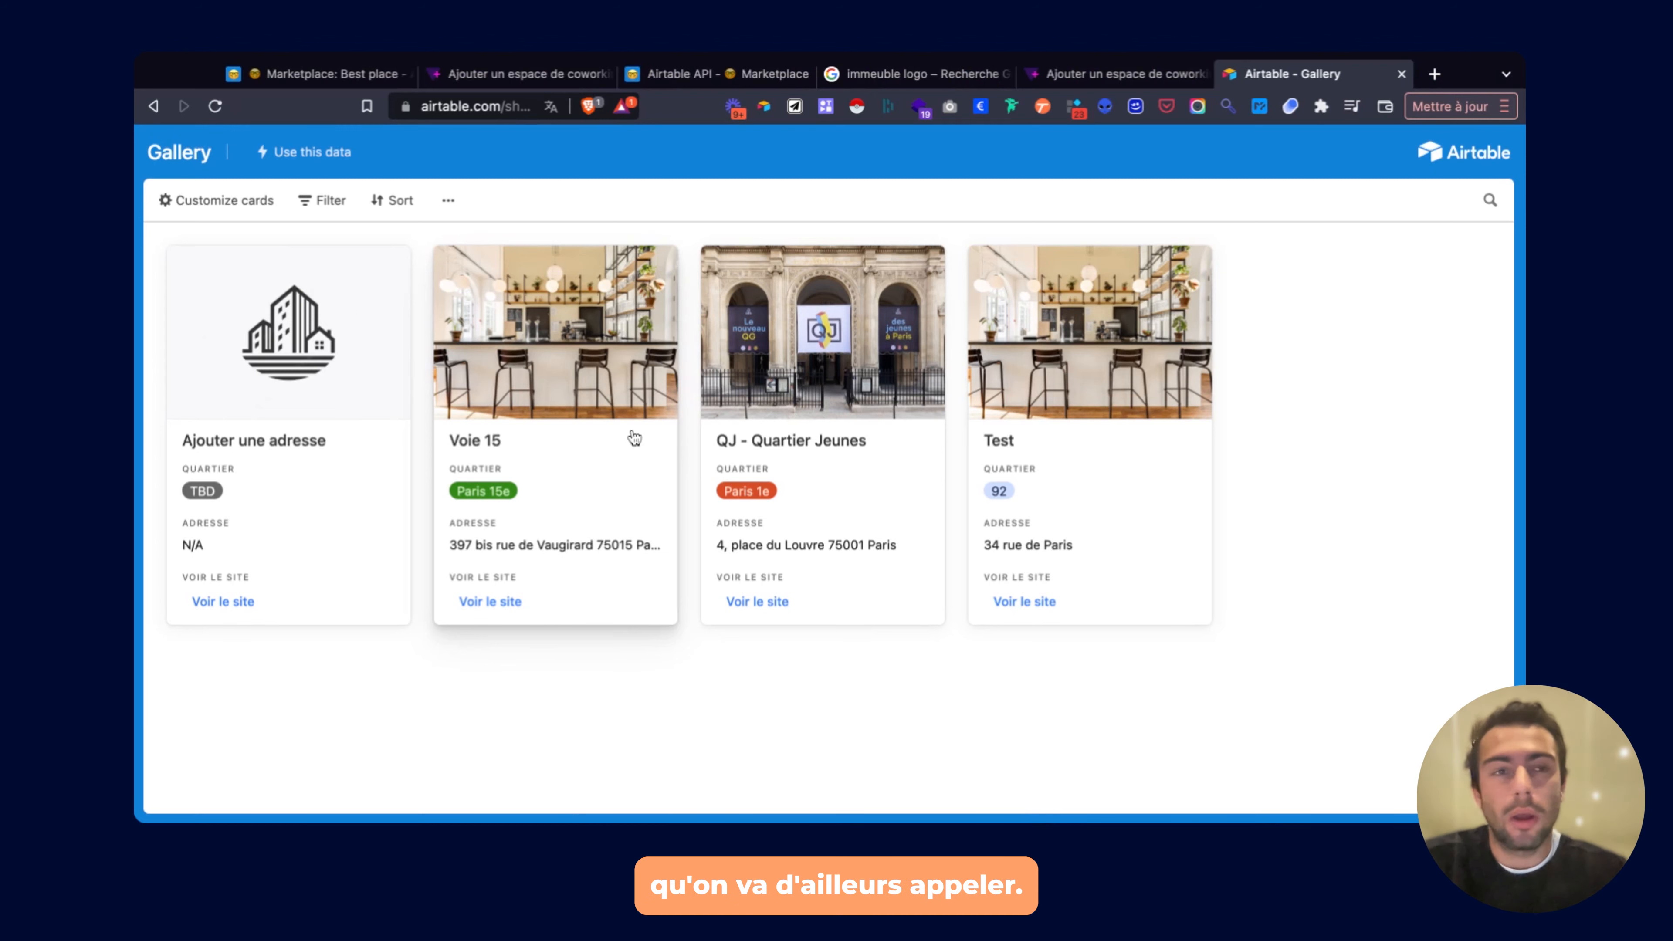
Open the Softr Studio dashboard at studio.softr.io in a new browser tab.
click(1435, 74)
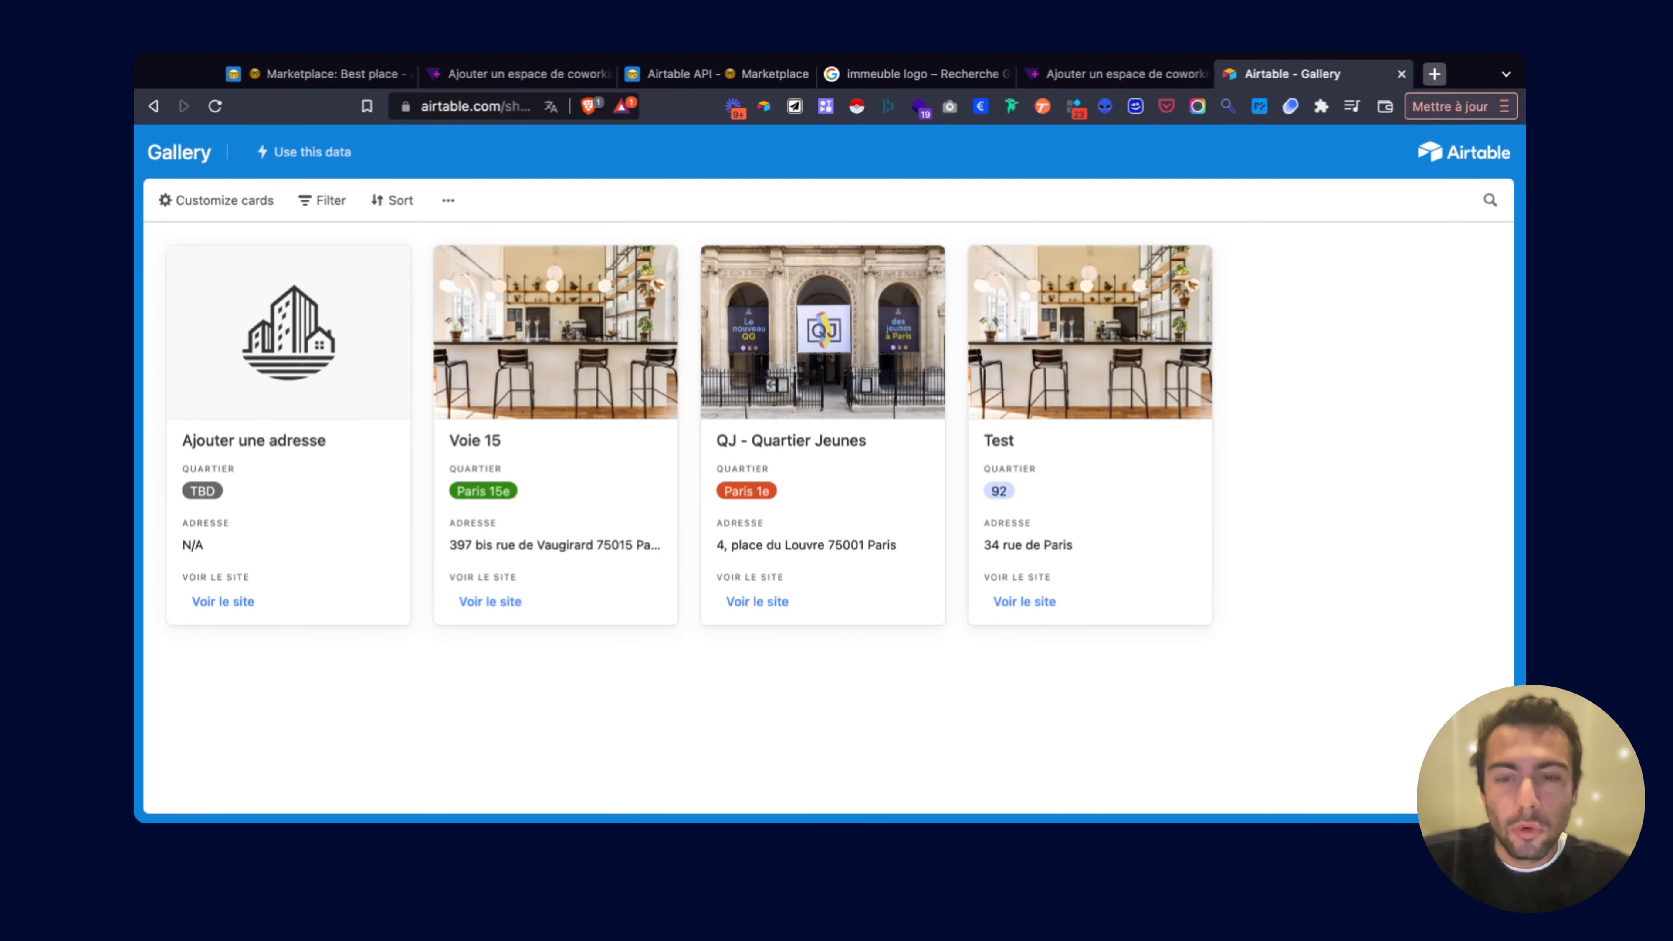
click(564, 138)
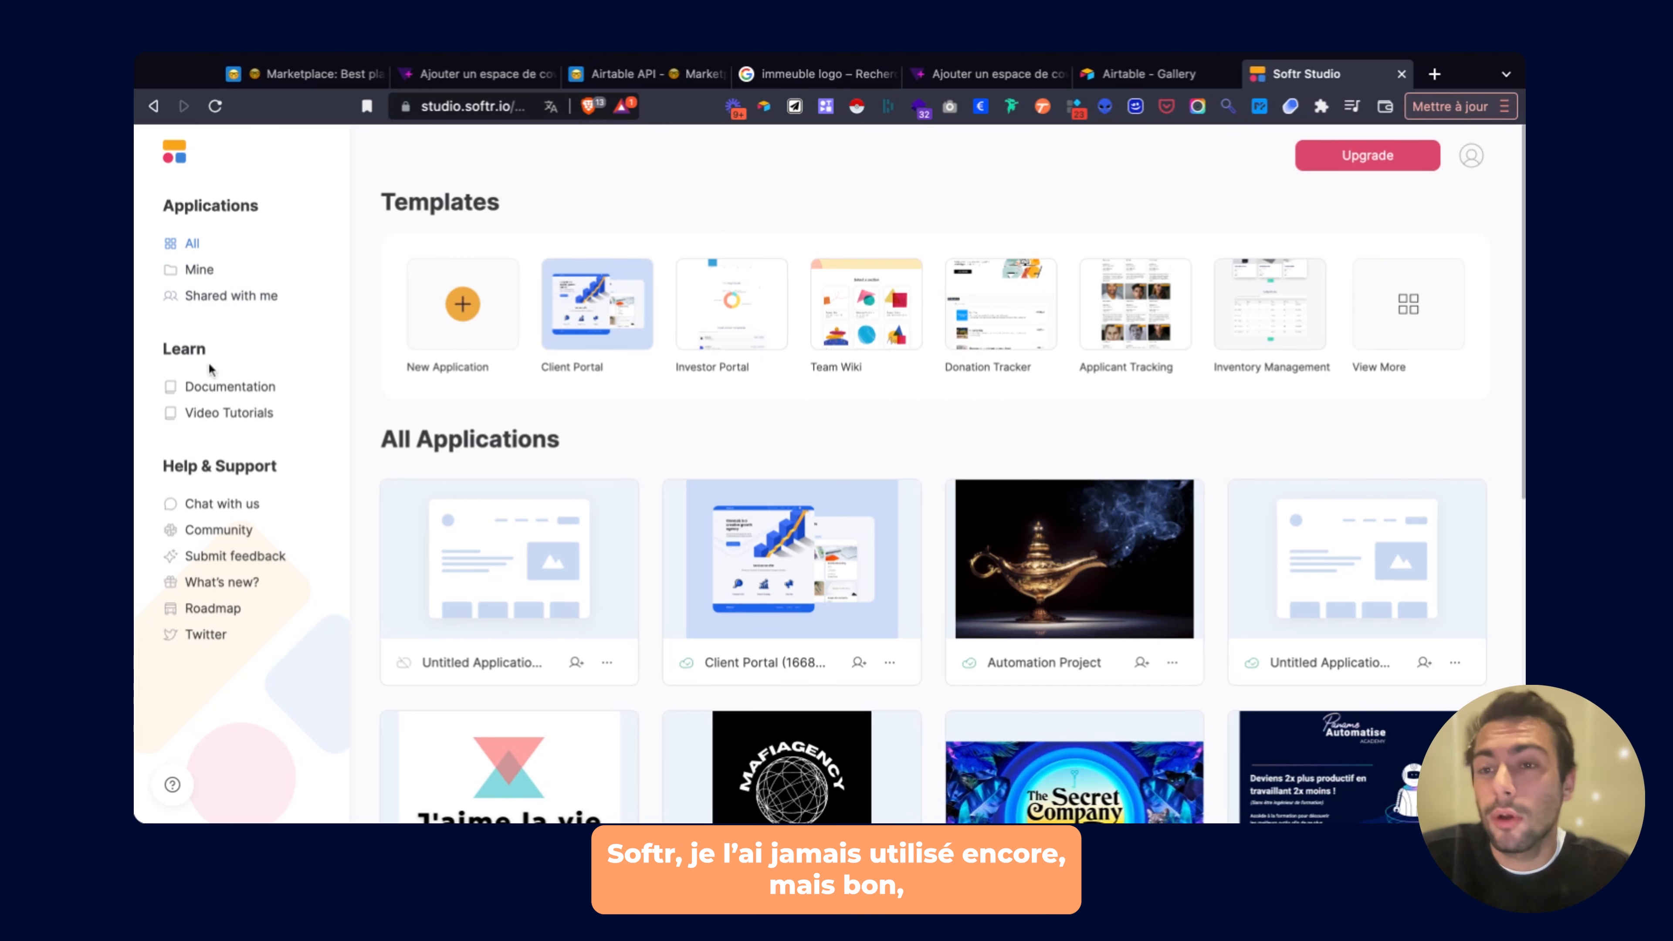
scroll(700, 485, down, 2)
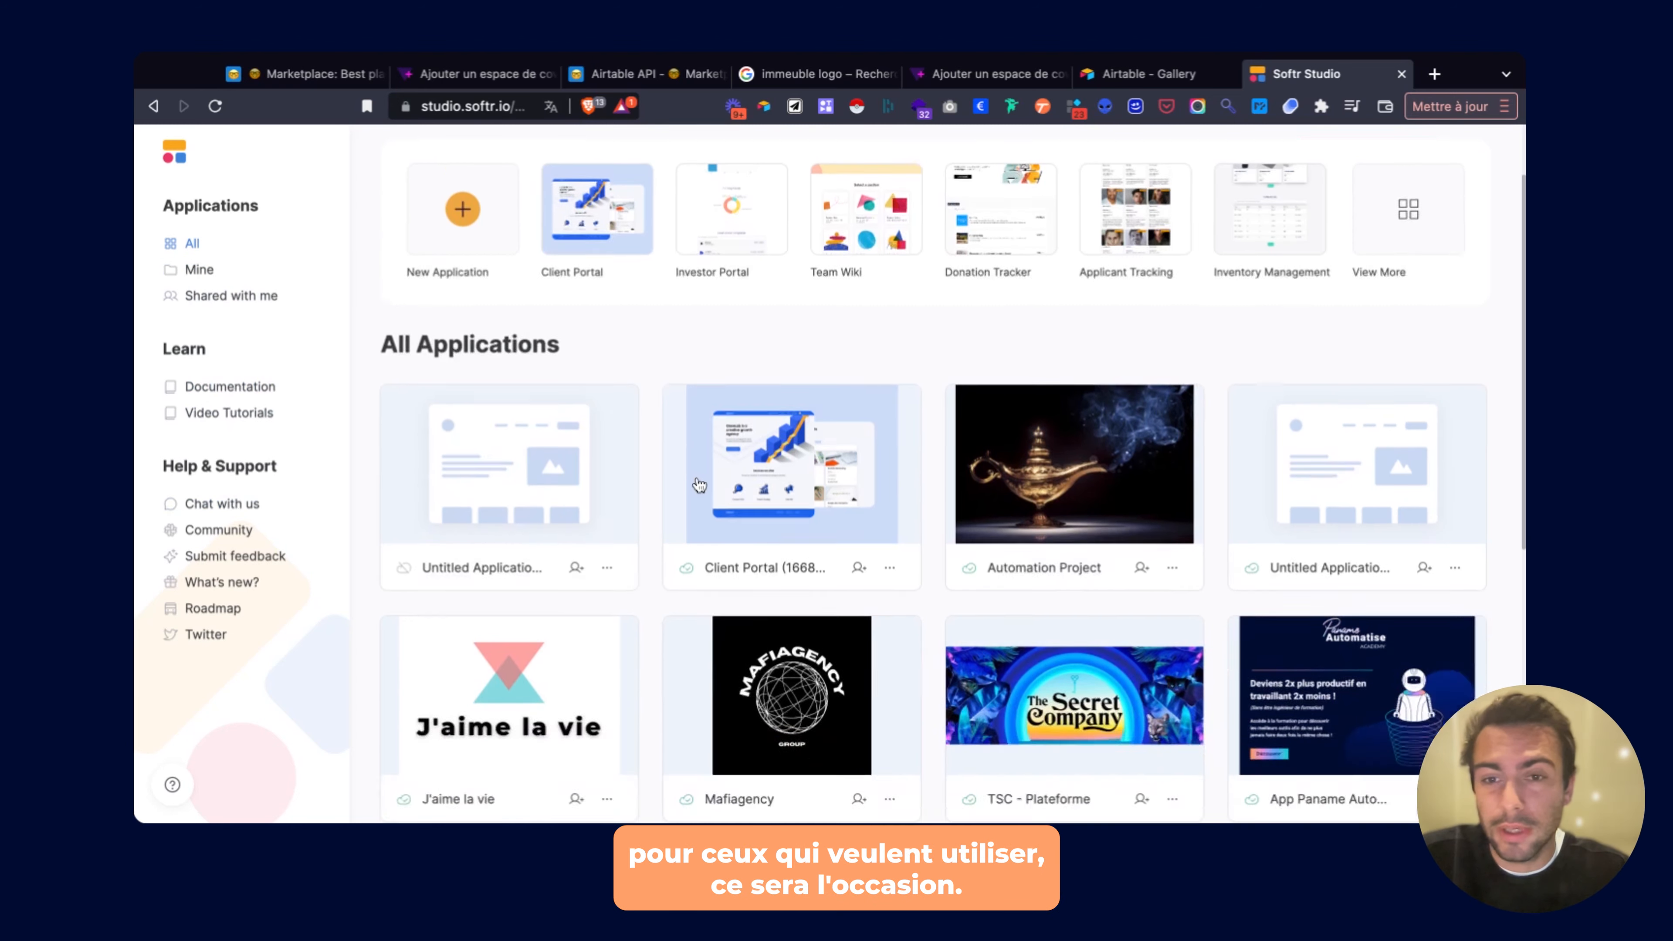
scroll(700, 485, down, 8)
scroll(700, 485, up, 9)
scroll(700, 485, down, 9)
scroll(699, 485, up, 9)
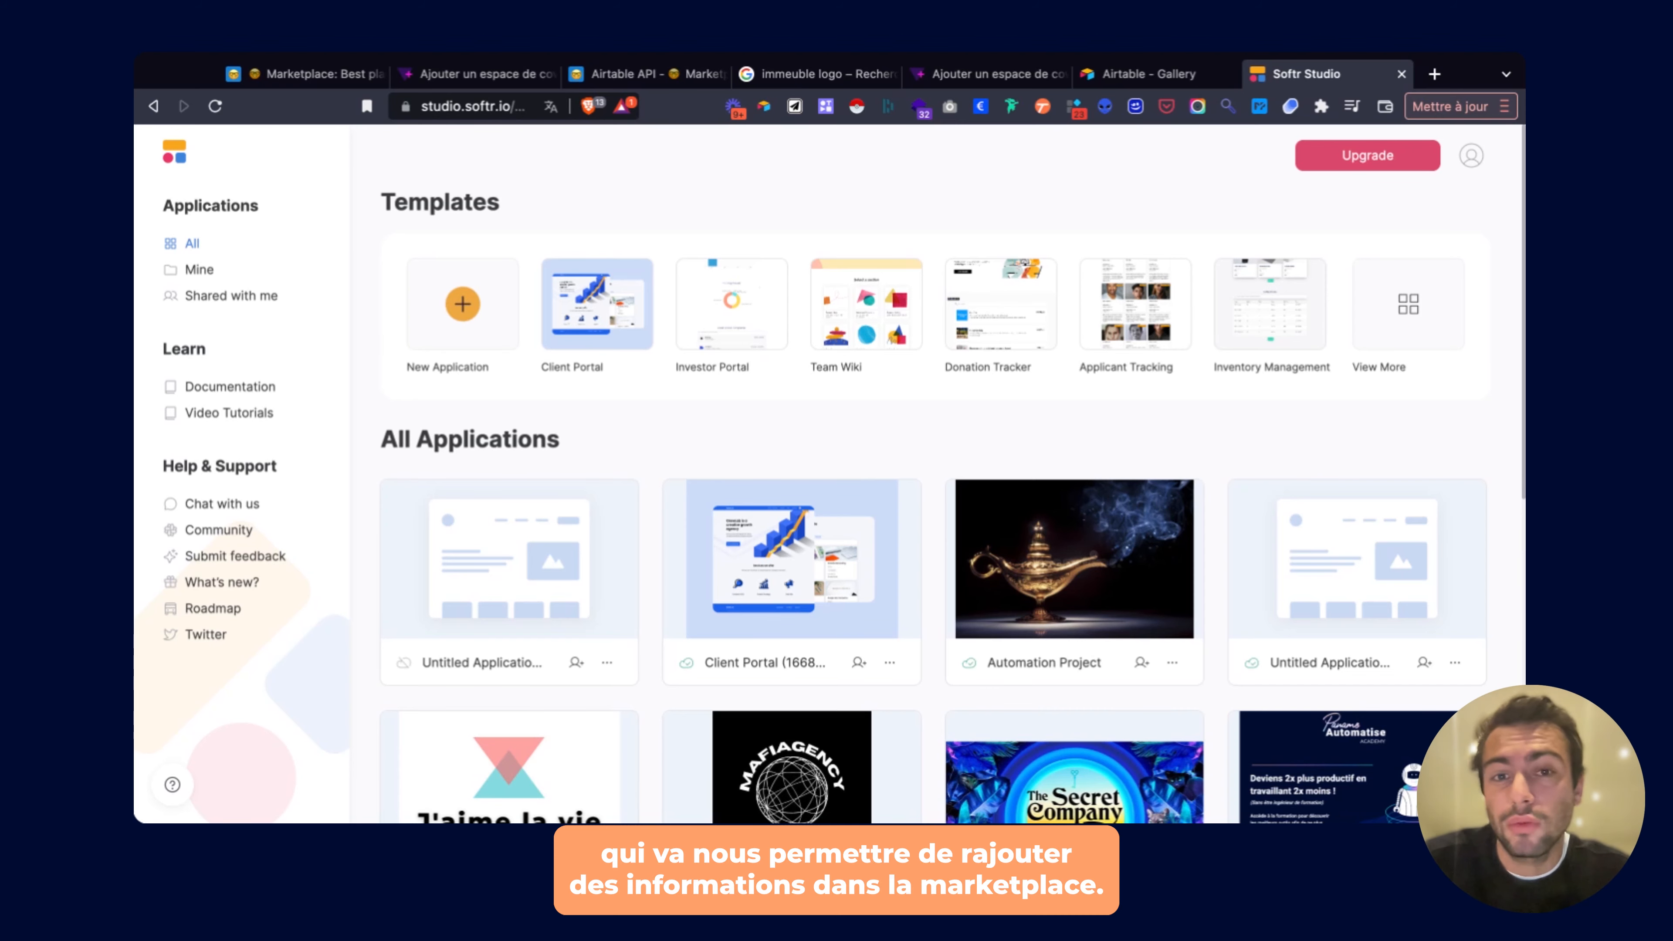
Start a new blank application without a template and enter the Airtable API key.
click(462, 304)
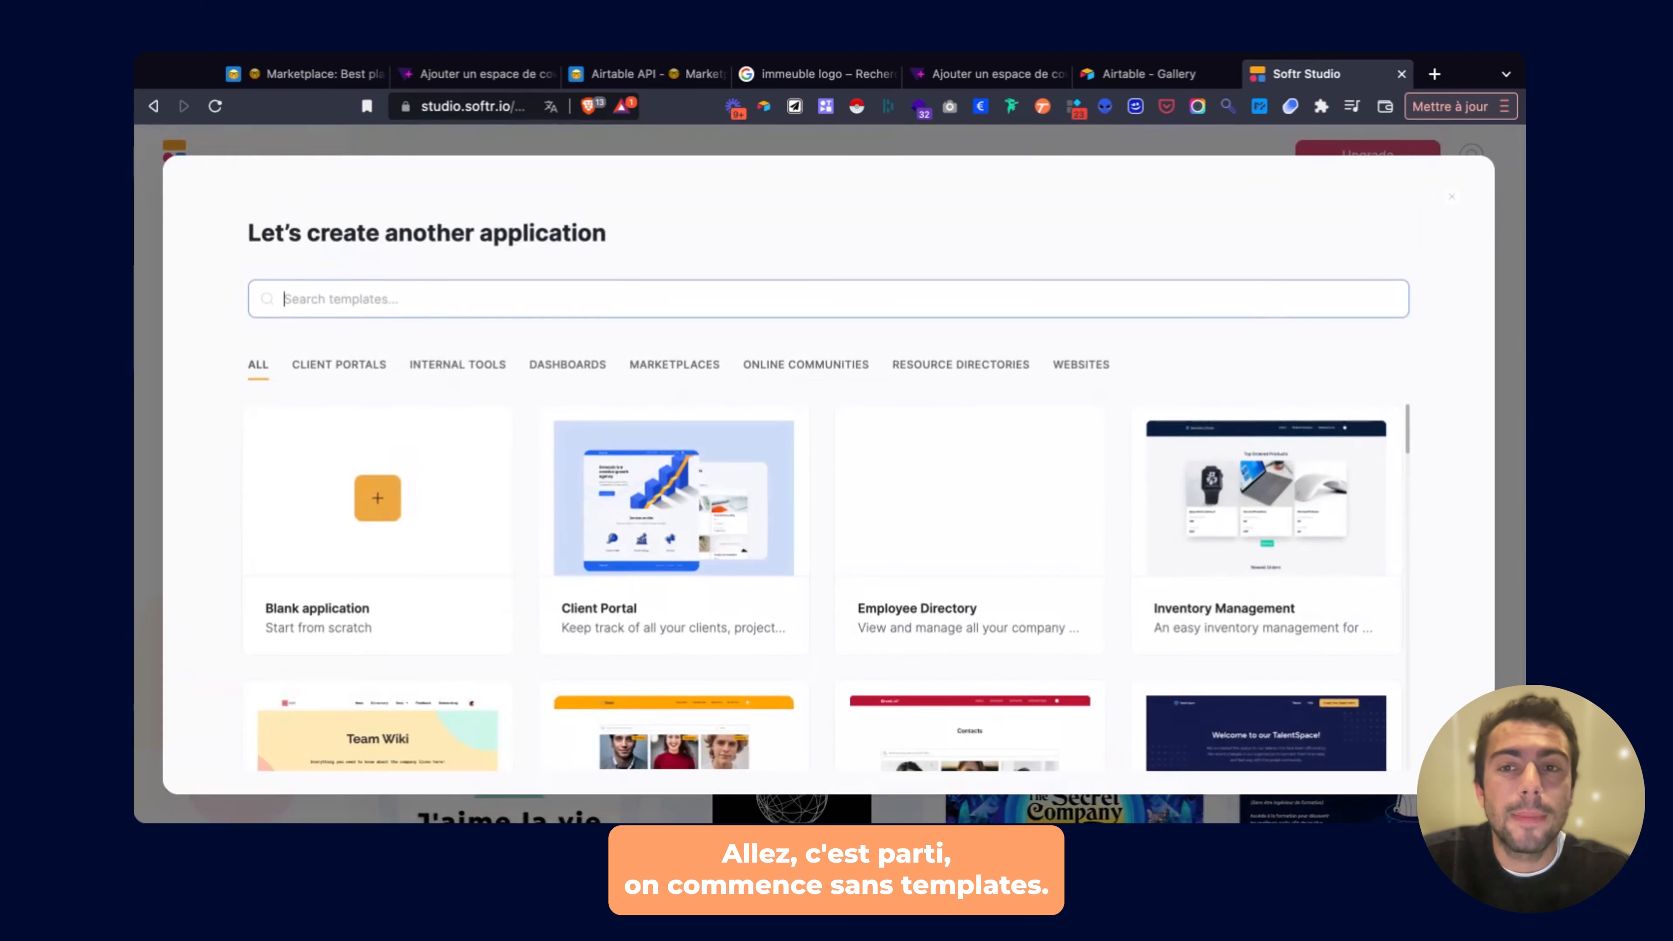
scroll(391, 435, down, 10)
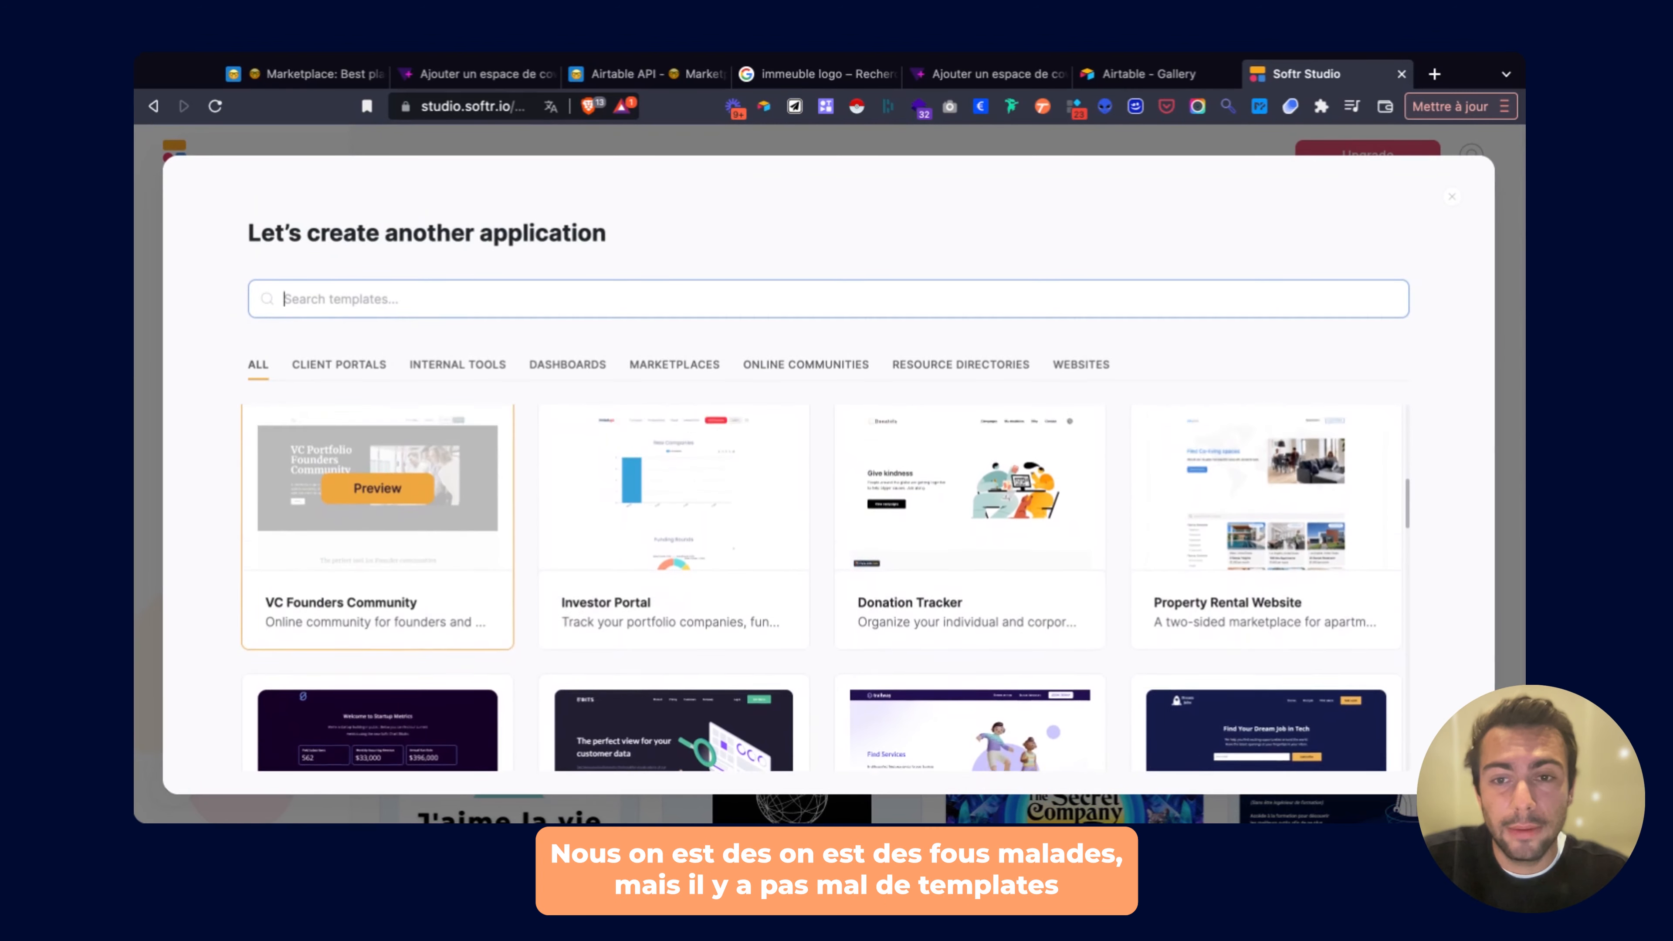
scroll(390, 436, up, 10)
scroll(887, 588, down, 15)
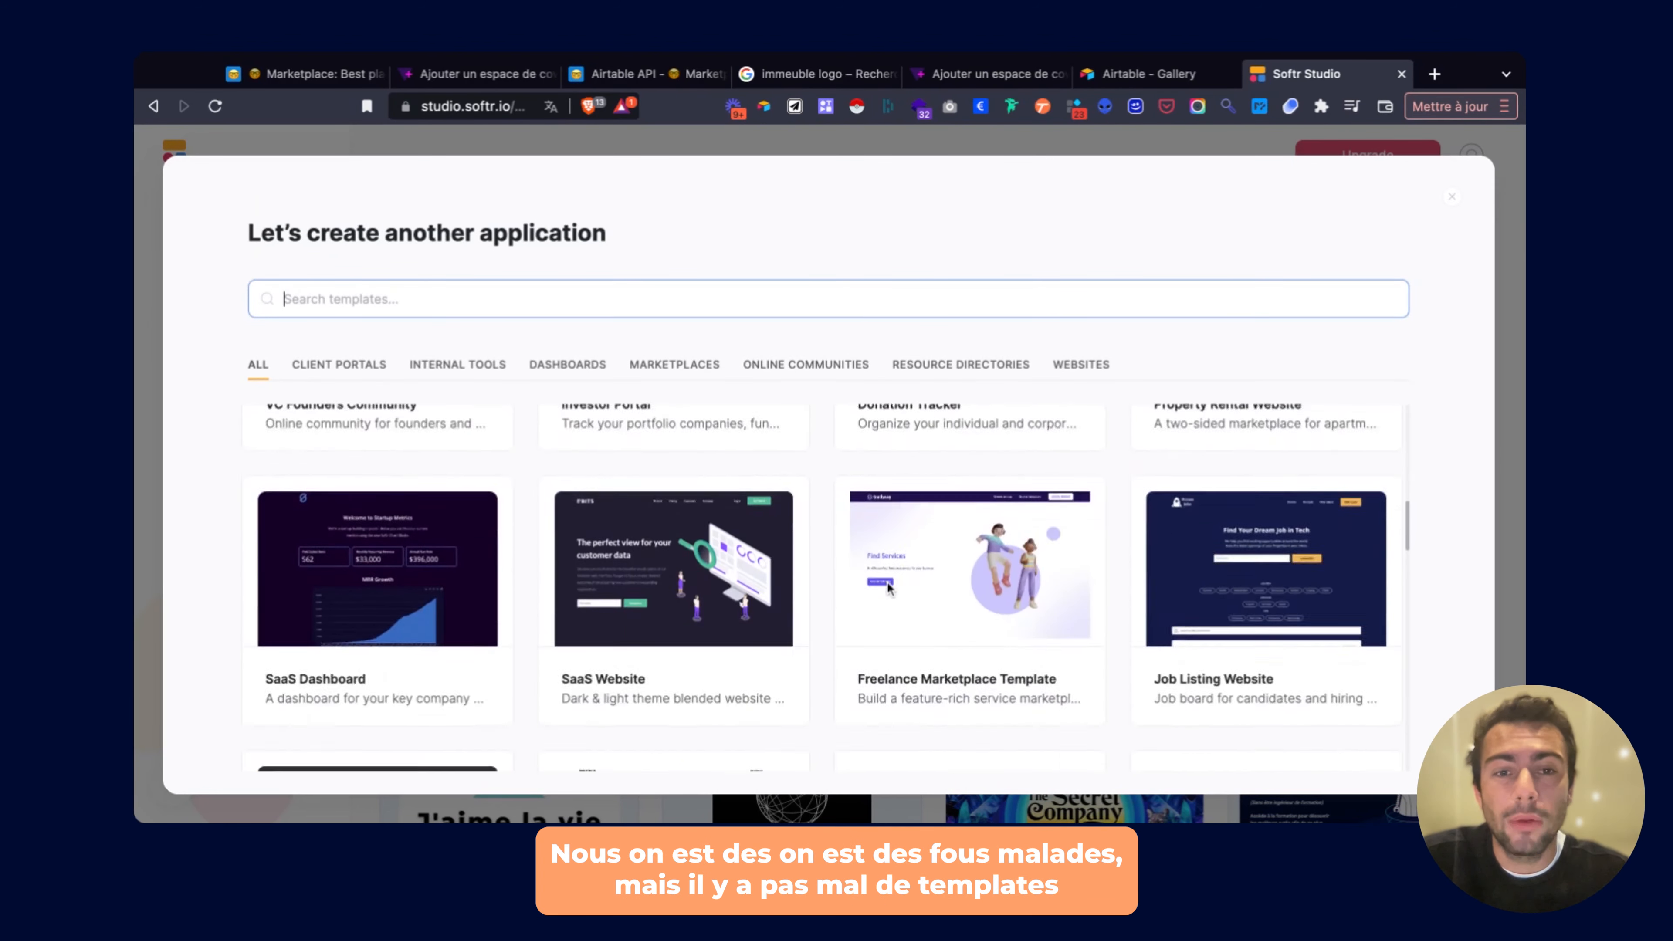
scroll(887, 587, up, 15)
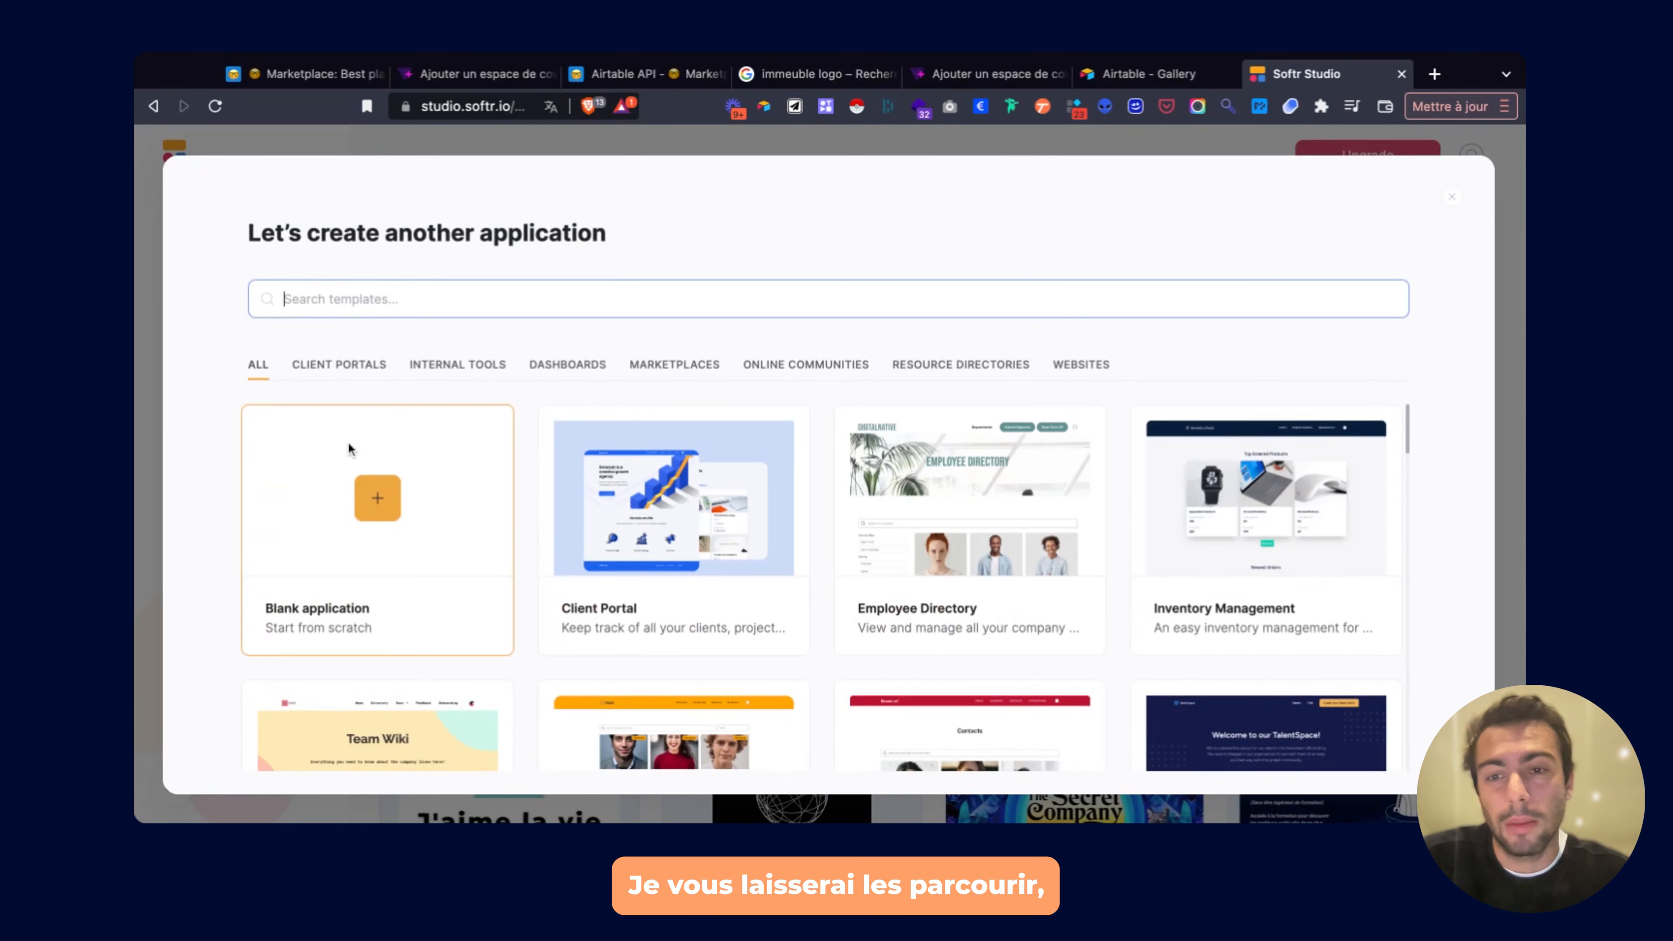
click(378, 500)
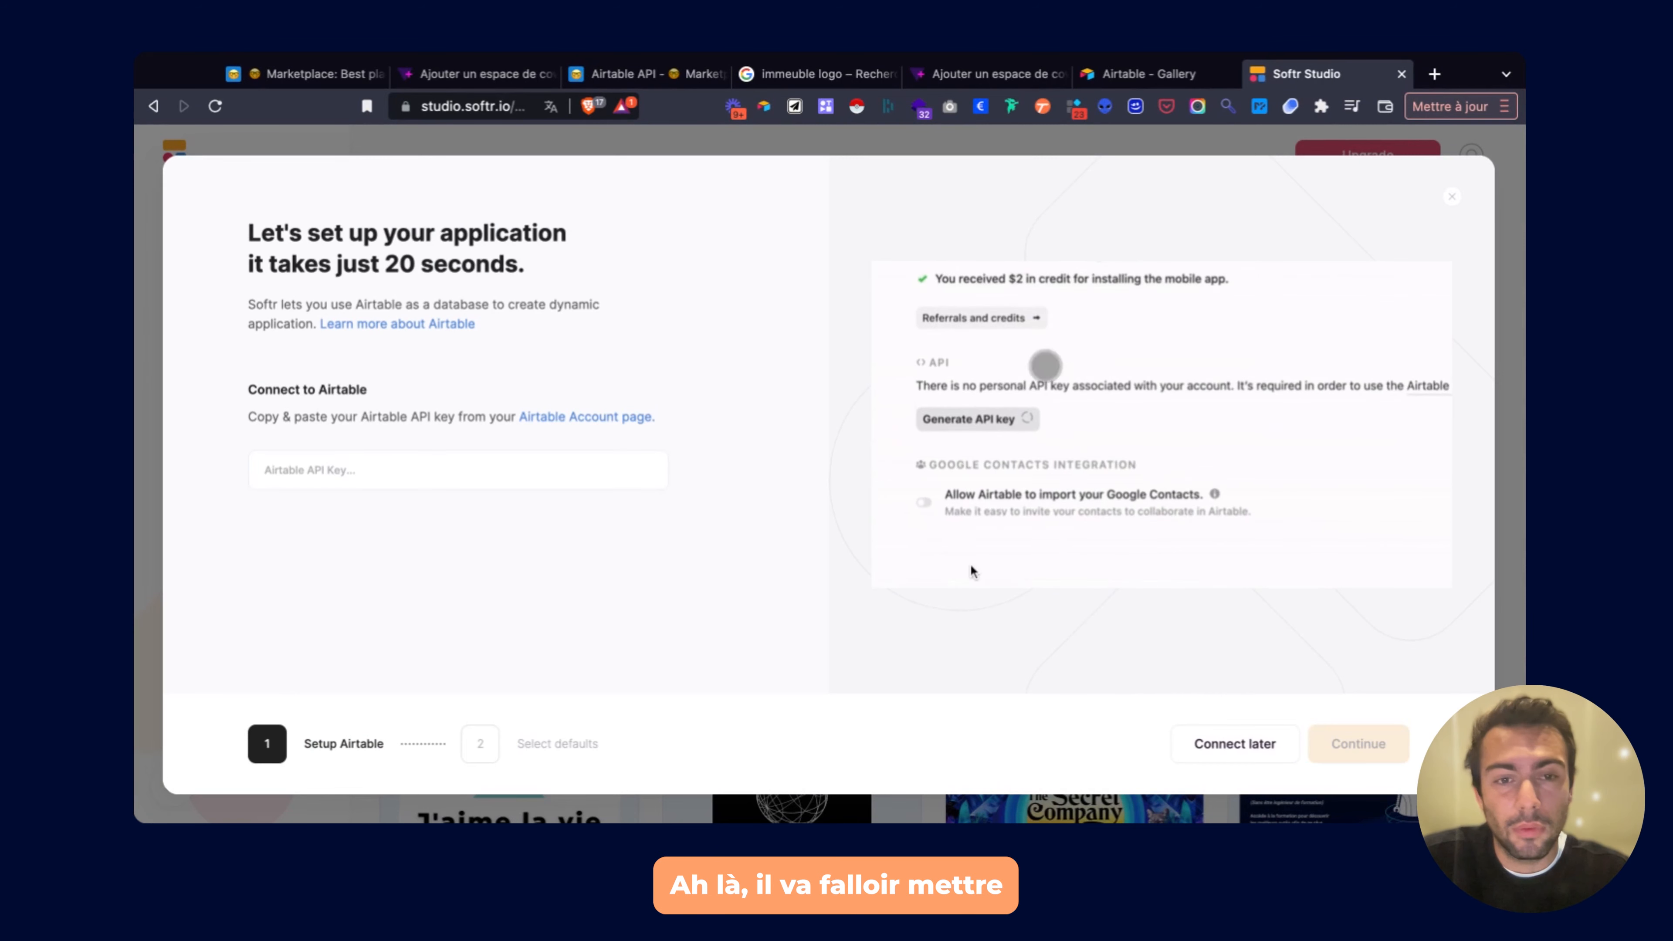
click(440, 464)
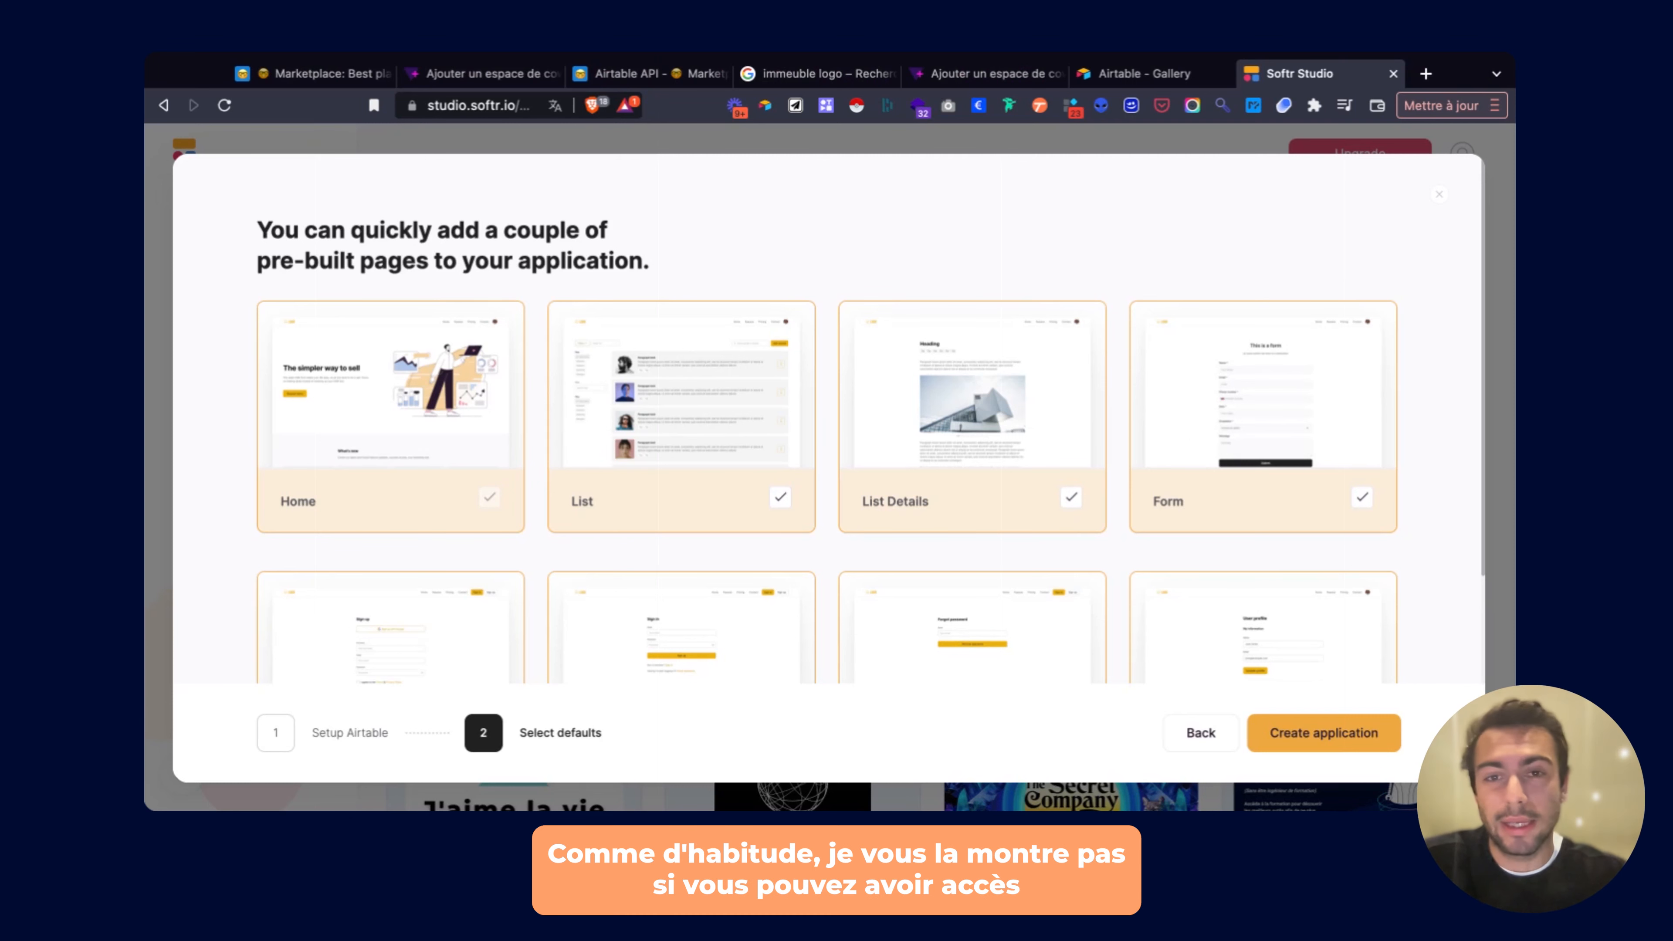
Drop List, List Details, Form, password reset, profile and sign-in/up pages, keeping only Home, and create the app.
scroll(871, 422, down, 1)
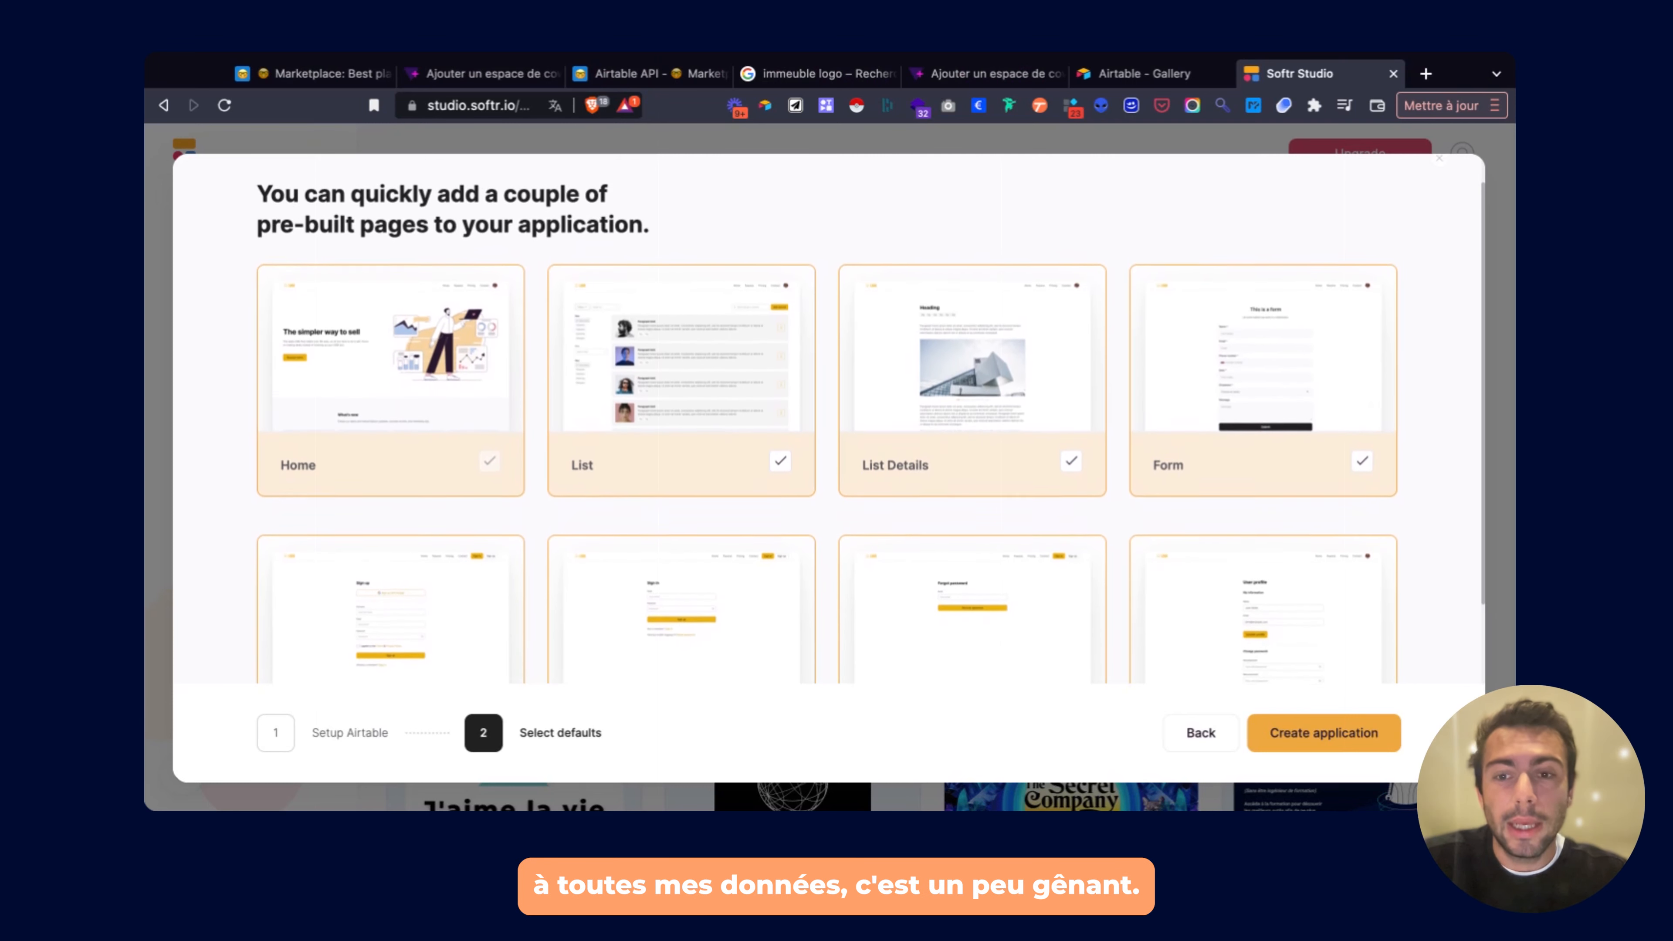
scroll(1083, 368, up, 1)
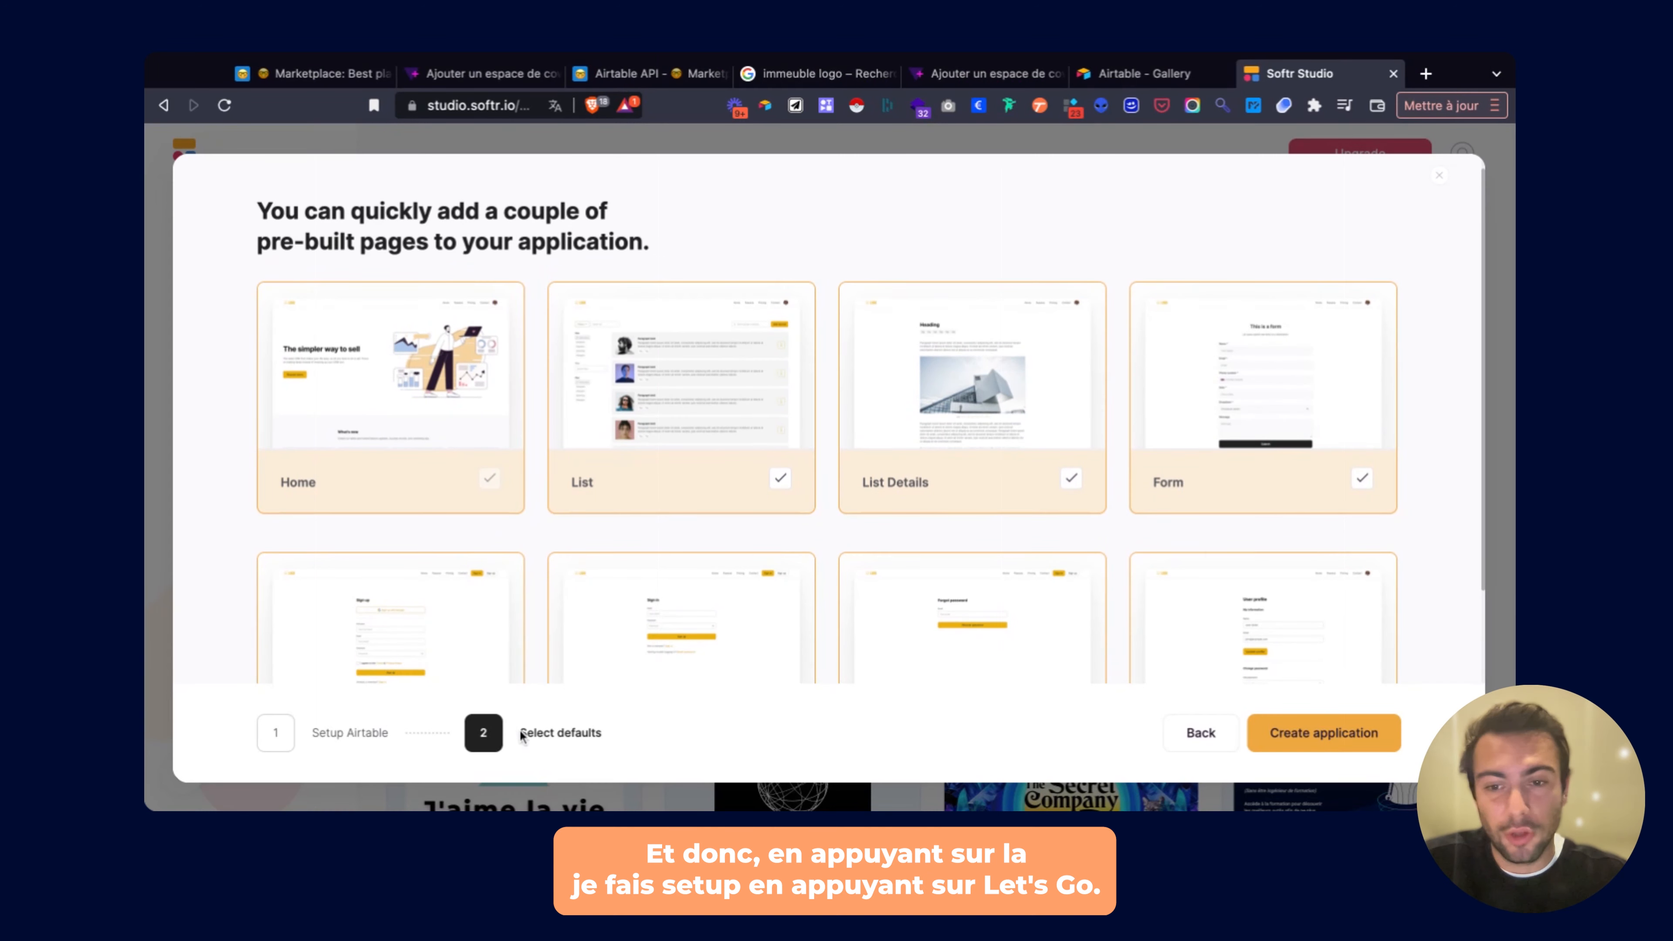
scroll(724, 435, down, 3)
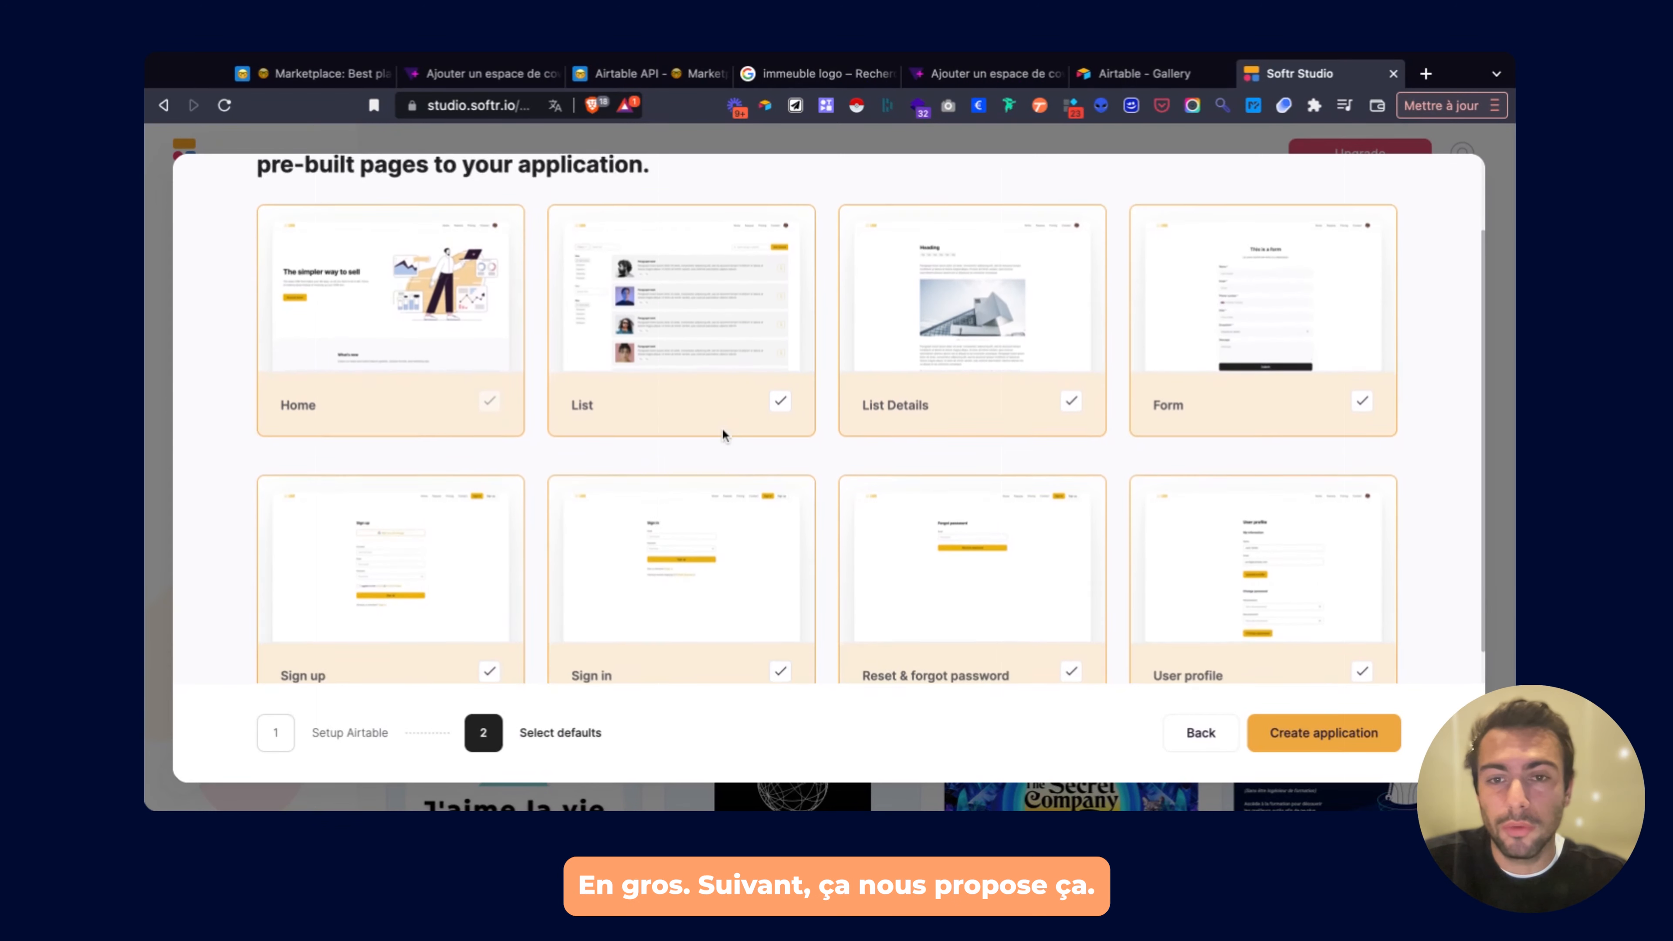
scroll(724, 435, up, 2)
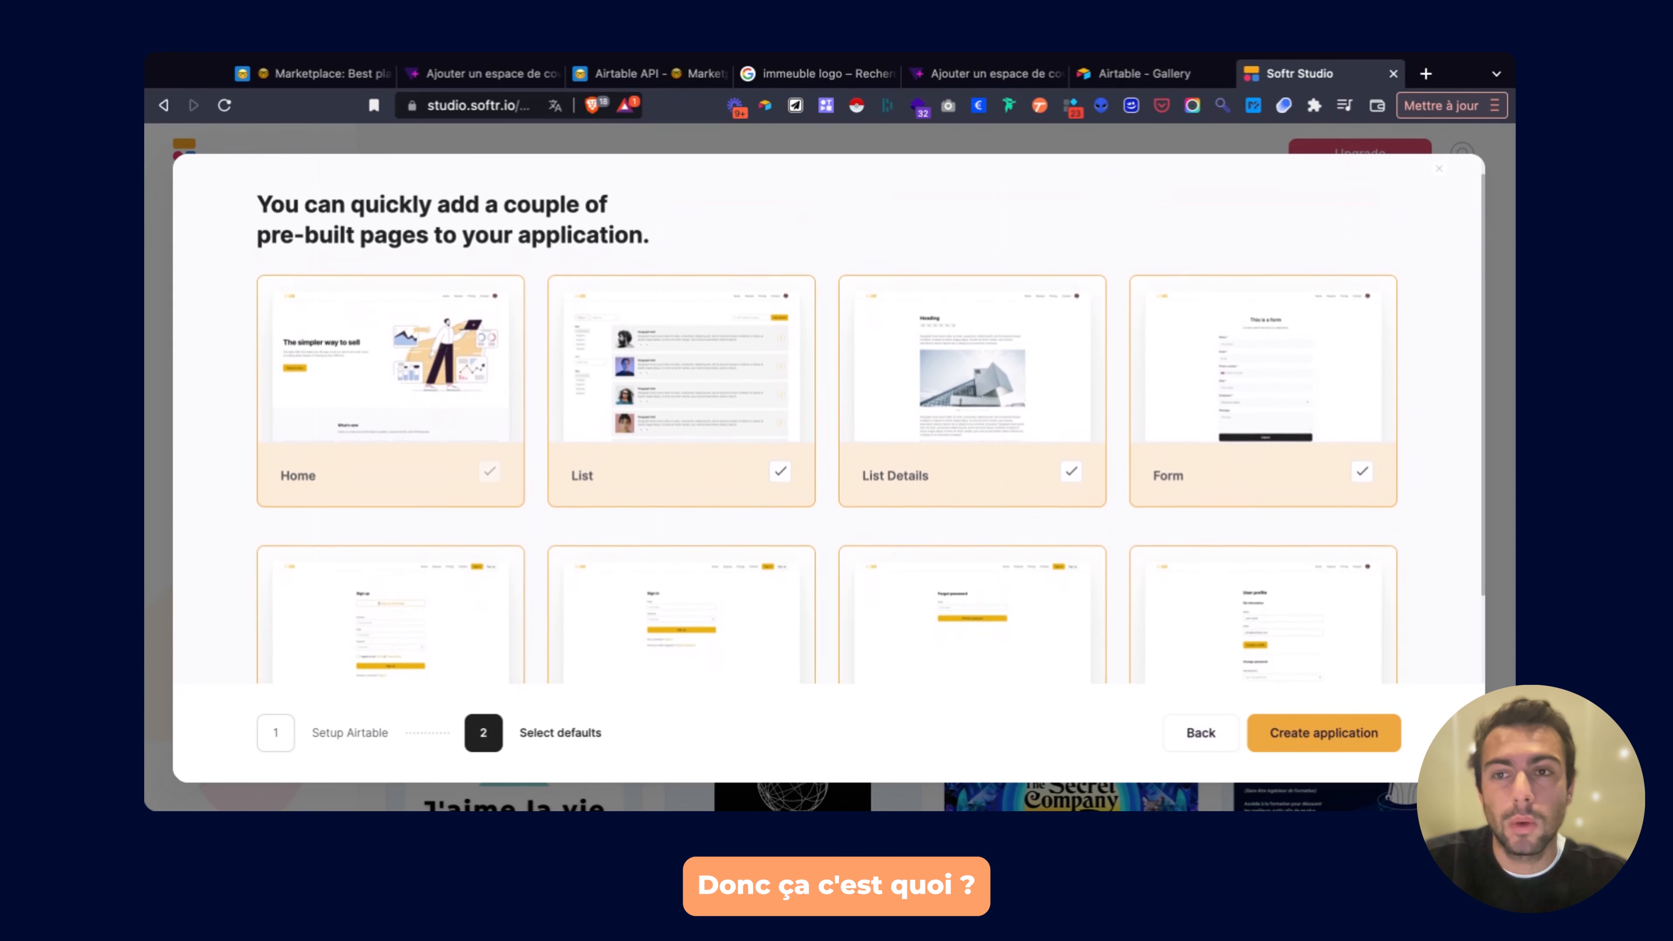
scroll(829, 418, down, 1)
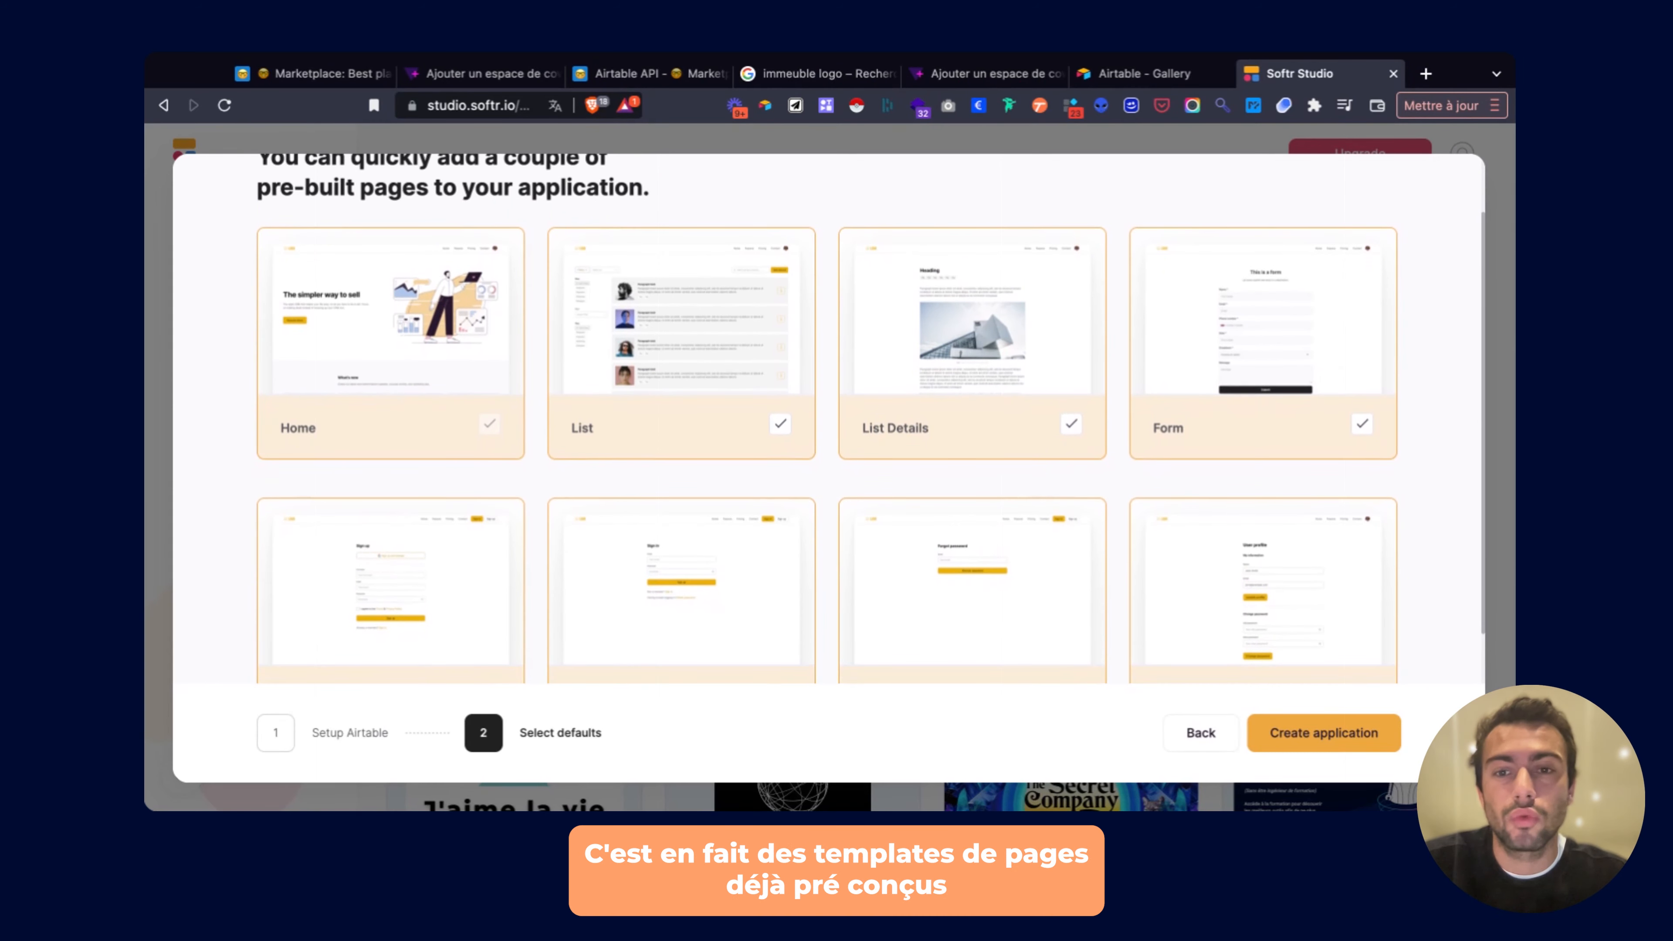
scroll(694, 435, down, 2)
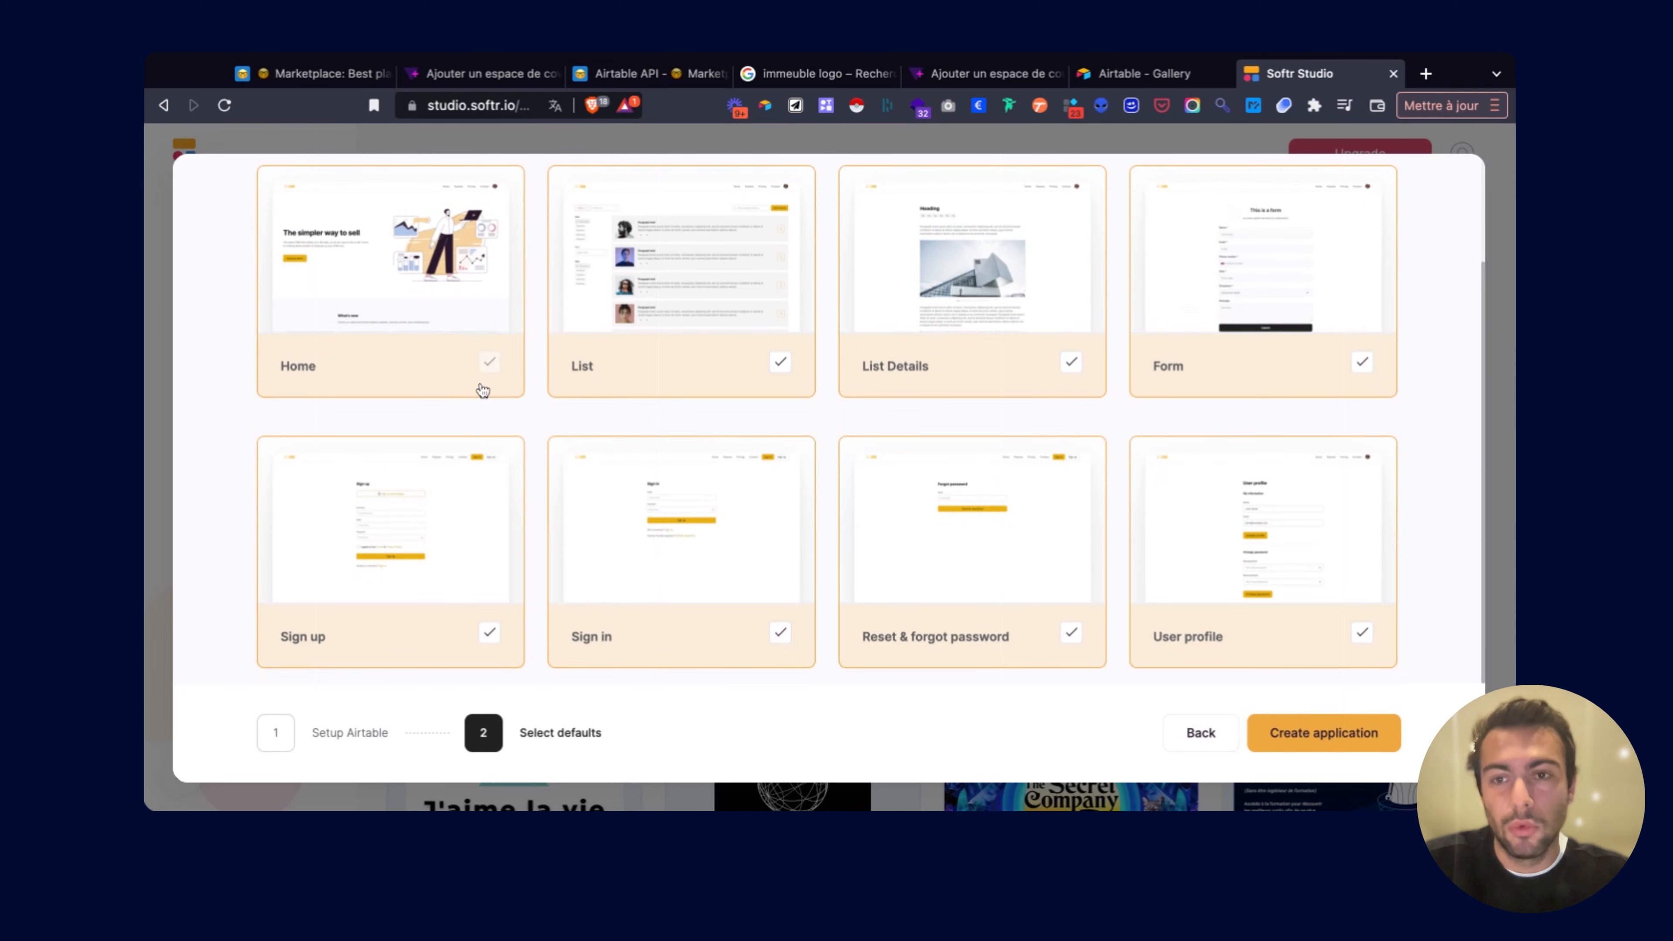
click(643, 362)
click(991, 381)
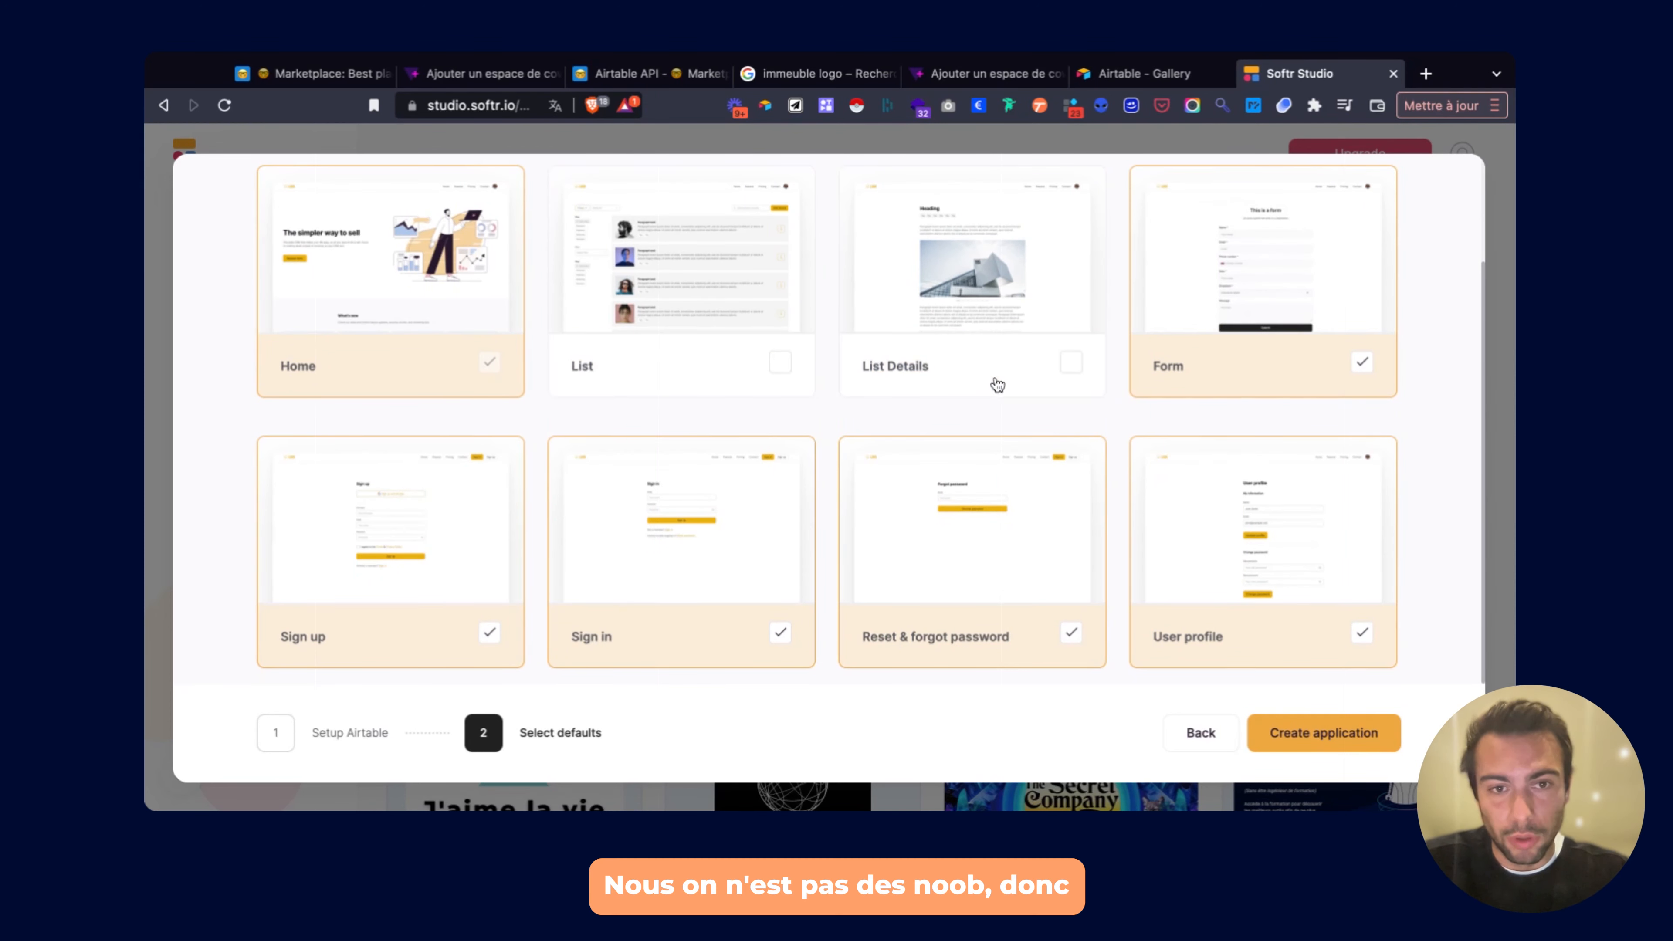
click(1212, 370)
click(912, 622)
click(1148, 631)
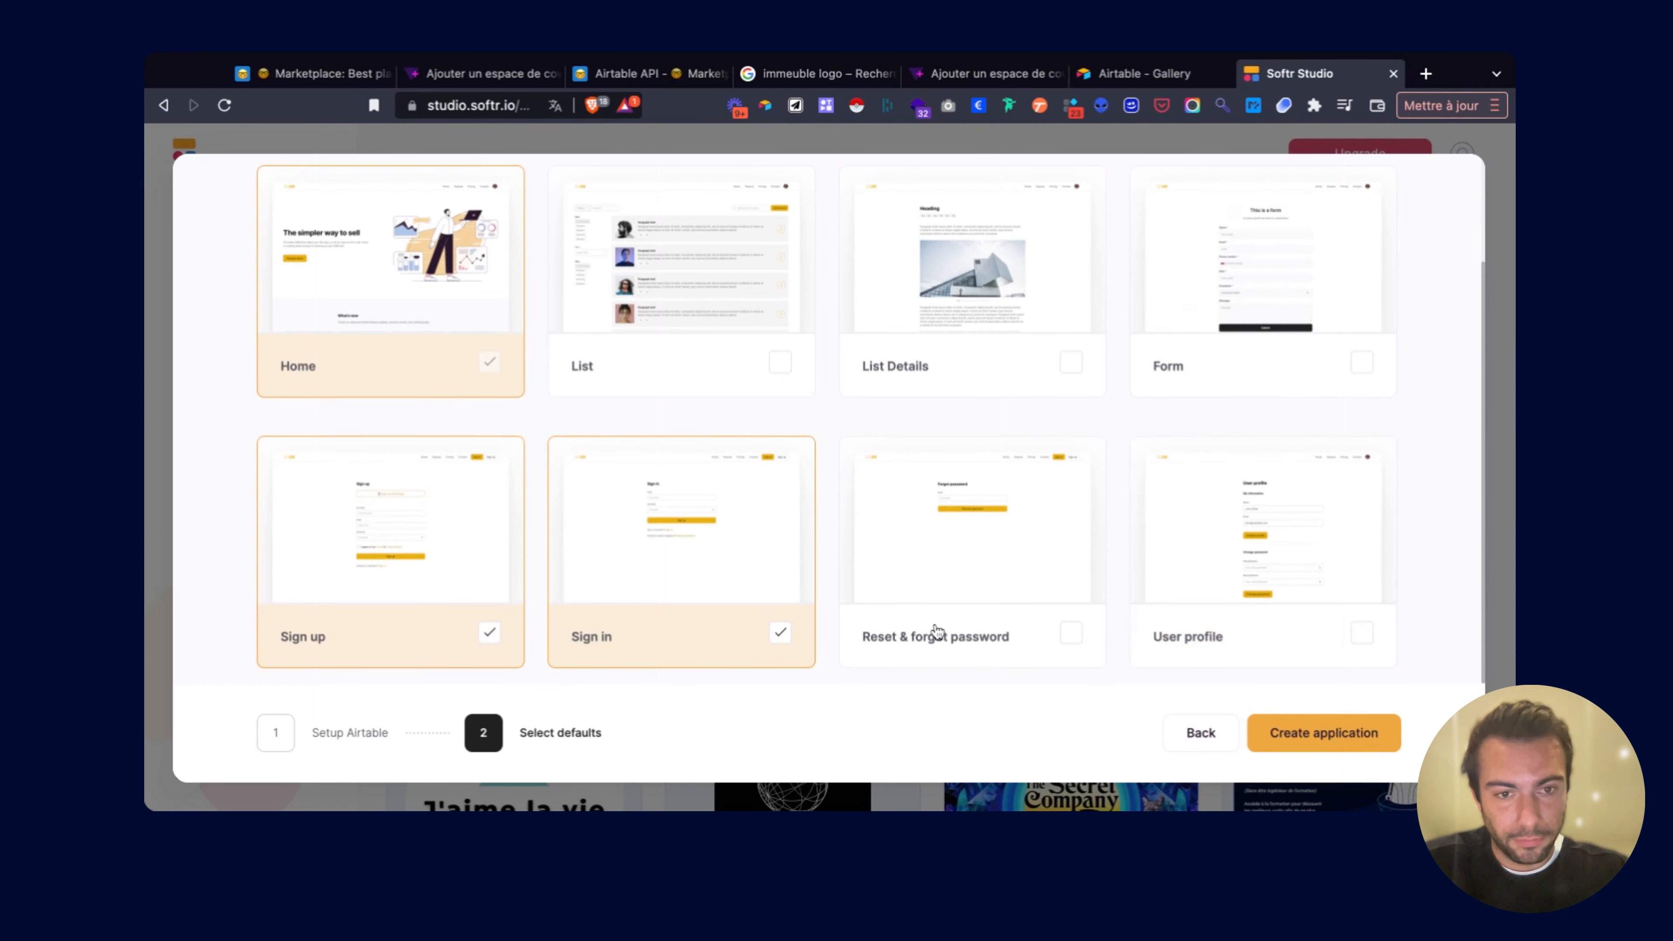
click(730, 645)
click(386, 641)
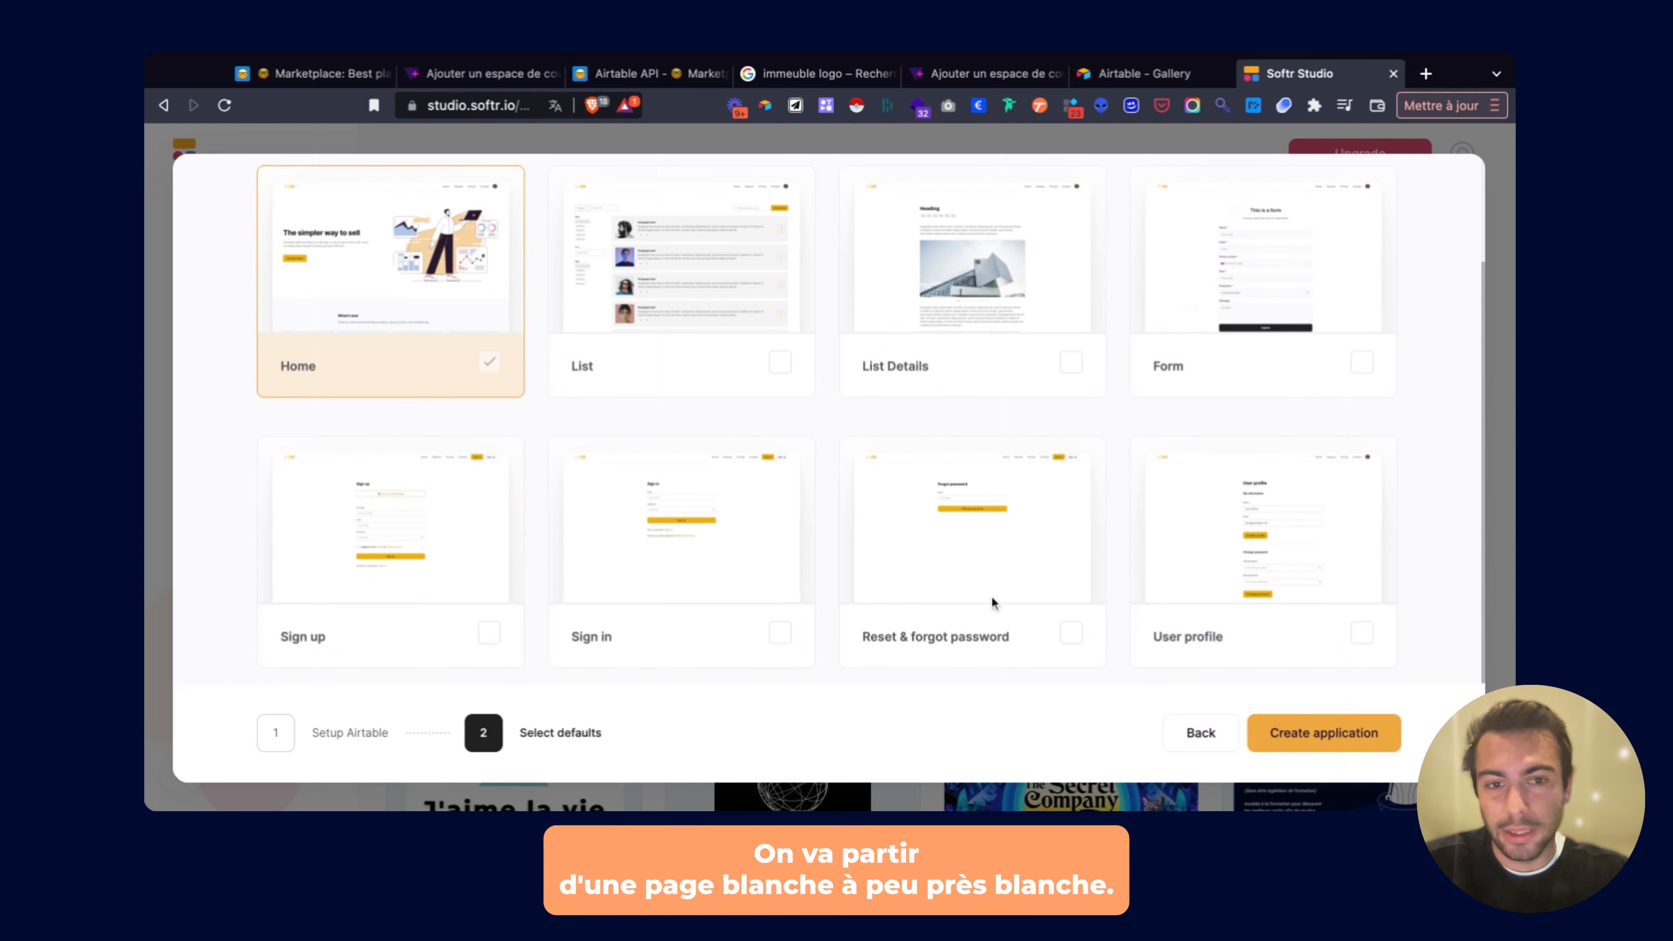
click(1305, 737)
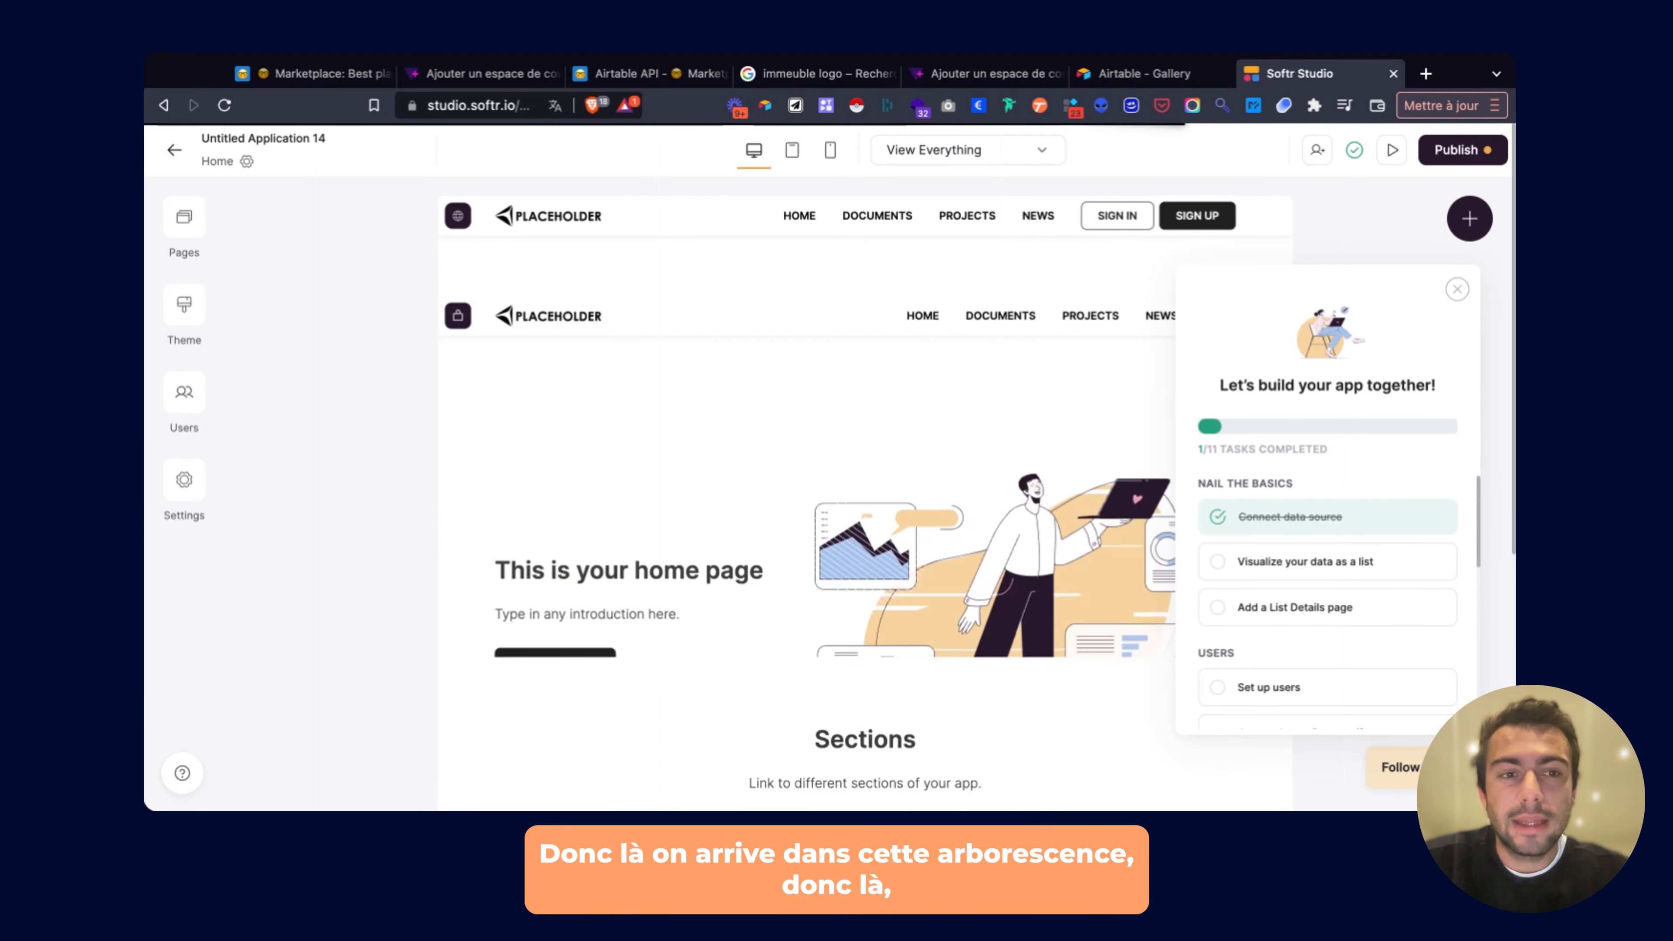
Dismiss the onboarding checklist and clear the Home hero title.
click(1456, 289)
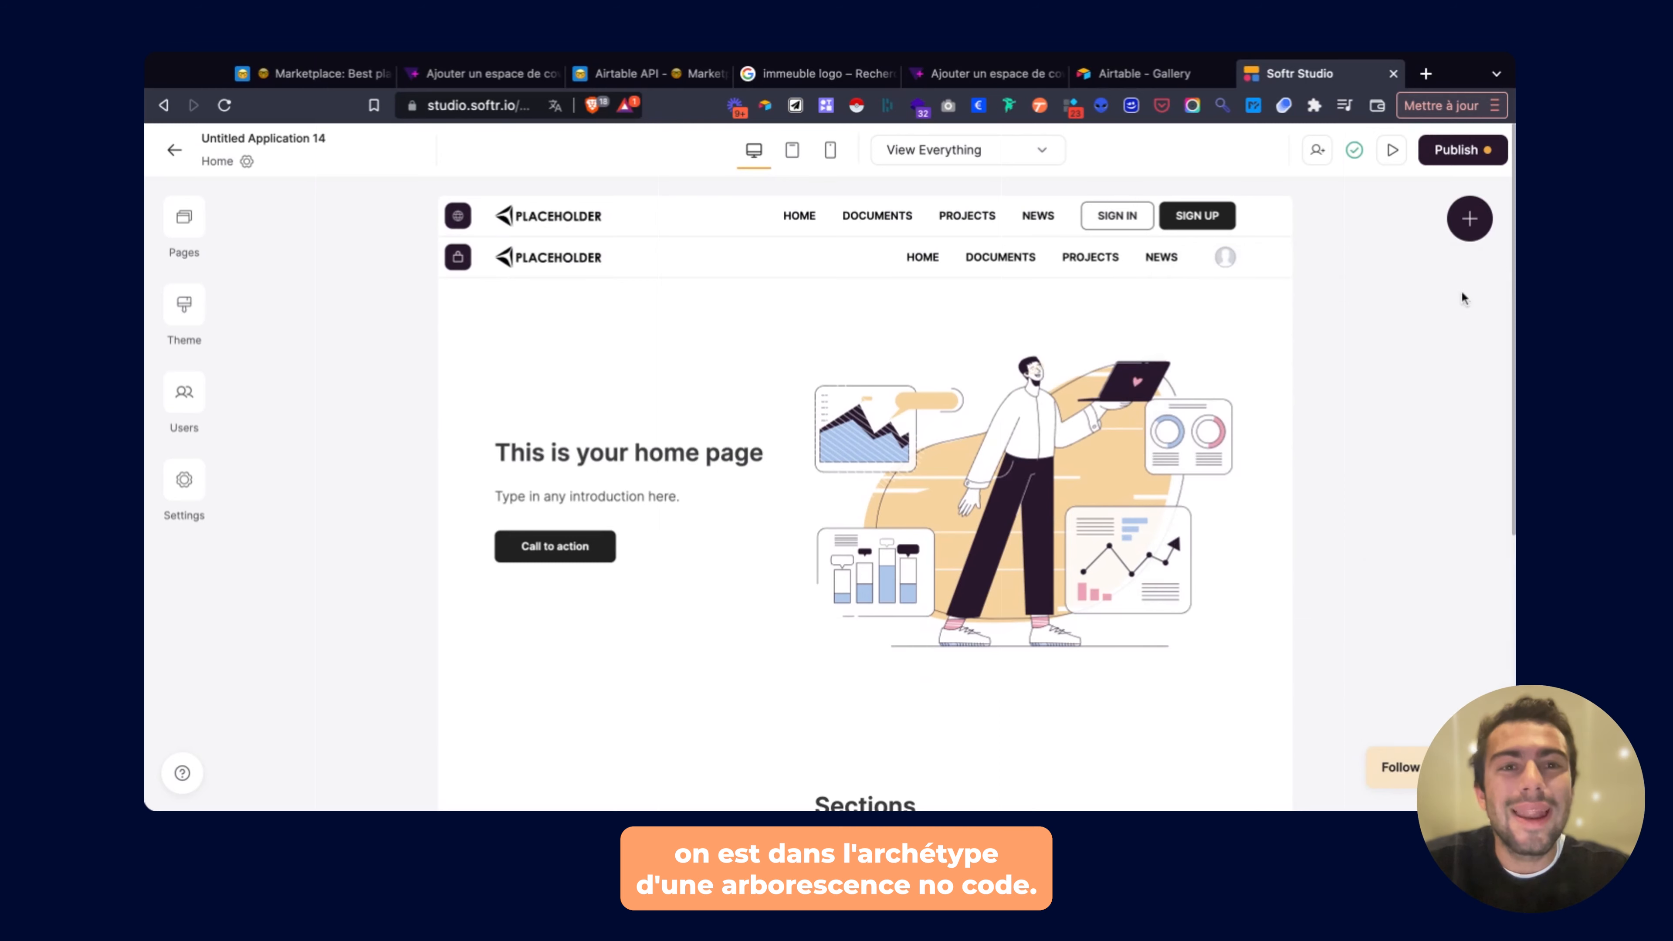
scroll(1393, 409, down, 7)
scroll(1393, 414, up, 7)
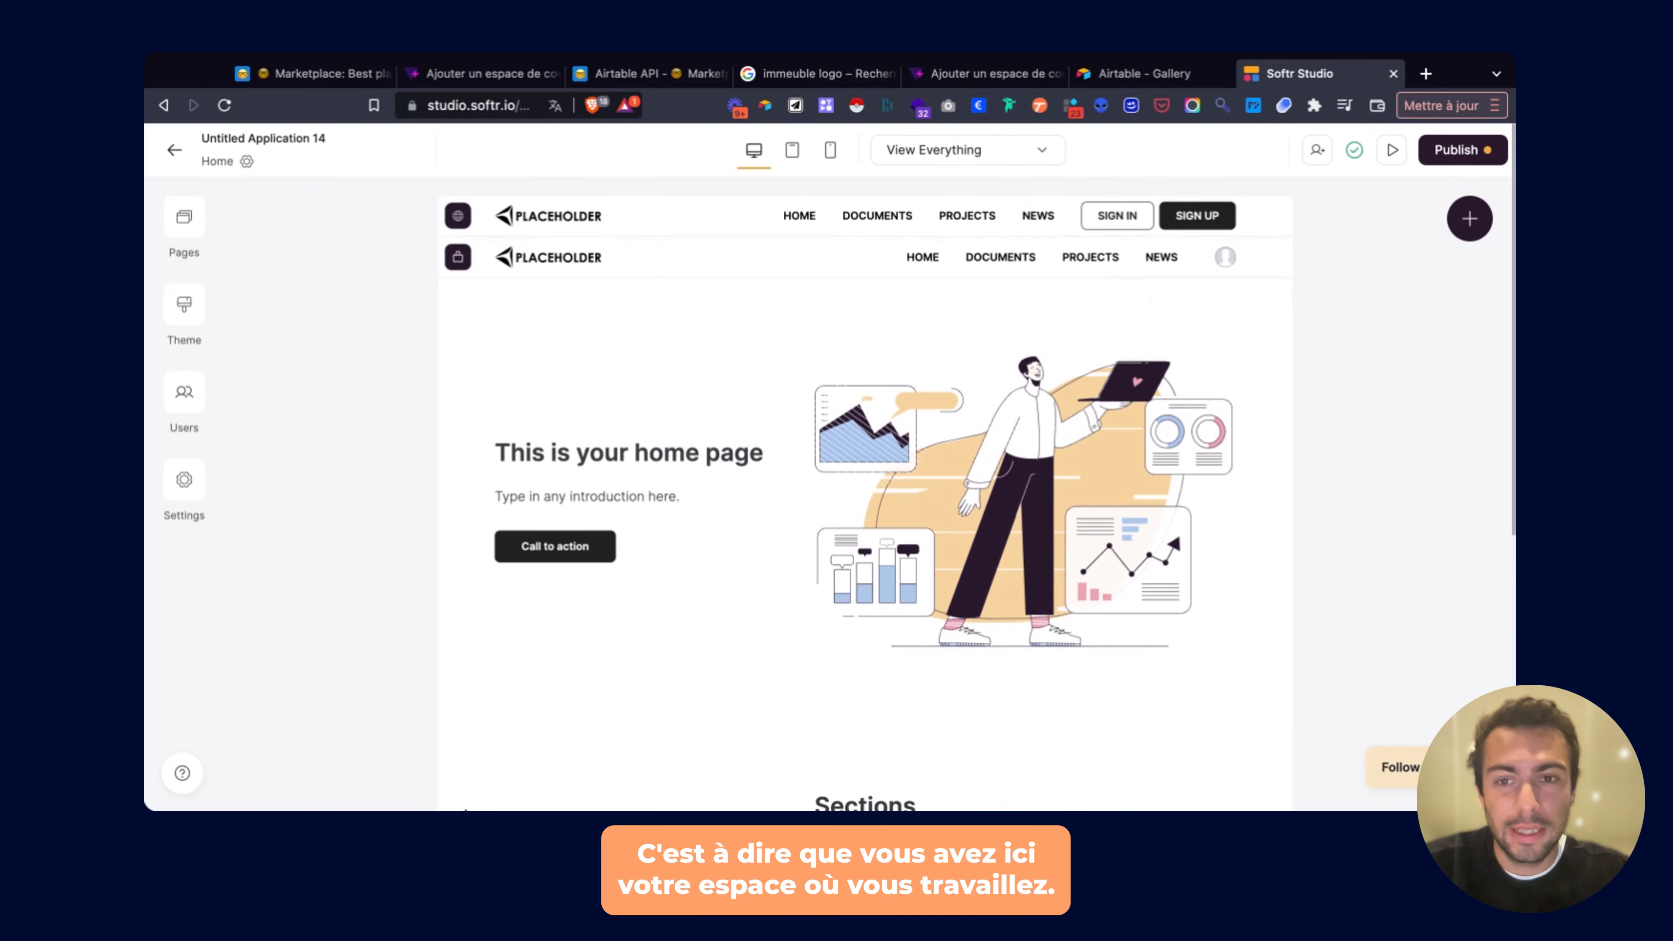
click(764, 410)
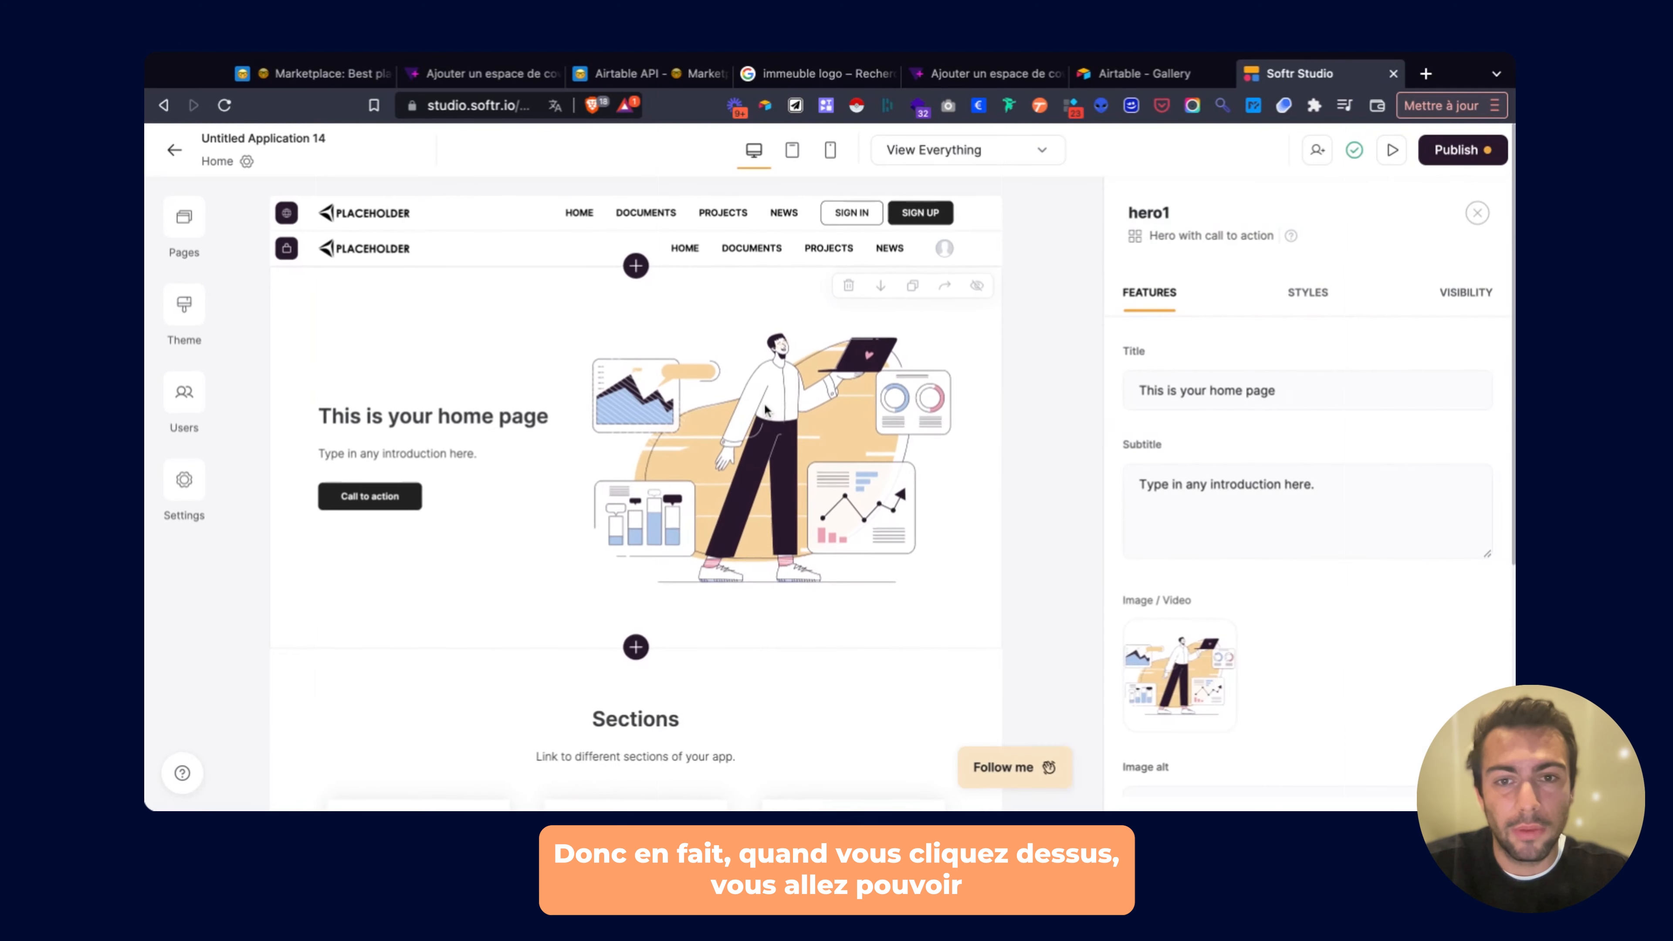
triple_click(1211, 390)
key(BackSpace)
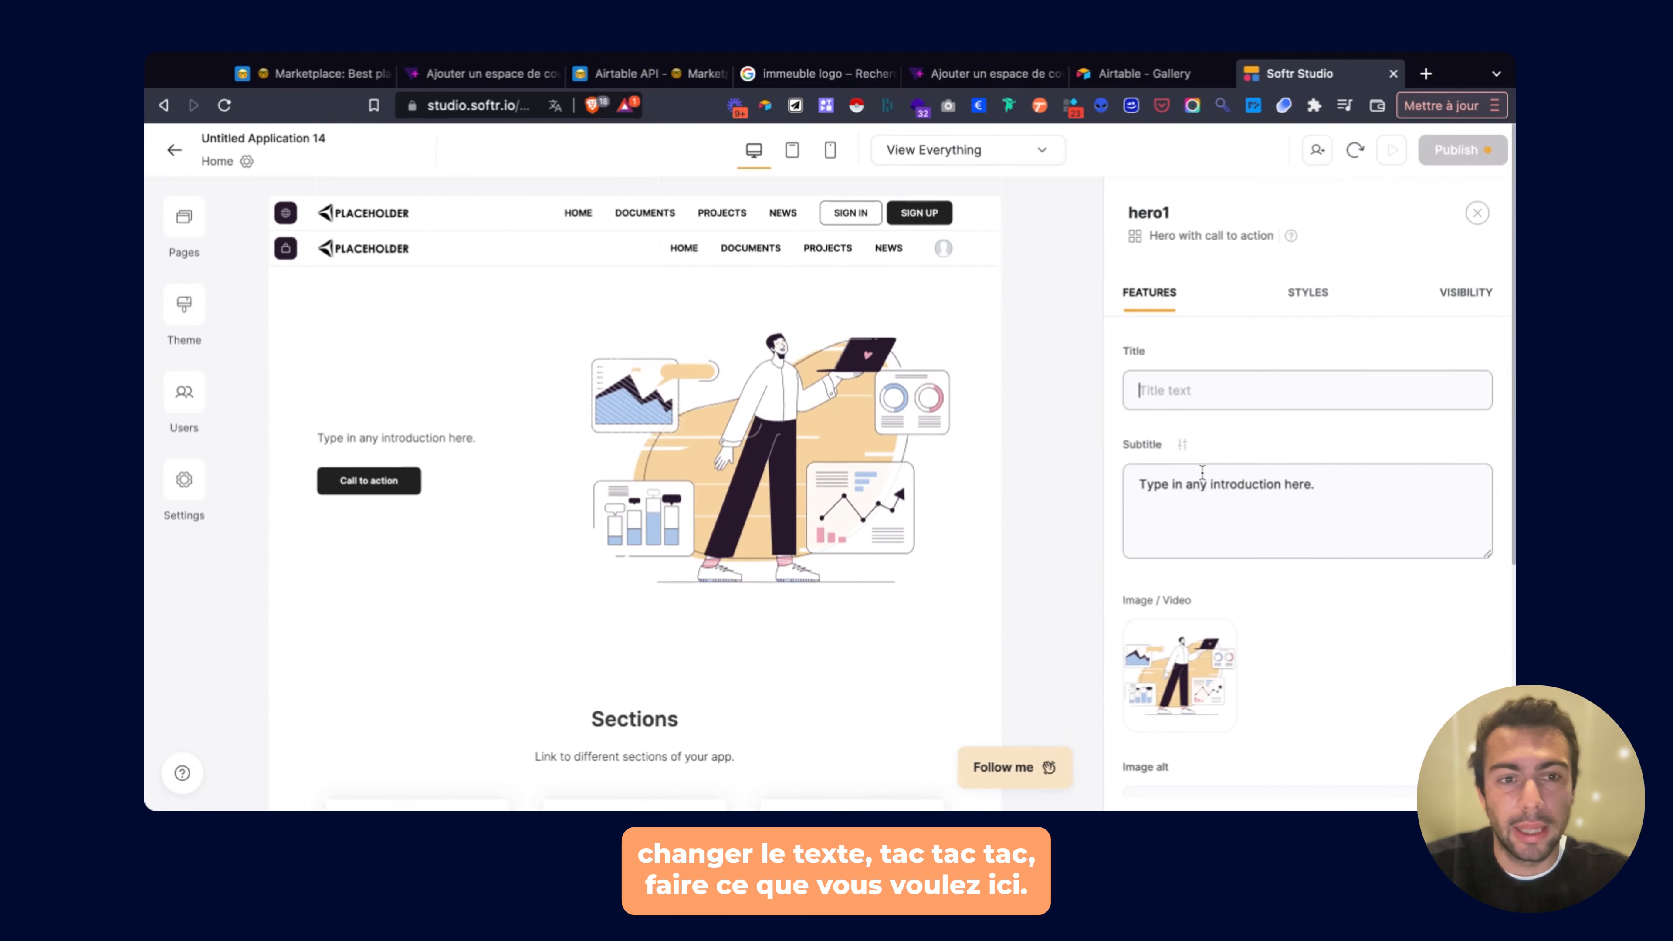
Shorten the hero subtitle to 'Type in any introduction' and remove the hero image.
key(Tab)
key(BackSpace)
key(BackSpace)
key(BackSpace)
key(BackSpace)
key(BackSpace)
key(BackSpace)
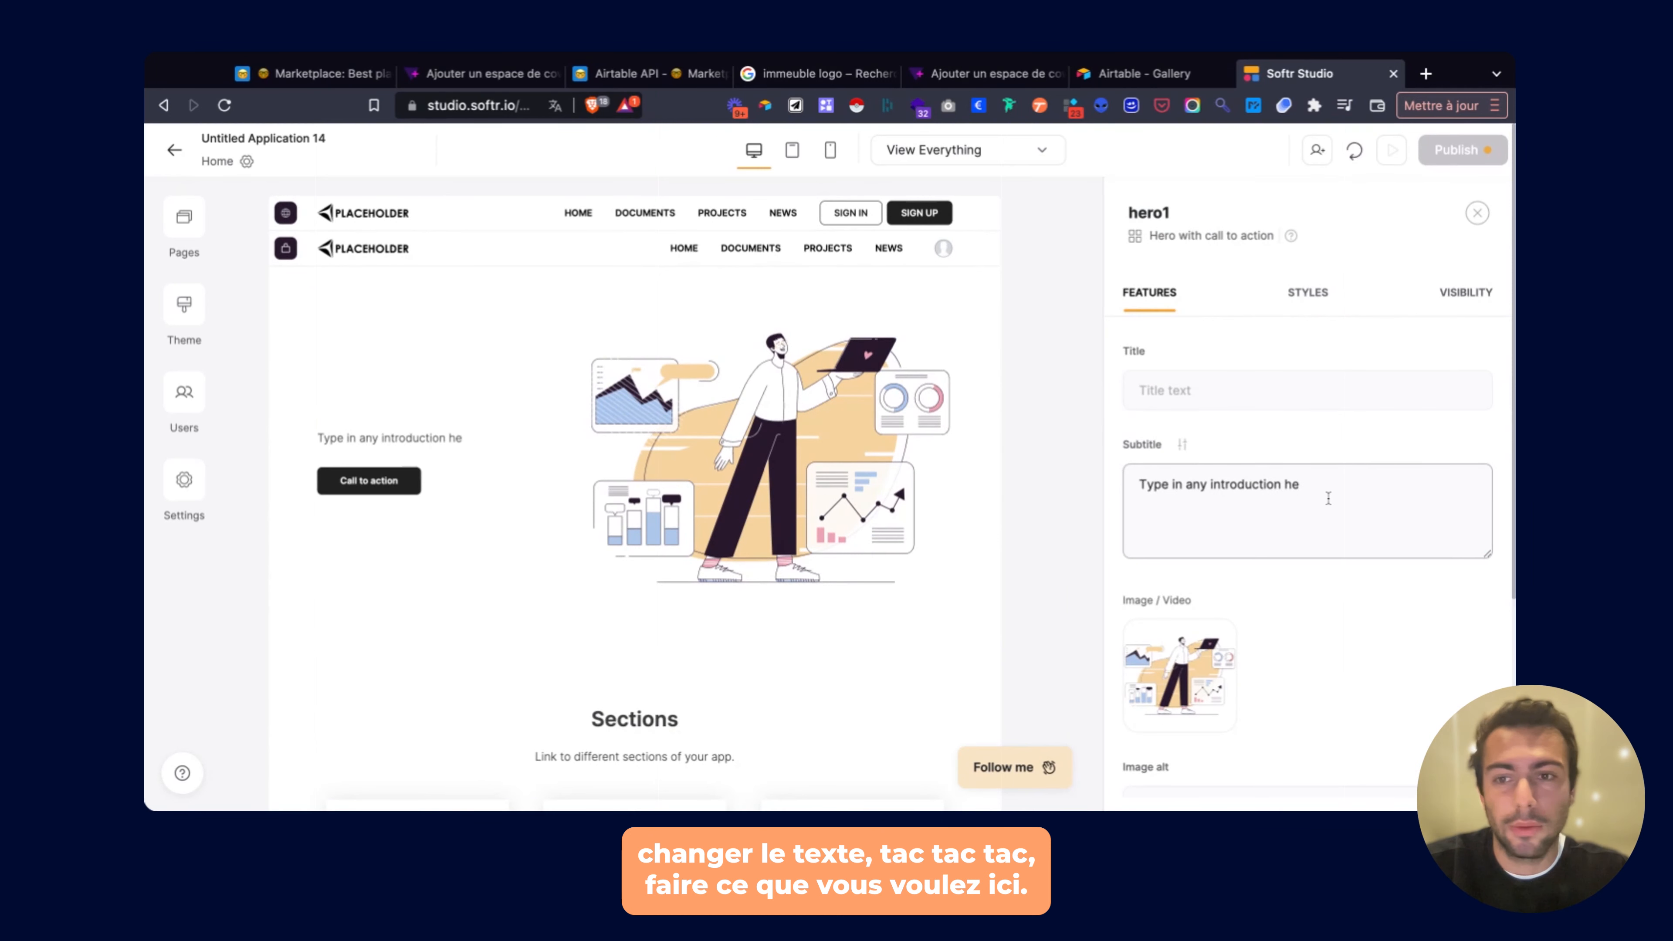
mouse_move(1182, 696)
click(1223, 631)
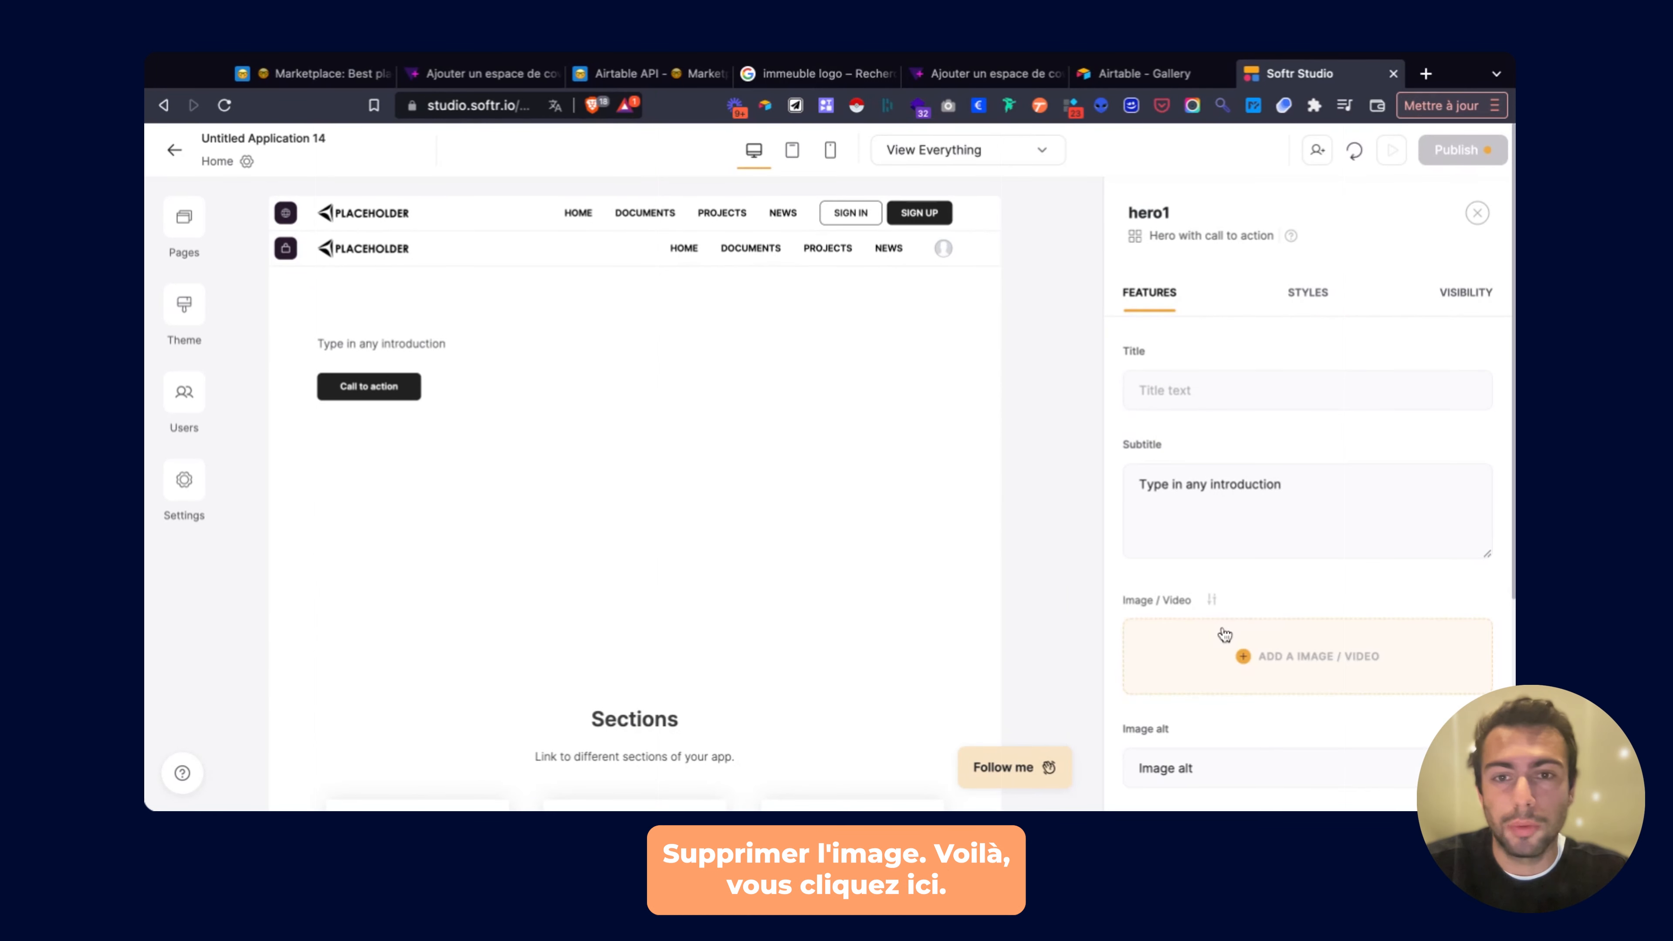
scroll(731, 434, down, 2)
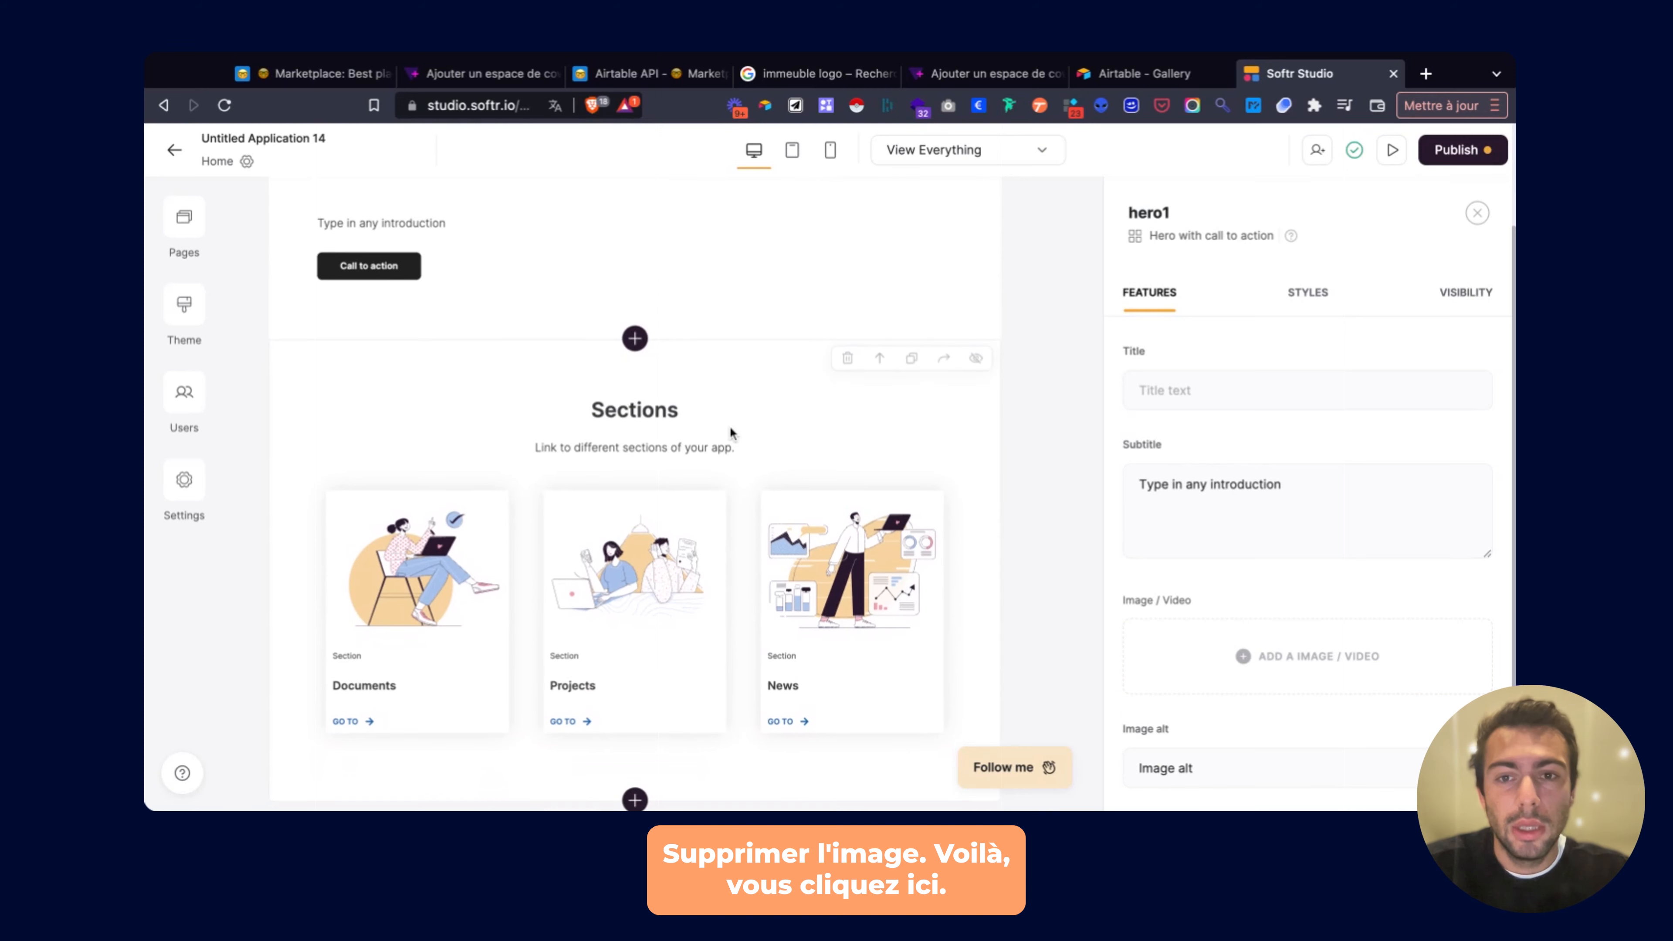
click(732, 433)
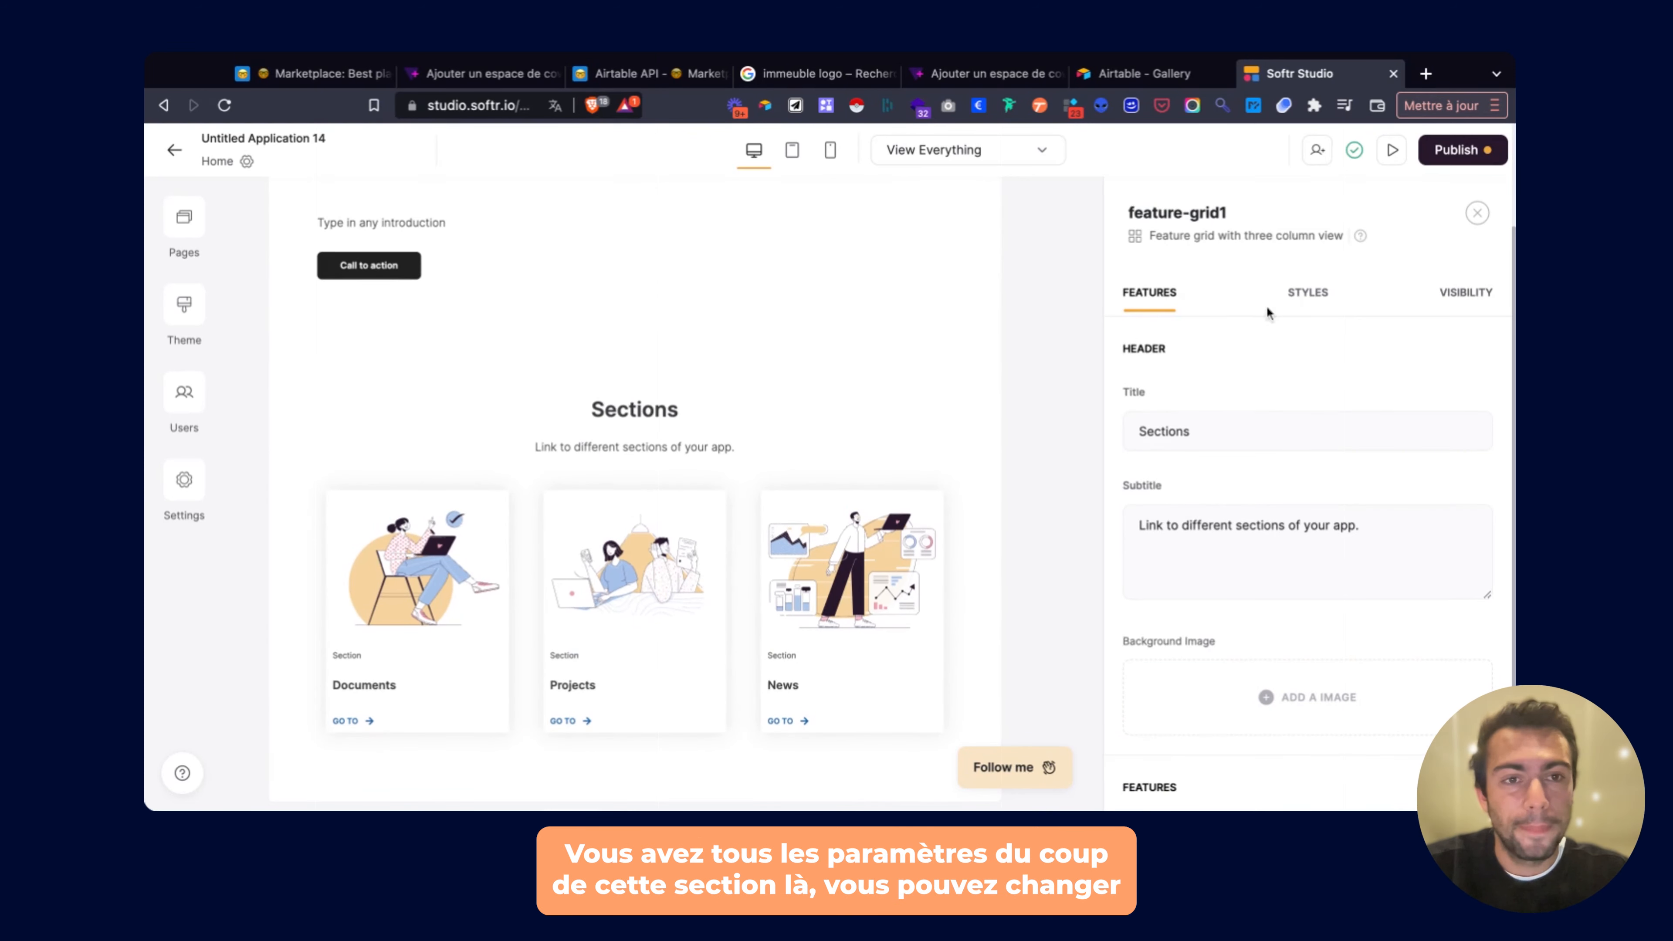
Set the Sections feature grid background colour to deep blue #282B93.
click(1309, 294)
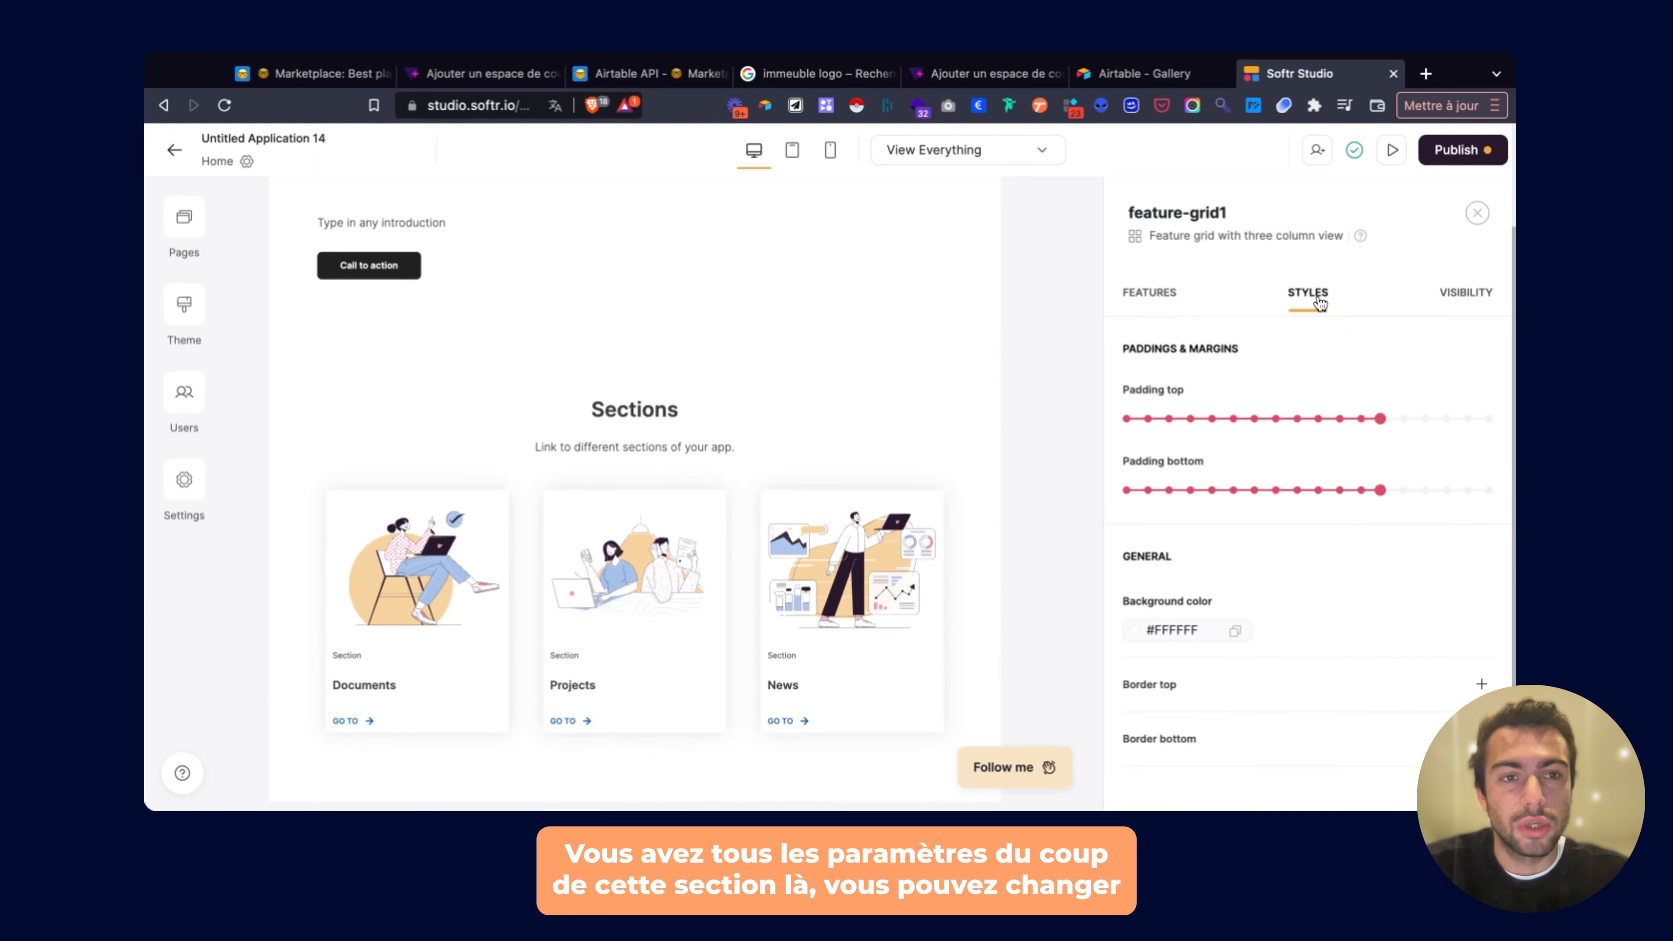
click(1134, 631)
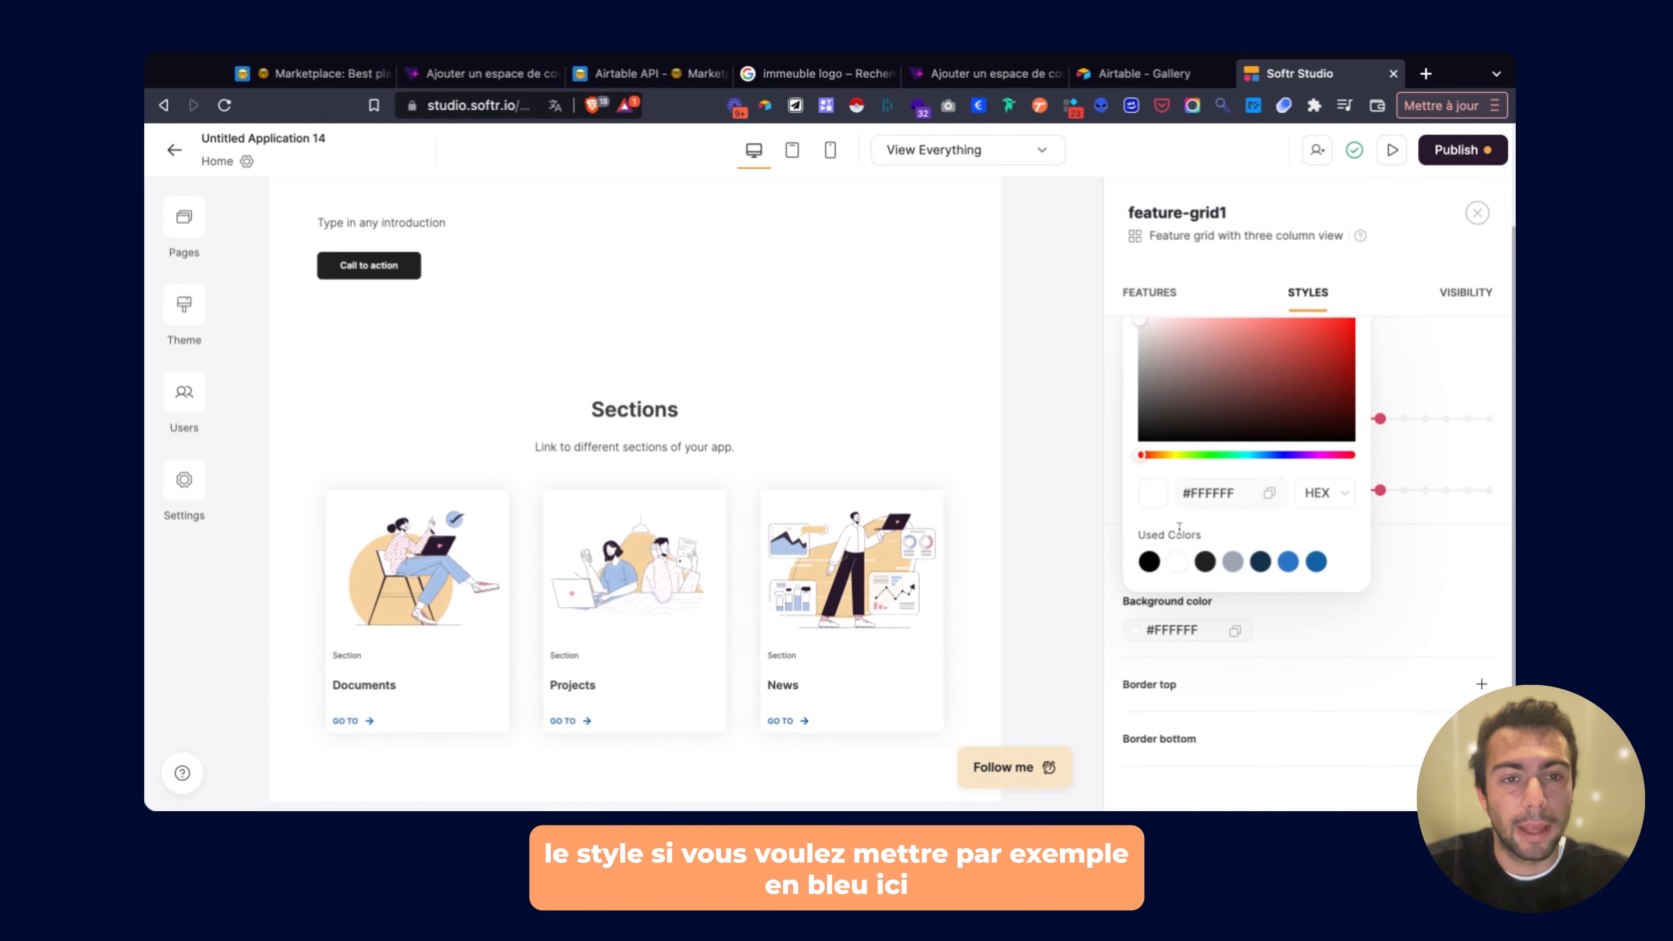
click(1273, 454)
click(1318, 625)
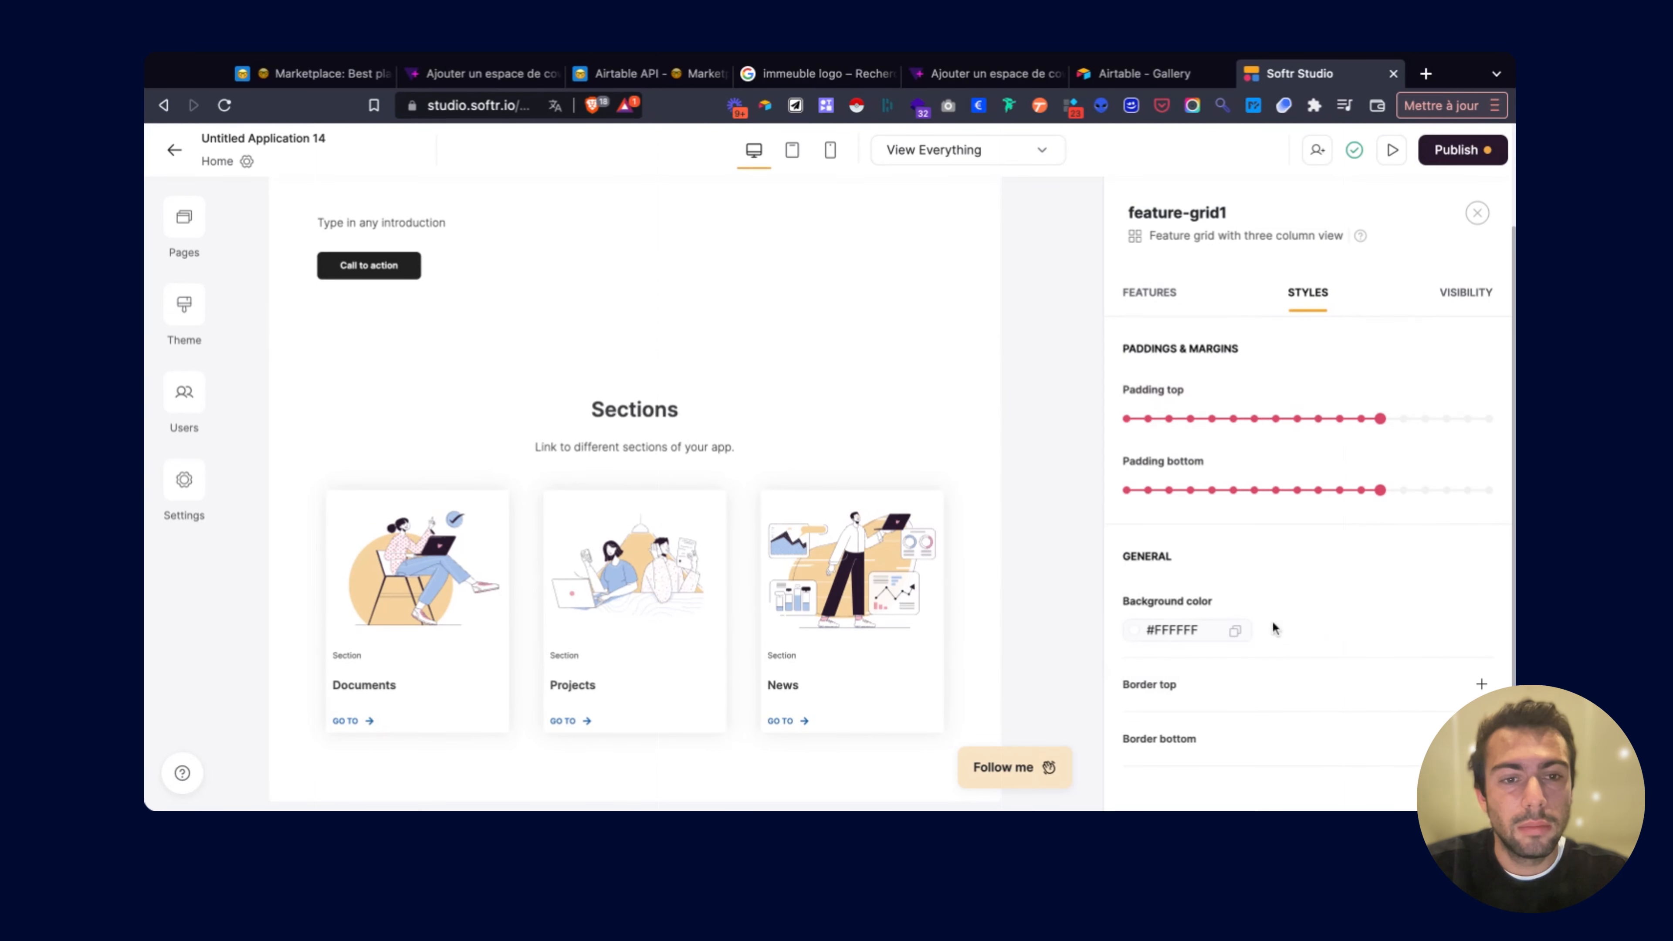
scroll(1274, 628, down, 2)
click(1137, 543)
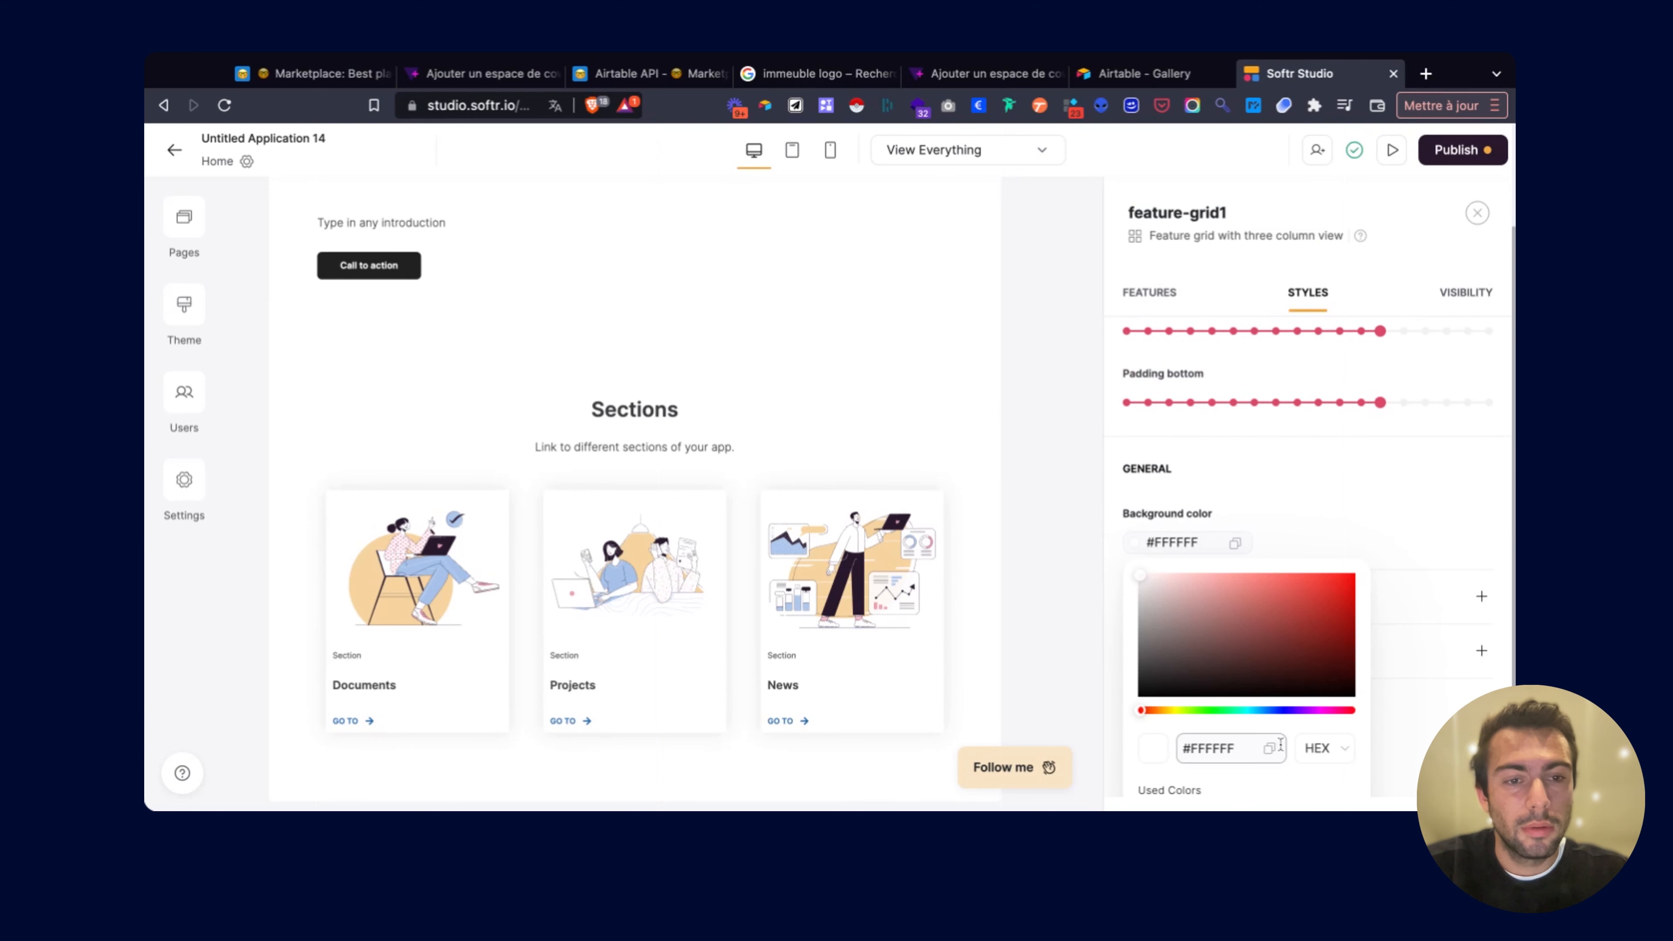
click(1276, 711)
drag(1276, 711, 1282, 710)
scroll(1238, 725, down, 1)
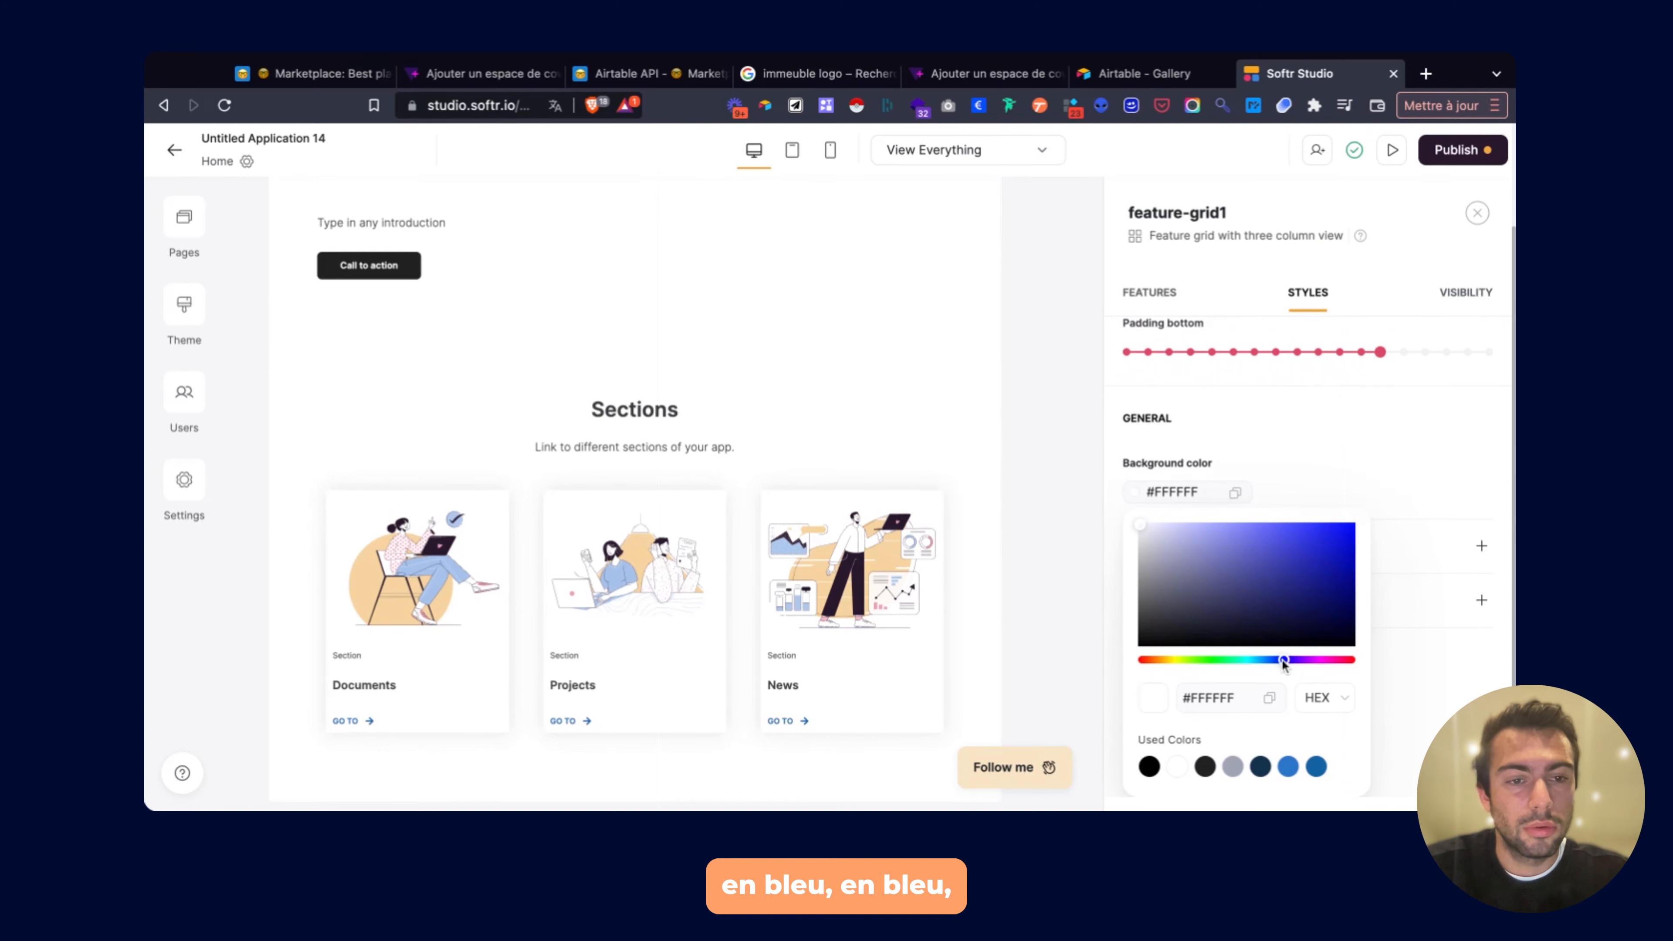
mouse_move(1145, 525)
mouse_down()
mouse_move(1282, 636)
mouse_move(1286, 545)
mouse_move(1311, 527)
mouse_move(1218, 637)
mouse_move(1158, 619)
mouse_move(1342, 637)
mouse_move(1296, 579)
mouse_up()
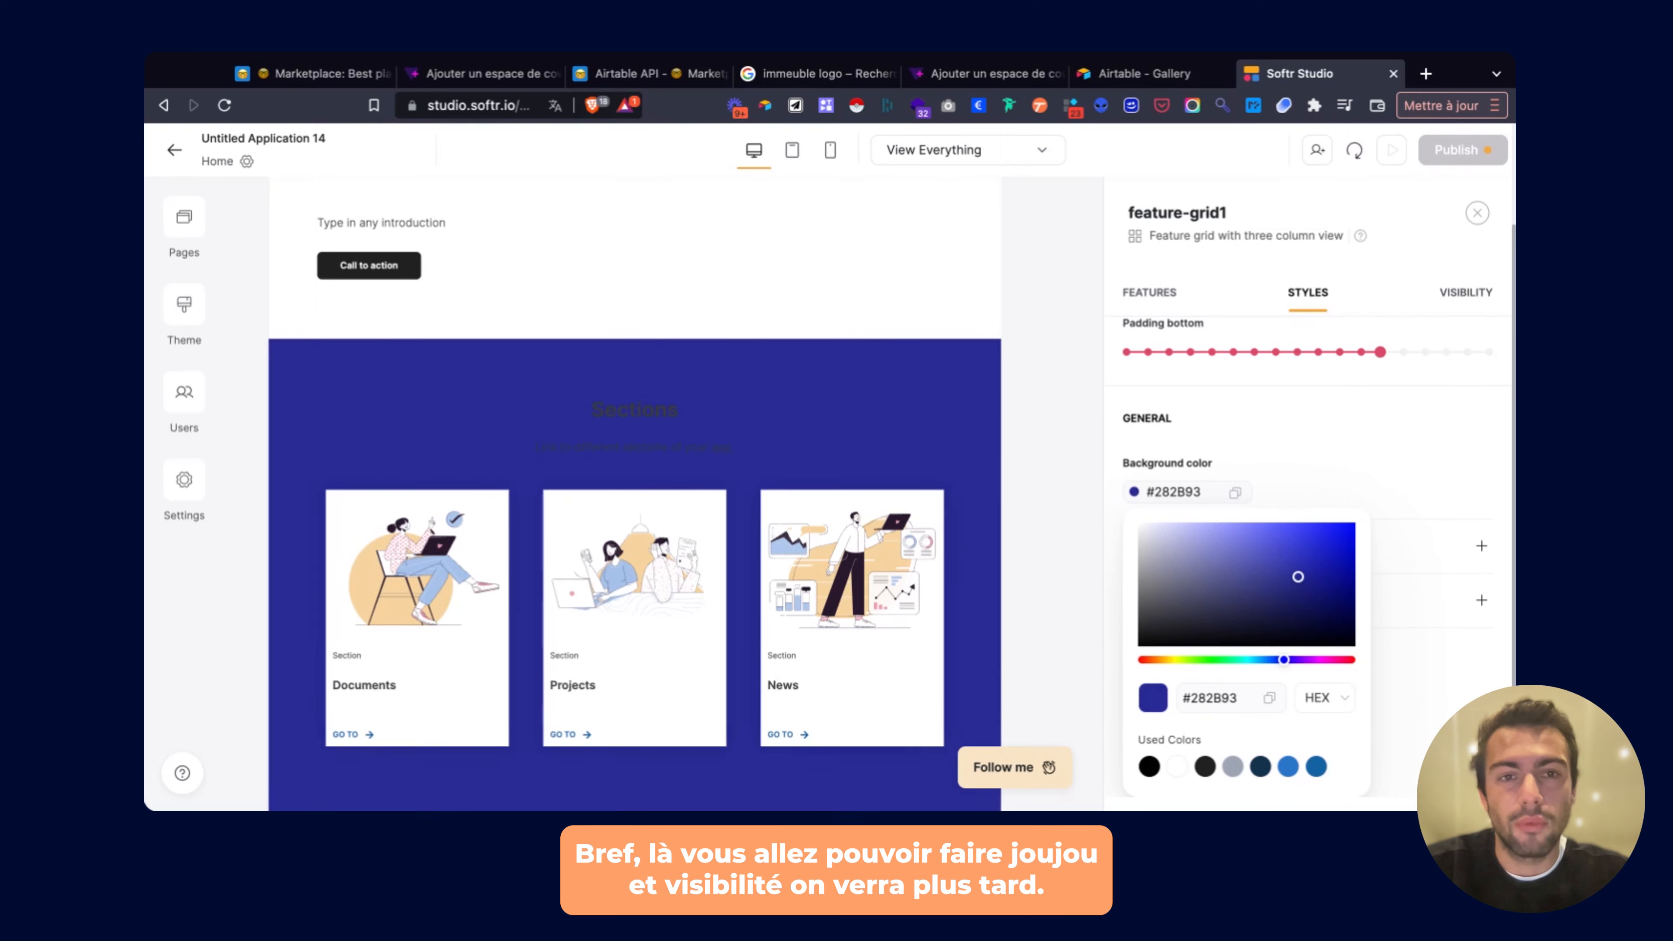
Review the block's visibility settings and close the feature grid panel.
click(1460, 295)
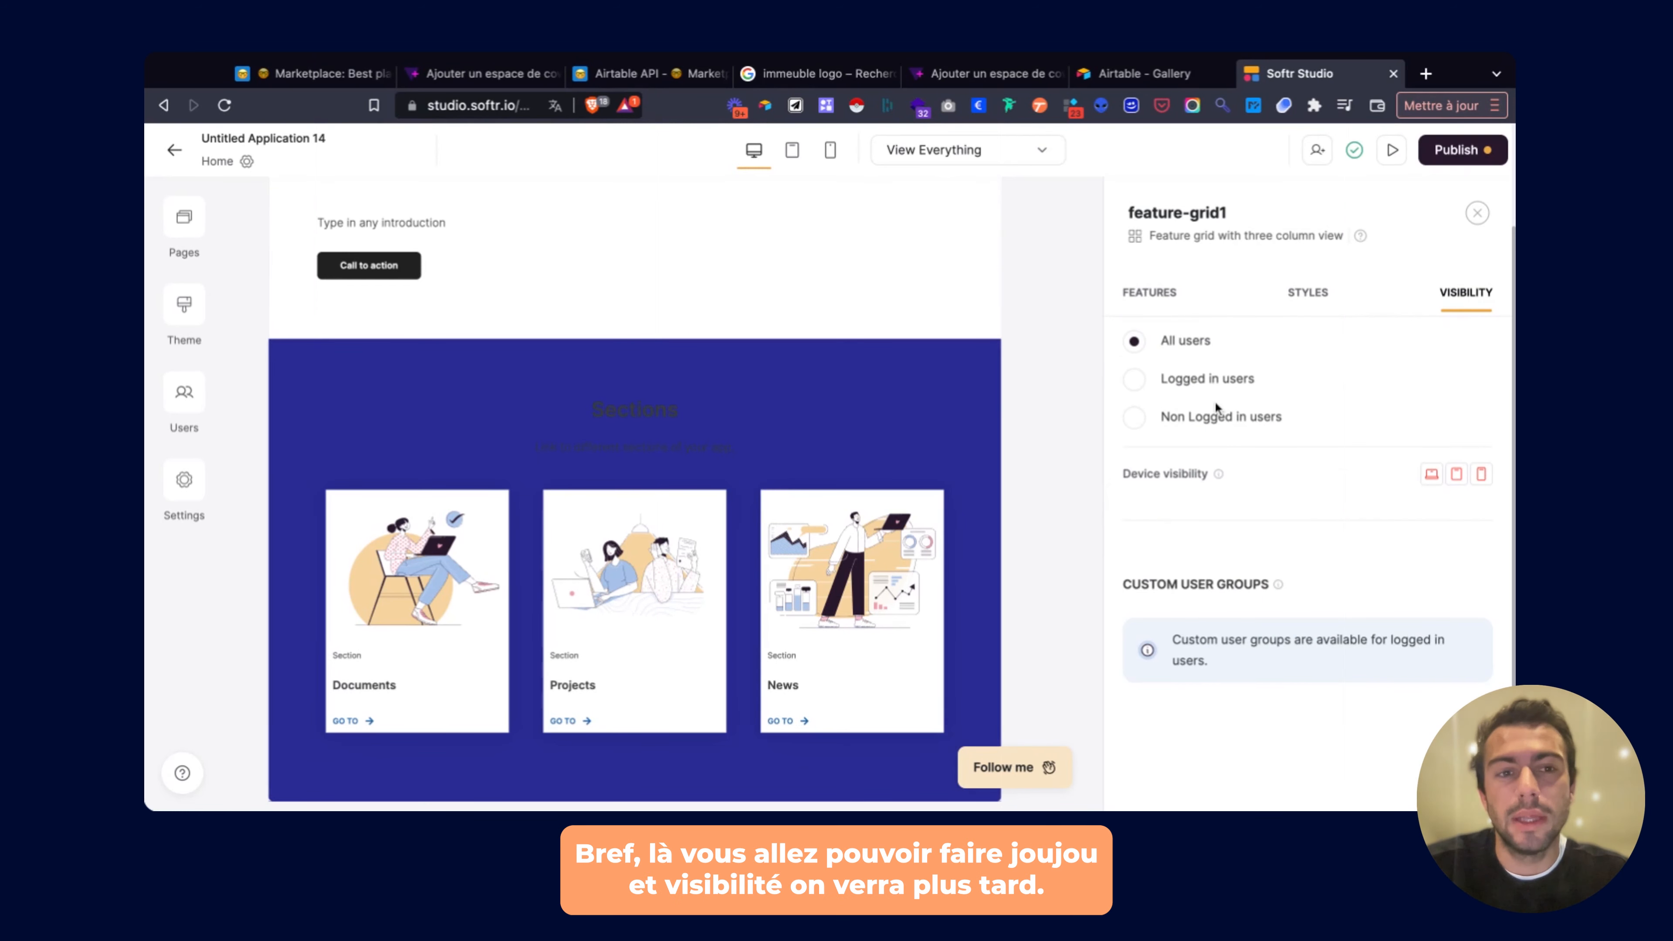
click(1147, 295)
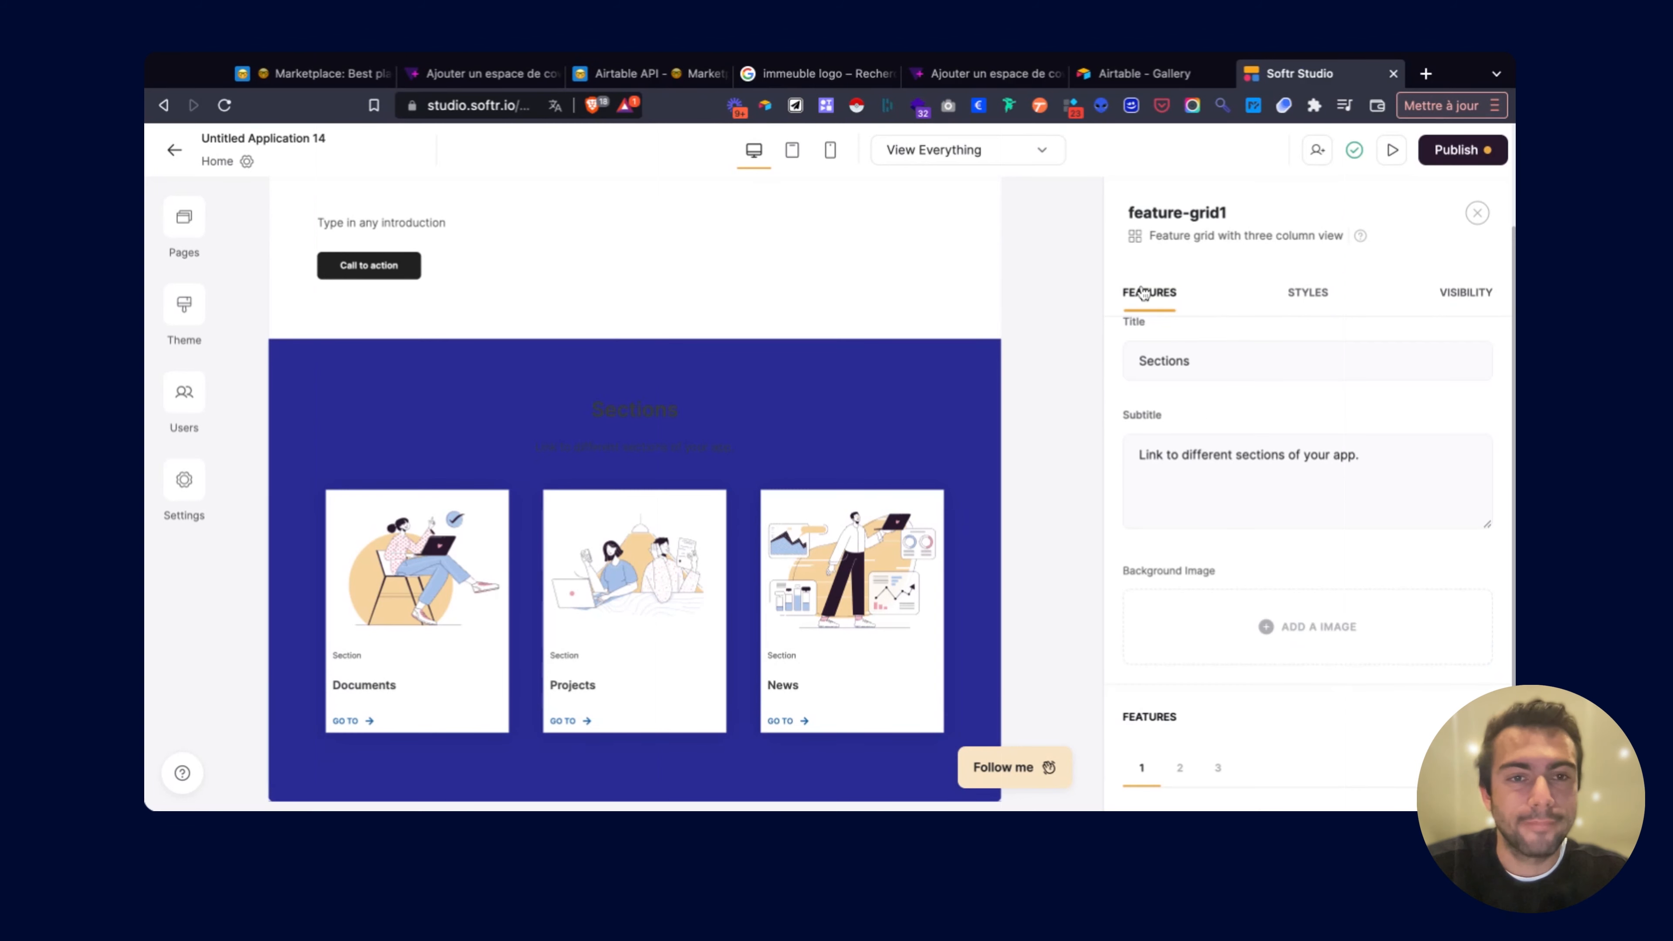
click(1477, 213)
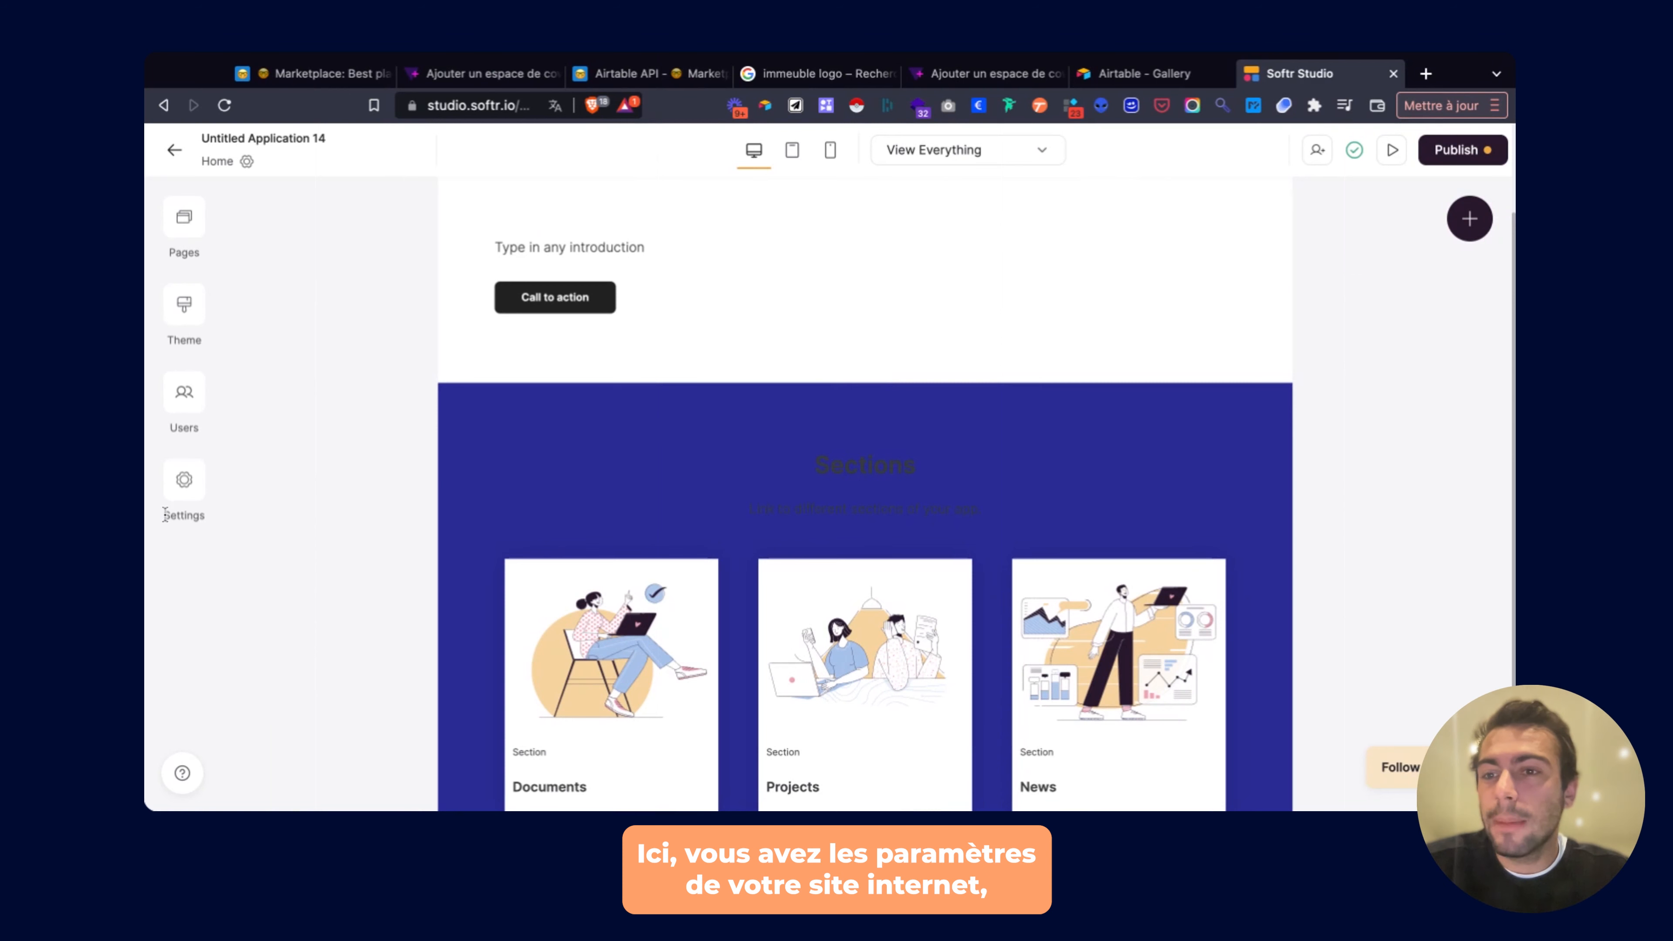
Change the app subdomain in General settings to marketplacecoworking and save it.
click(183, 486)
click(356, 314)
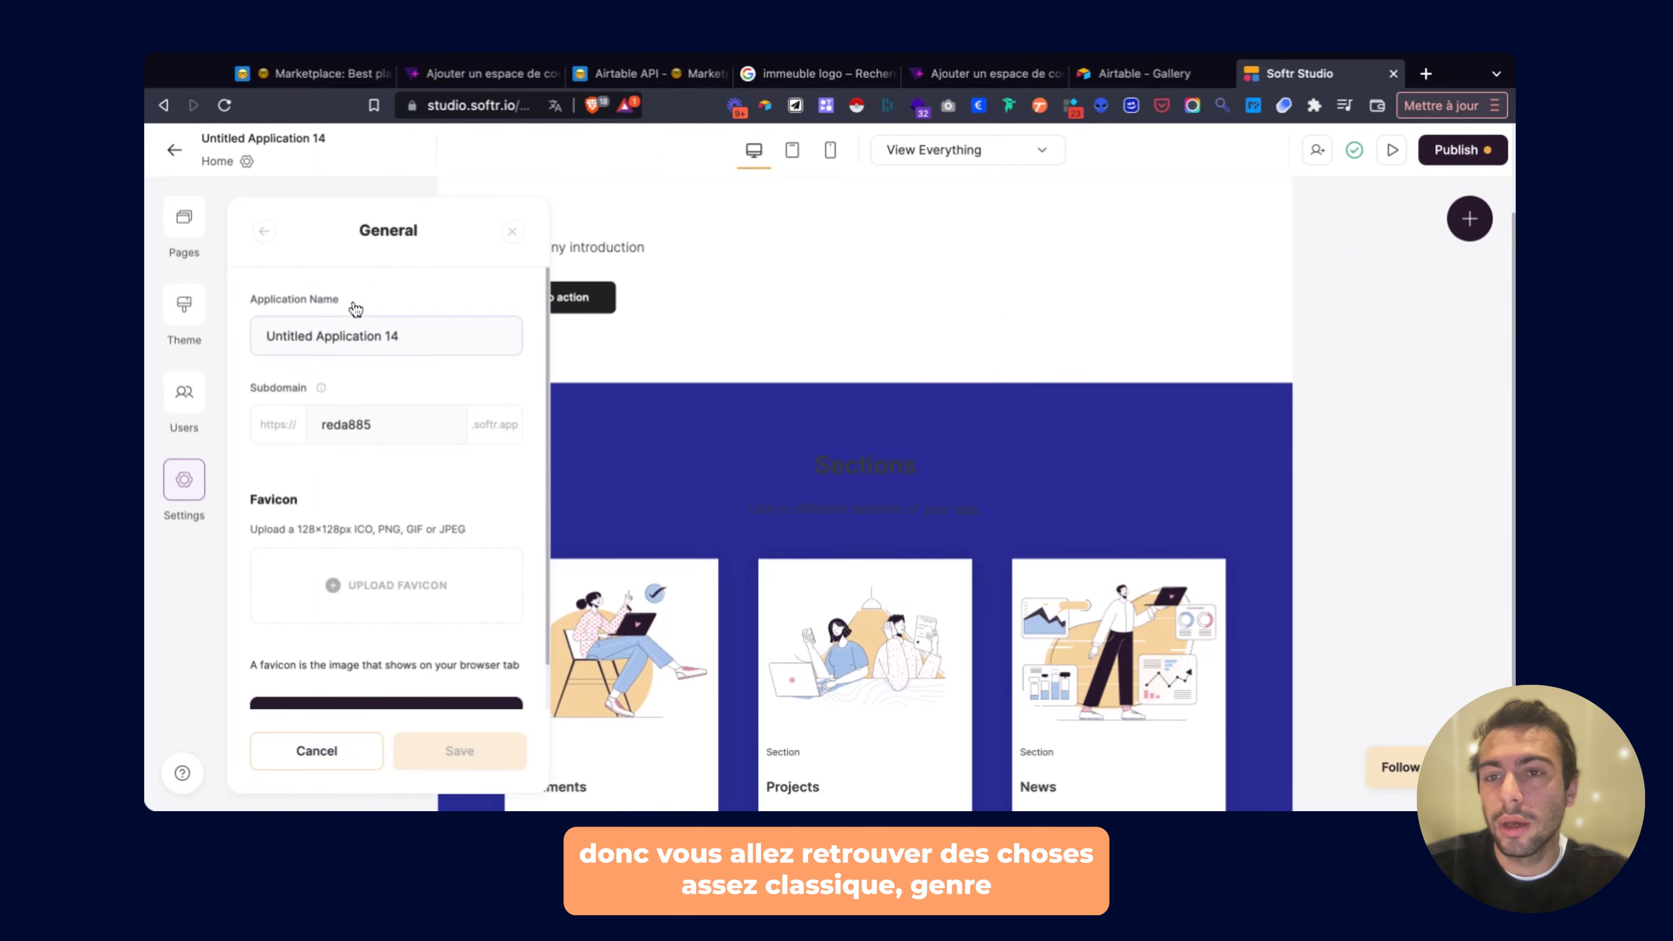
scroll(360, 333, down, 1)
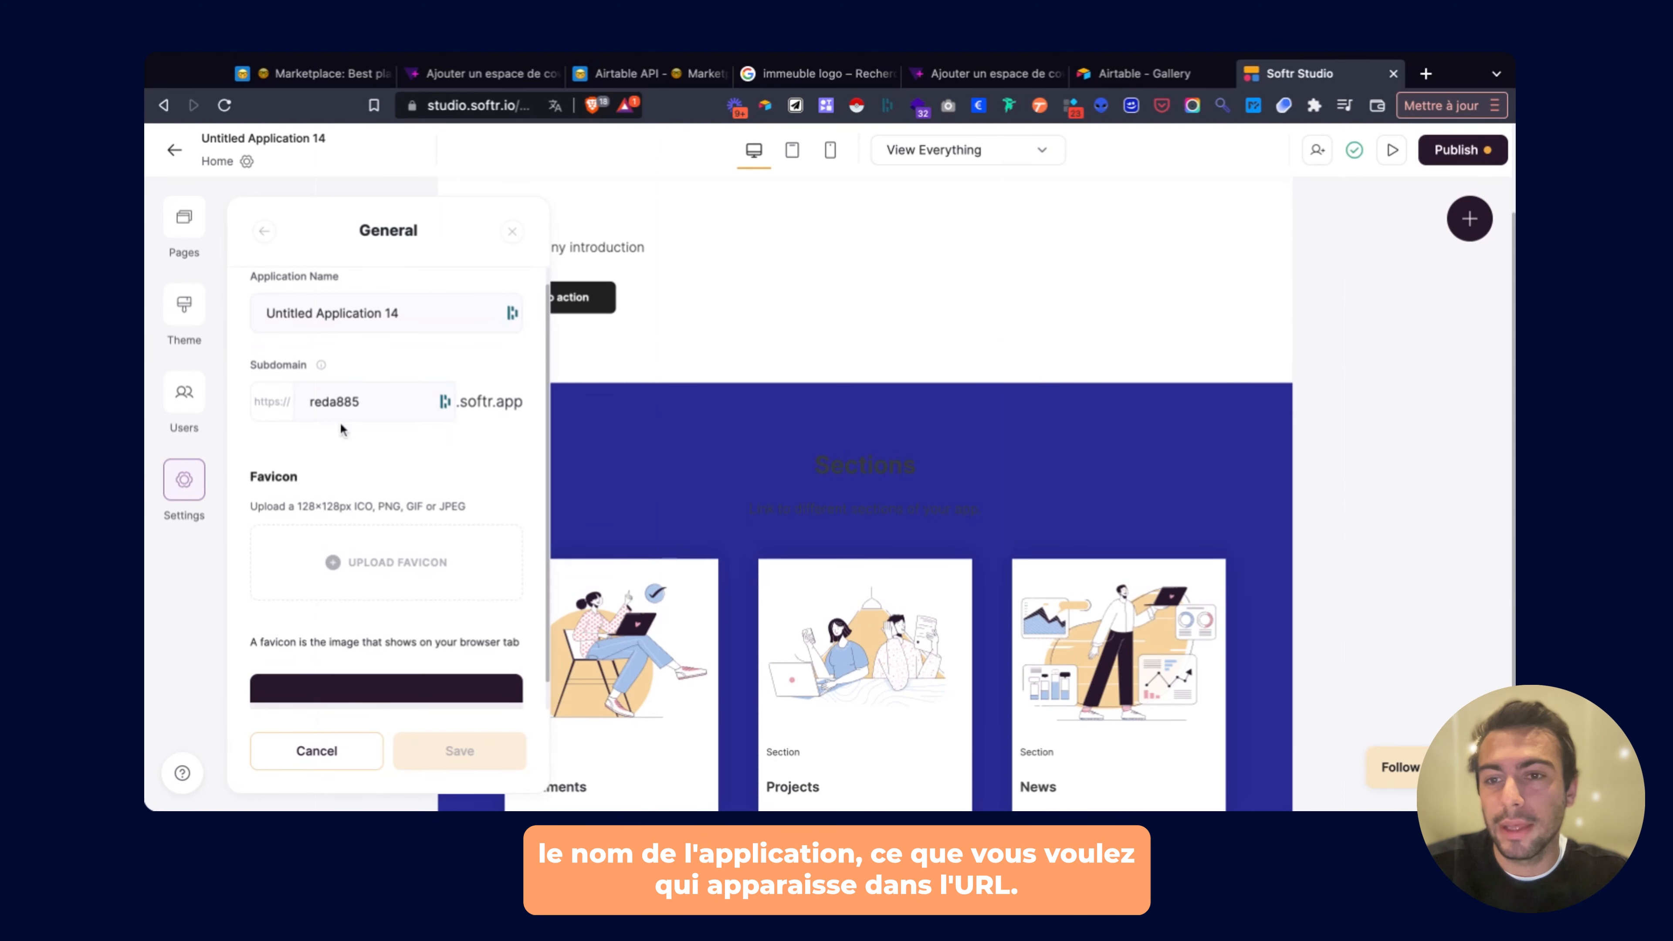
double_click(312, 401)
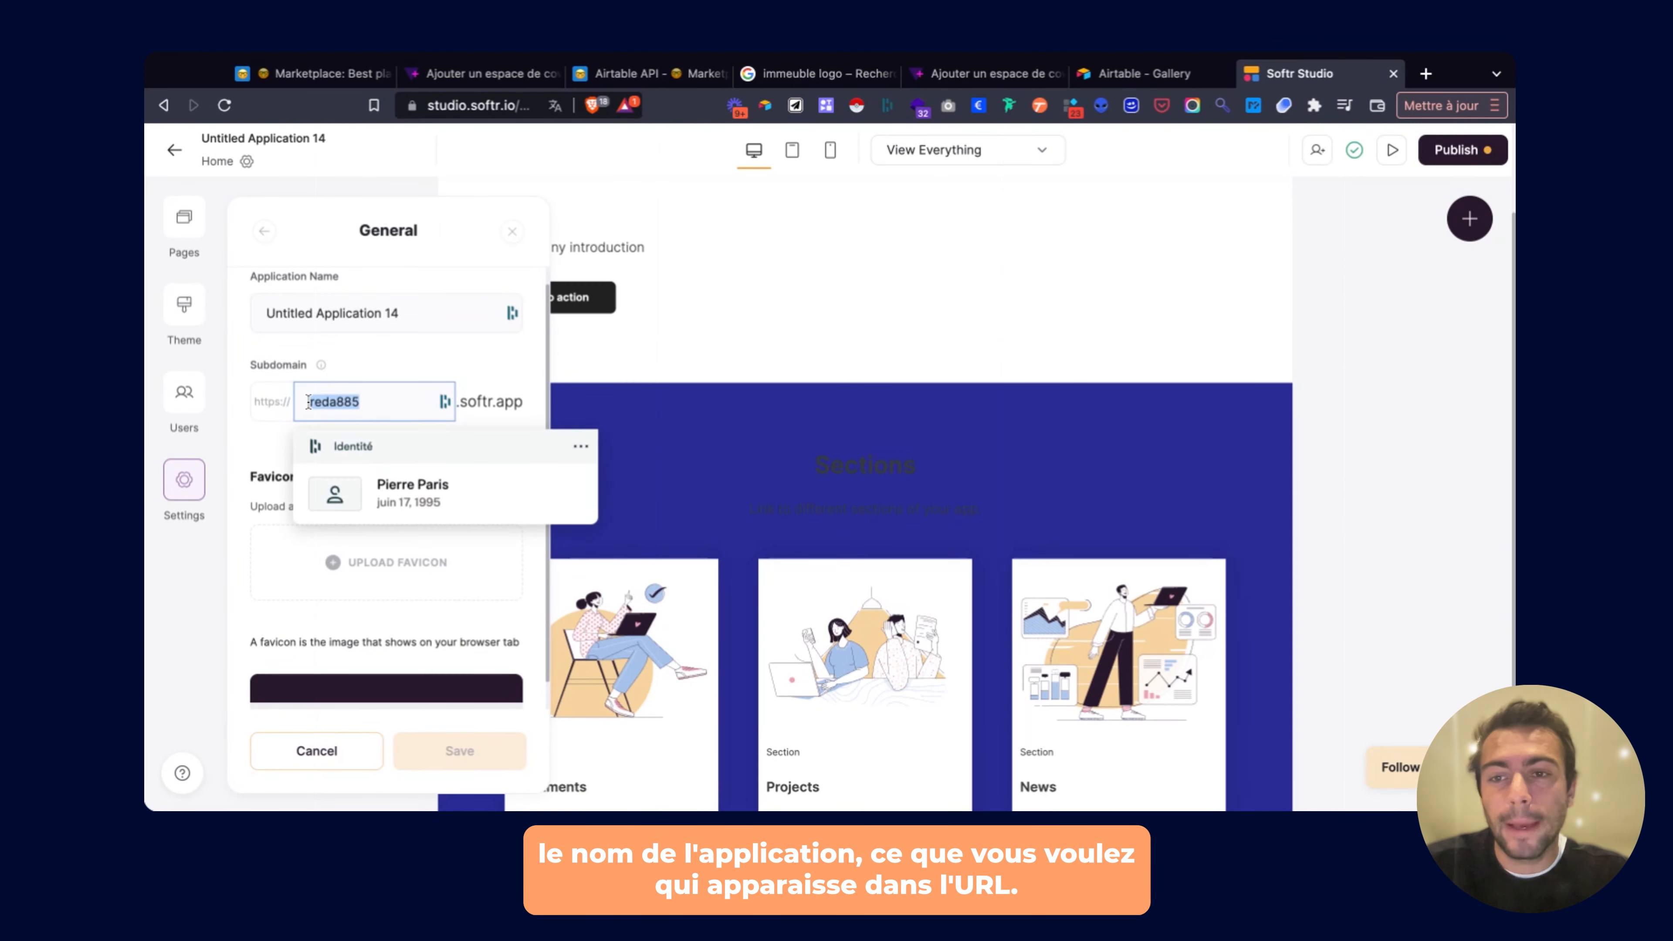
key(BackSpace)
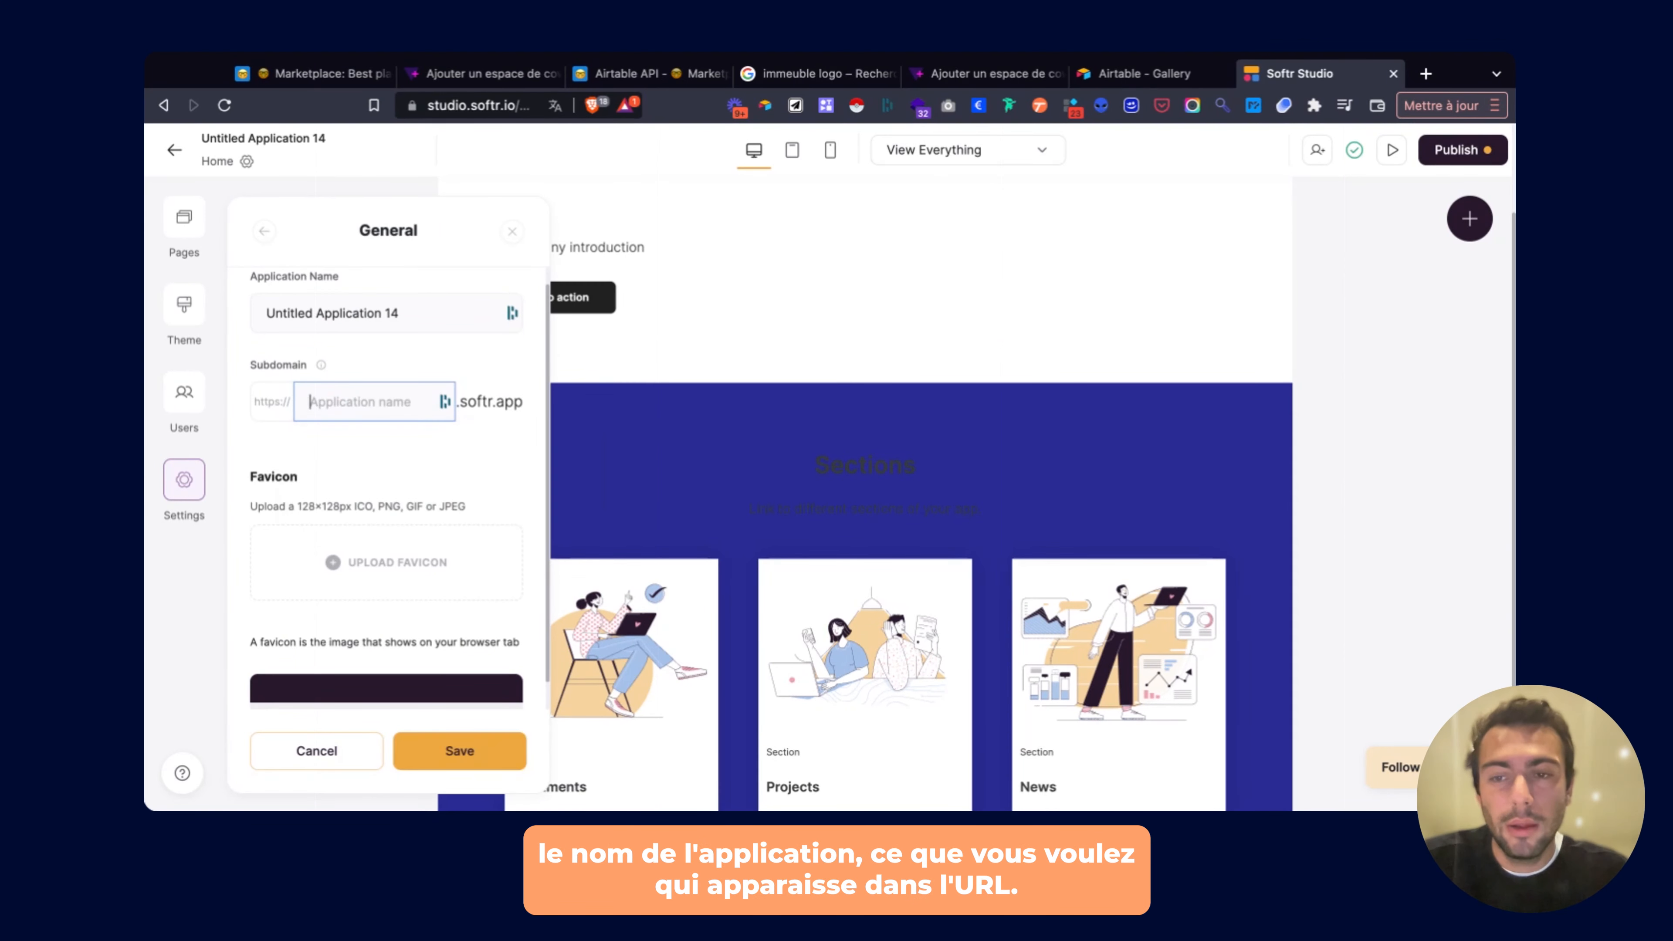
text(marketplace)
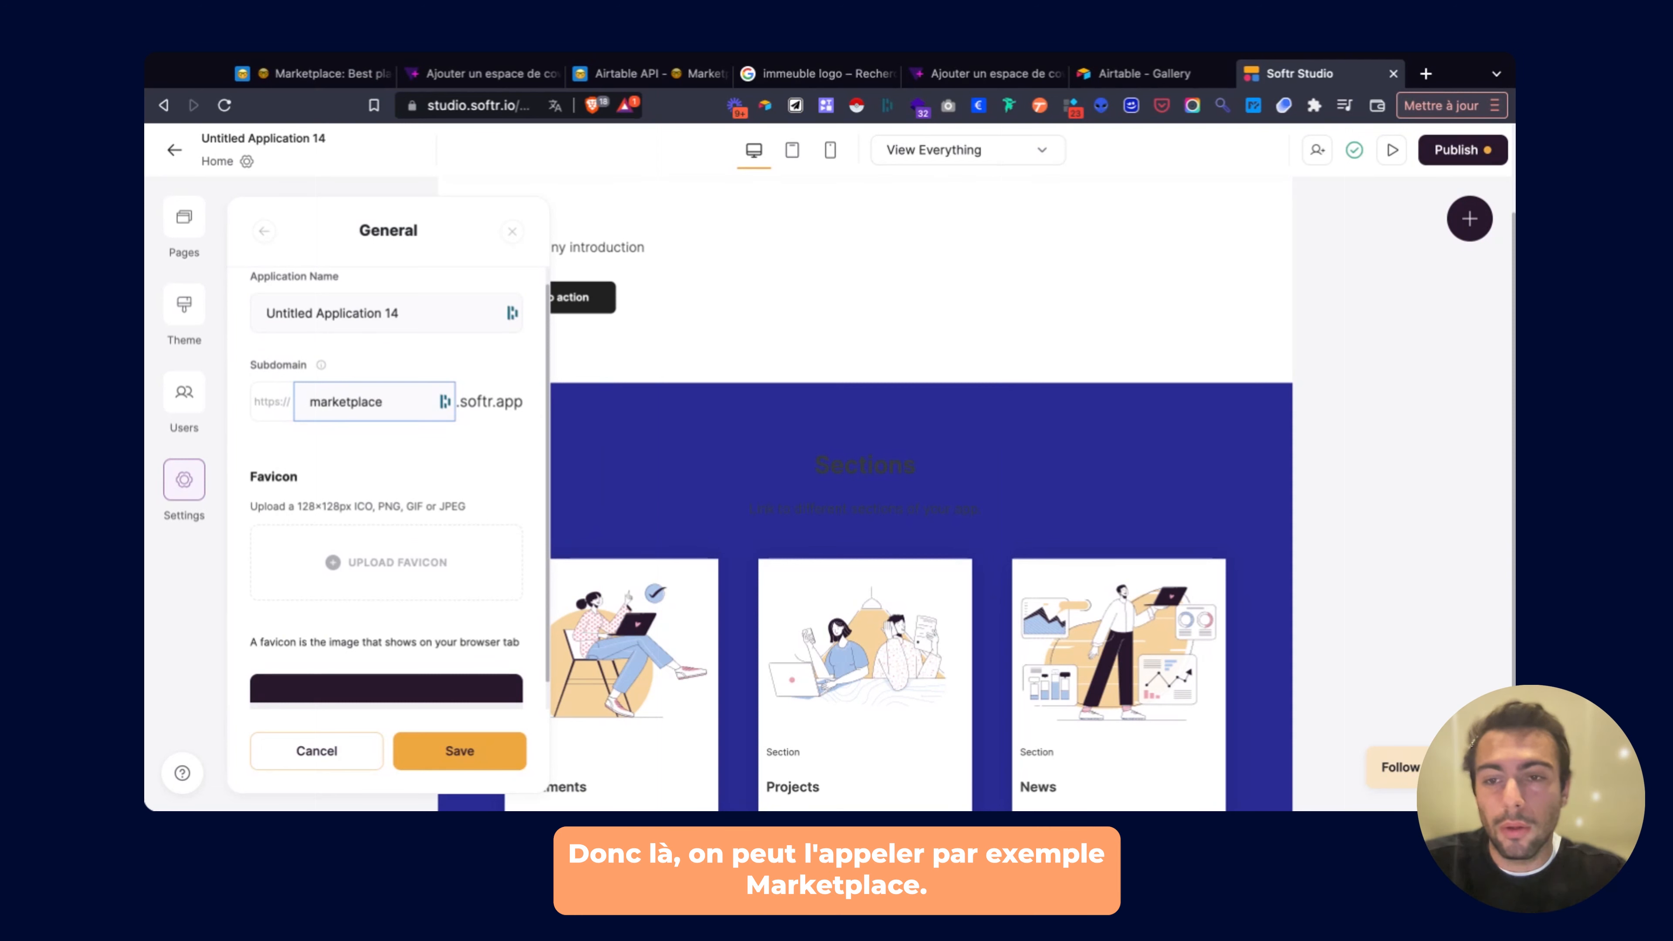
click(427, 753)
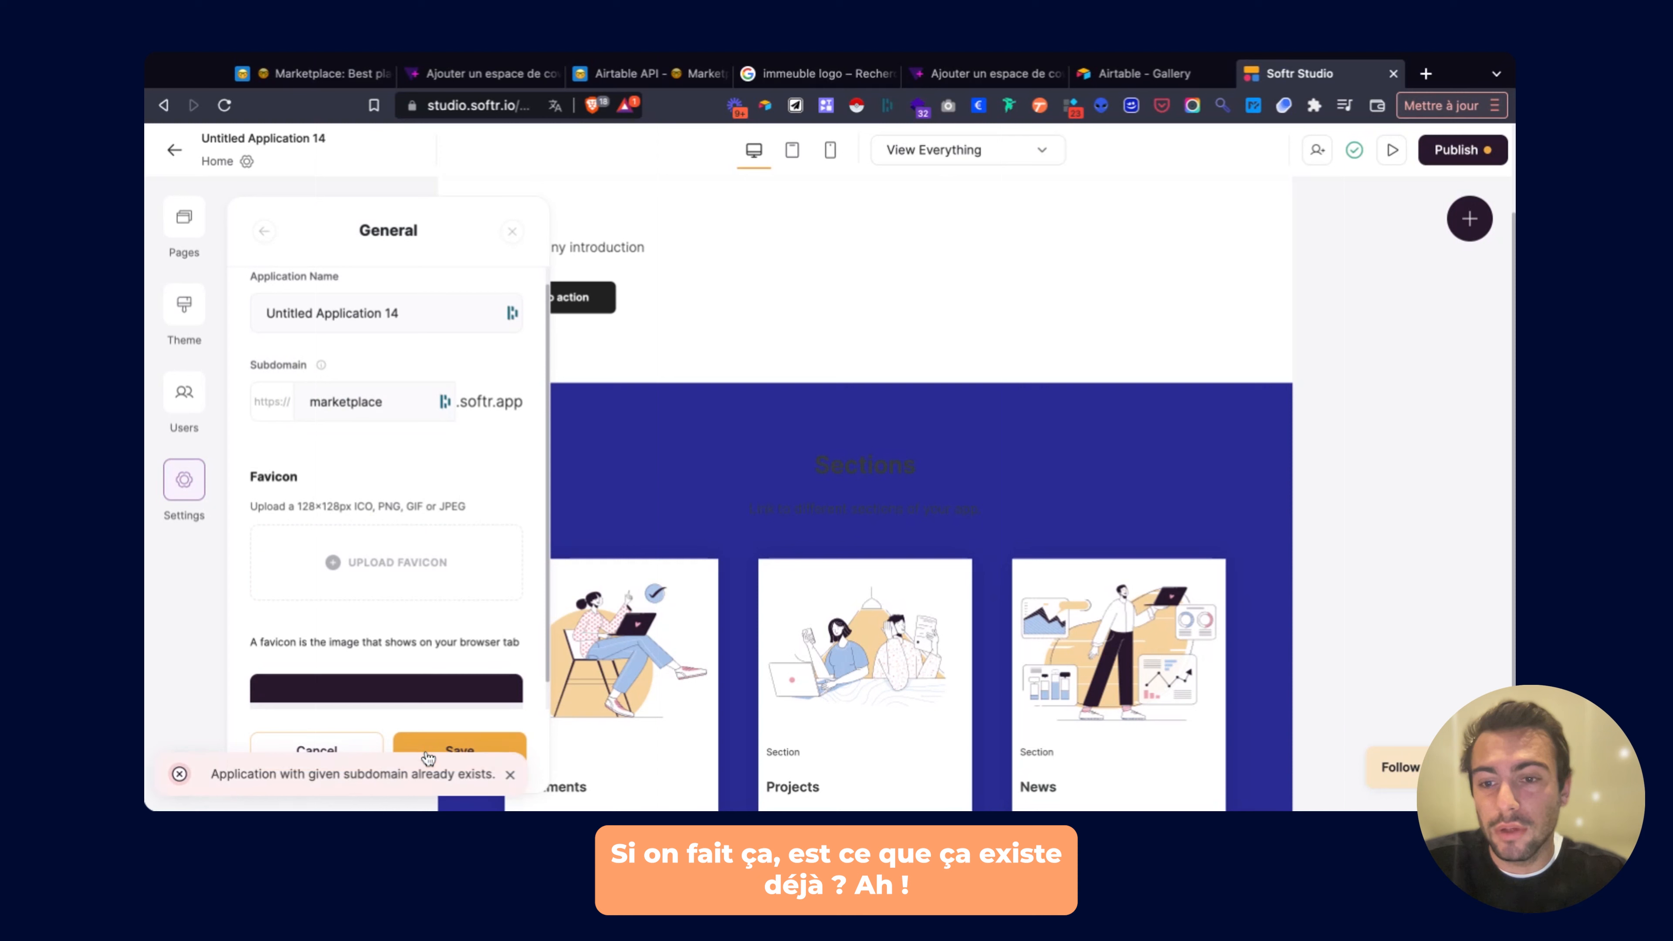
click(398, 410)
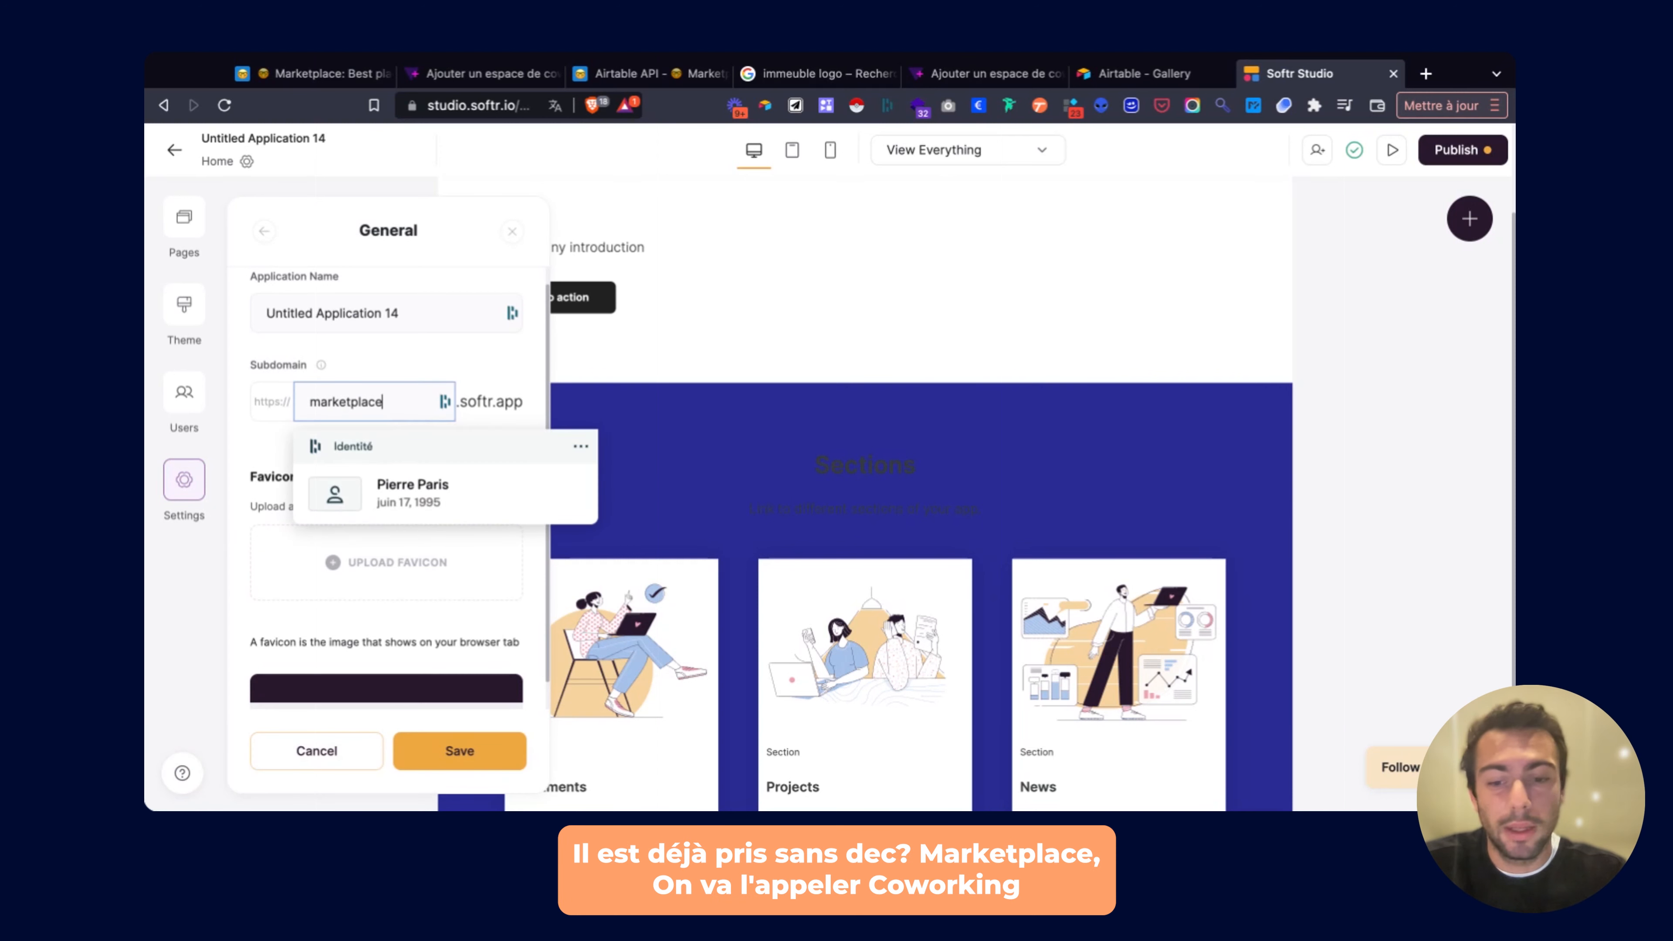
text(coworkin)
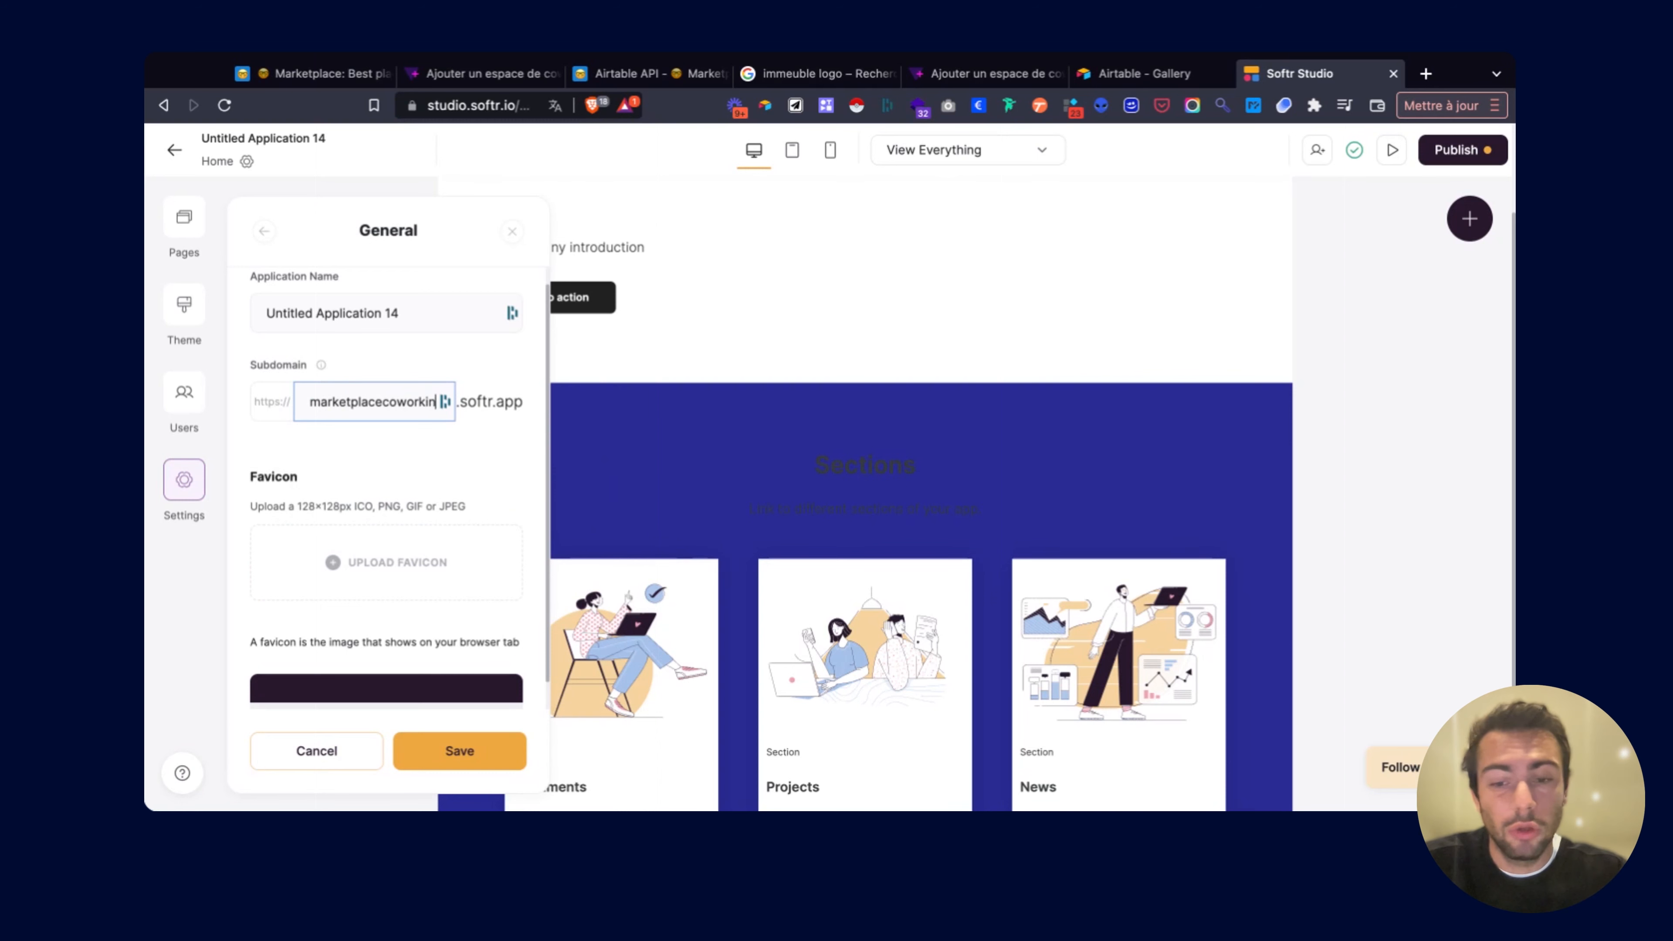
text(g)
click(458, 751)
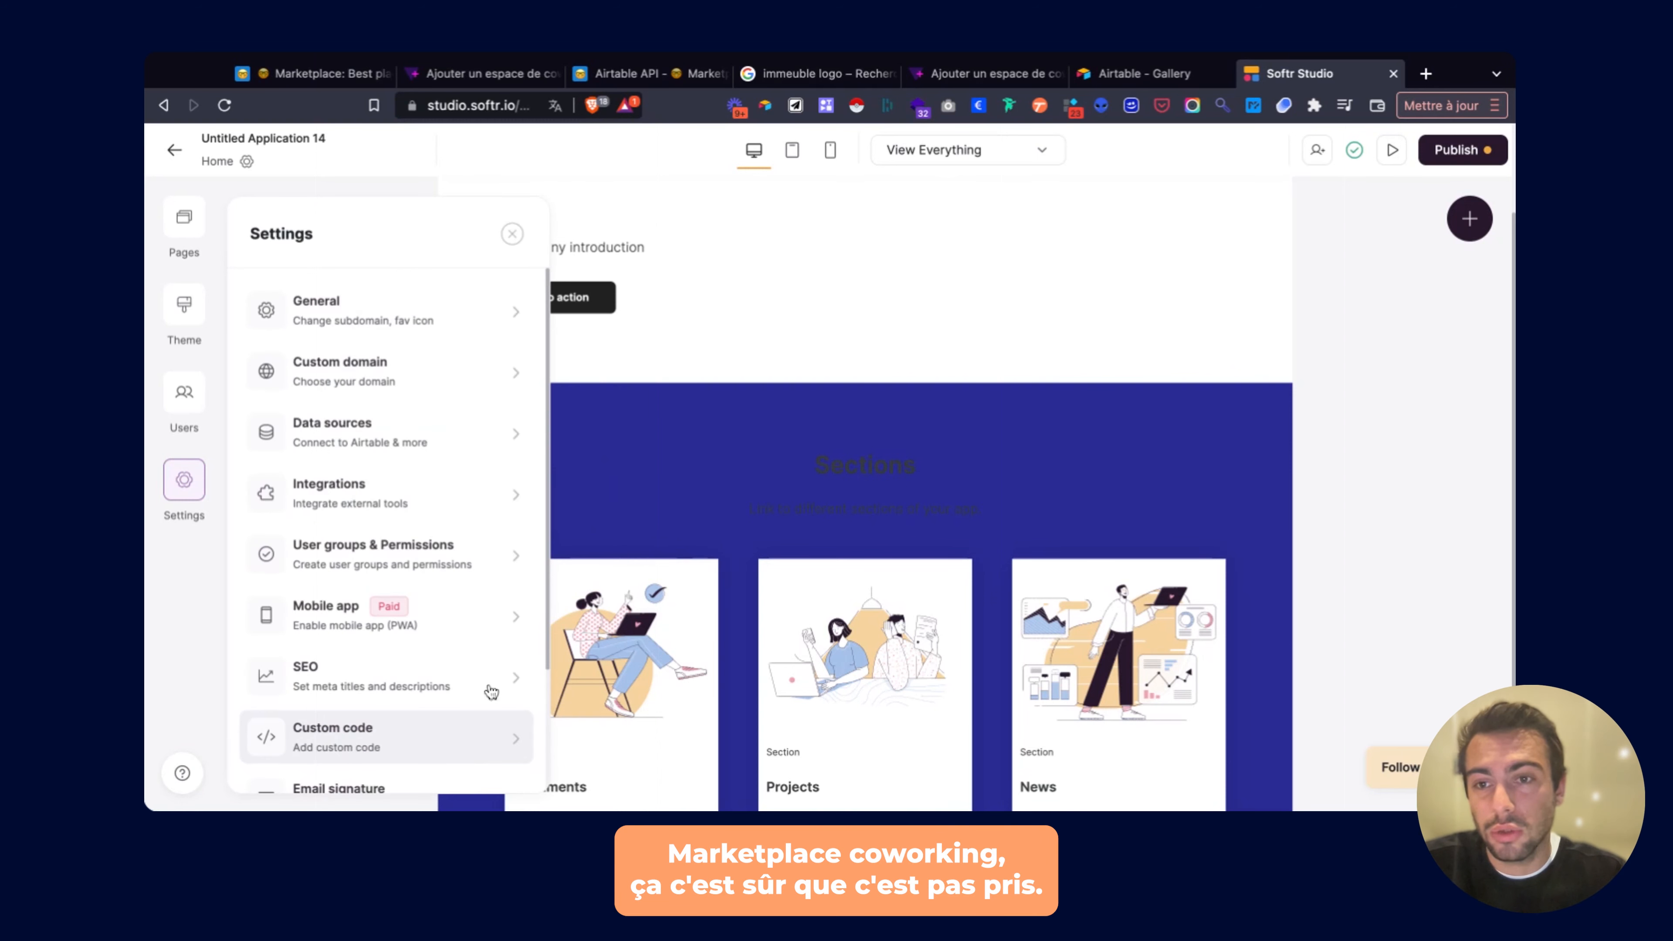
click(1459, 150)
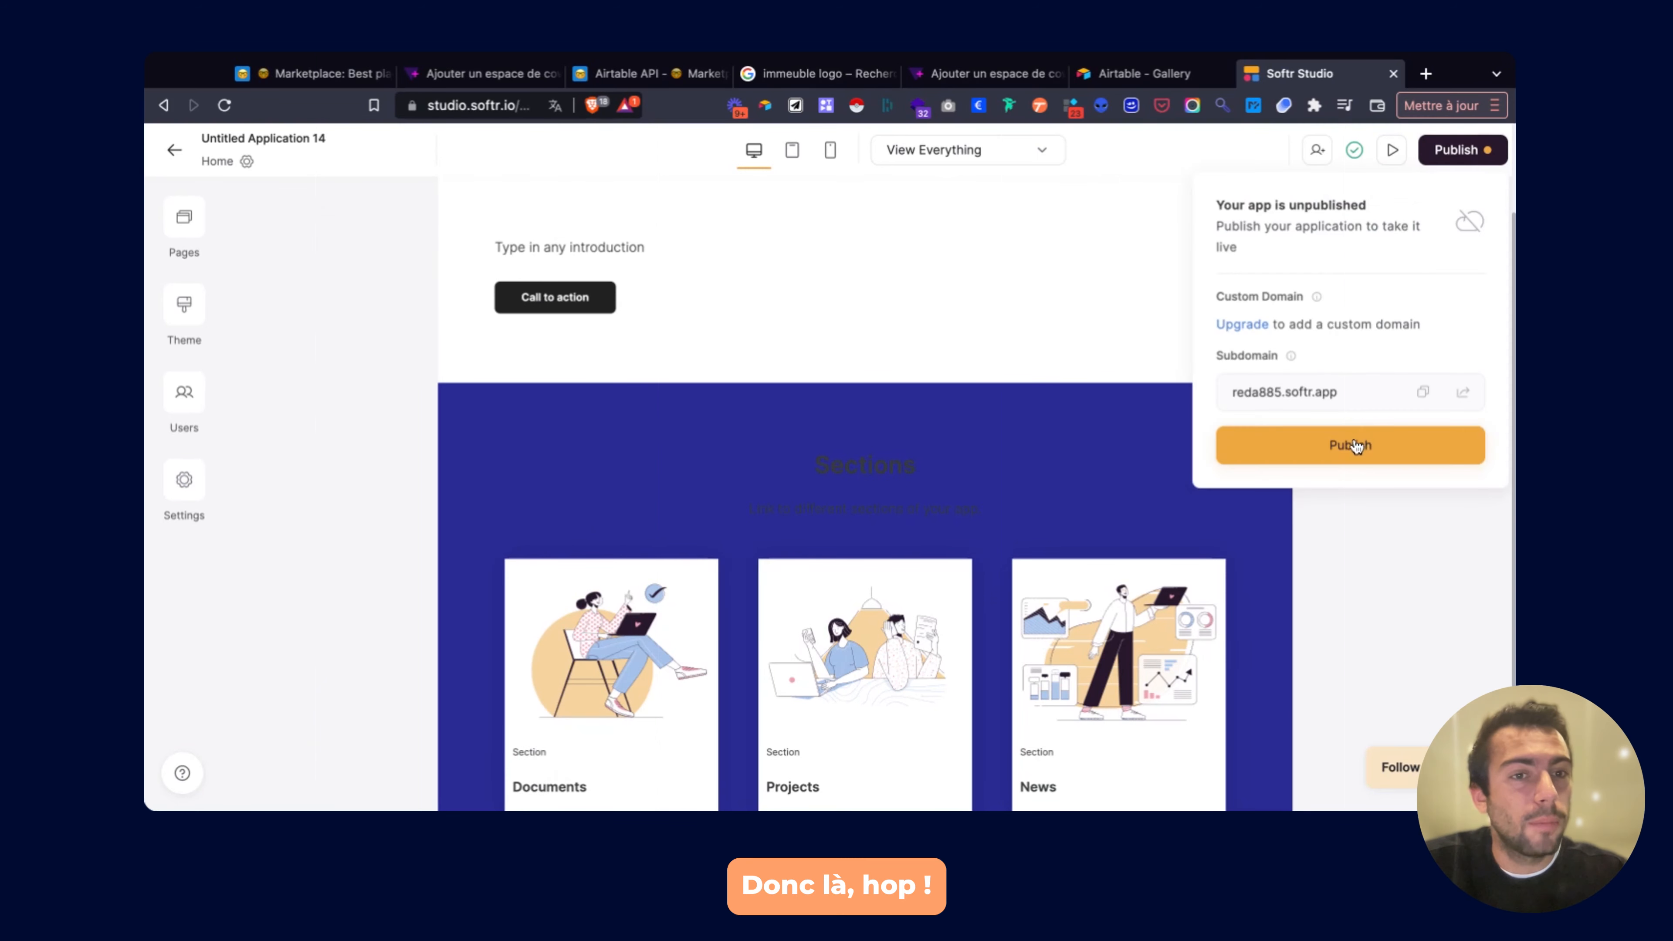
Publish the app on the marketplacecoworking subdomain and open the live site in a new tab.
click(1307, 443)
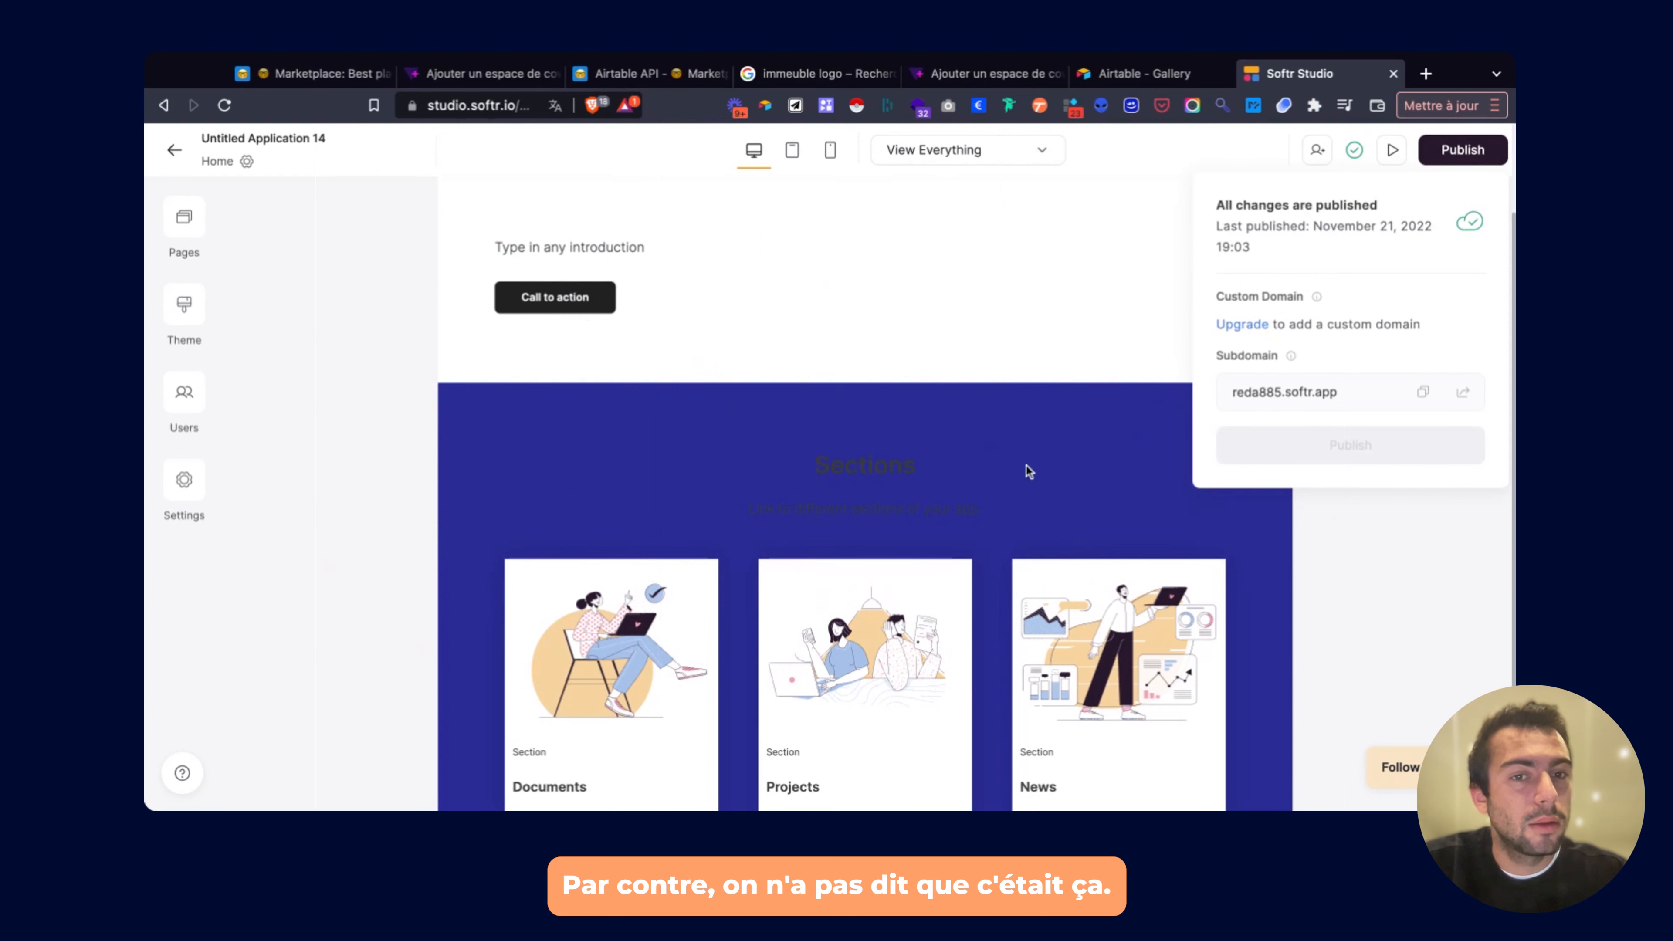
click(1281, 391)
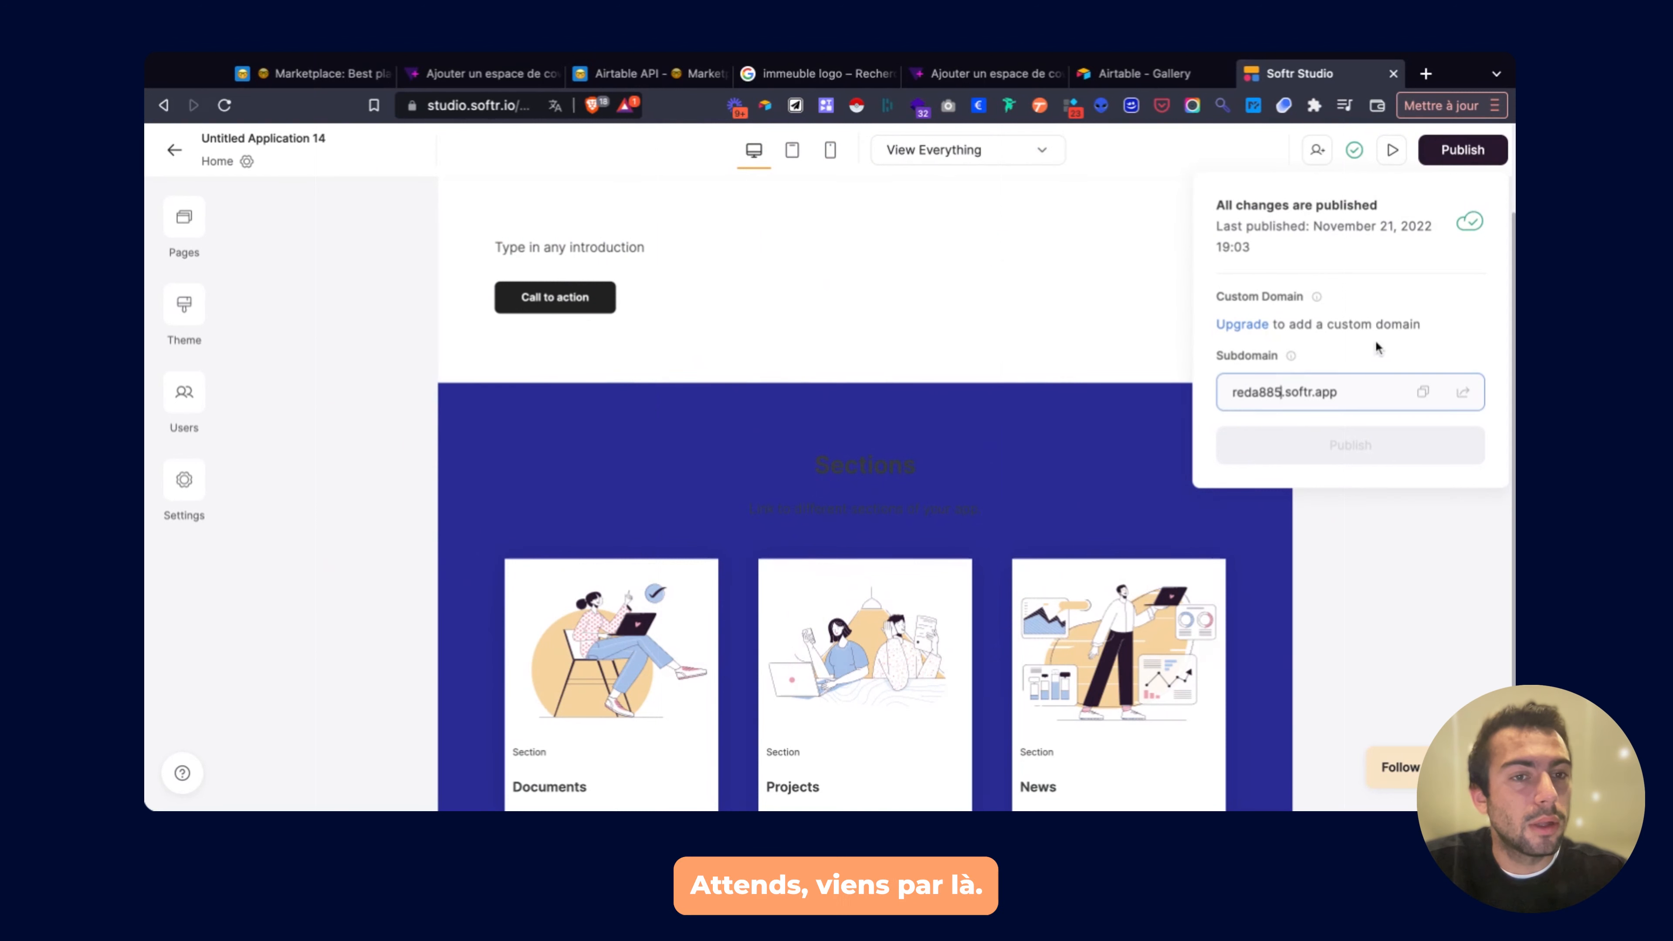
key(BackSpace)
key(BackSpace)
key(BackSpace)
key(BackSpace)
key(BackSpace)
key(BackSpace)
key(BackSpace)
text(ma)
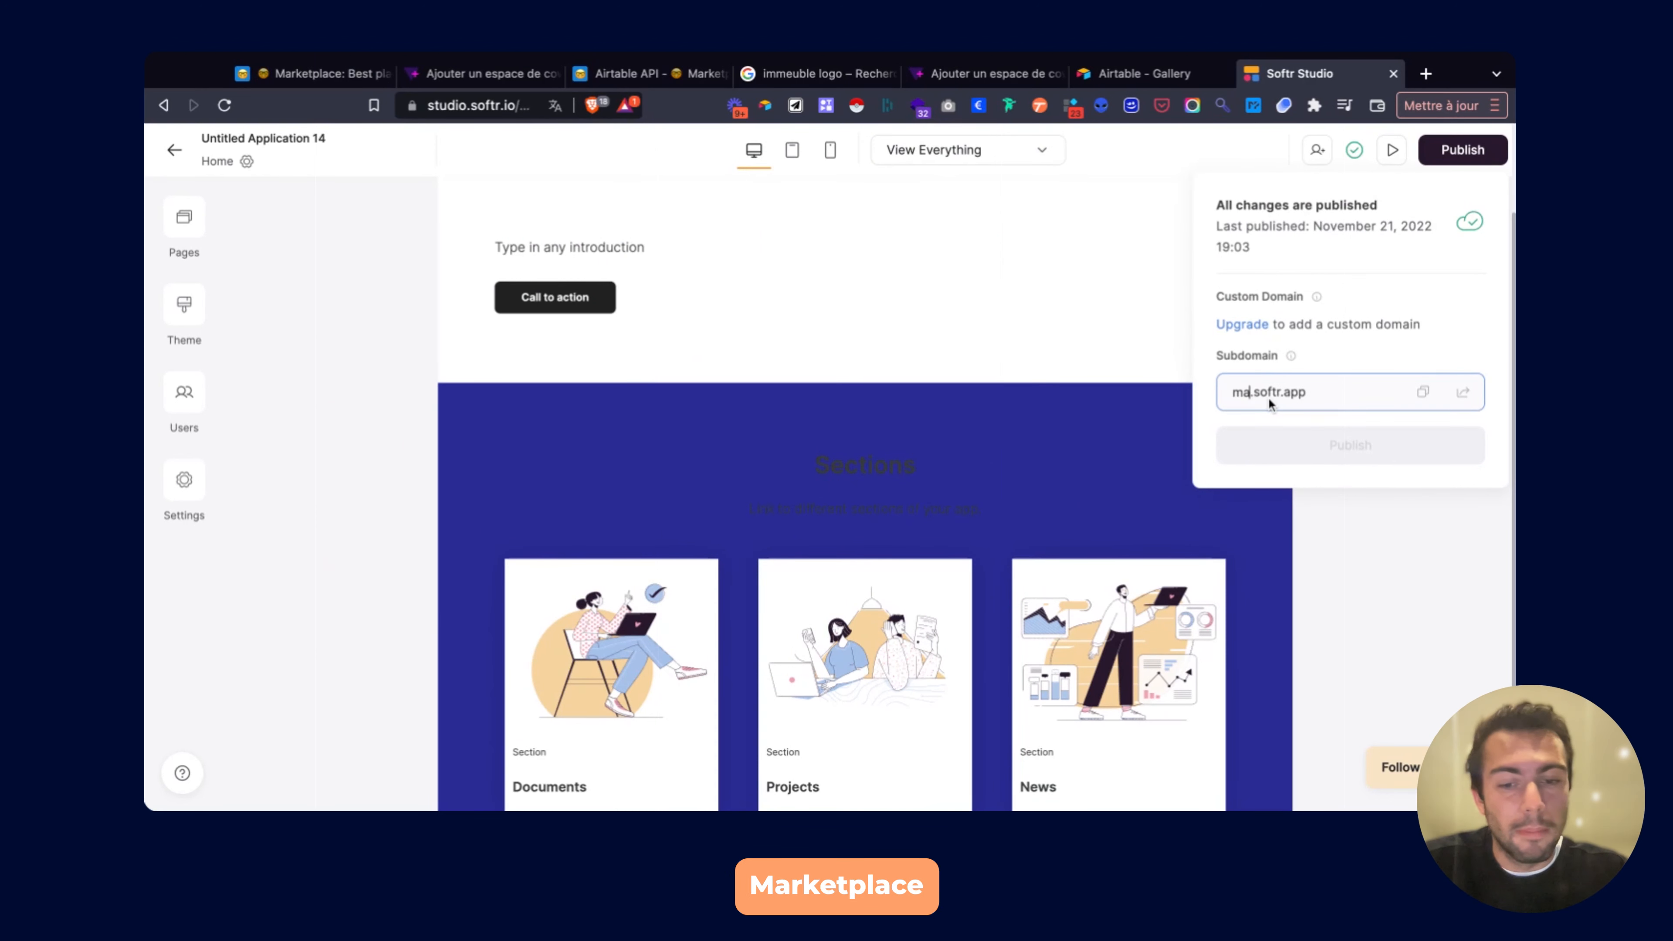
text(rketplace)
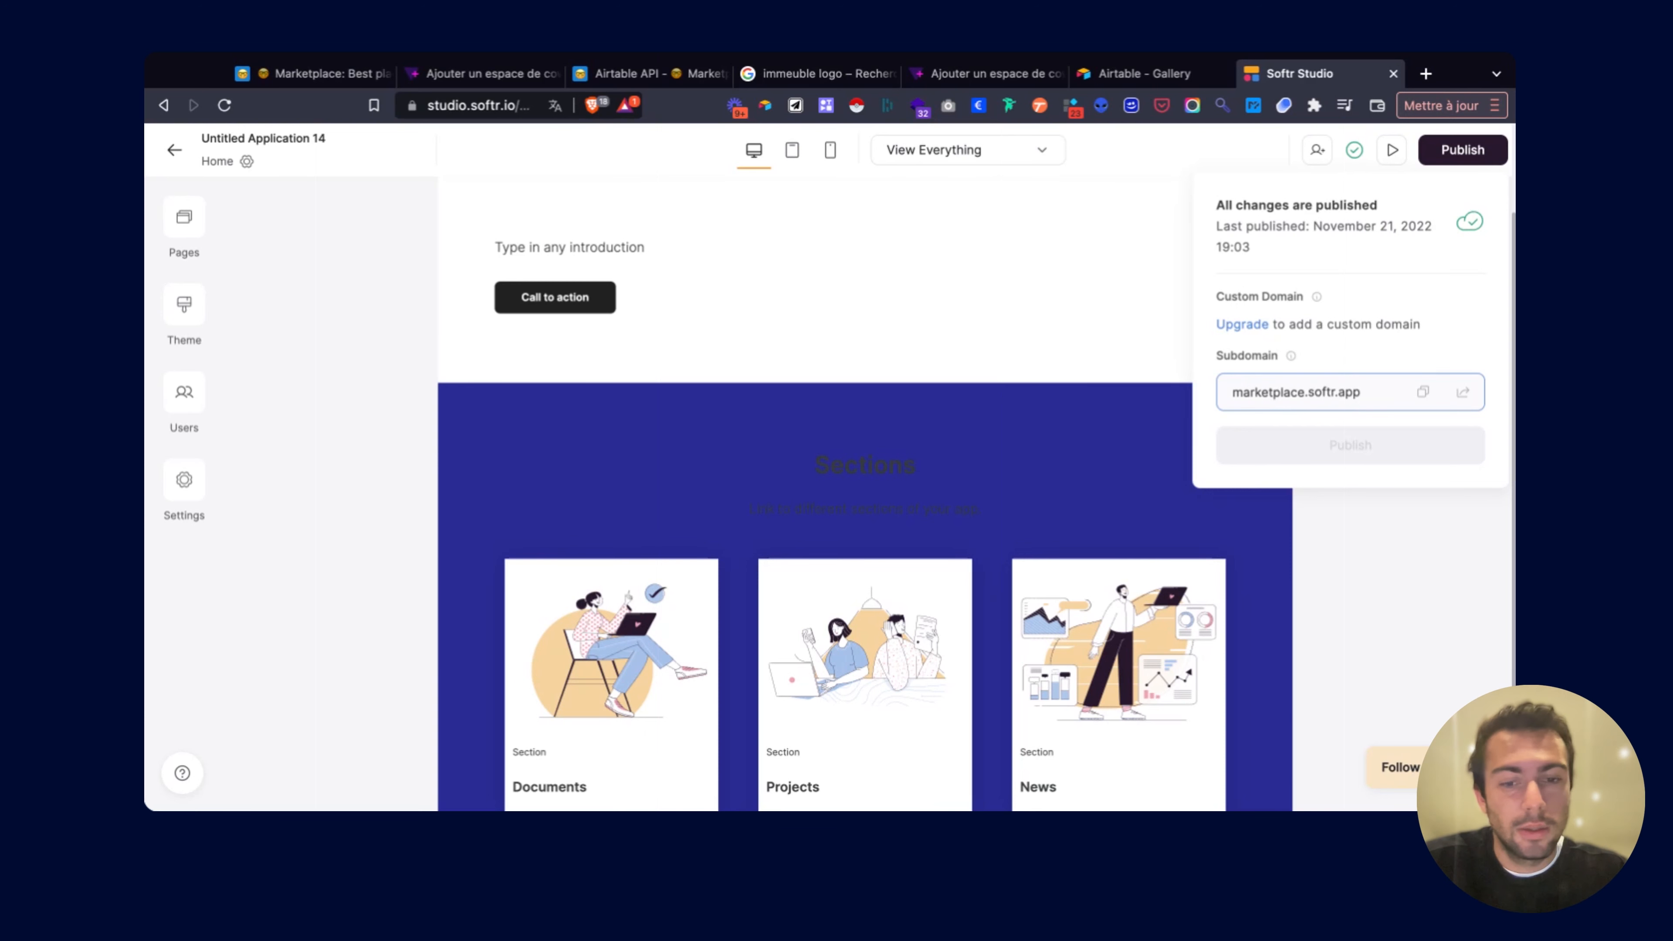
text(cow)
text(orking)
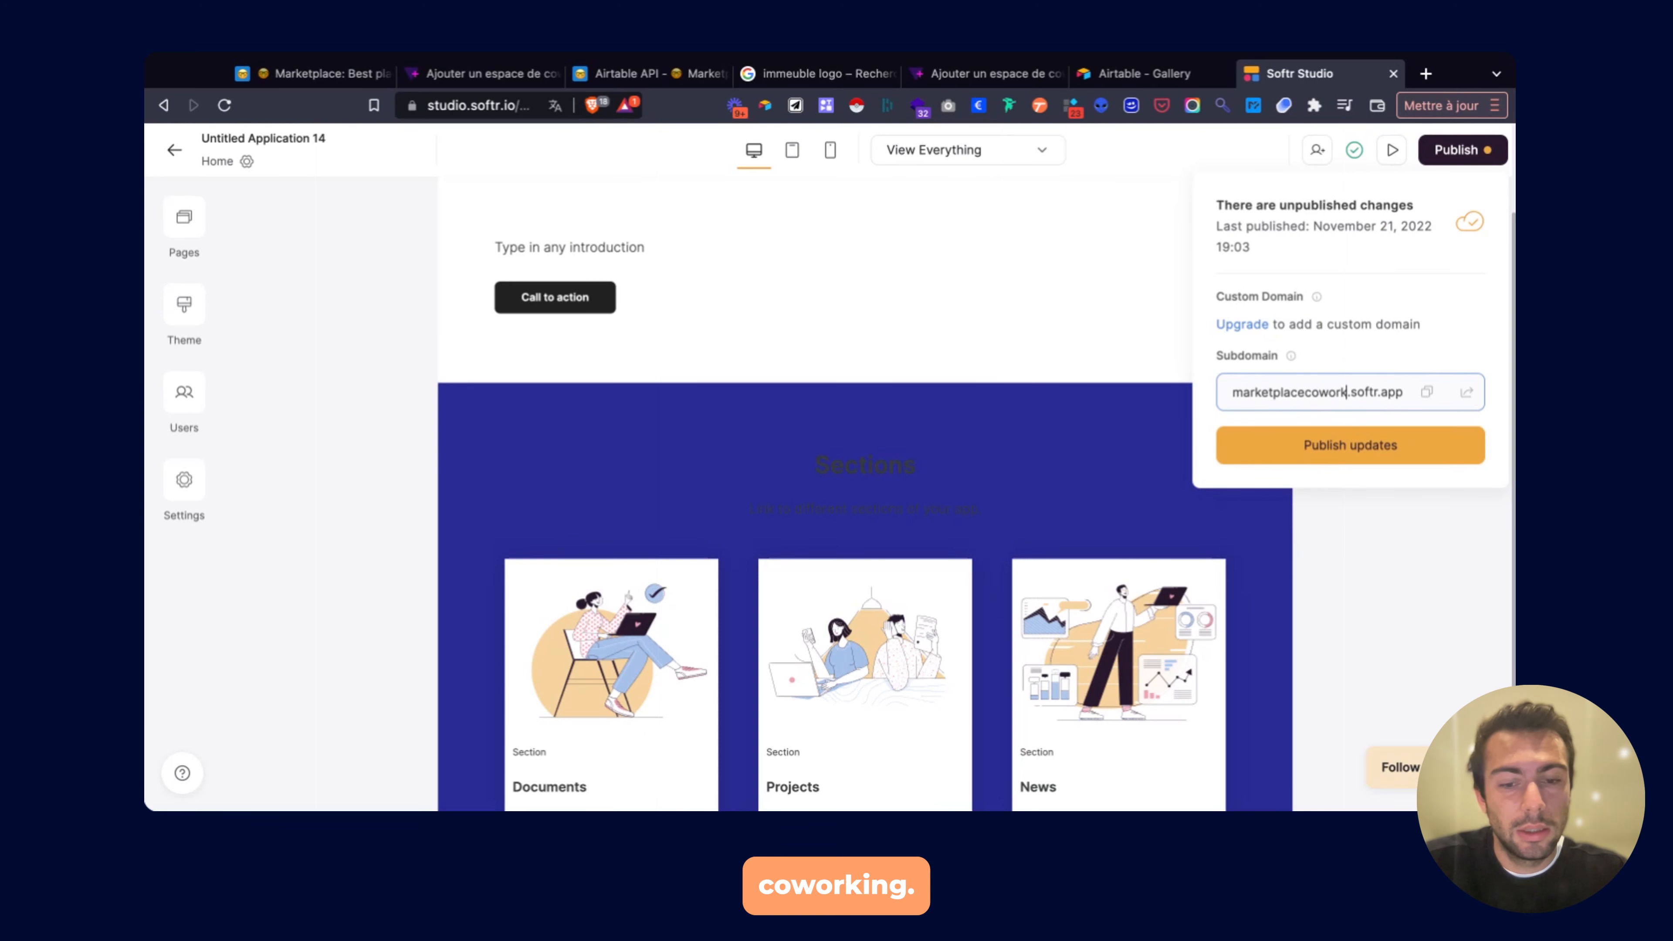
click(1370, 440)
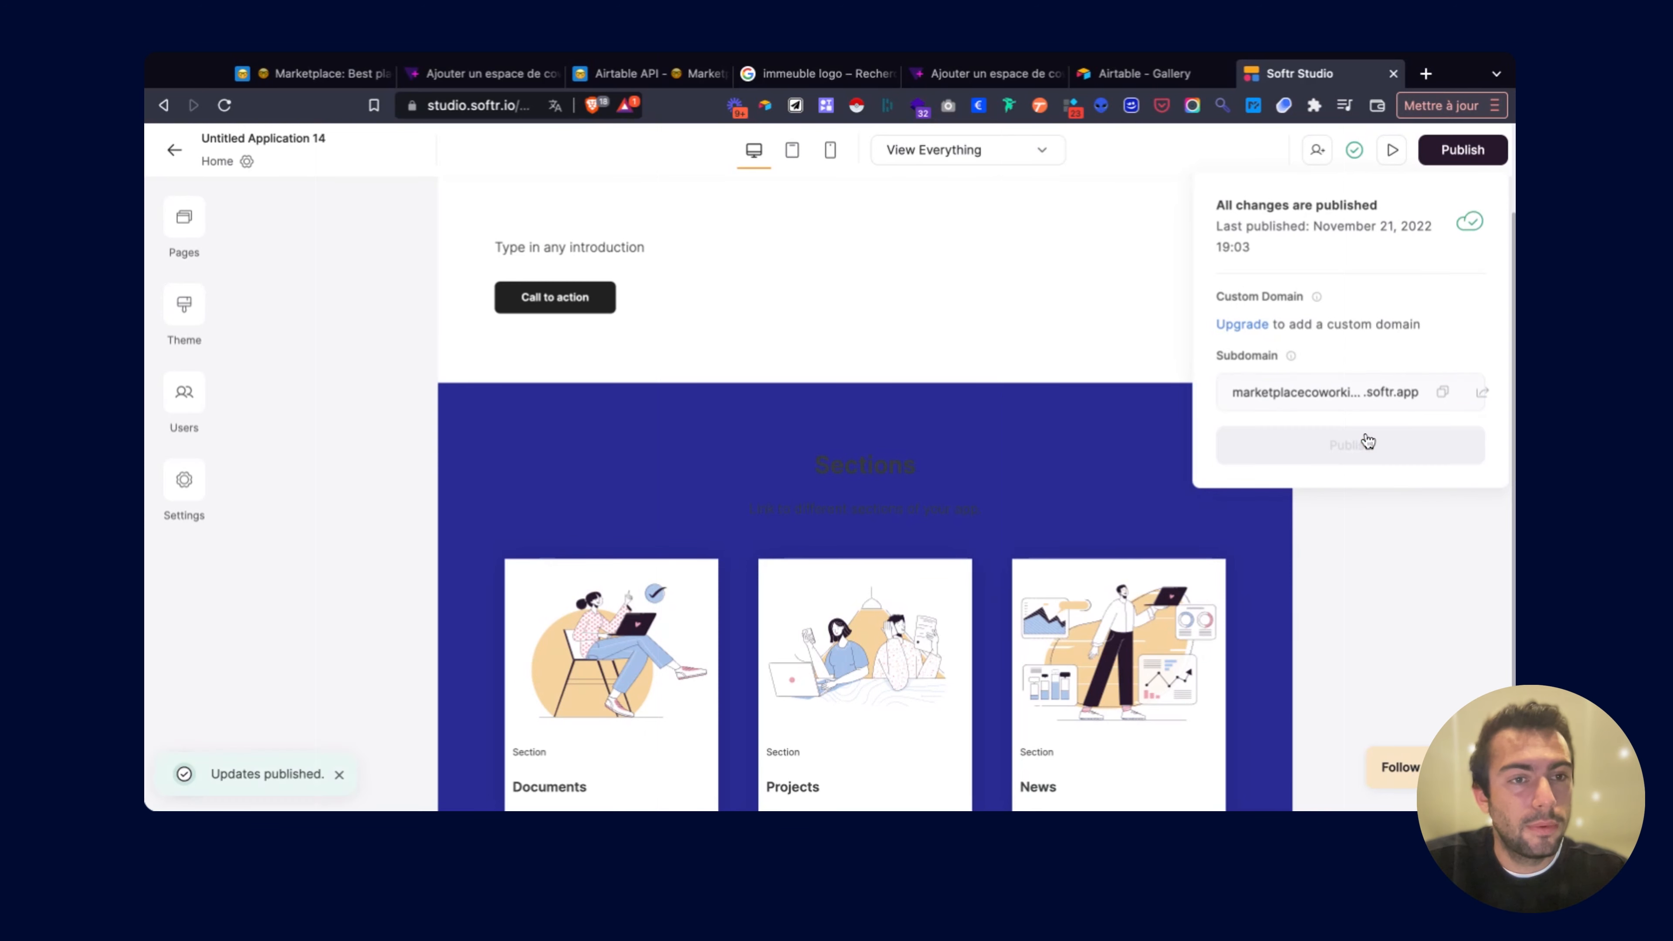
click(1483, 394)
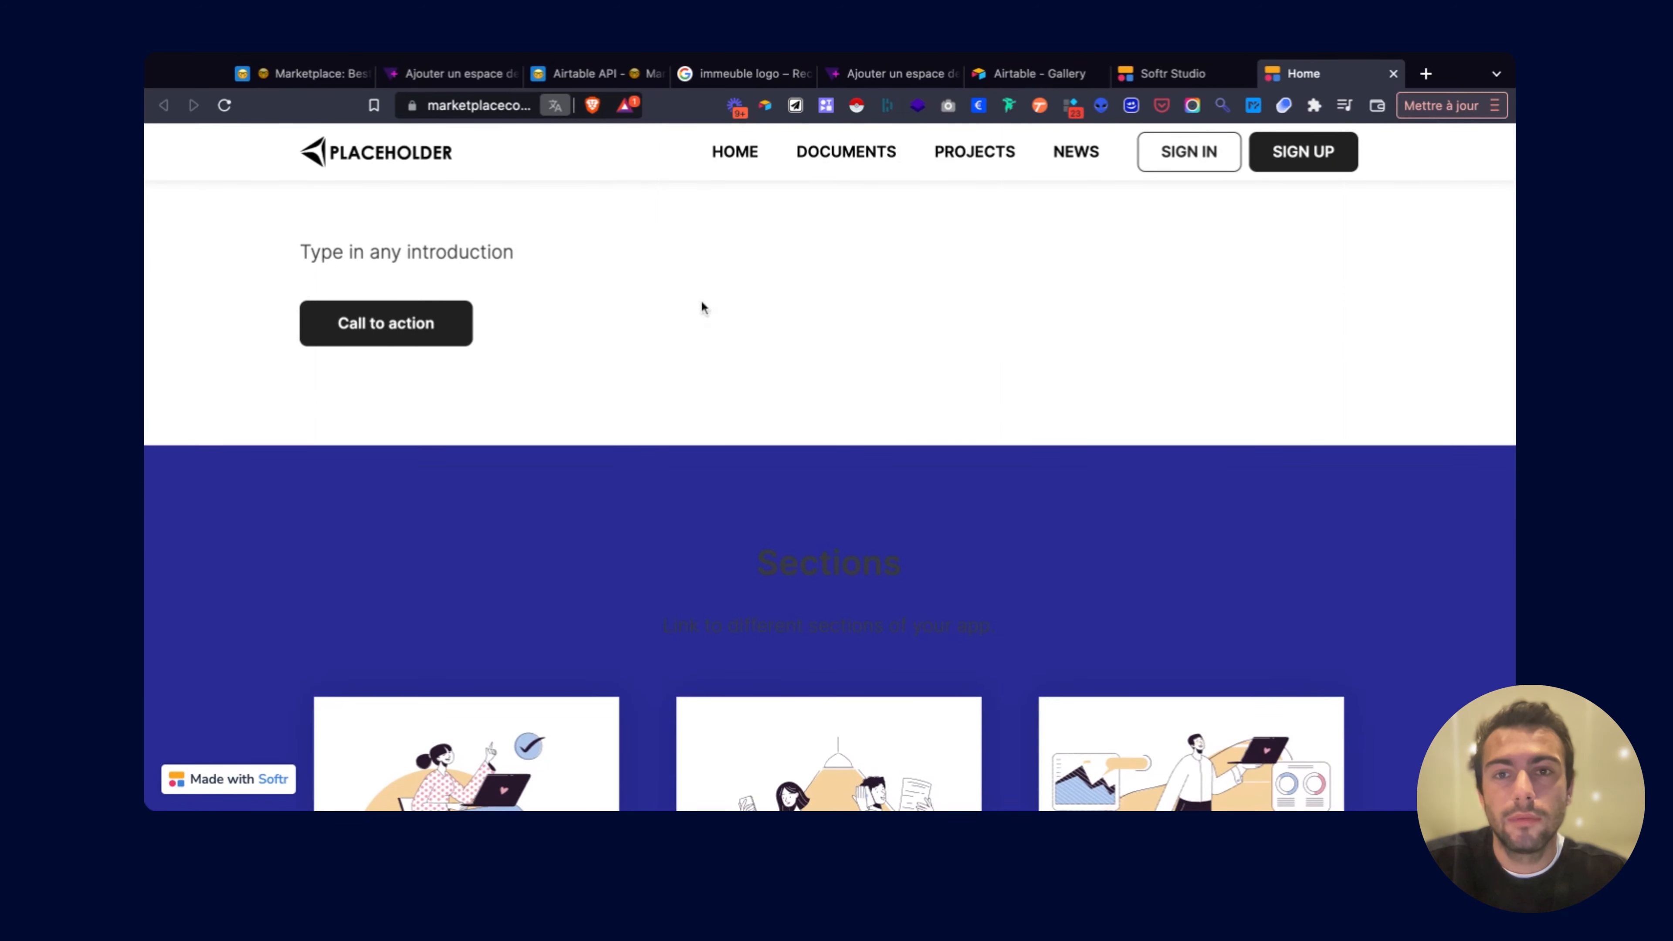
Check the live marketplacecoworking site and its URL, then return to the editor.
scroll(665, 346, down, 6)
scroll(665, 346, up, 6)
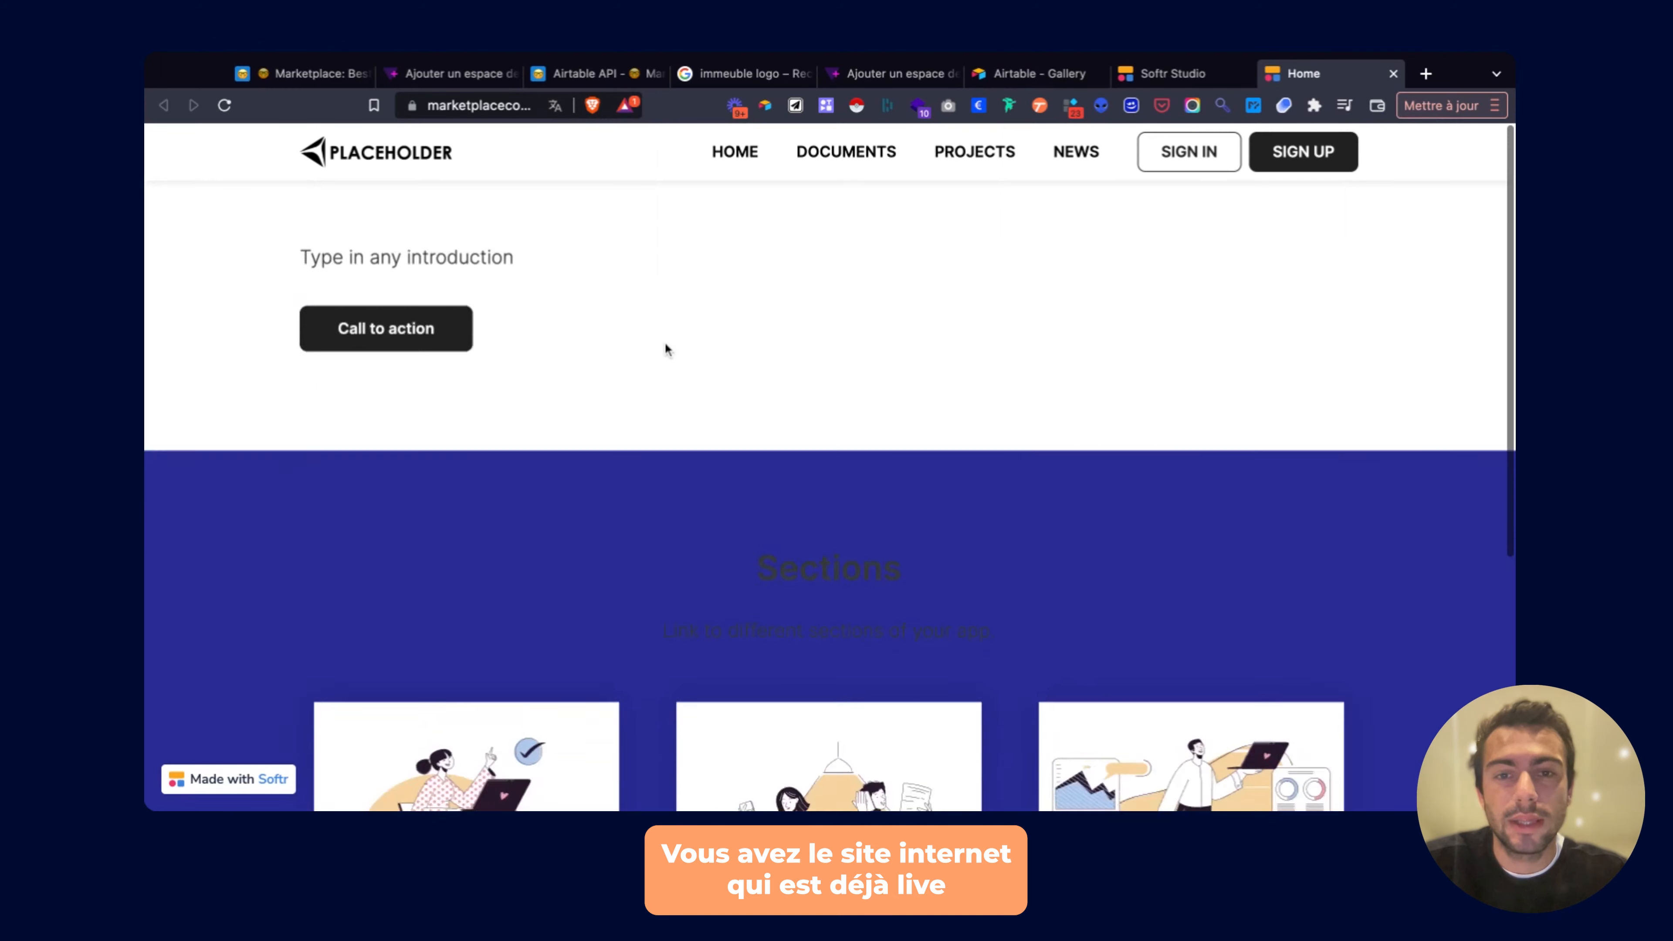
click(495, 107)
click(495, 107)
drag(436, 106, 539, 108)
click(623, 344)
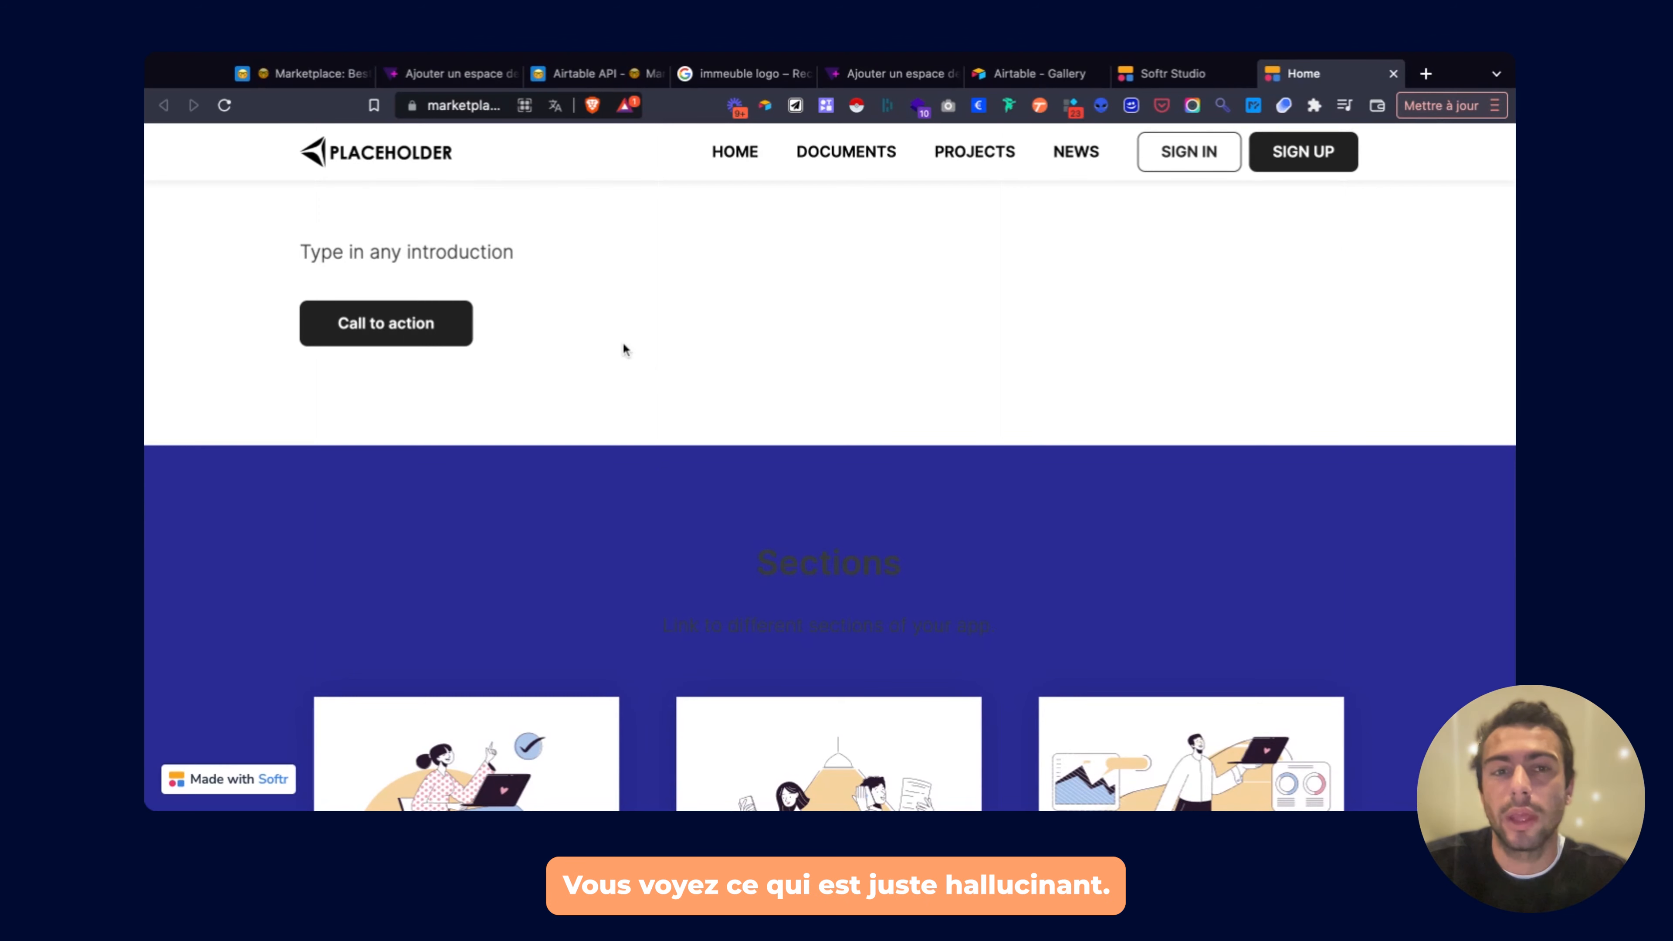
click(1170, 73)
click(1106, 249)
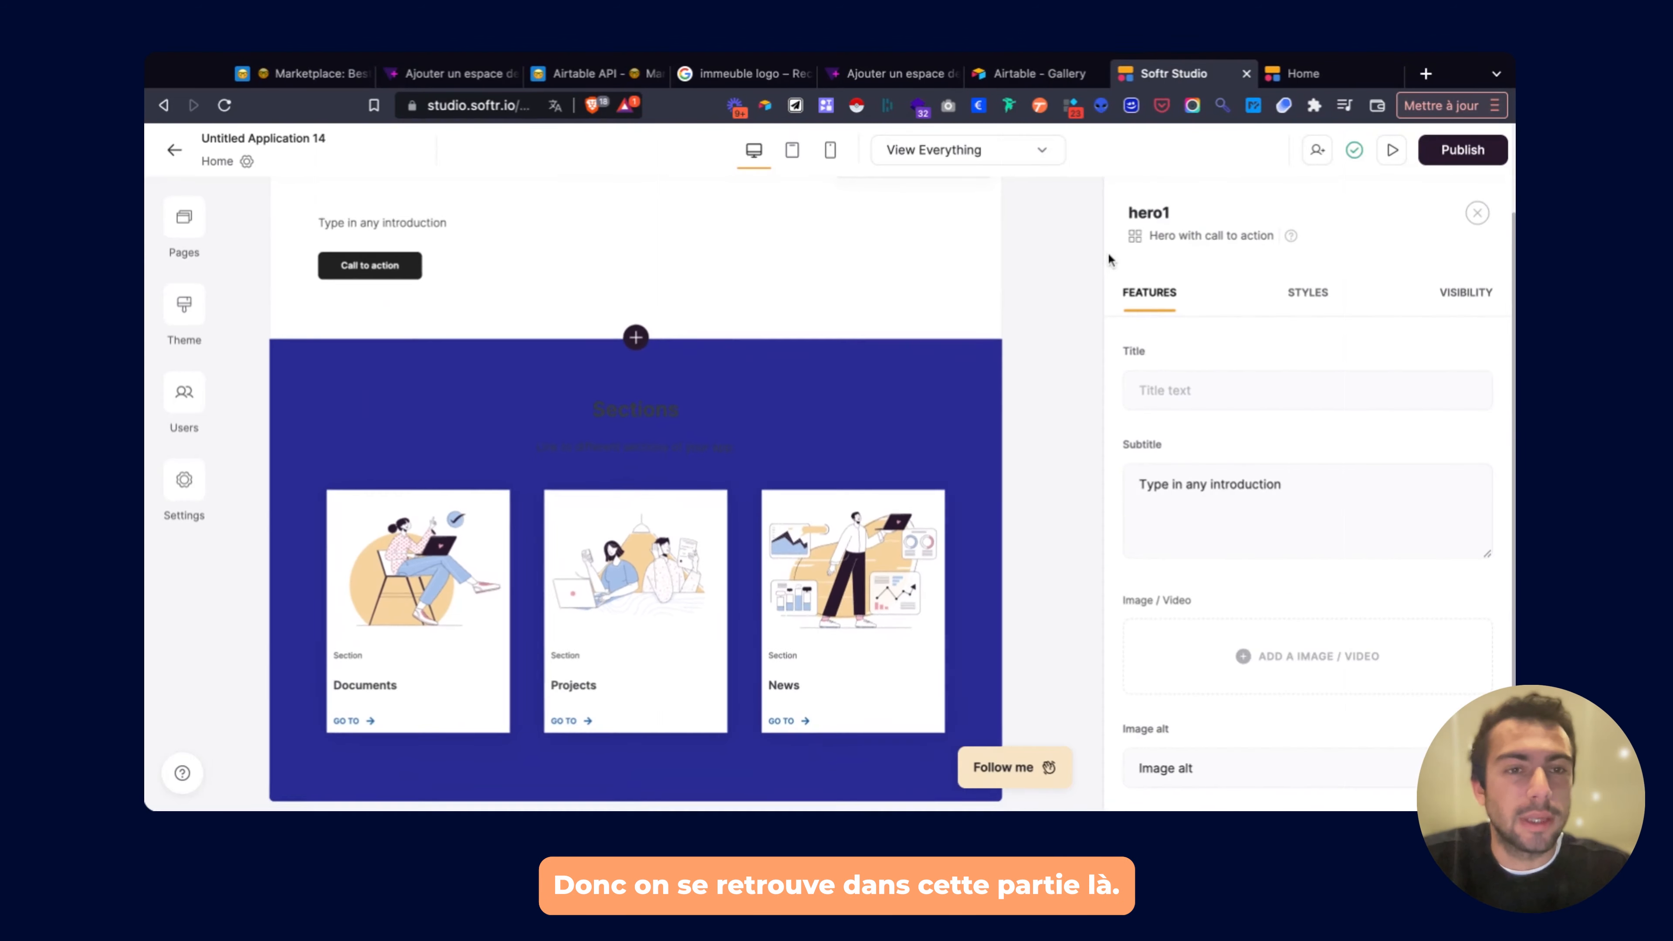
Delete the top header and intro sections from the Home page.
click(1478, 213)
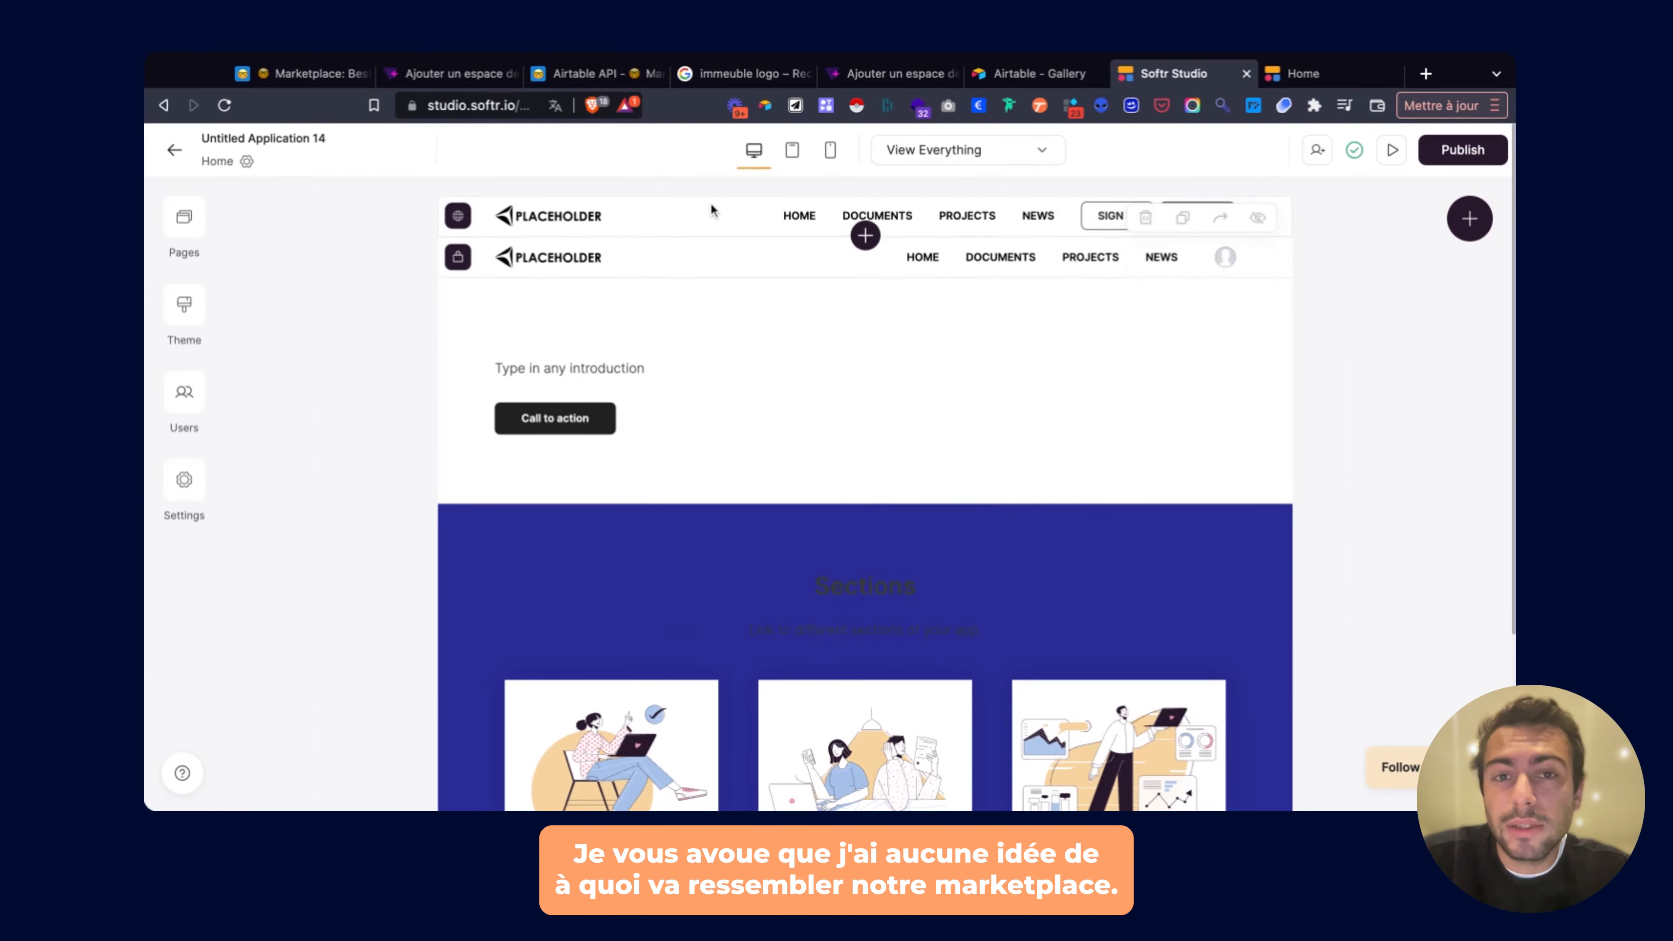
click(709, 256)
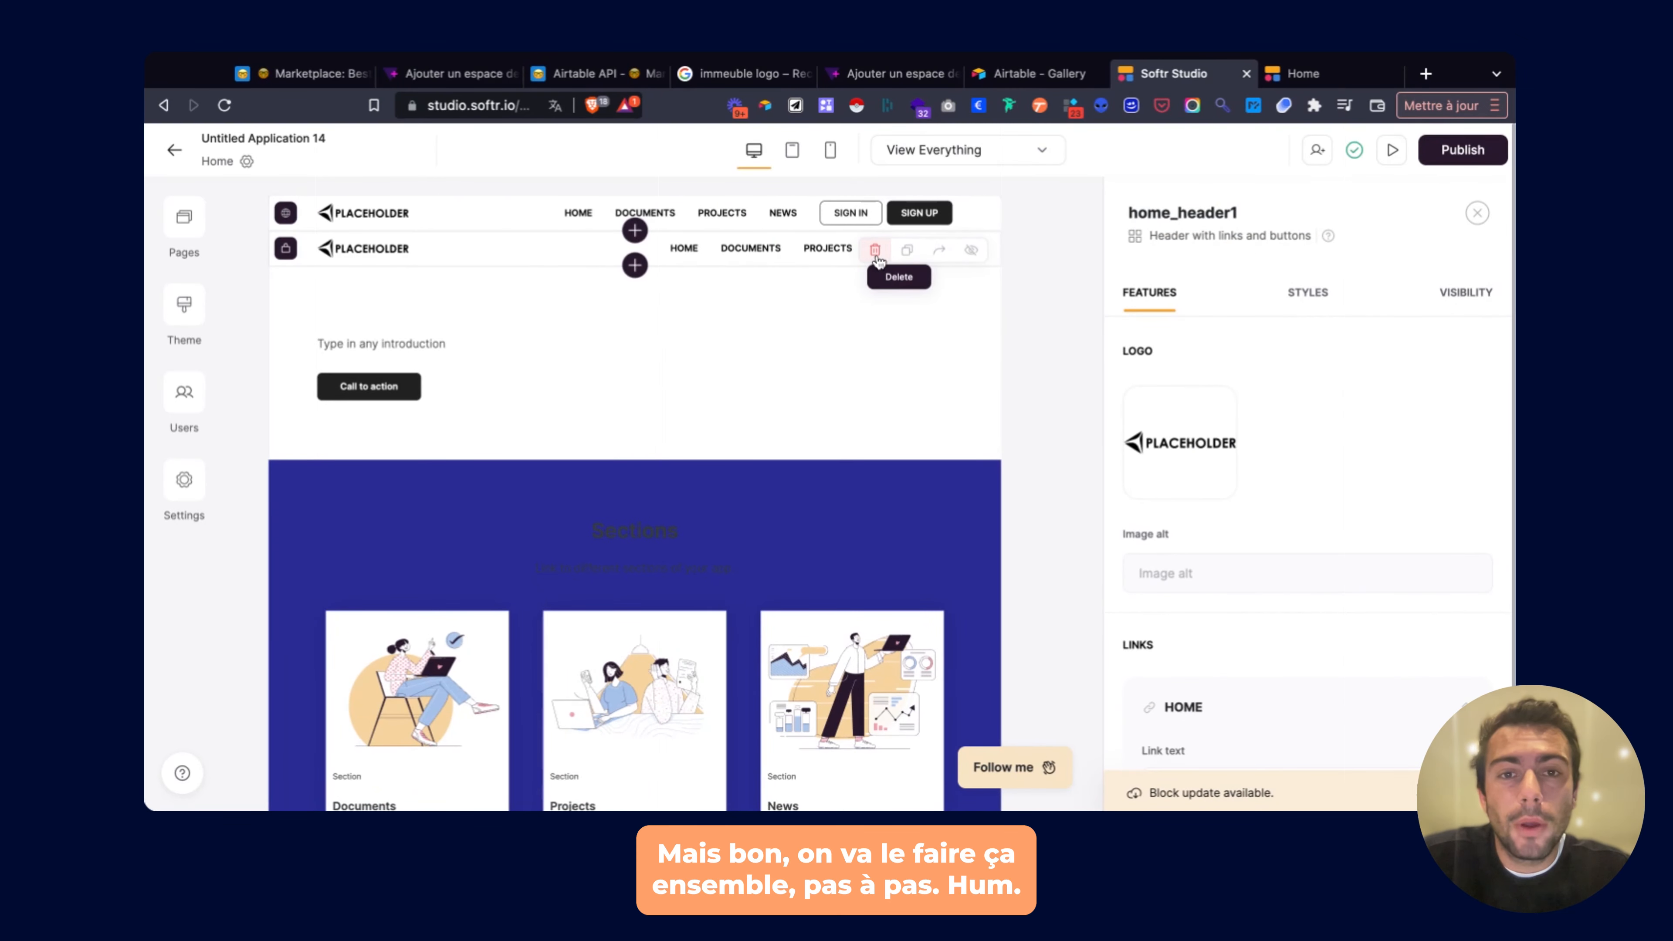
click(875, 251)
click(1008, 511)
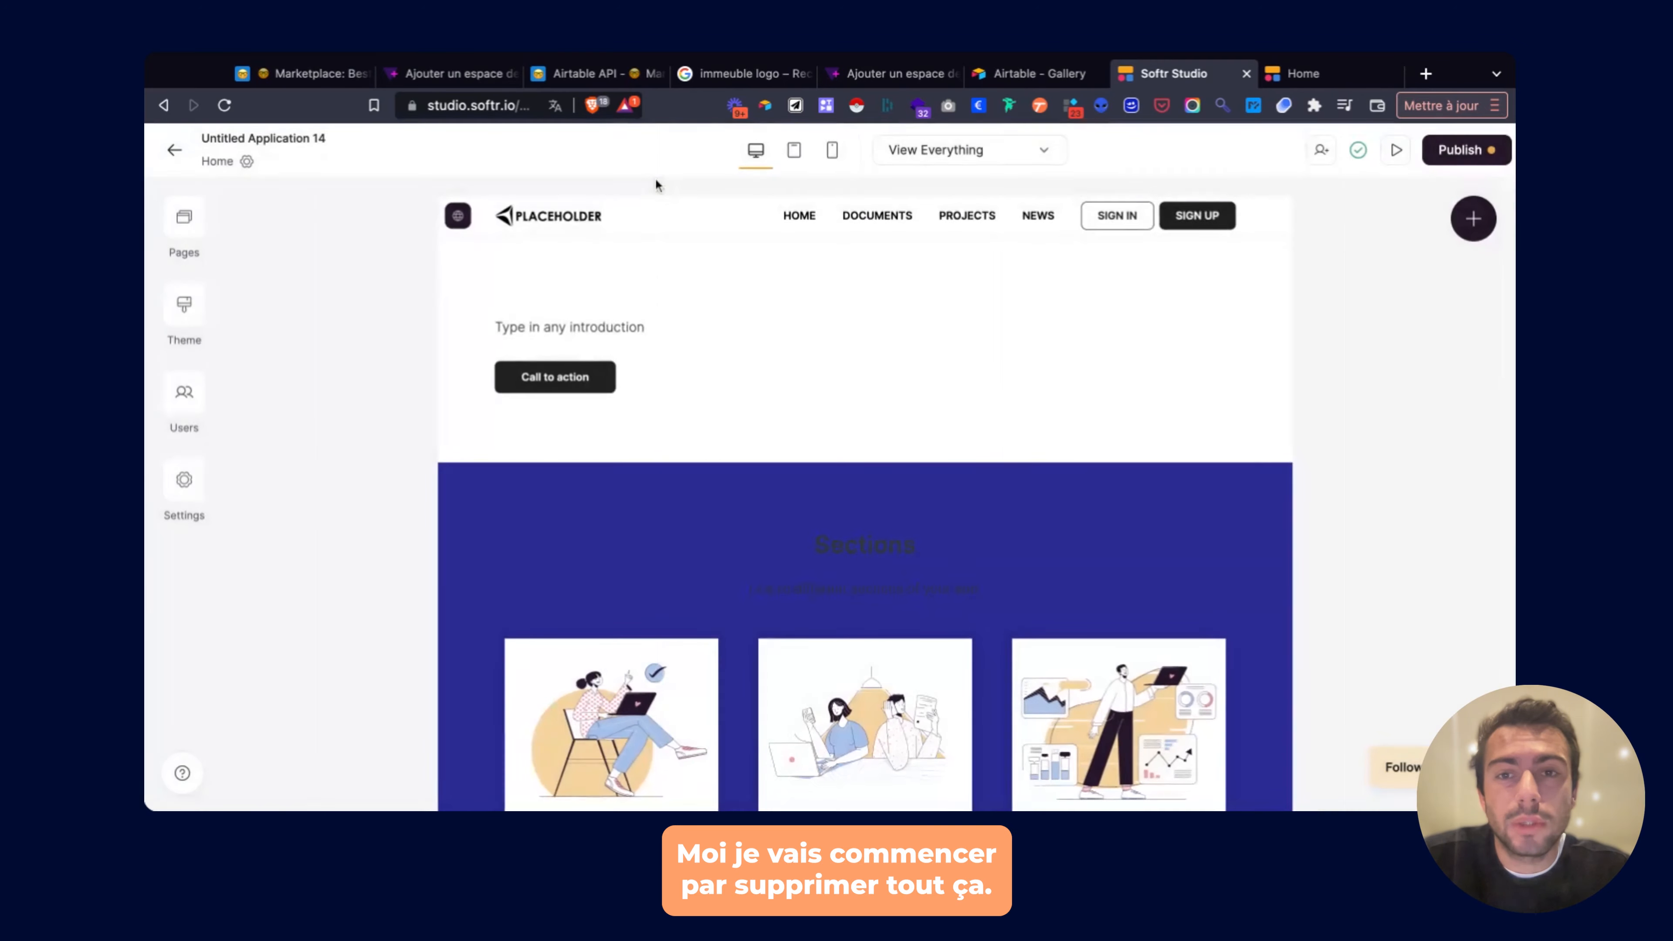
click(872, 251)
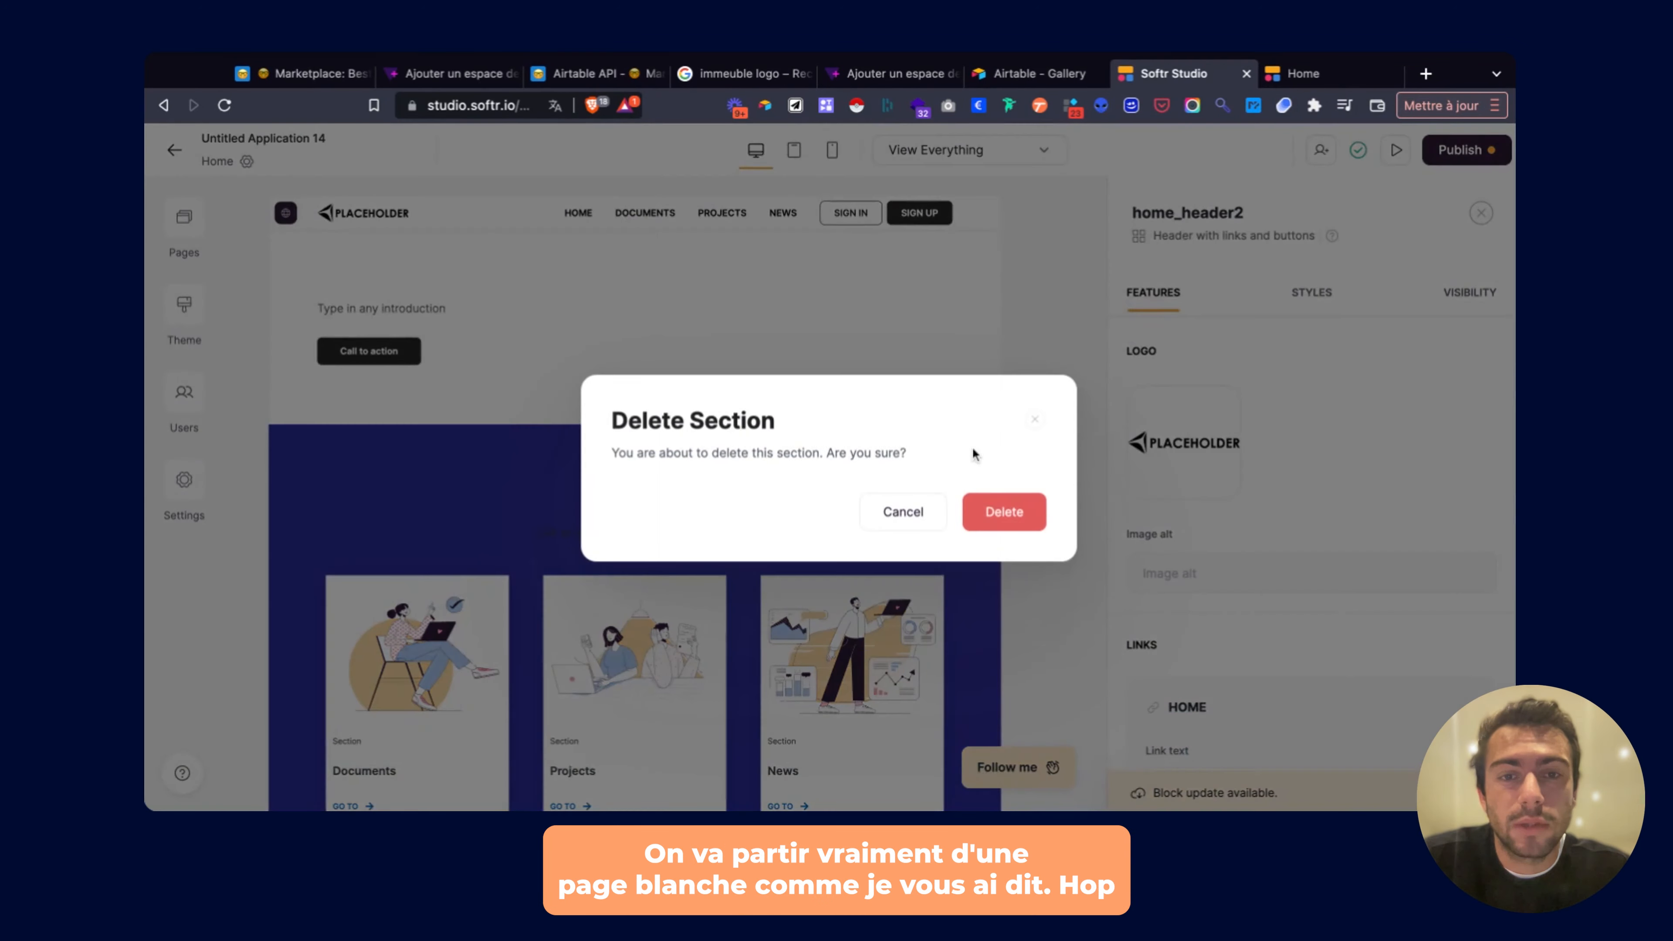
click(996, 510)
Delete the Sections feature grid and the remaining header, leaving the page empty.
click(731, 316)
click(872, 251)
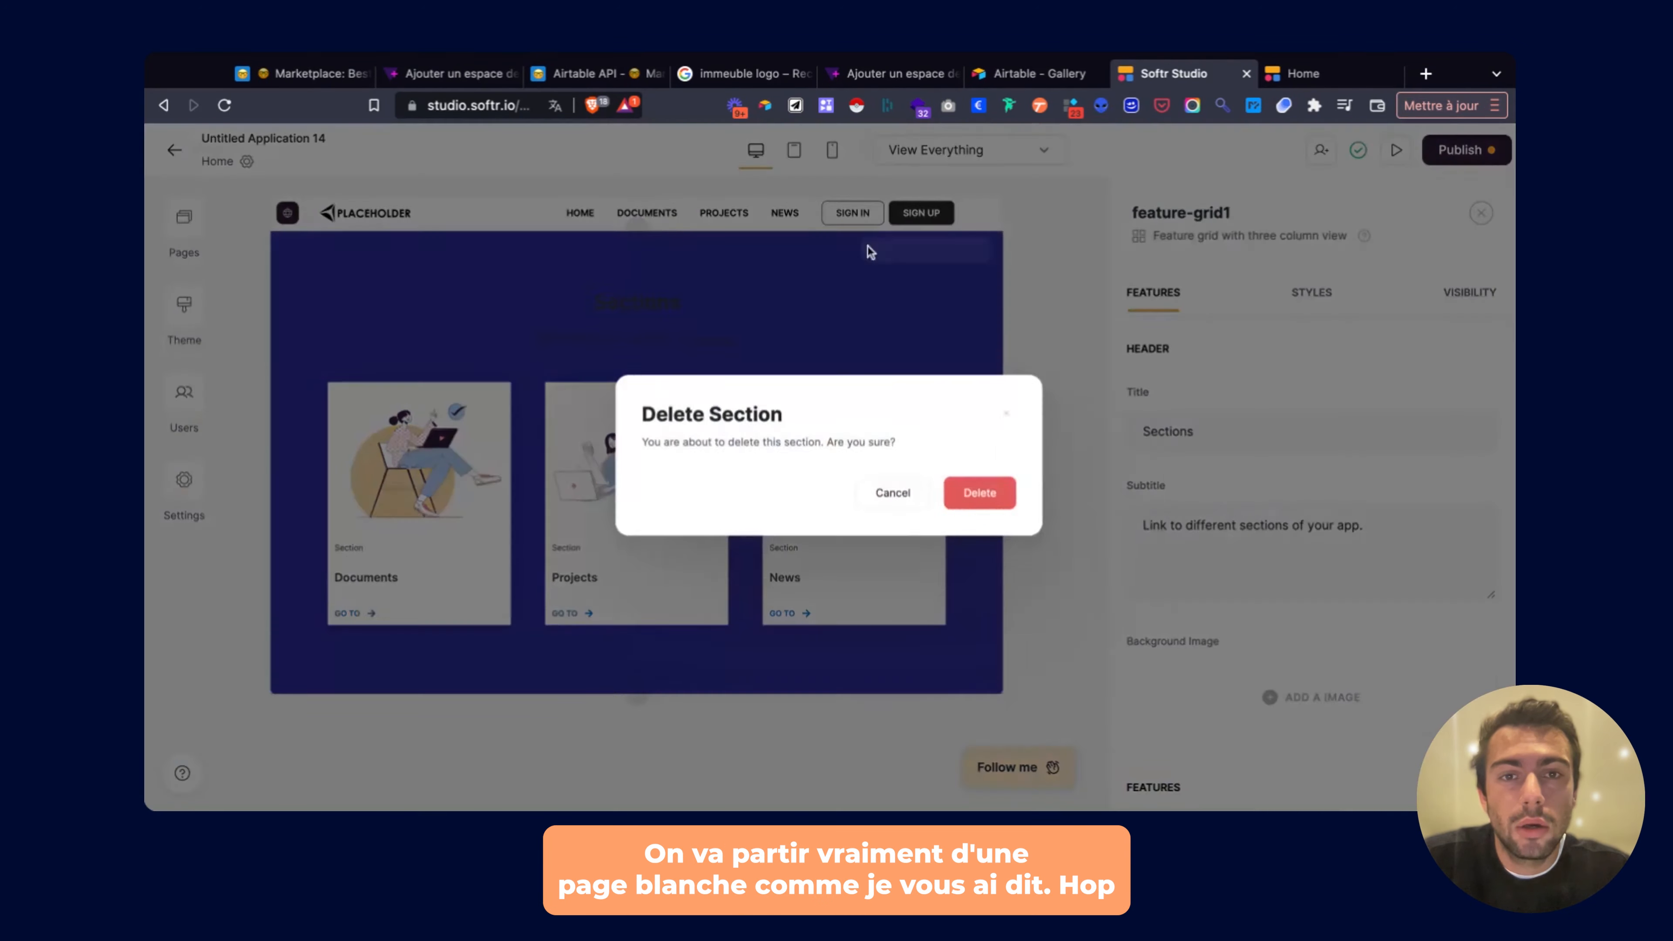
click(988, 505)
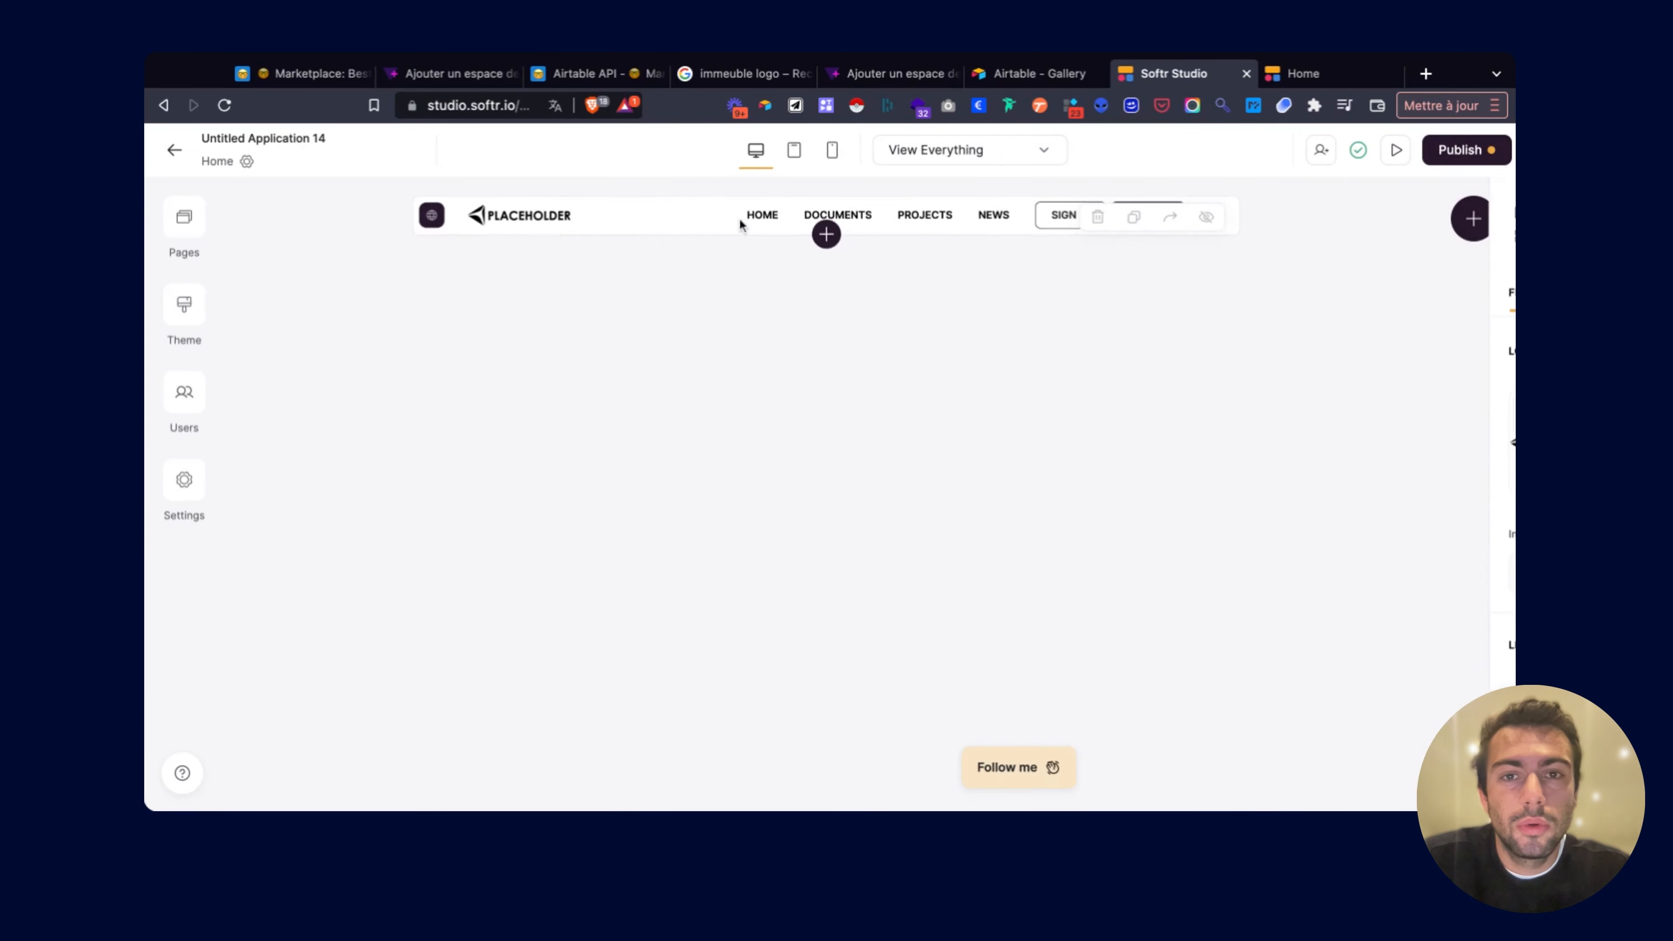
click(874, 224)
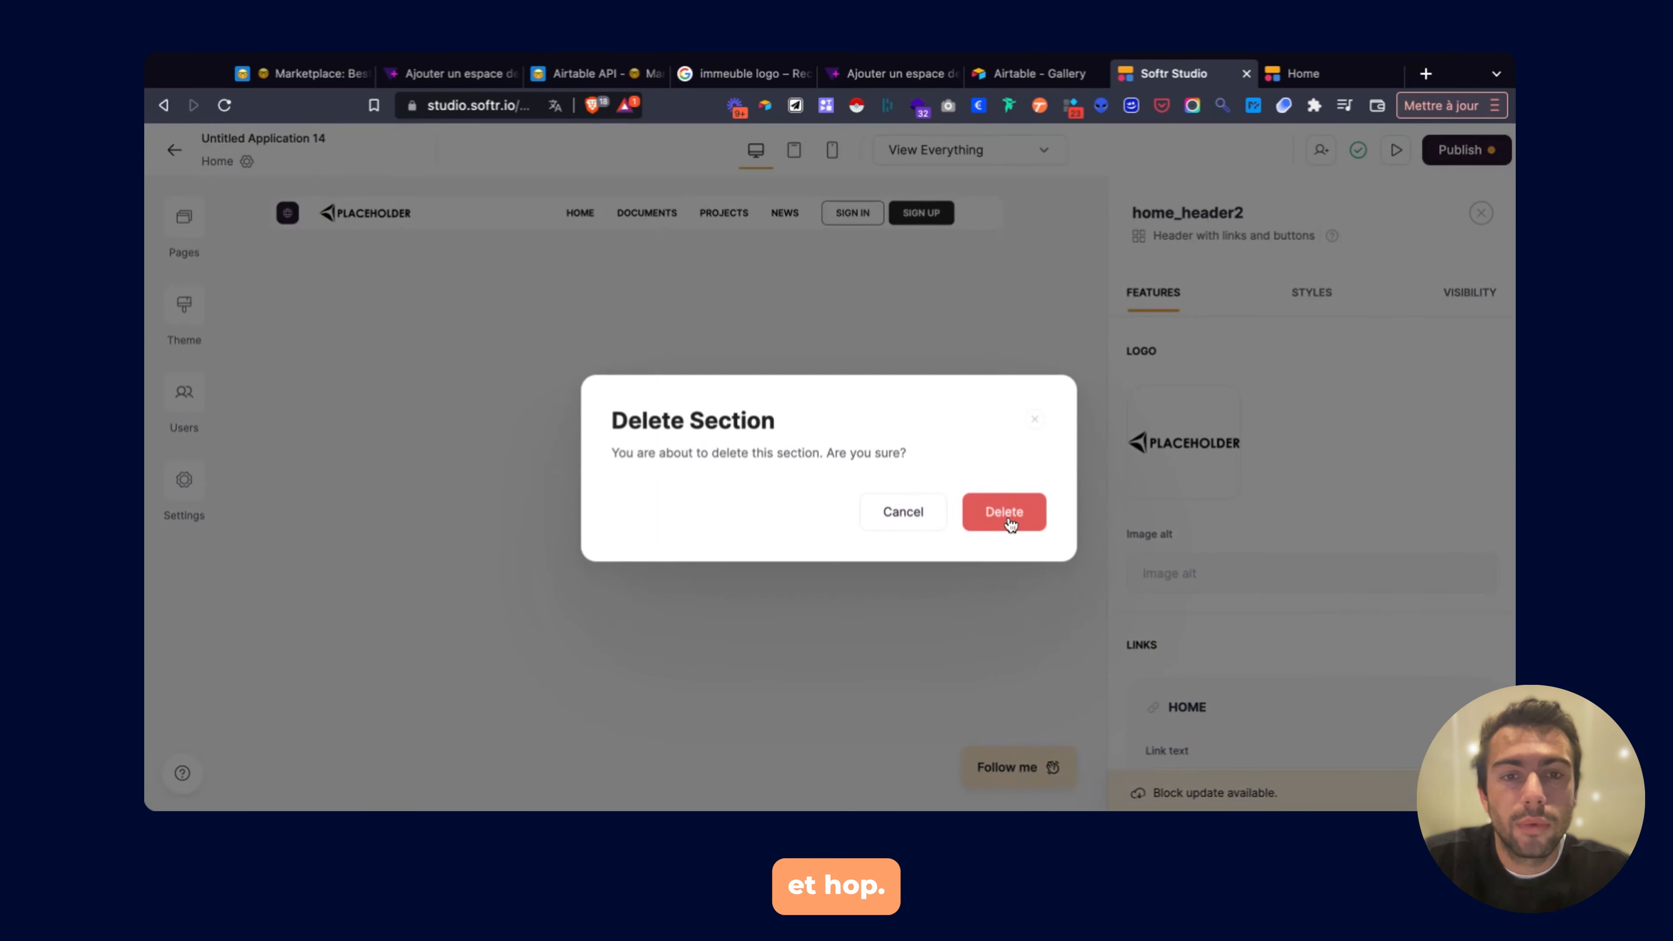
click(1002, 512)
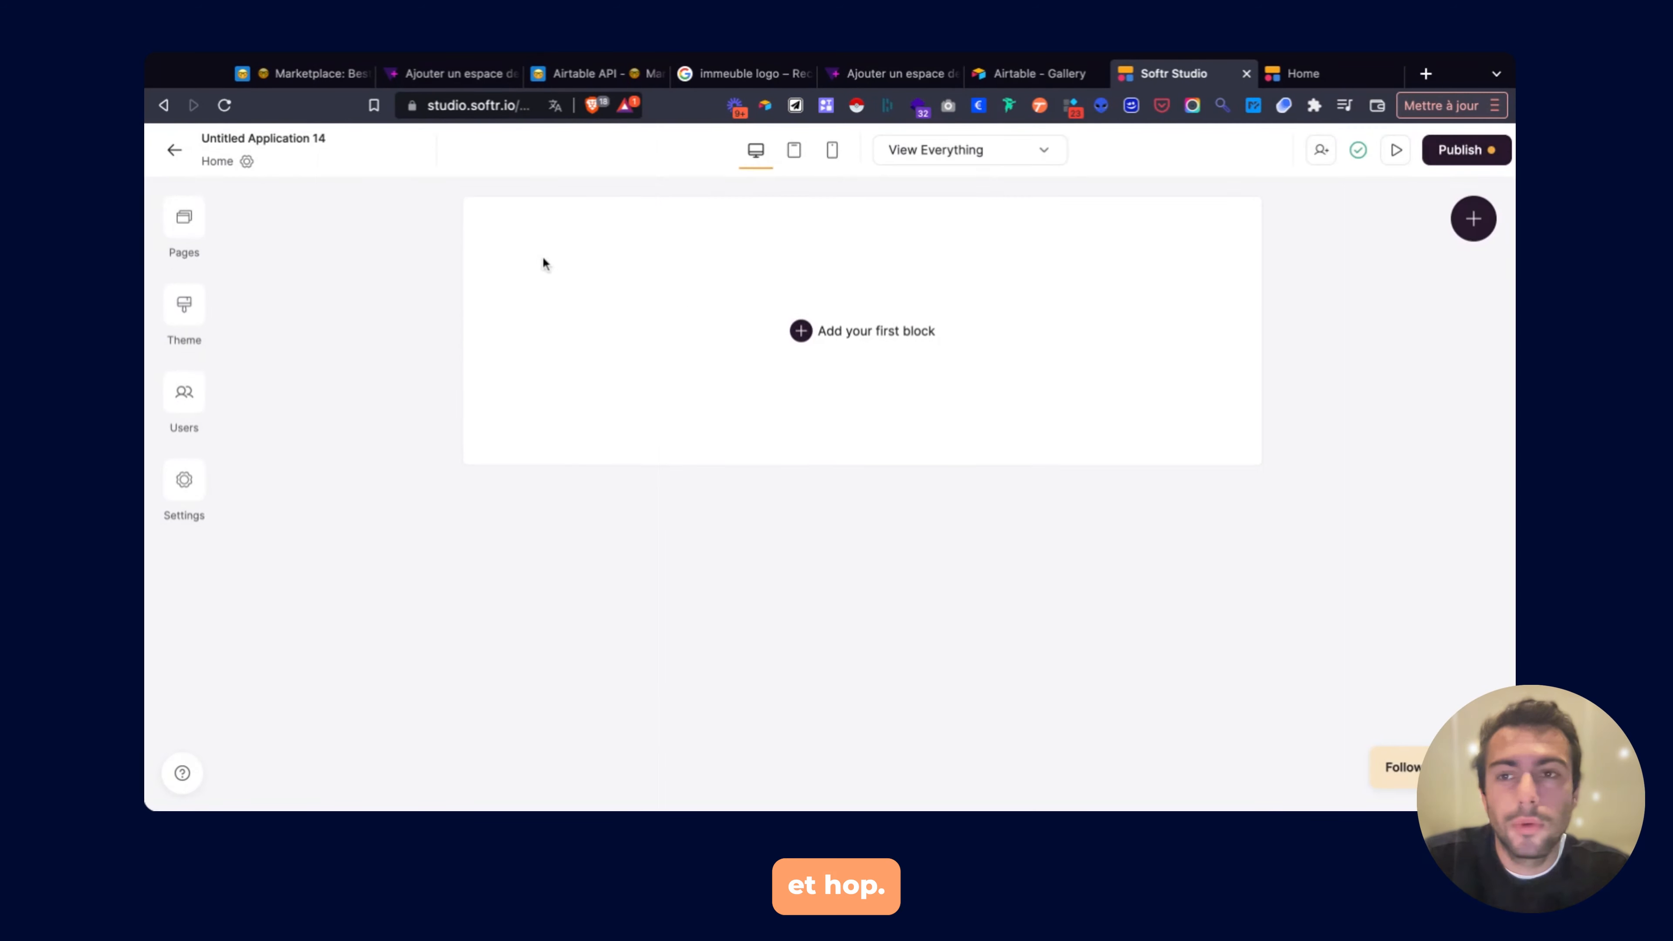
click(190, 228)
Add a 'Hero with call to action' block as the empty Home page's first block.
click(726, 632)
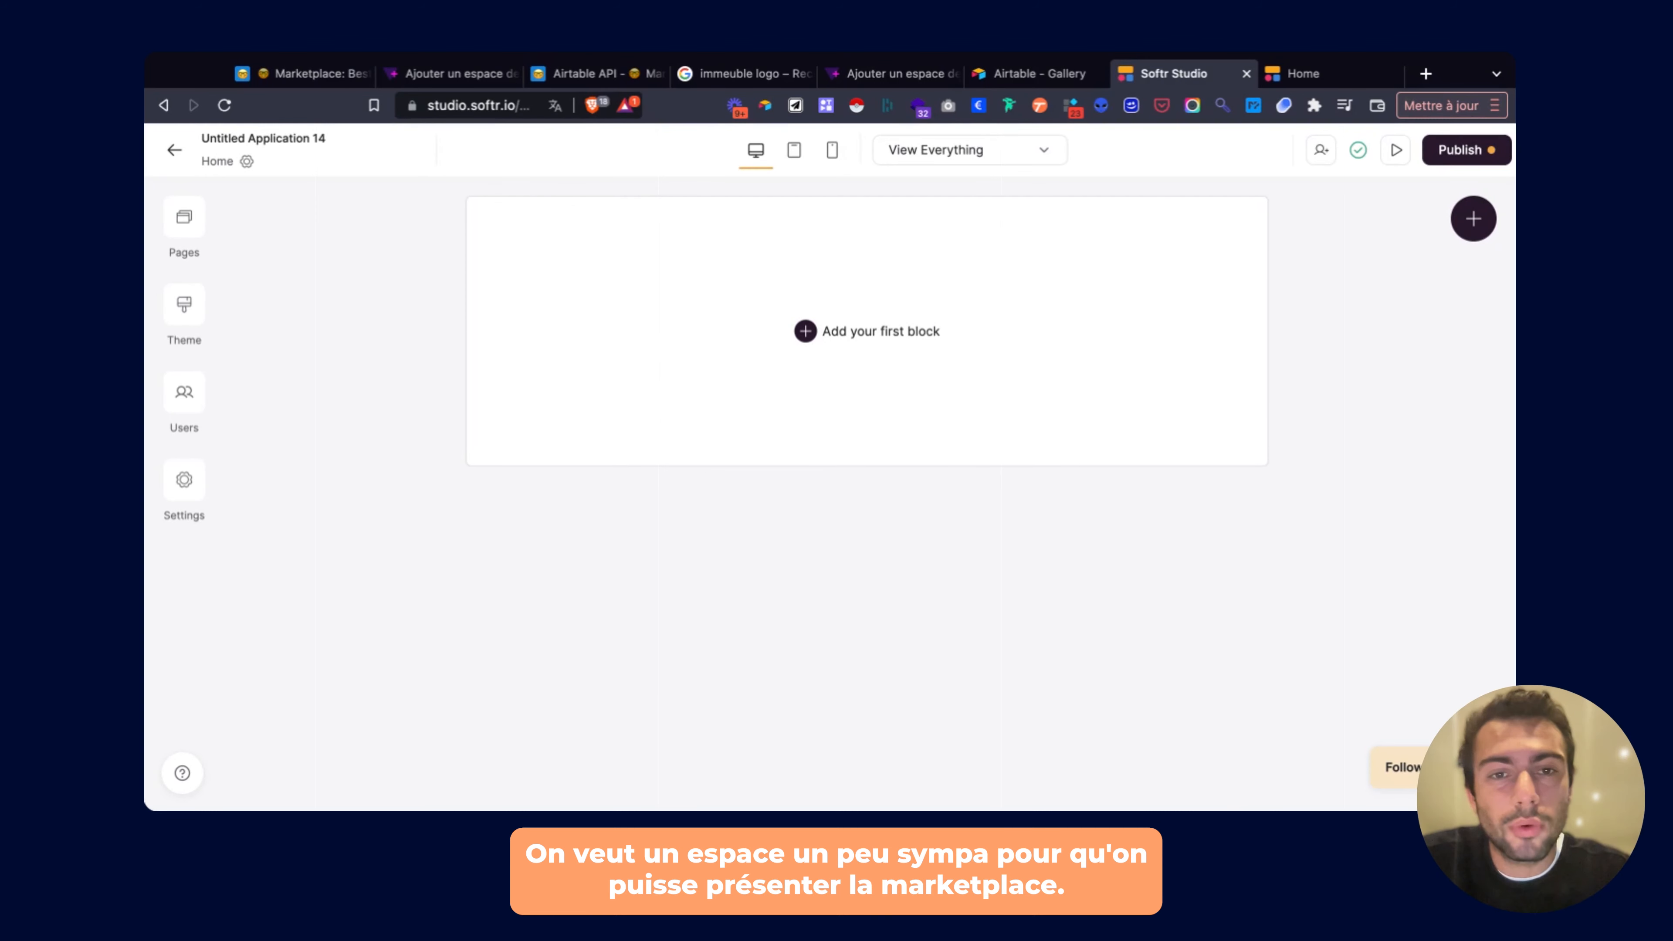
click(864, 336)
click(1208, 466)
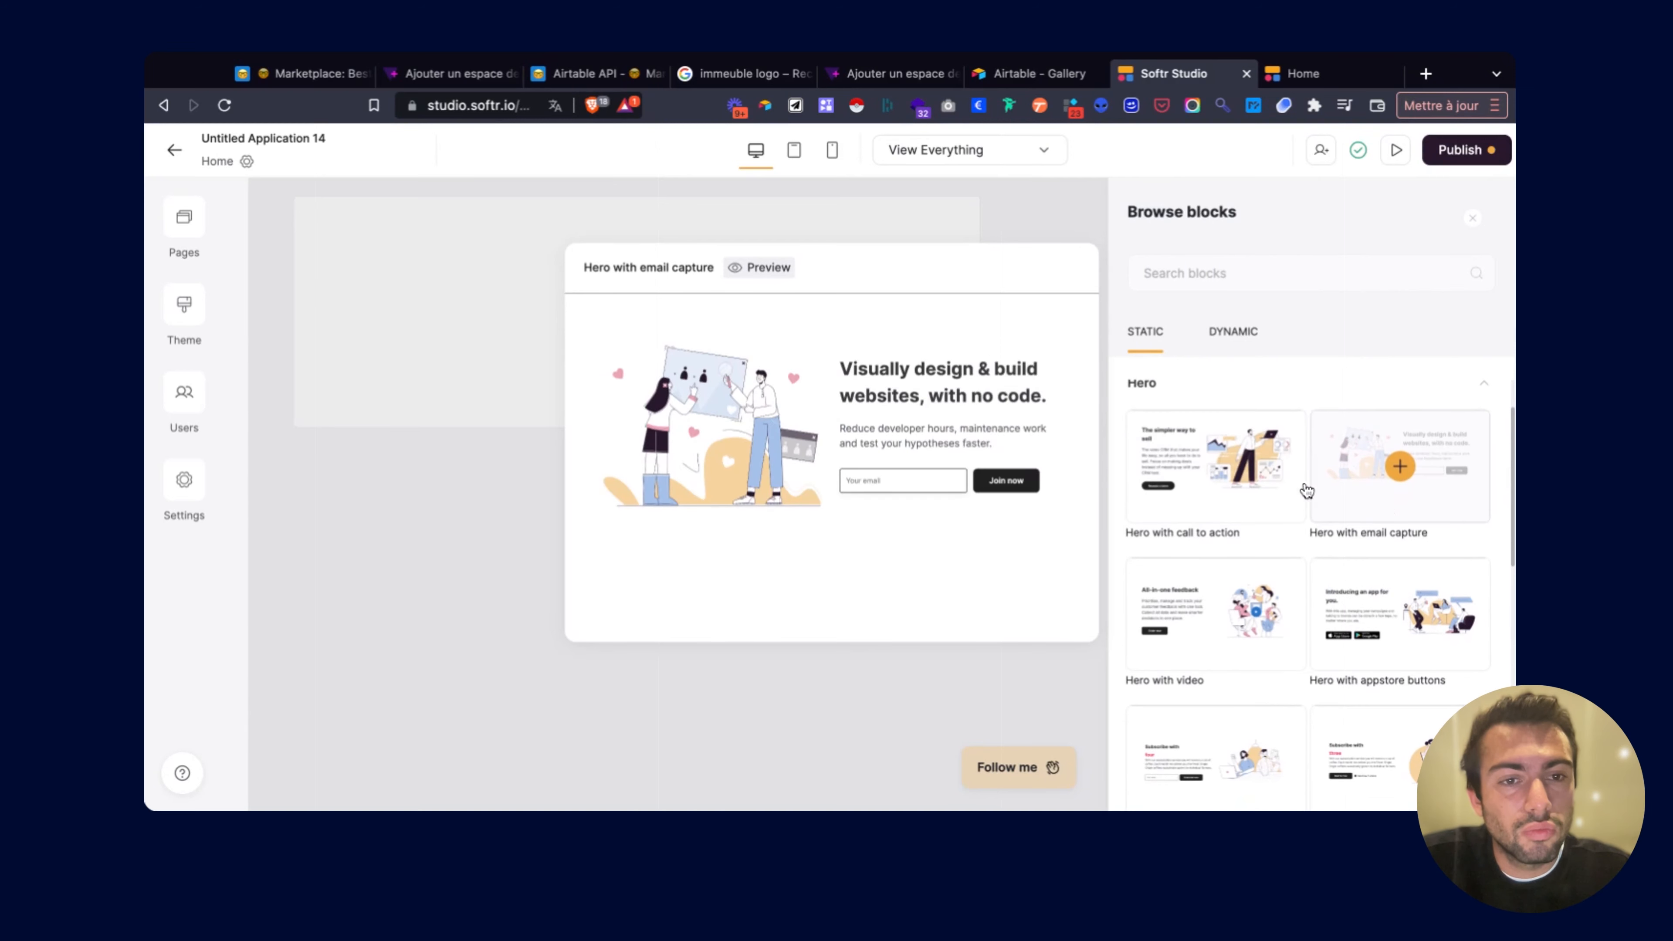
click(1215, 466)
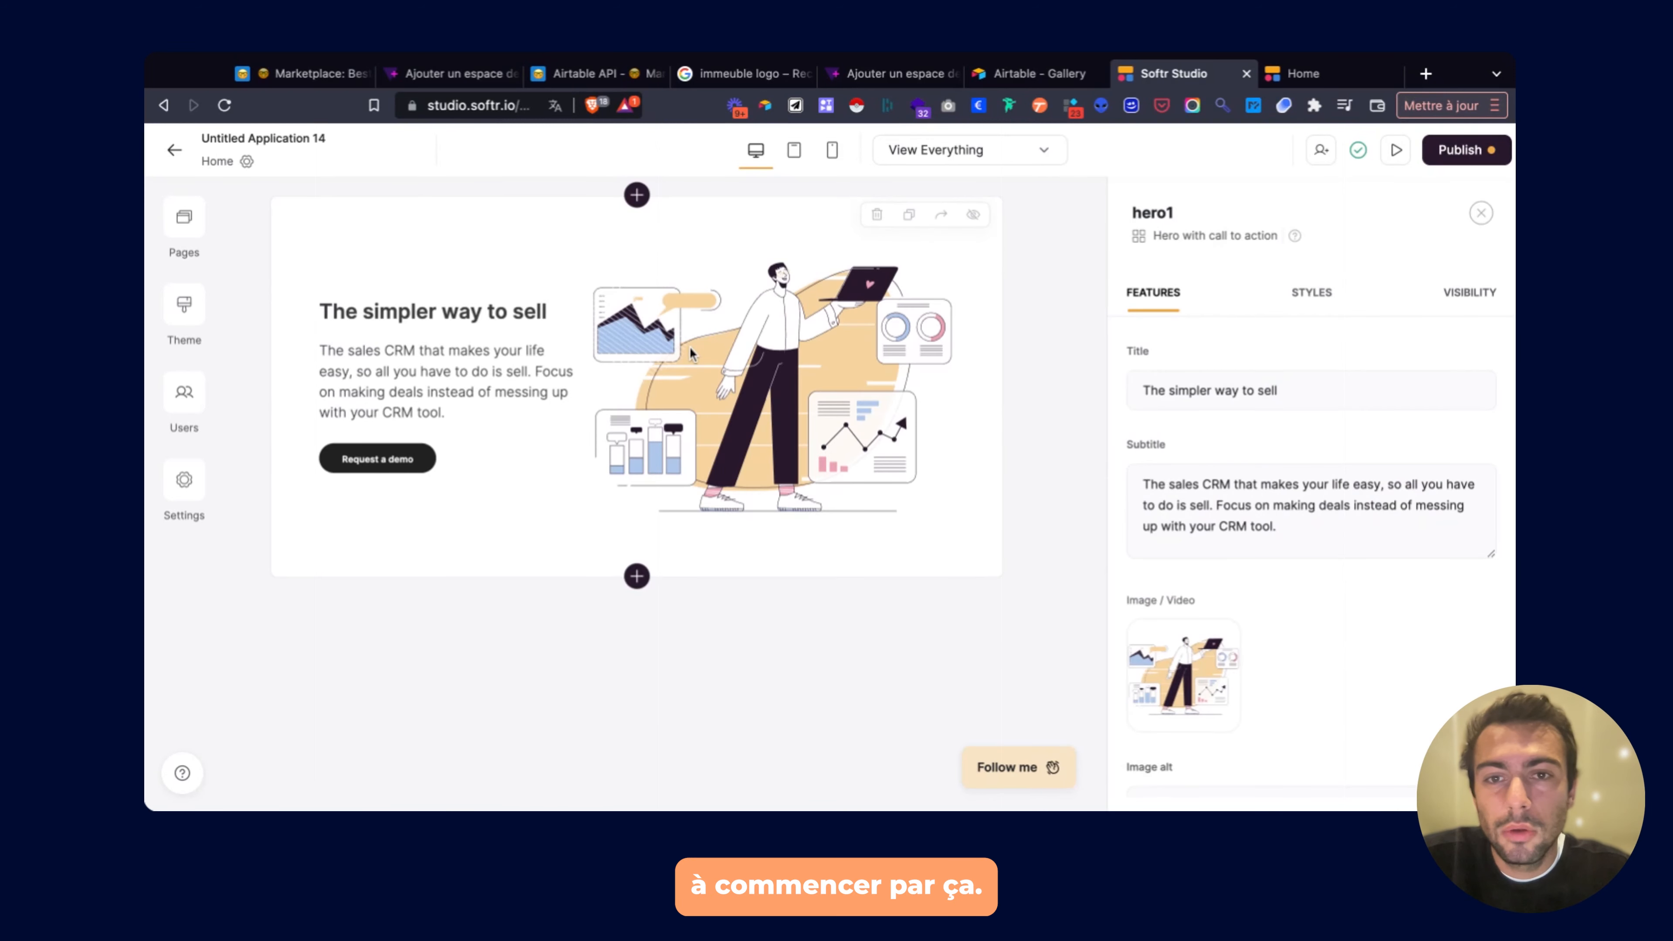
Retitle the hero 'Welcome sur la démo de la création d'une marketplace'.
triple_click(1174, 375)
text(W)
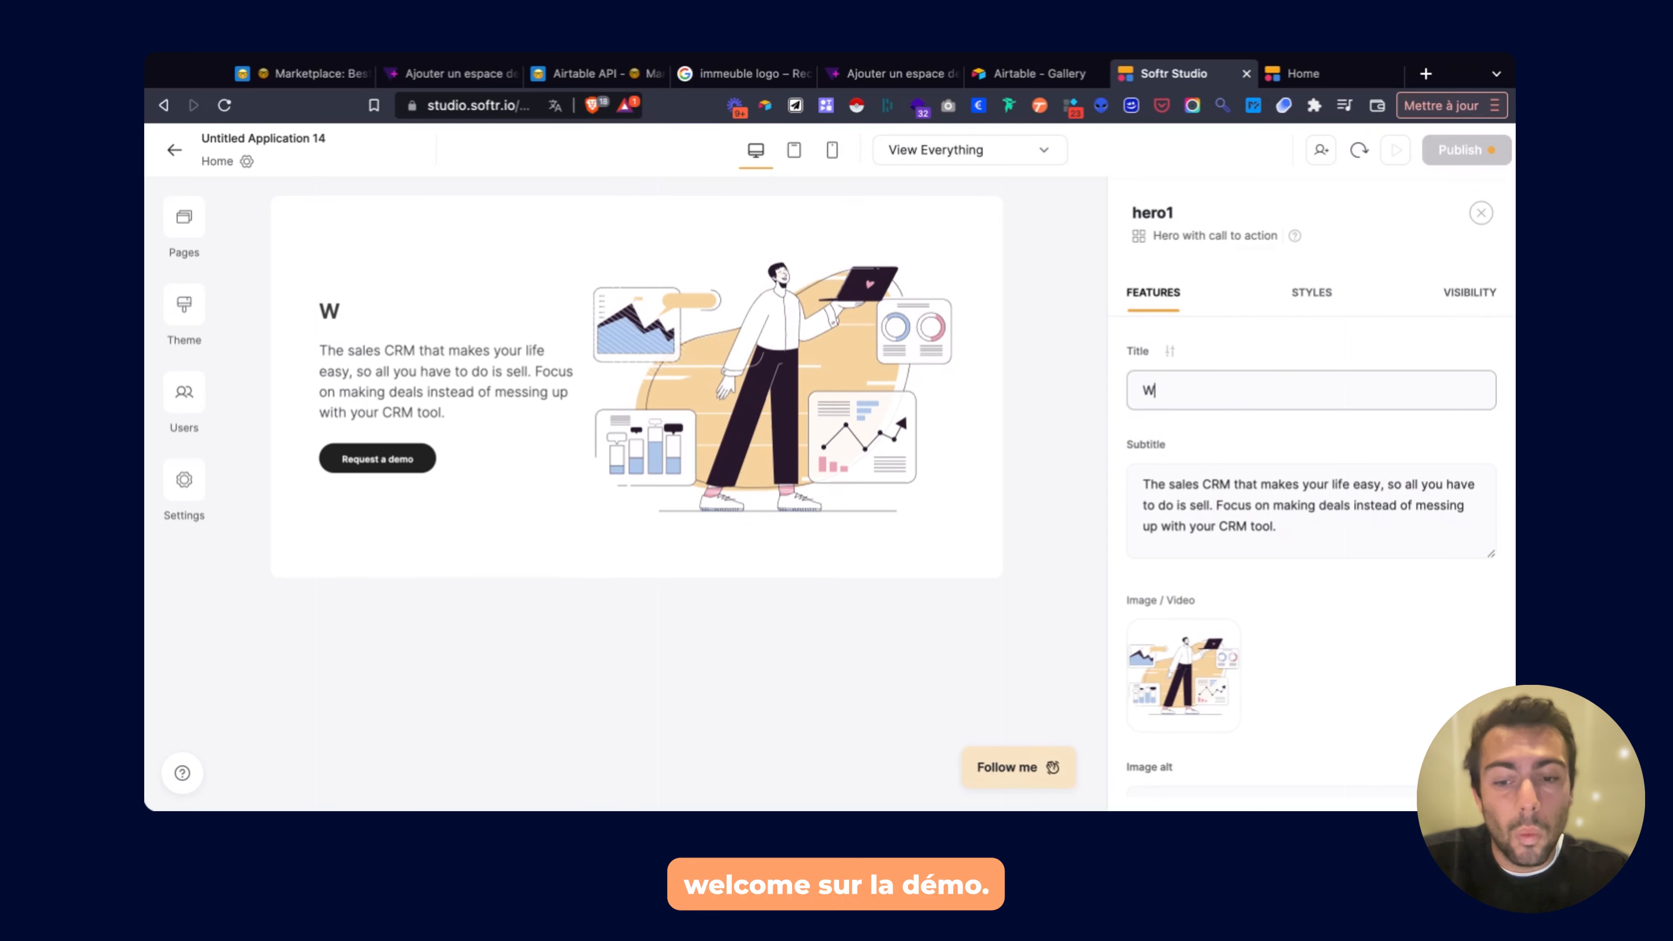
text(elcome sur la)
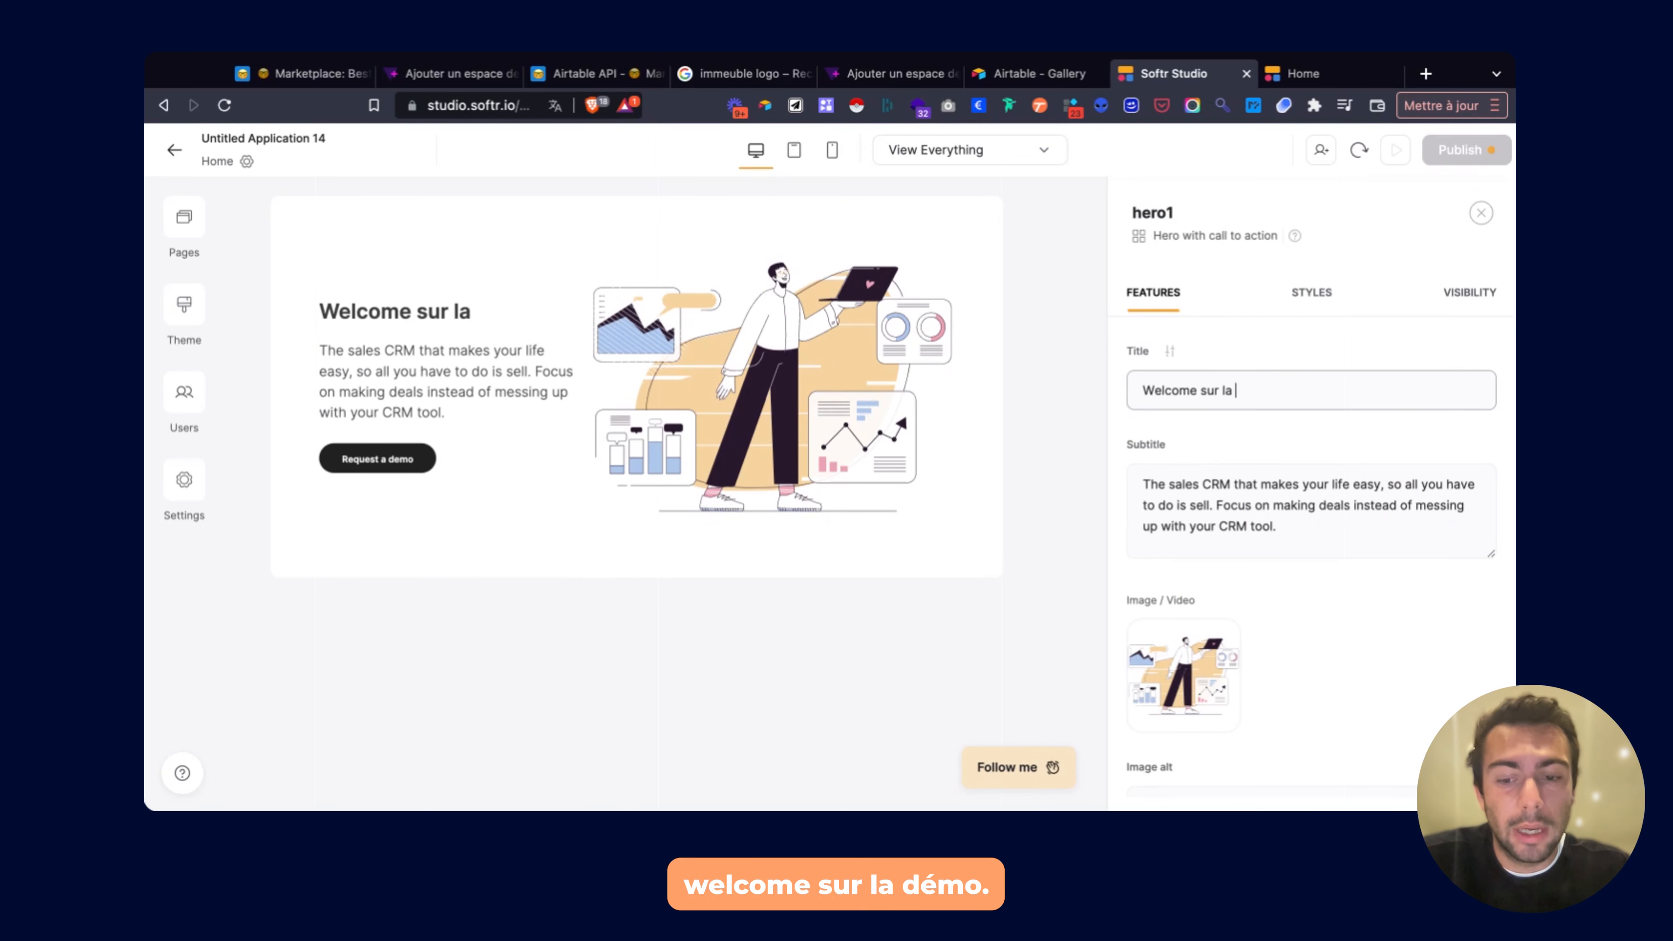
text( démo se )
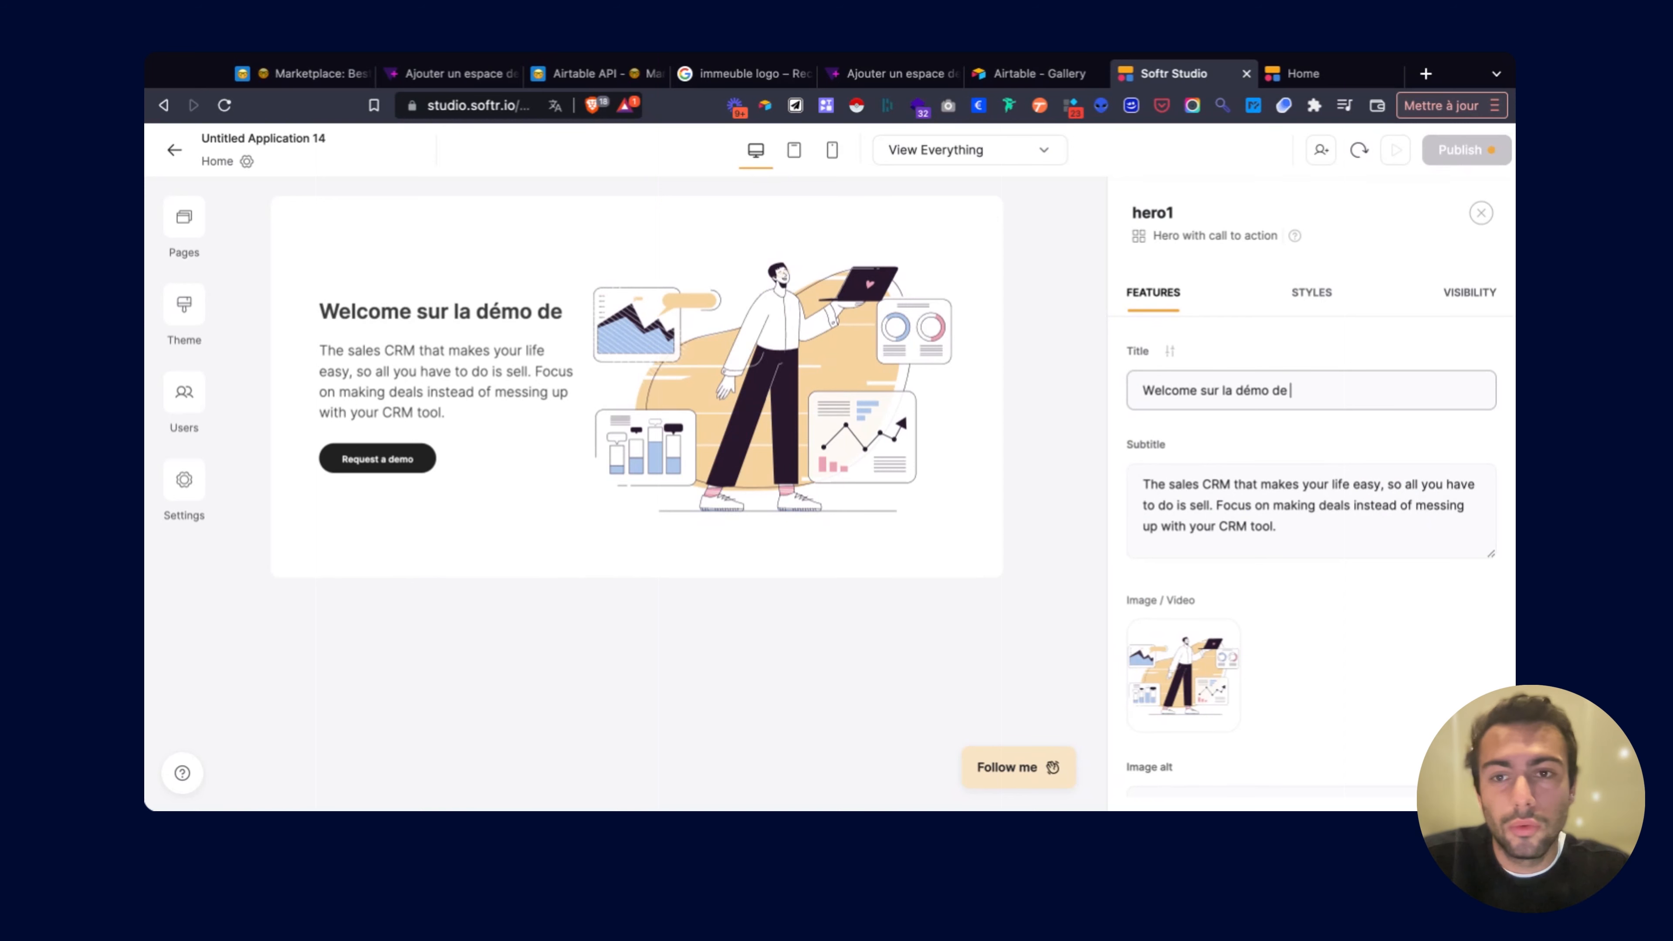
text(la création d)
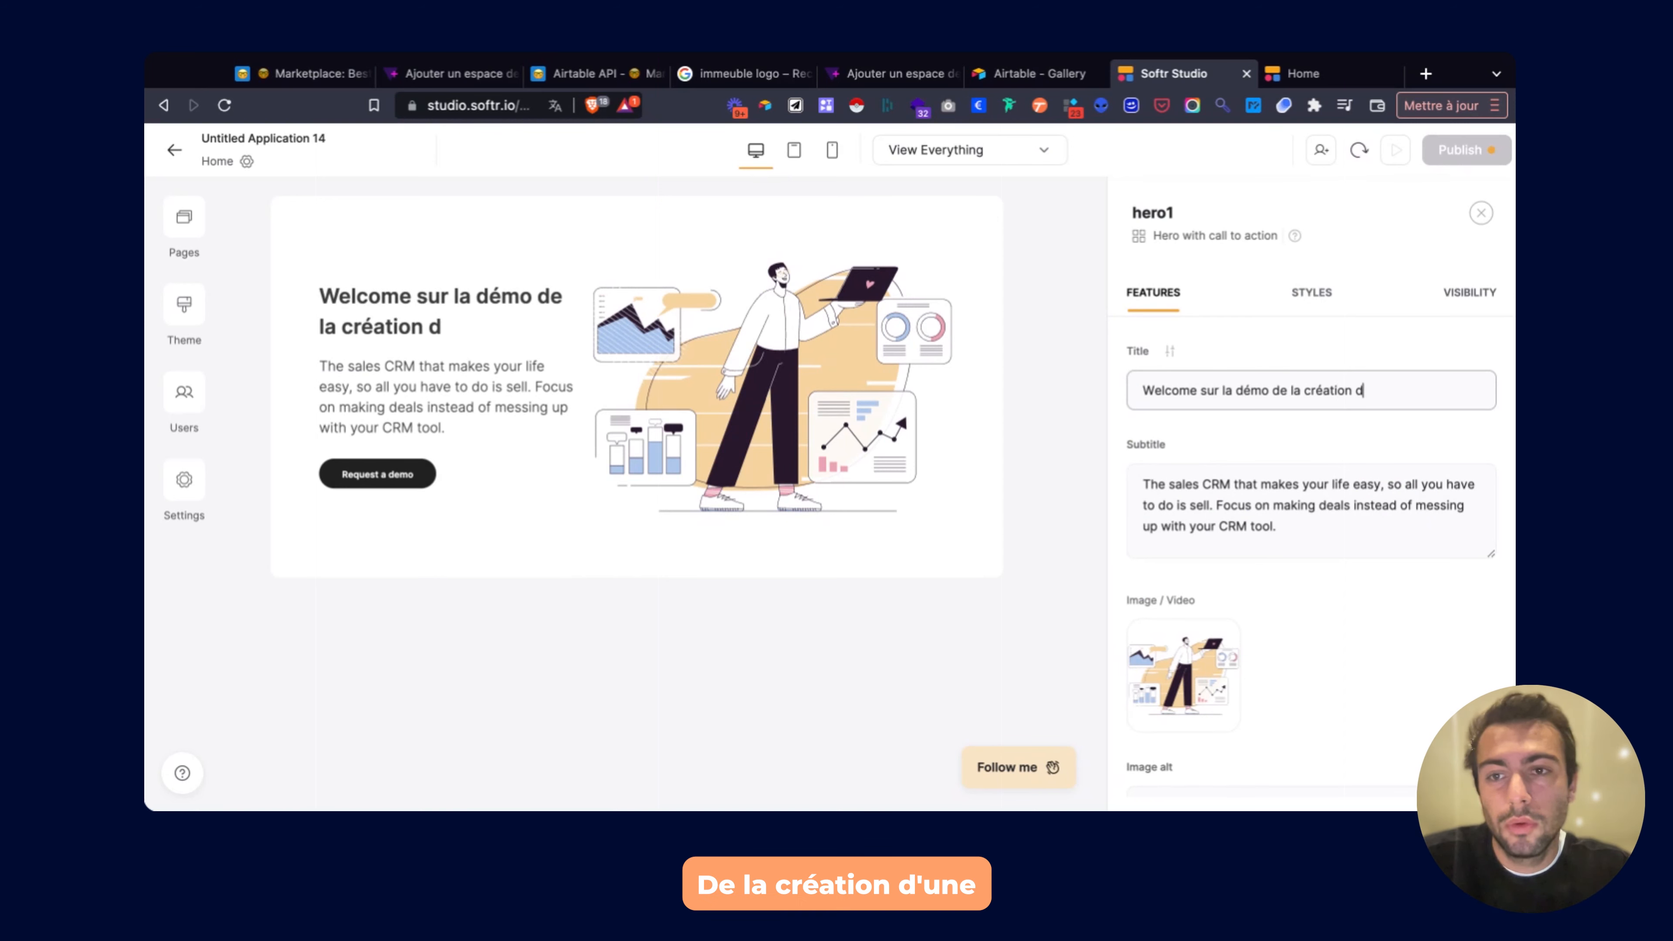
text('une mar)
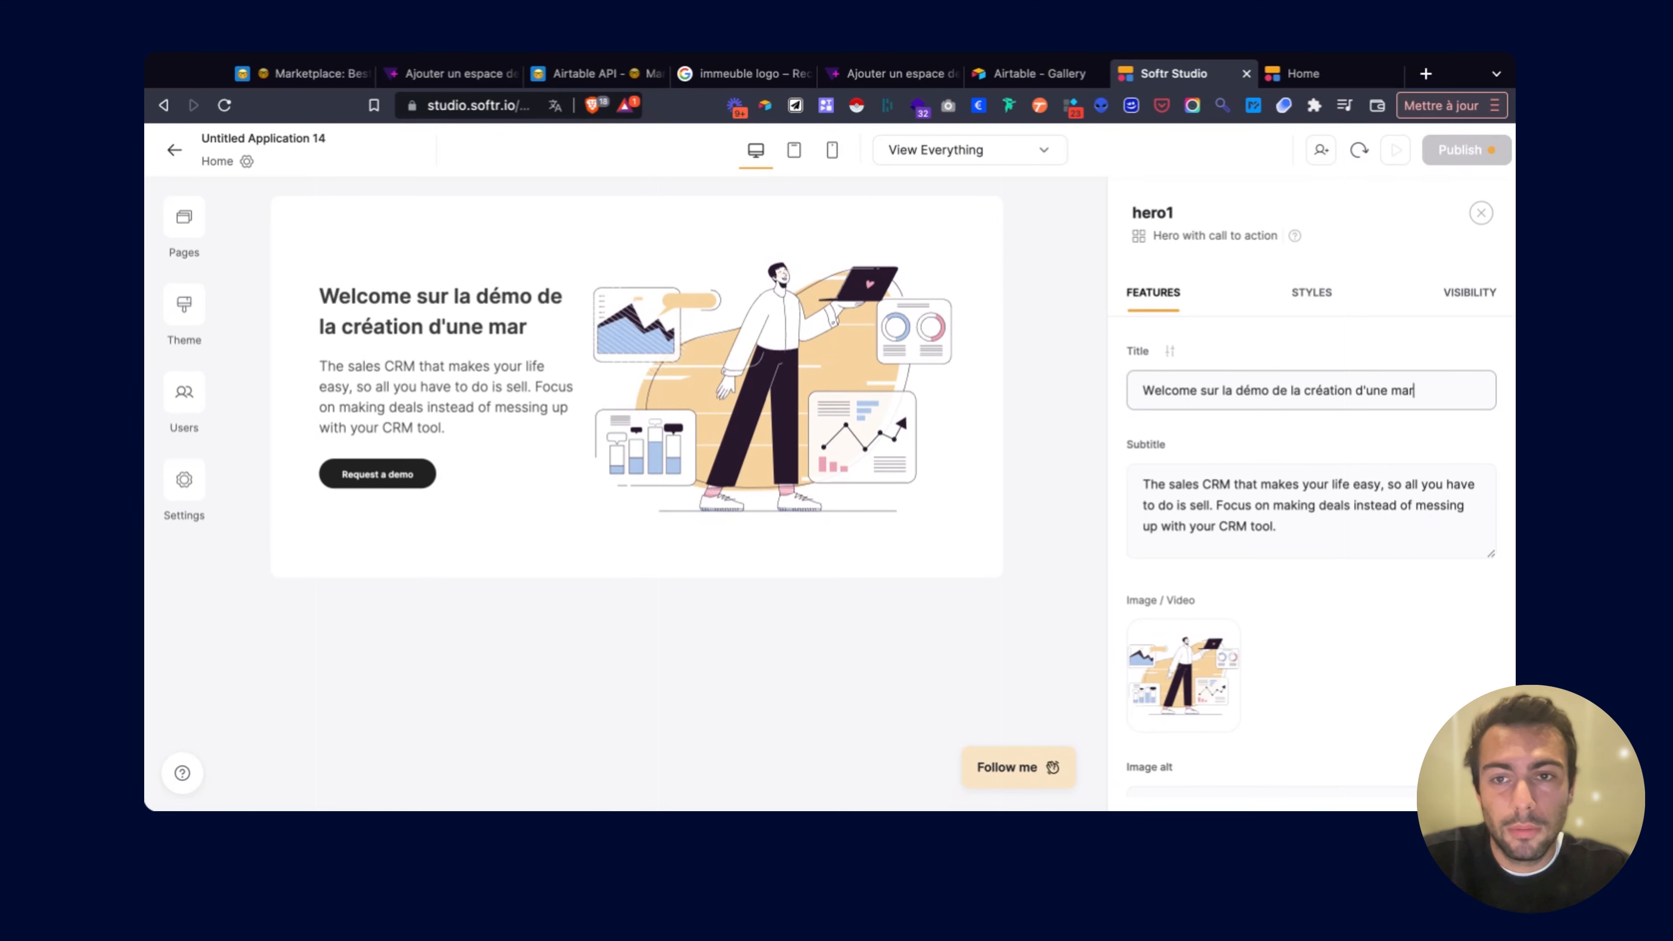
text(ketplace)
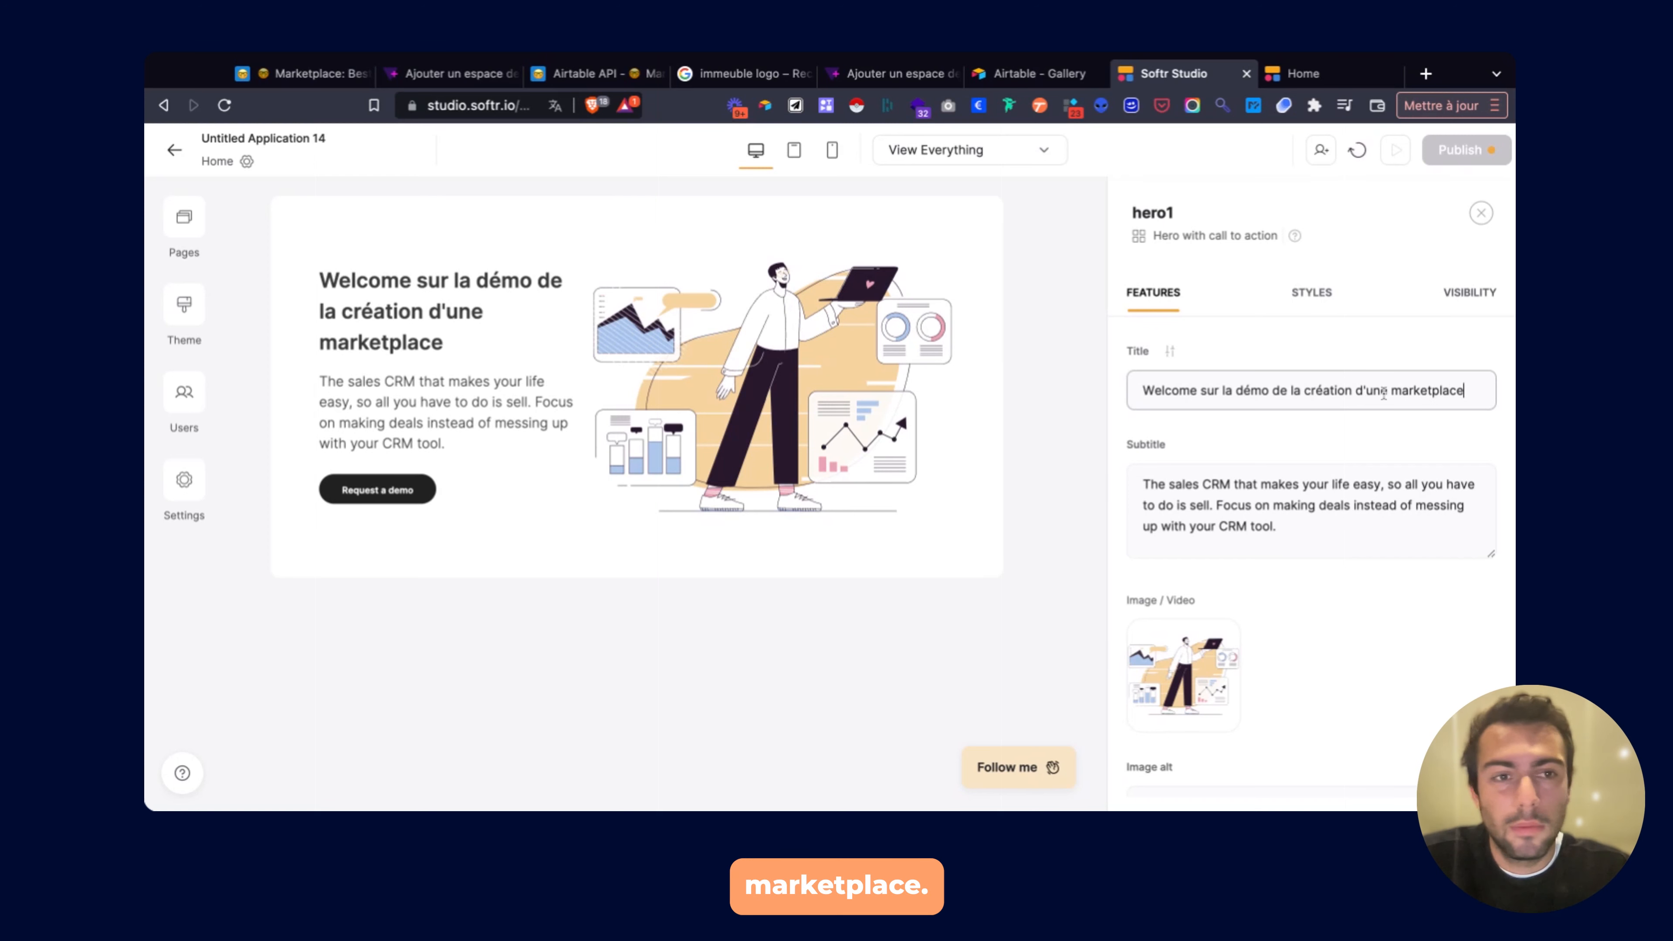
Replace the placeholder subtitle with 'Je te montre comment utiliser SoftR'.
triple_click(1245, 512)
key(BackSpace)
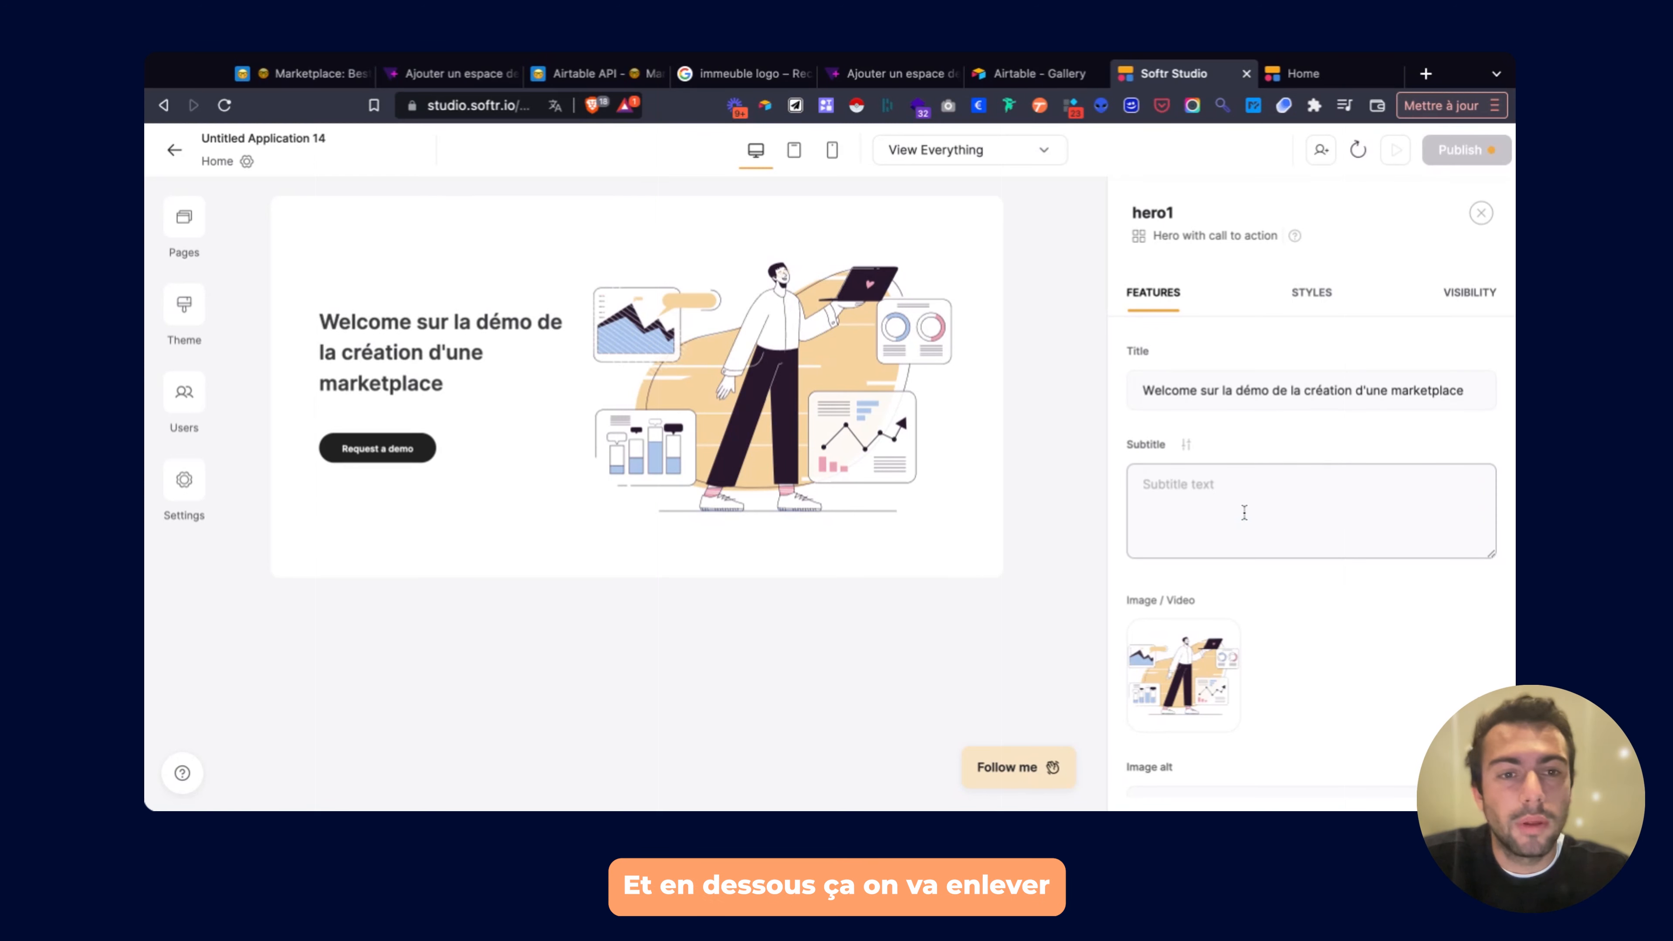
text(Je te mont)
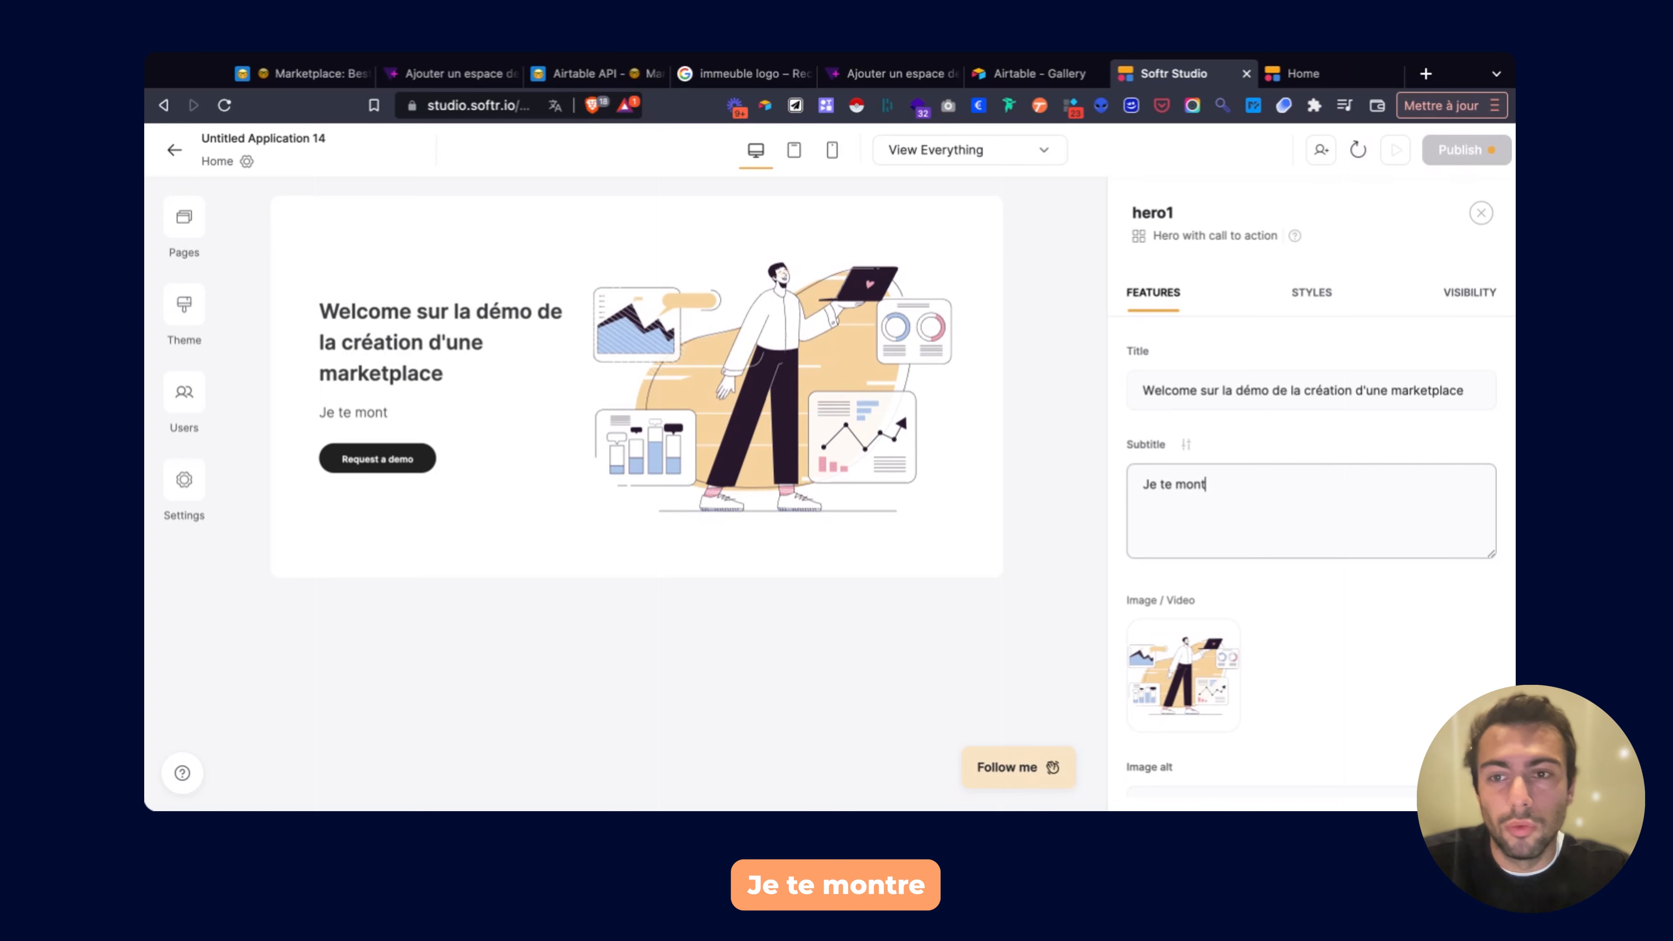
text(re comme)
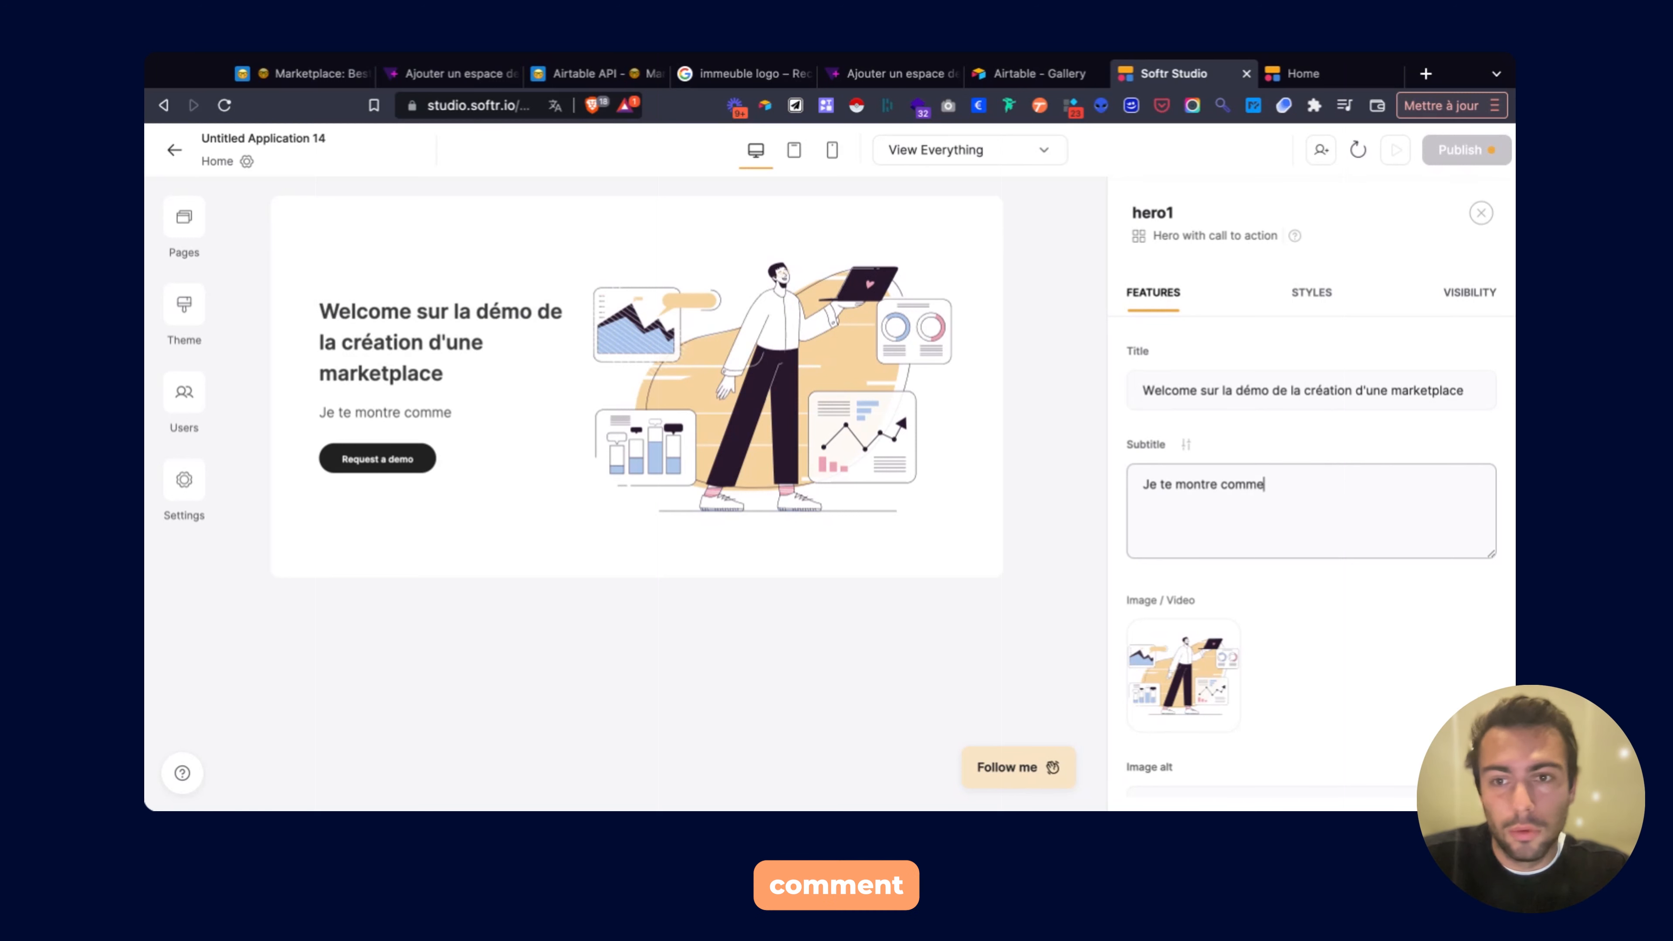
text(nt util)
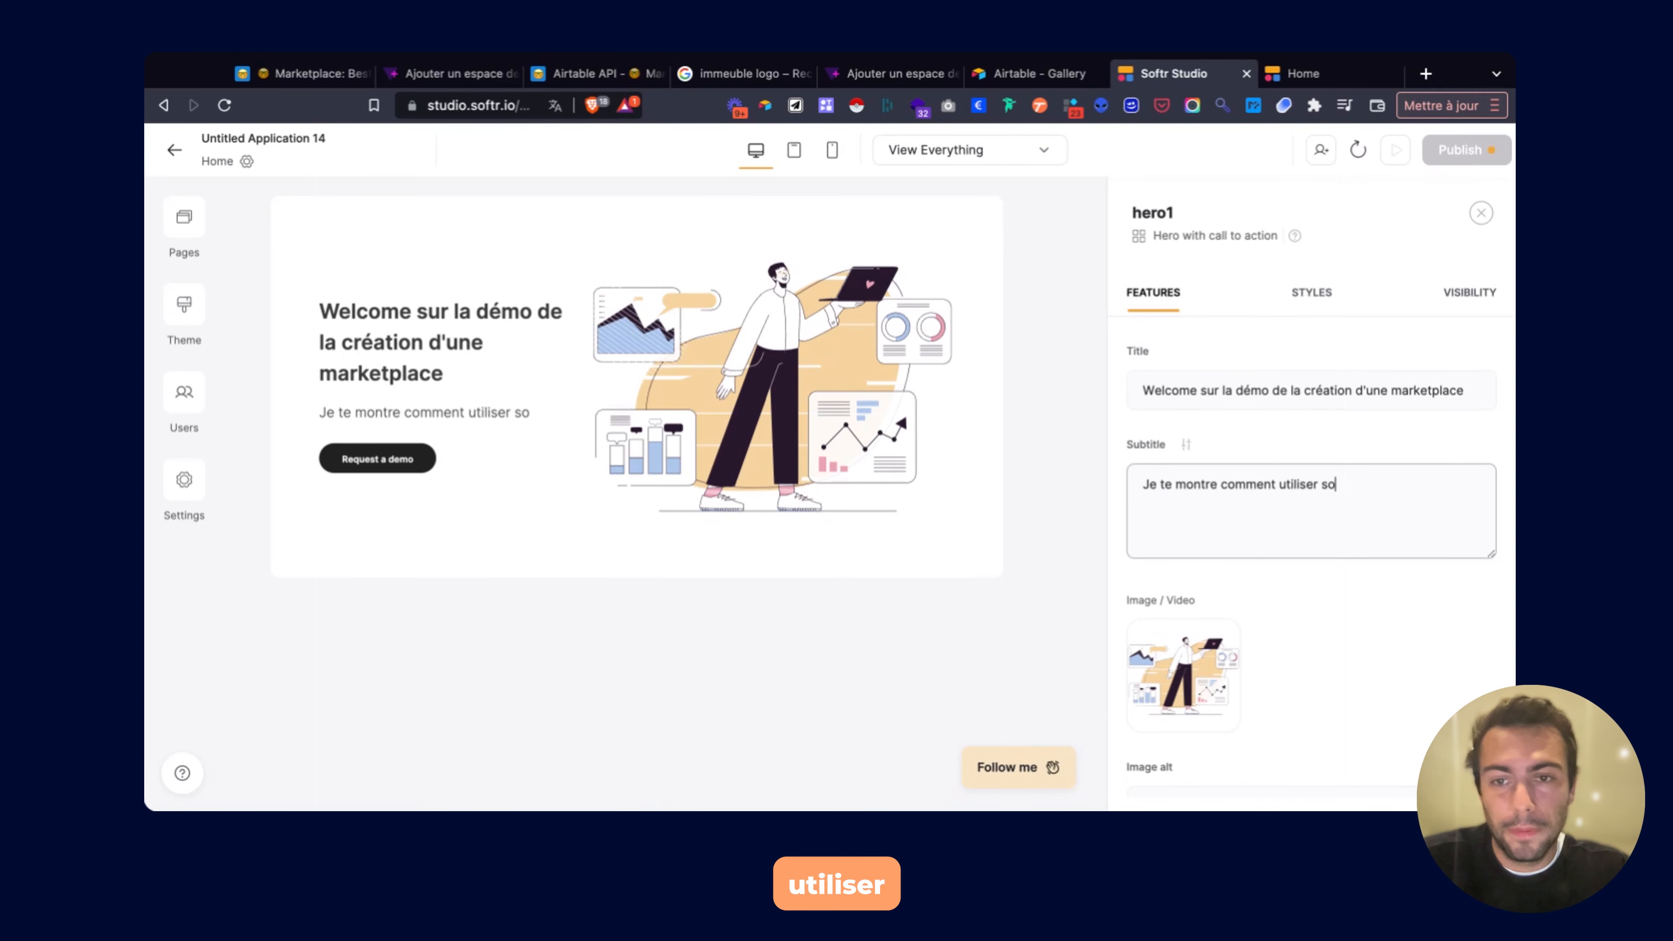
text(iser SoftR)
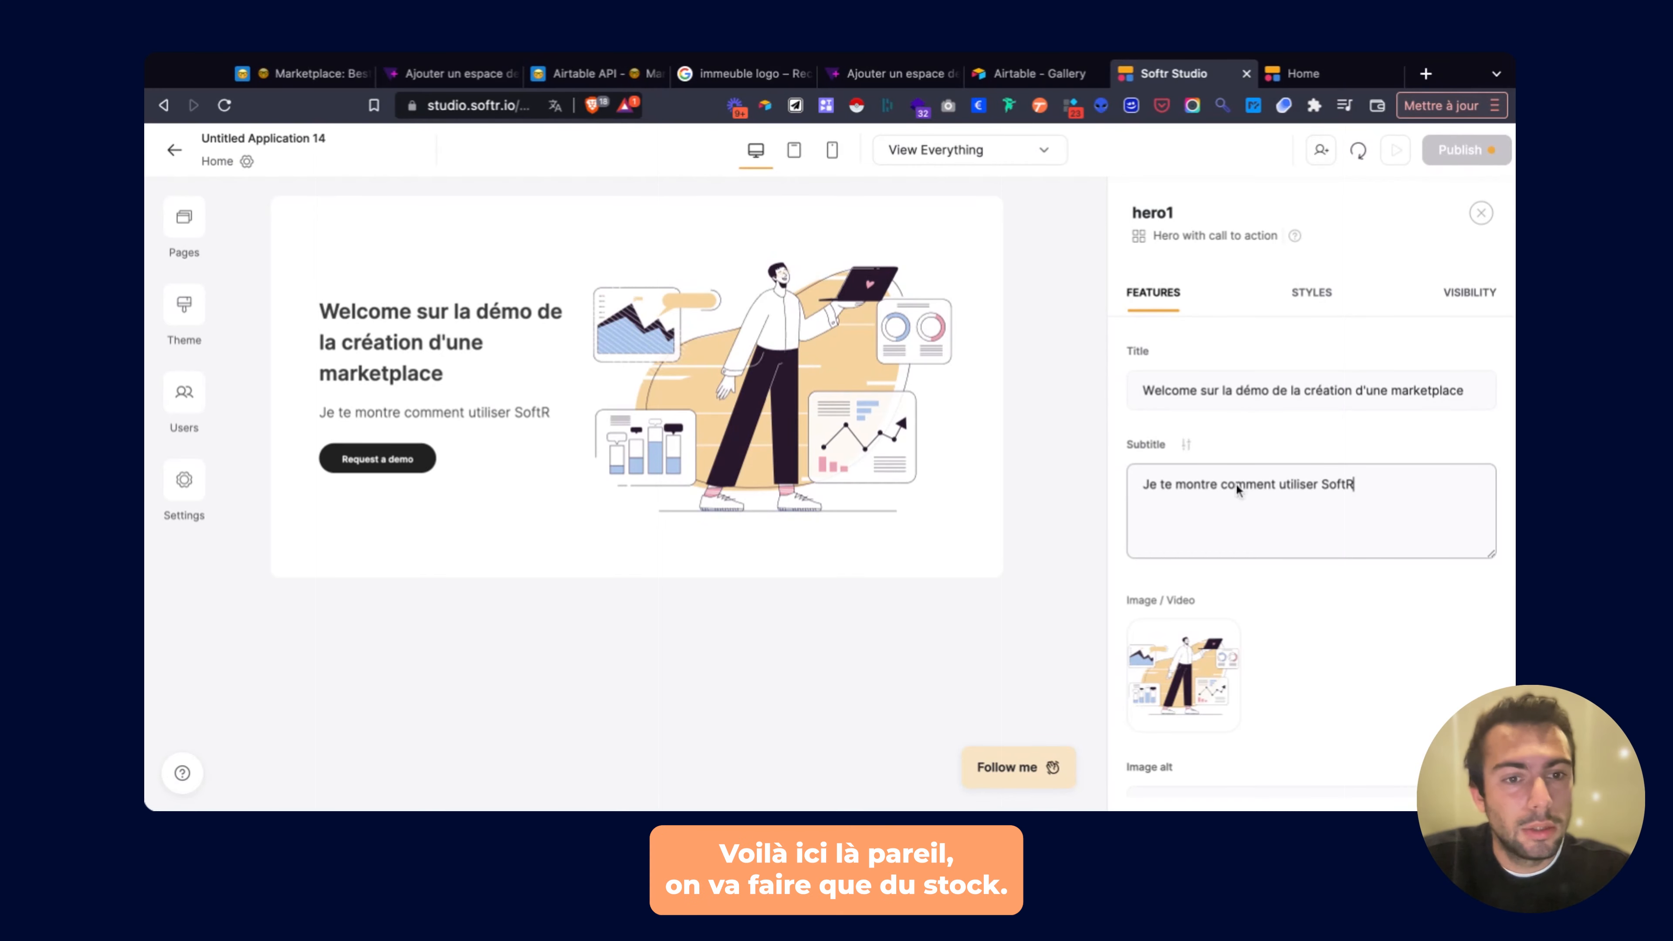
click(1183, 675)
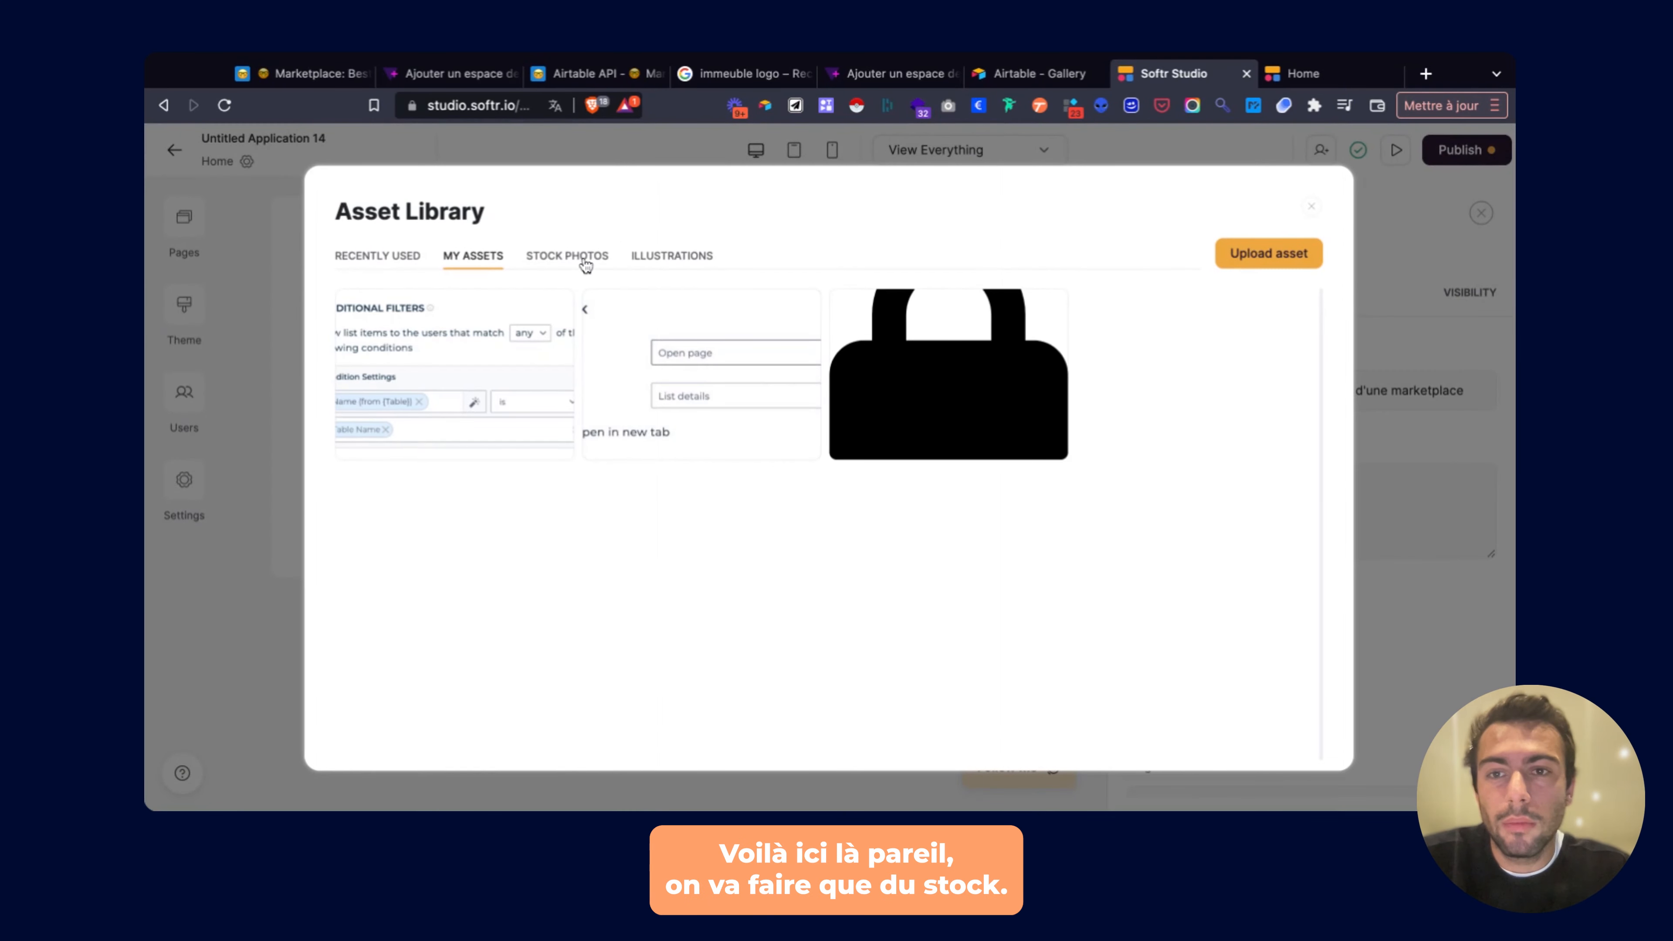
Search stock photos for 'pixar' and use the night amusement-park Ferris wheel photo as the hero image.
click(585, 266)
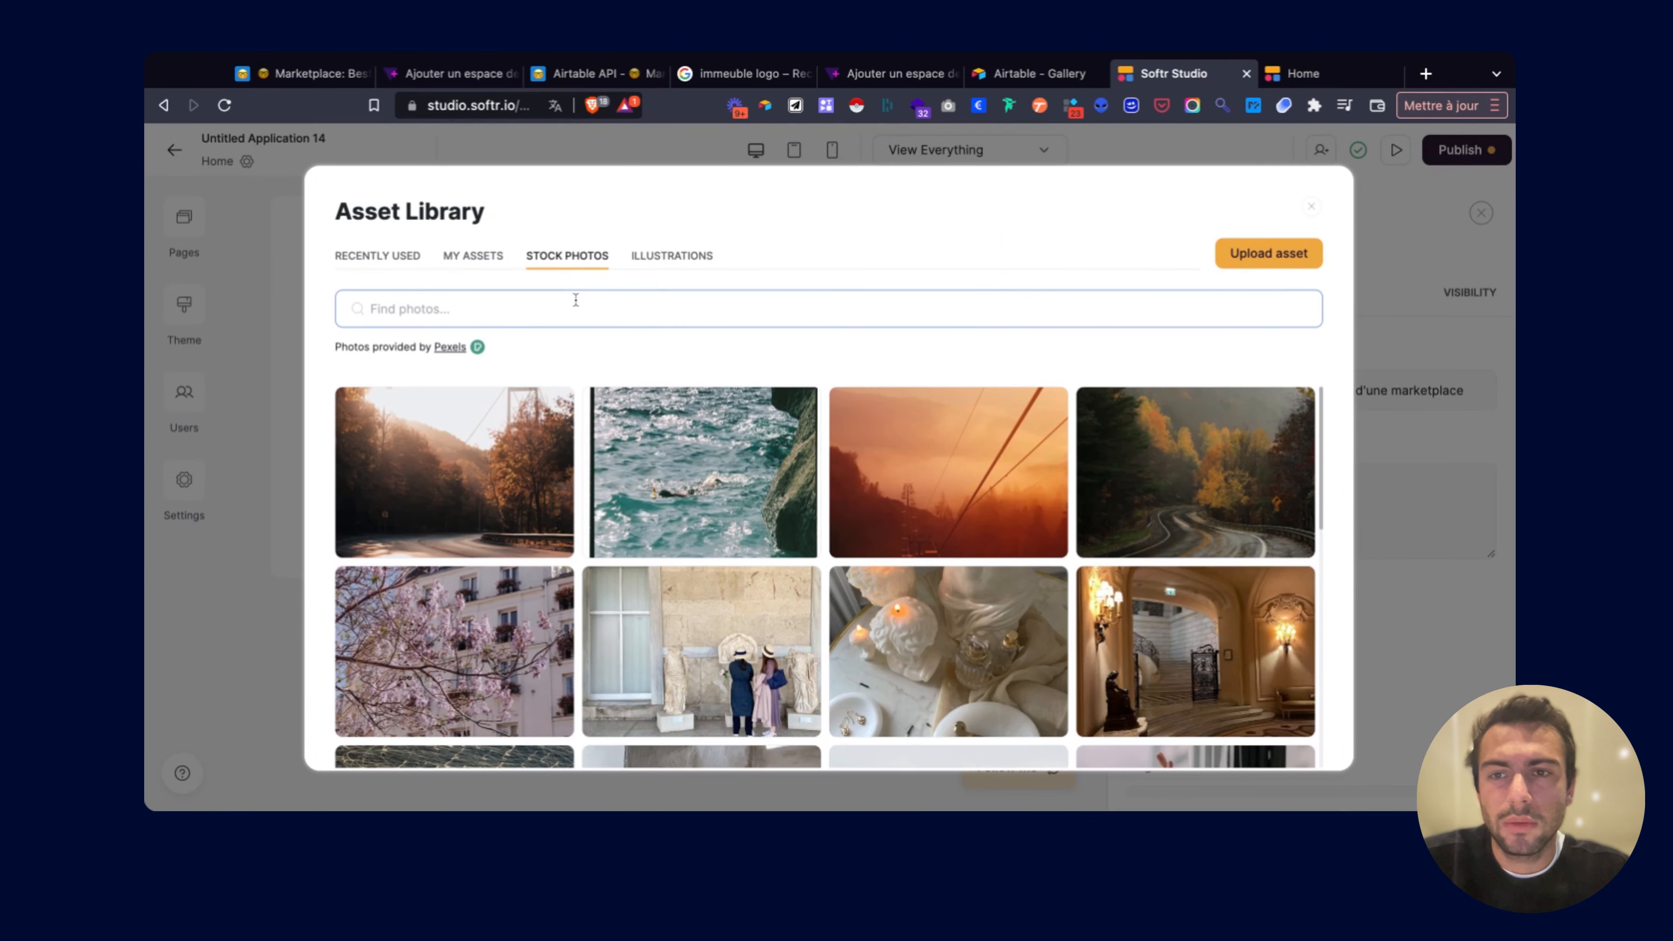
text(piw)
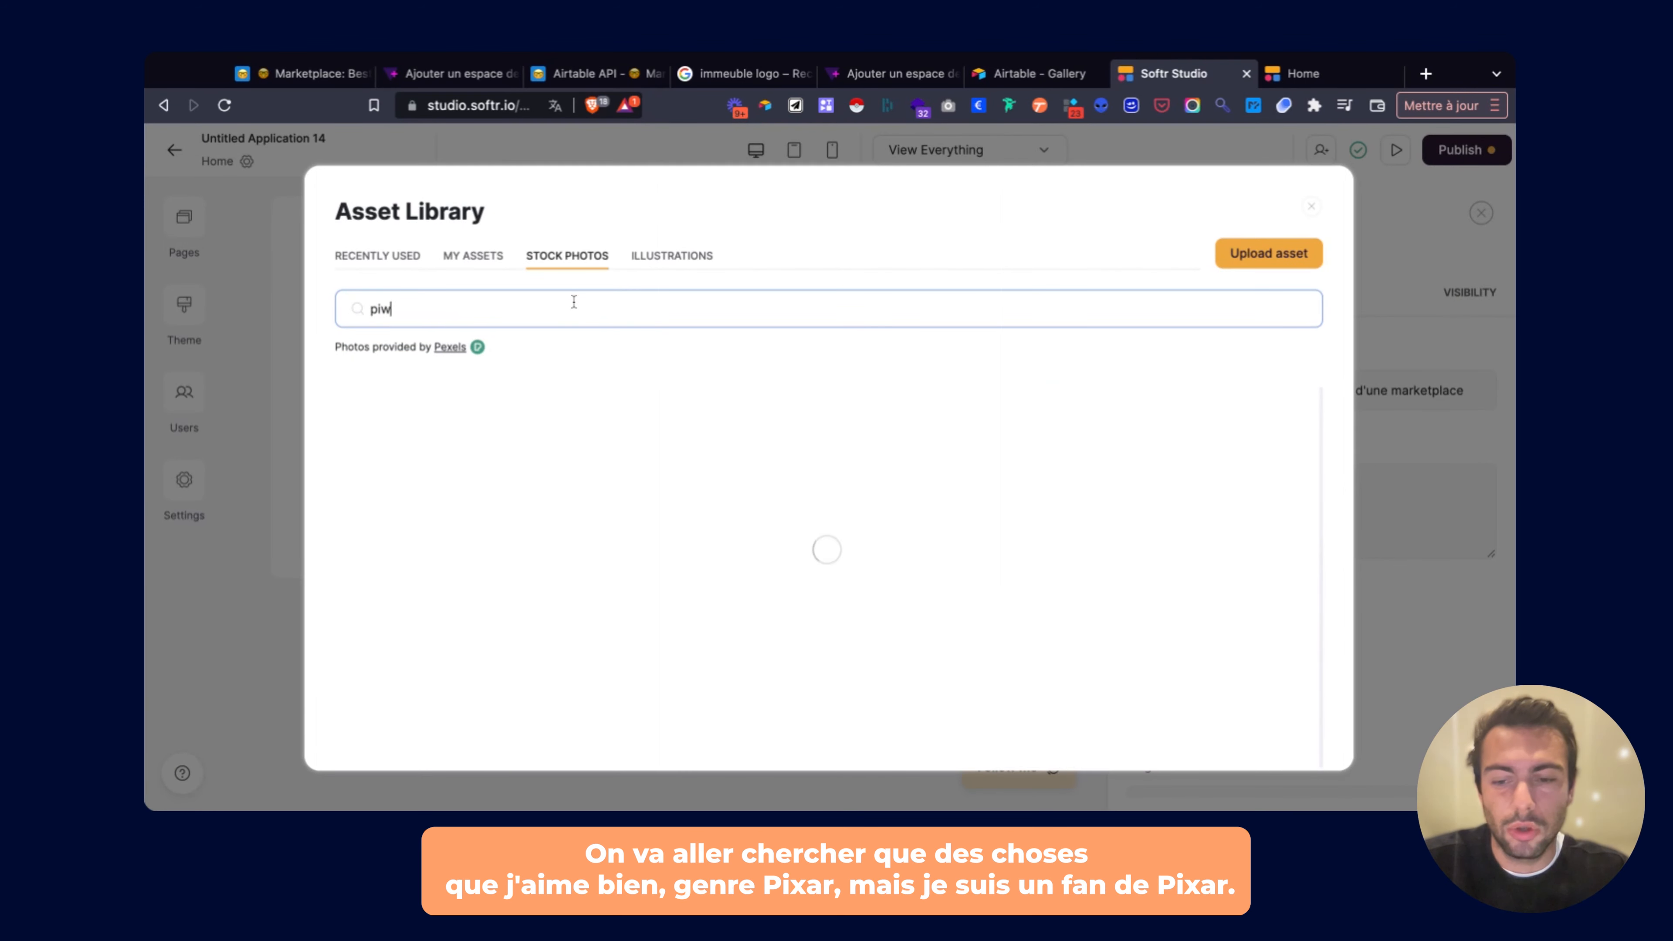
text(ar)
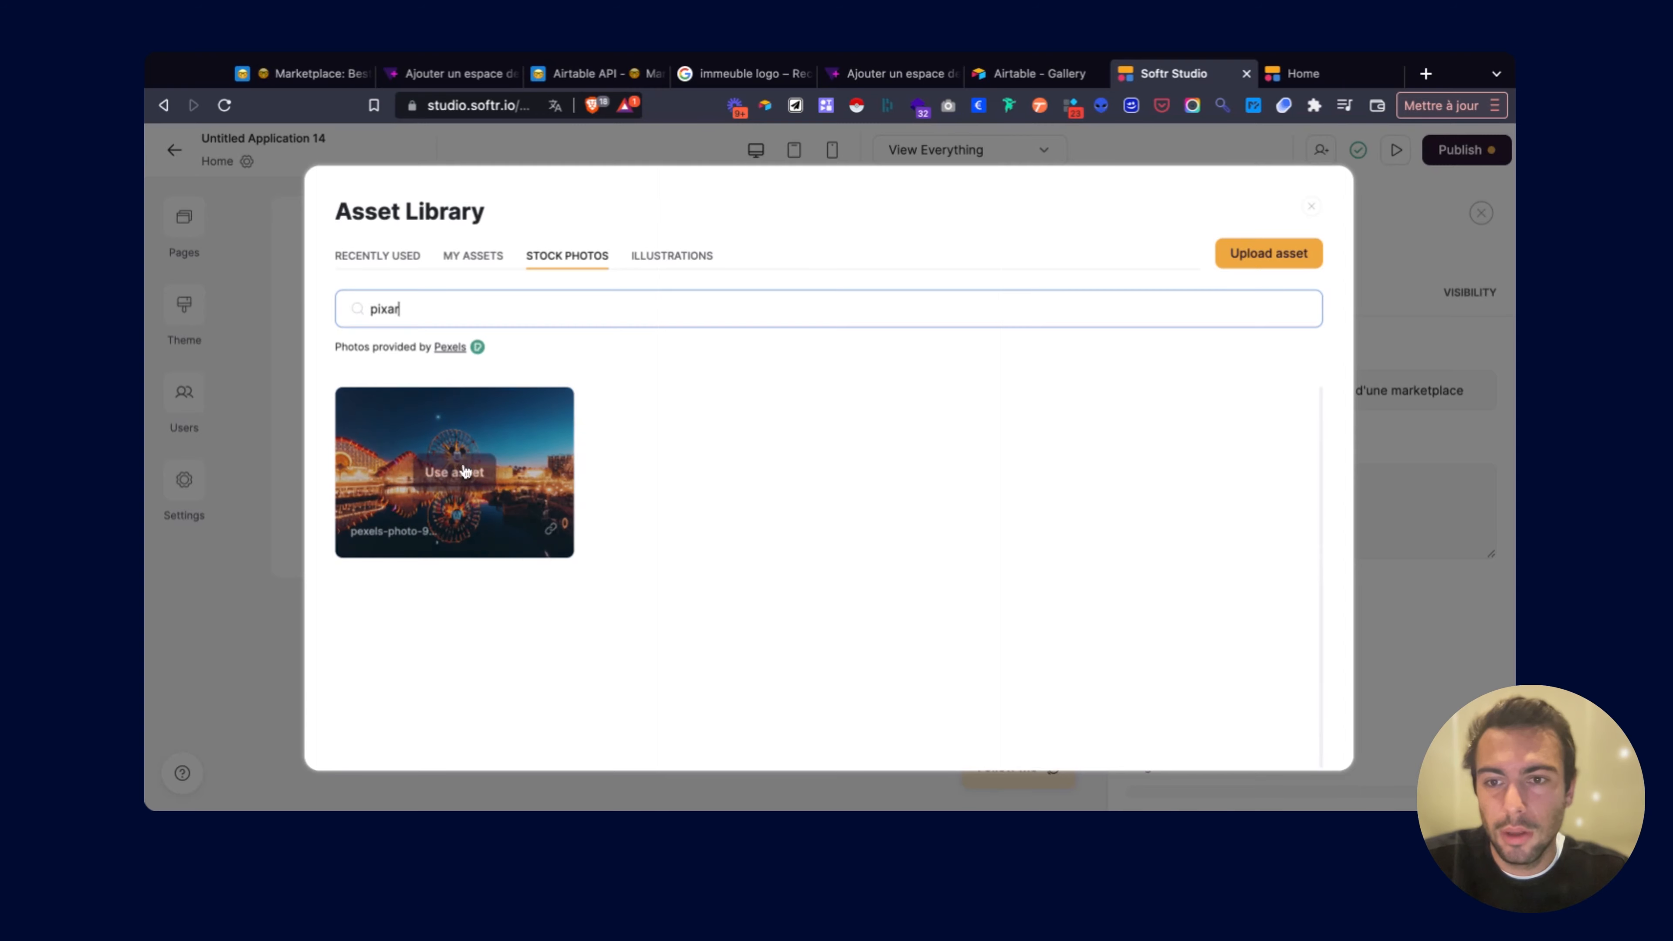
click(465, 475)
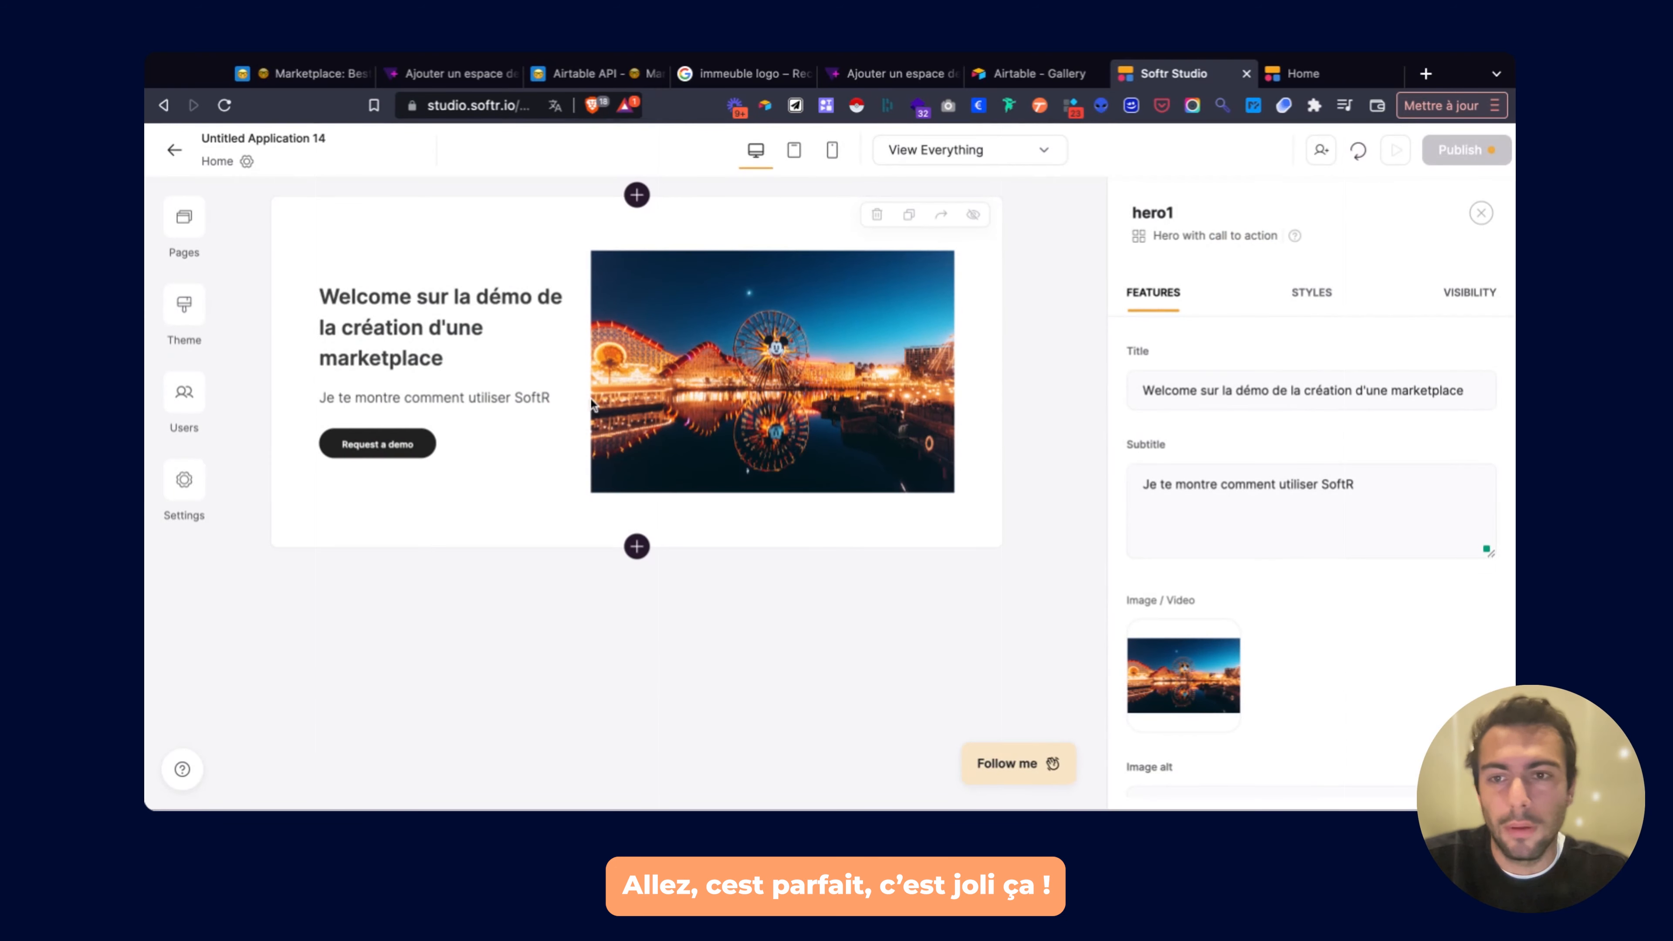
Try the Left, Top and Bottom image positions, finally placing the hero image above the text.
scroll(1297, 389, down, 3)
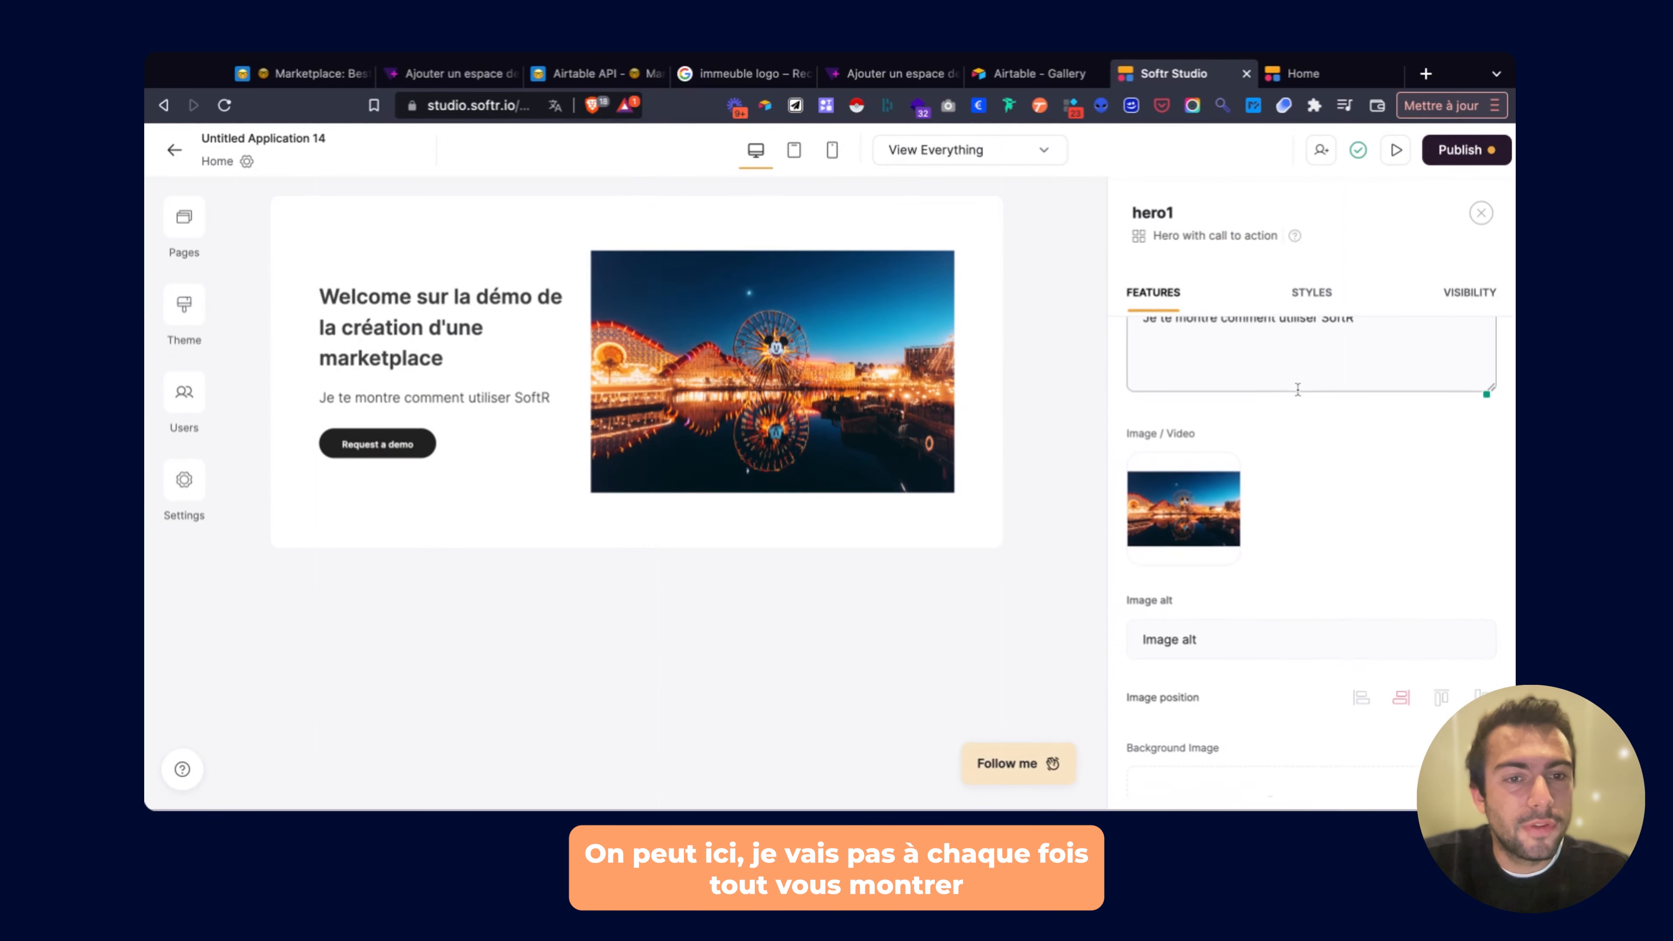
scroll(1298, 389, down, 5)
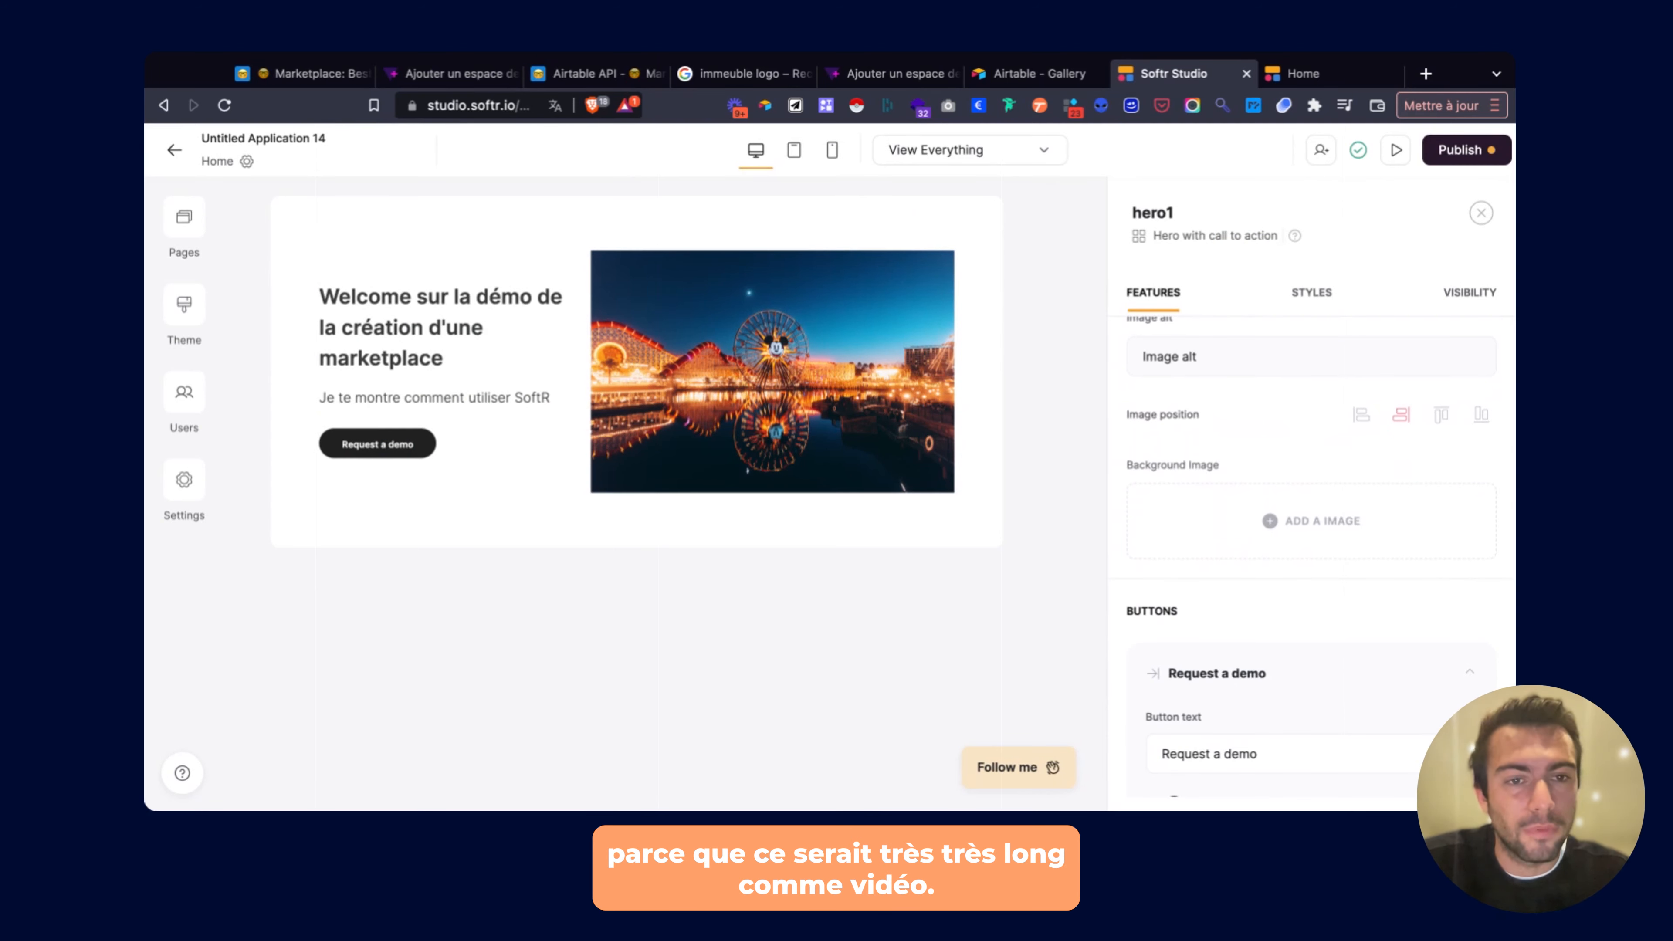
click(1373, 425)
click(1444, 423)
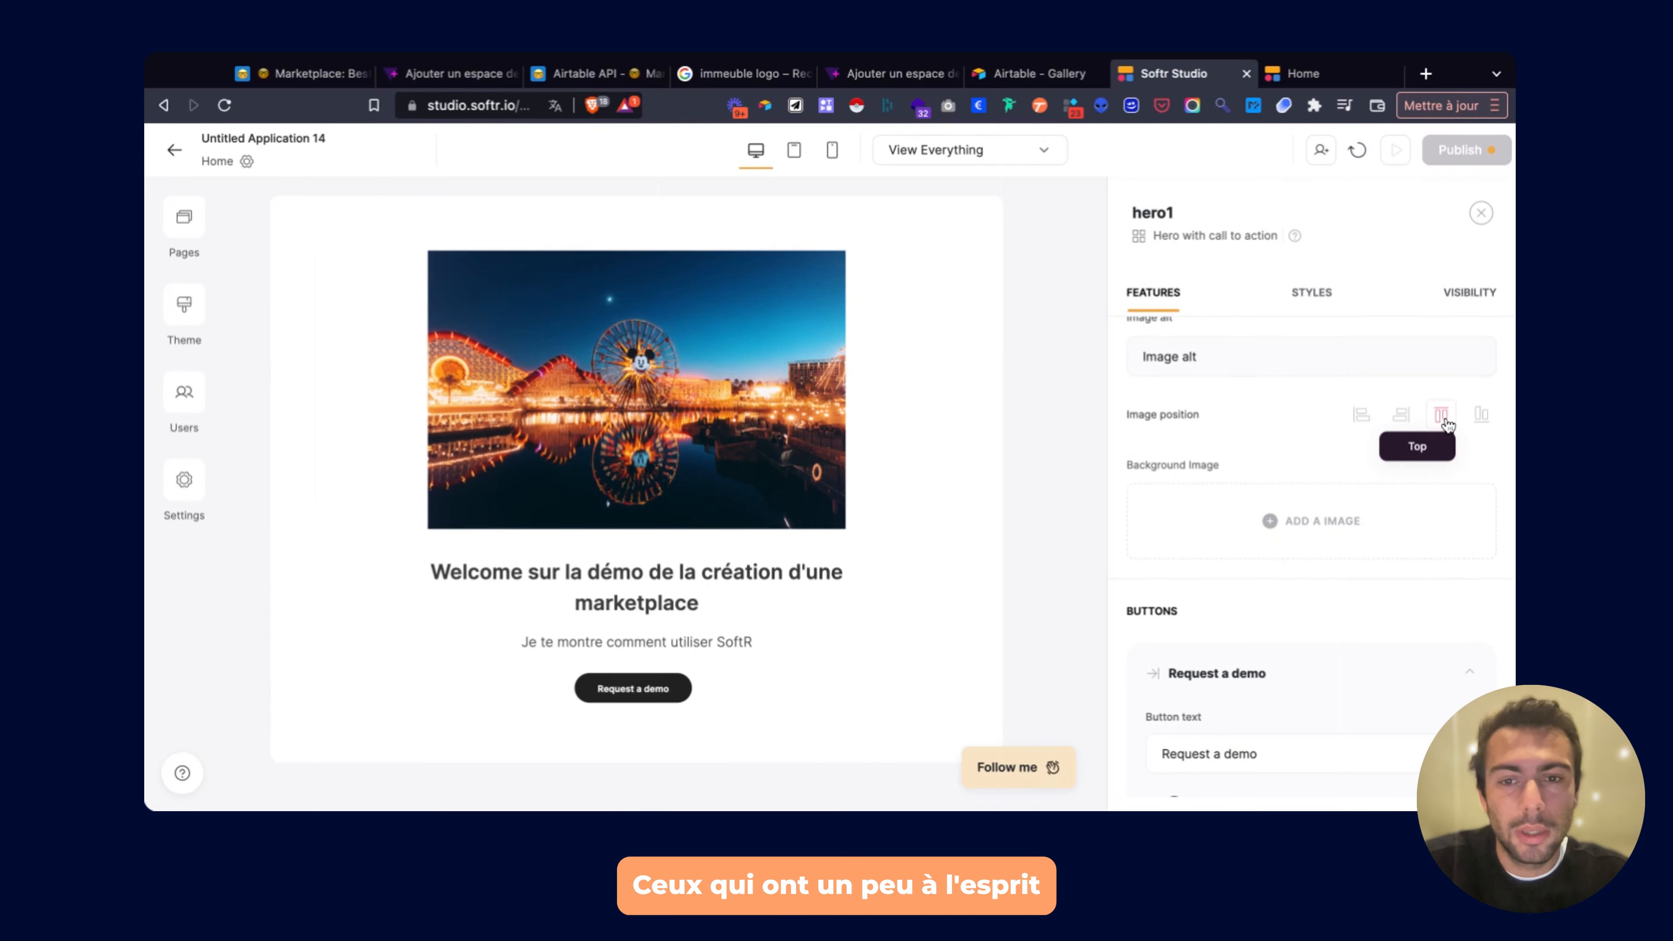
click(1480, 416)
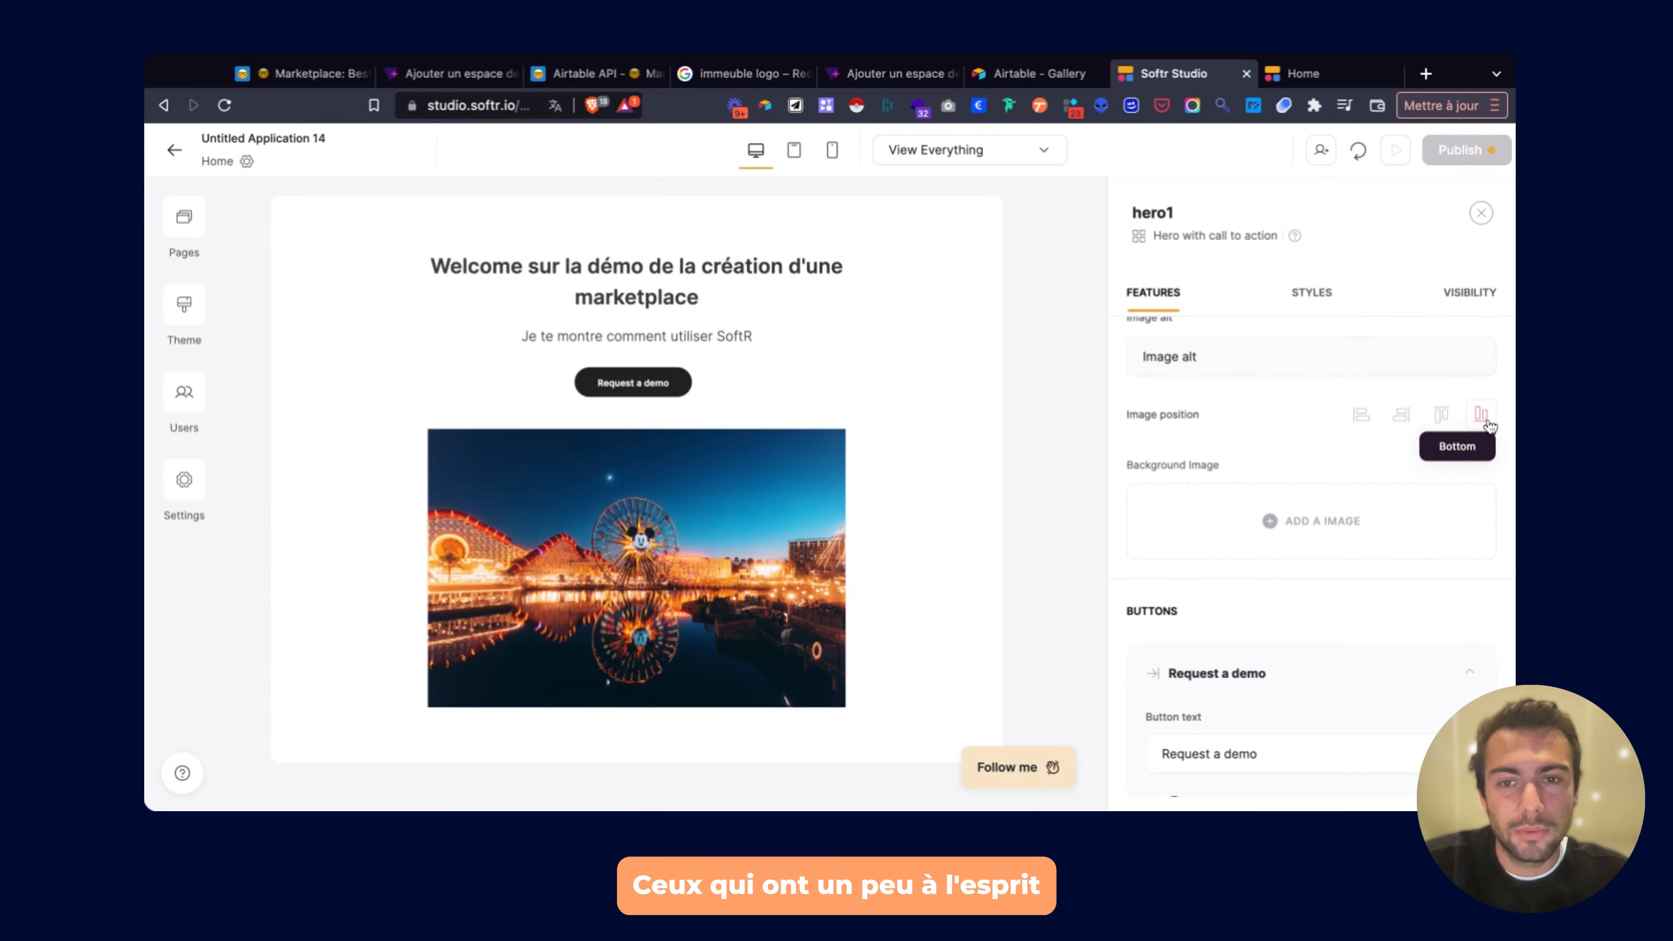
click(1440, 422)
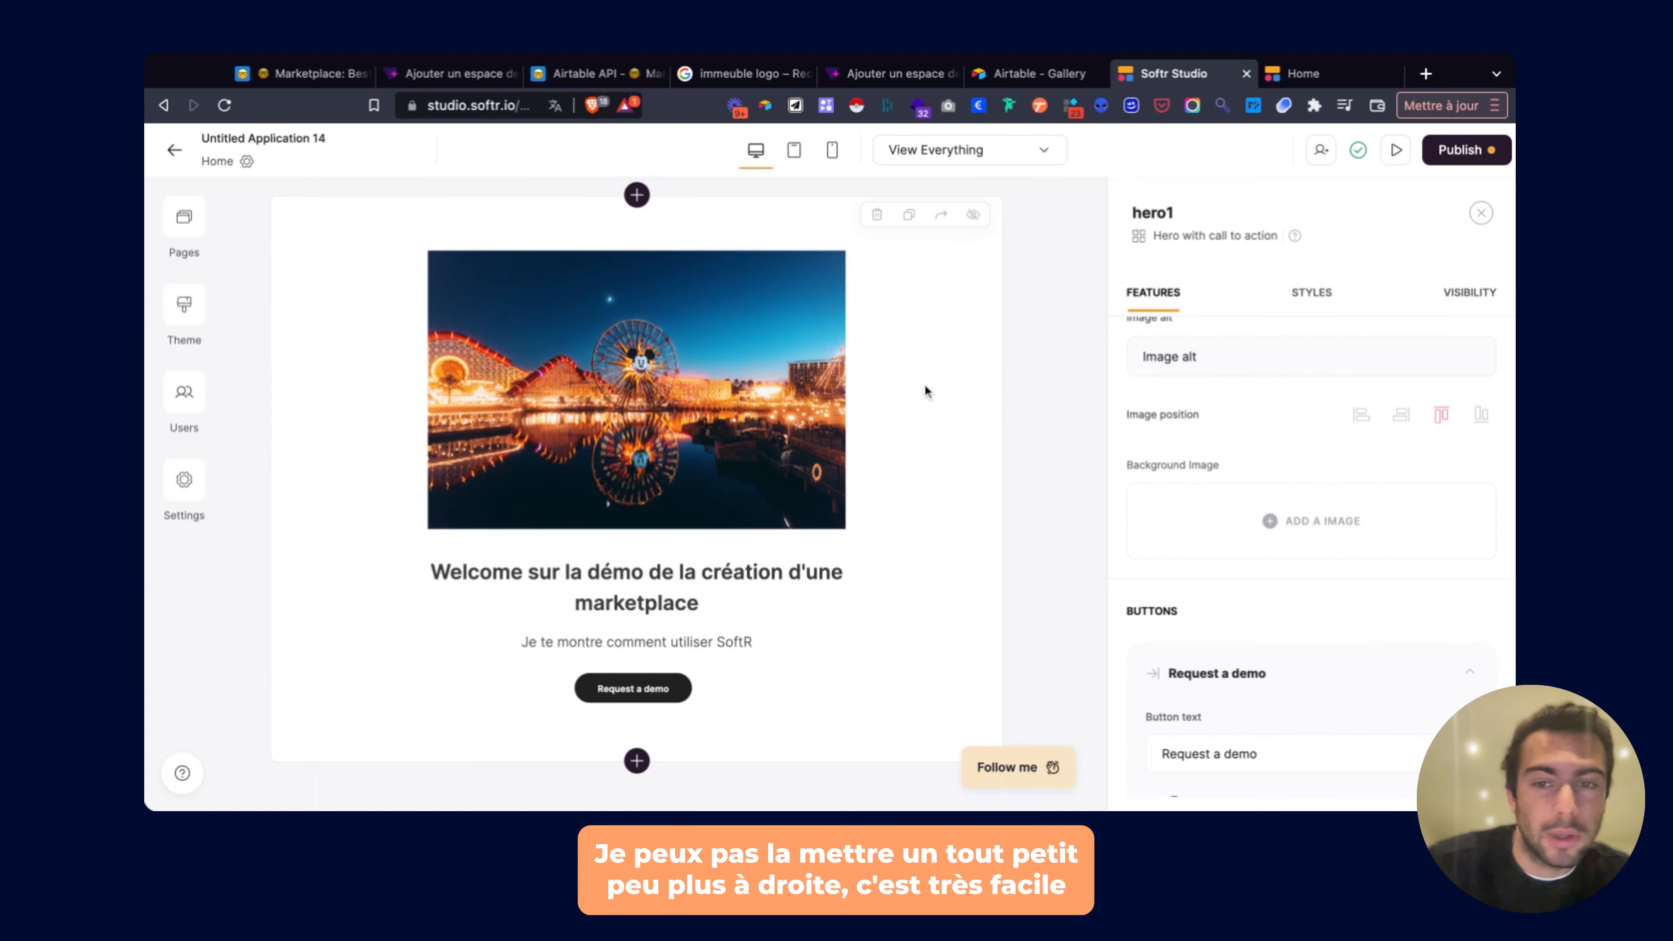
click(796, 156)
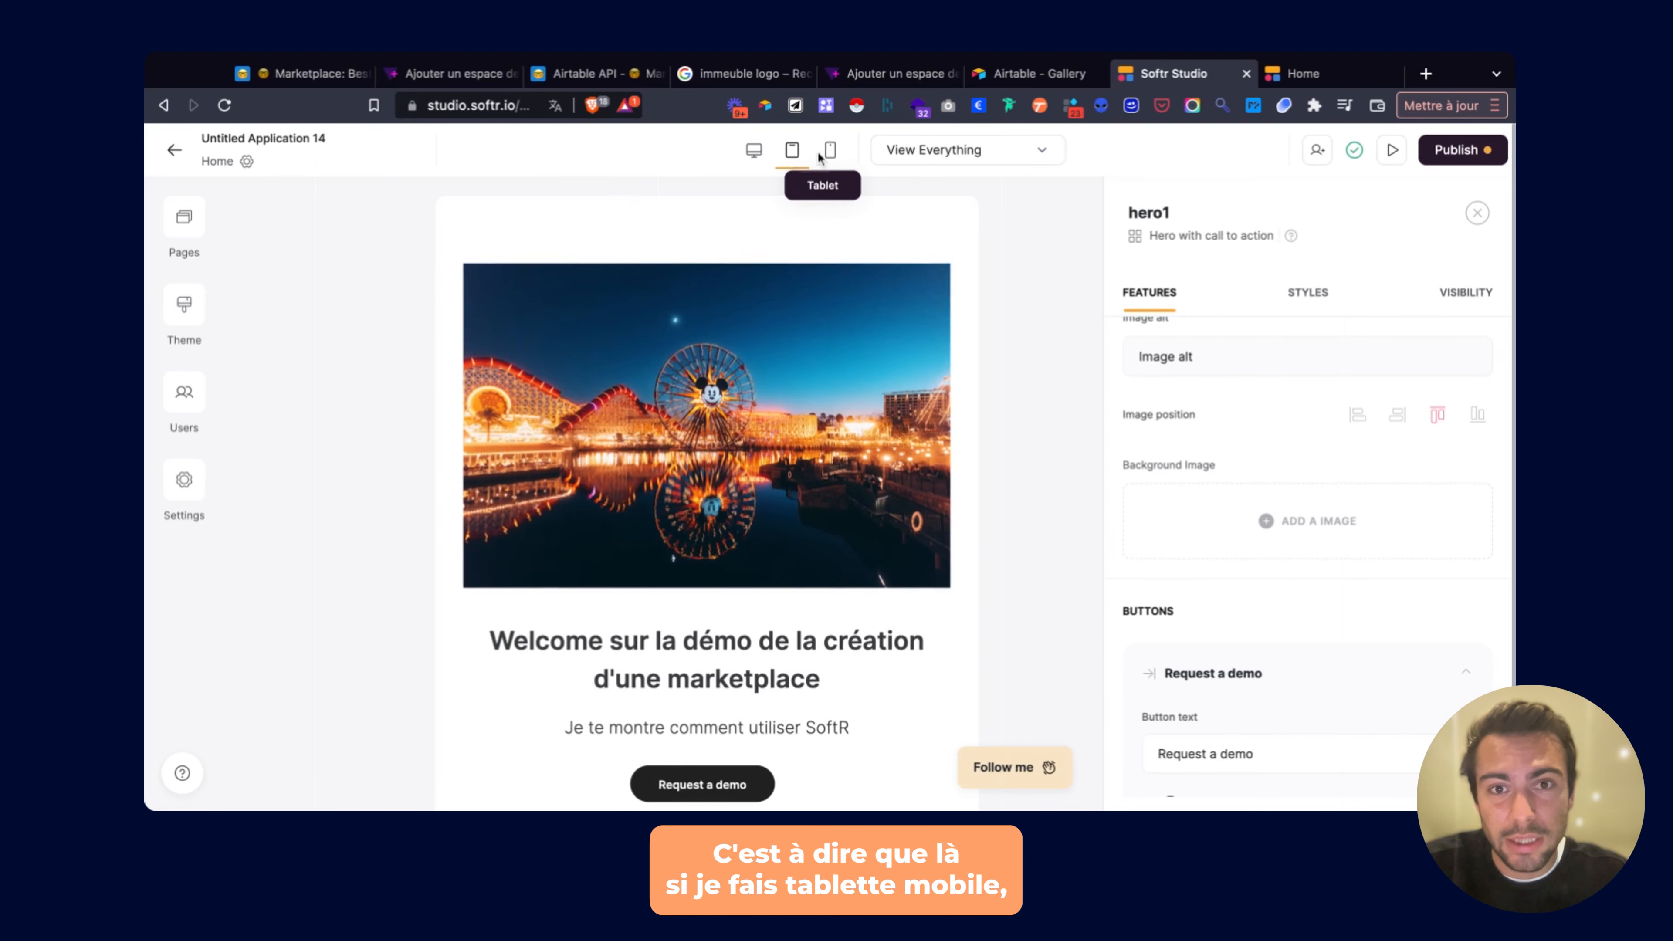
click(835, 151)
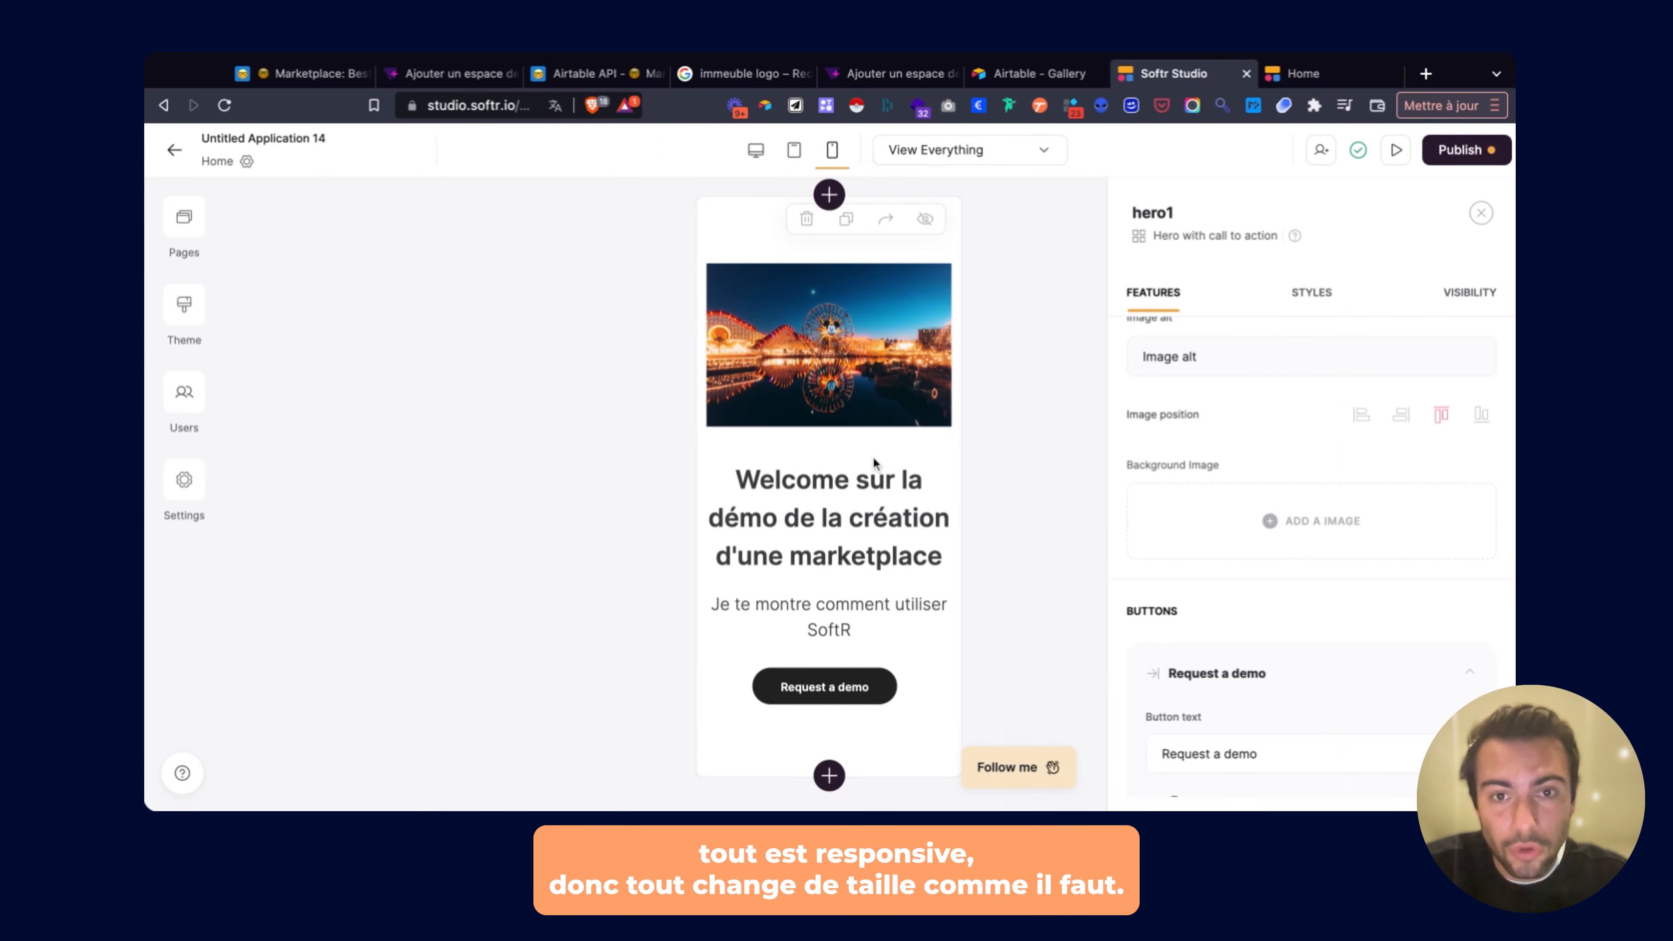
click(756, 150)
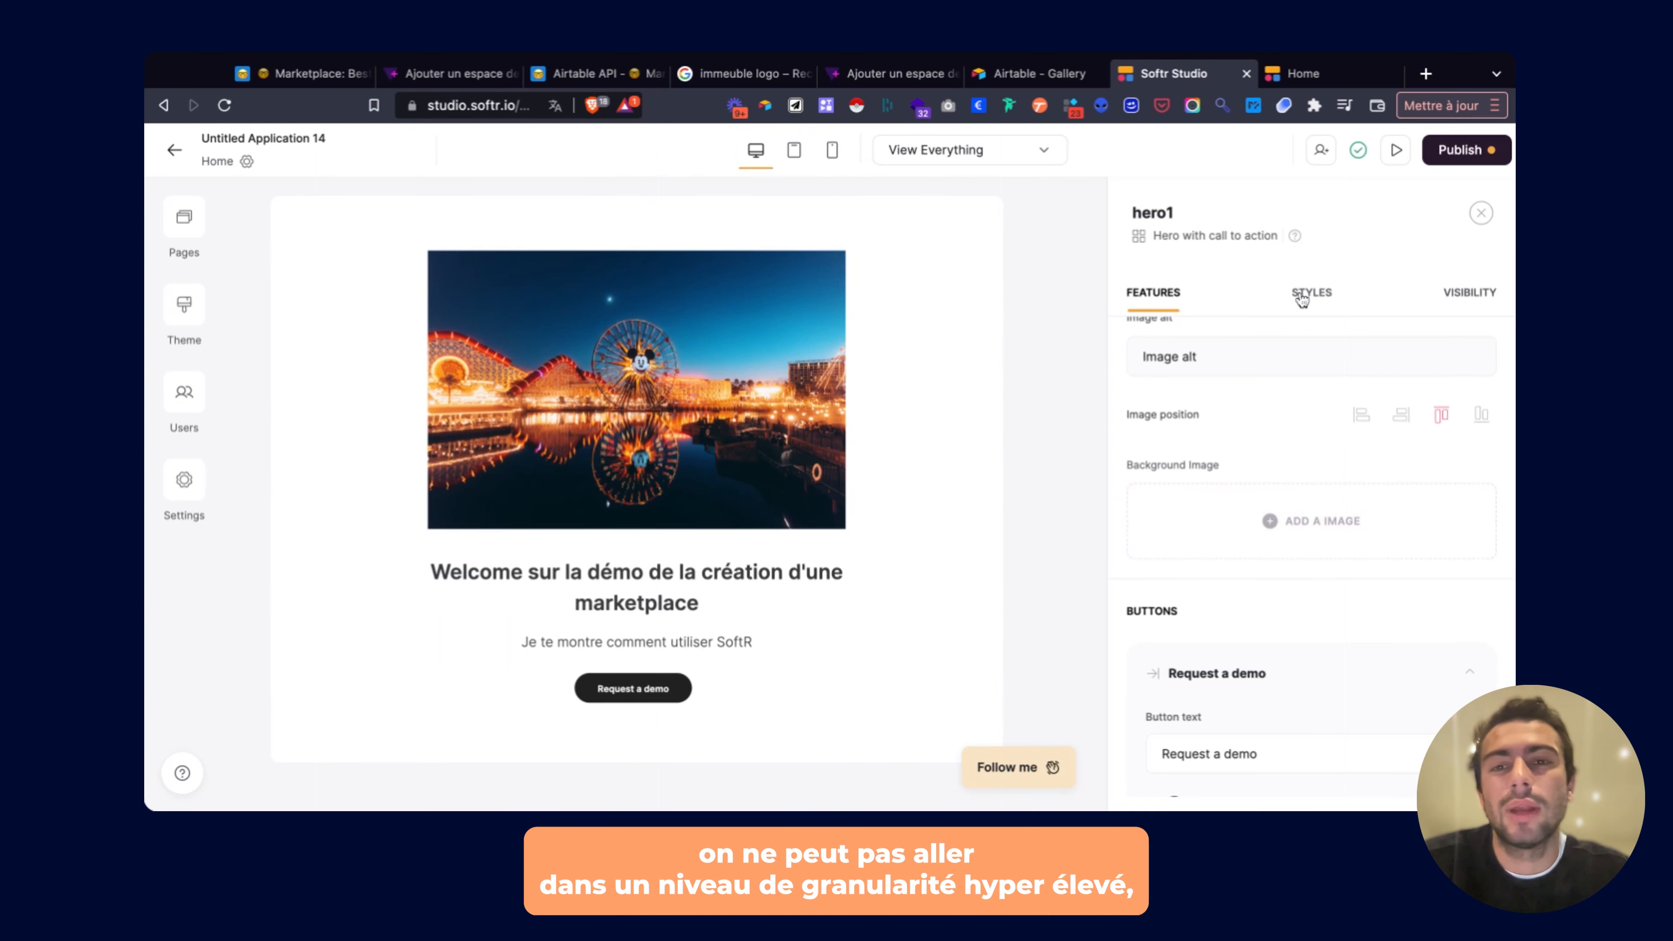
scroll(1217, 403, up, 5)
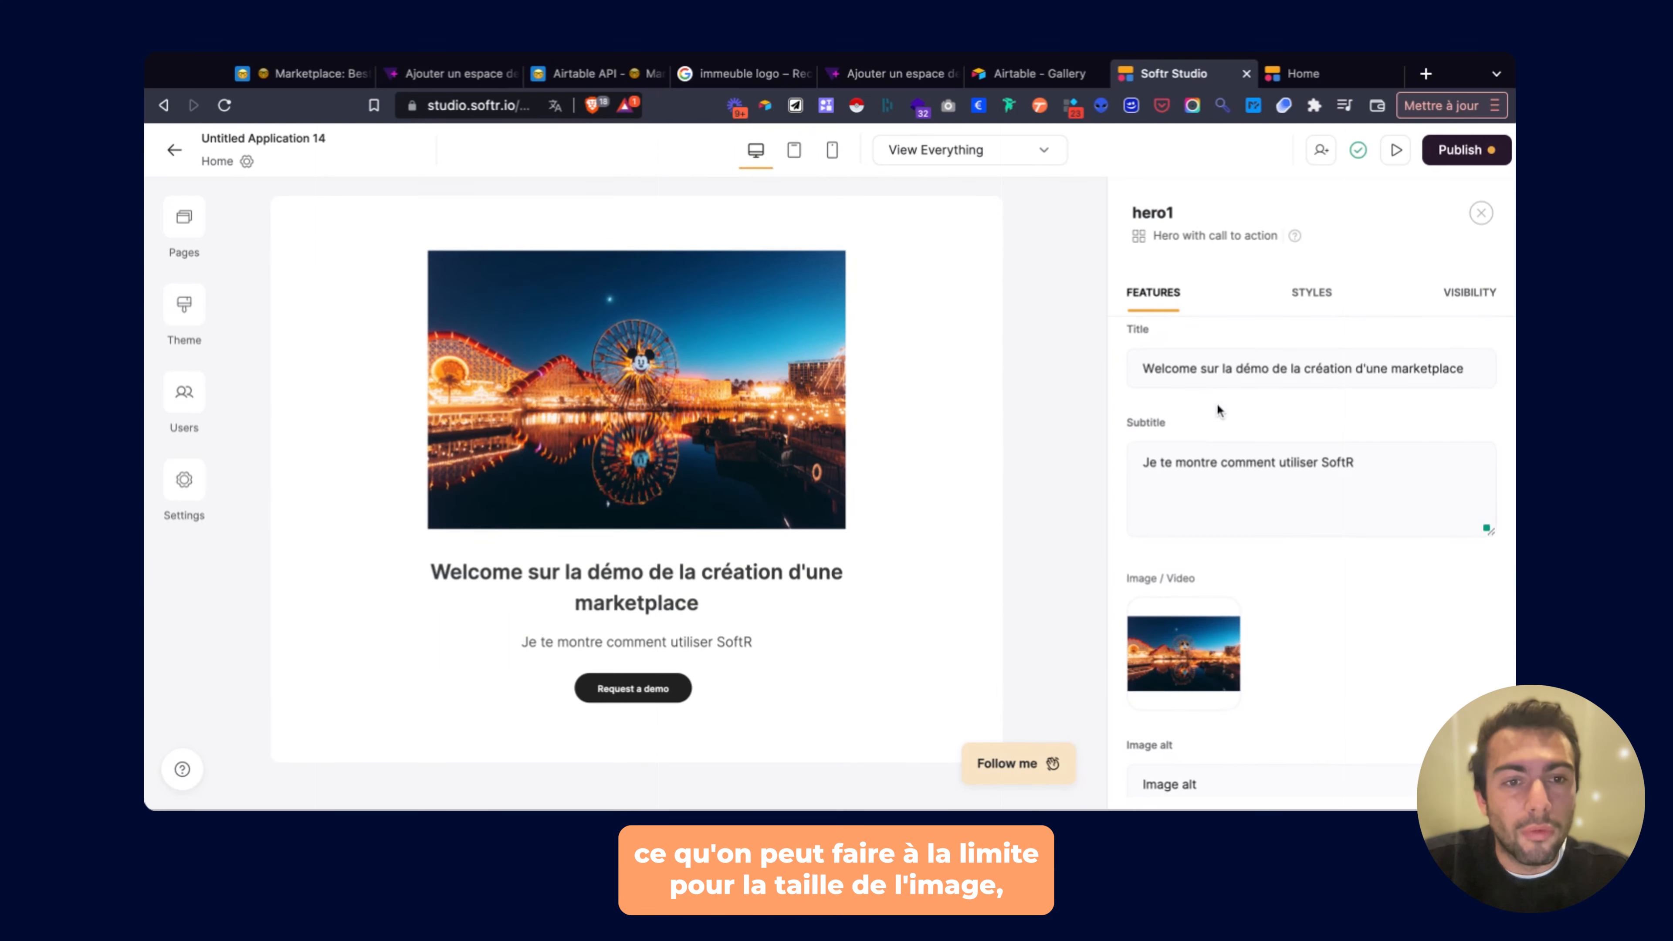
scroll(1222, 526, down, 2)
Make the hero image slightly smaller and give it more rounded corners.
click(1216, 518)
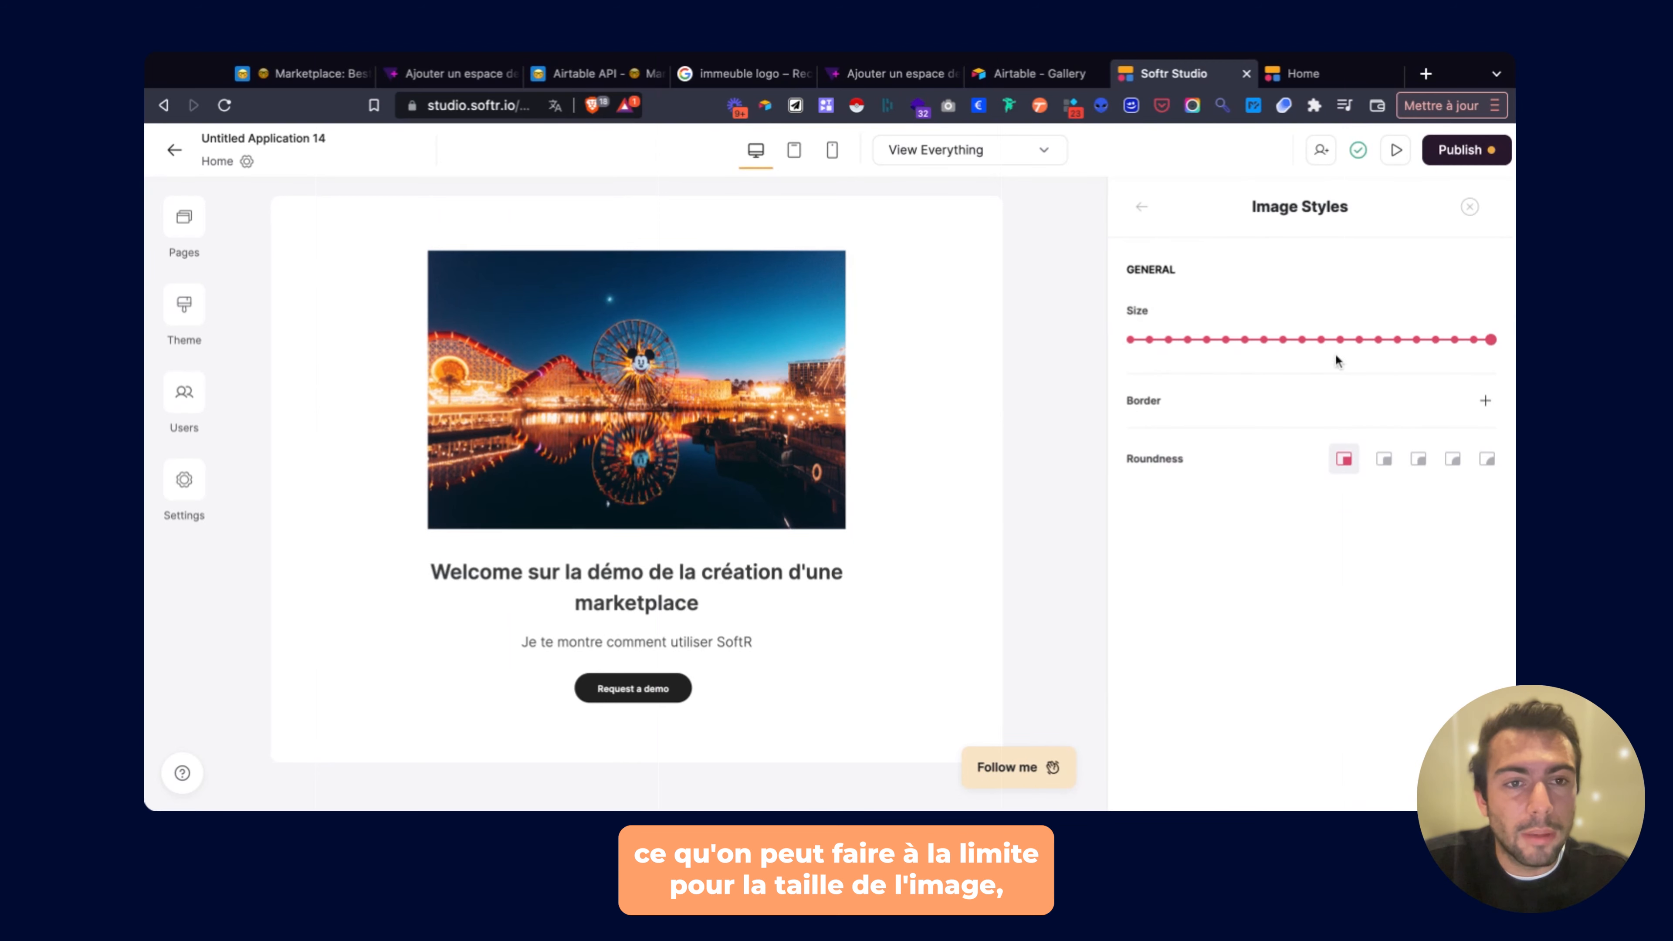
click(1415, 340)
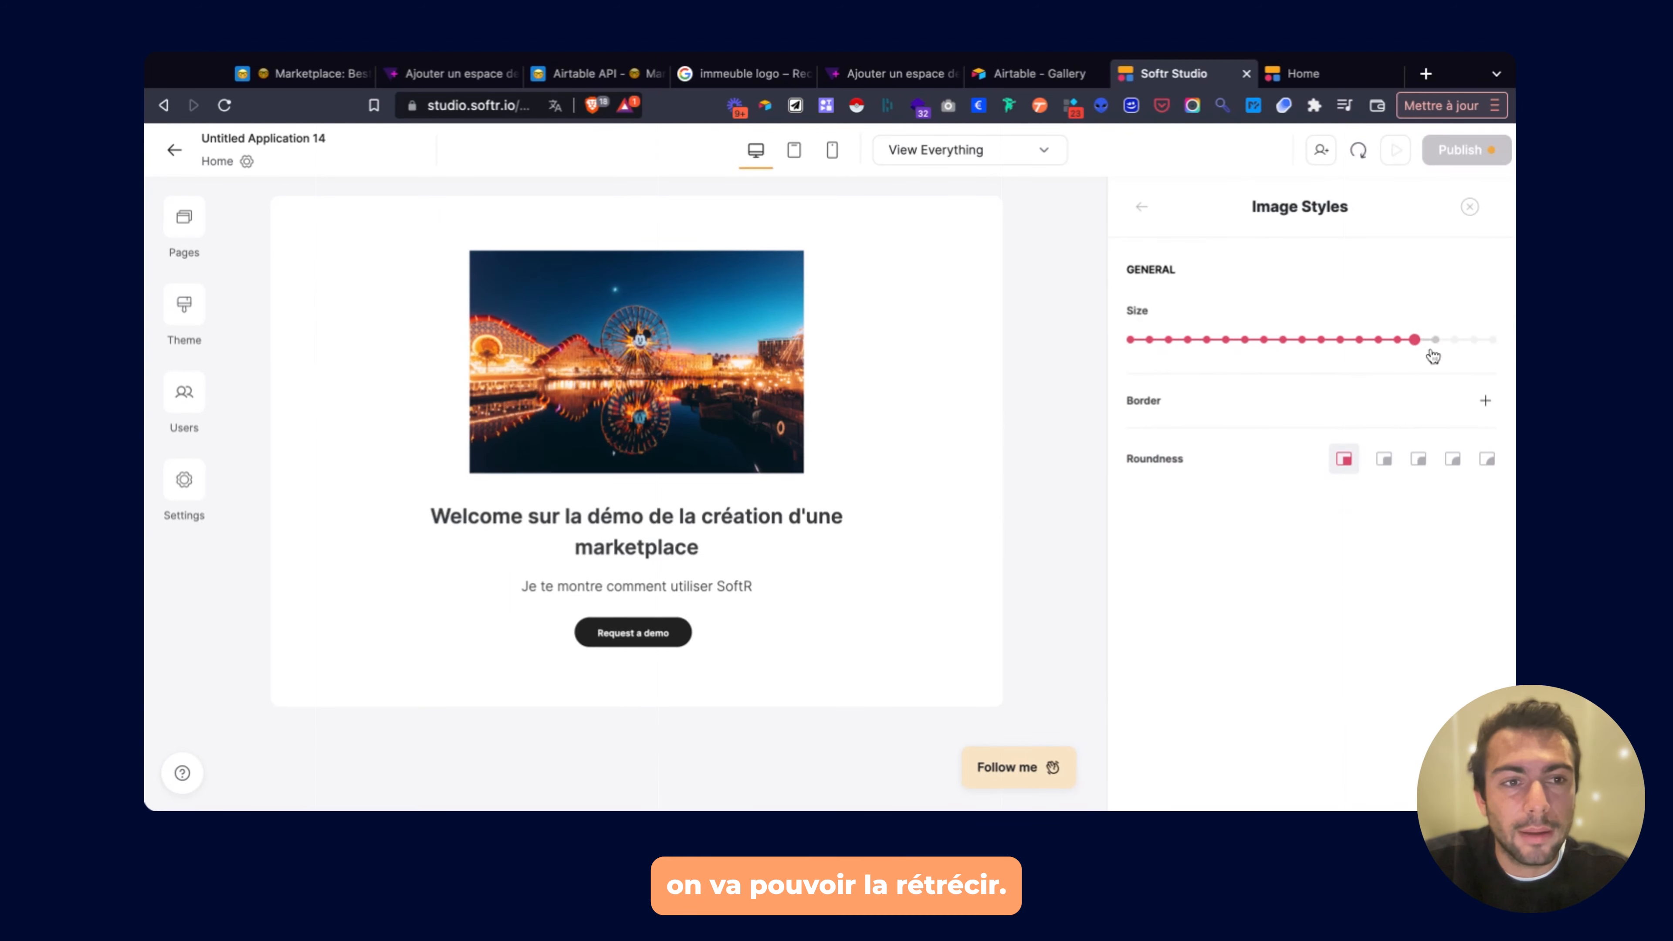
click(1453, 339)
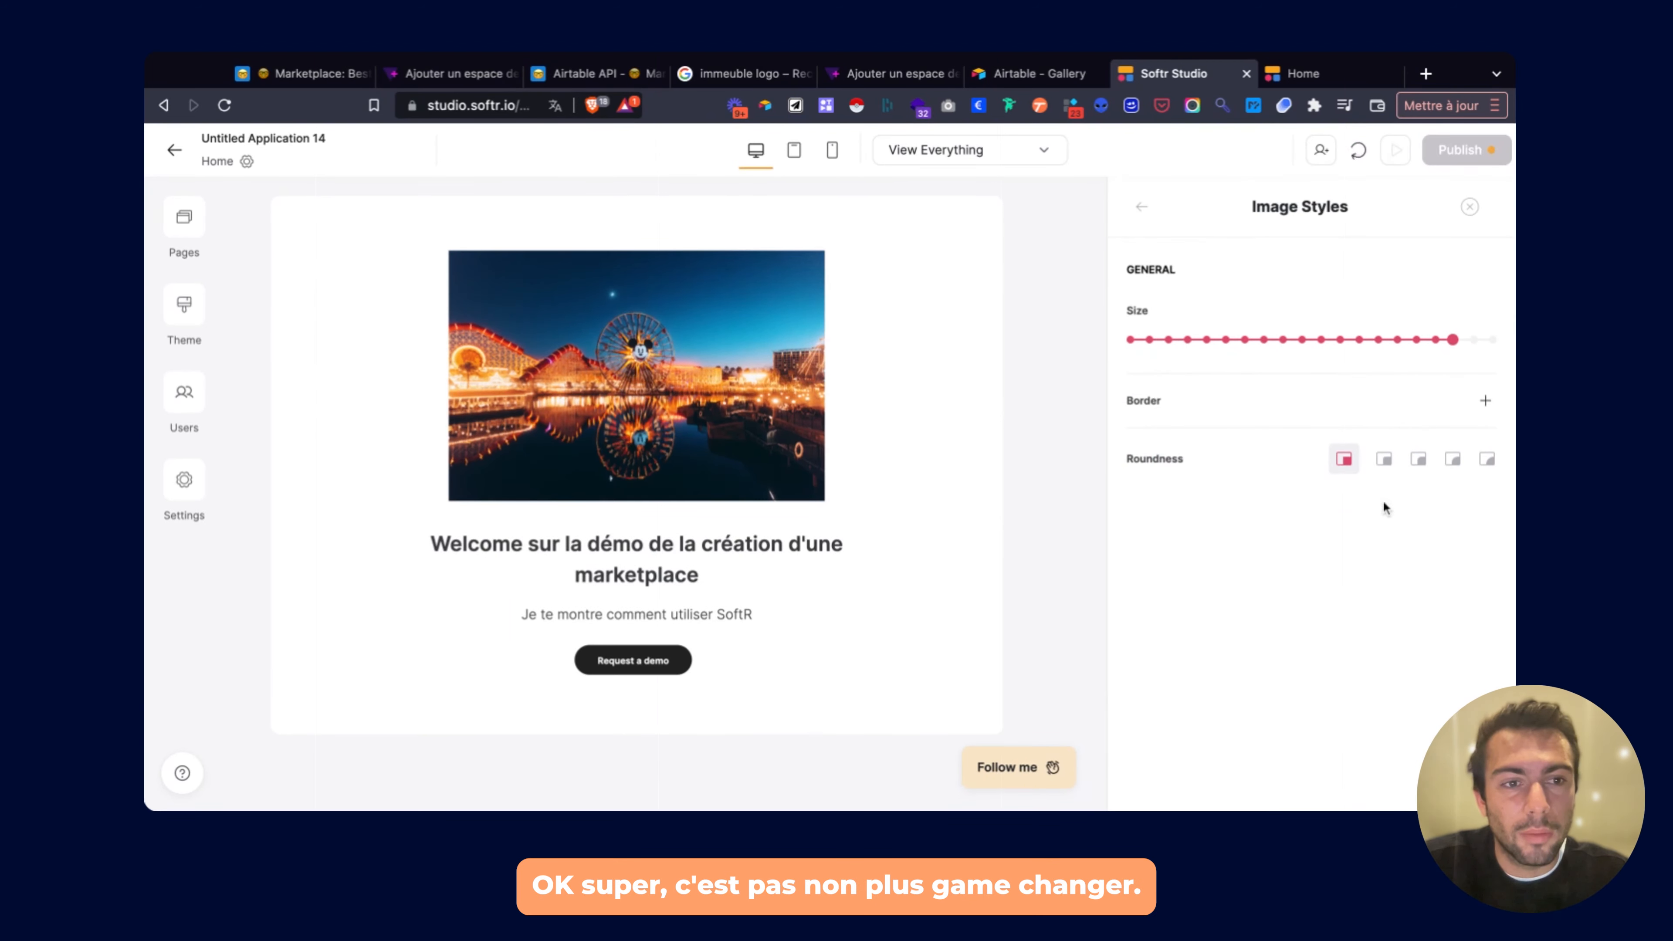
click(1417, 459)
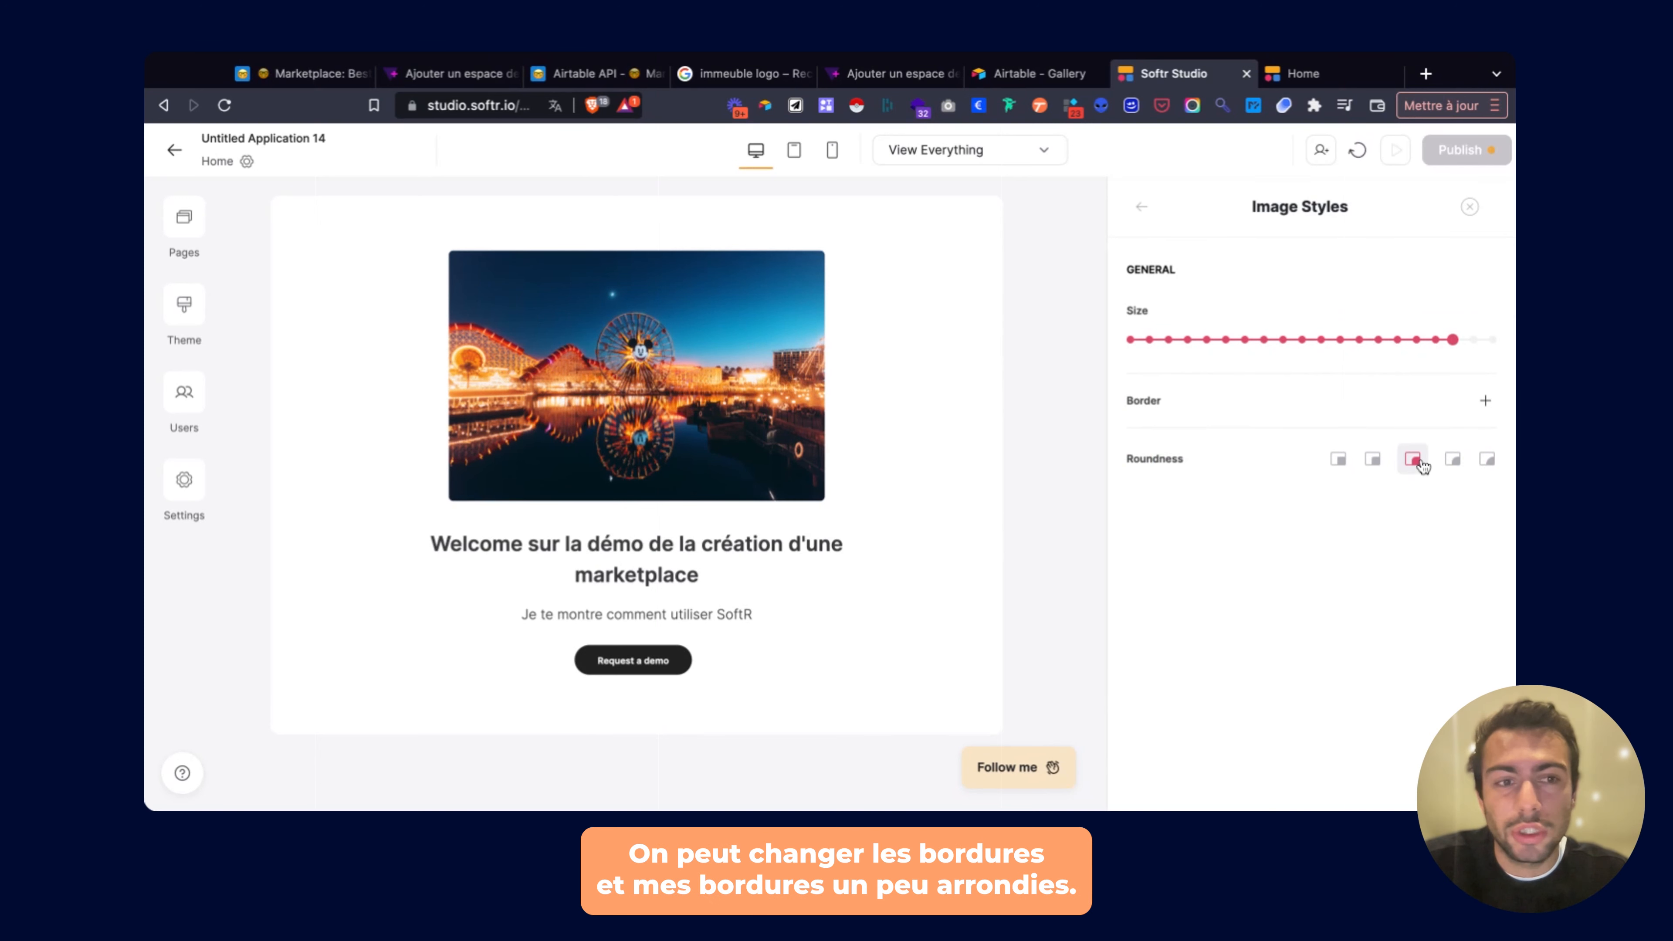
click(1453, 460)
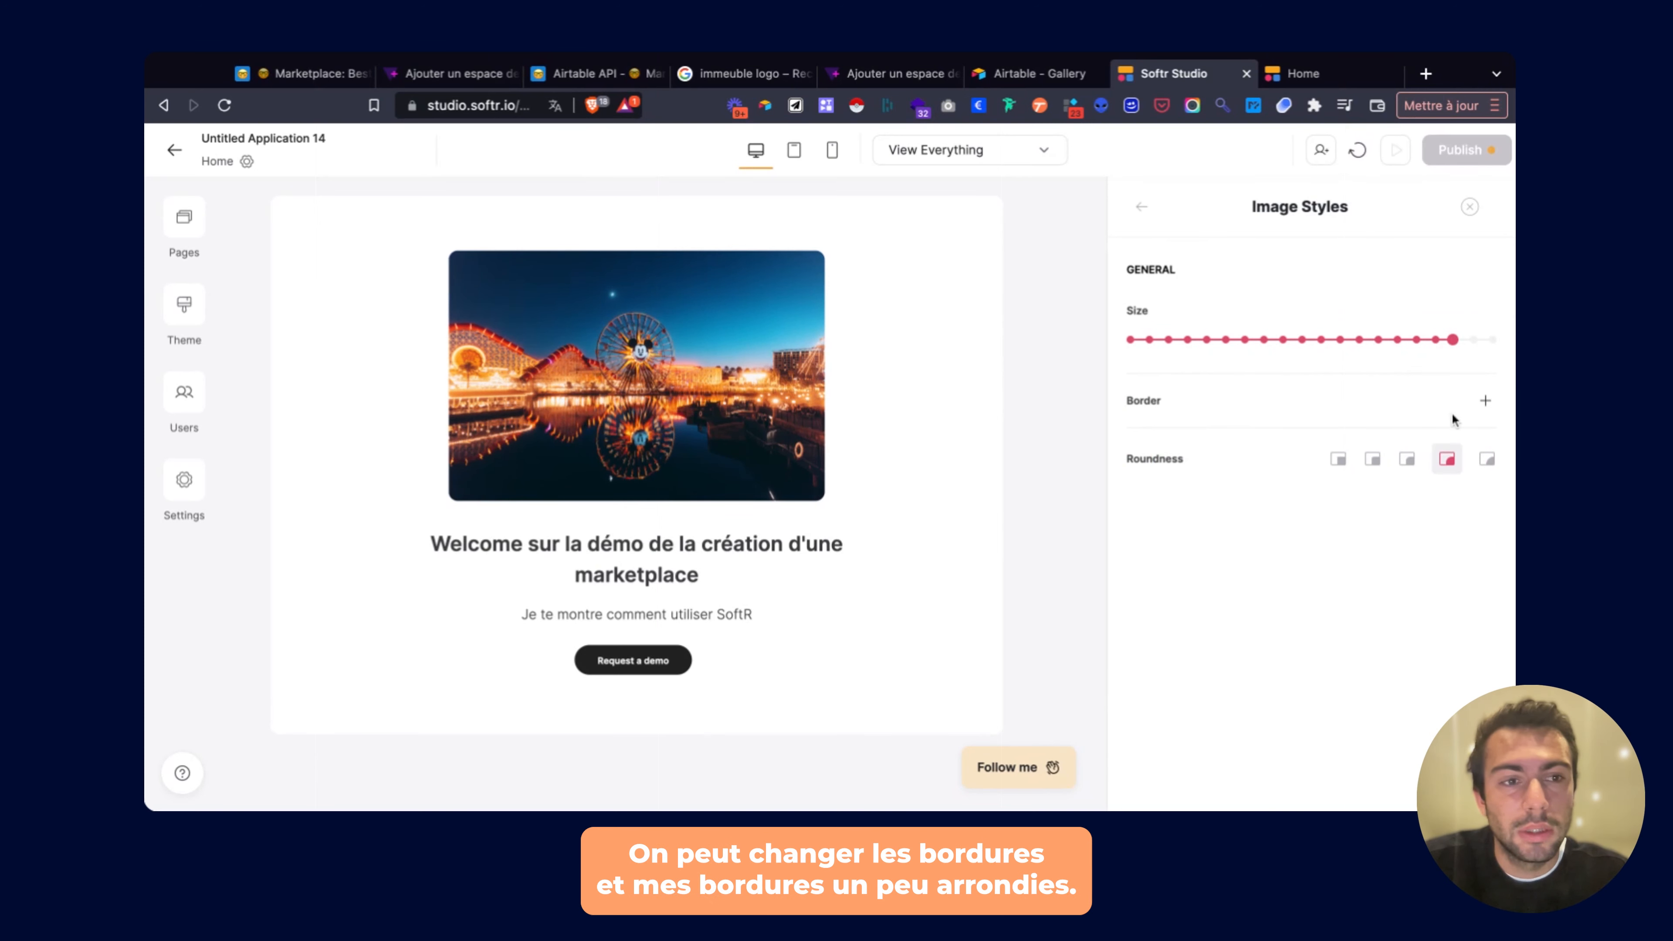
Add a solid pink #FF076F border of thickness 4 around the hero image.
click(1484, 400)
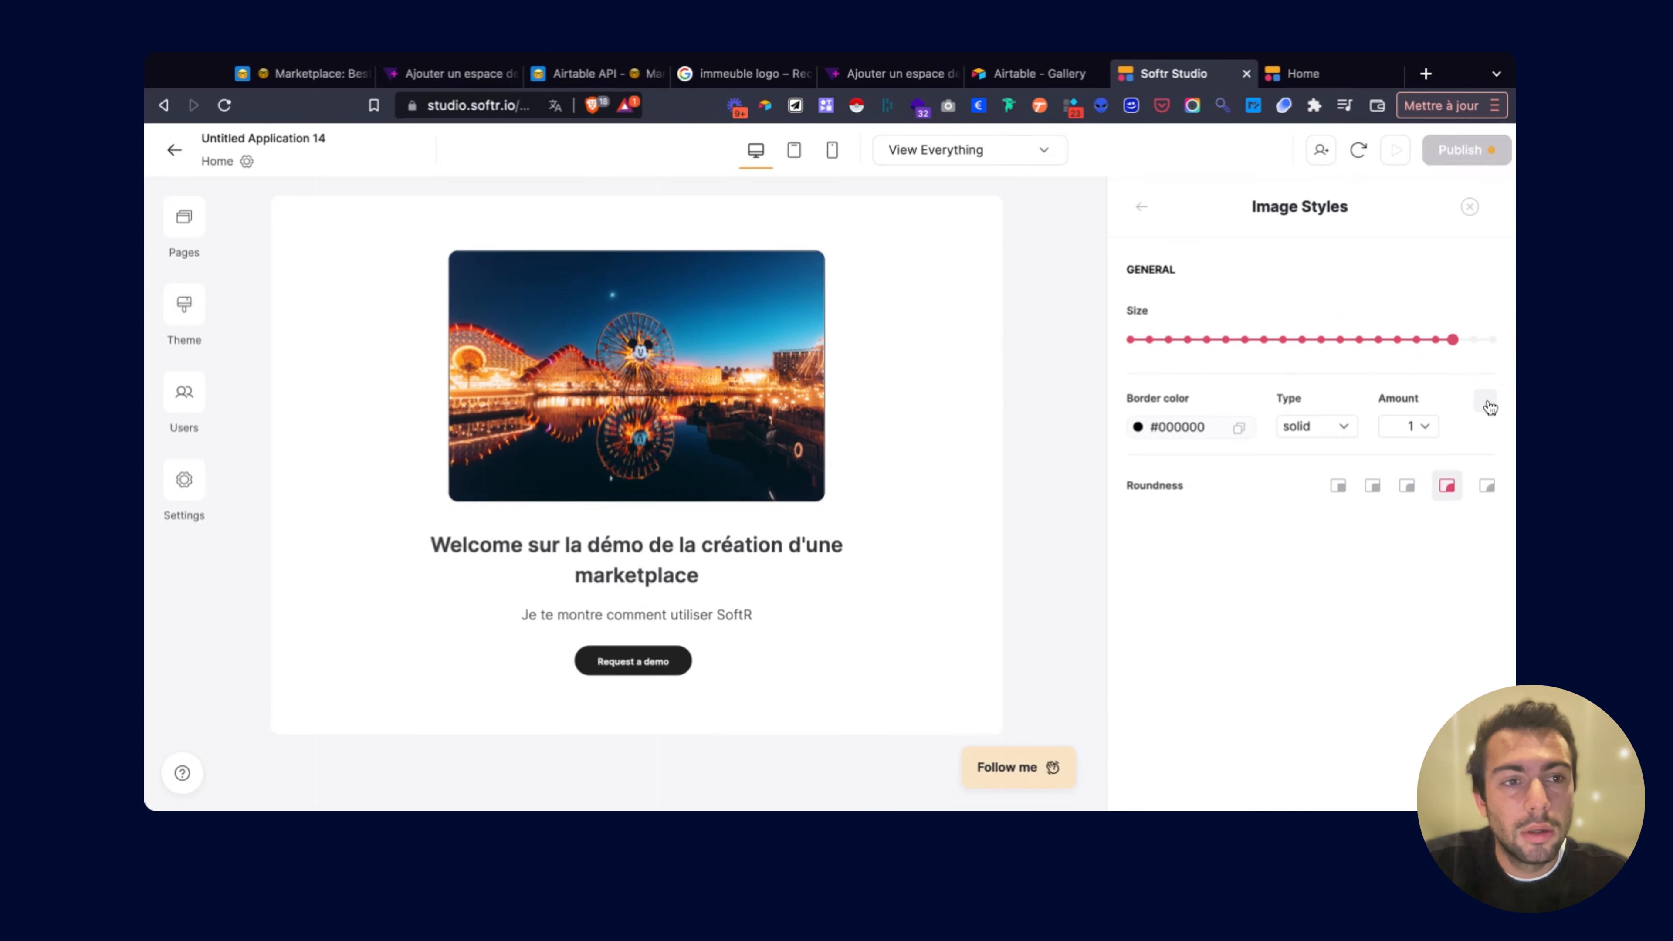
click(1410, 427)
click(1405, 529)
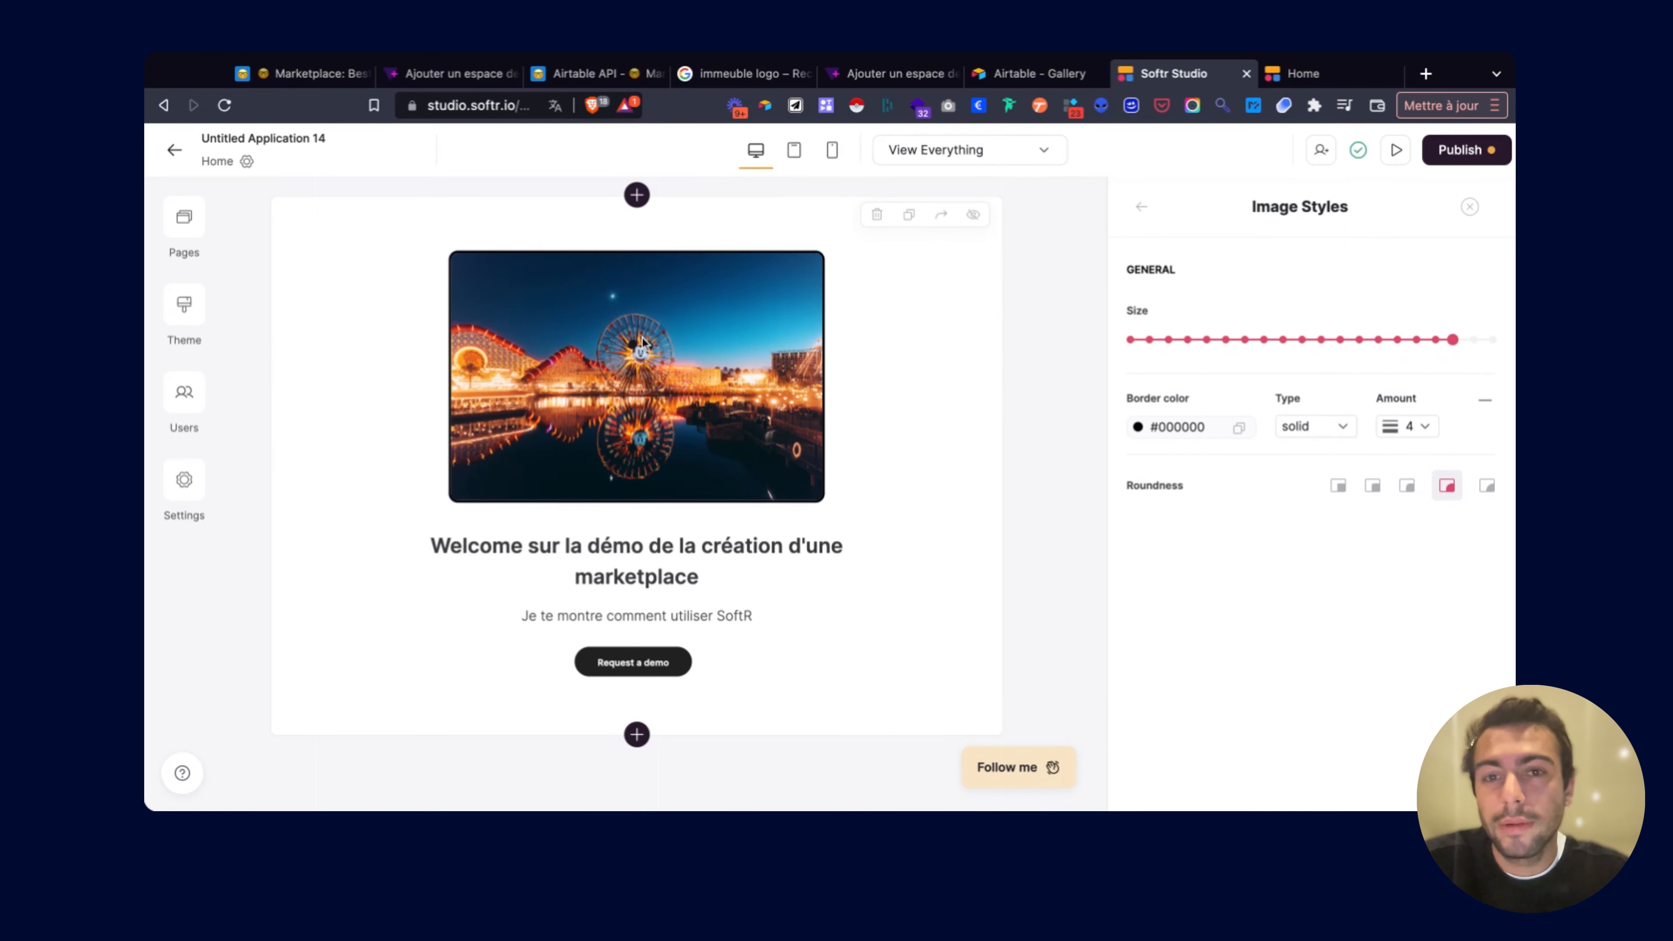
click(1137, 428)
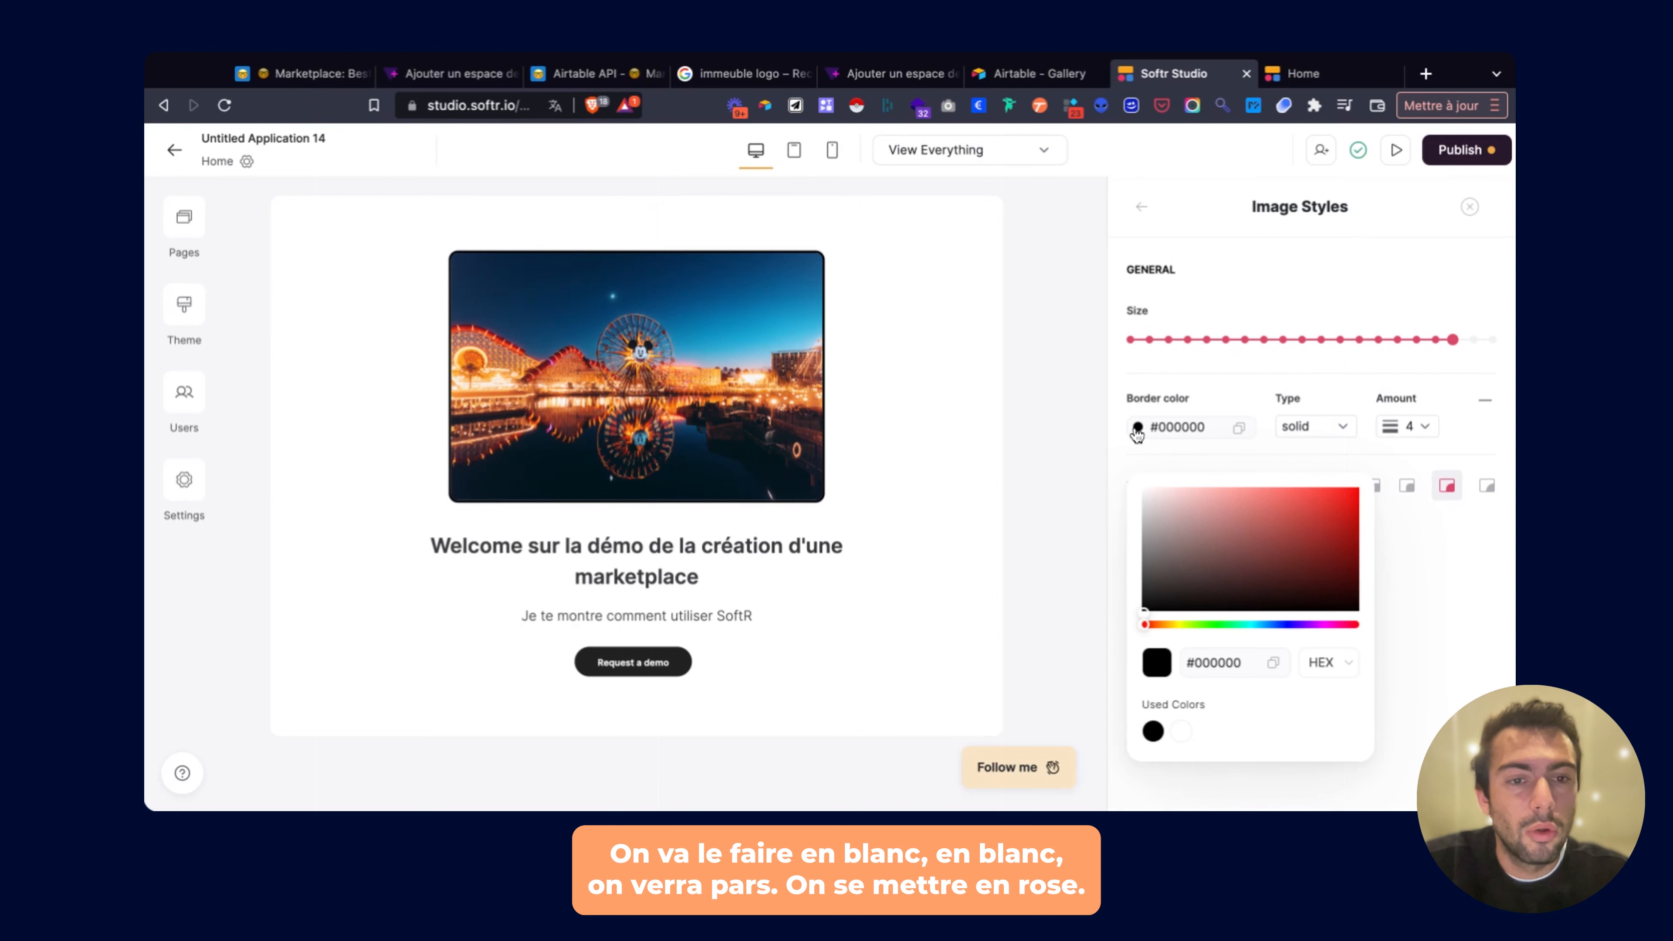
drag(1341, 581, 1355, 465)
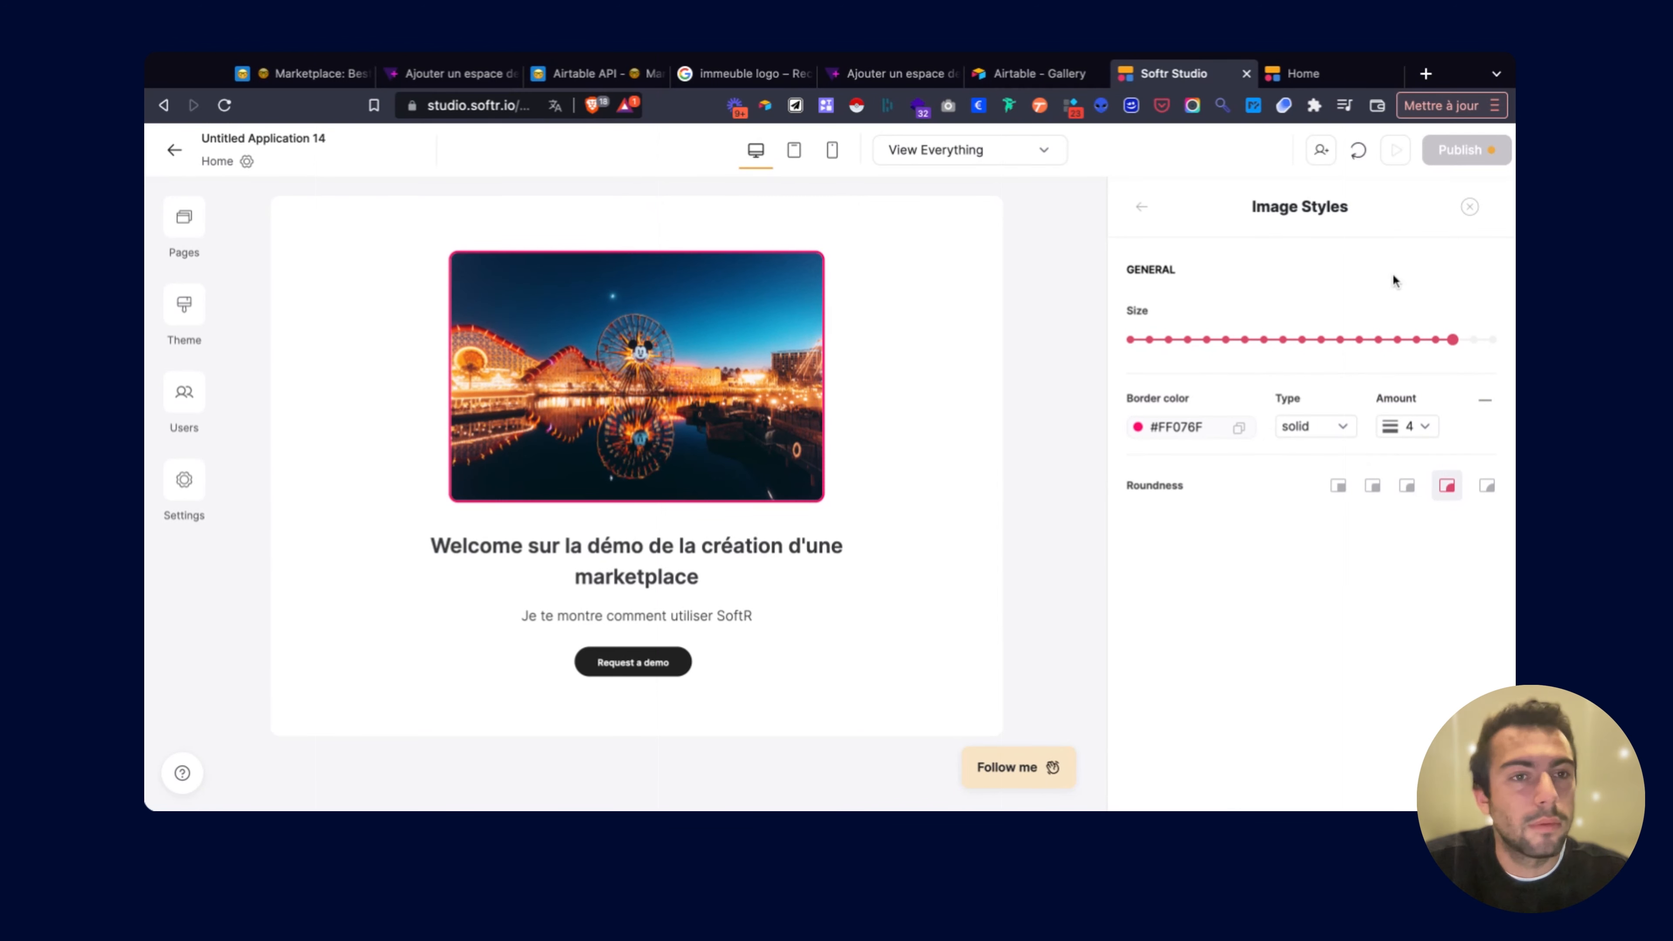
click(1141, 206)
click(1443, 150)
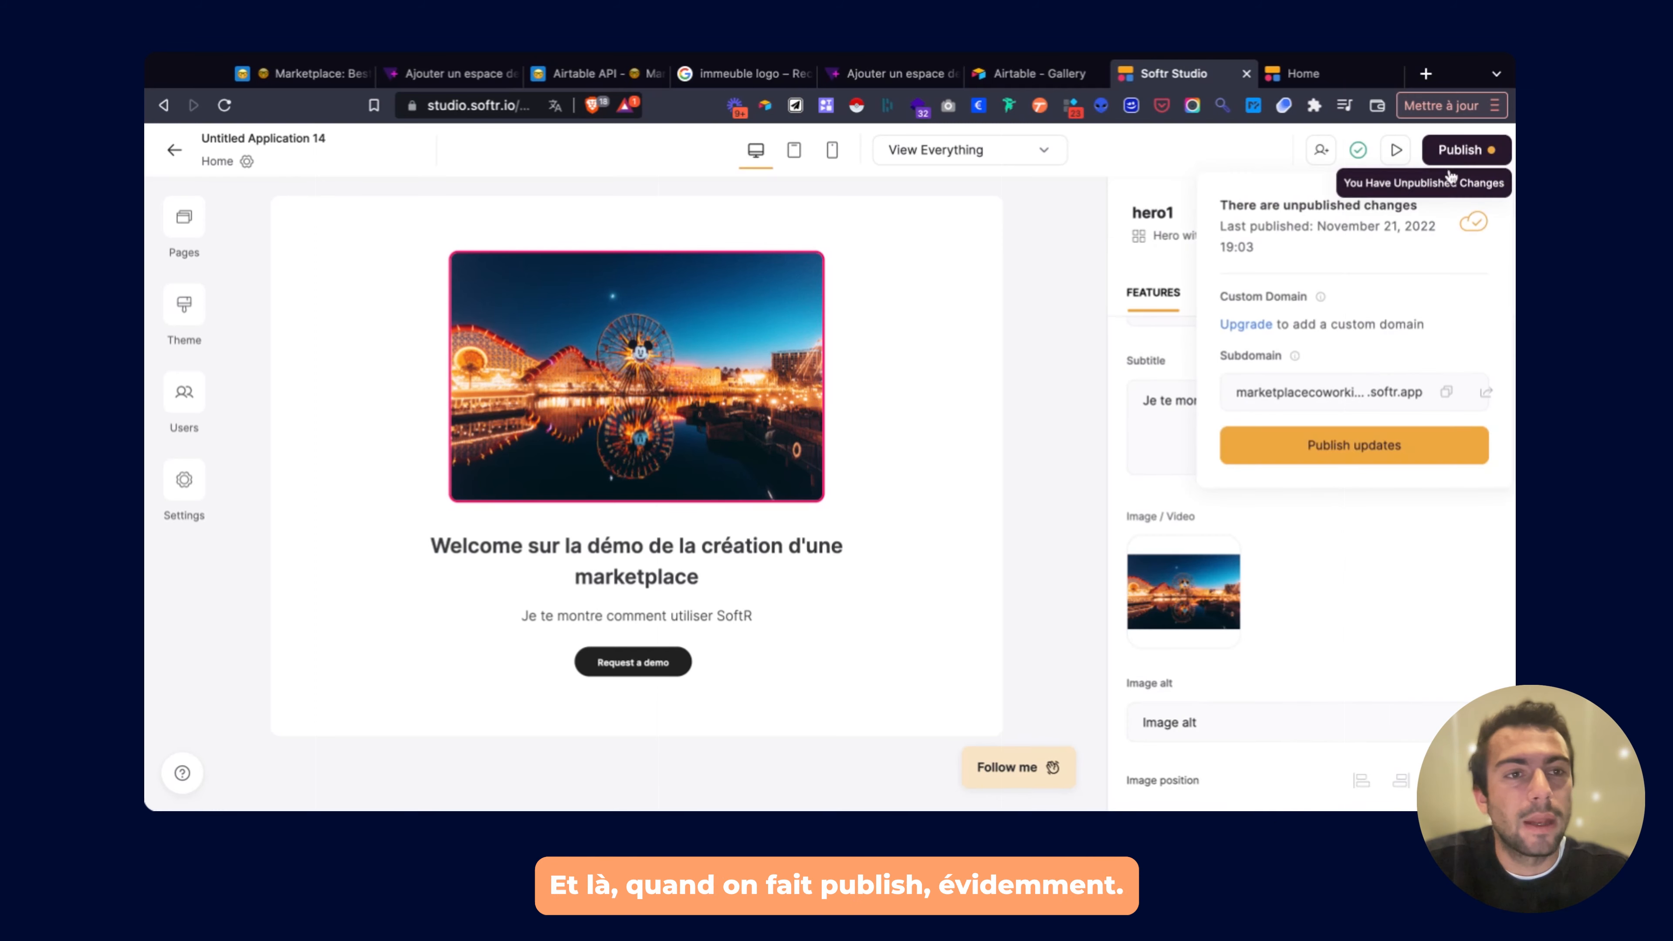
Publish the updates and check the pink-bordered hero on the live site.
click(1352, 467)
click(1483, 390)
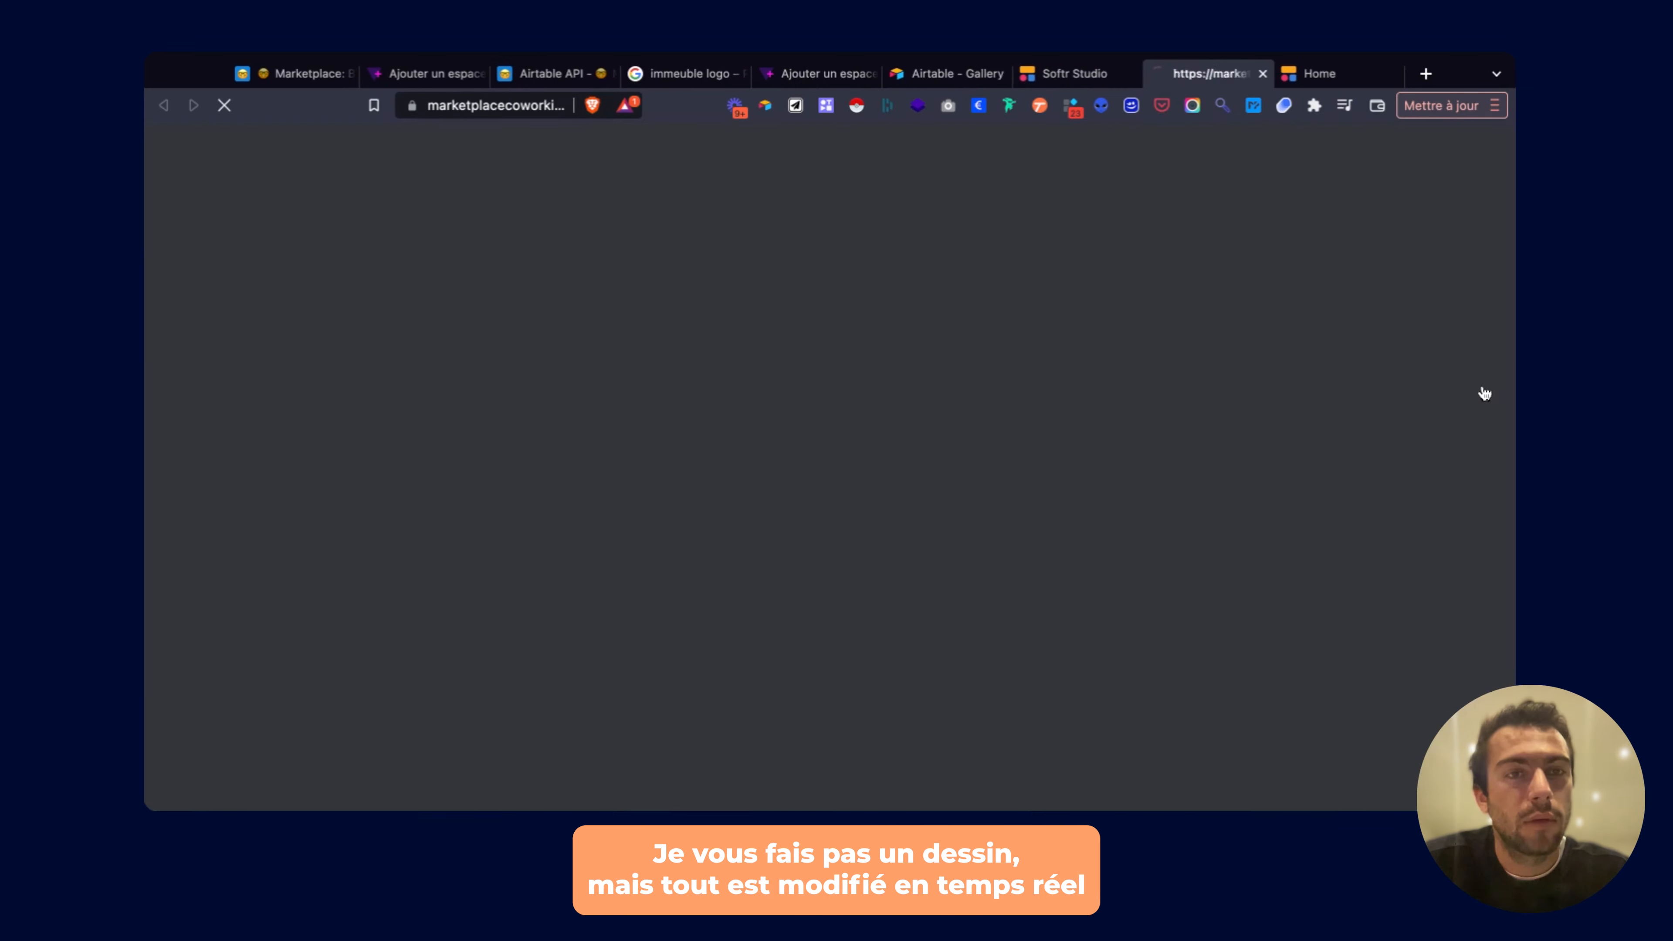
scroll(1137, 275, down, 4)
scroll(1137, 275, up, 3)
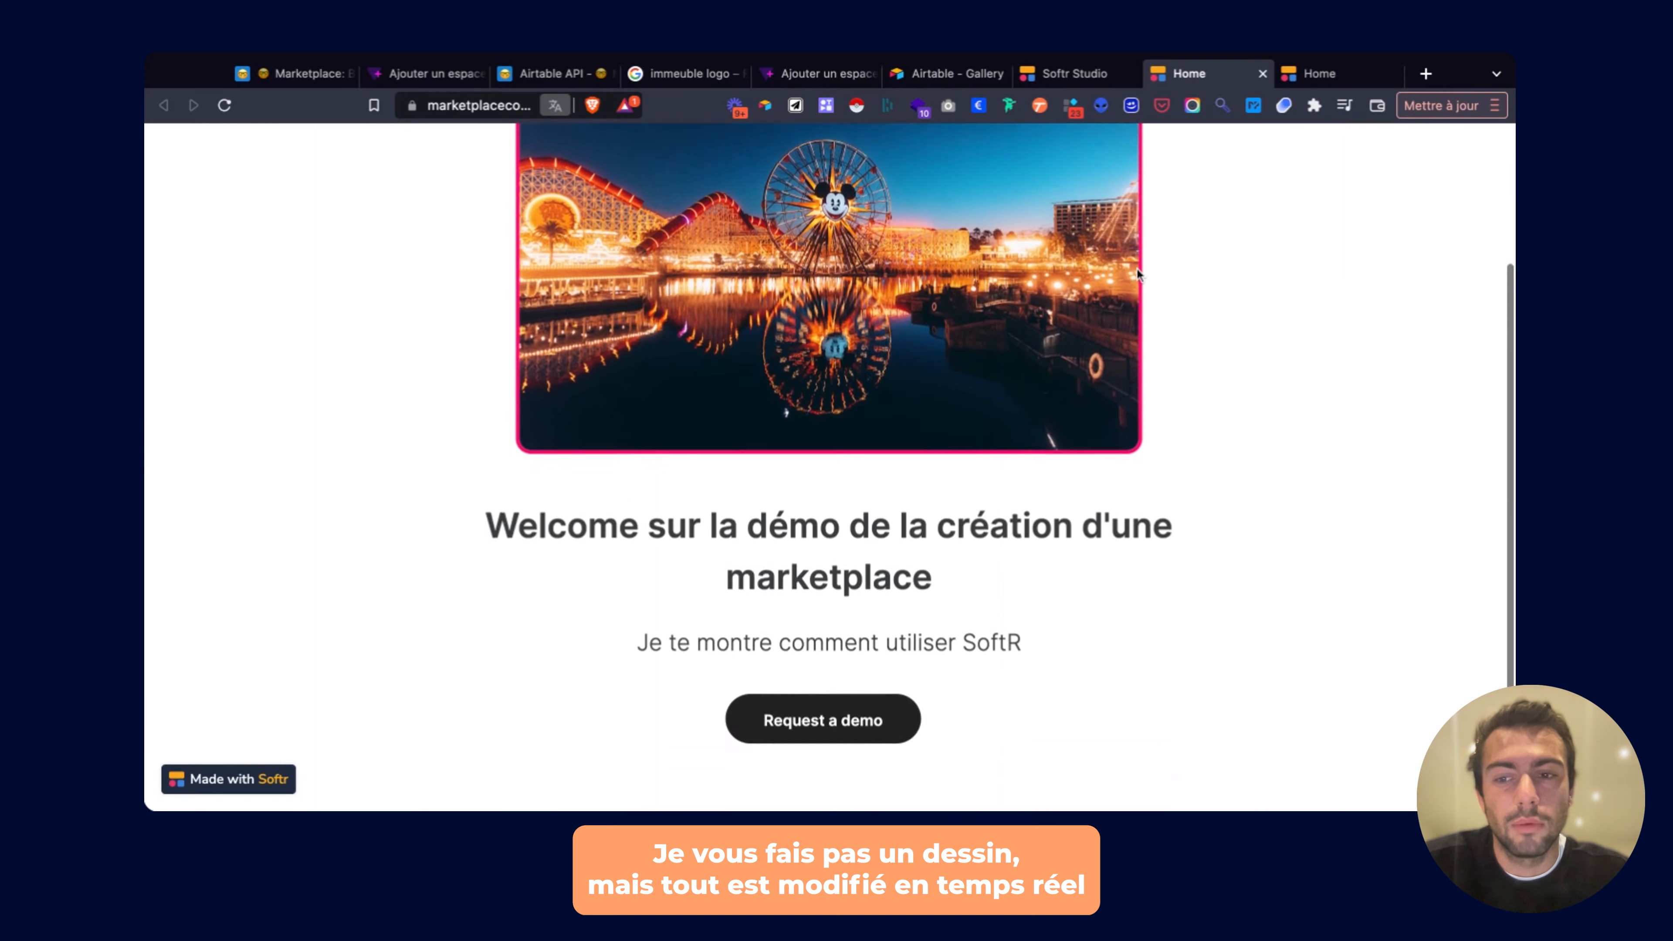
click(1075, 74)
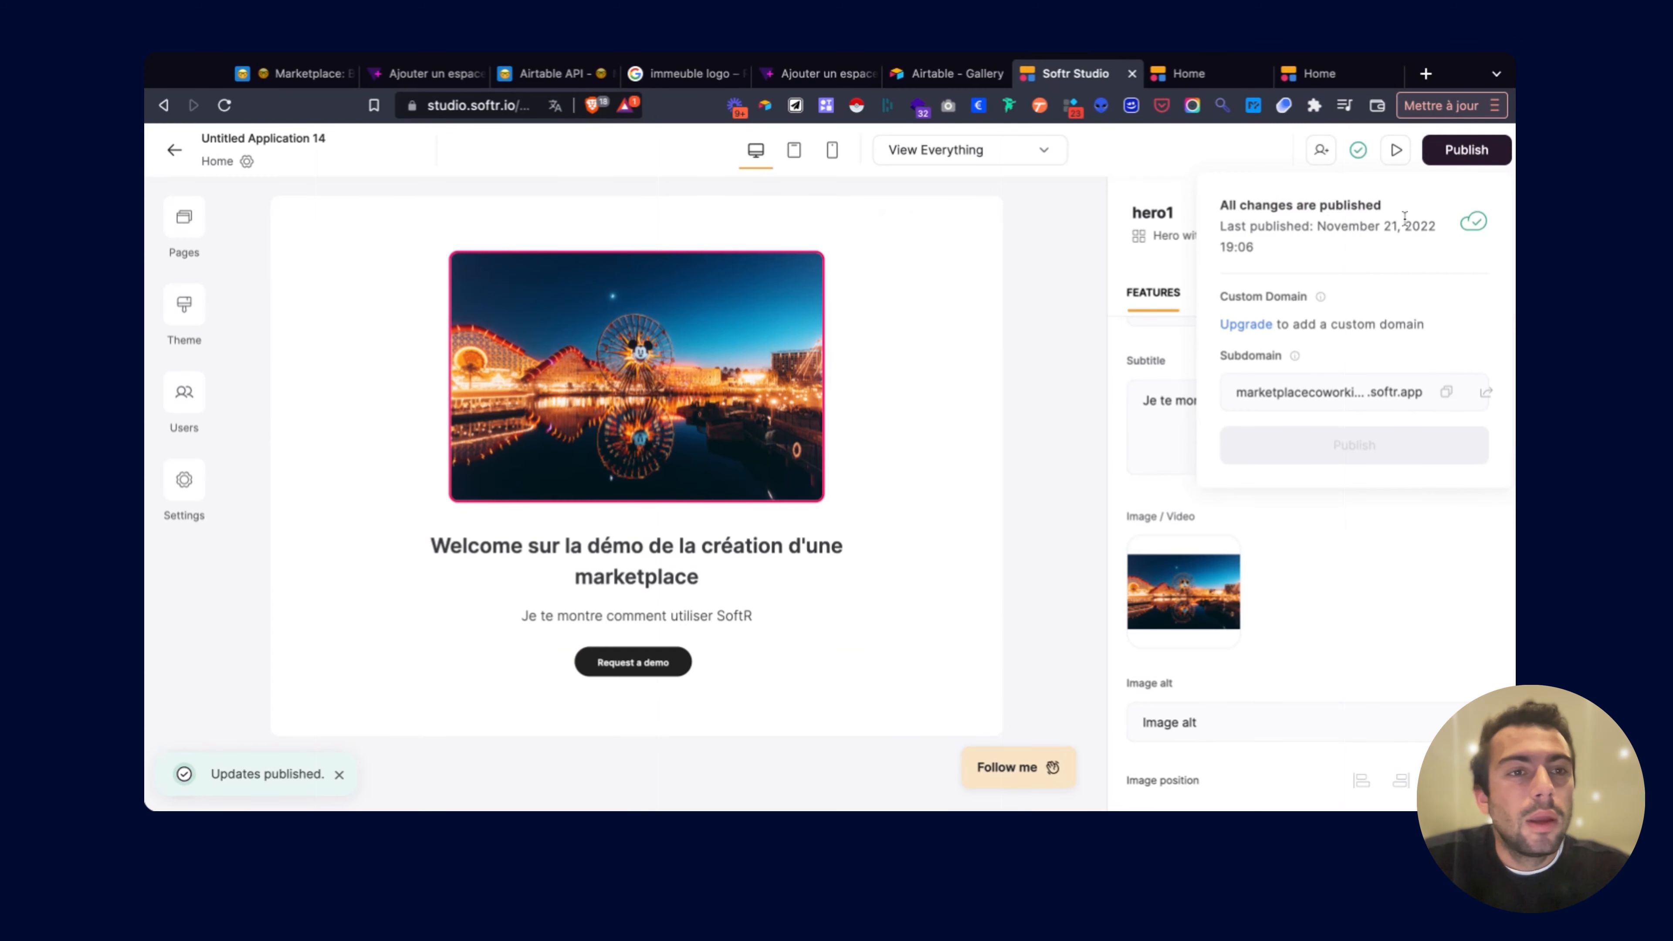
click(1189, 73)
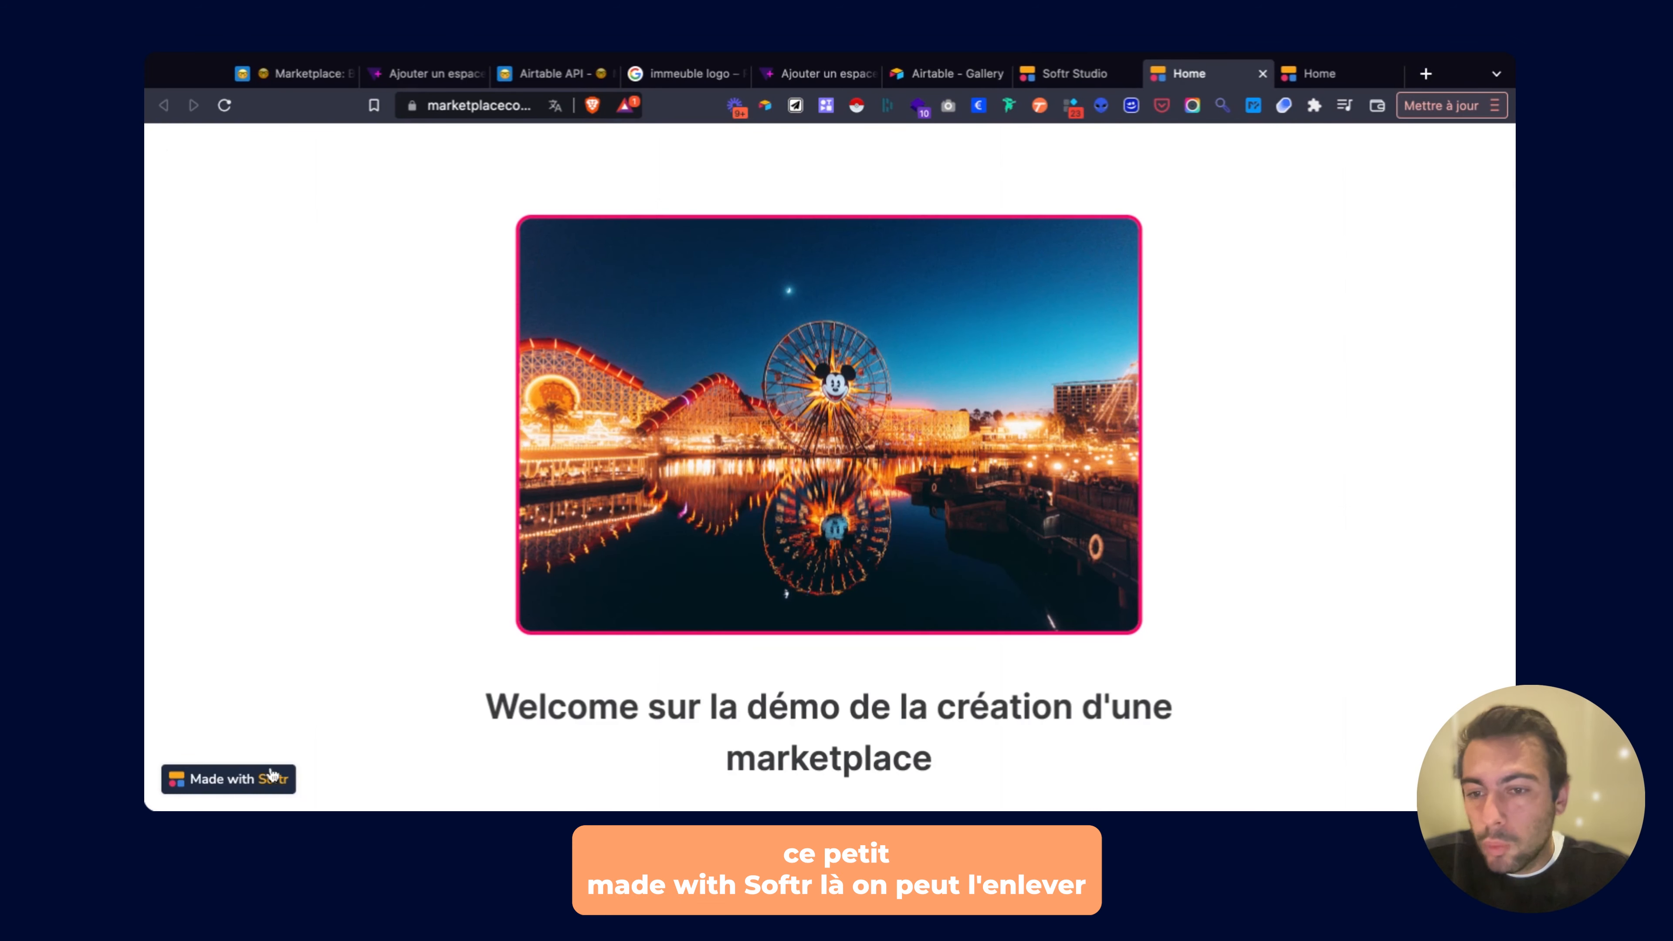
click(1058, 76)
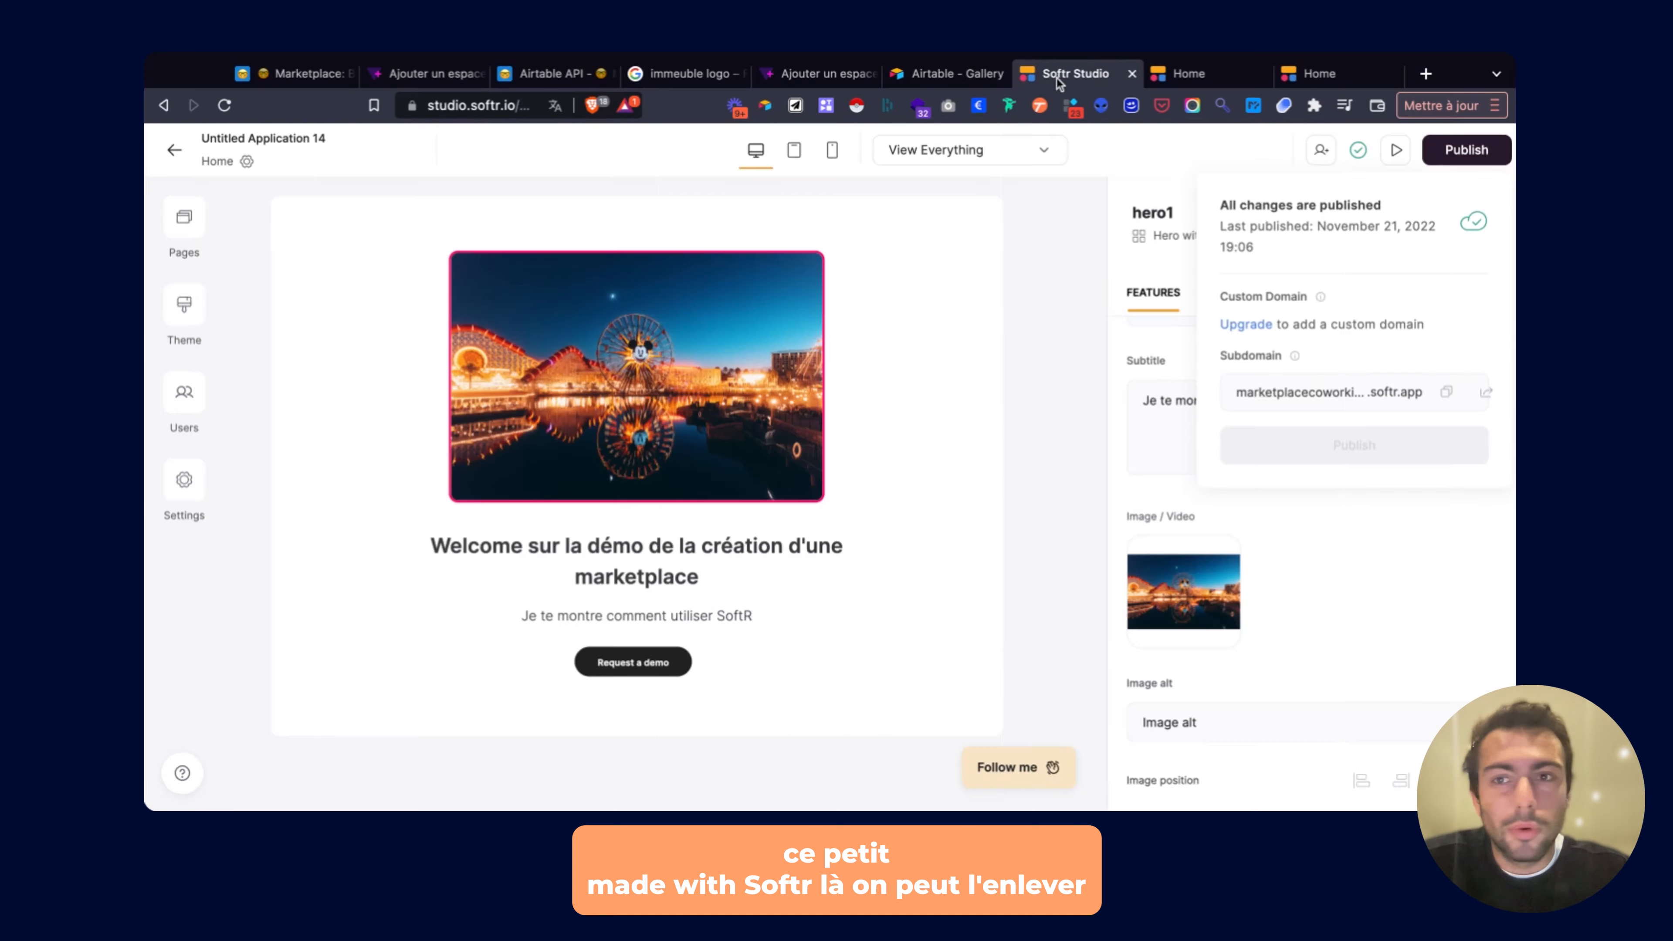
Turn off the Made with Softr badge in the general app settings and save.
click(185, 217)
click(247, 162)
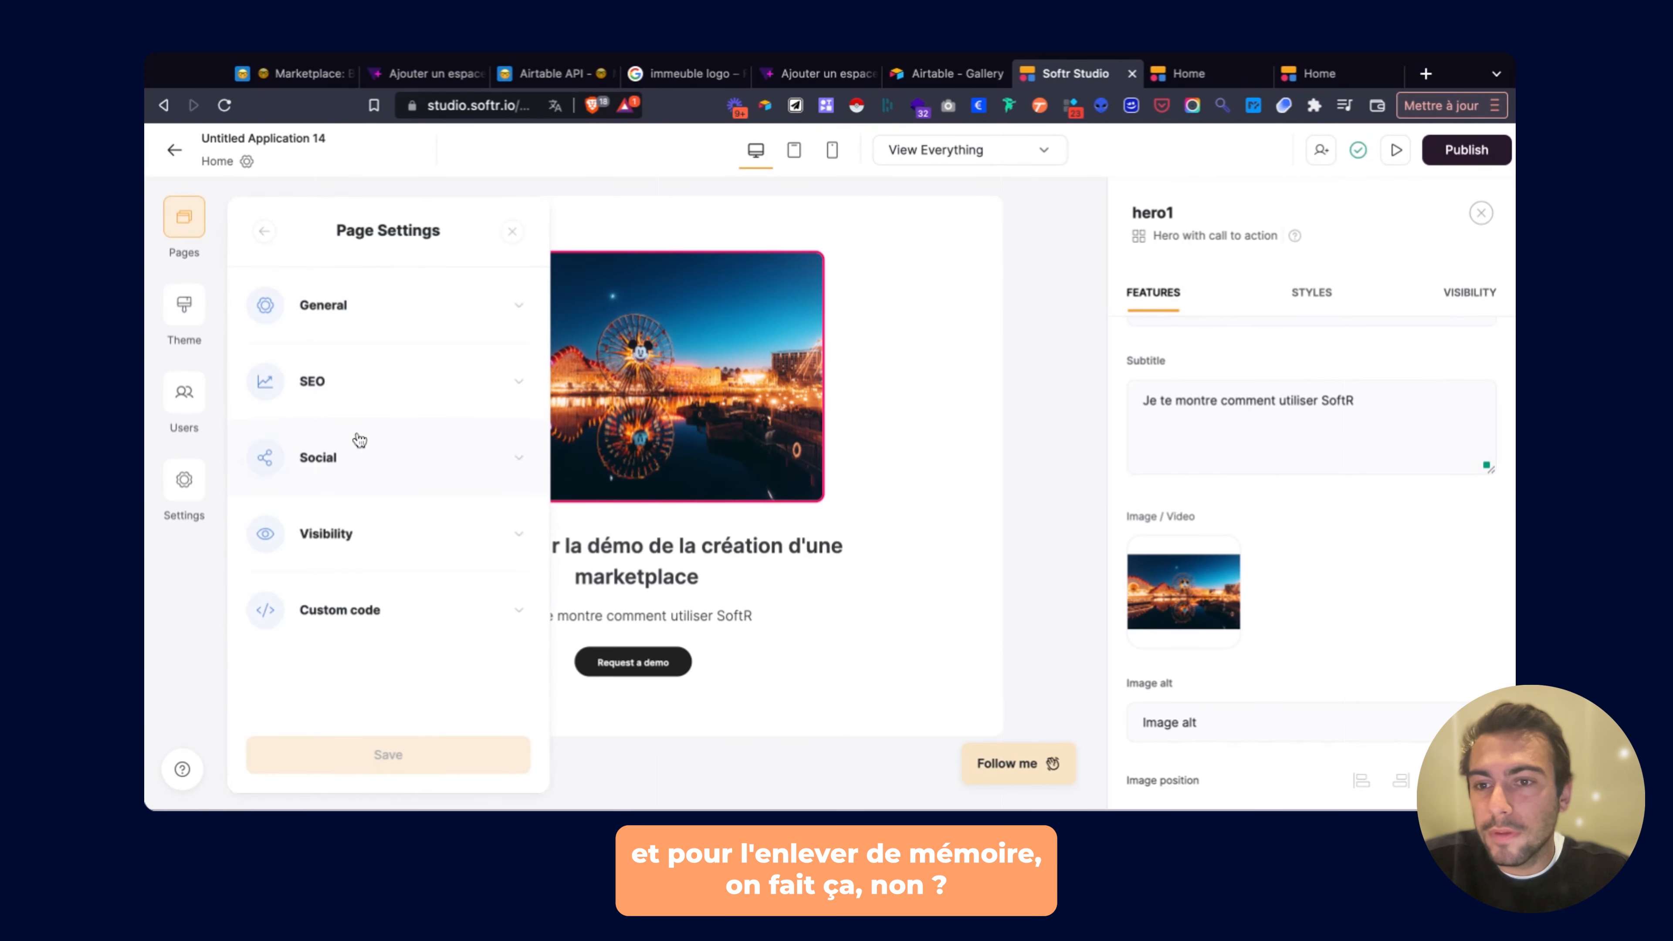
click(185, 479)
scroll(336, 527, down, 5)
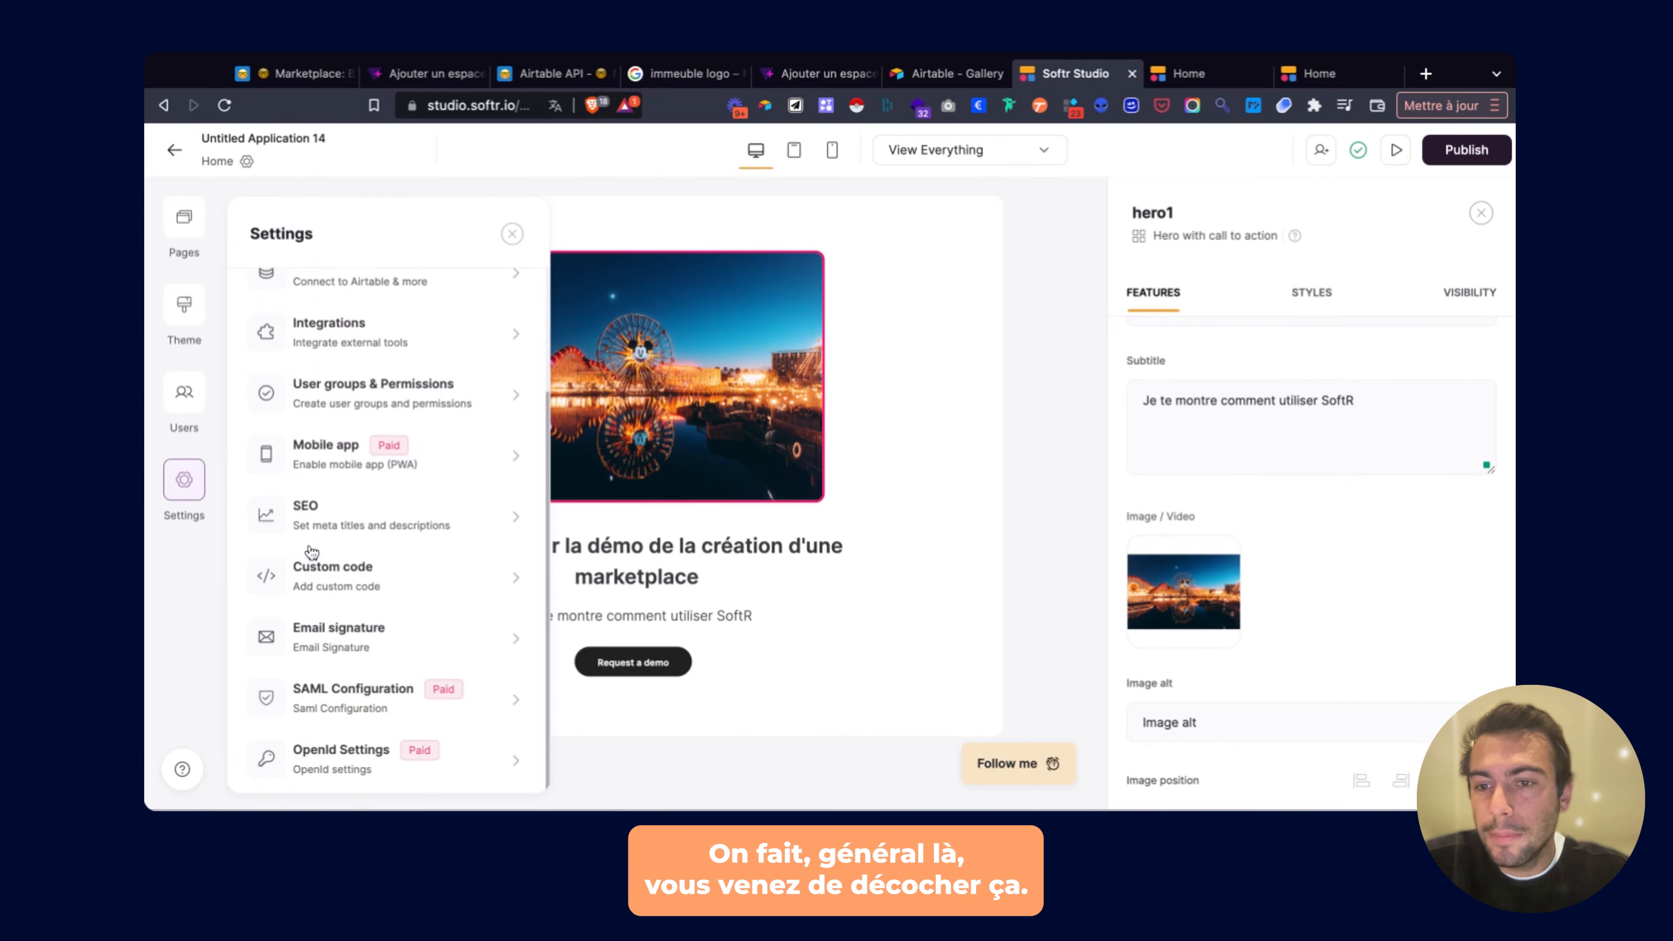
scroll(349, 428, up, 5)
click(362, 310)
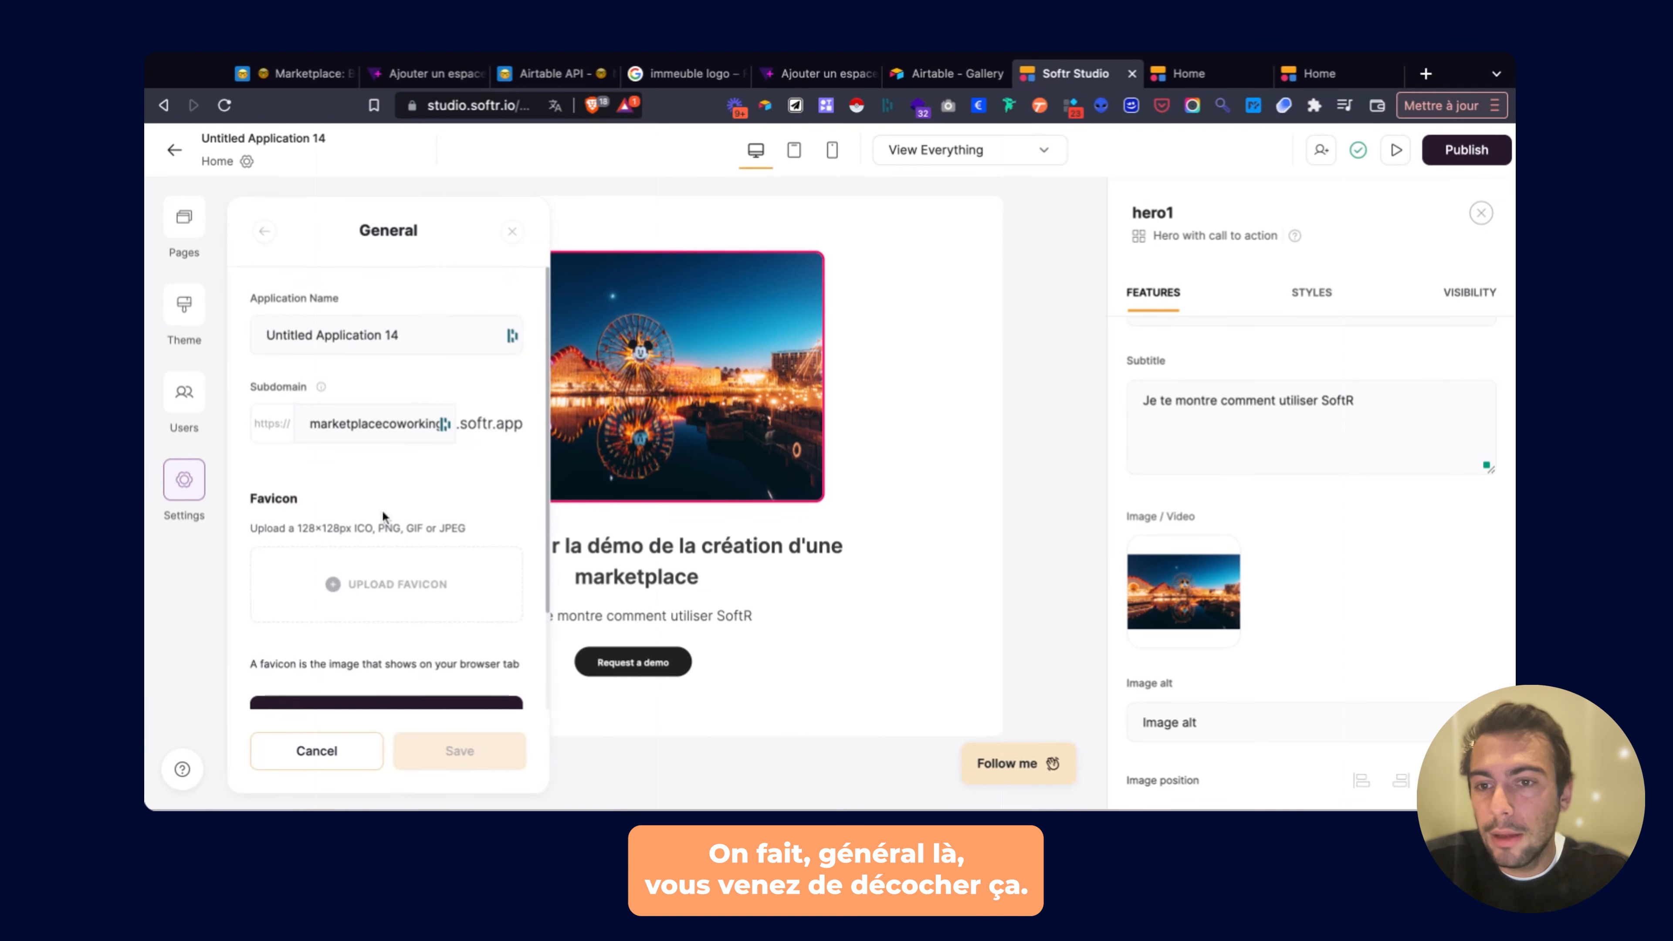
scroll(338, 605, down, 5)
click(507, 594)
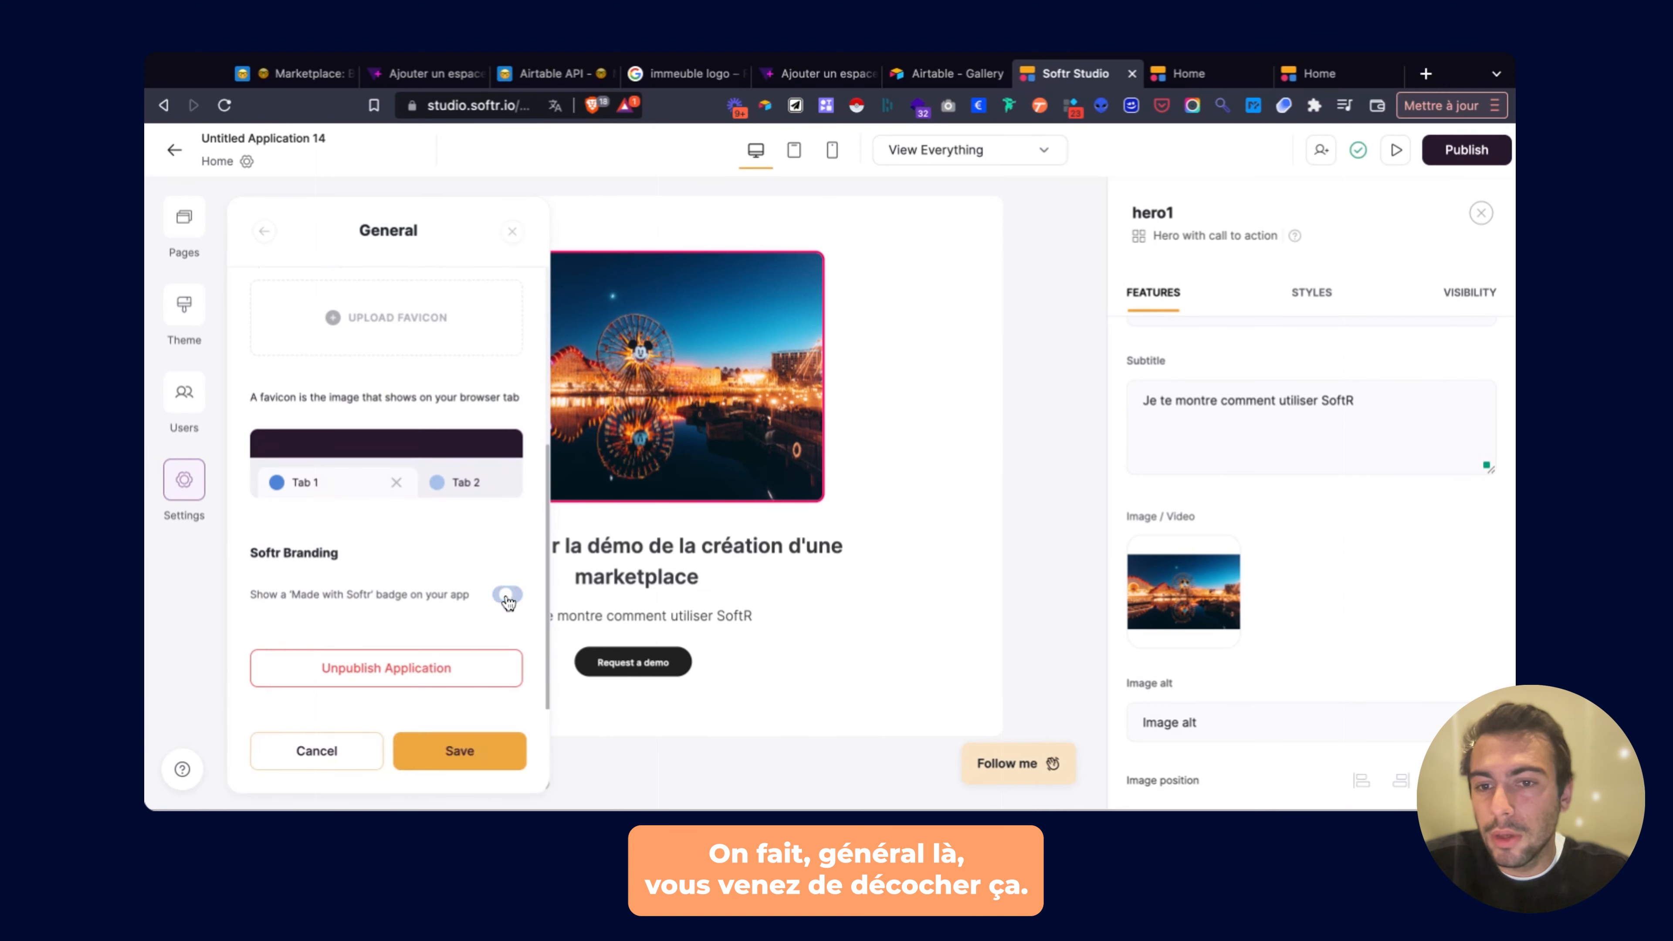
click(459, 755)
click(512, 233)
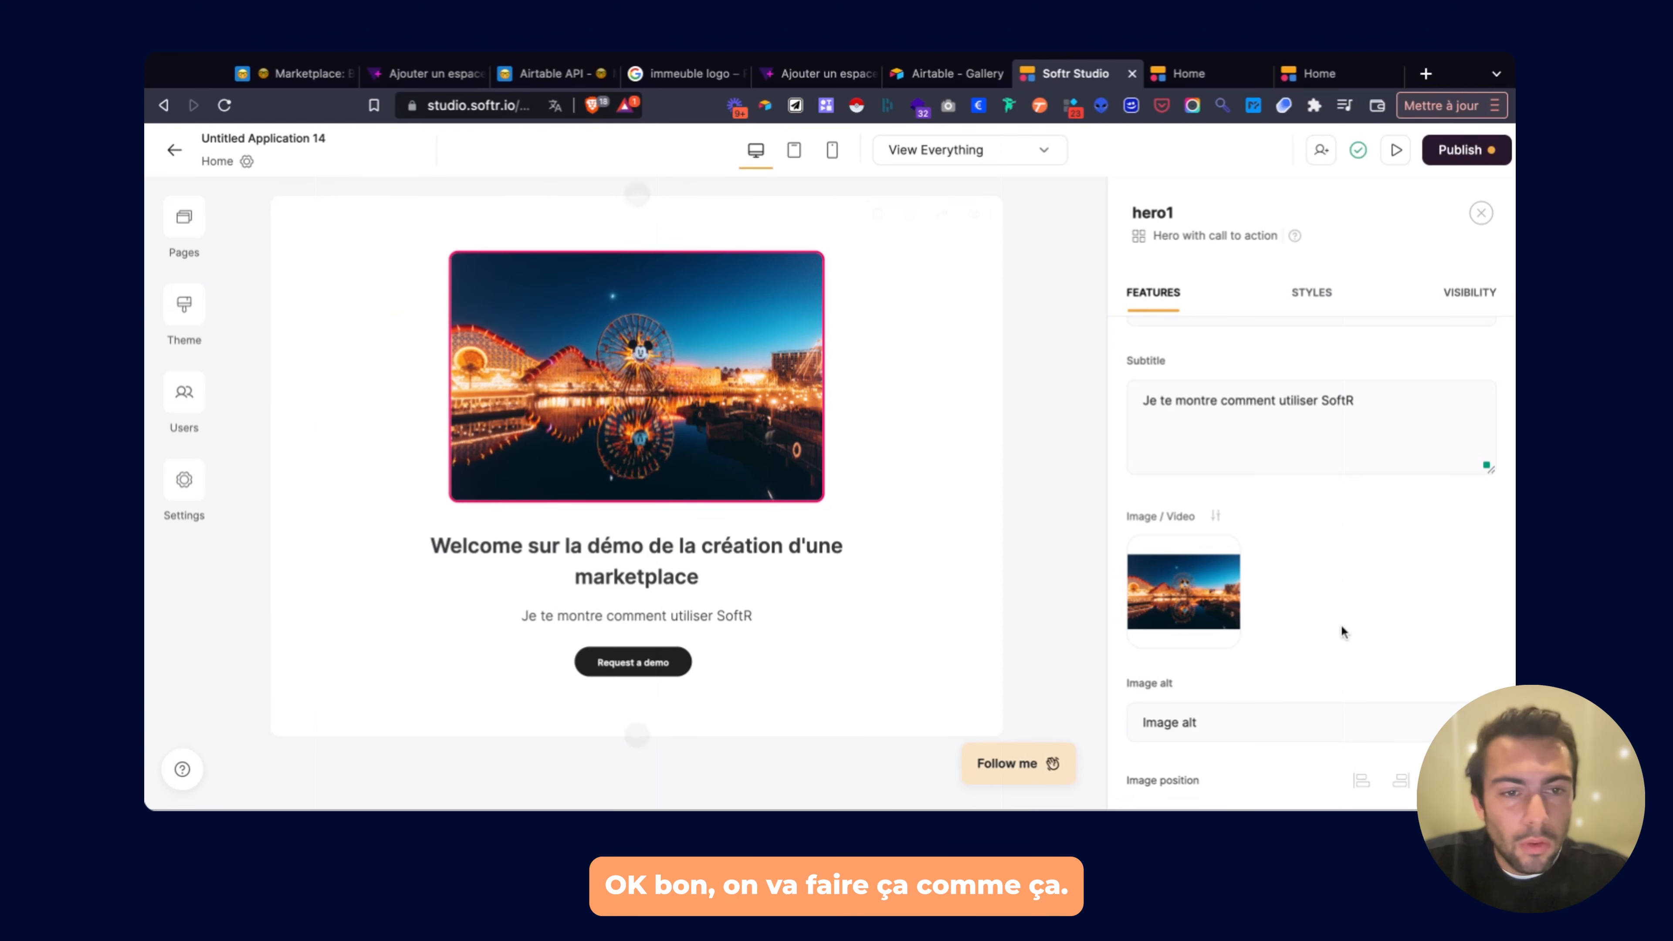
Delete the hero's 'Request a demo' button.
scroll(1238, 636, down, 4)
scroll(1246, 626, down, 5)
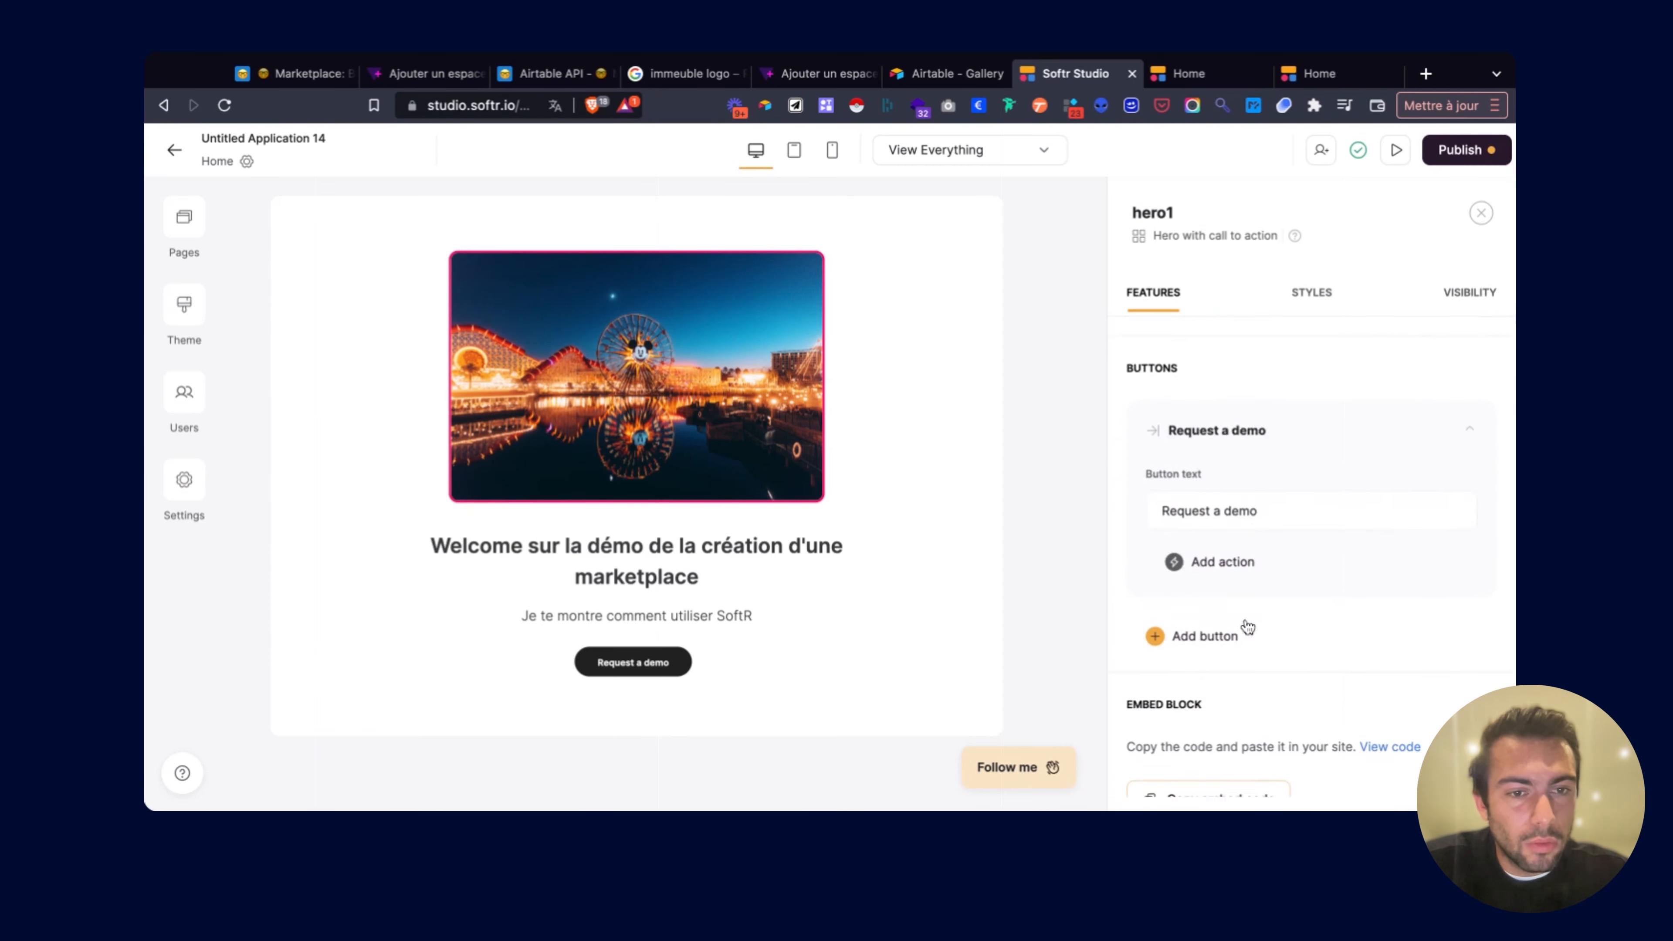
click(1423, 432)
click(1356, 480)
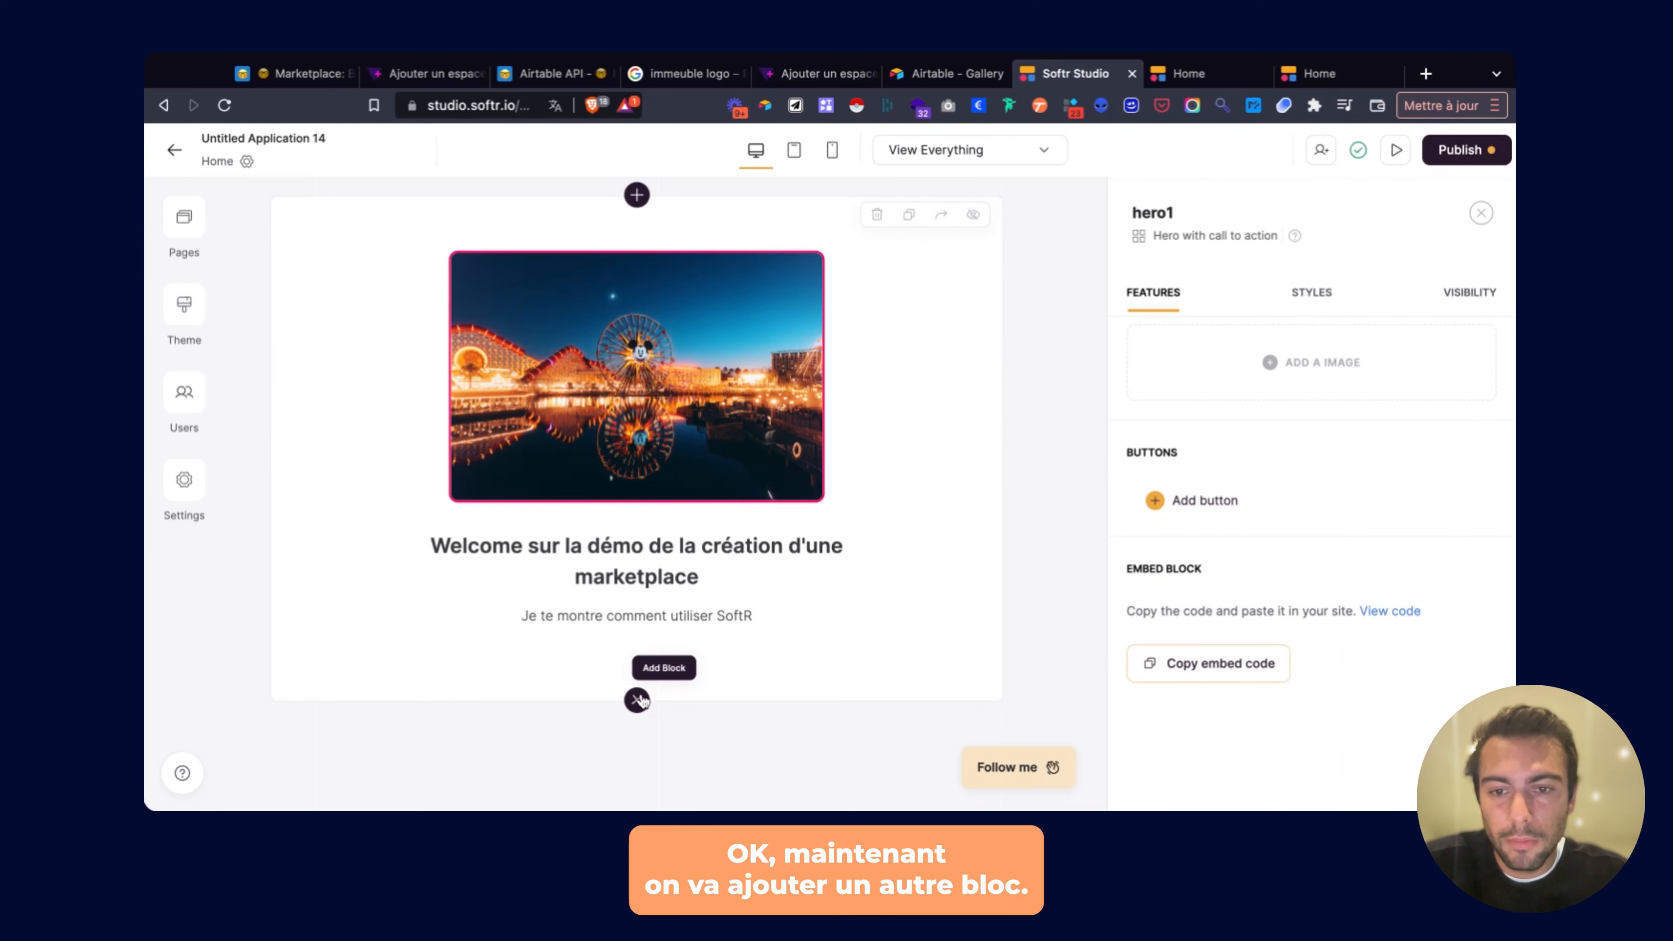
Open the block library below the hero and preview the Team and Testimonial blocks.
click(637, 699)
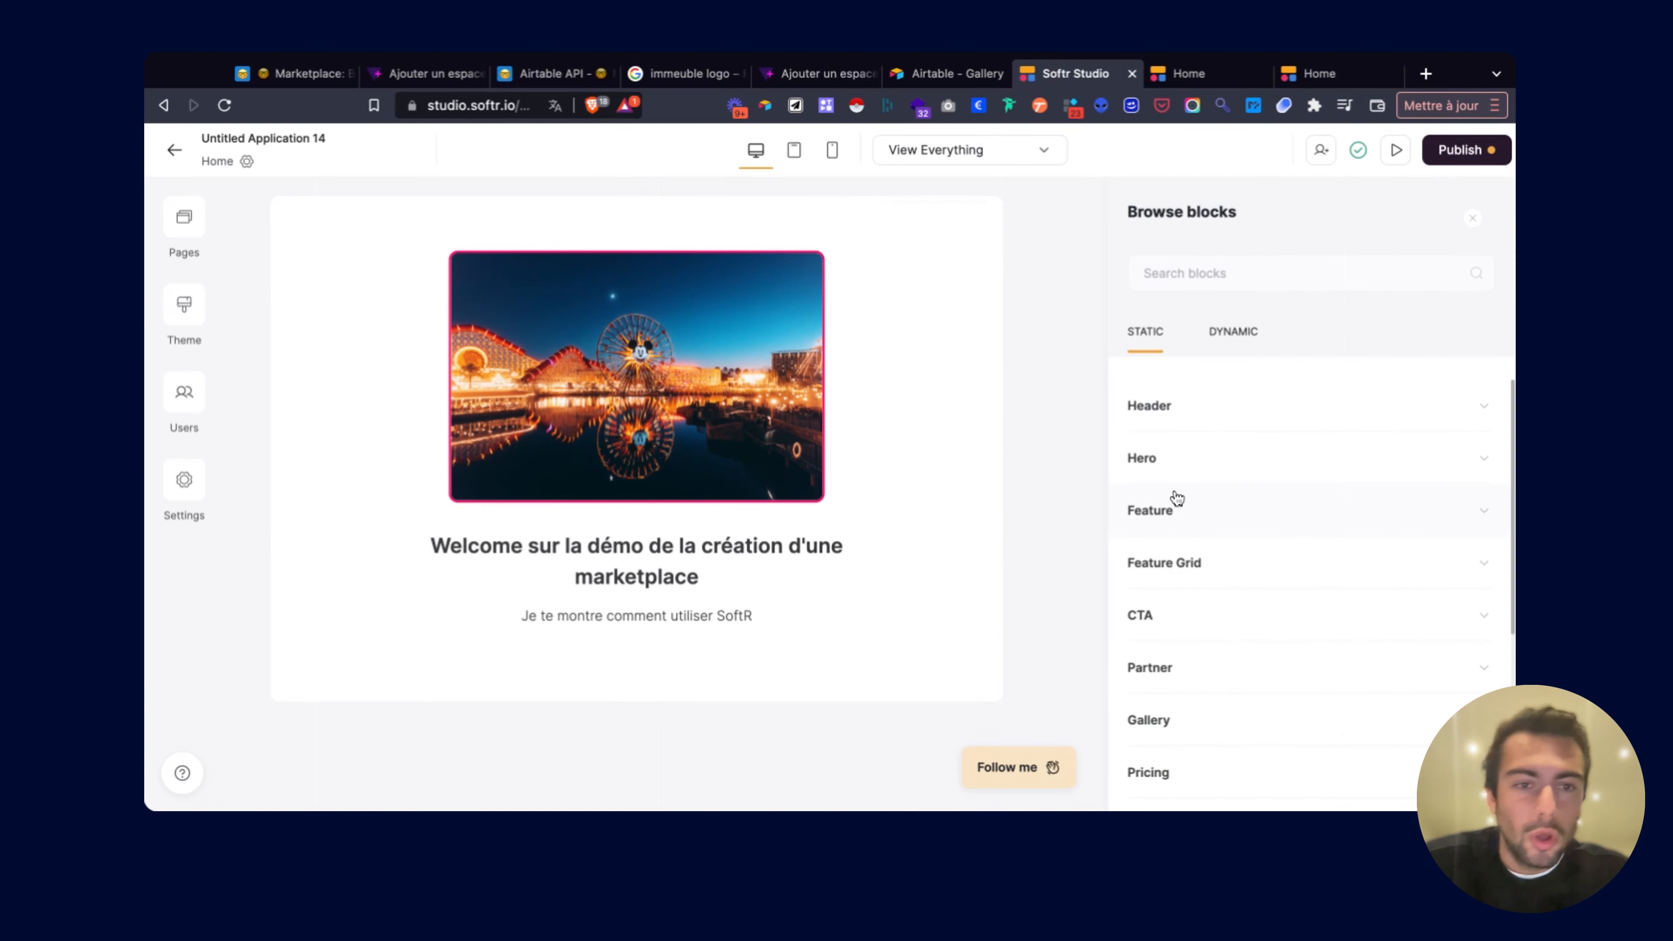
scroll(1175, 498, down, 5)
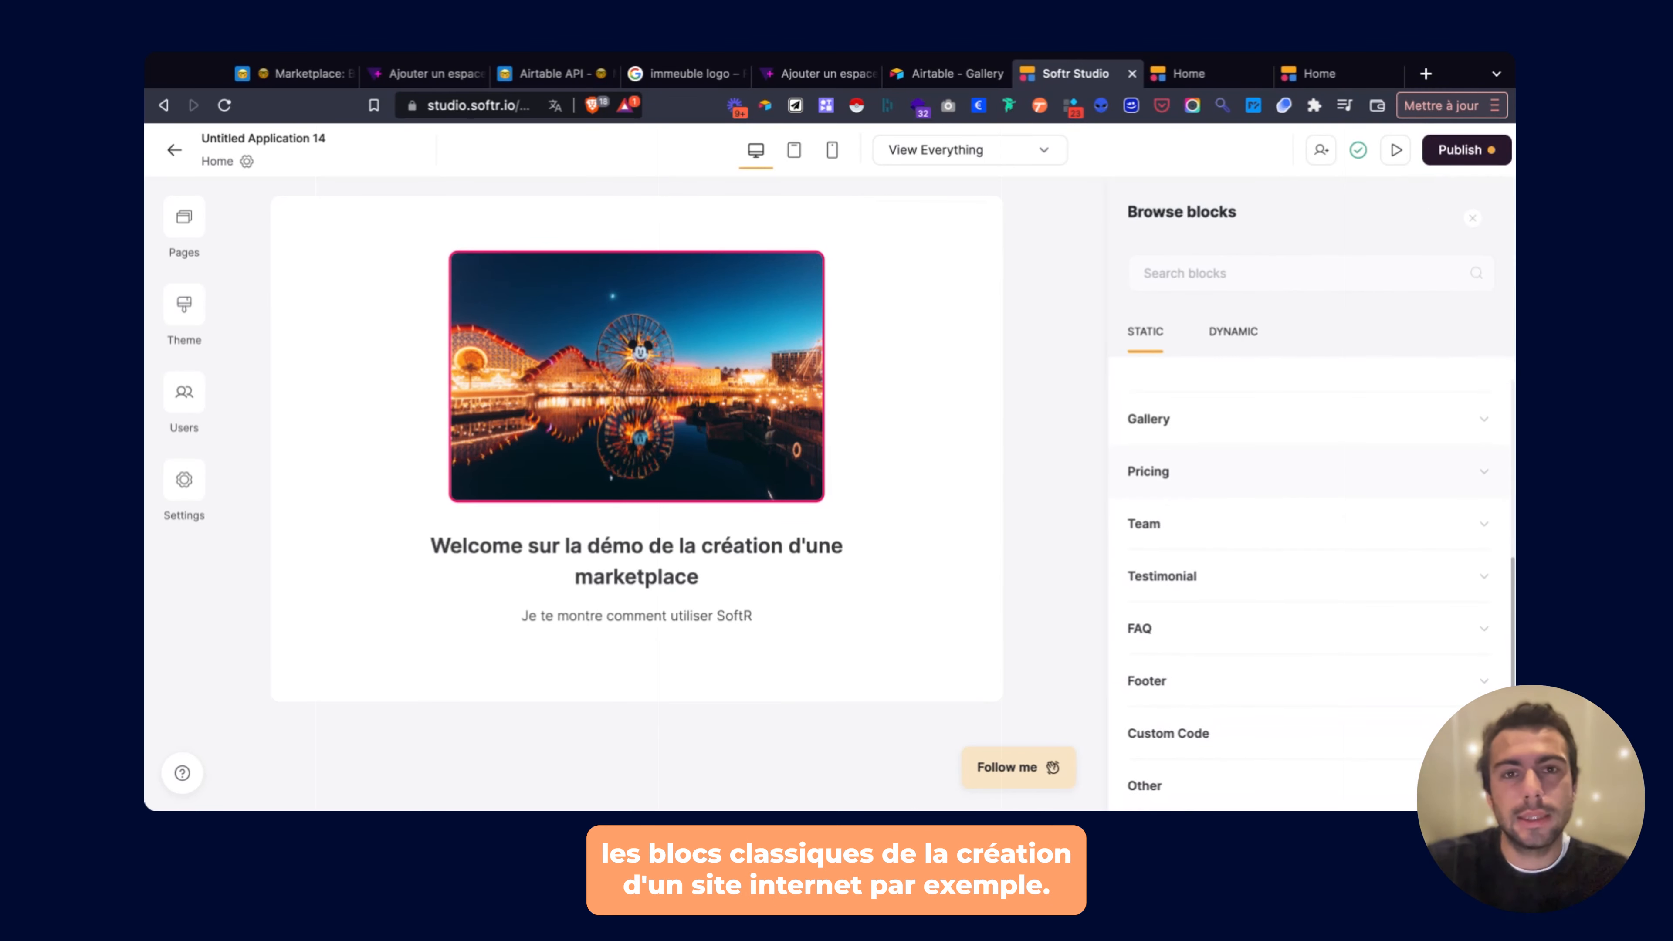
click(1159, 527)
scroll(1173, 514, down, 3)
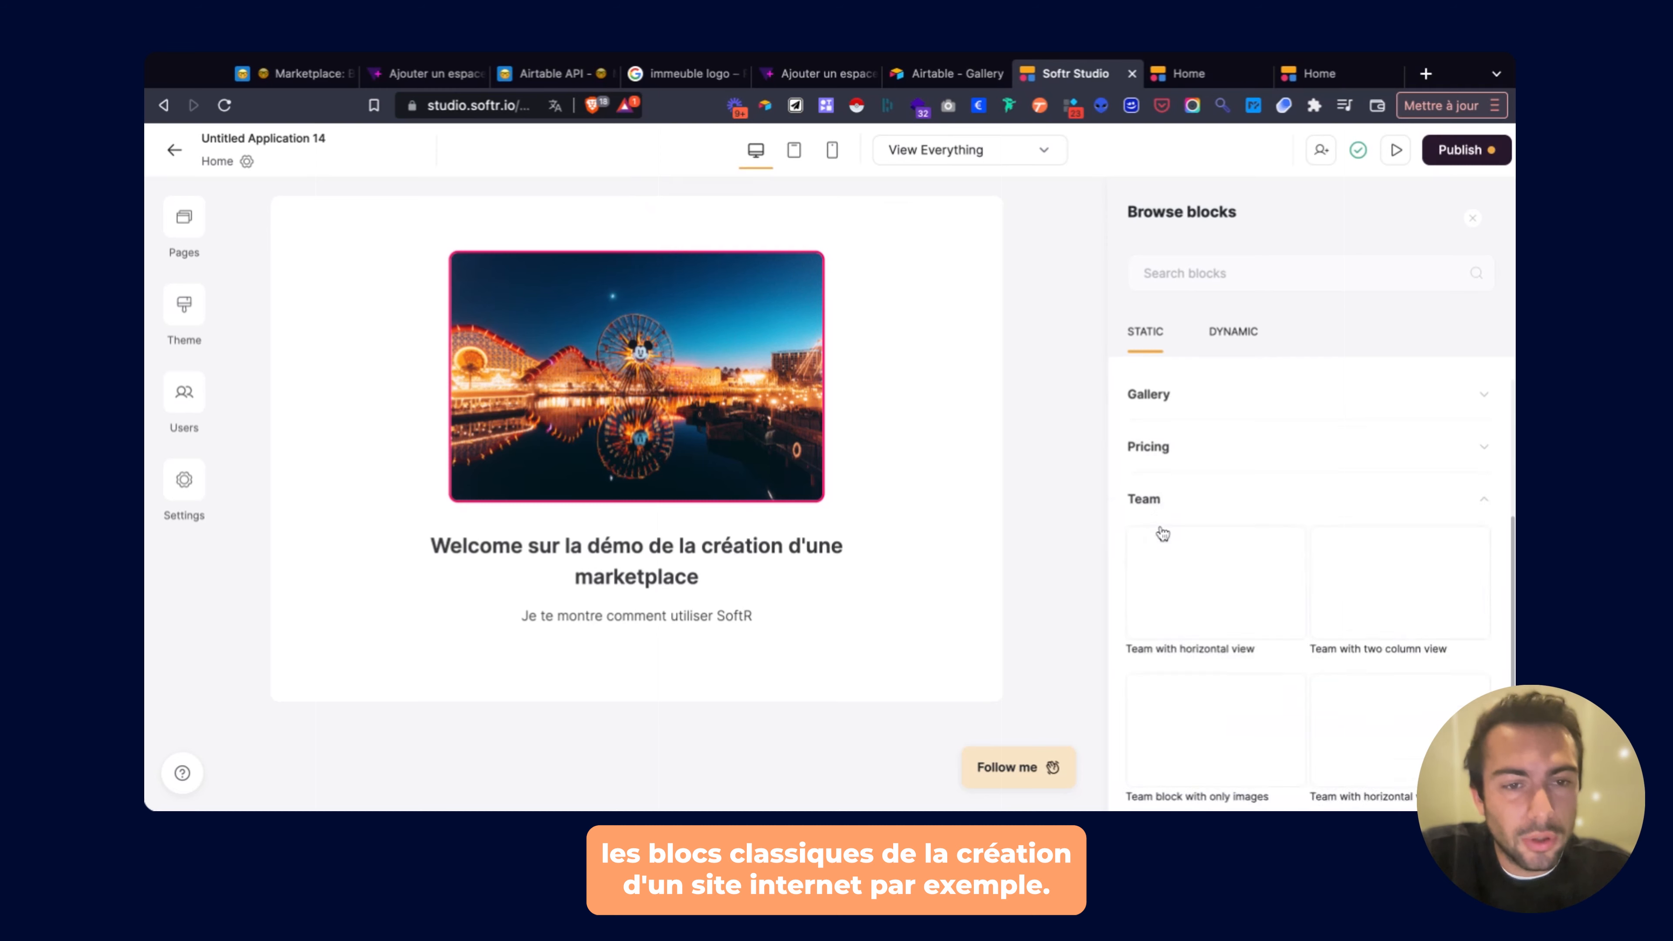
mouse_move(1206, 593)
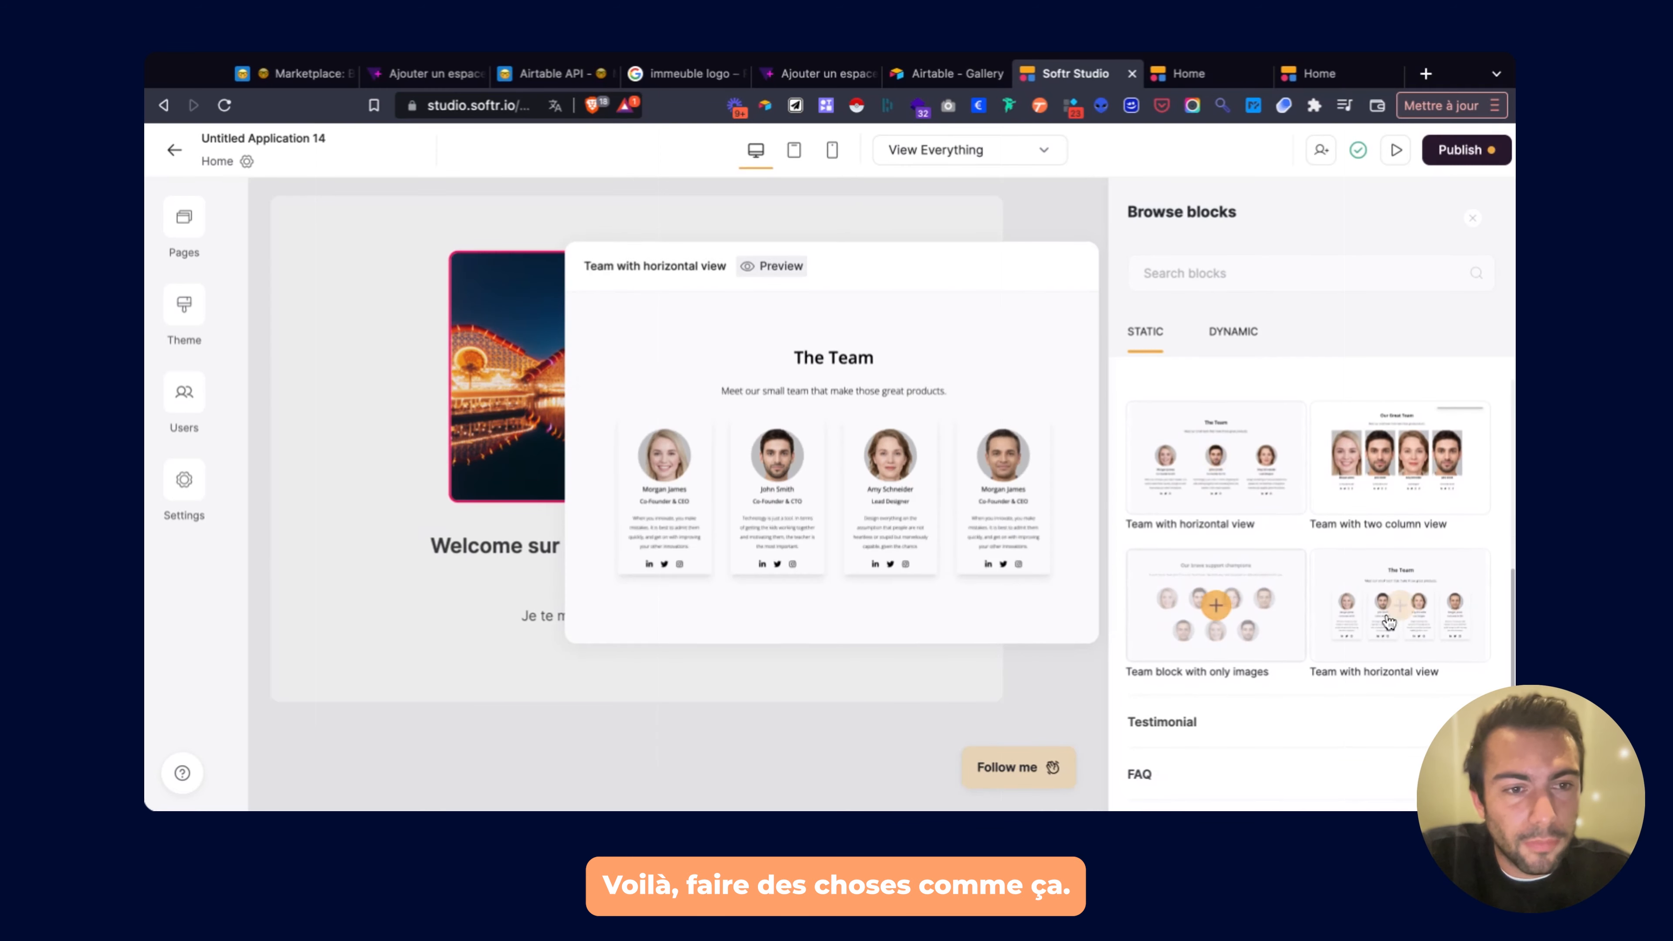
scroll(1214, 585, down, 3)
click(1214, 585)
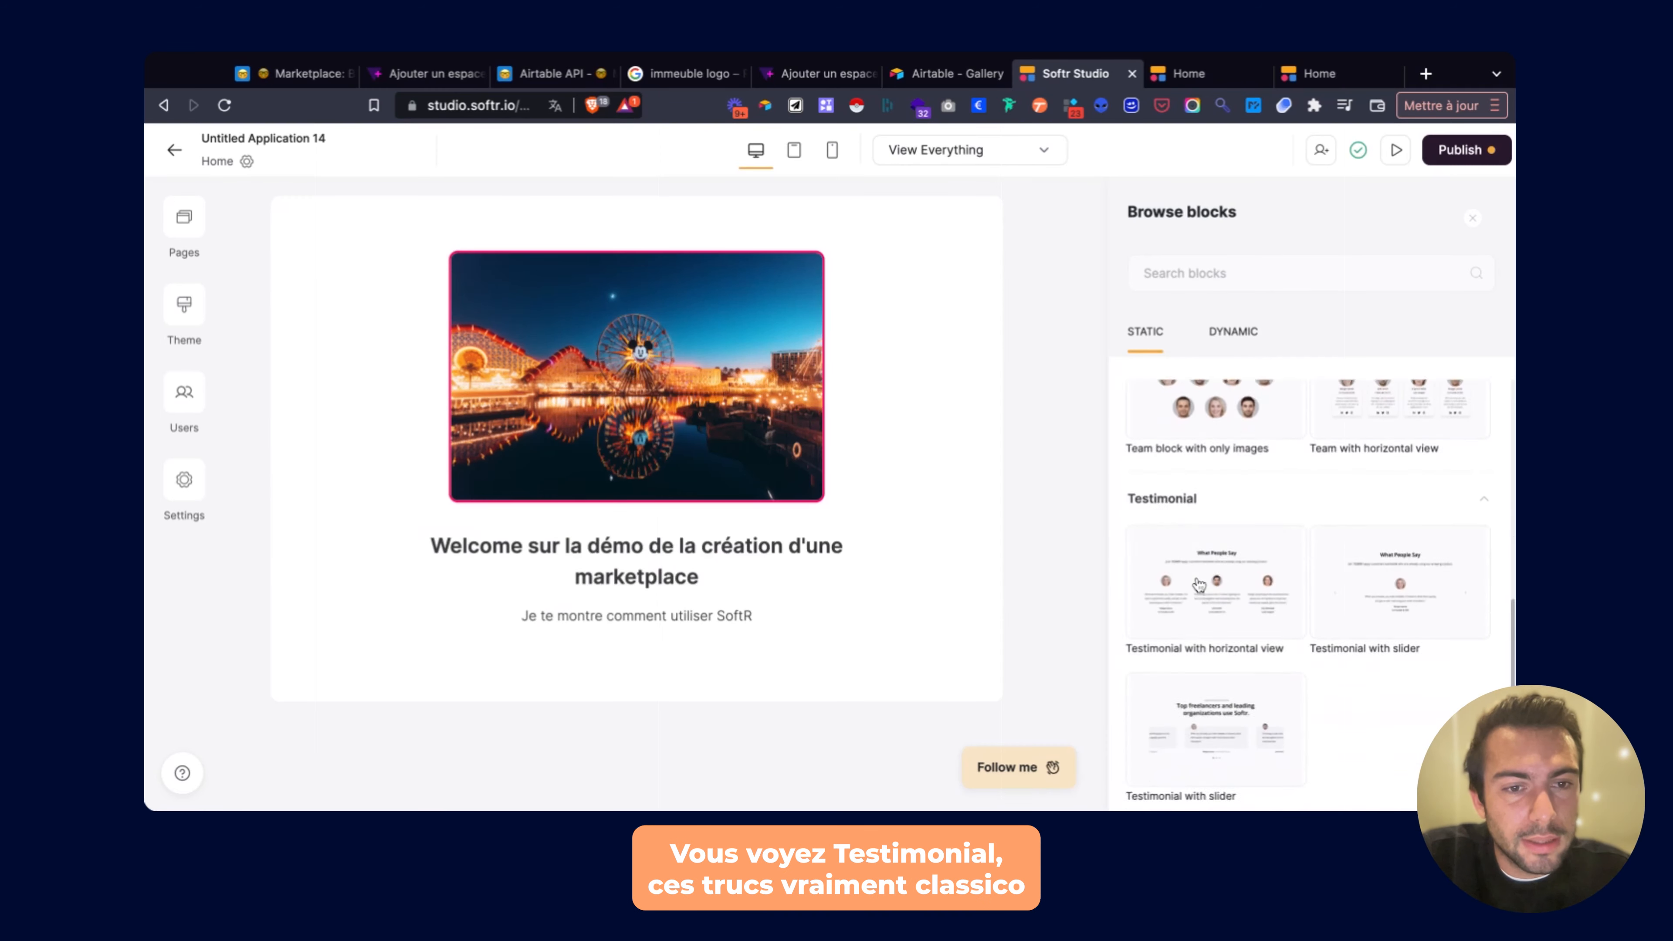
Preview the FAQ blocks, then show the Dynamic block categories.
mouse_move(1422, 531)
scroll(1419, 530, down, 2)
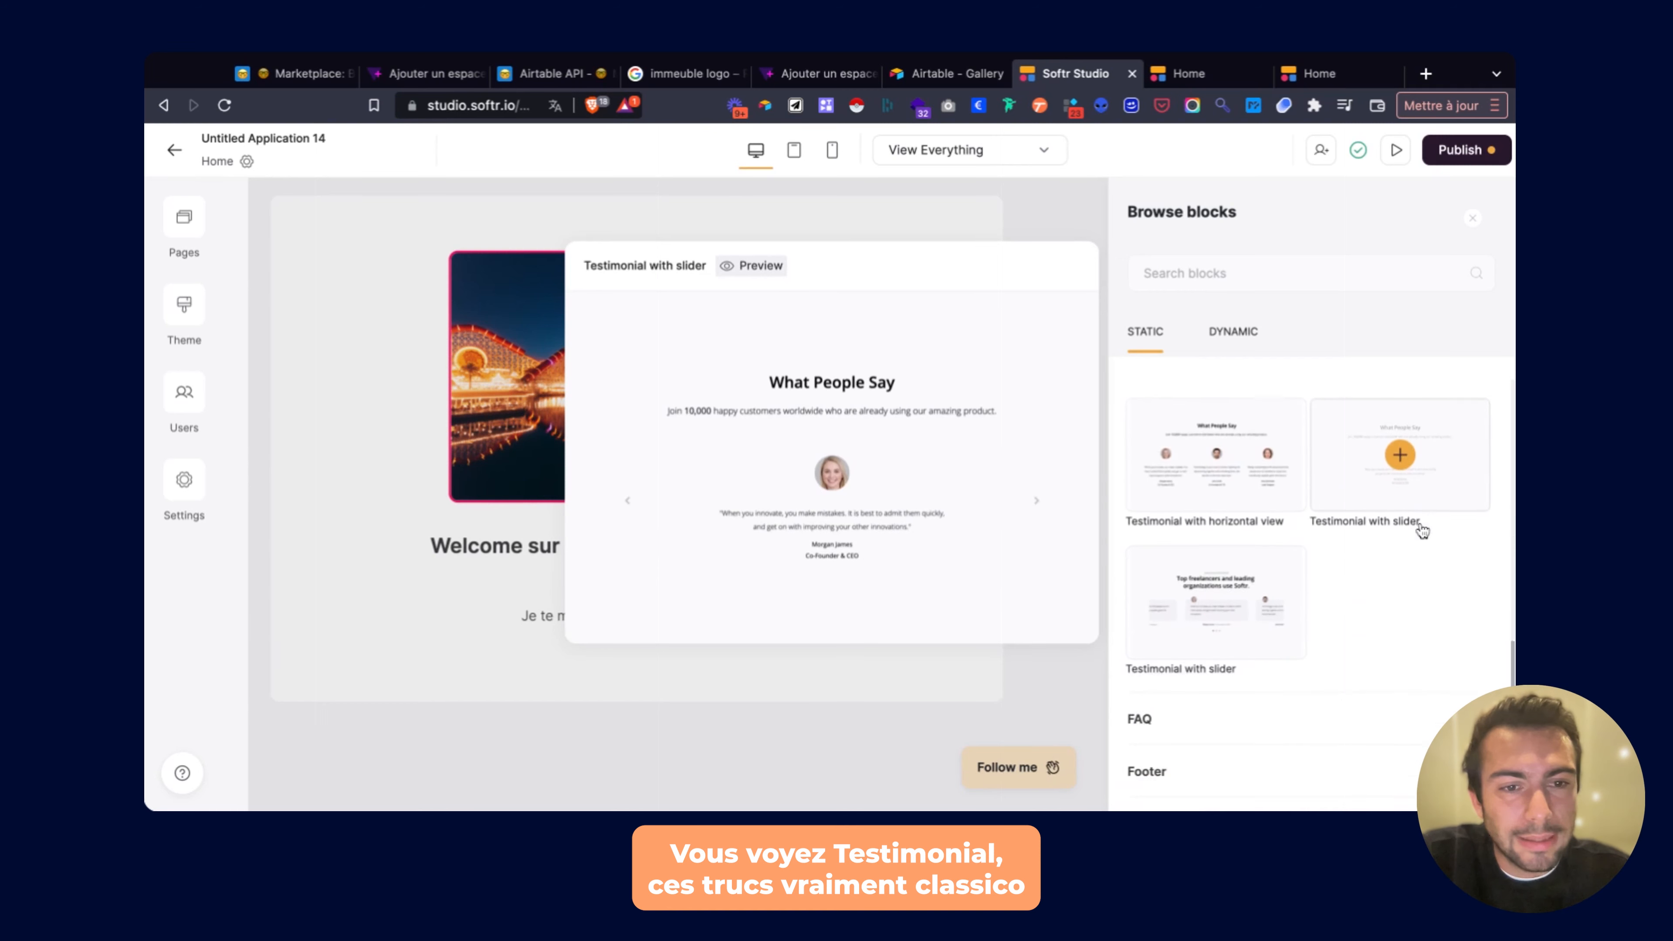
click(1173, 636)
scroll(1173, 636, down, 2)
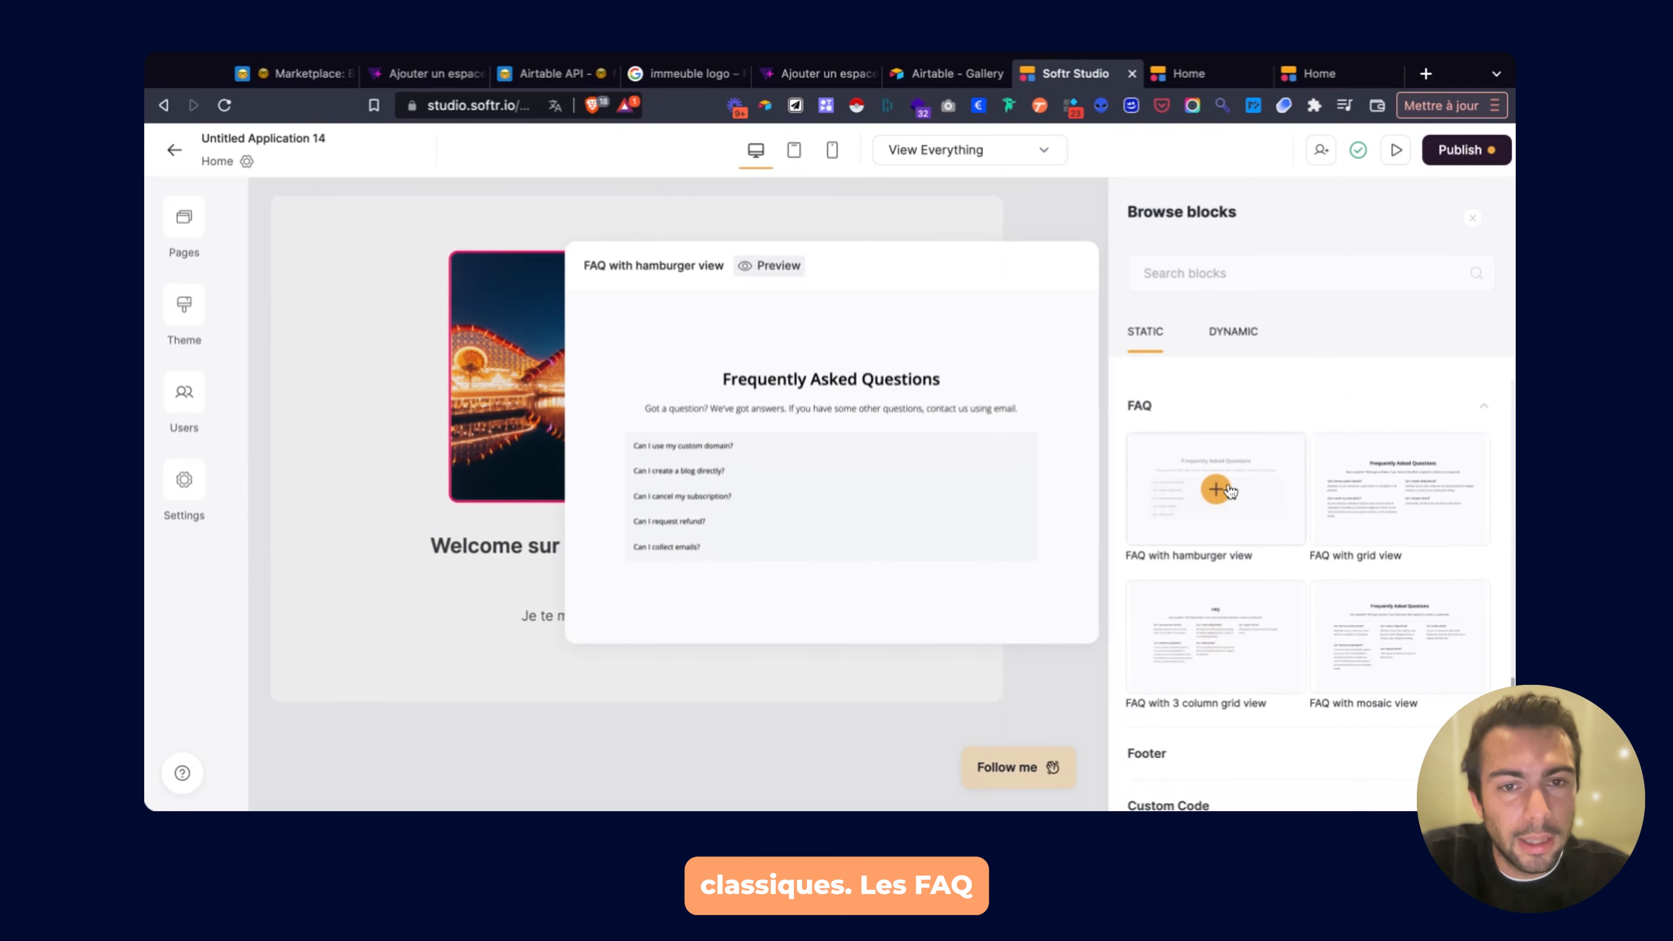
mouse_move(1256, 644)
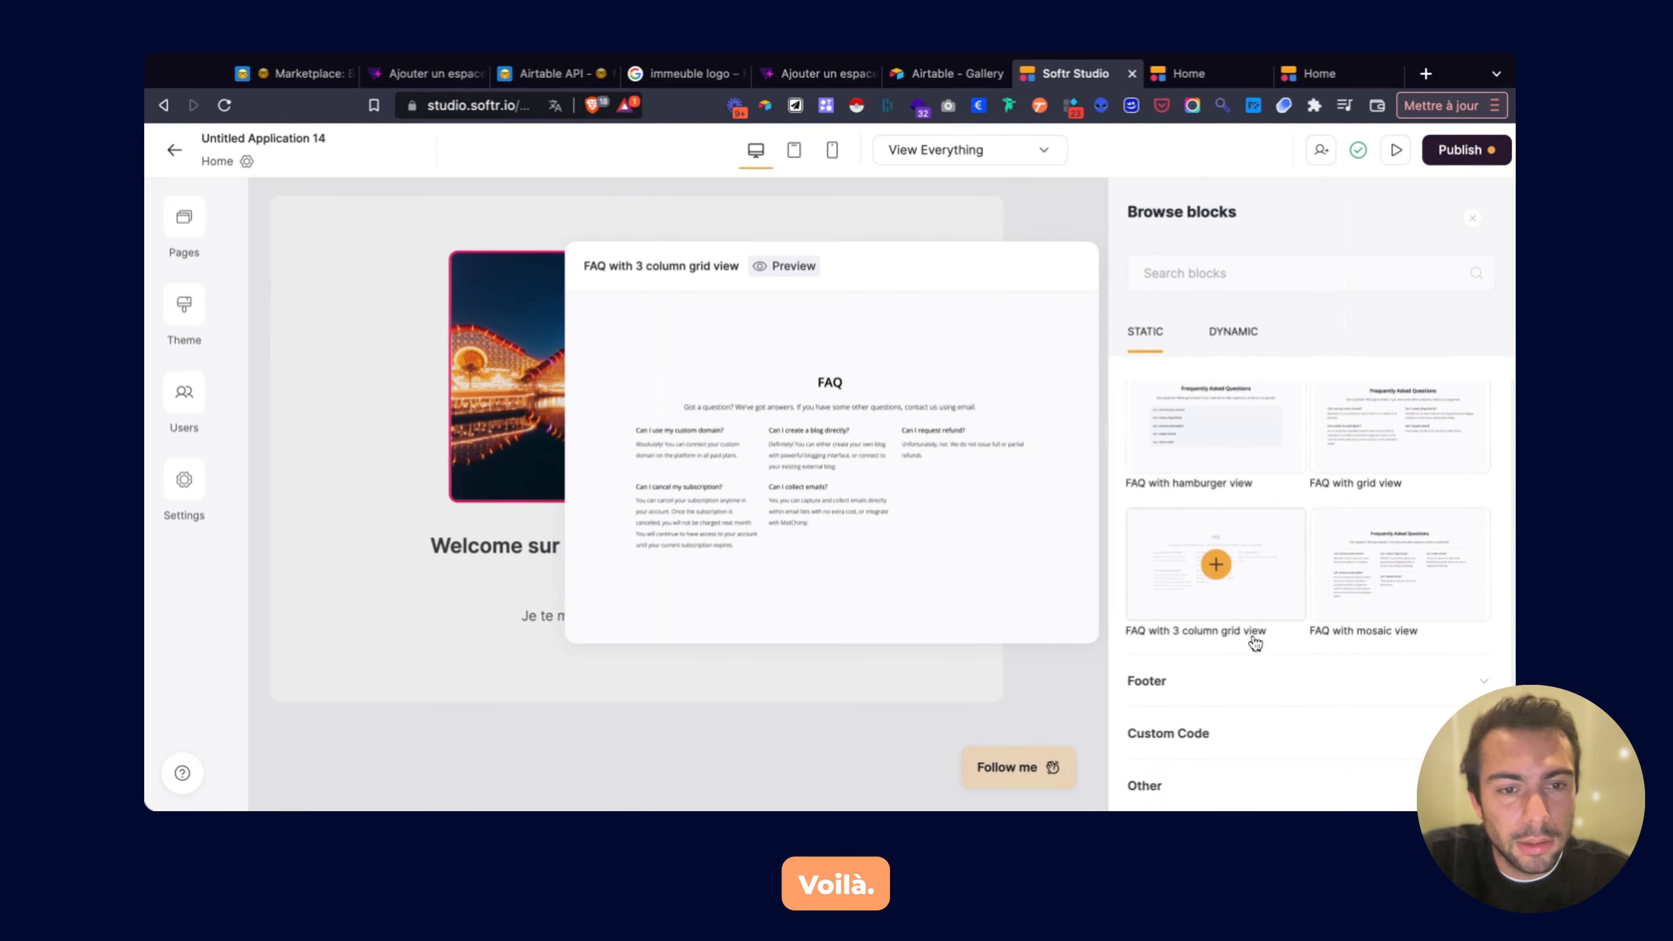
scroll(1171, 735, up, 10)
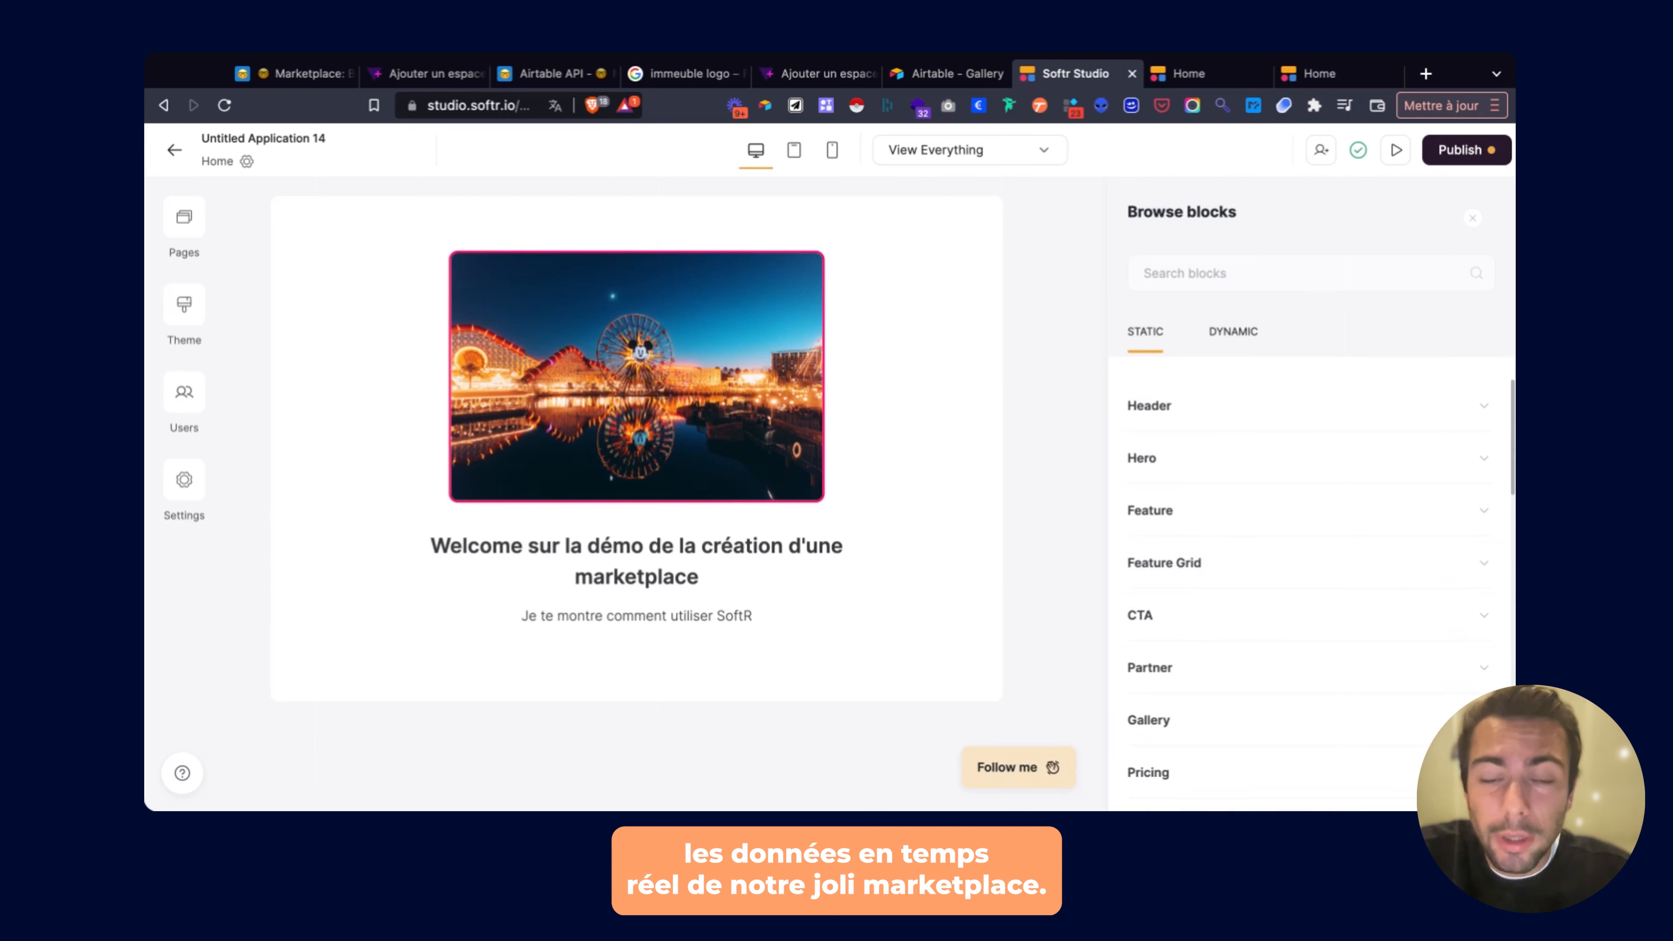
click(1233, 332)
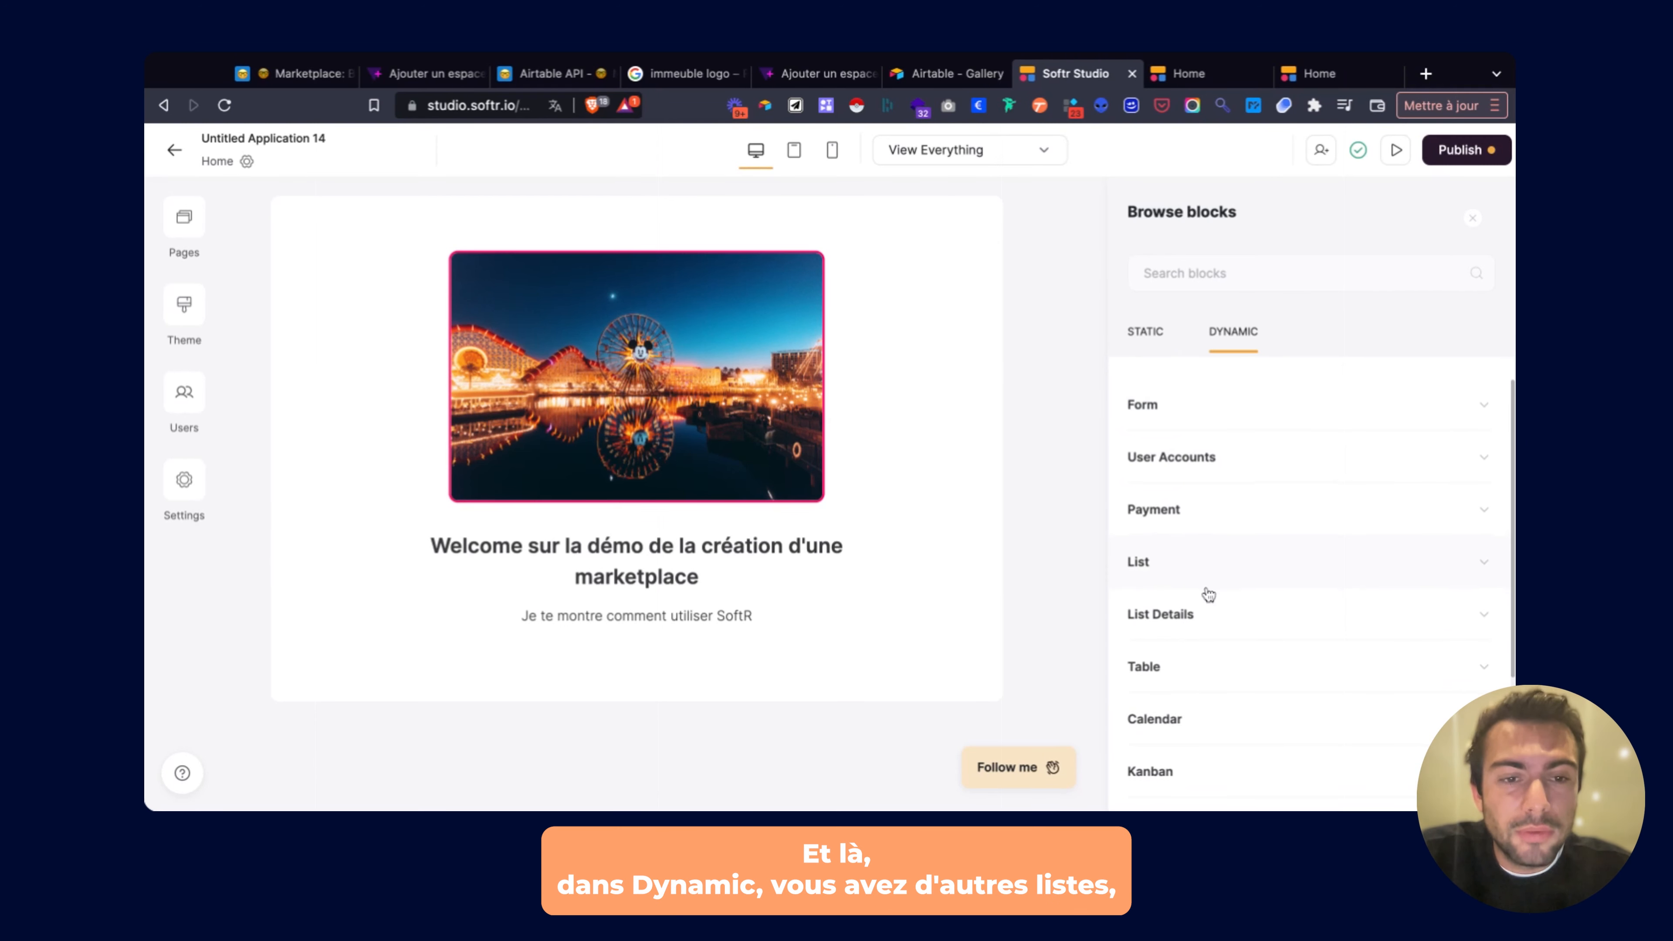
Preview the Form and List block designs, then close the library back to the hero settings.
scroll(1207, 592, down, 3)
scroll(1207, 592, up, 3)
click(1181, 409)
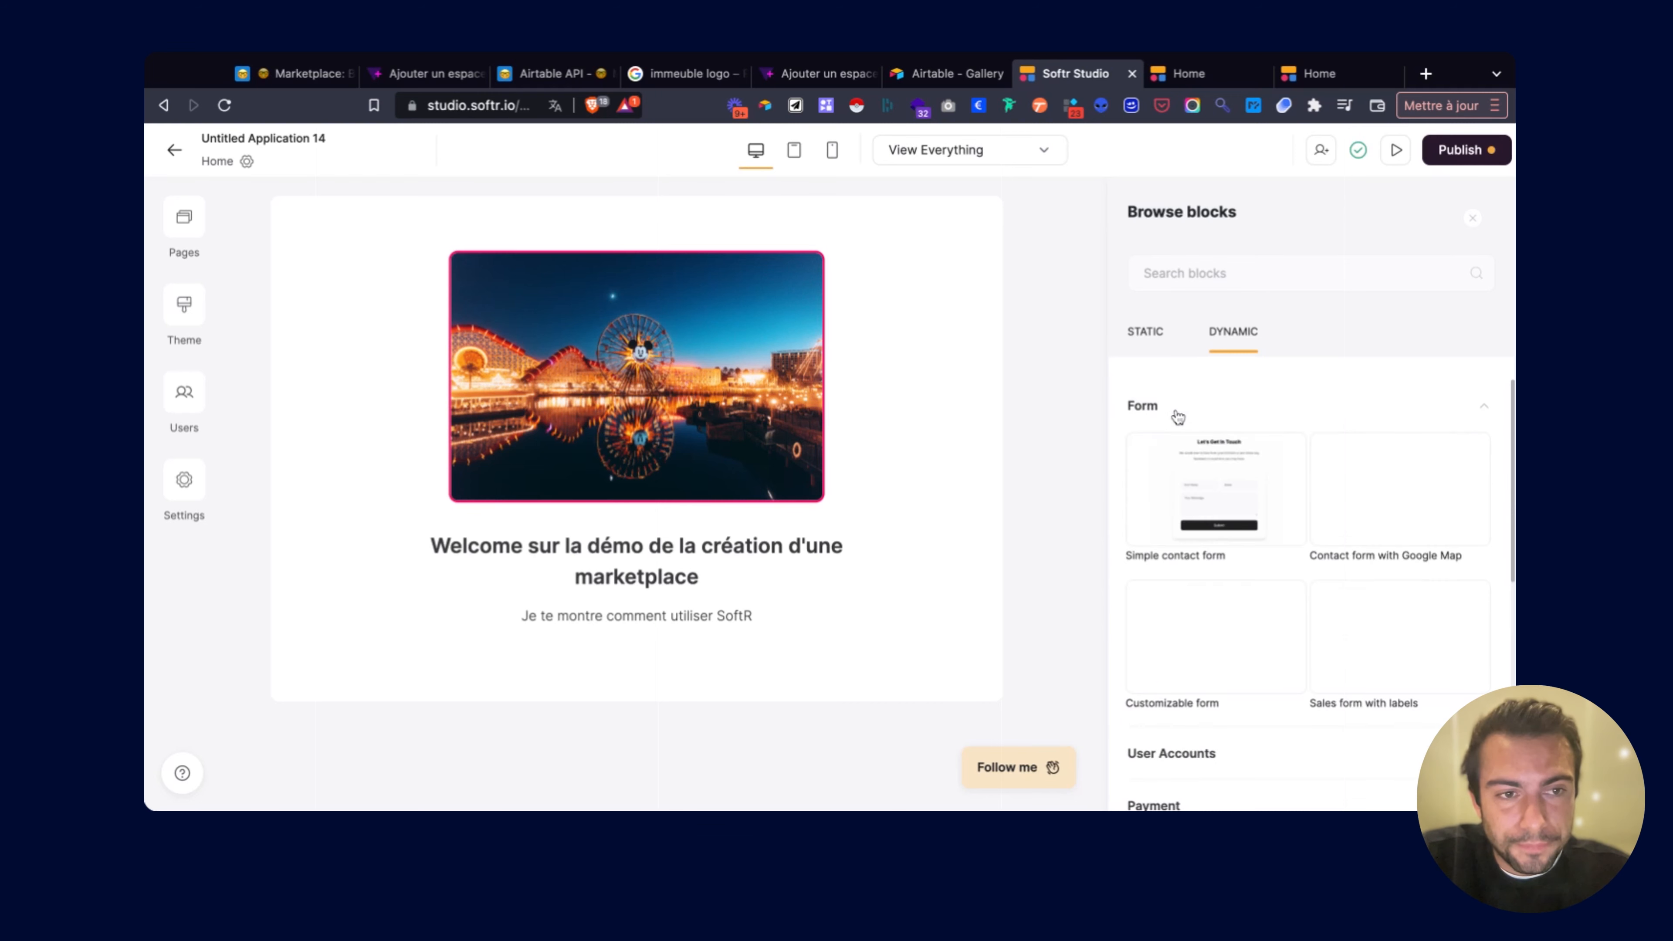
mouse_move(1208, 478)
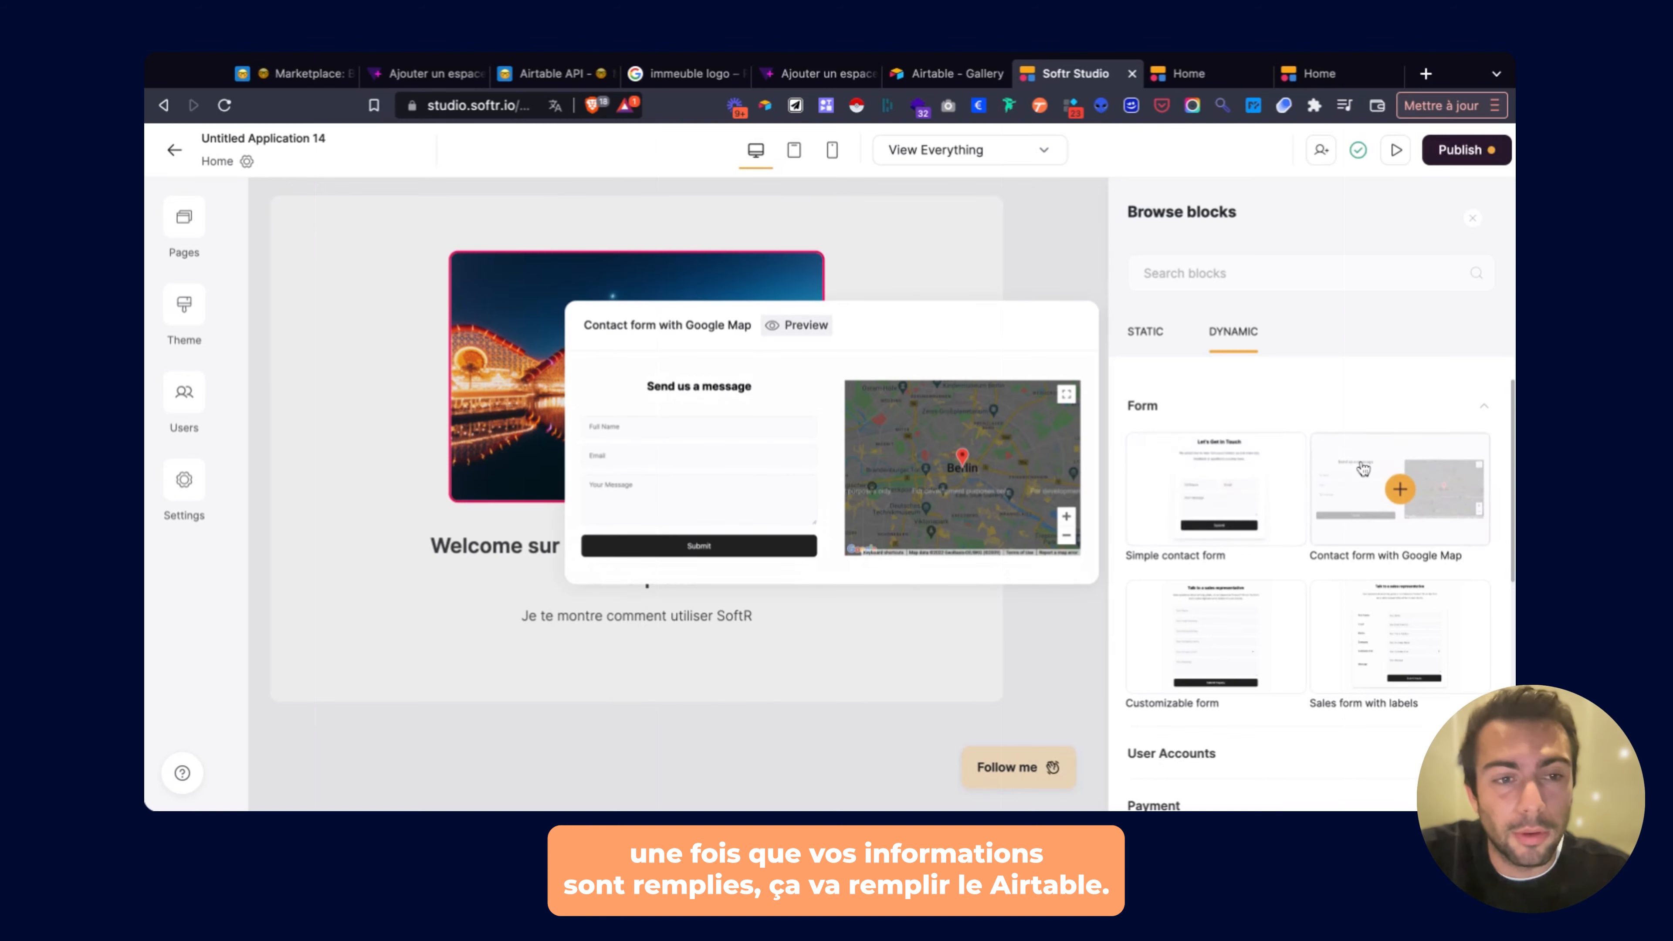
scroll(1210, 548, down, 3)
scroll(1211, 548, down, 3)
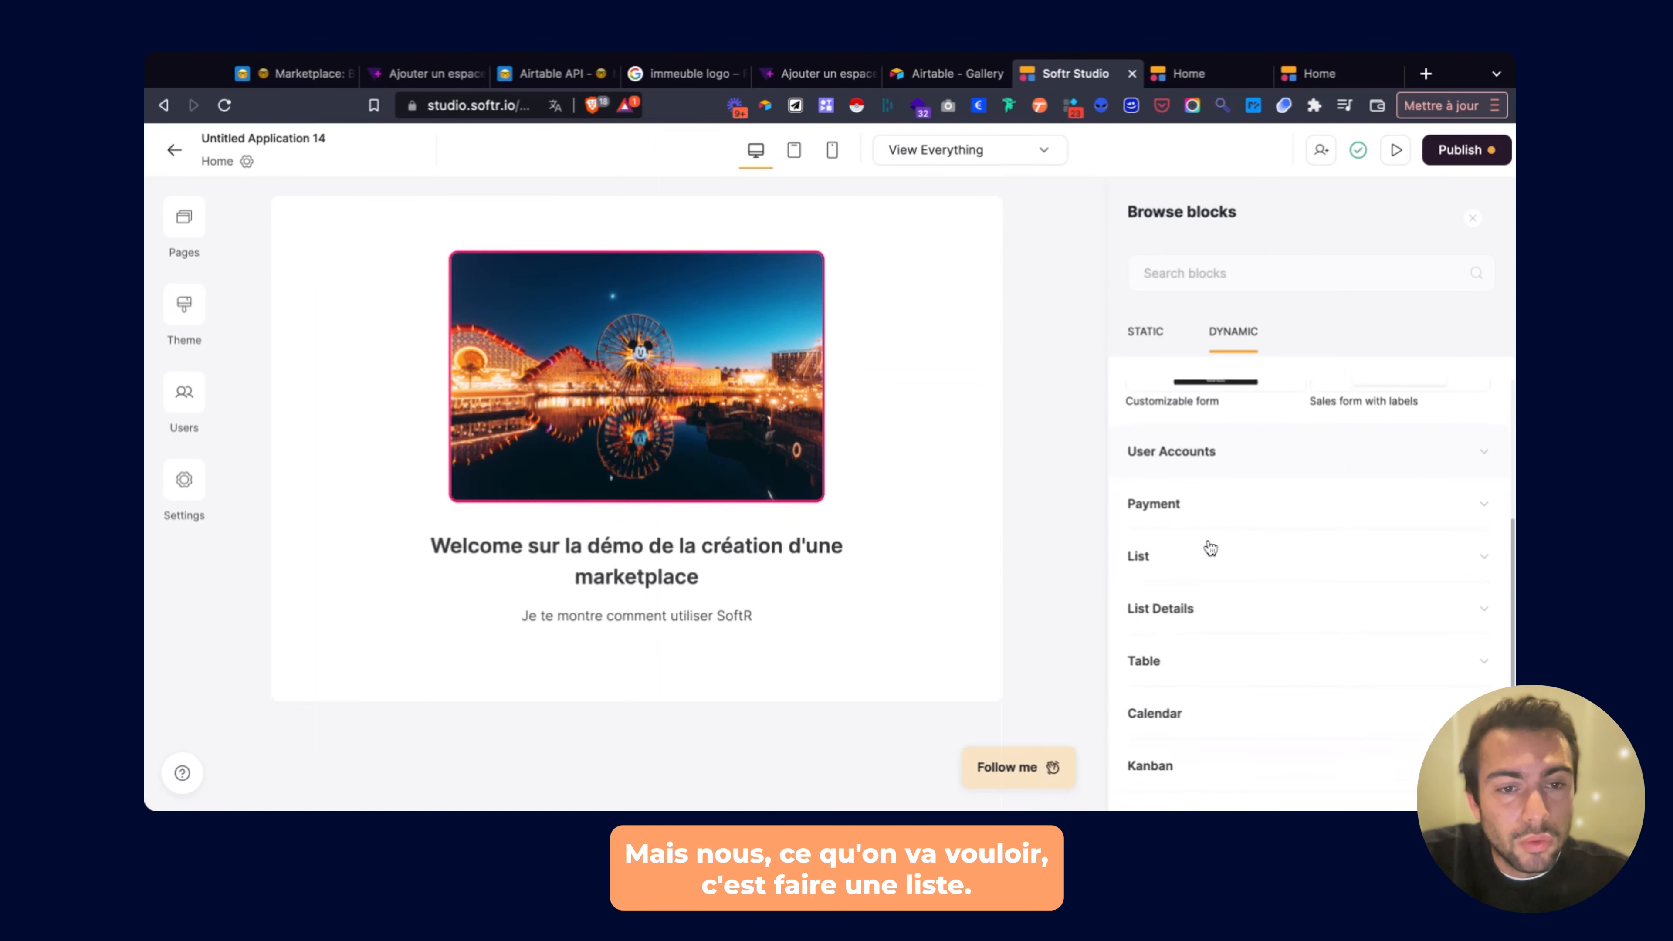
click(1165, 523)
scroll(1286, 411, down, 1)
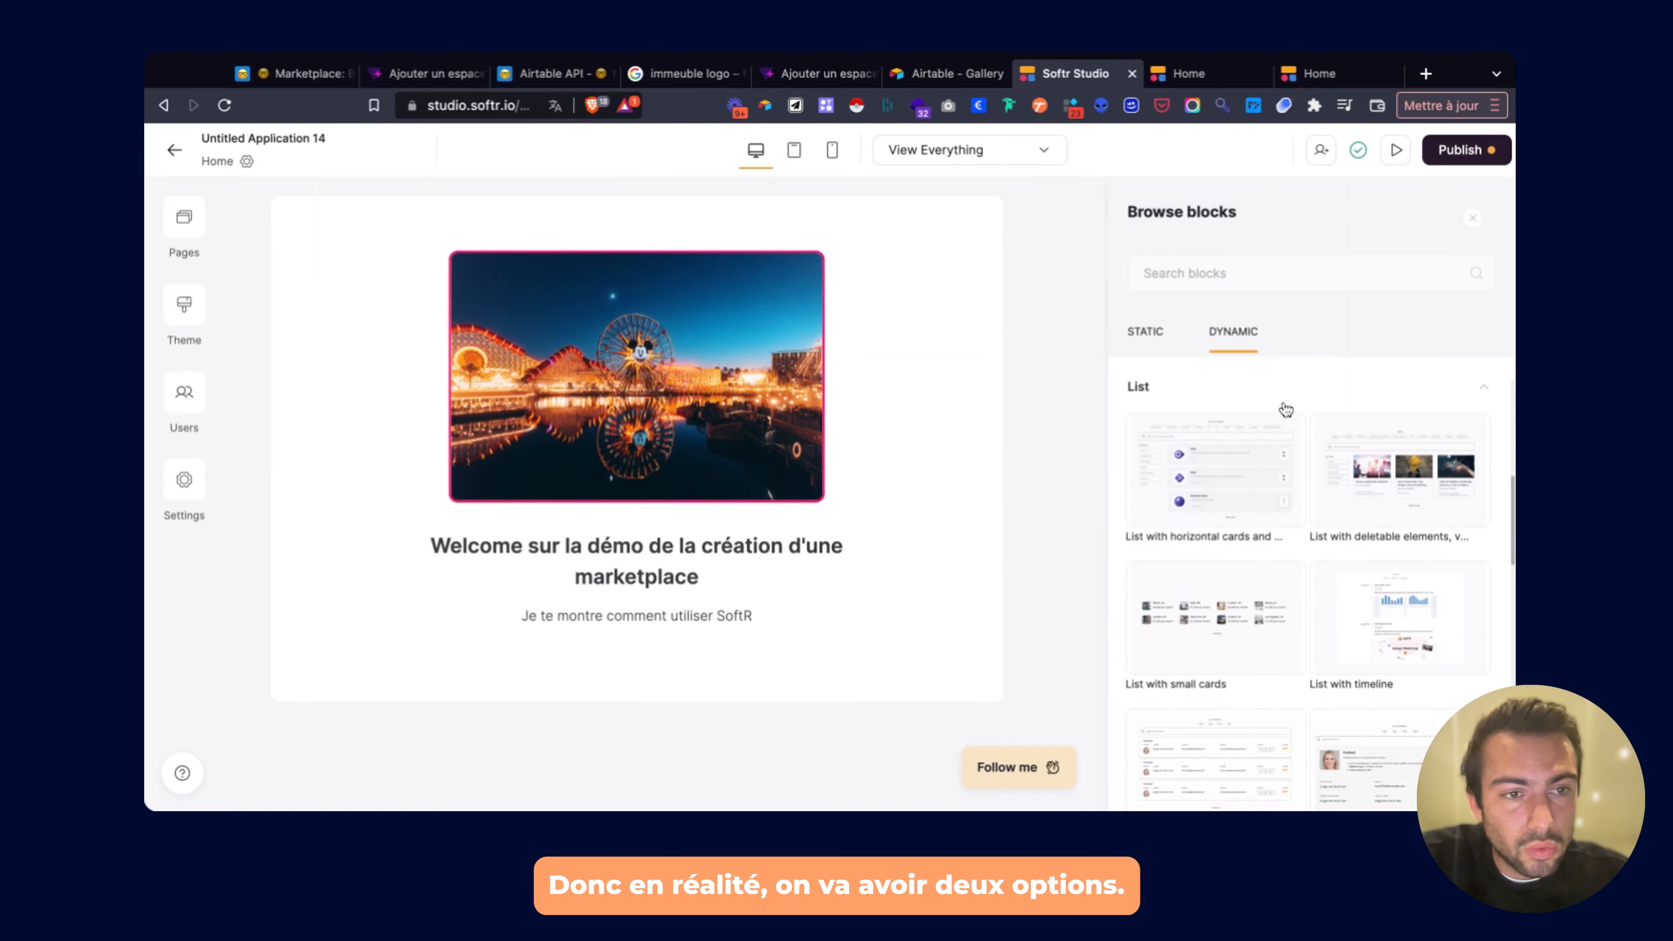
scroll(1285, 410, down, 1)
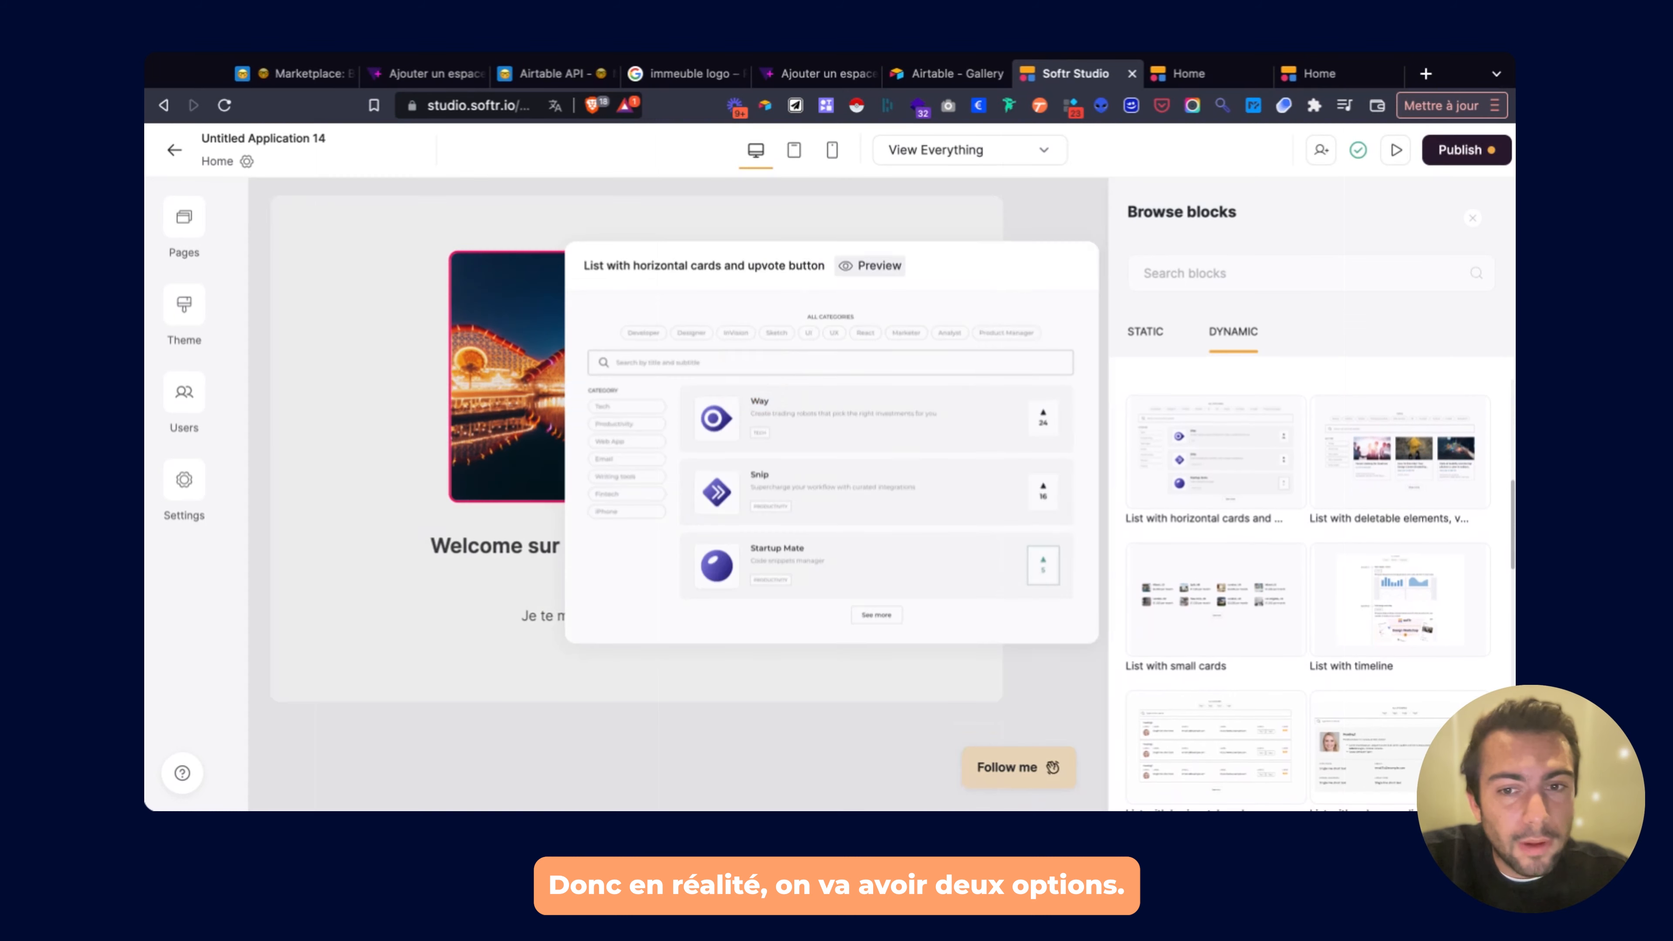
click(713, 676)
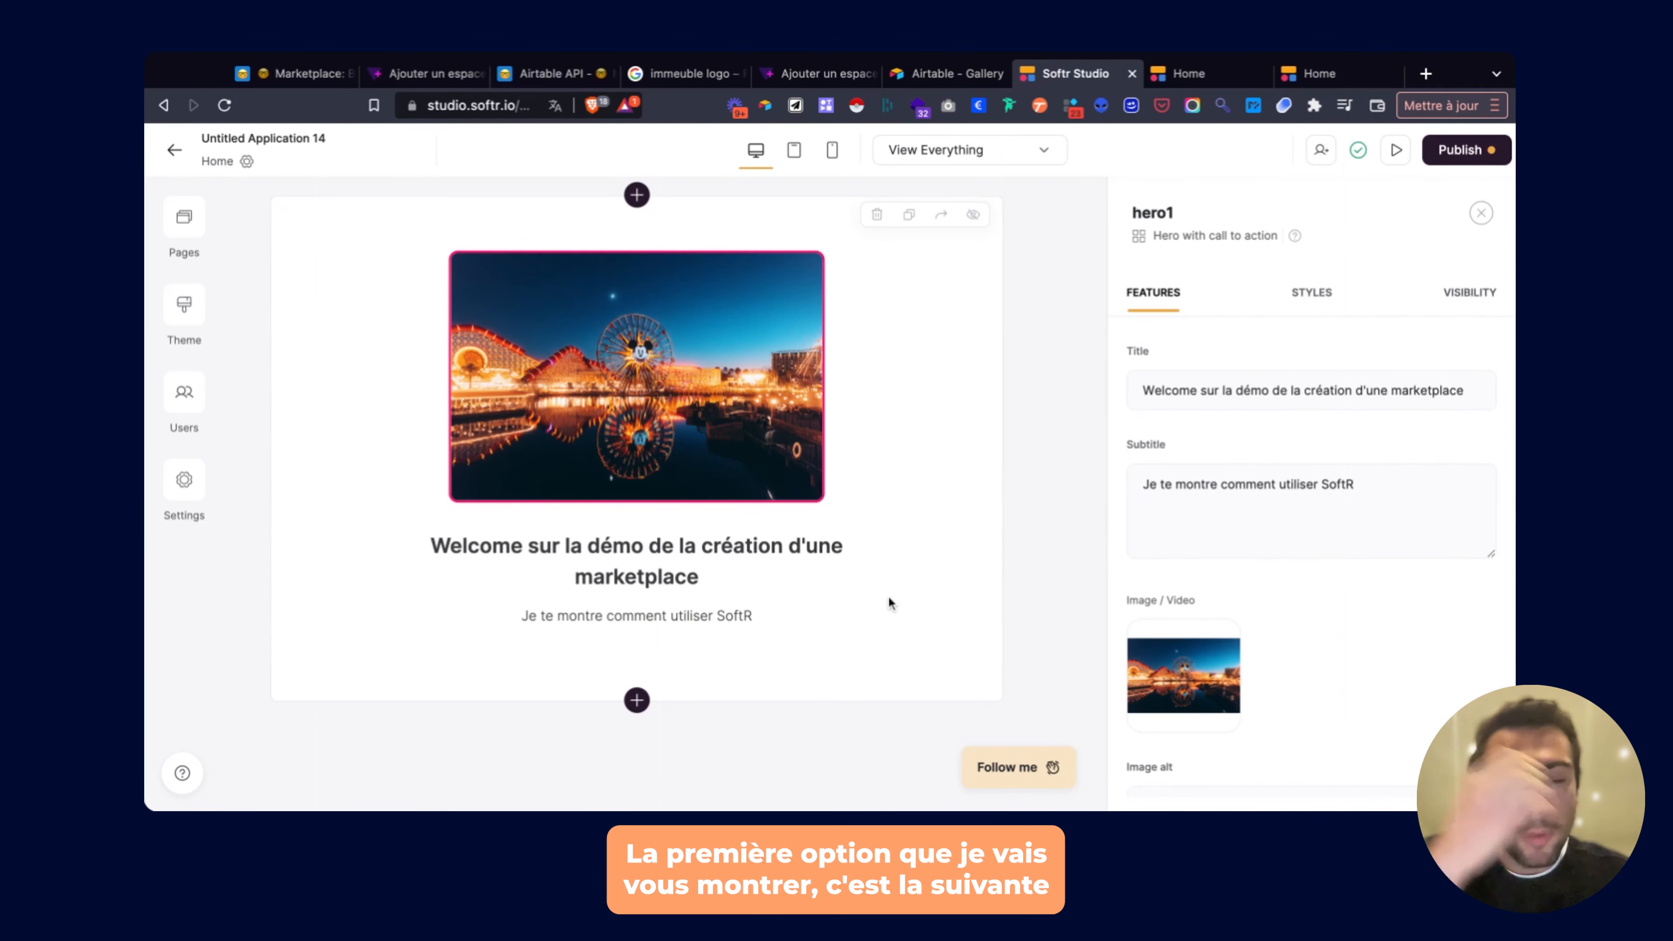
Generate and copy the iframe embed code for the Marketplace base's Gallery view.
click(527, 74)
click(303, 74)
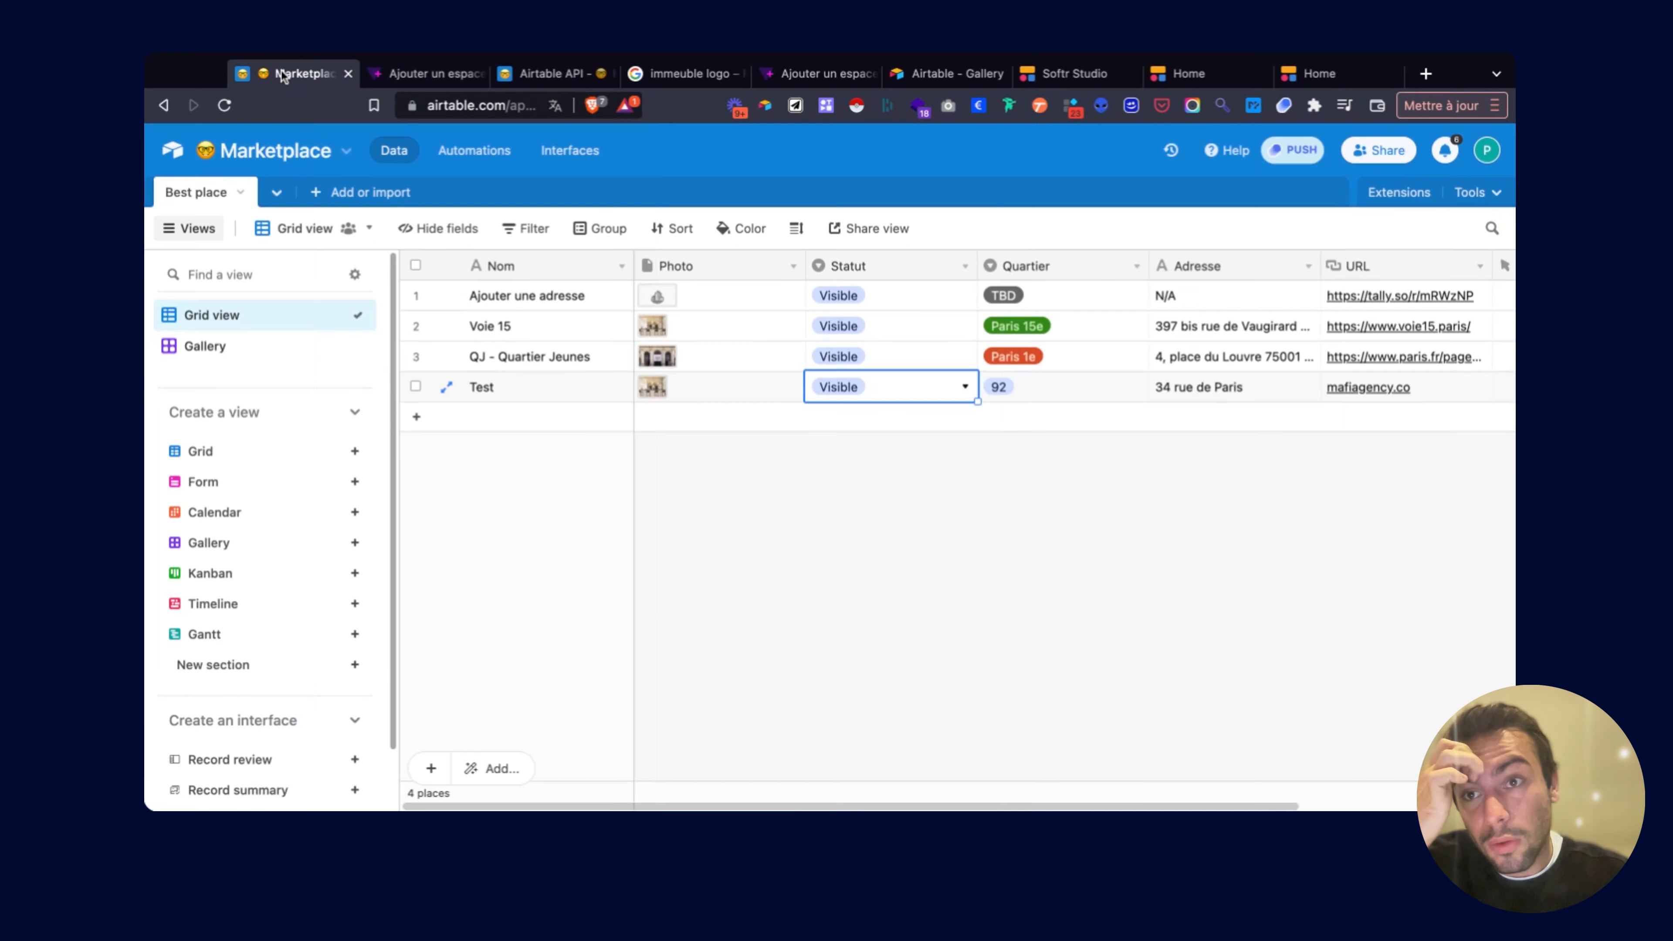
click(283, 346)
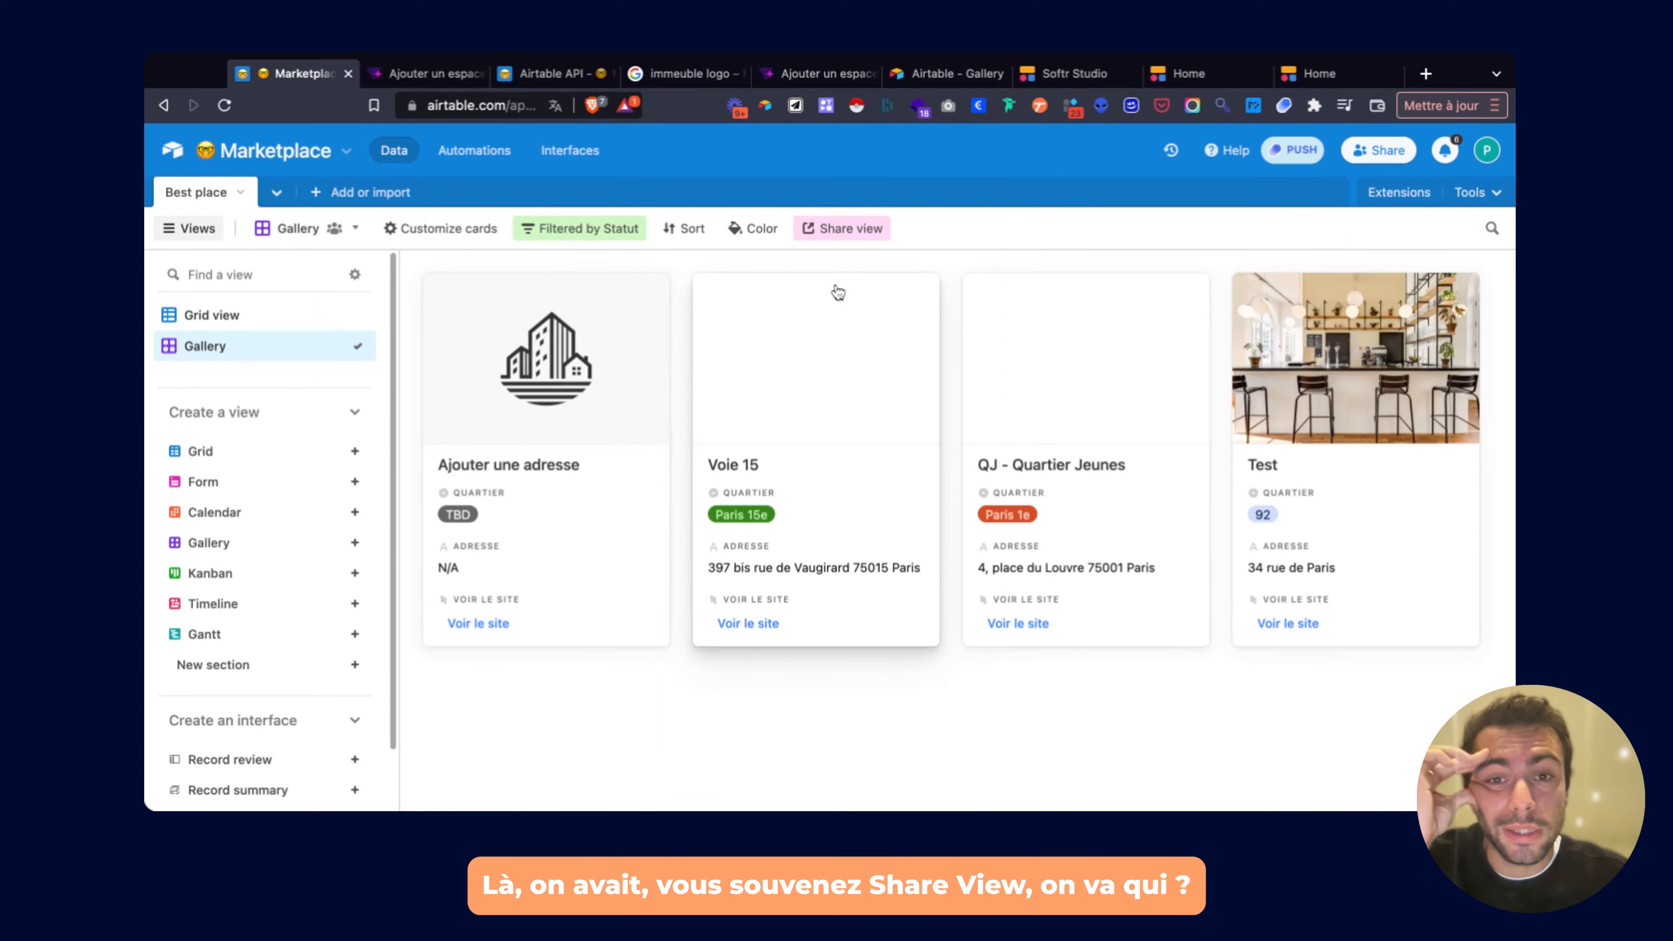
click(826, 231)
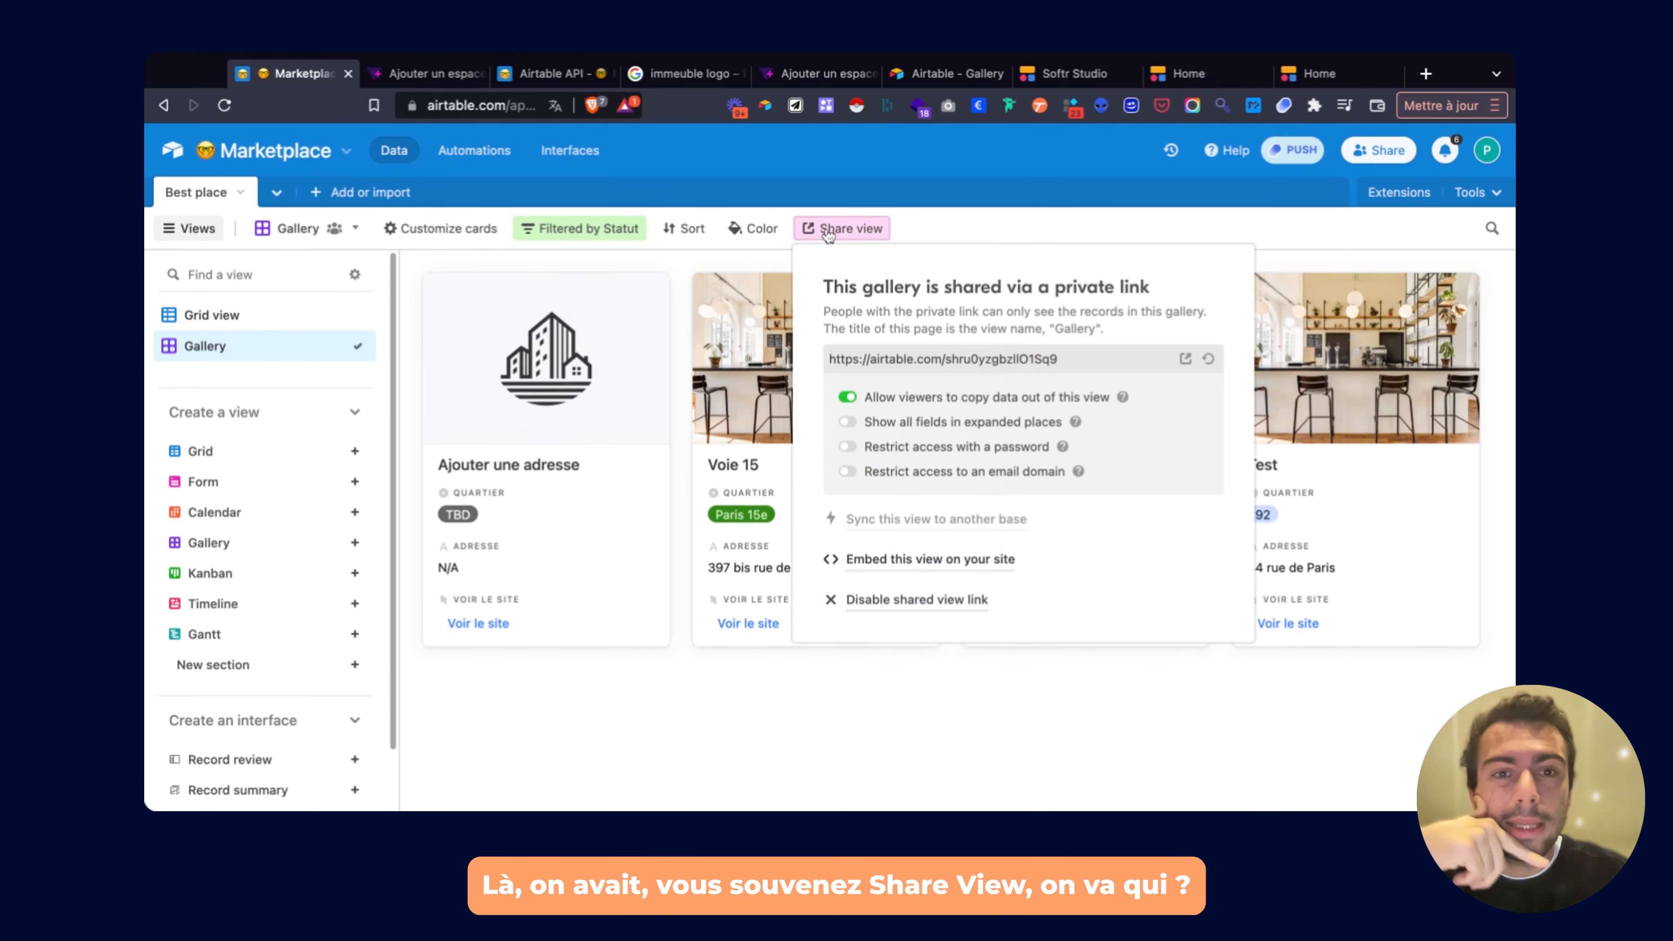
click(924, 565)
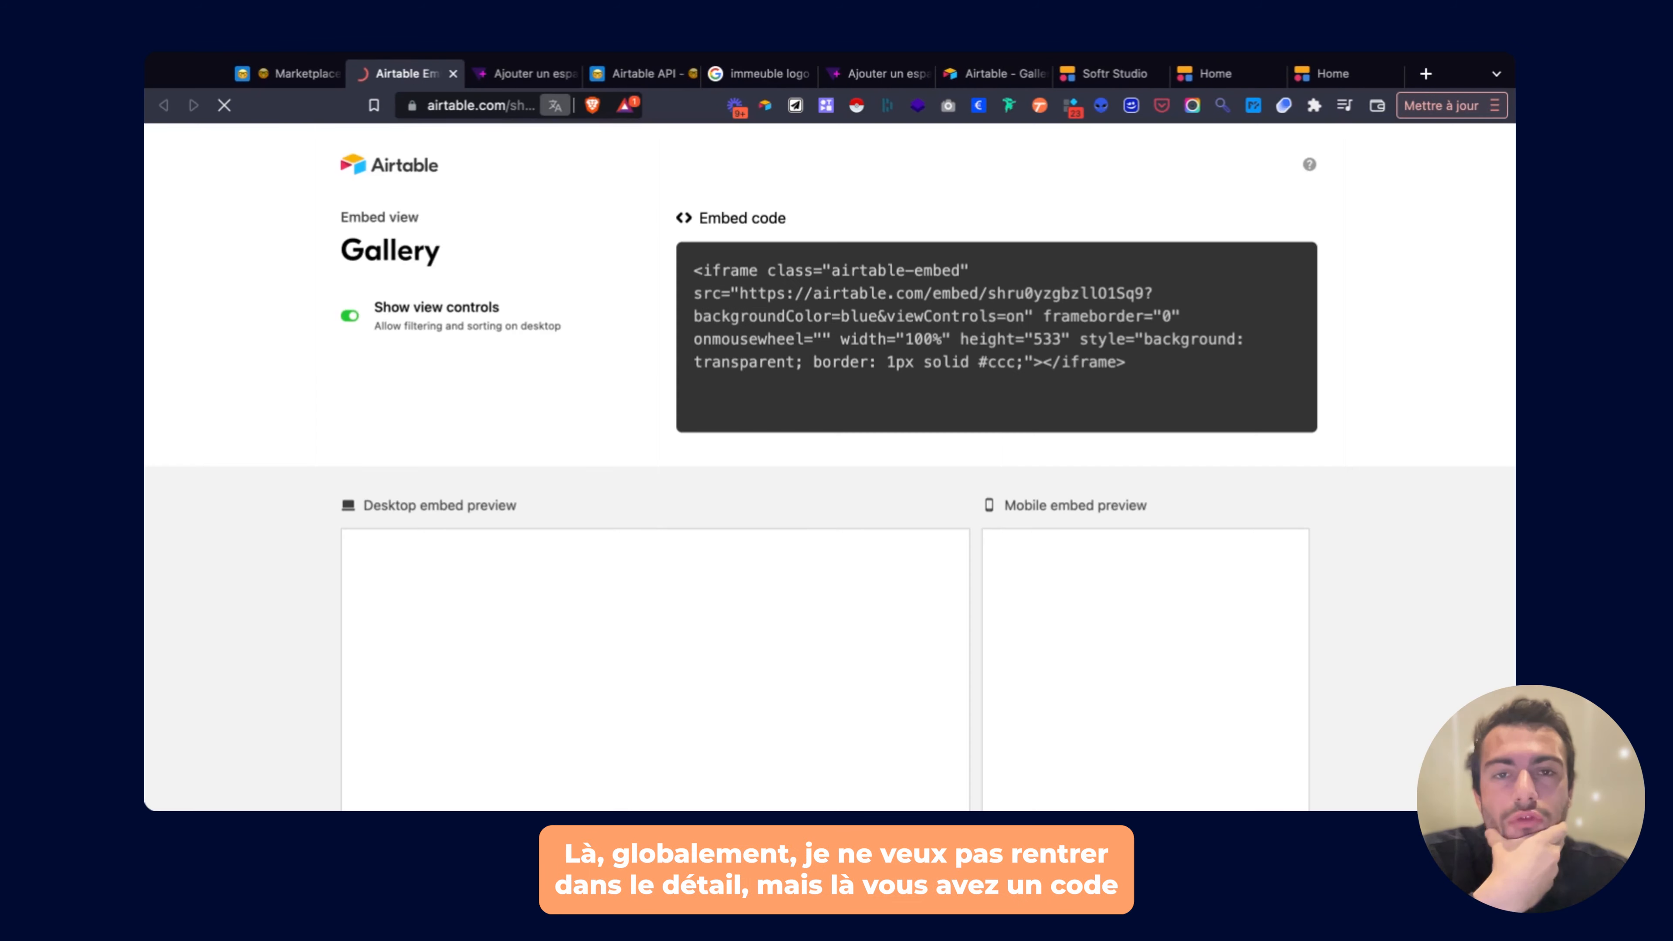
click(835, 297)
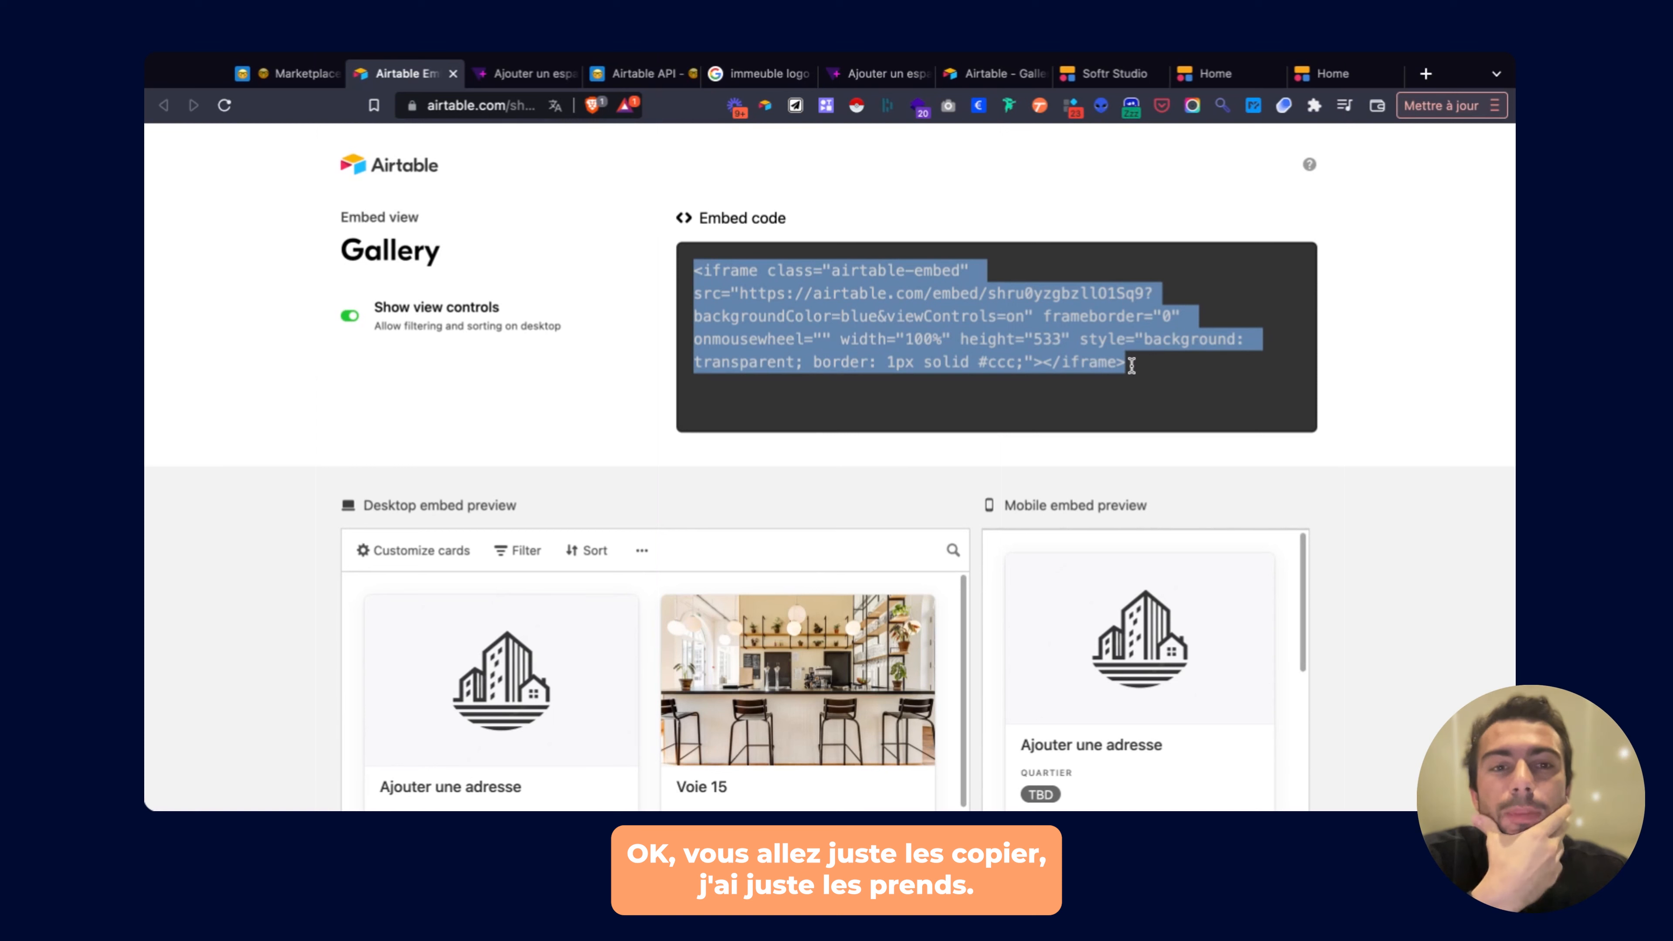
drag(1132, 365, 730, 271)
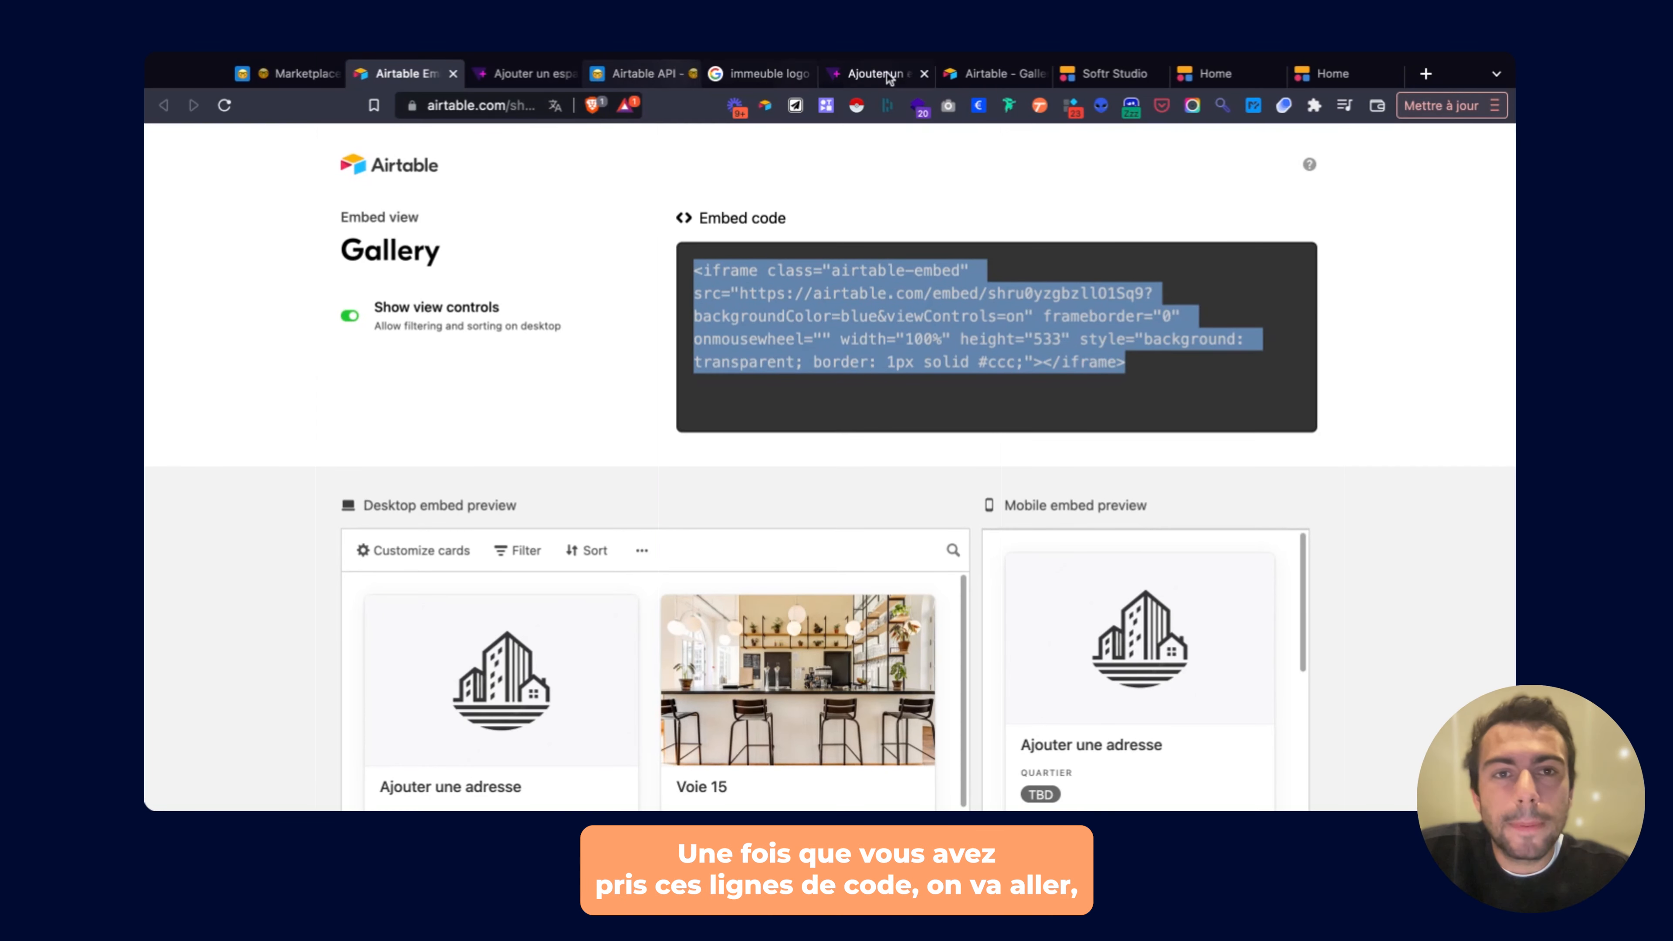
click(992, 75)
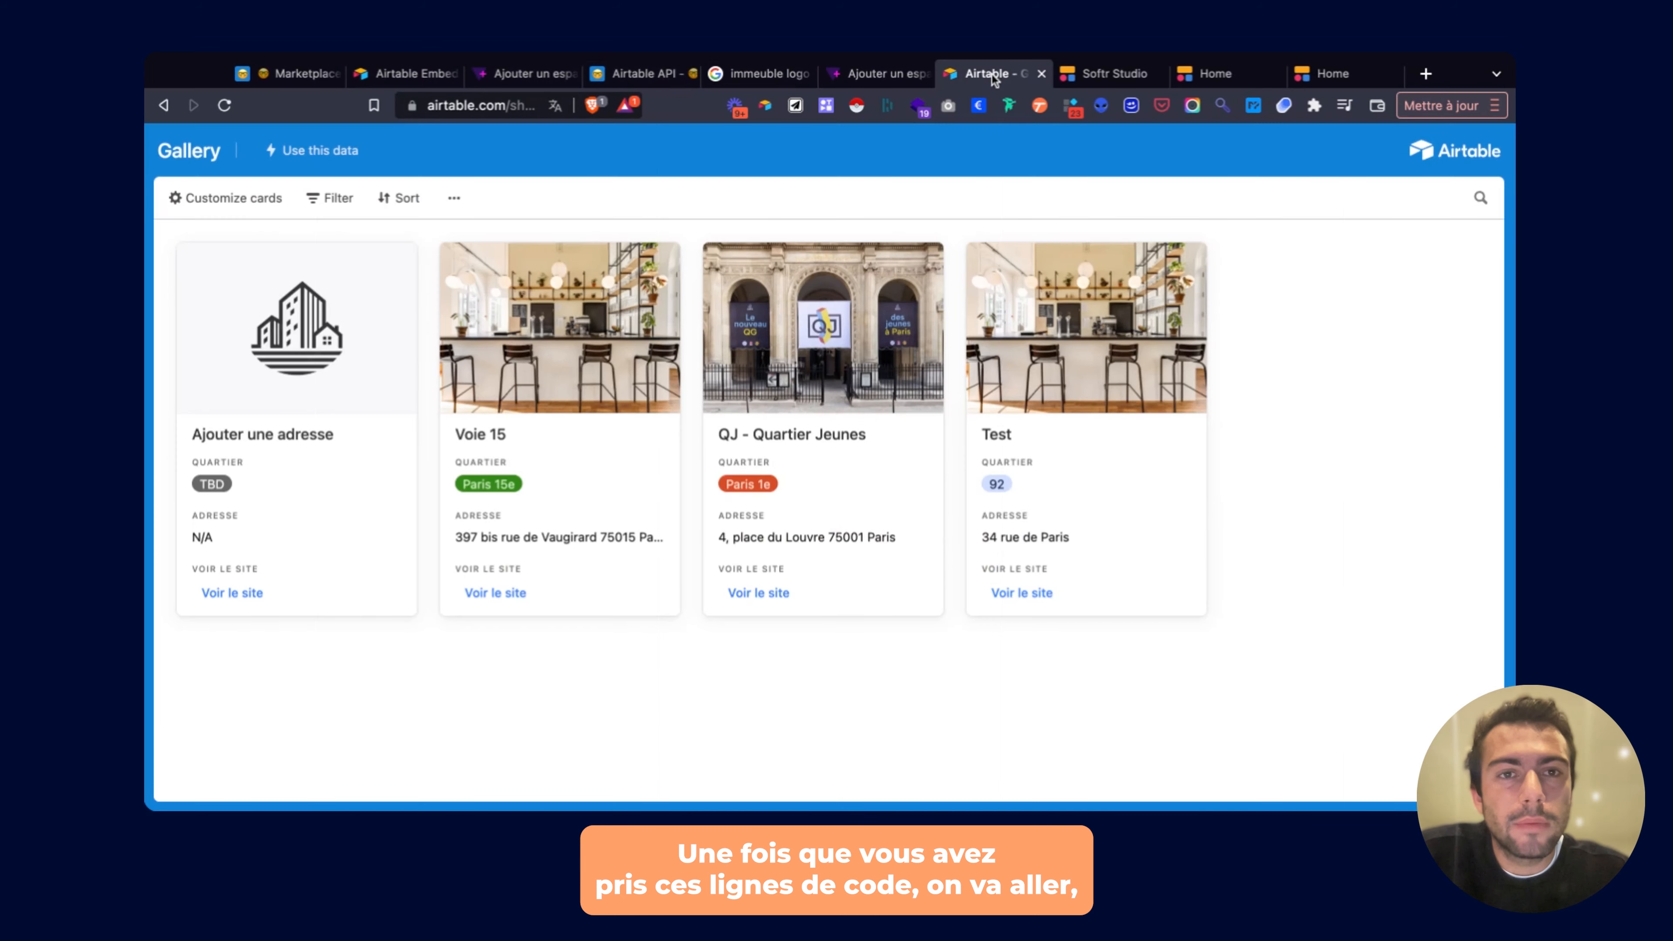
Add a Custom Code block below the hero.
click(1103, 79)
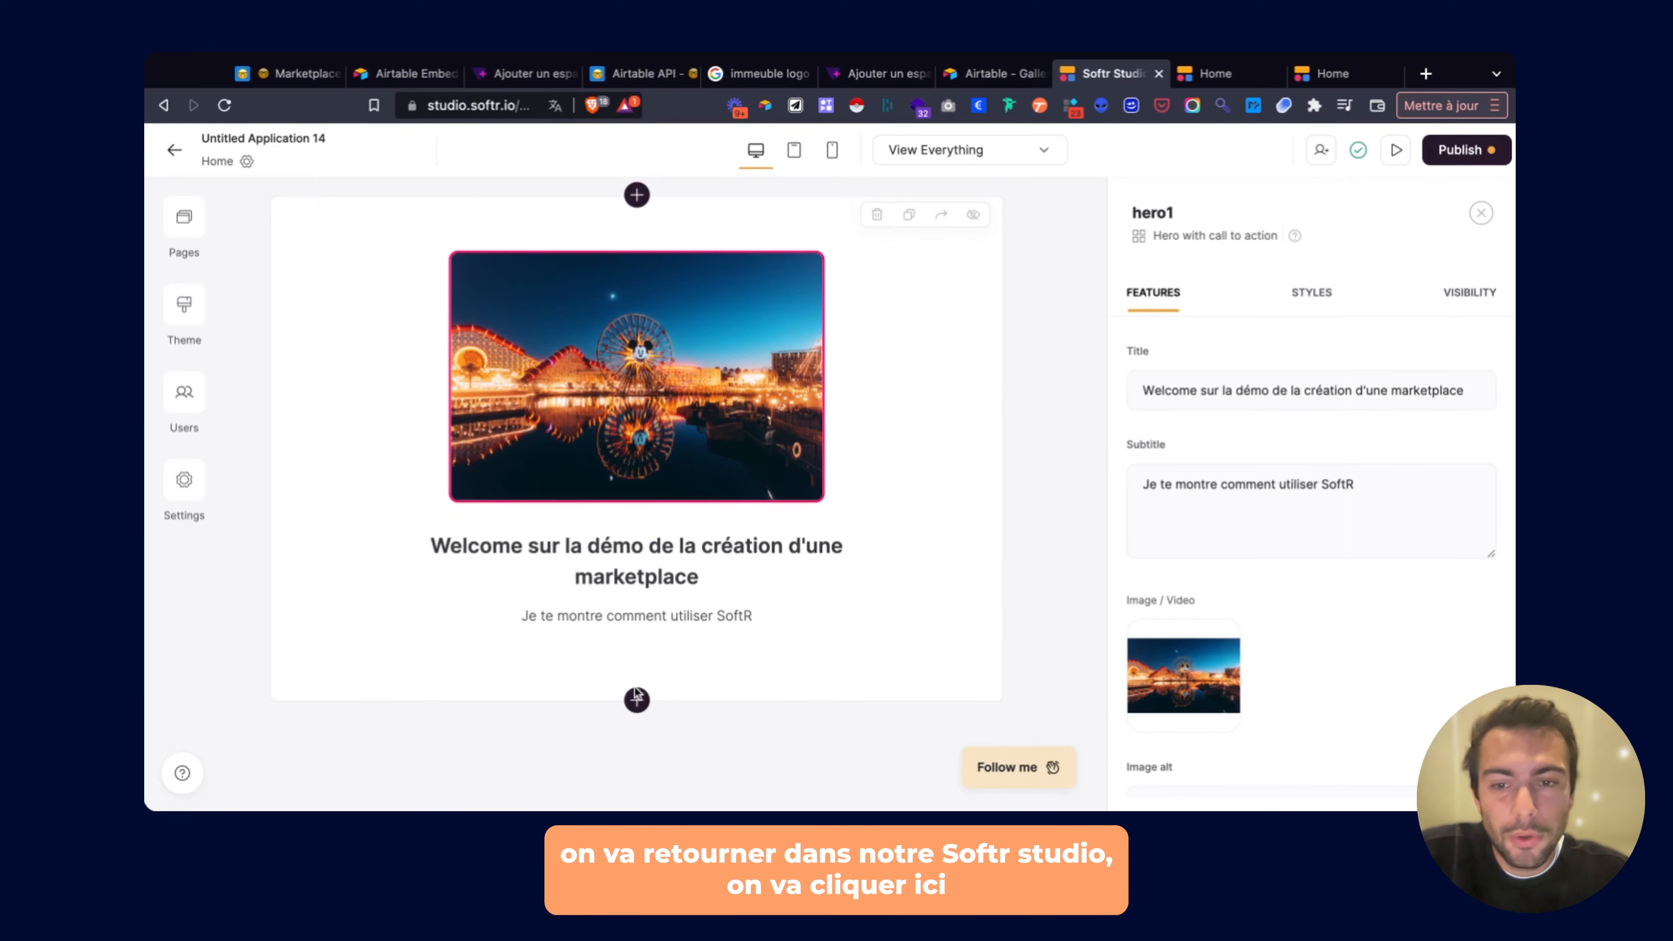
click(636, 701)
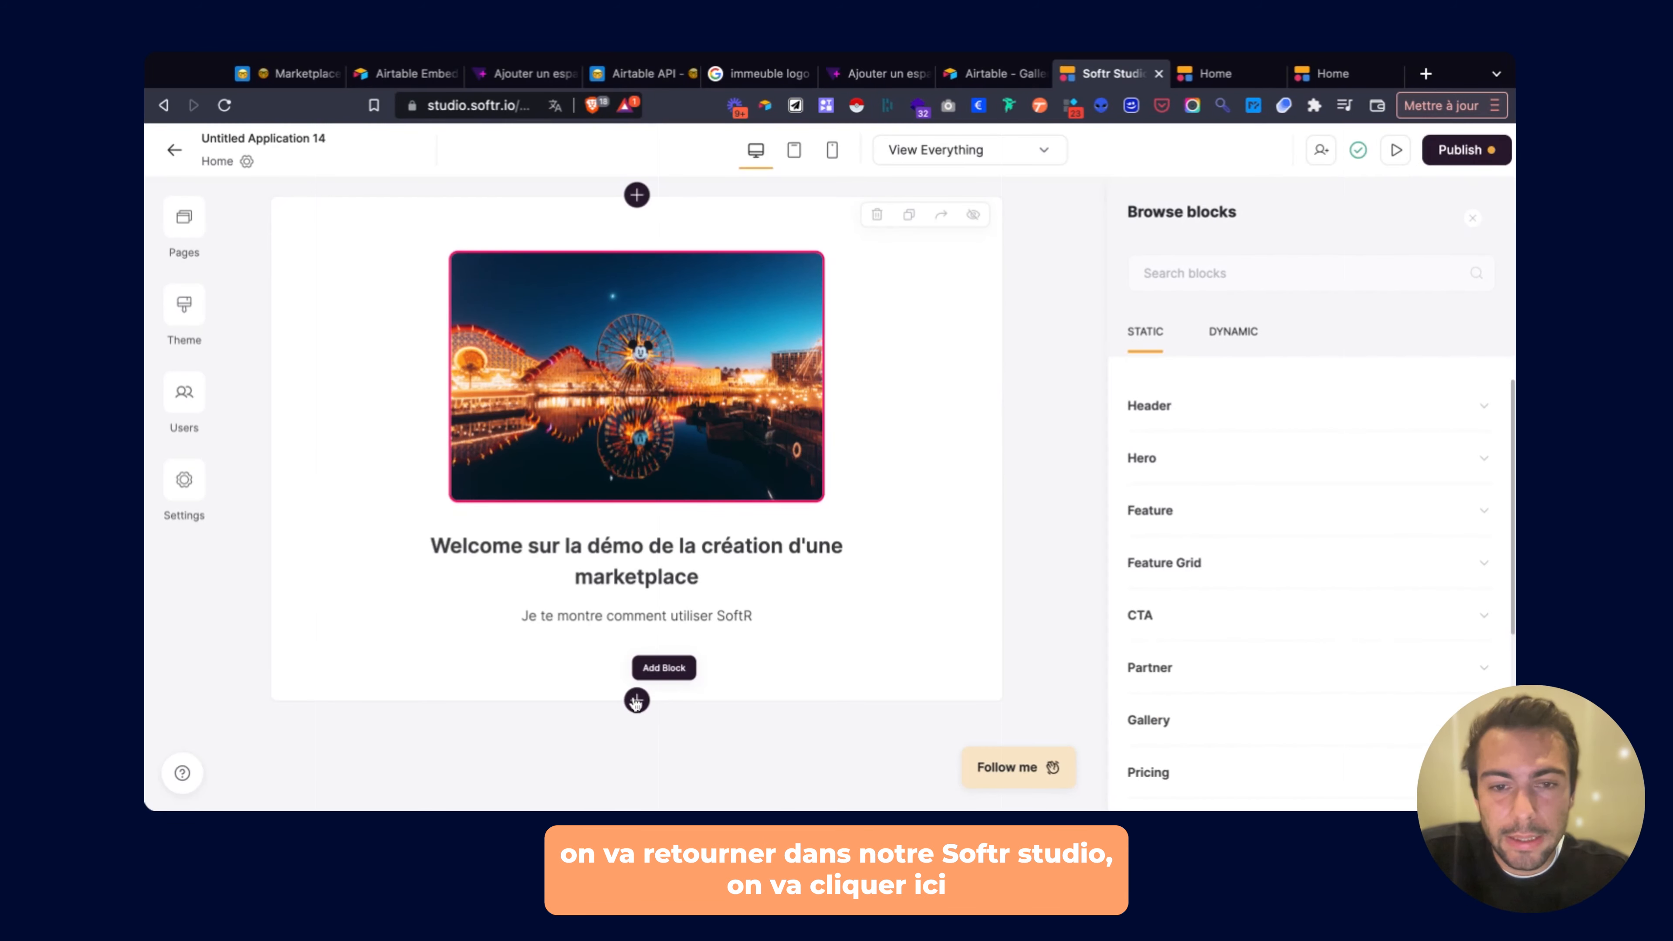
click(1229, 335)
click(1150, 335)
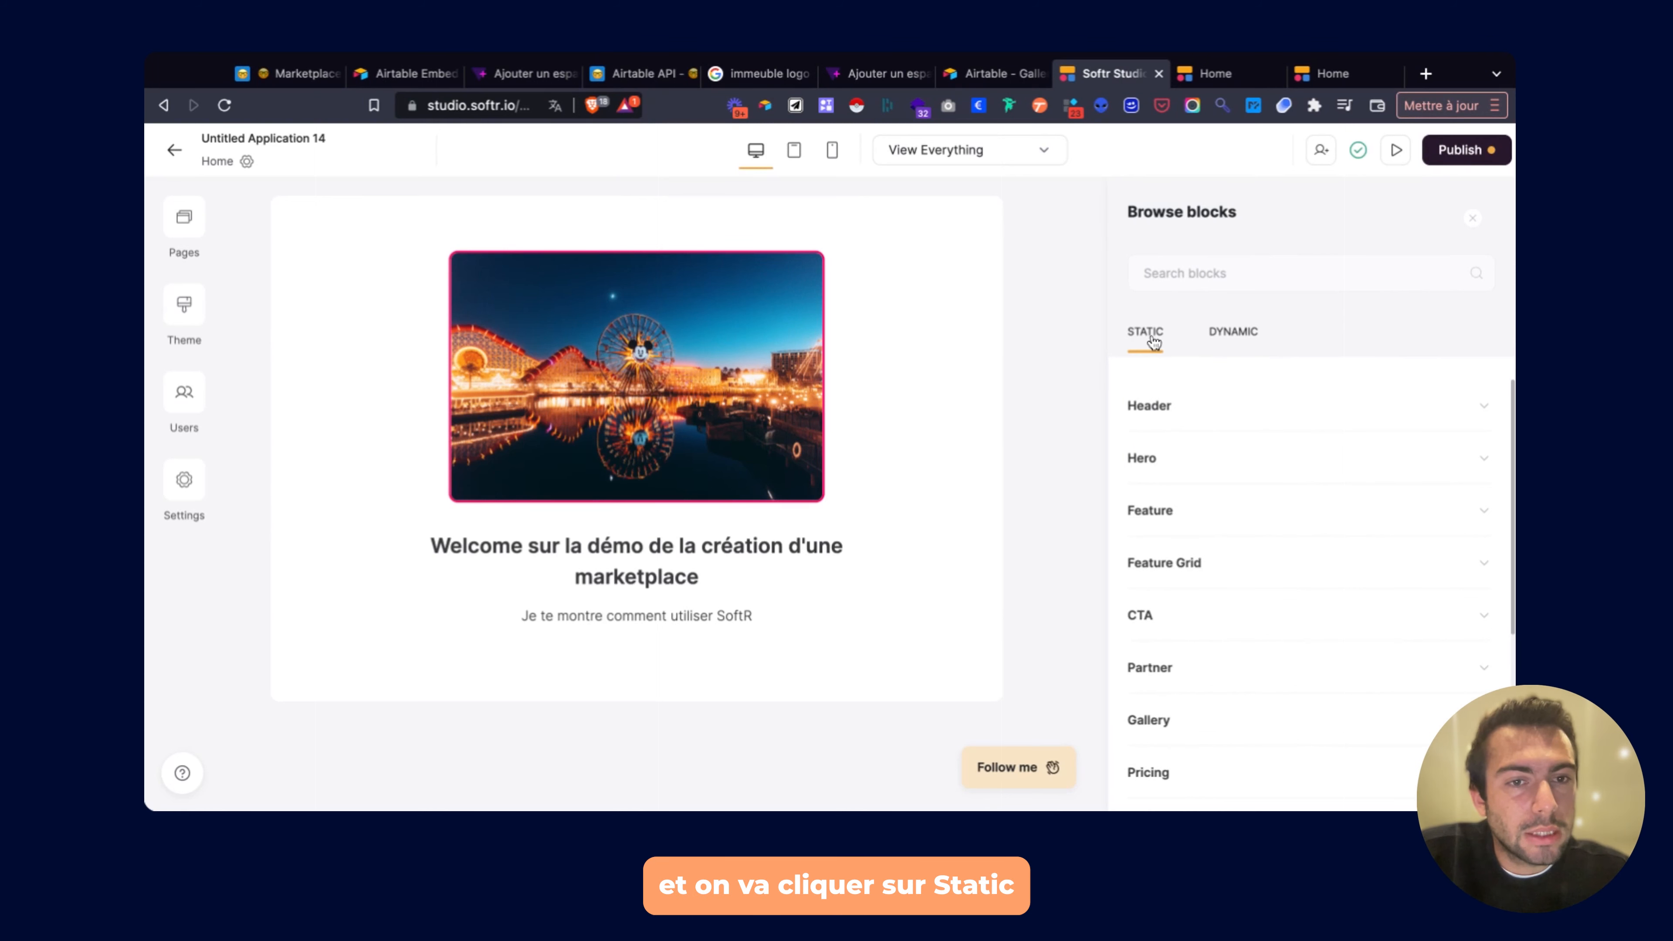
scroll(1161, 470, down, 5)
click(1166, 733)
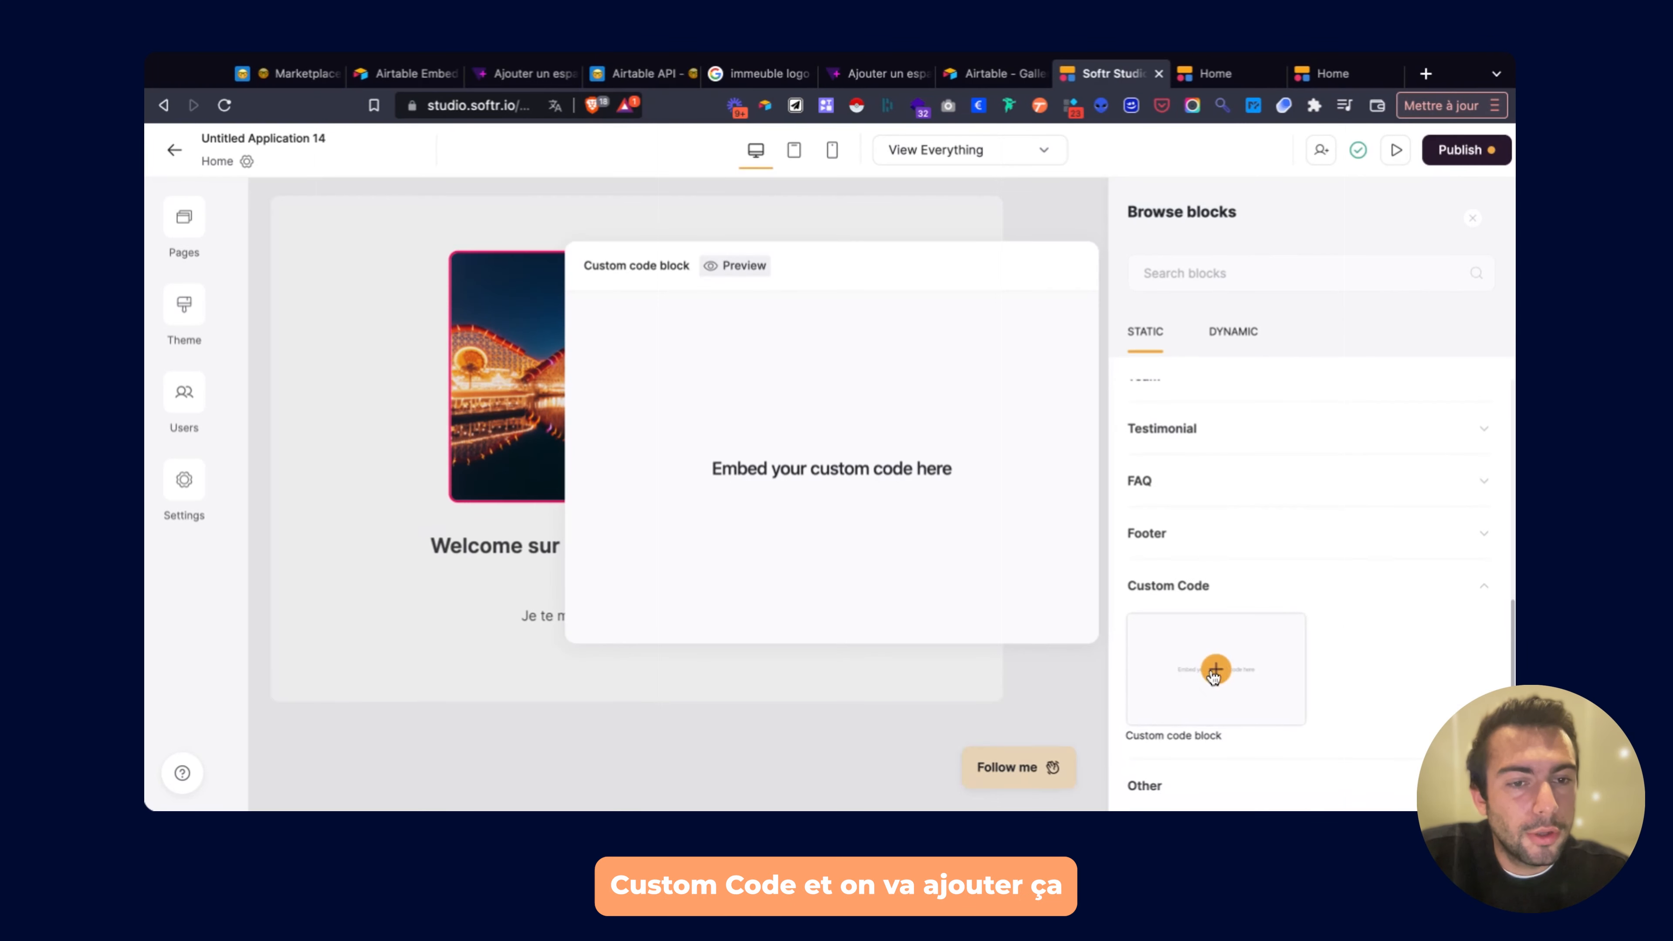
click(1215, 665)
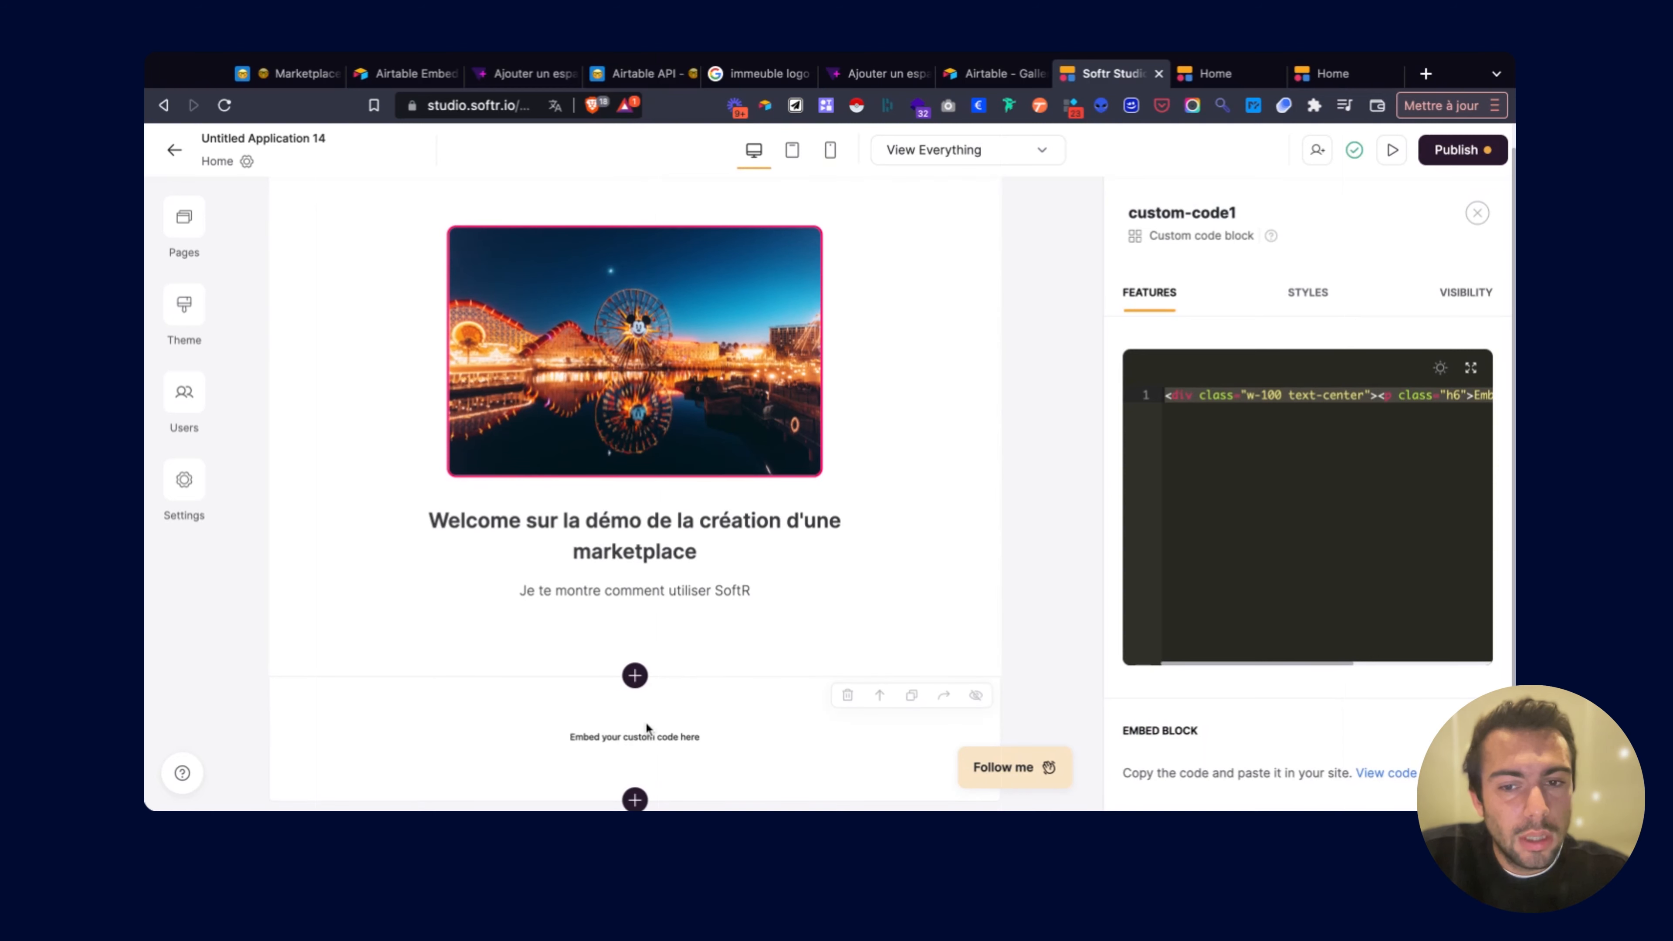
Replace the block's placeholder code with the pasted Airtable gallery embed code.
click(1473, 371)
click(1020, 186)
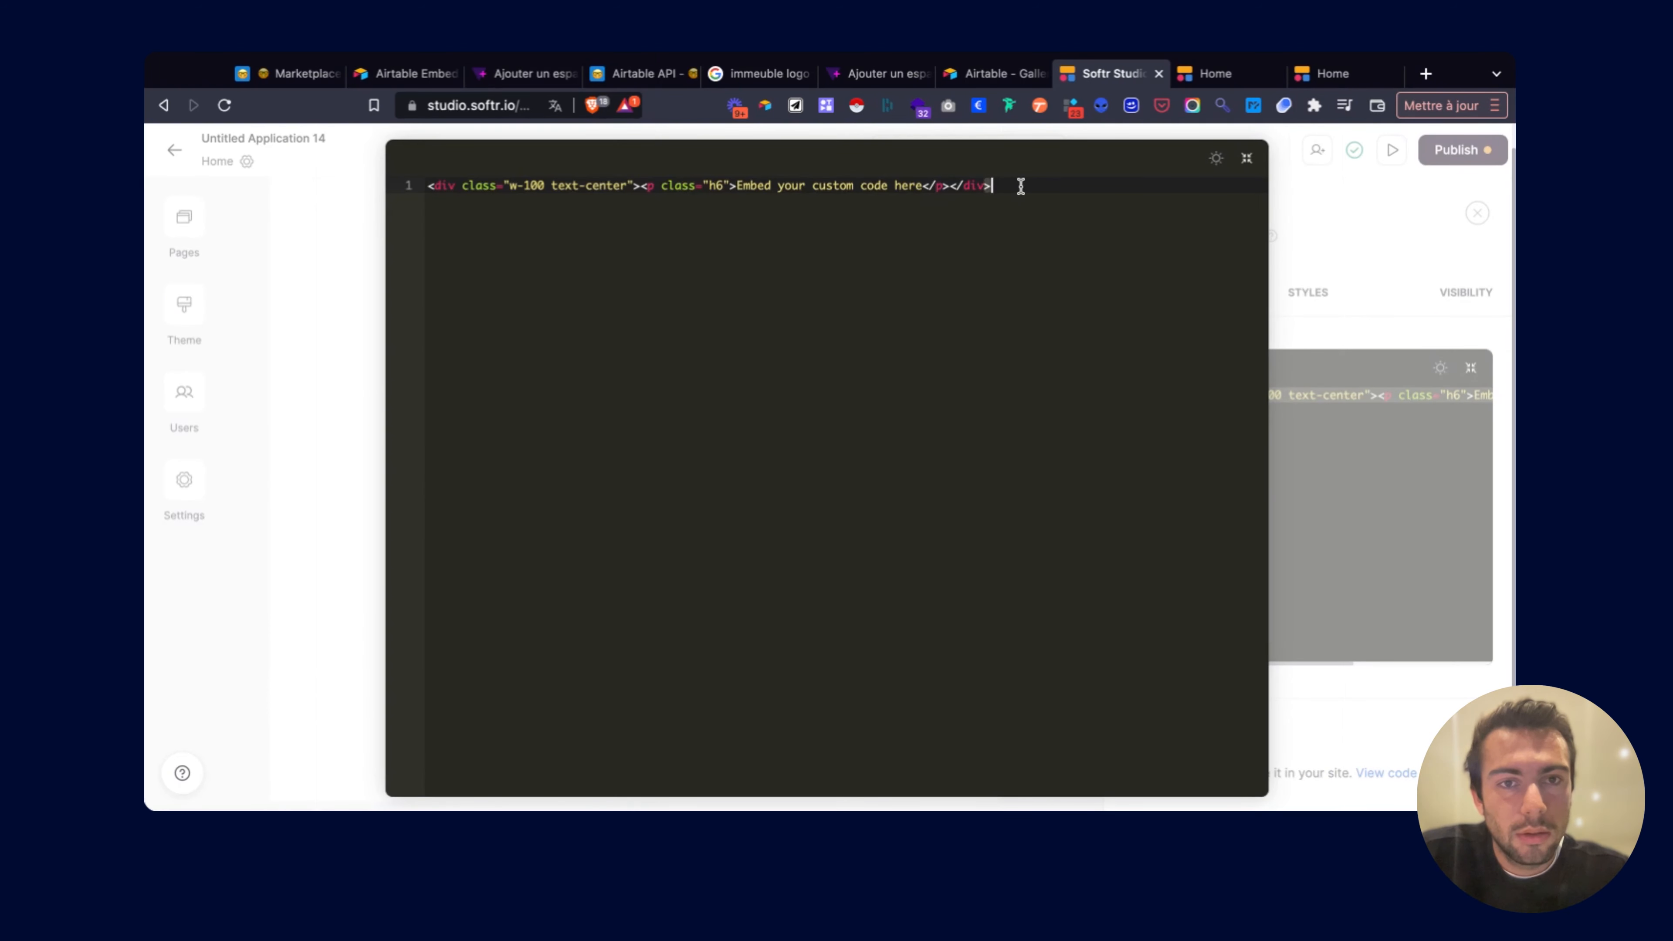
key(ctrl+a)
key(BackSpace)
key(ctrl+v)
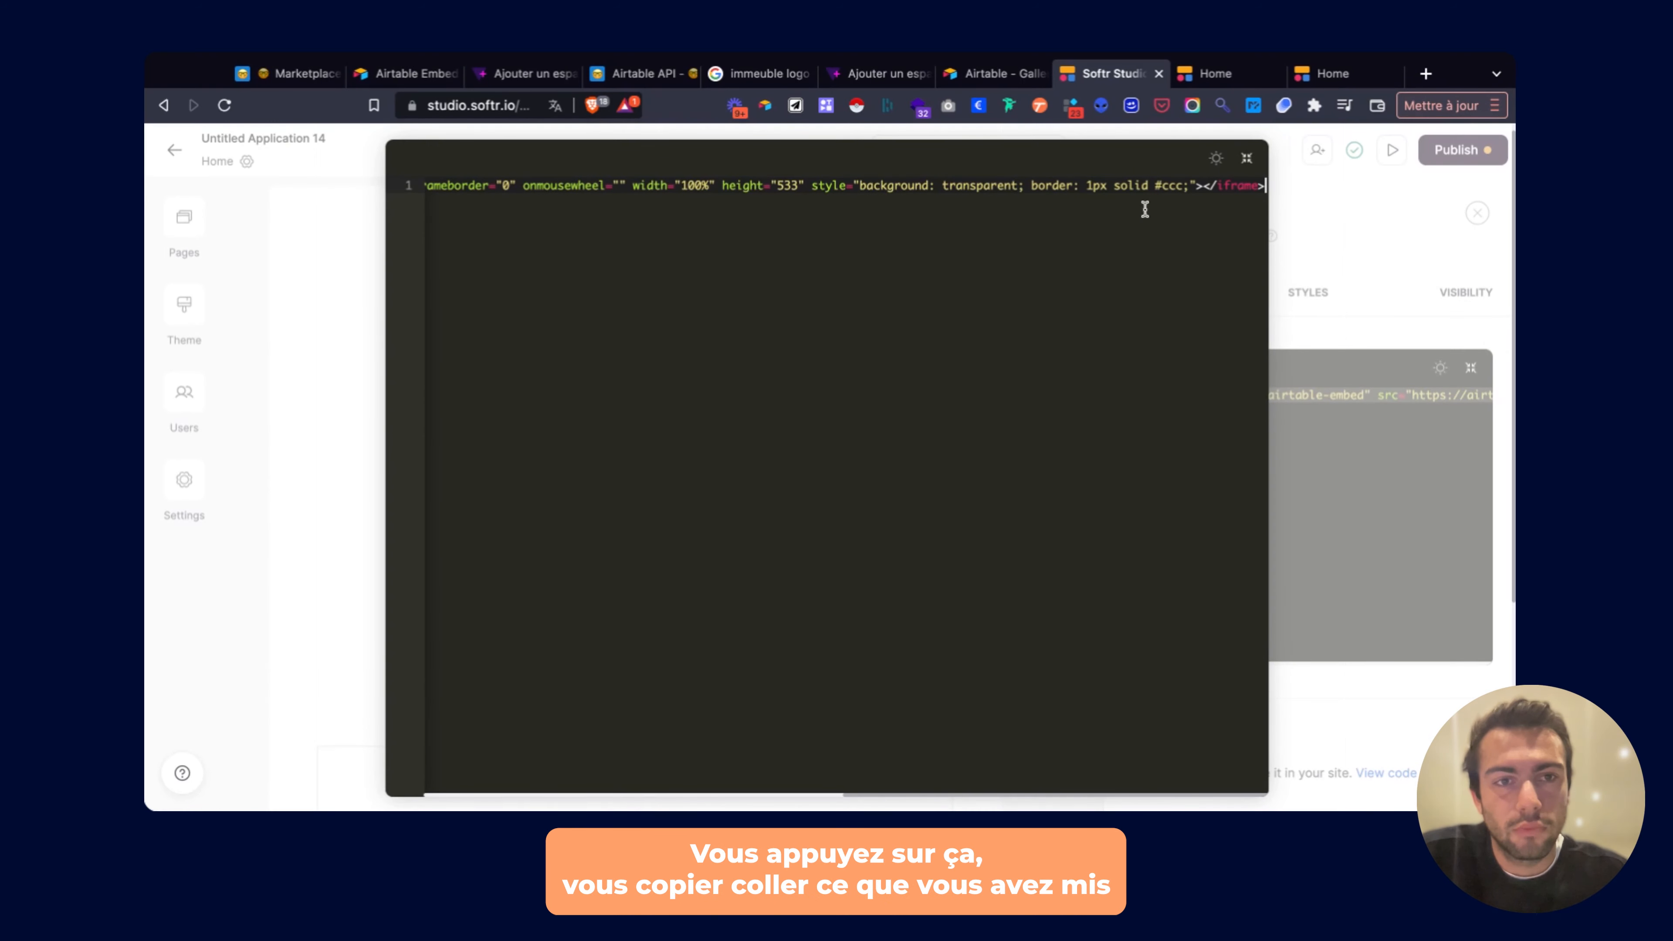
Publish the updates and view the live site.
click(1359, 224)
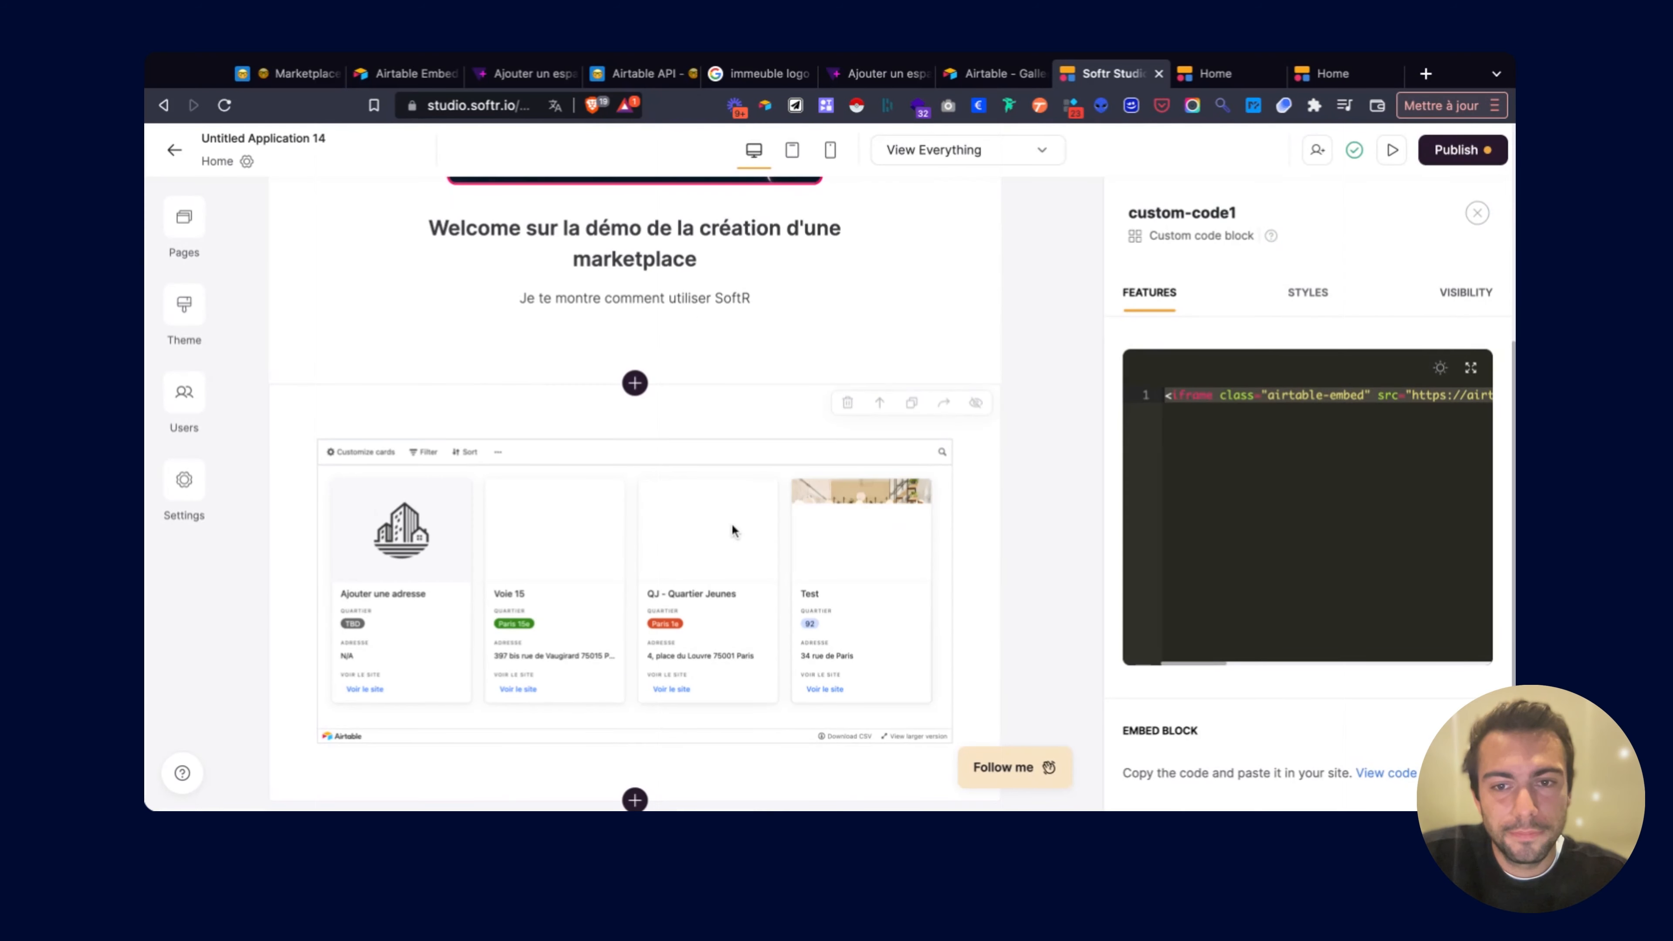
click(1461, 150)
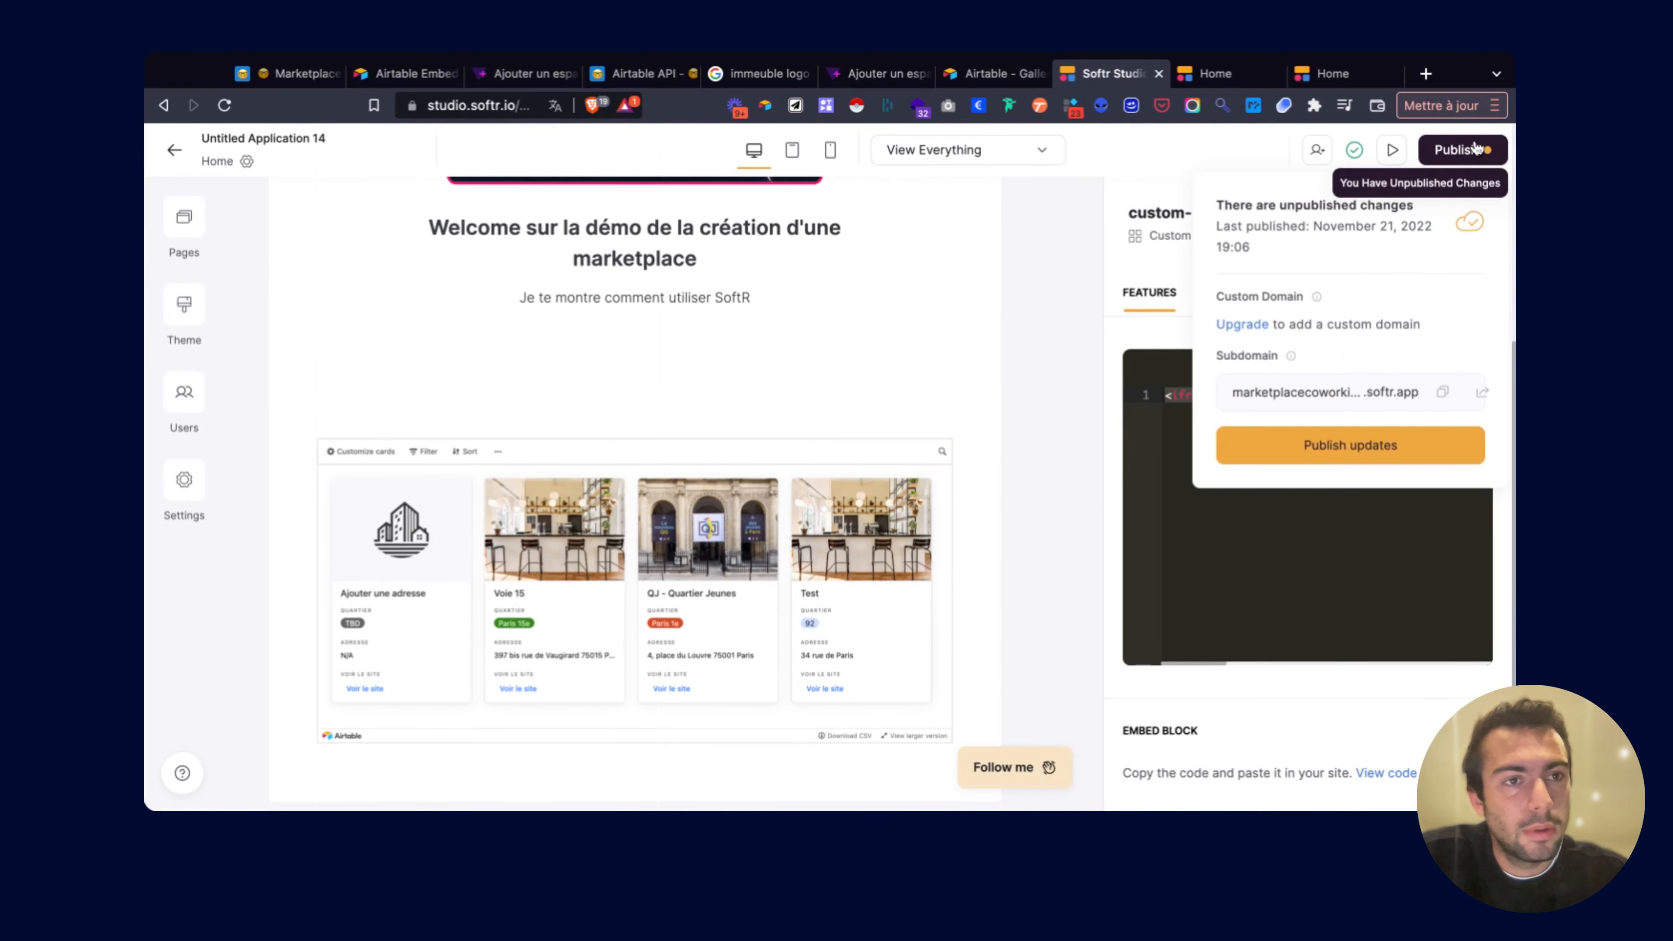
click(1333, 455)
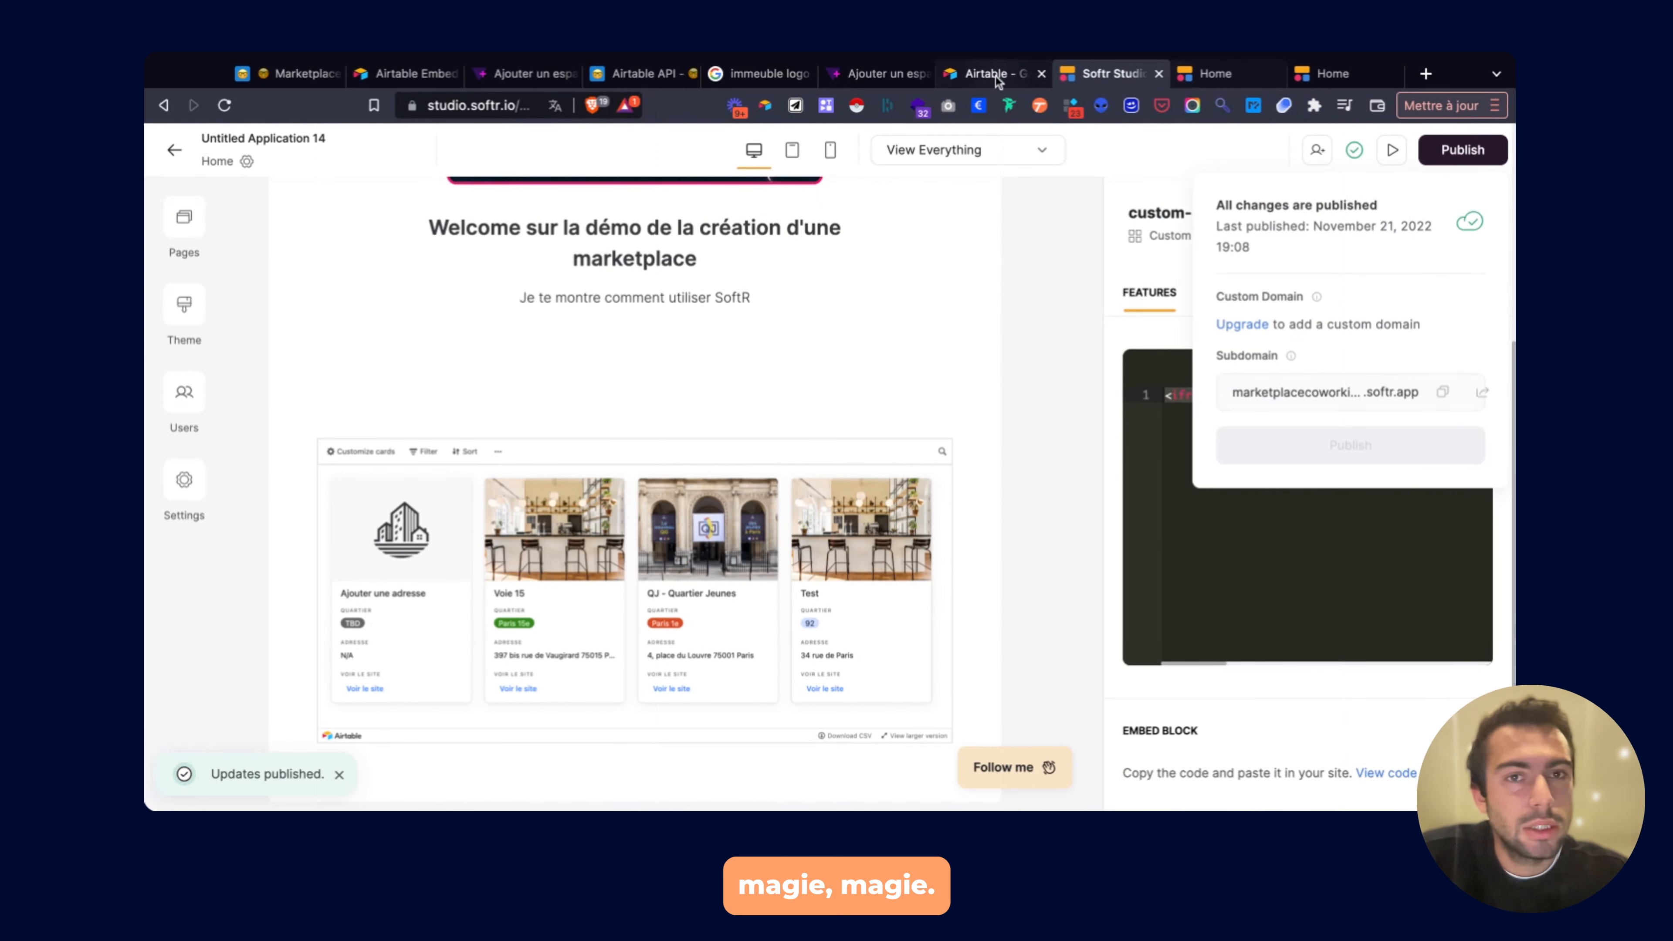
click(1226, 76)
Close the extra Home tab and reload the published marketplace page.
click(1277, 75)
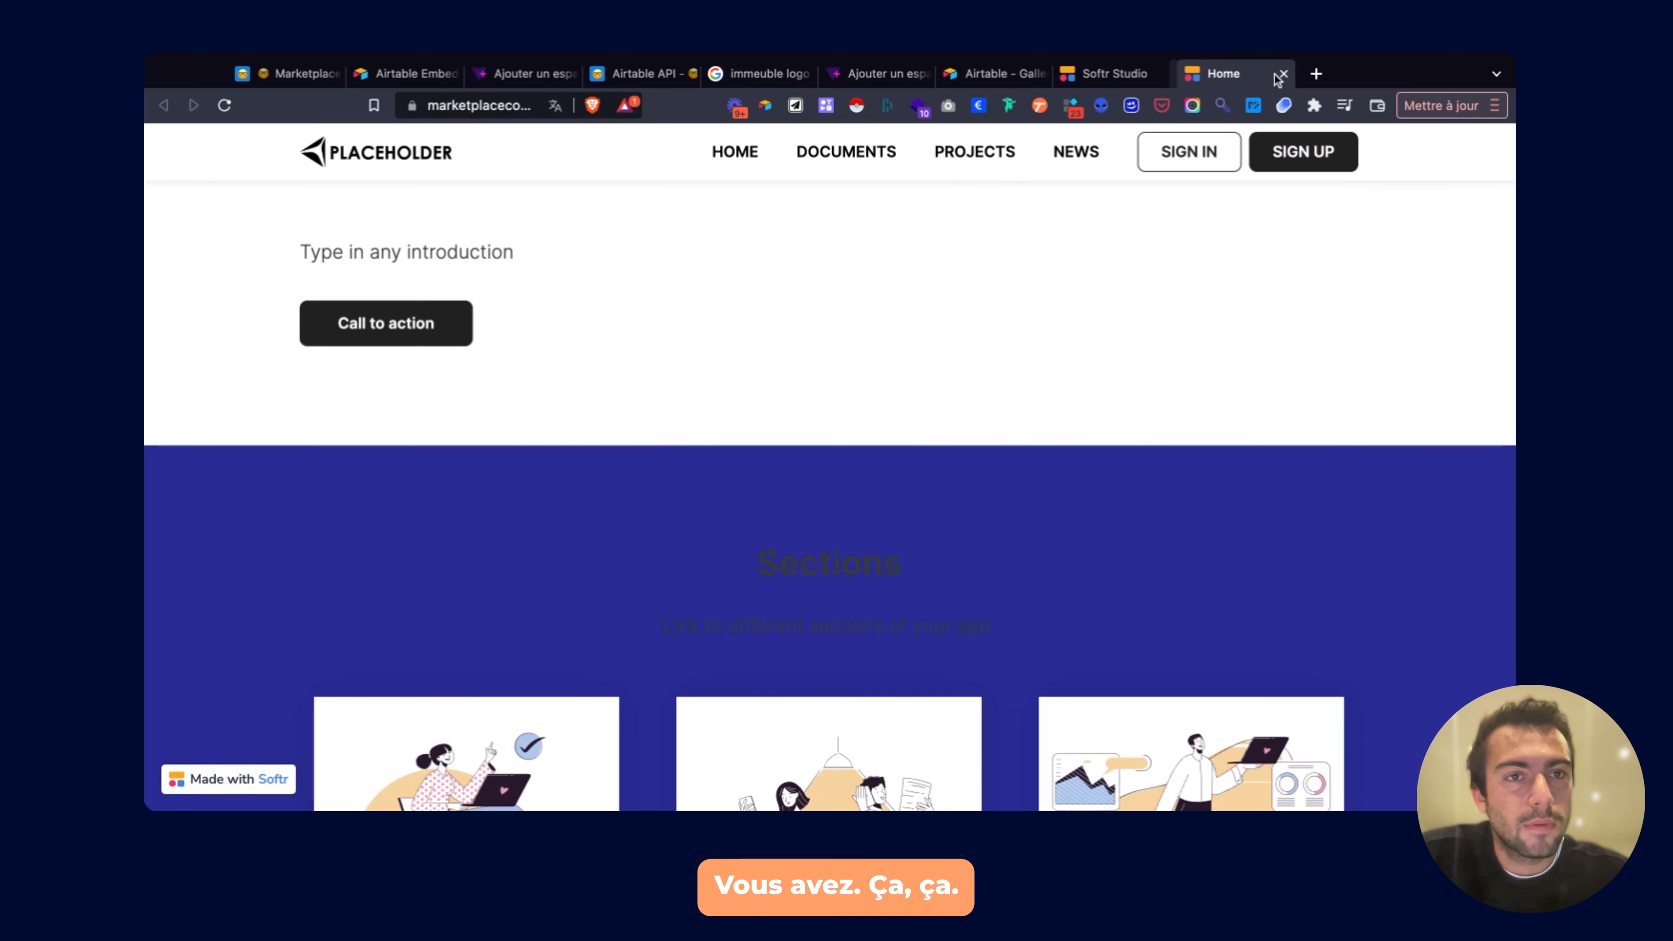
key(super+r)
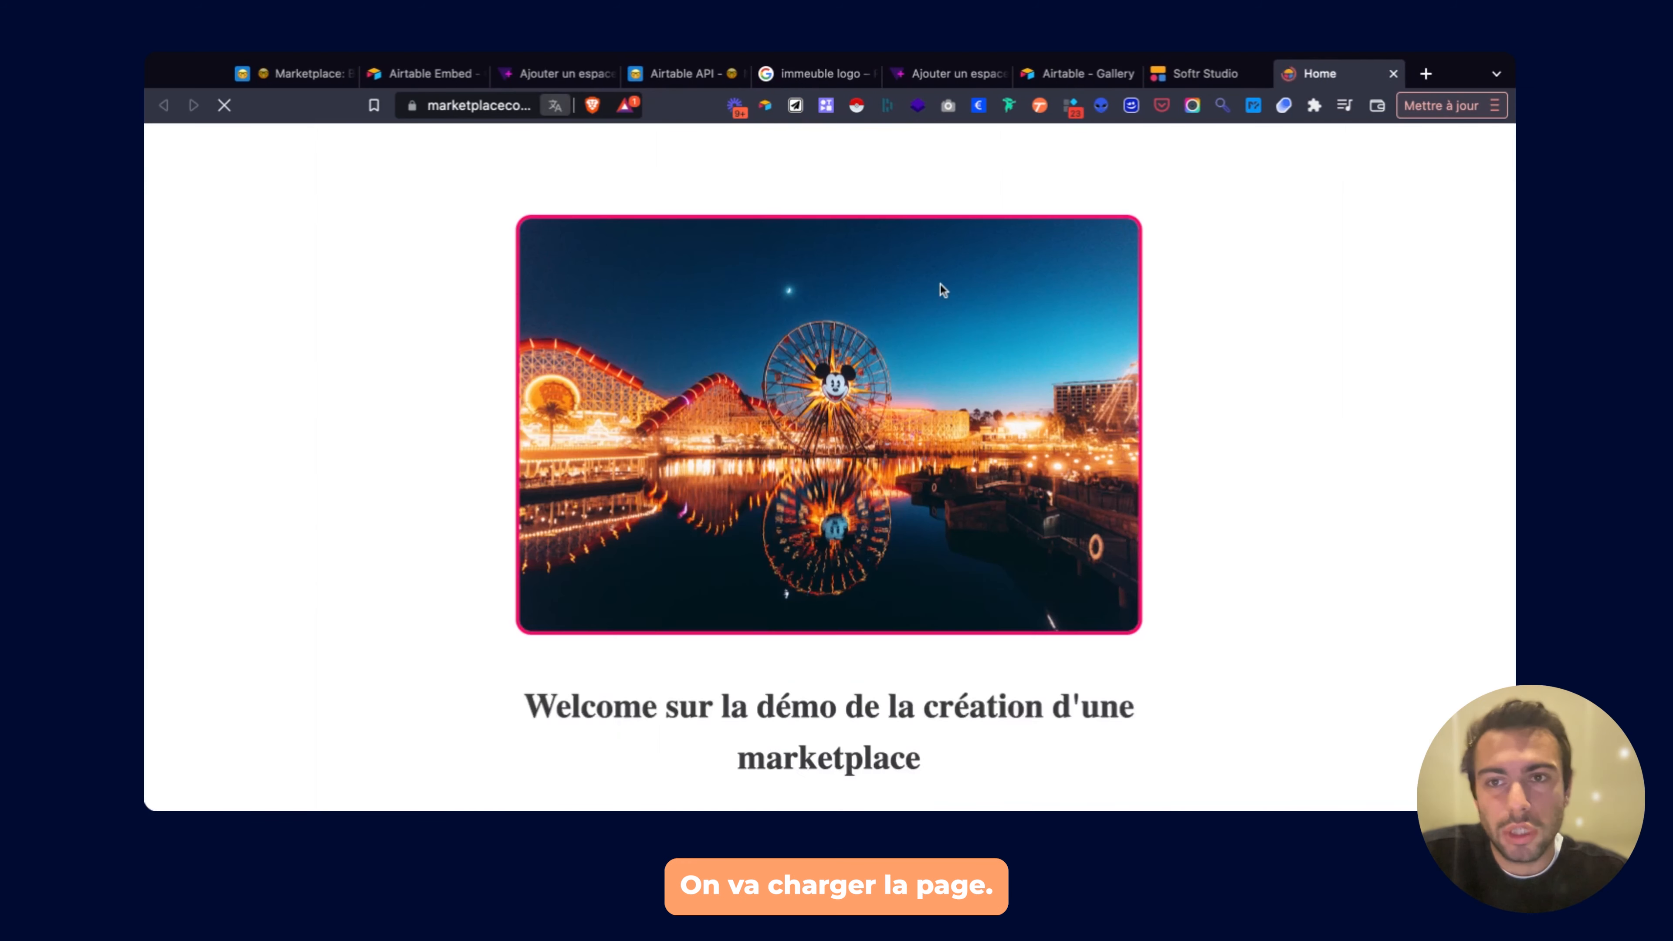
scroll(939, 290, down, 5)
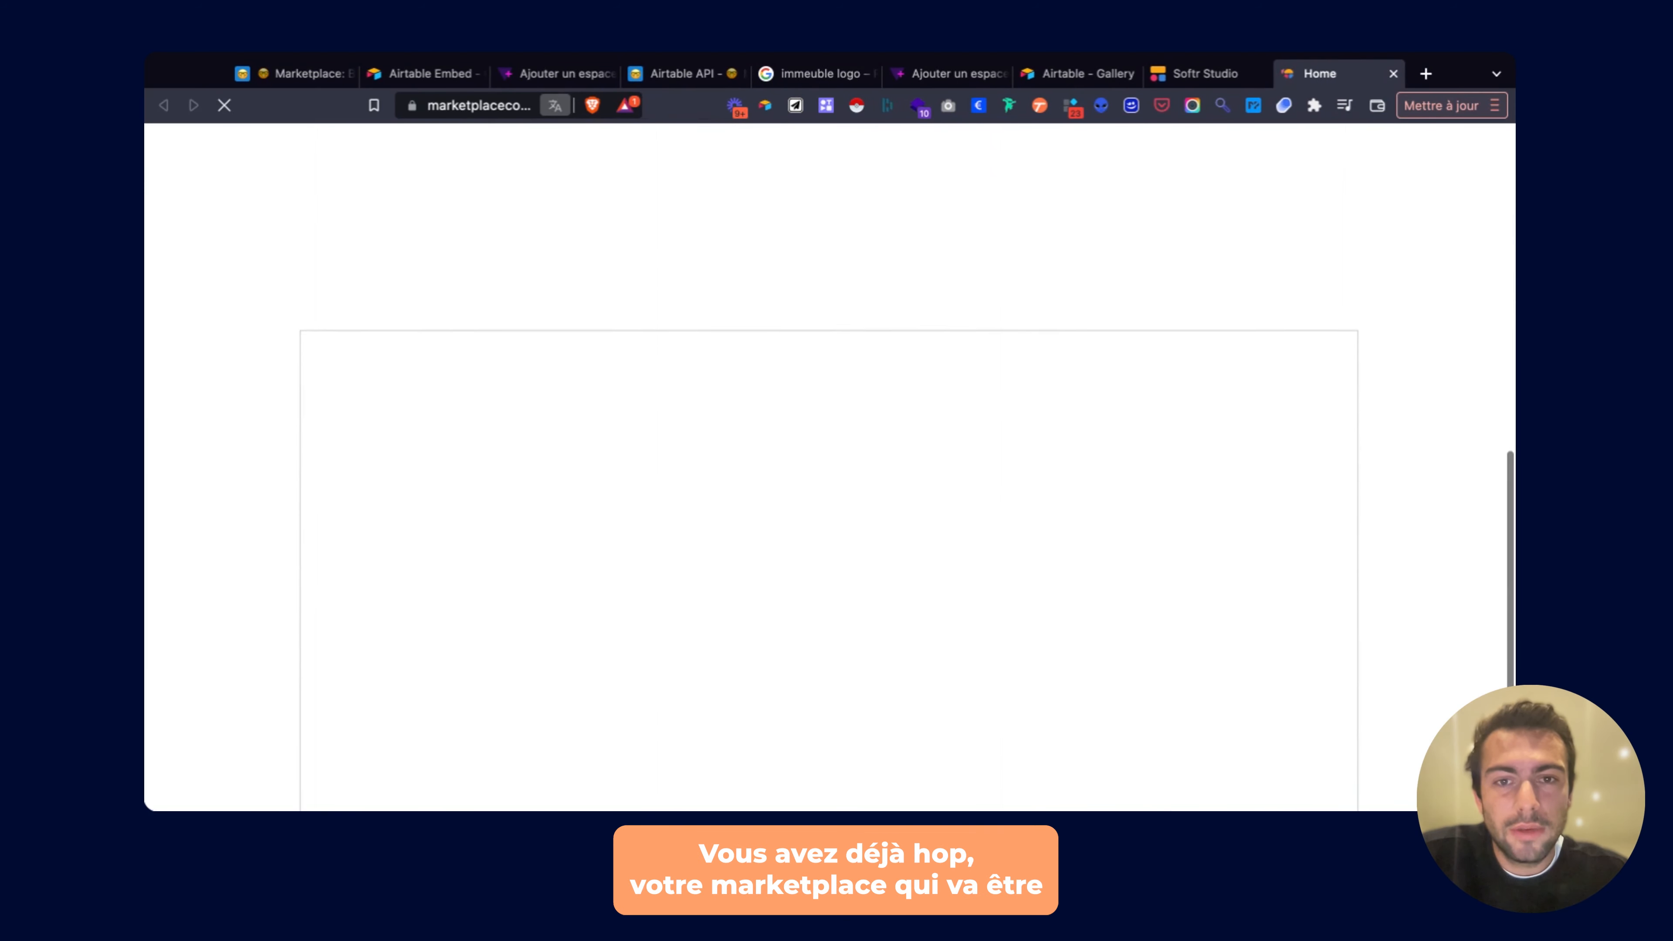
scroll(829, 467, down, 1)
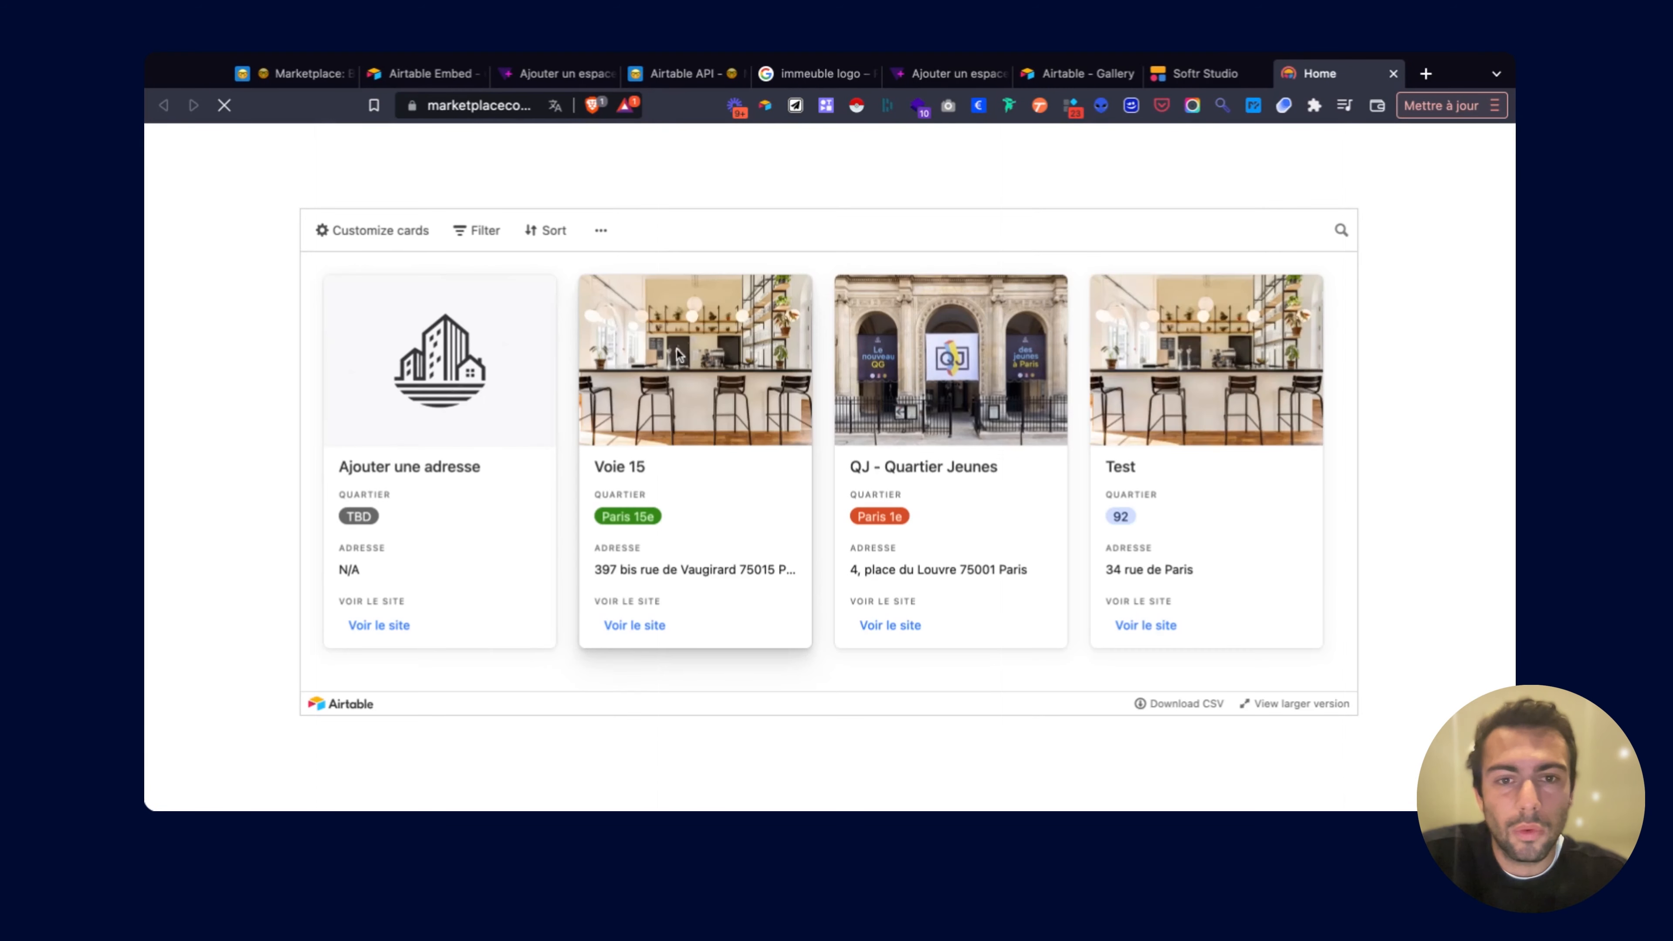
scroll(695, 461, up, 3)
scroll(695, 461, down, 3)
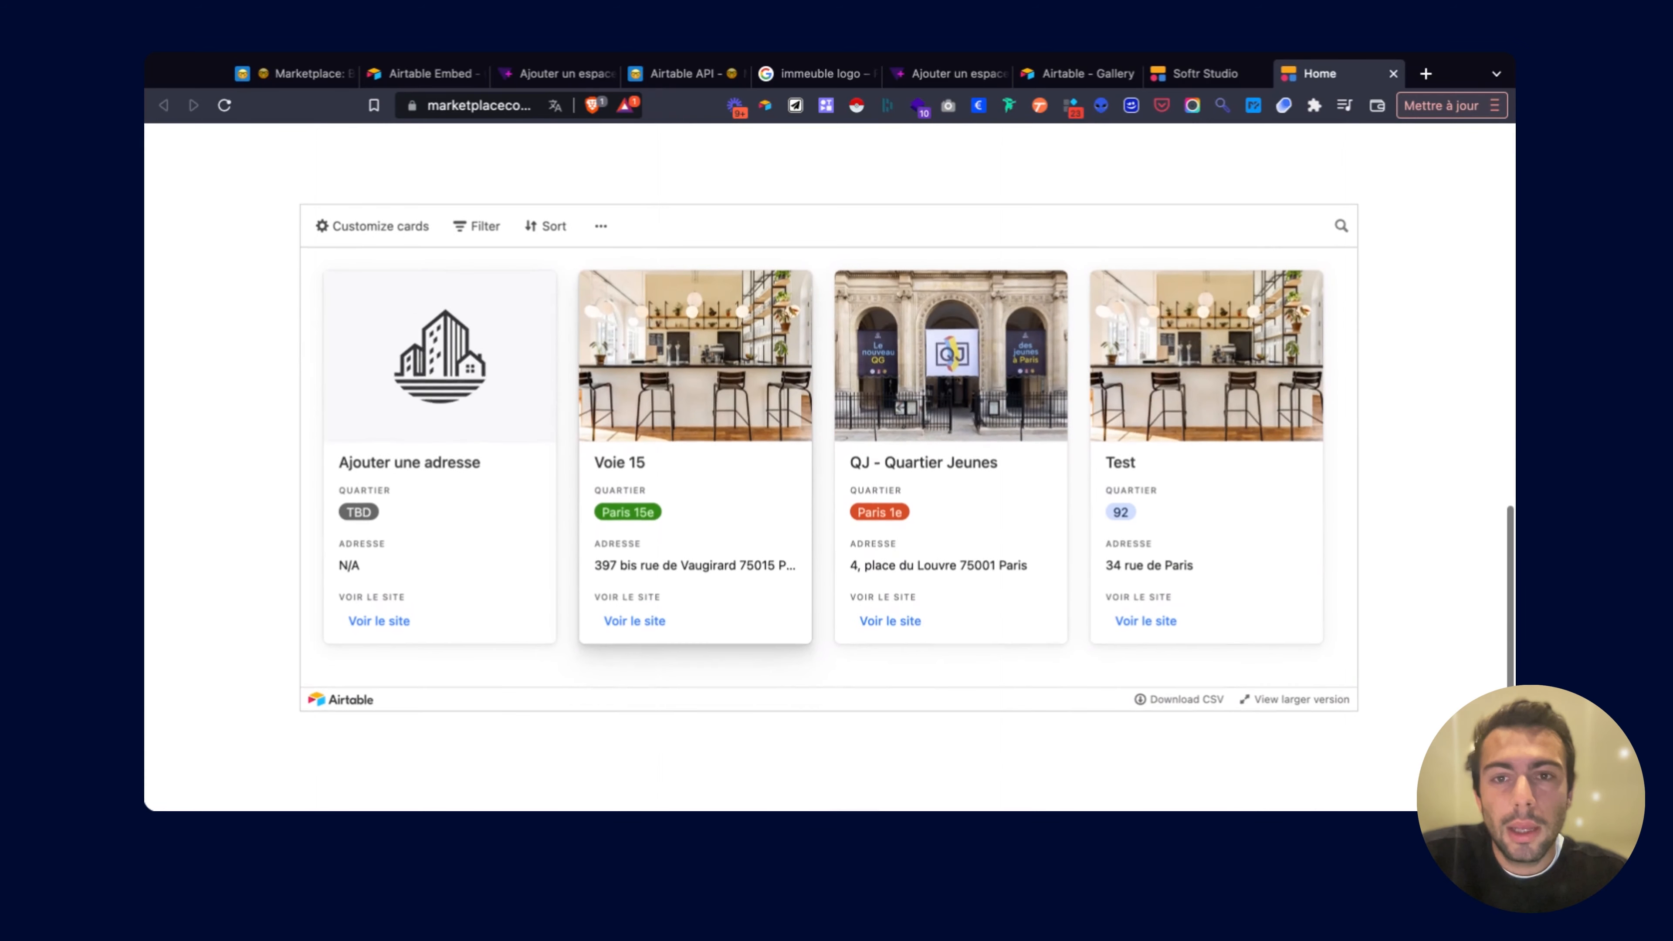
Open and close the Voie 15 card, dismiss the login message, and return to Softr Studio.
click(738, 370)
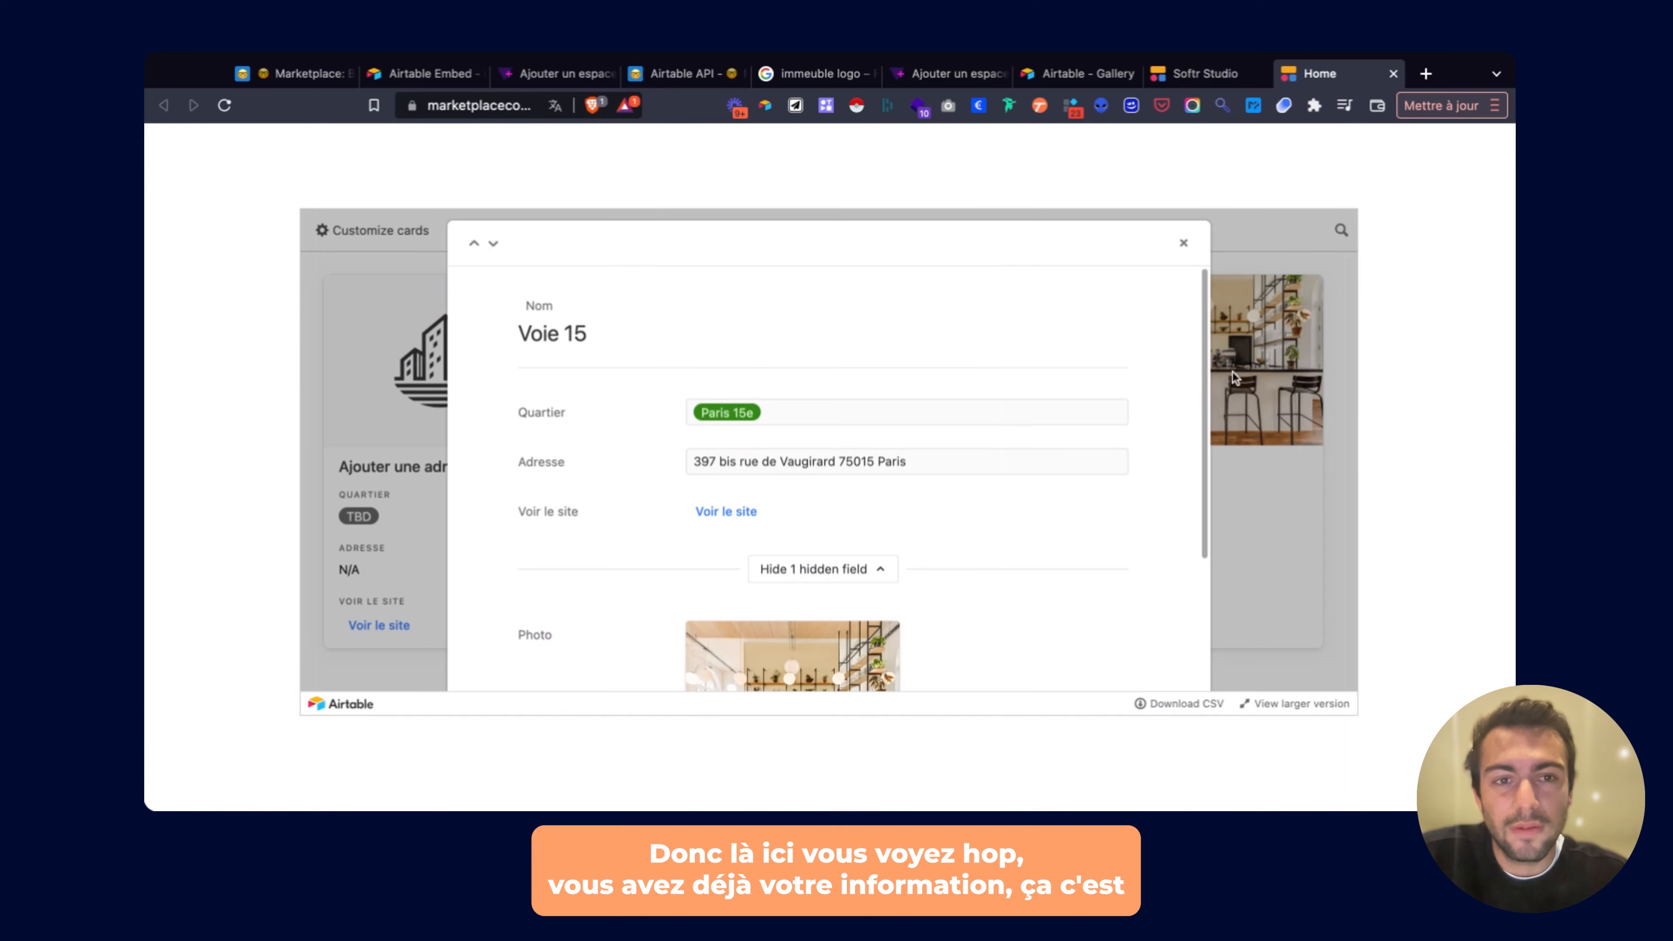
scroll(1102, 456, down, 5)
scroll(1105, 458, up, 5)
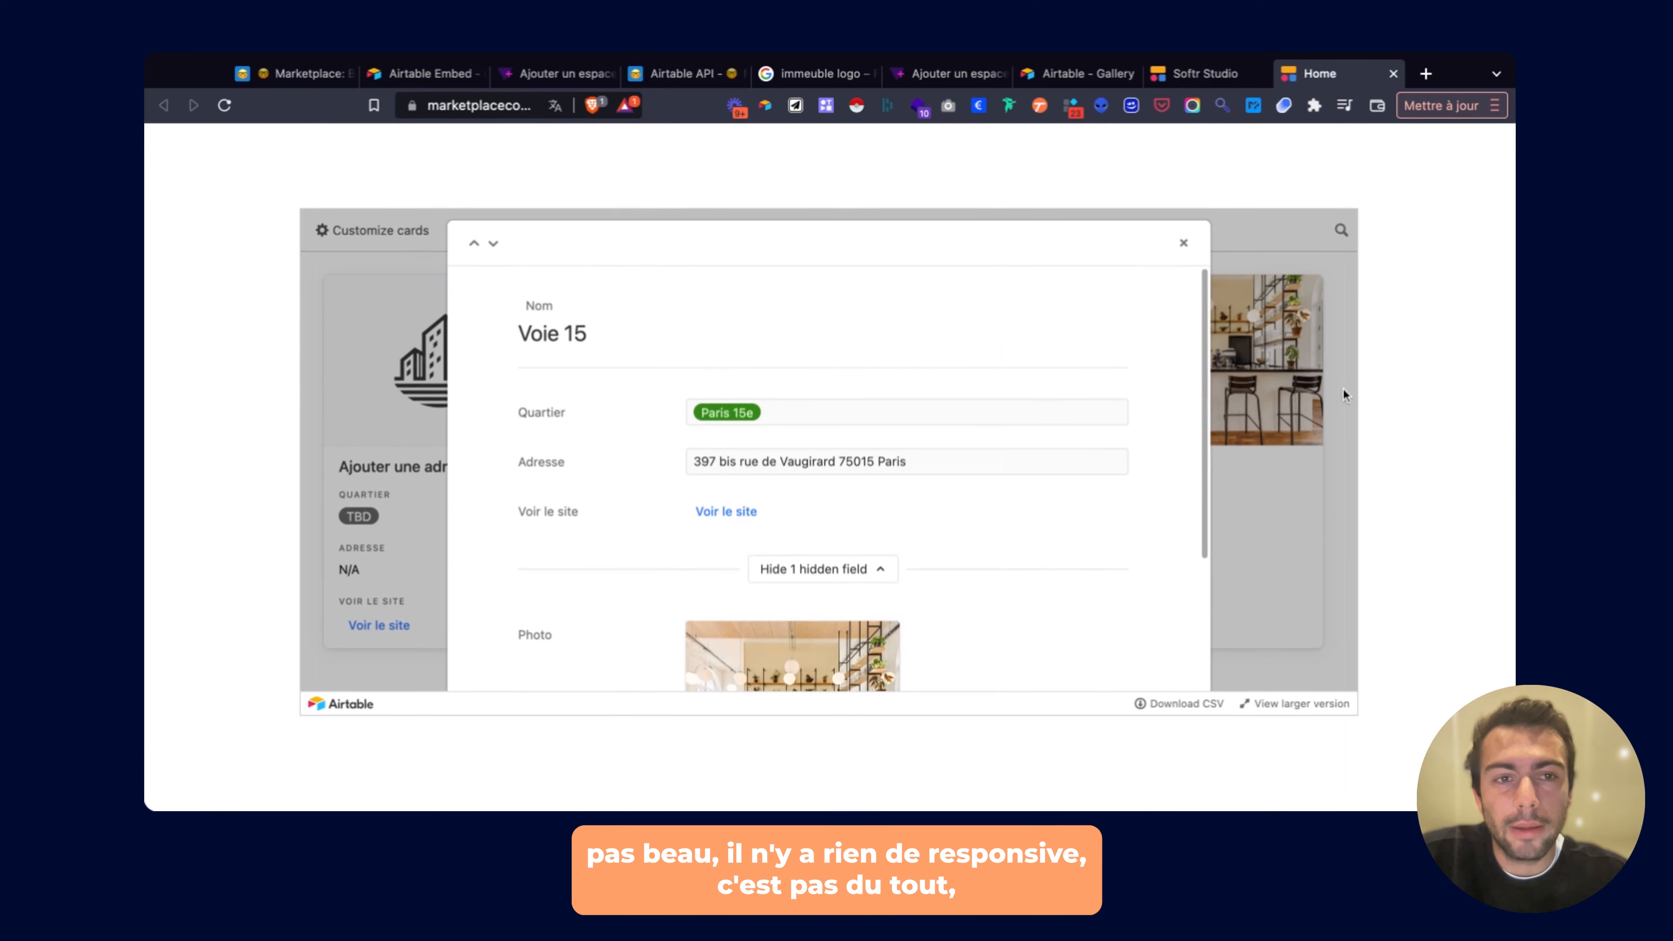
click(1345, 396)
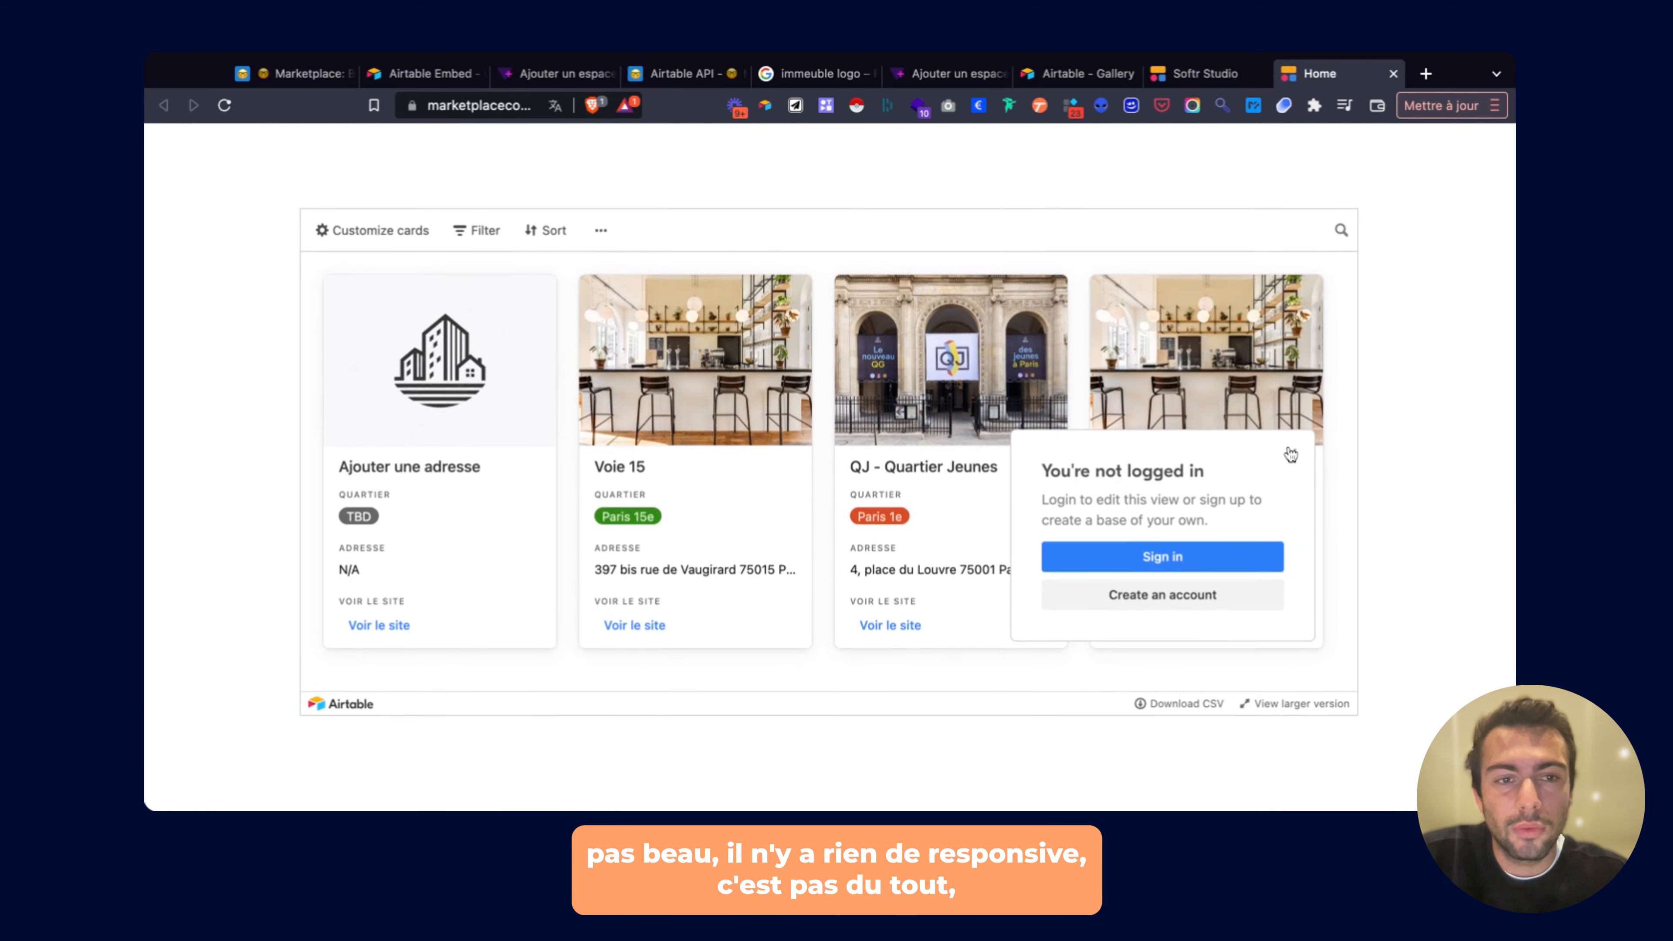
click(1291, 455)
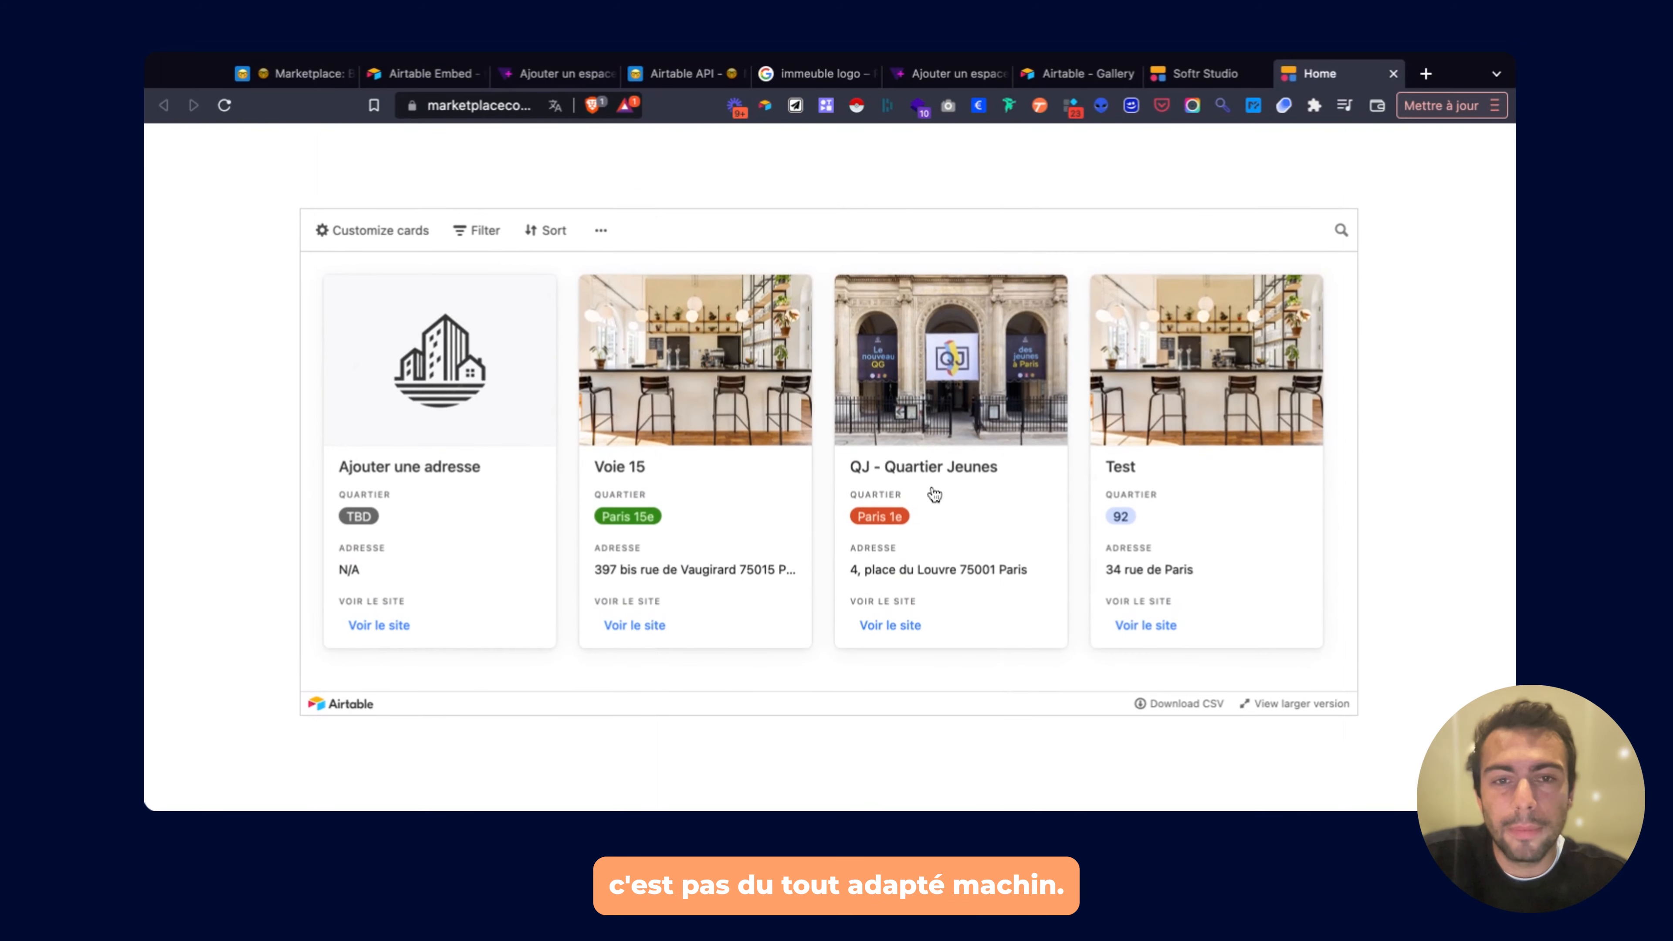
click(1113, 74)
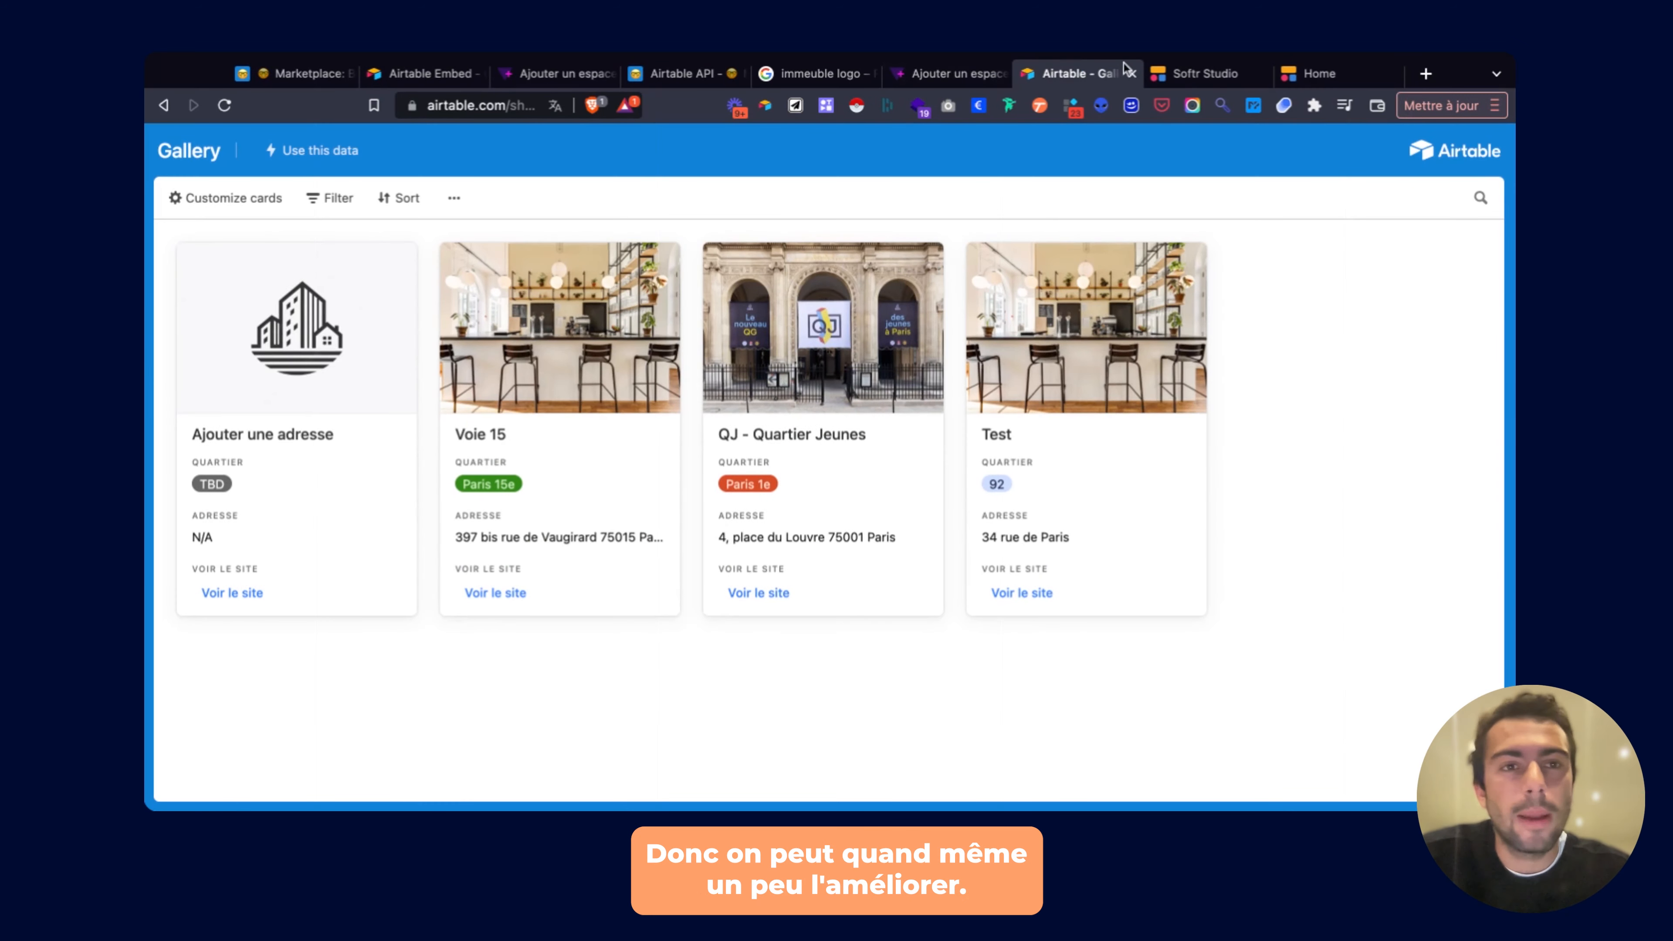
click(1196, 74)
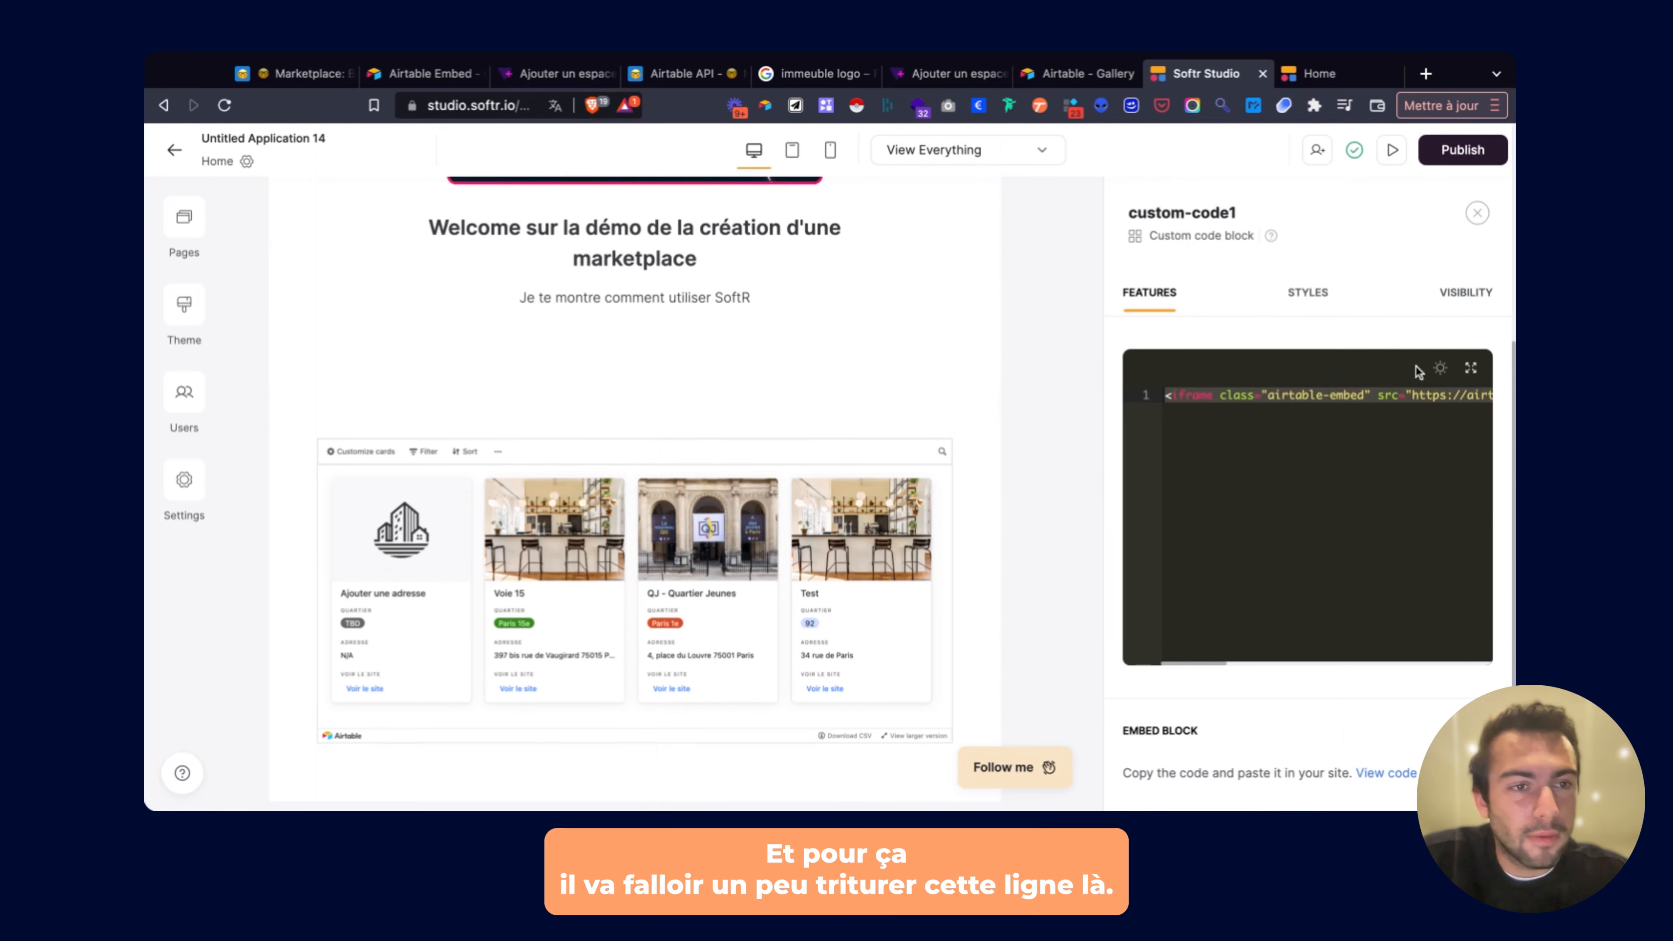
Change the iframe embed height from 533 to 1533 in the custom-code1 block.
click(1470, 367)
click(795, 213)
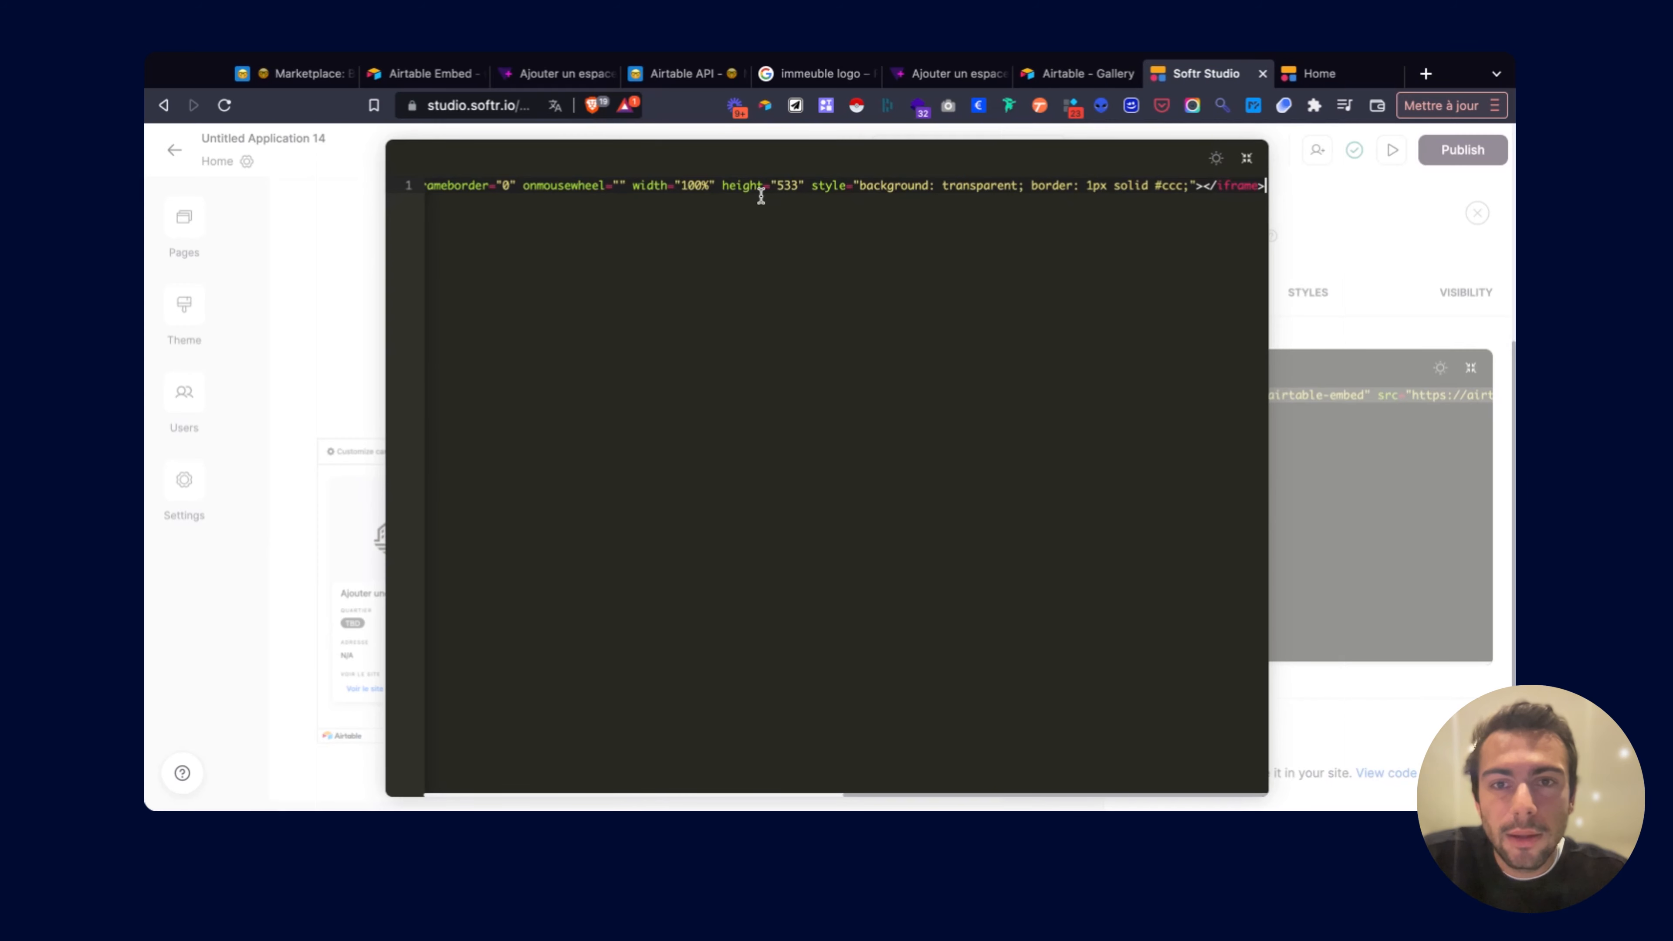
click(778, 231)
text(1)
click(825, 386)
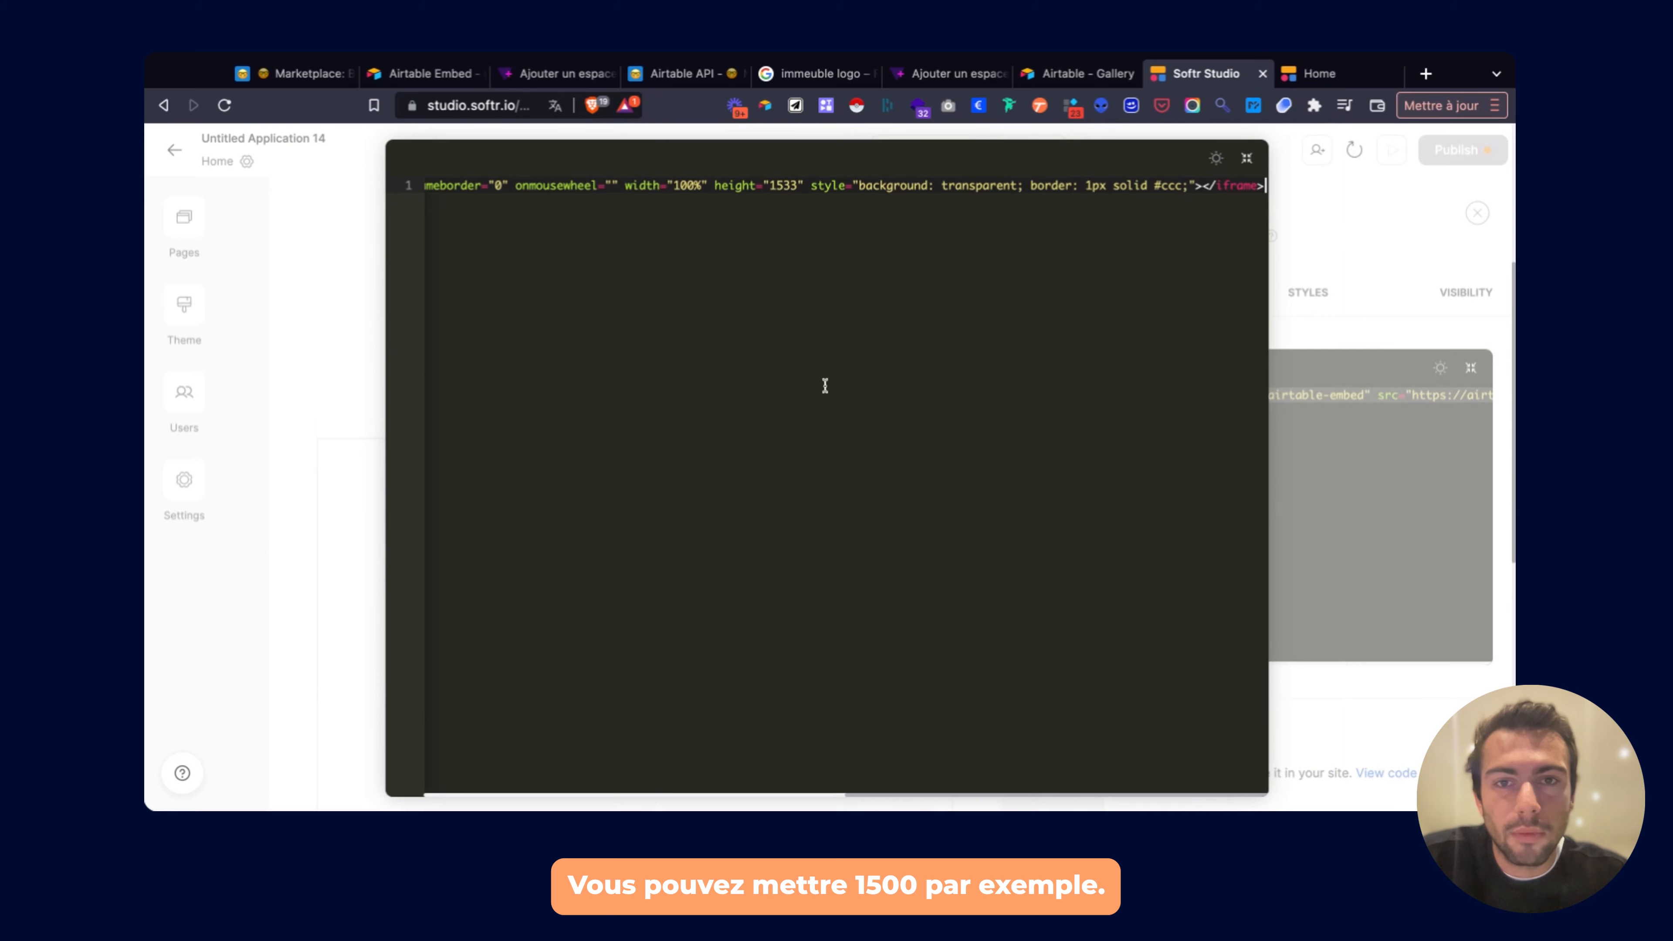
click(1293, 223)
Publish the height update and switch to the live site.
click(1460, 150)
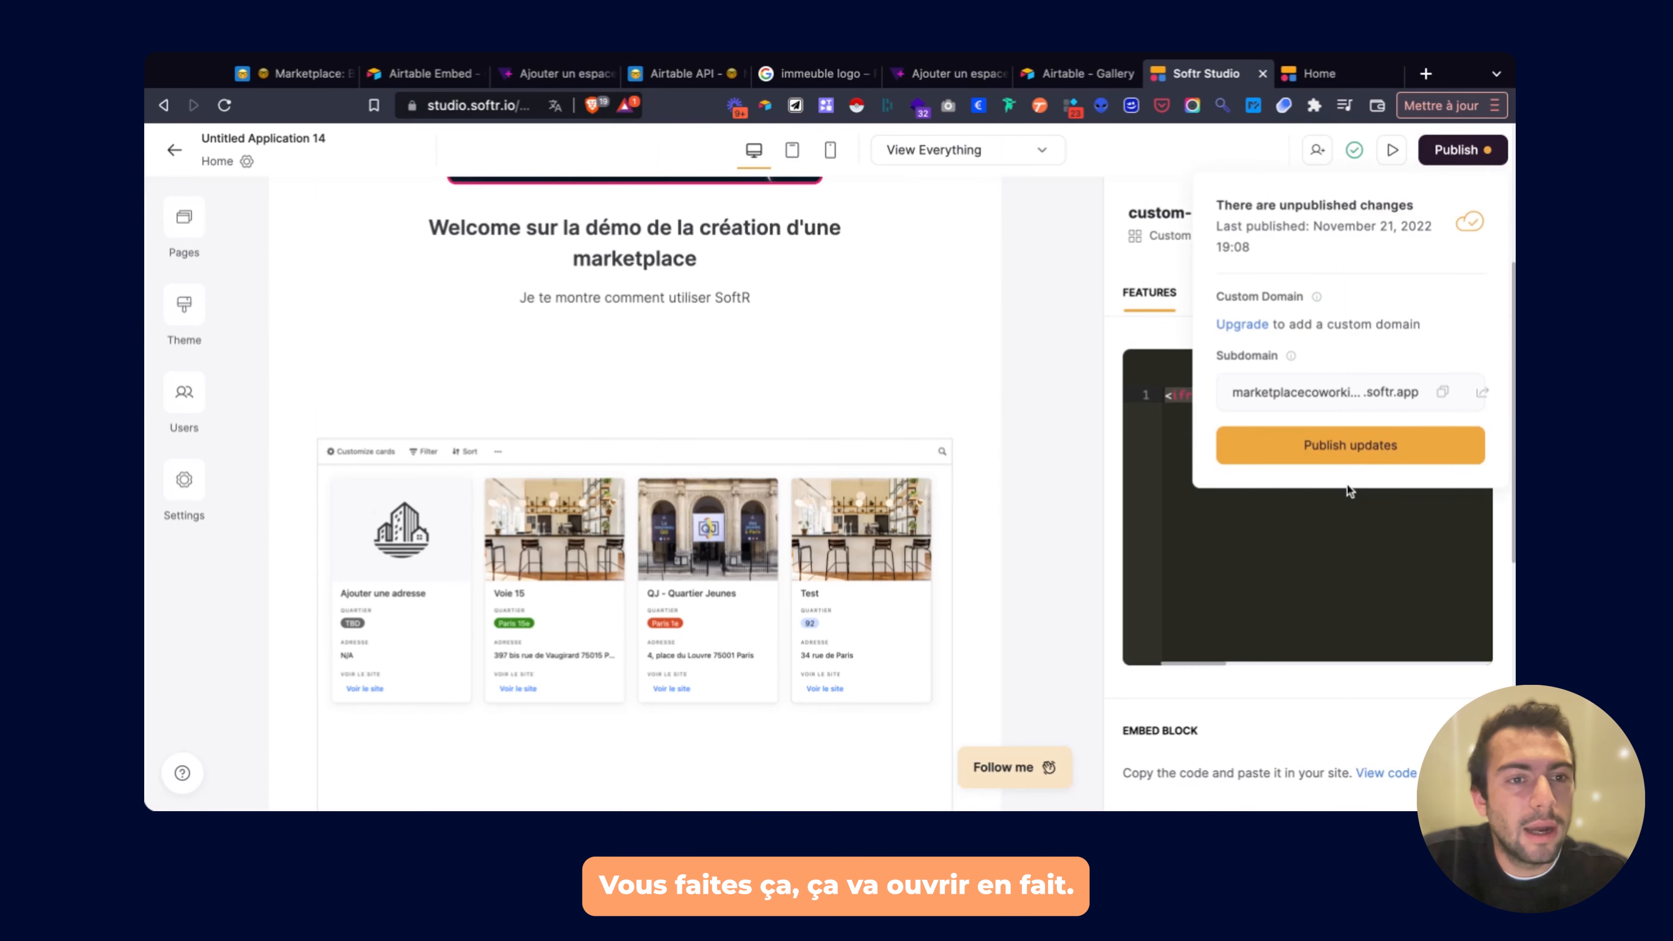
click(1334, 454)
scroll(902, 427, down, 10)
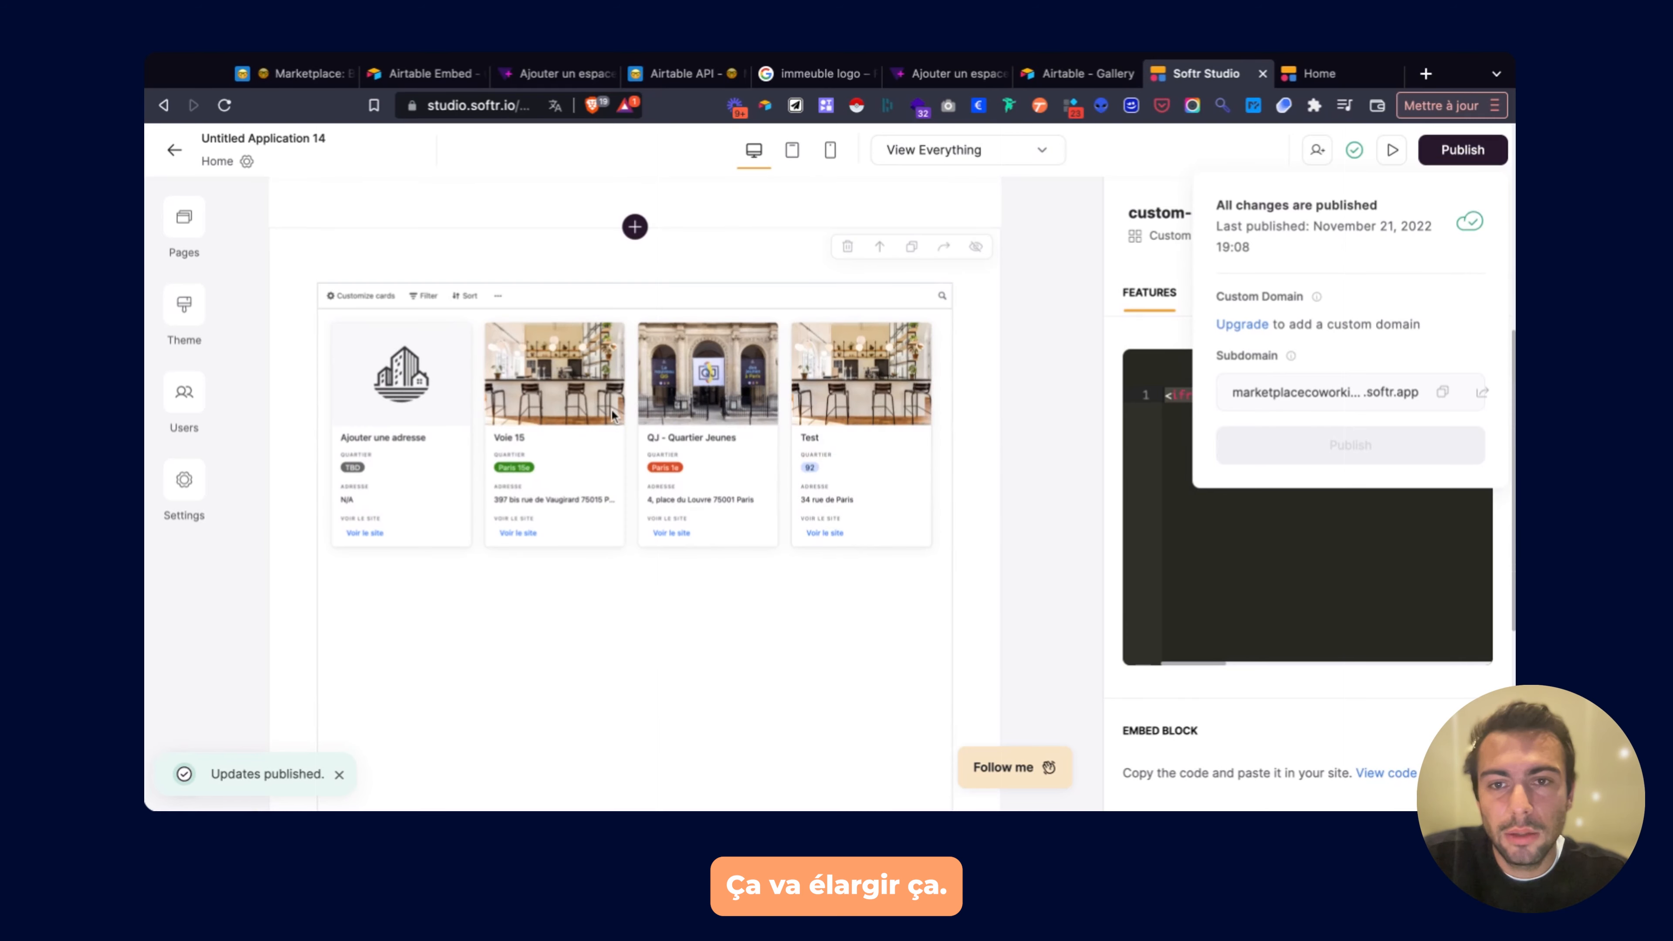
scroll(573, 405, up, 5)
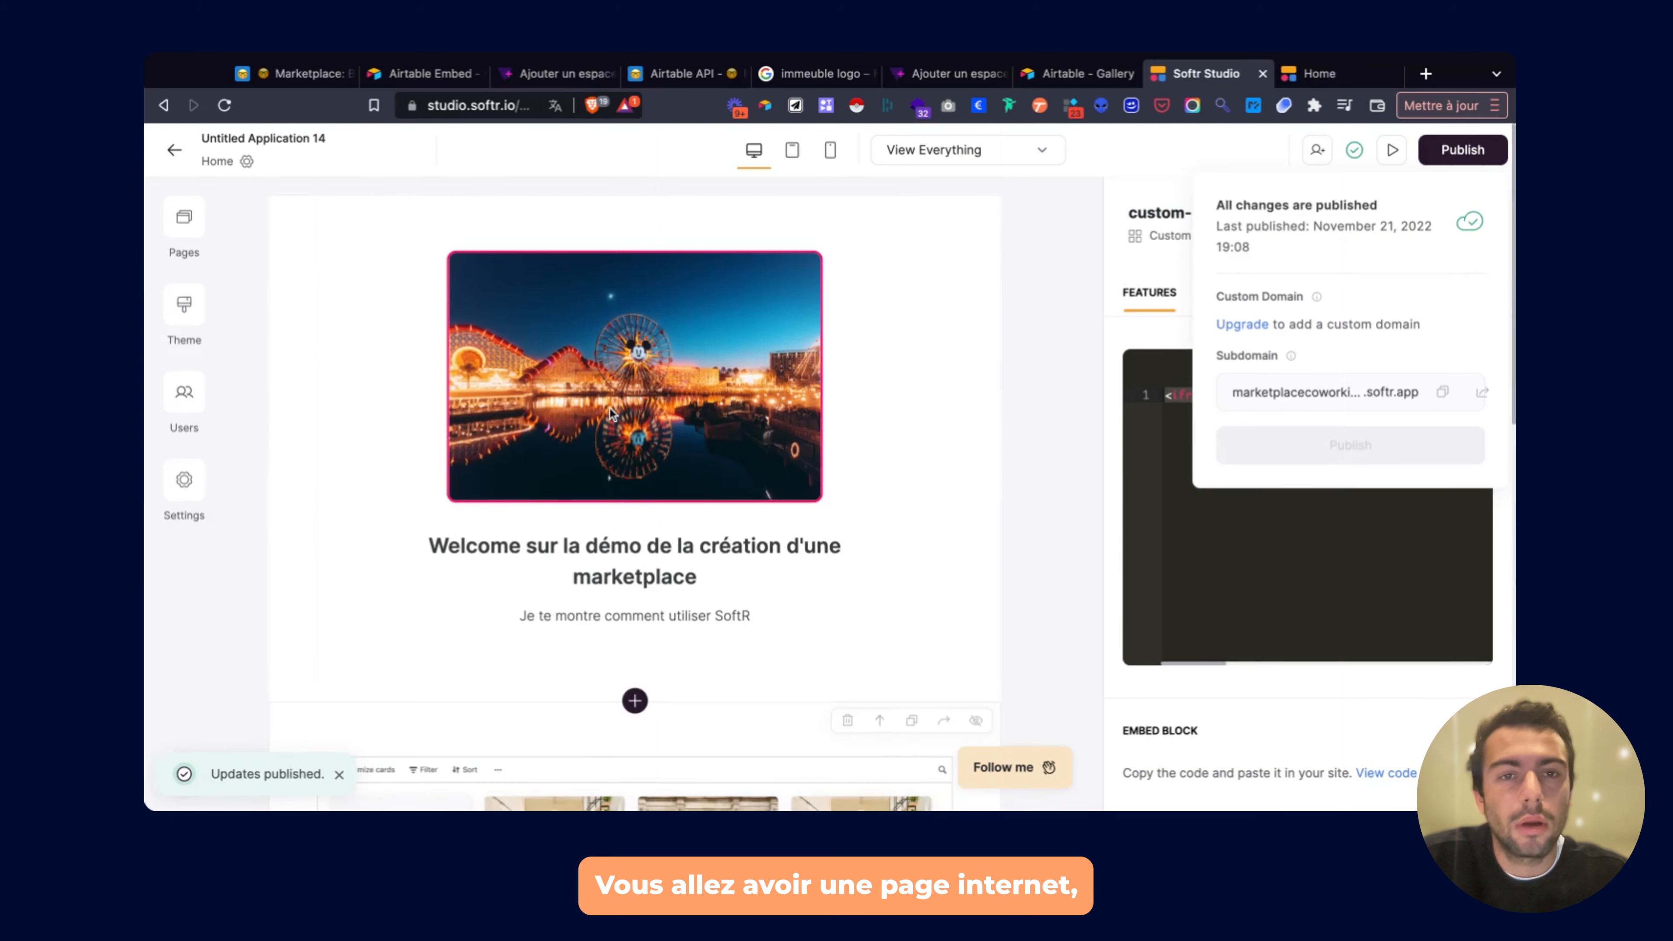
click(1331, 72)
Reload the live site to see the taller Airtable gallery embed.
key(super+r)
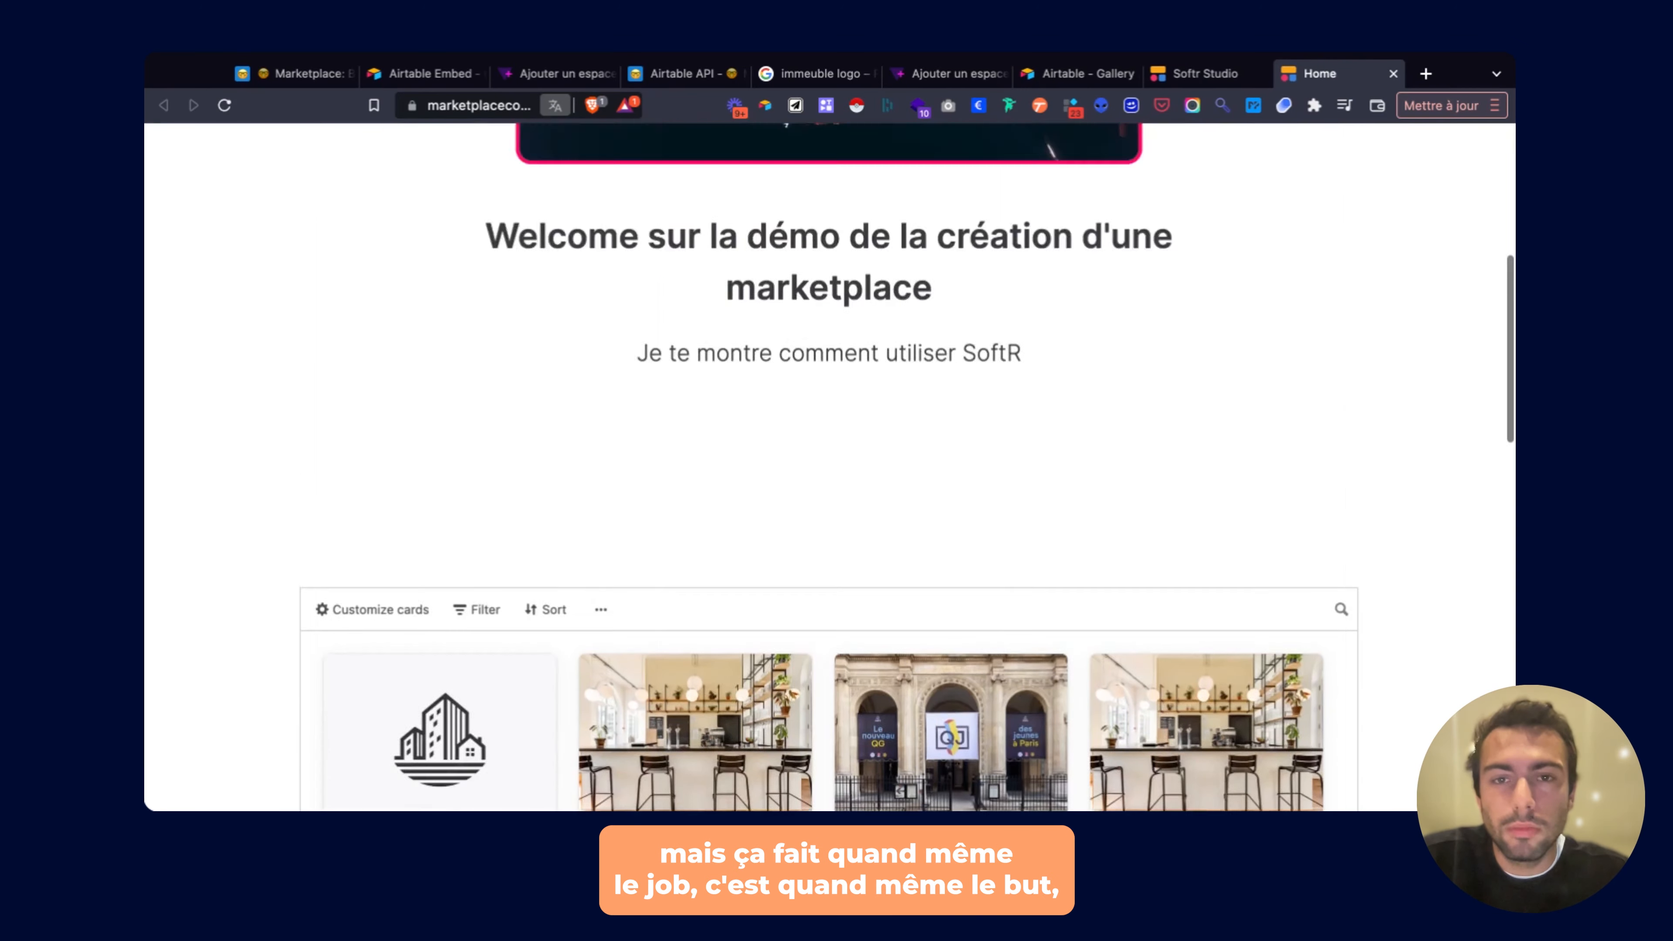
scroll(830, 467, up, 7)
scroll(830, 467, down, 15)
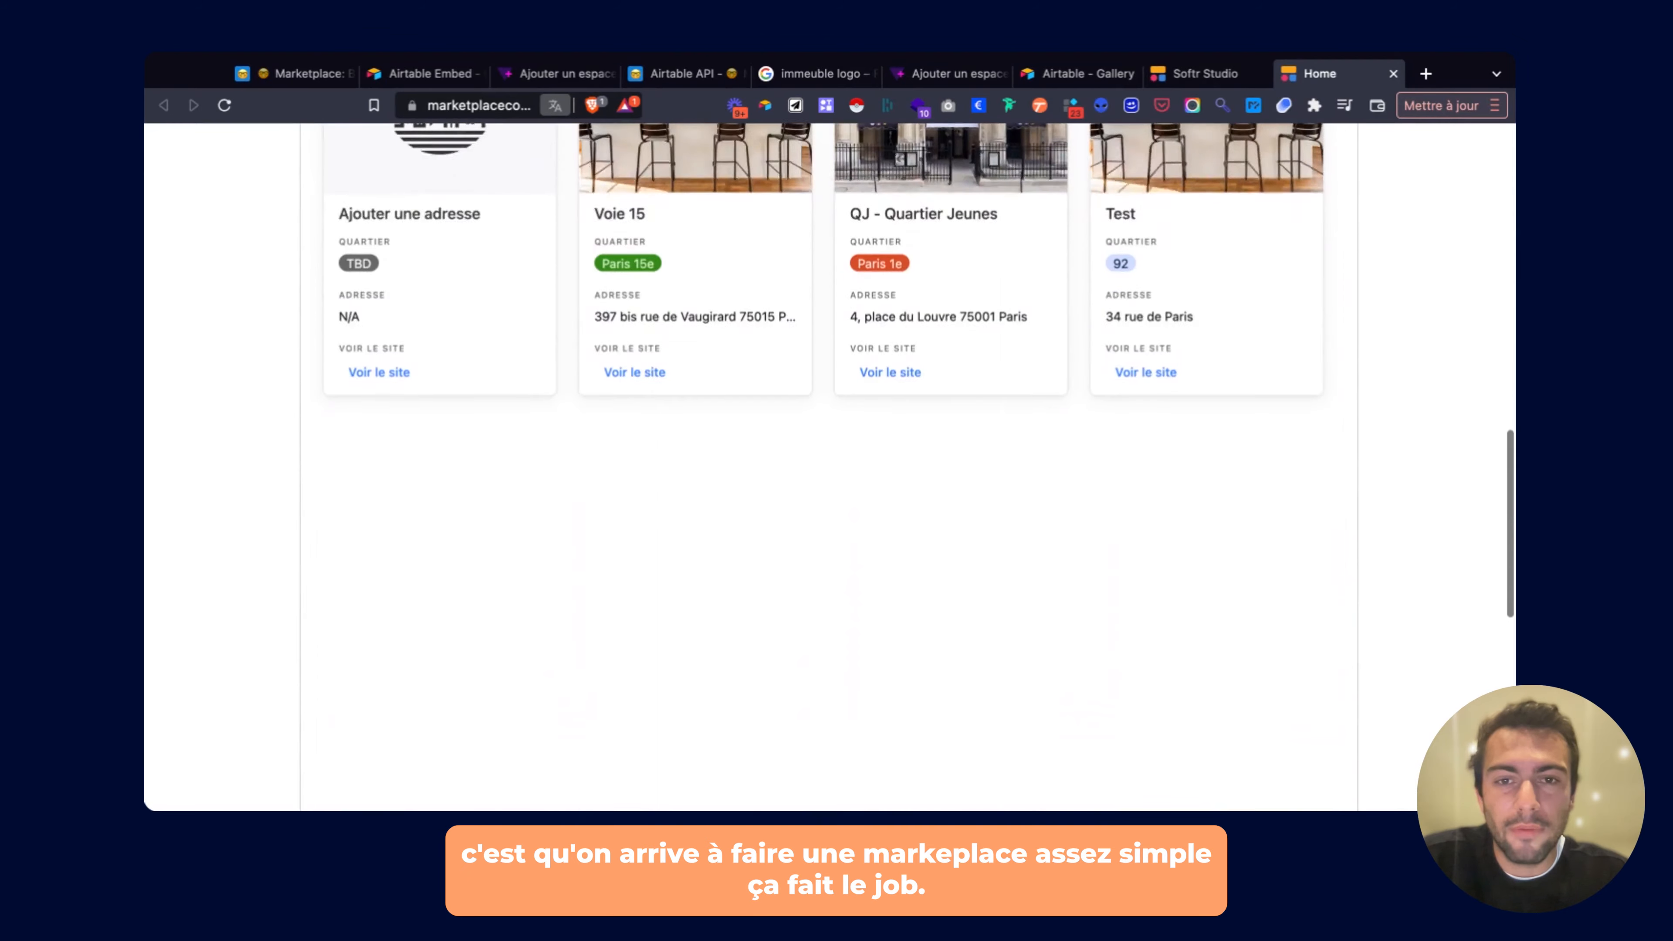
scroll(742, 414, down, 5)
scroll(743, 414, up, 8)
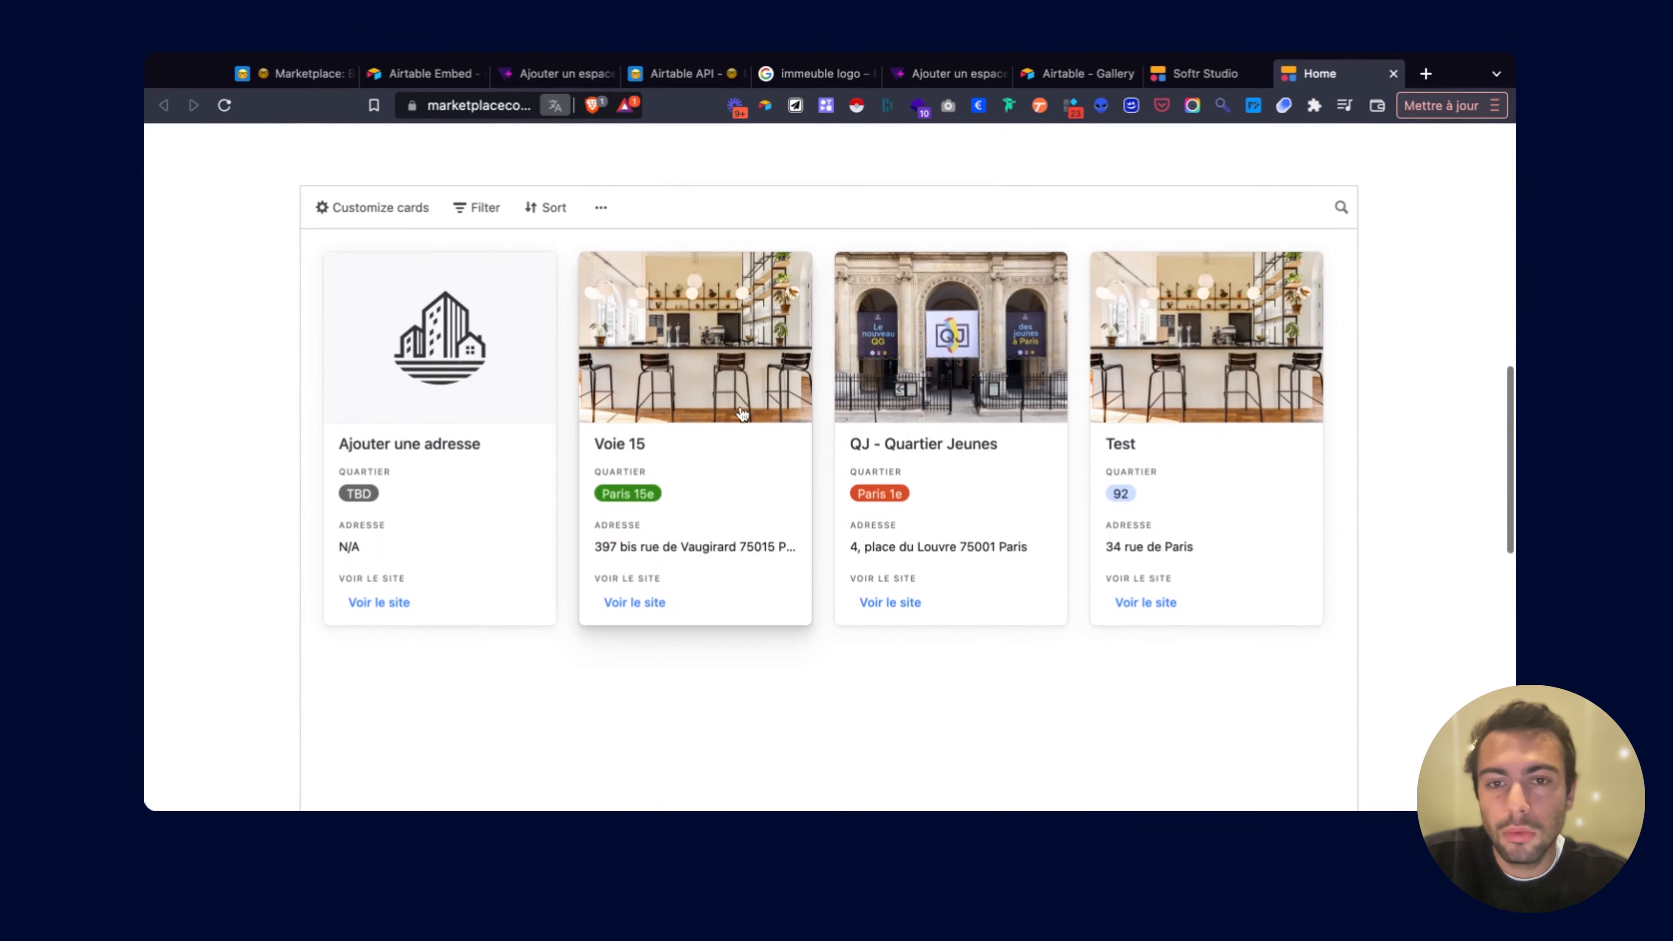
Open the Voie 15 record details, scroll through them, and close them.
click(743, 413)
scroll(742, 414, down, 7)
scroll(742, 414, up, 4)
scroll(742, 414, down, 5)
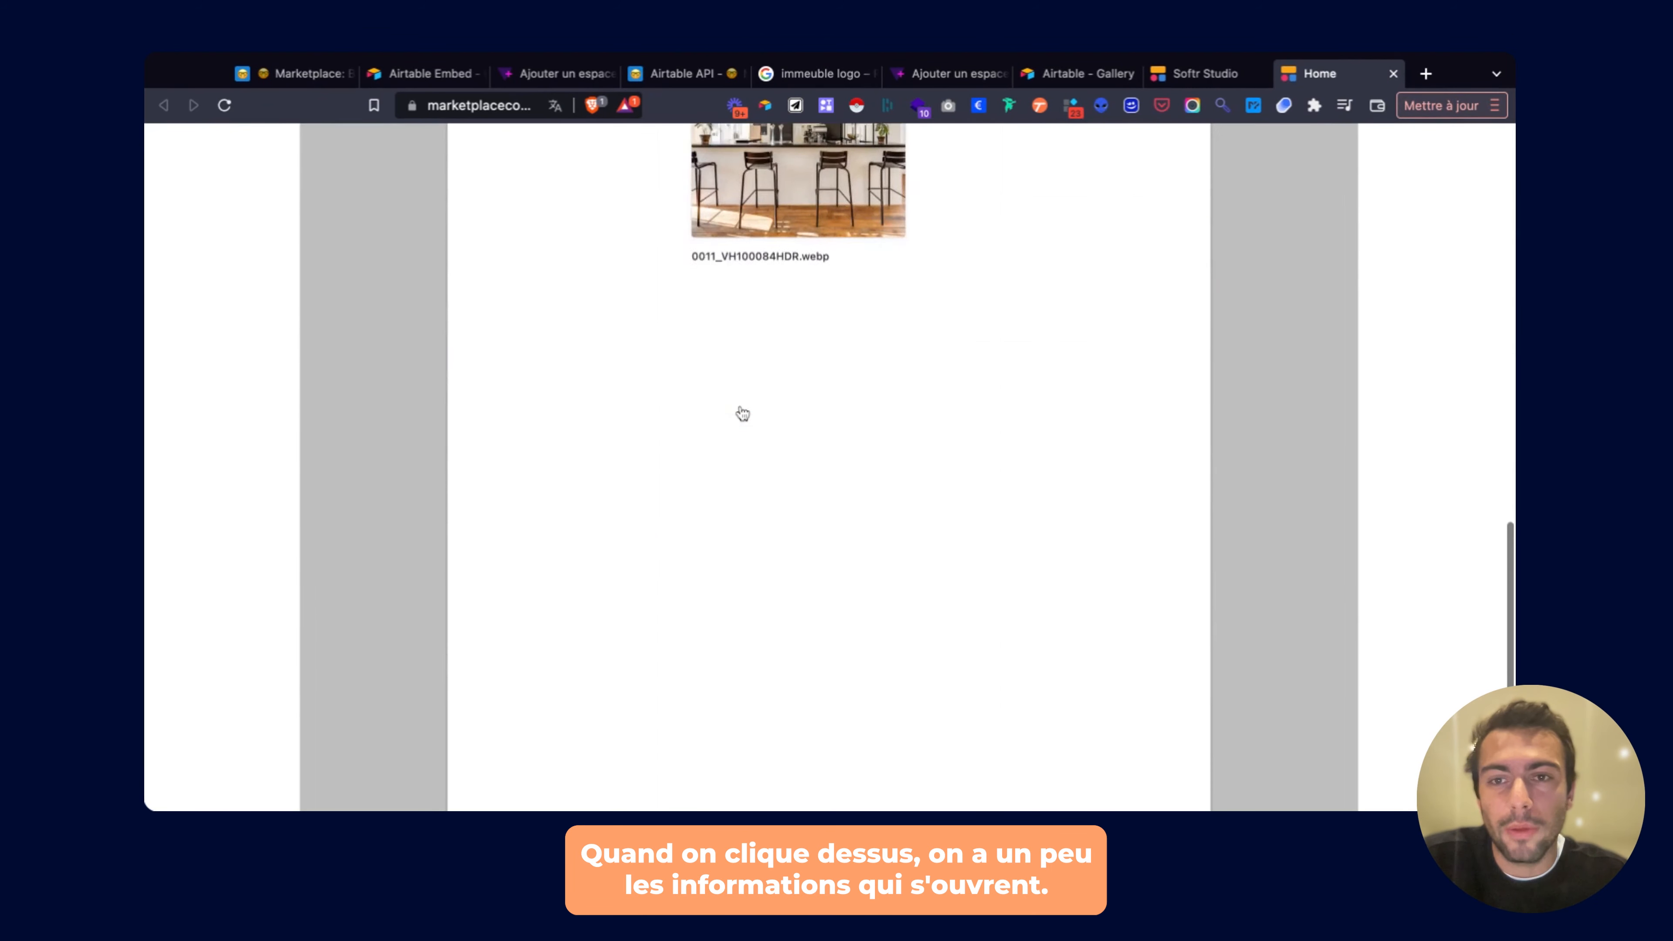
scroll(743, 414, down, 5)
scroll(742, 414, up, 10)
scroll(944, 663, down, 4)
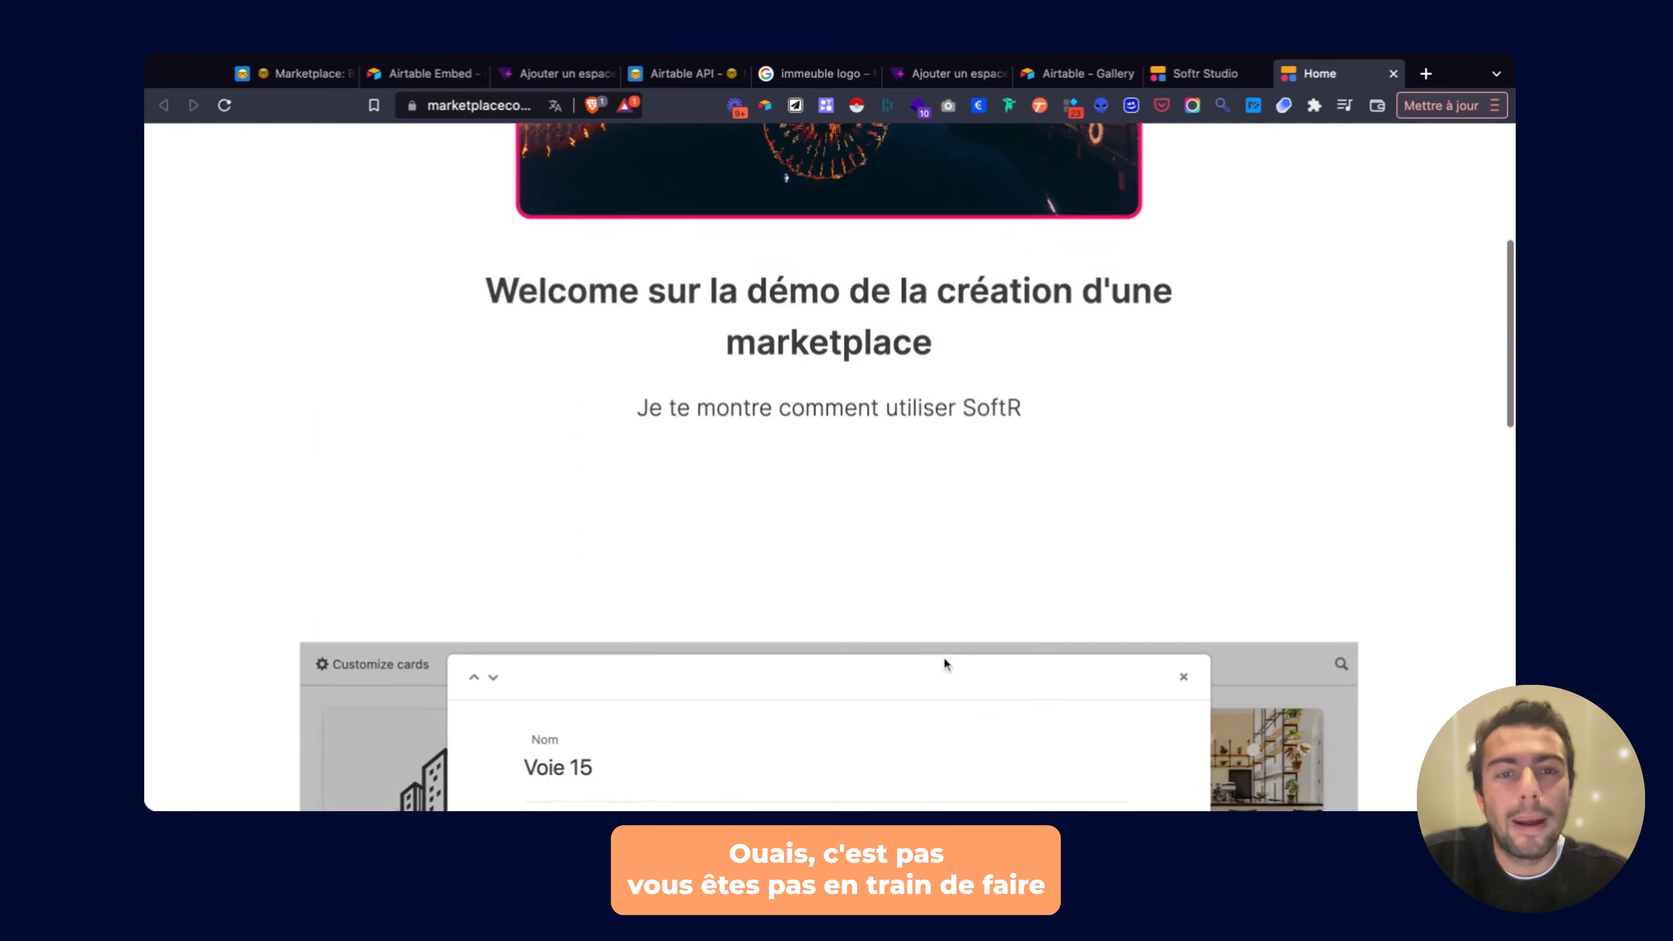
scroll(944, 658, down, 1)
click(1181, 604)
Review the remaining published cards and return to the Softr Studio editor.
scroll(724, 461, down, 5)
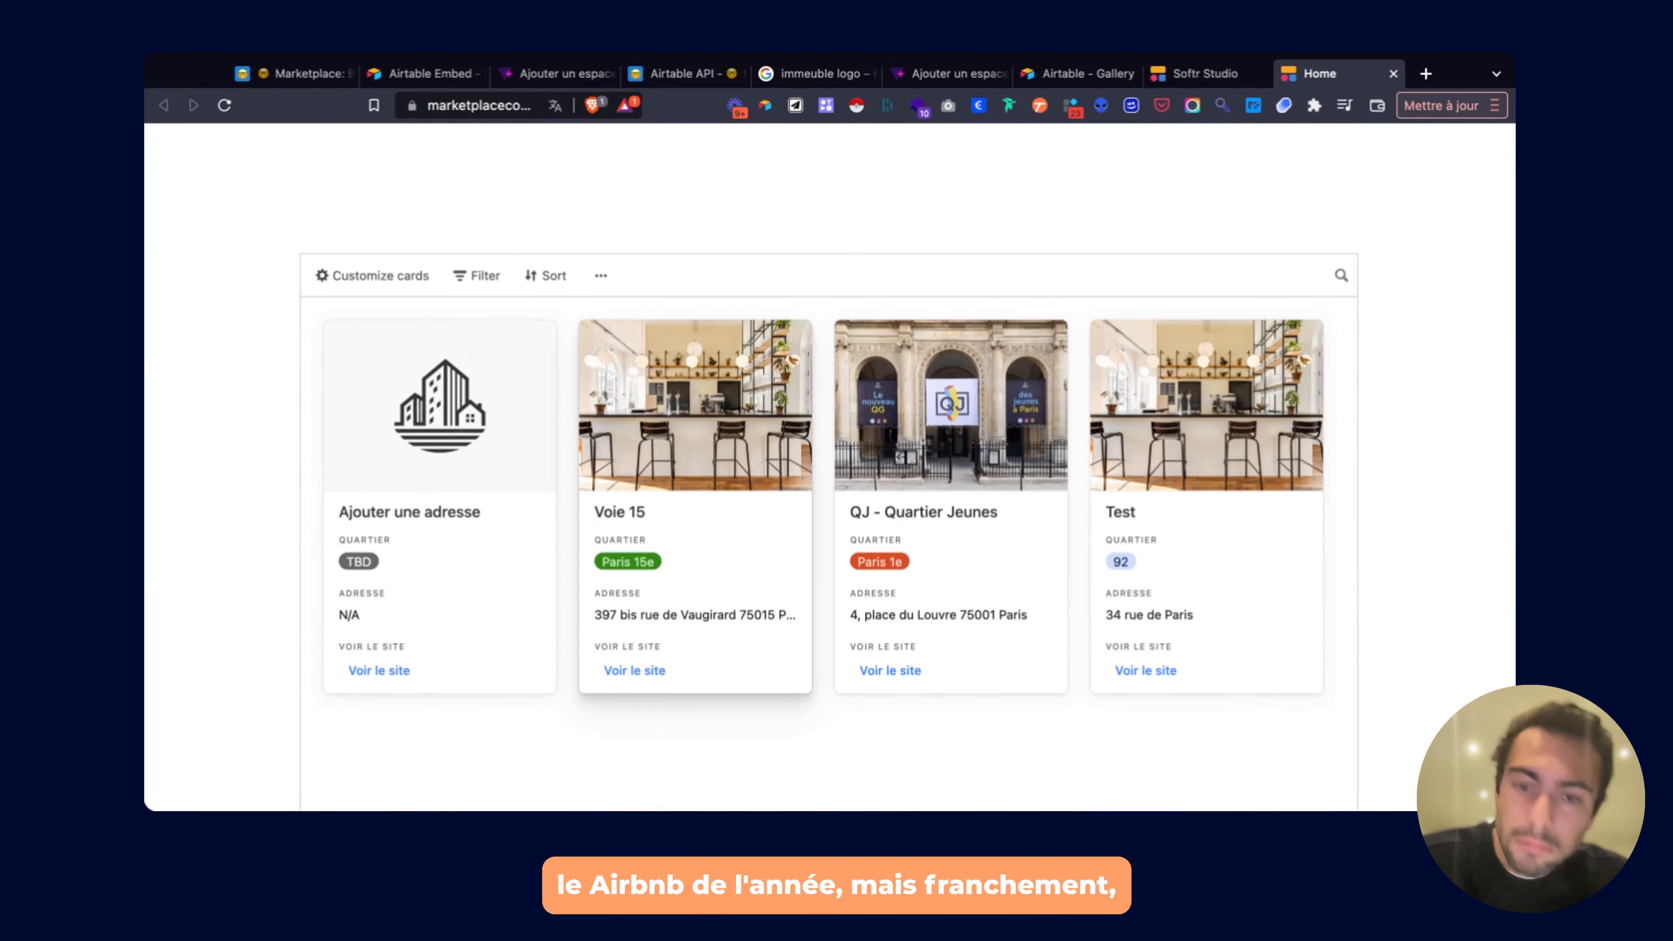
scroll(830, 462, up, 10)
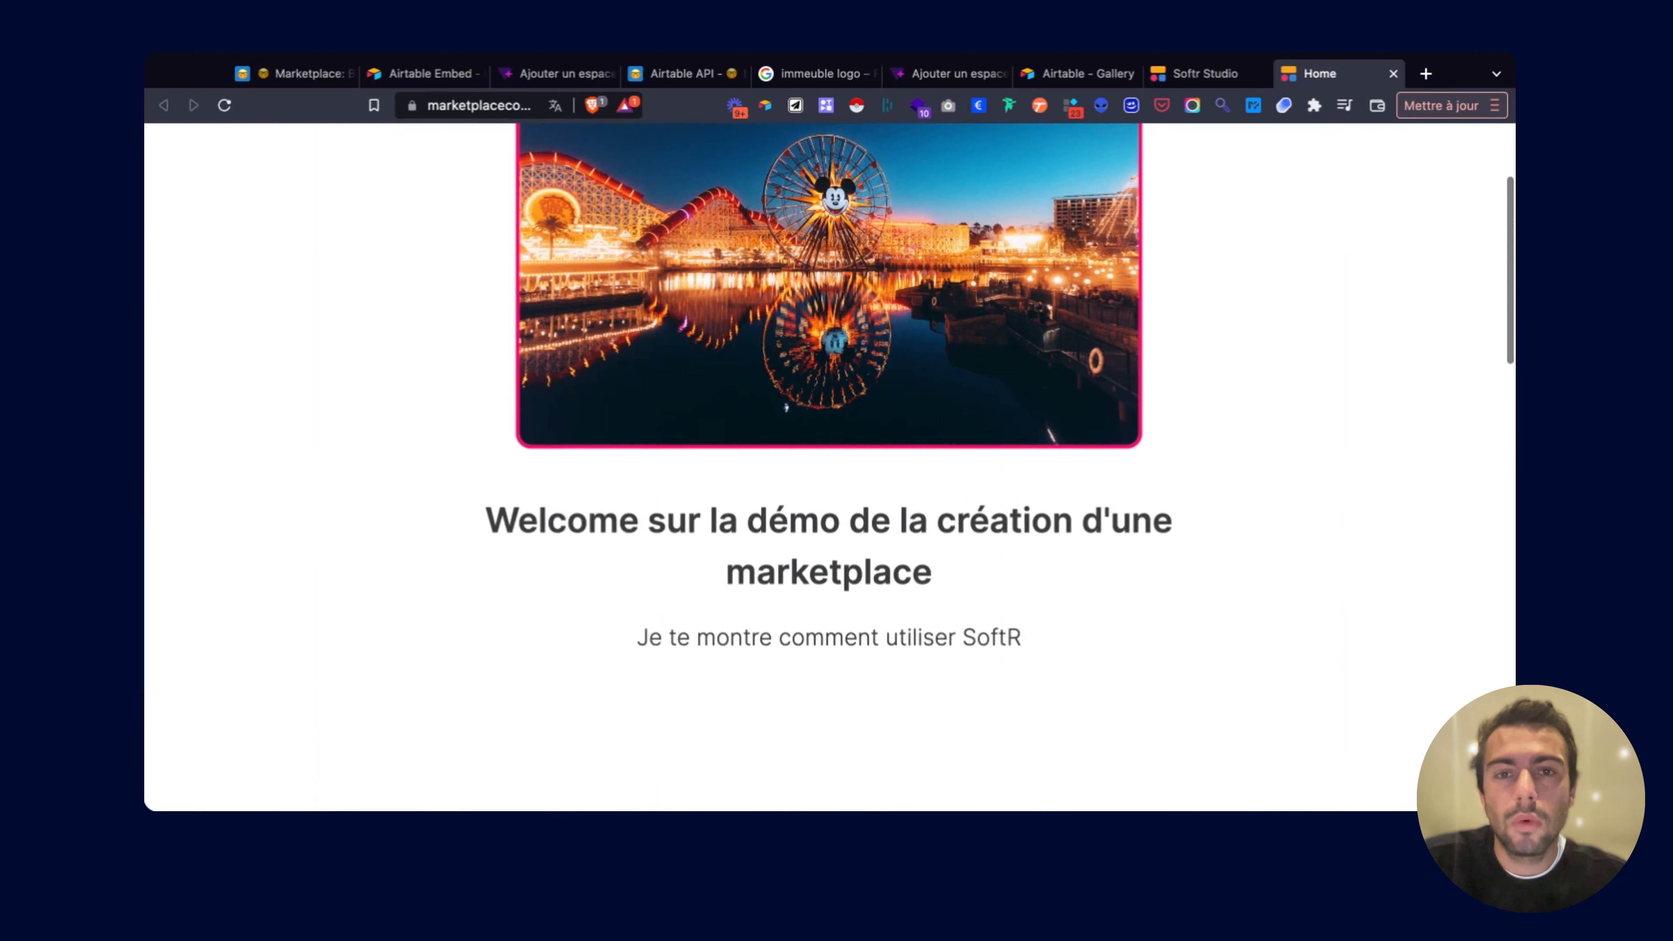
scroll(830, 461, down, 5)
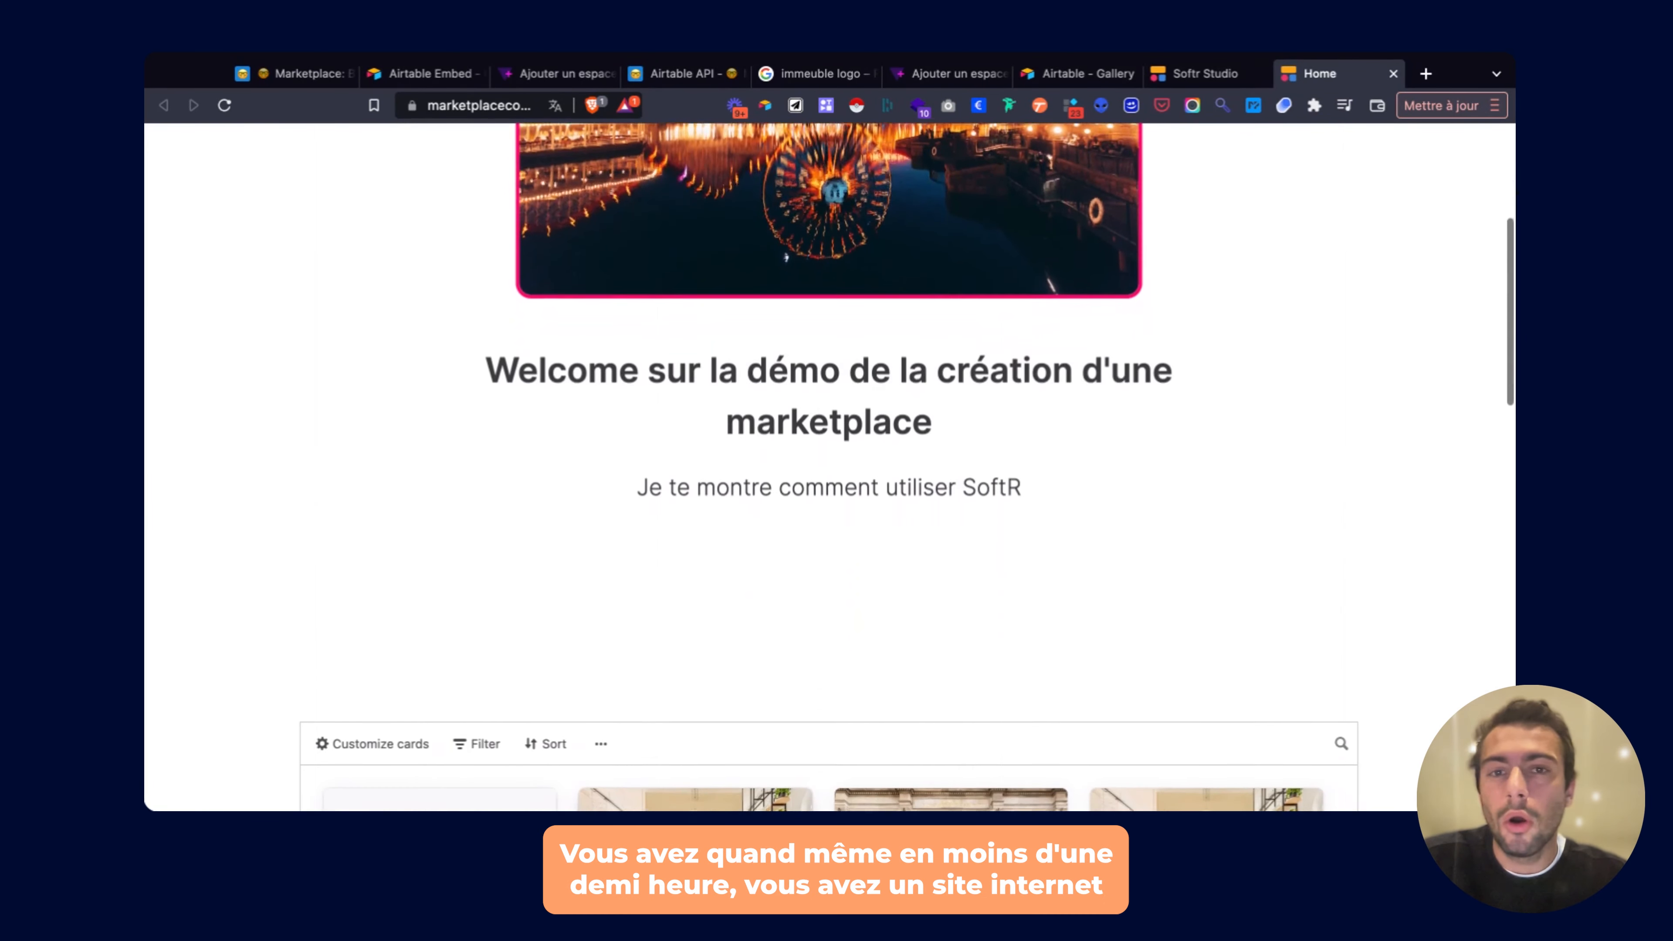
scroll(830, 461, down, 5)
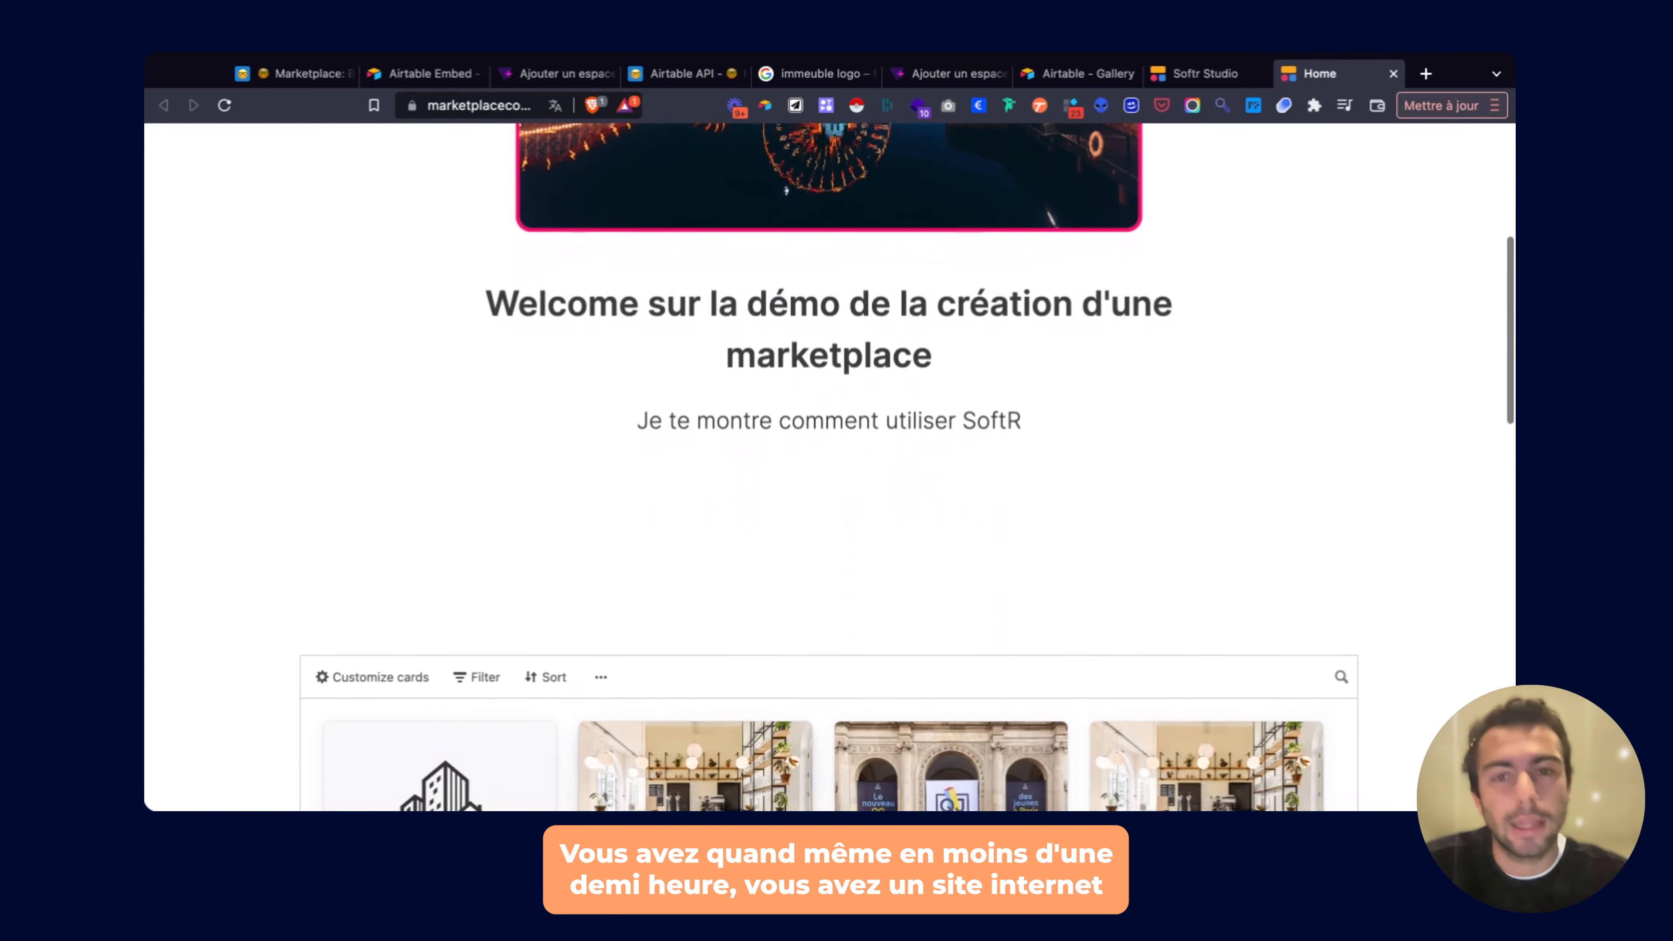
scroll(520, 401, down, 5)
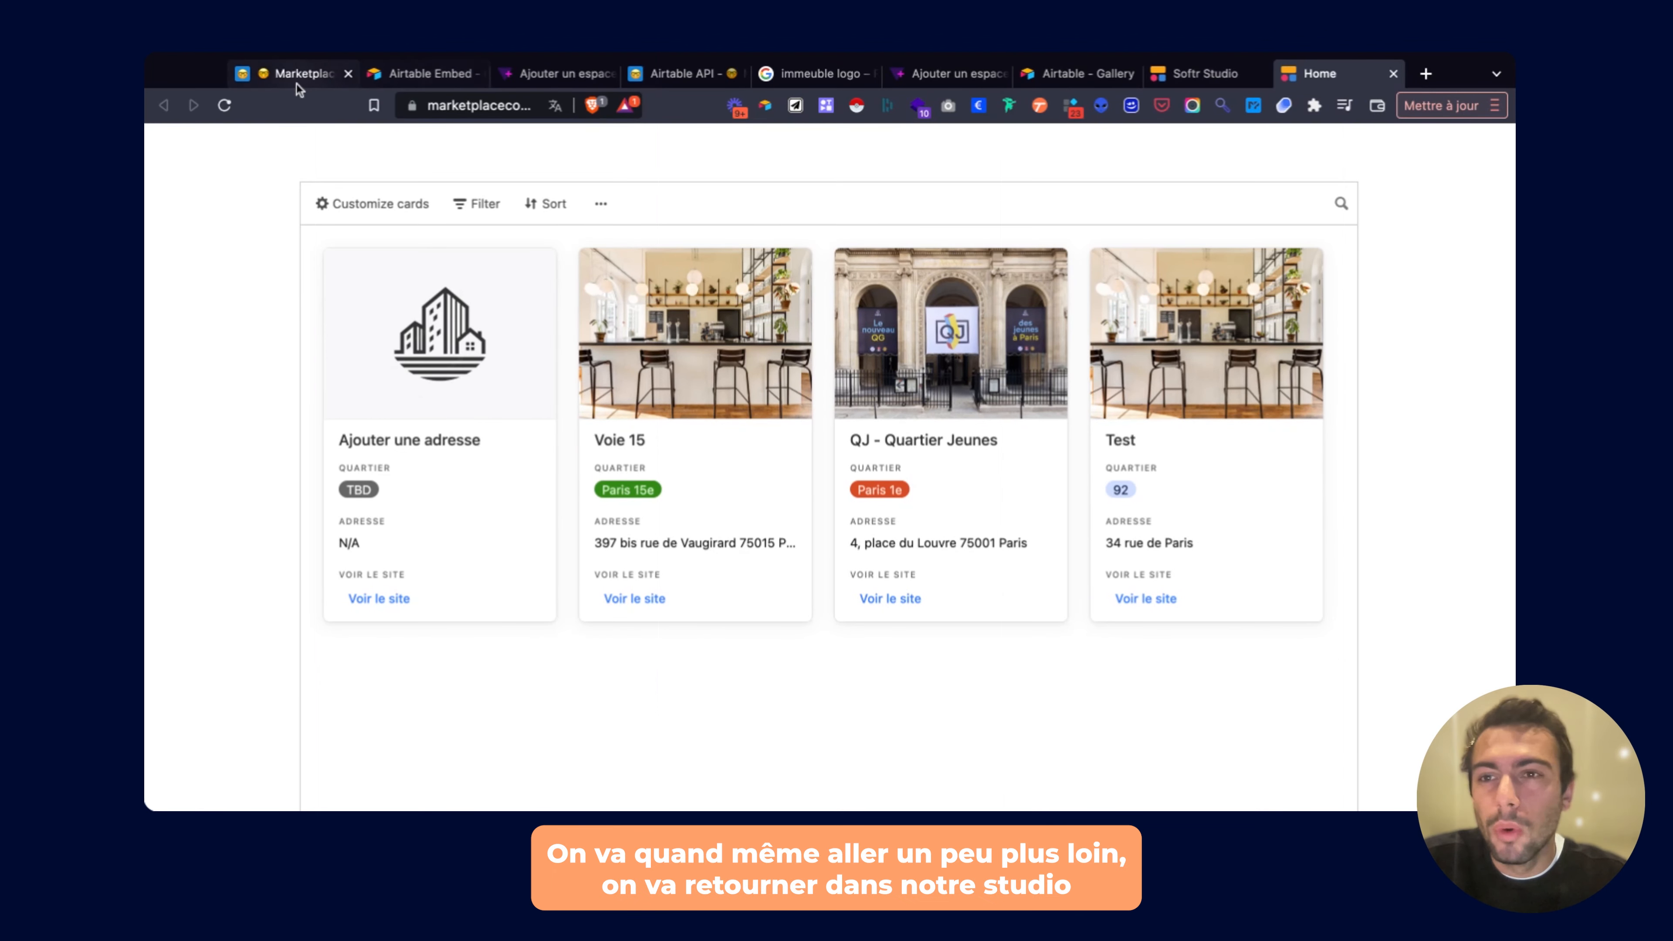
click(1185, 79)
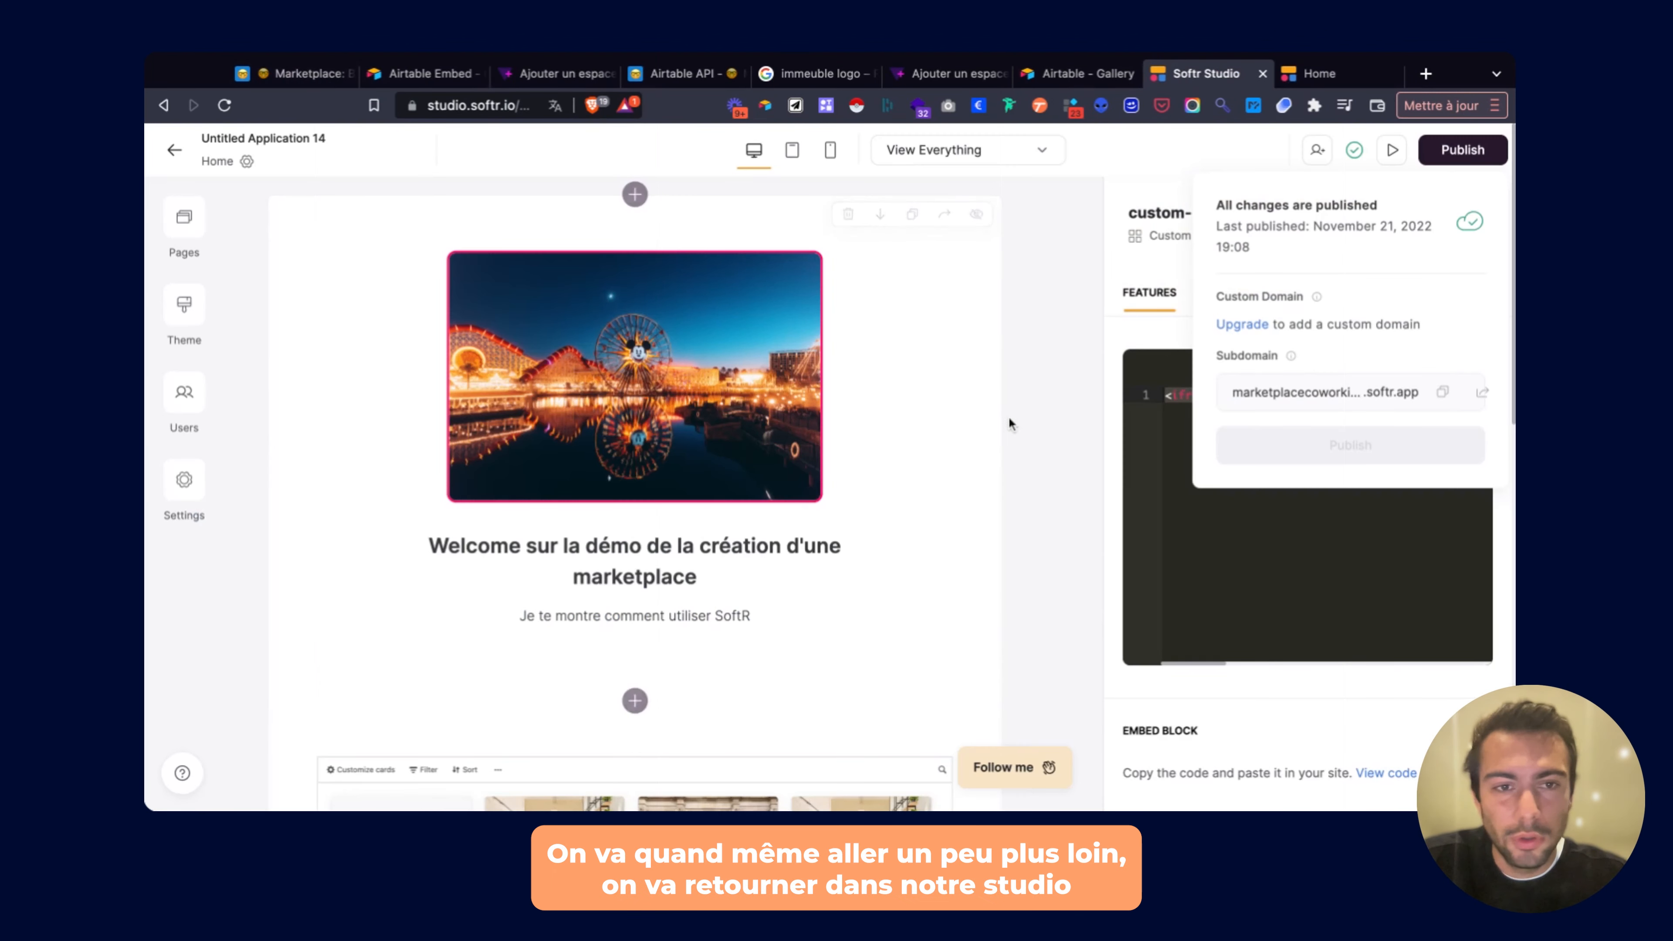
Start a new block below the Welcome header and show the Dynamic block types.
scroll(919, 327, down, 8)
scroll(919, 327, down, 5)
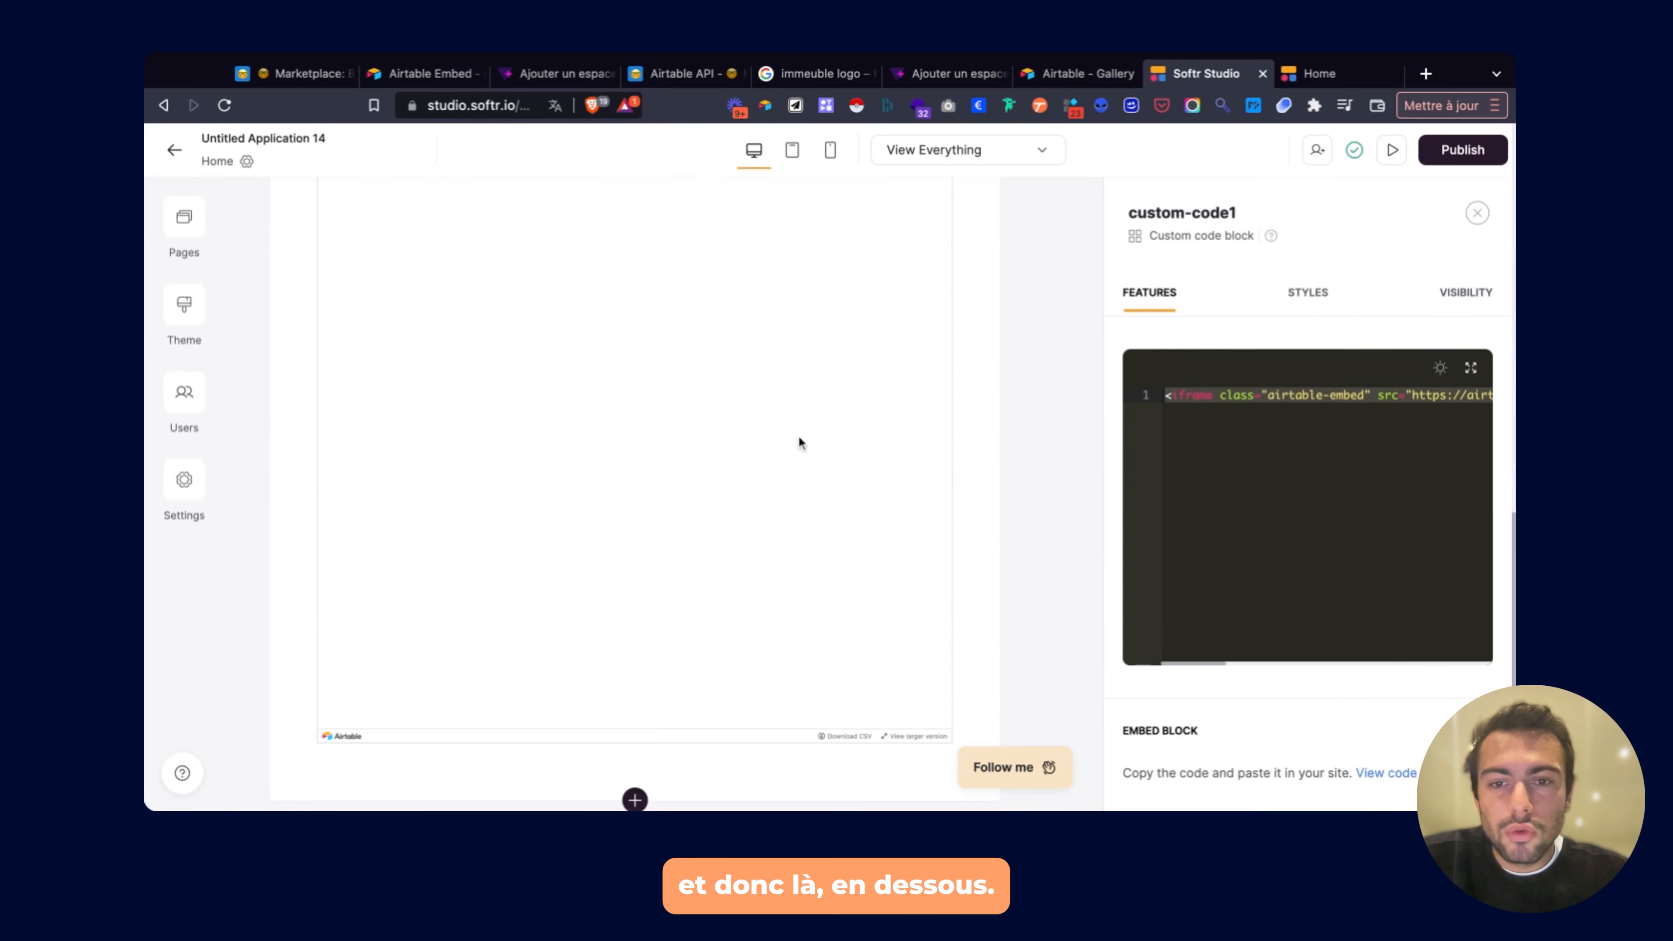
scroll(749, 482, up, 8)
click(635, 387)
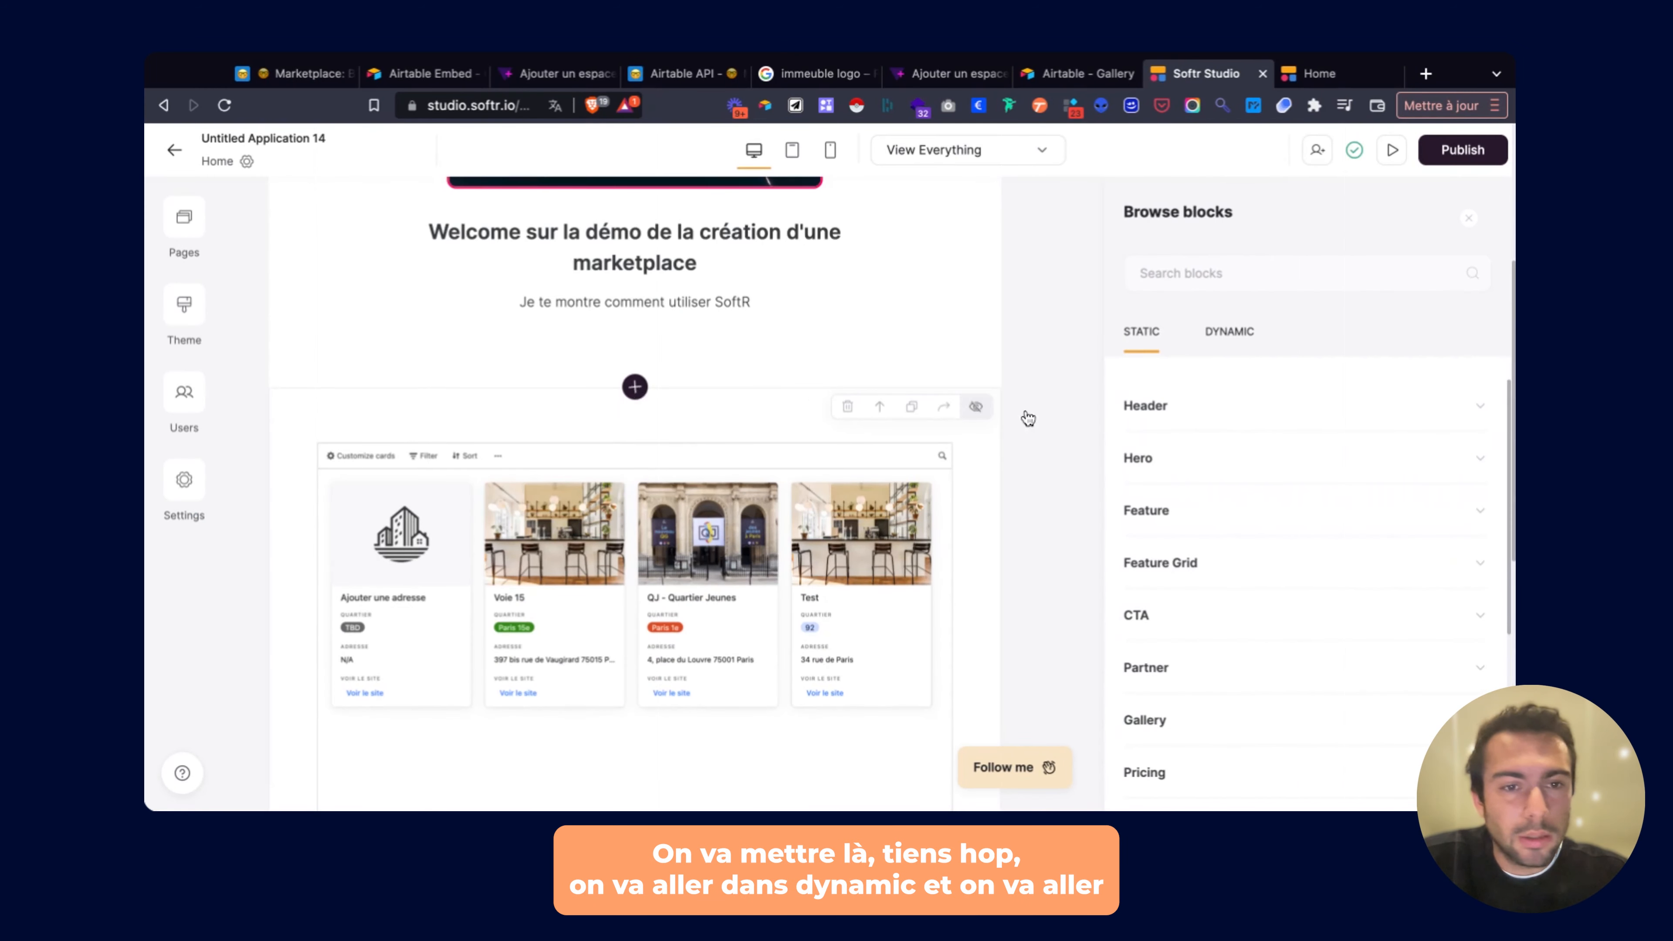
click(1229, 332)
Browse the List, List Details, Table and Kanban block categories.
scroll(1197, 491, down, 2)
click(1197, 491)
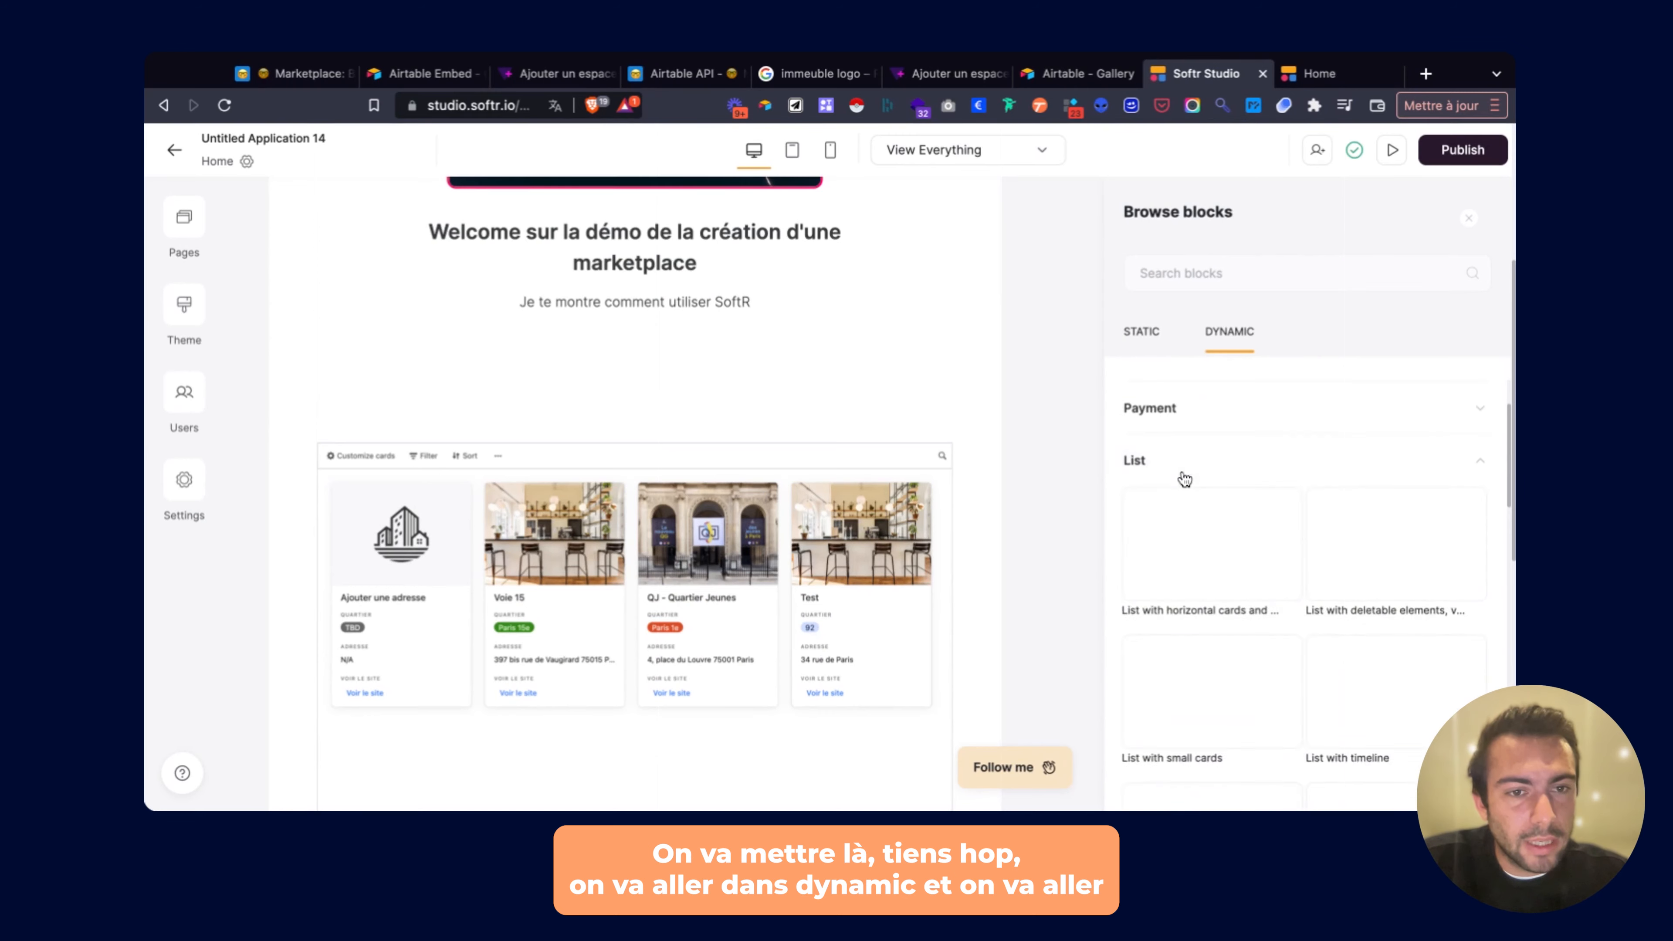
mouse_move(1184, 479)
scroll(1183, 479, down, 3)
scroll(1185, 501, down, 8)
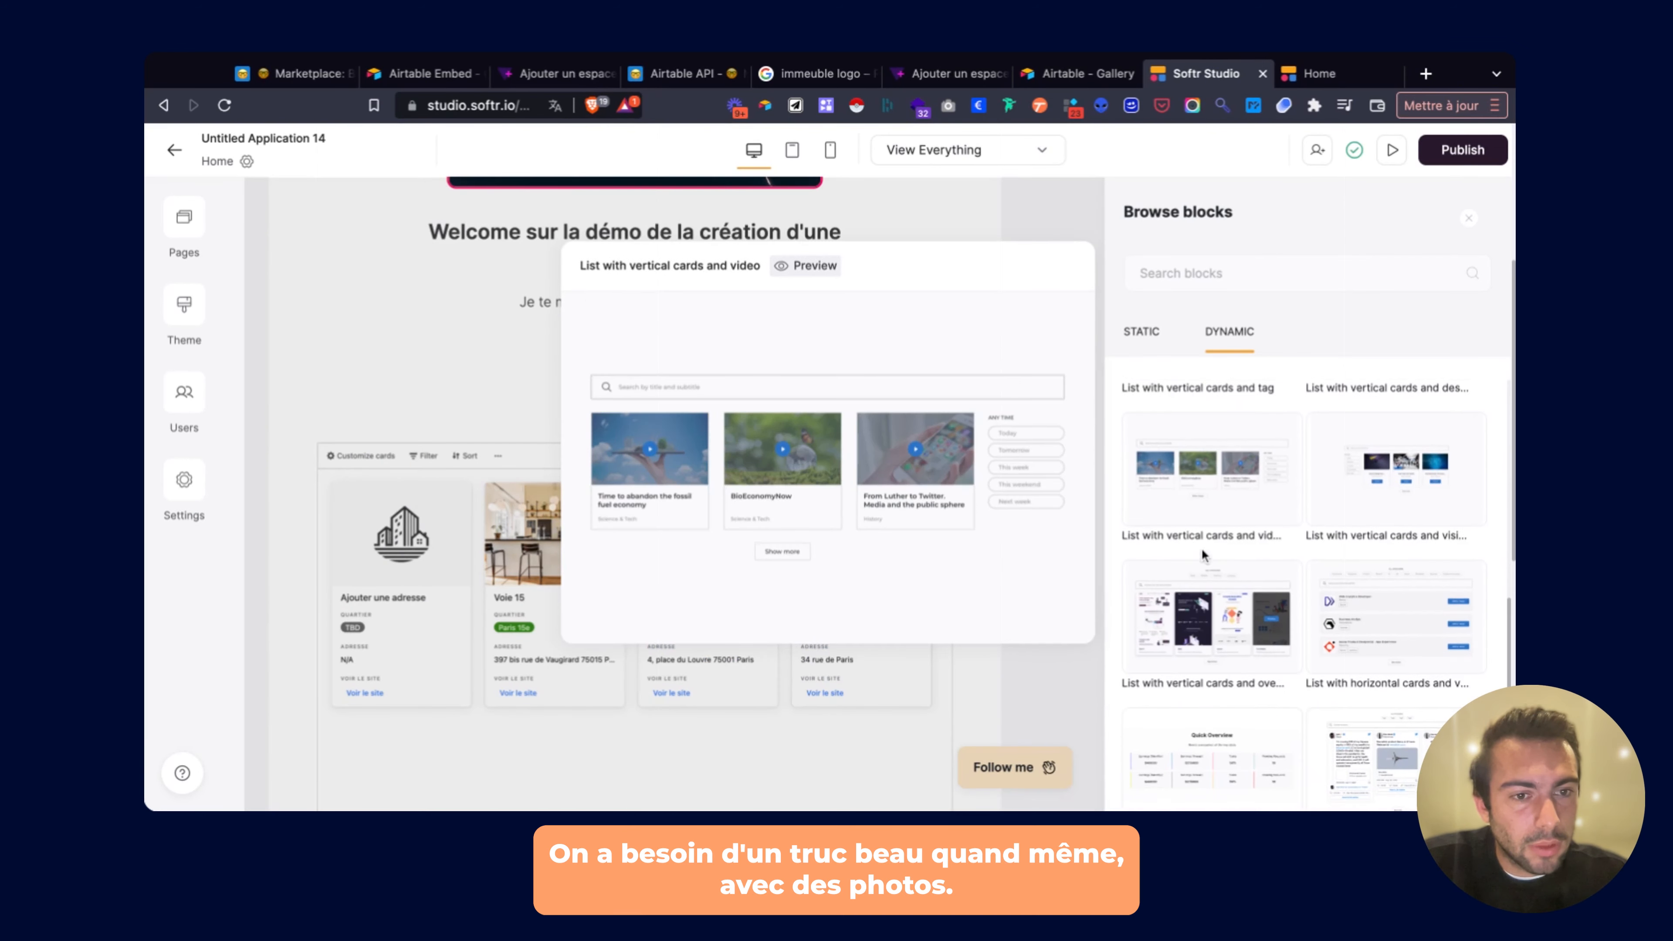
scroll(1194, 566, down, 6)
click(1183, 513)
scroll(1192, 508, down, 2)
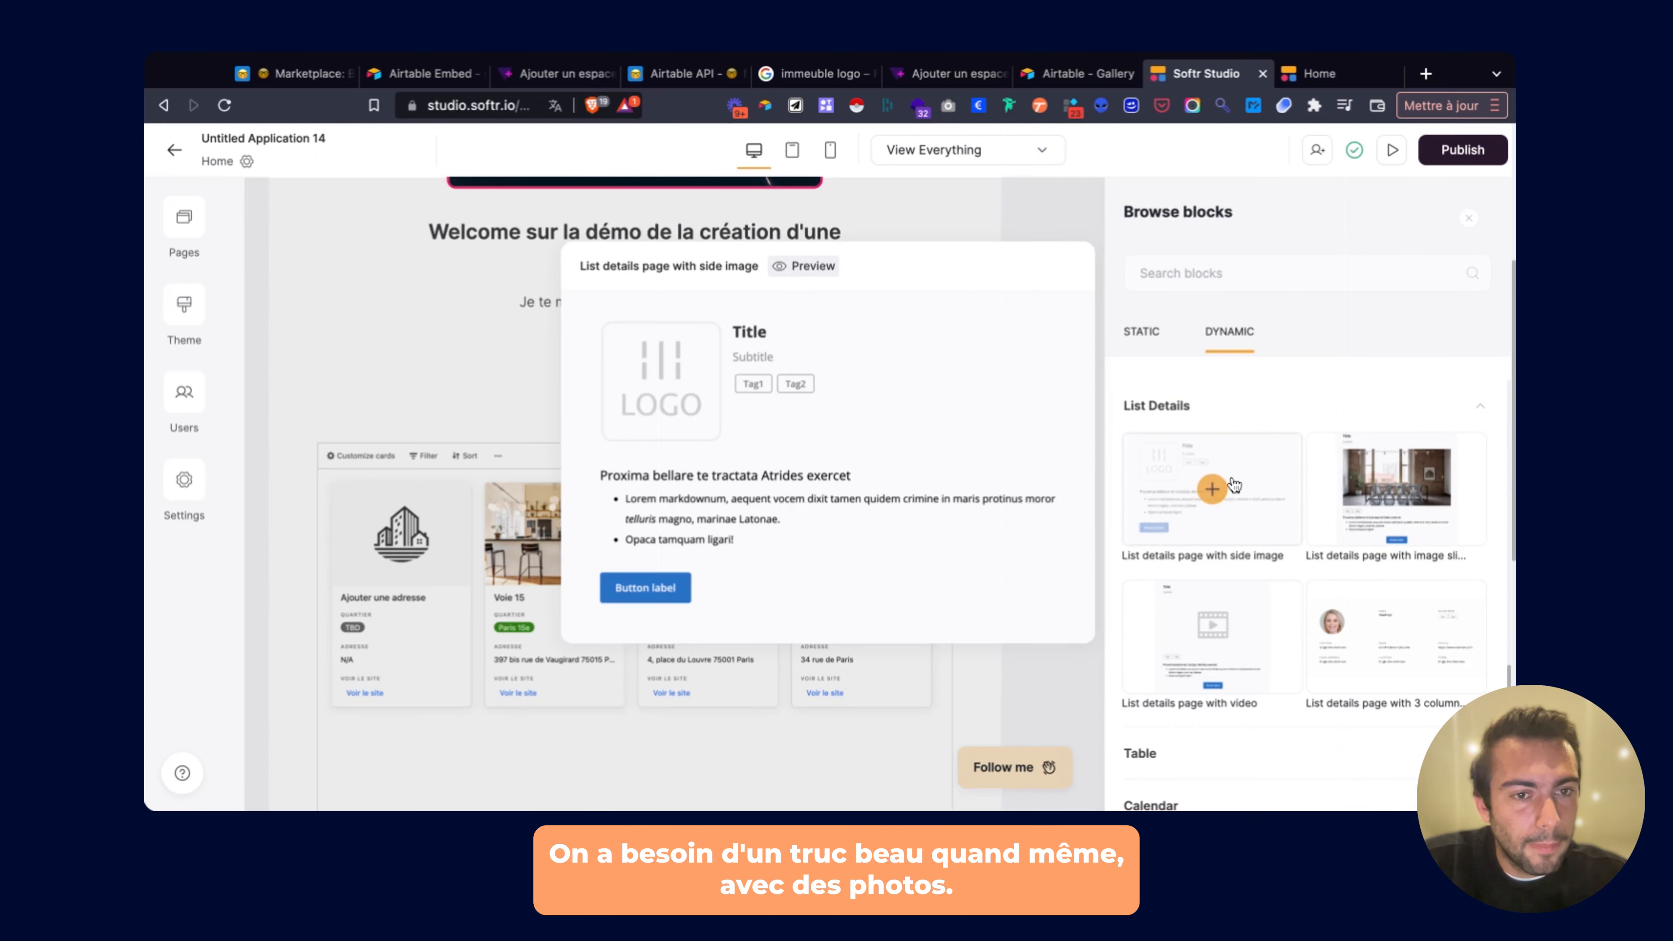
mouse_move(1432, 458)
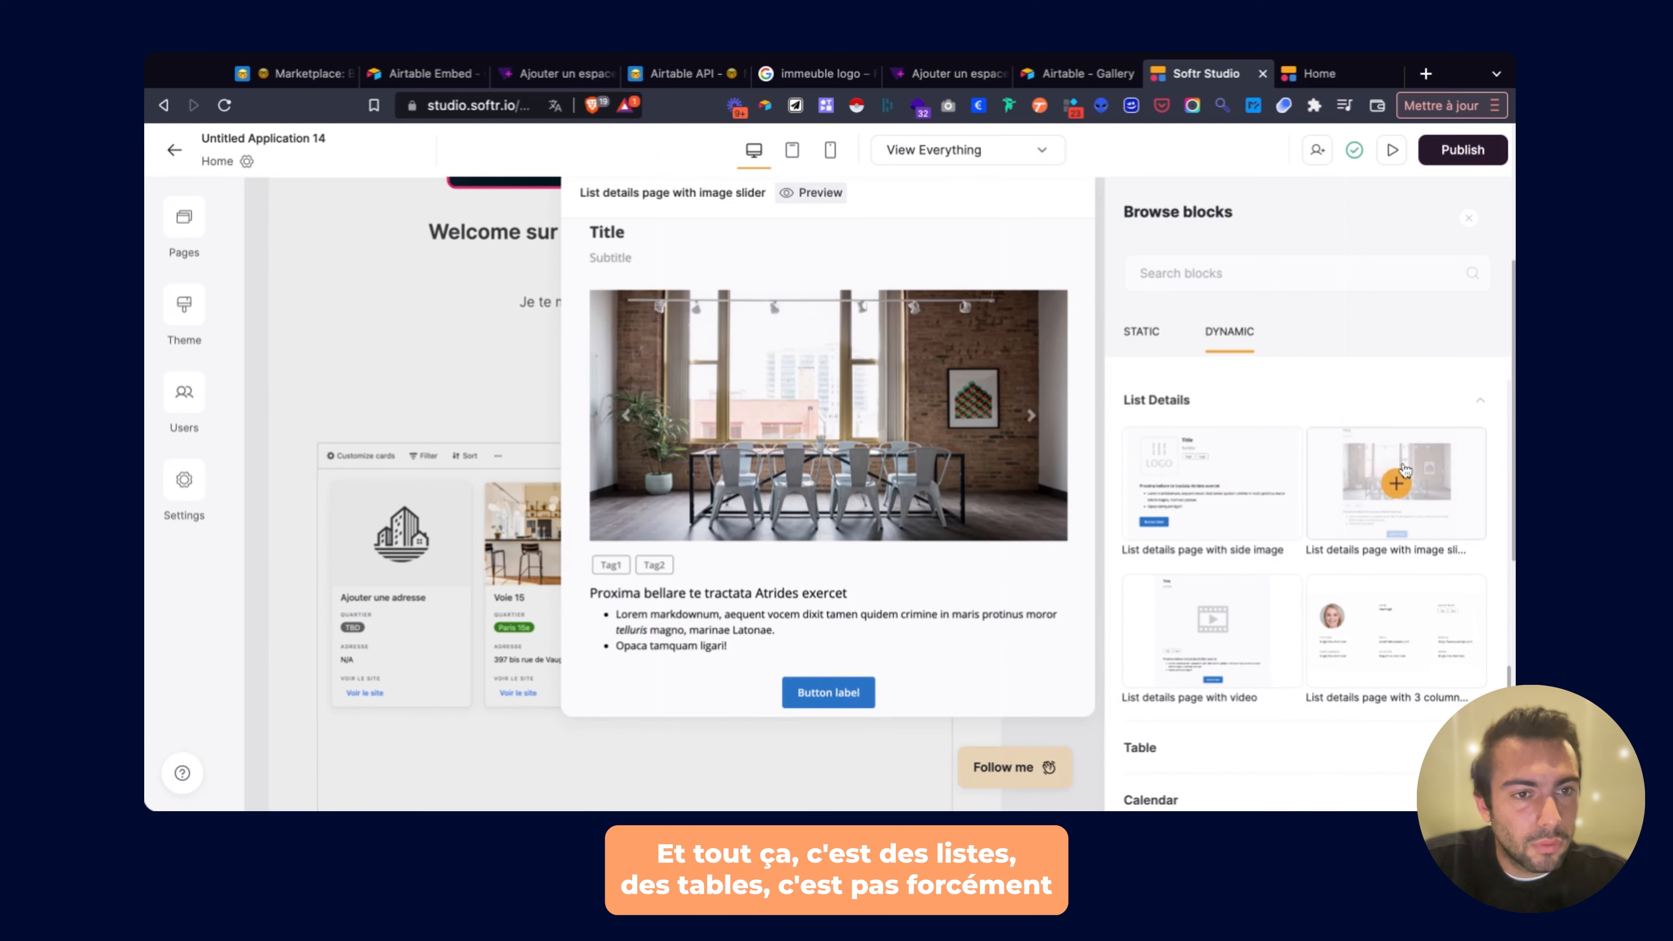
scroll(1383, 501, down, 3)
click(1196, 551)
scroll(1206, 528, down, 2)
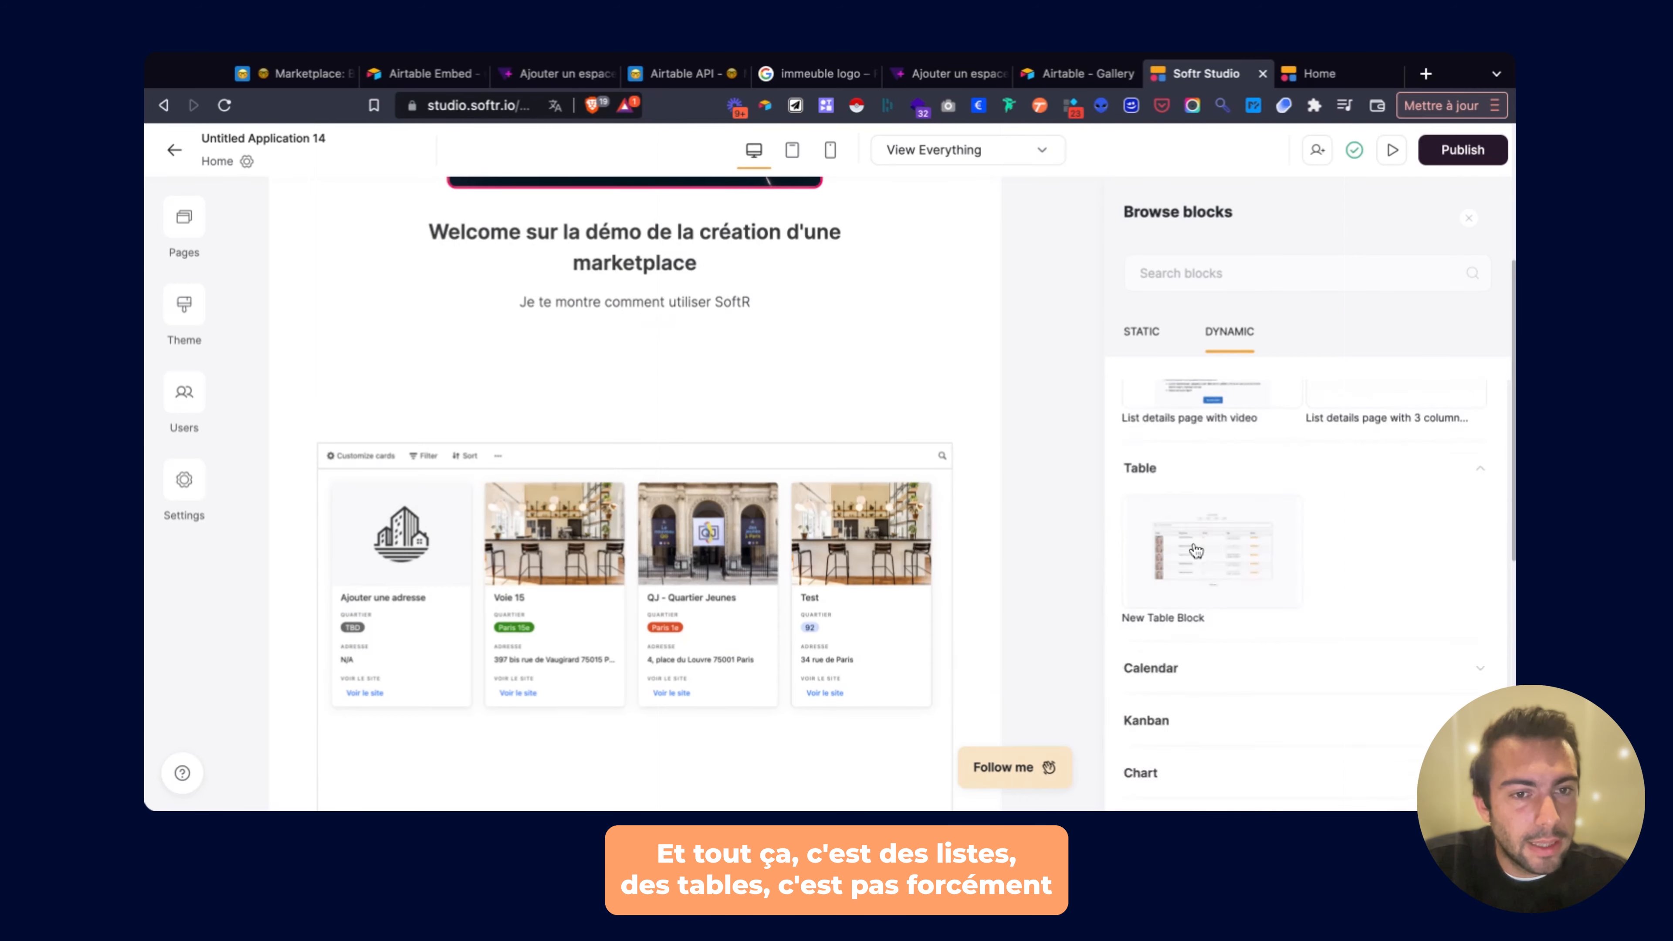
mouse_move(1210, 507)
scroll(1215, 582, down, 1)
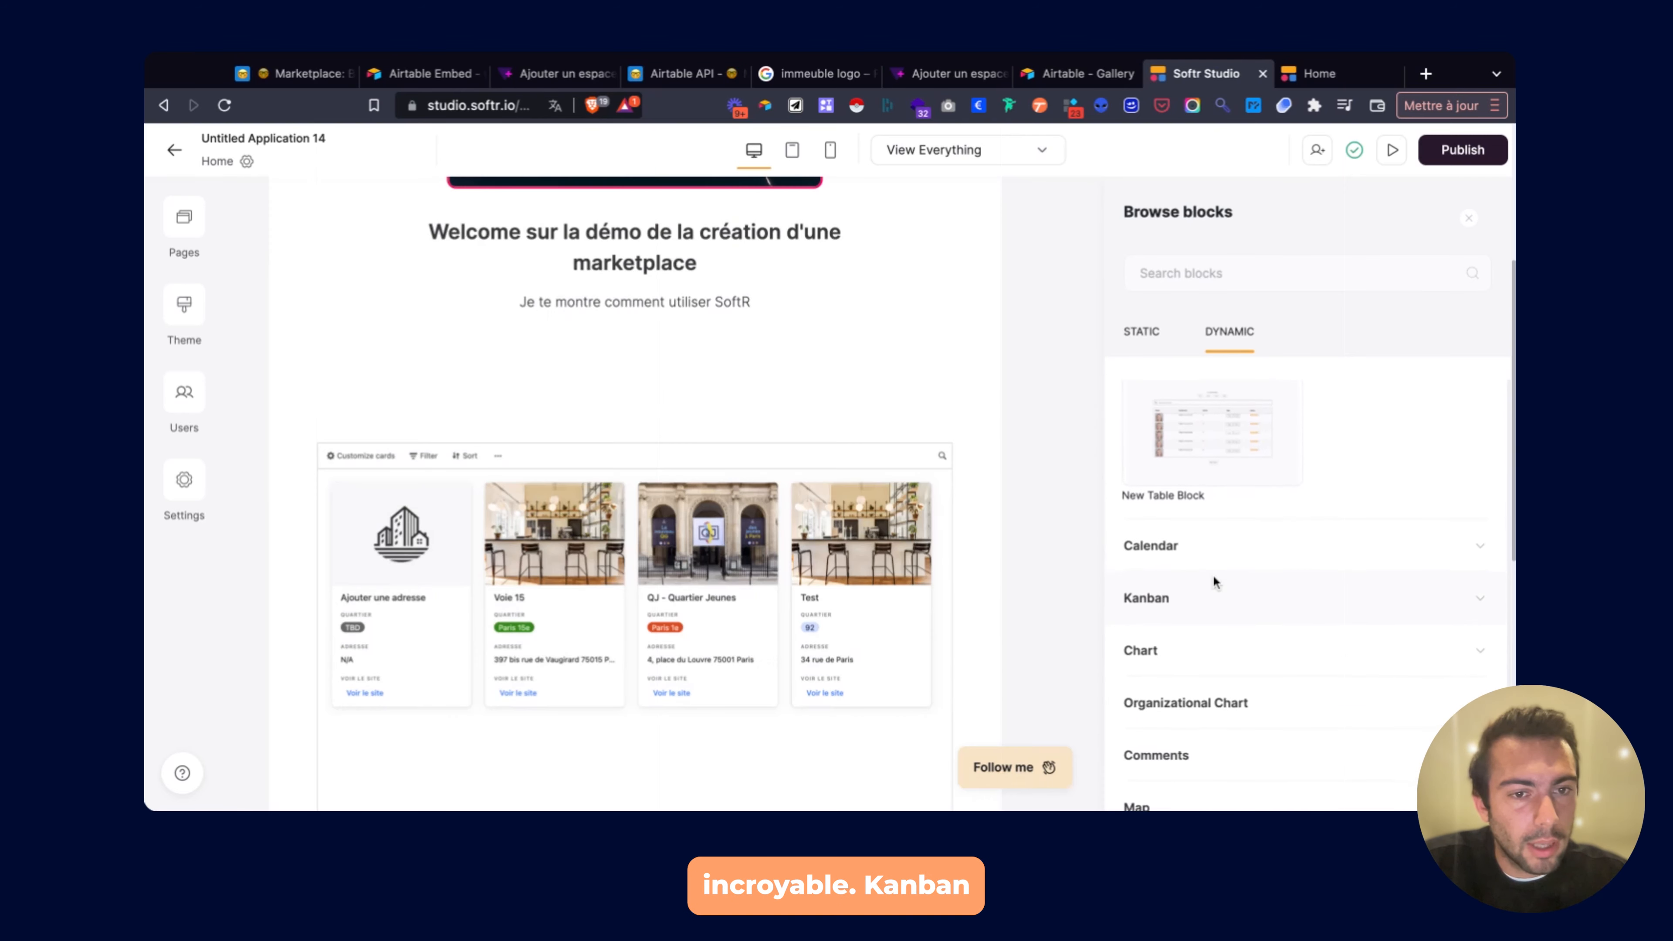
click(1179, 613)
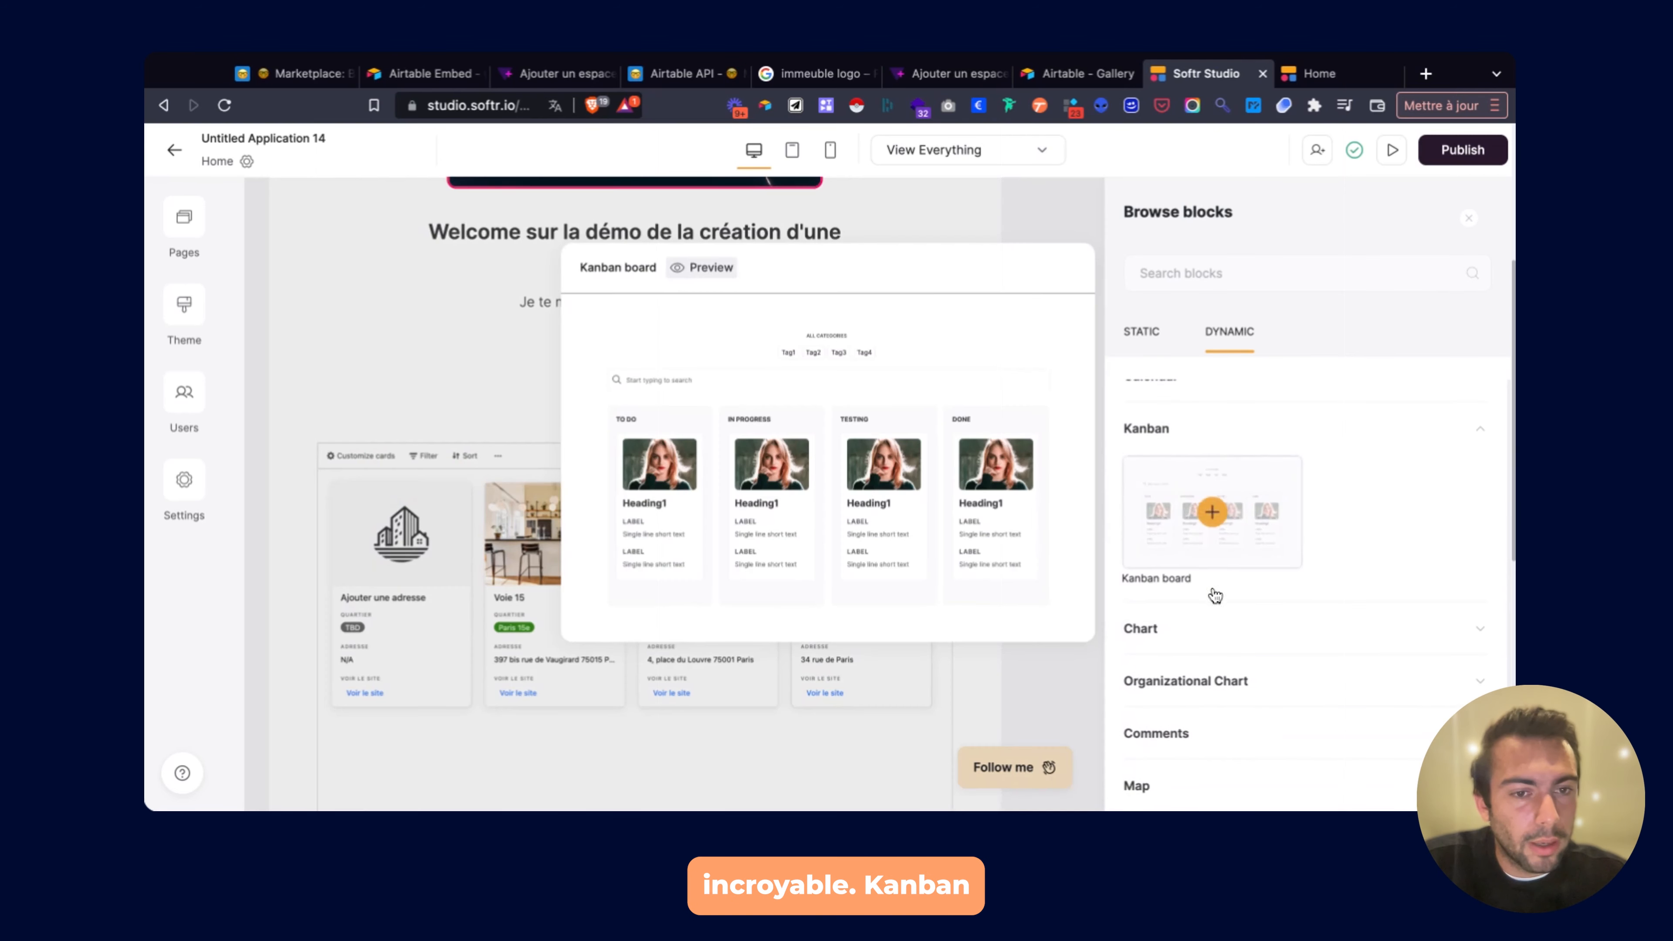
Add the 'List with deletable elements, vertical cards' block.
scroll(1198, 628, up, 10)
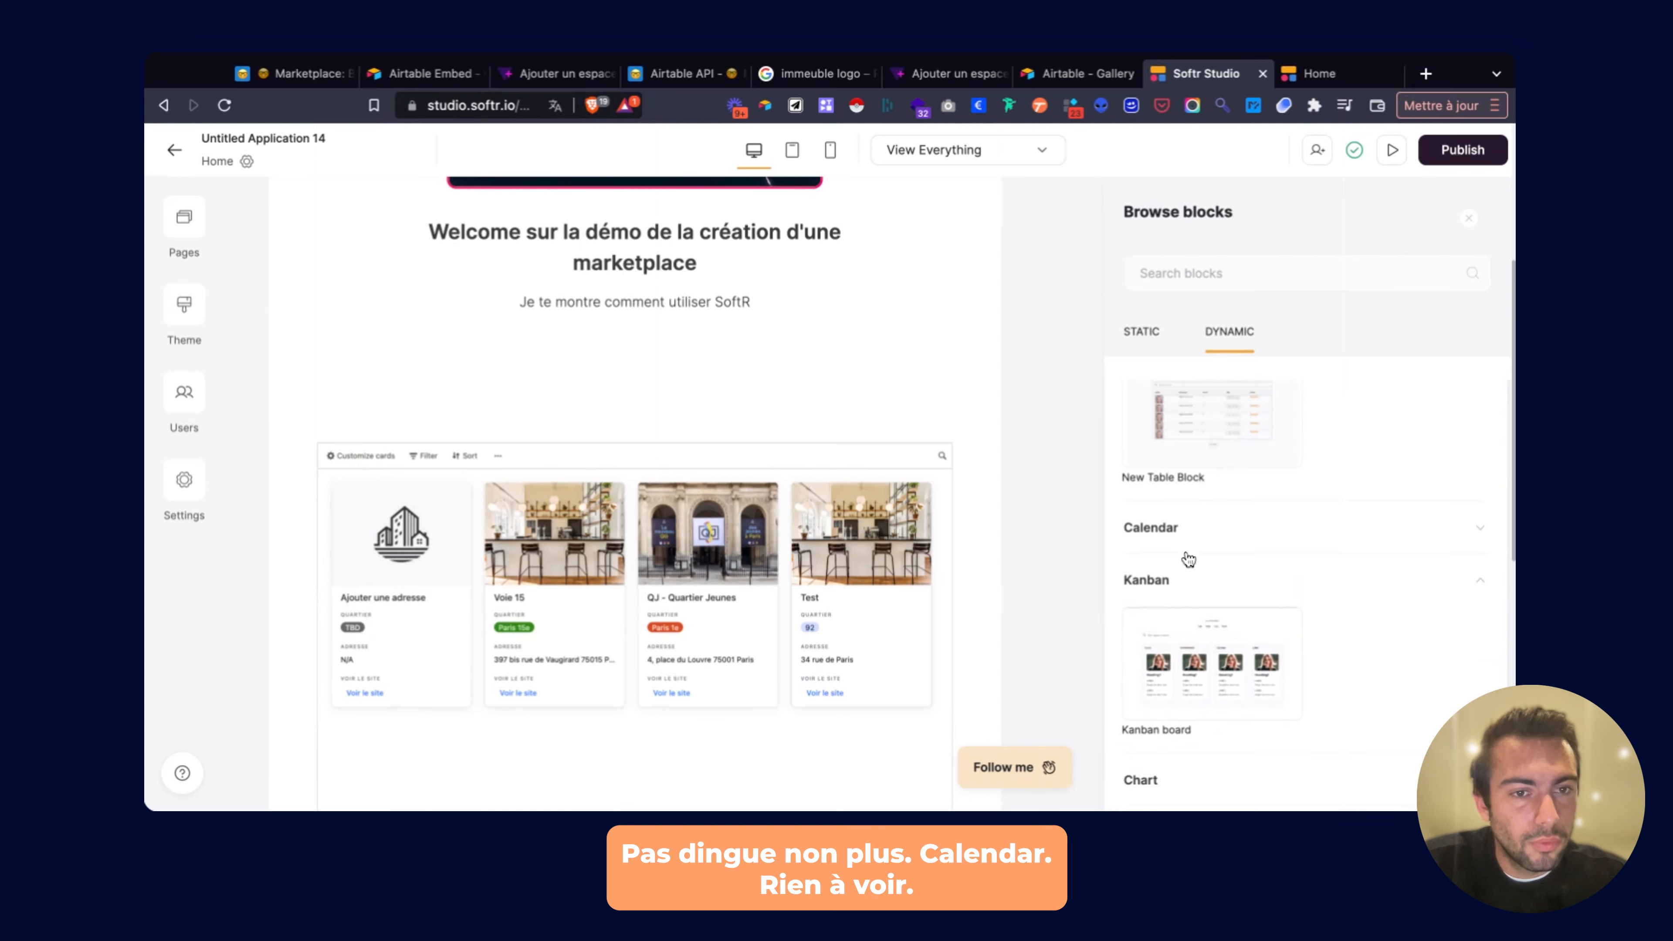
mouse_move(1189, 559)
scroll(1188, 559, up, 5)
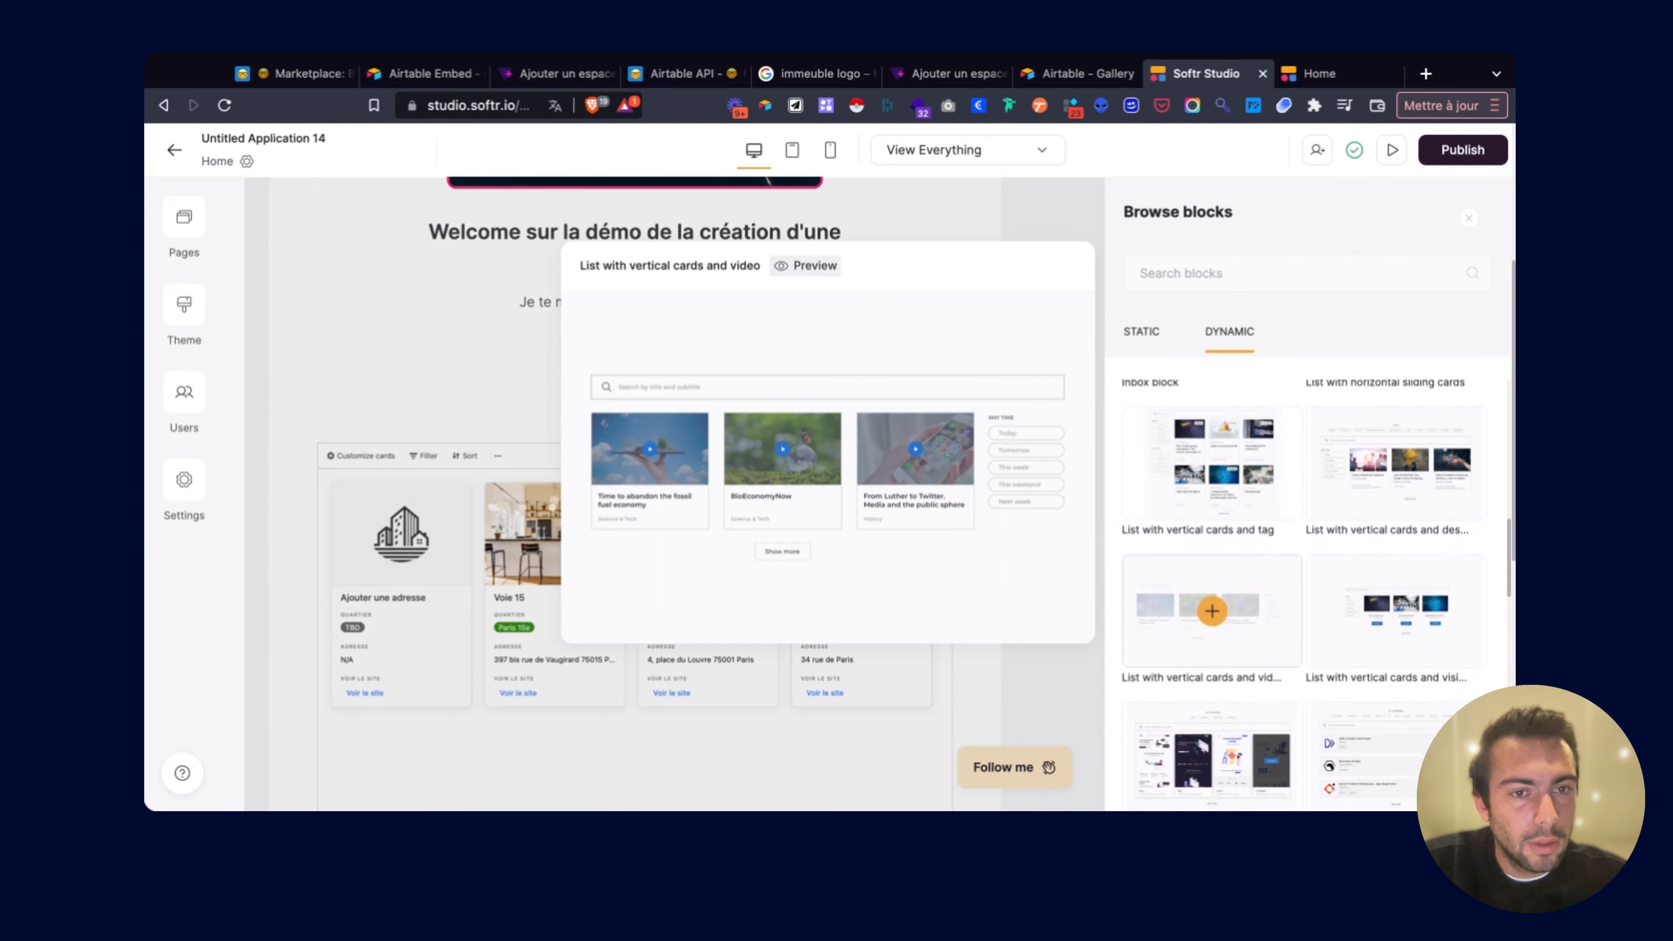
scroll(1199, 567, up, 5)
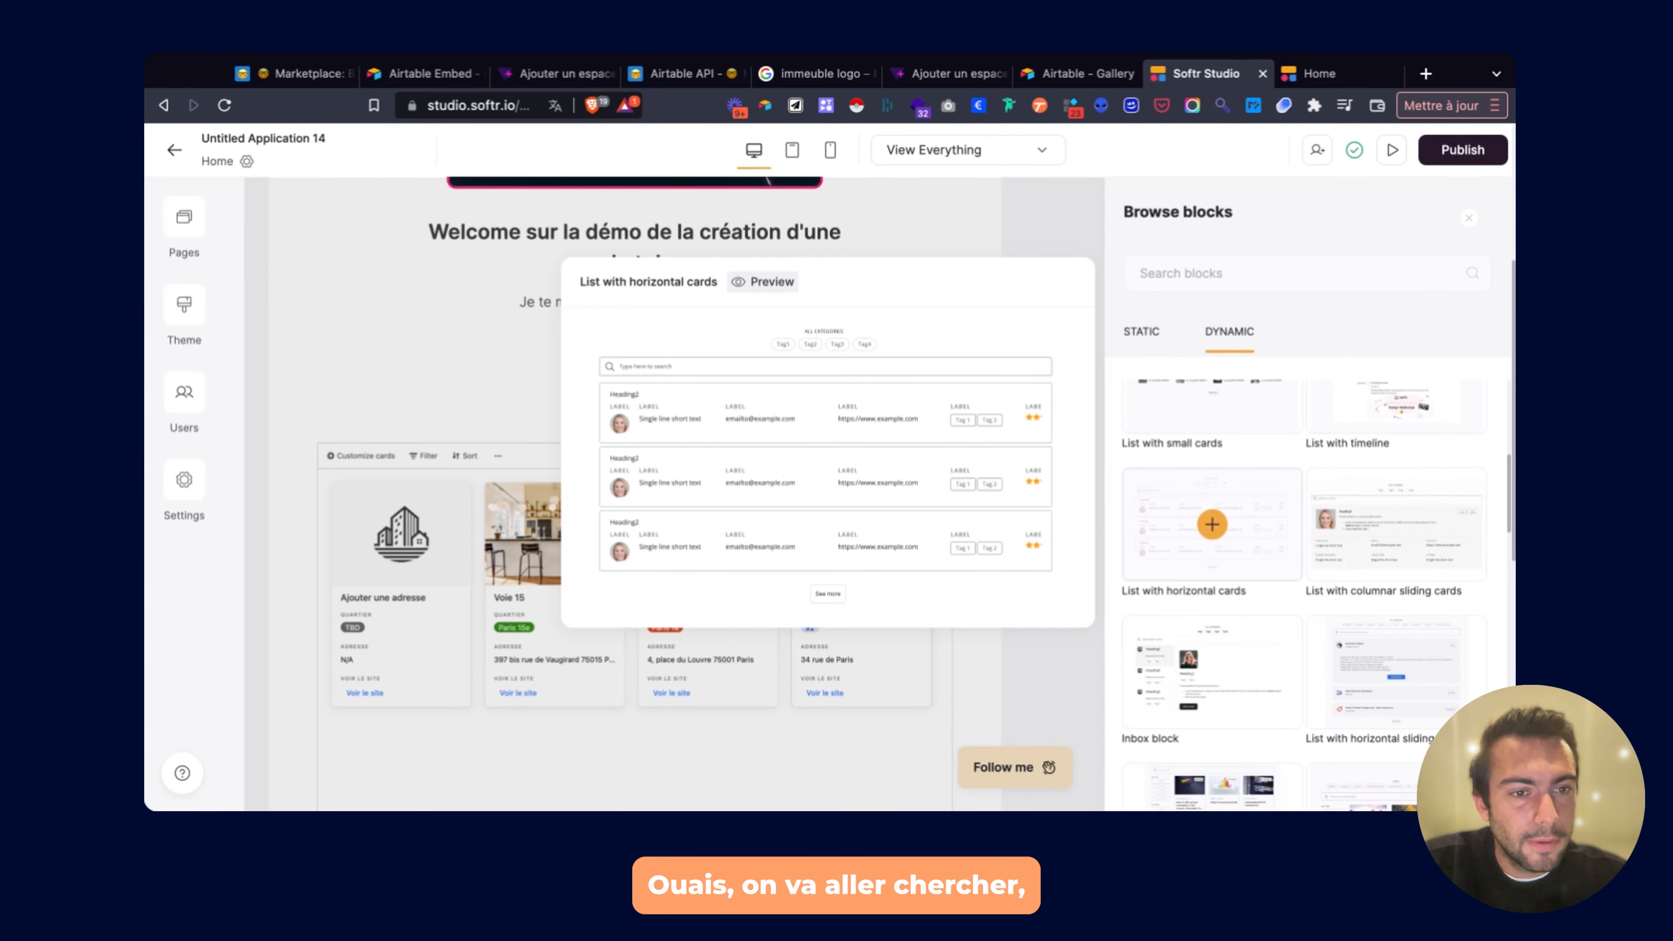
scroll(1189, 579, up, 1)
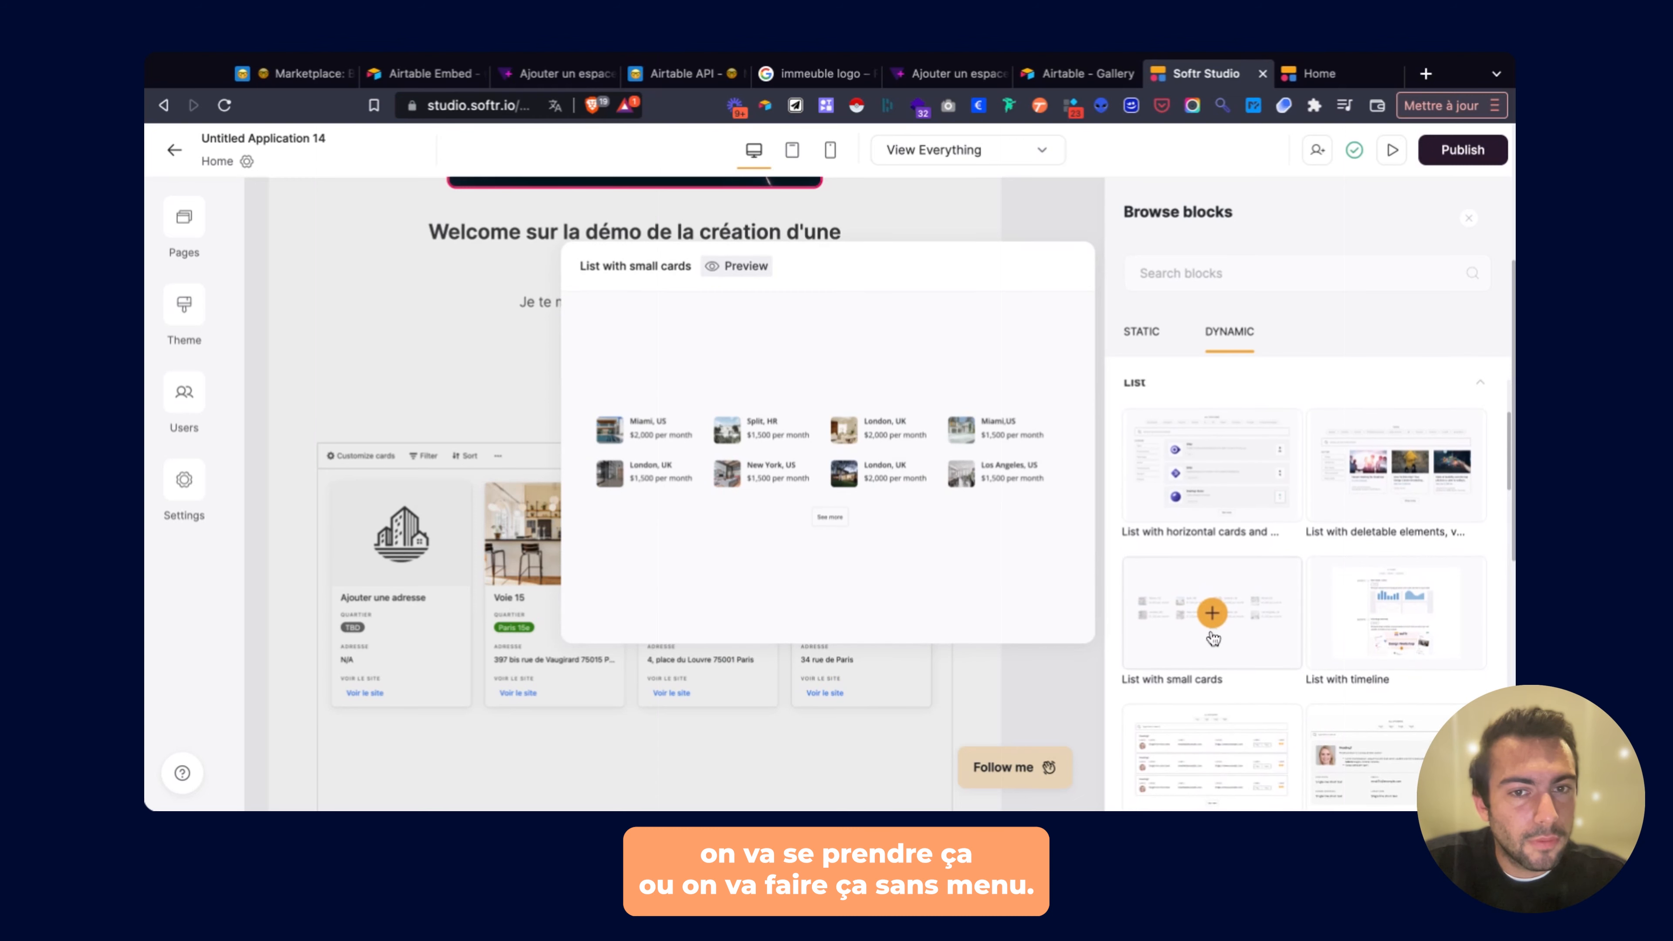
scroll(1225, 636, up, 3)
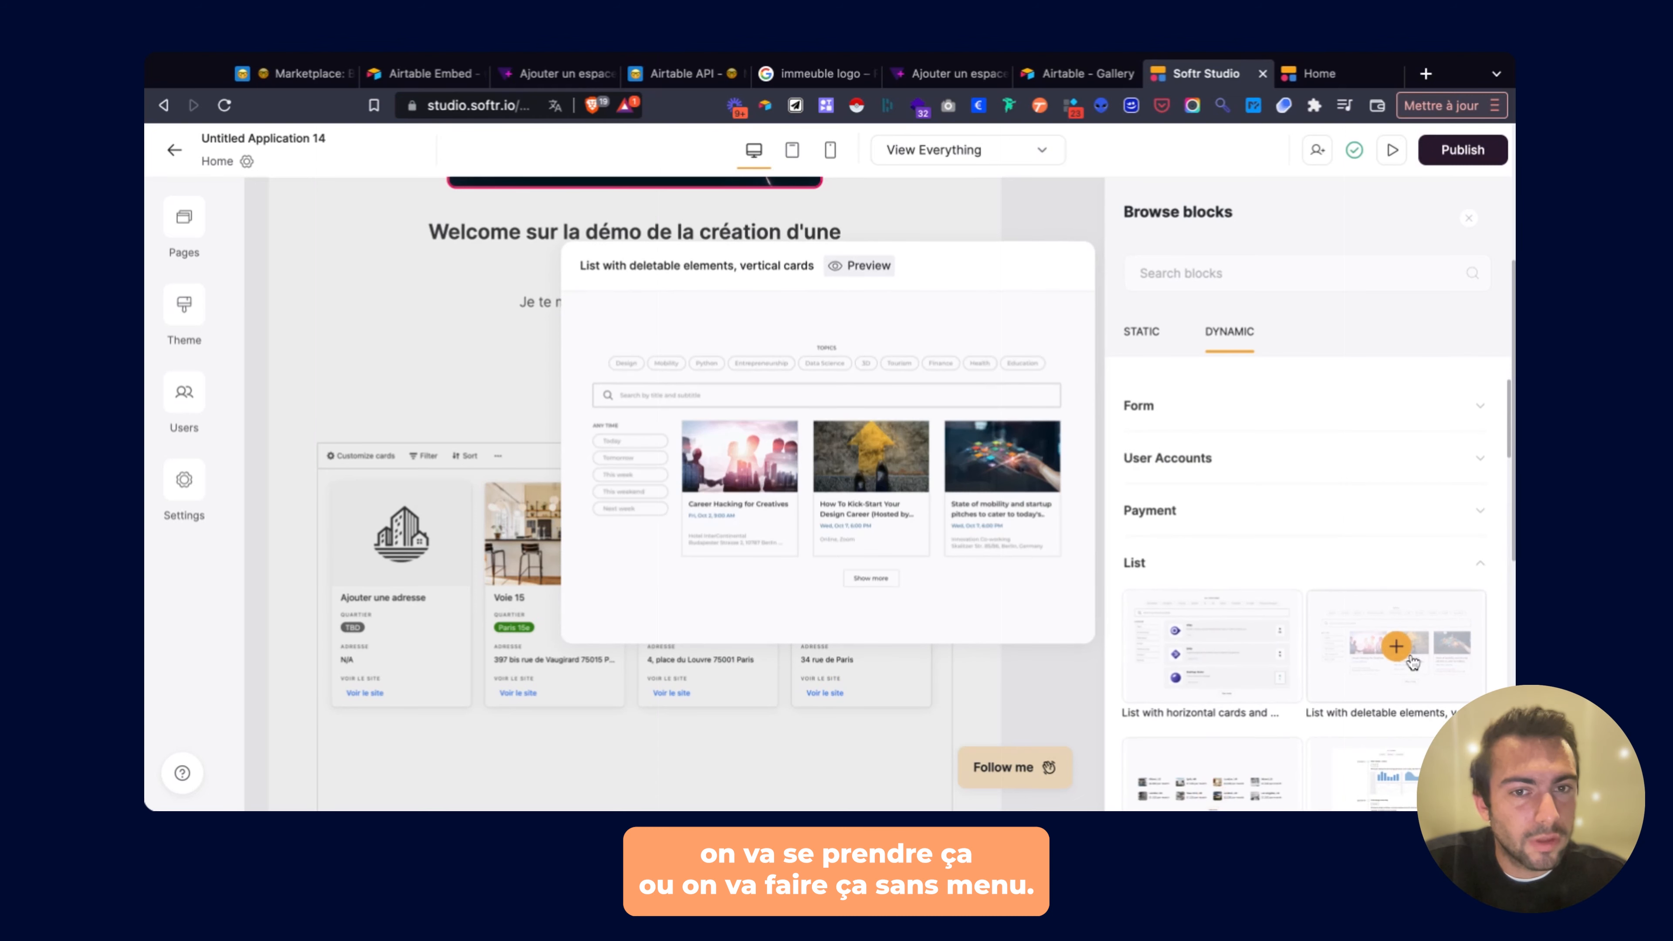
click(1409, 658)
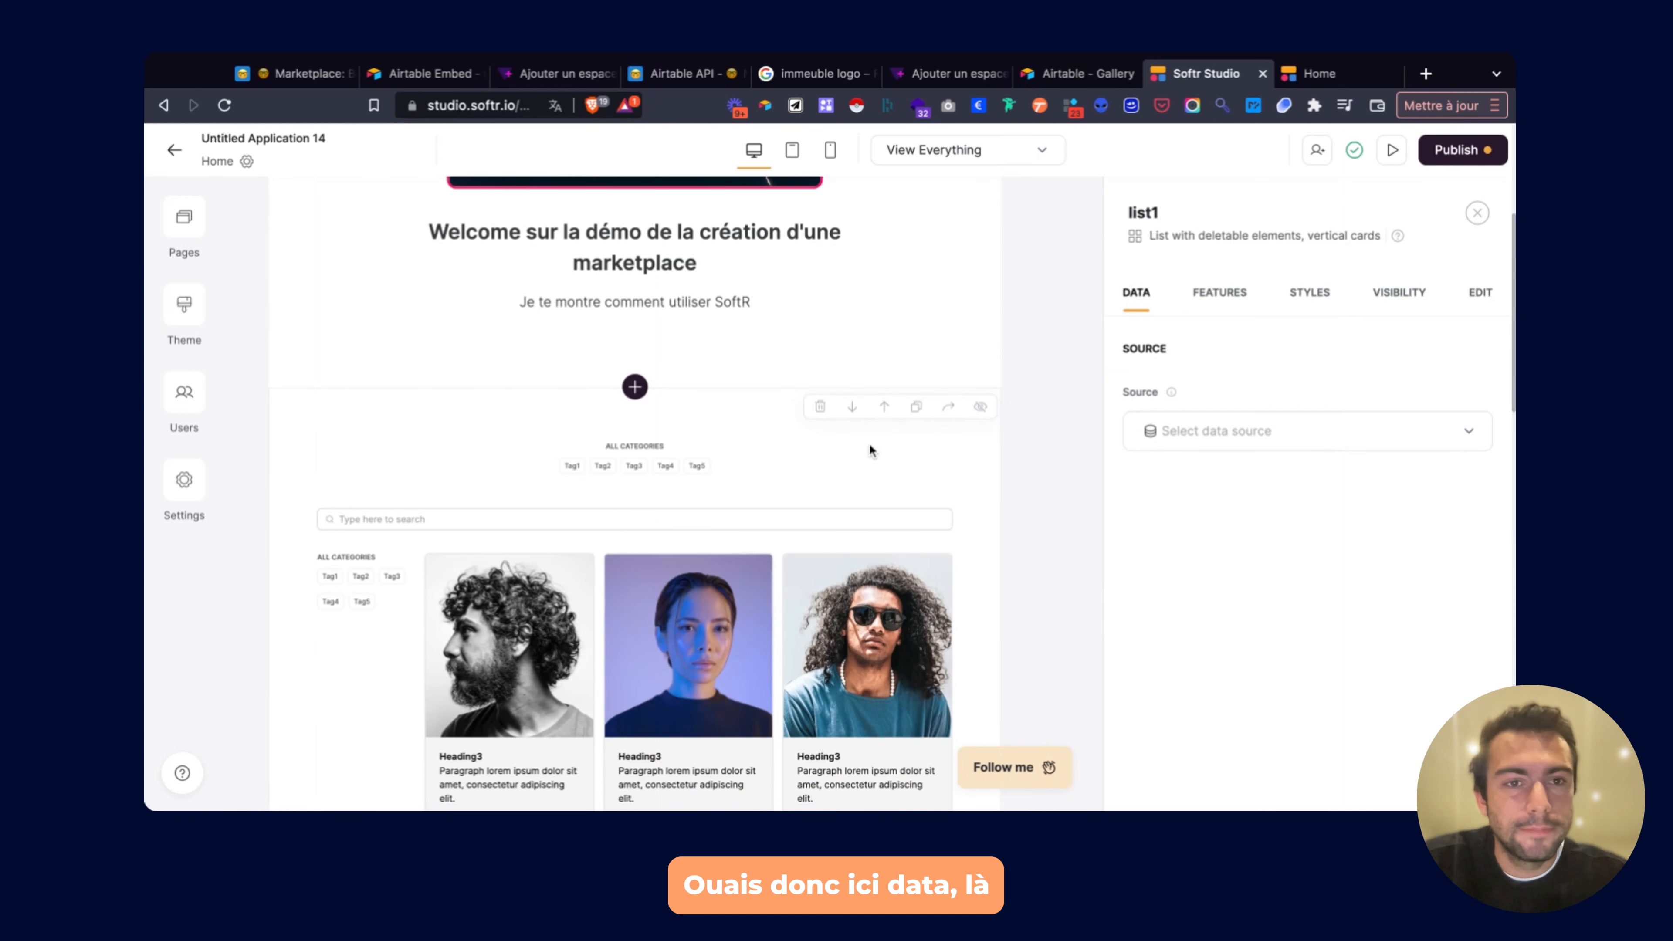
Set list1's data source to Airtable and pick the Marketplace base.
scroll(870, 448, down, 4)
click(1196, 430)
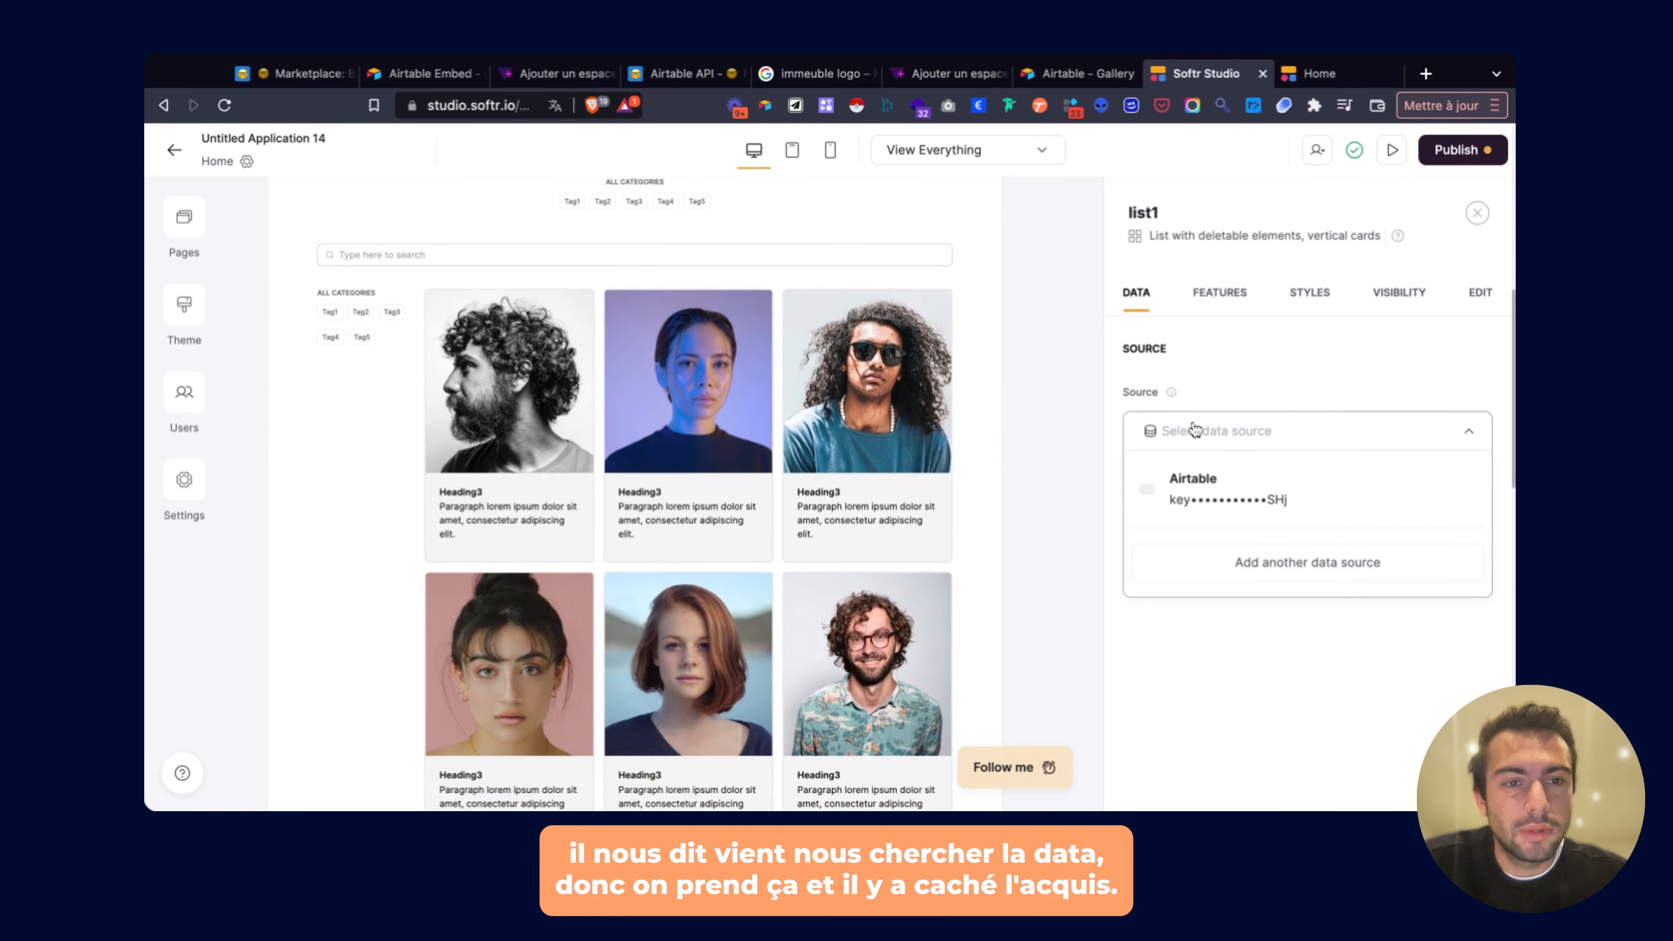
click(1231, 486)
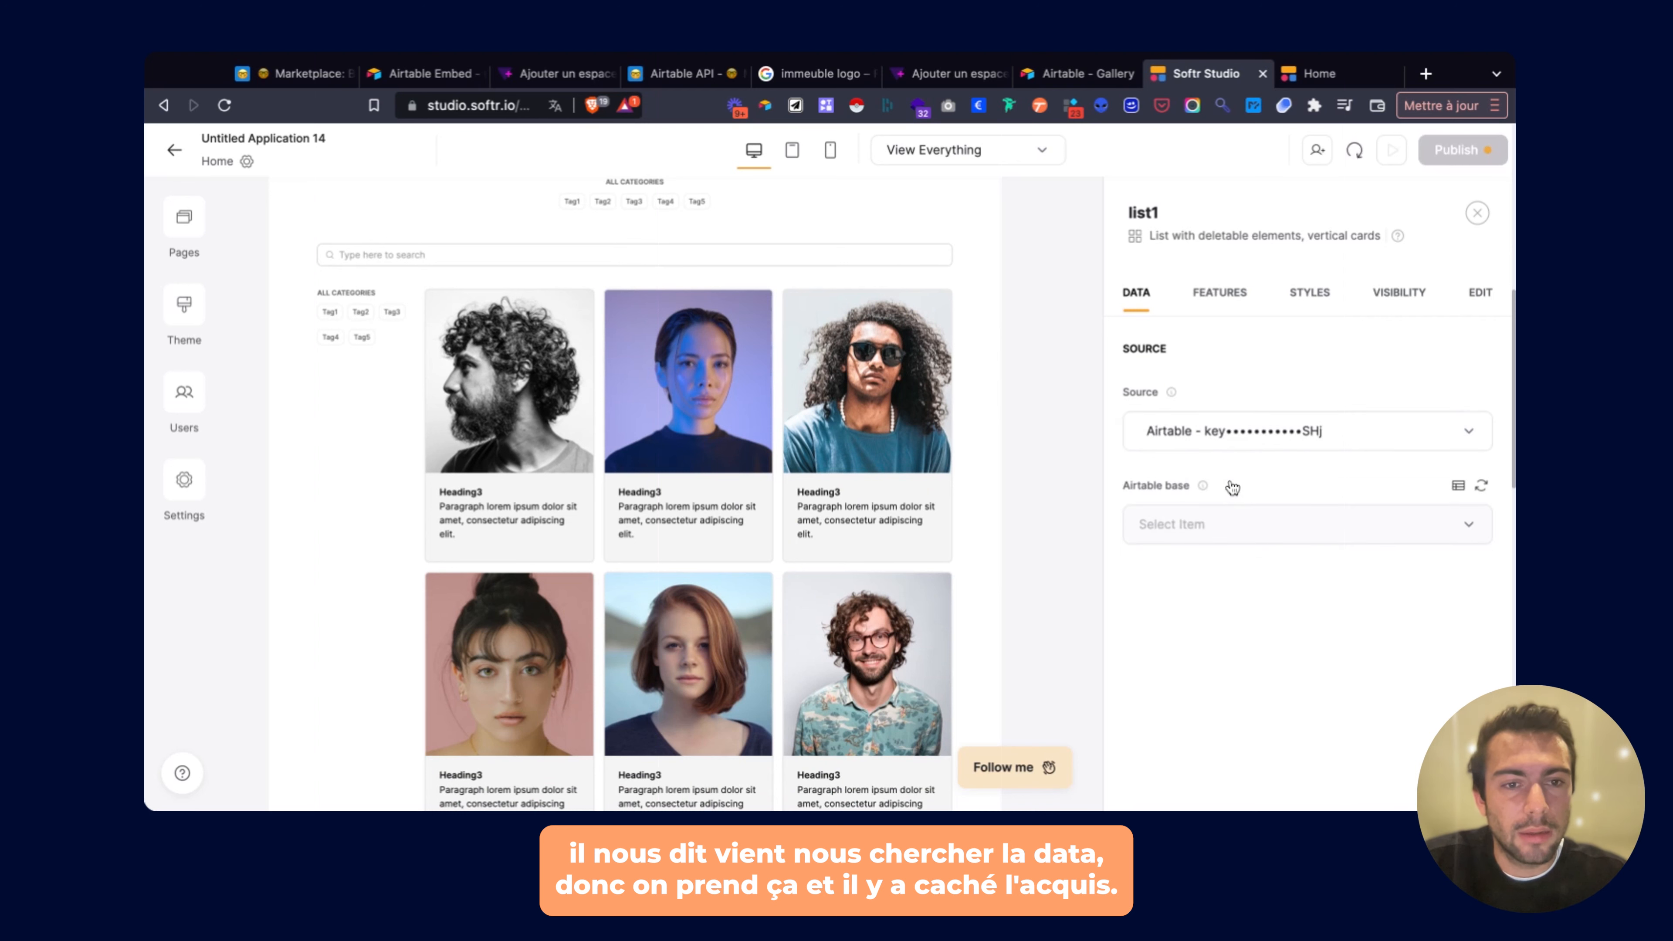
click(1232, 527)
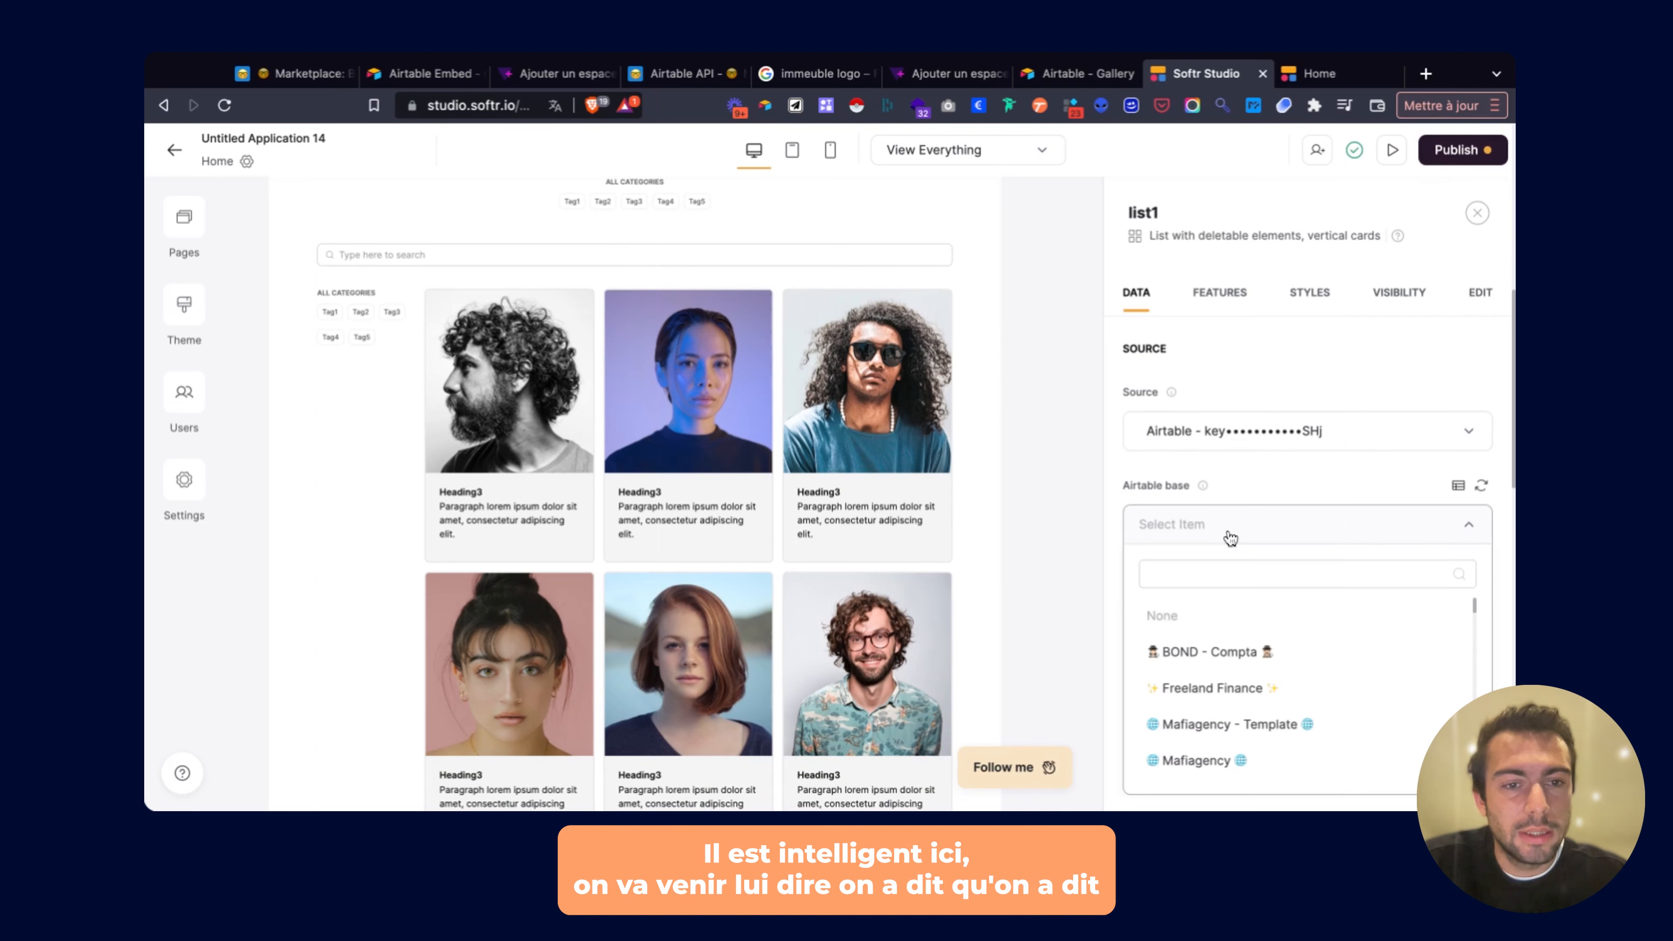
text(demo)
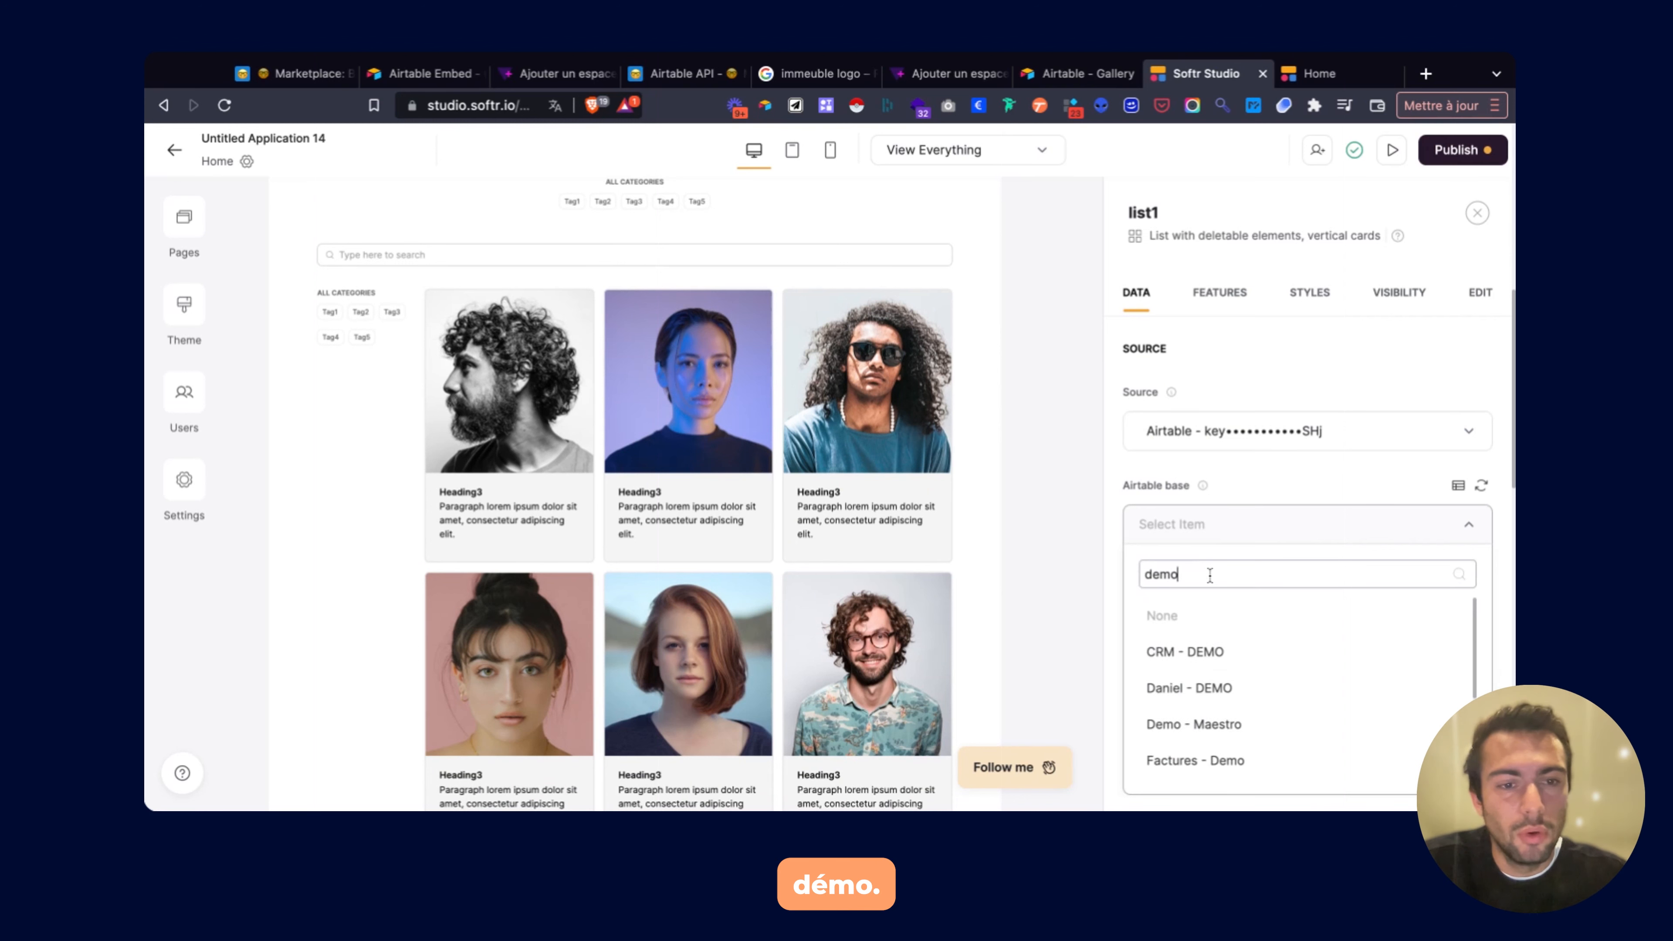
scroll(1209, 659, down, 1)
scroll(1210, 659, down, 1)
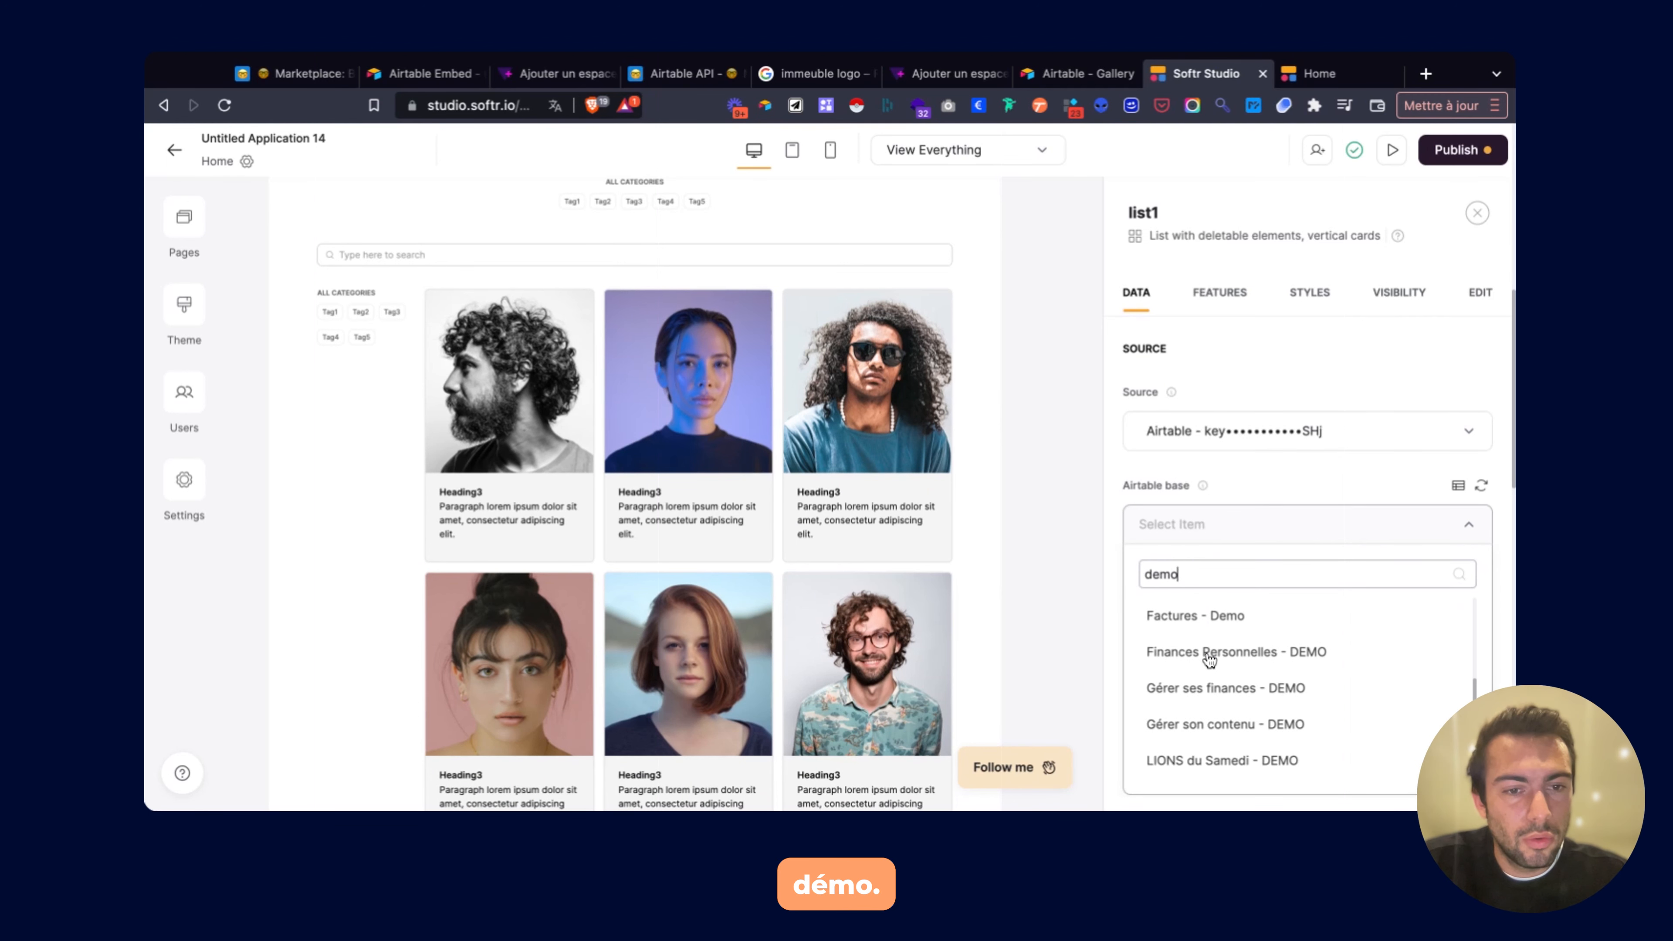
key(BackSpace)
key(BackSpace)
key(BackSpace)
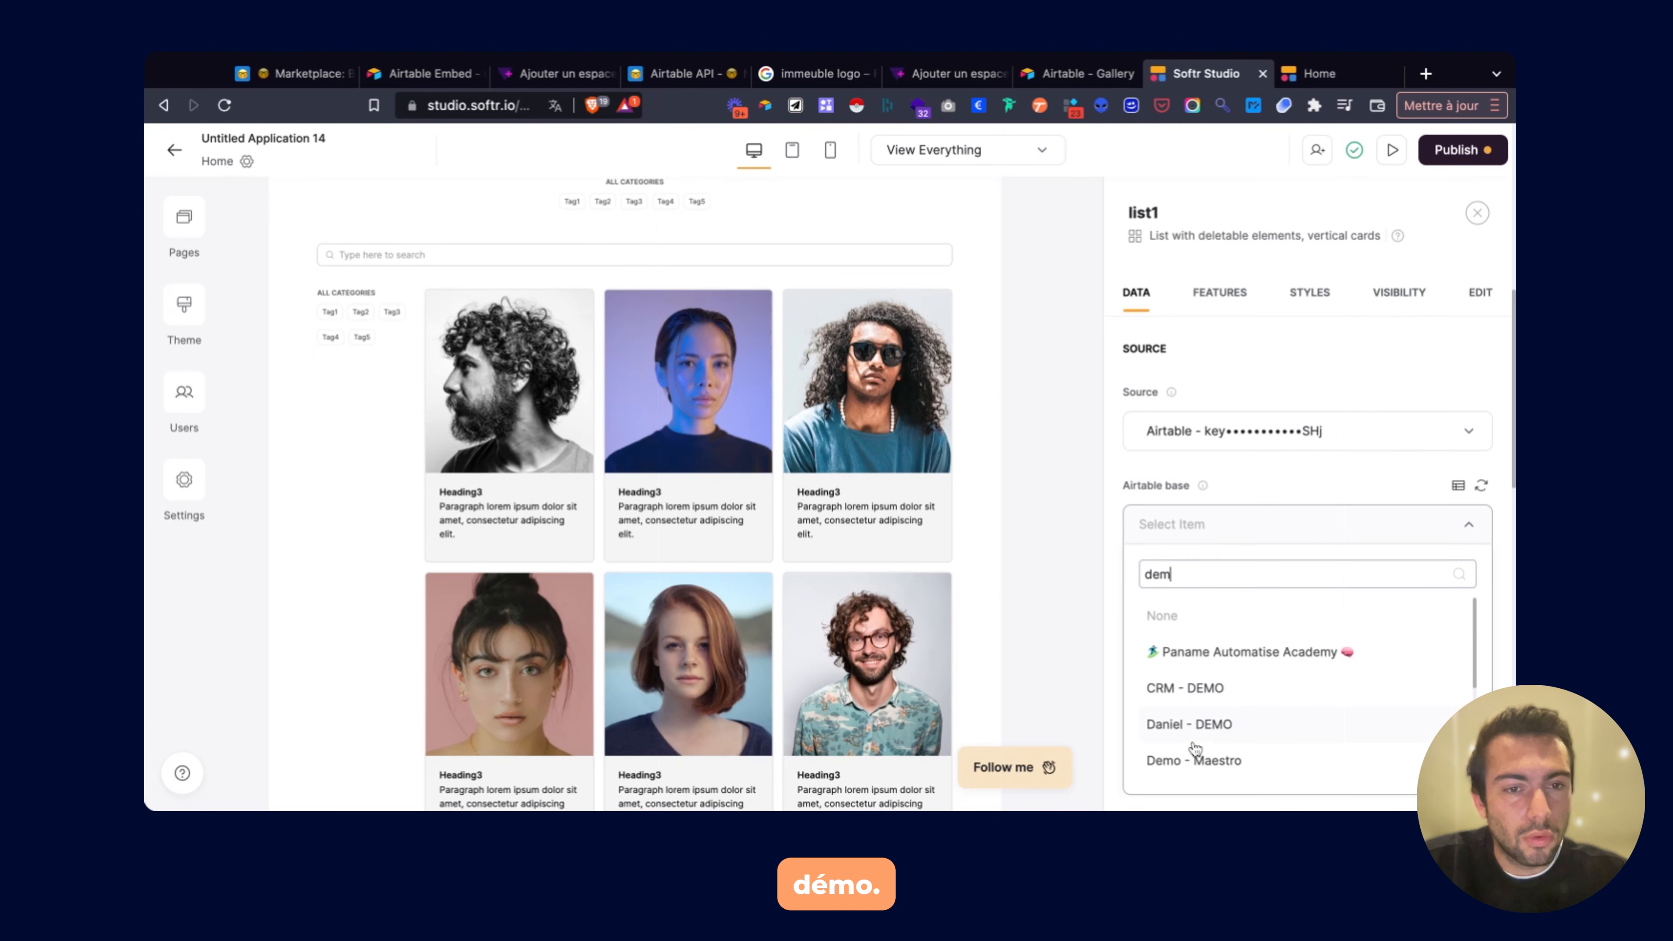
key(BackSpace)
text(marke)
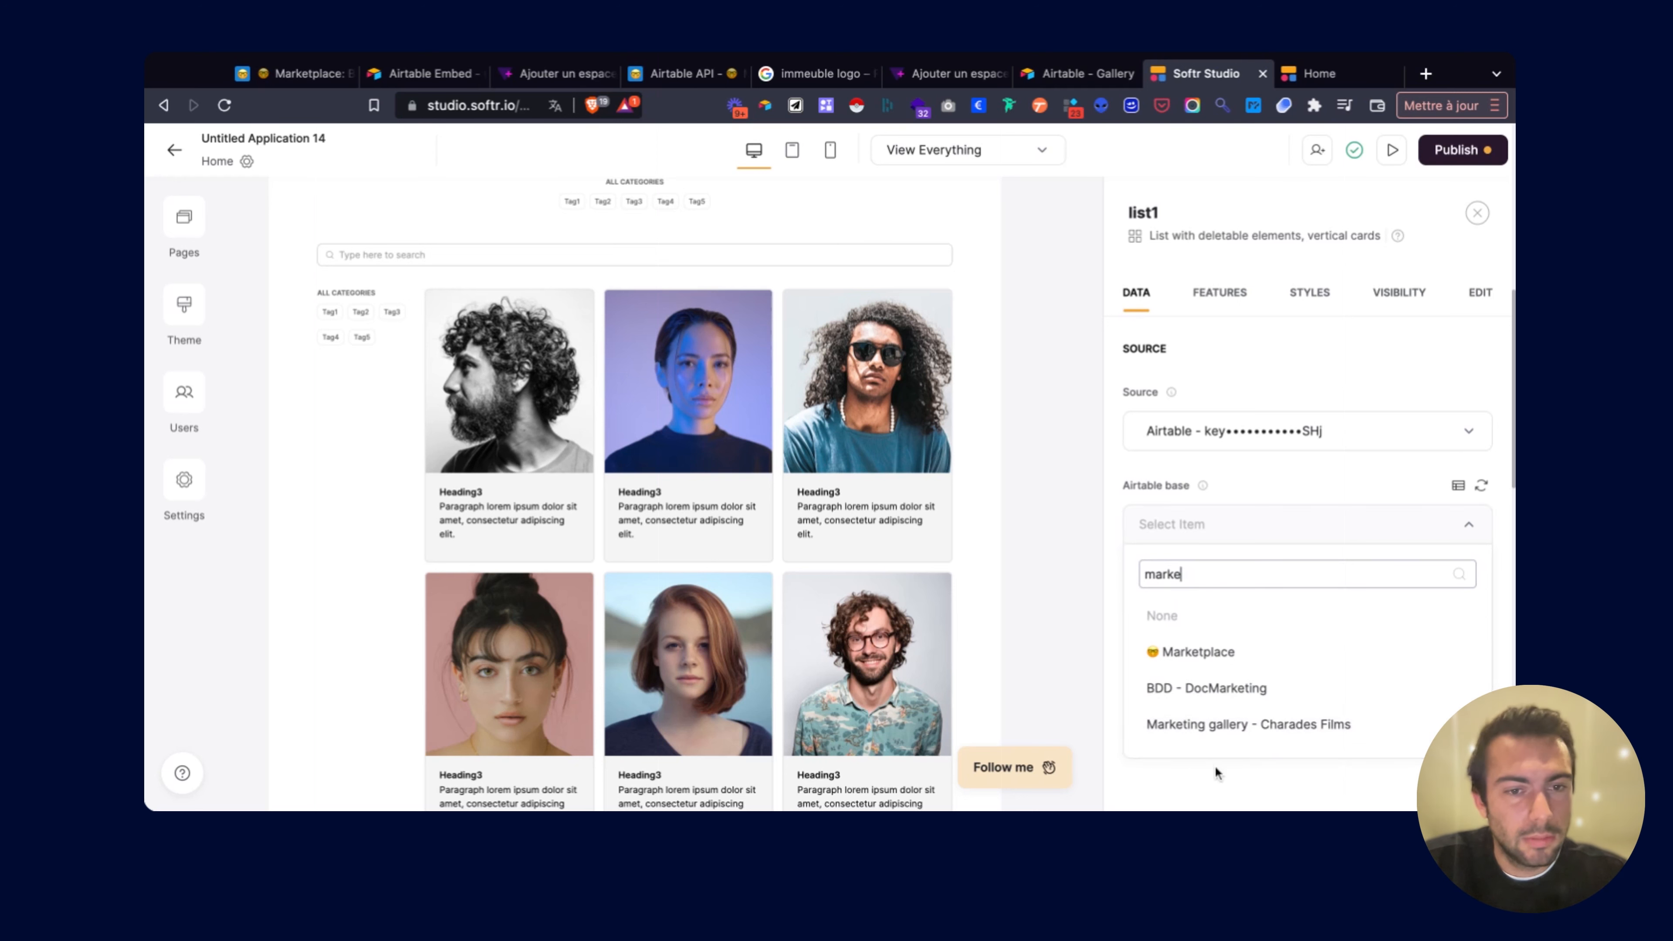
click(1192, 650)
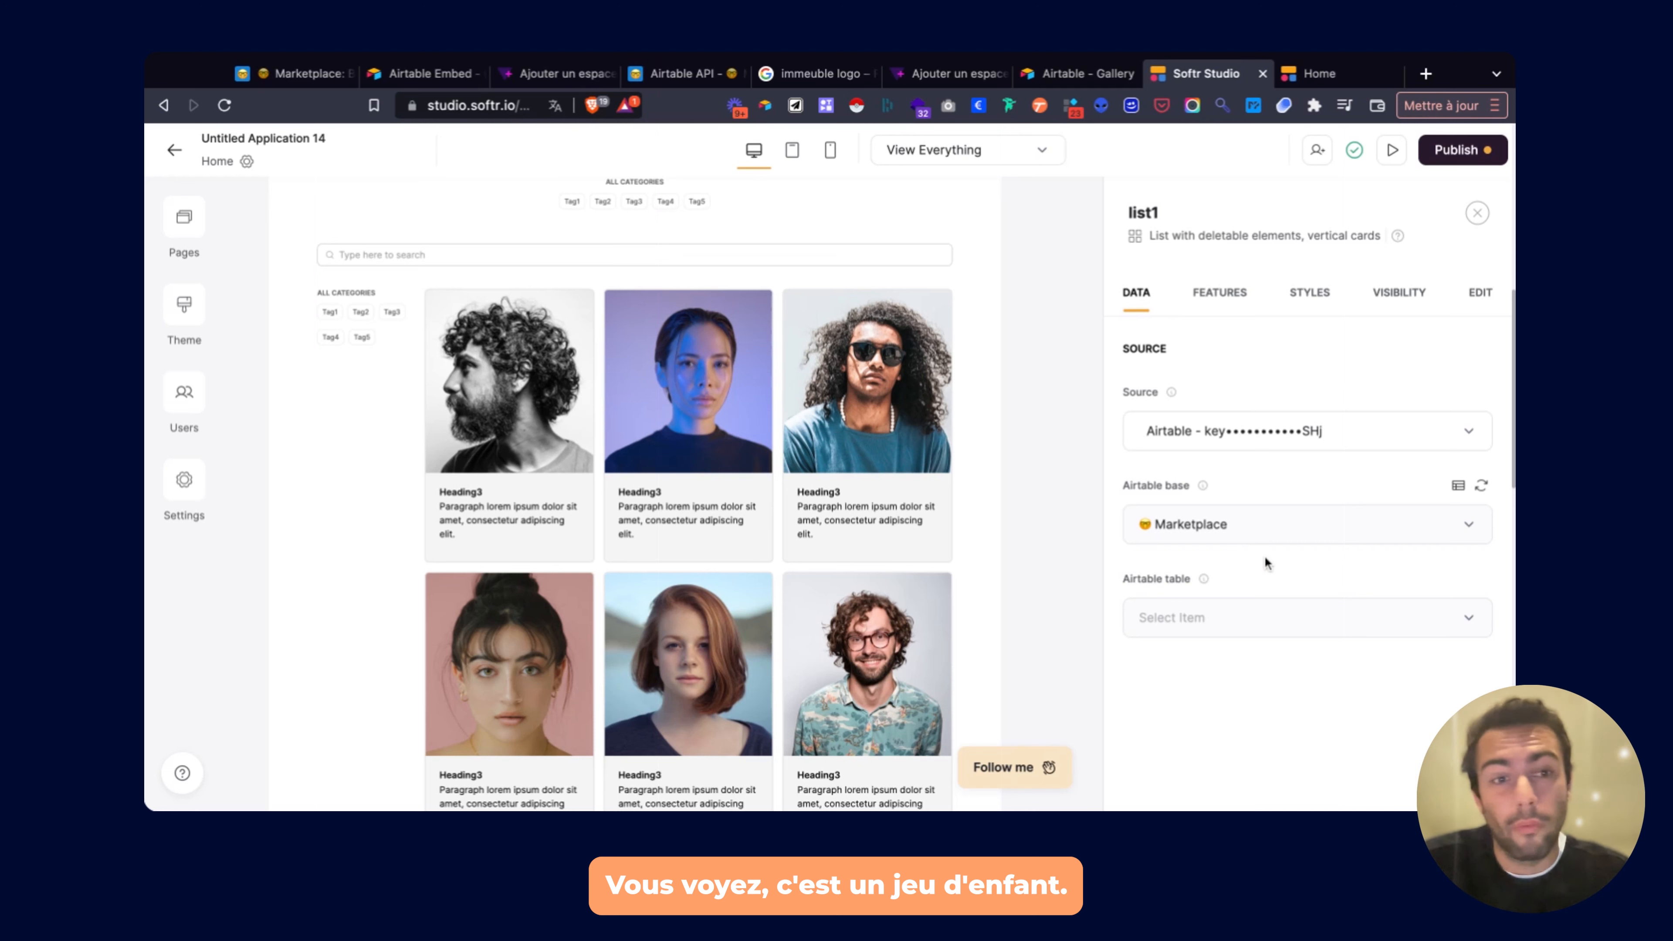
Choose the Best place table, check the default views, and open the Marketplace base in Airtable.
click(1199, 620)
click(1198, 580)
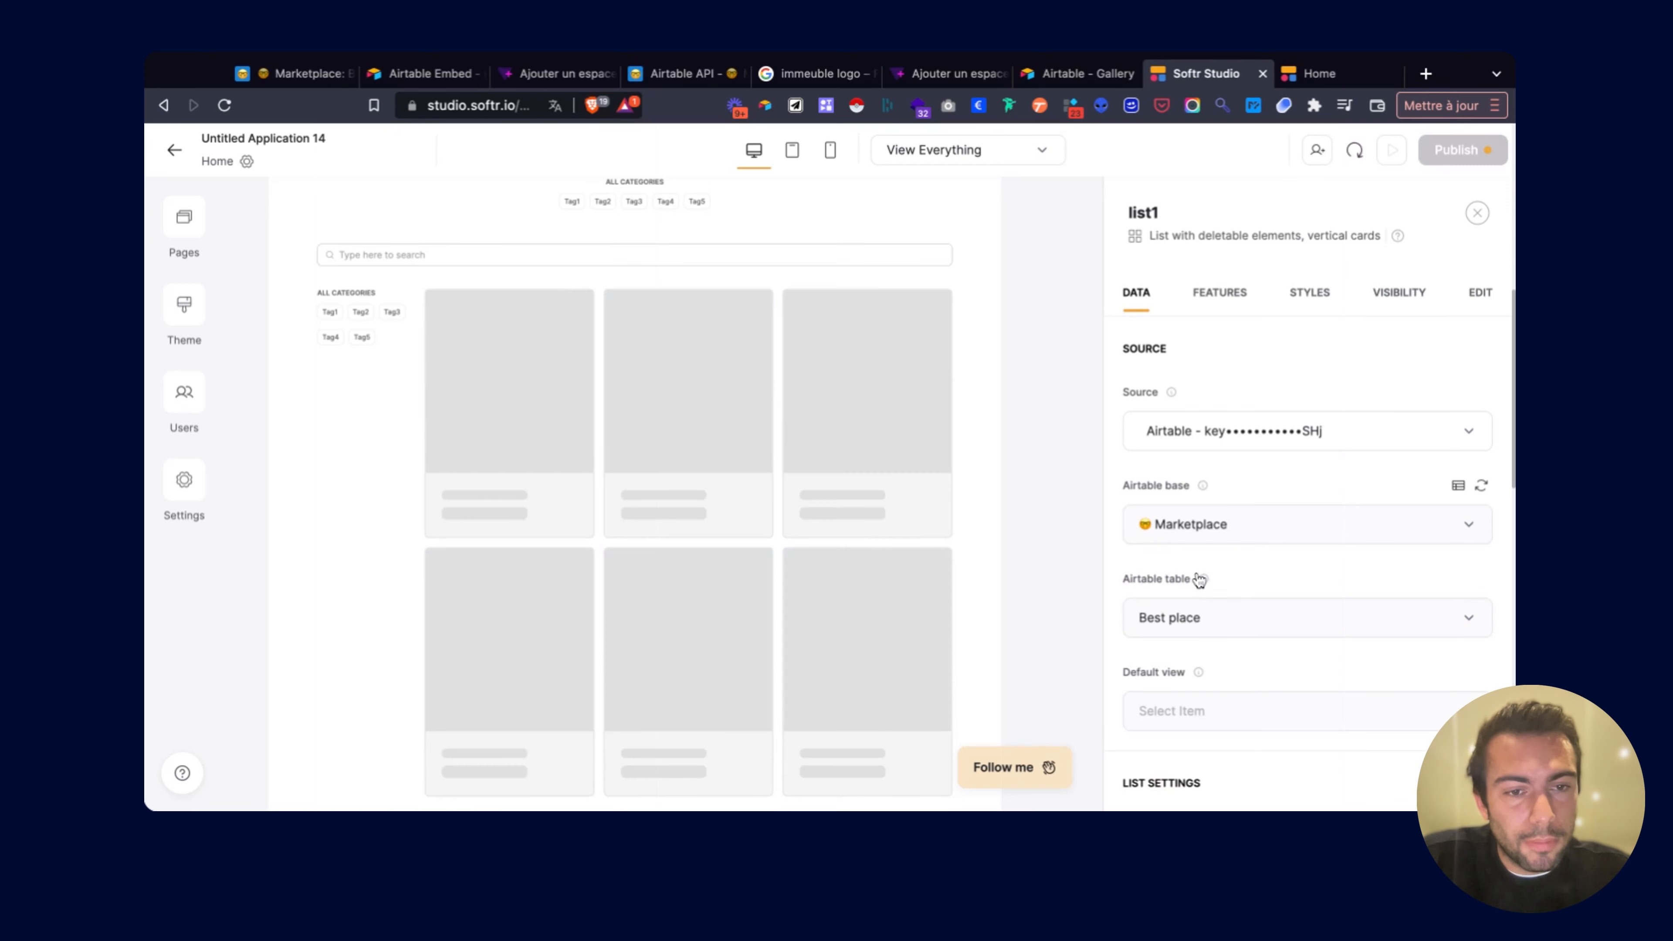
scroll(1198, 494, down, 5)
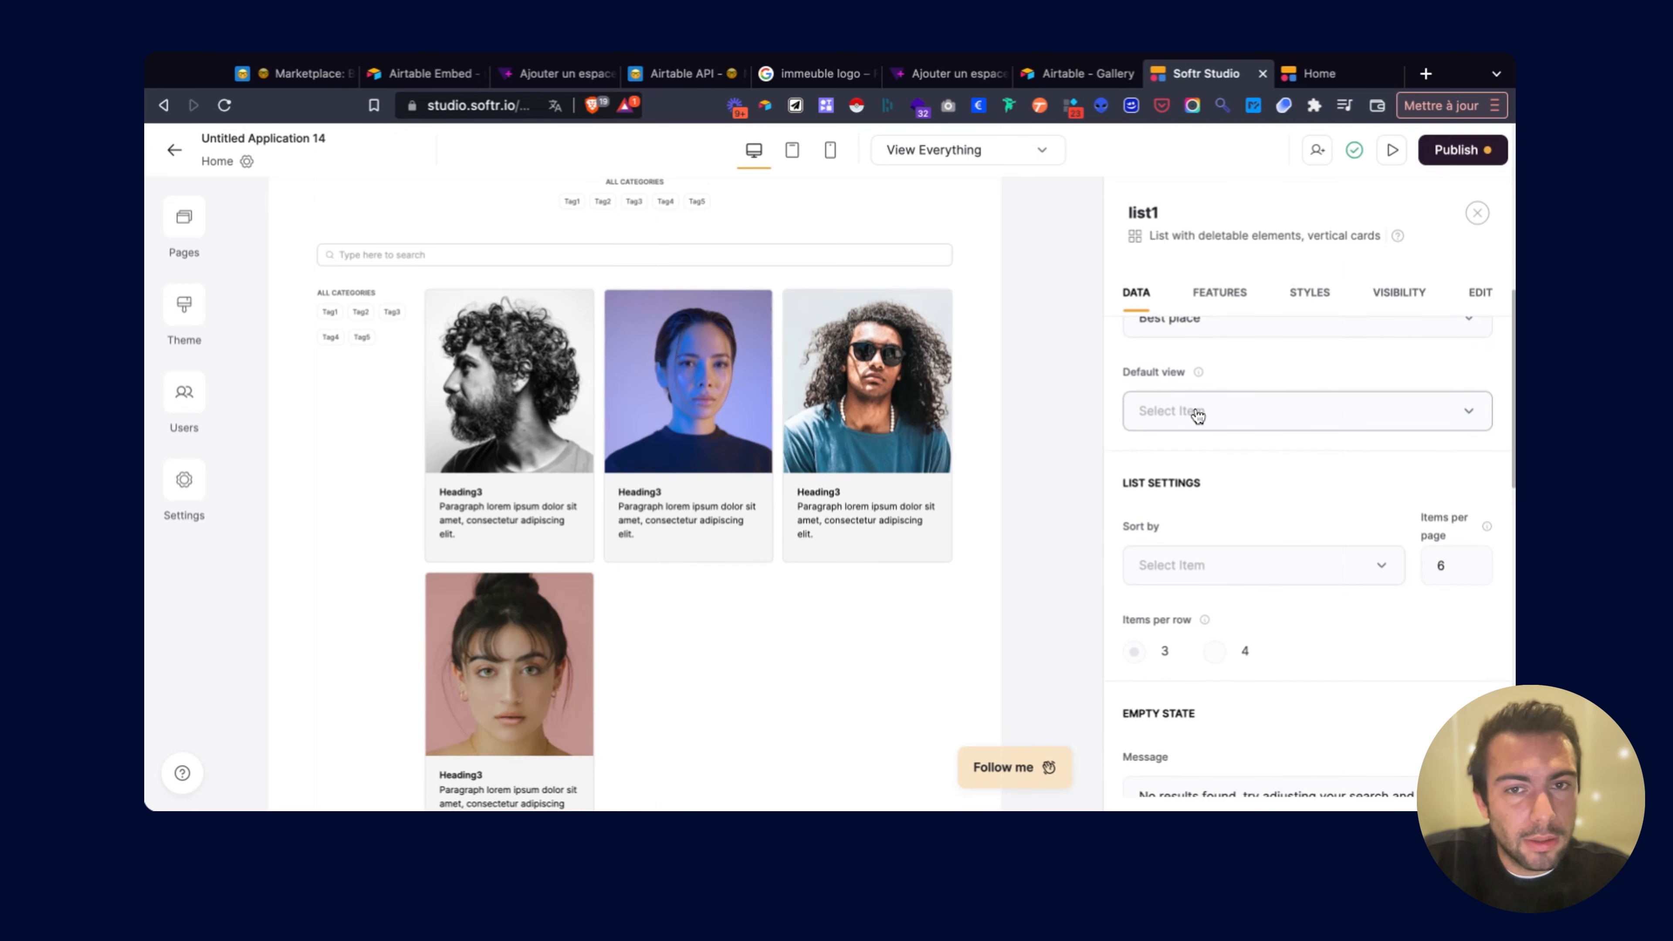
click(1197, 412)
click(1201, 412)
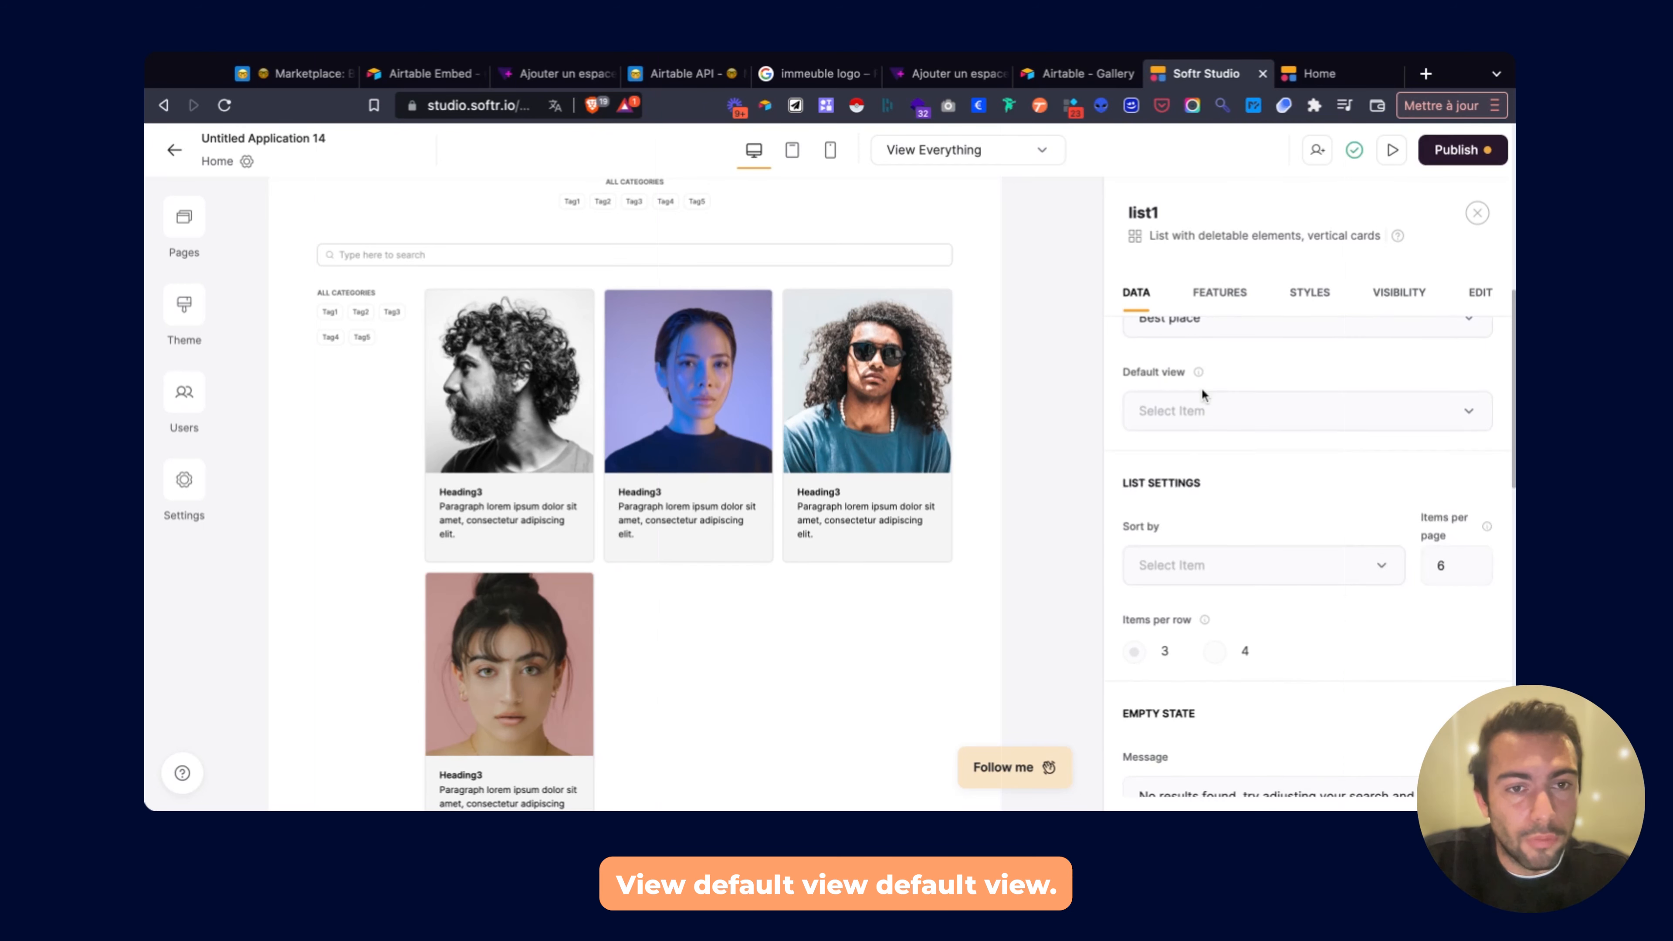
click(1197, 417)
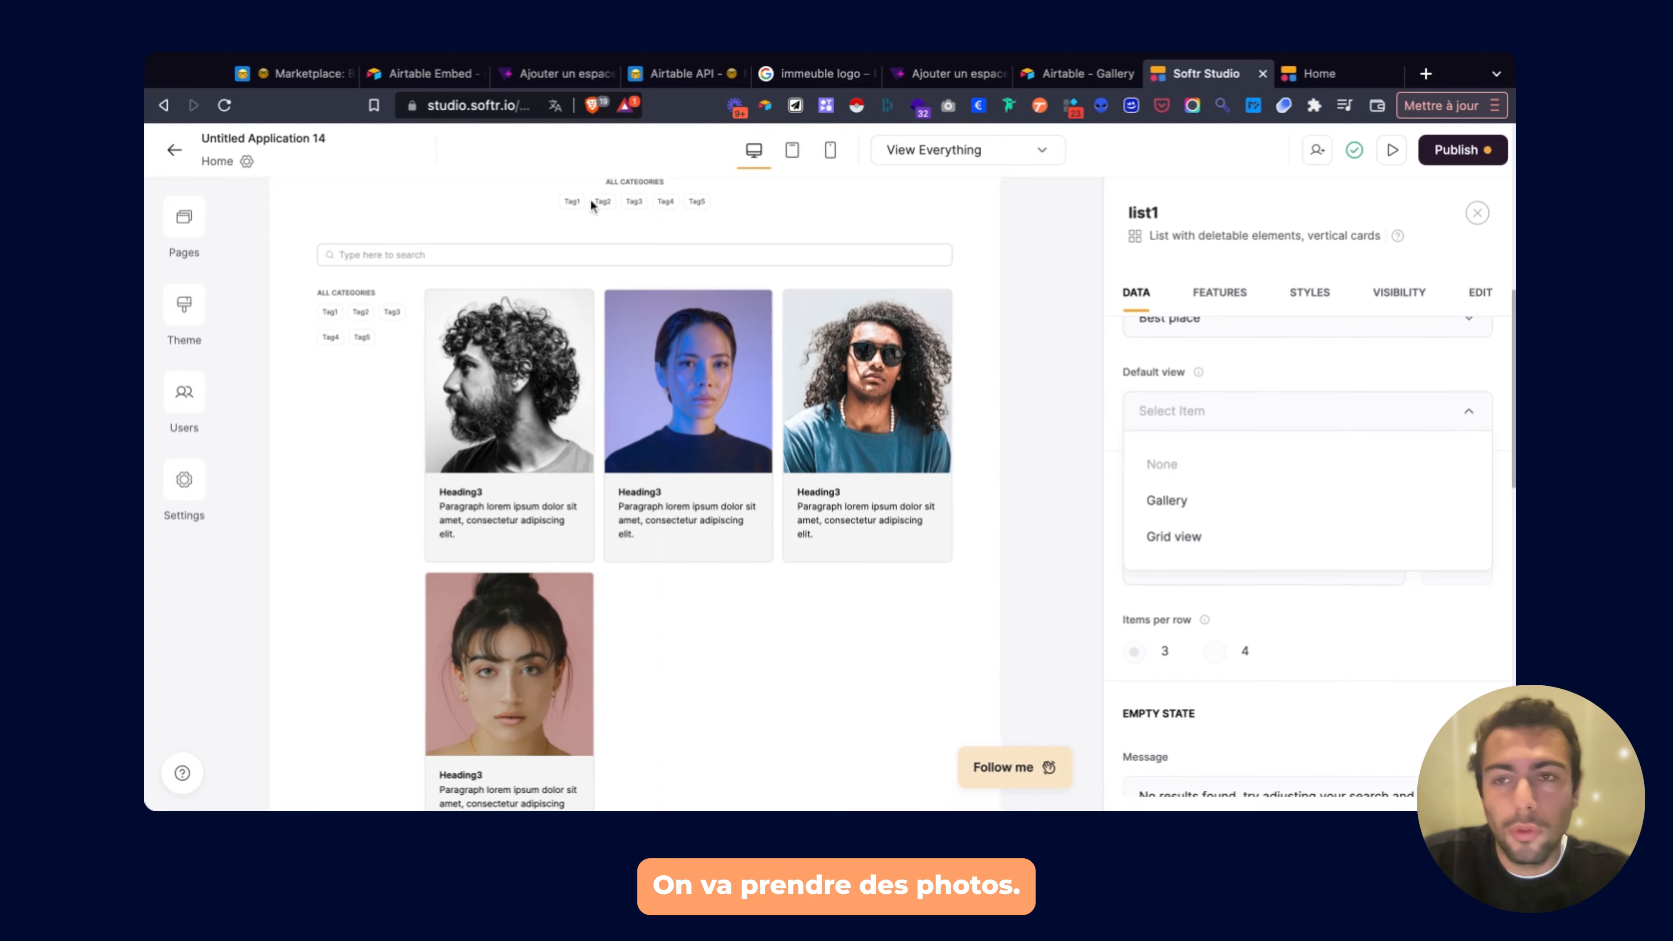
click(292, 76)
click(234, 318)
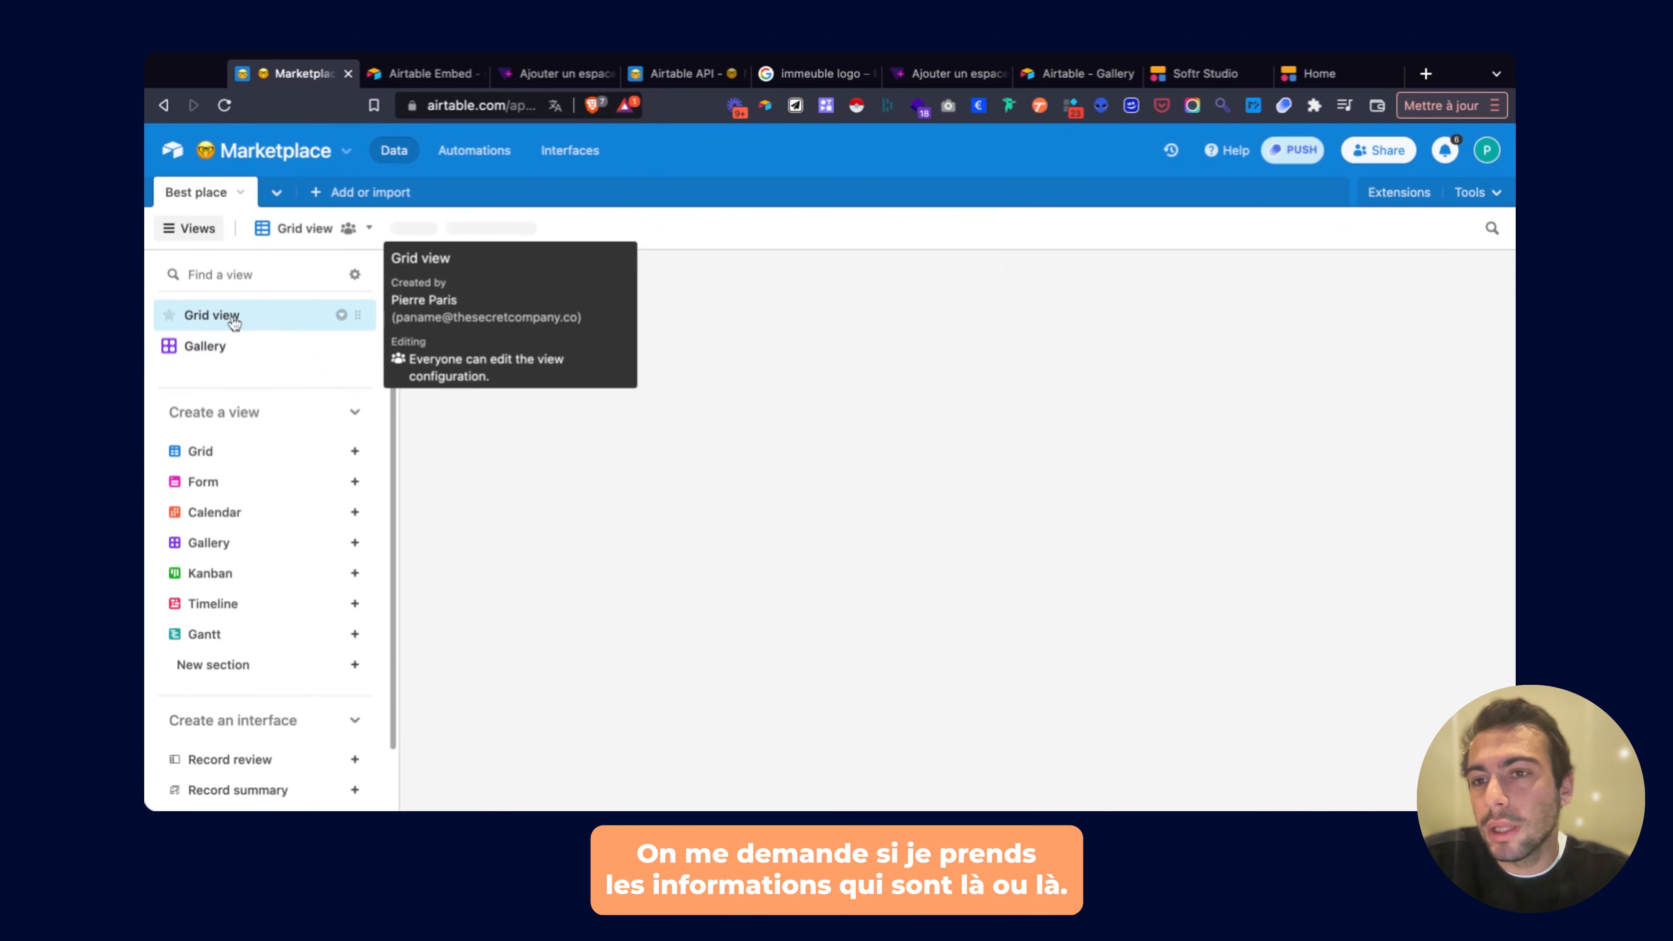
click(206, 345)
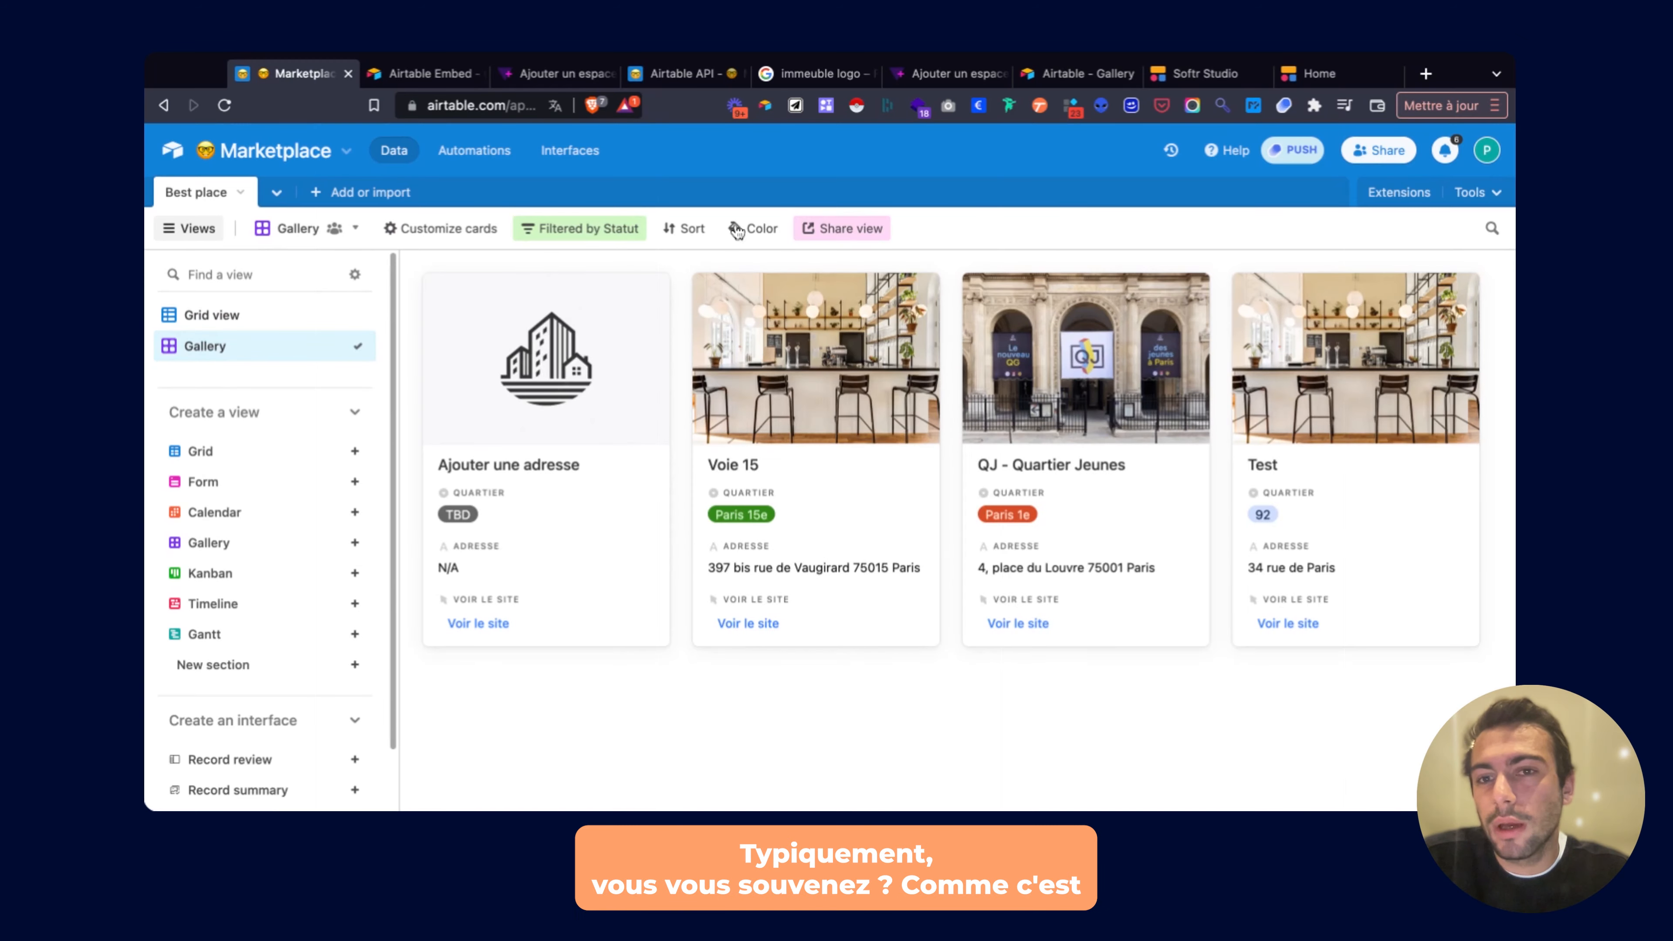
click(596, 231)
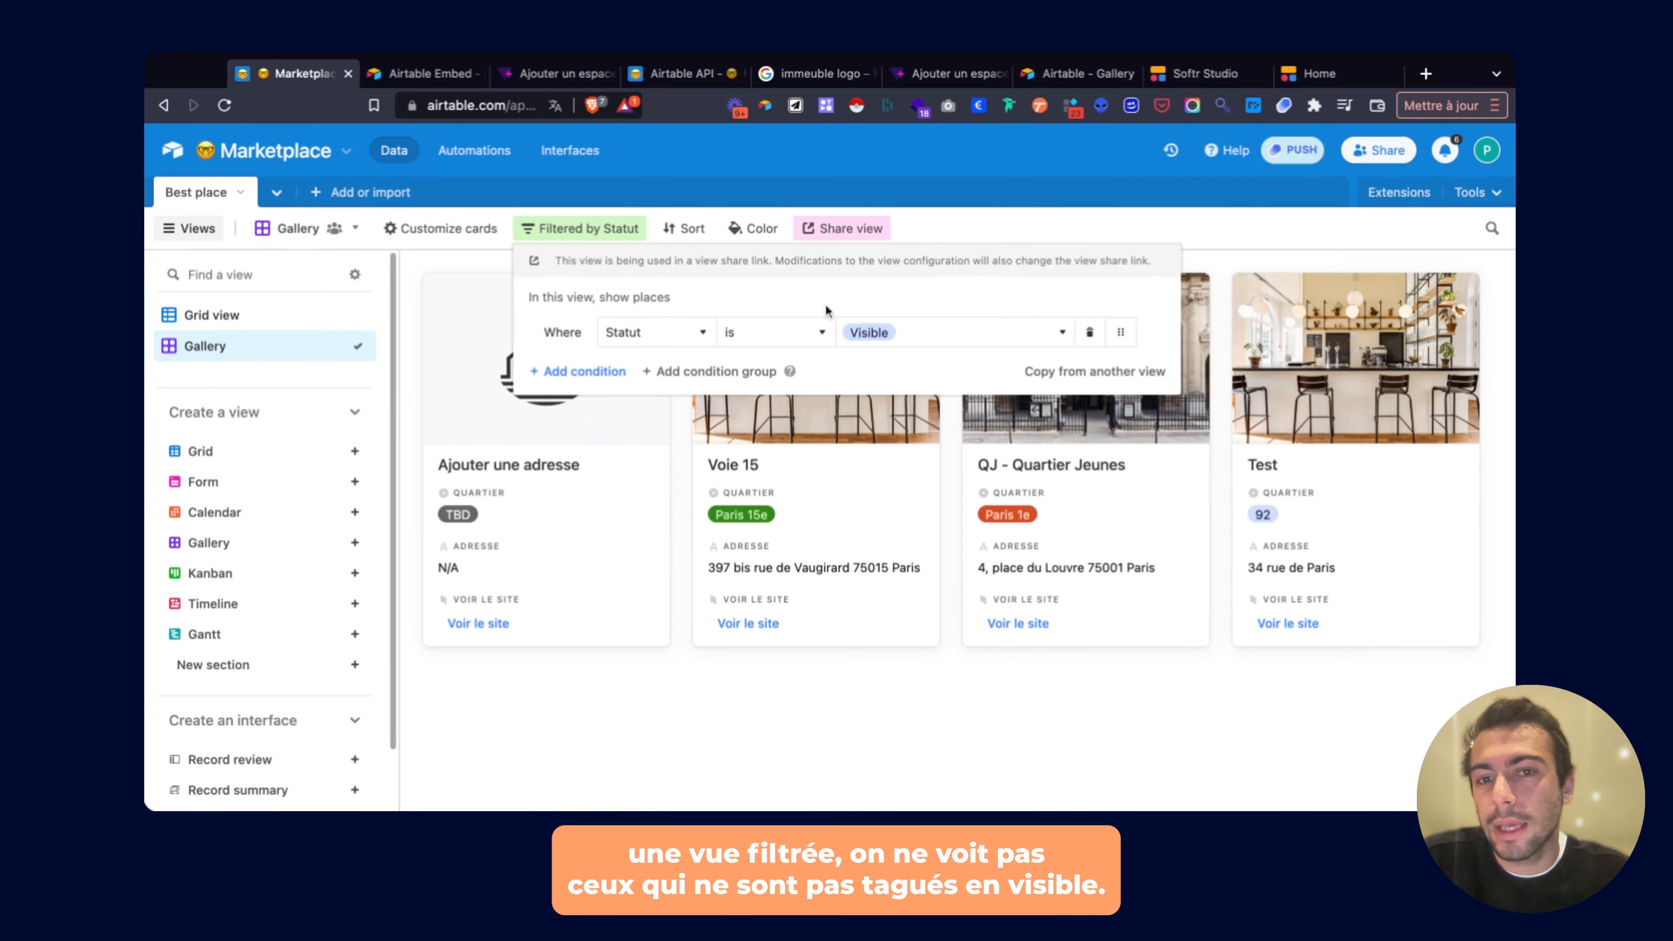
click(741, 724)
click(196, 323)
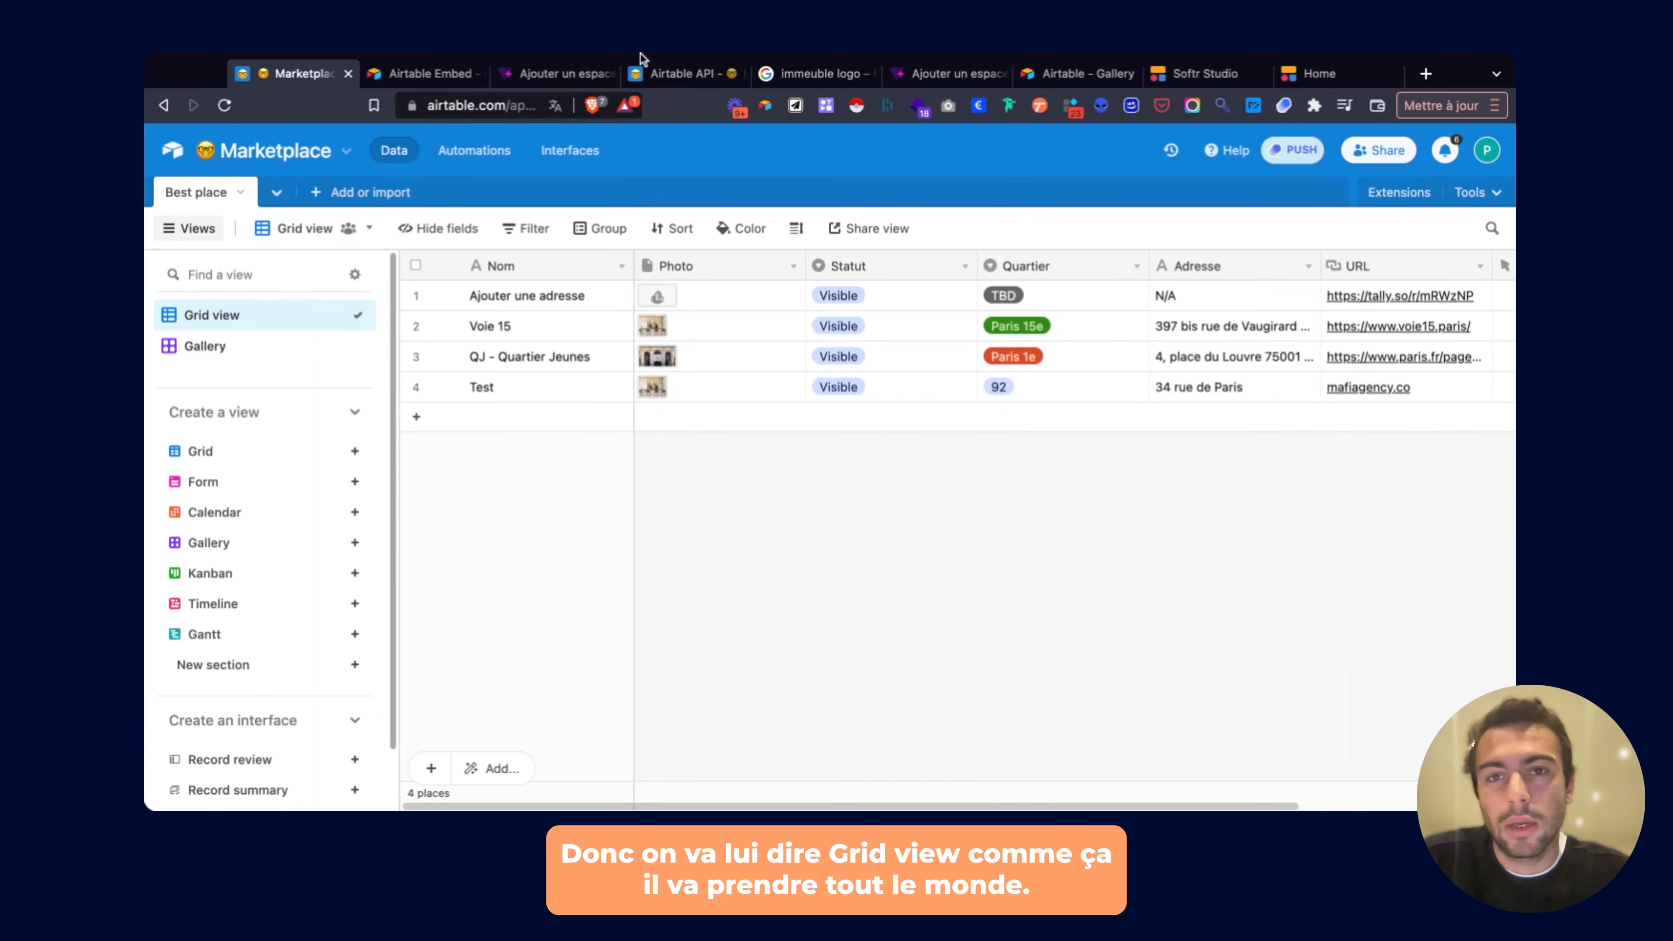
click(1206, 74)
click(1279, 412)
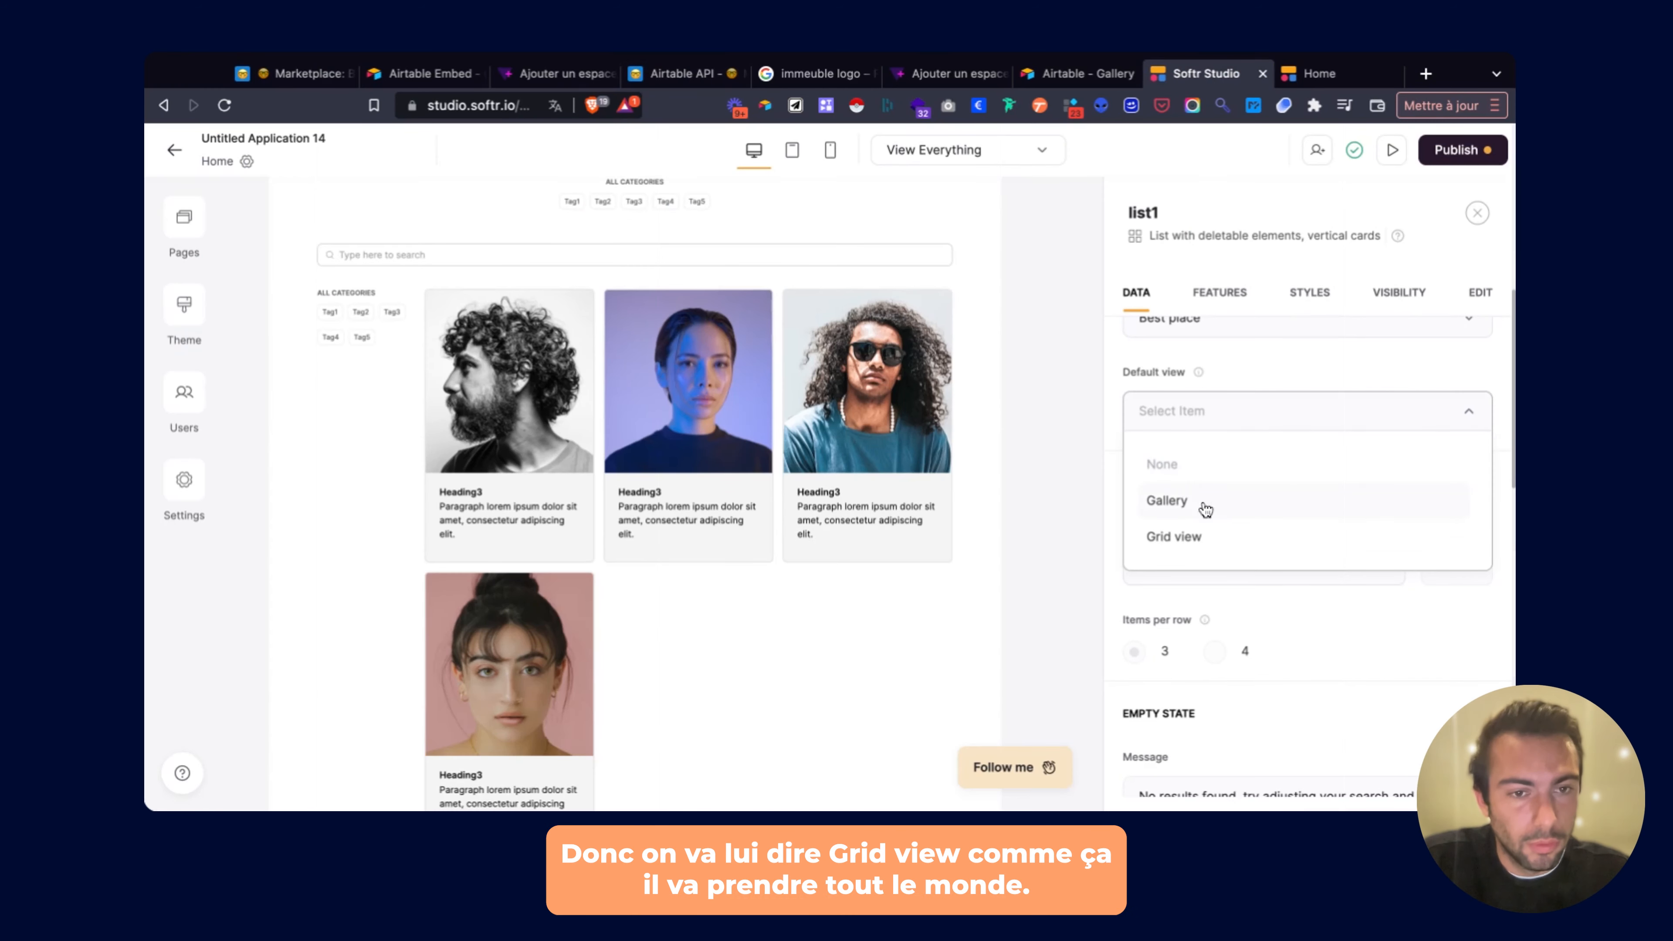
Set list1's default view to Grid view and show 3 items per page.
click(1185, 537)
scroll(1211, 502, down, 3)
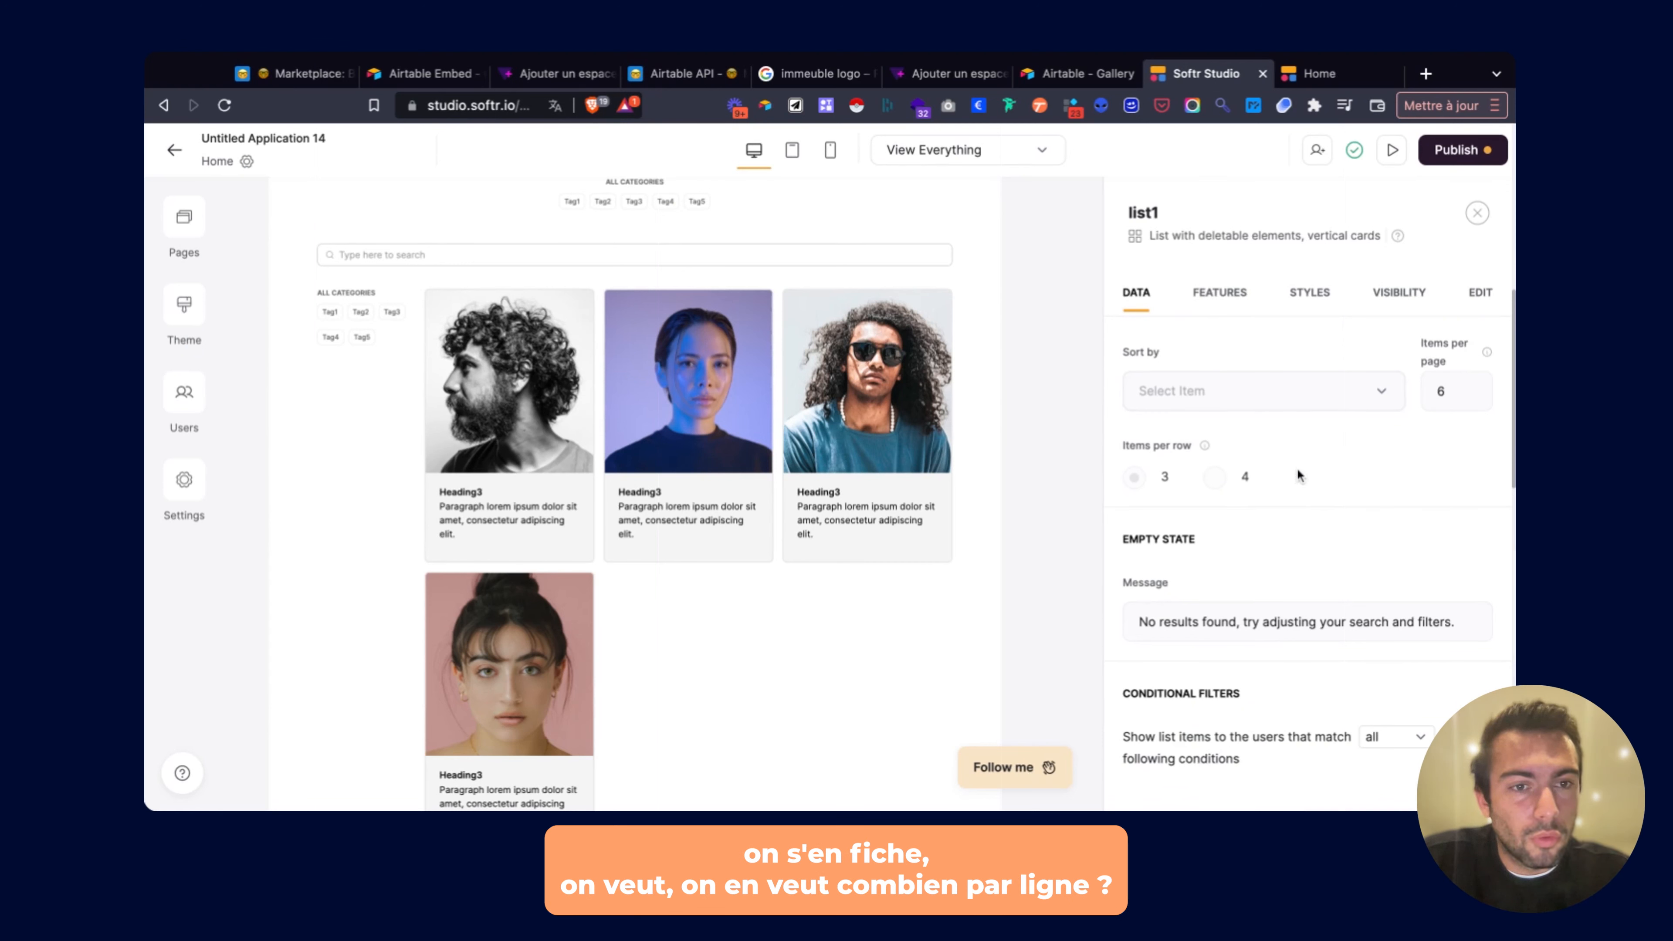
click(1202, 382)
click(1199, 392)
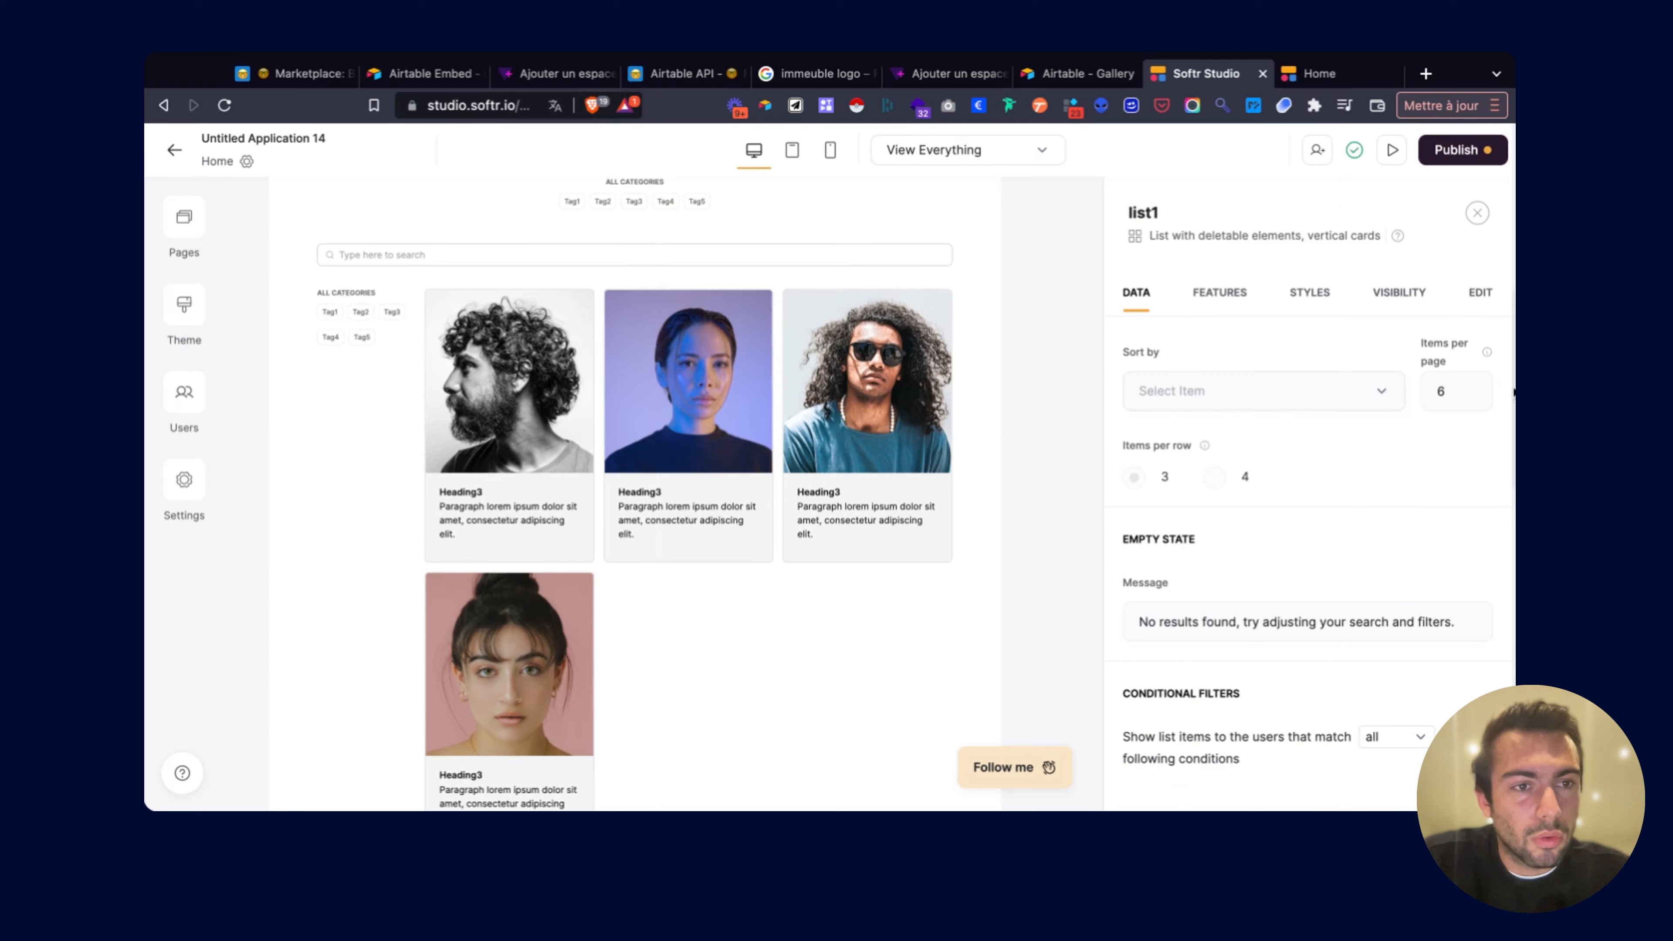
click(1470, 396)
click(1470, 396)
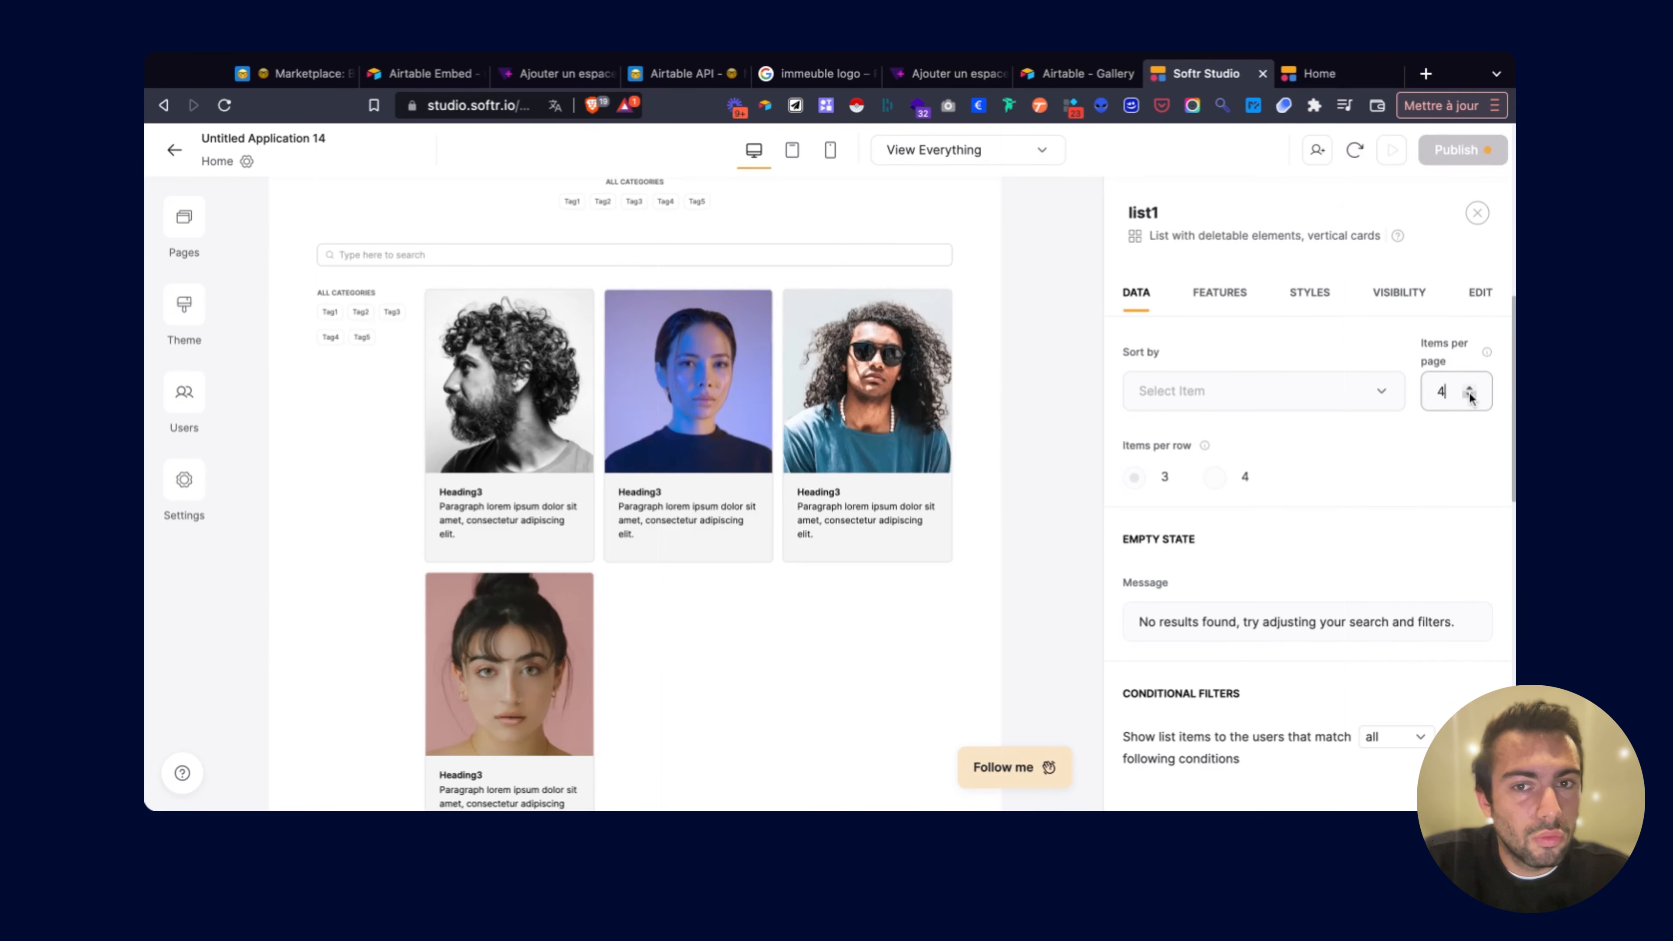
click(1470, 396)
click(1470, 396)
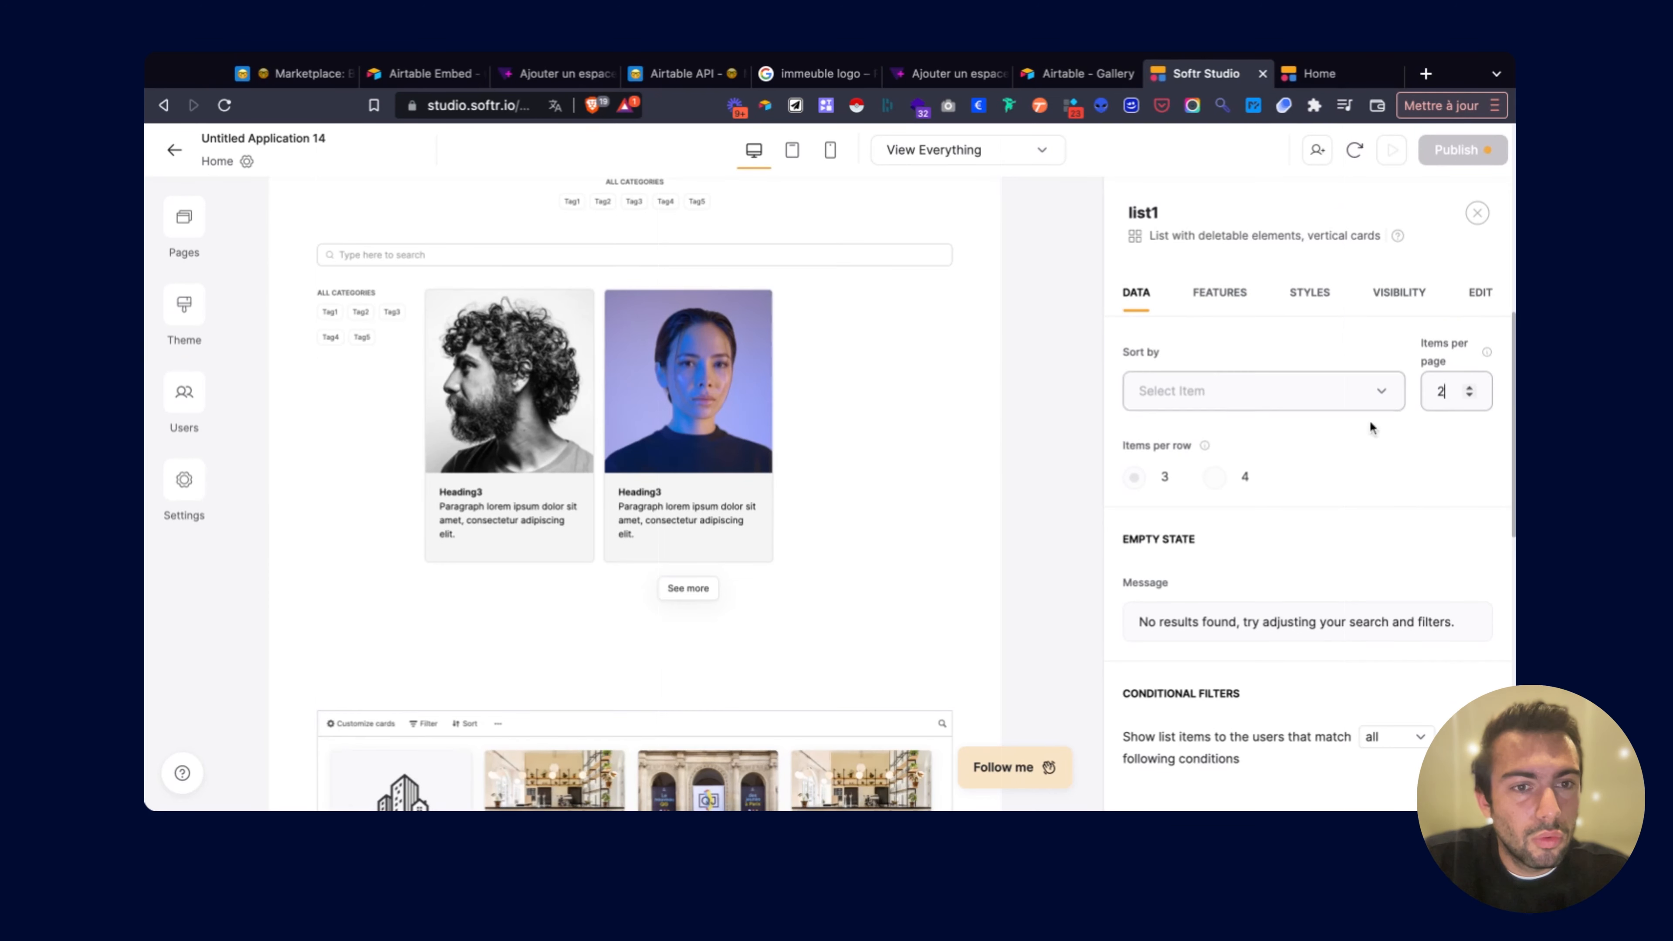
click(1471, 389)
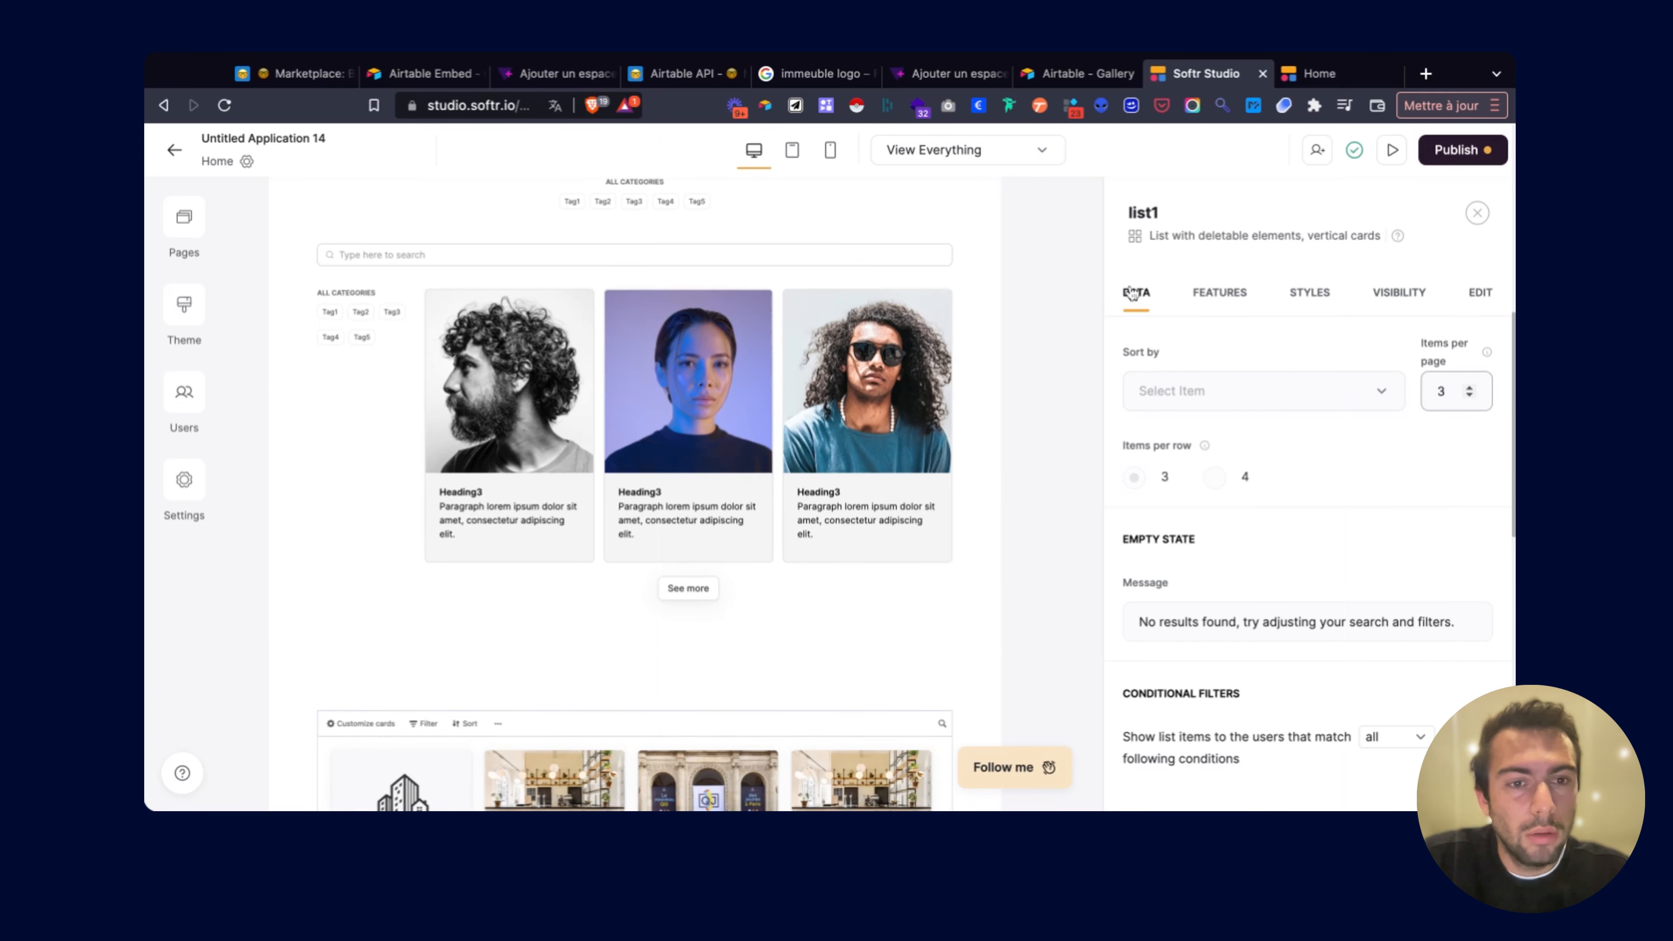
scroll(1132, 294, down, 2)
scroll(1197, 448, down, 2)
scroll(1197, 449, up, 8)
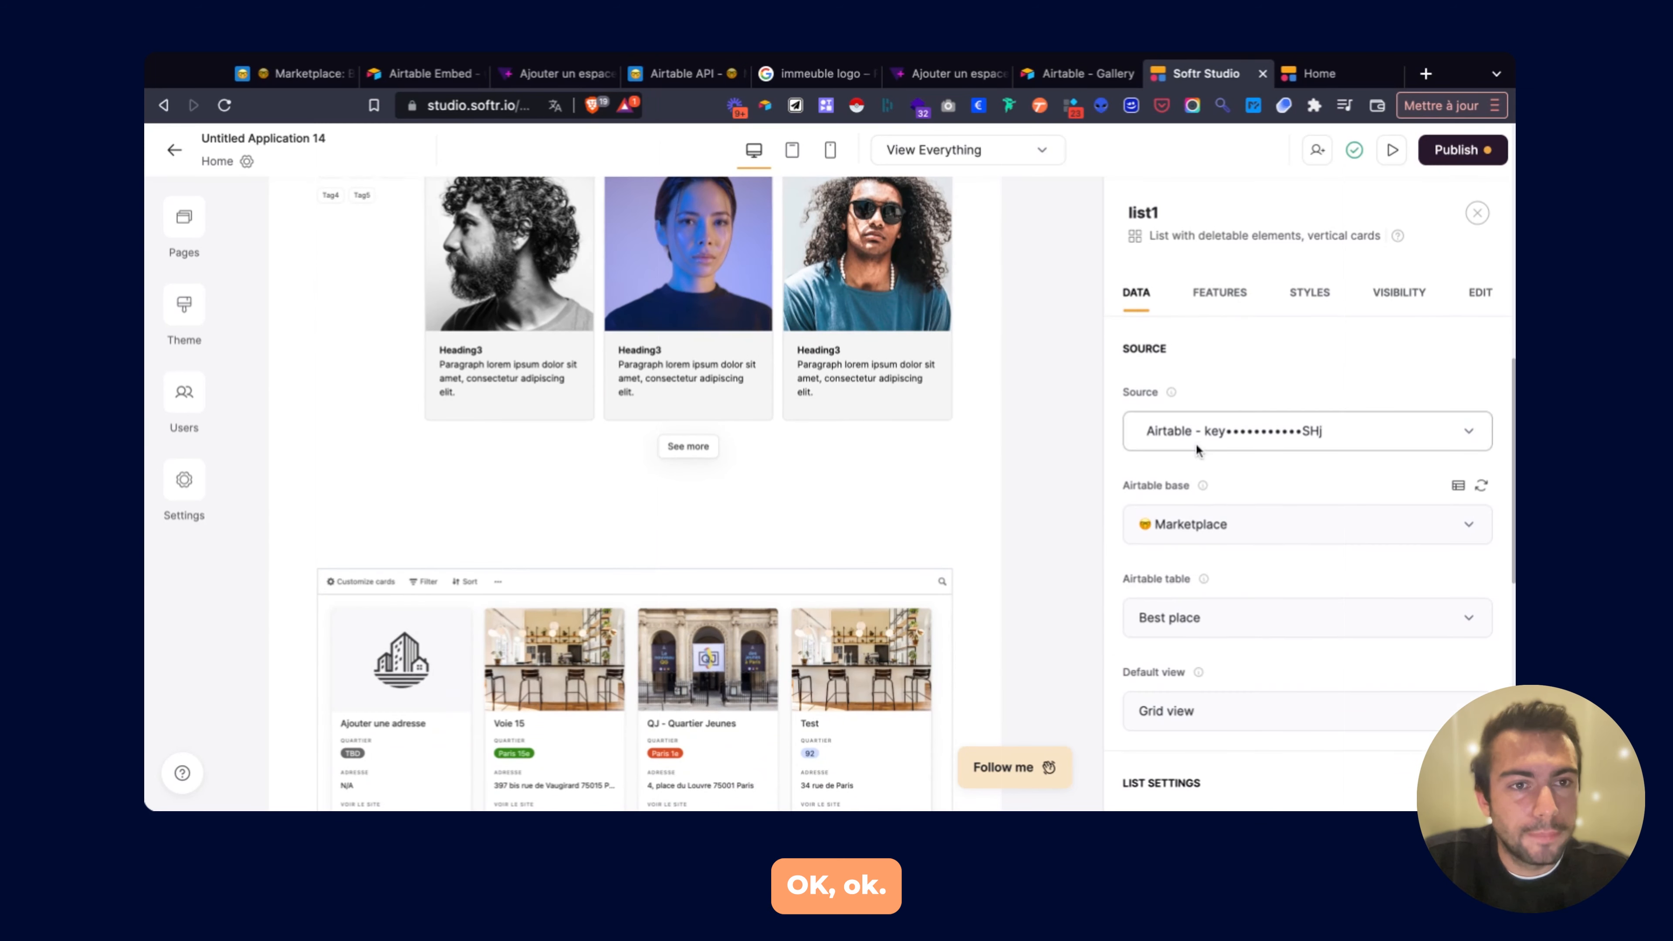
Make the first ALL CATEGORIES inline filter filter by Quartier.
click(1218, 296)
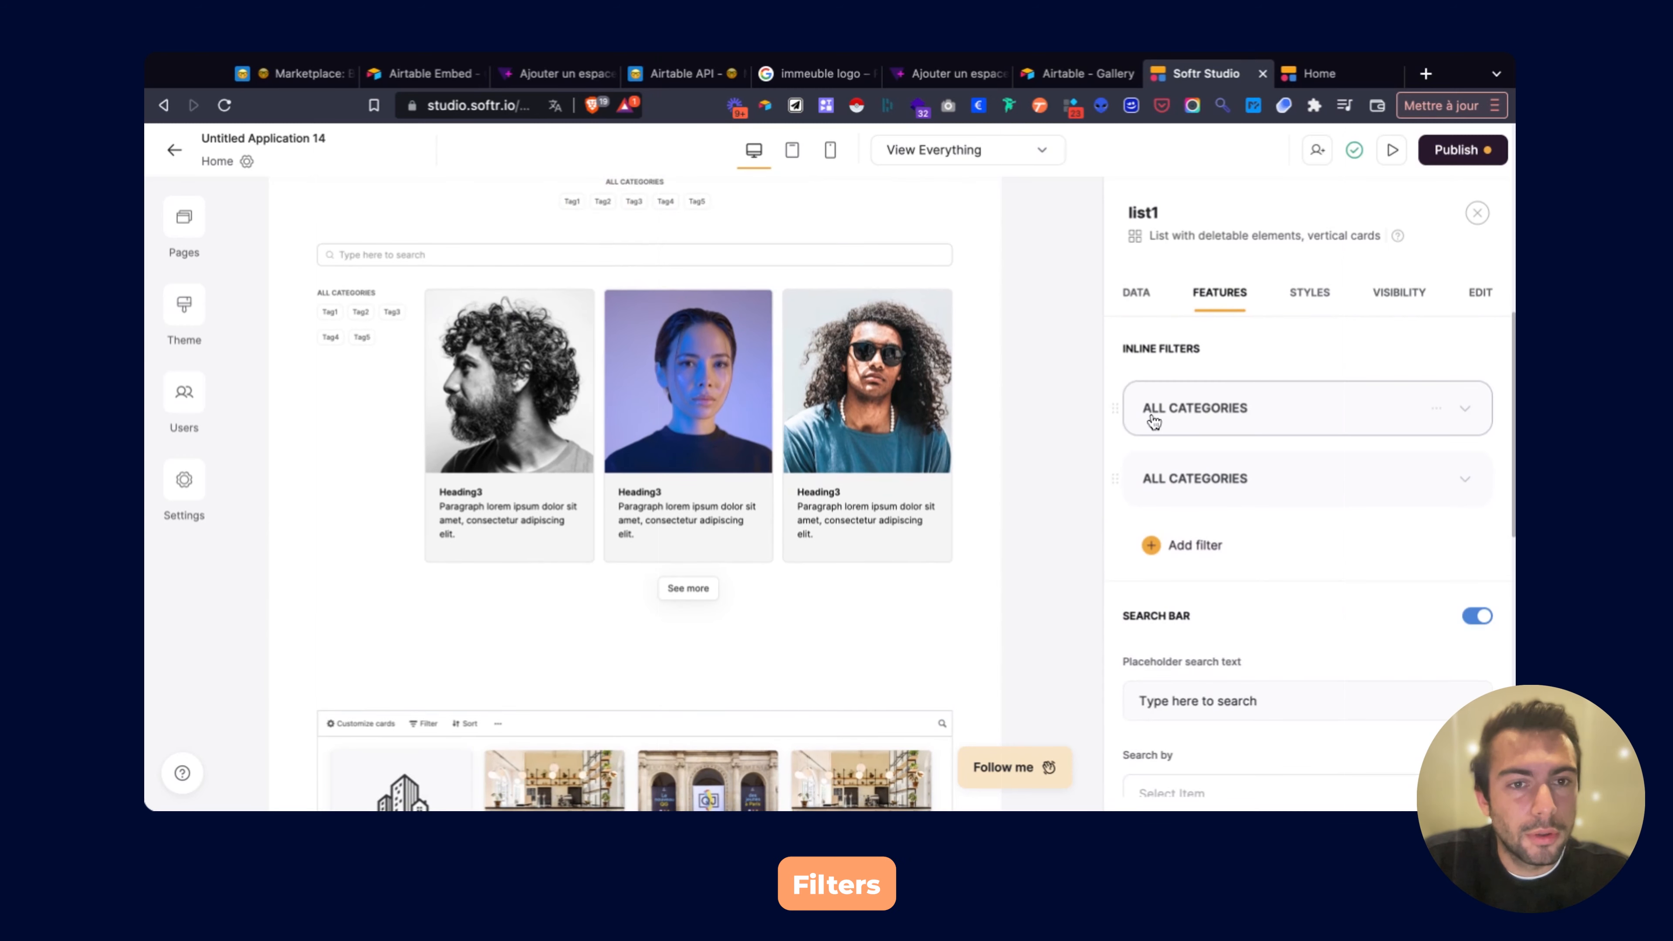
click(1169, 410)
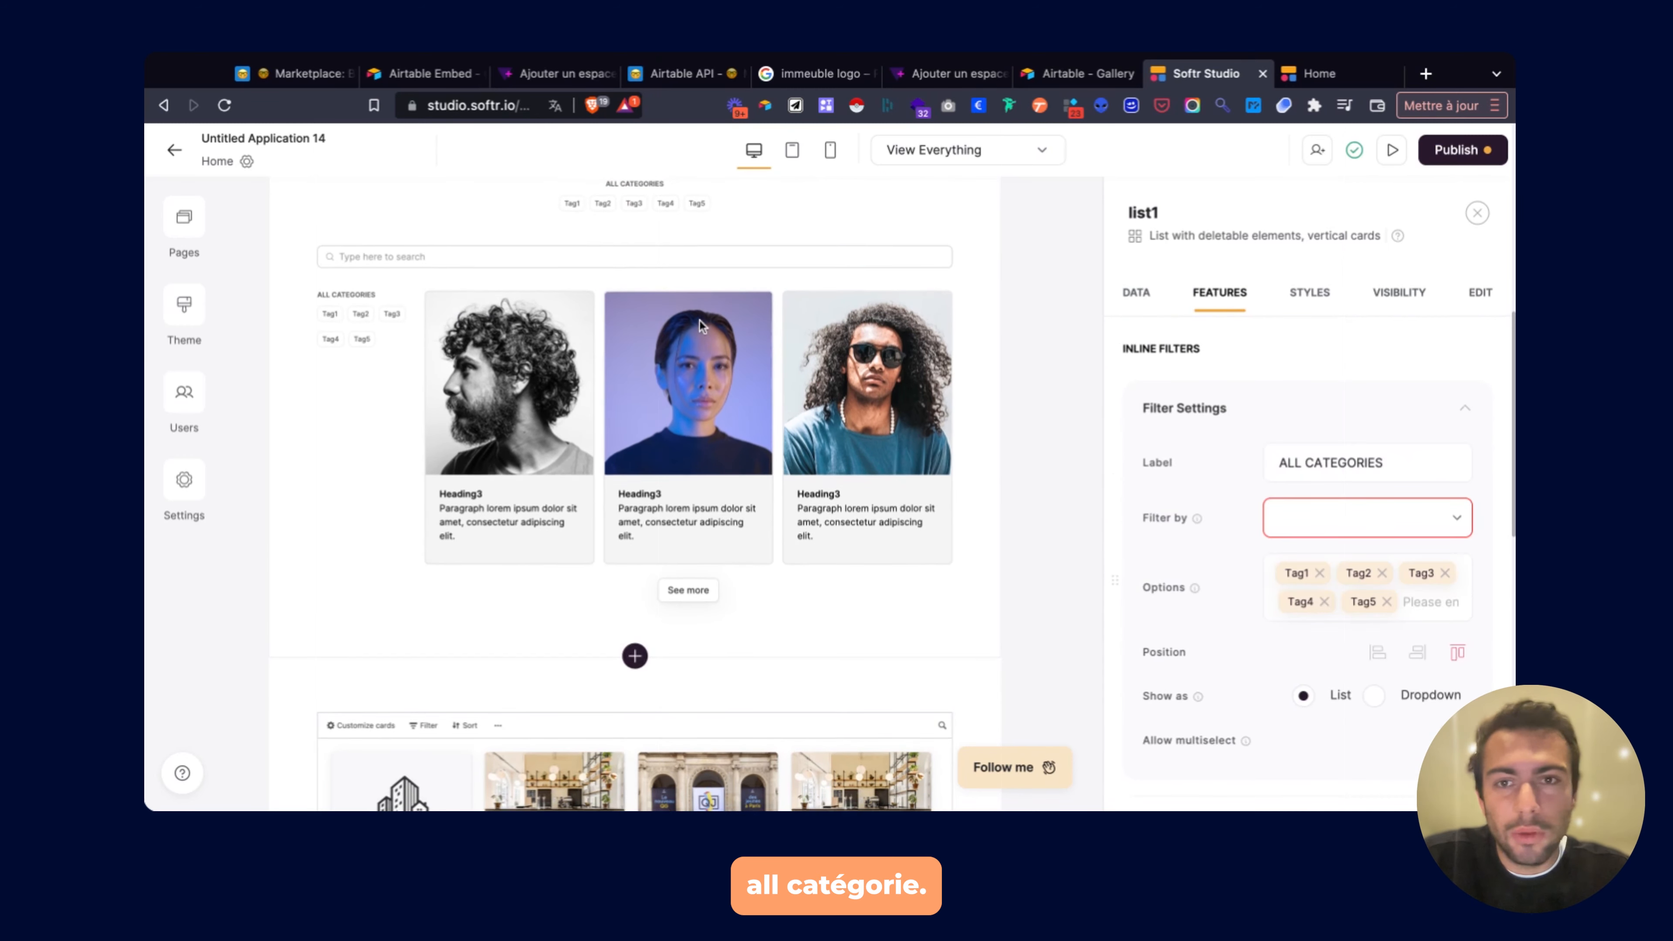
scroll(700, 321, up, 2)
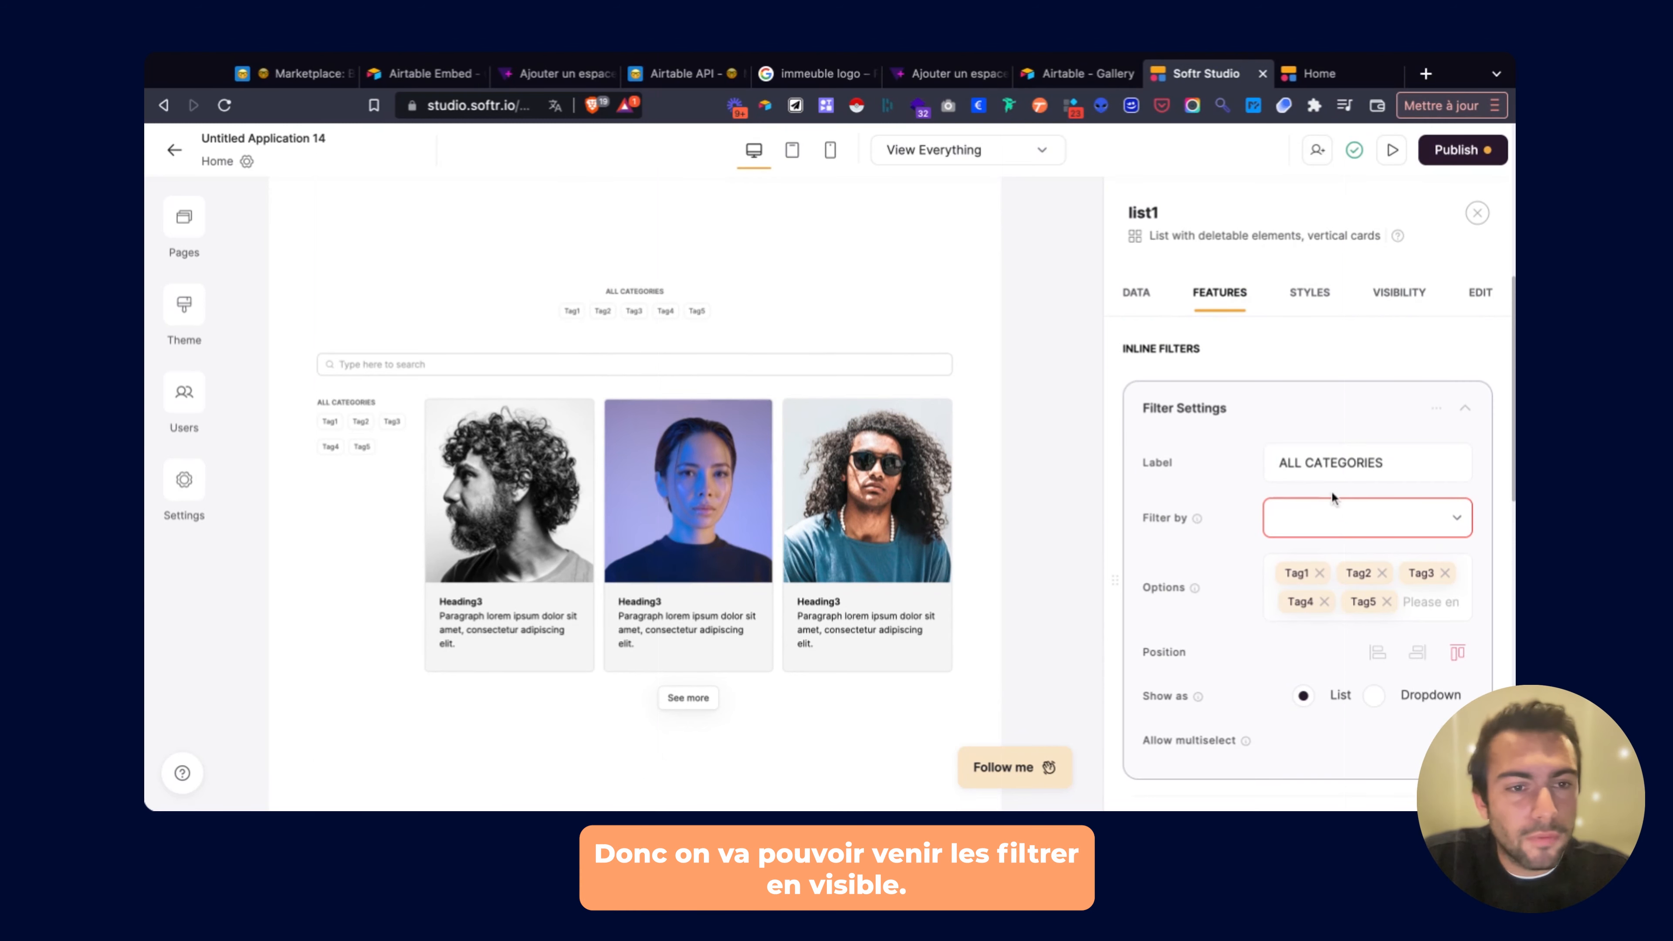
click(1330, 513)
scroll(1322, 595, down, 2)
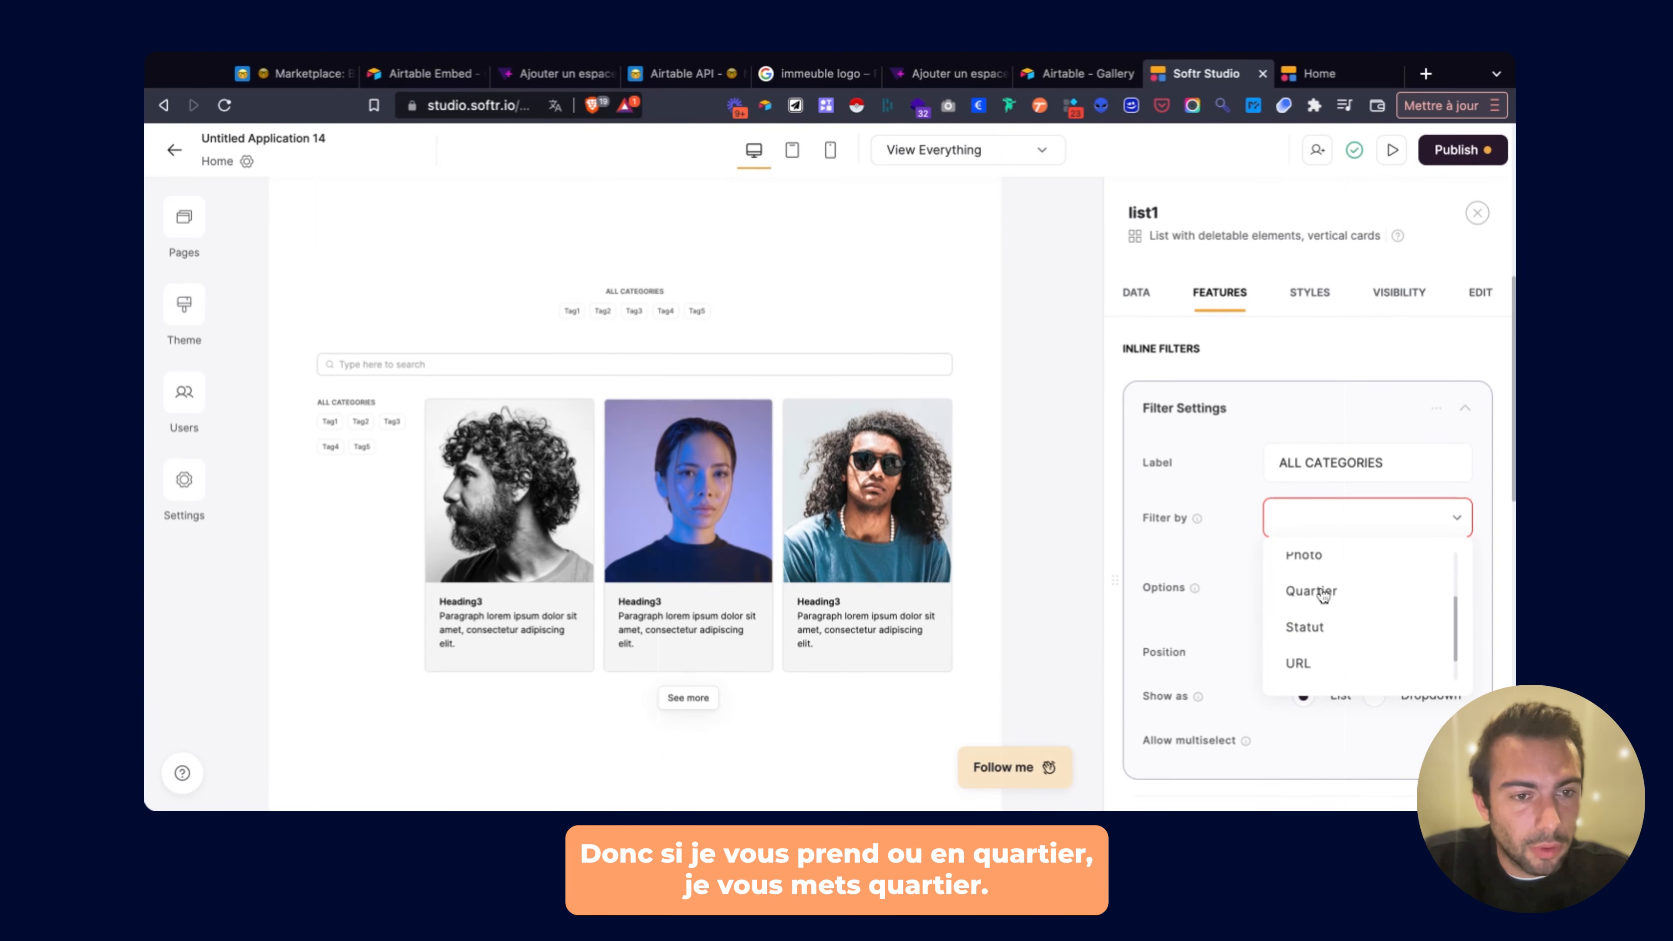
click(1322, 595)
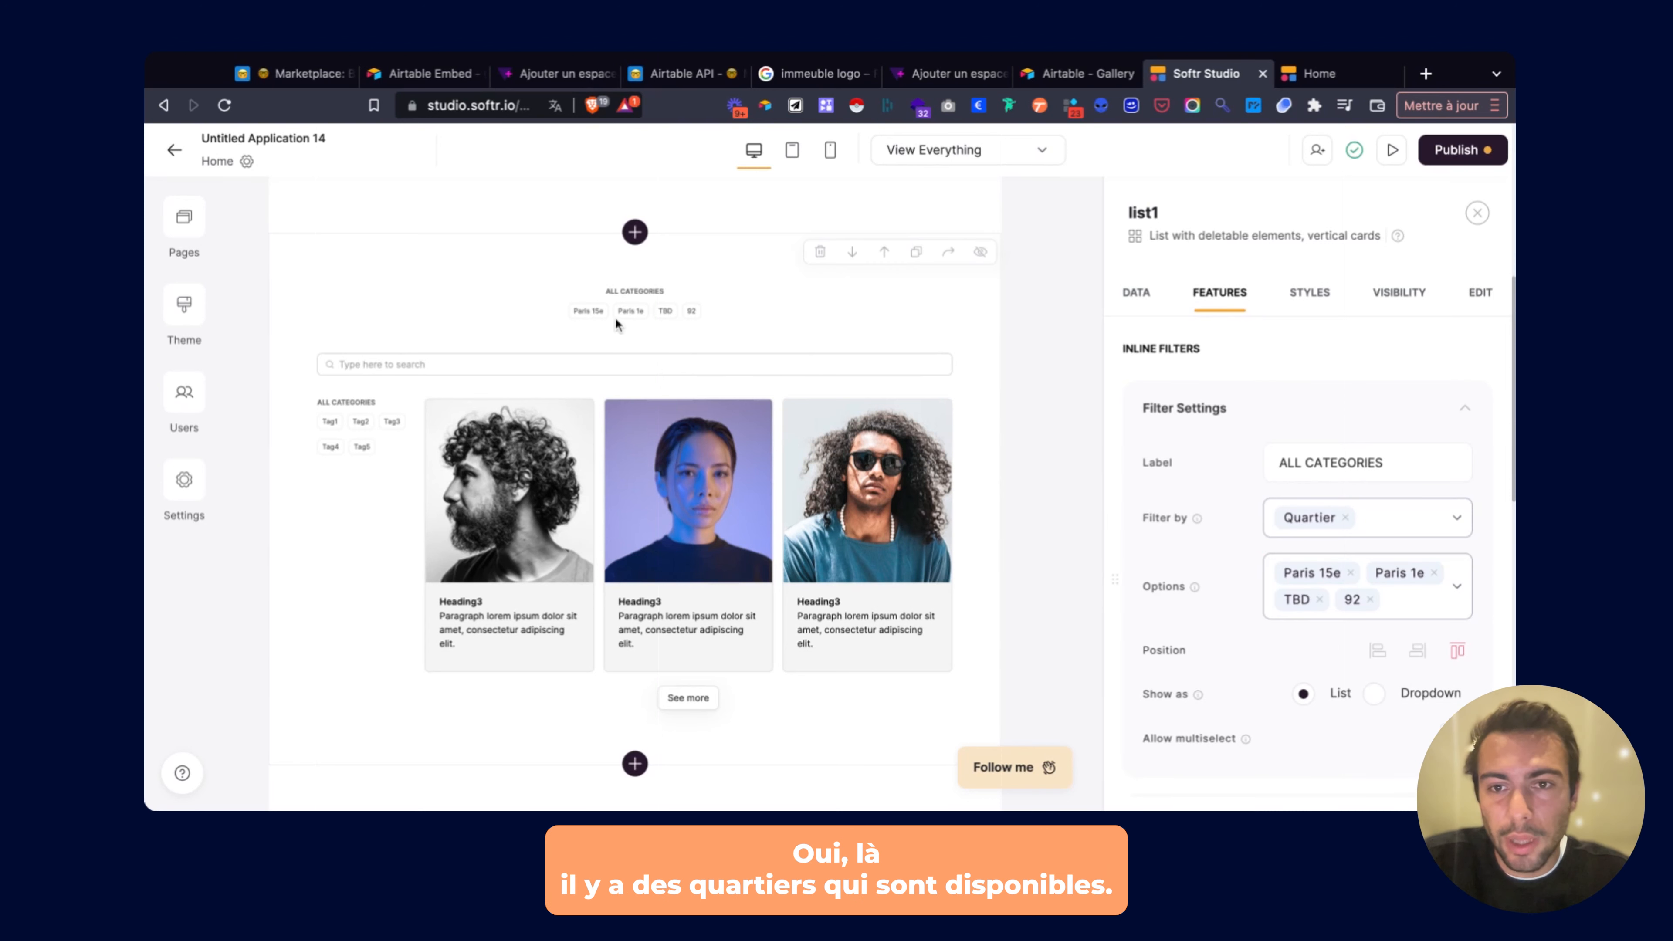
Publish the pending updates to the site.
click(1424, 154)
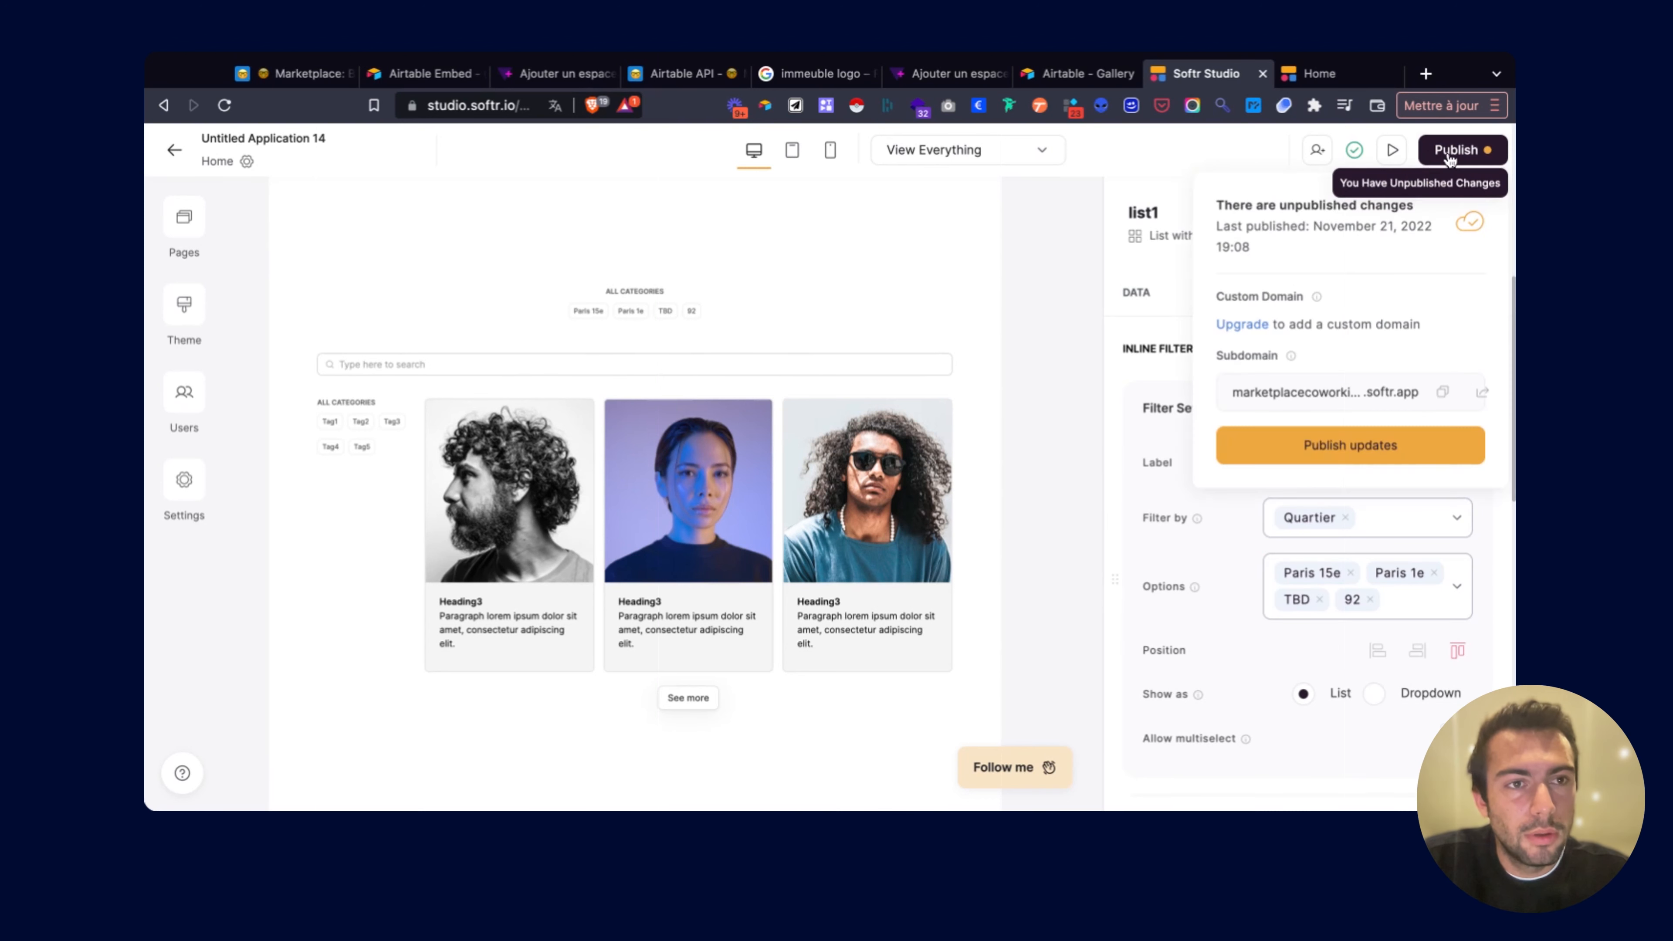
click(1341, 455)
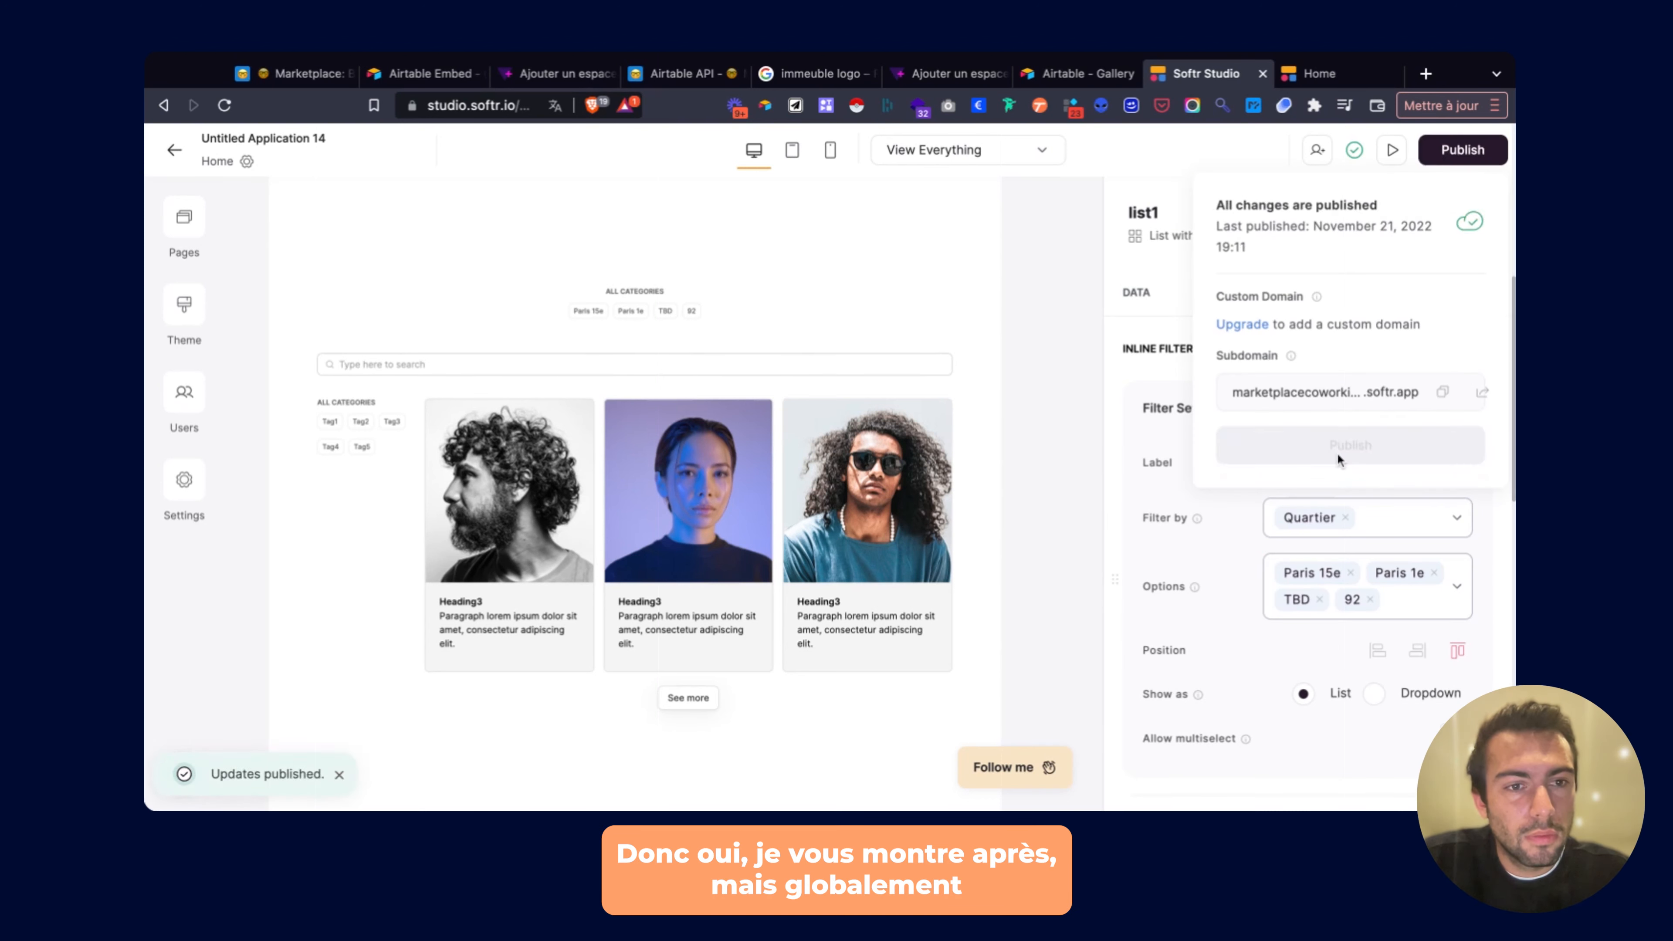
click(1147, 440)
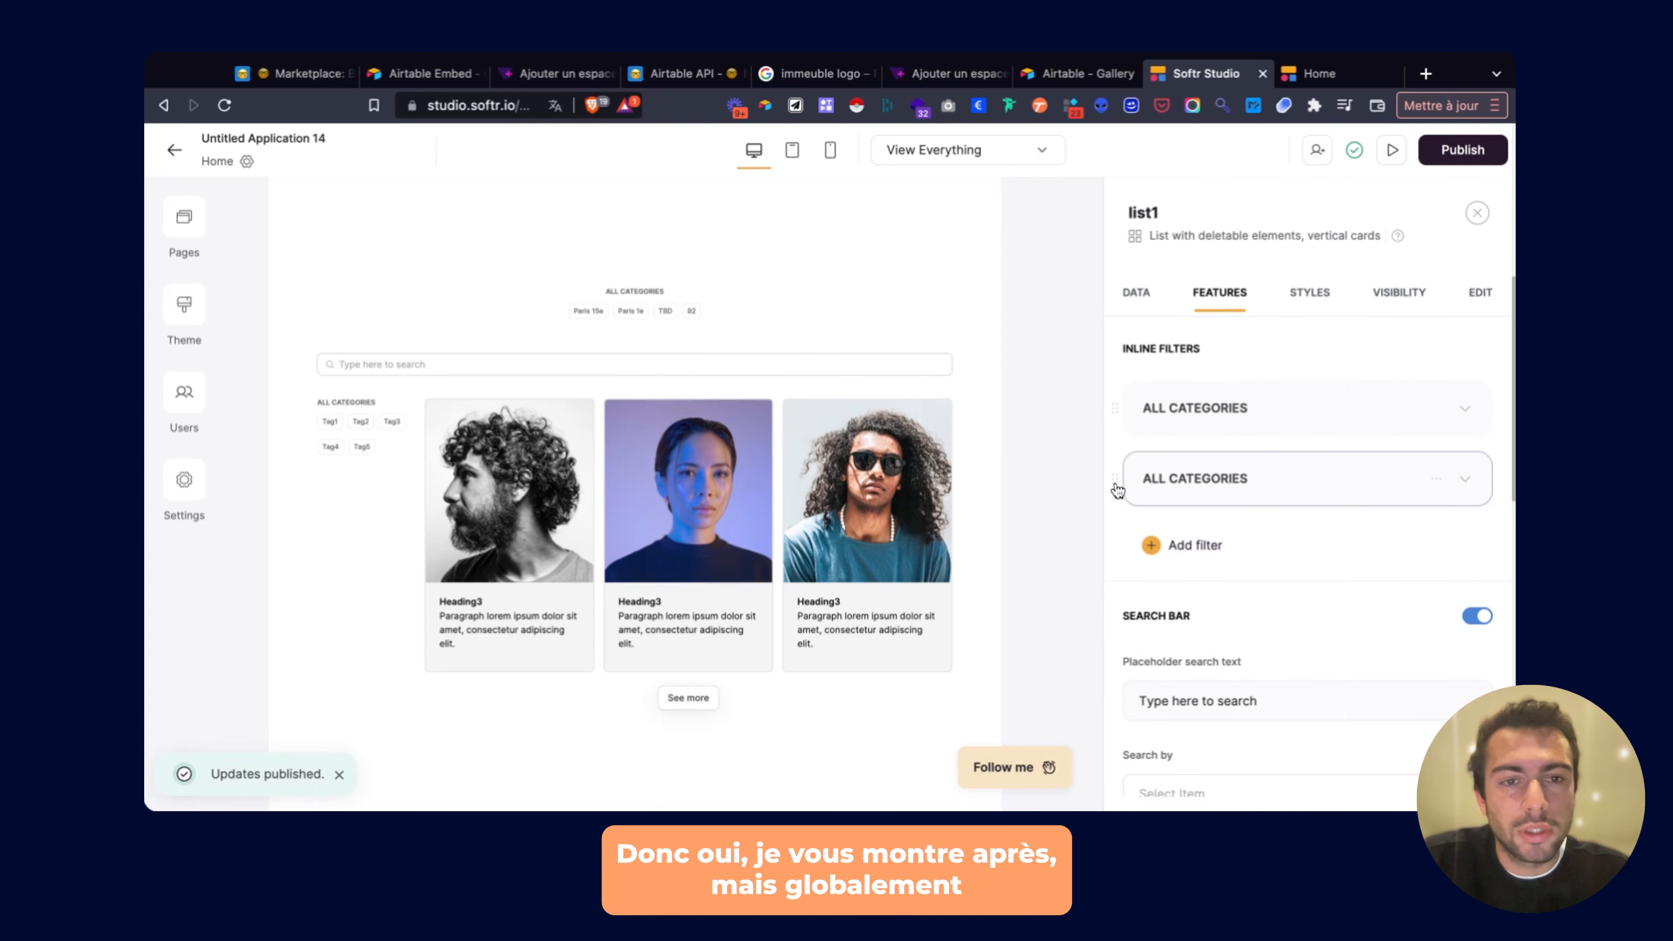
Delete the second ALL CATEGORIES inline filter on the left.
click(1424, 480)
click(1439, 484)
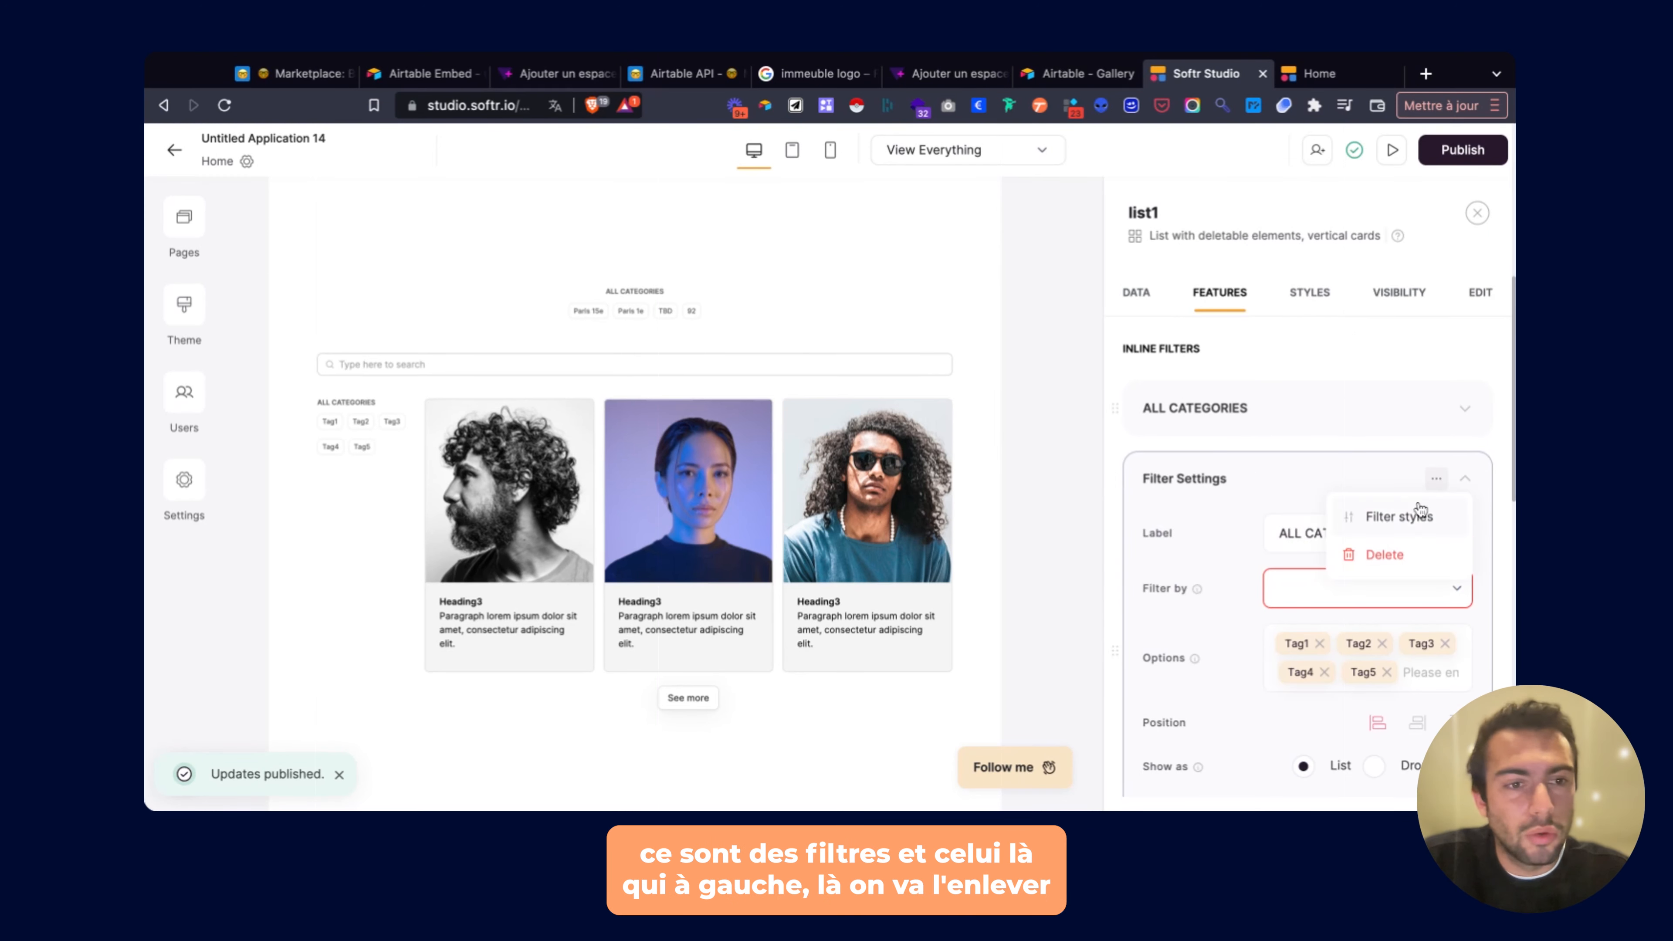
click(1402, 557)
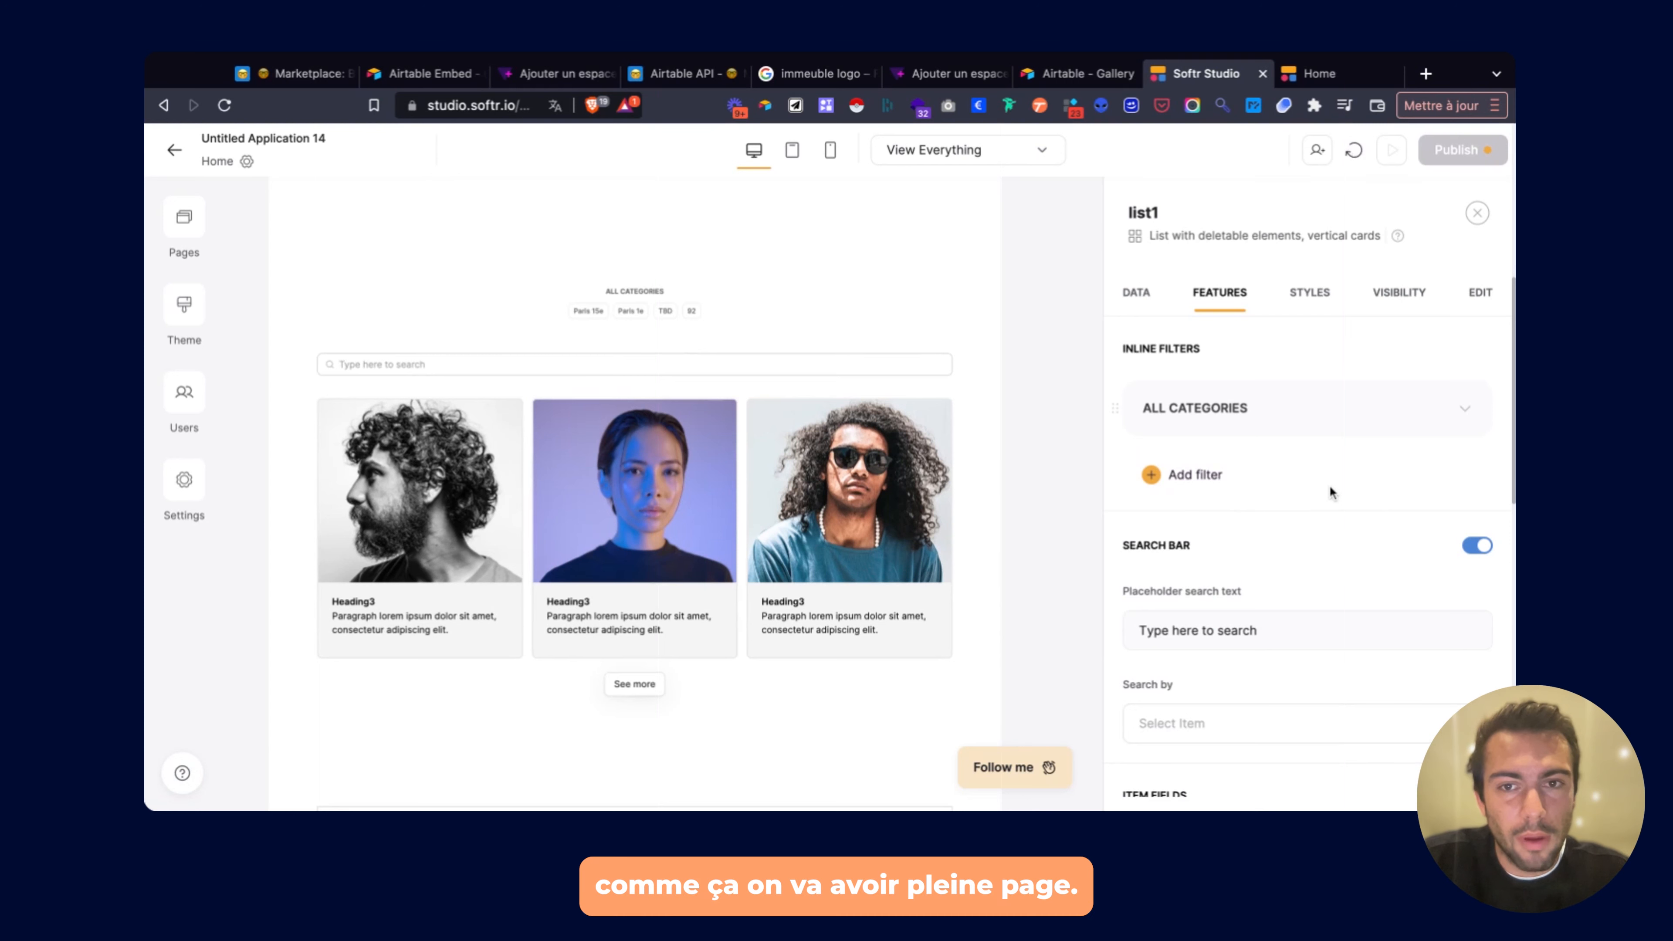
scroll(1329, 485, down, 3)
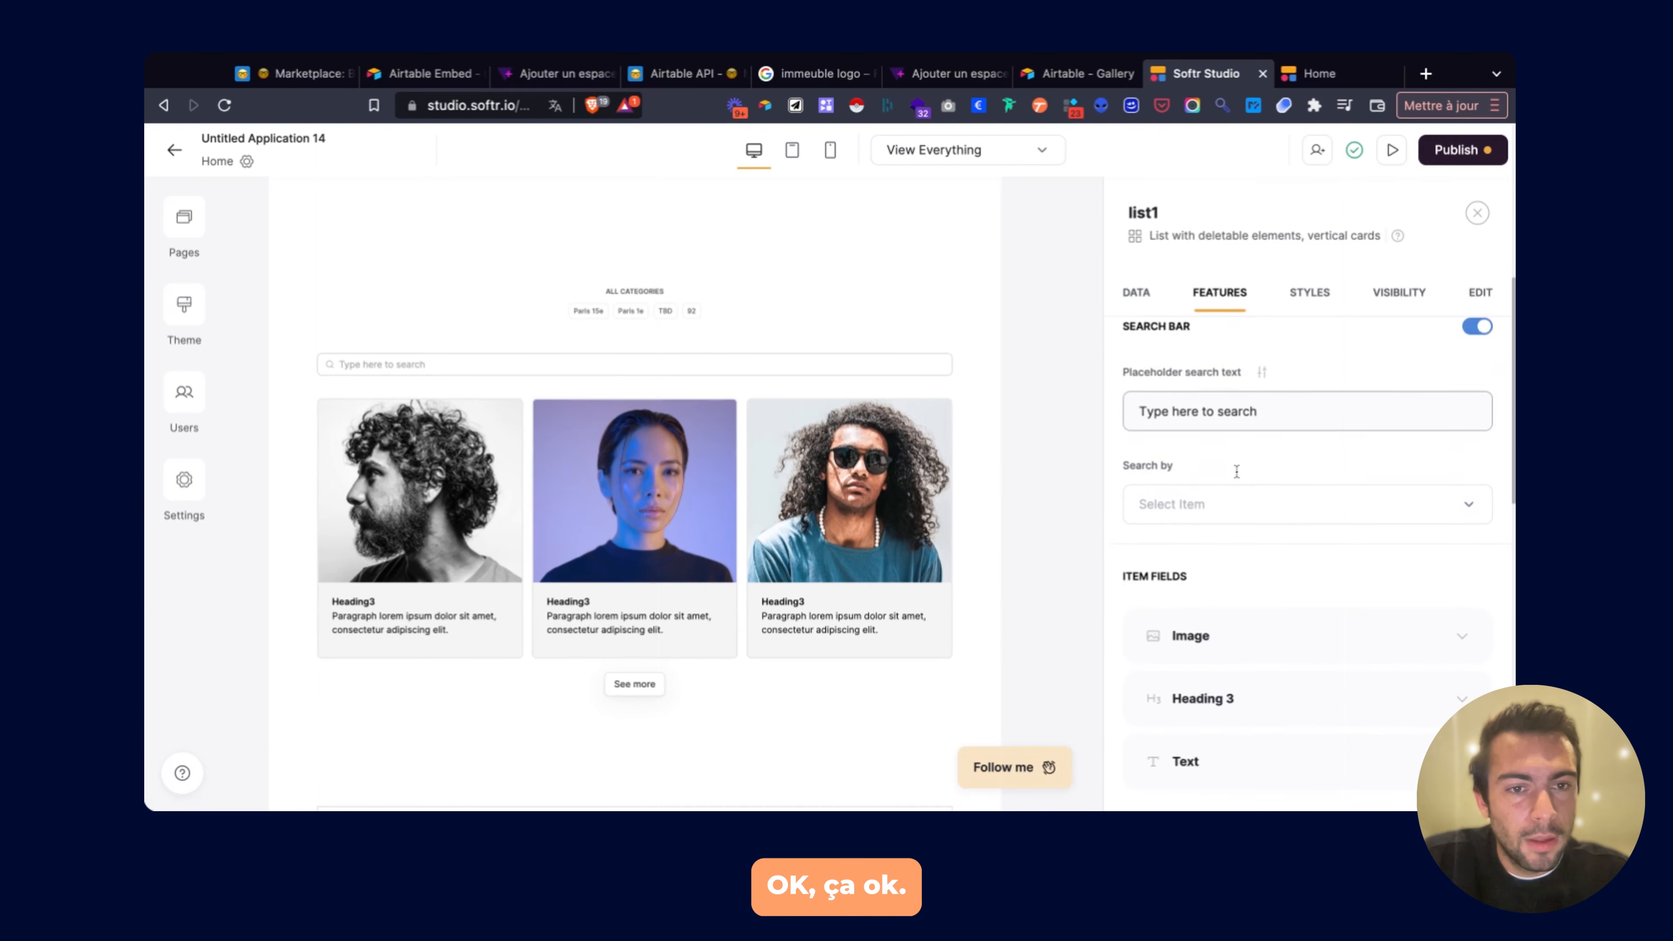
scroll(1237, 471, down, 2)
Make the search bar cover Adresse, Nom, Photo, Quartier, Statut, URL and Voir le site.
click(1198, 412)
scroll(1201, 440, up, 2)
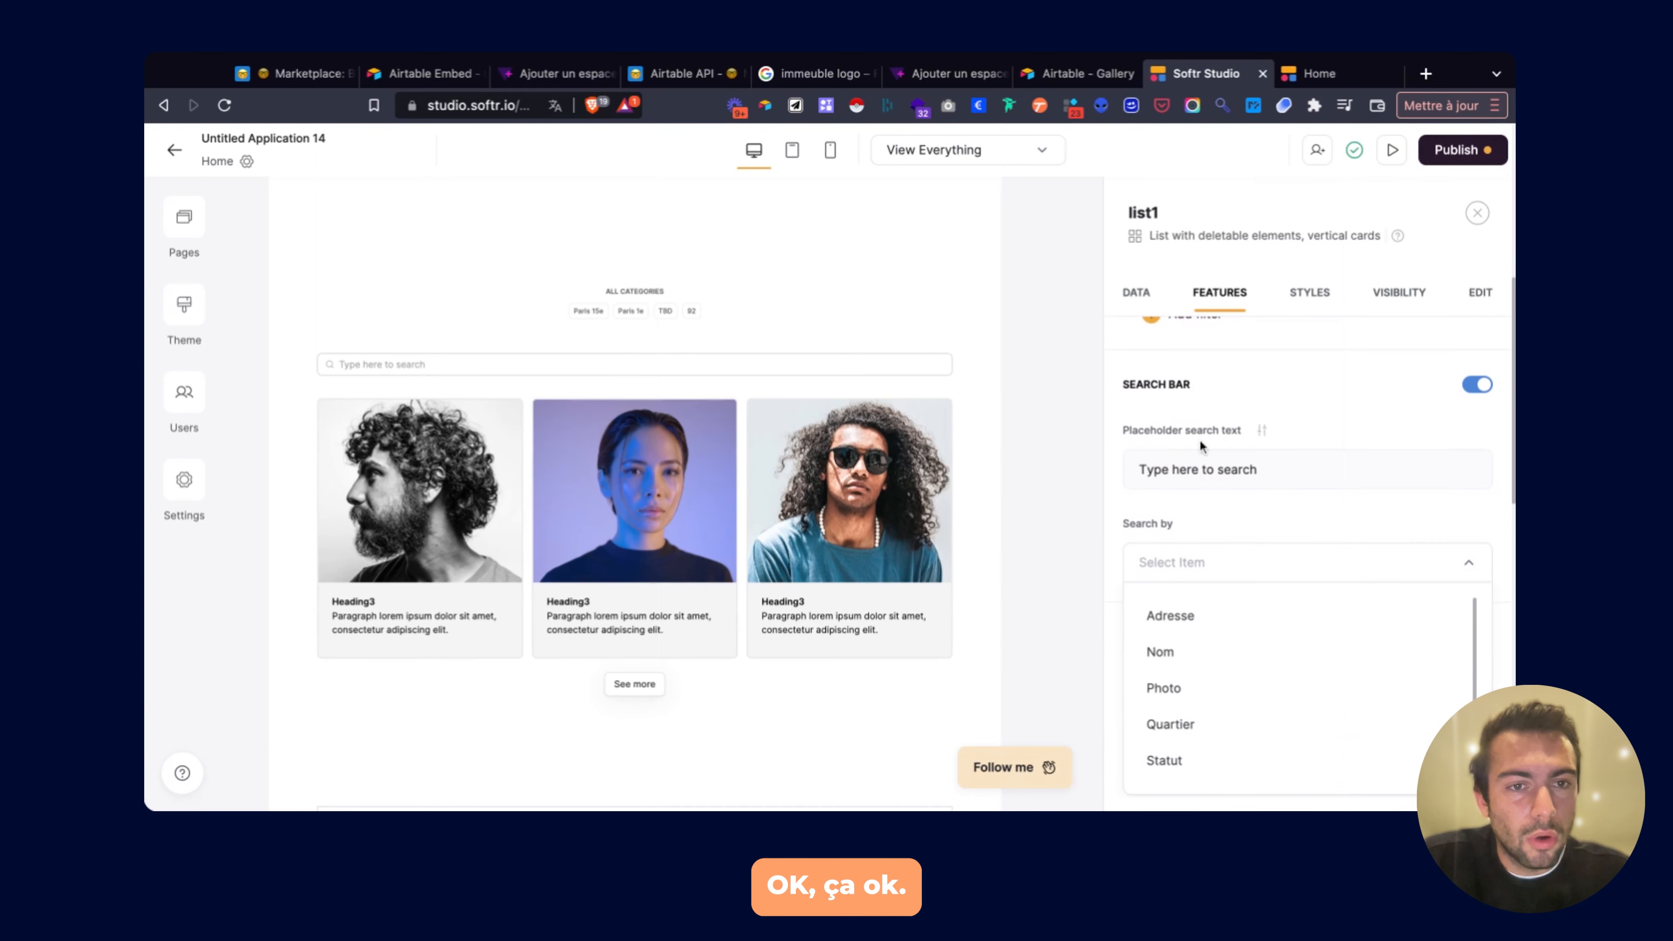
click(1177, 469)
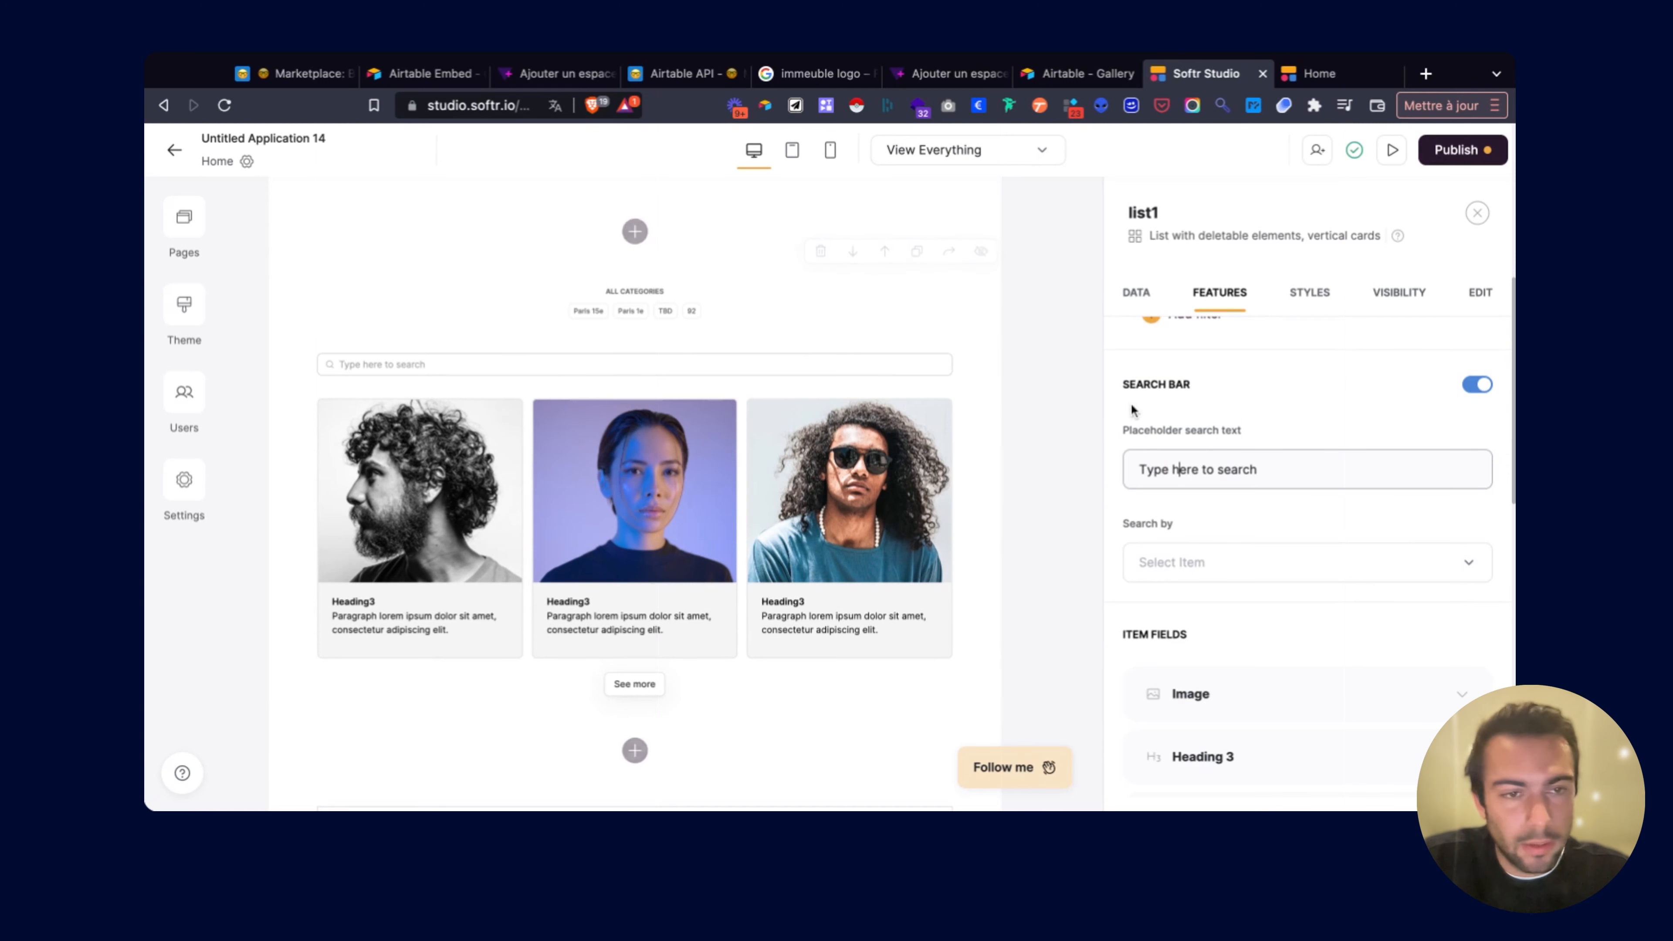
scroll(1182, 478, down, 1)
click(1189, 498)
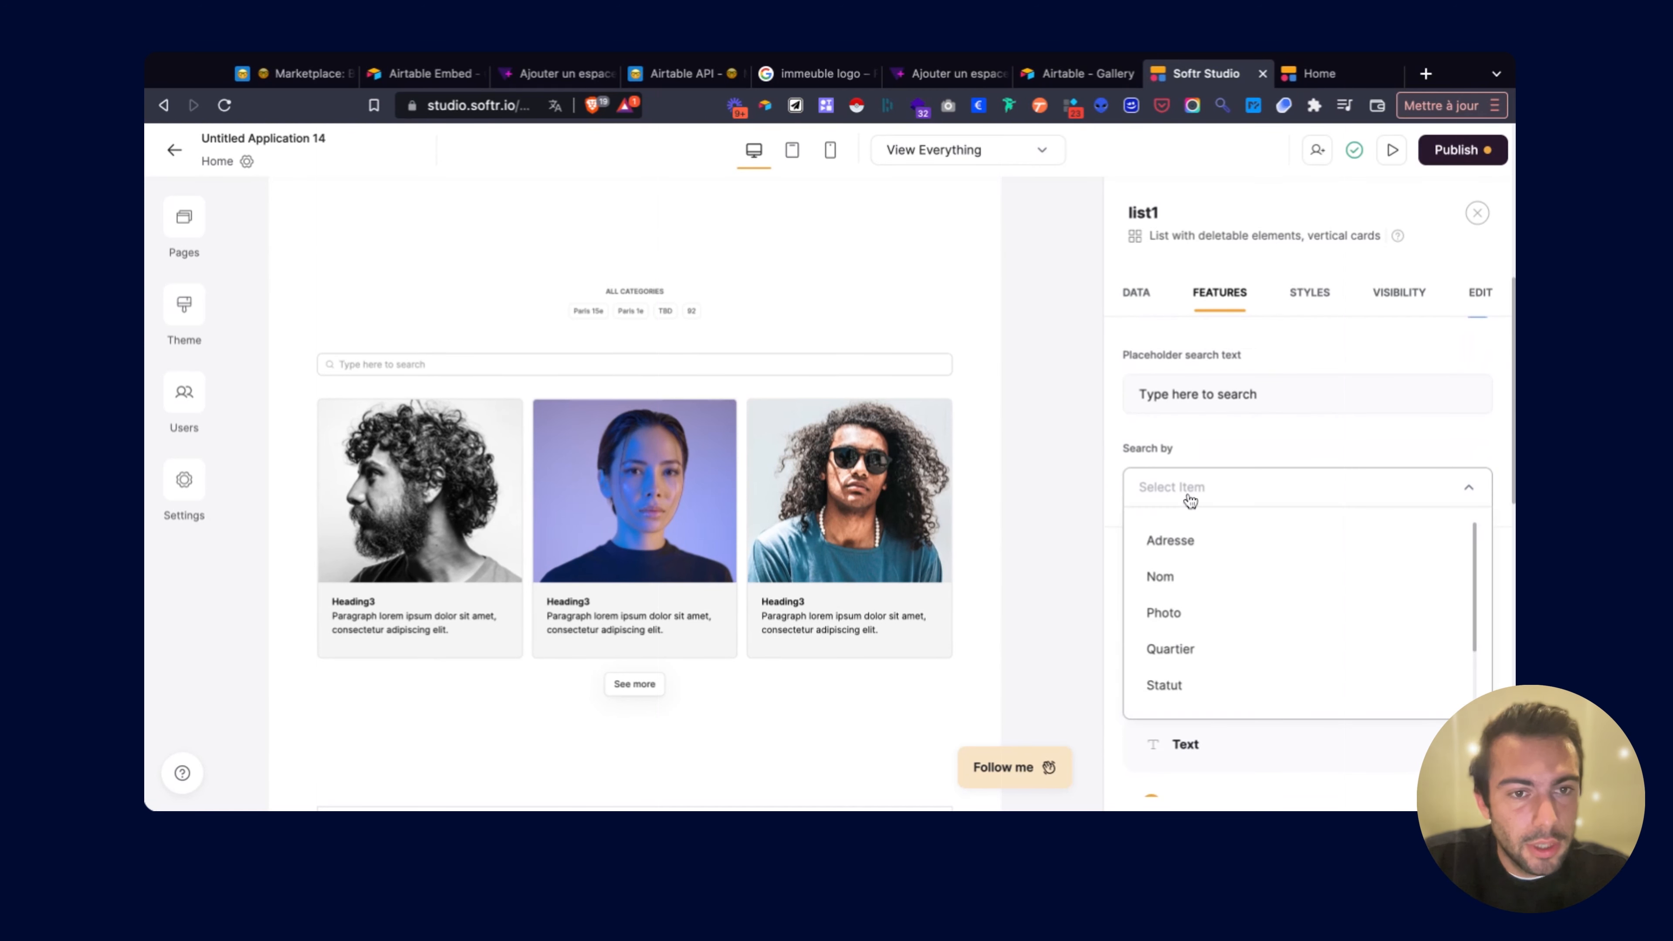
click(1195, 540)
click(1192, 542)
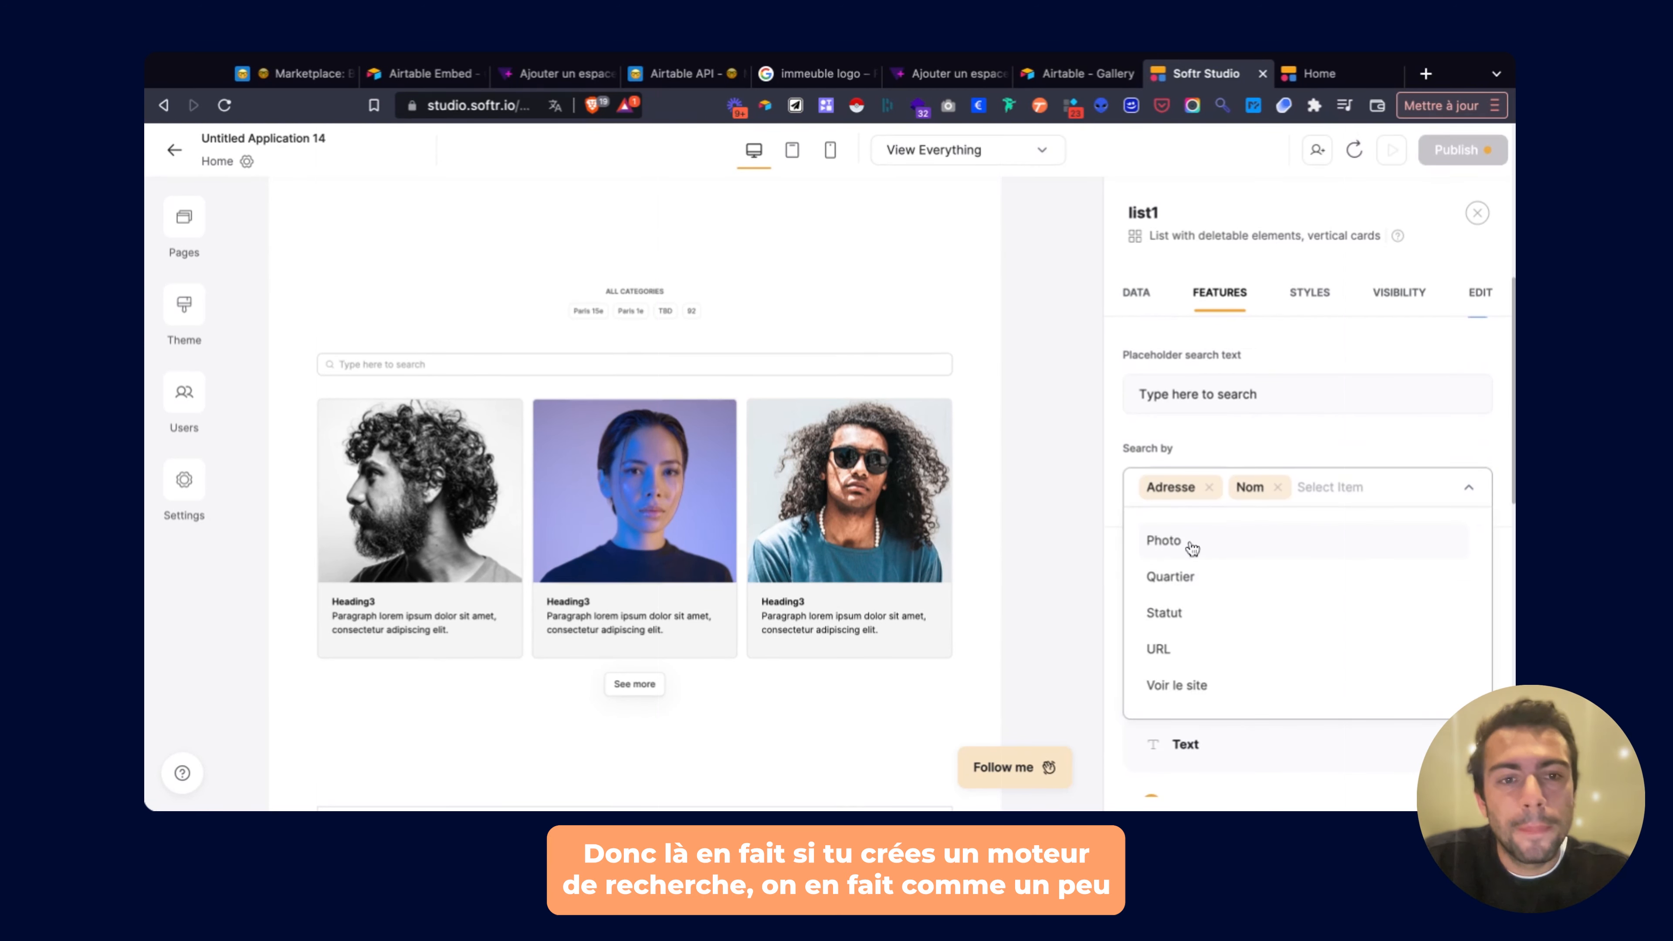
click(1193, 543)
click(1193, 544)
click(1185, 564)
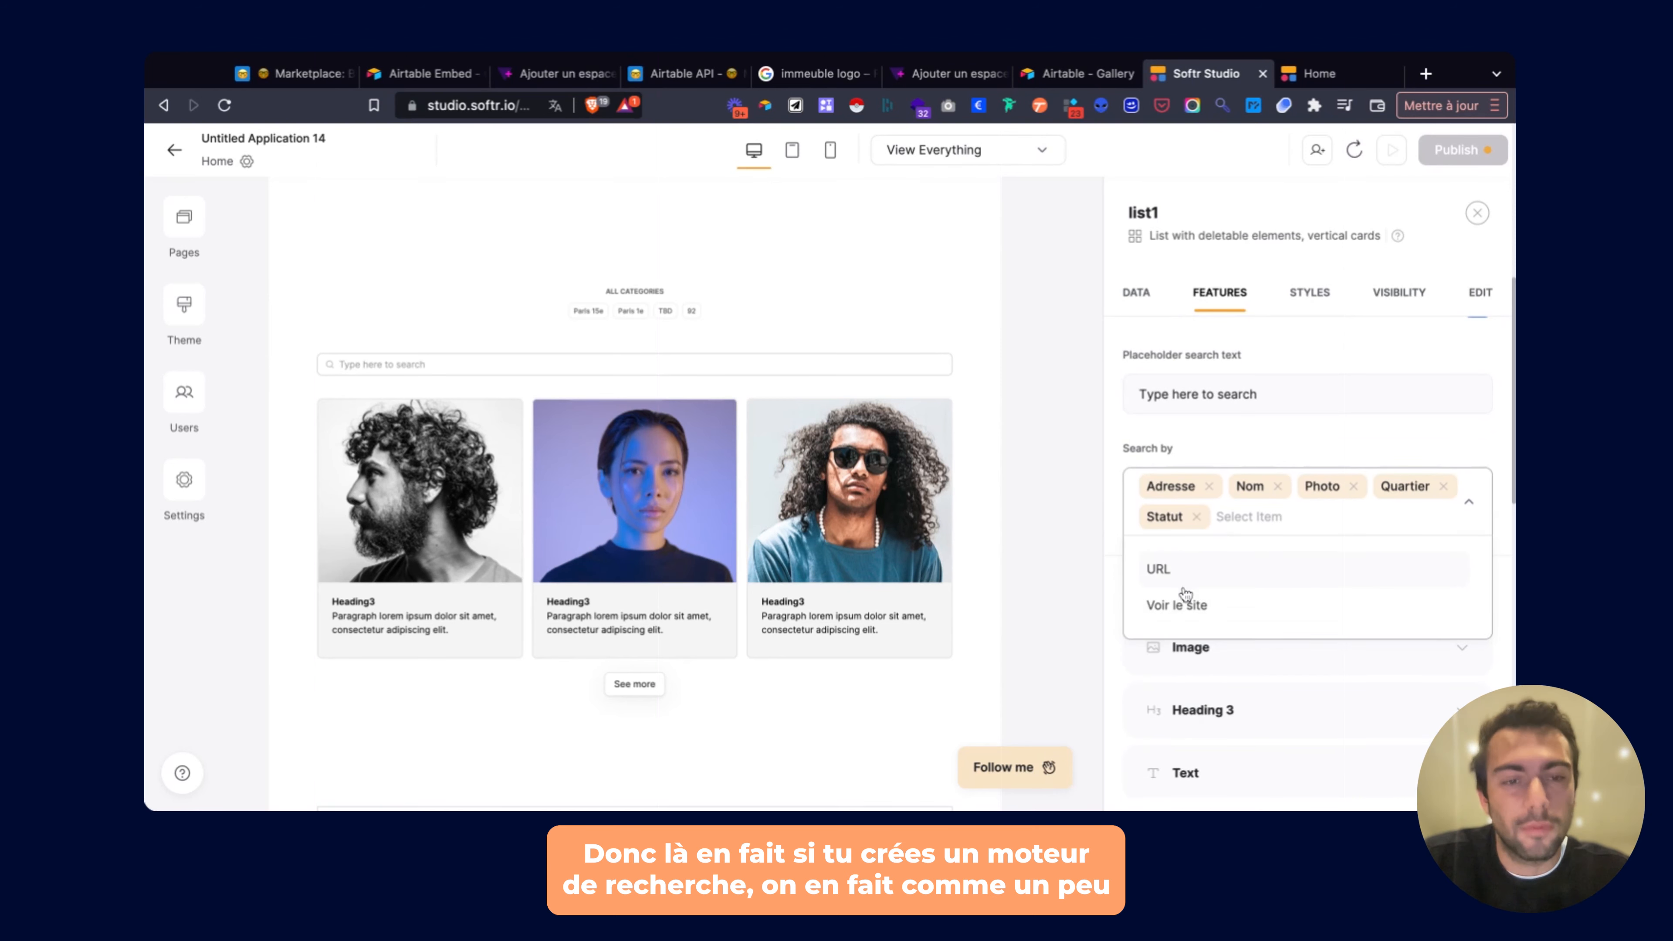
click(1182, 577)
click(1182, 574)
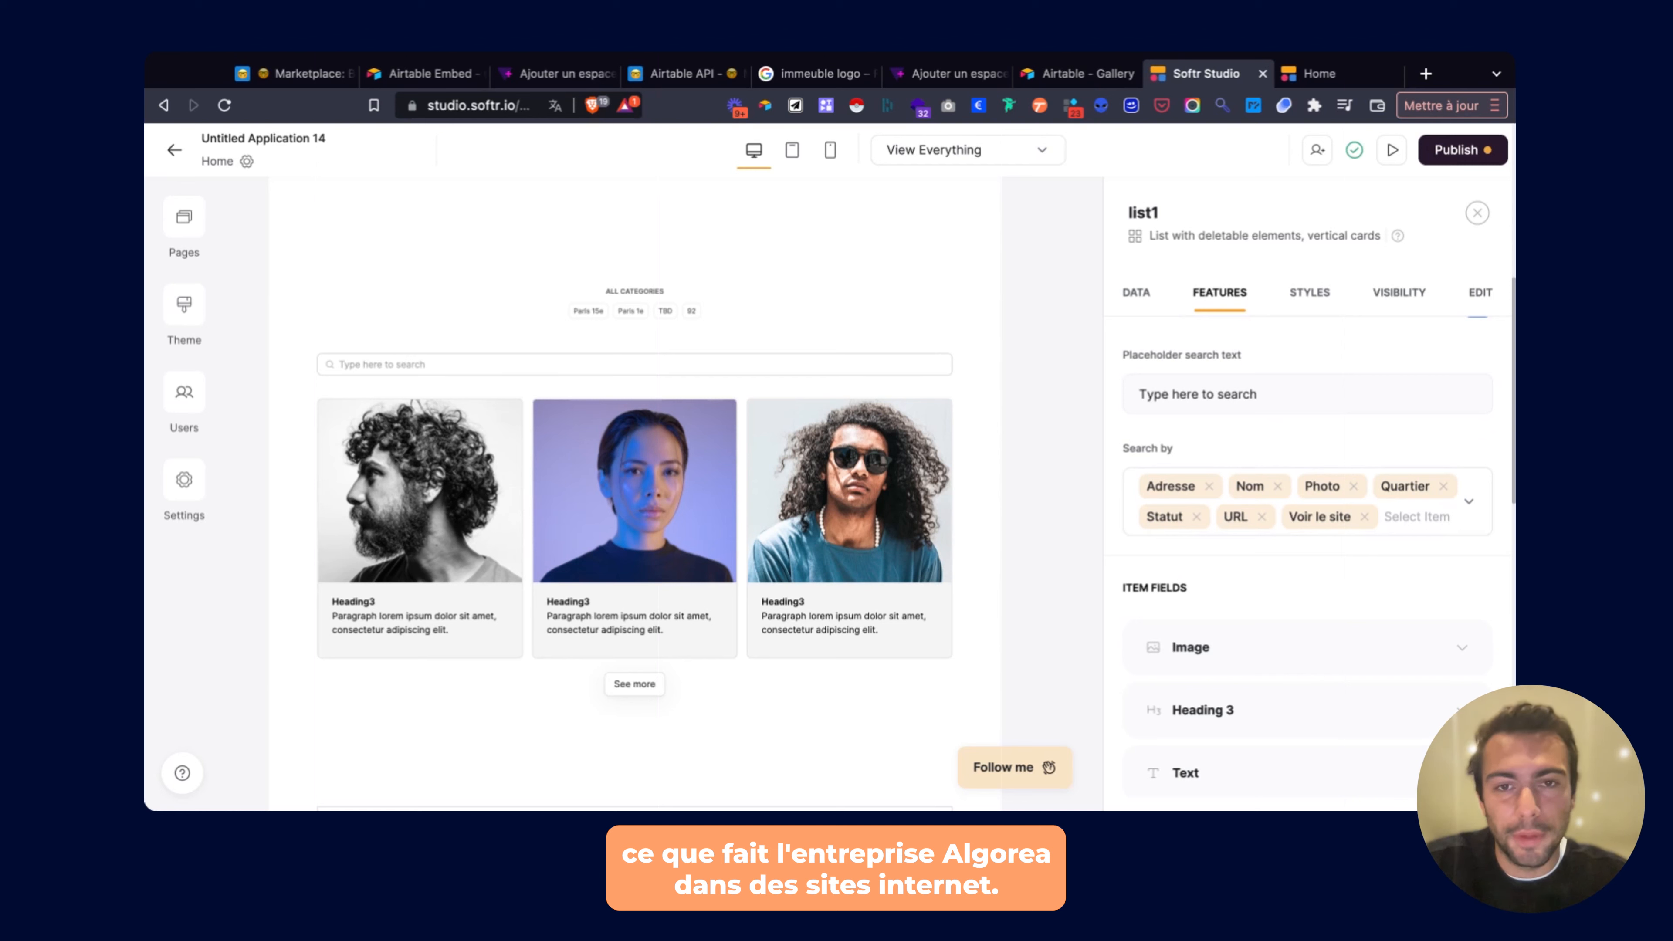
scroll(1171, 447, down, 1)
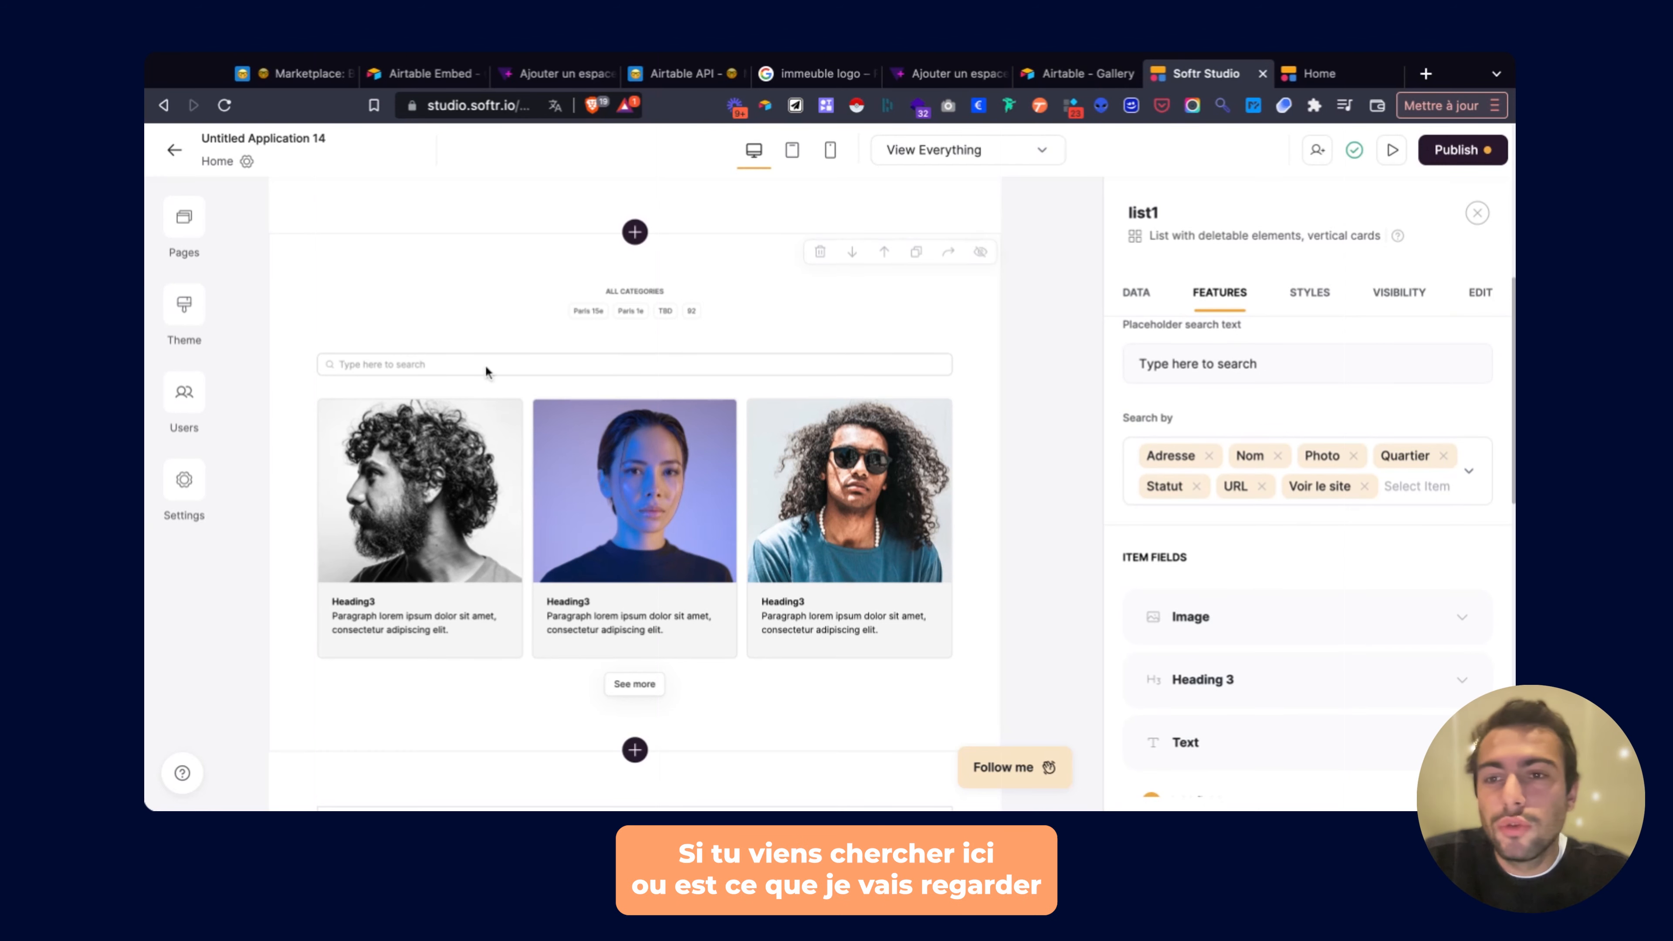
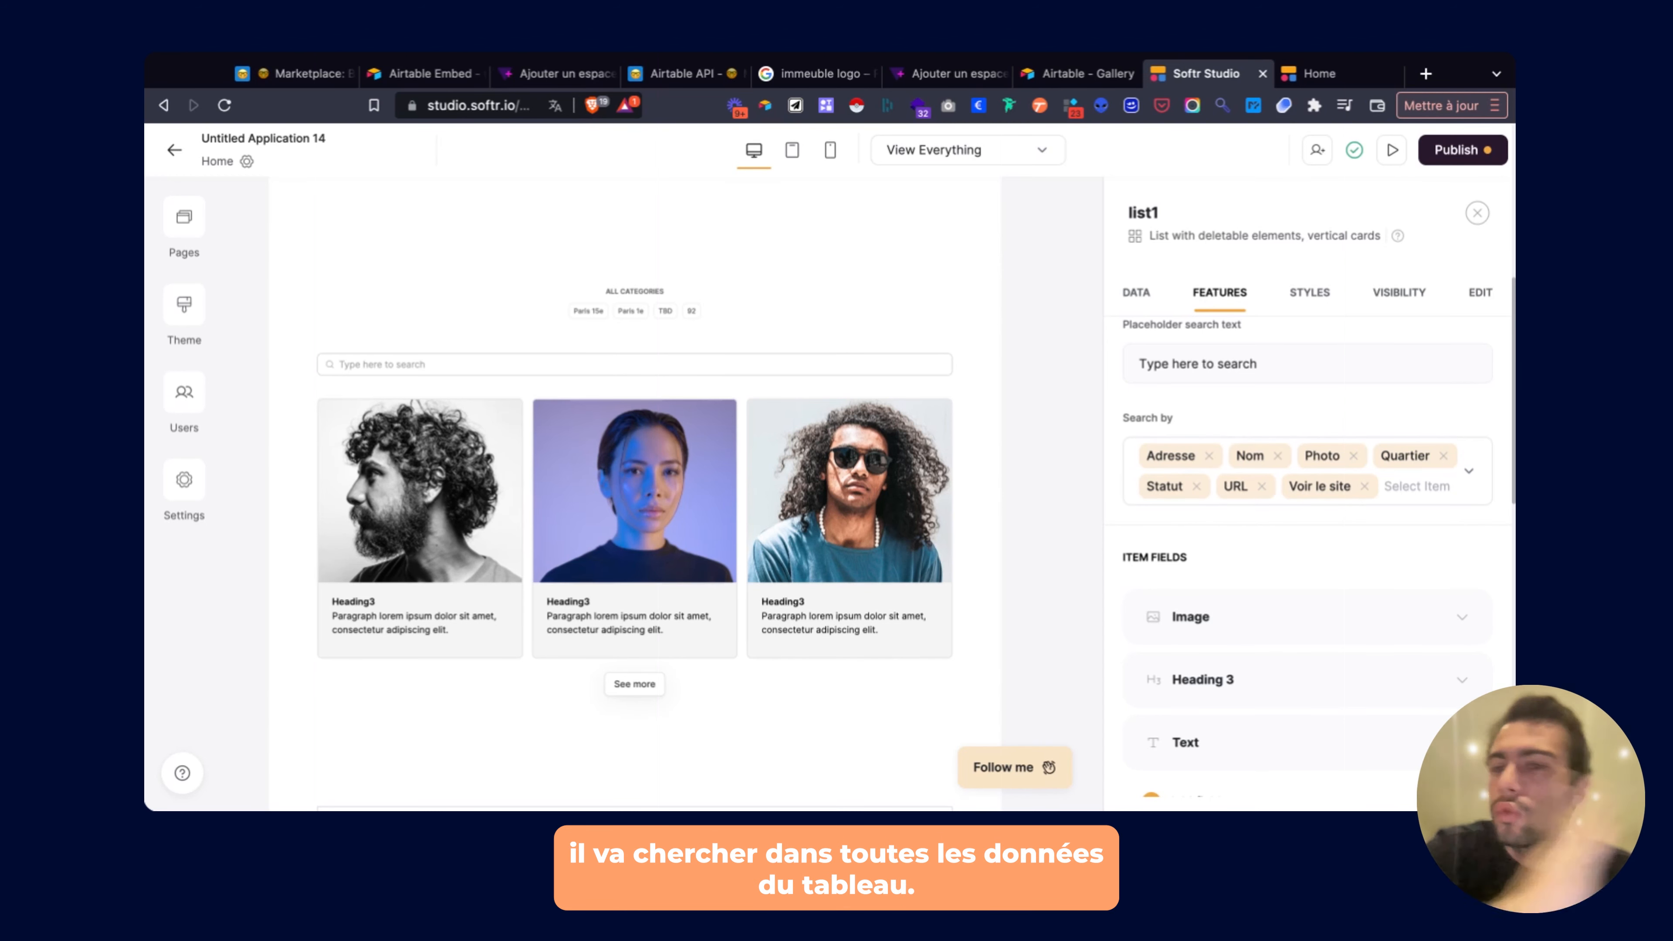
Fill the list card images from the Photo field.
scroll(1307, 494, down, 3)
click(1230, 431)
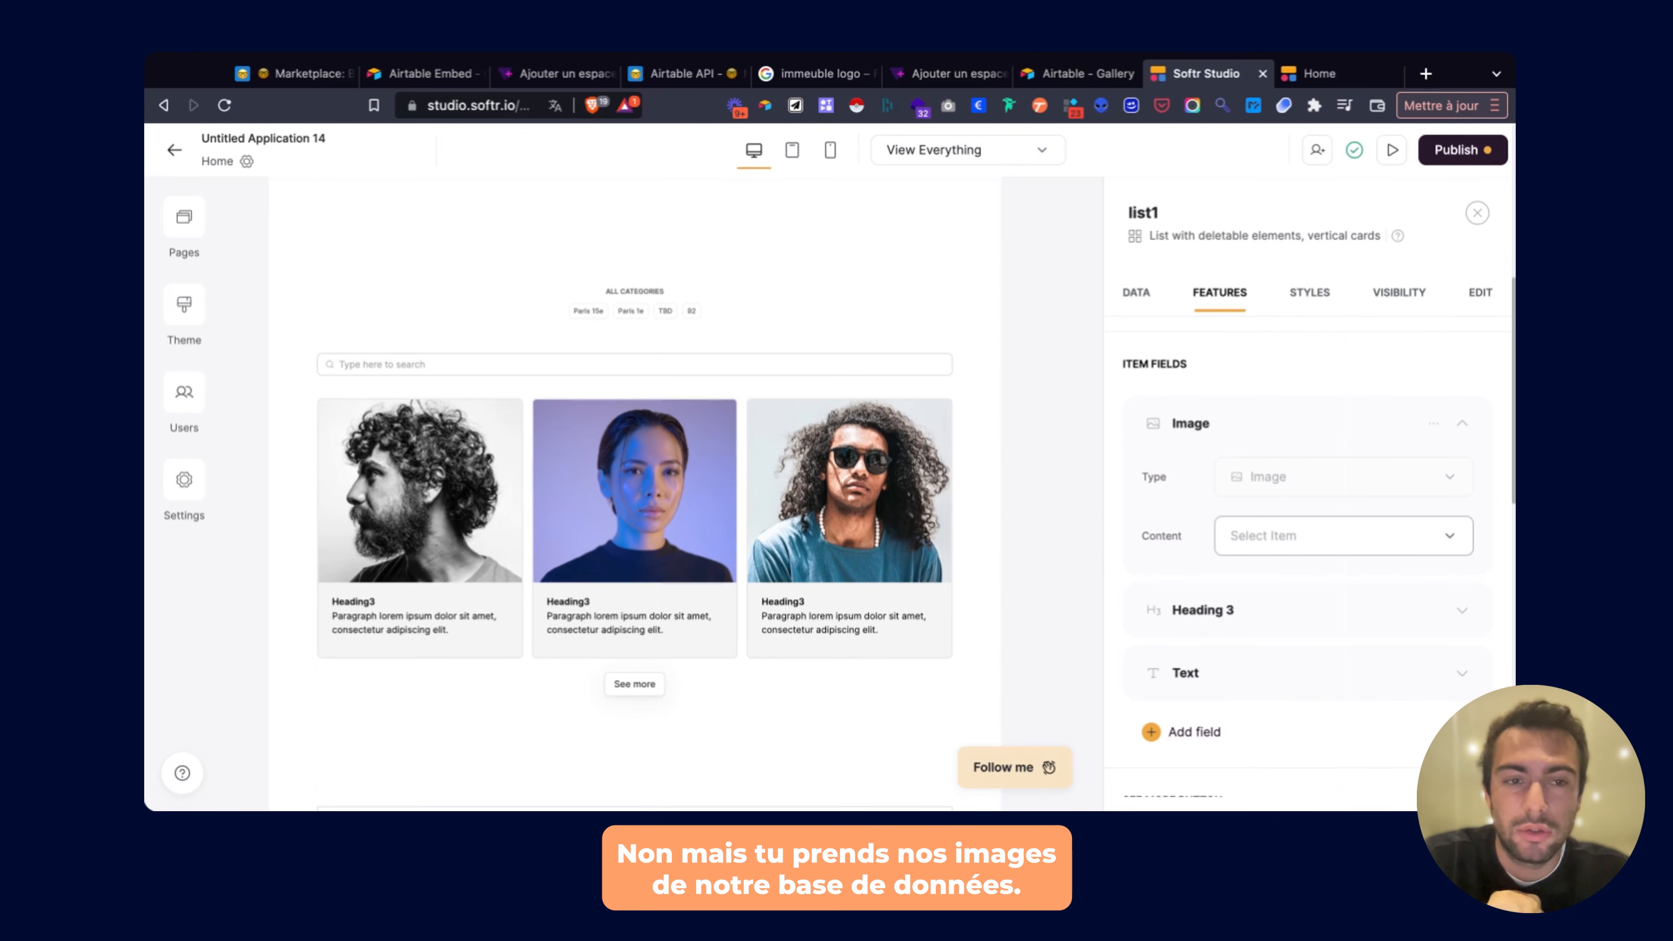
click(1270, 531)
scroll(1284, 395, down, 1)
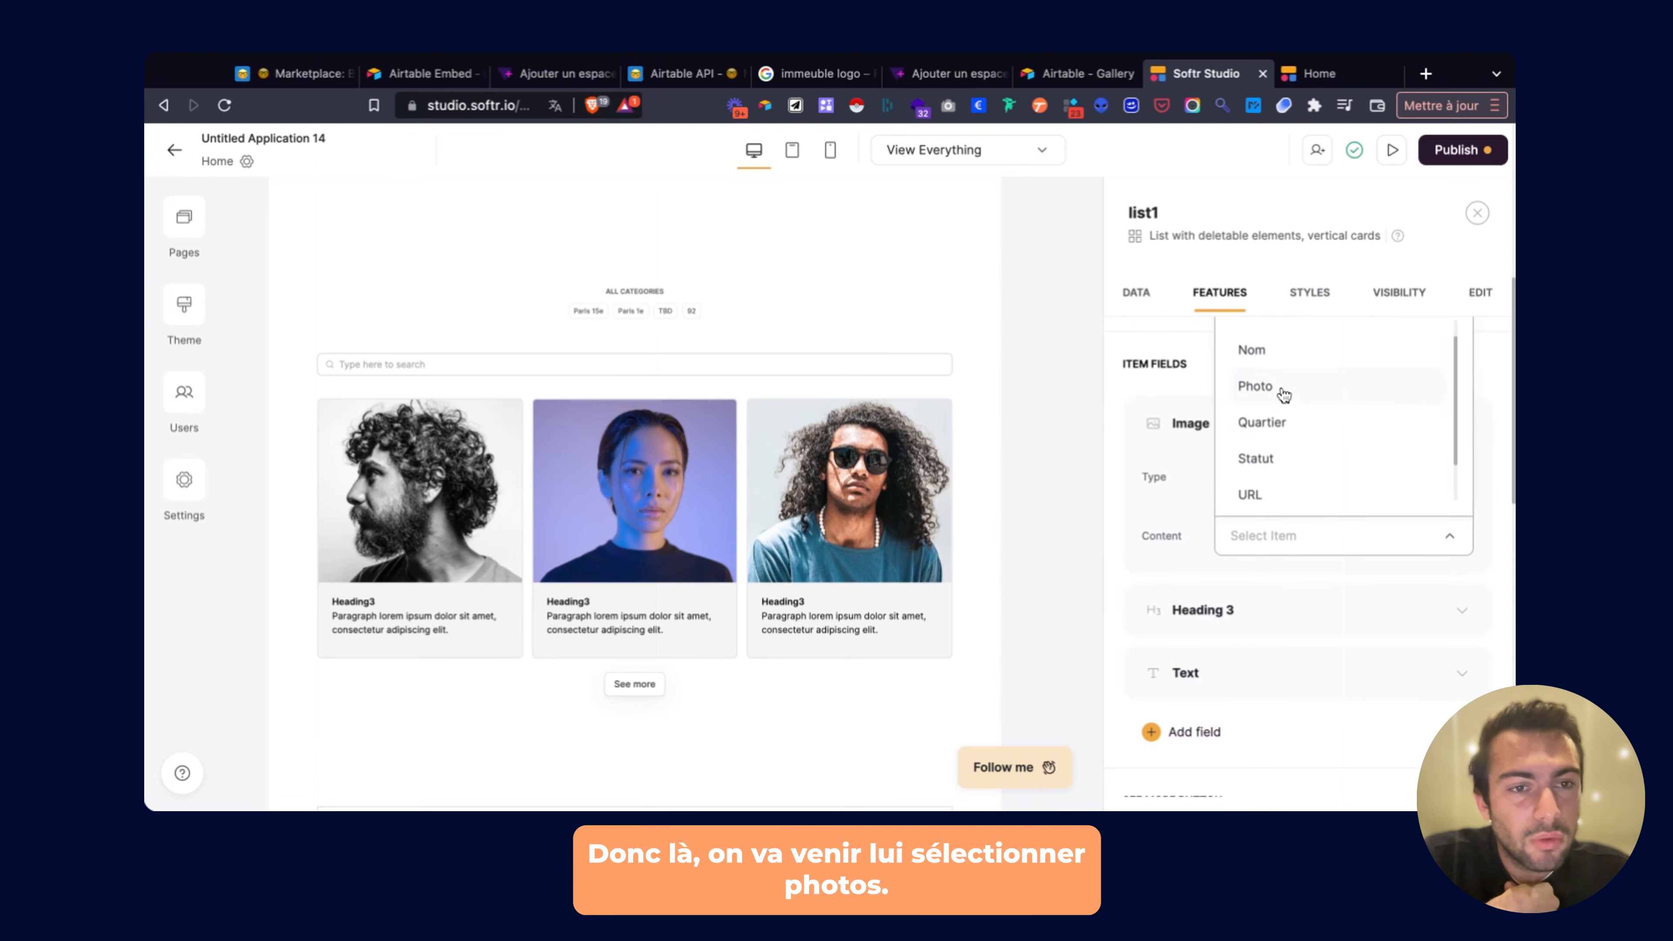
click(1283, 394)
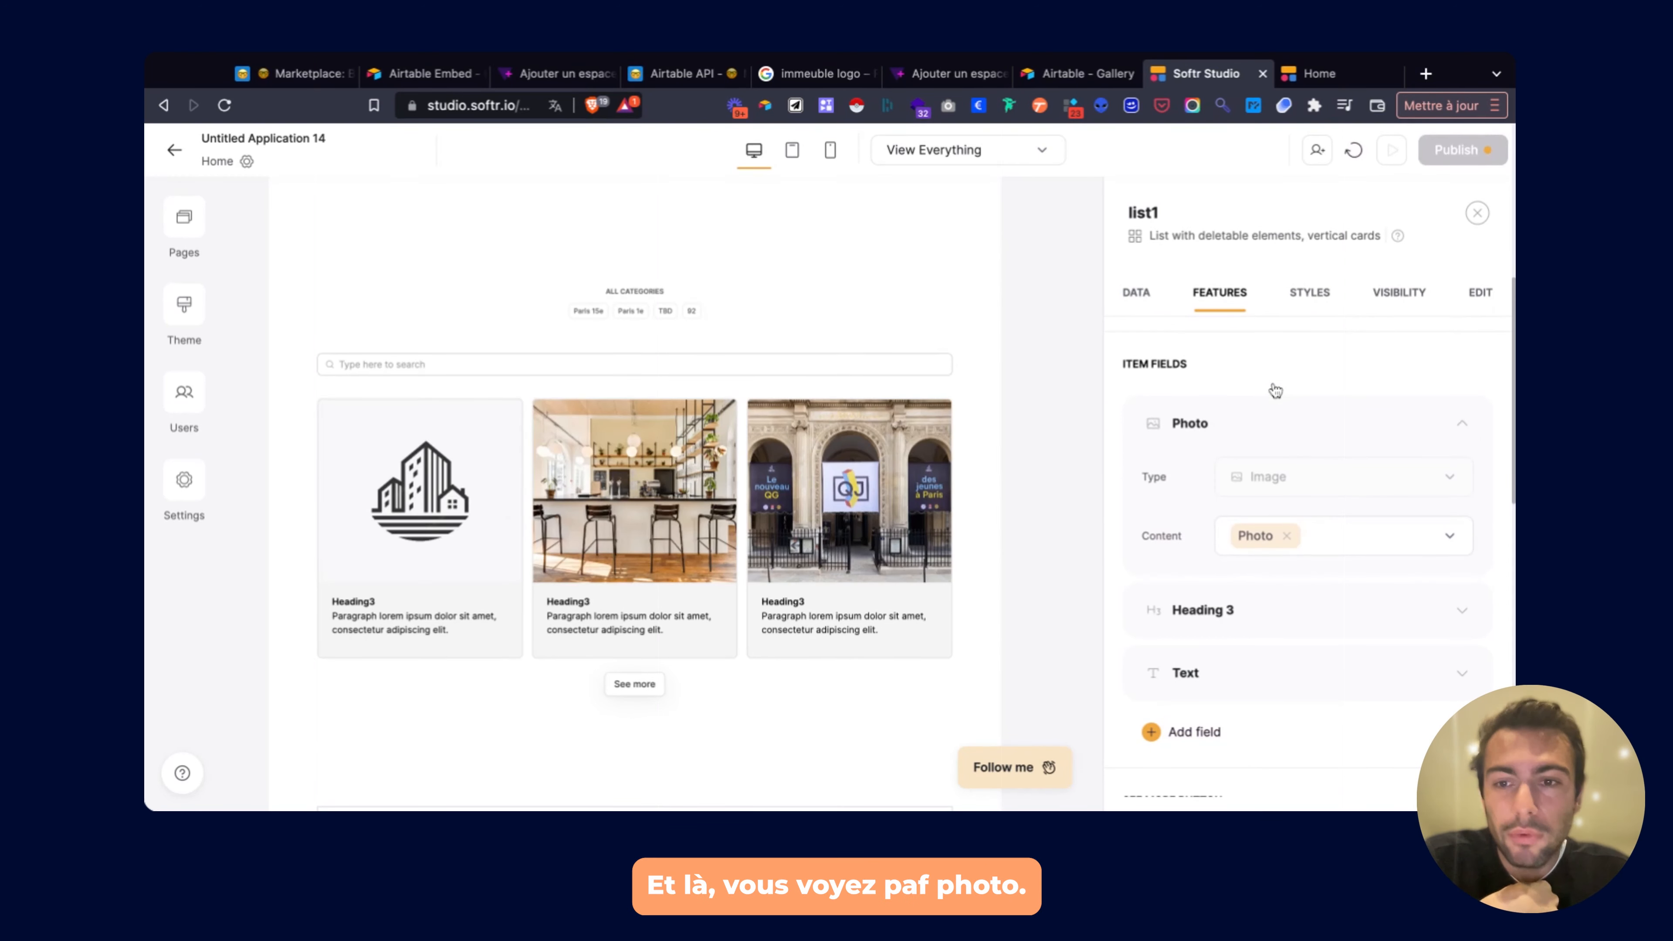
scroll(1275, 390, down, 1)
click(1275, 385)
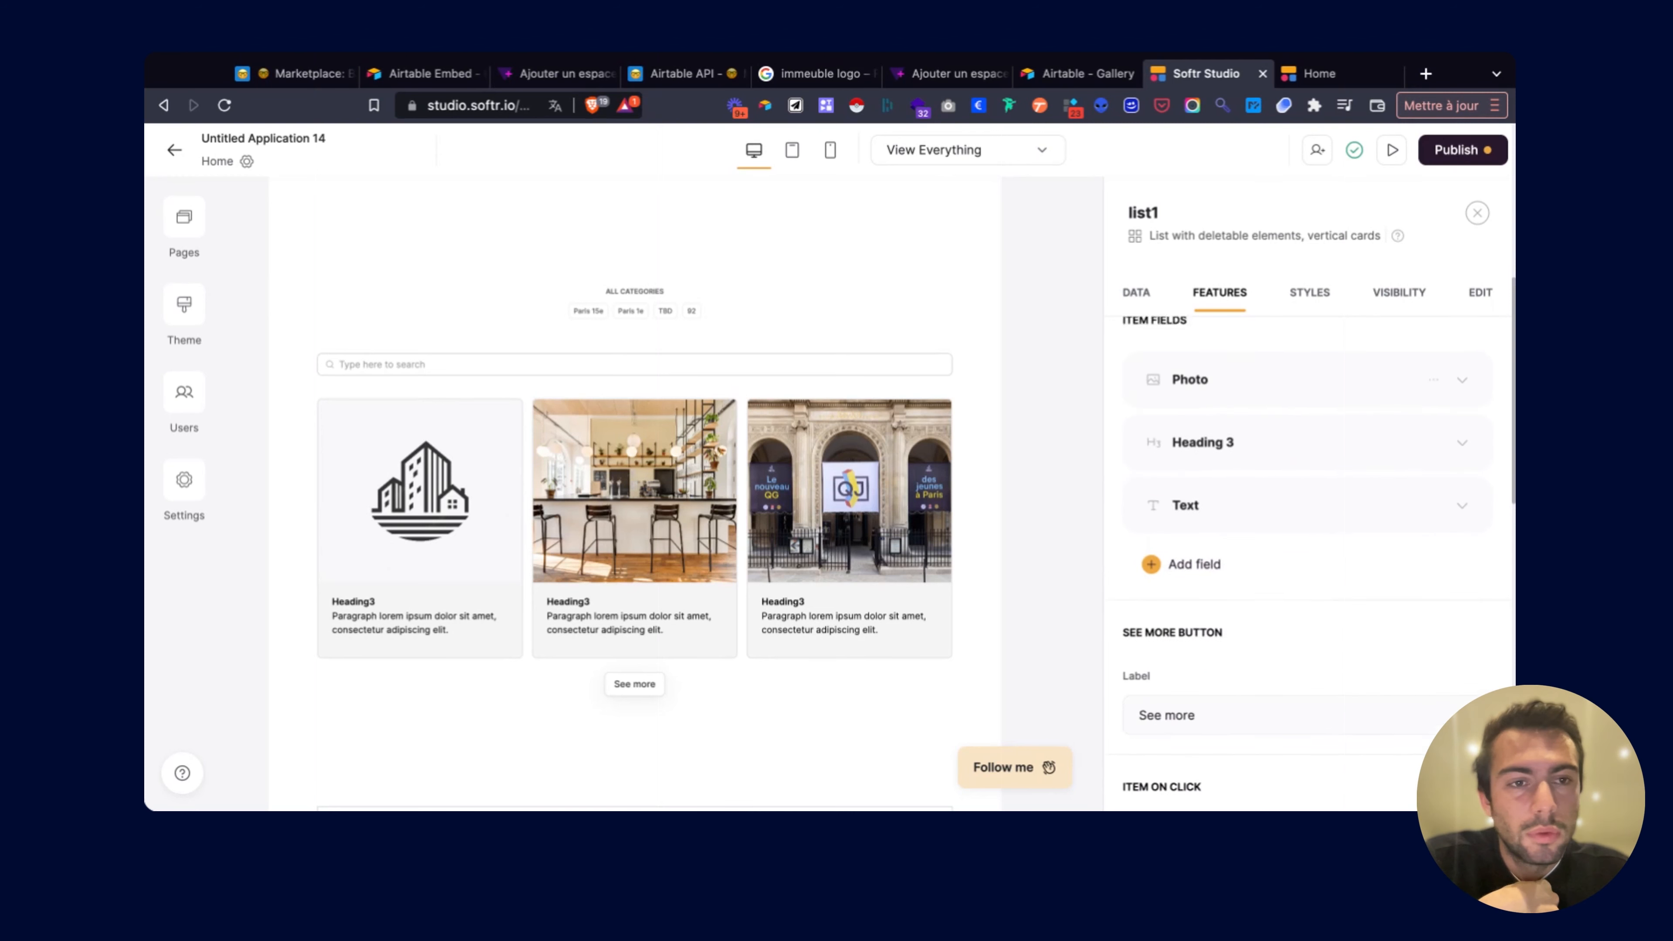
scroll(1280, 404, up, 2)
Raise the list's items per page from 3 to 7.
click(1136, 296)
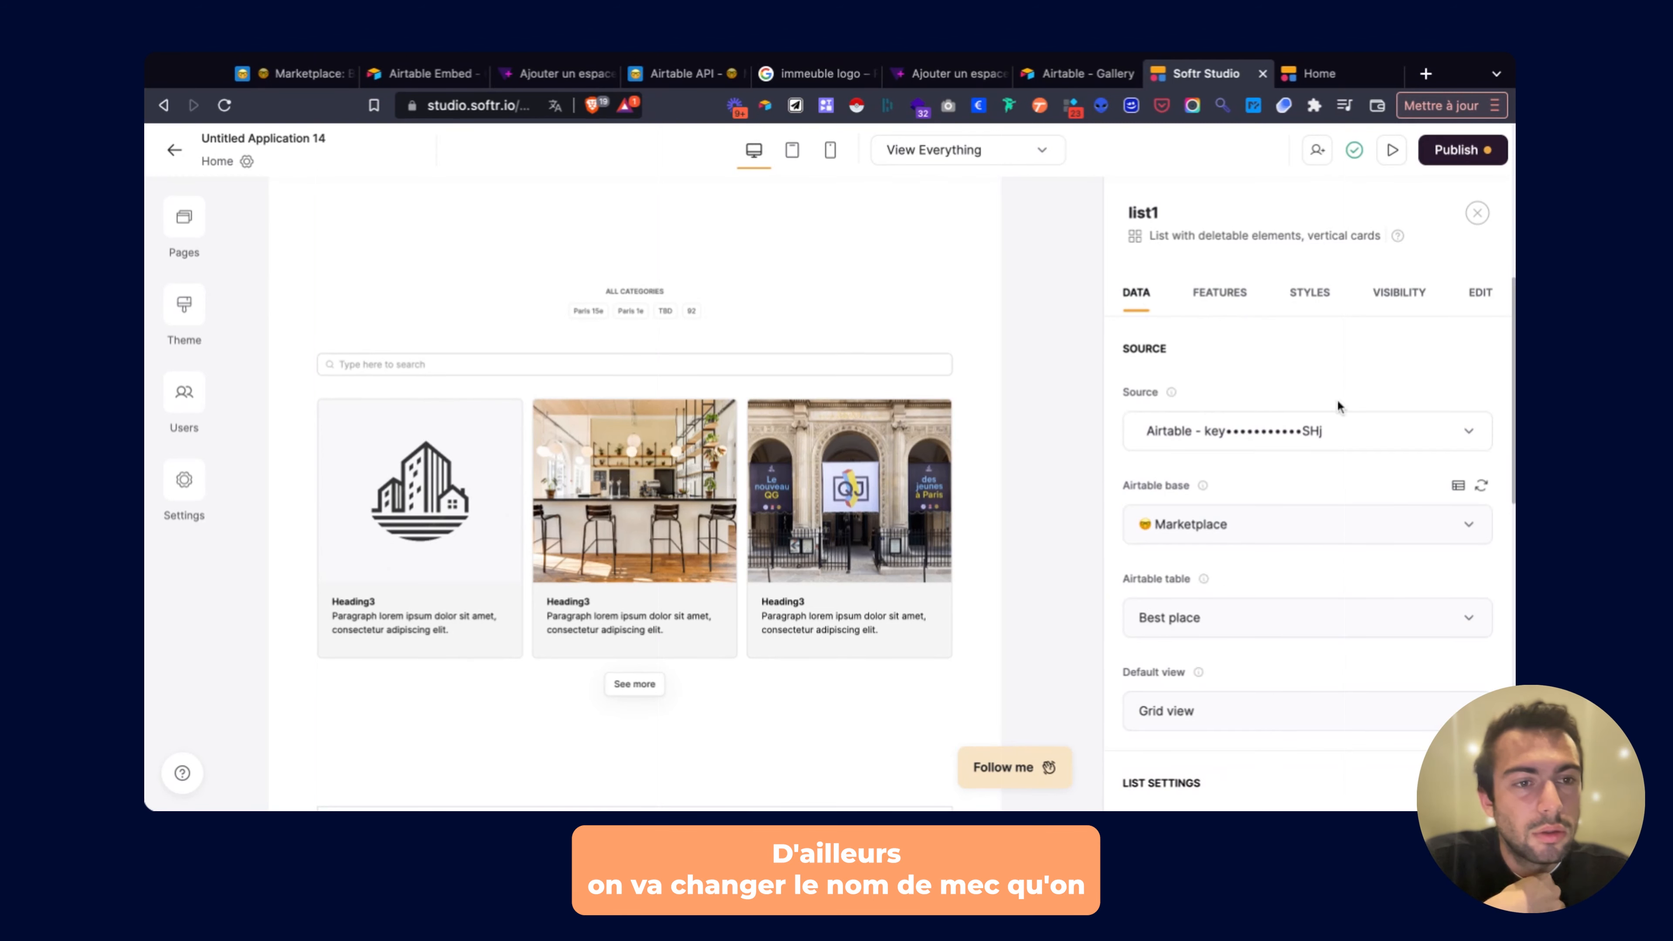
scroll(1390, 495, down, 5)
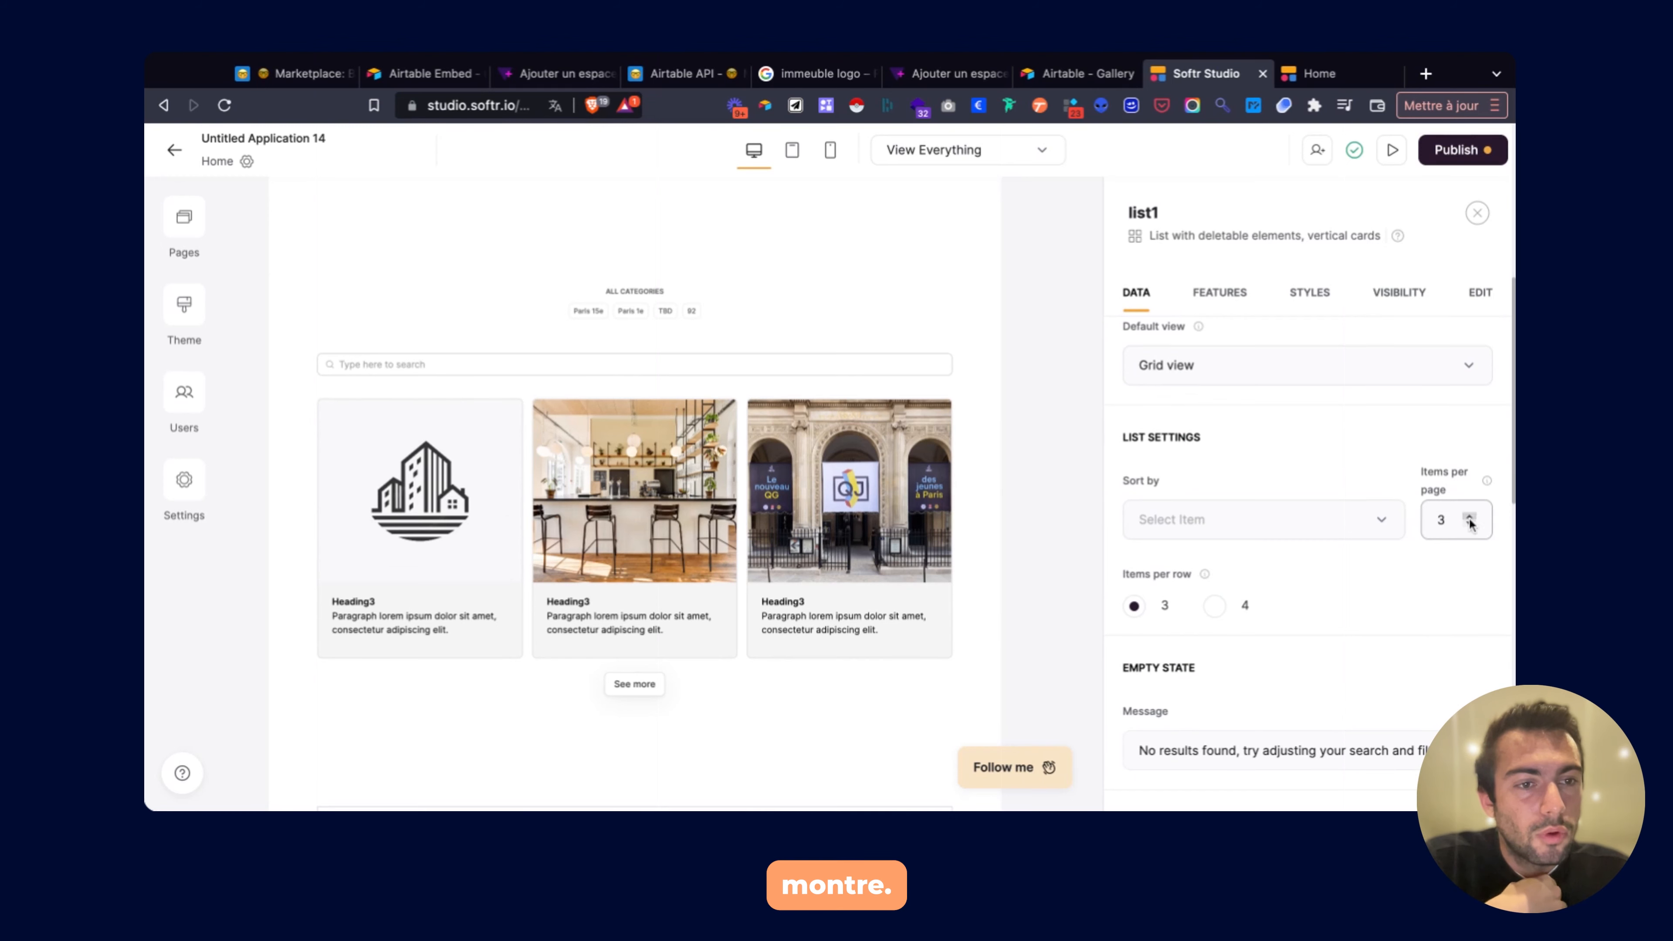
click(1470, 518)
click(1469, 518)
click(1470, 518)
click(1470, 518)
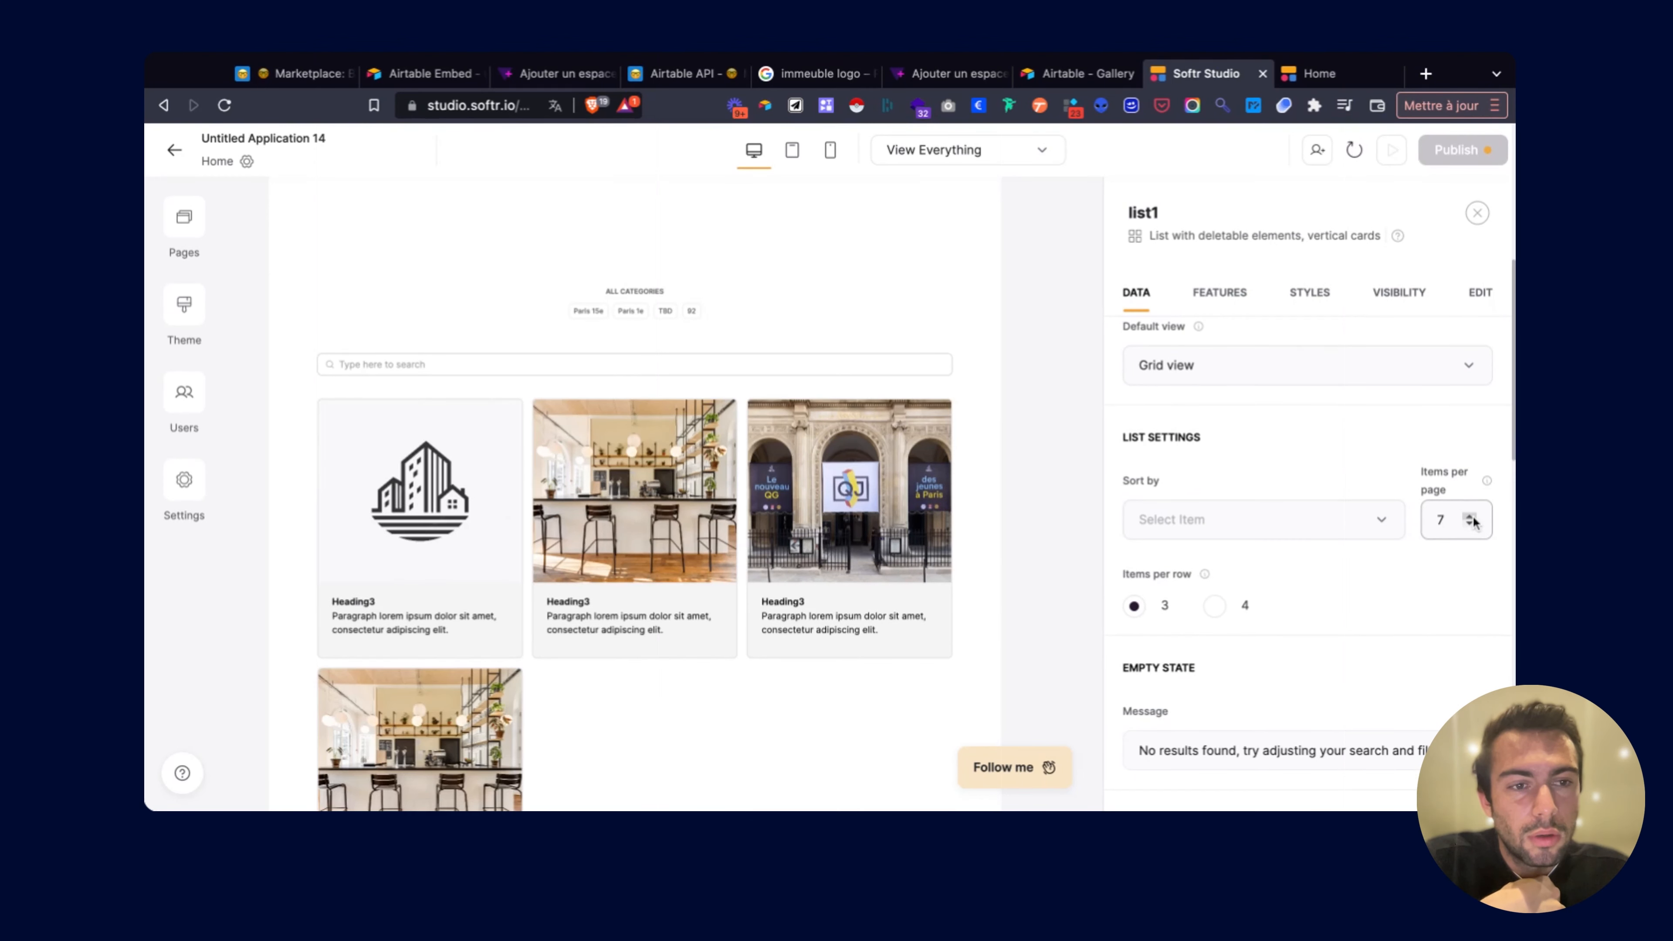
scroll(1359, 473, down, 4)
scroll(799, 507, down, 6)
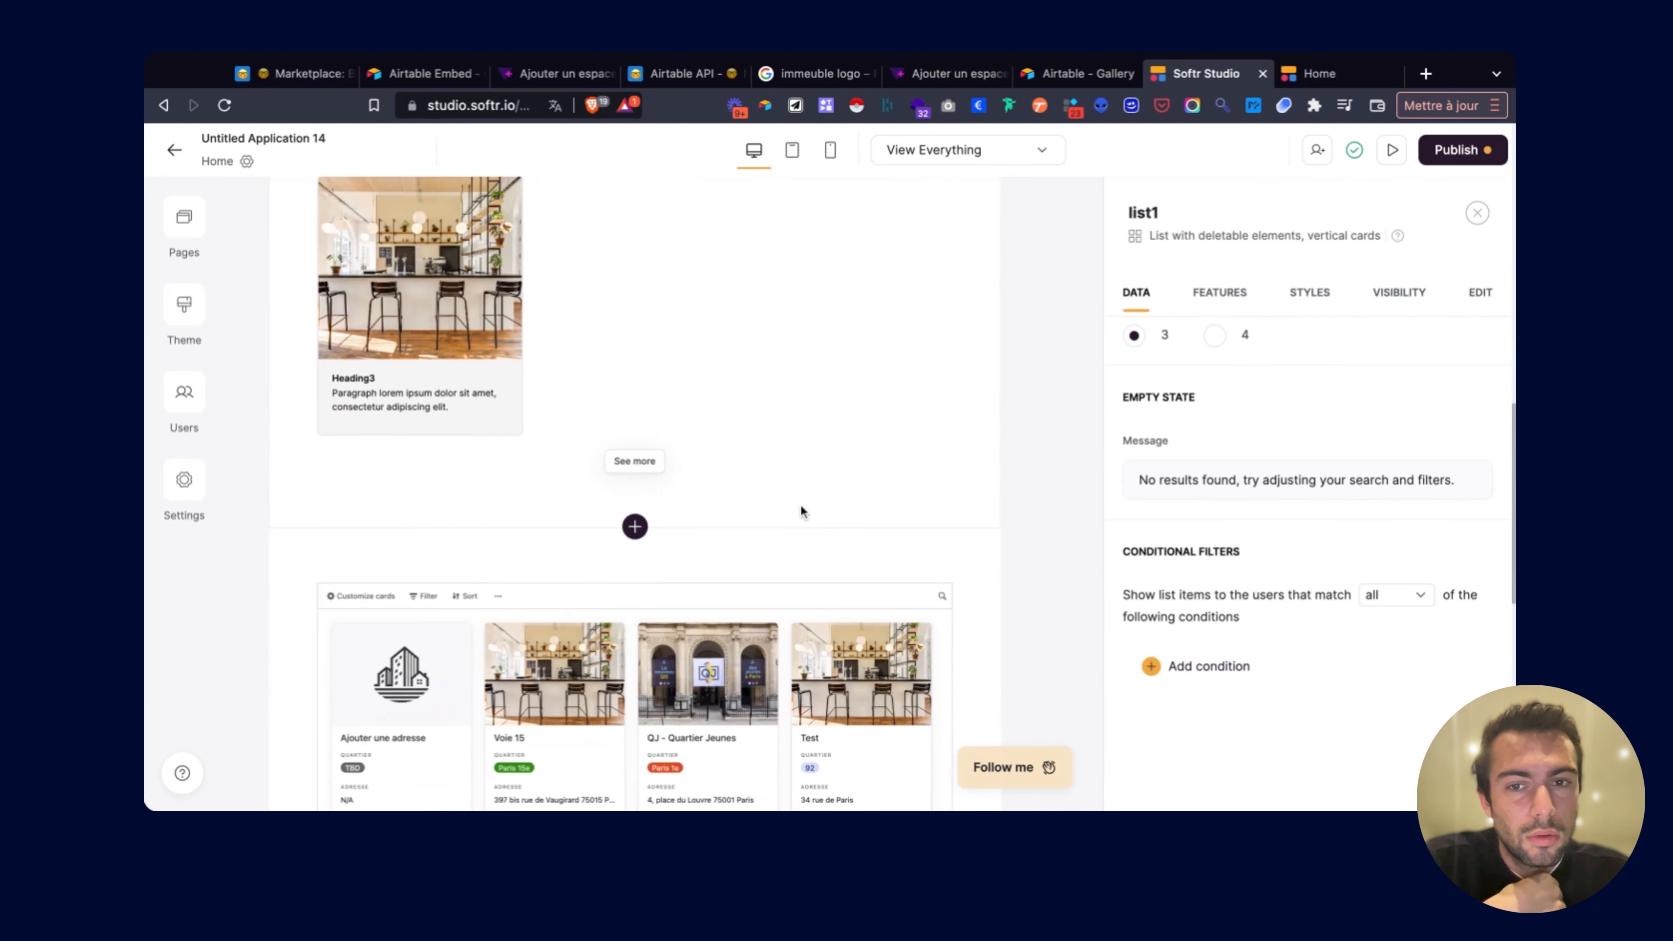
scroll(799, 510, up, 5)
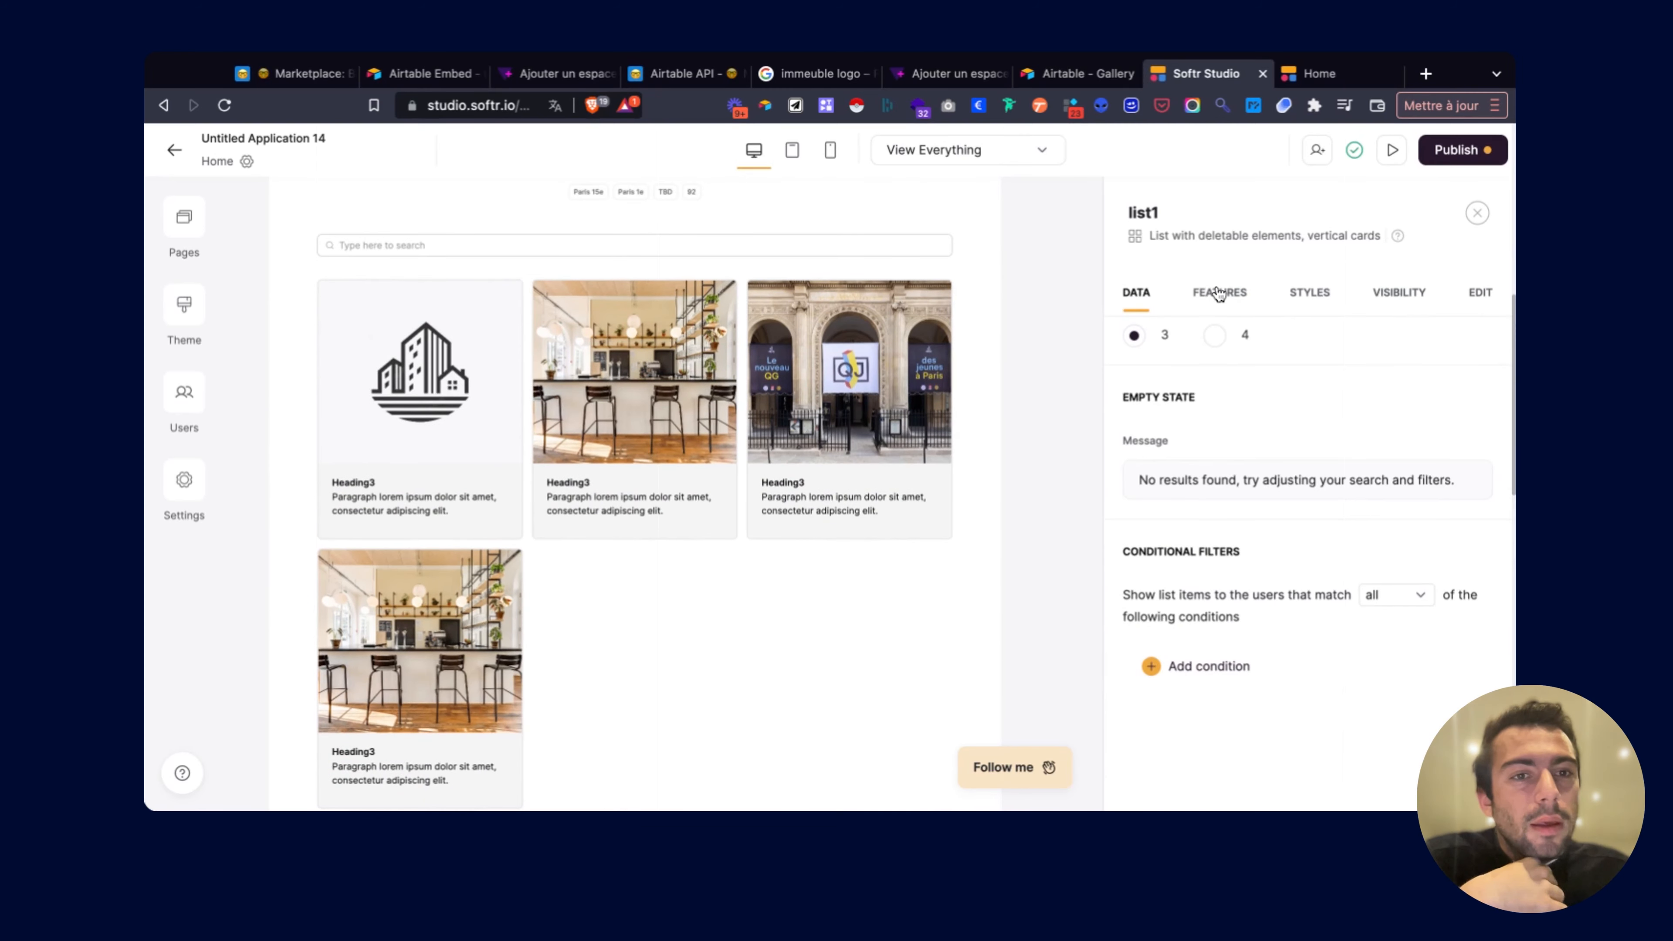
Go back to the list's Features and expand the card heading field.
click(1218, 293)
scroll(1277, 501, down, 6)
click(1242, 499)
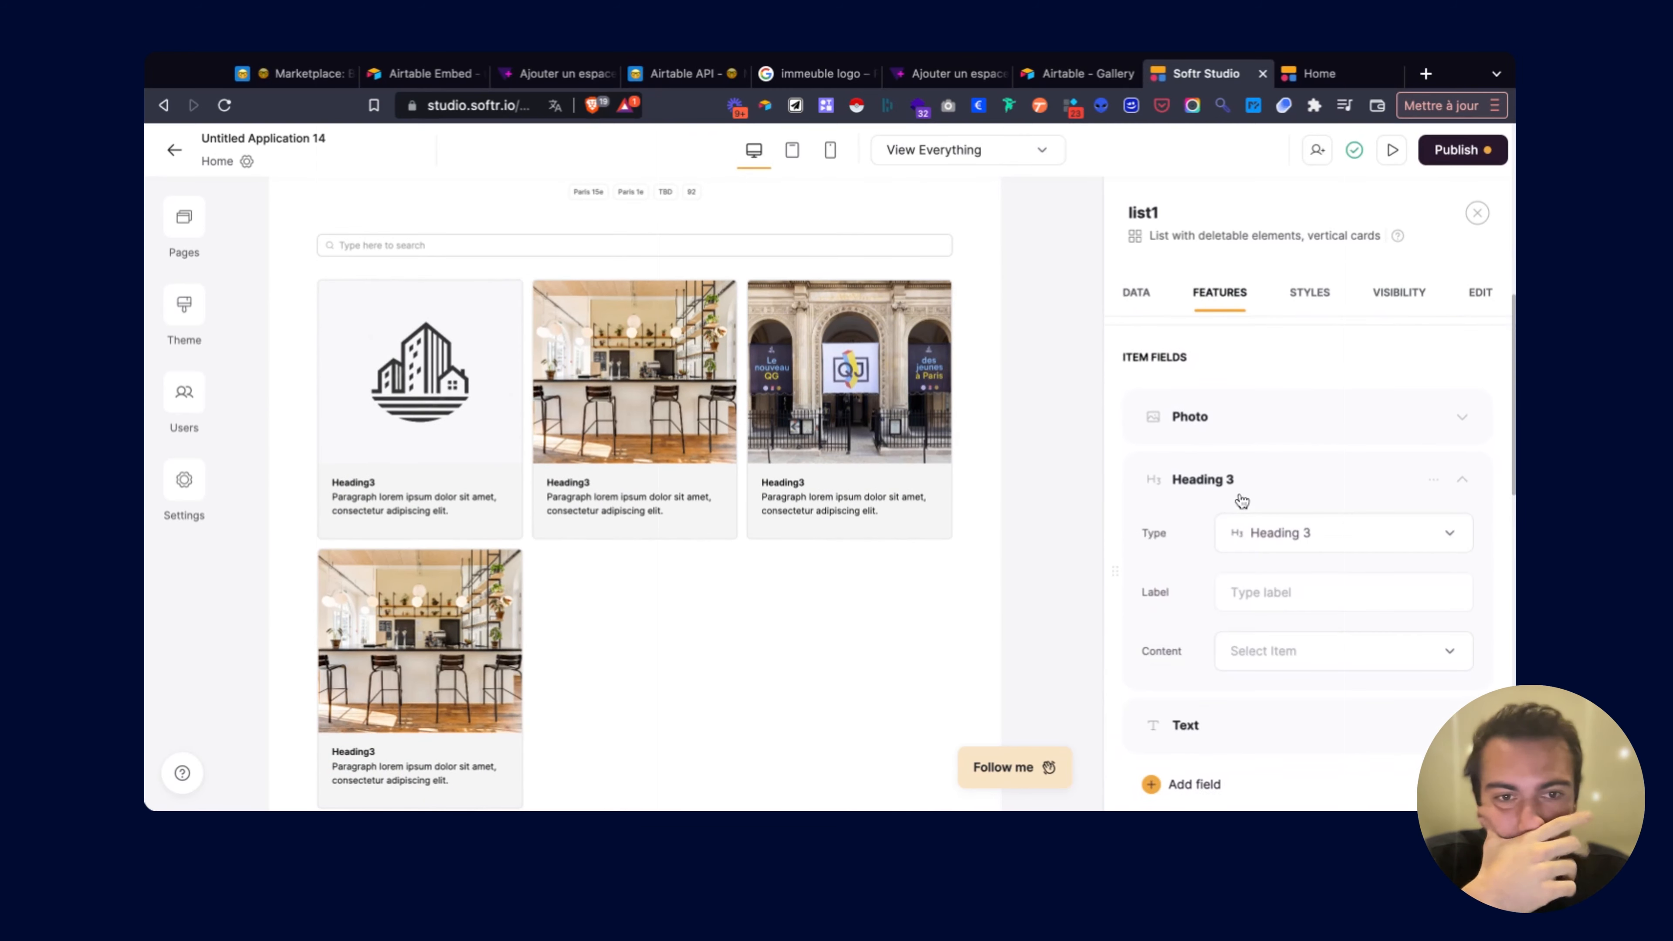
Make the card title a Heading 2 with no label, showing each place's Nom.
click(1288, 547)
click(1290, 480)
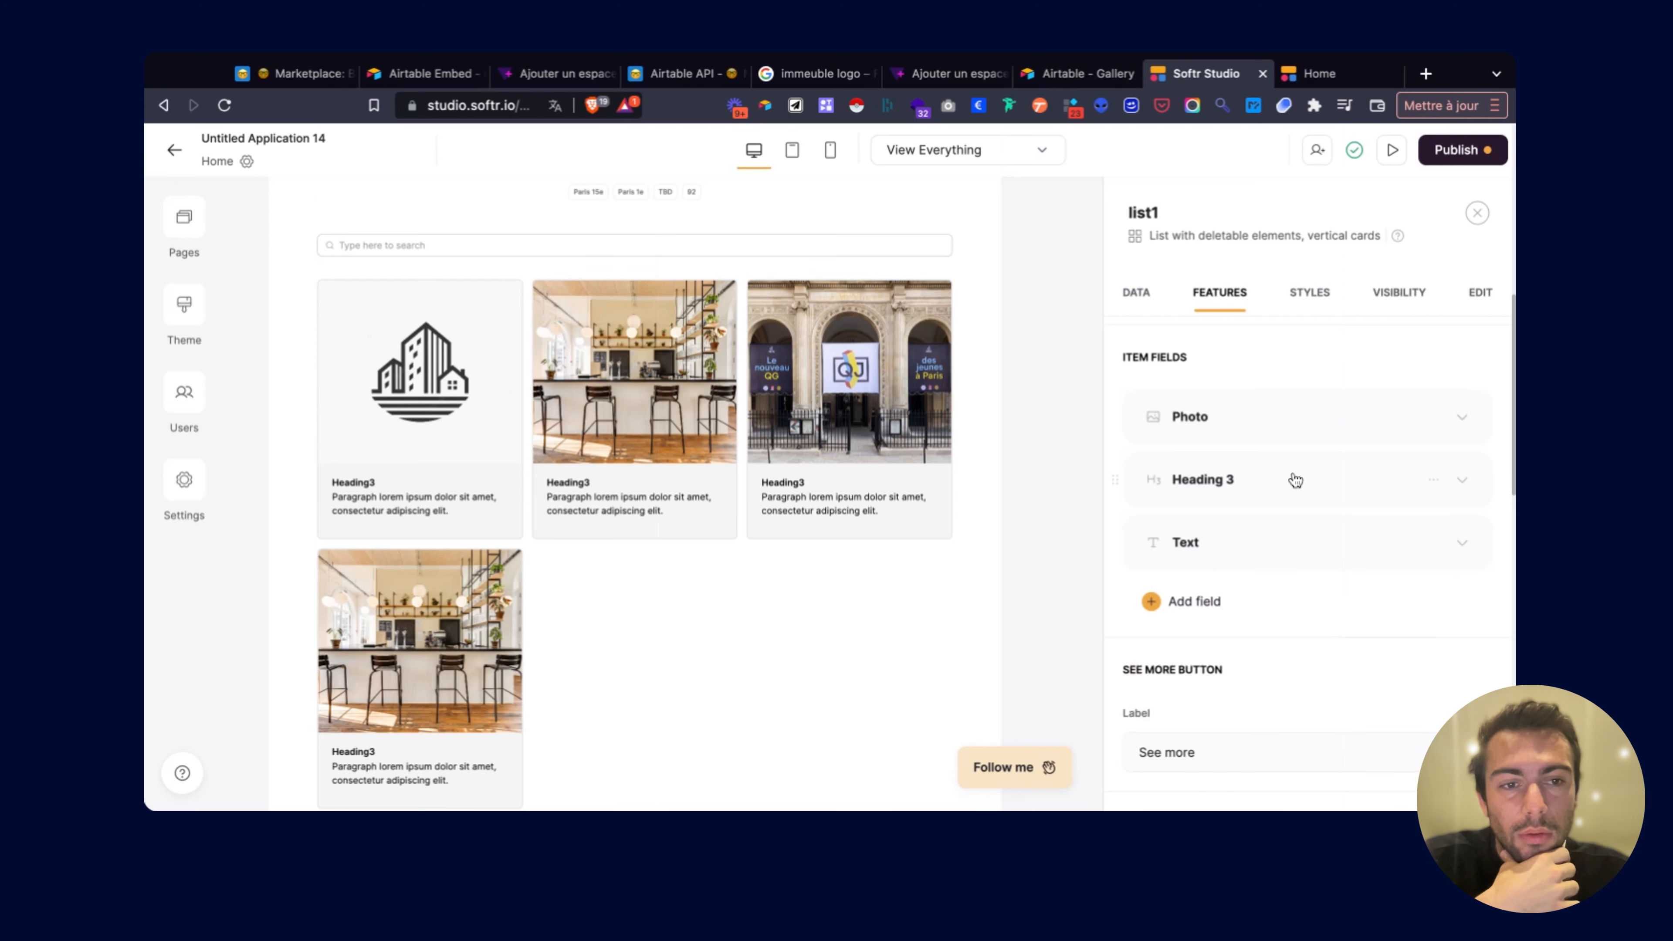
click(1270, 461)
click(1271, 521)
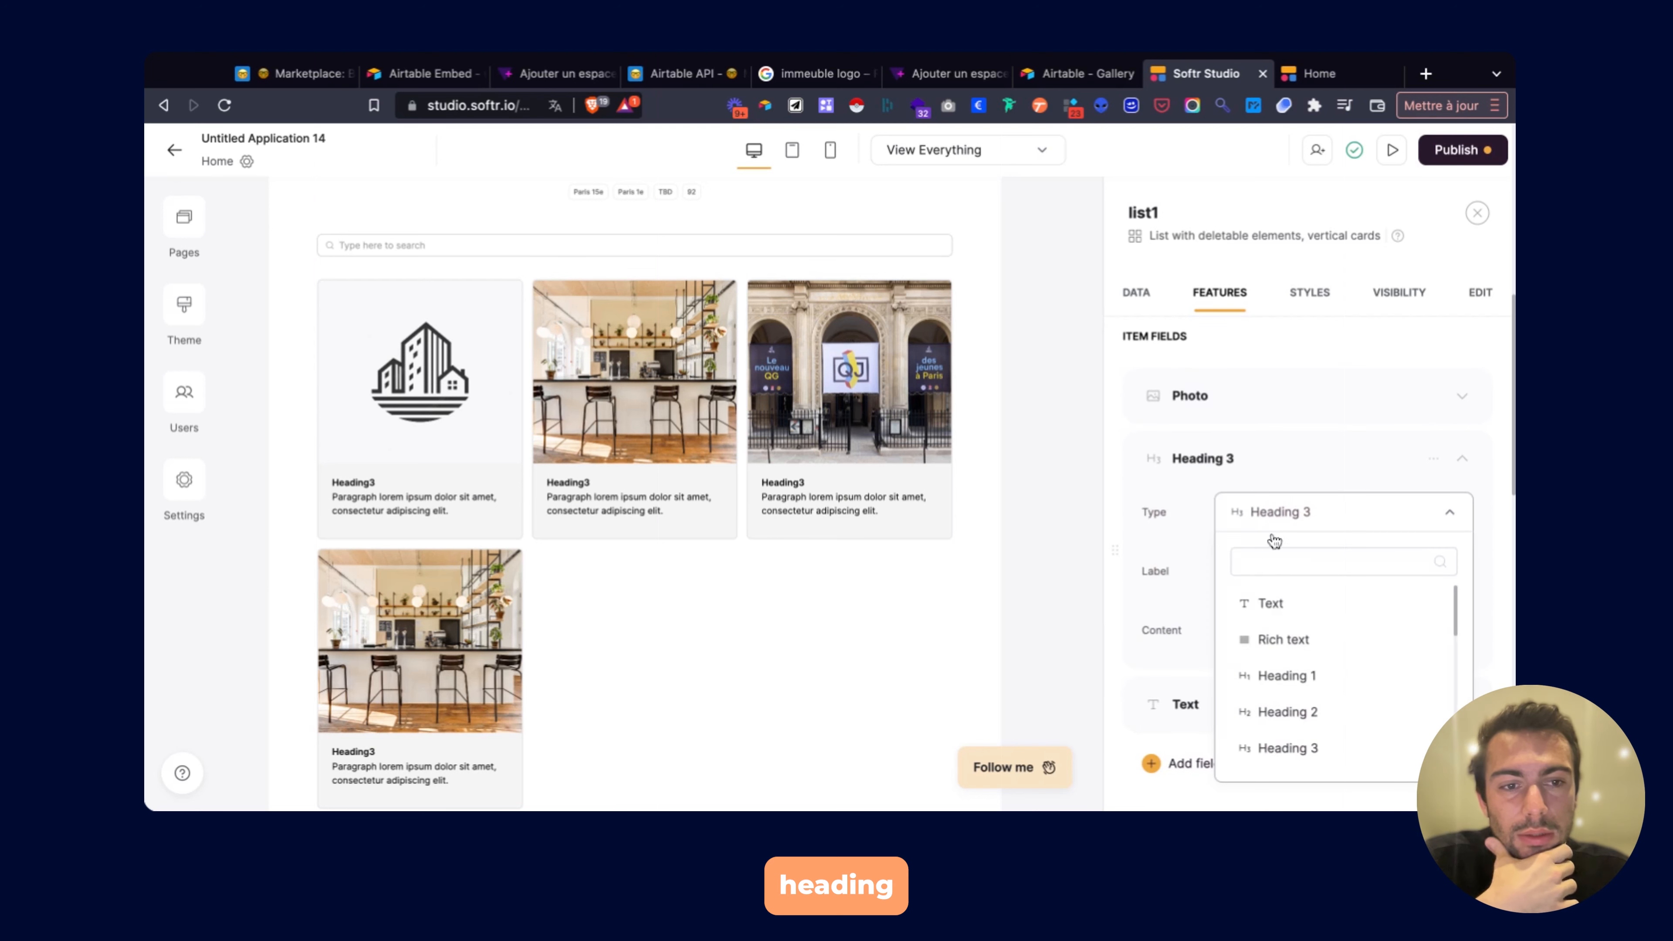
scroll(1273, 602, down, 1)
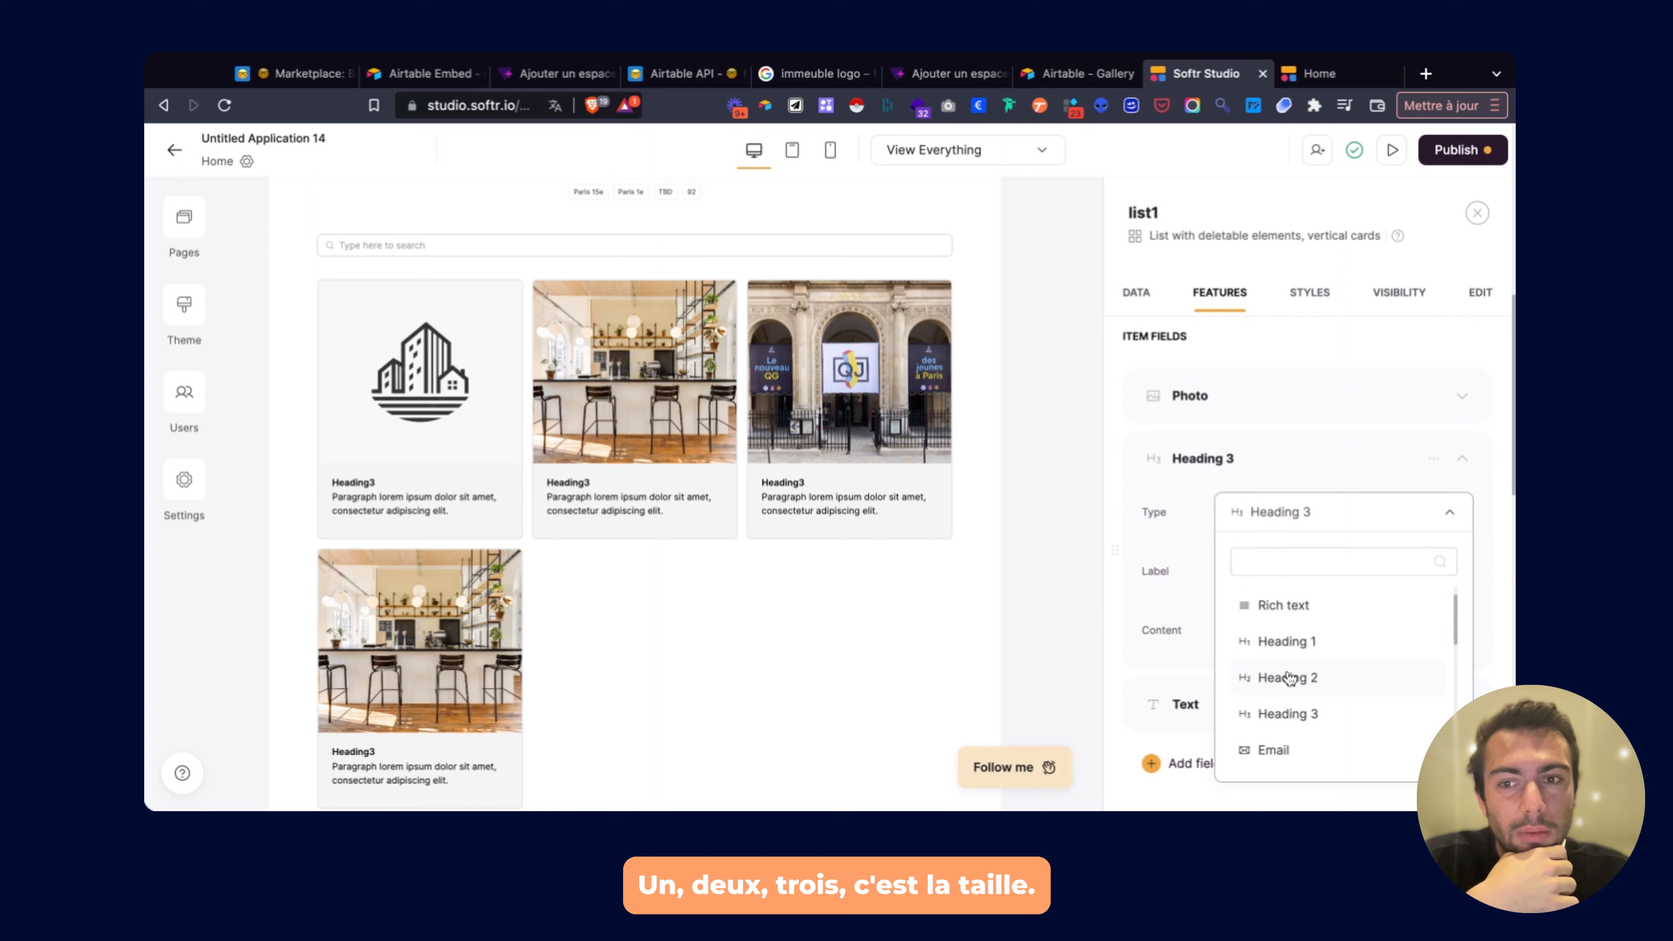
click(1288, 677)
scroll(1278, 632, down, 2)
click(1259, 527)
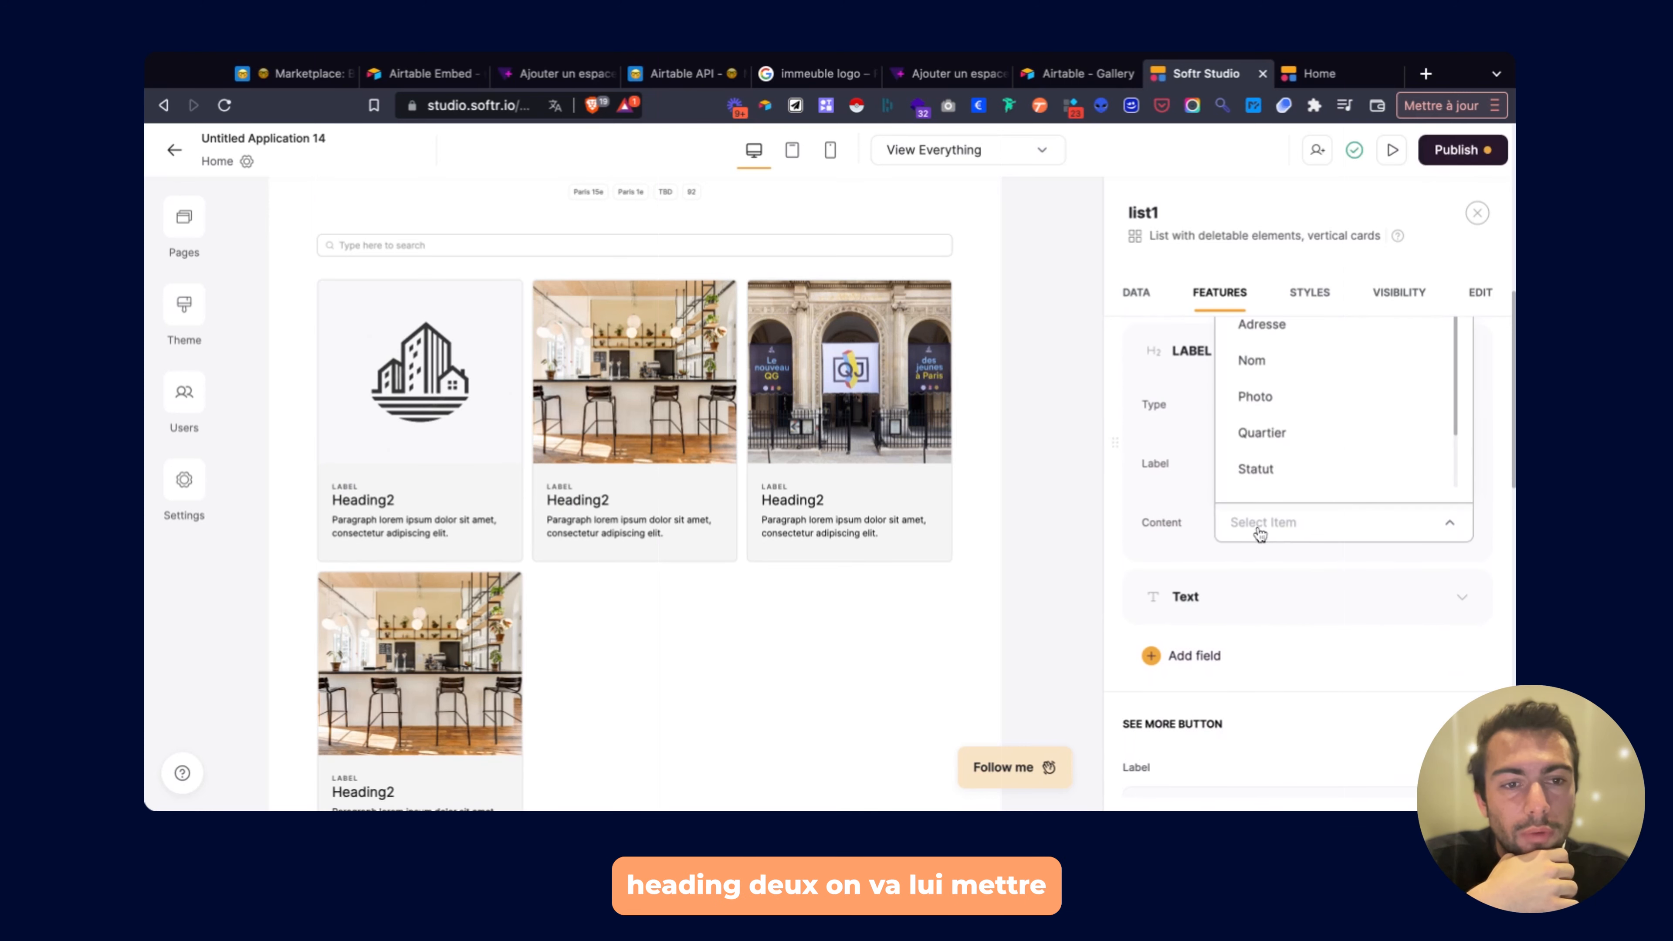
scroll(1265, 422, up, 1)
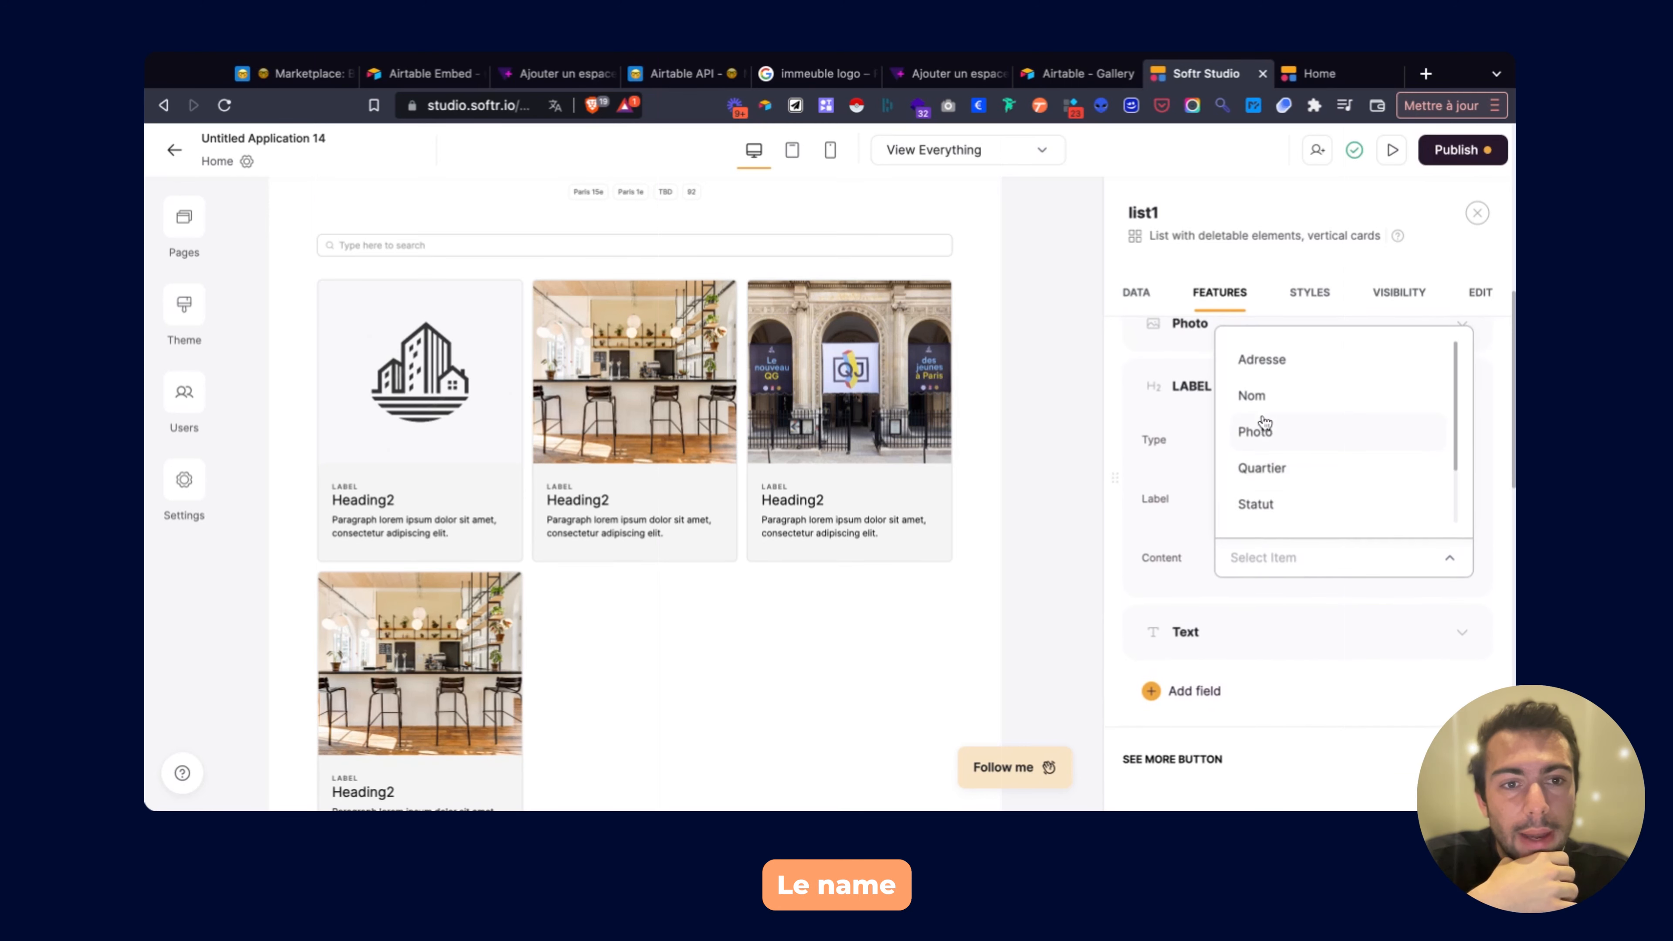
click(1192, 499)
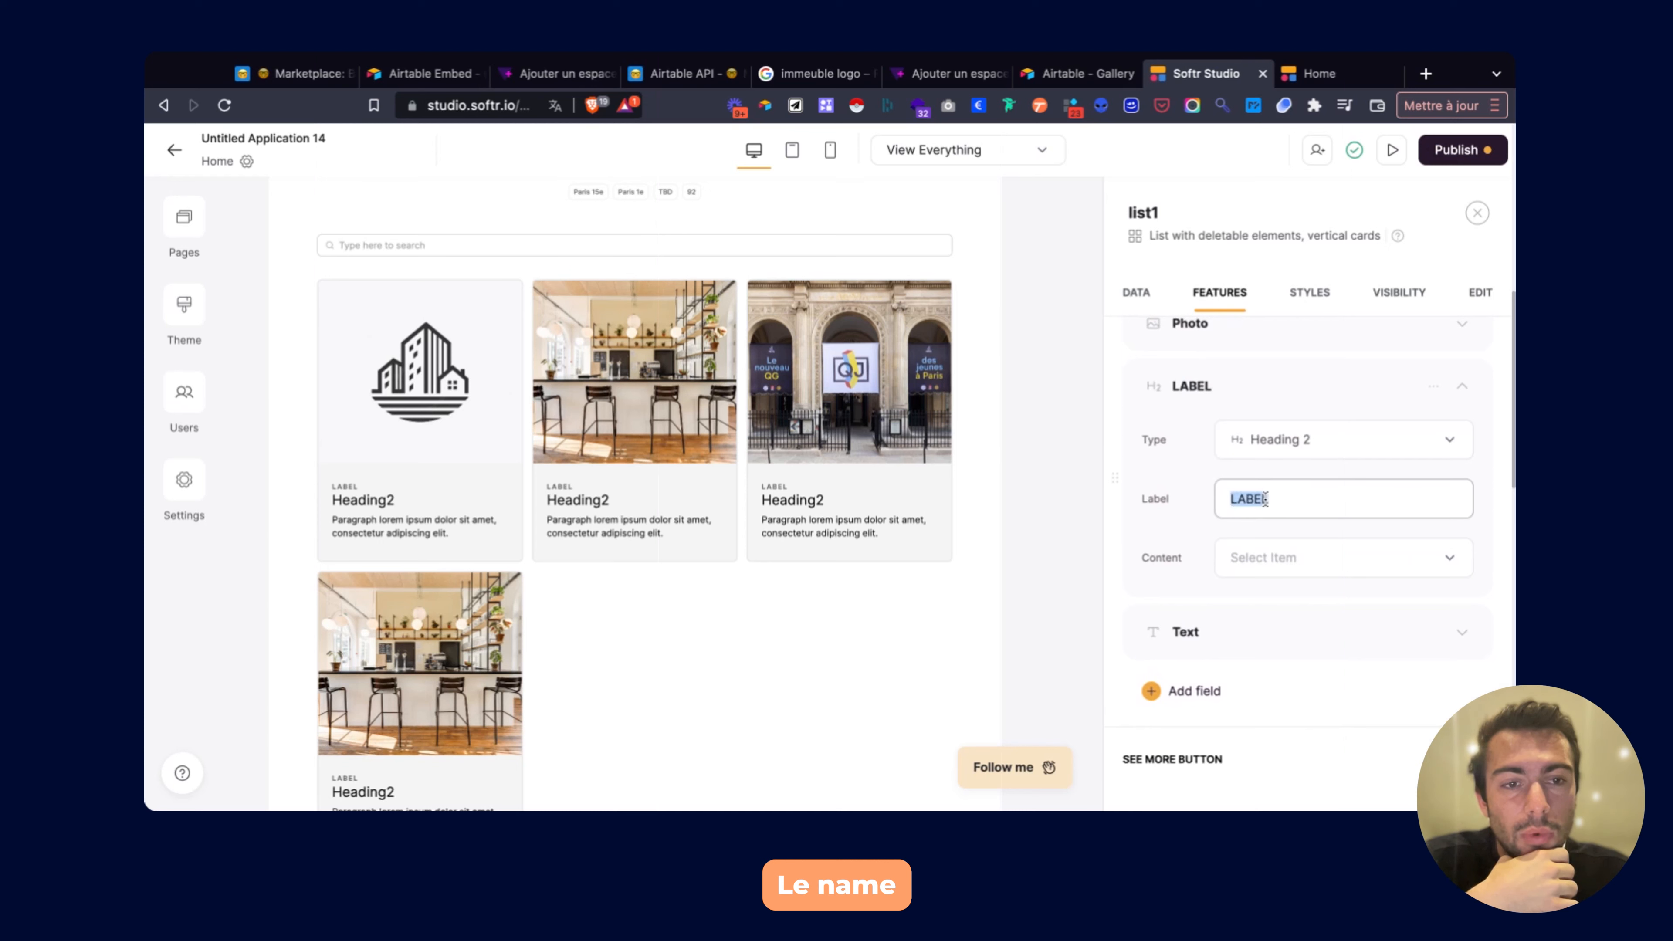
key(BackSpace)
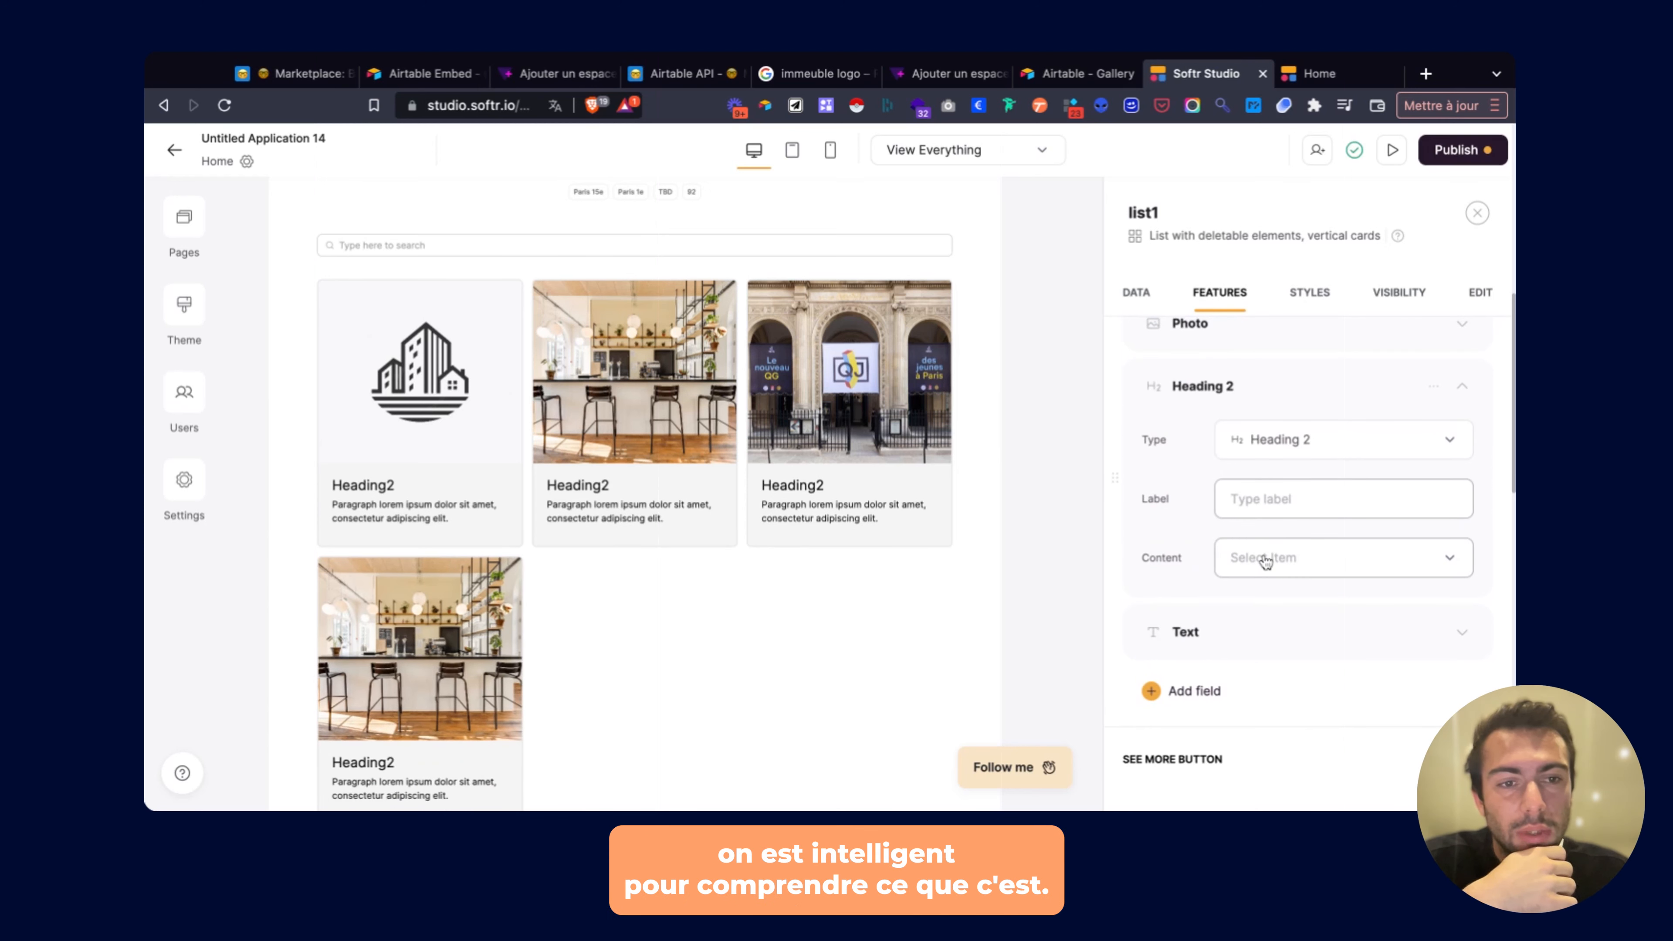
click(1265, 559)
click(1274, 407)
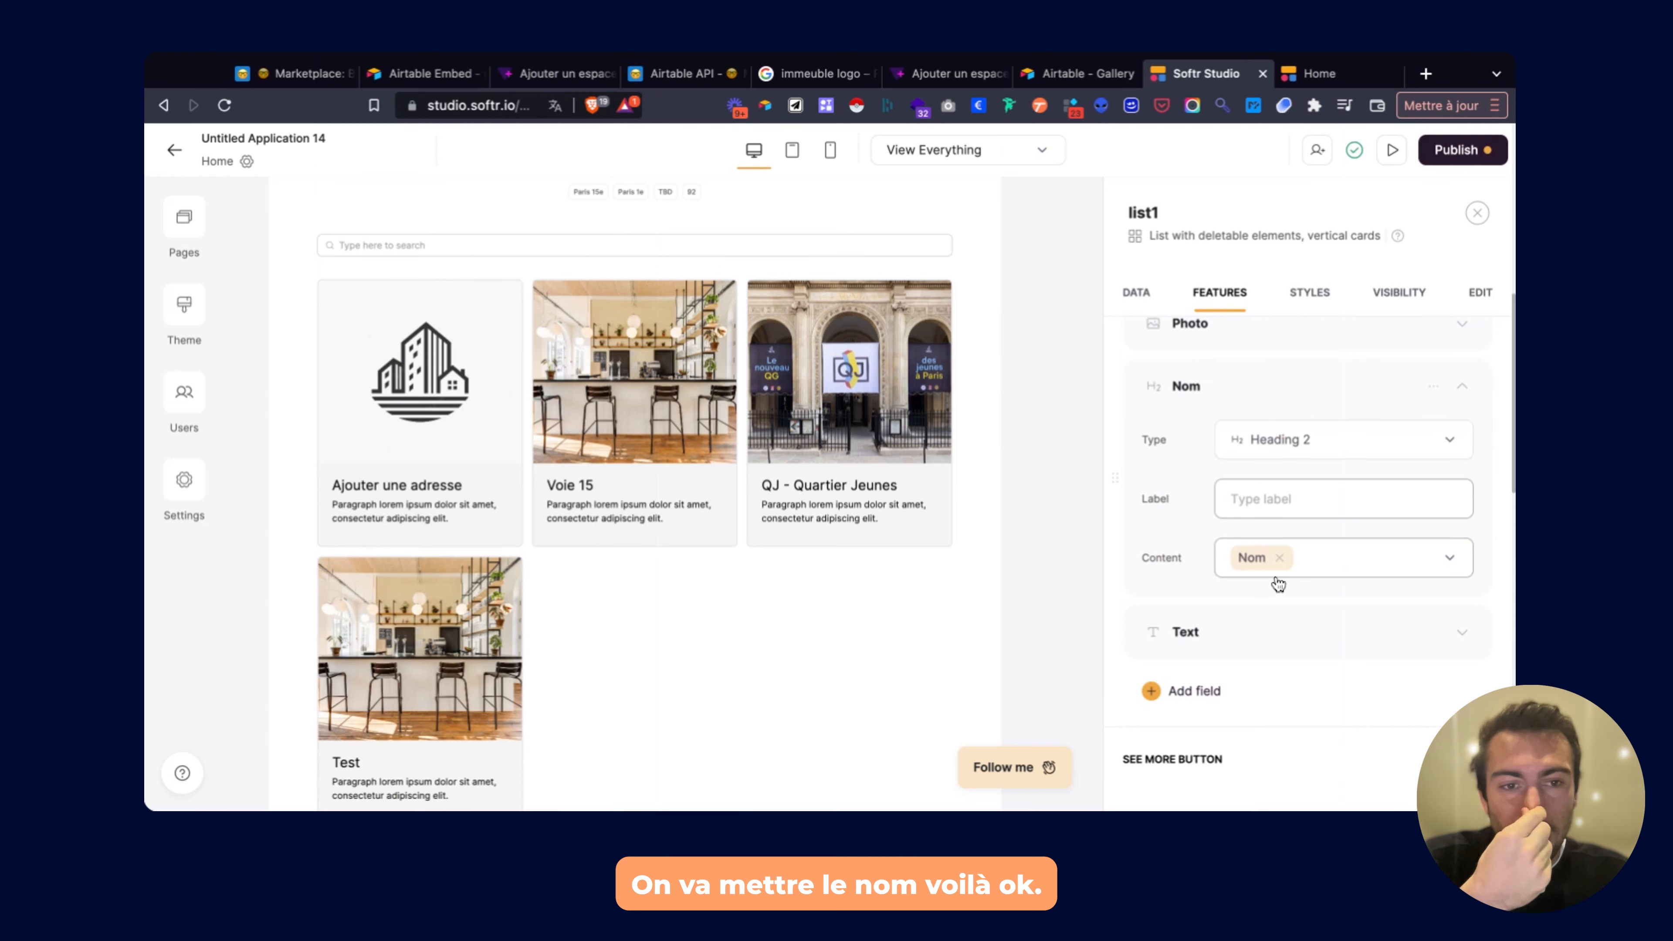
Turn the card text field into a Google maps field fed by Adresse.
click(1247, 631)
scroll(1251, 620, down, 2)
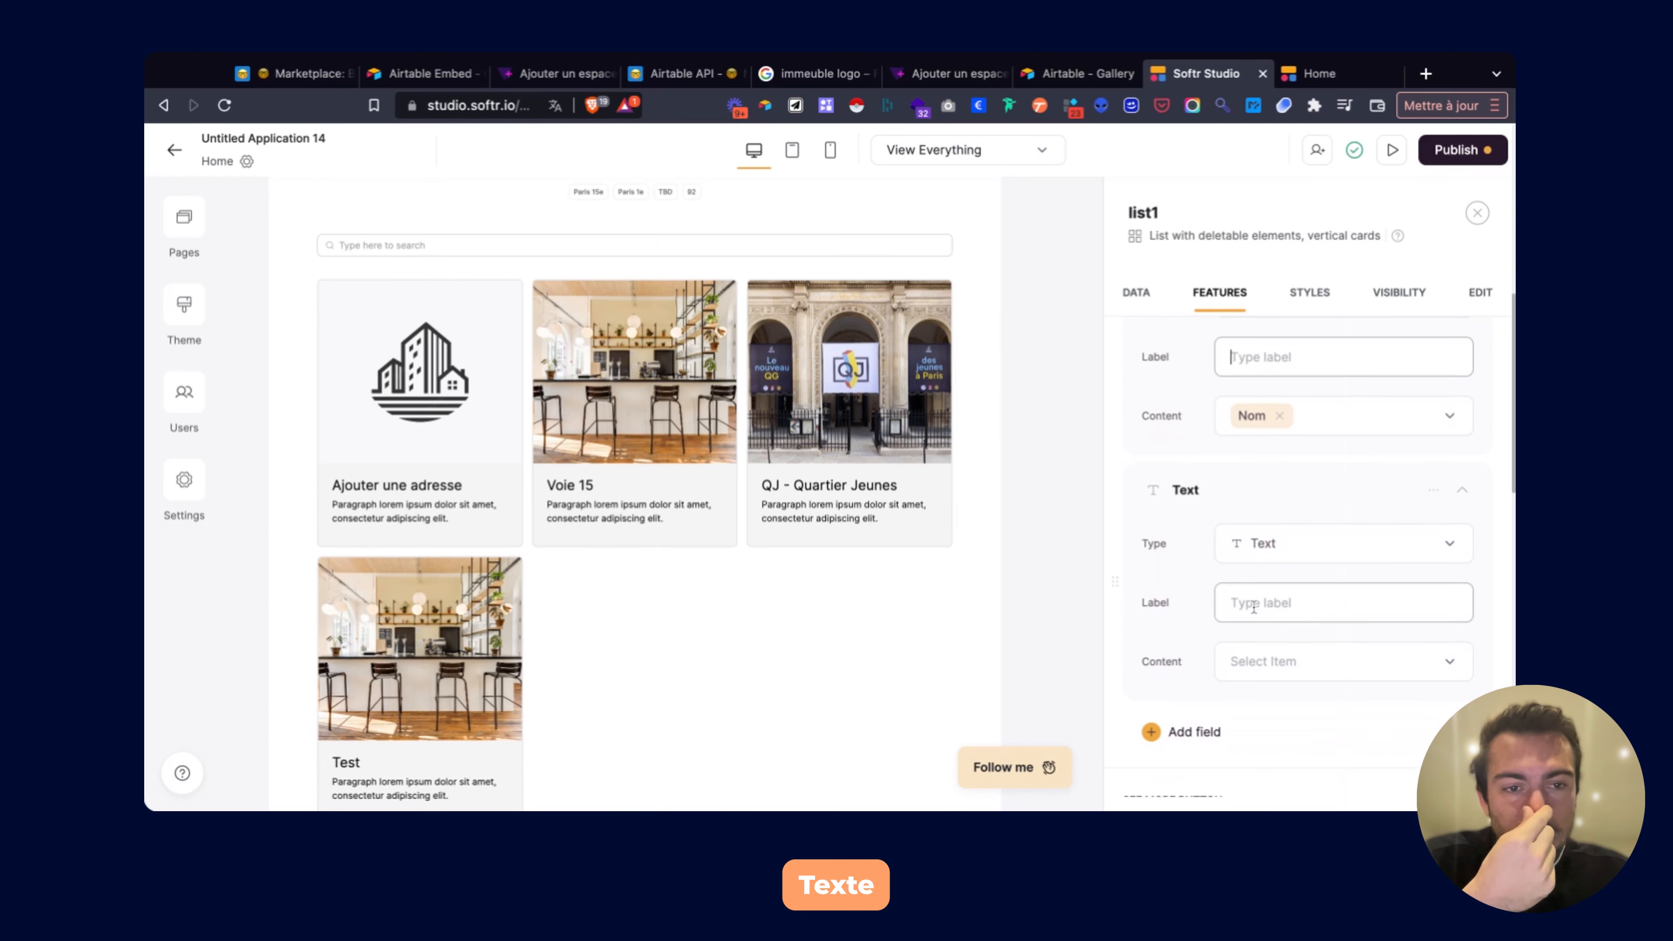
click(1262, 544)
scroll(1296, 691, down, 4)
scroll(1297, 691, down, 5)
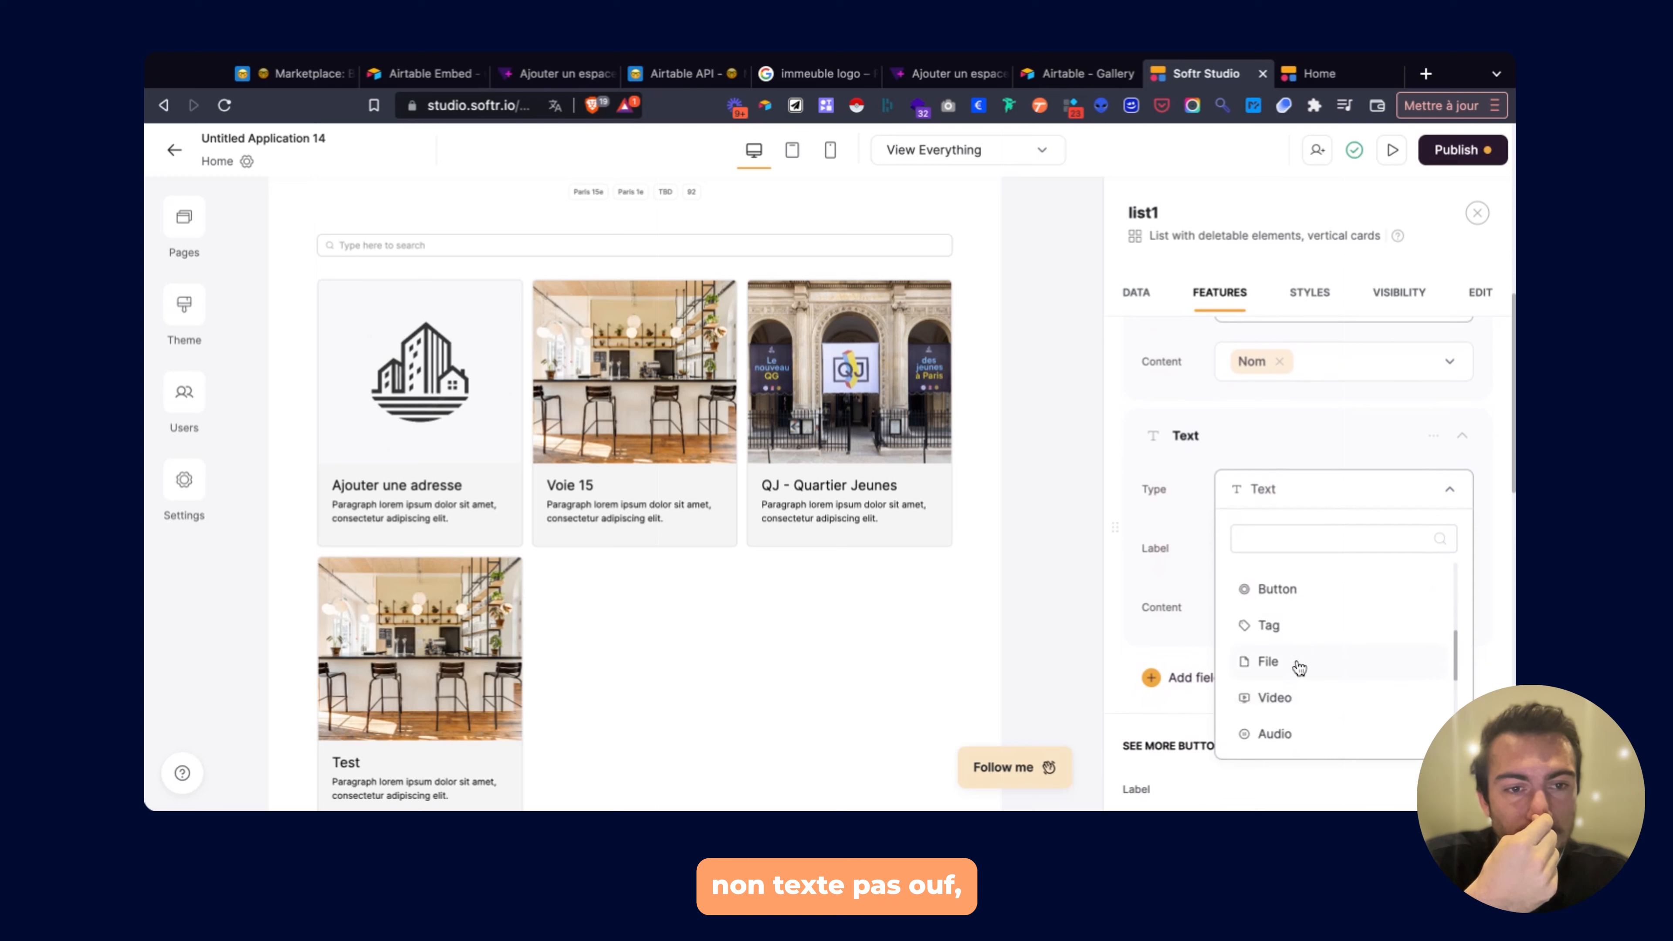
scroll(1296, 667, down, 1)
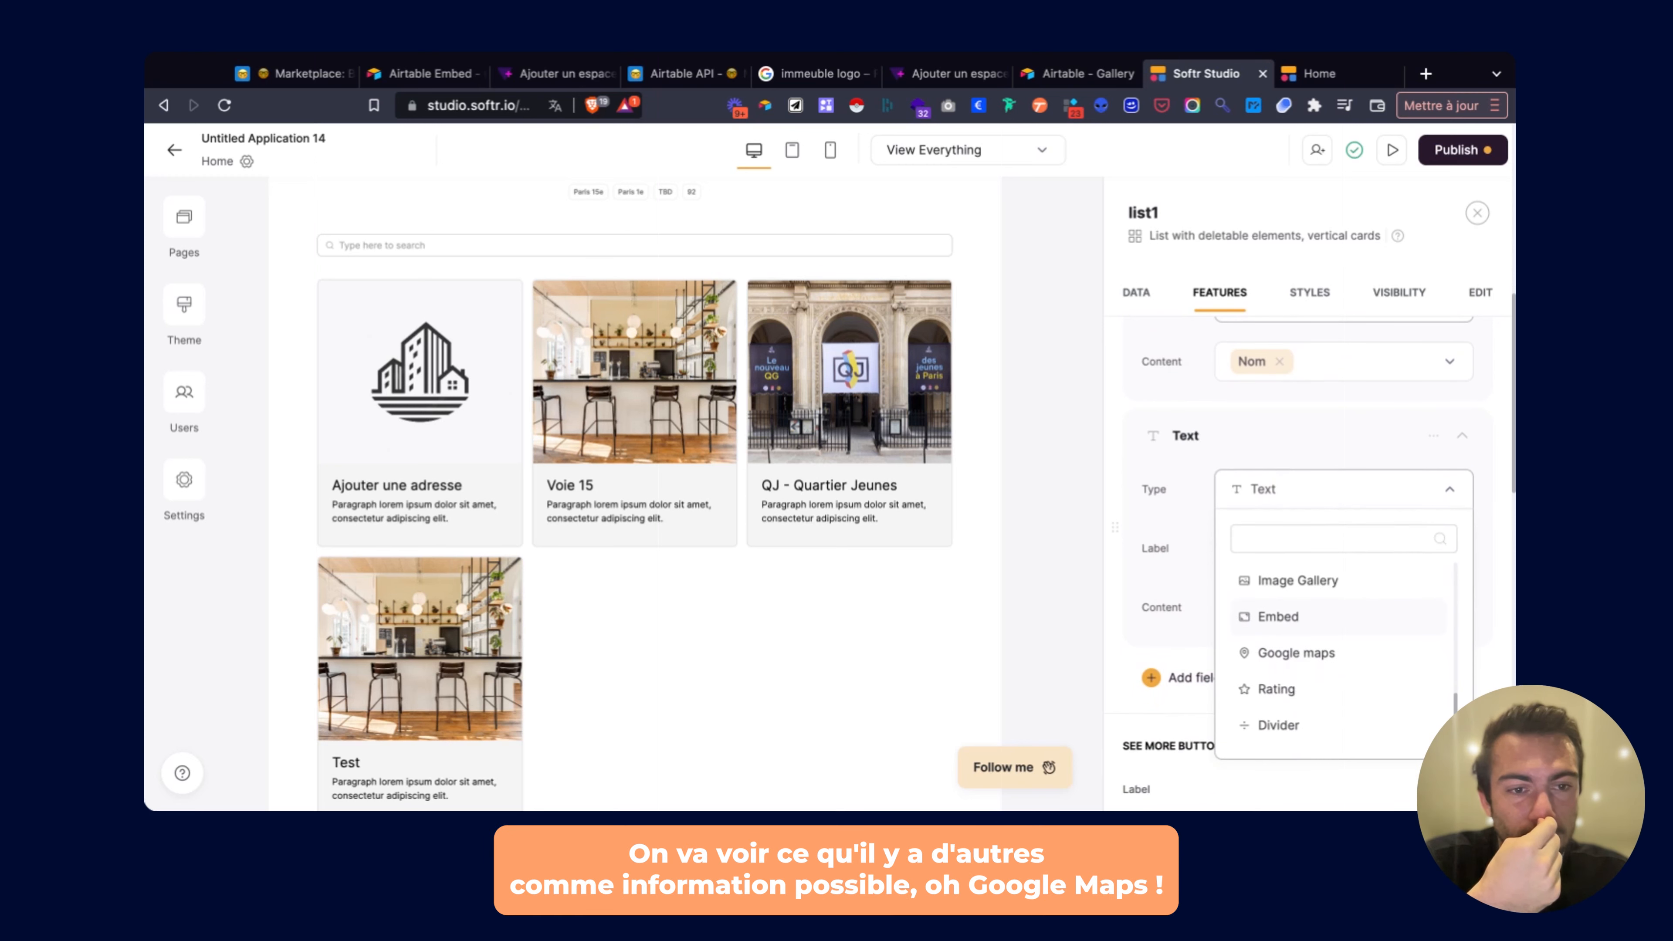
click(1287, 655)
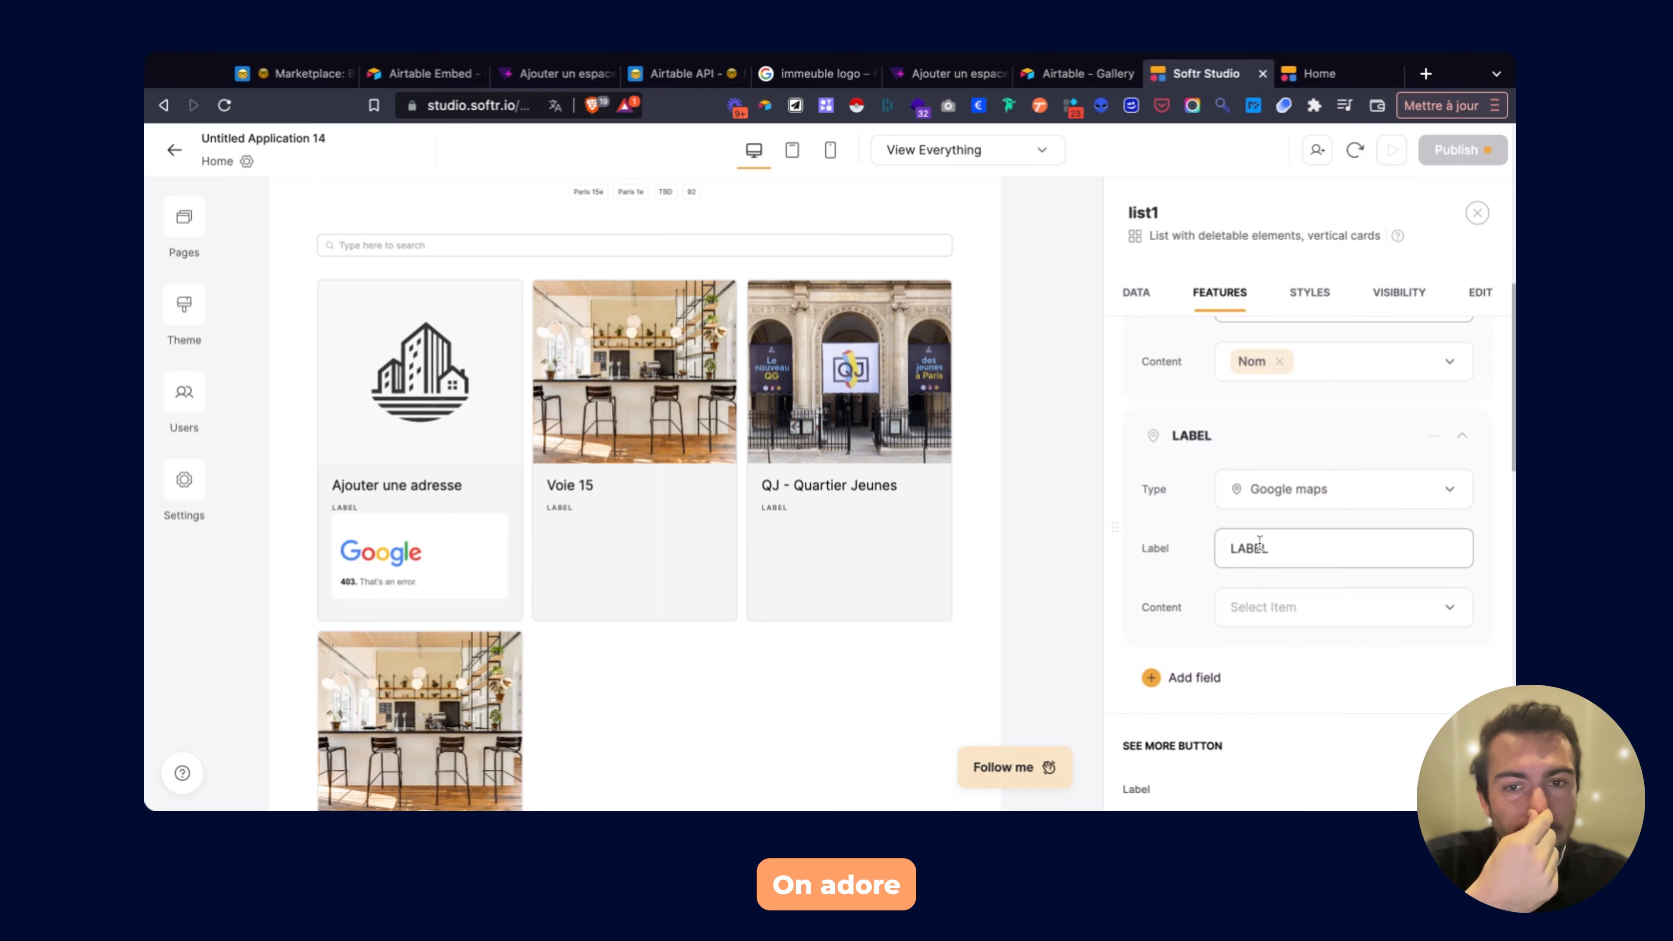
click(1268, 606)
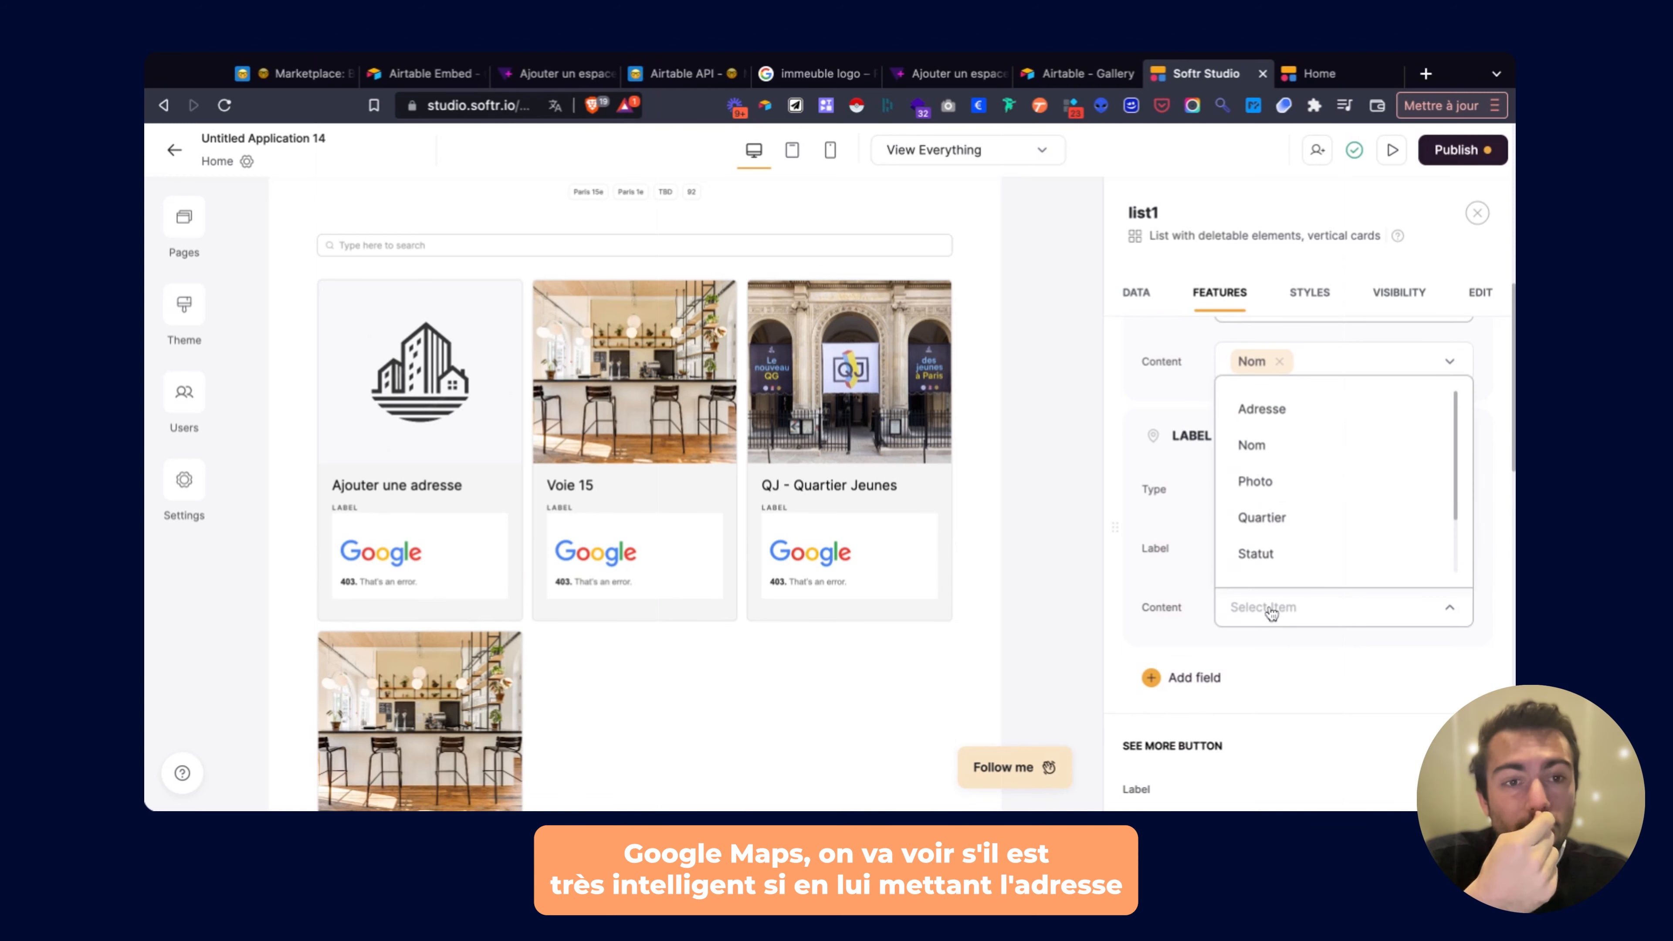
click(1278, 414)
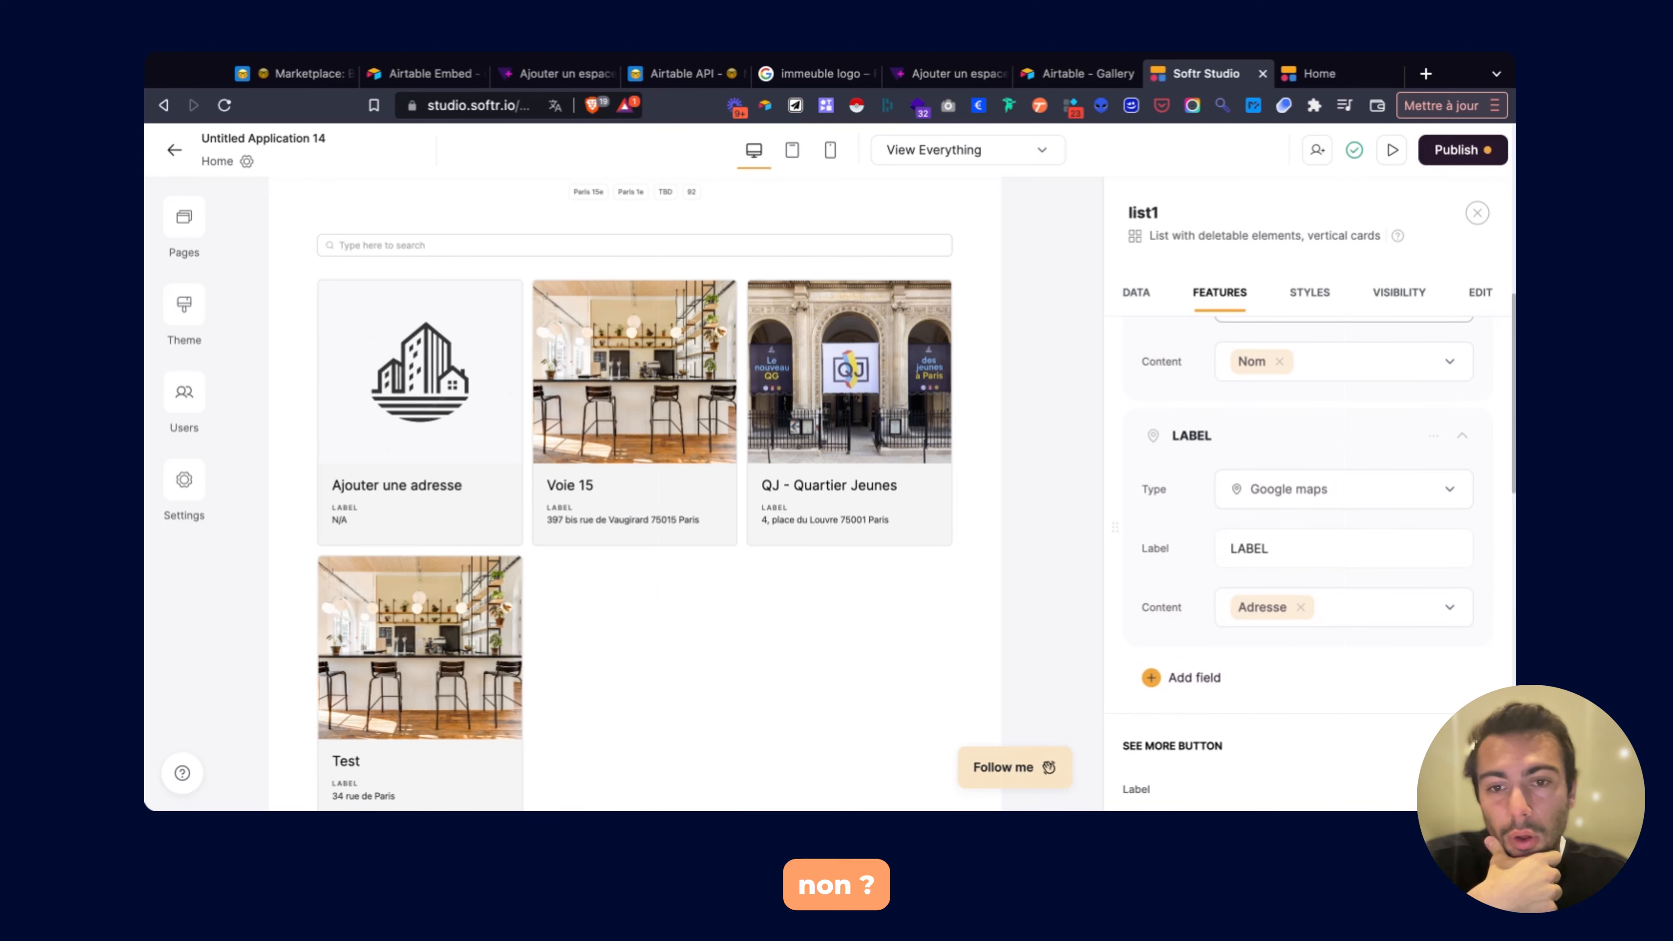
click(1250, 539)
scroll(659, 566, down, 3)
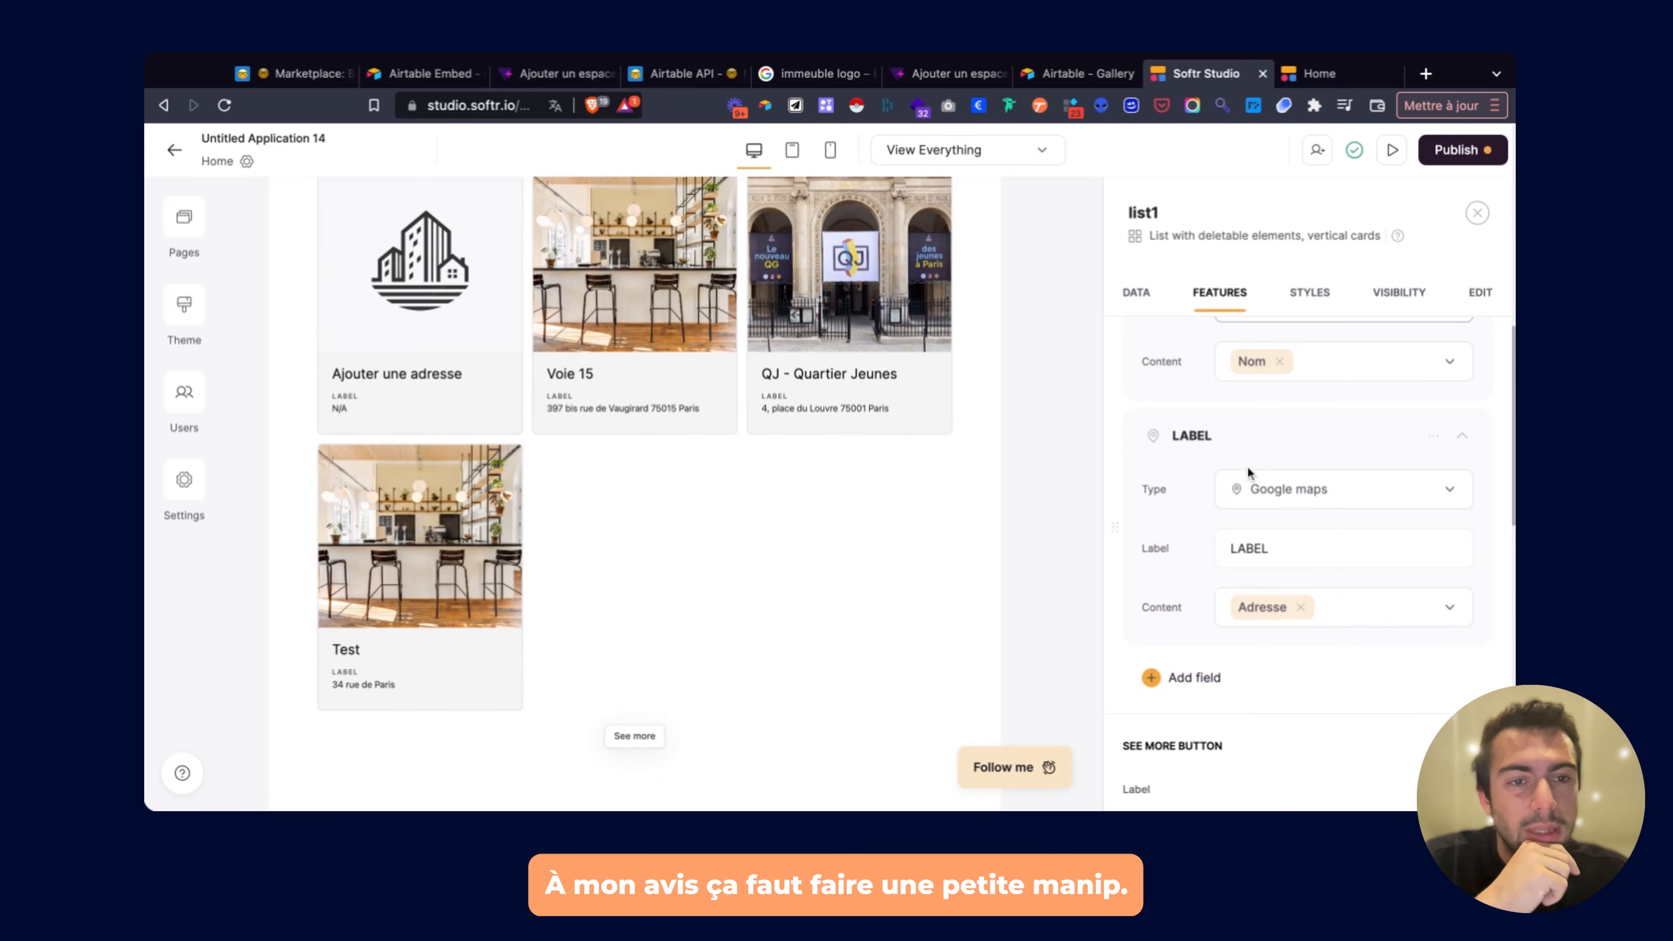
Change the map field into a button labelled 'Voir le site'.
click(1268, 499)
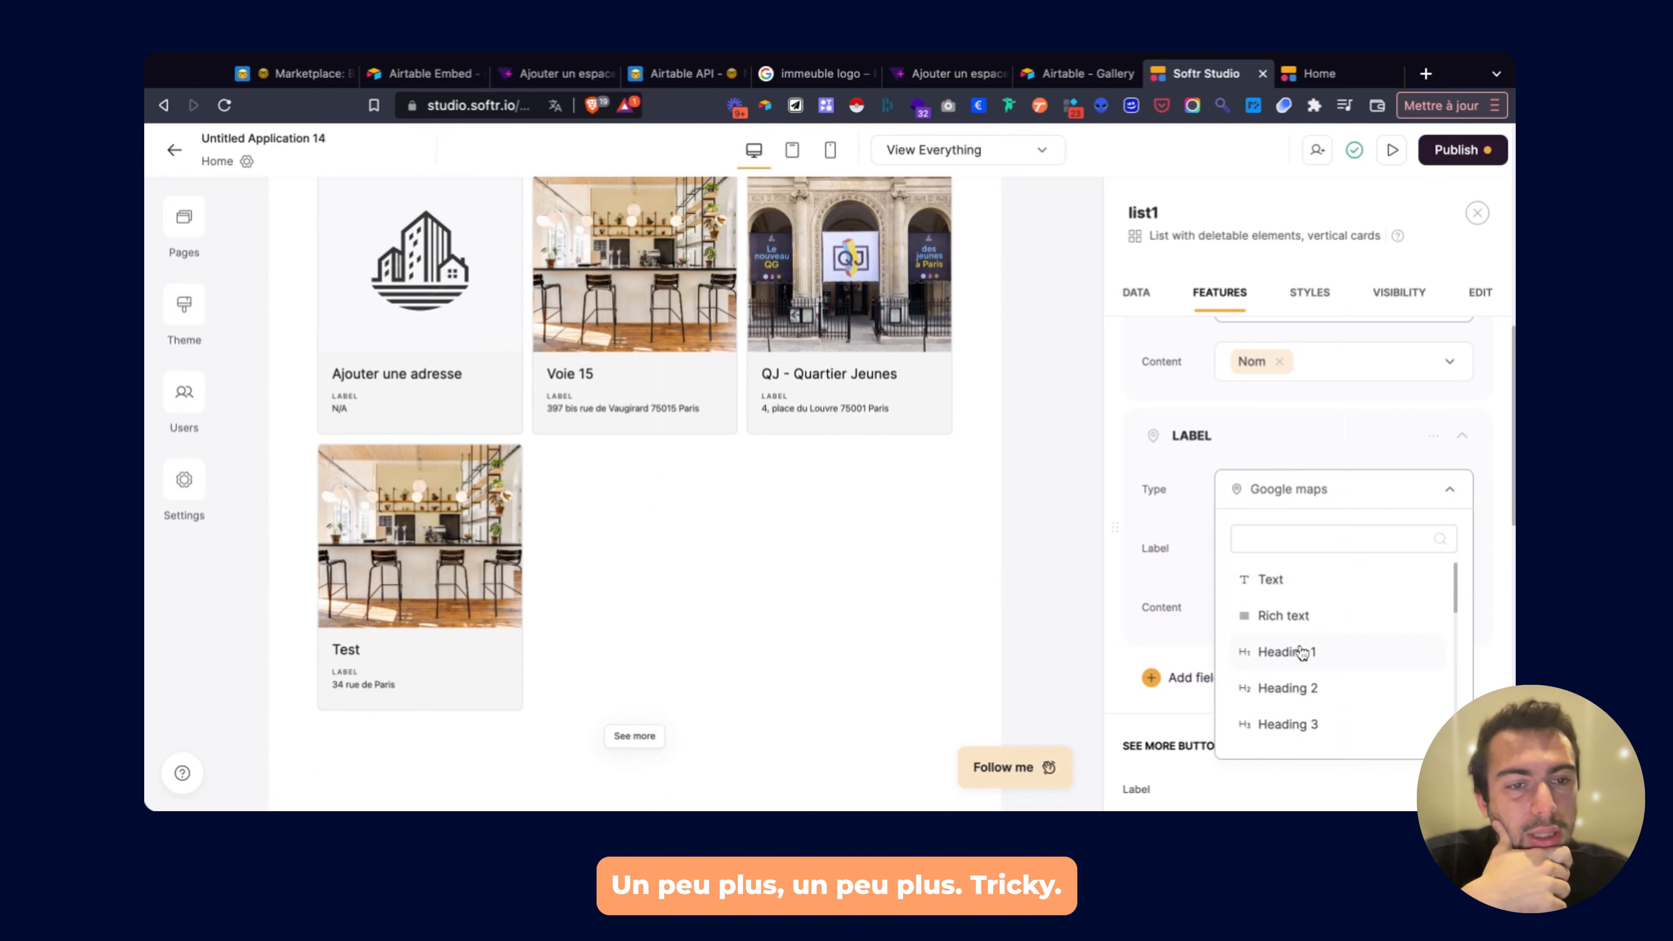
scroll(1275, 650, down, 5)
scroll(1291, 689, up, 4)
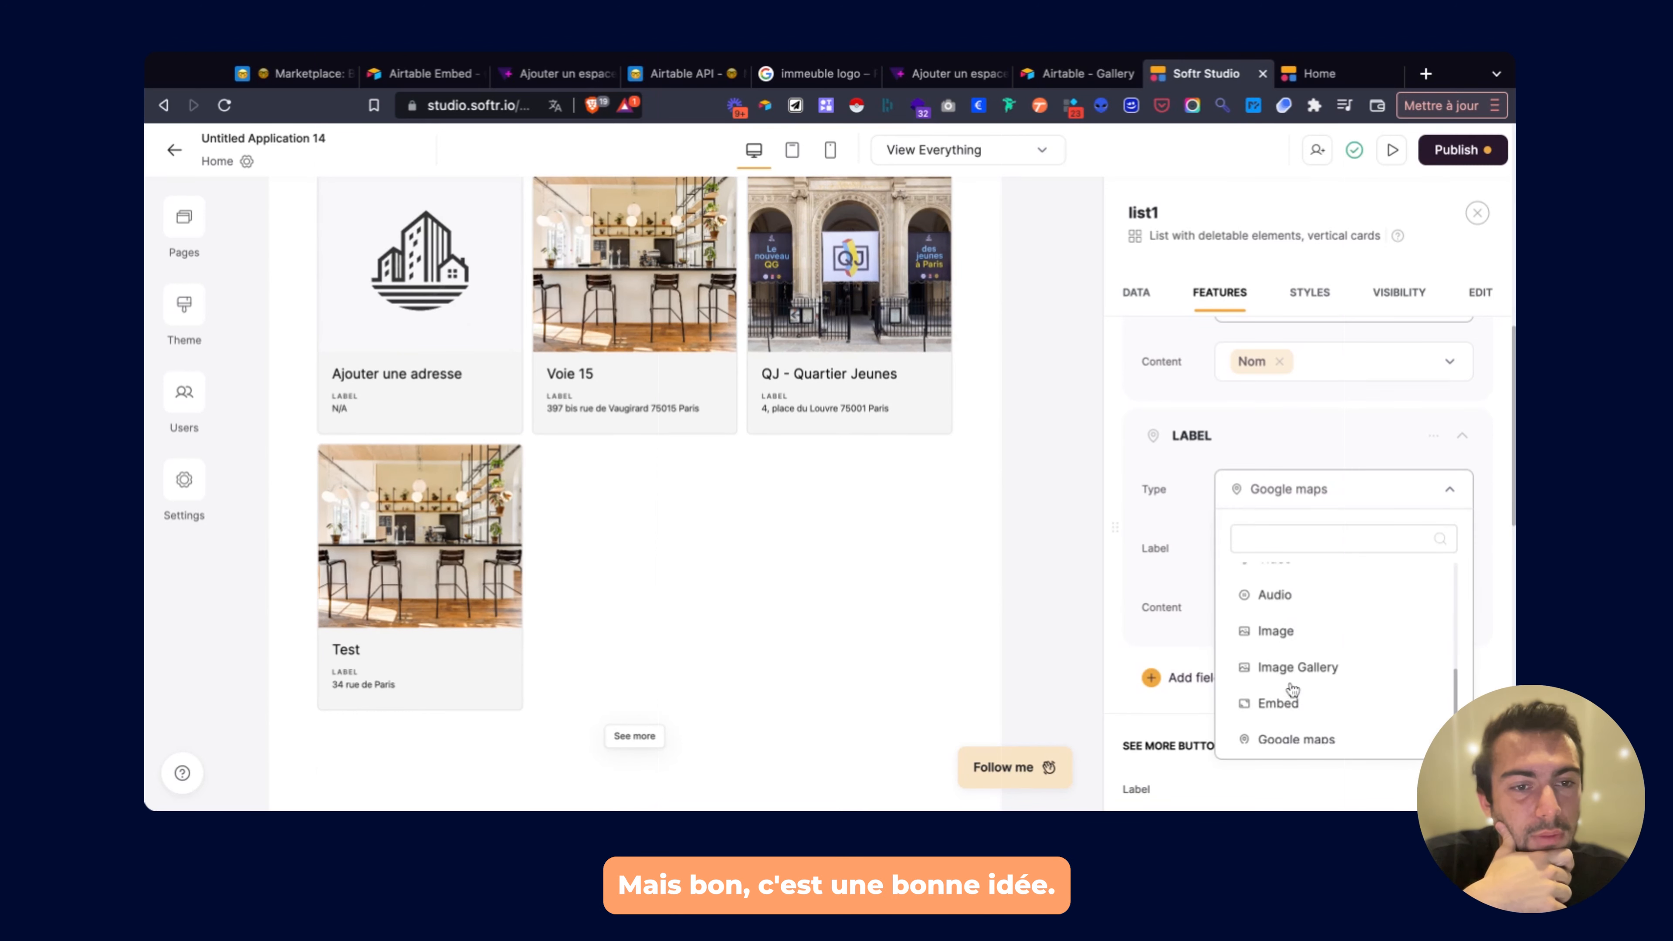
scroll(1291, 689, up, 2)
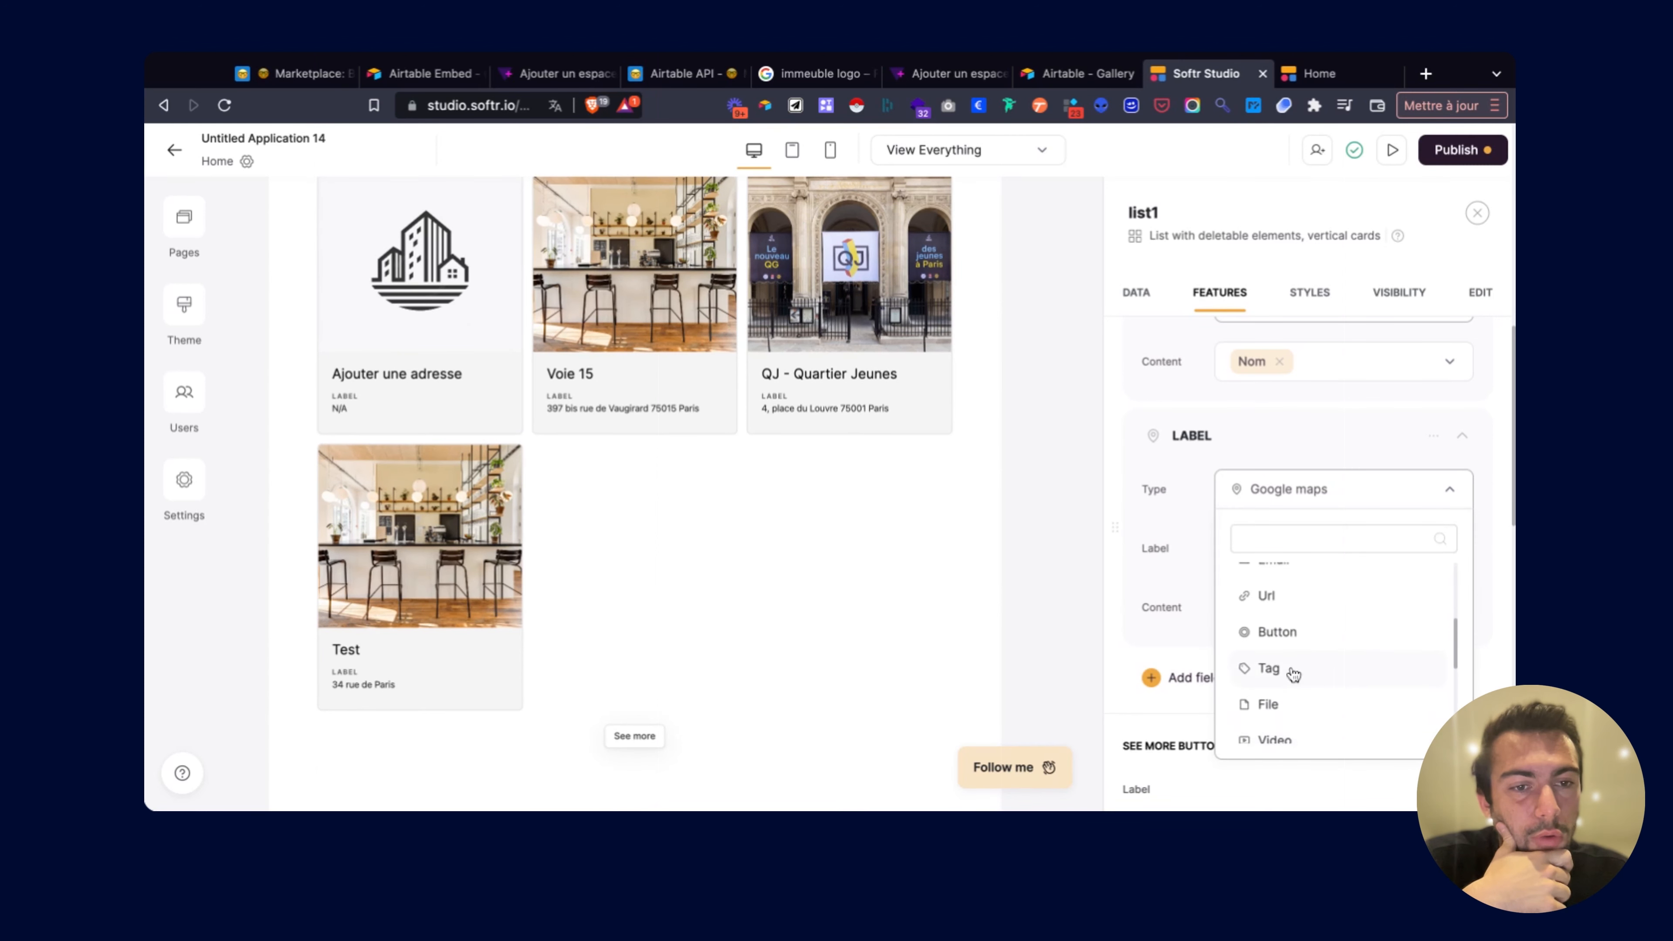
click(1278, 627)
double_click(1282, 548)
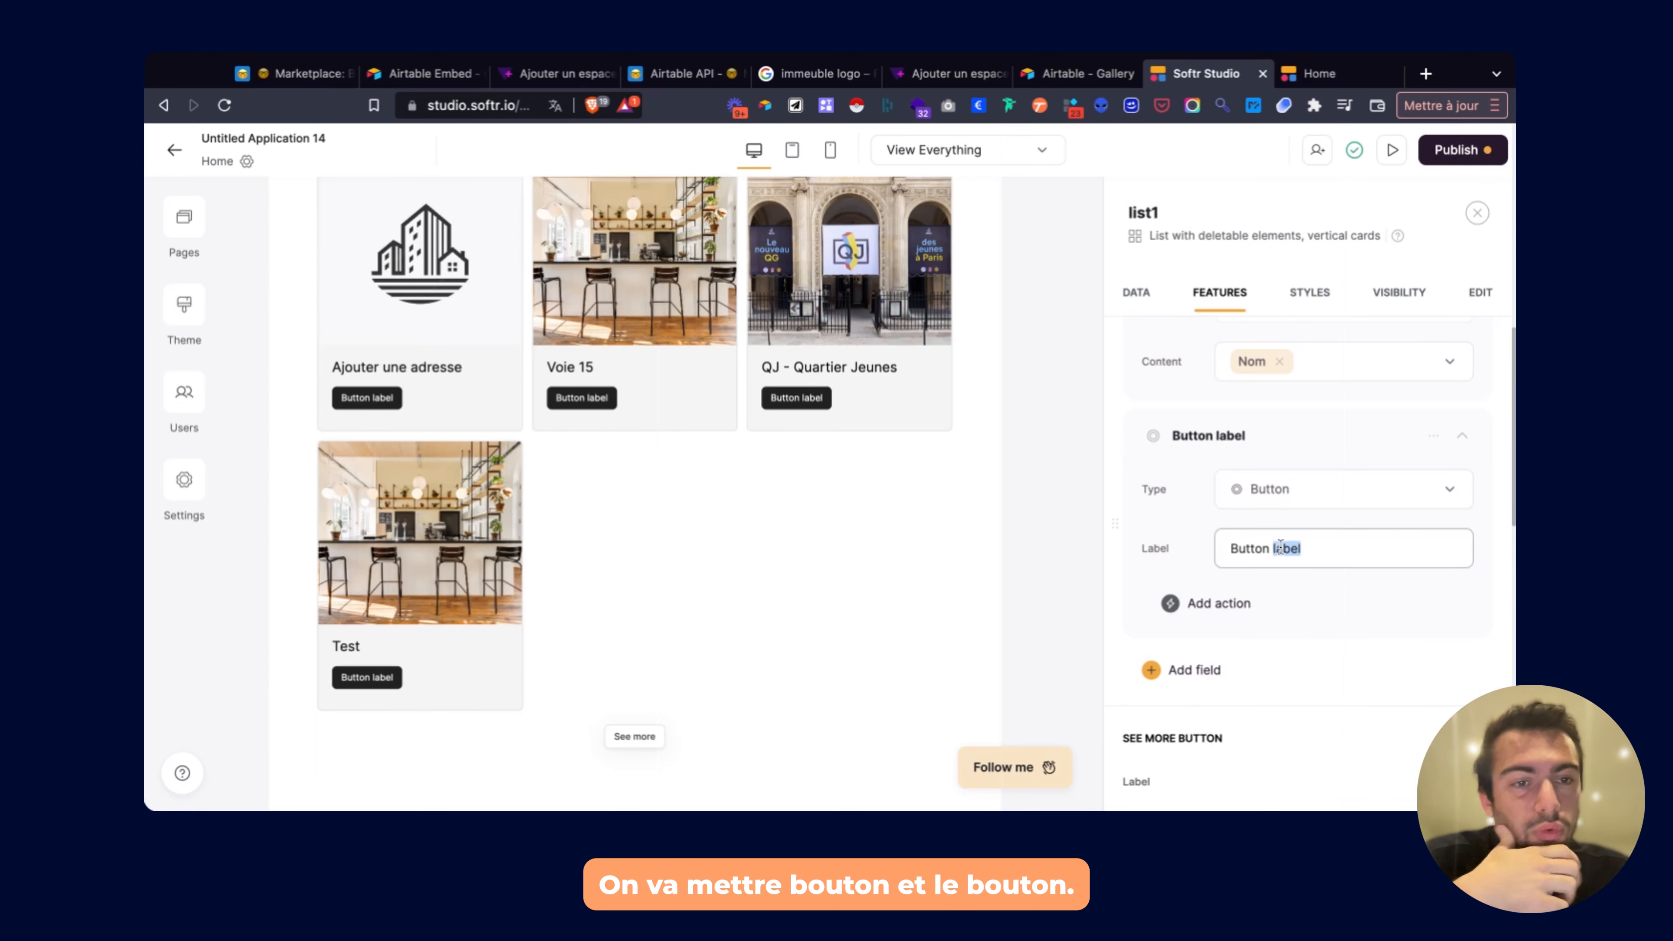
key(ctrl+a)
text(Voic)
key(BackSpace)
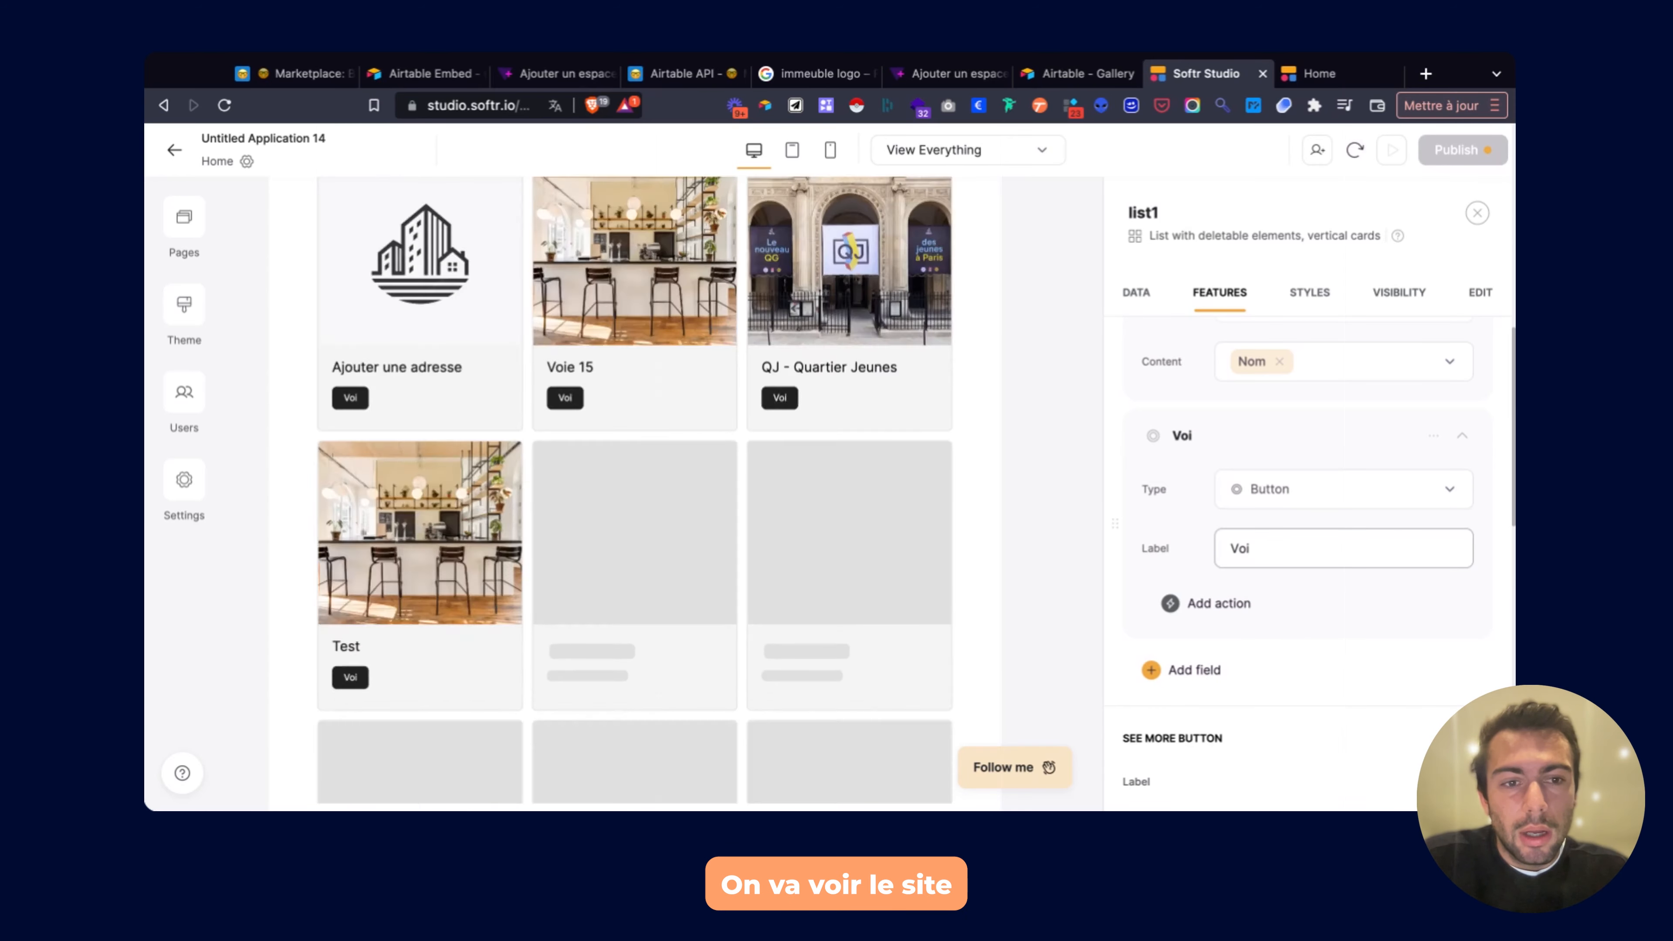
text(r le site)
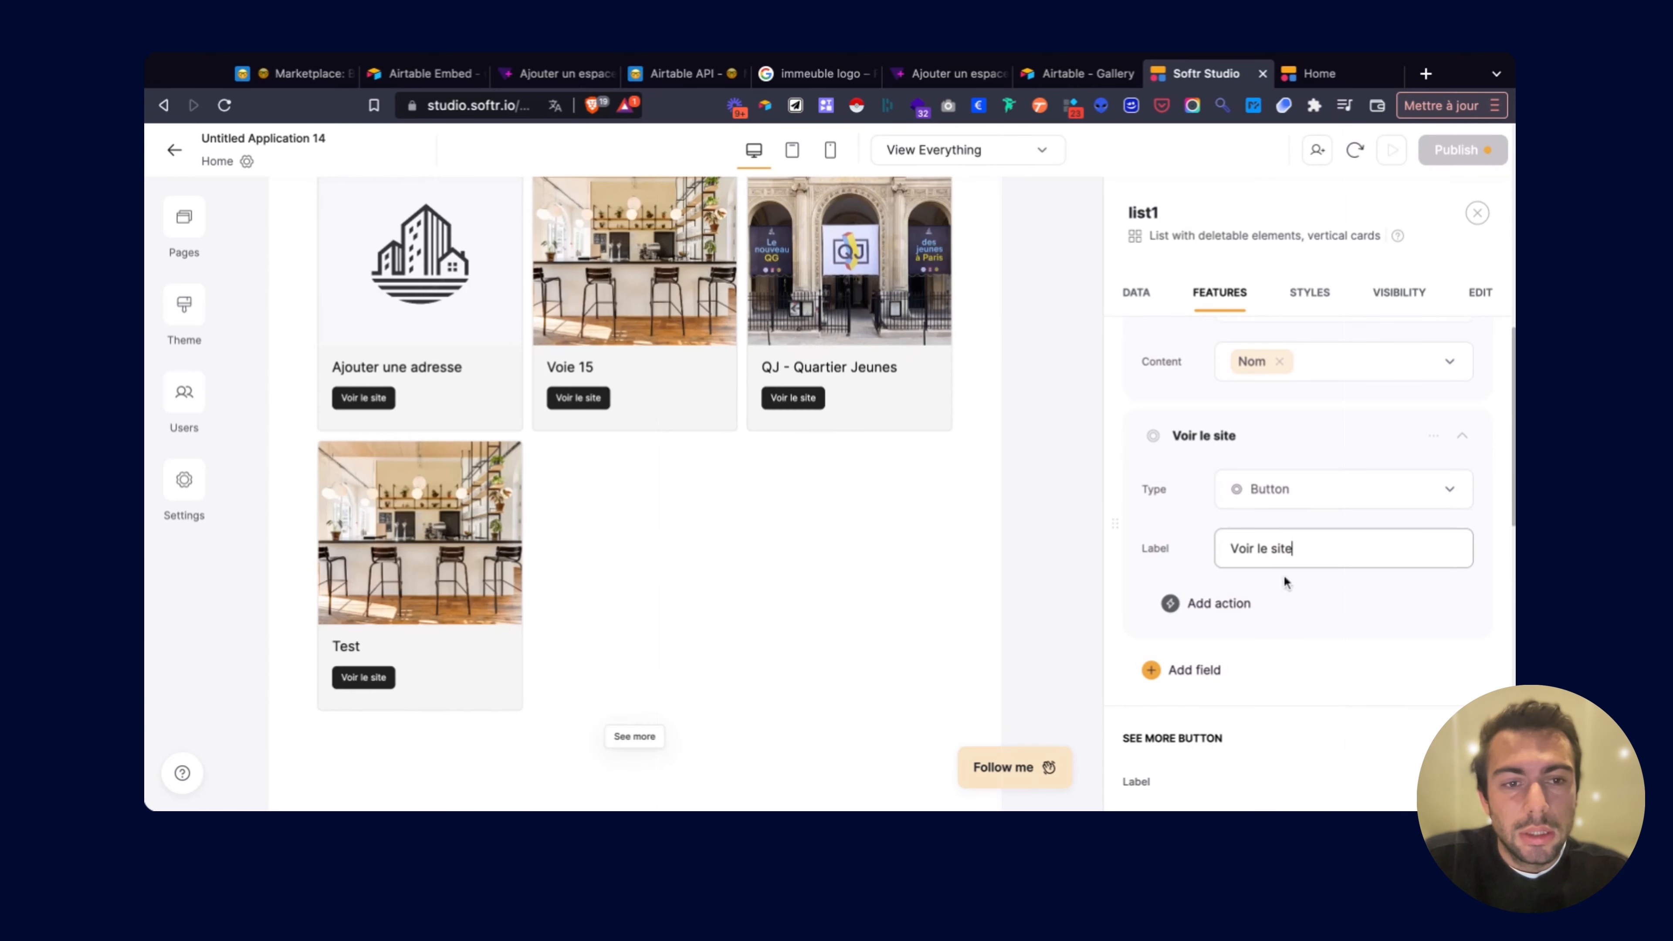
Make the button open the record's URL field as an external link in a new tab.
click(1220, 605)
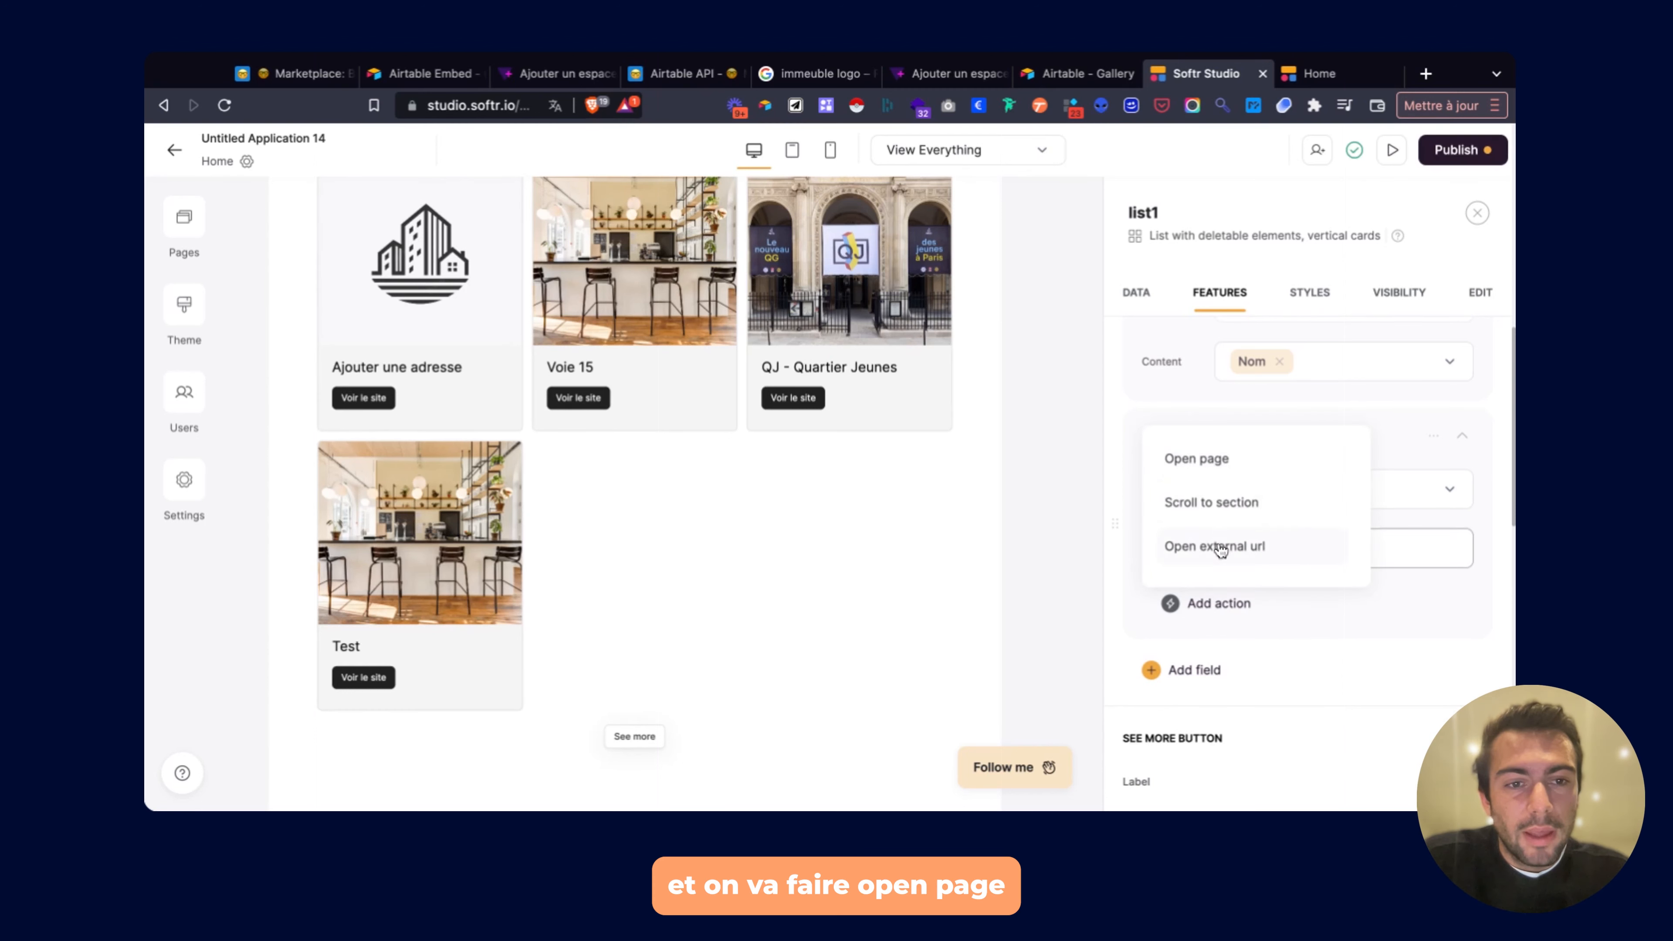
click(1212, 475)
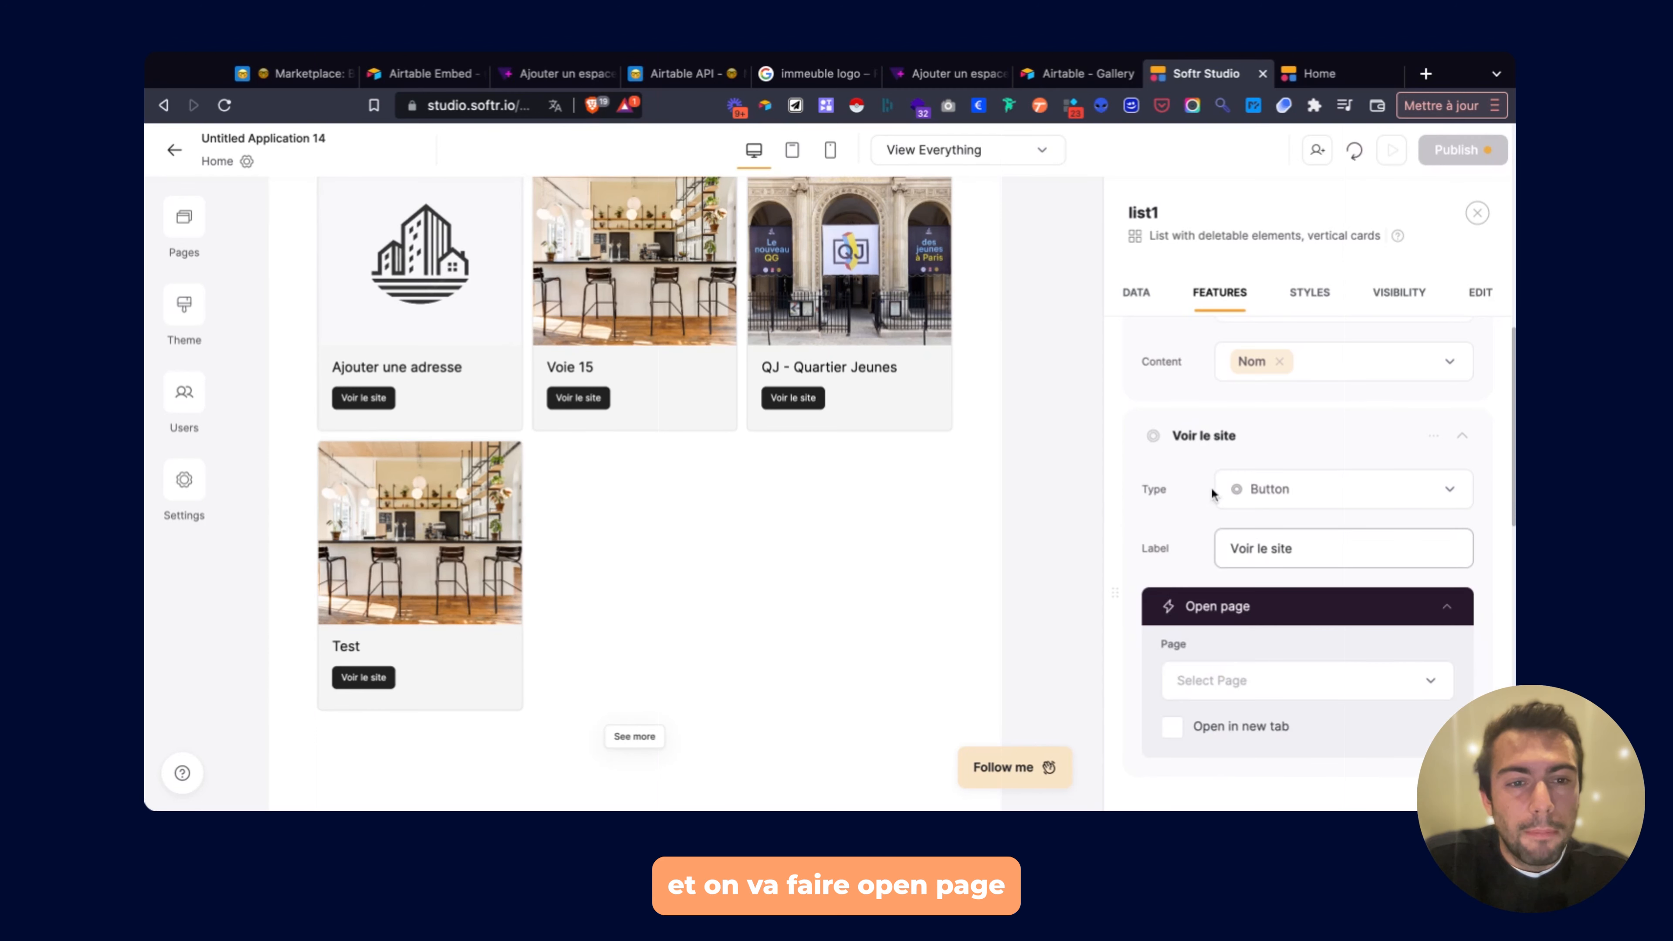
click(1221, 691)
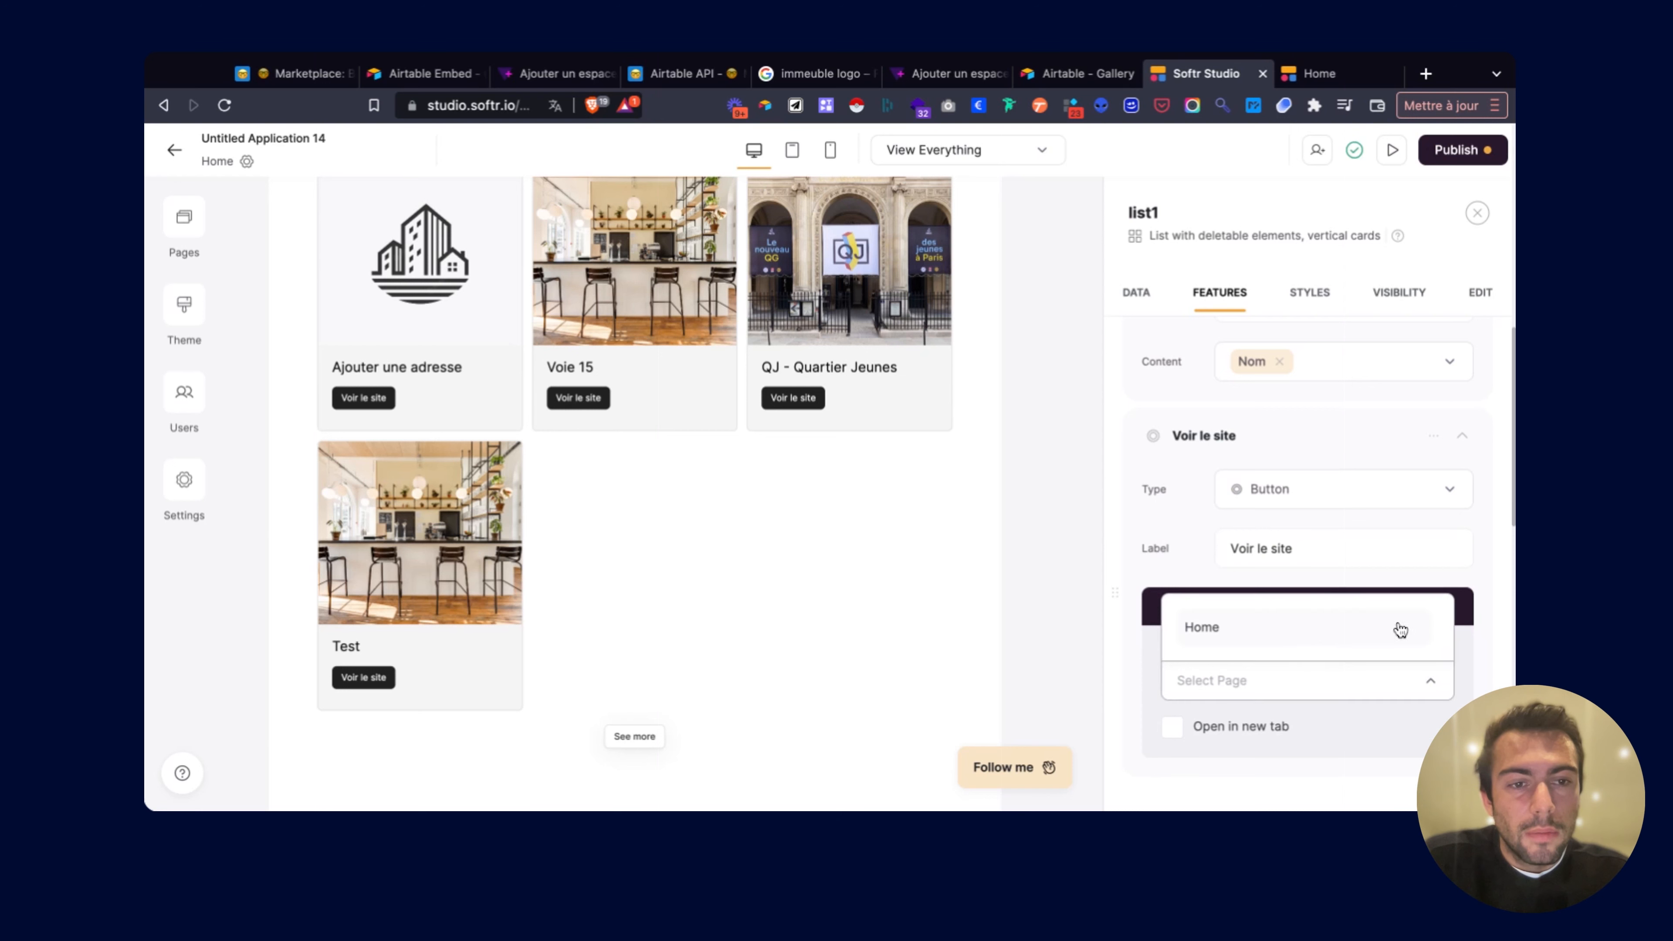
click(1364, 535)
click(1439, 607)
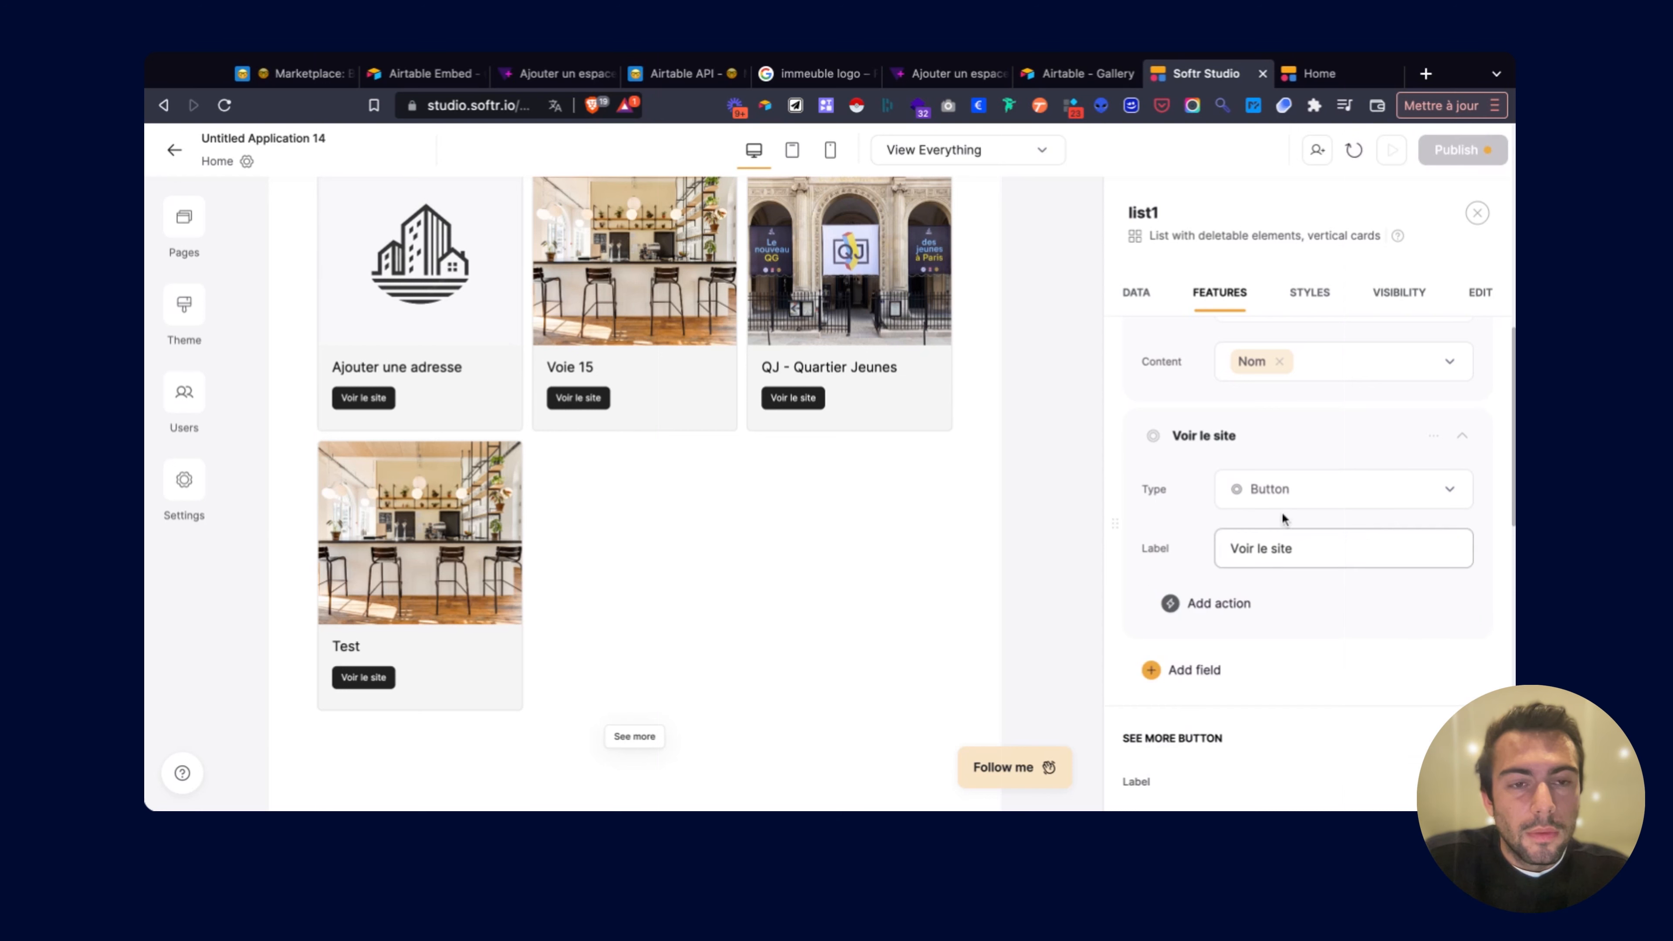
click(1273, 496)
click(1273, 495)
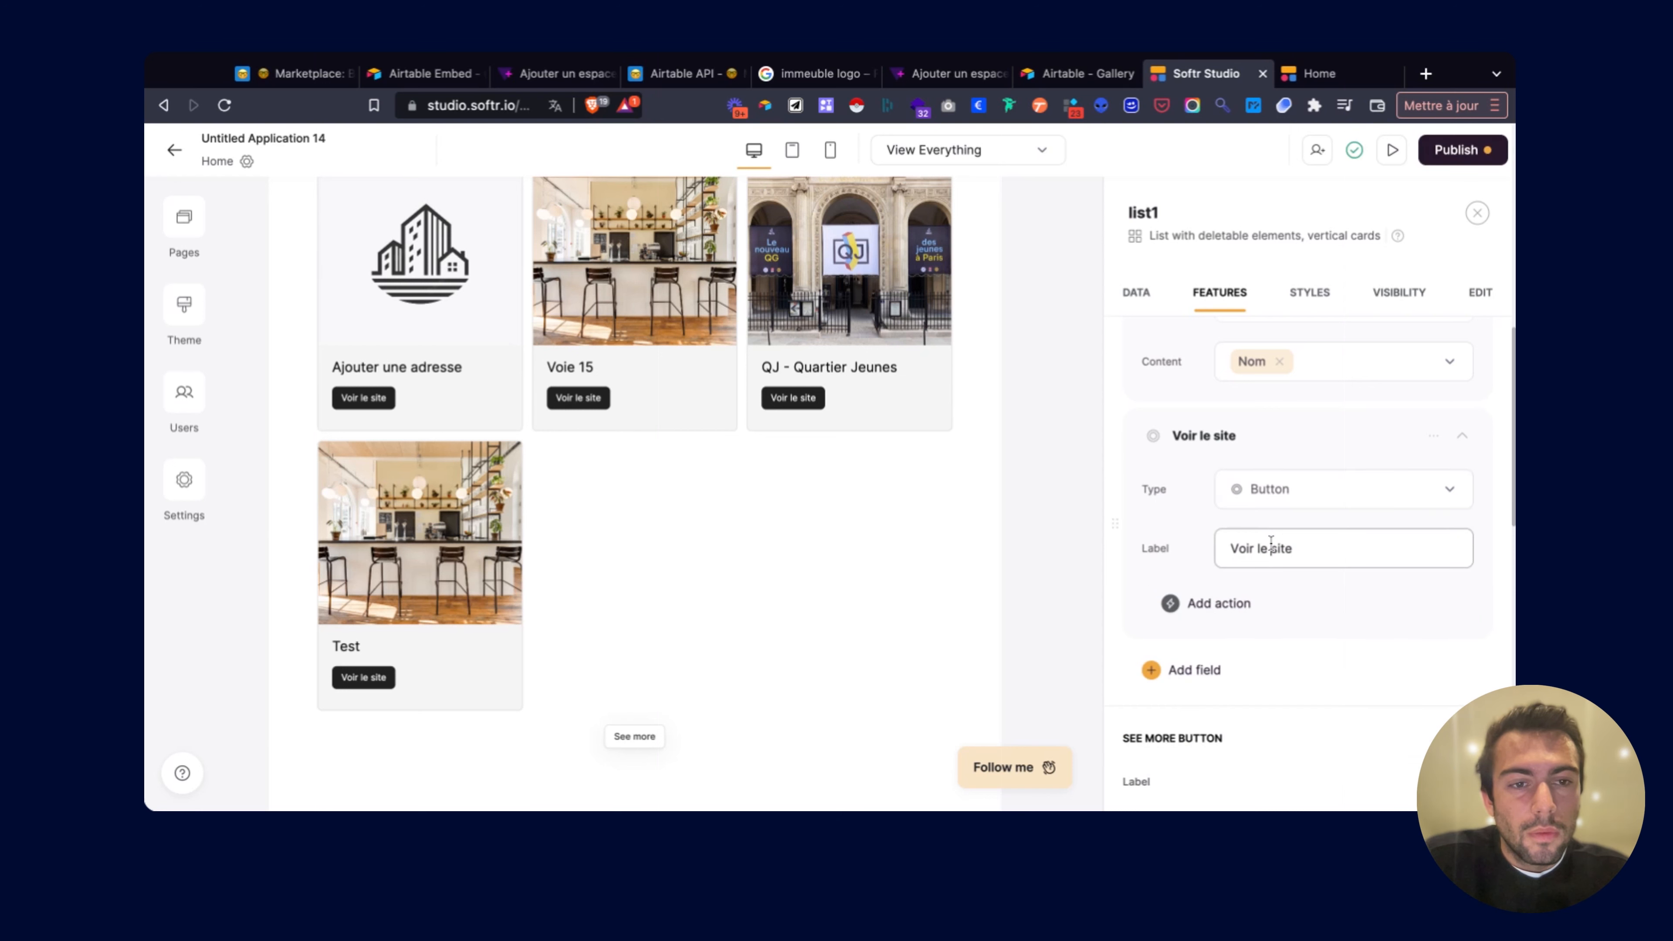
click(1217, 603)
click(1242, 545)
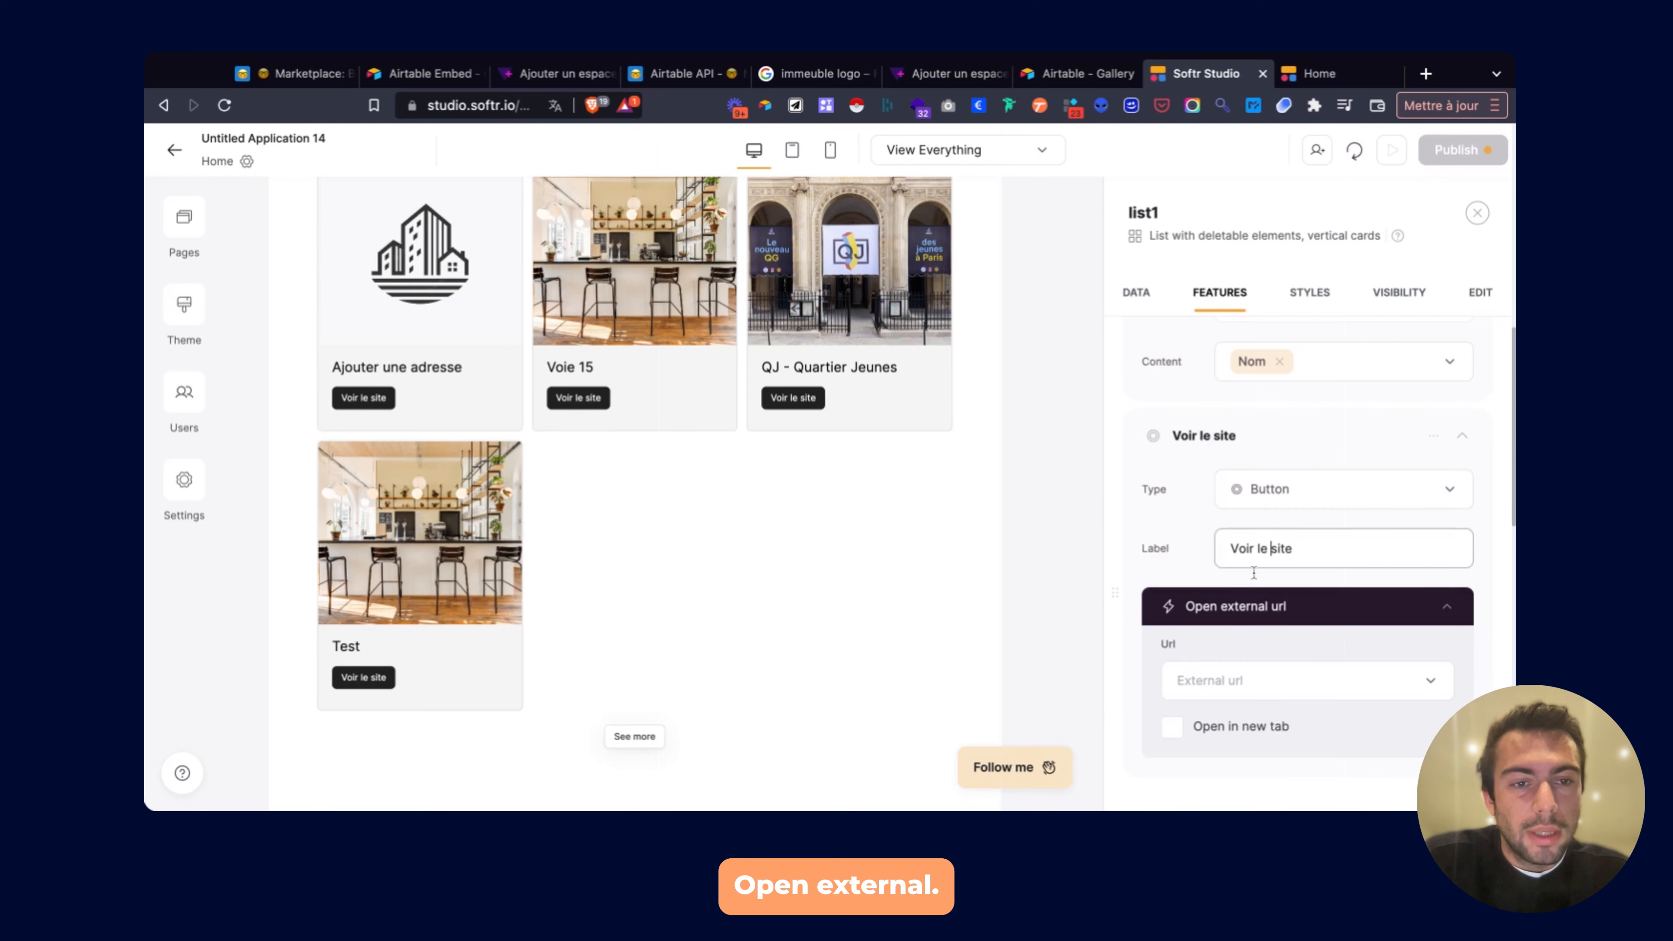
click(1256, 697)
scroll(1256, 564, down, 2)
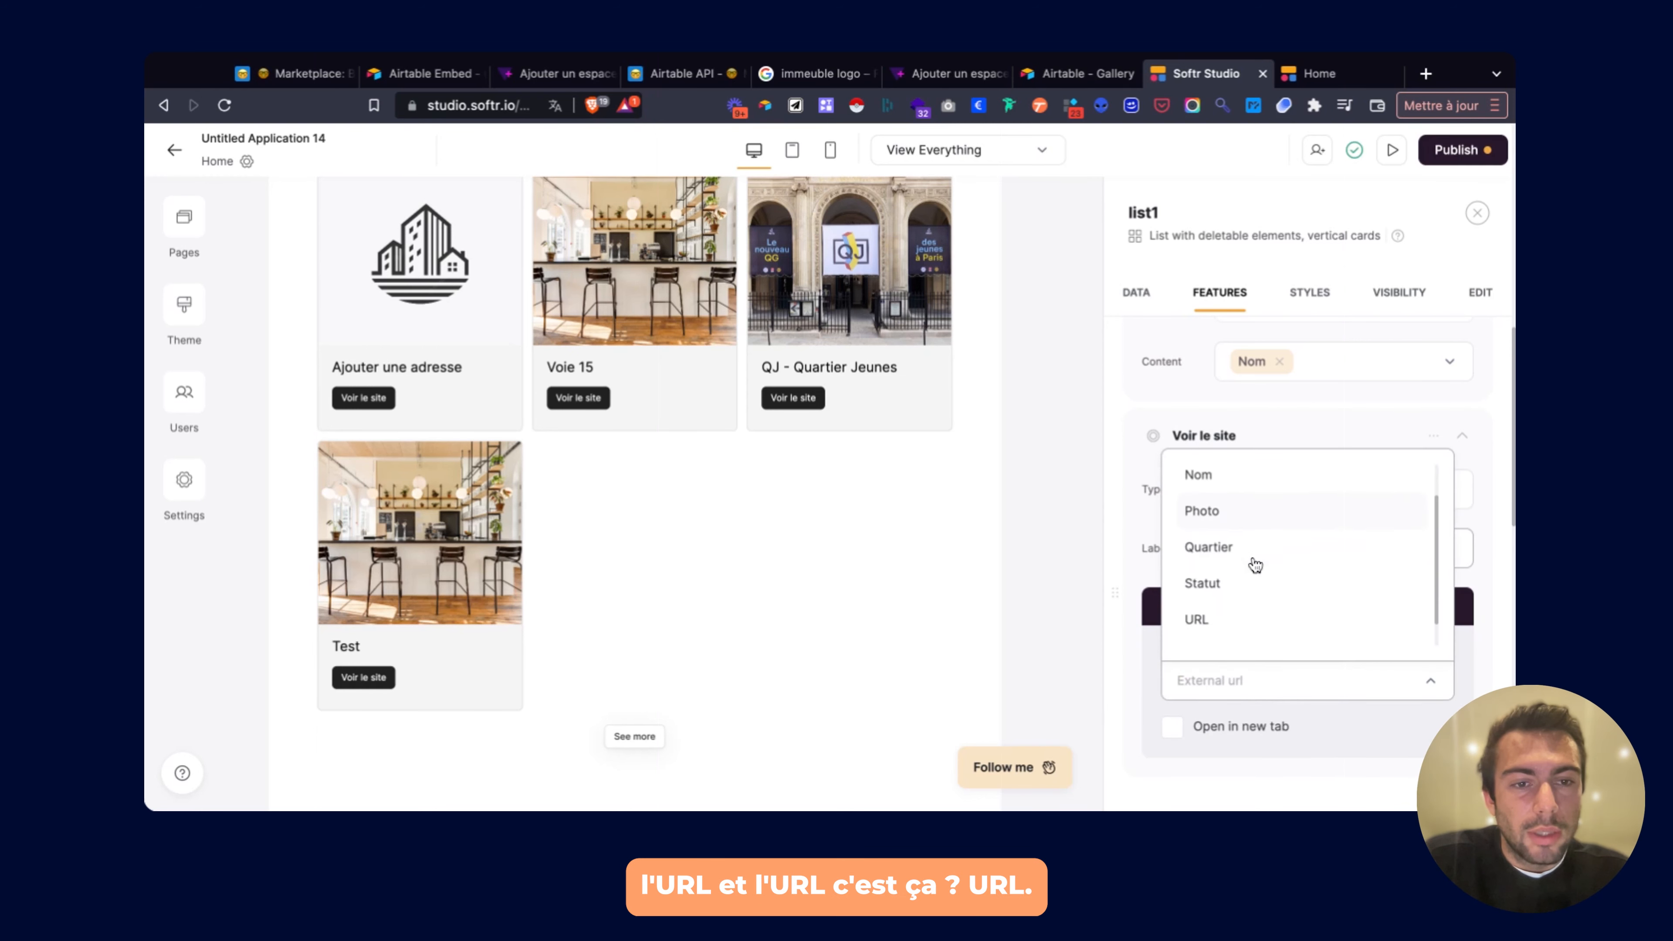
click(1225, 591)
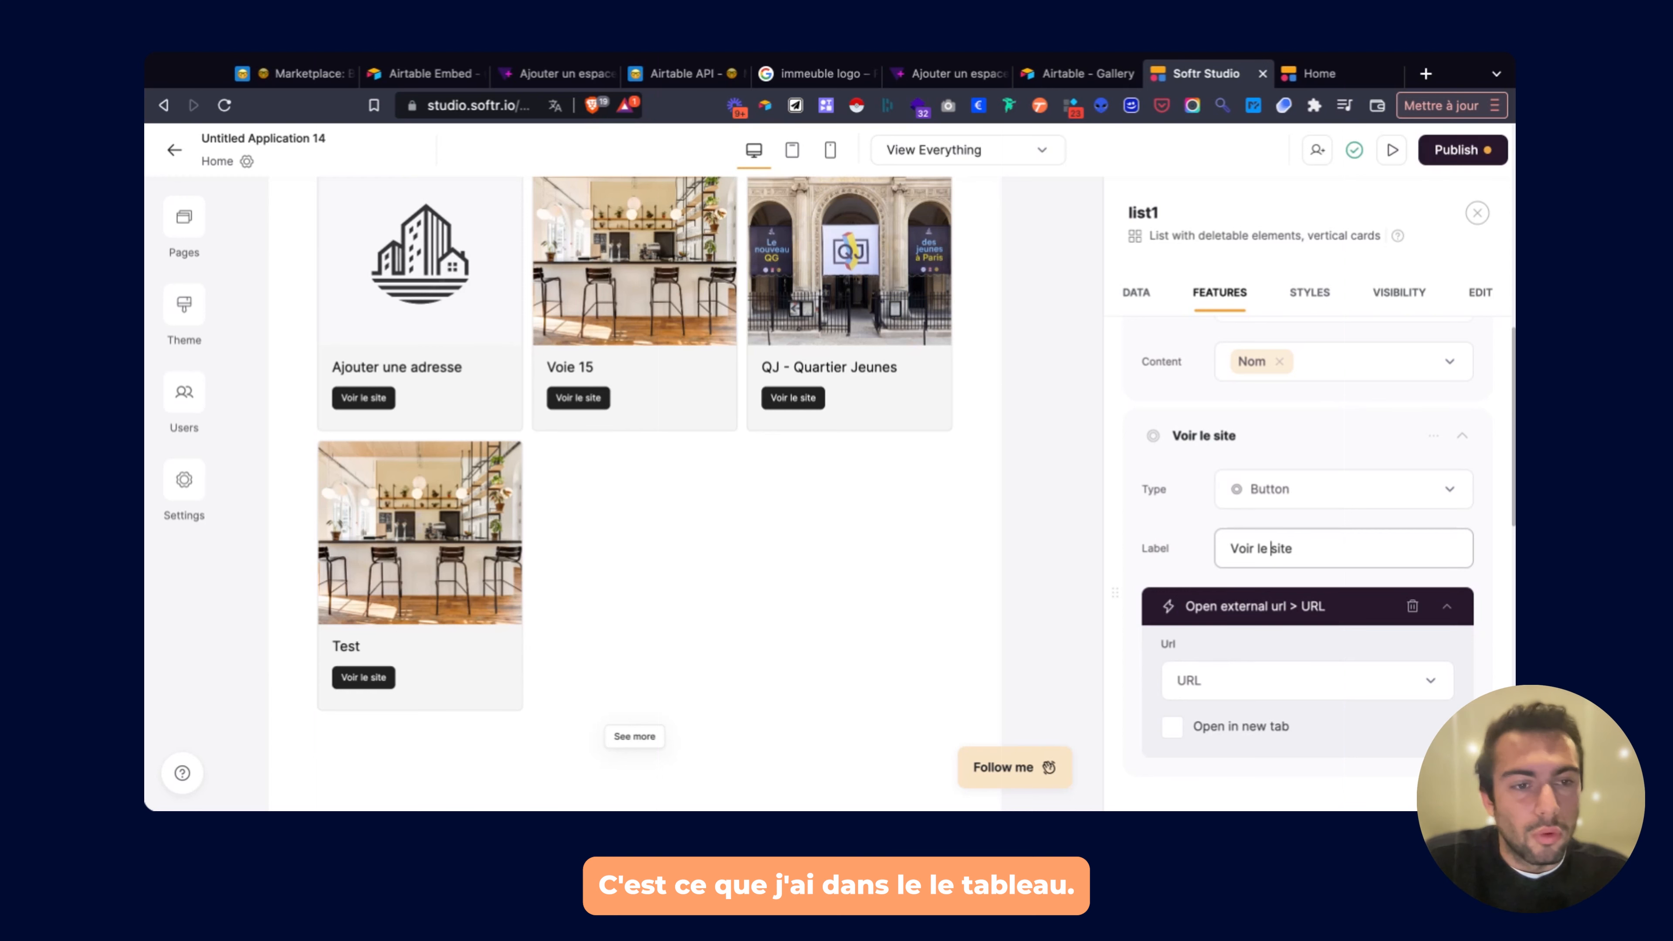
click(1172, 727)
Collapse the Voir le site and Nom field settings.
scroll(1248, 646, down, 2)
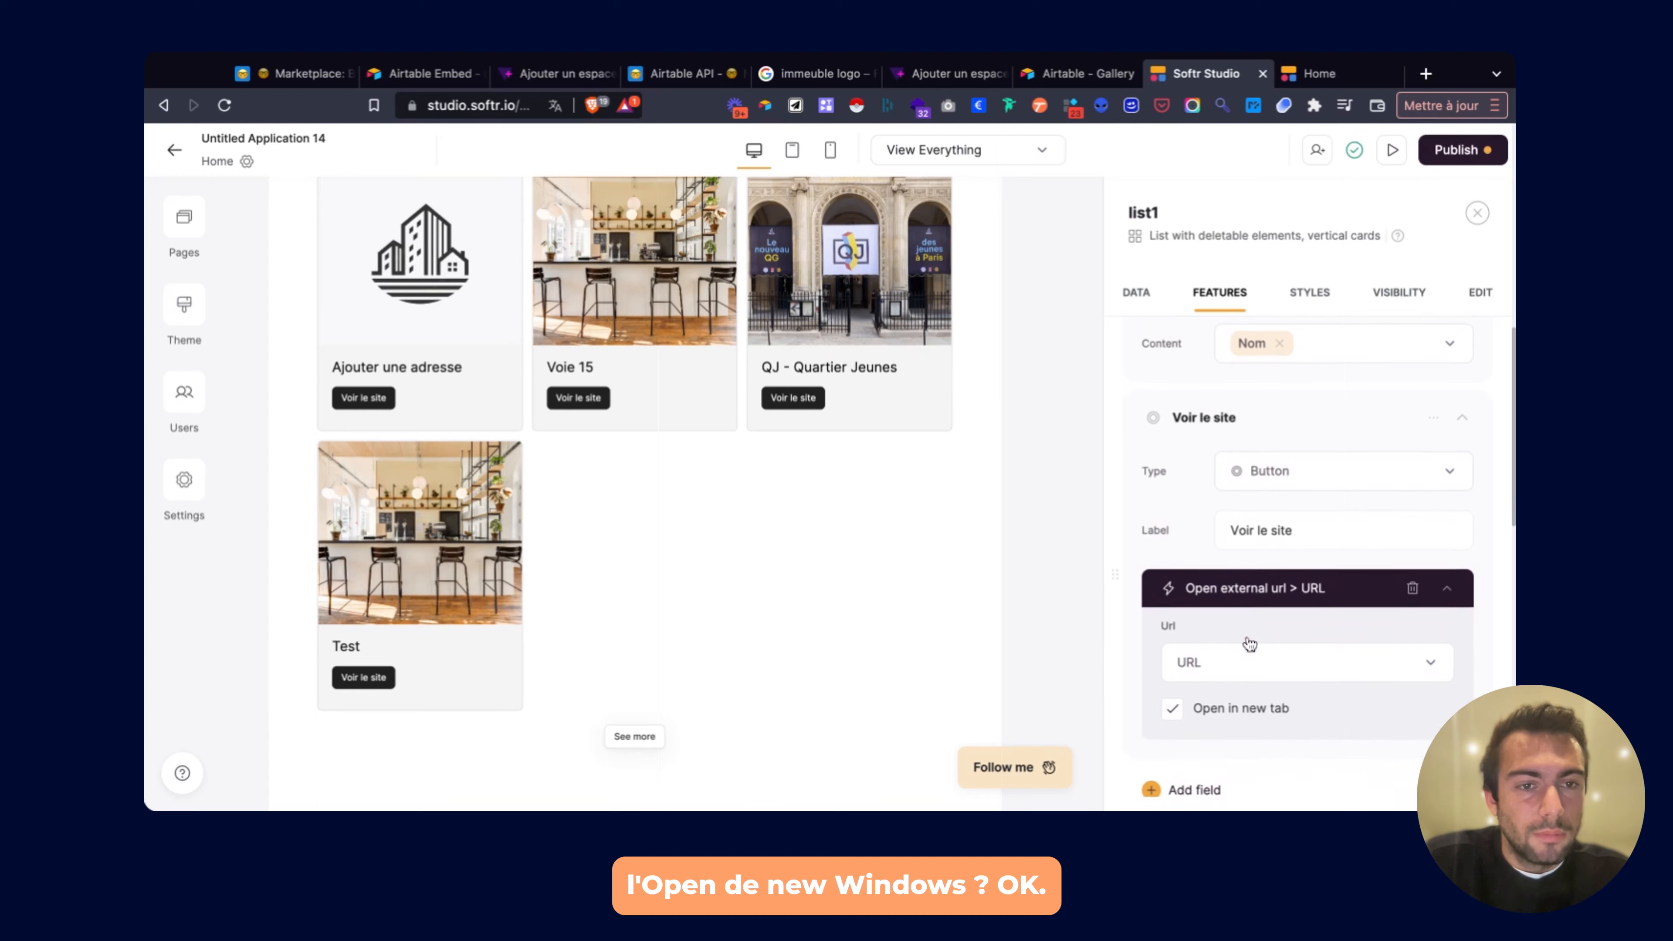
click(1435, 411)
scroll(1449, 396, up, 3)
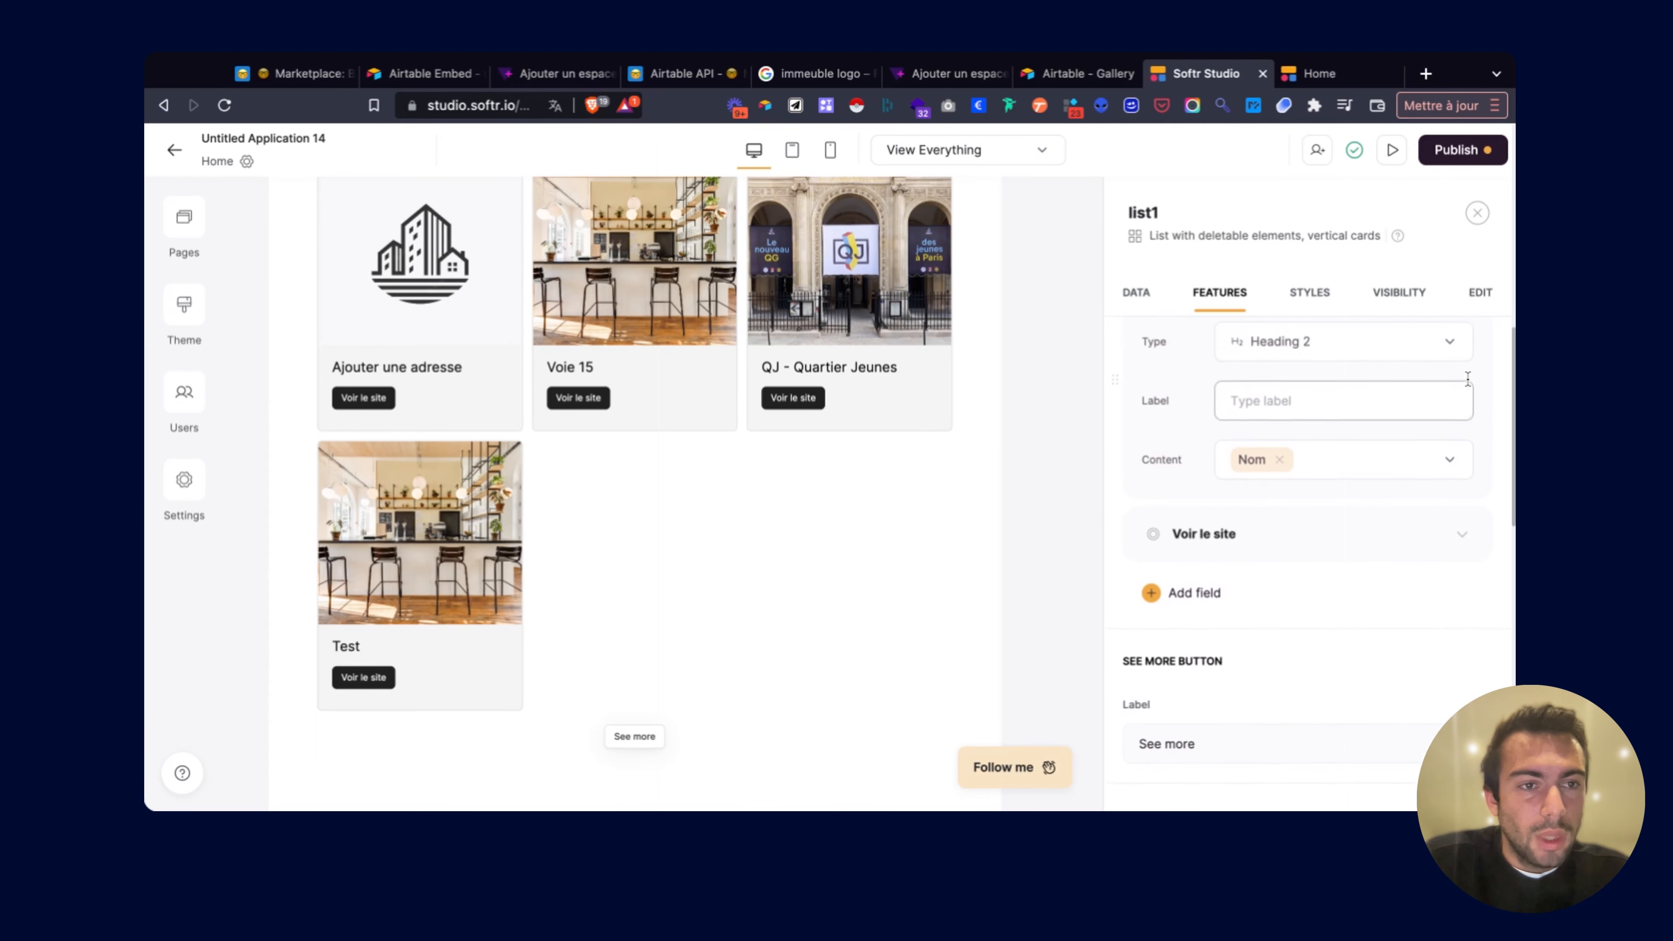
click(1470, 371)
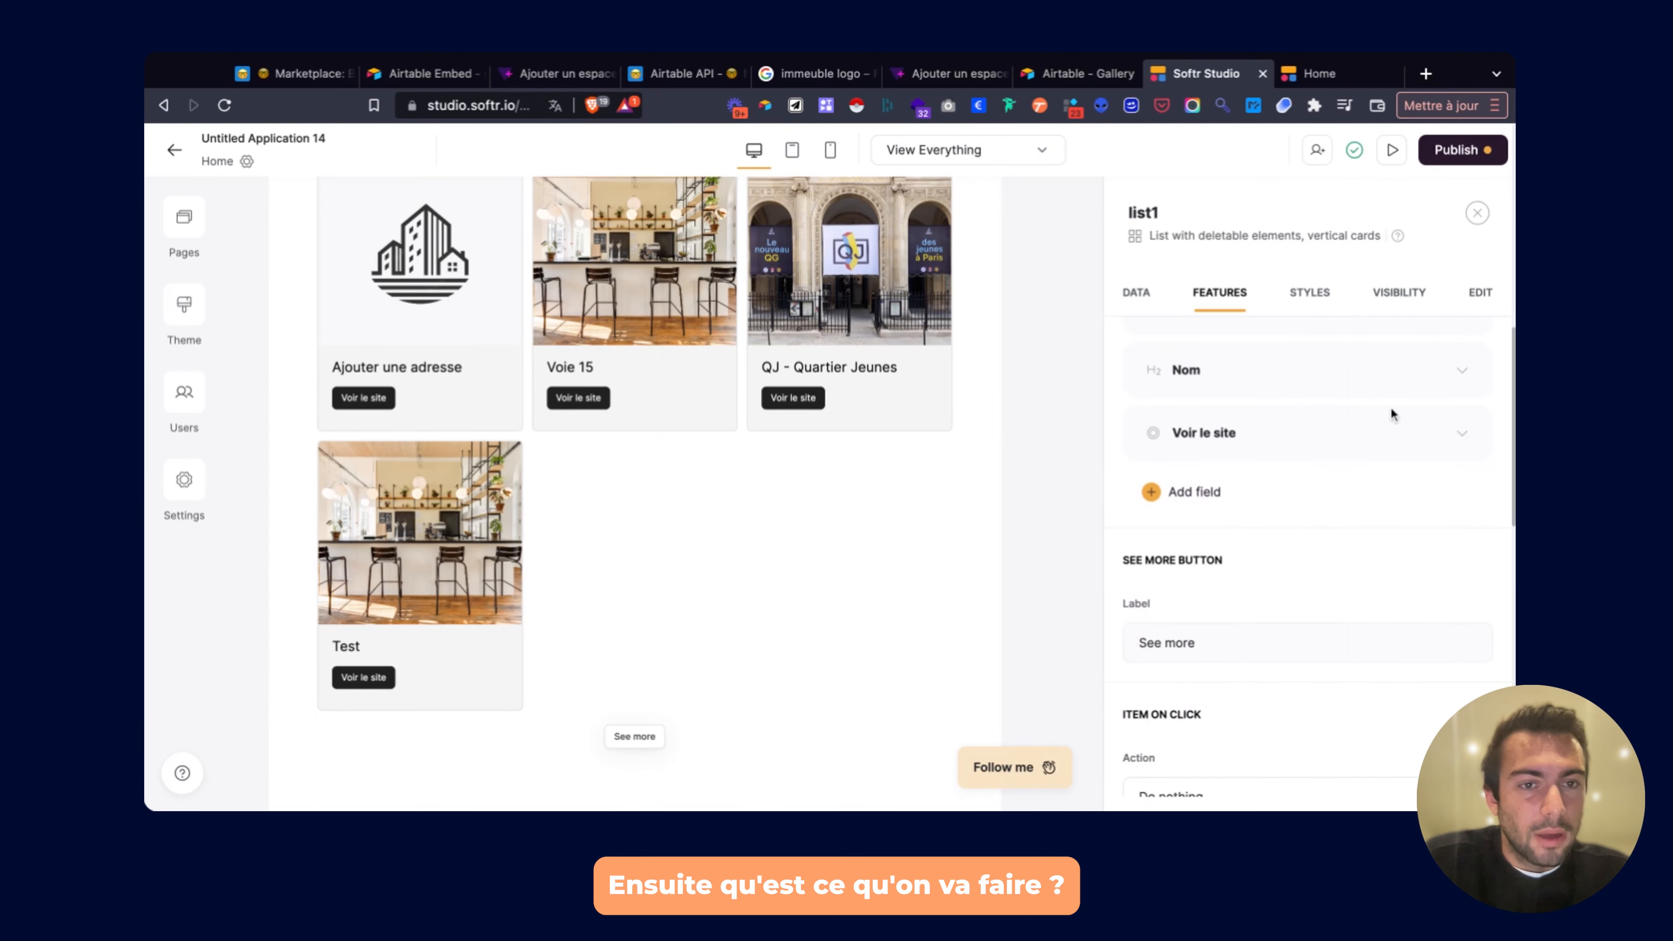
click(1224, 491)
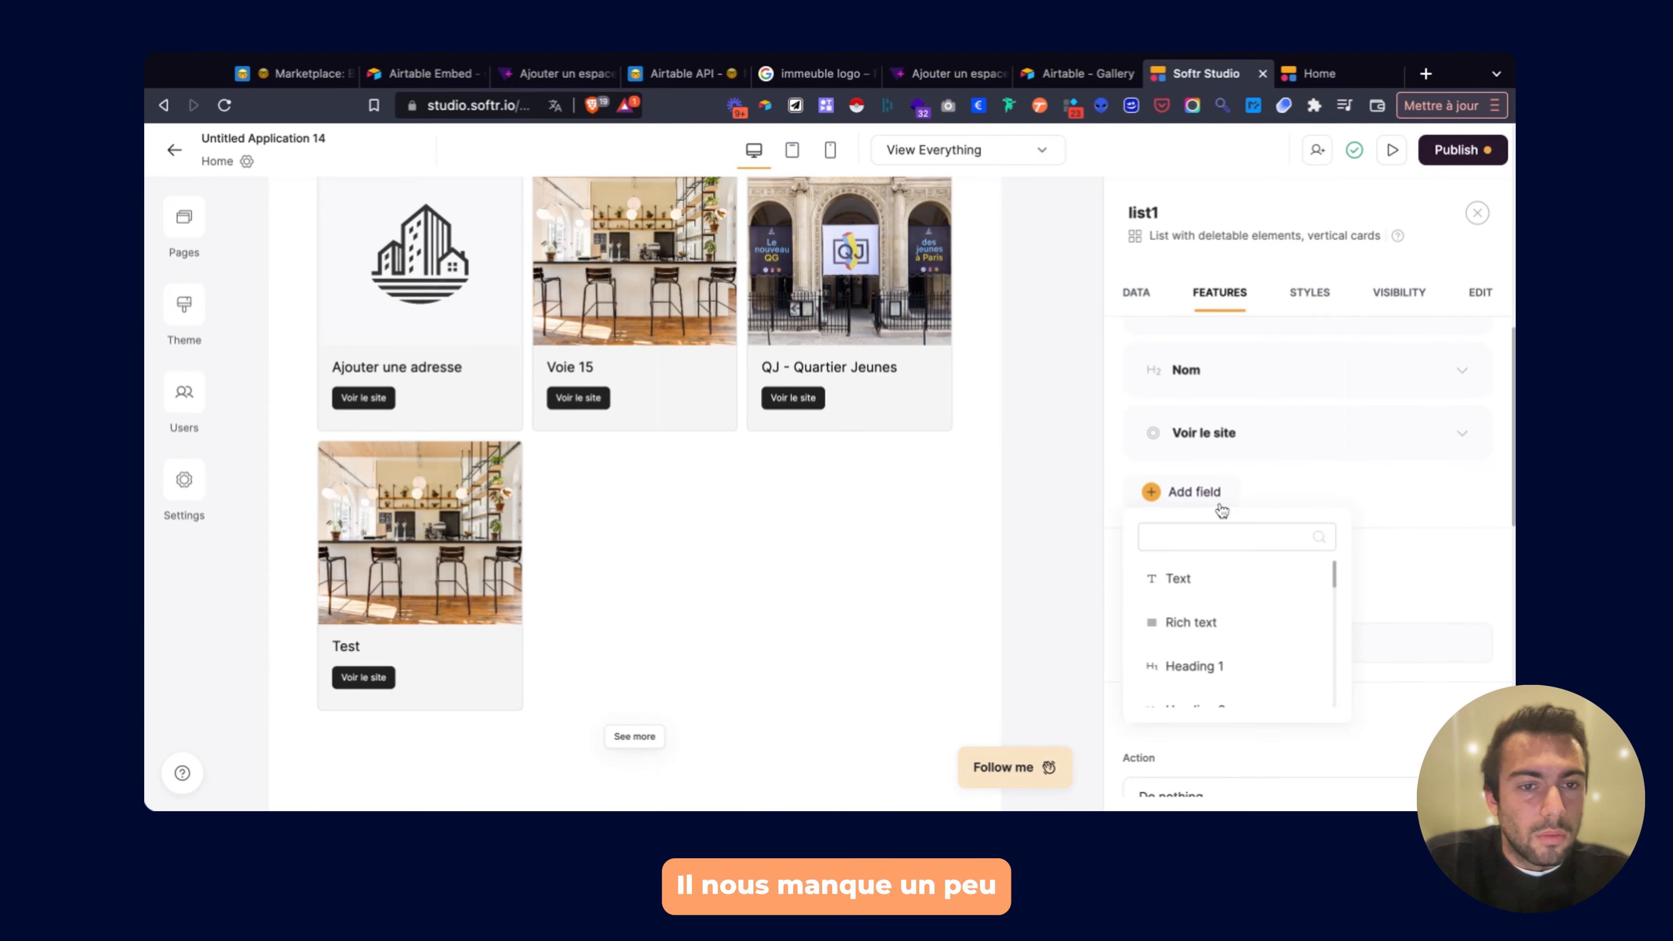
Add an unlabelled rich text field to the cards showing each Adresse.
scroll(1226, 593, down, 3)
scroll(1225, 598, up, 3)
click(1223, 593)
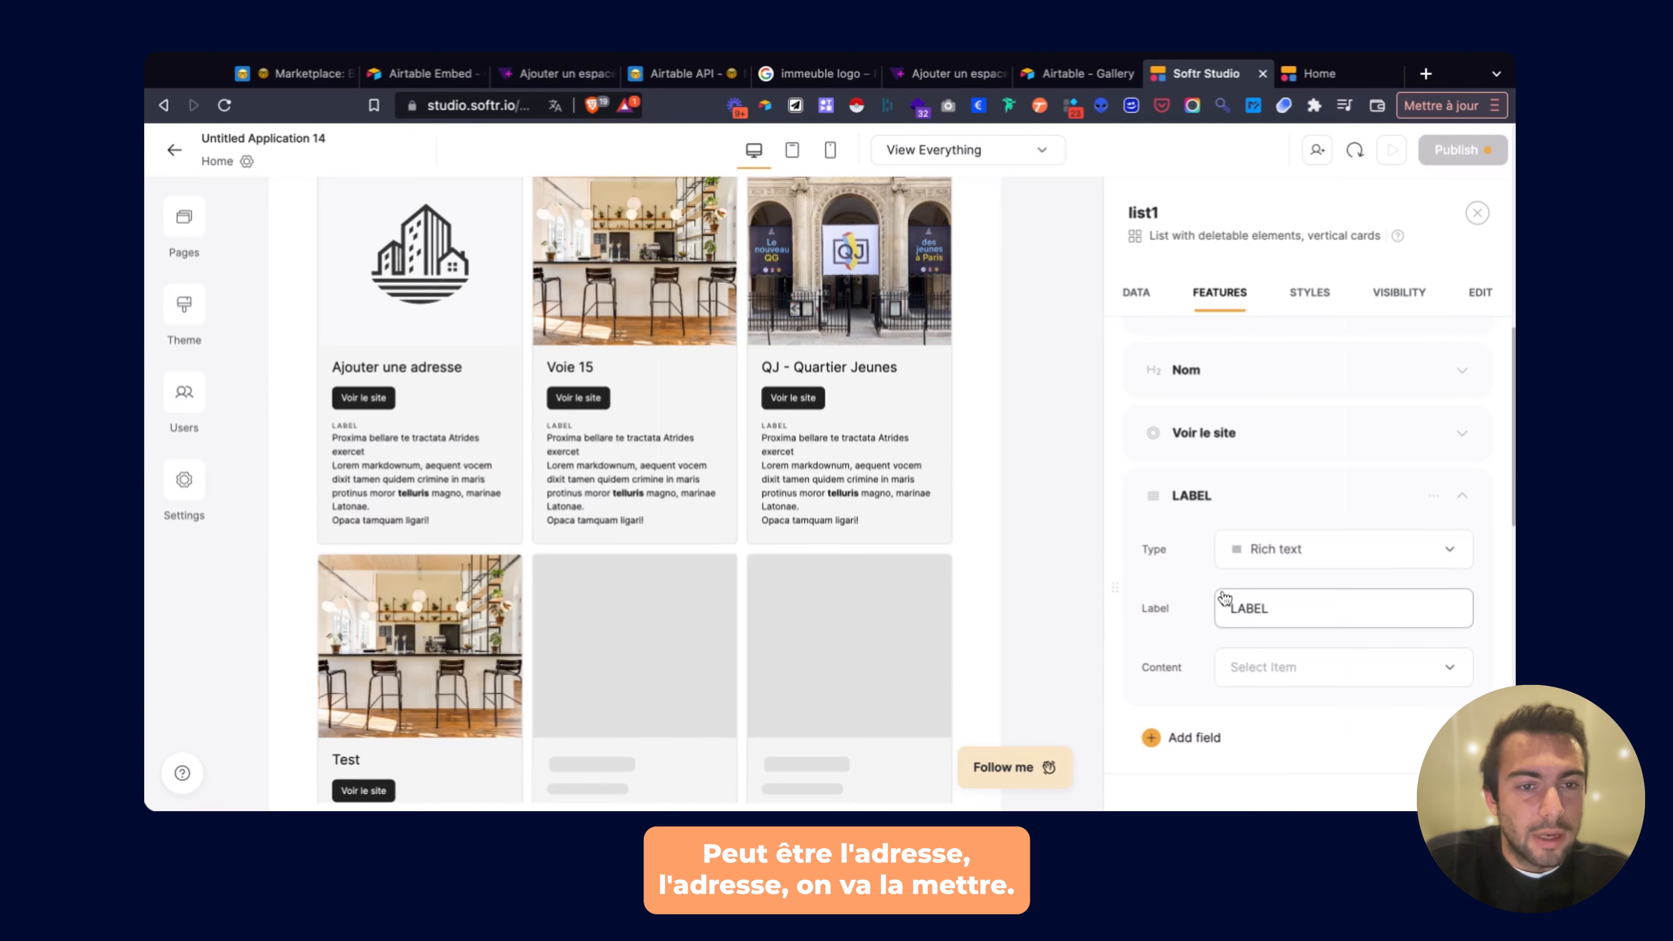
double_click(1253, 607)
key(BackSpace)
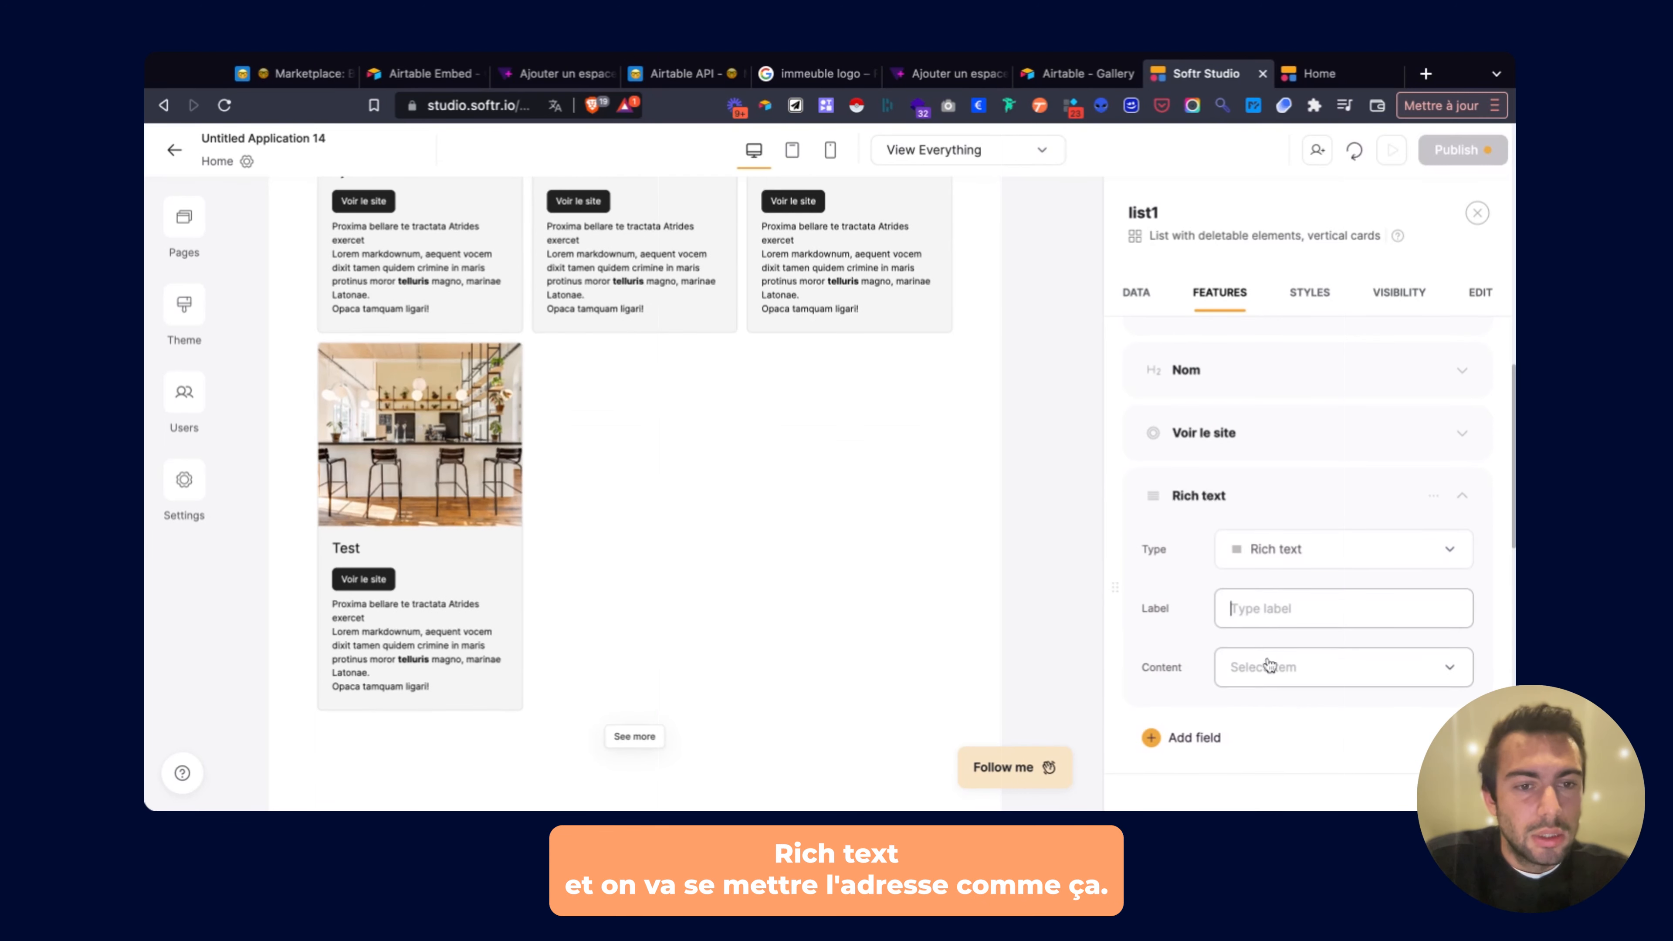
click(1271, 667)
click(1262, 469)
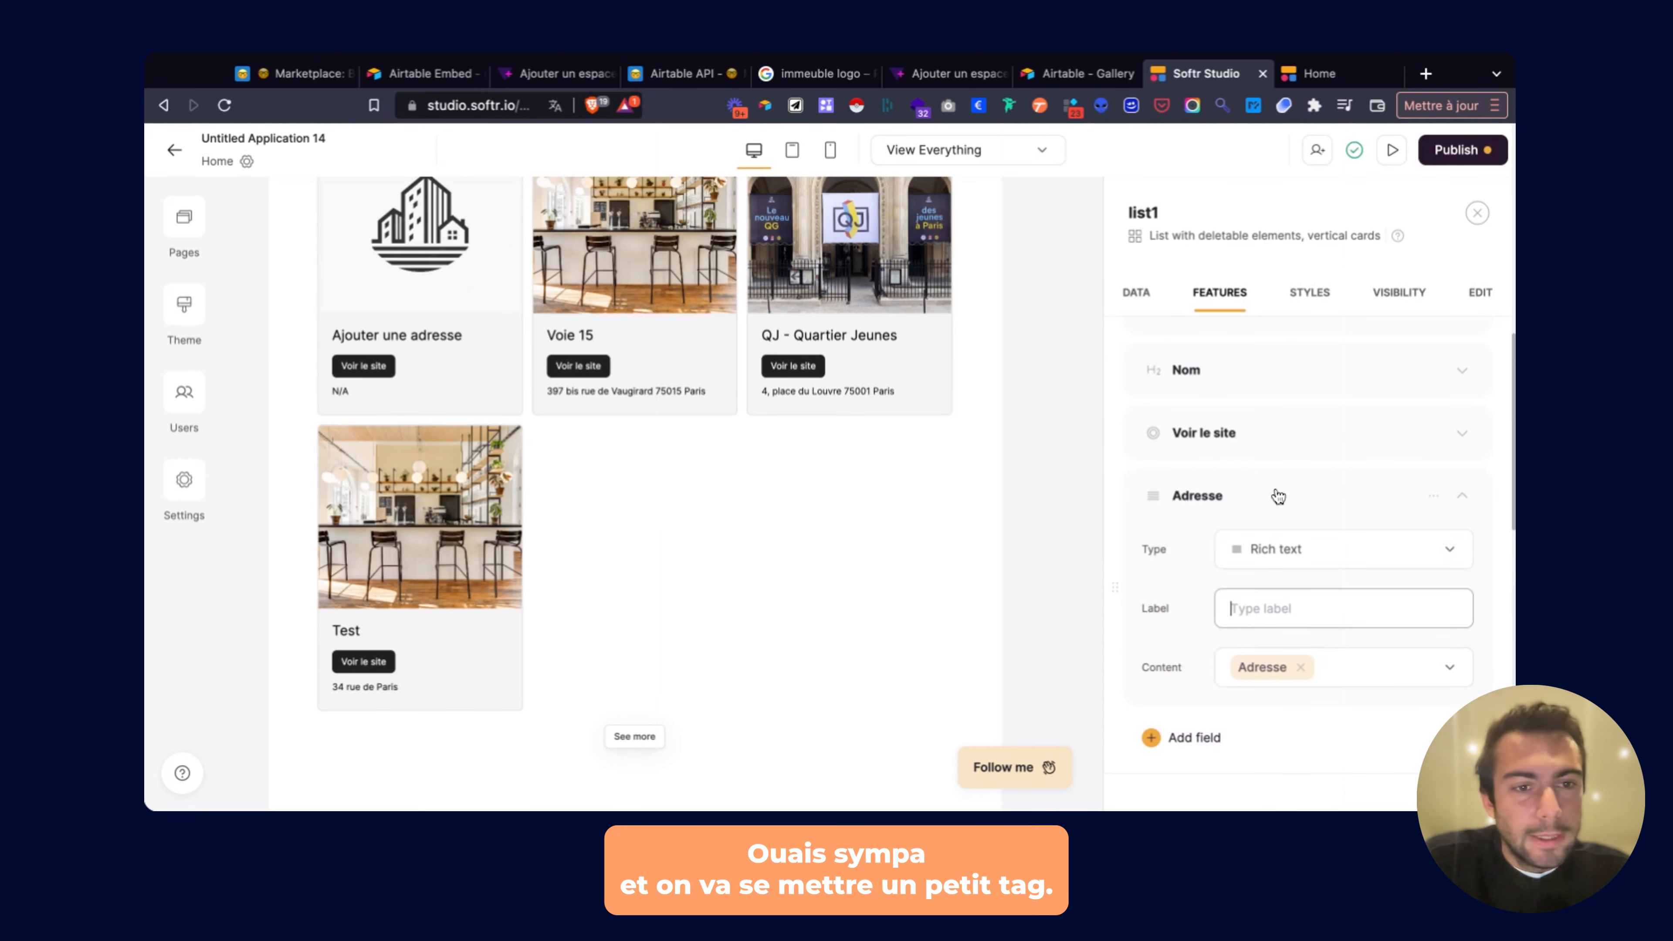
Add an unlabelled tag field showing each record's Quartier.
click(1179, 738)
scroll(1192, 636, down, 8)
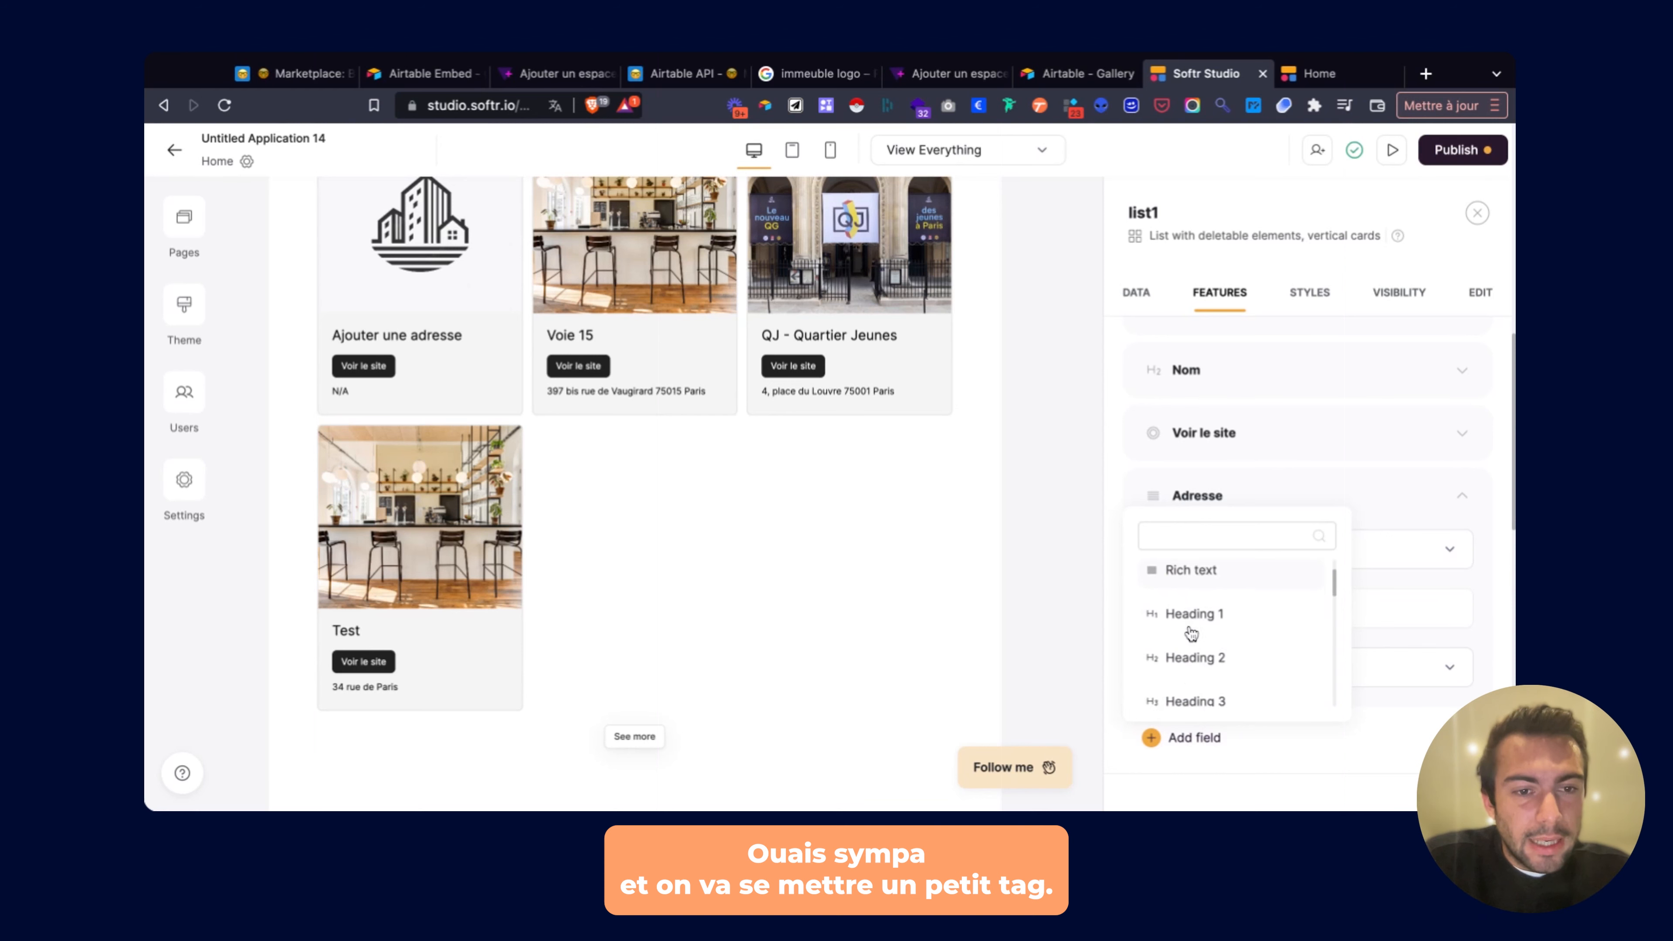
click(1182, 637)
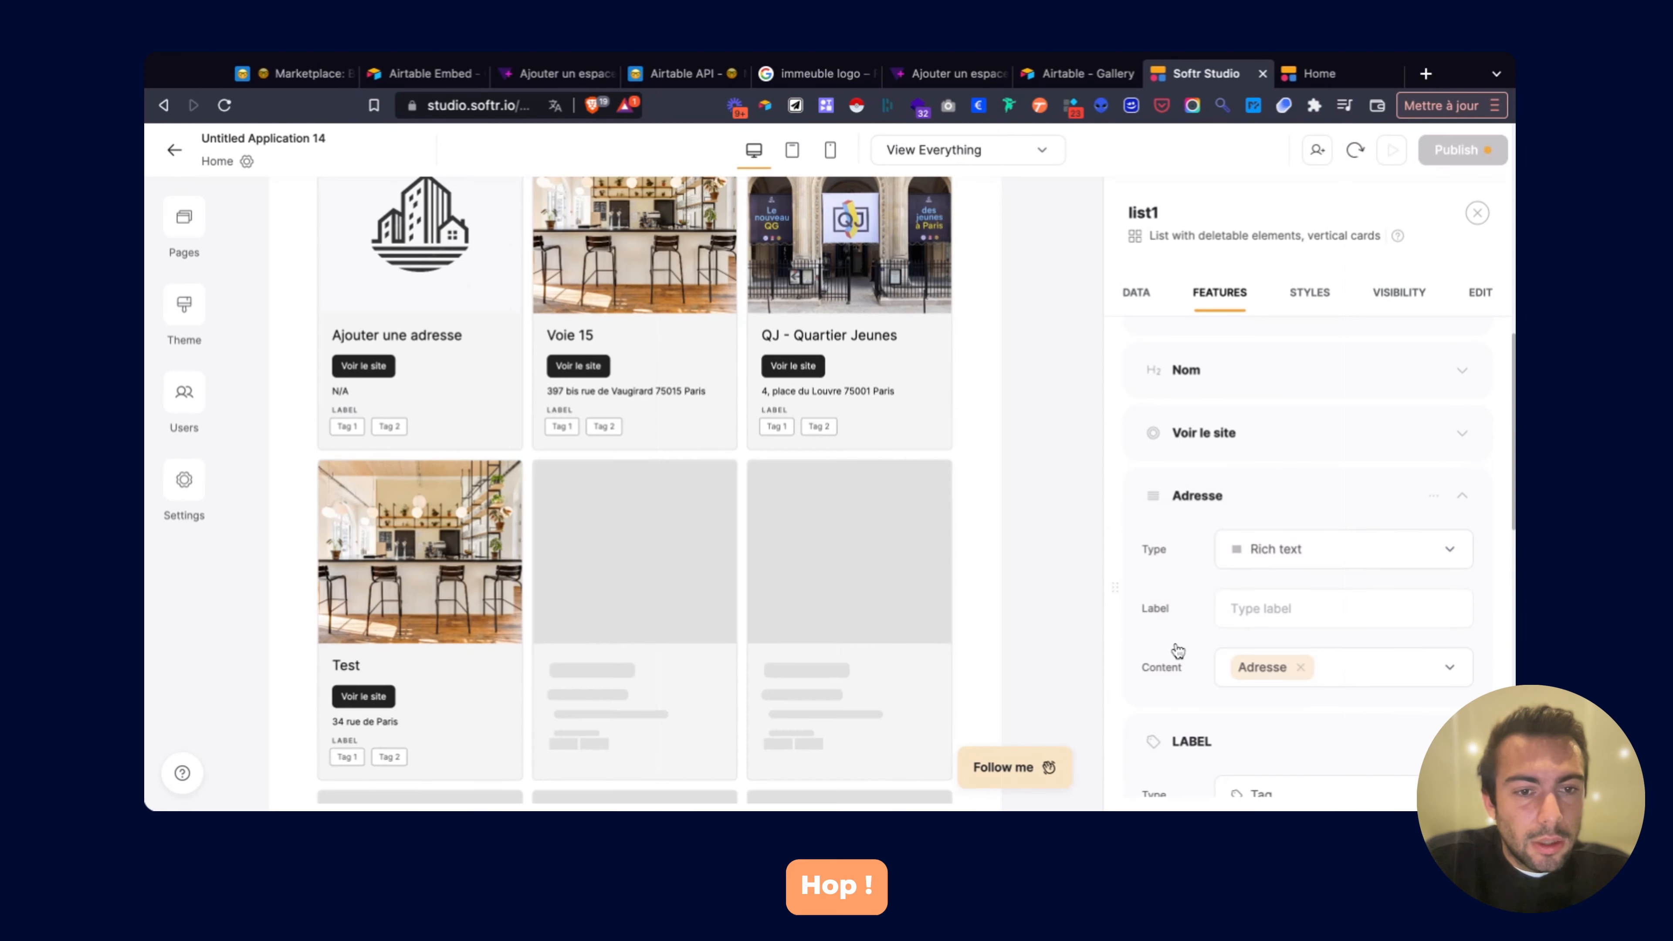
scroll(1260, 643, down, 4)
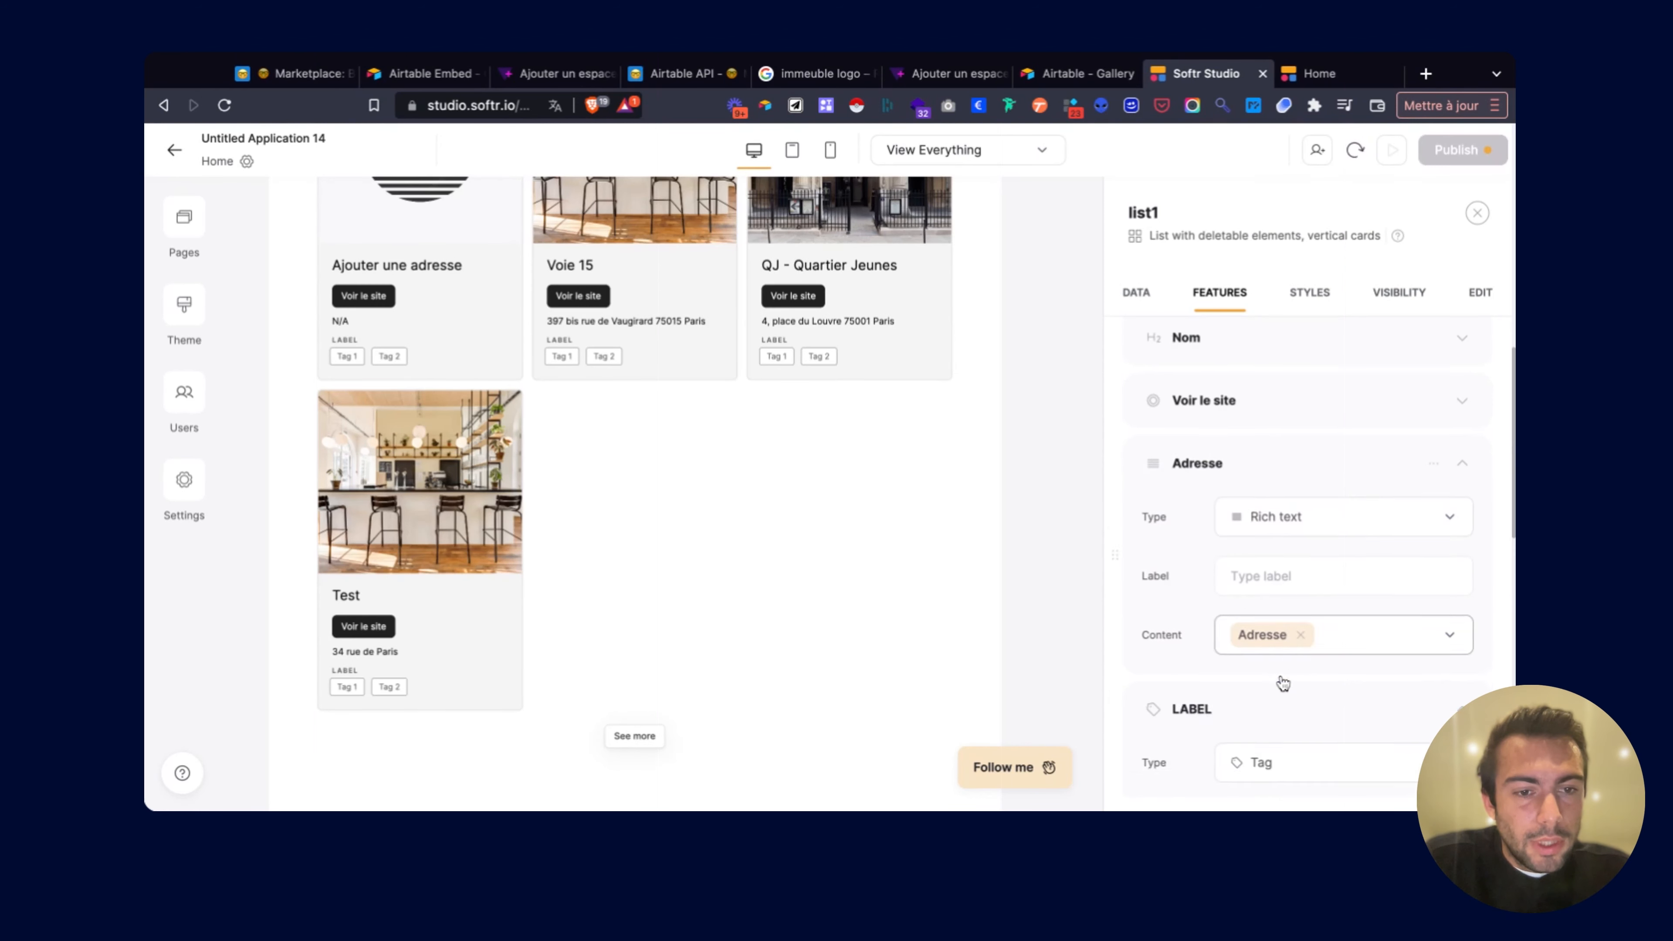
click(1259, 634)
click(1278, 559)
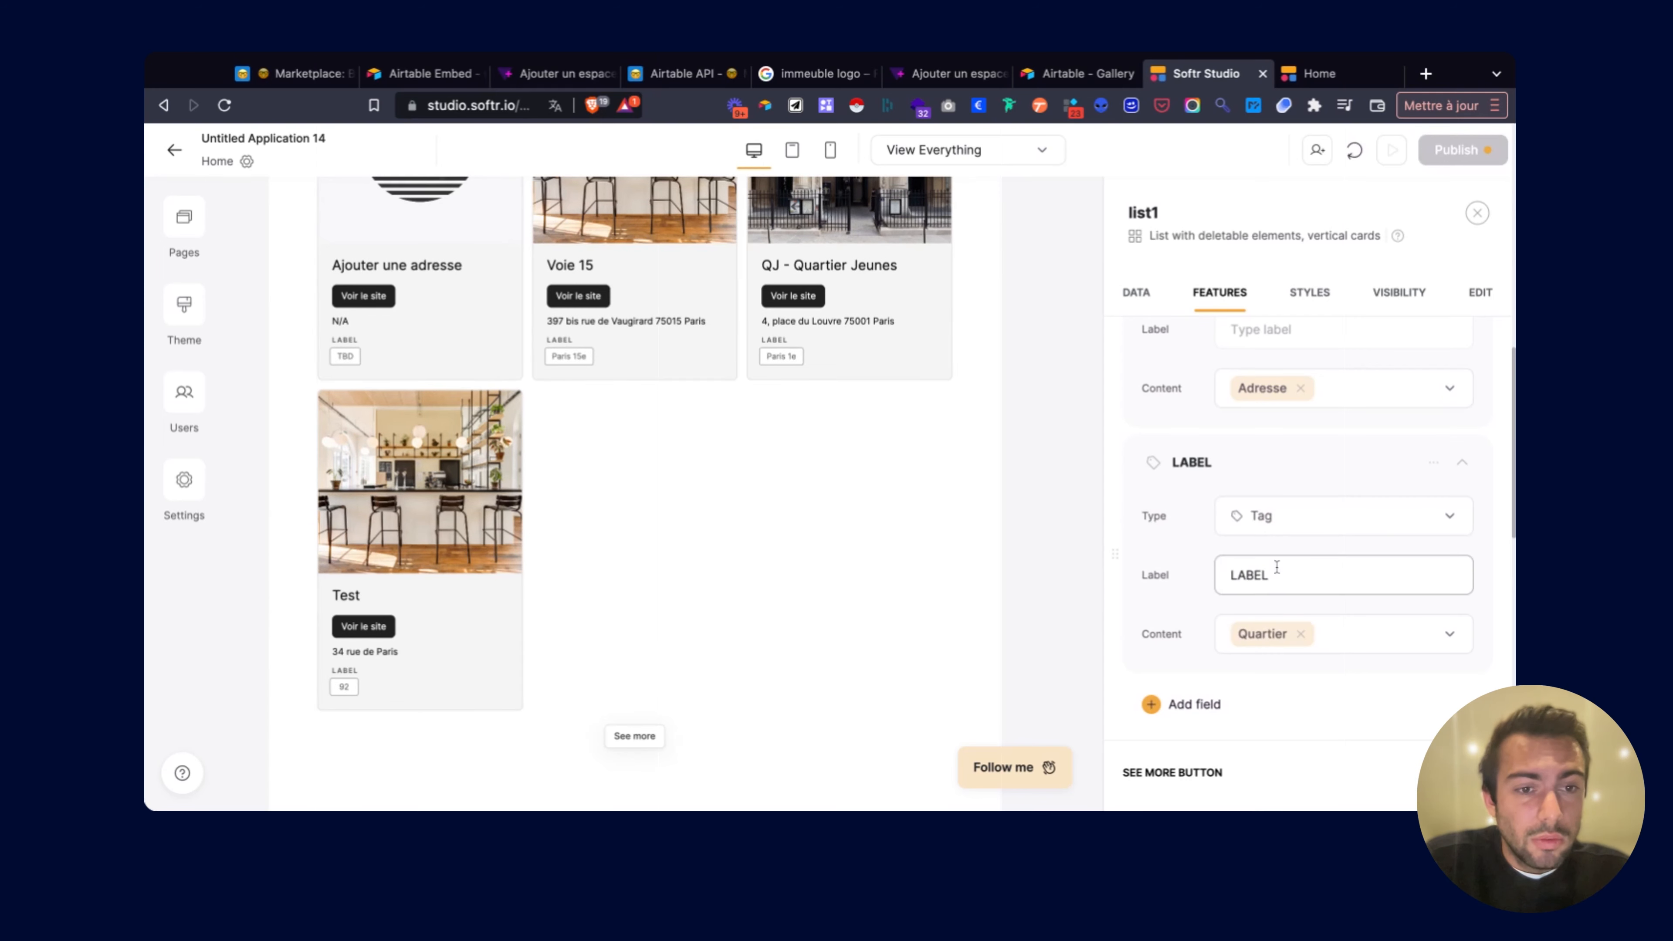
key(BackSpace)
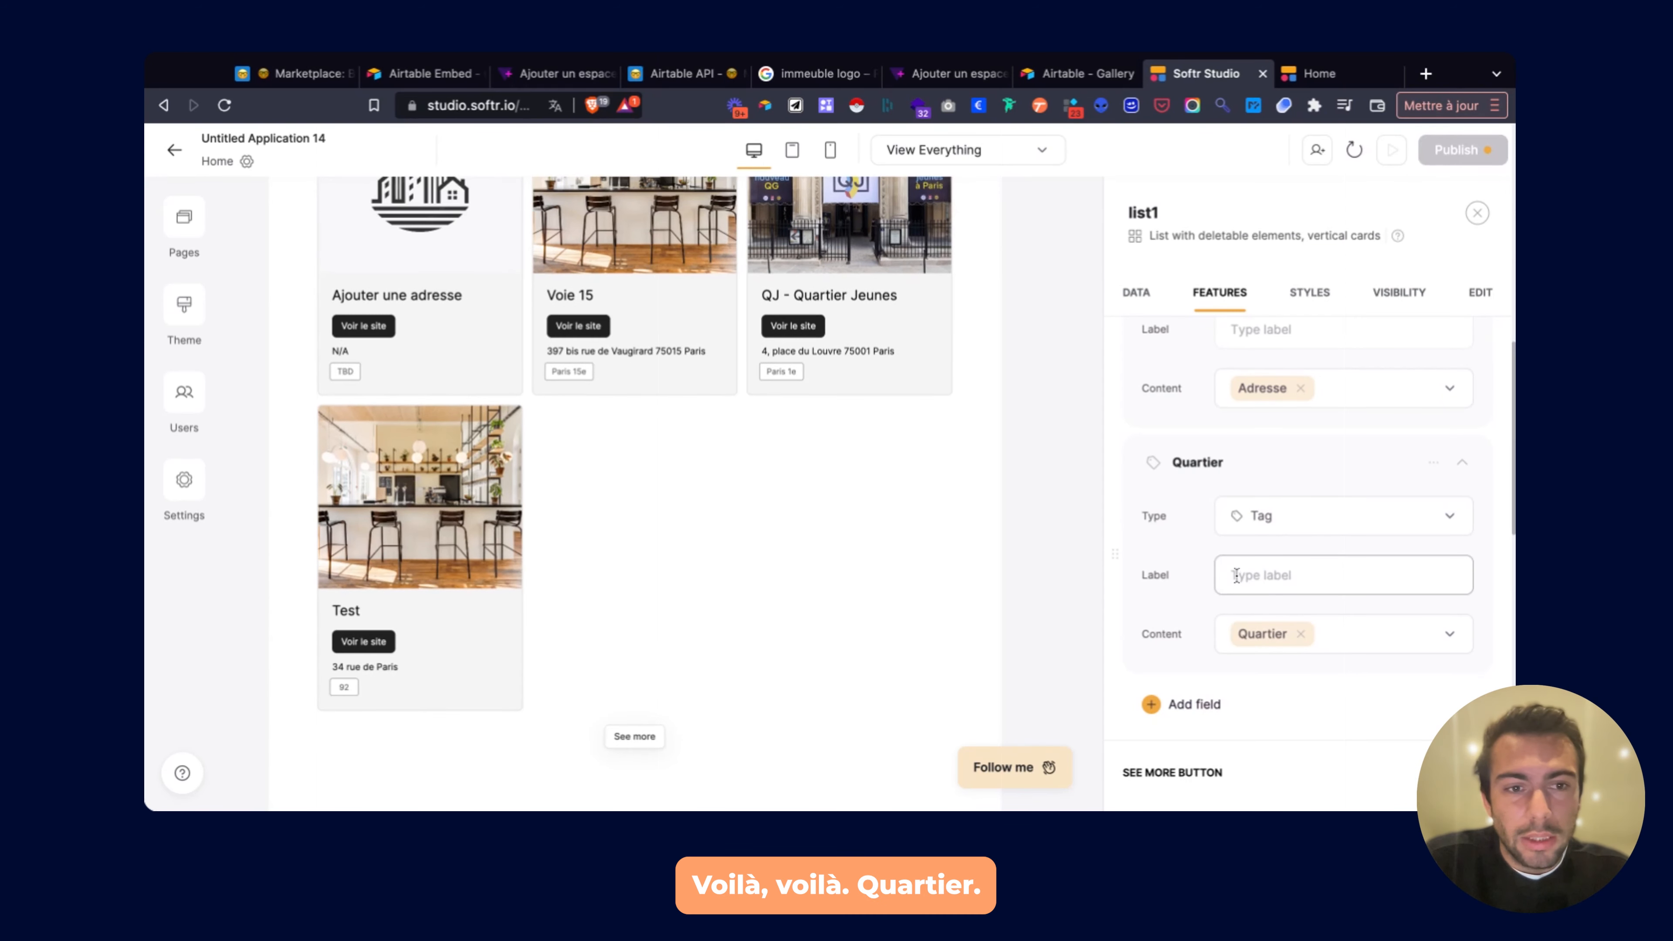
scroll(1266, 477, up, 4)
scroll(890, 464, up, 10)
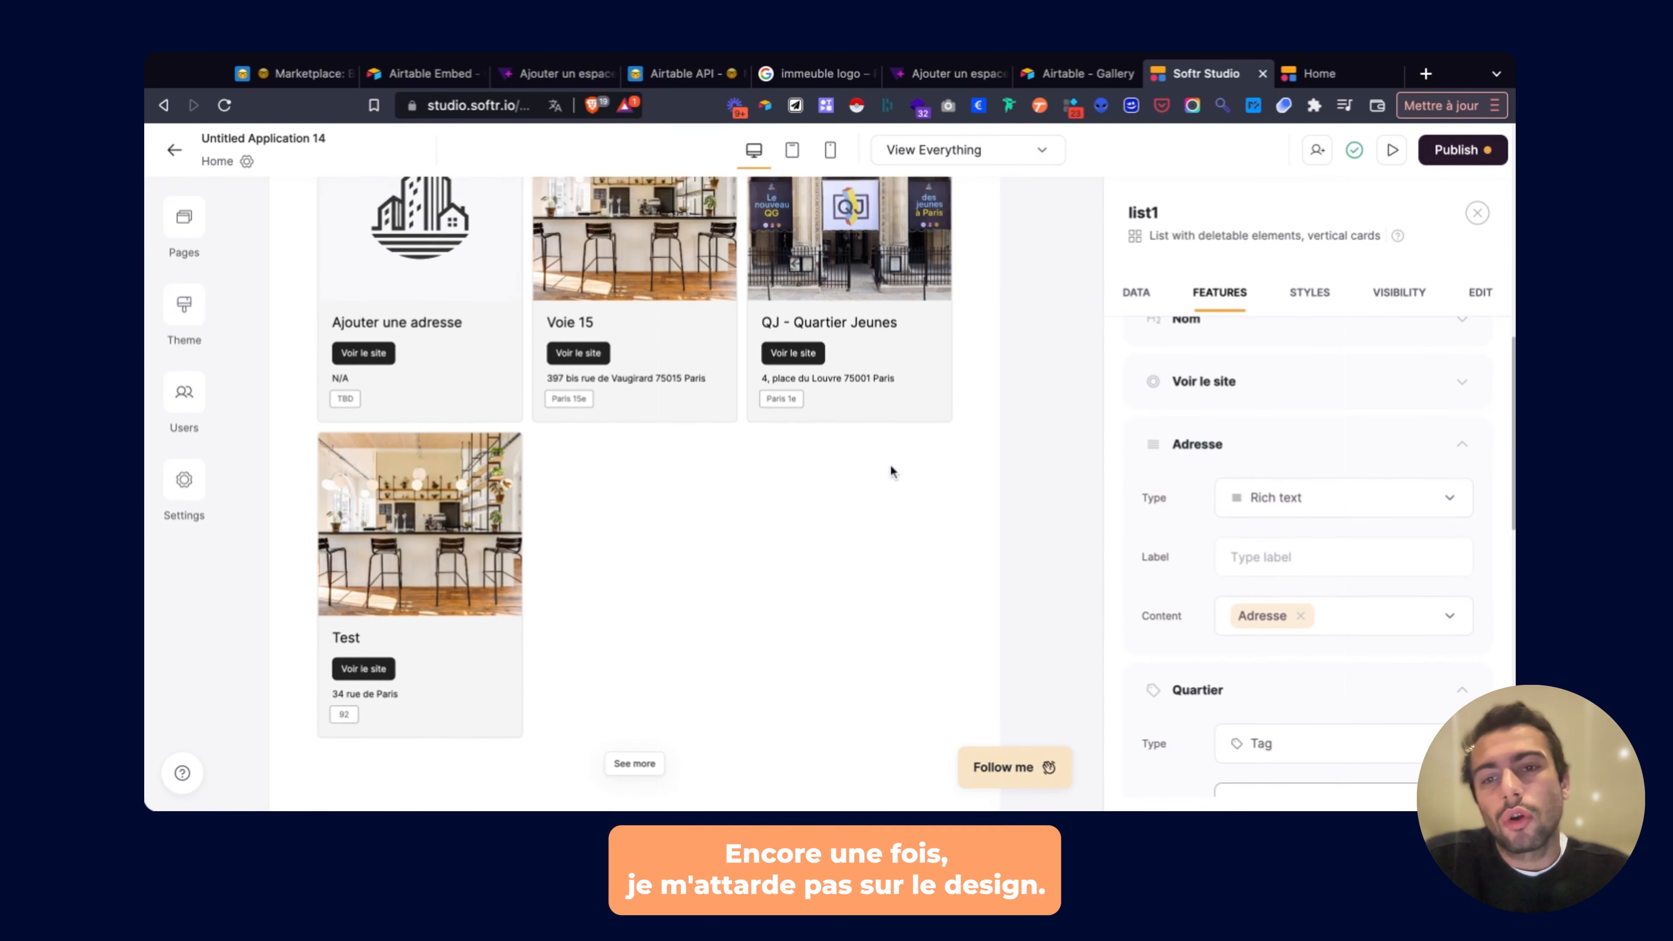
scroll(890, 464, down, 5)
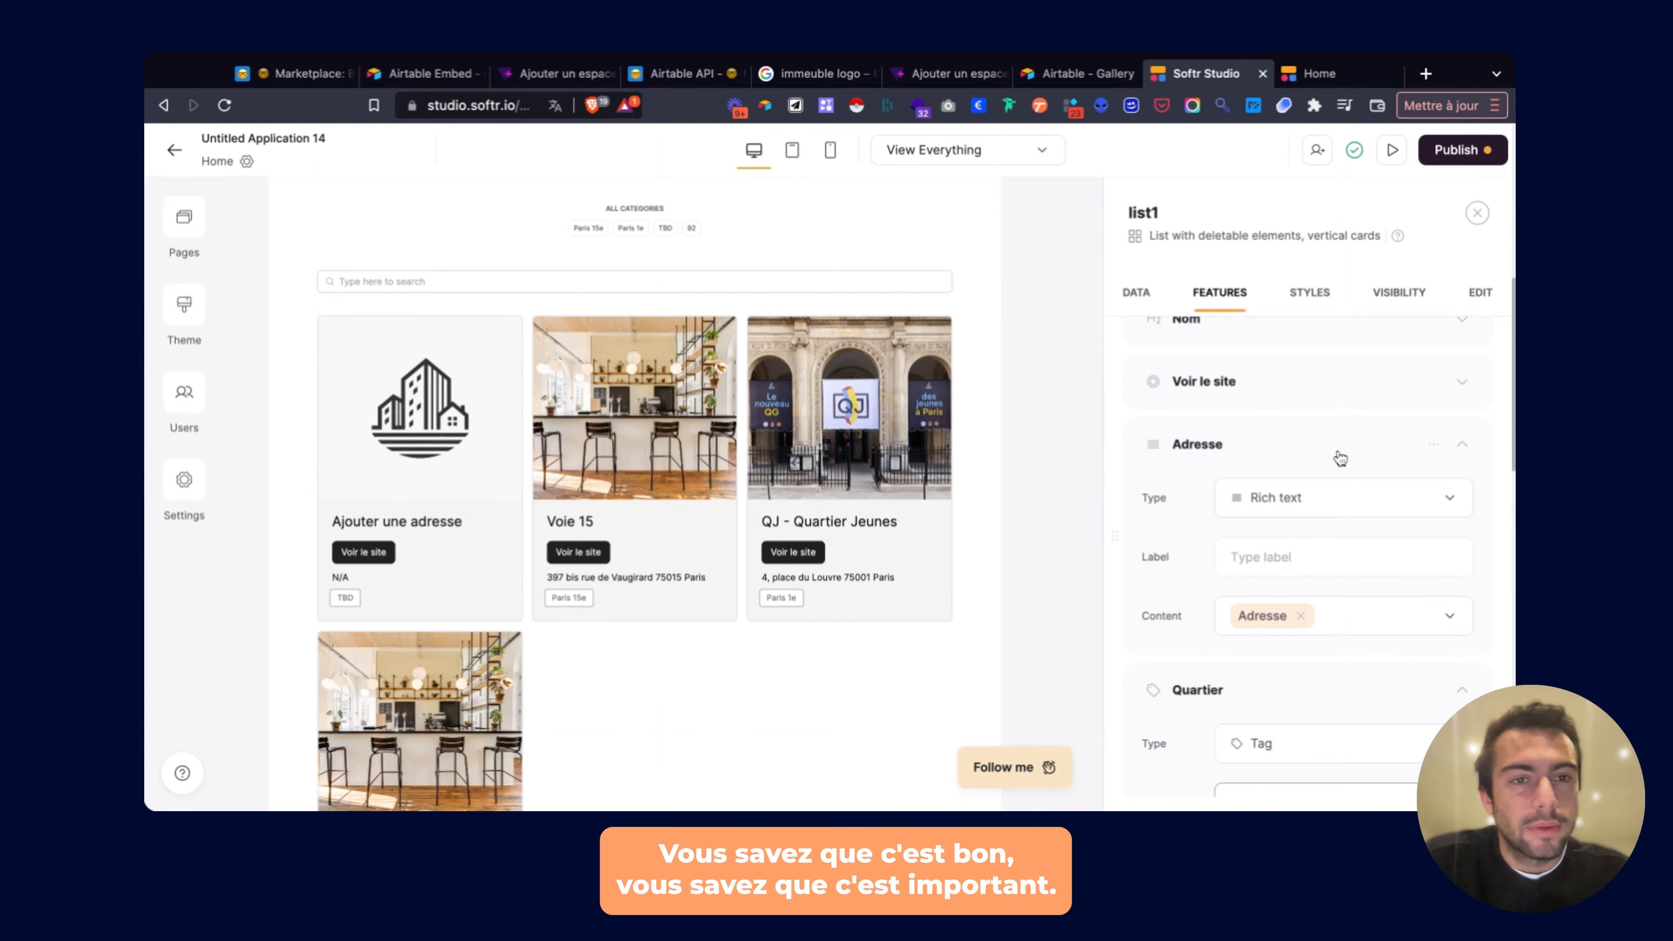
scroll(1337, 454, up, 1)
scroll(1341, 458, down, 3)
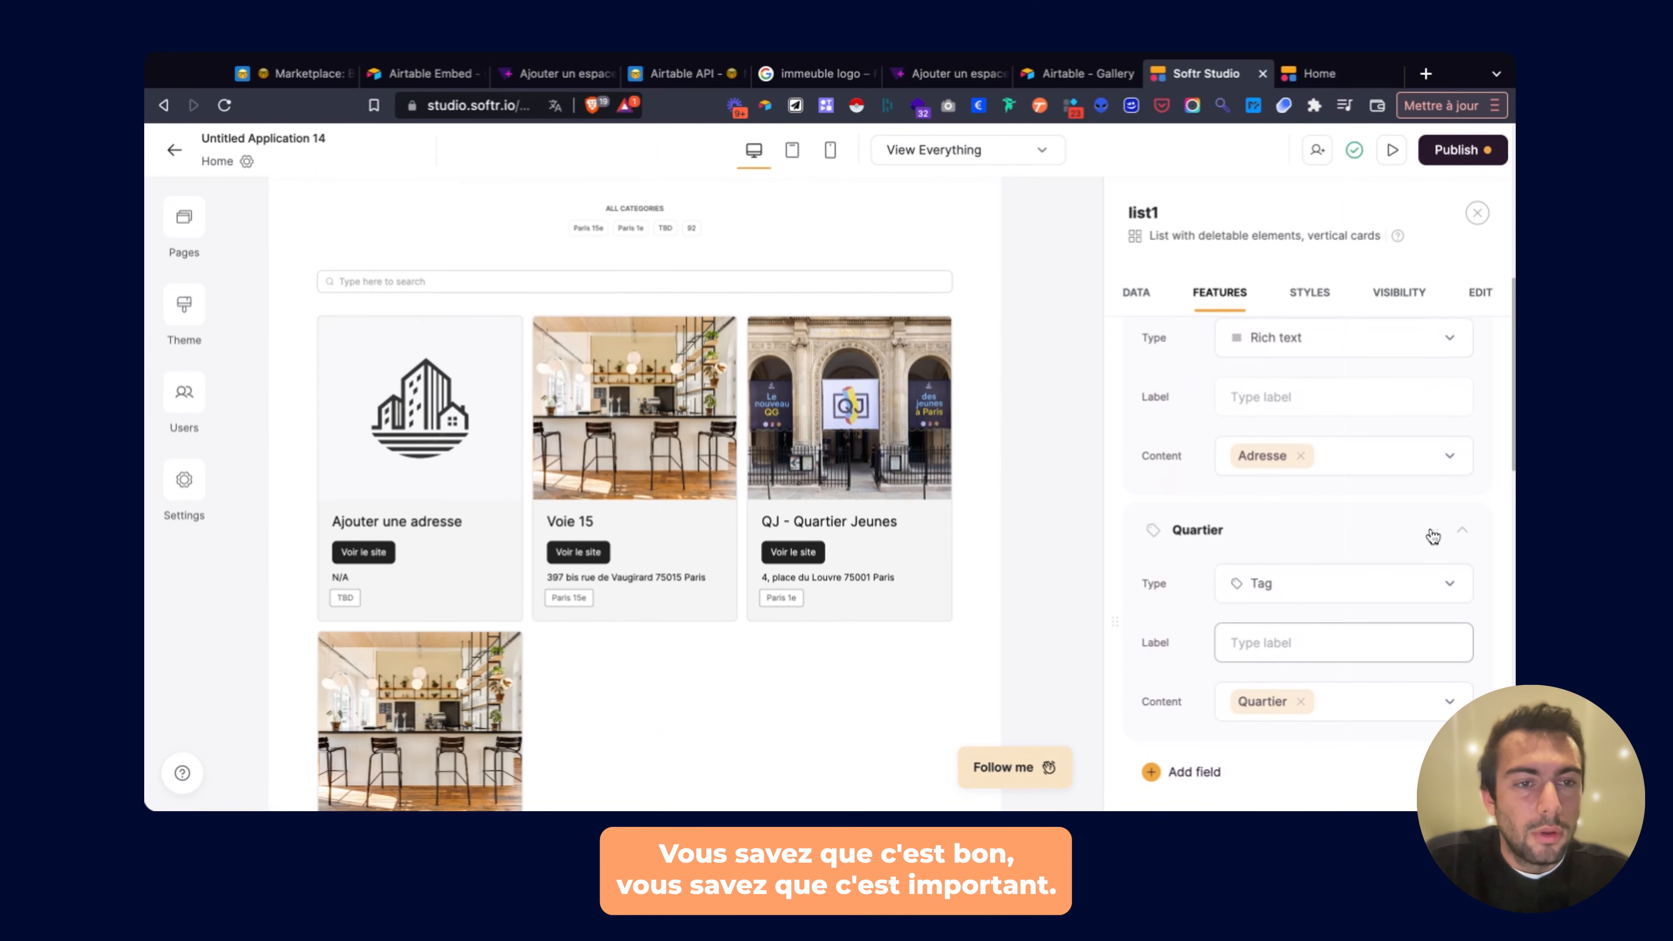
click(1432, 533)
click(1322, 542)
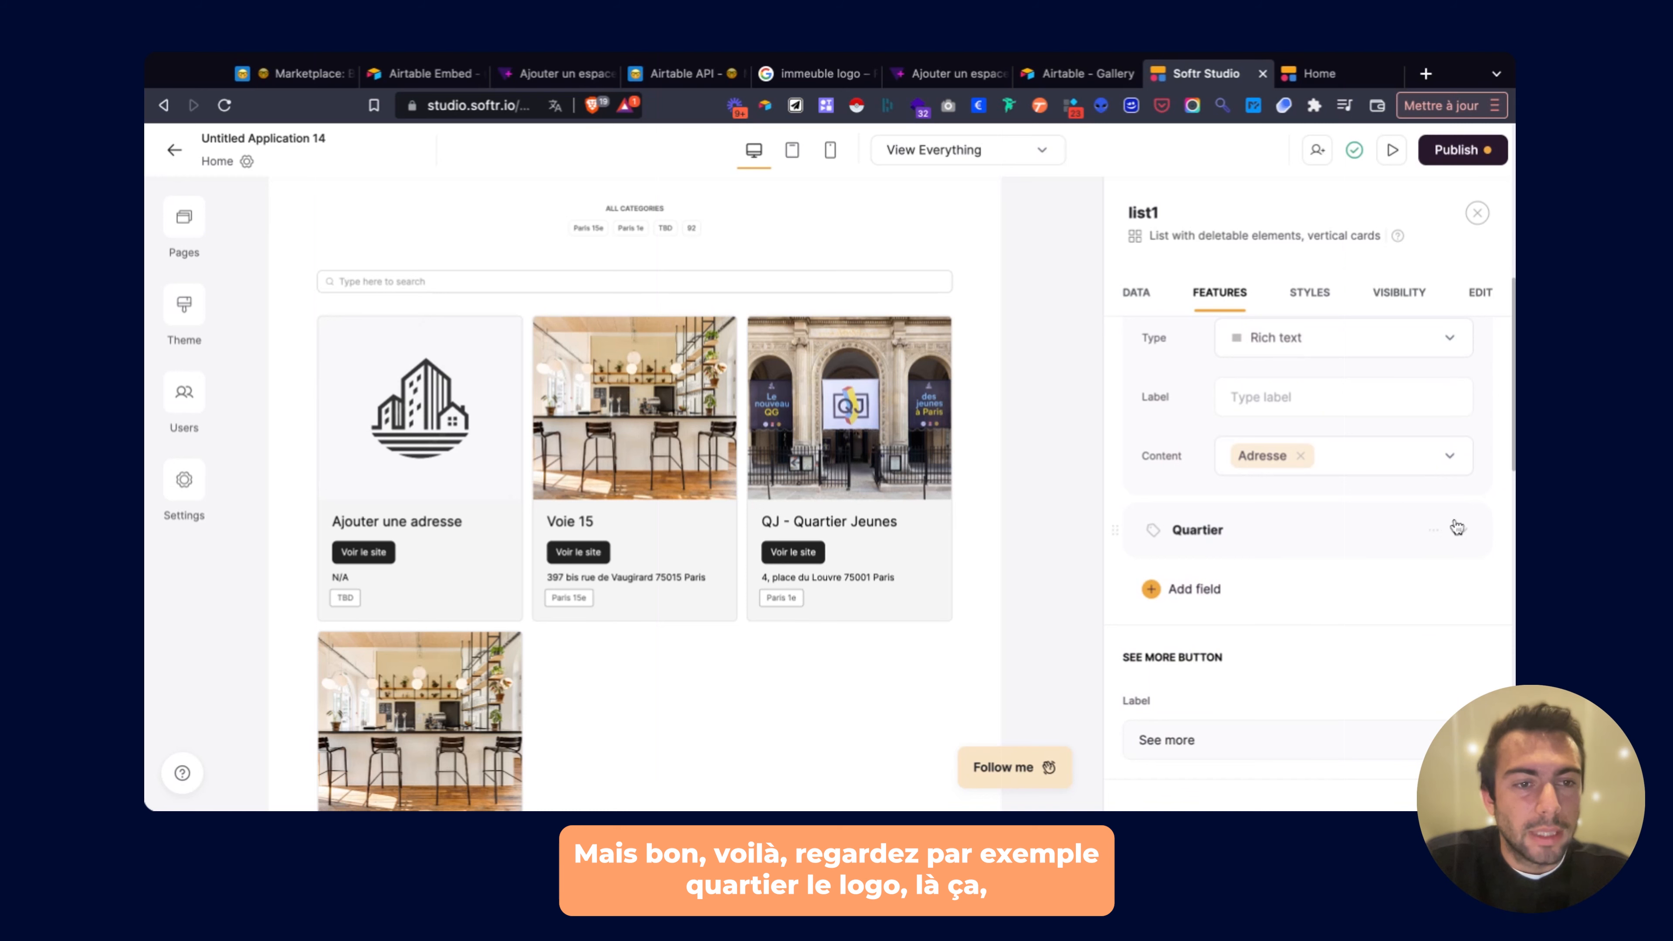
Make the Quartier tag text white.
click(1434, 530)
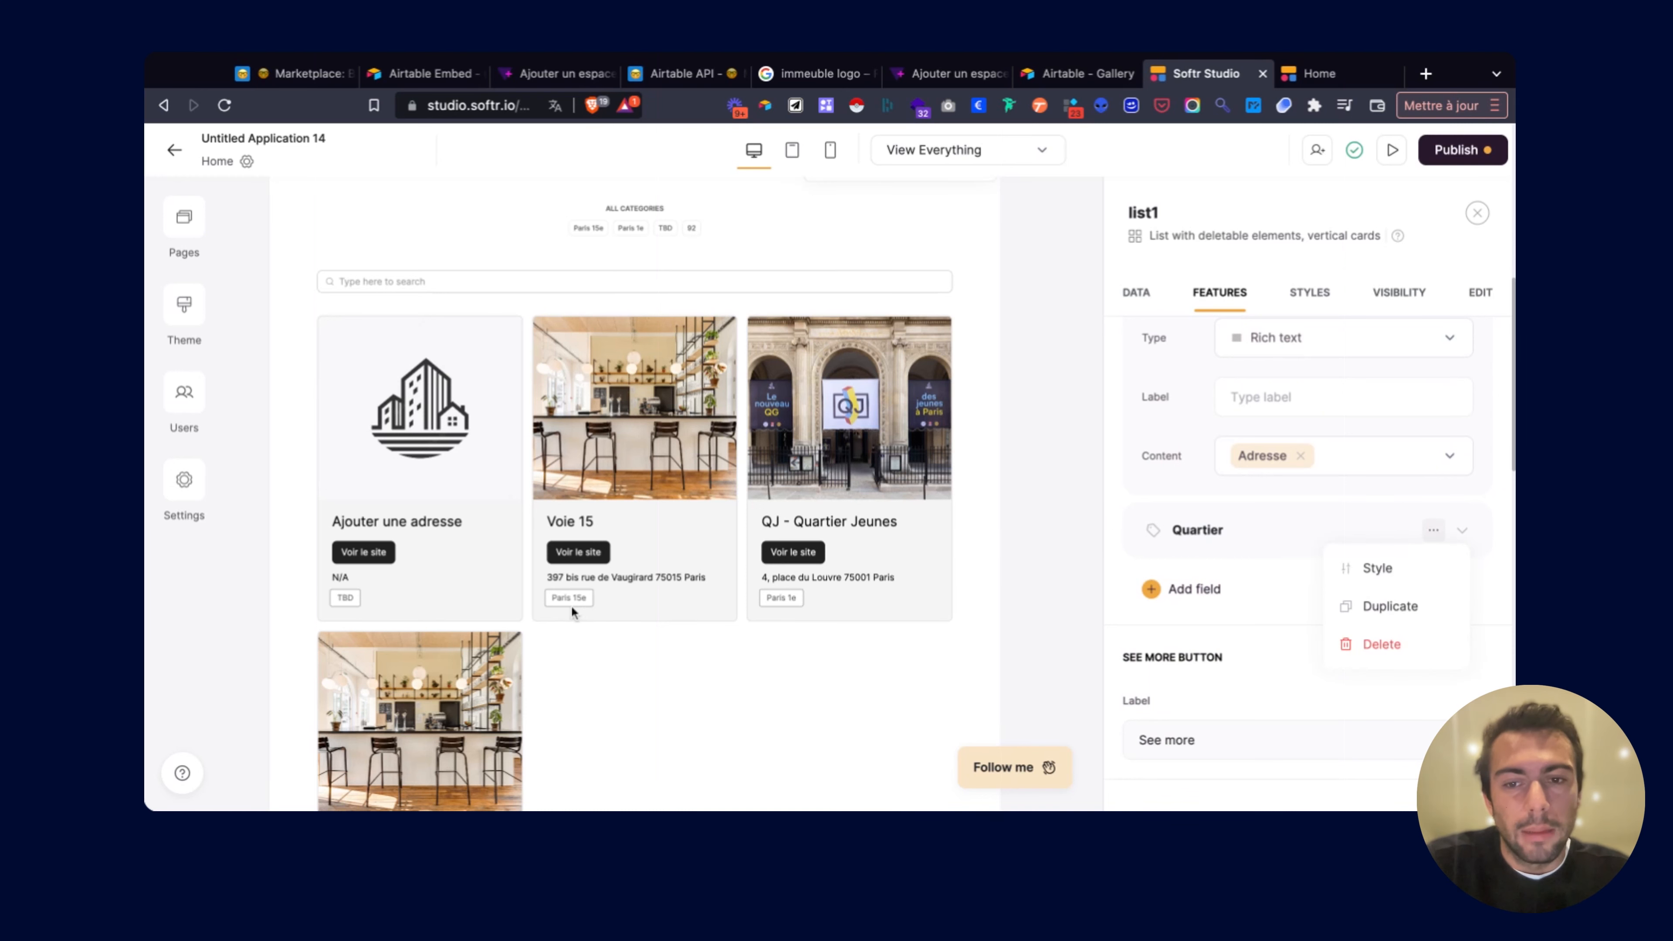
scroll(592, 603, up, 5)
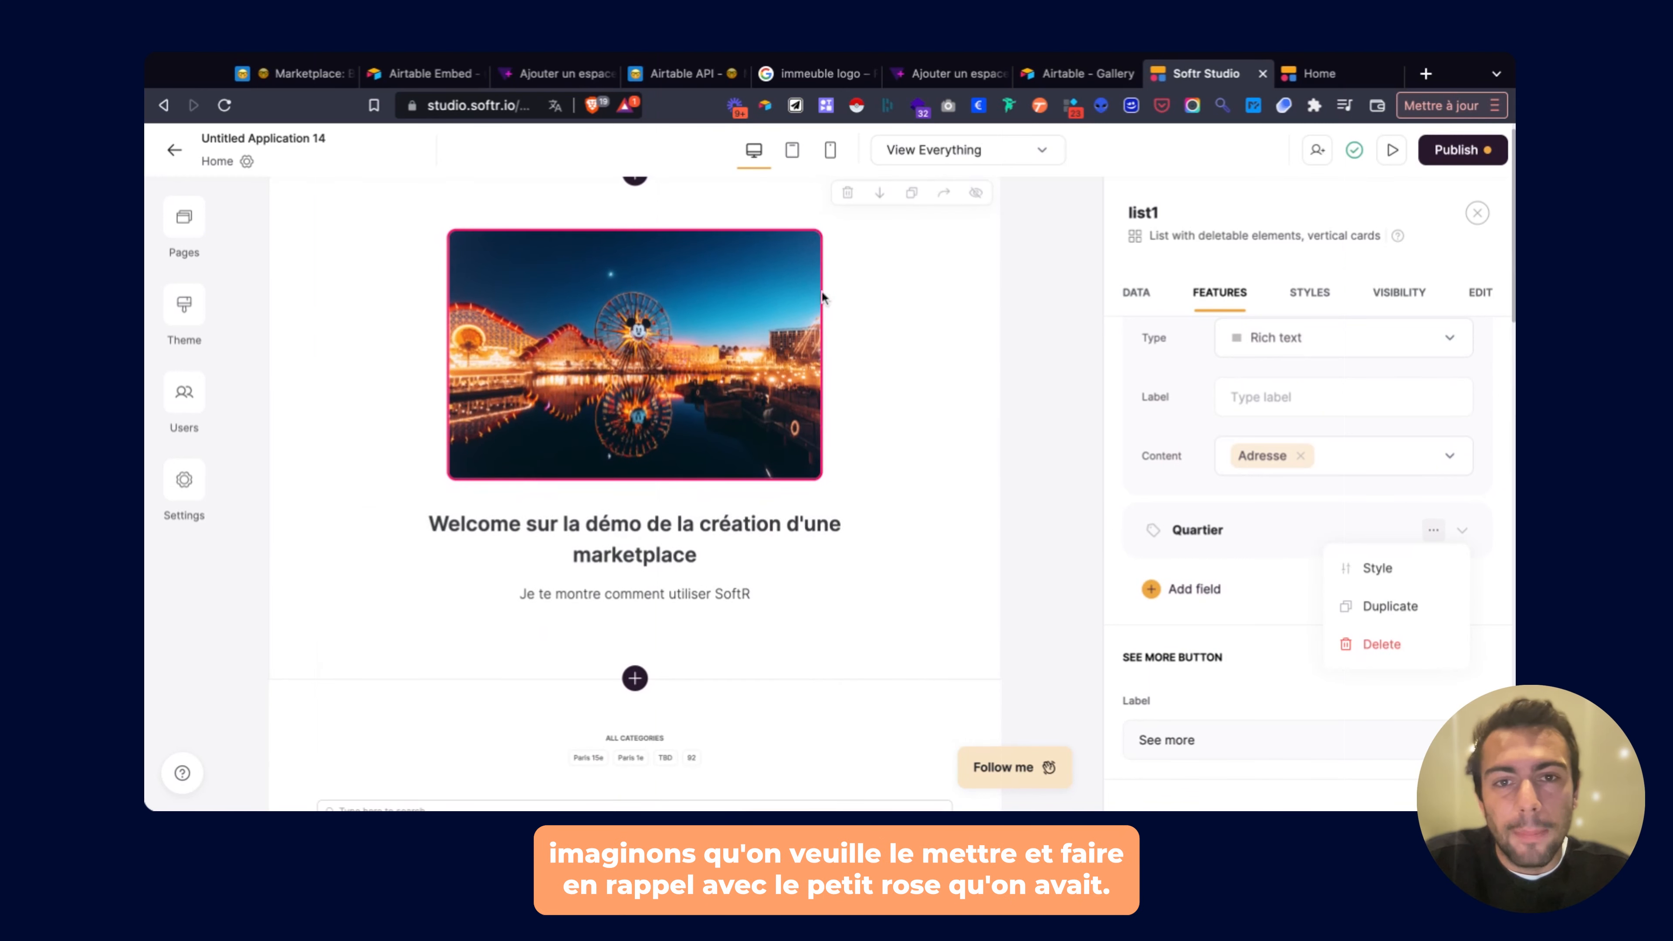
scroll(820, 310, down, 5)
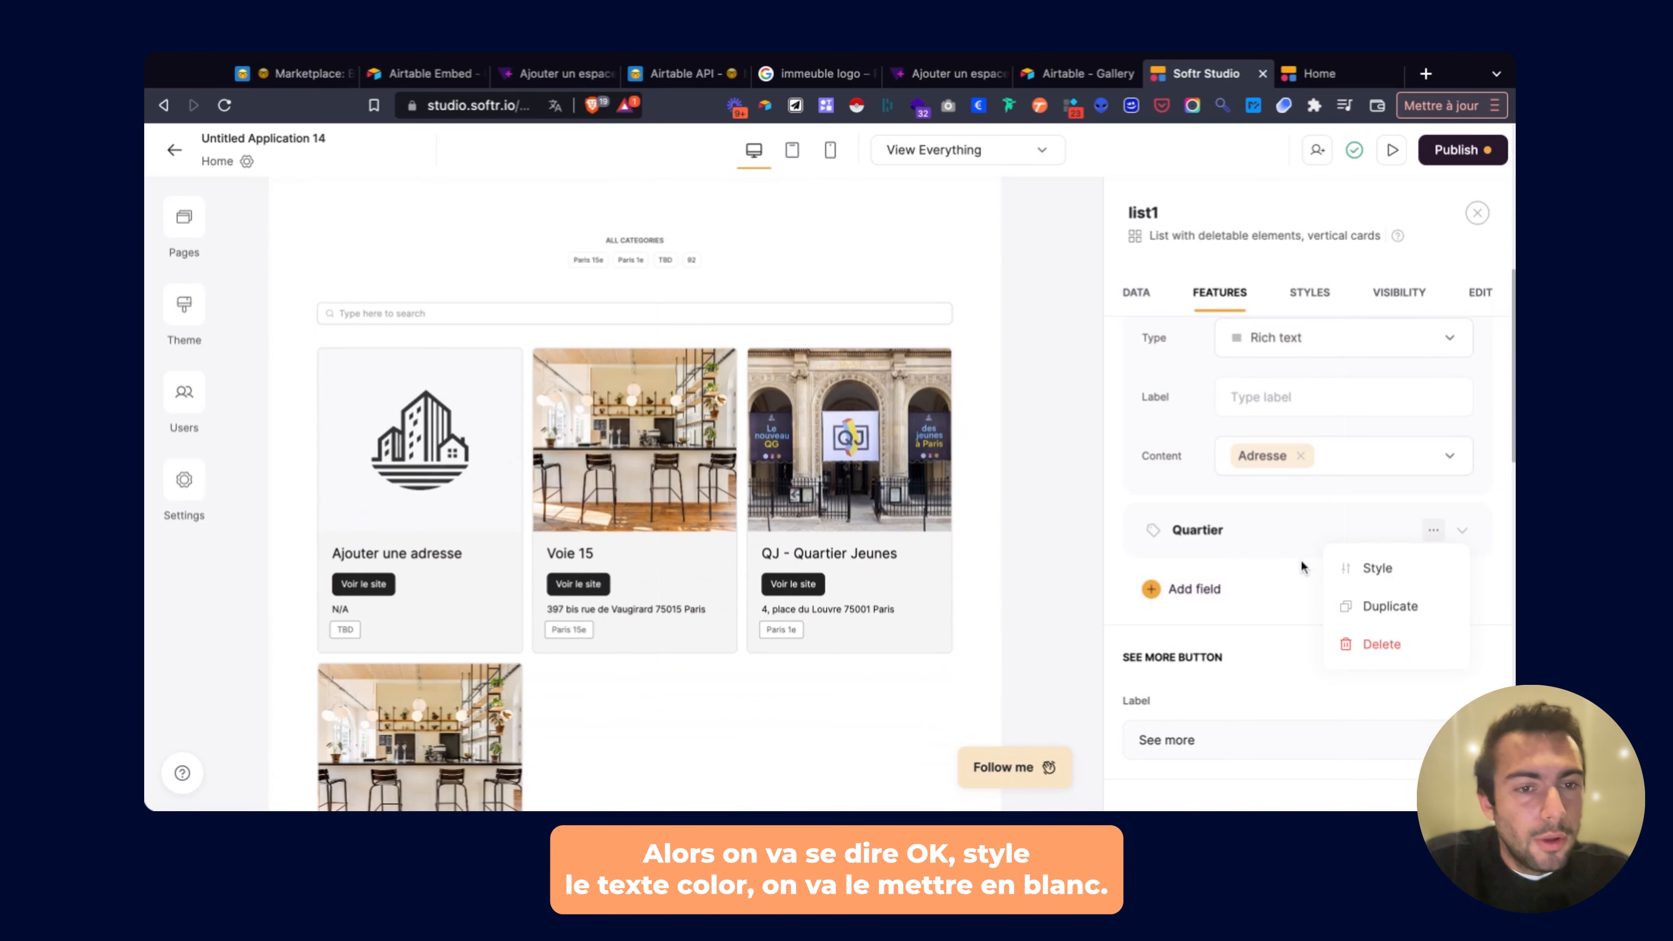
click(1378, 569)
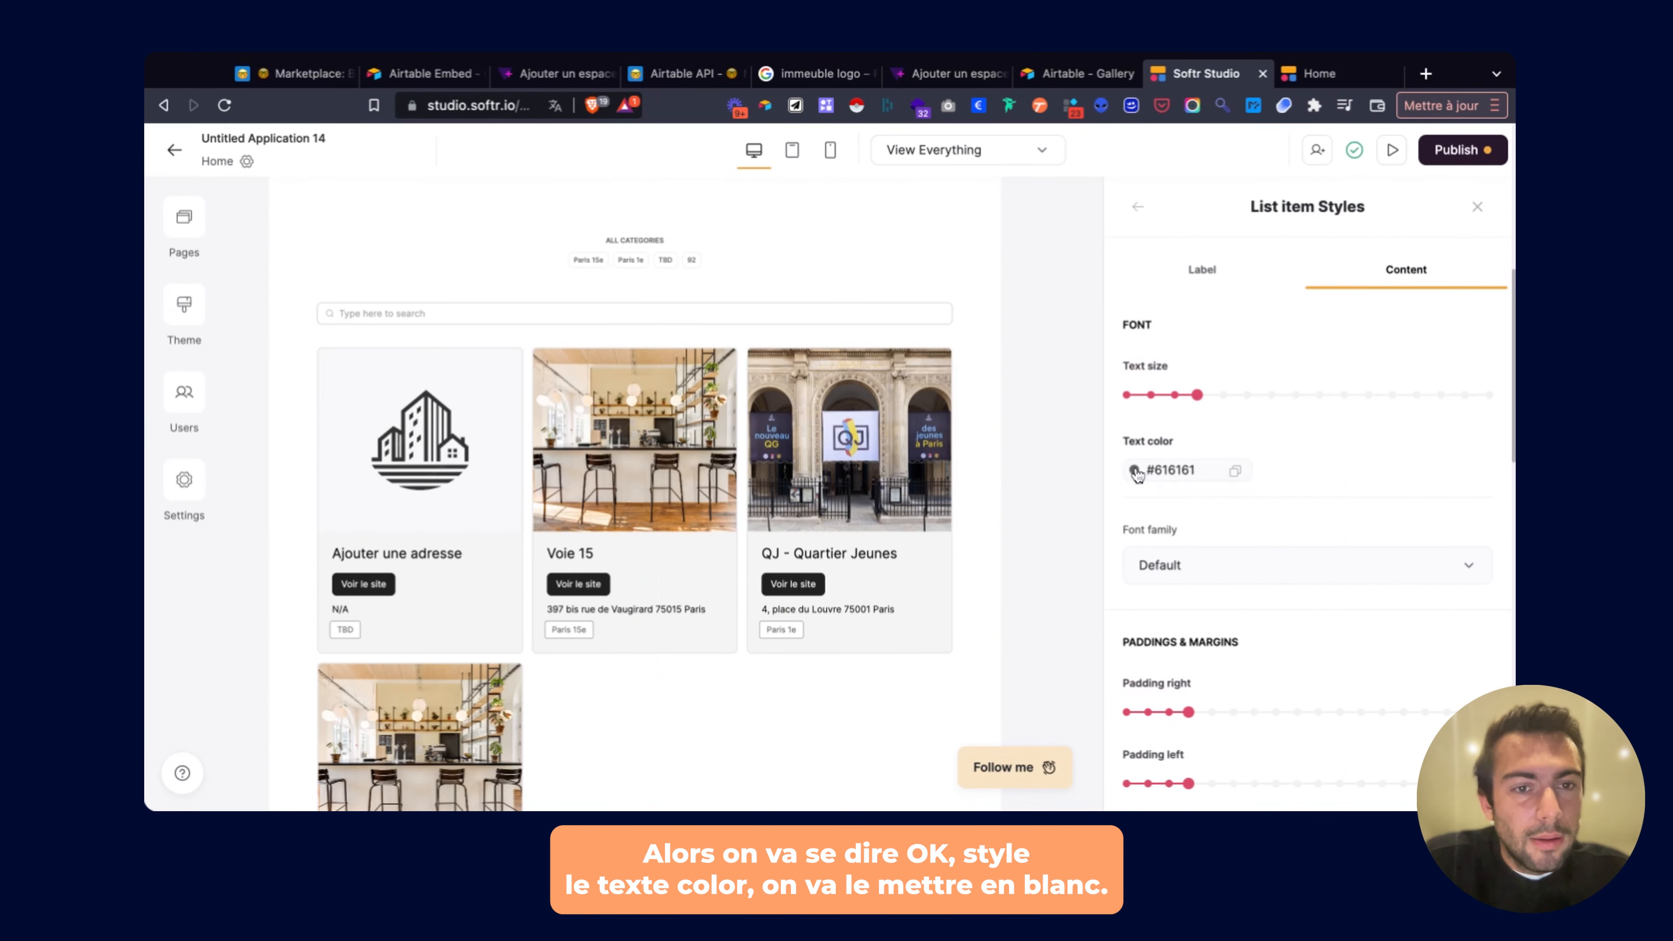
click(1133, 470)
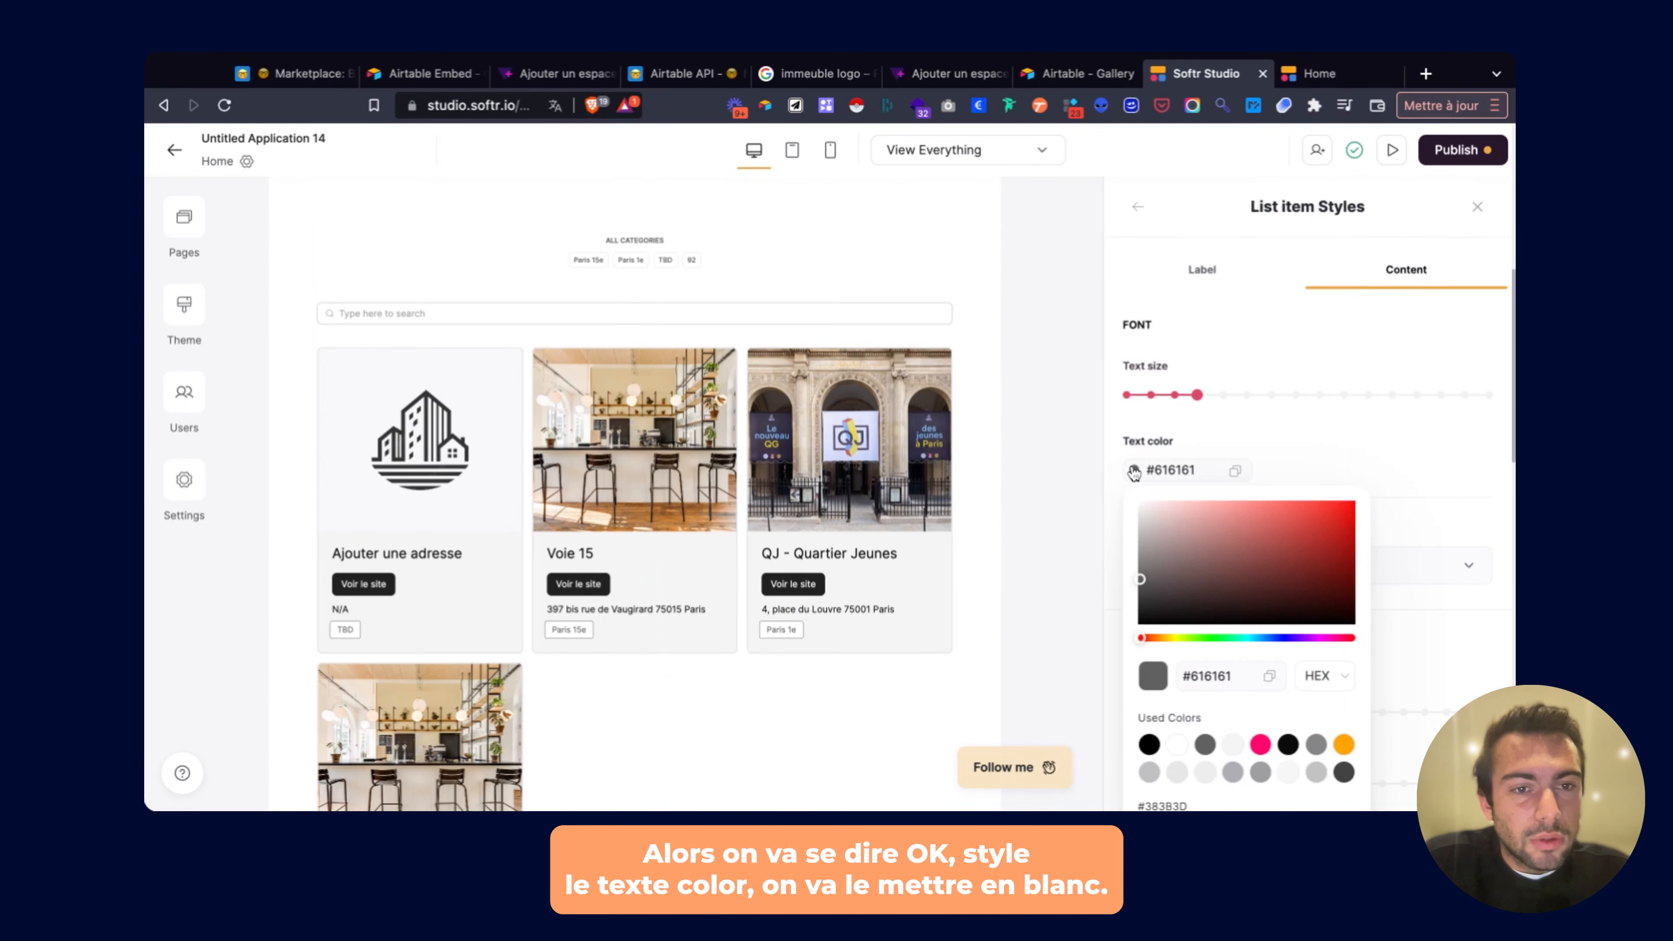
click(1177, 745)
Give the tags a pink #FF076F background and the third, rounder corner option.
scroll(1423, 558, down, 1)
click(1424, 558)
scroll(1383, 563, down, 2)
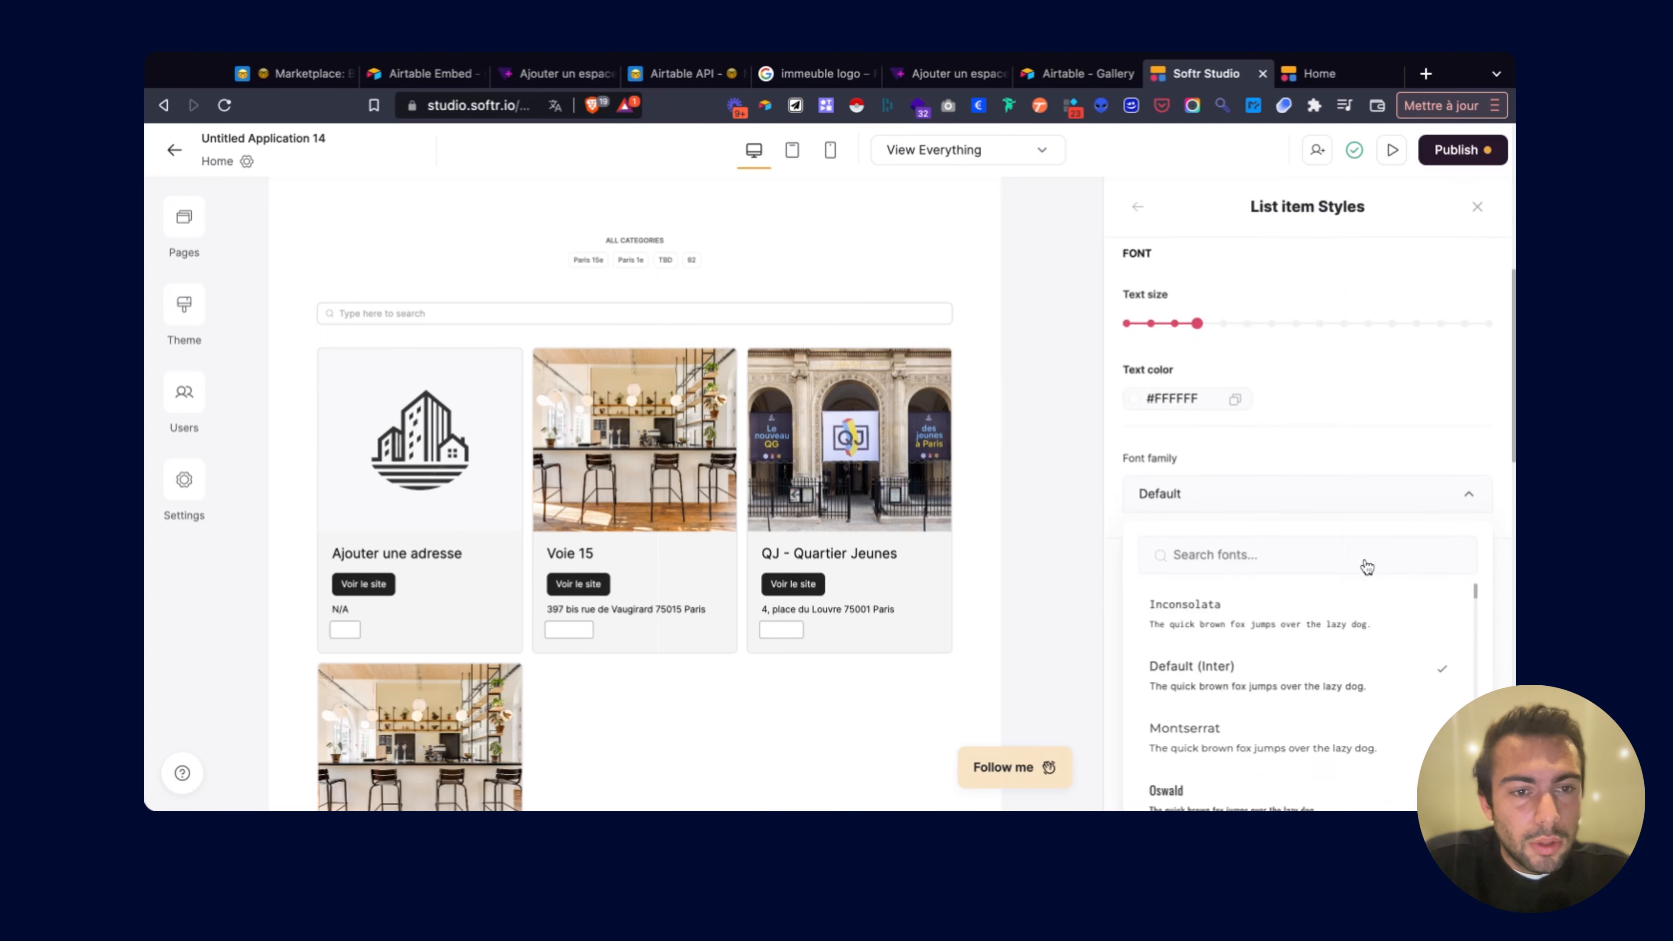
scroll(1367, 567, down, 2)
click(1303, 388)
scroll(1161, 516, down, 5)
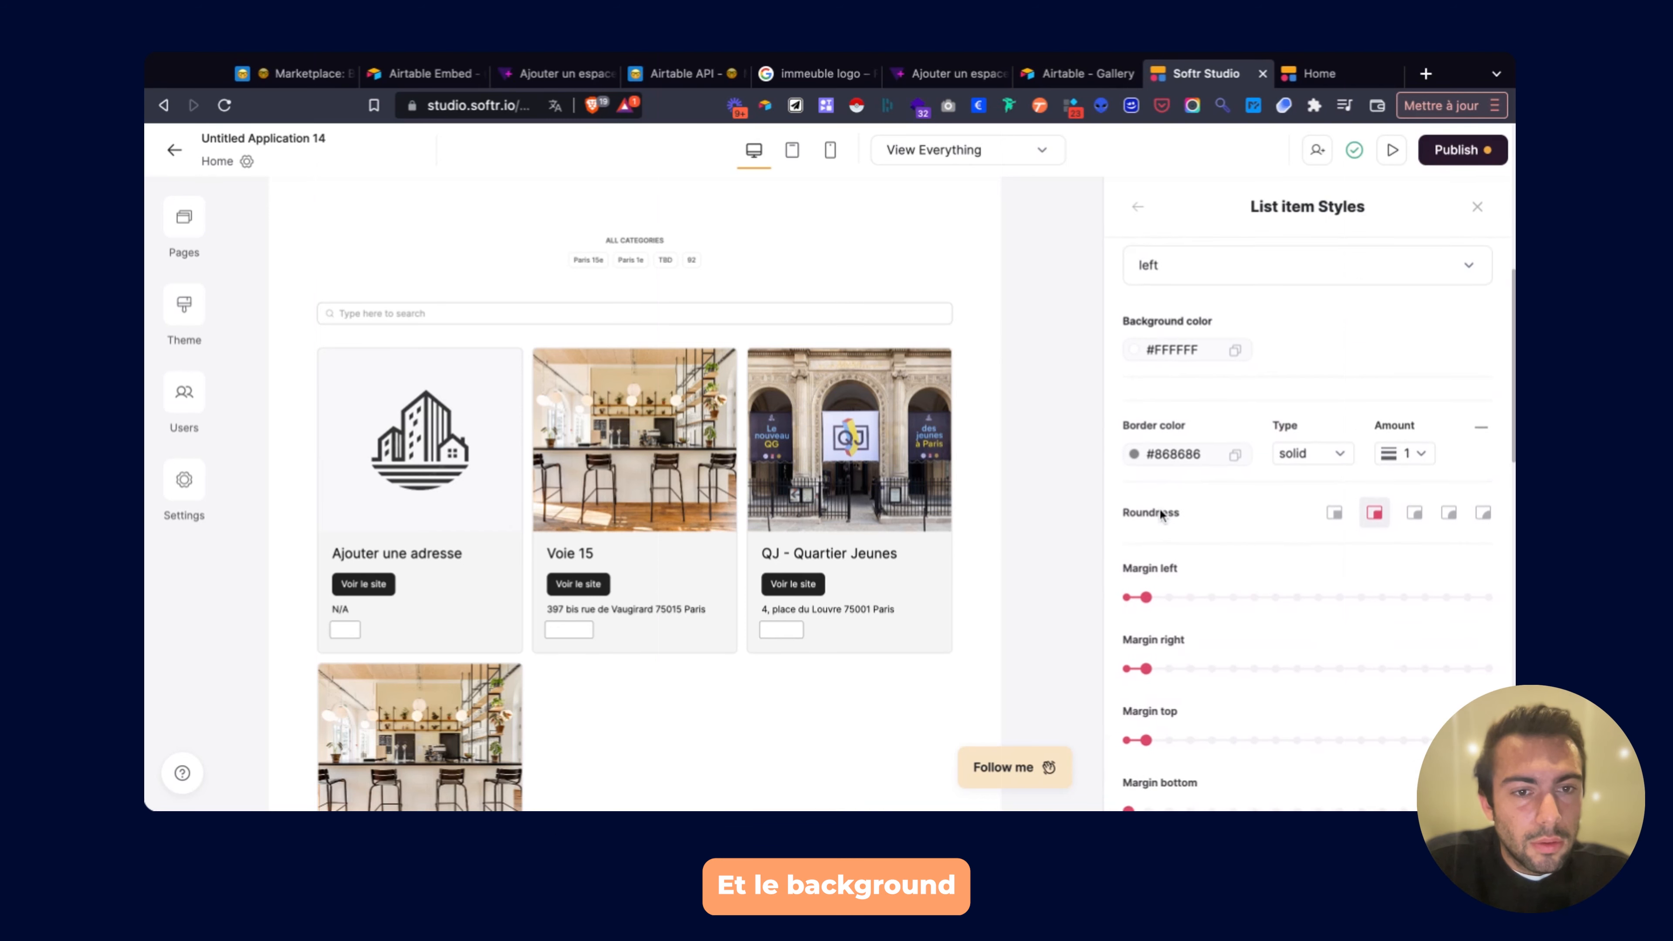
scroll(1161, 516, down, 1)
click(1139, 334)
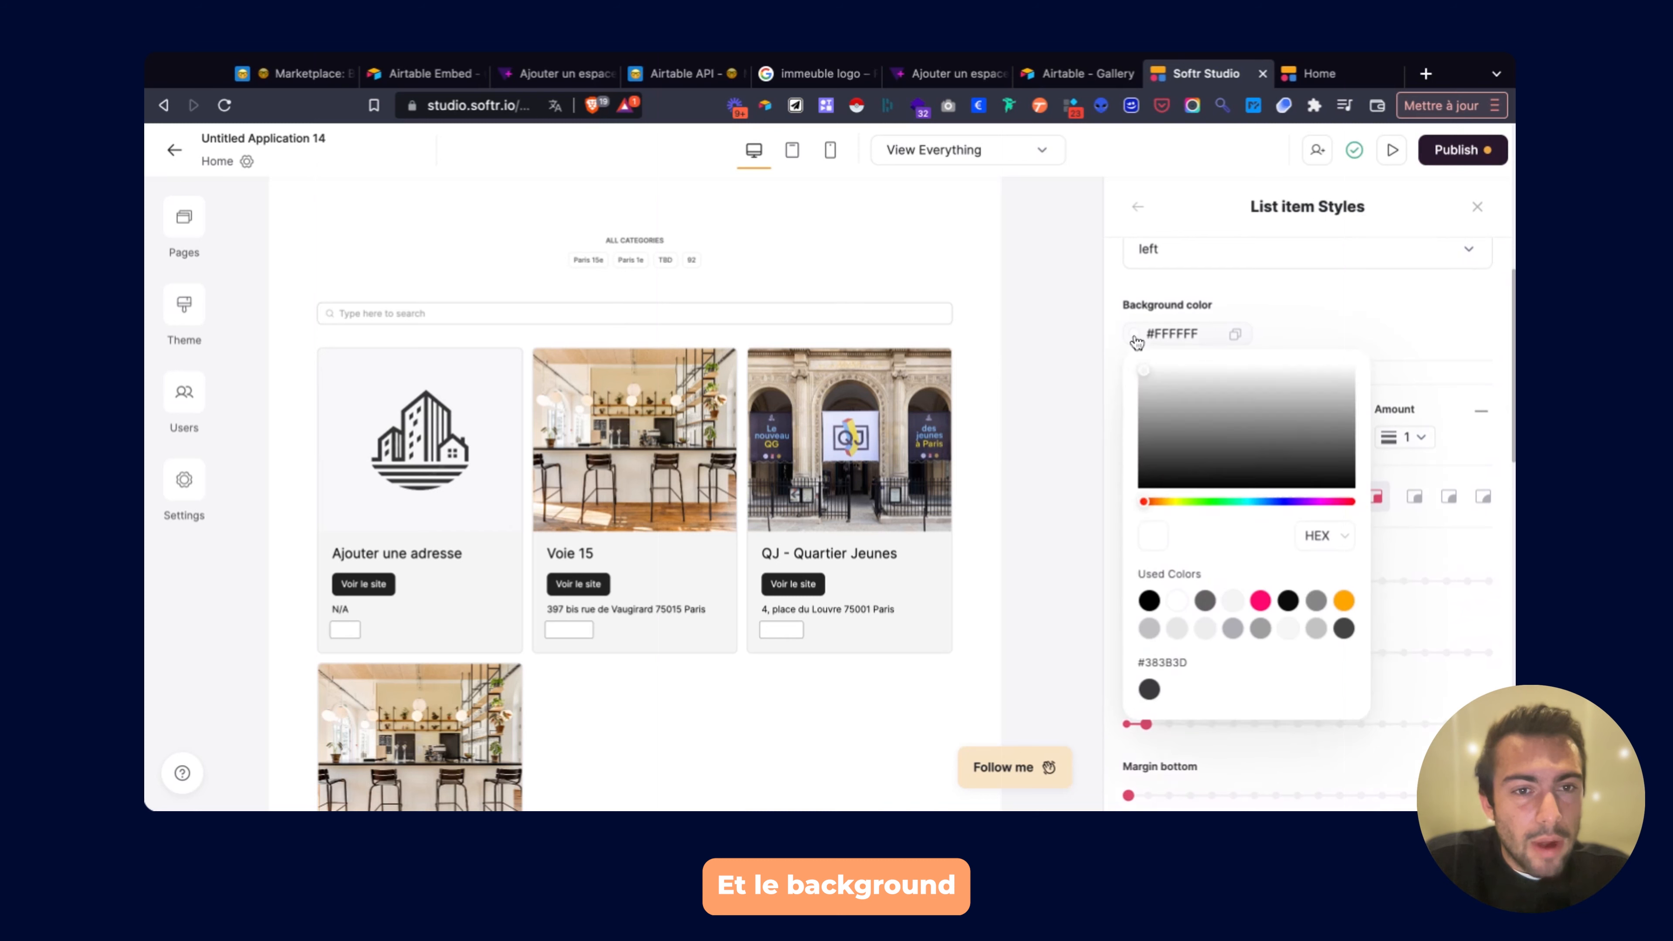
click(1260, 609)
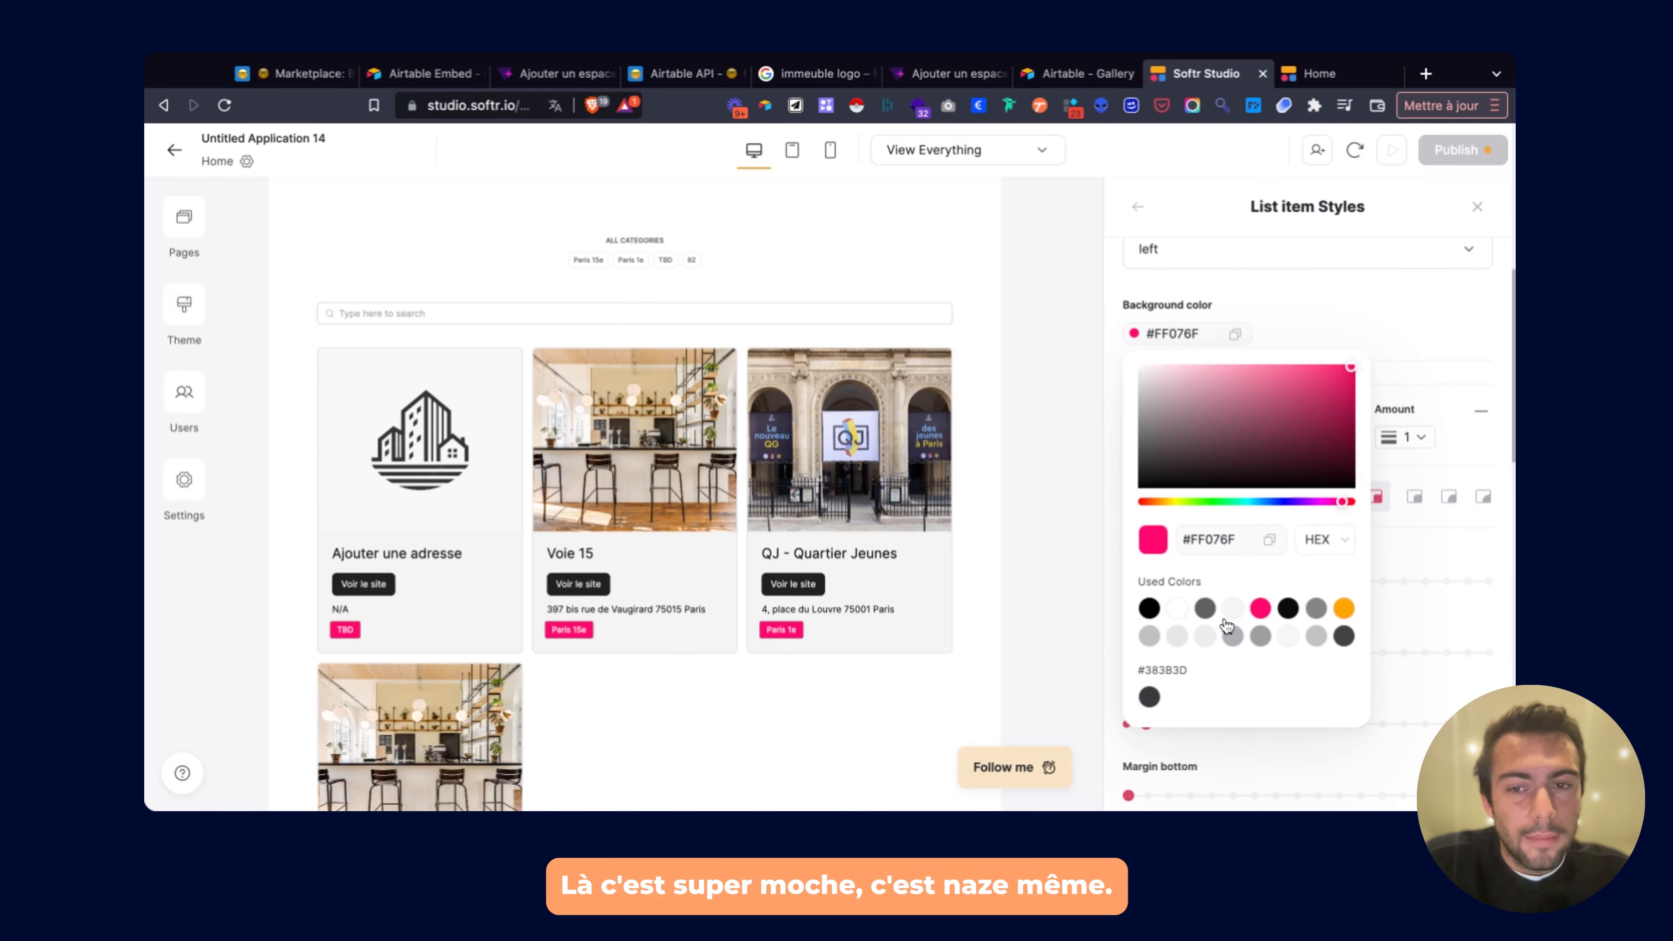
click(1113, 593)
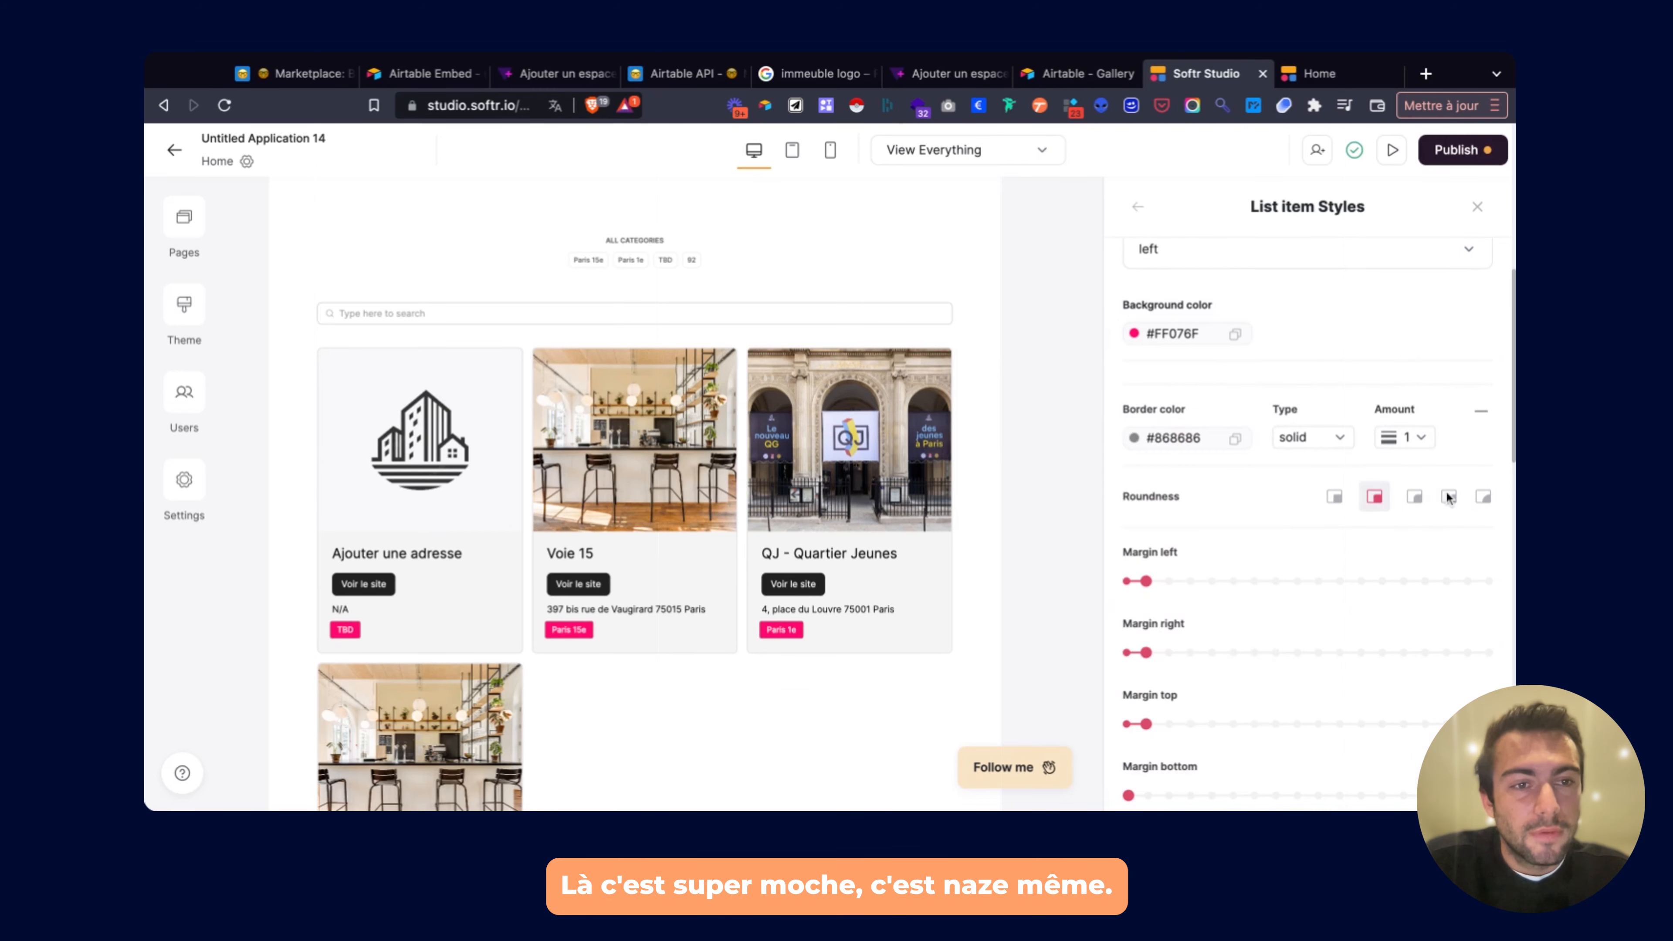
click(1415, 498)
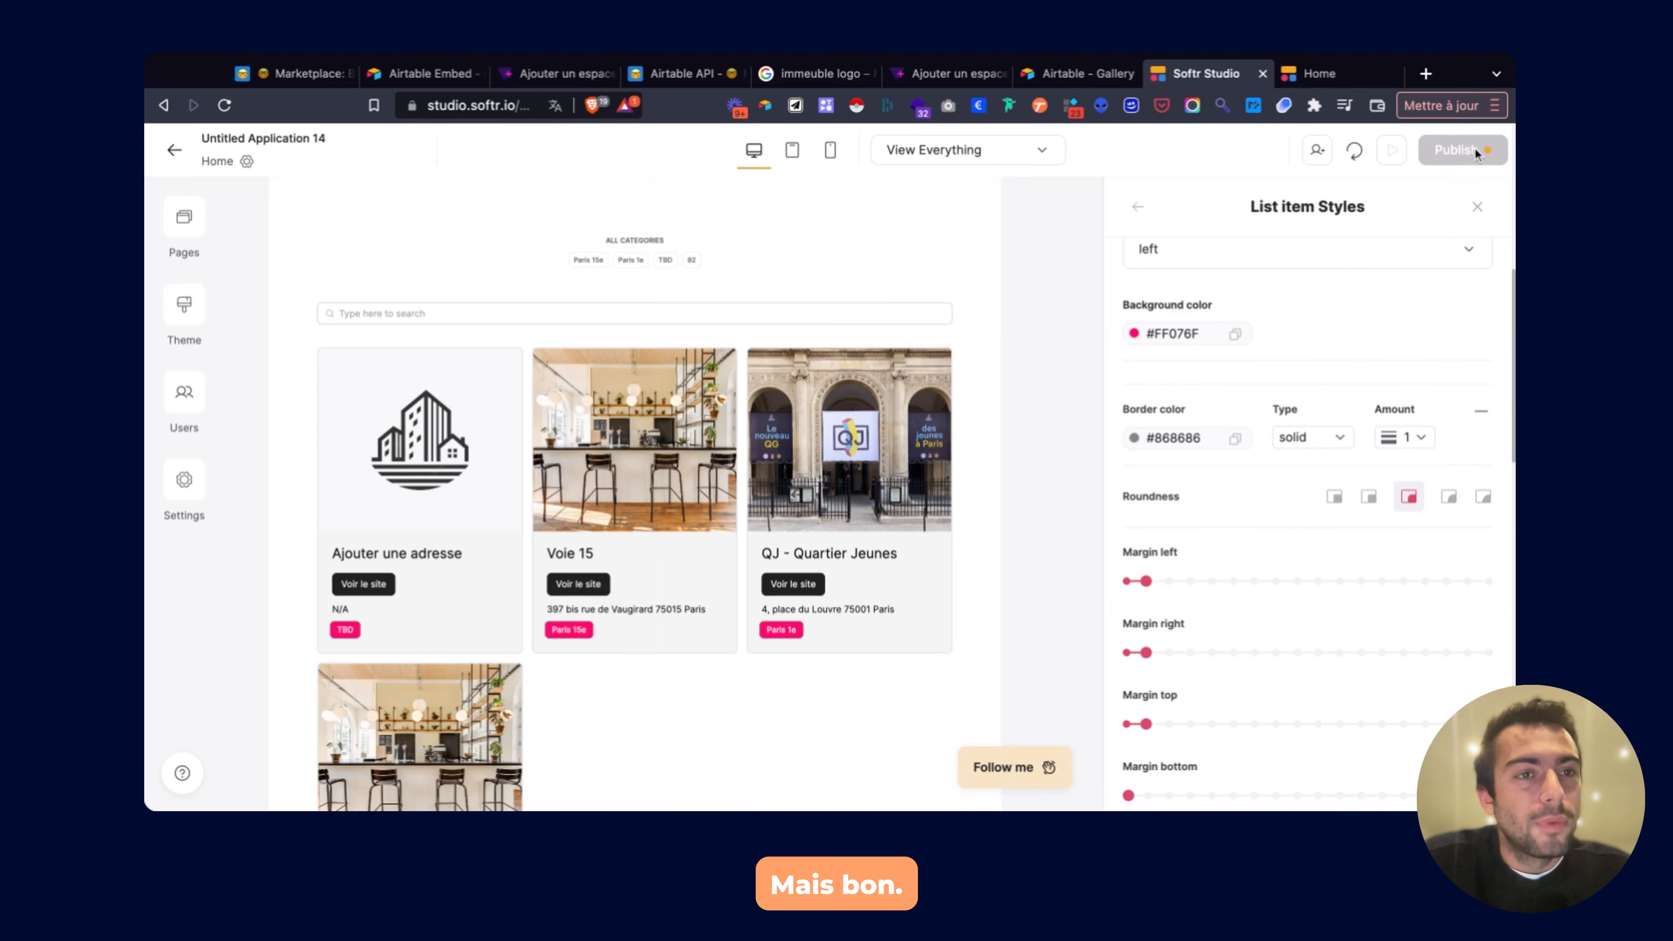
Publish the style updates and view the live marketplace site.
click(1471, 151)
click(1352, 446)
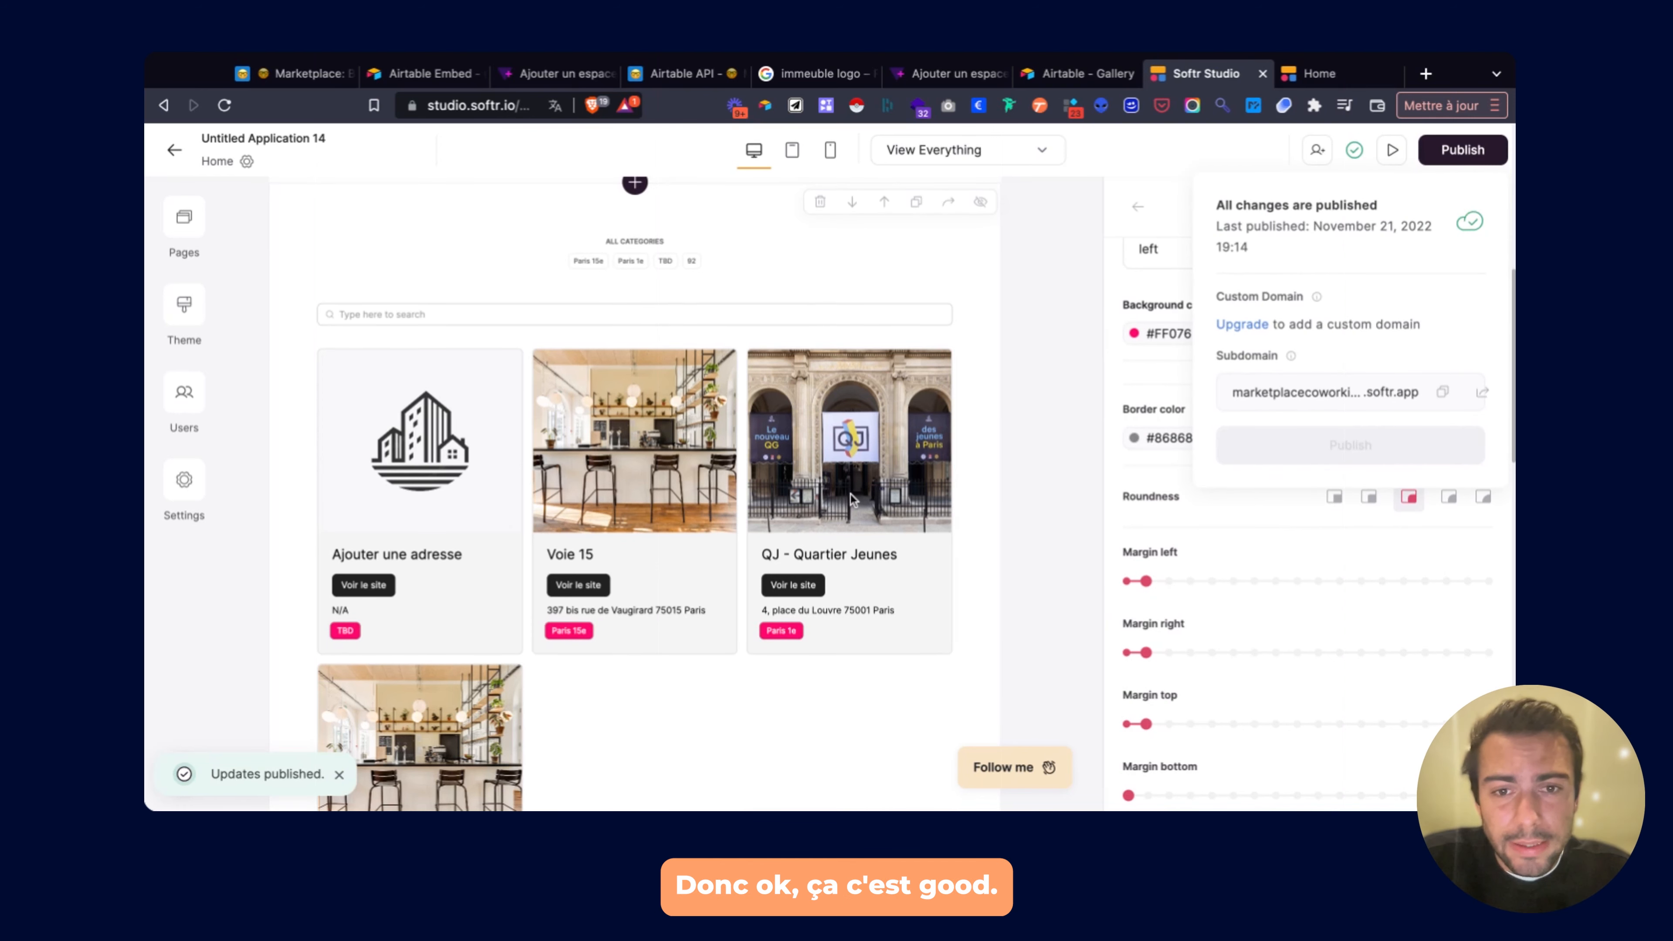
scroll(851, 499, up, 1)
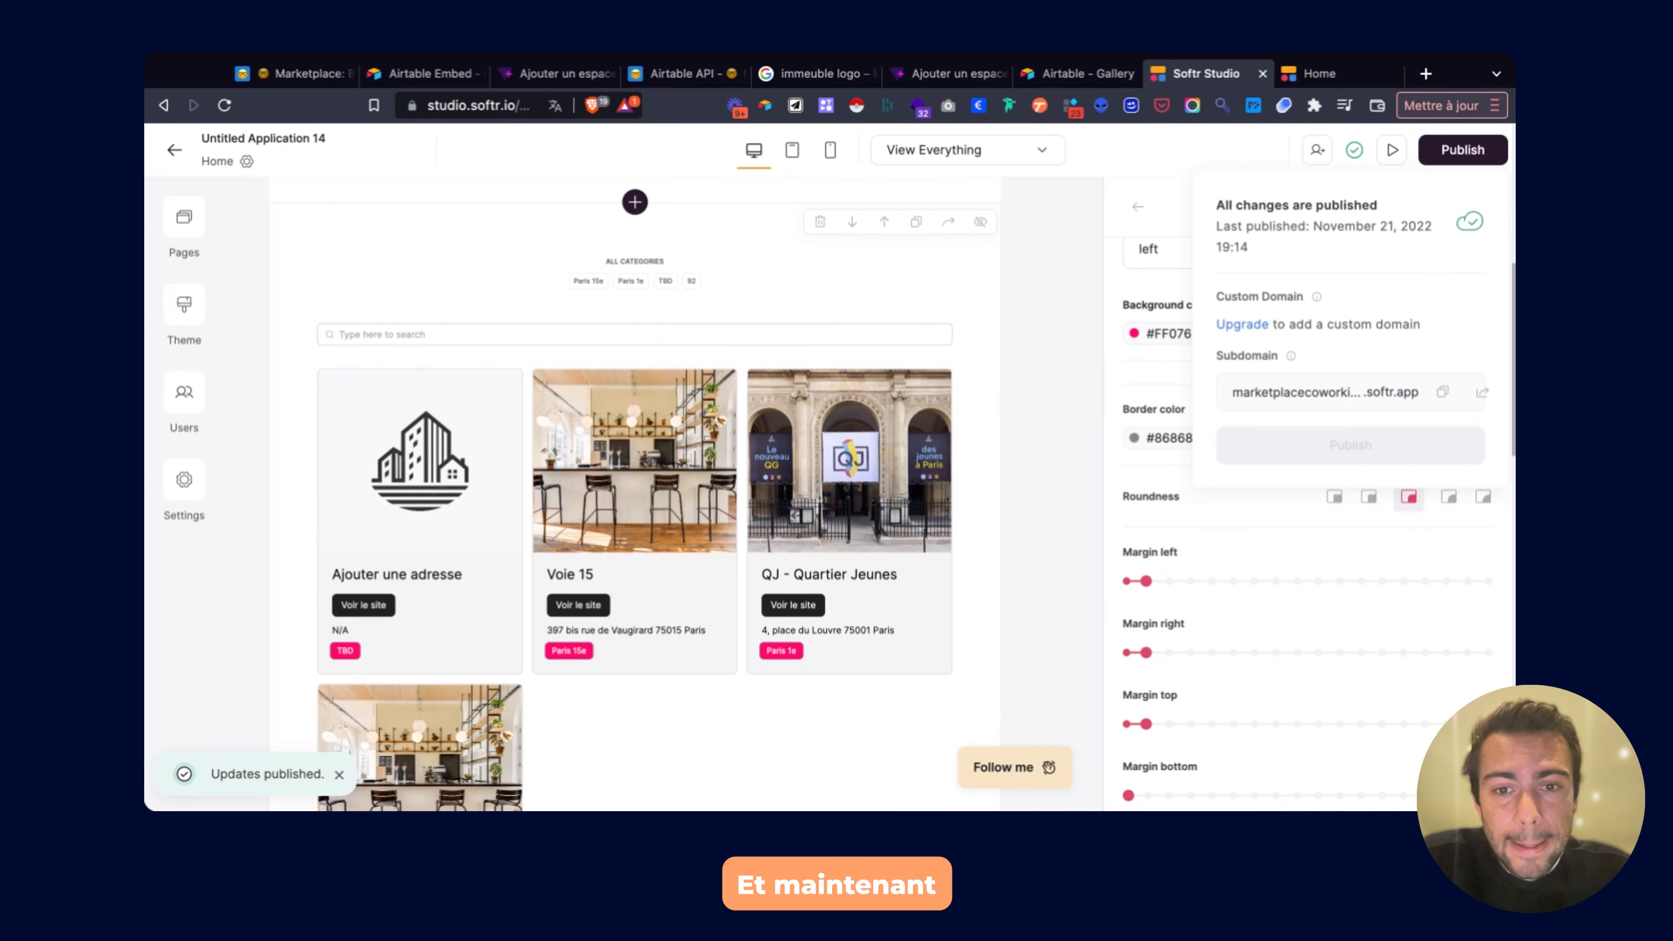
click(1324, 74)
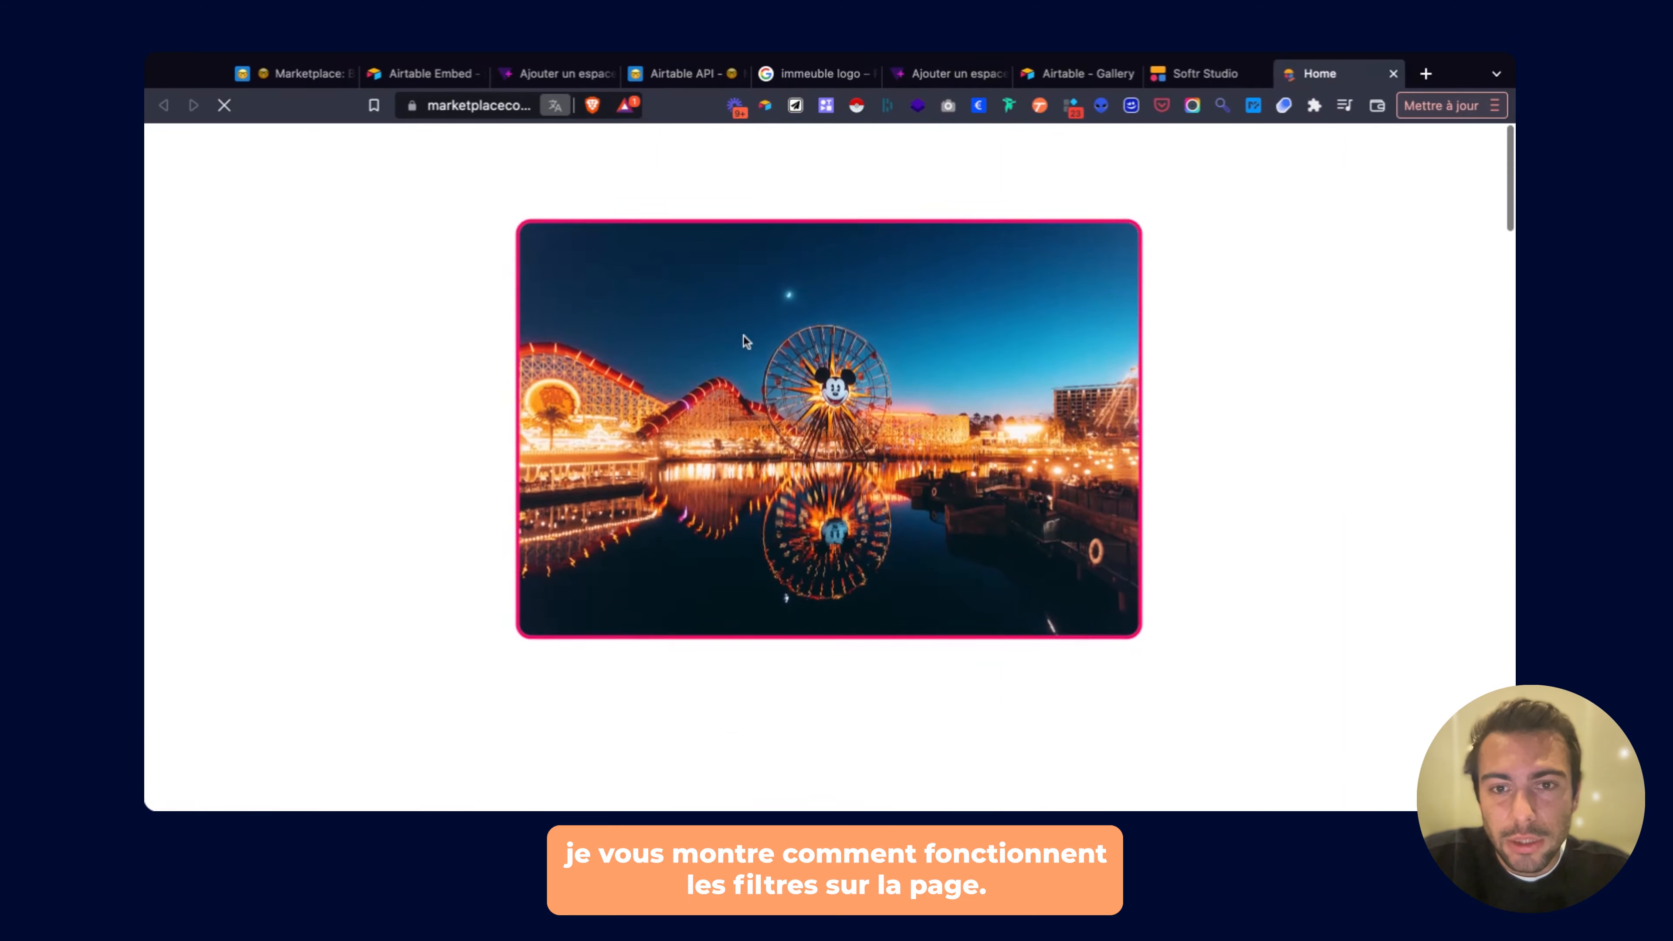
On the live site, filter by Paris 15e, then Paris 1e, then Paris 15e again.
scroll(744, 337, down, 5)
scroll(743, 336, down, 7)
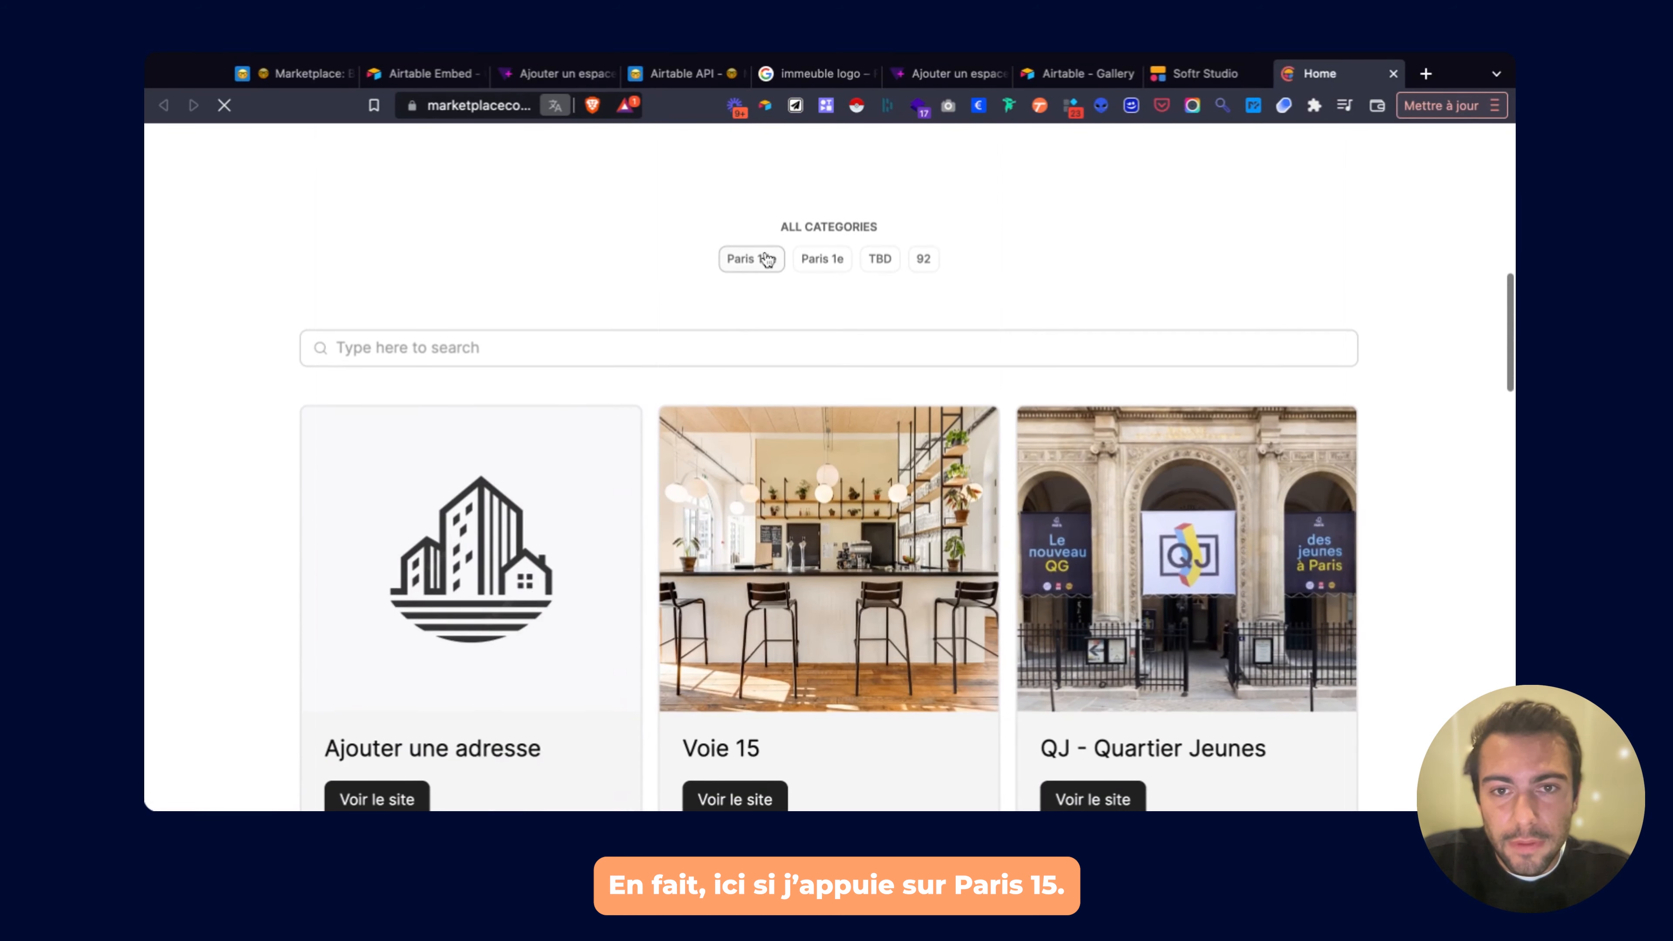
click(763, 258)
scroll(484, 472, down, 3)
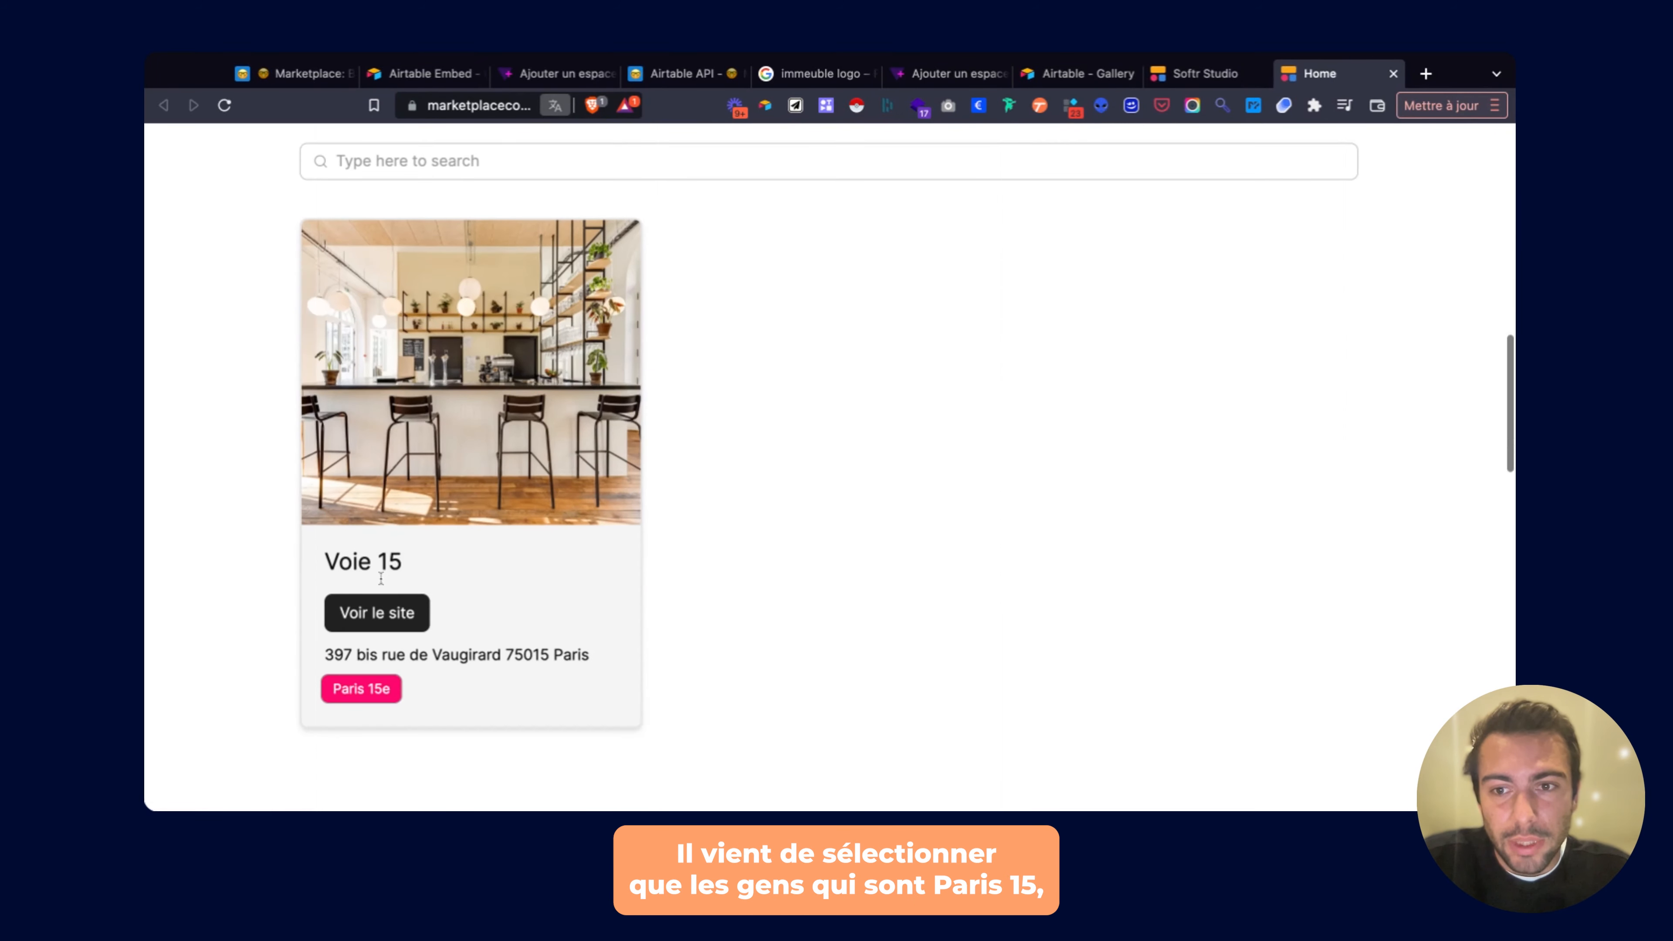
scroll(460, 480, up, 3)
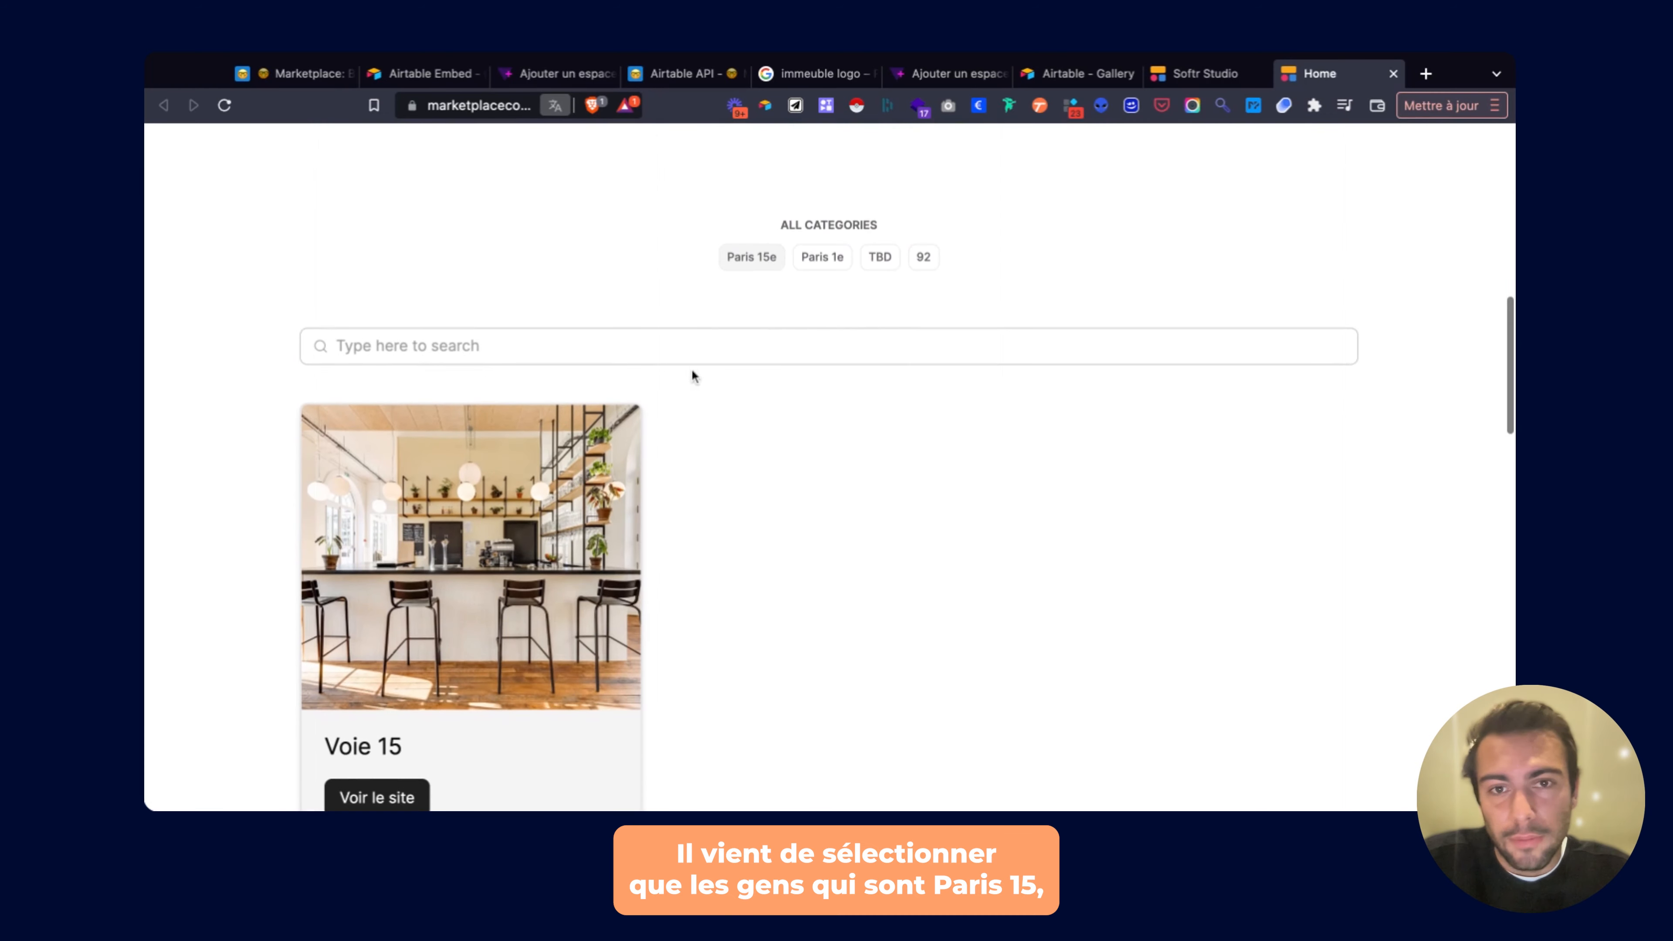
click(798, 266)
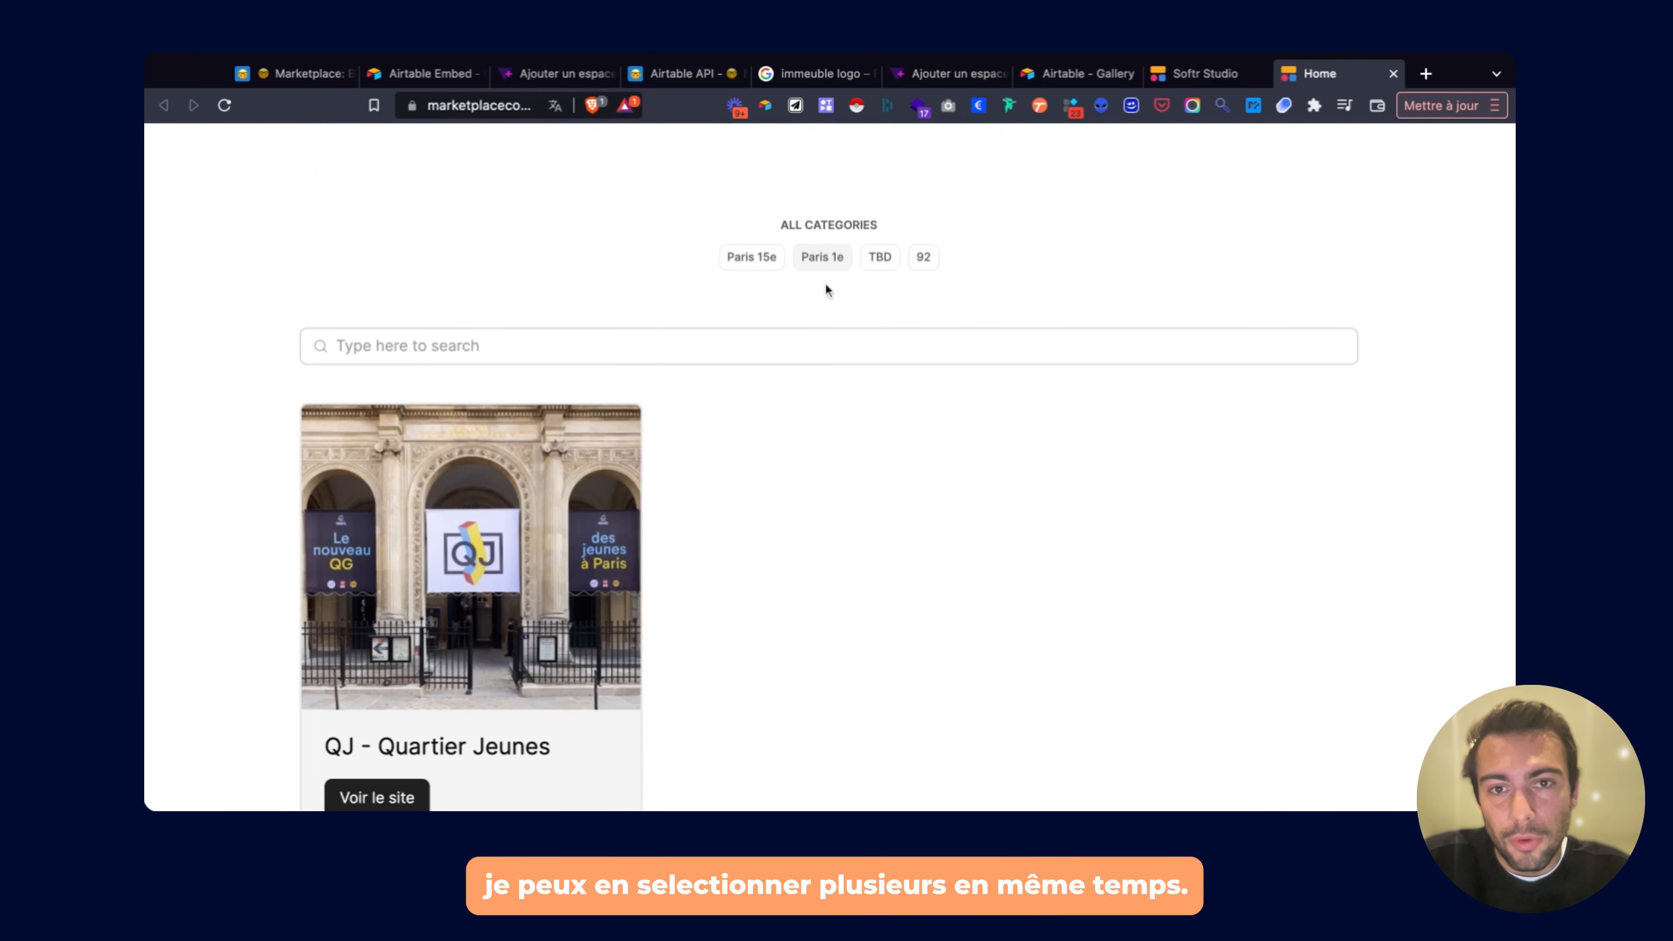
click(768, 268)
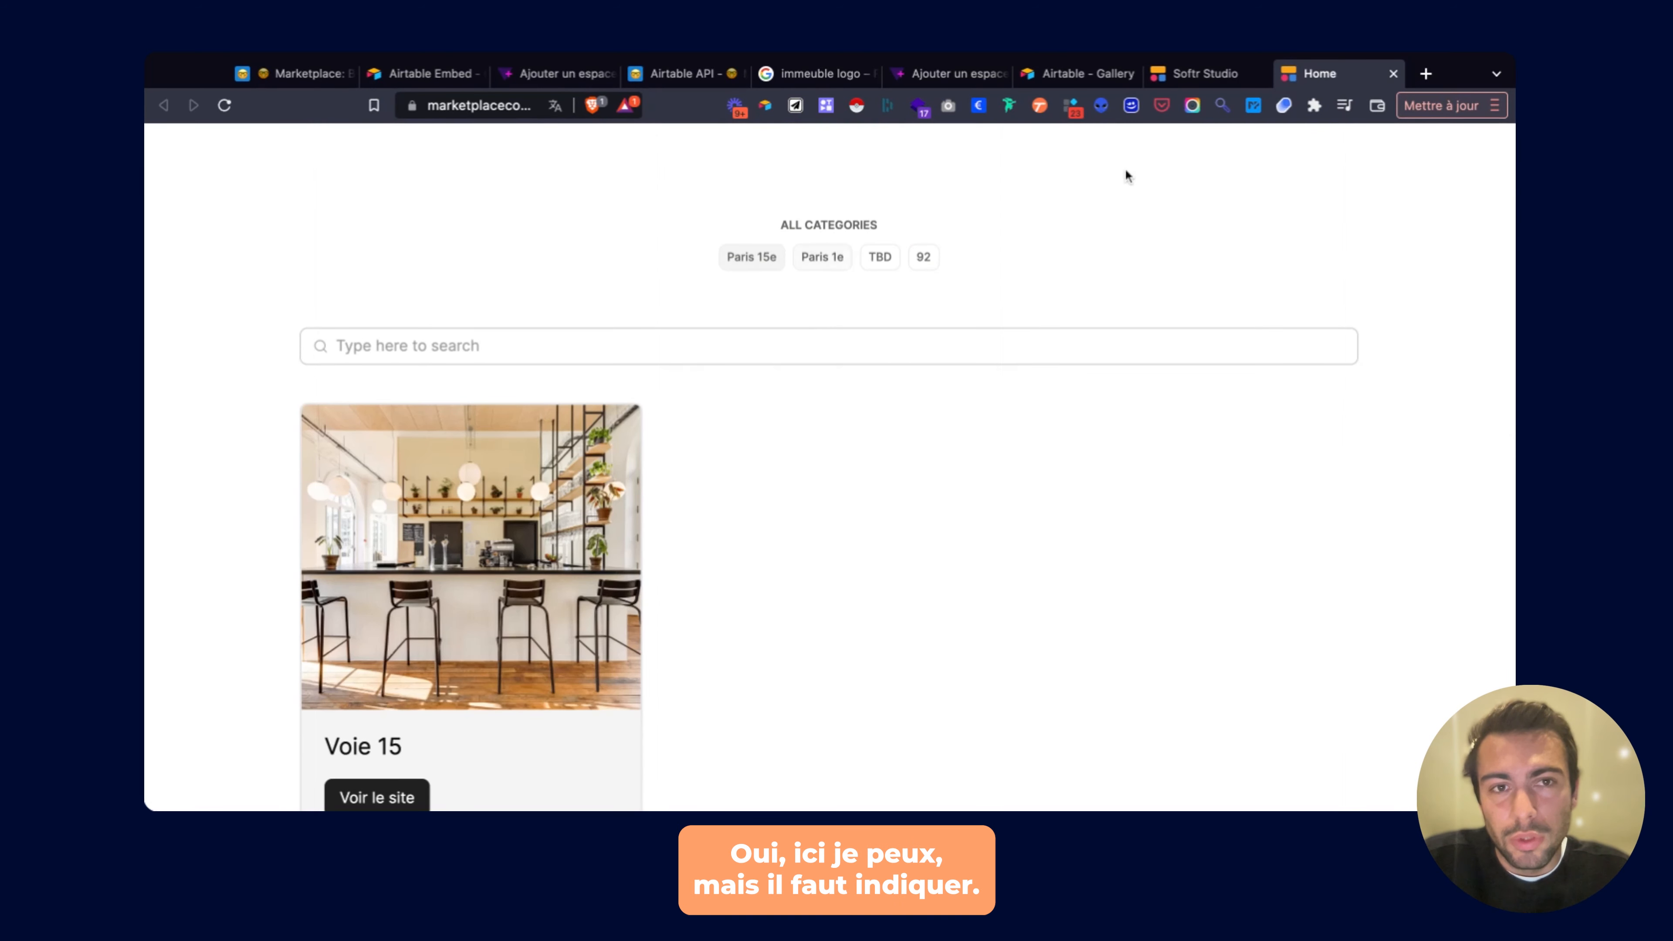
click(1205, 73)
Turn on Allow multiselect for the list's ALL CATEGORIES filter.
click(1158, 399)
scroll(1235, 325, up, 5)
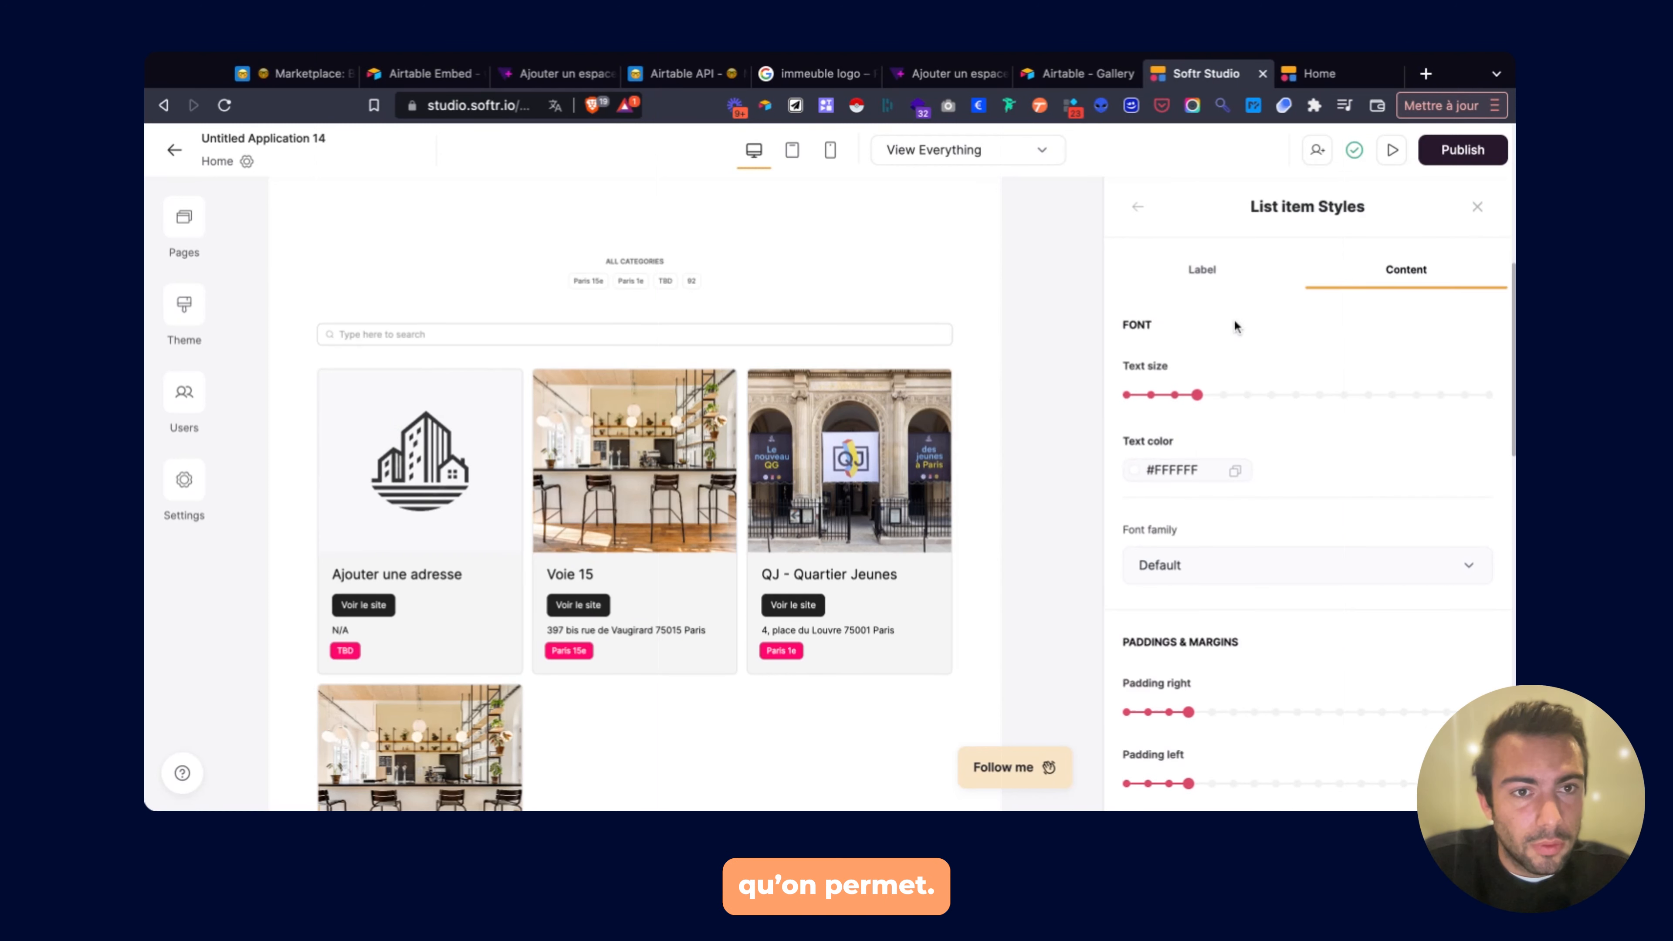
click(1140, 210)
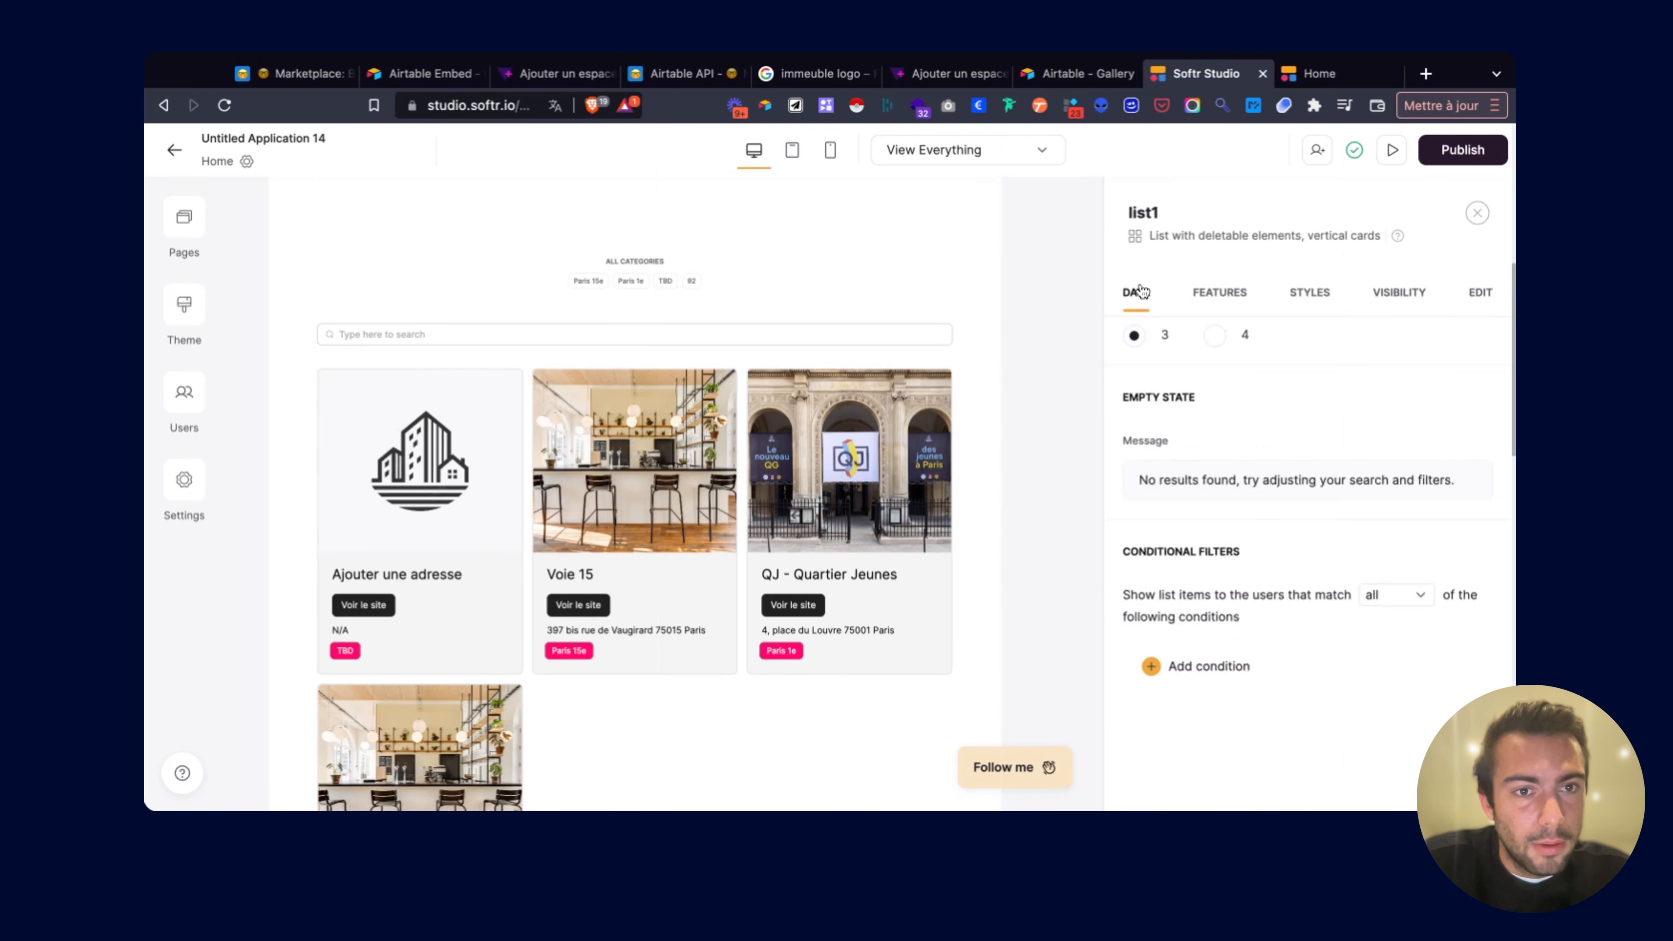
scroll(1212, 448, down, 7)
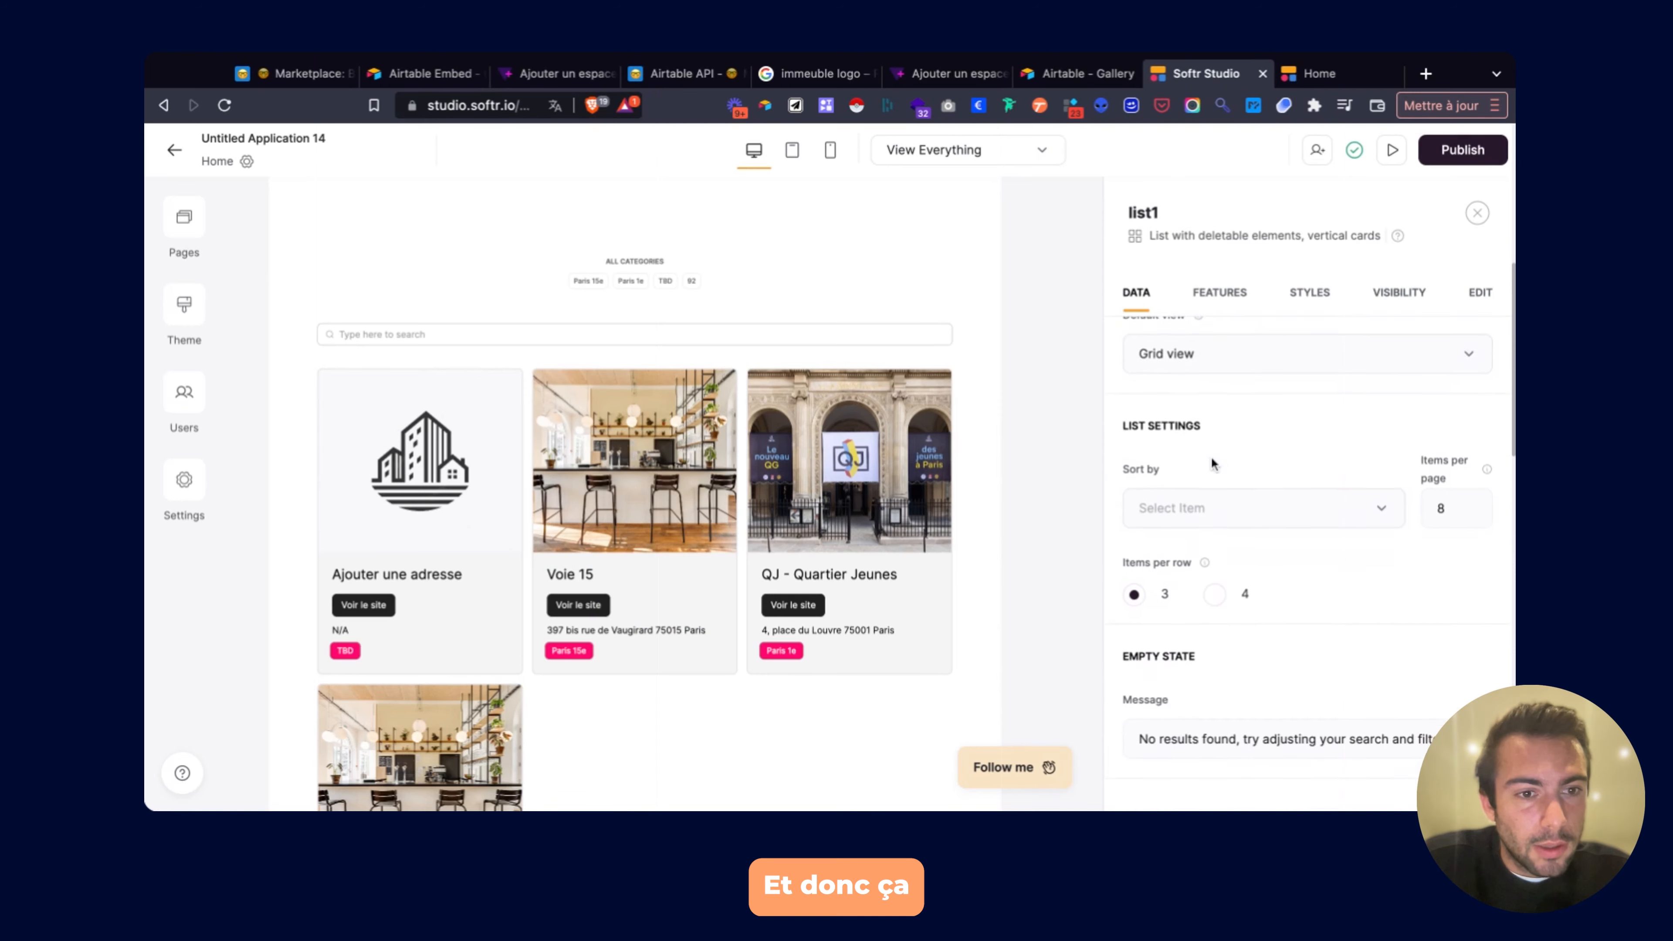
scroll(1212, 463, down, 3)
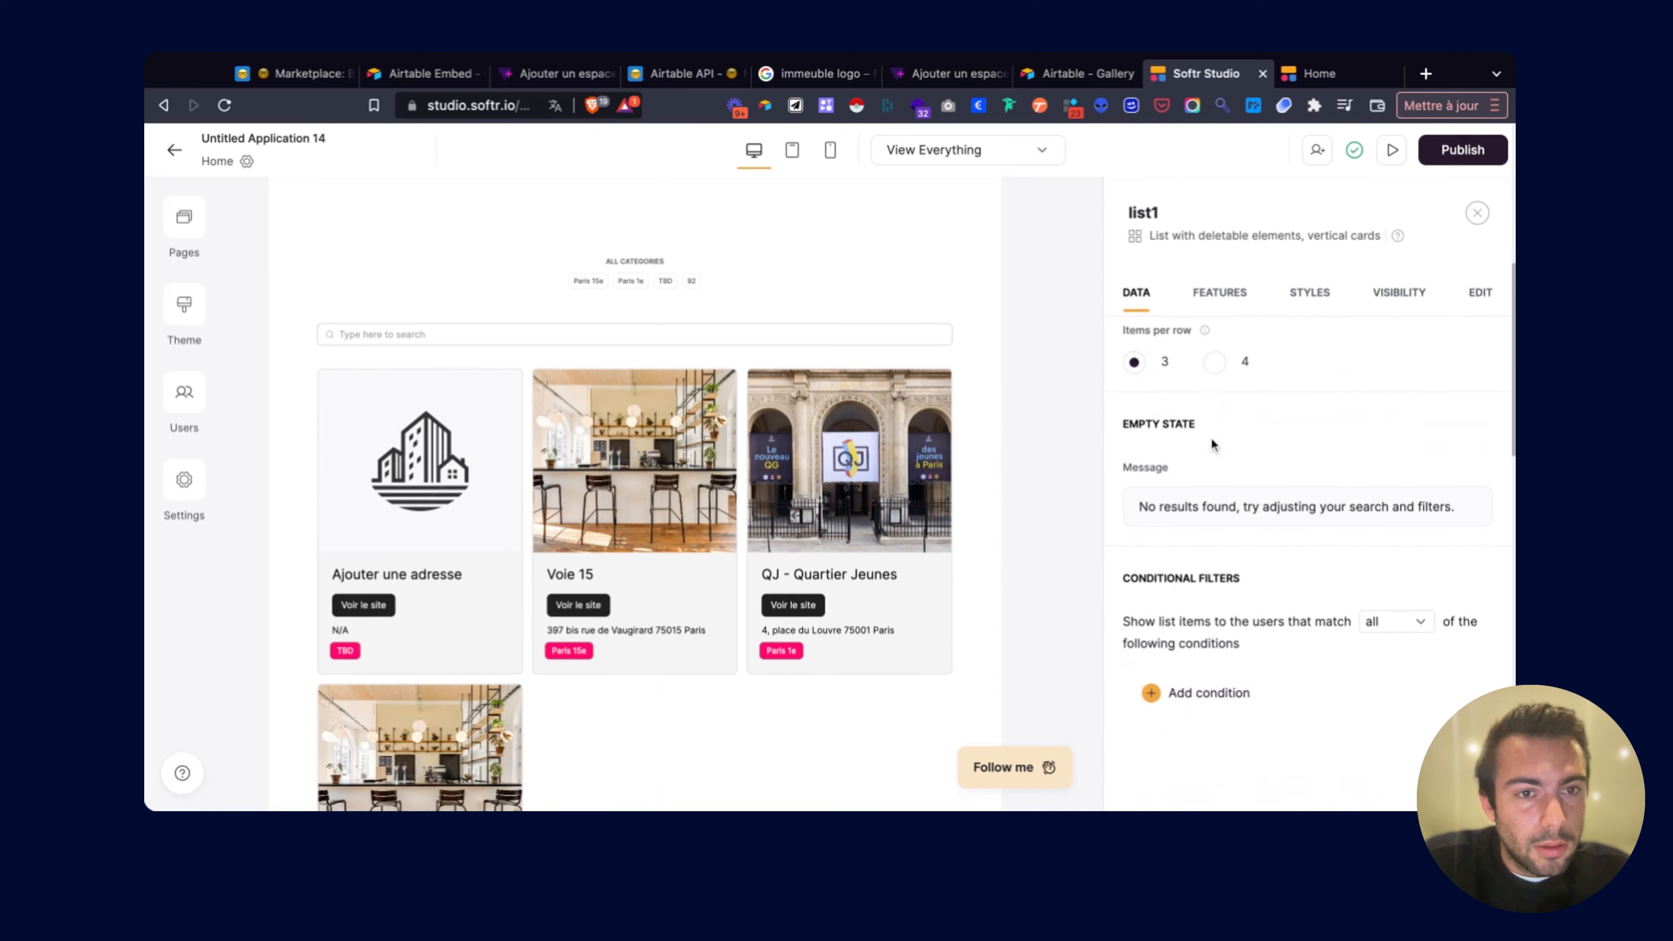
click(1216, 302)
click(1198, 410)
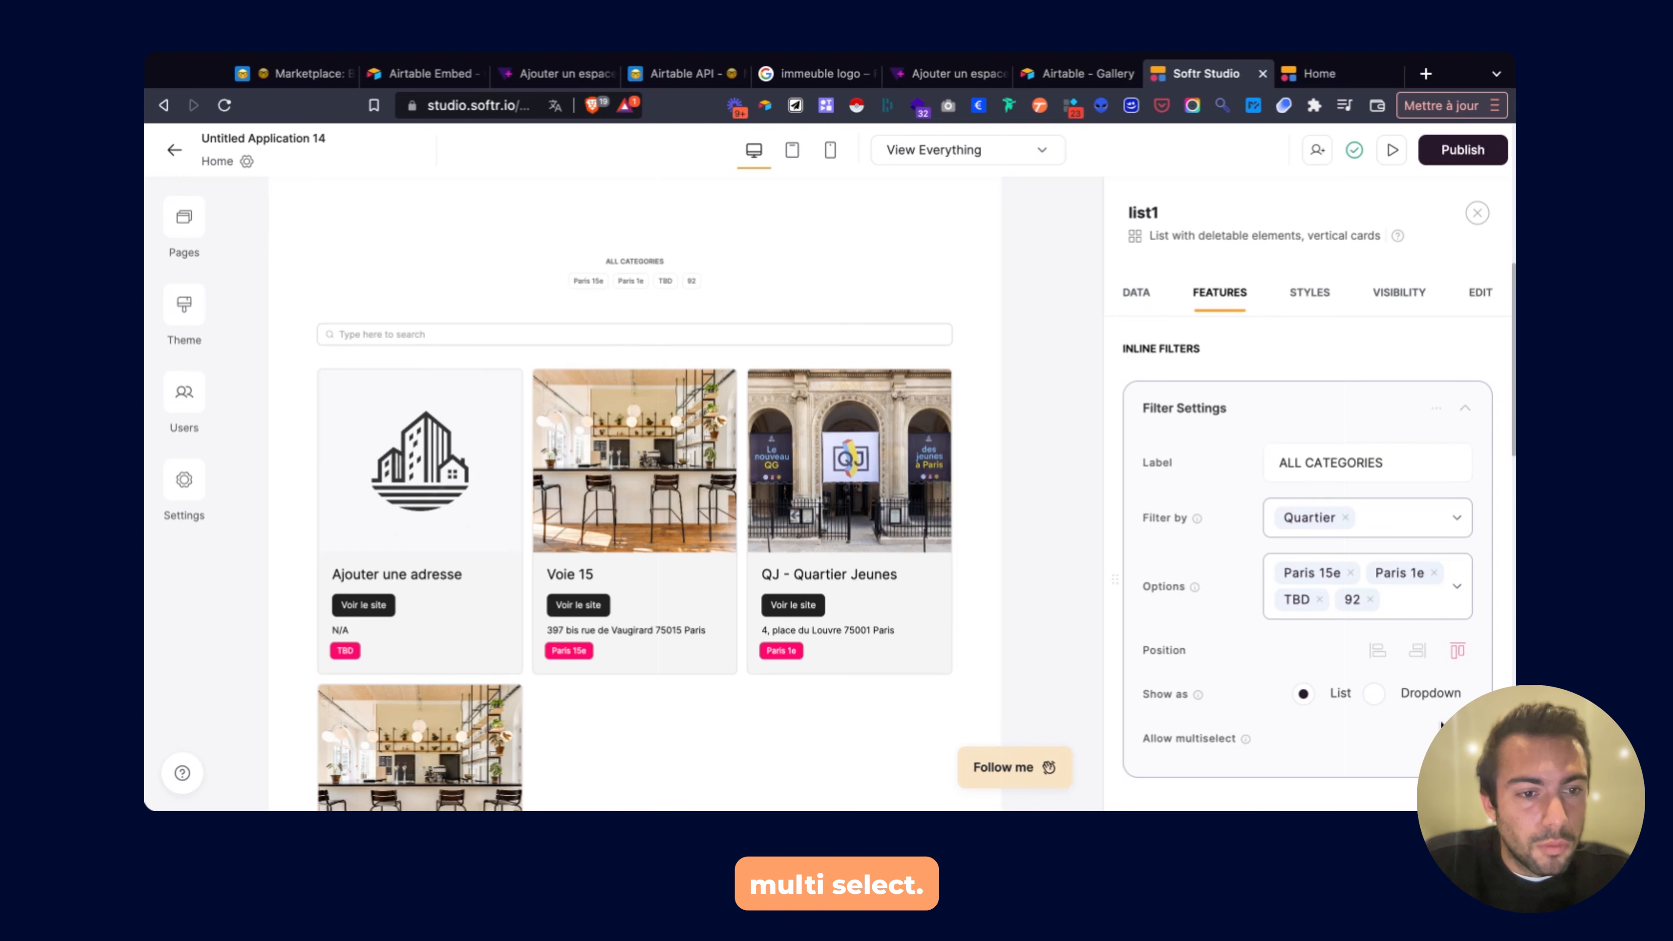
click(1454, 739)
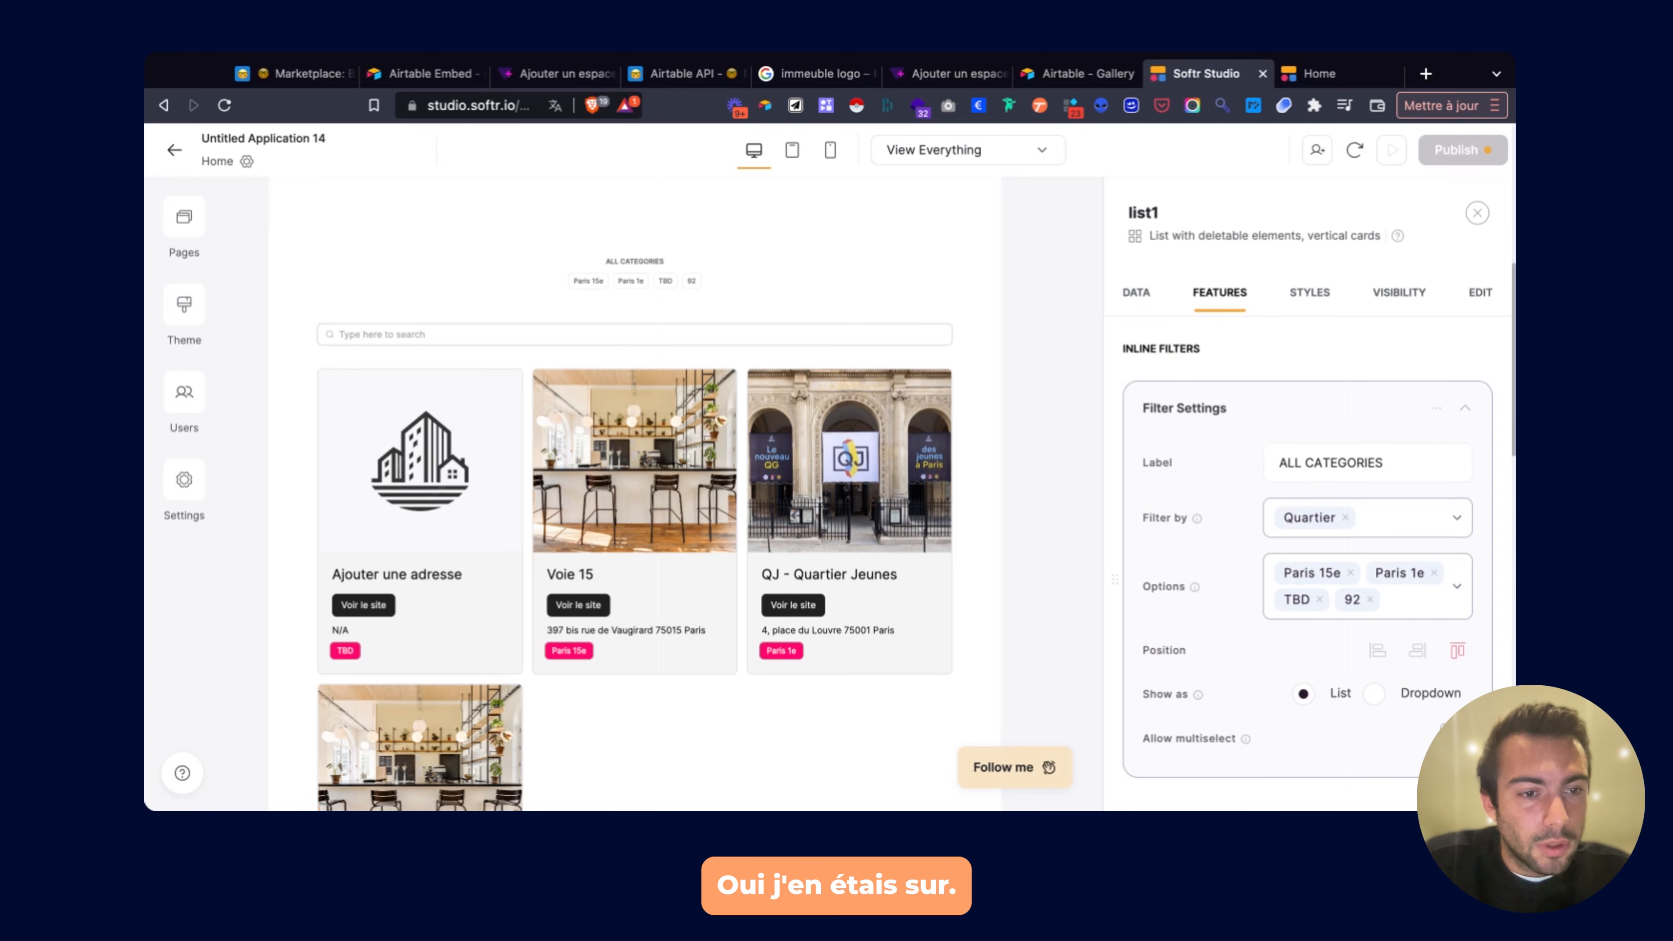
Publish the multiselect change and view the live site.
click(1468, 158)
click(1373, 447)
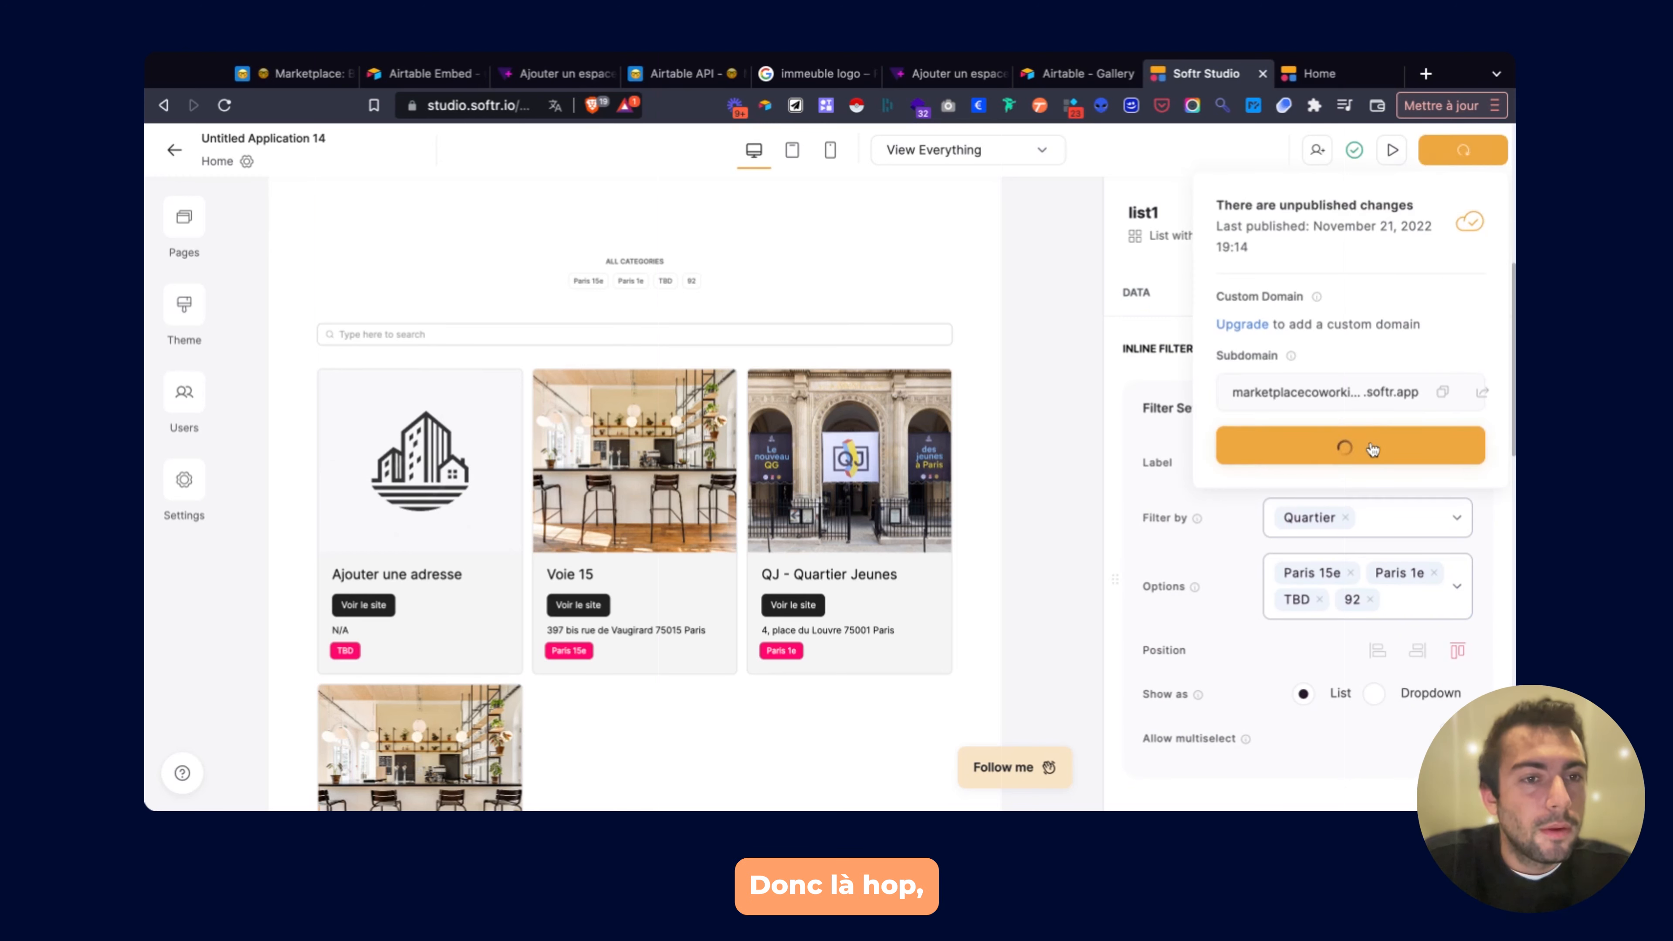
click(1314, 75)
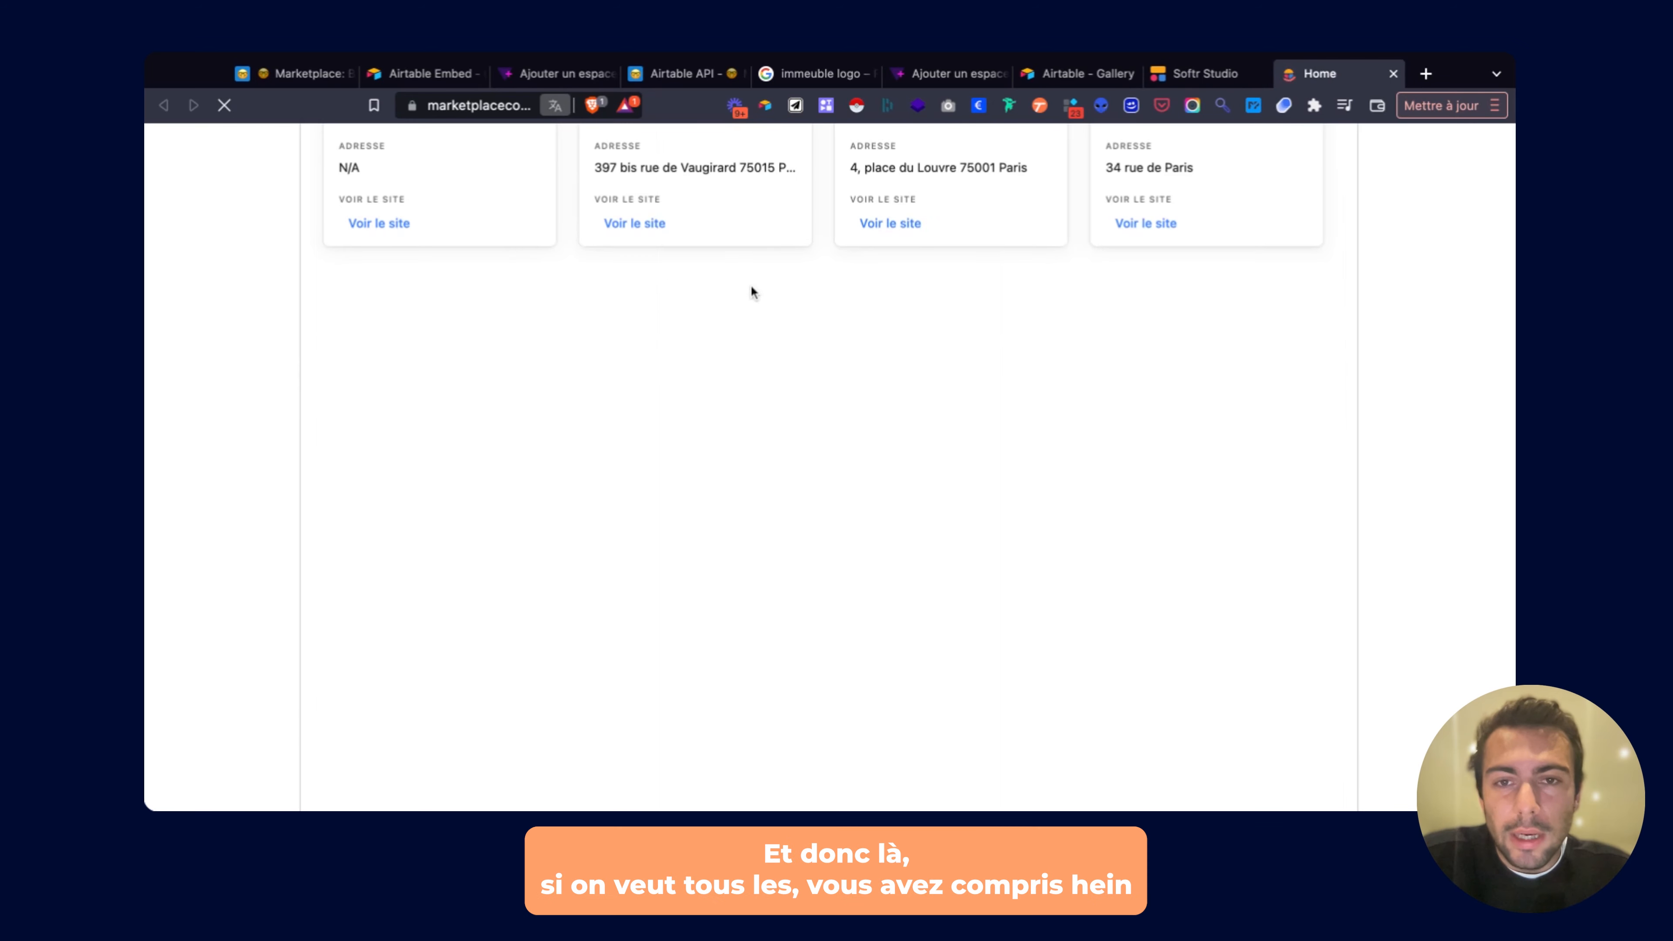
On the live site, filter by Paris 1e and 92 to show QJ - Quartier Jeunes and Test.
scroll(753, 280, up, 10)
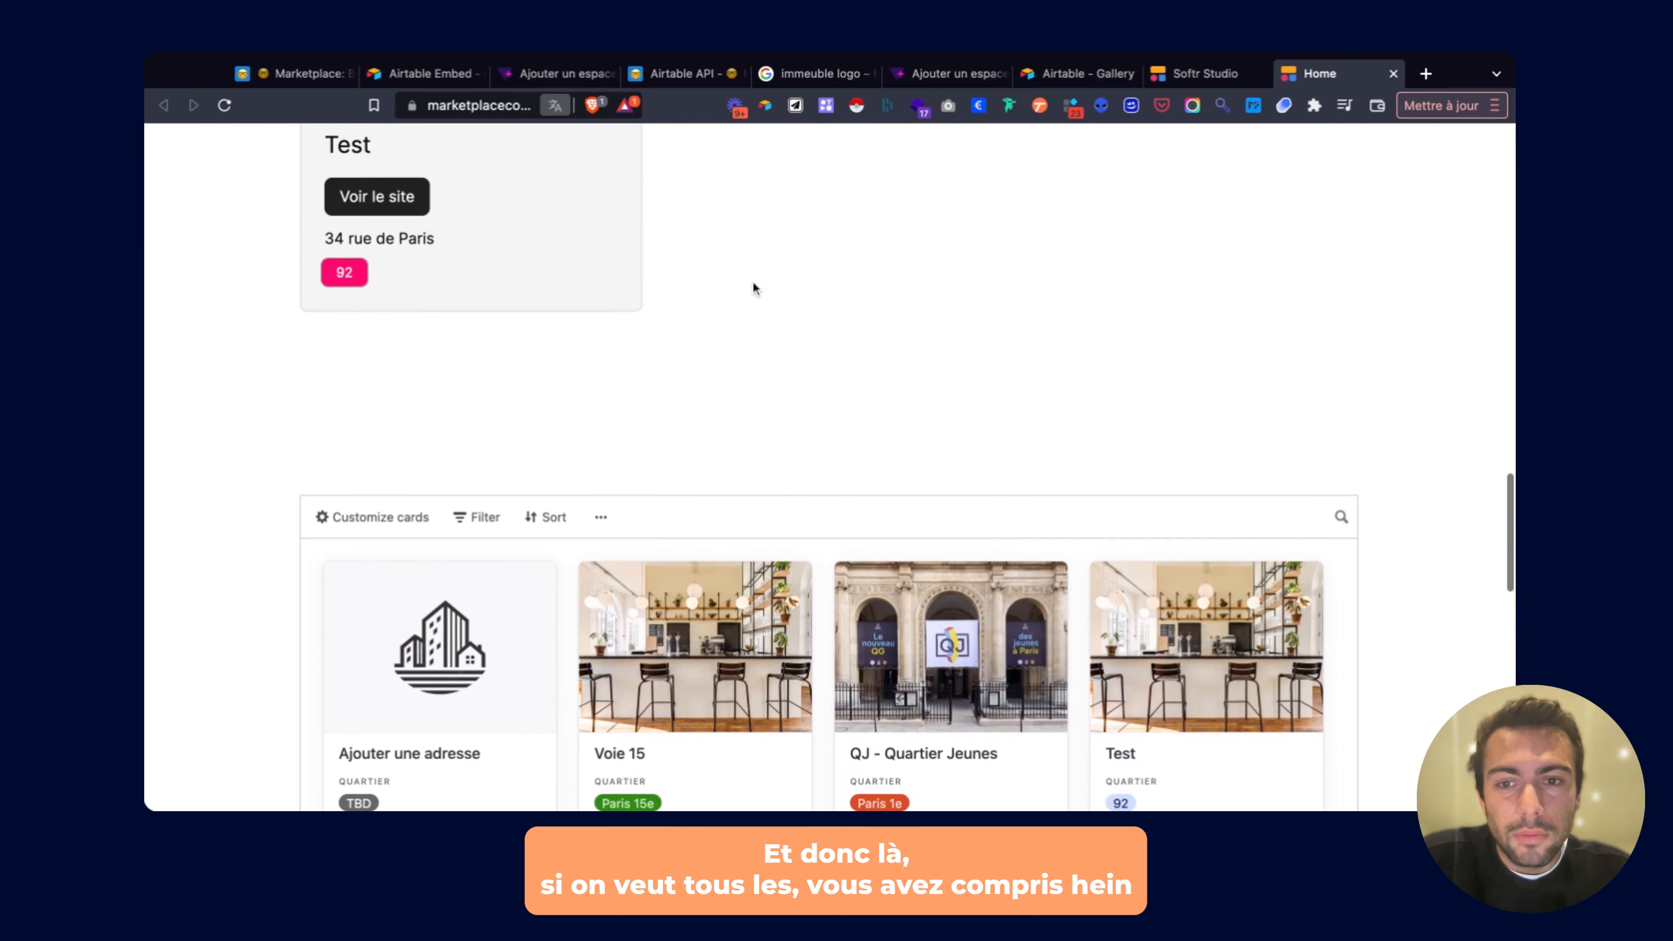
scroll(786, 500, up, 5)
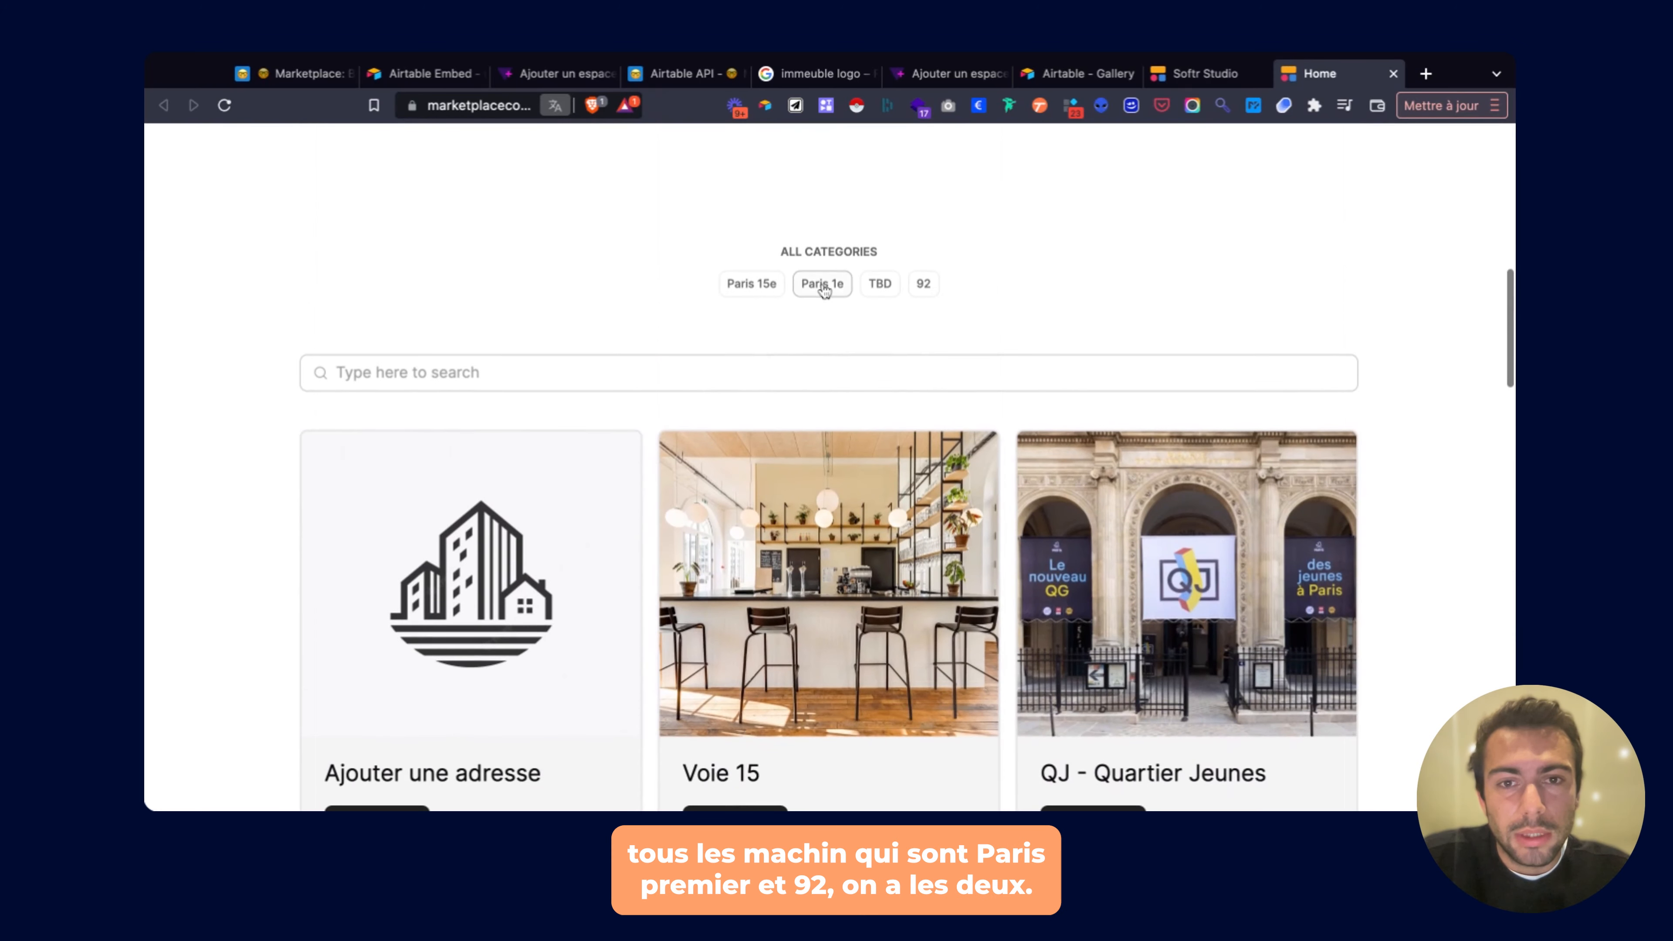
click(822, 283)
click(921, 284)
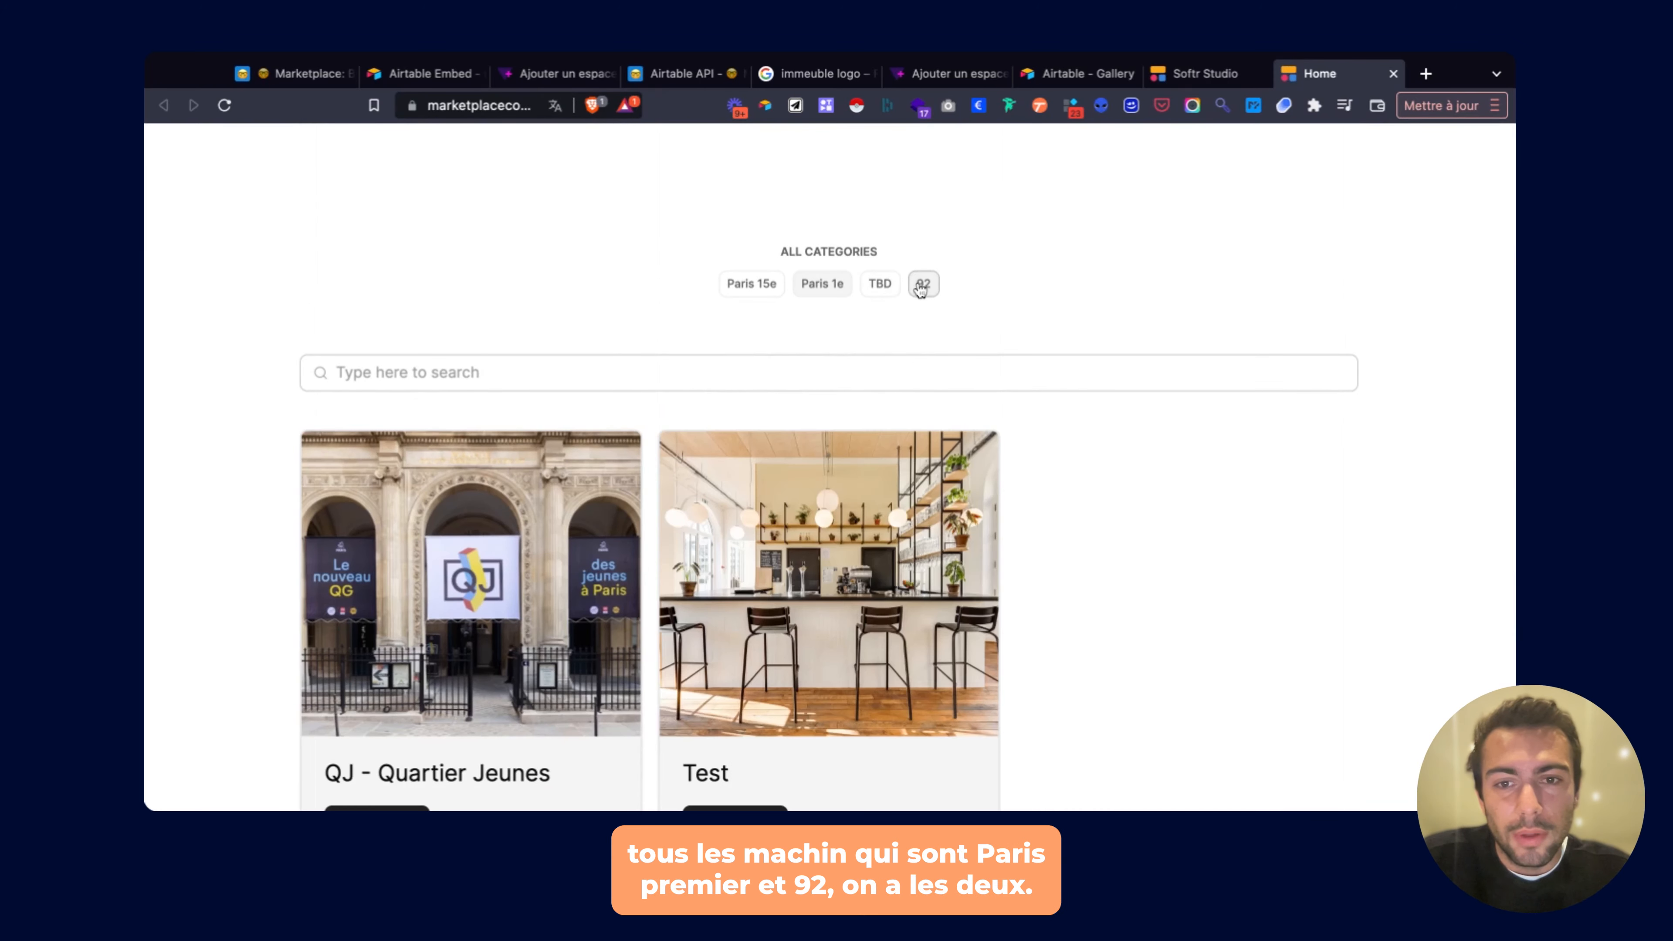
scroll(856, 343, down, 5)
scroll(806, 383, up, 5)
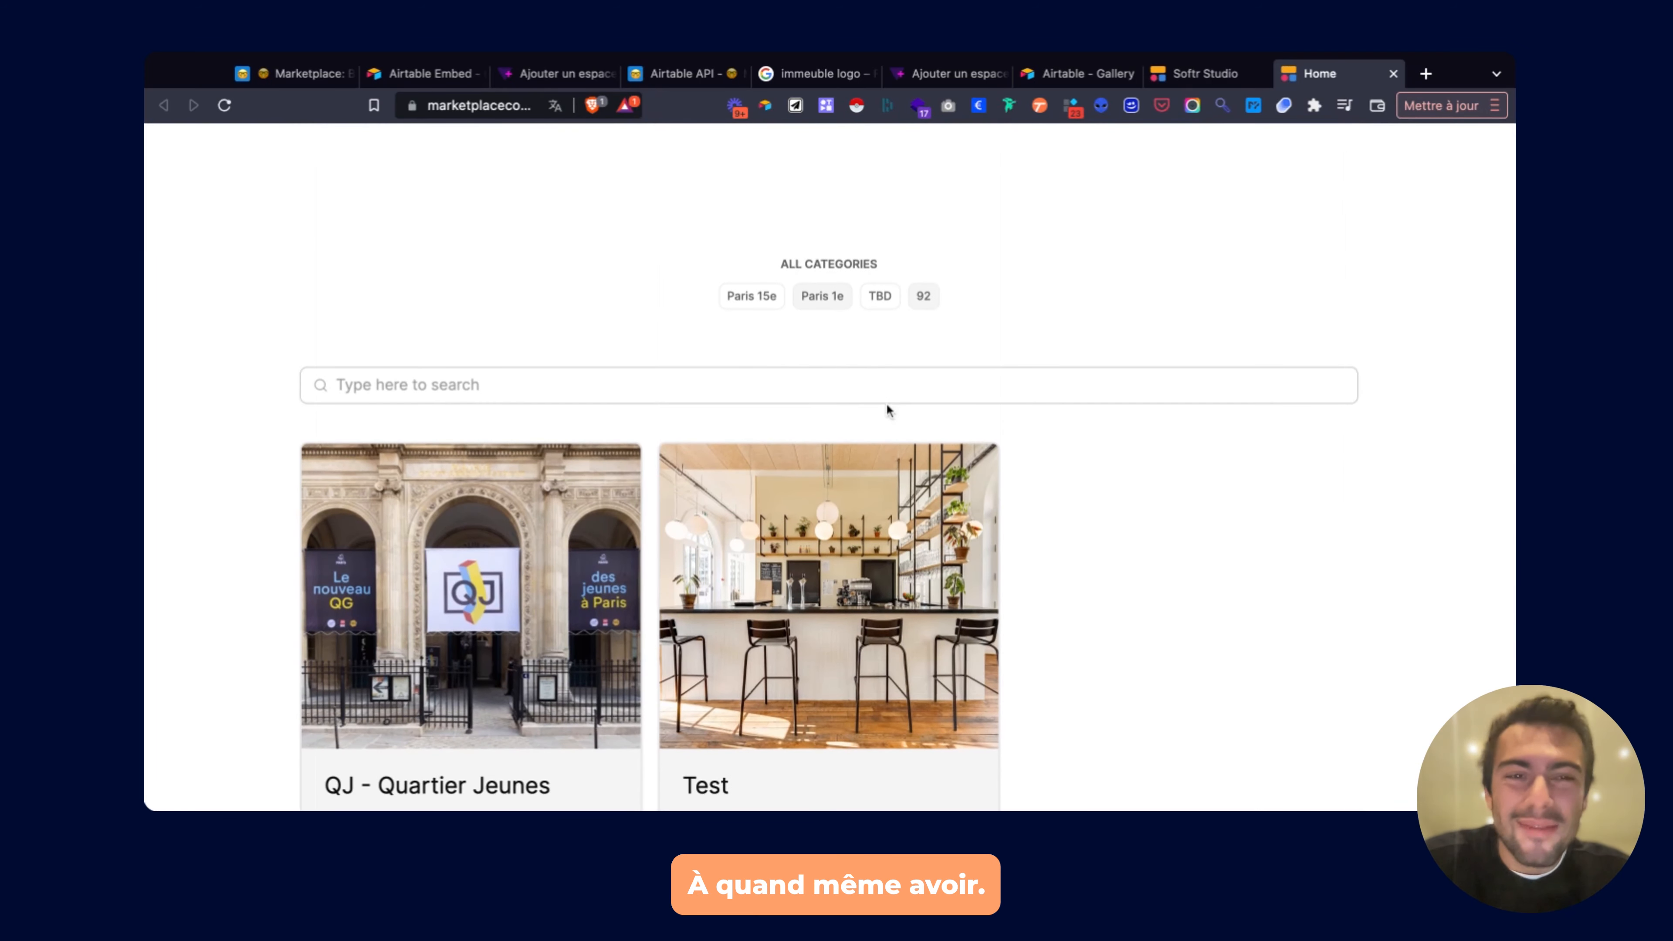
Return to the Softr Studio editor and close the publish popover.
click(1186, 75)
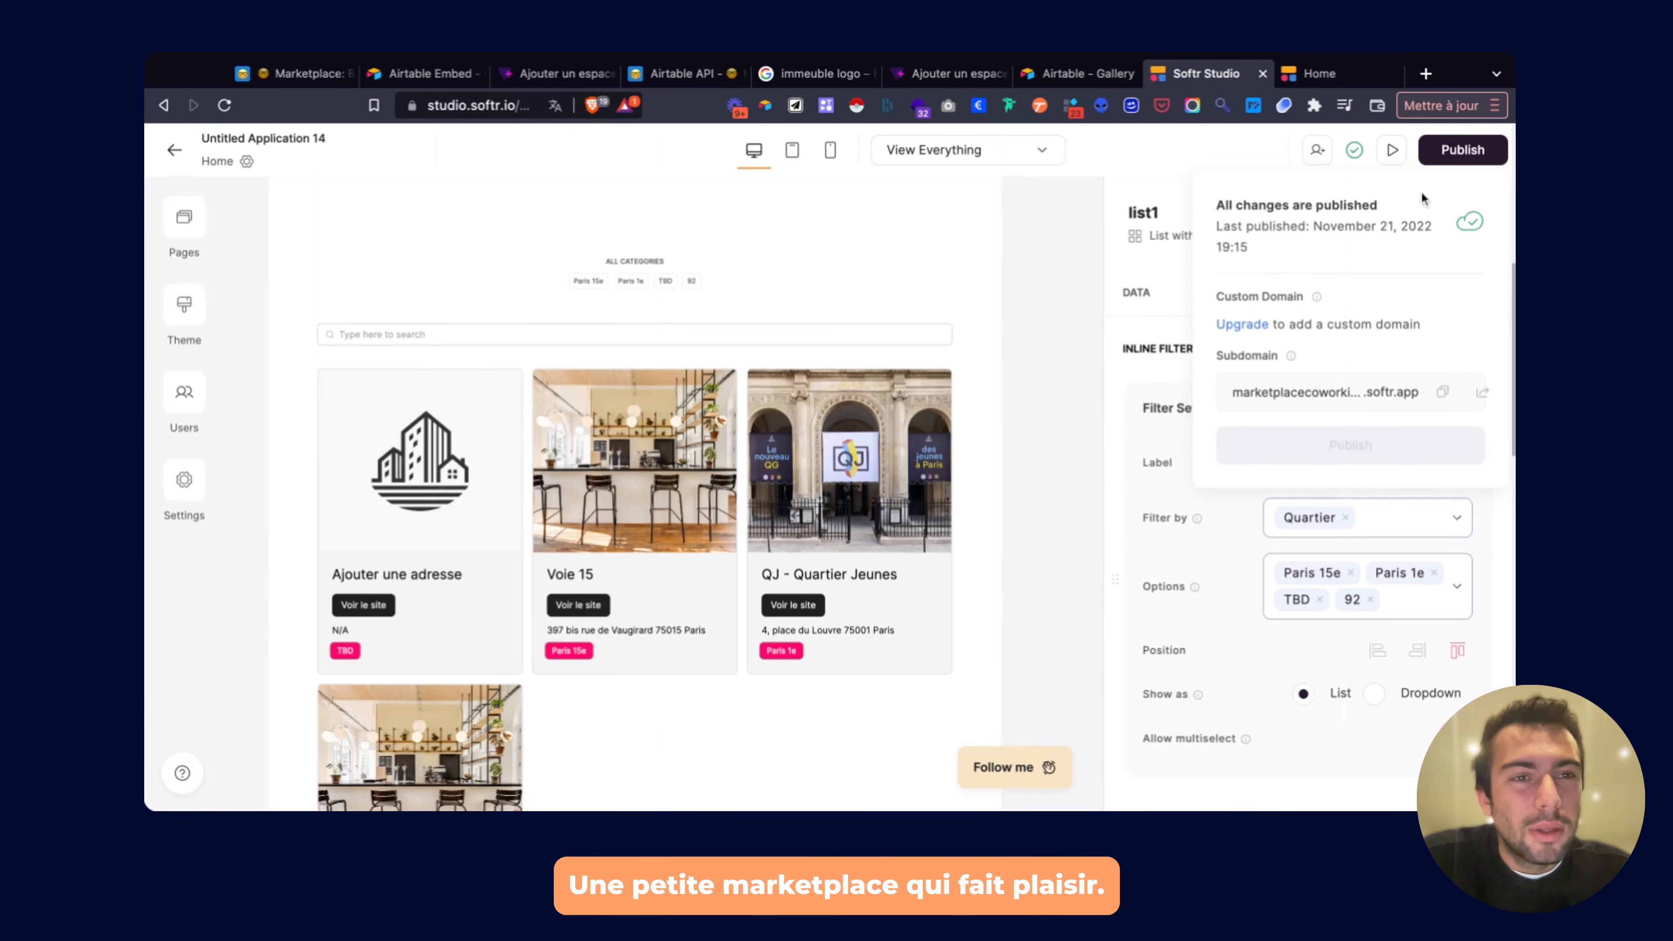
click(1196, 152)
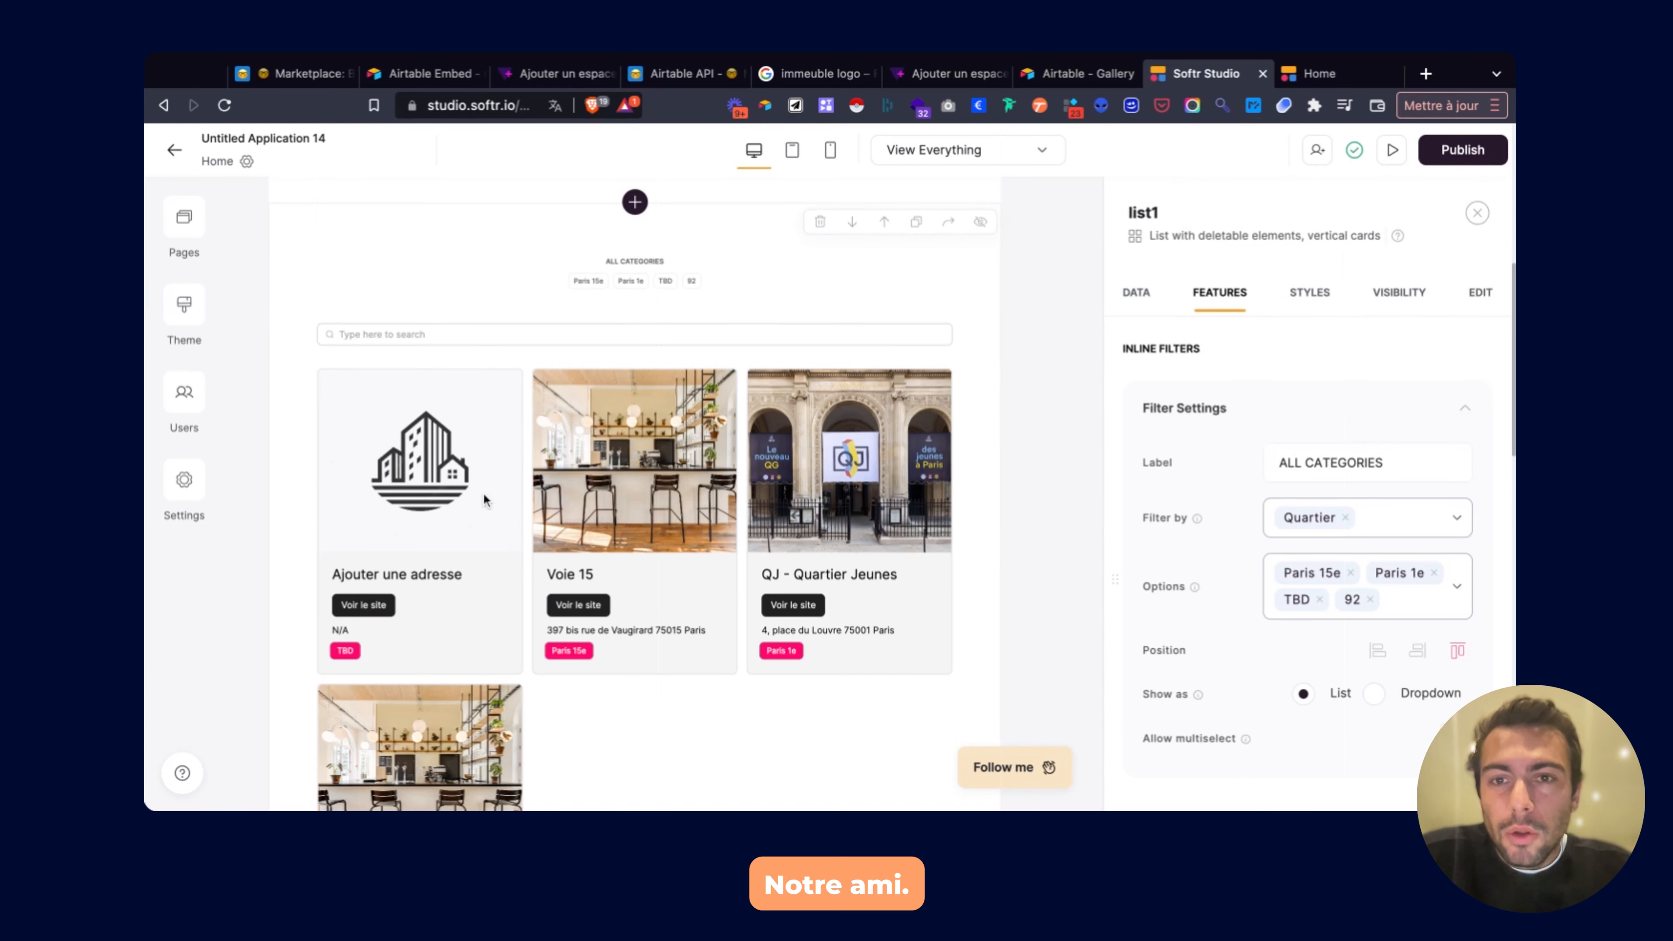
scroll(484, 492, up, 6)
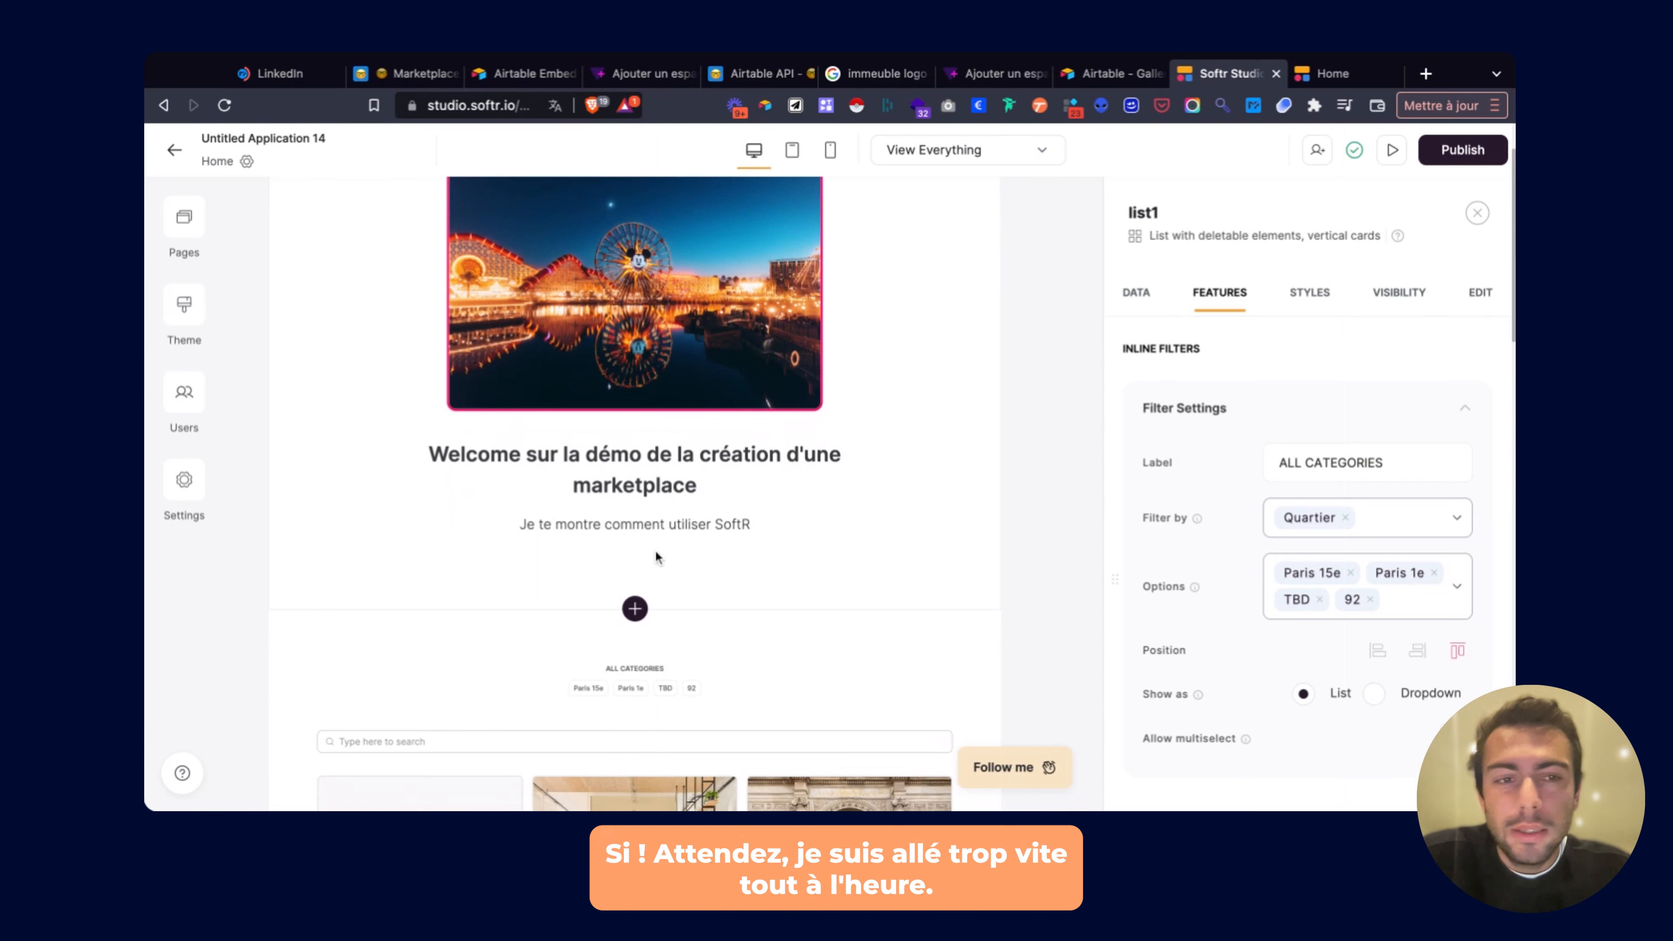
Add a button labelled 'Ajouter un lieu' to the hero section.
click(655, 549)
scroll(1270, 485, down, 5)
scroll(1270, 484, down, 3)
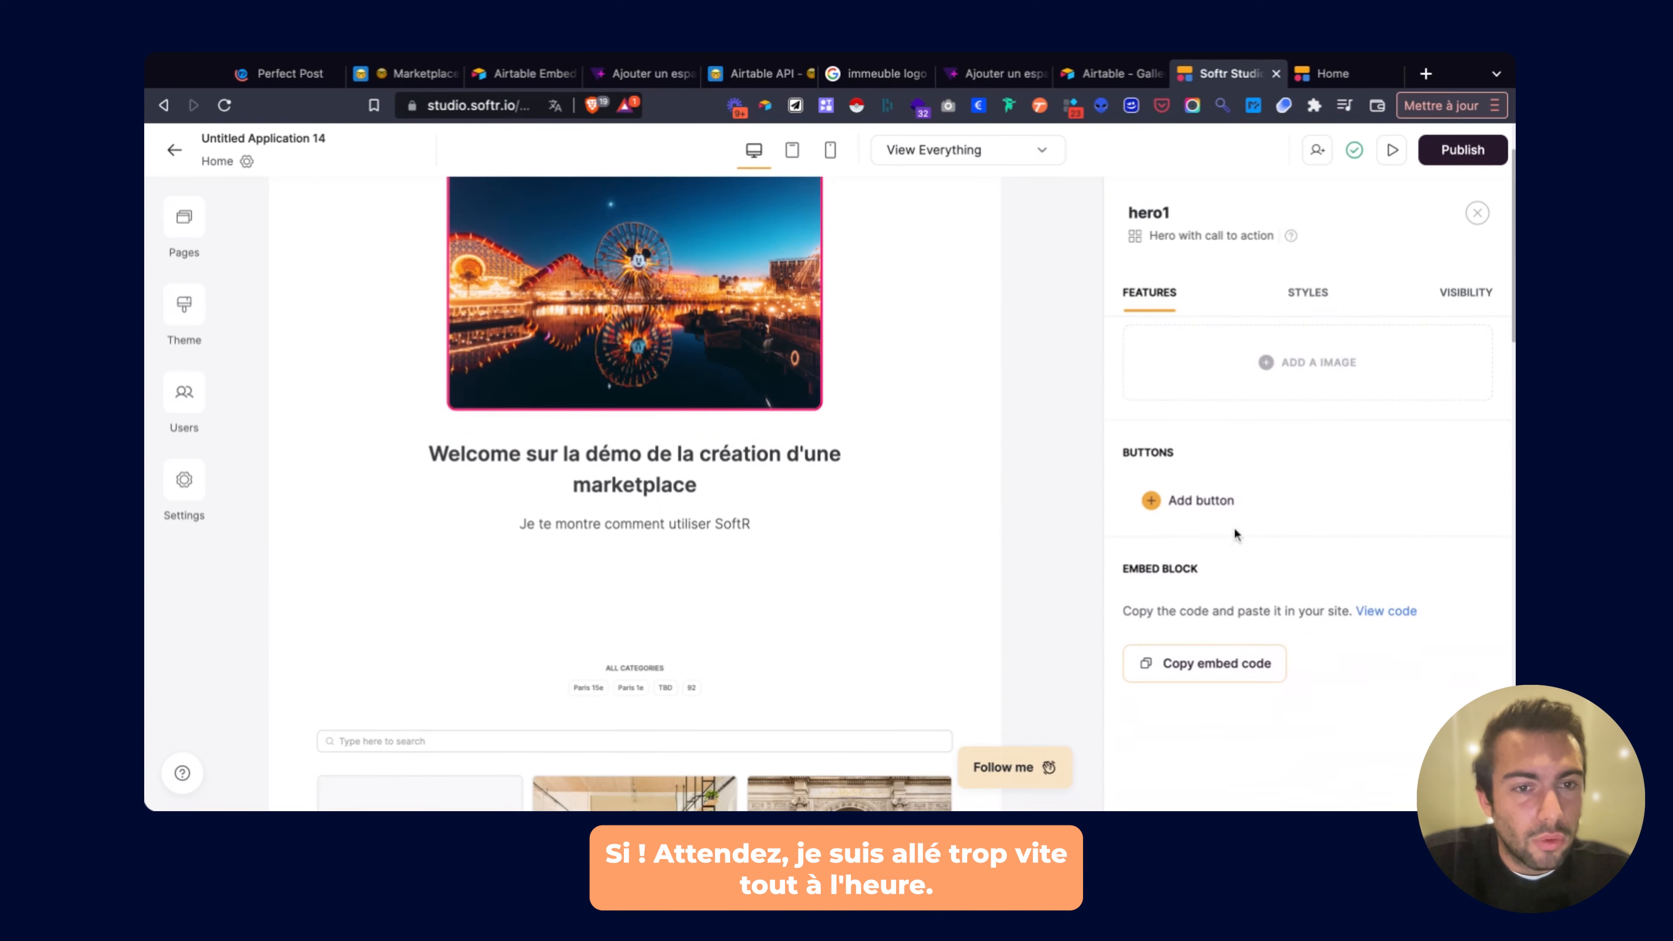
click(1195, 499)
click(1196, 597)
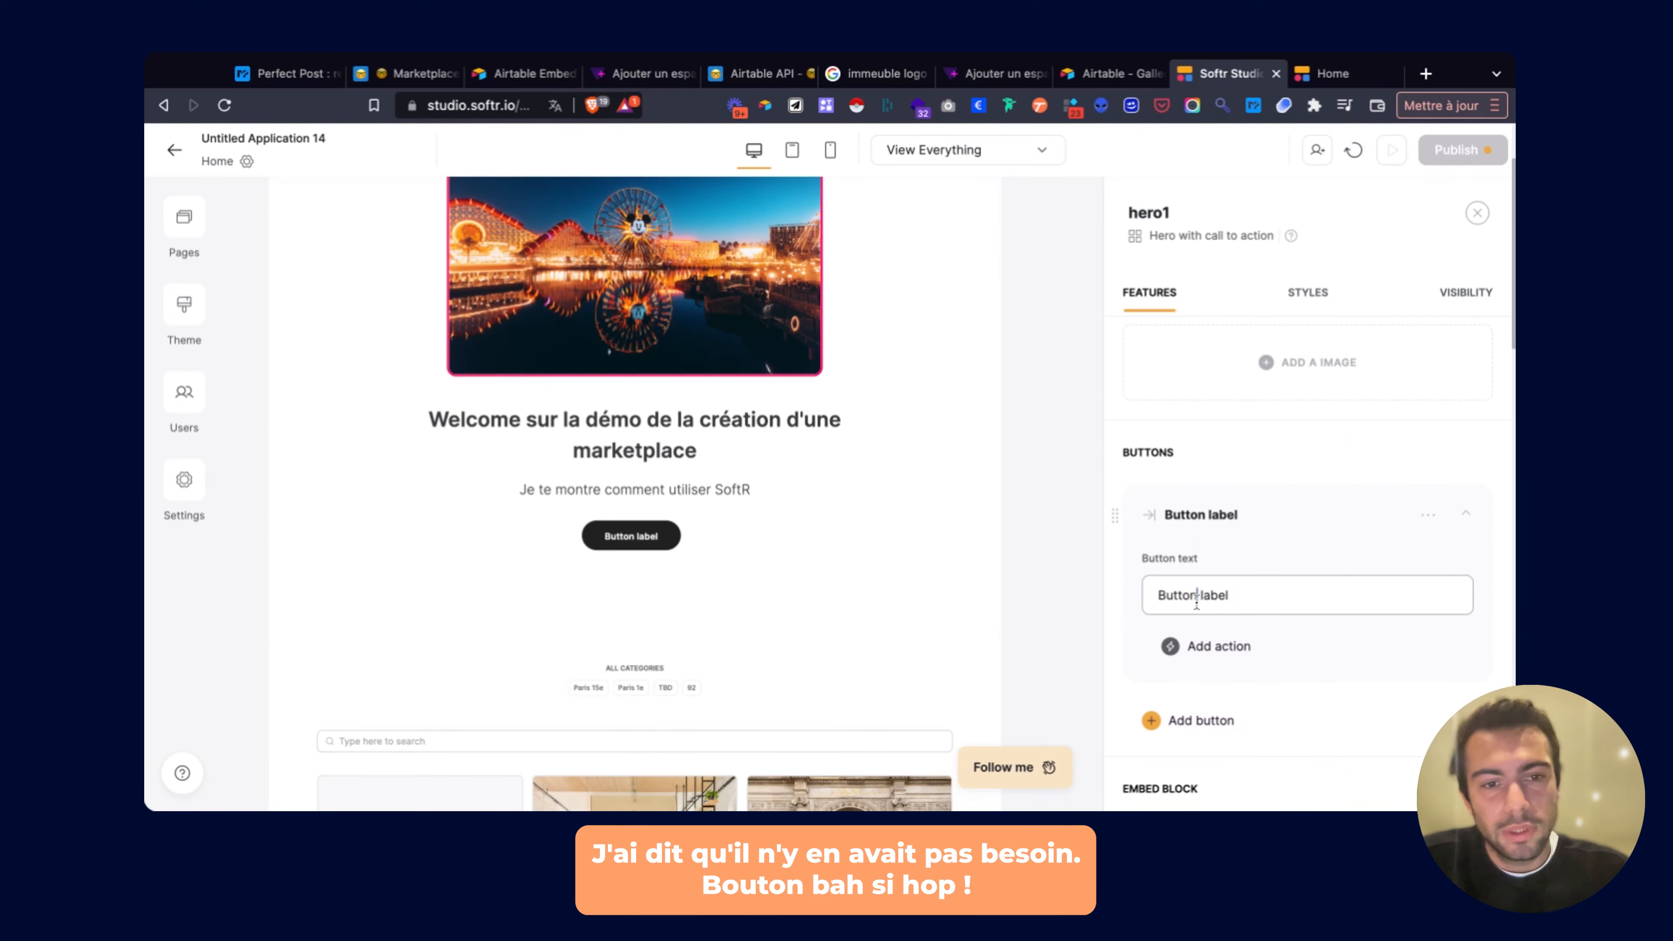
key(ctrl+a)
key(BackSpace)
text(Ajouter un Im)
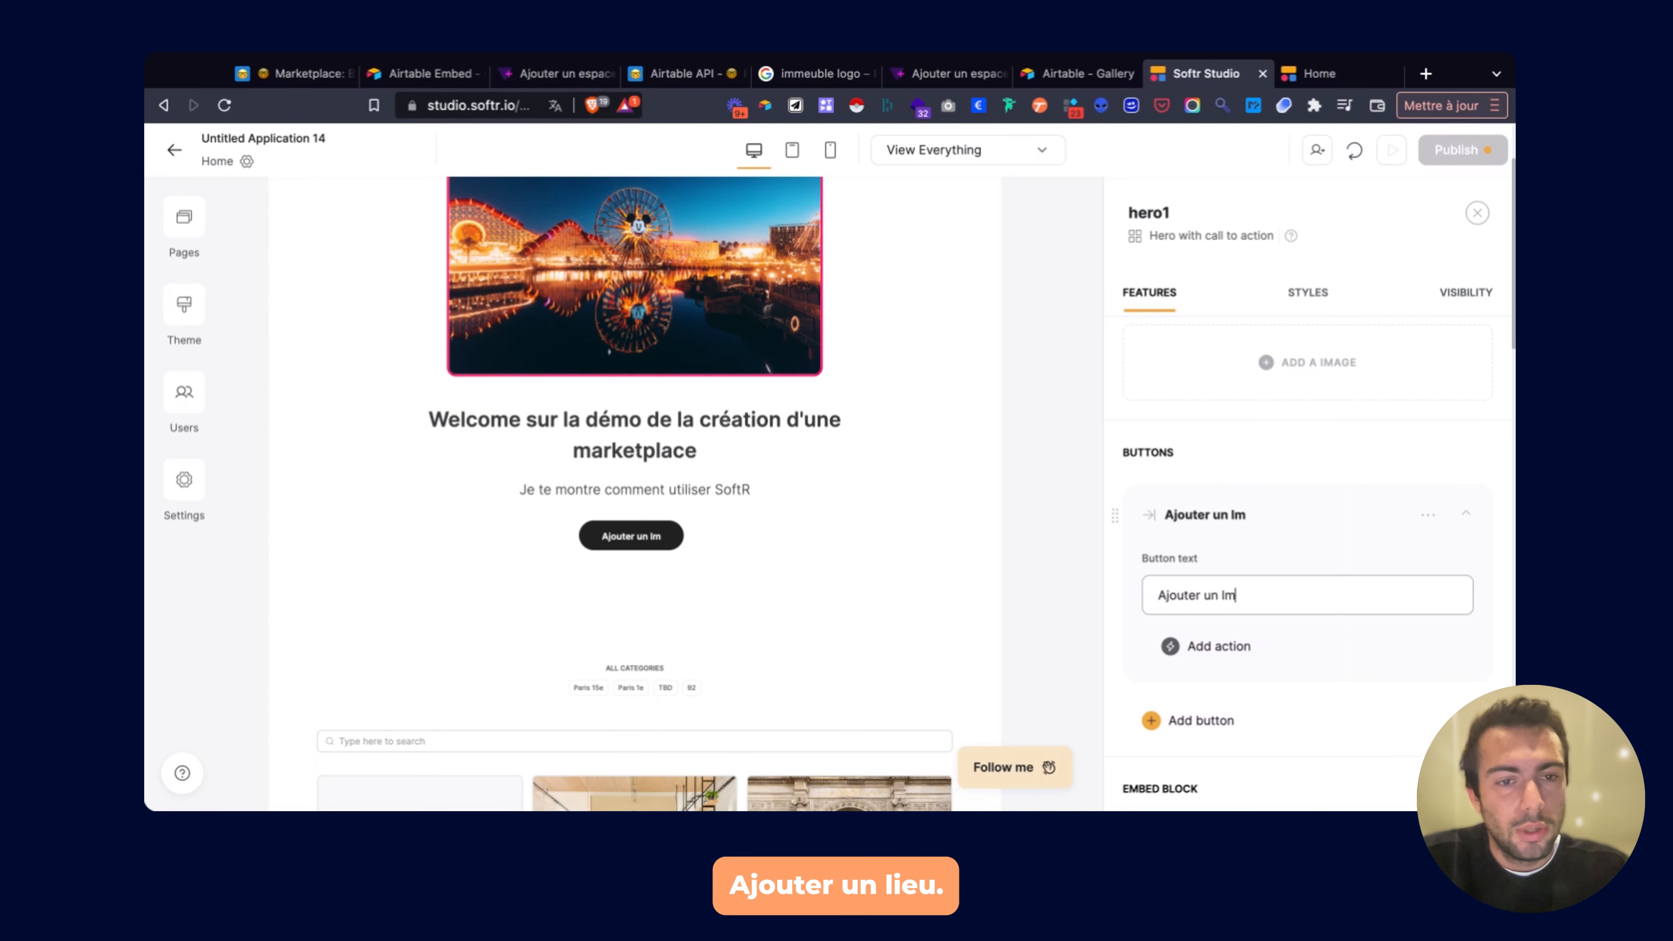
key(BackSpace)
text(oieu)
key(BackSpace)
key(BackSpace)
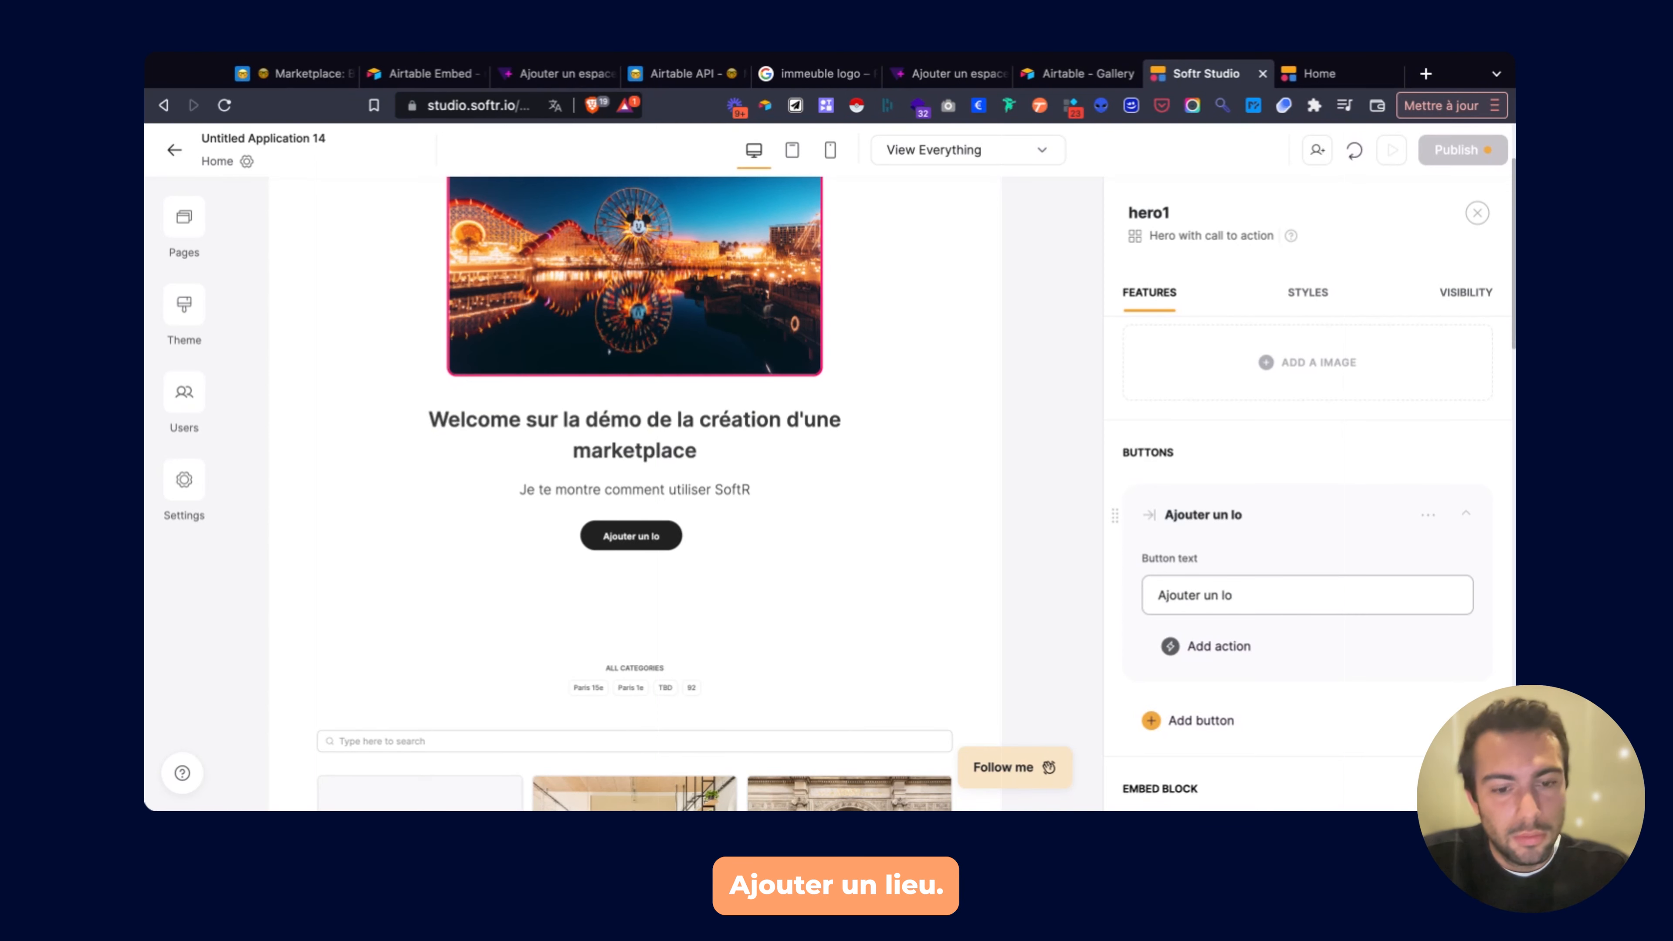
text(eu)
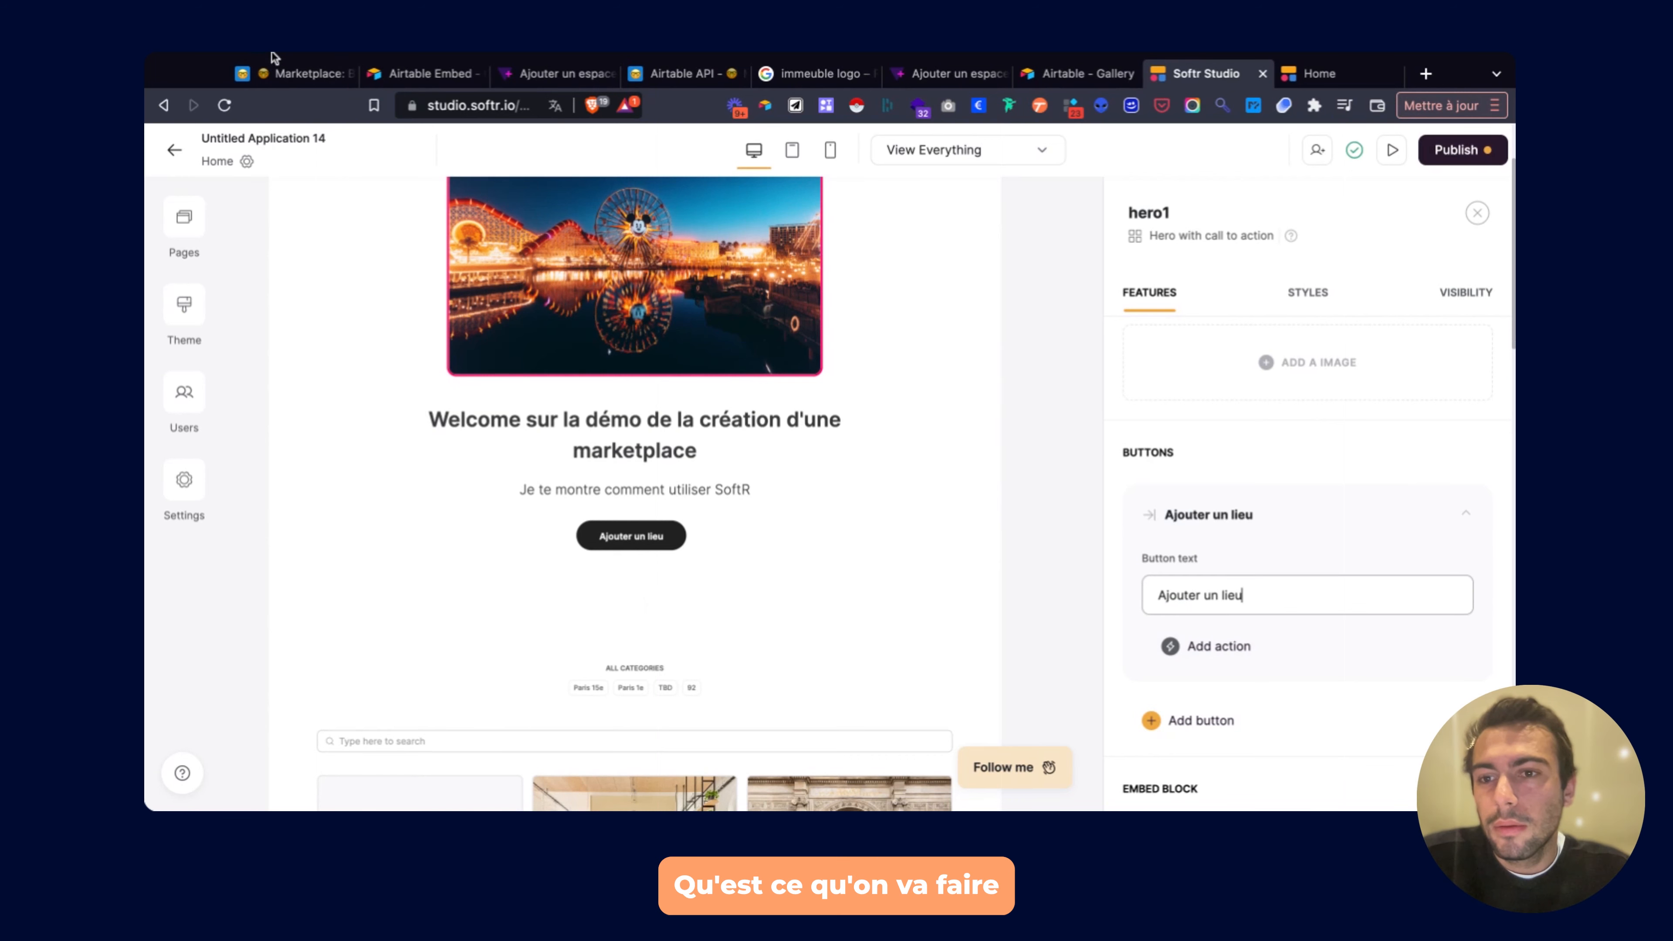
Copy the tally form link from Airtable's Ajouter une adresse row and list the hero button's action types.
click(309, 67)
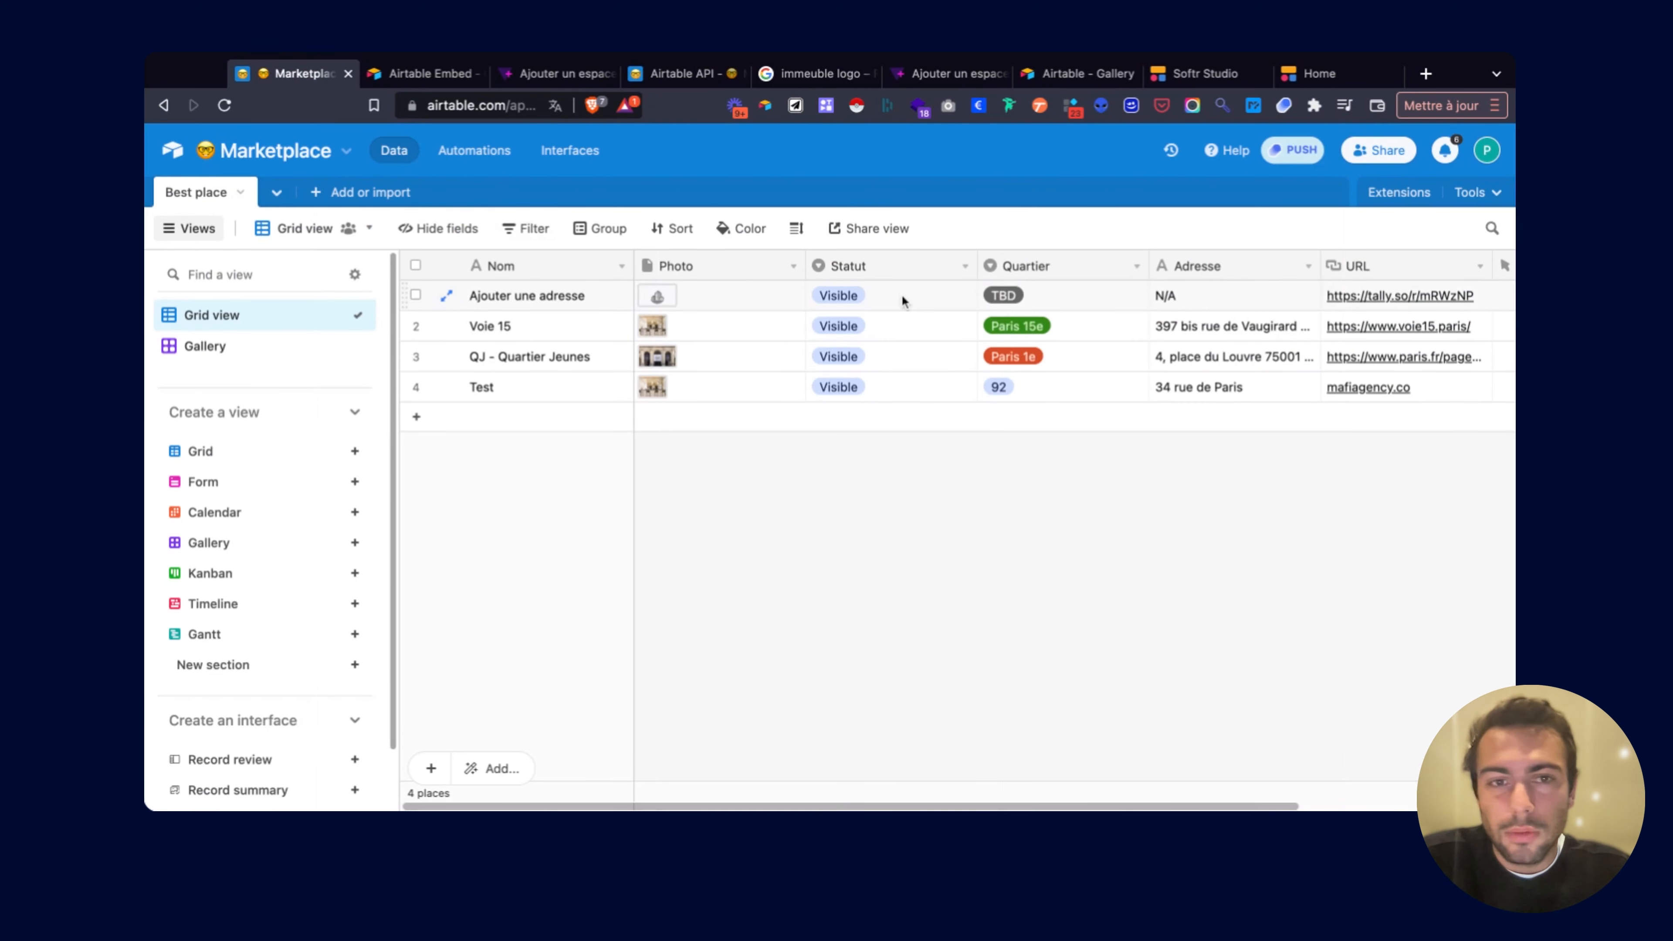
key(super+c)
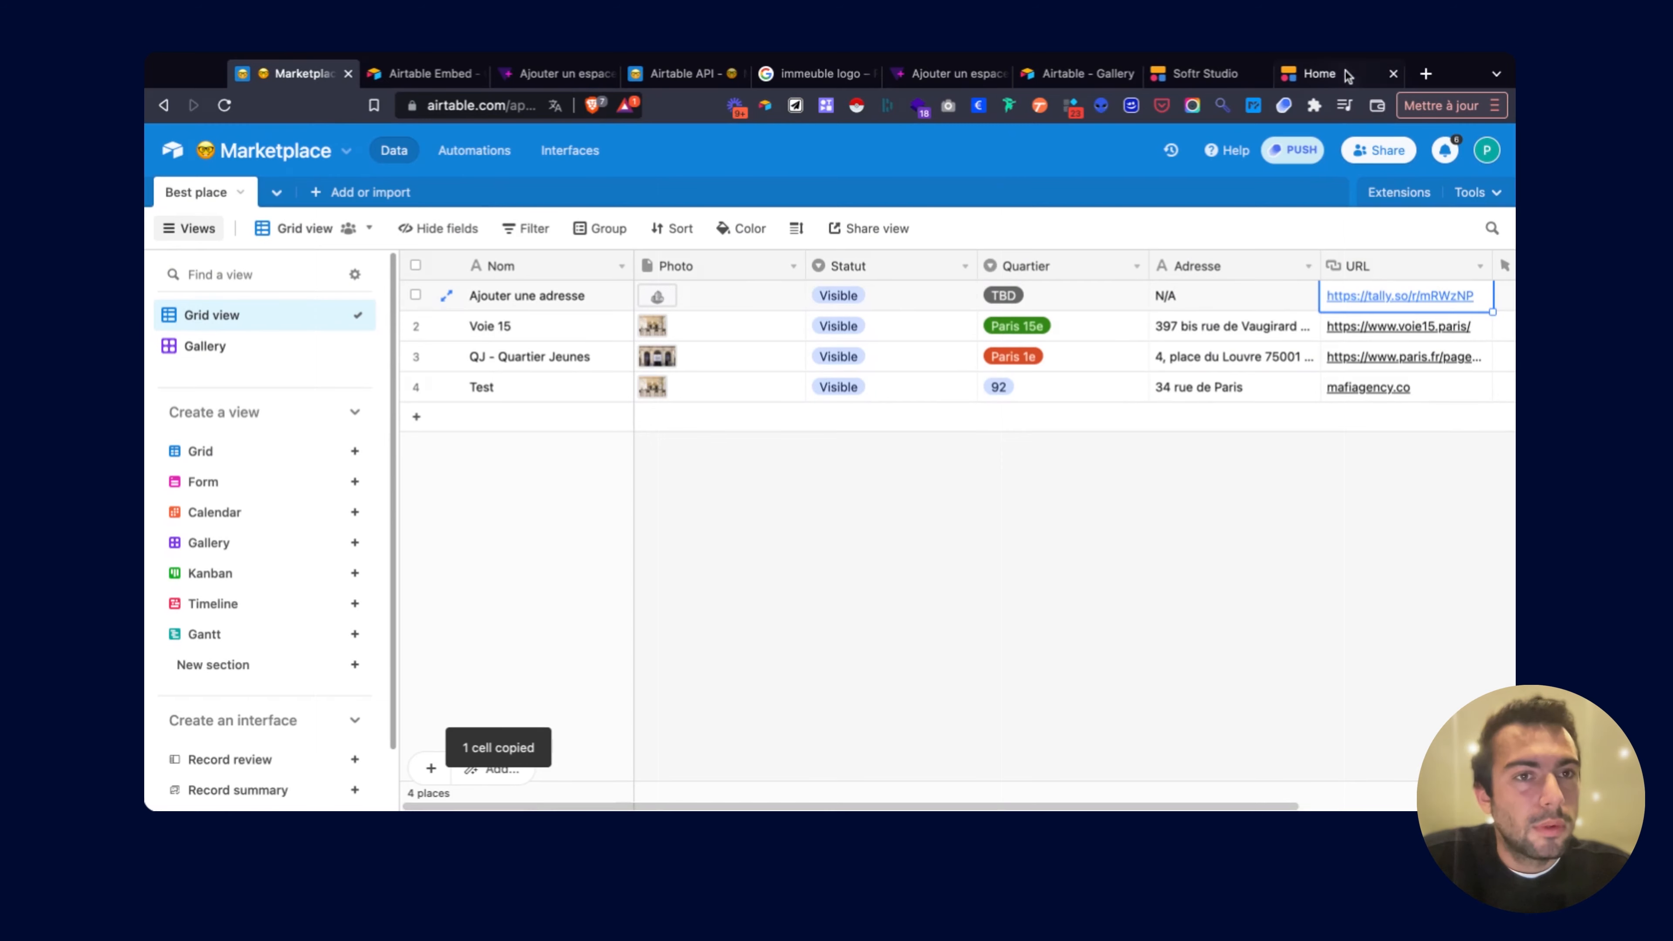
click(1319, 74)
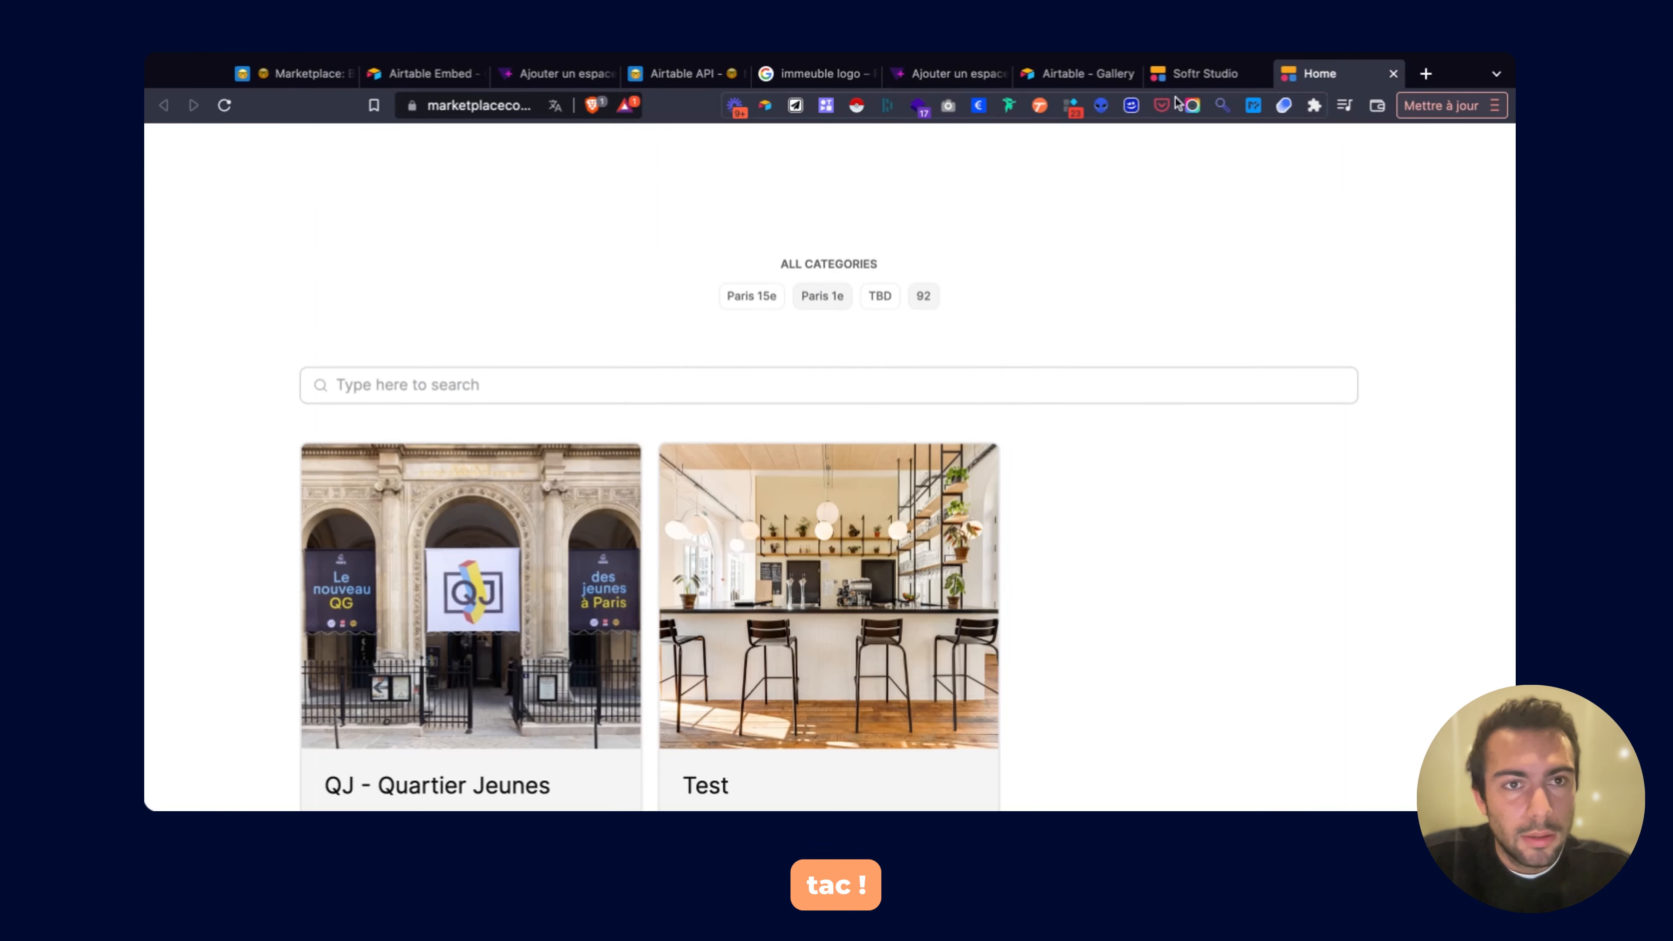
click(1202, 73)
click(1193, 648)
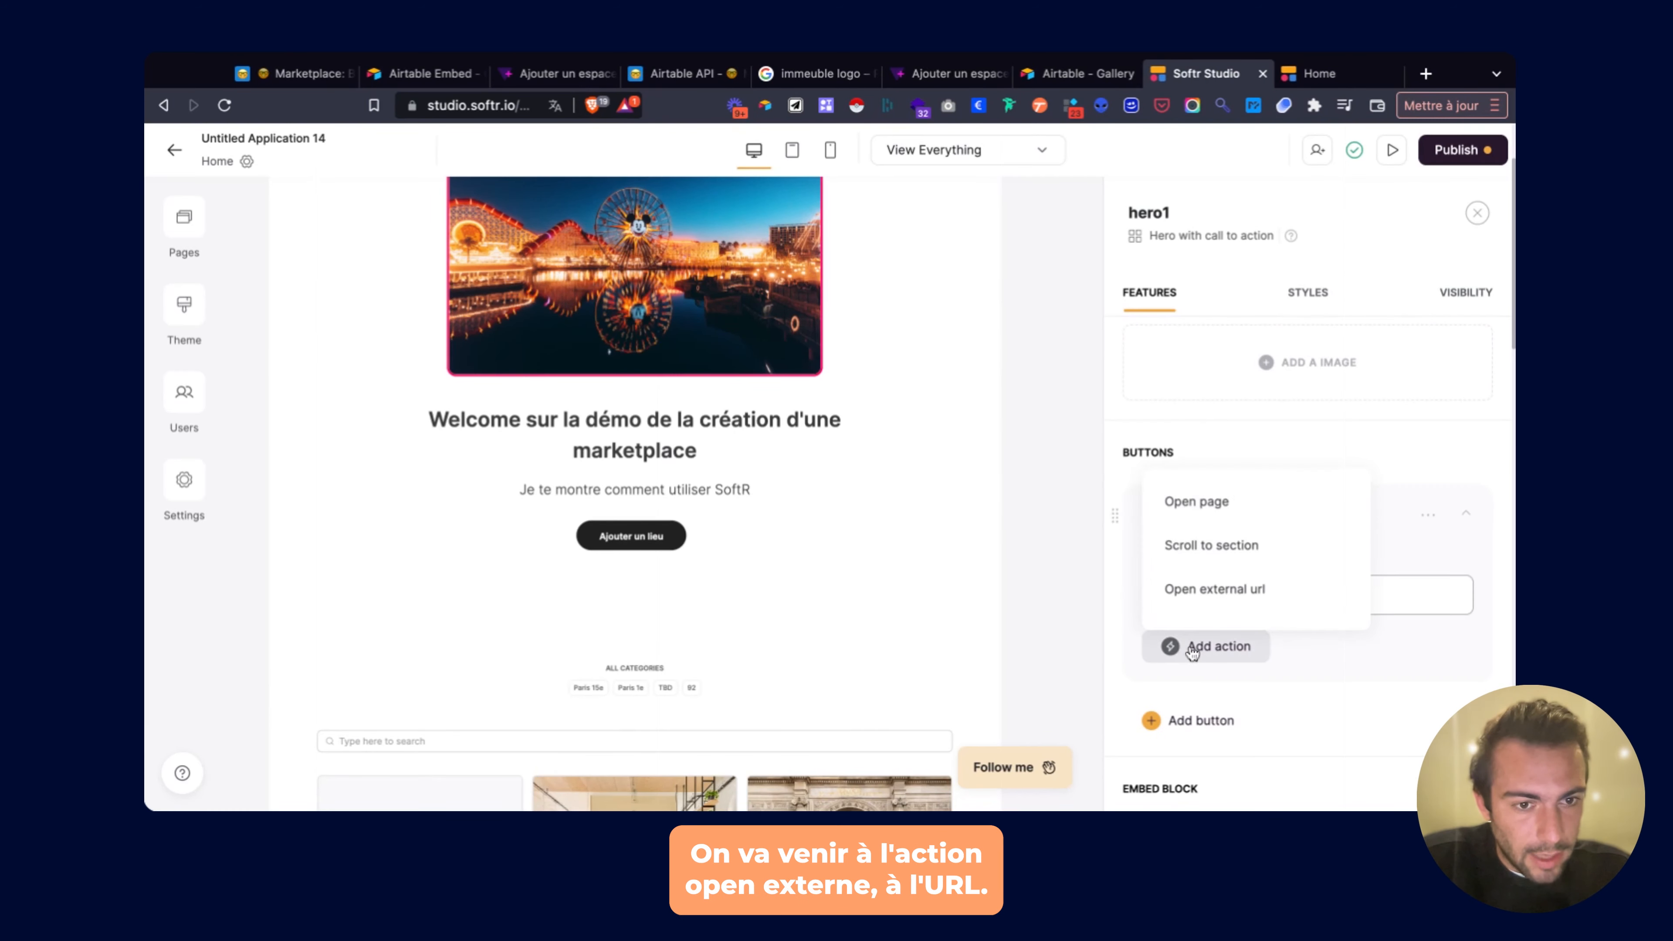
Make the hero button open the tally form link as an external URL, and publish the update.
click(1249, 597)
scroll(1259, 673, down, 3)
click(1251, 548)
key(super+v)
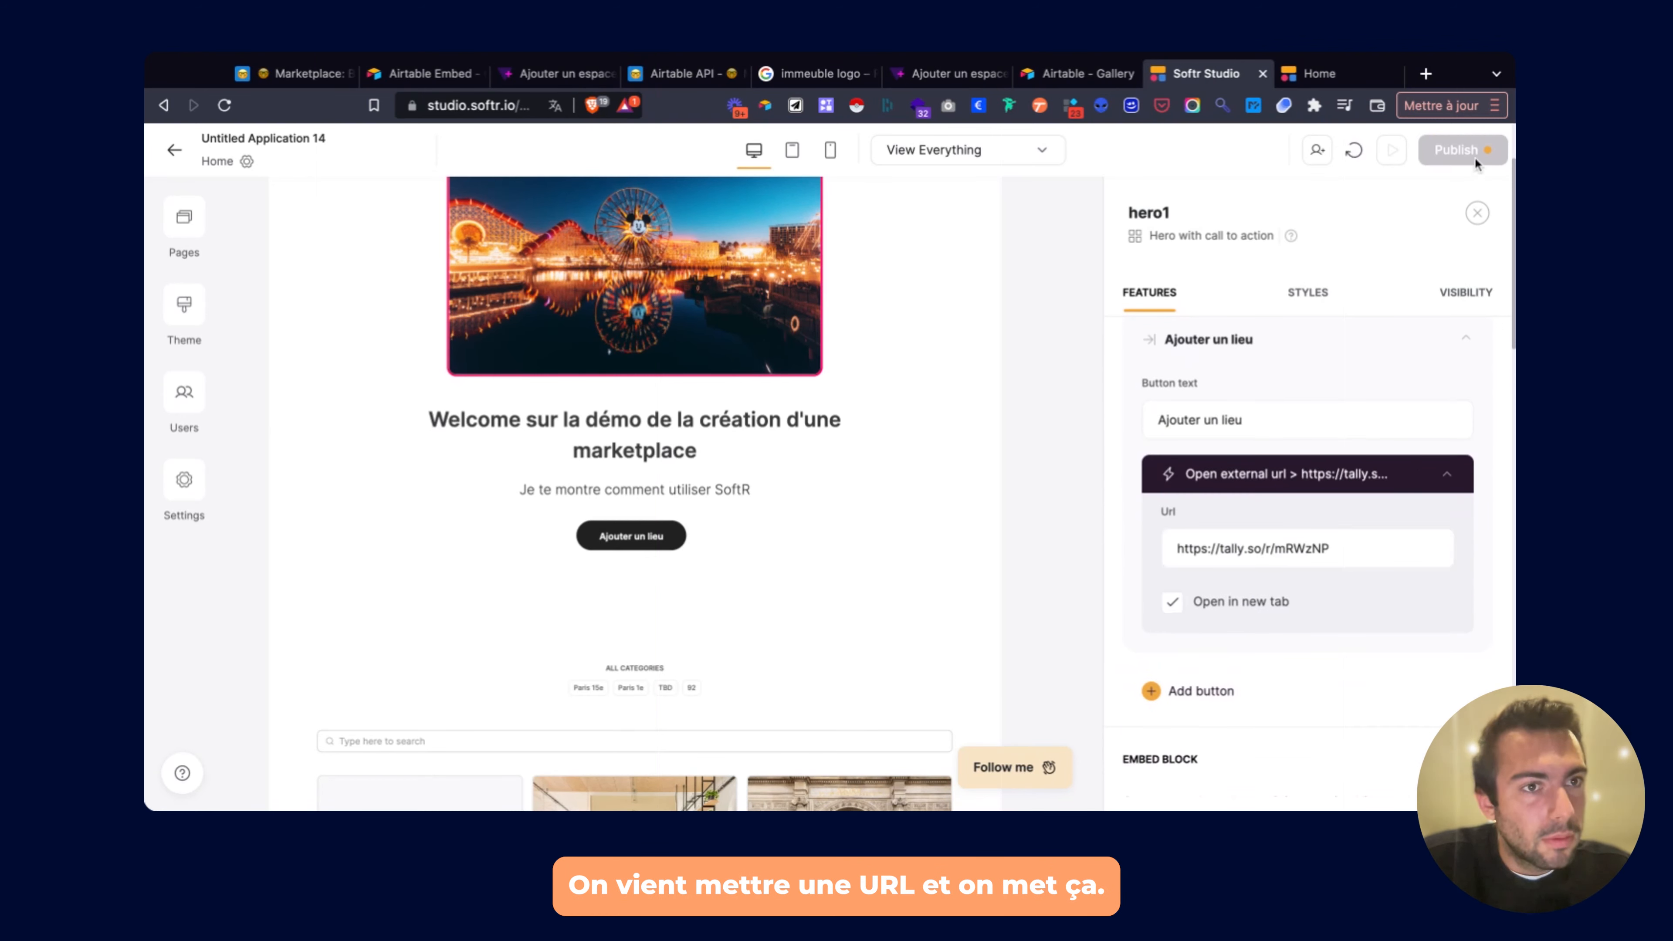
click(1461, 149)
click(1348, 442)
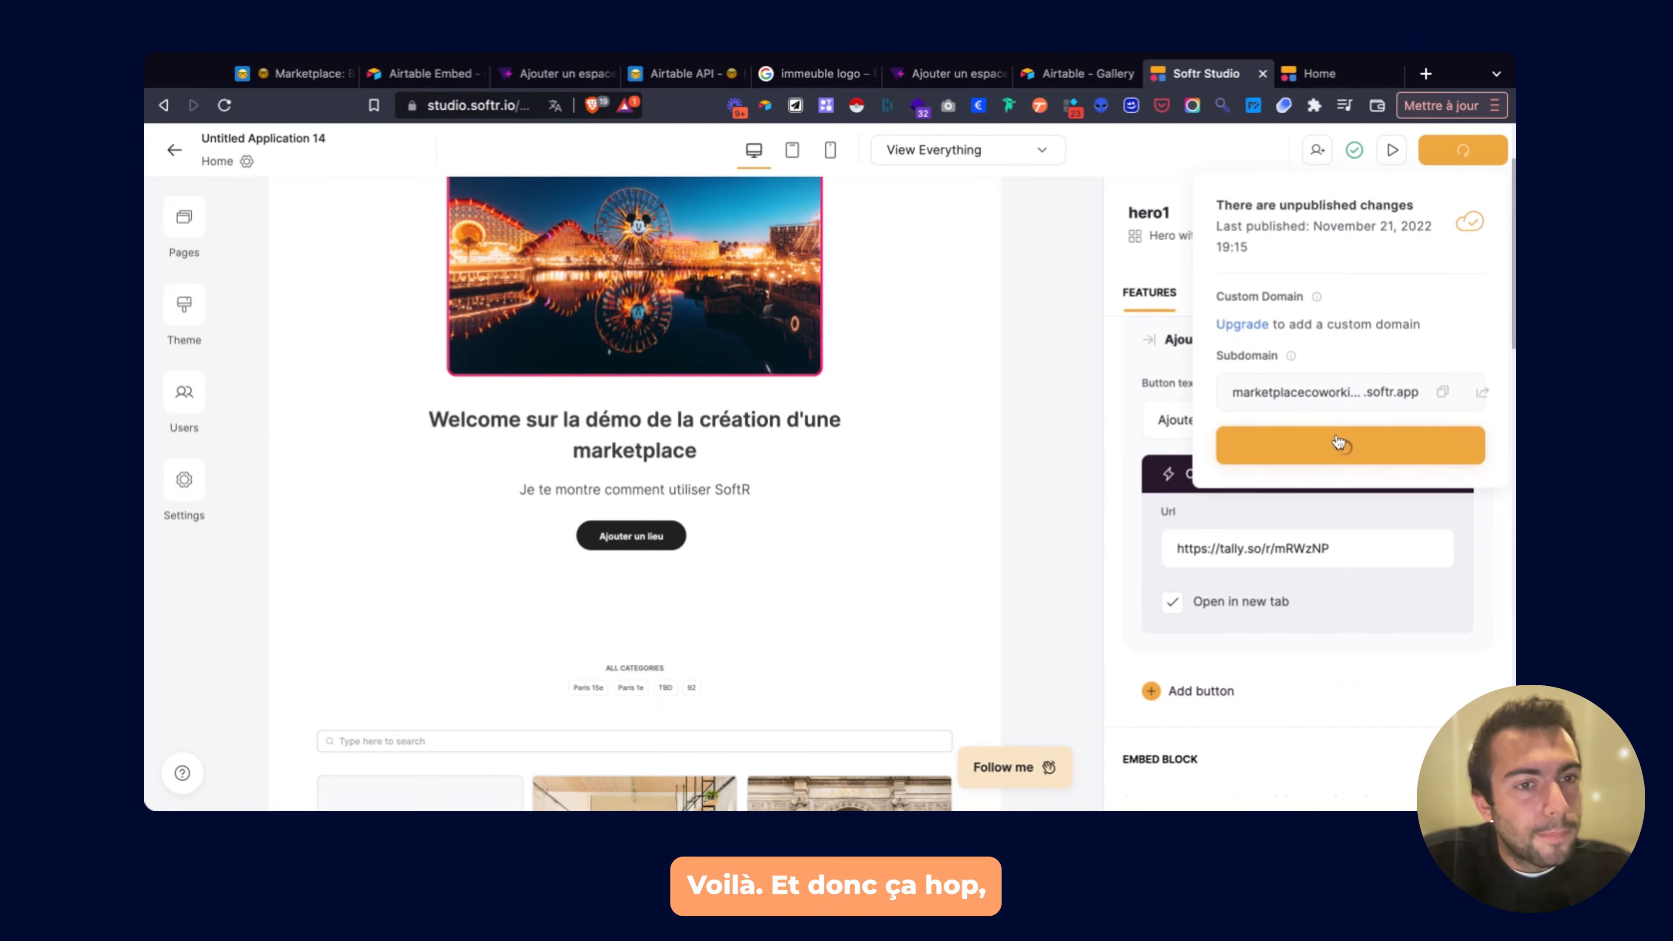
Delete the Ajouter une adresse placeholder record in the Airtable Marketplace base.
click(262, 75)
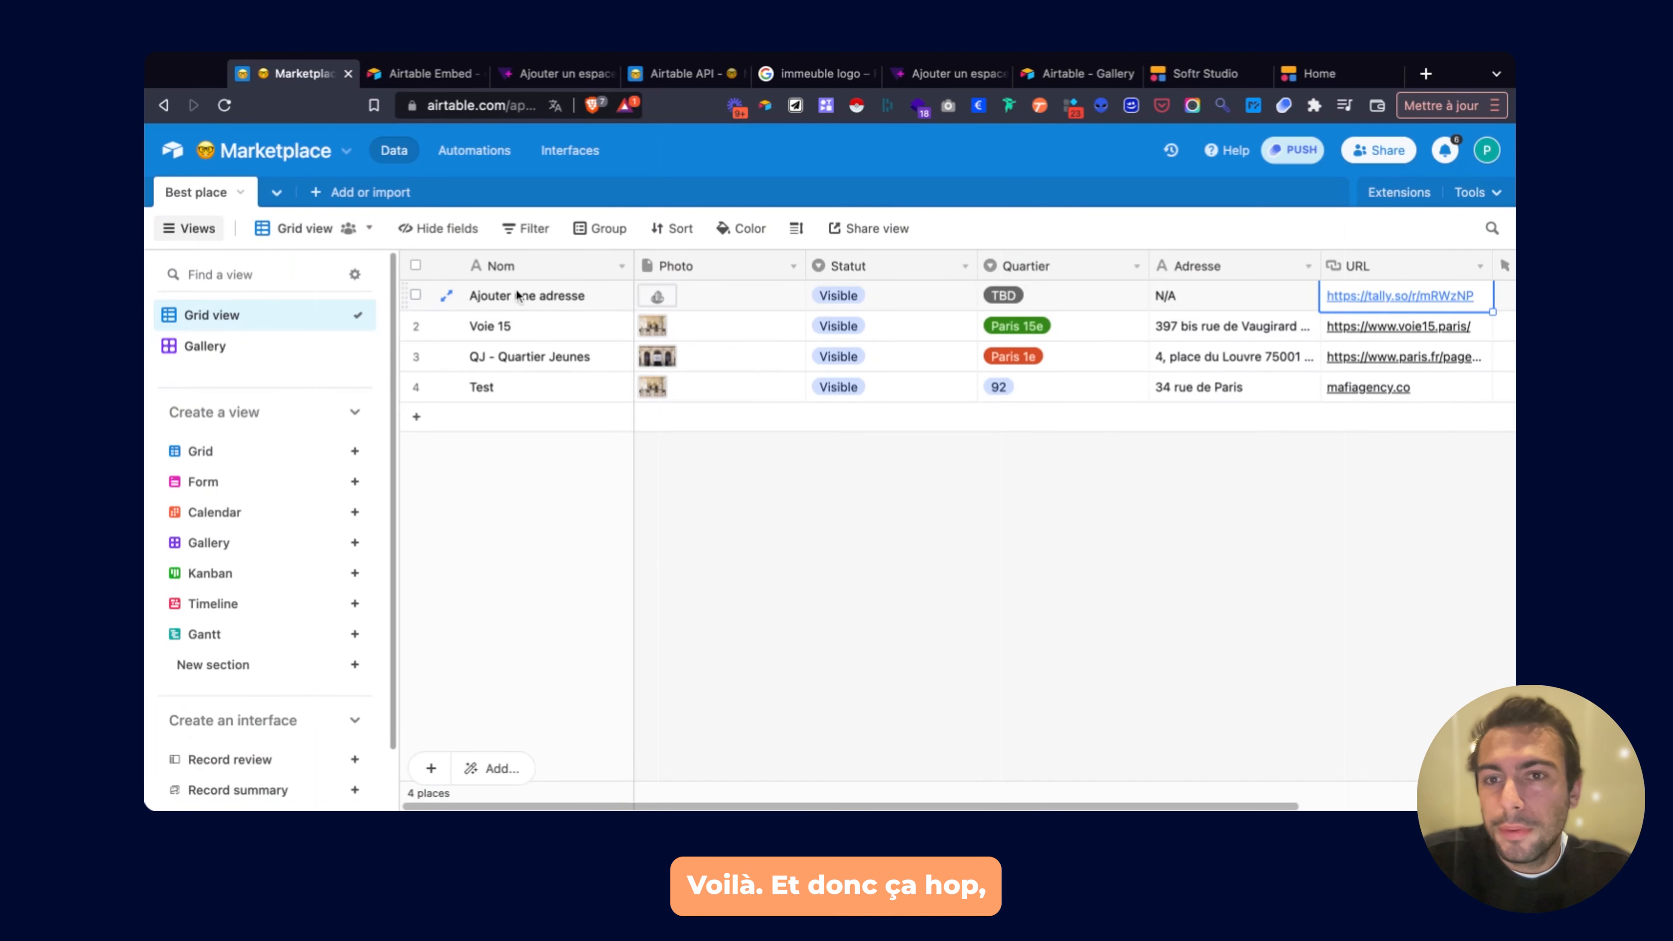
click(577, 294)
key(super+BackSpace)
click(772, 495)
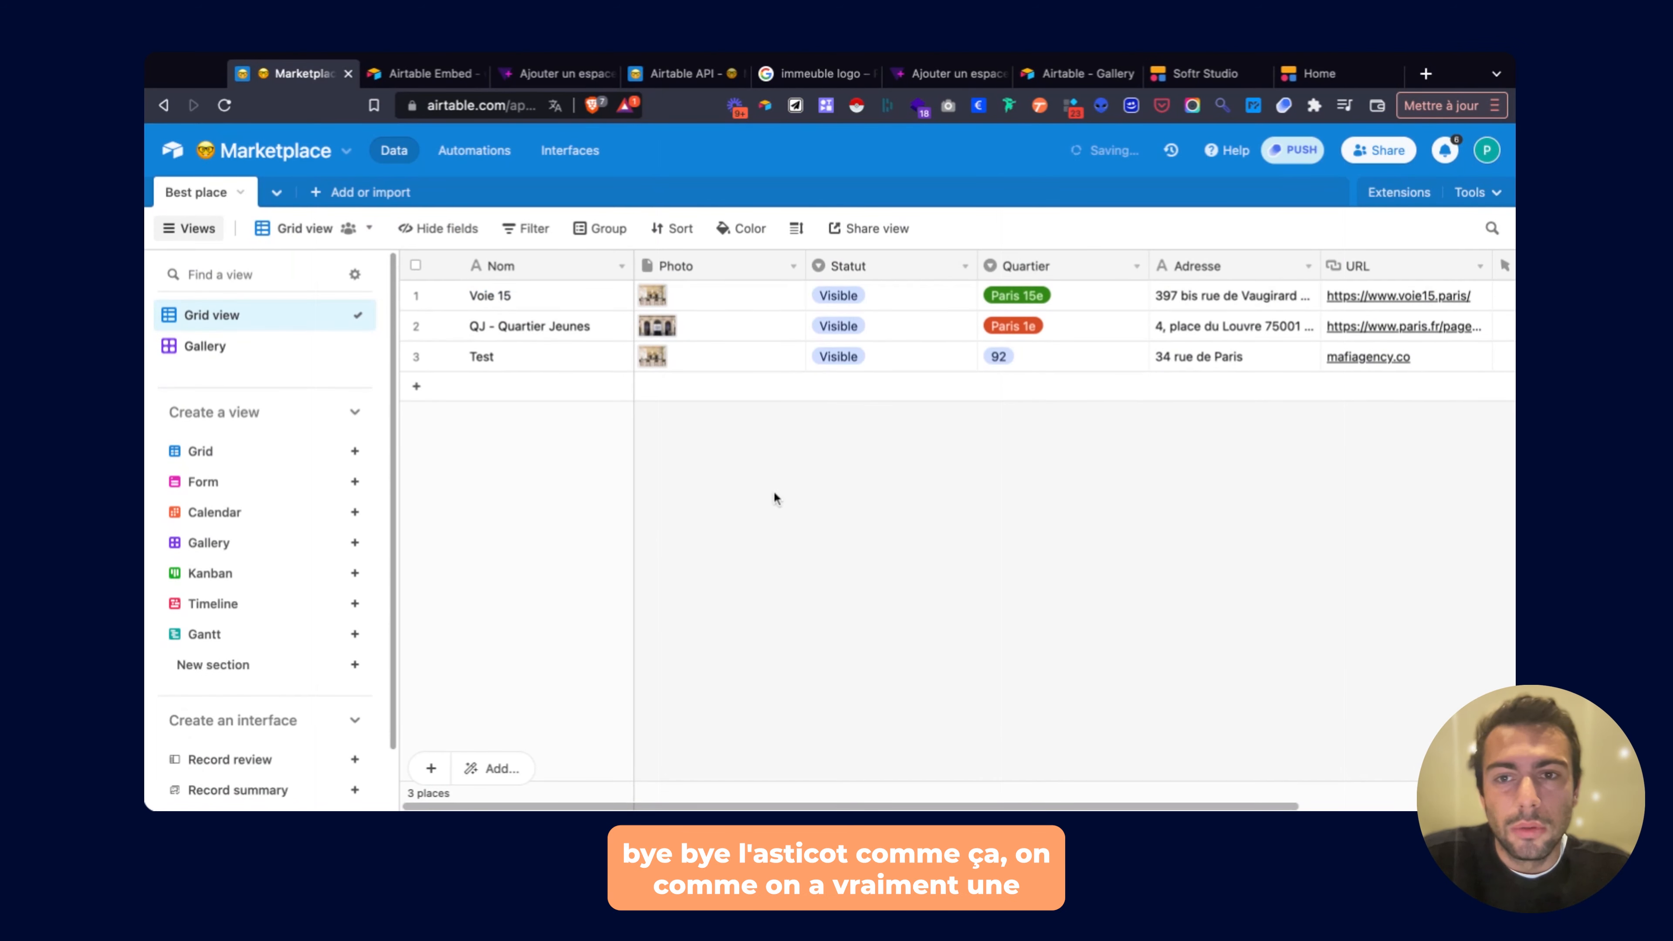
Back in Softr Studio, close the publish summary and select the place cards list.
click(1203, 76)
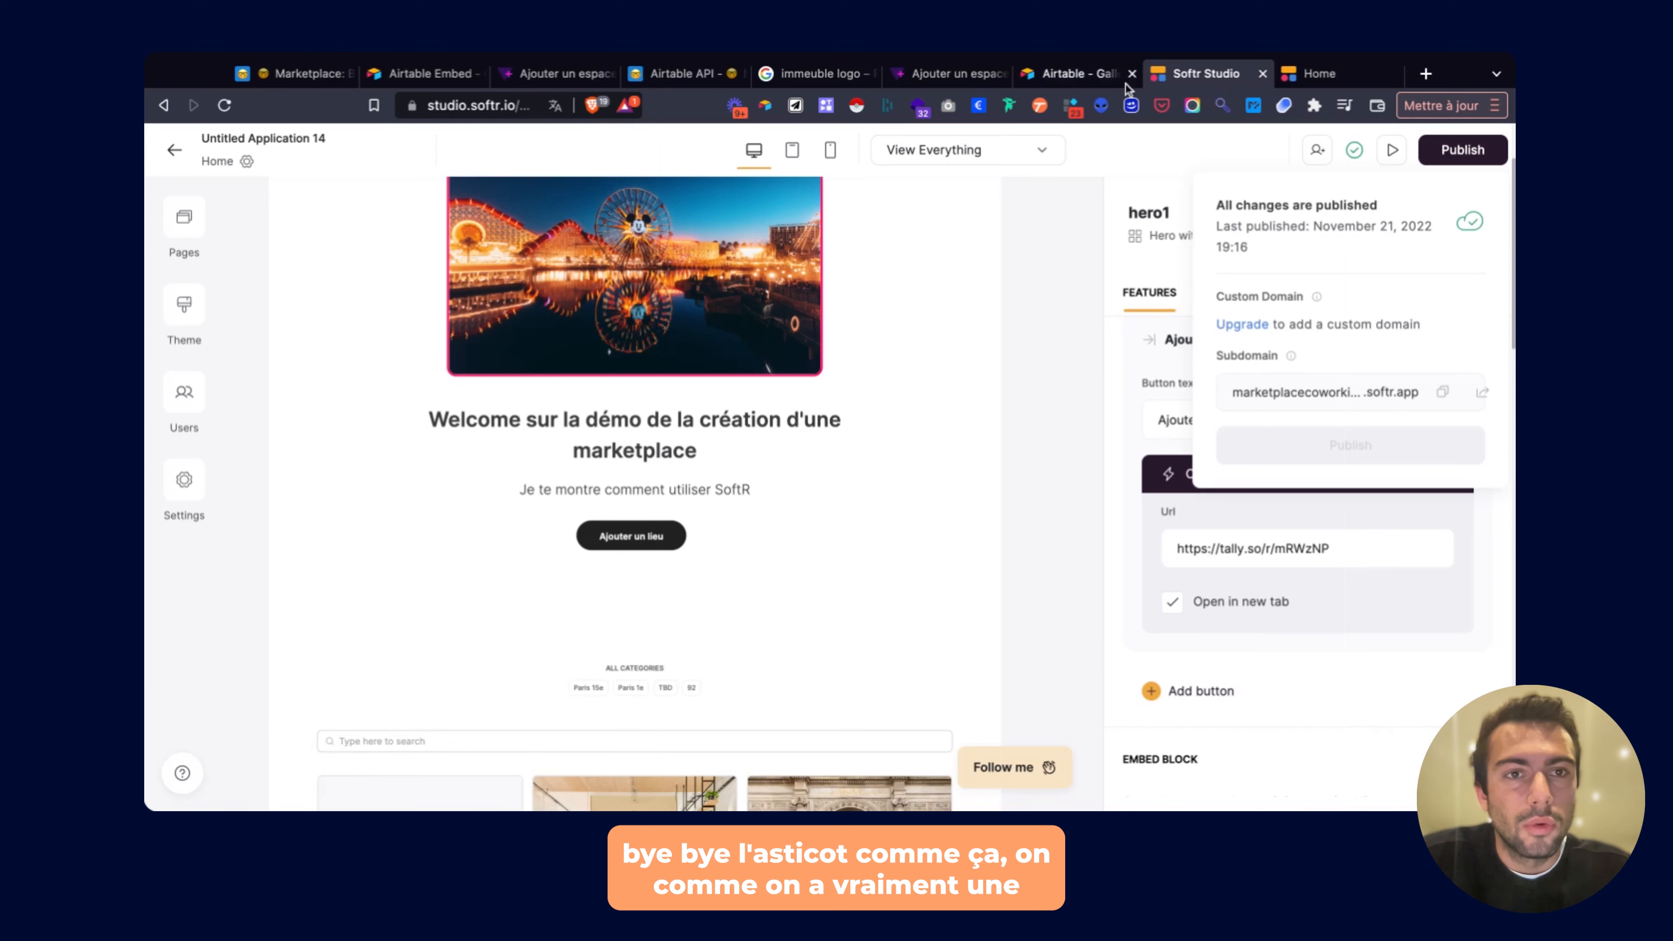
click(1062, 276)
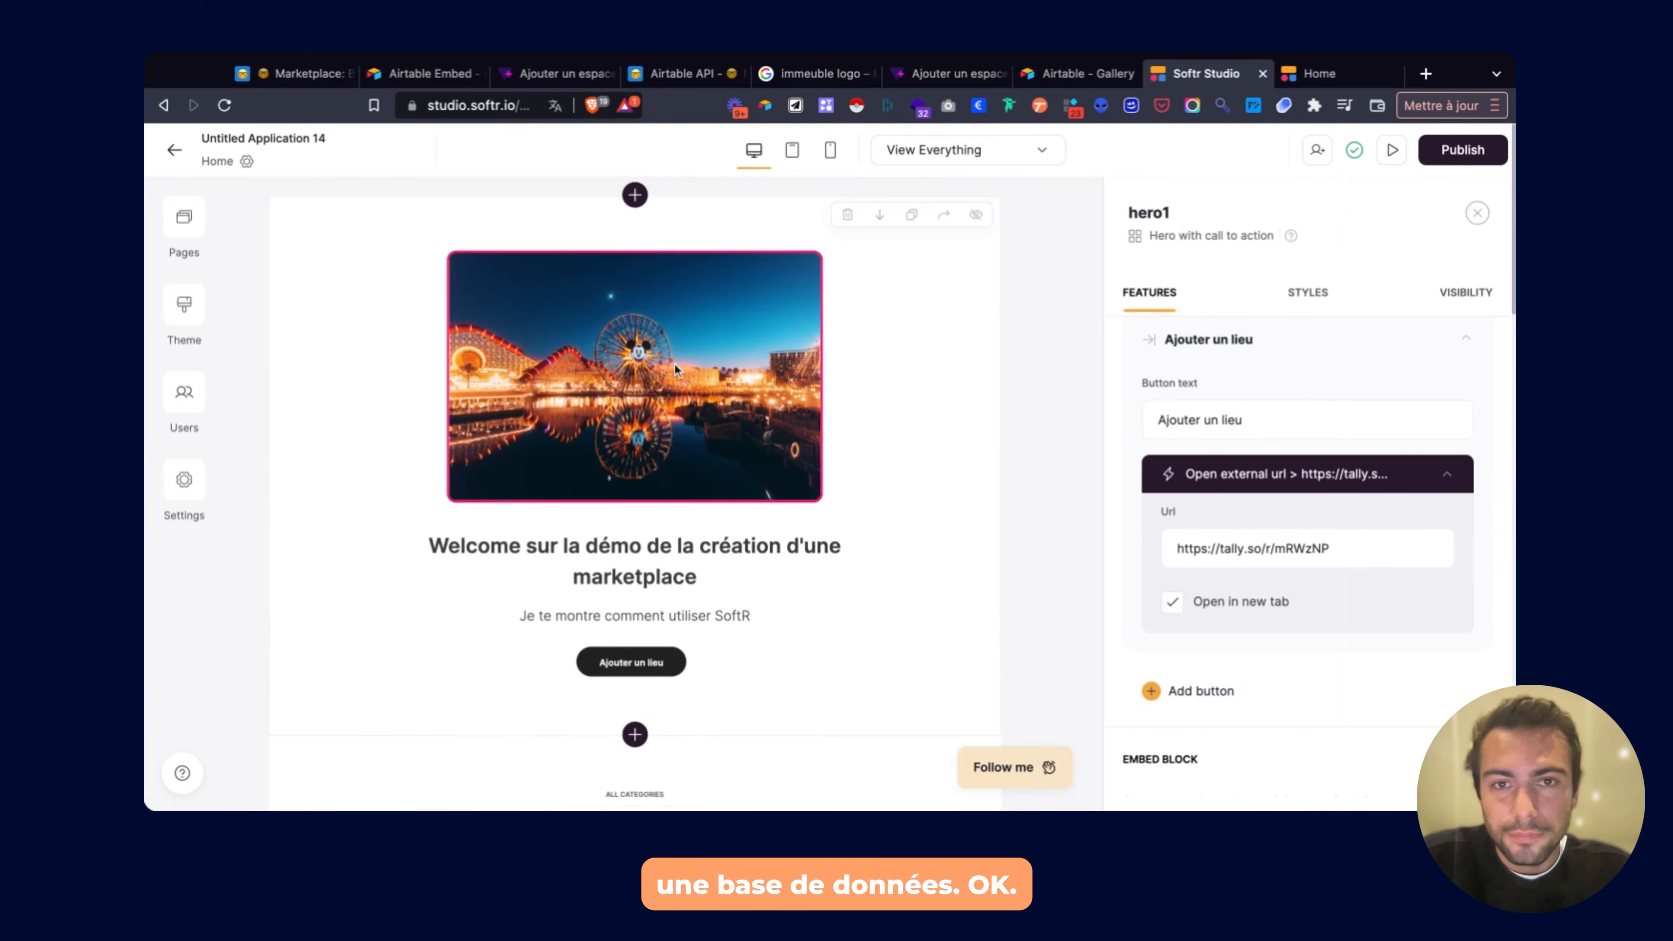
scroll(675, 363, down, 10)
click(674, 363)
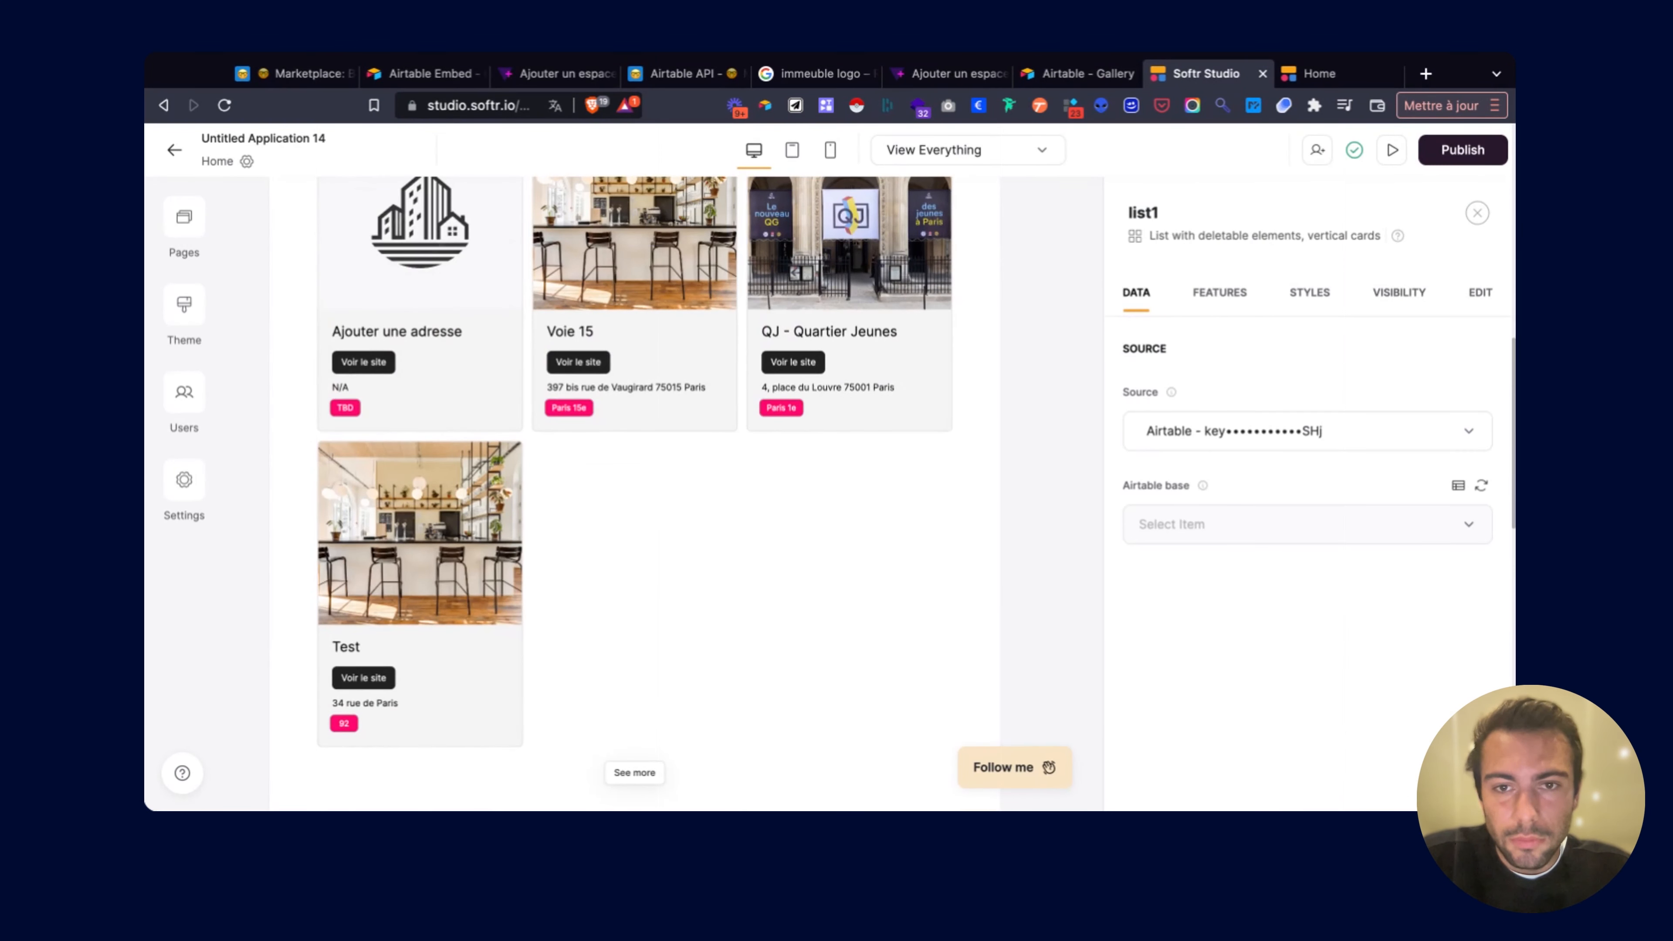
Reload the live site, confirm Ajouter un lieu opens the tally form, and check the three-place gallery.
click(1299, 85)
key(super+r)
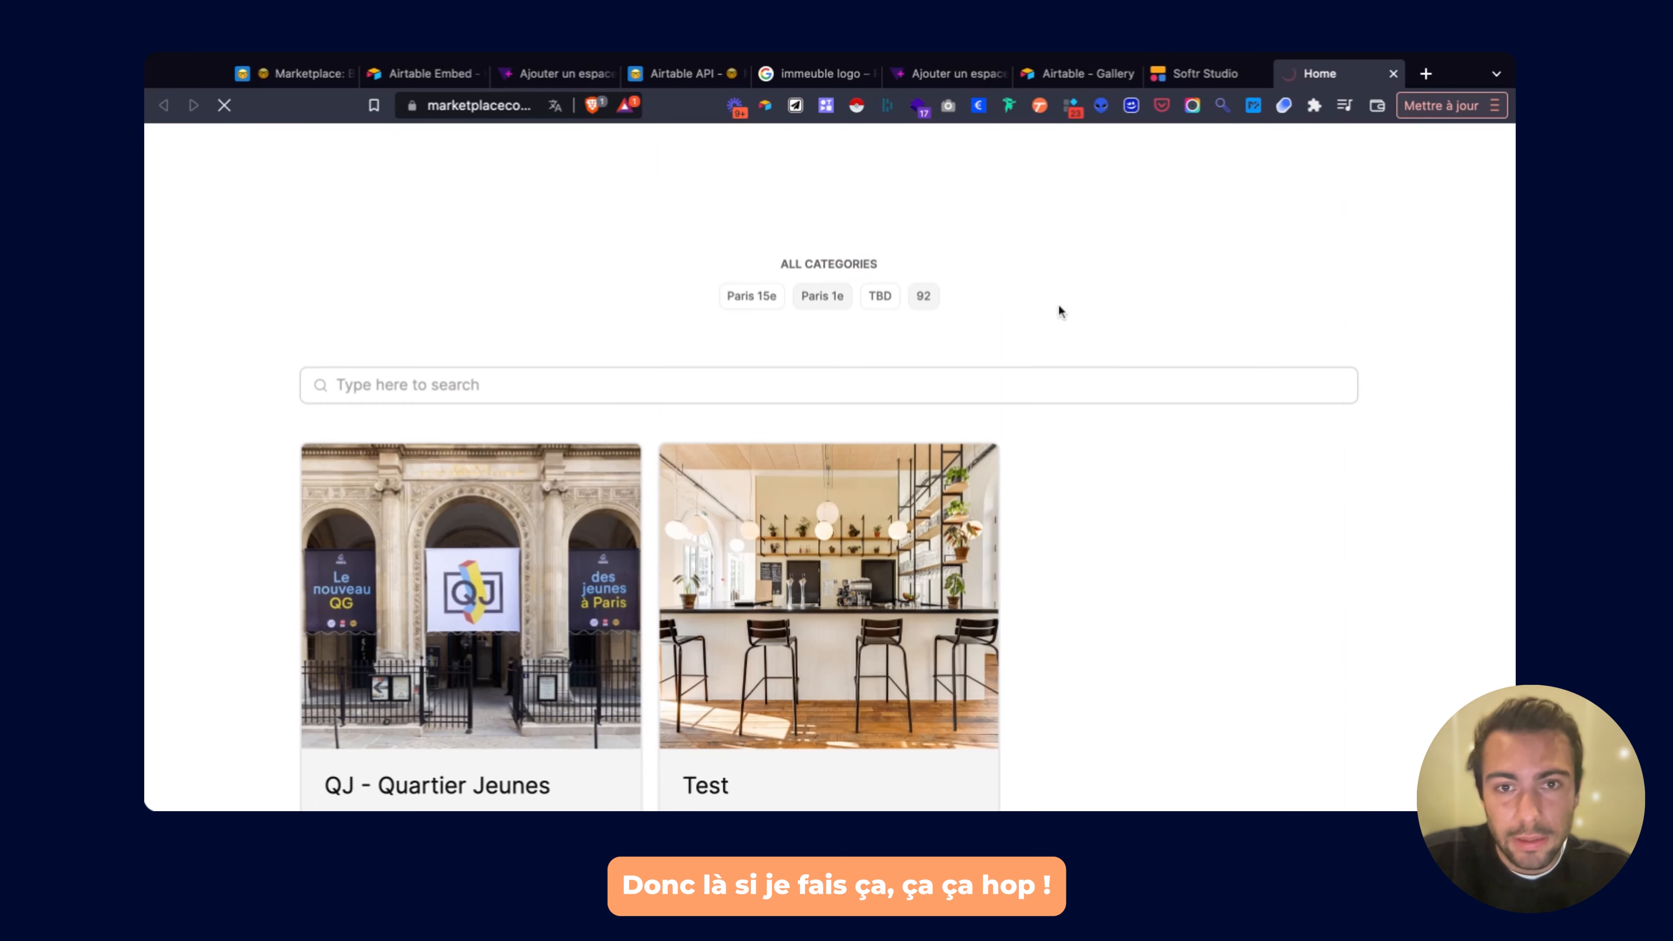
scroll(776, 474, down, 5)
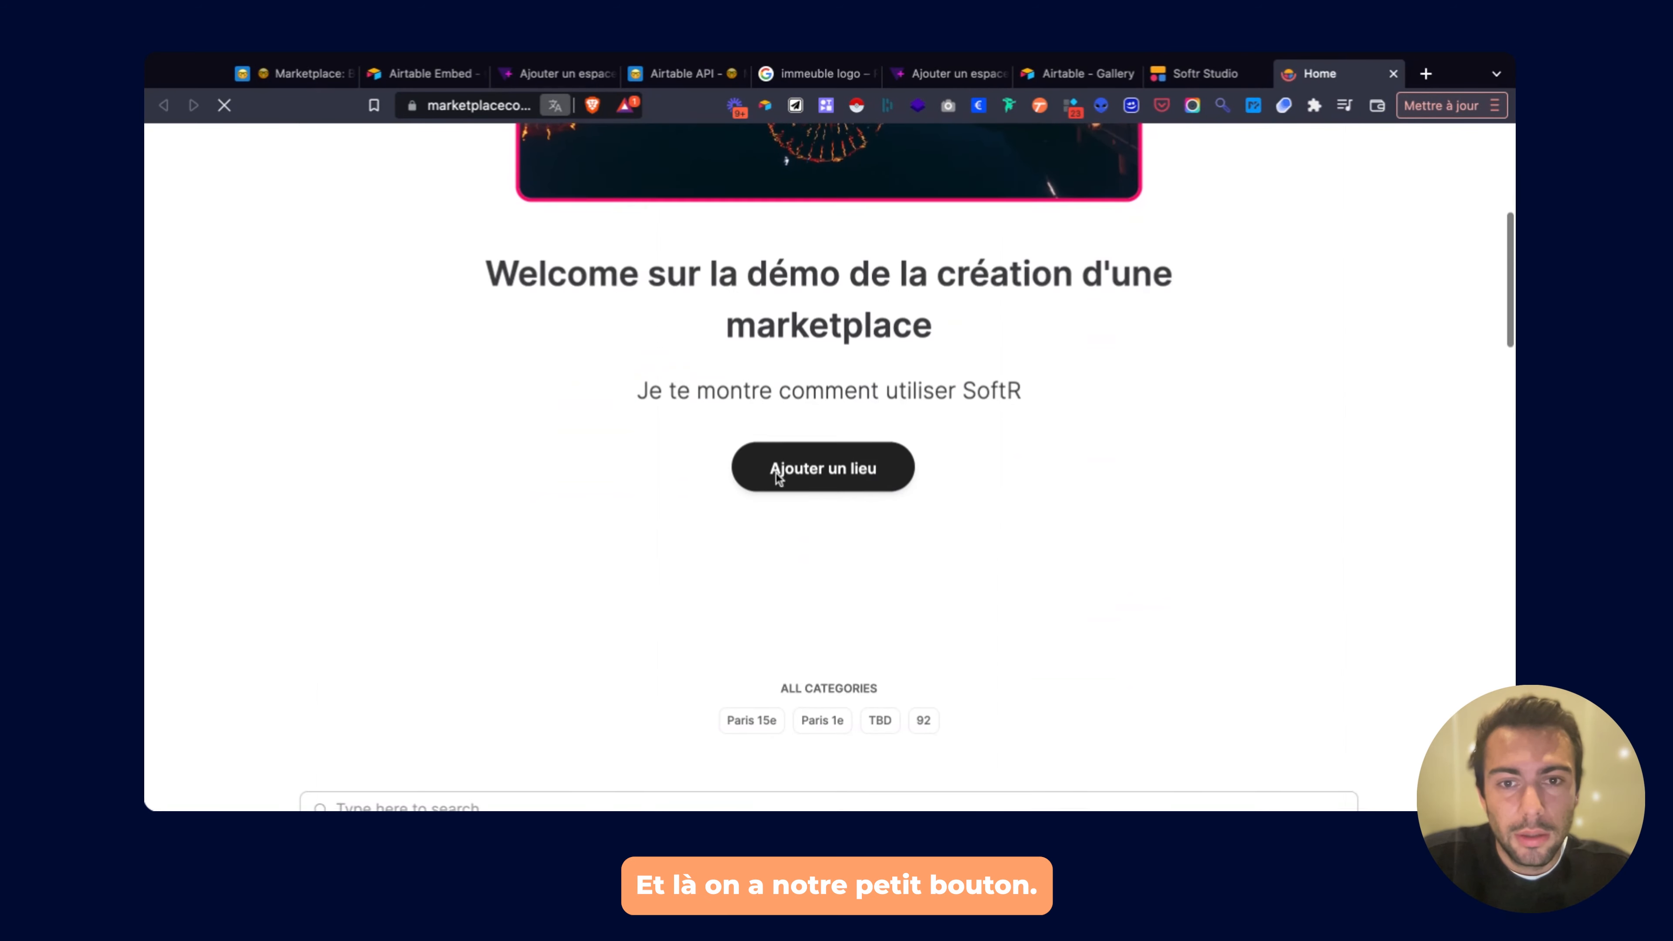
click(807, 470)
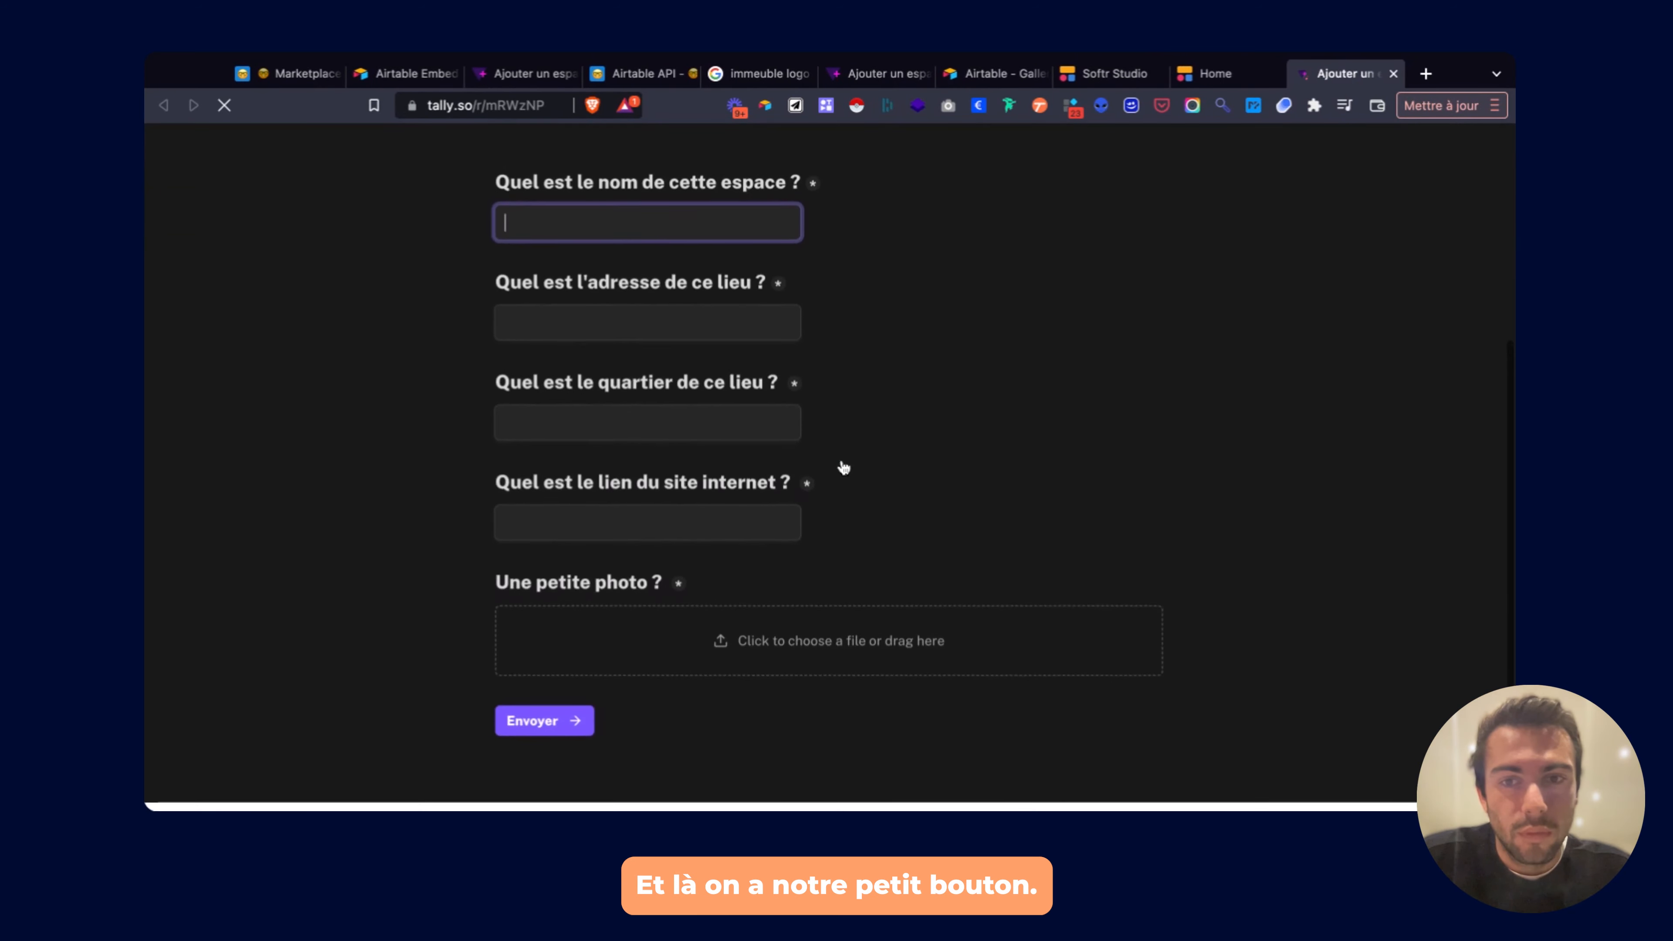
click(1392, 73)
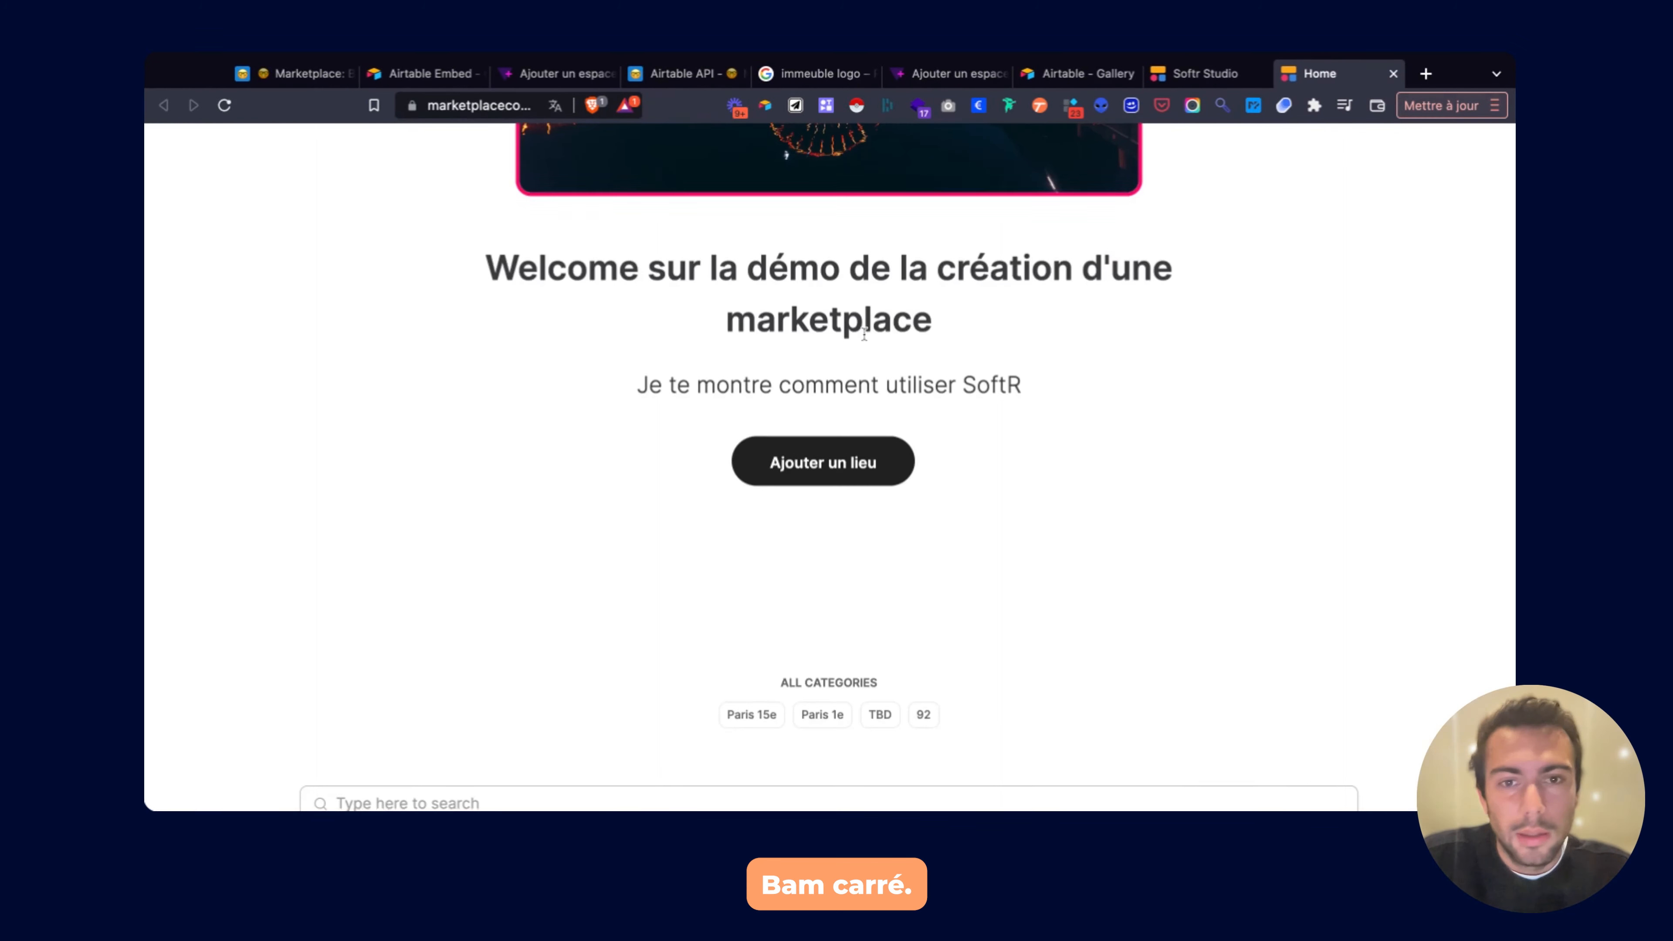
scroll(864, 334, down, 10)
scroll(863, 334, down, 7)
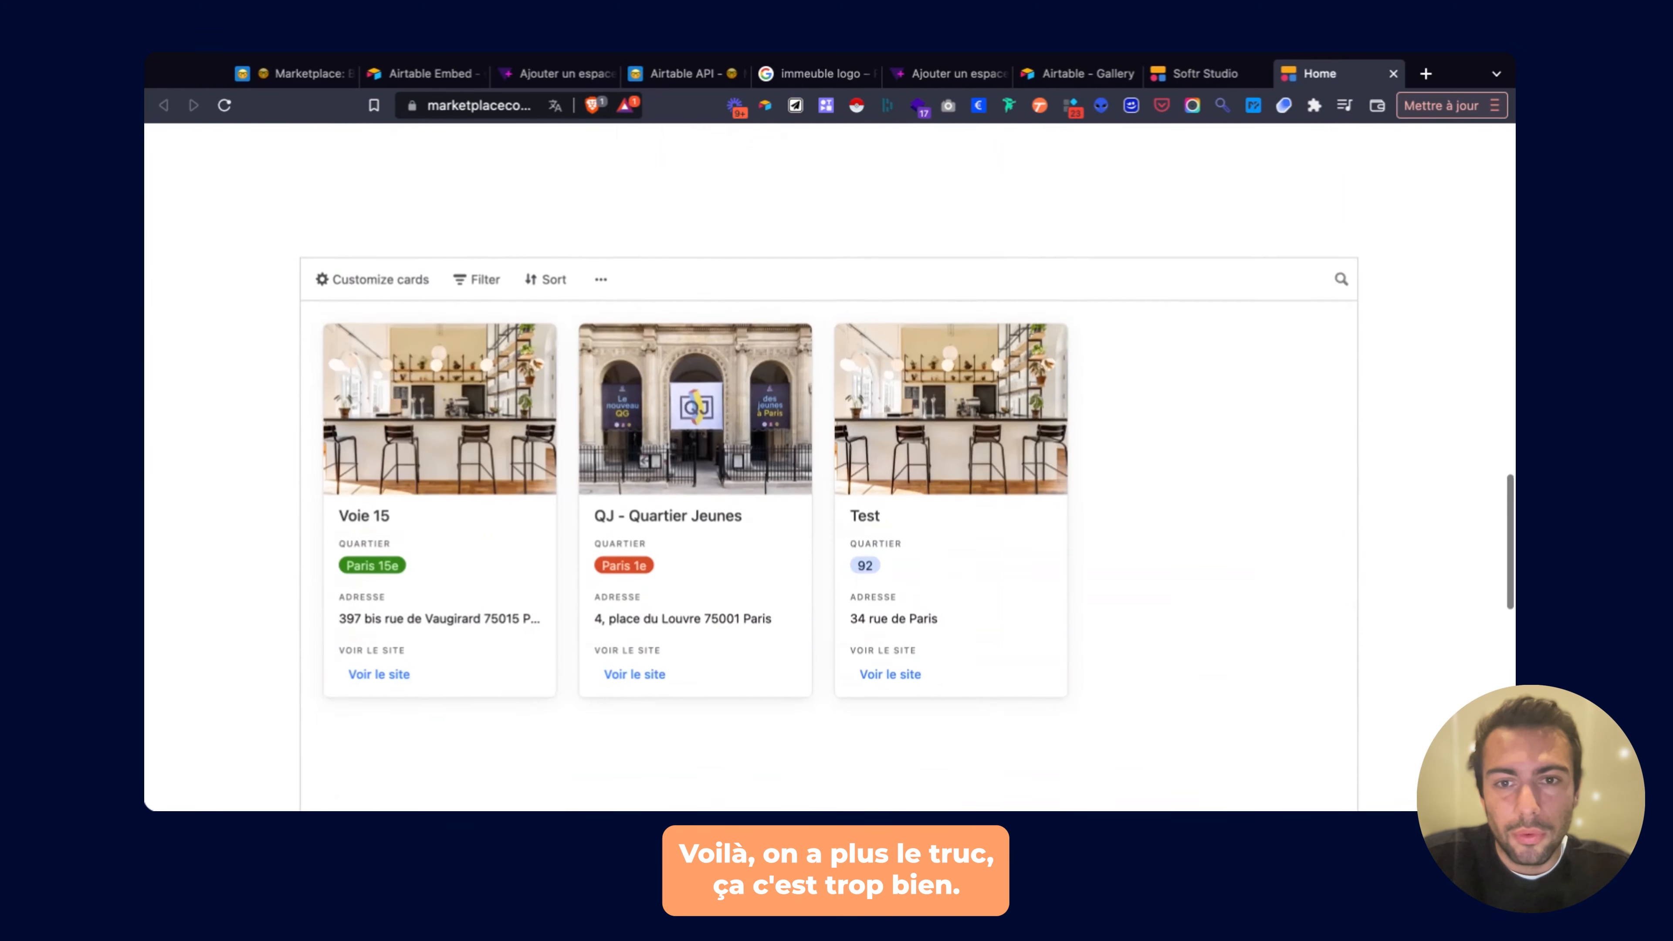
scroll(863, 334, up, 20)
click(1212, 73)
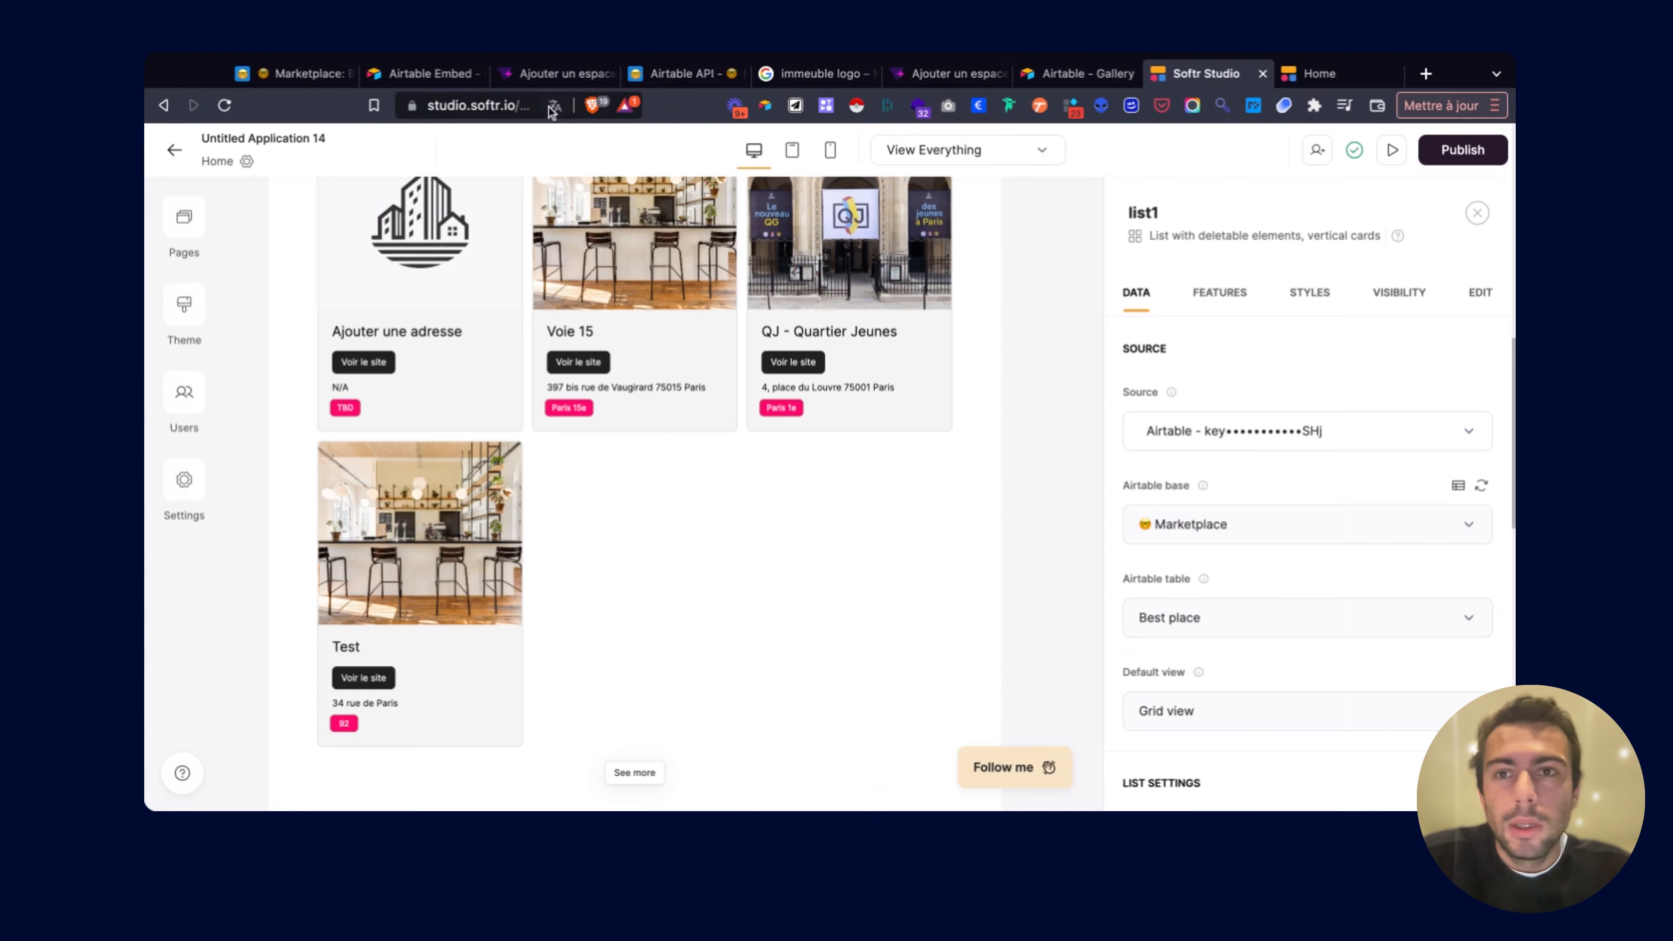
Review list1's style paddings, then view its visibility settings (visible to all users).
scroll(770, 382, up, 5)
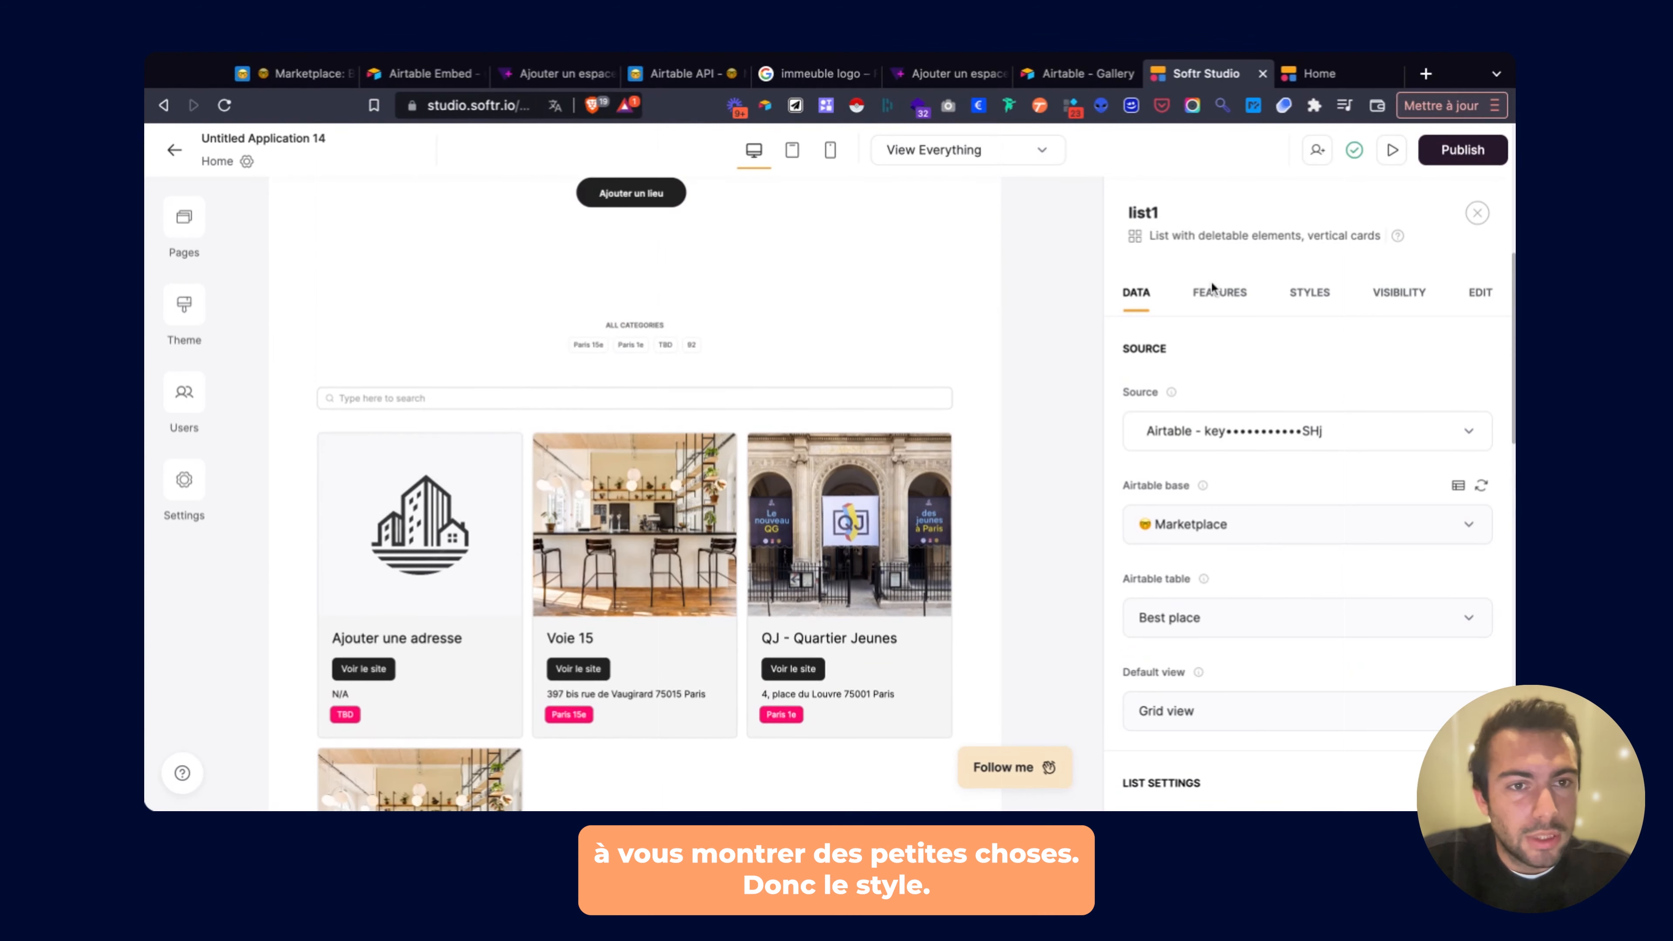
click(1300, 296)
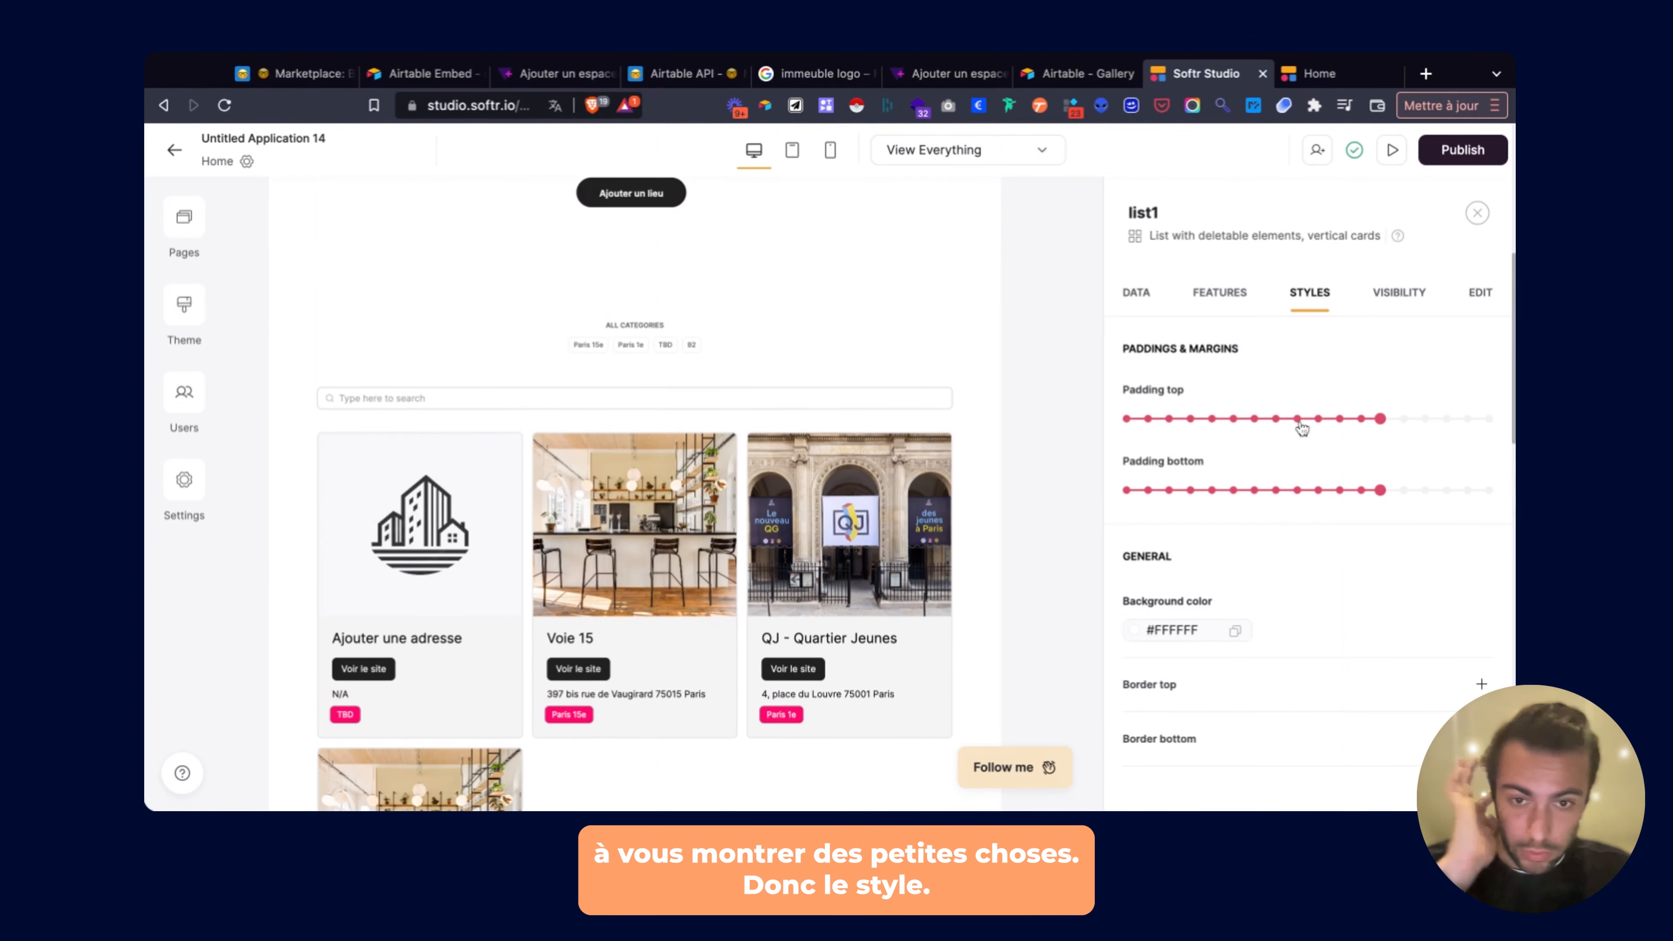
scroll(1302, 428, down, 1)
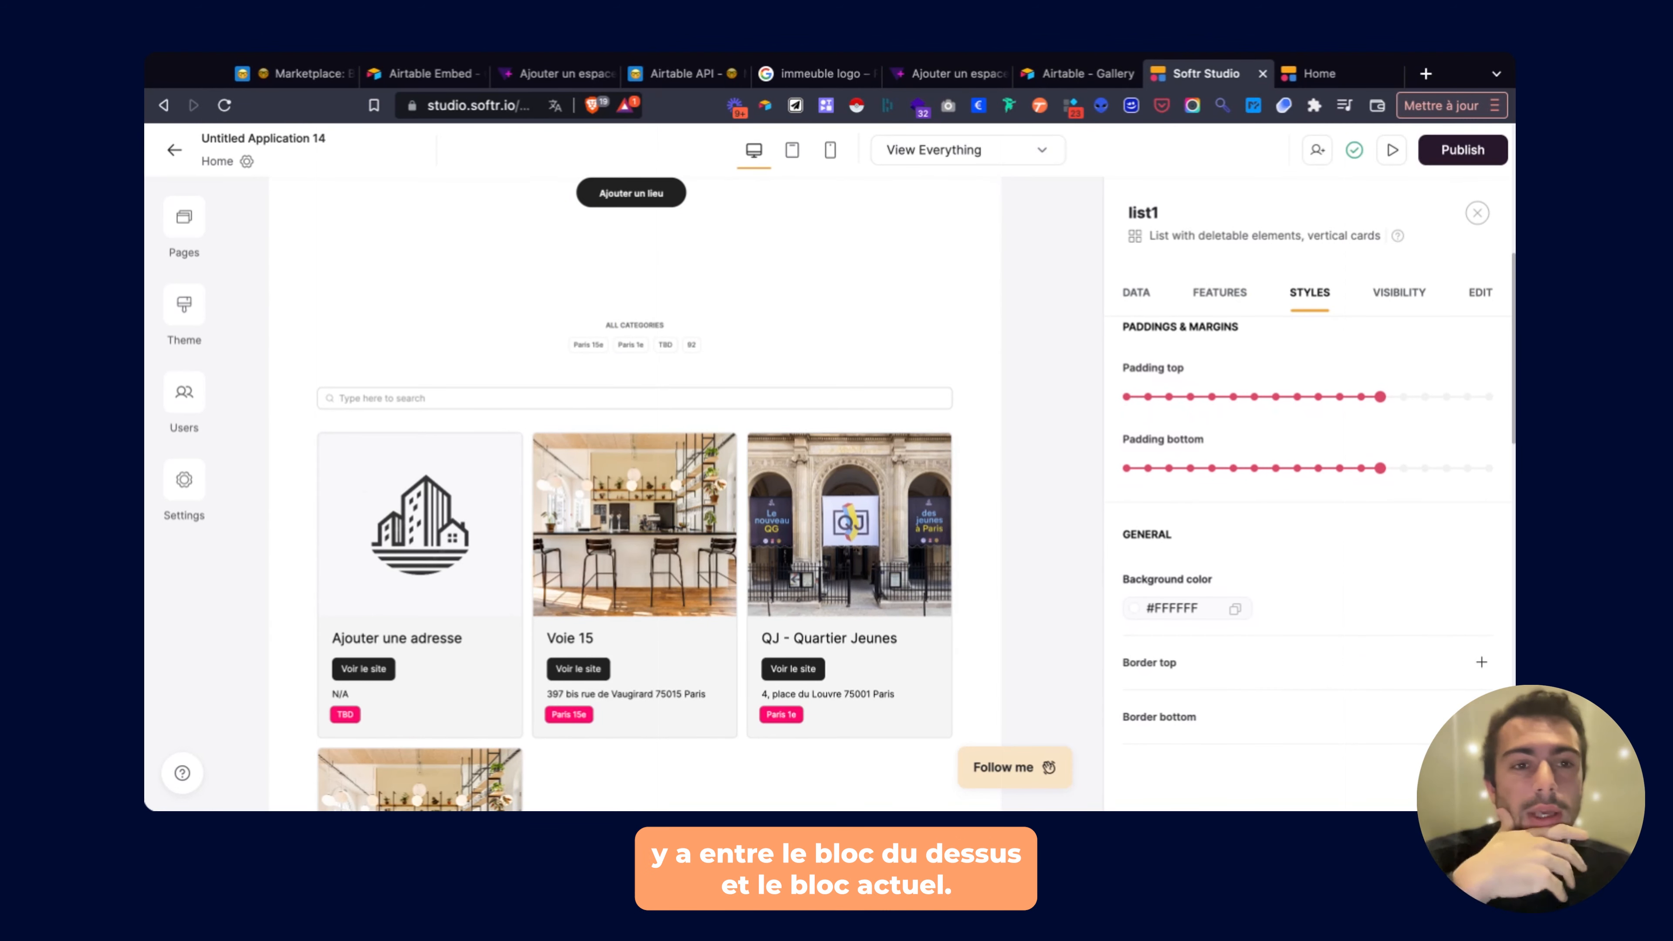
scroll(1307, 395, down, 2)
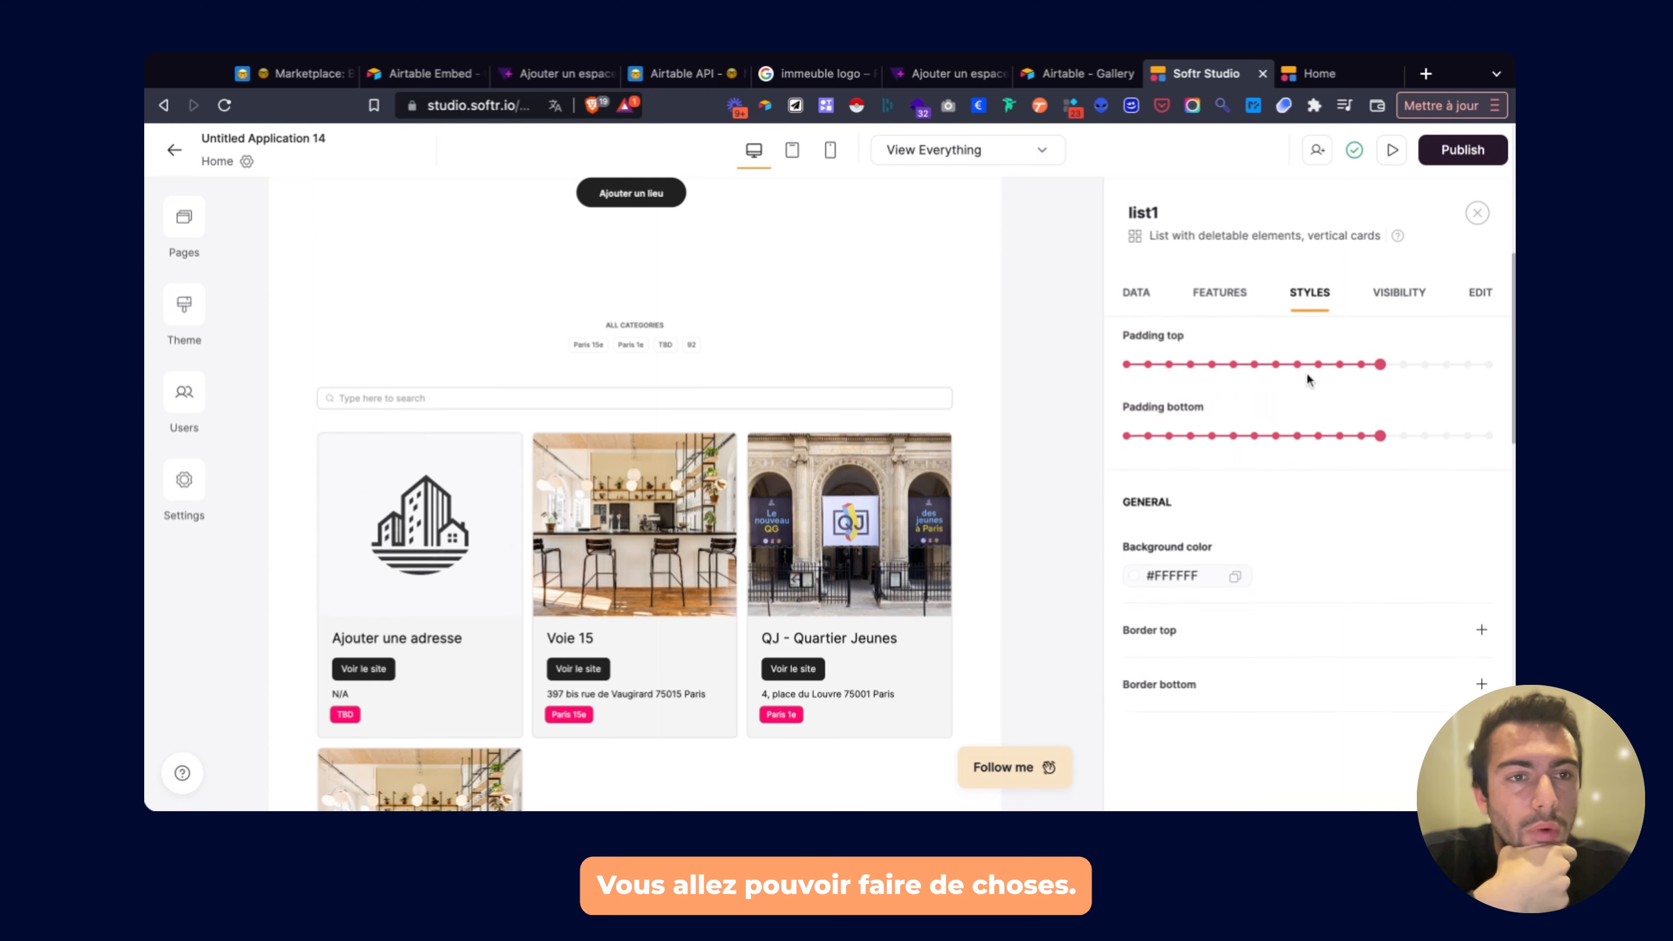
click(1388, 297)
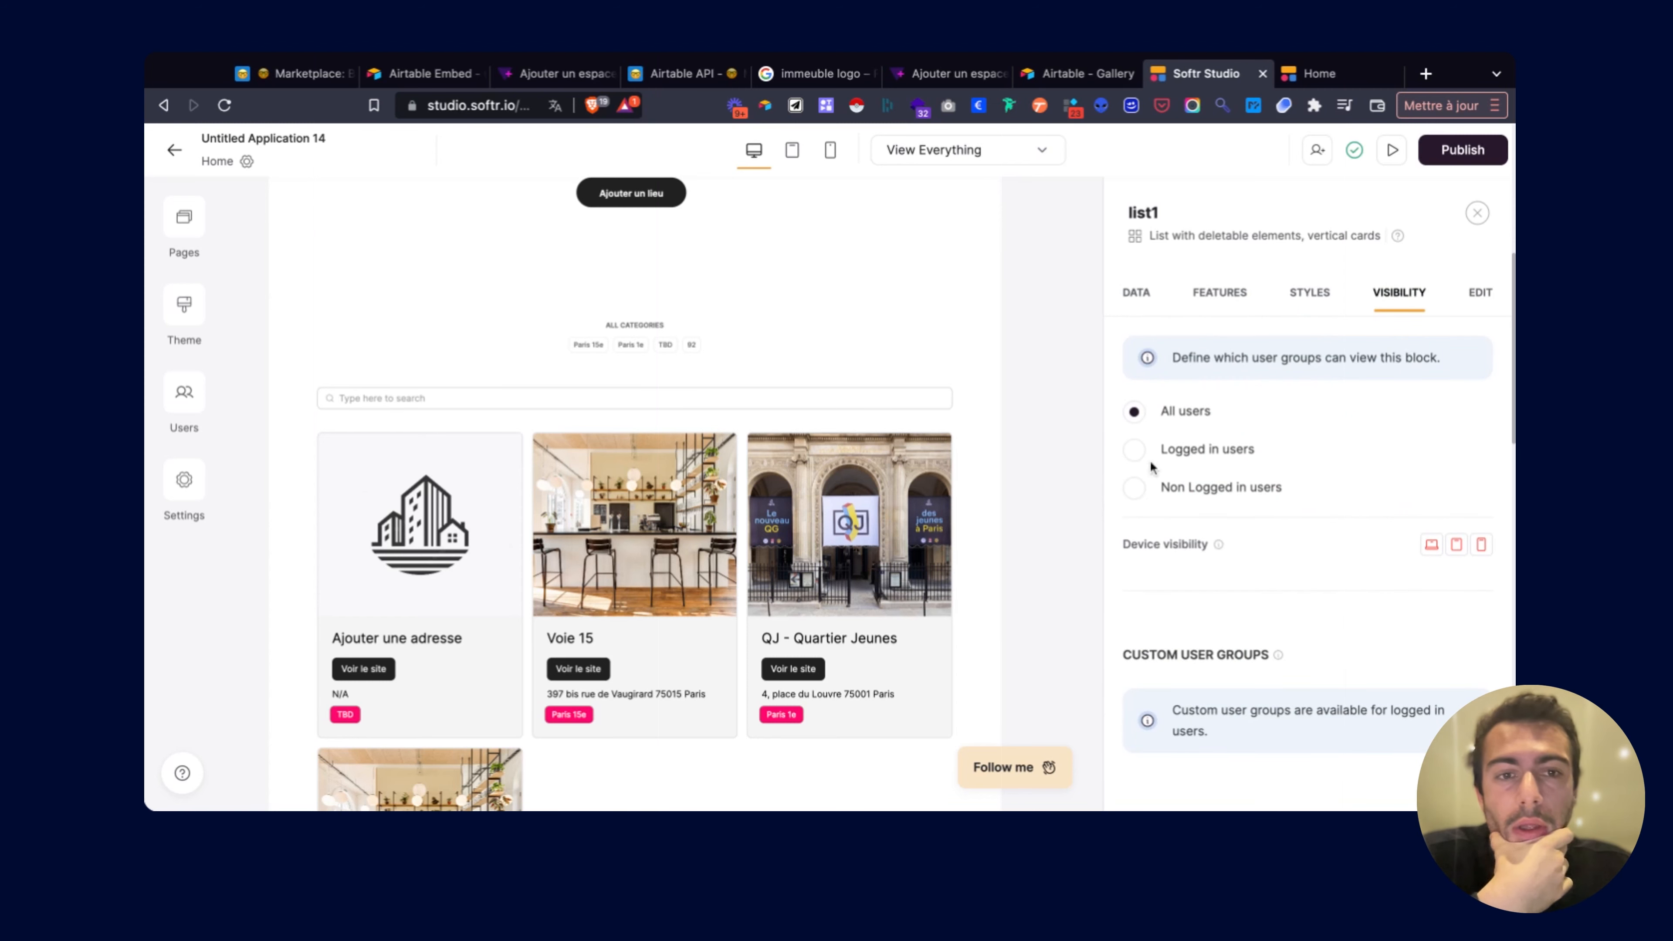
Check the Pages panel, which lists only the Home page, then close it.
scroll(794, 452, up, 8)
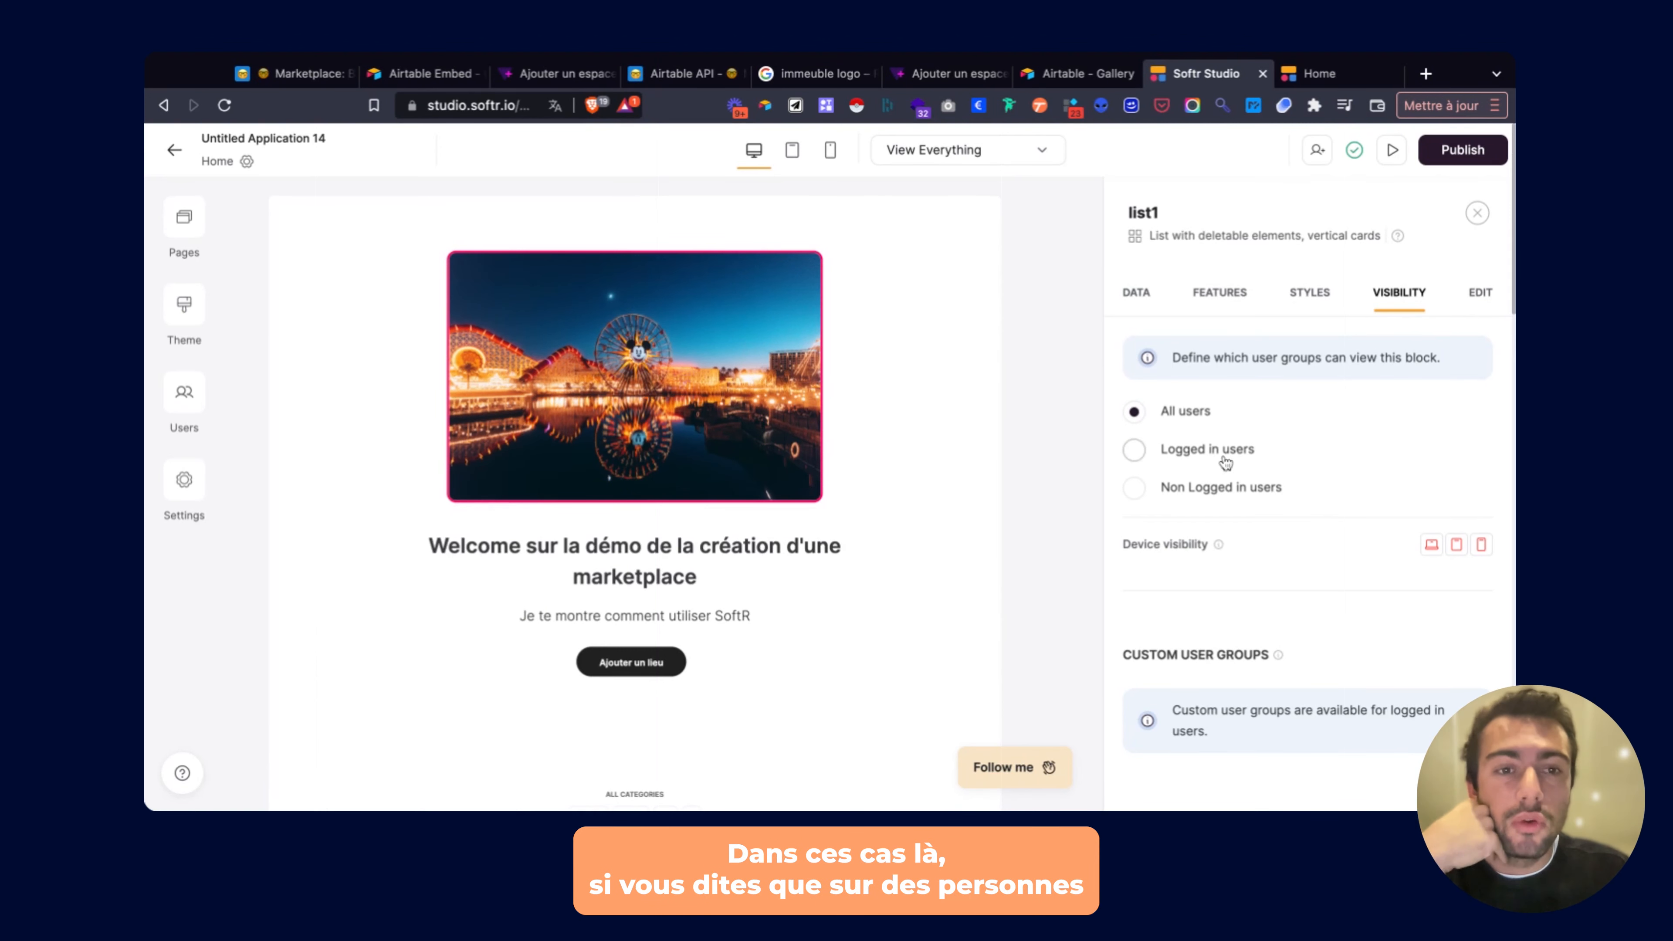
click(184, 217)
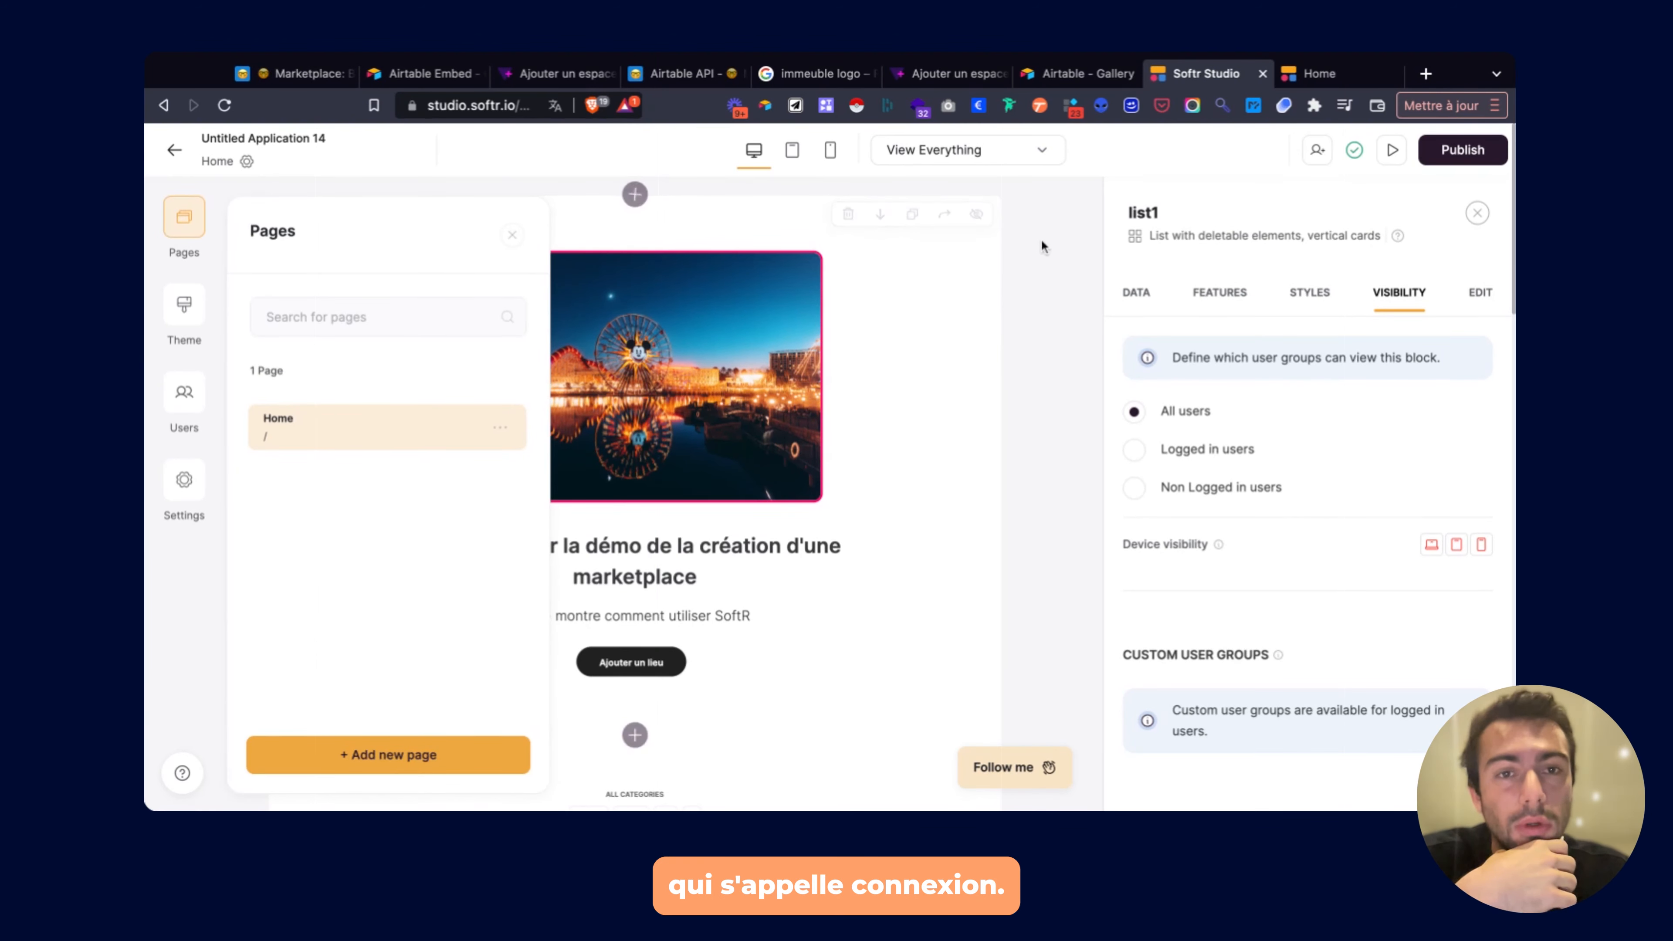
click(1051, 290)
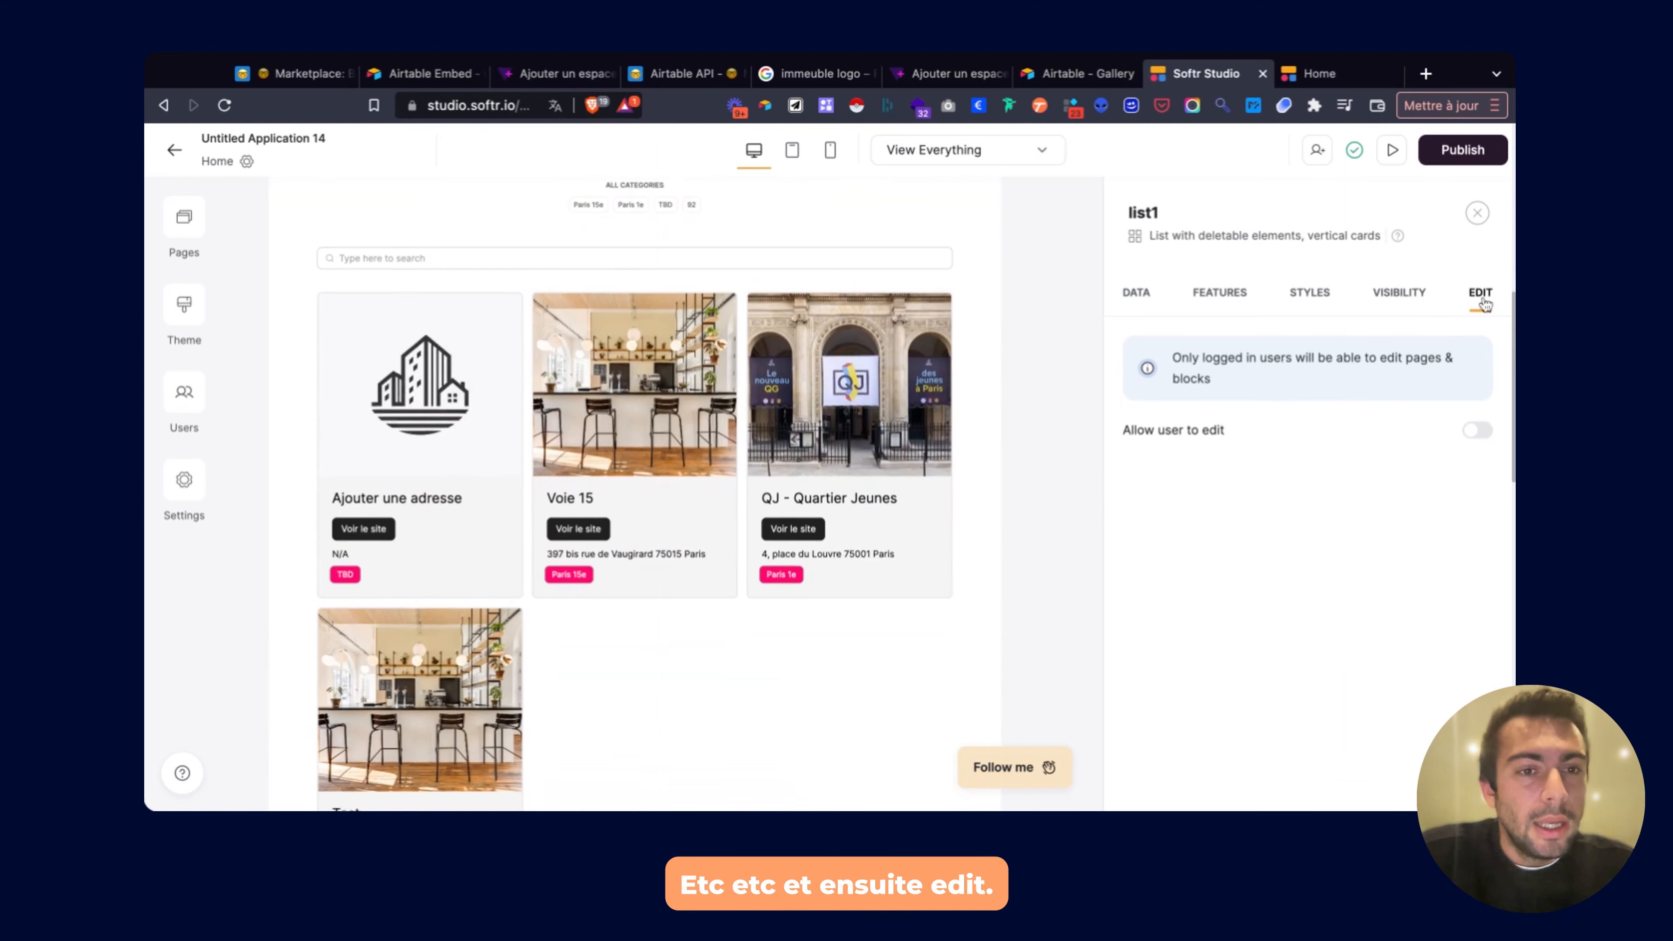
Turn on Allow user to edit for list1 and publish the updates.
click(1478, 429)
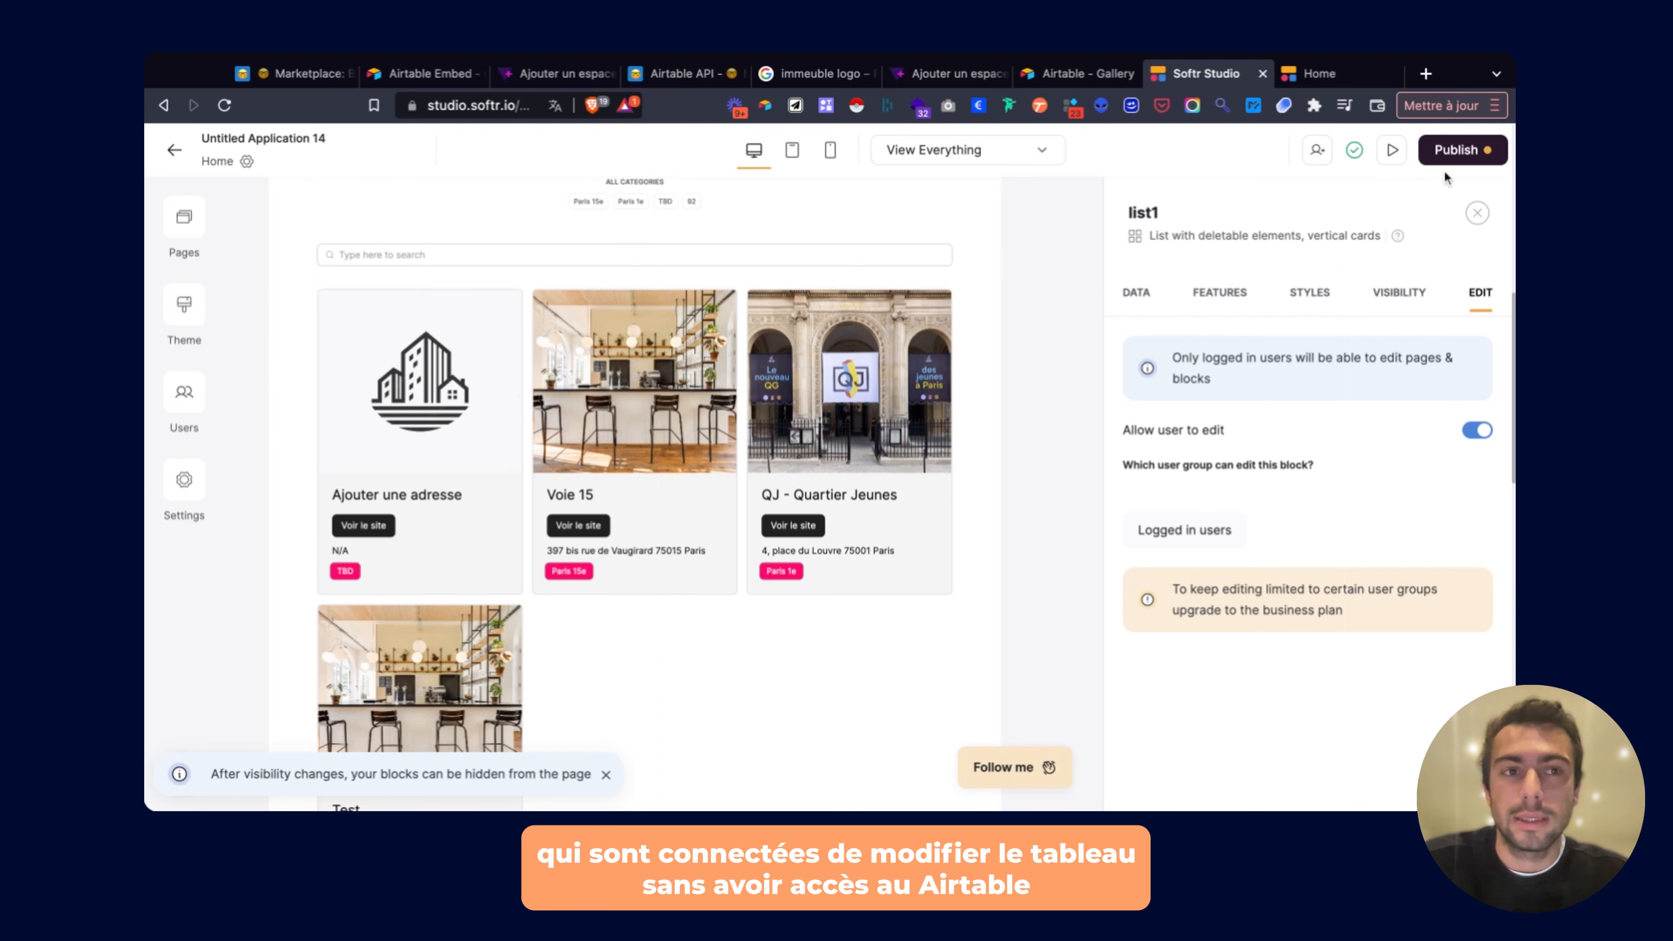
click(1453, 155)
click(1252, 447)
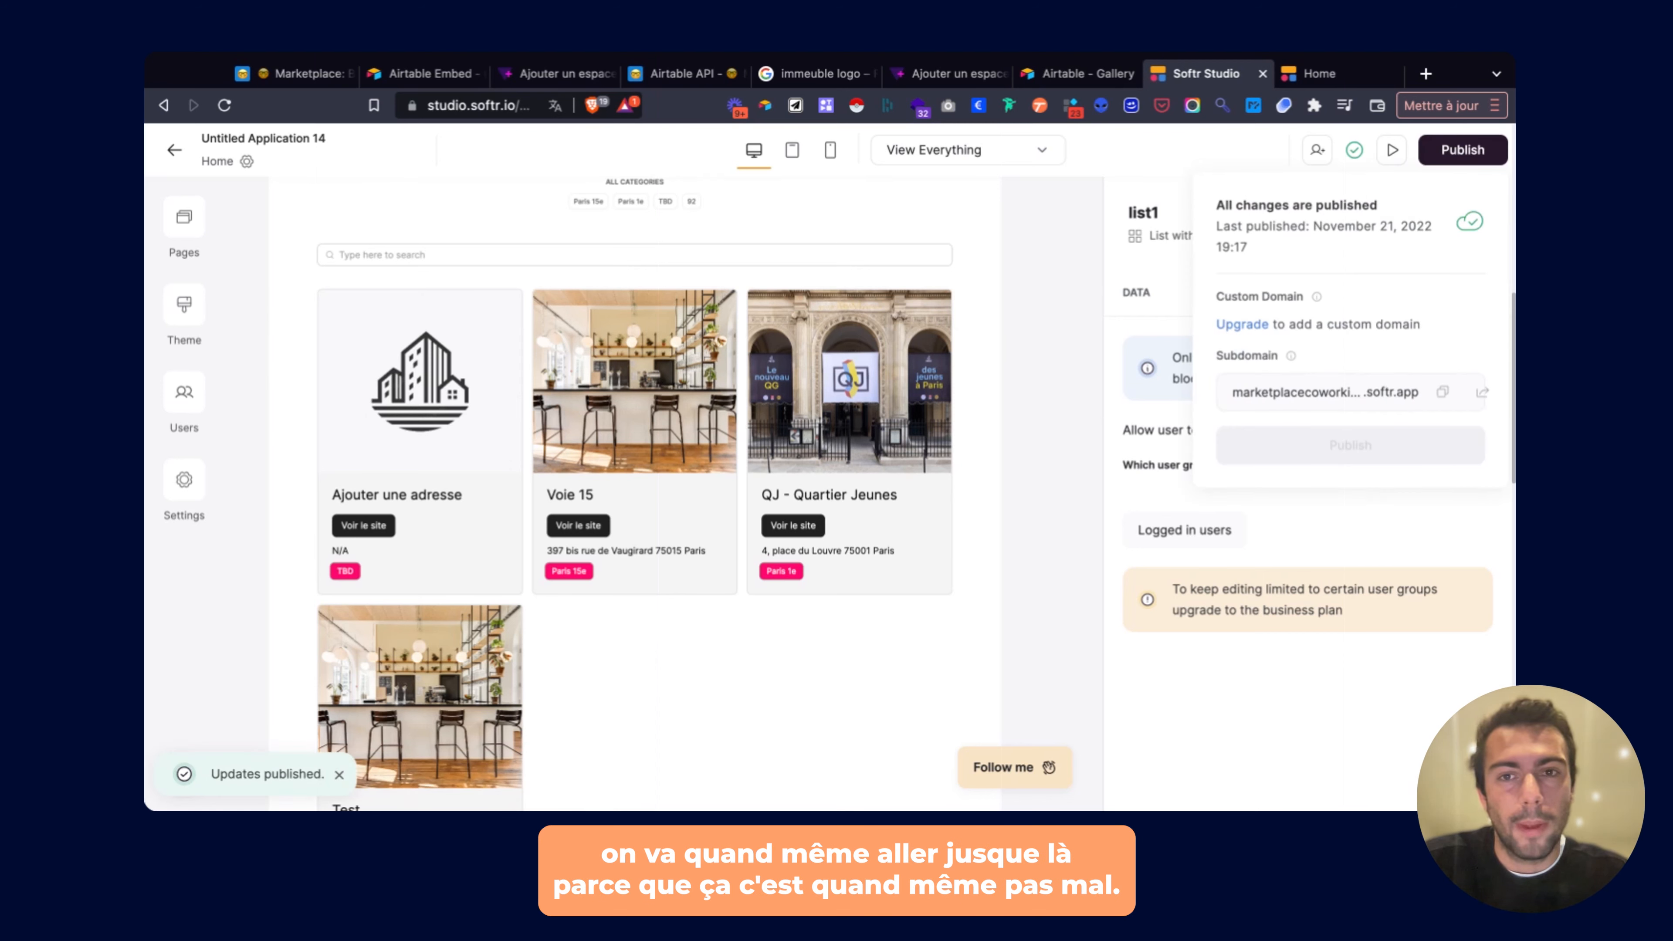
click(1049, 394)
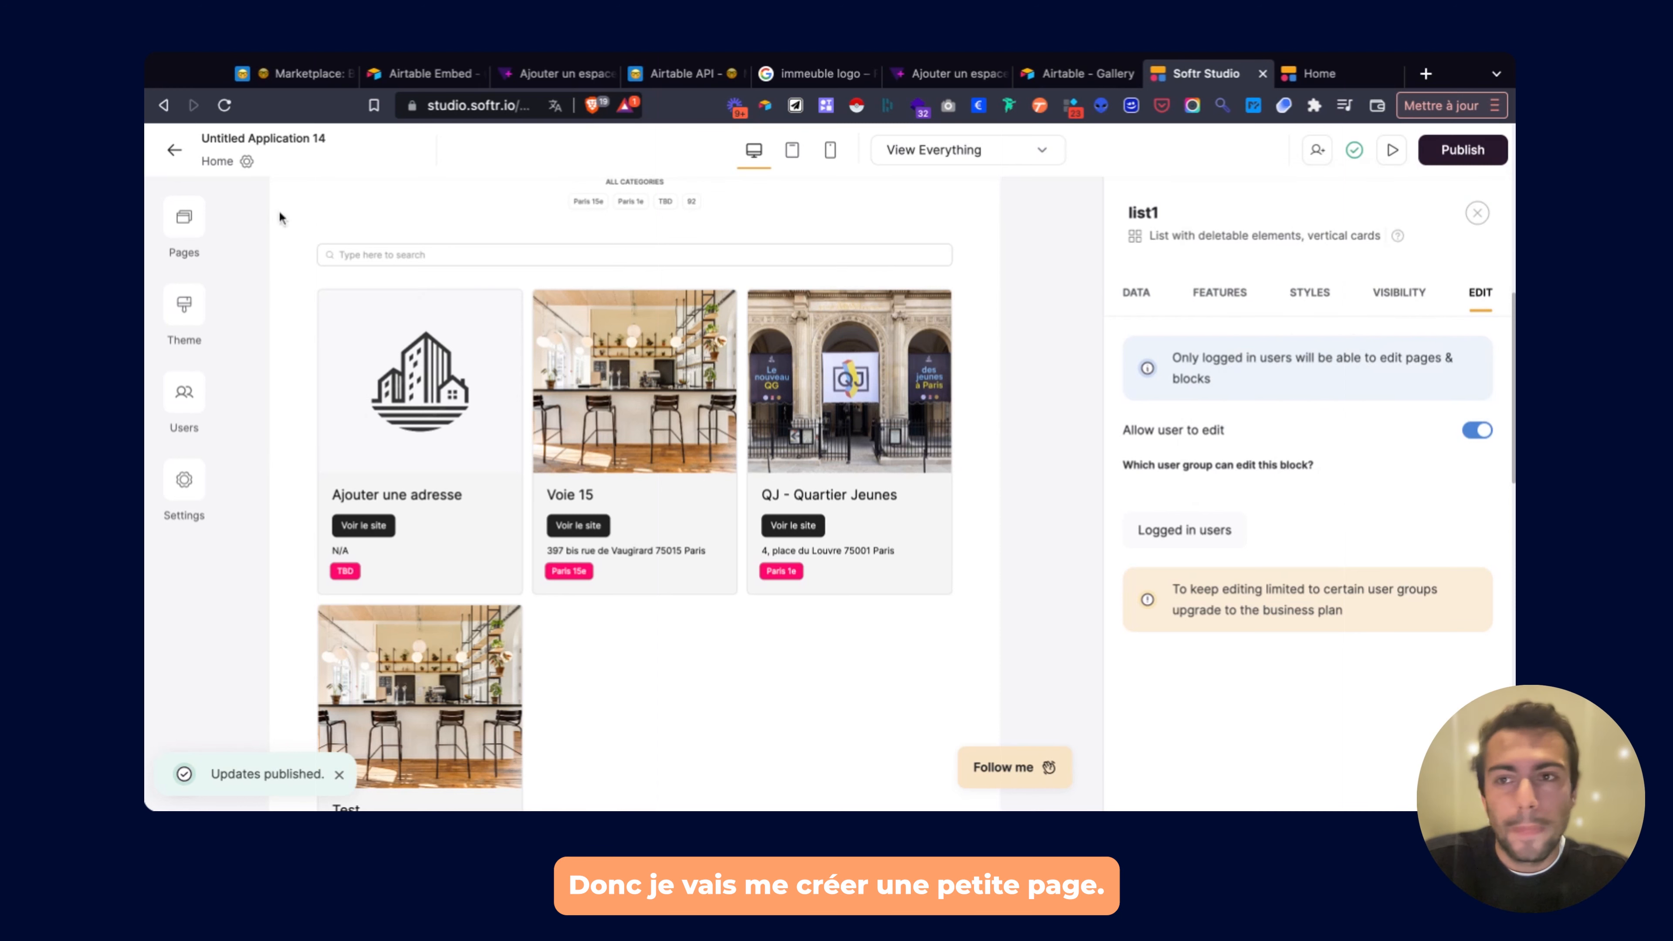
Create a new page named Connexion.
click(187, 224)
click(384, 753)
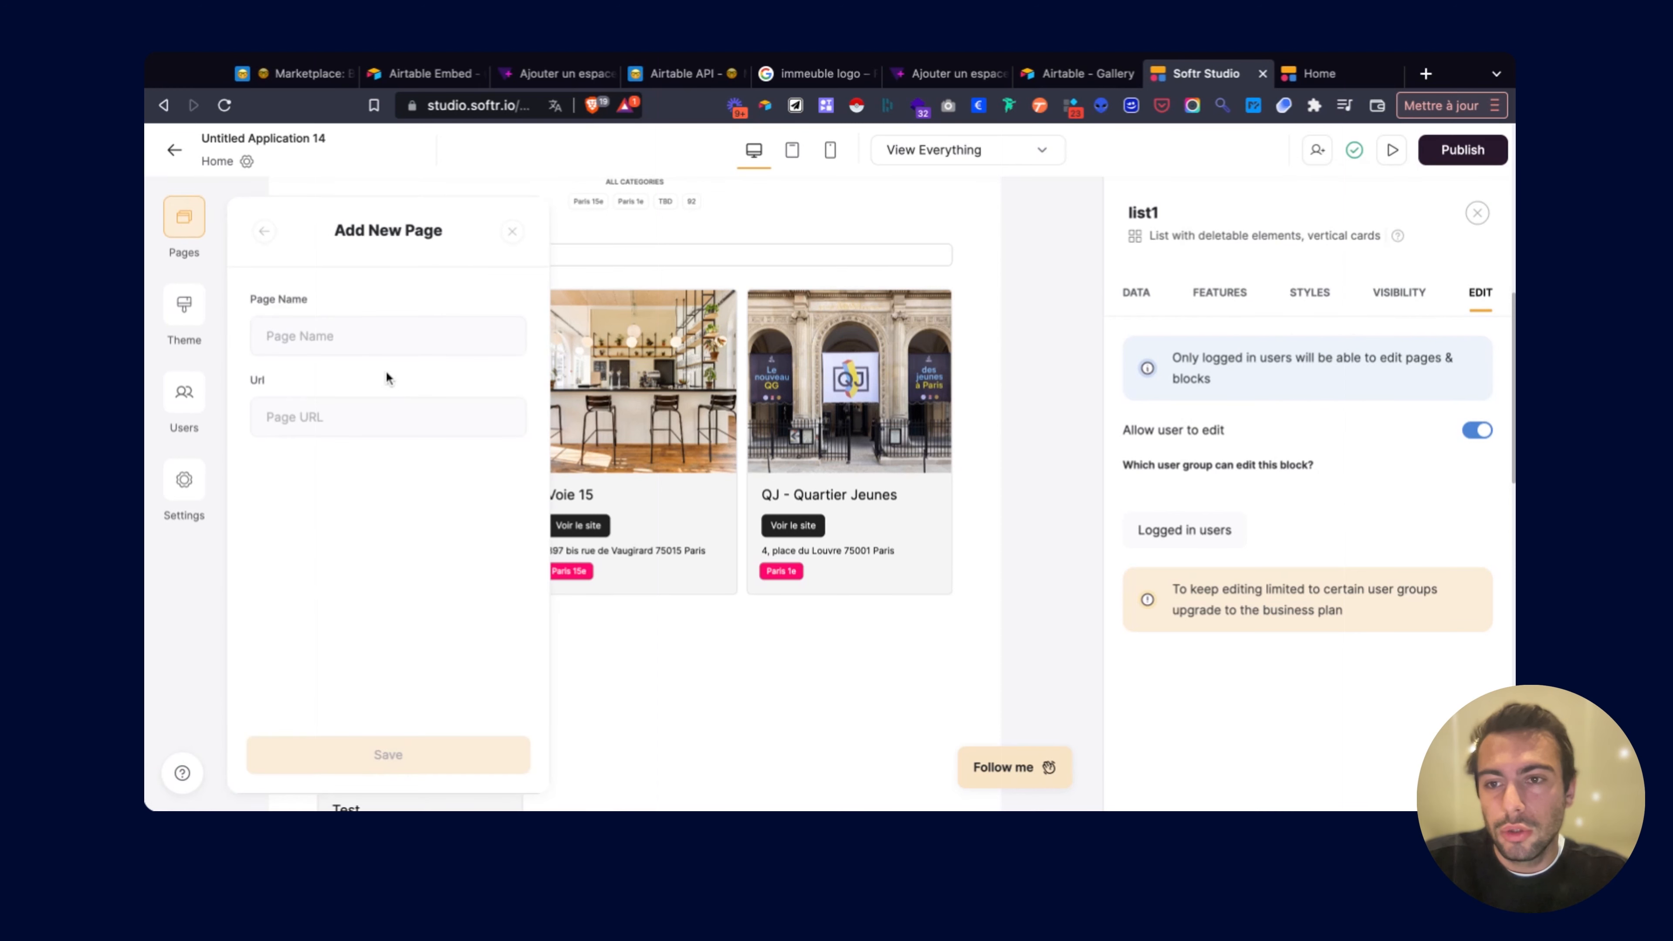
click(360, 331)
text(Connexion)
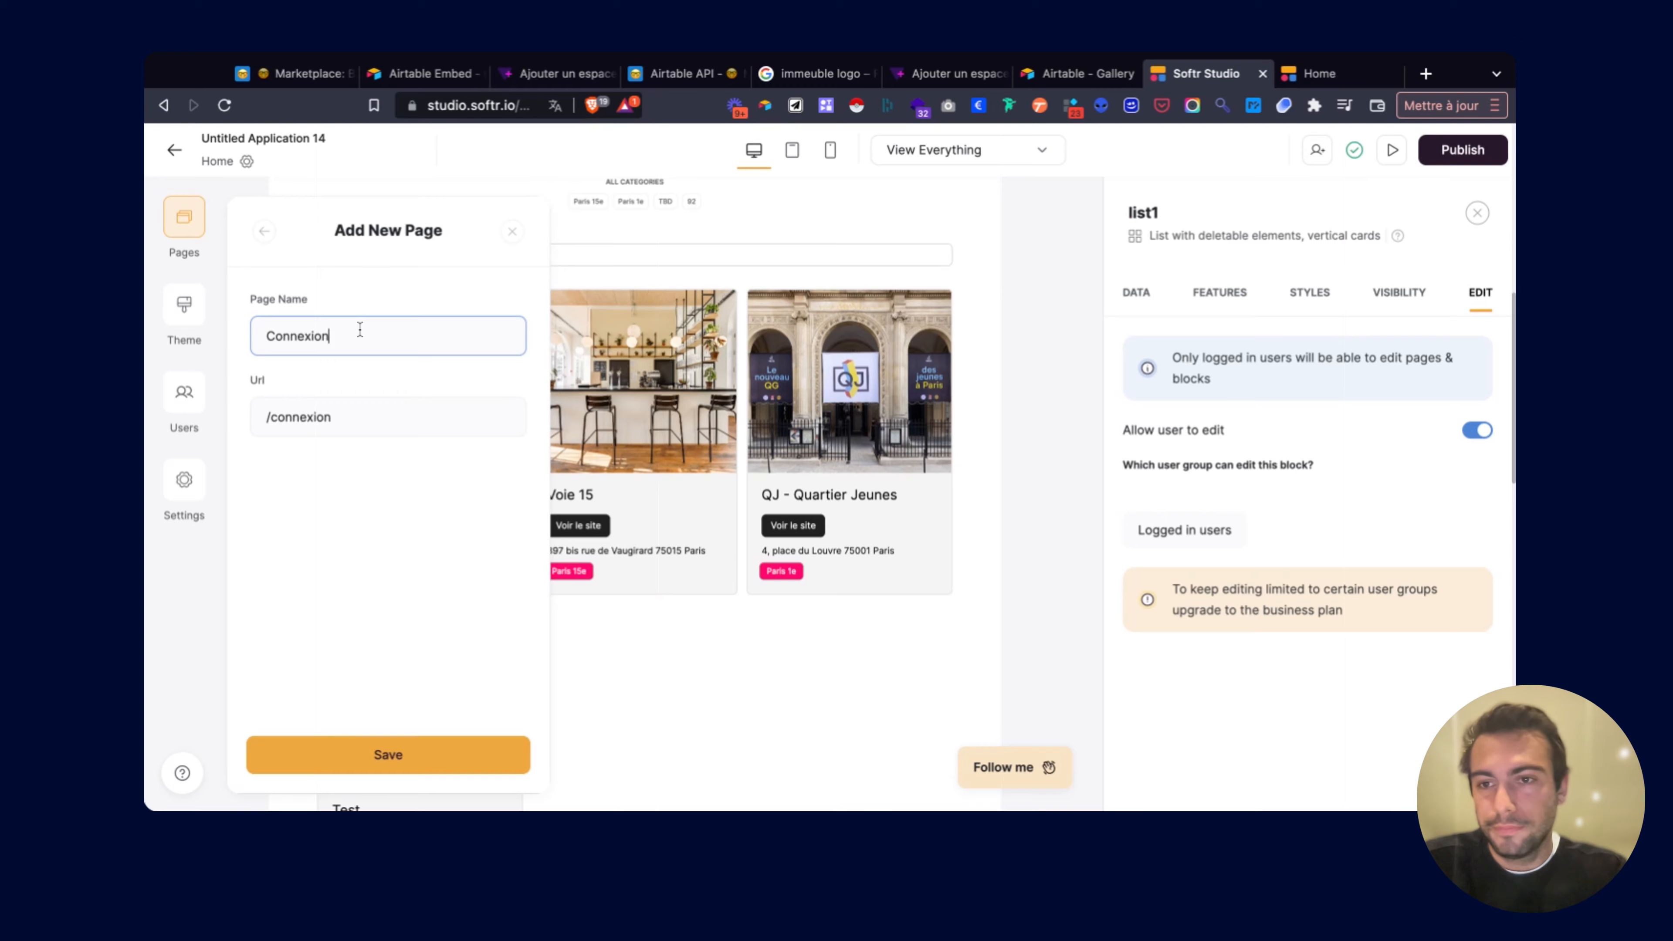
key(Return)
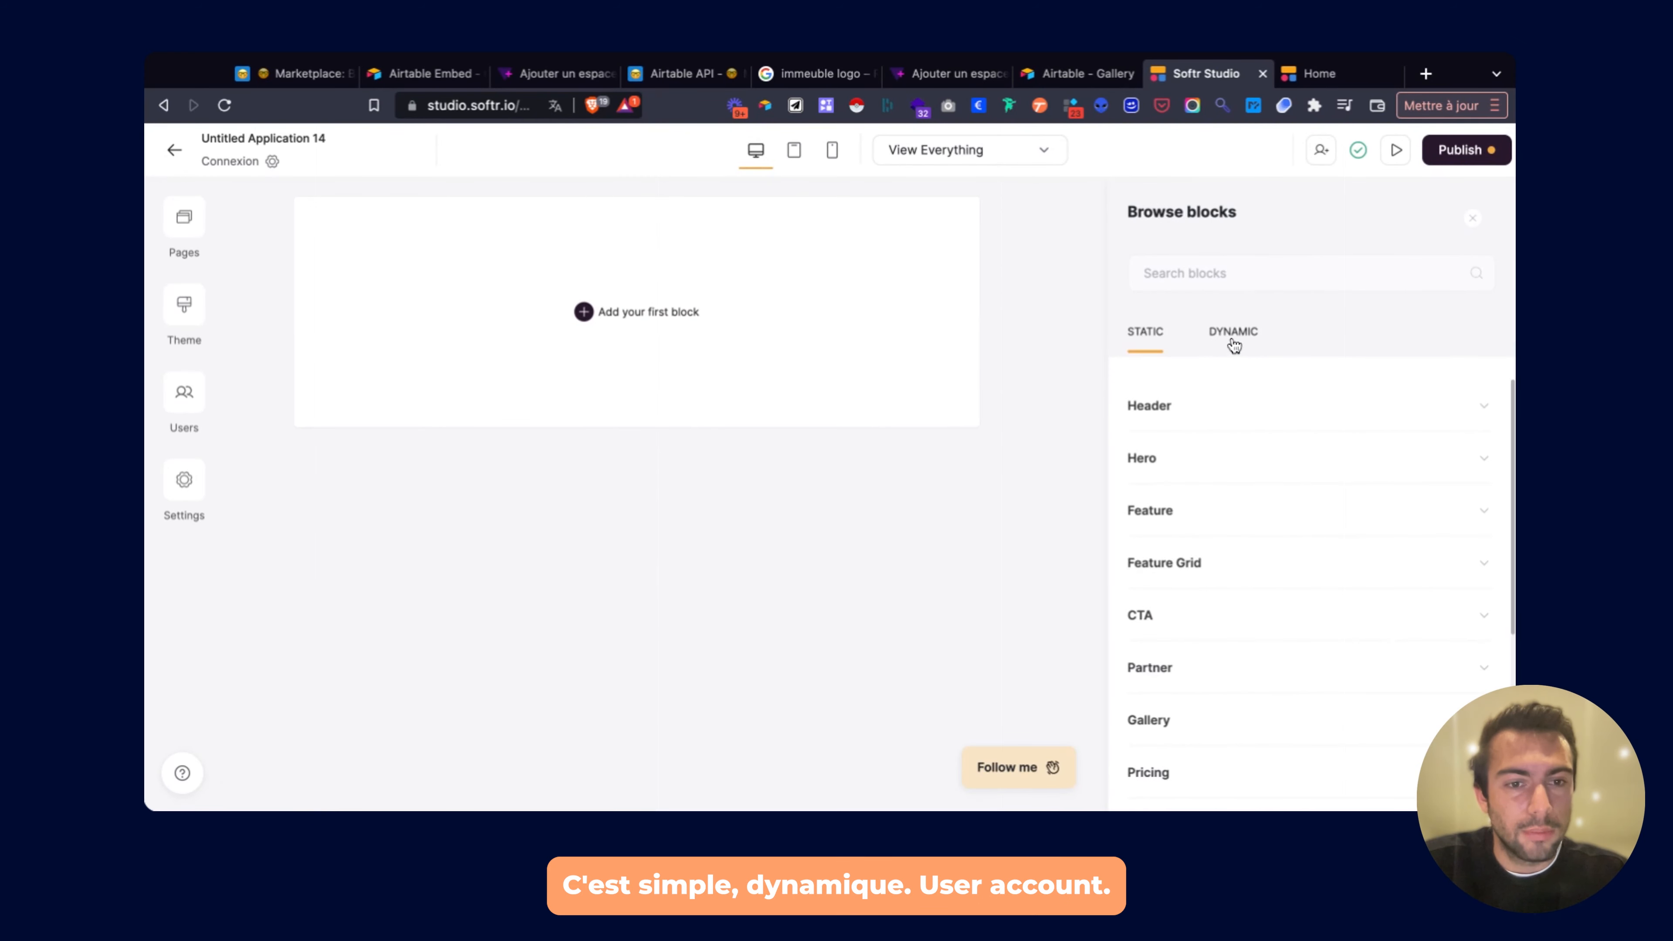
Add the Sign up form block from the Dynamic user account blocks to the Connexion page.
click(1234, 332)
scroll(1215, 459, down, 1)
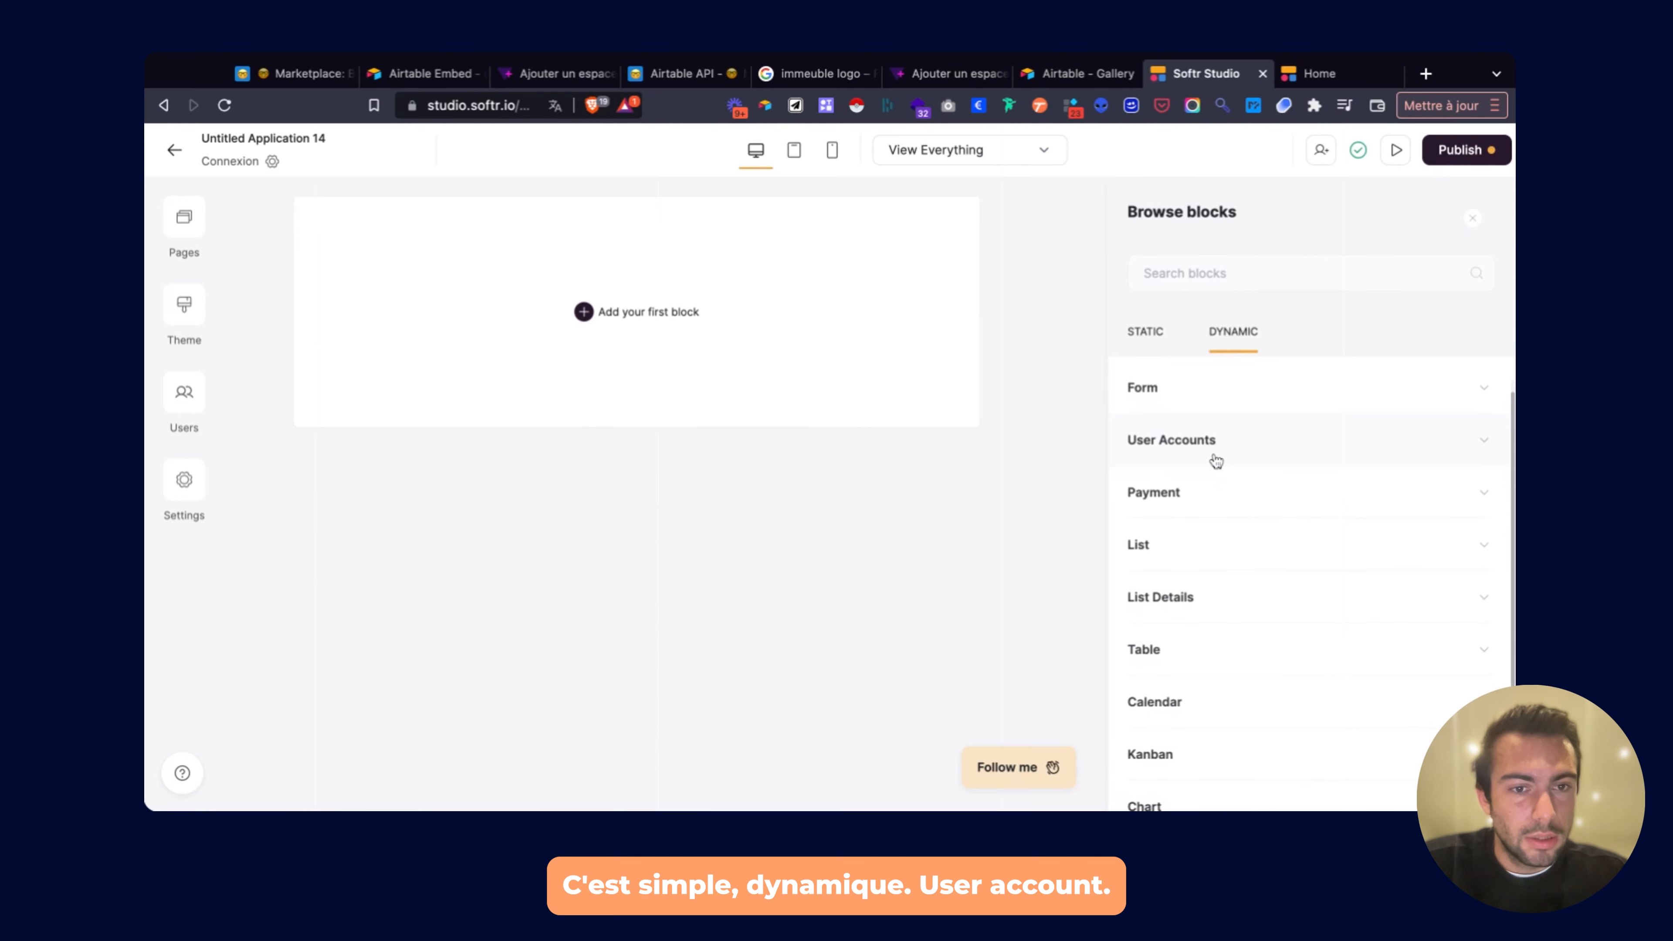
click(1214, 459)
mouse_move(1215, 461)
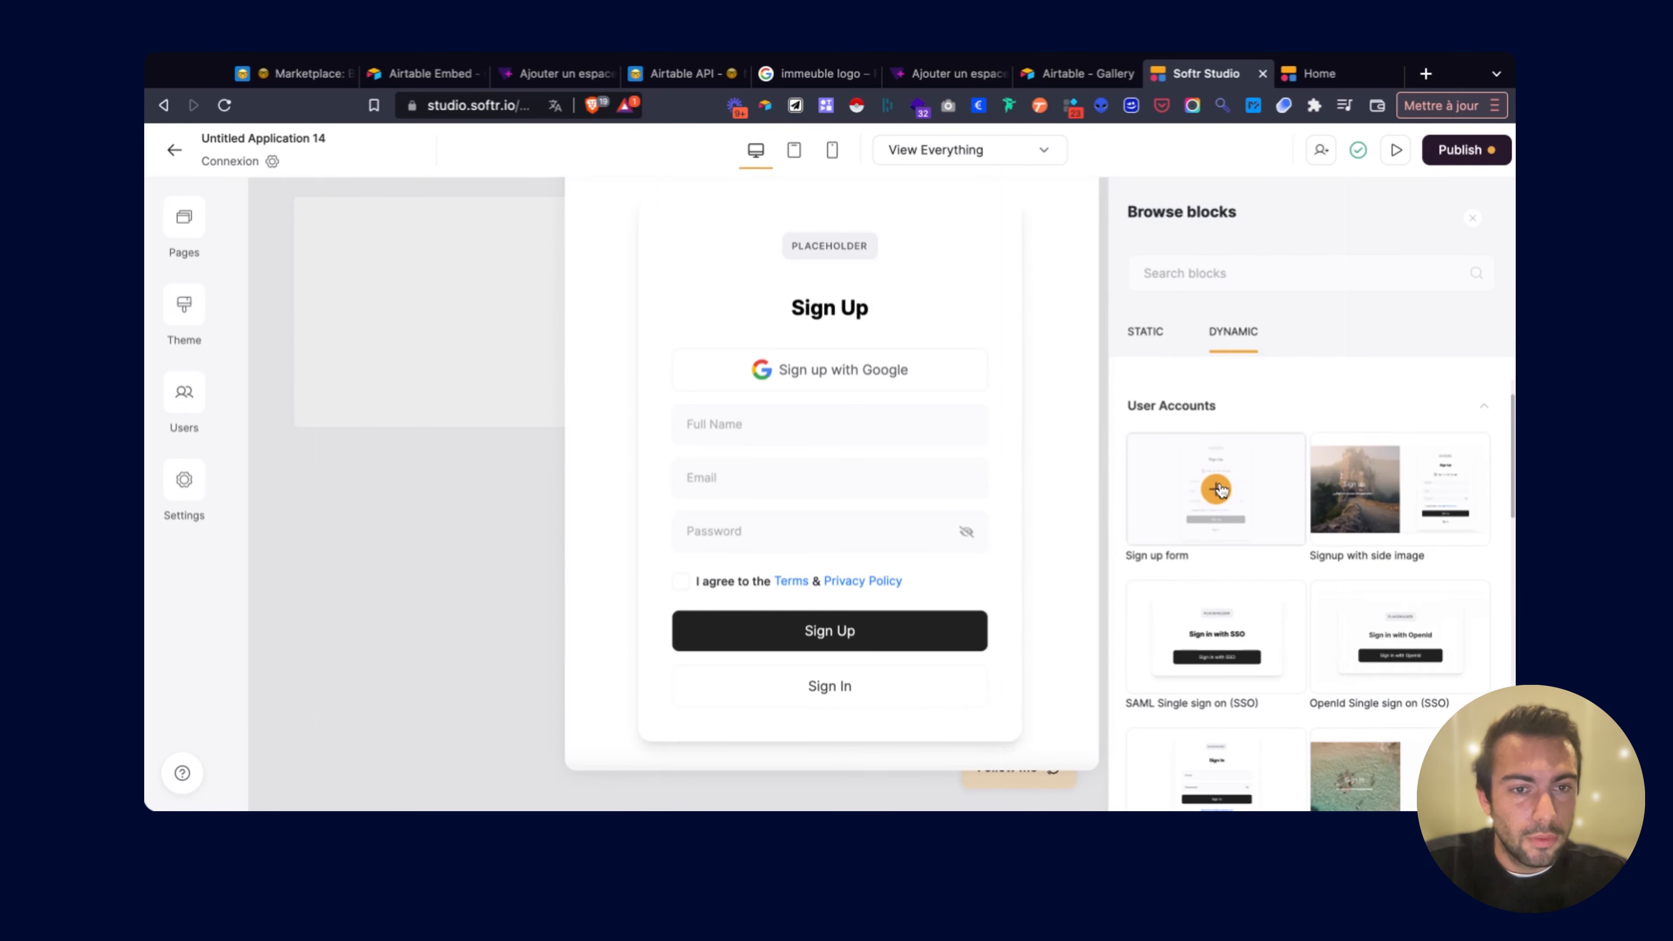
scroll(1219, 489, down, 3)
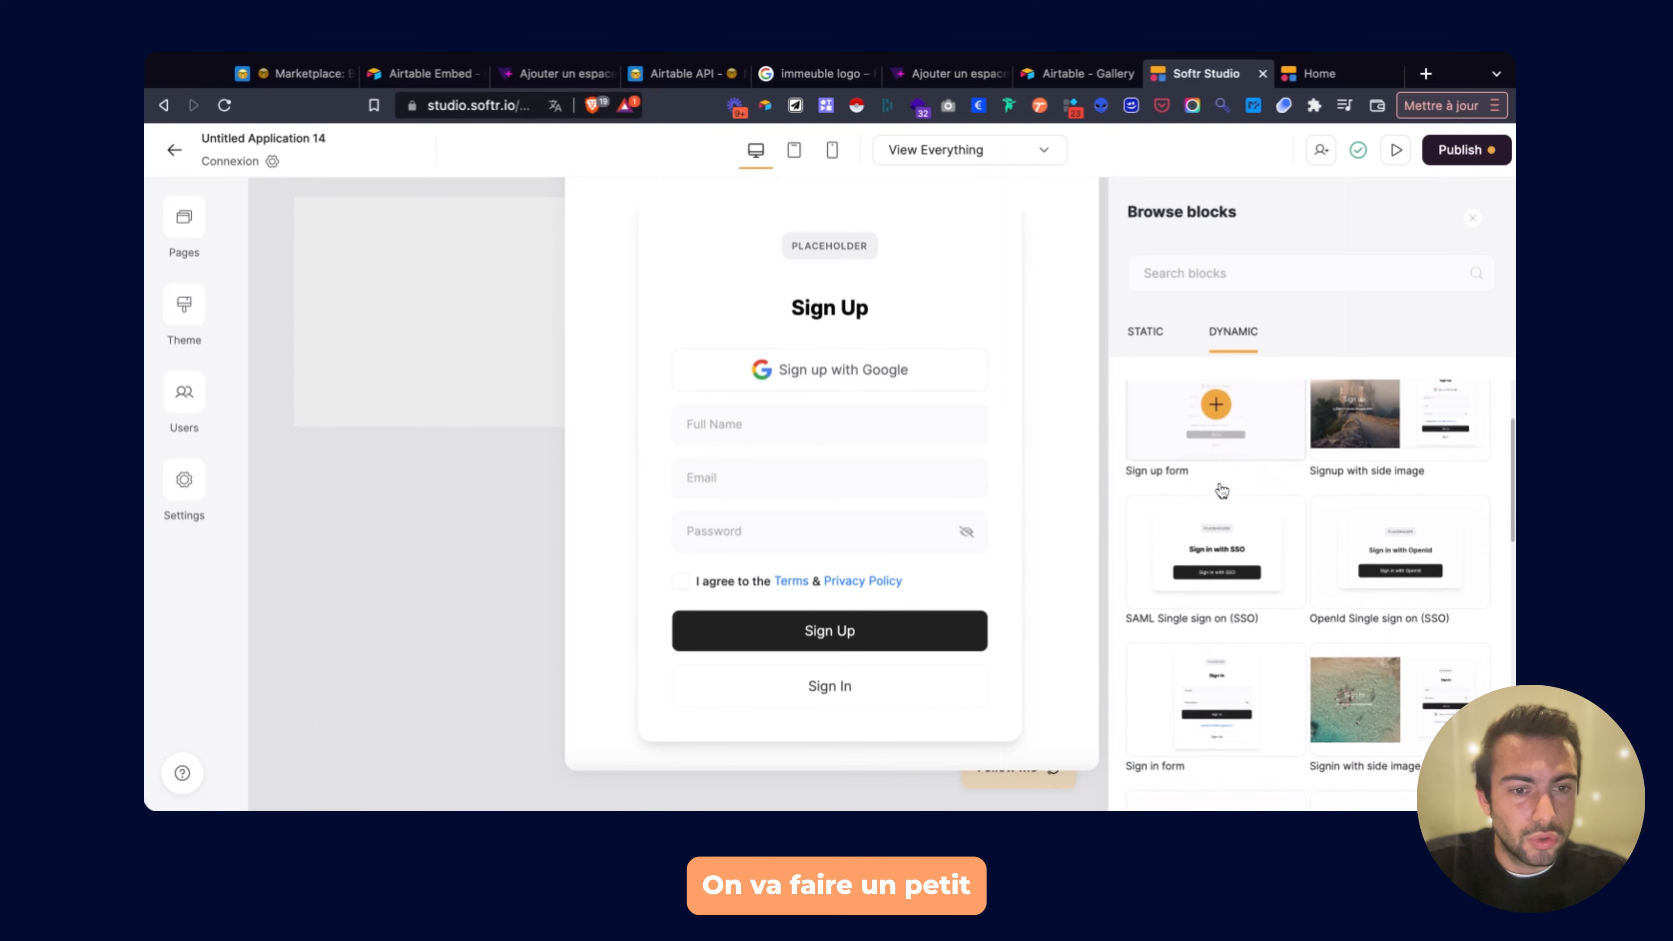
scroll(1218, 461, up, 2)
click(1220, 450)
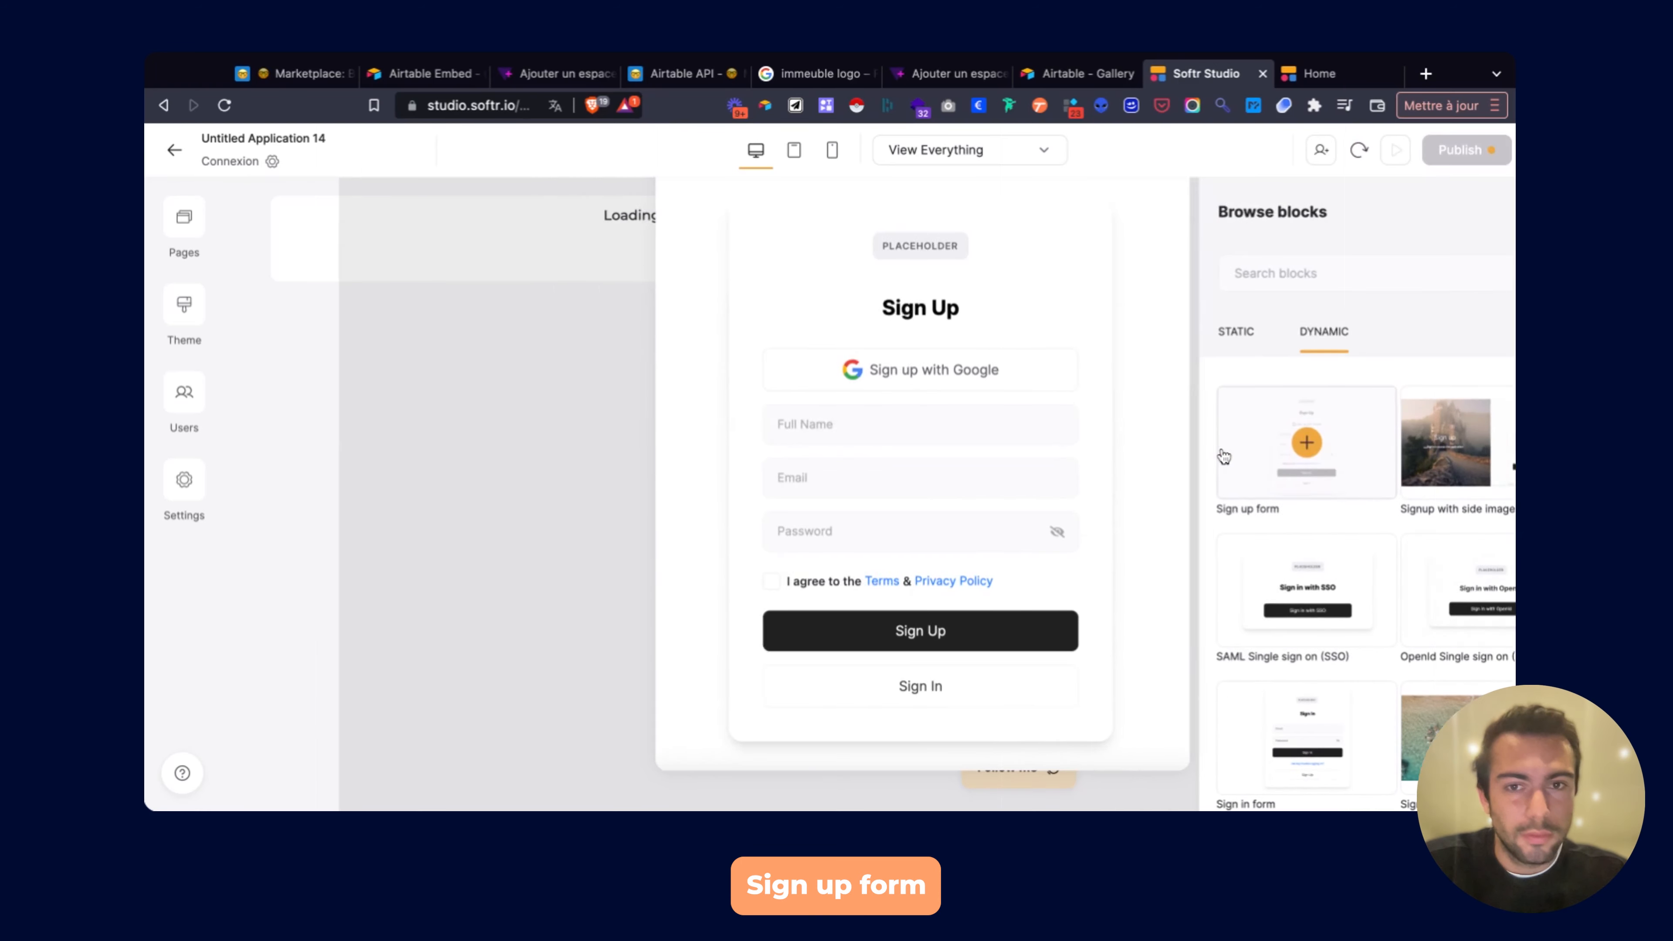
scroll(1314, 448, down, 5)
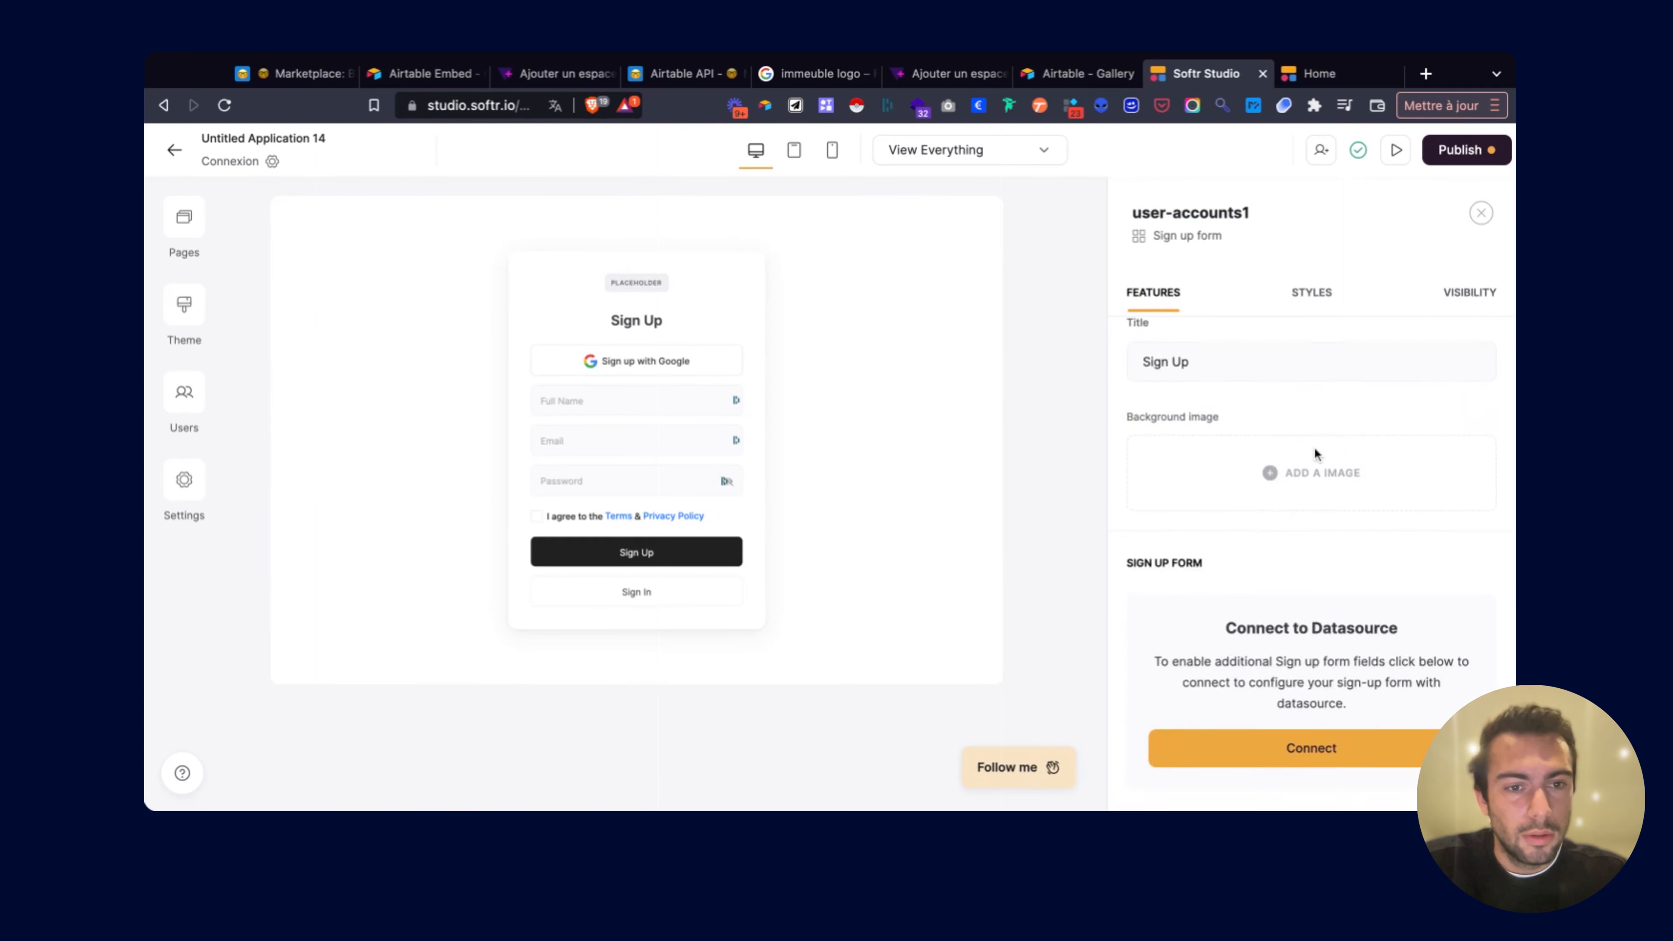
scroll(1297, 487, down, 2)
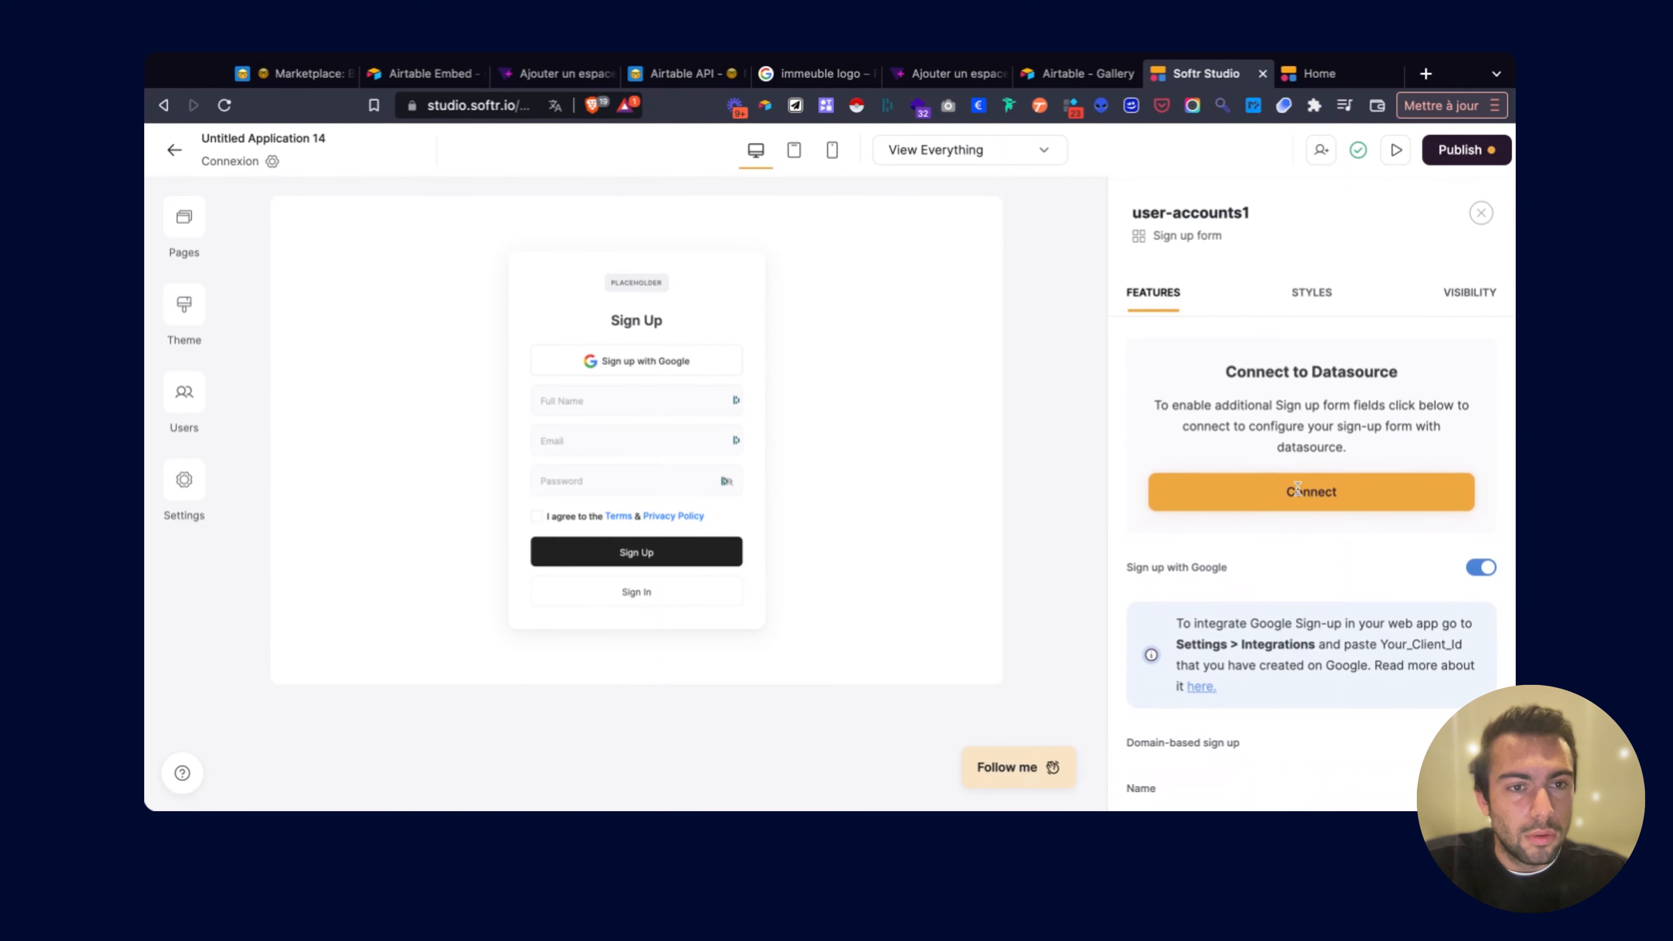
Start connecting the sign-up form to Airtable's Marketplace base, then switch to that base in Airtable.
click(1301, 491)
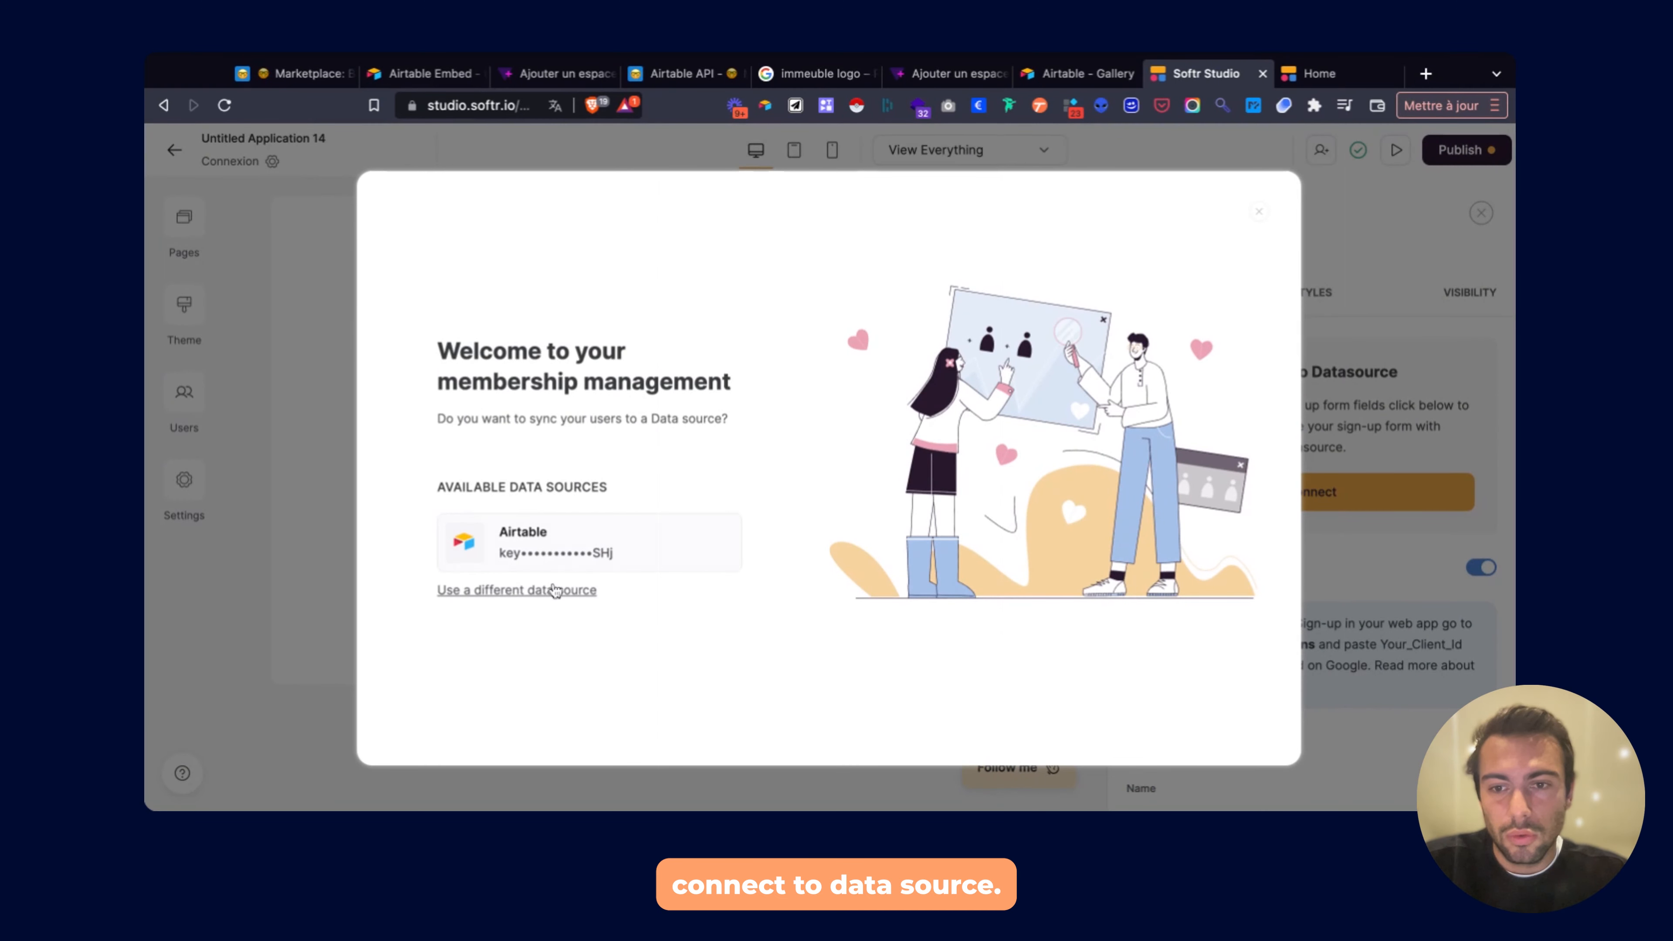
click(558, 568)
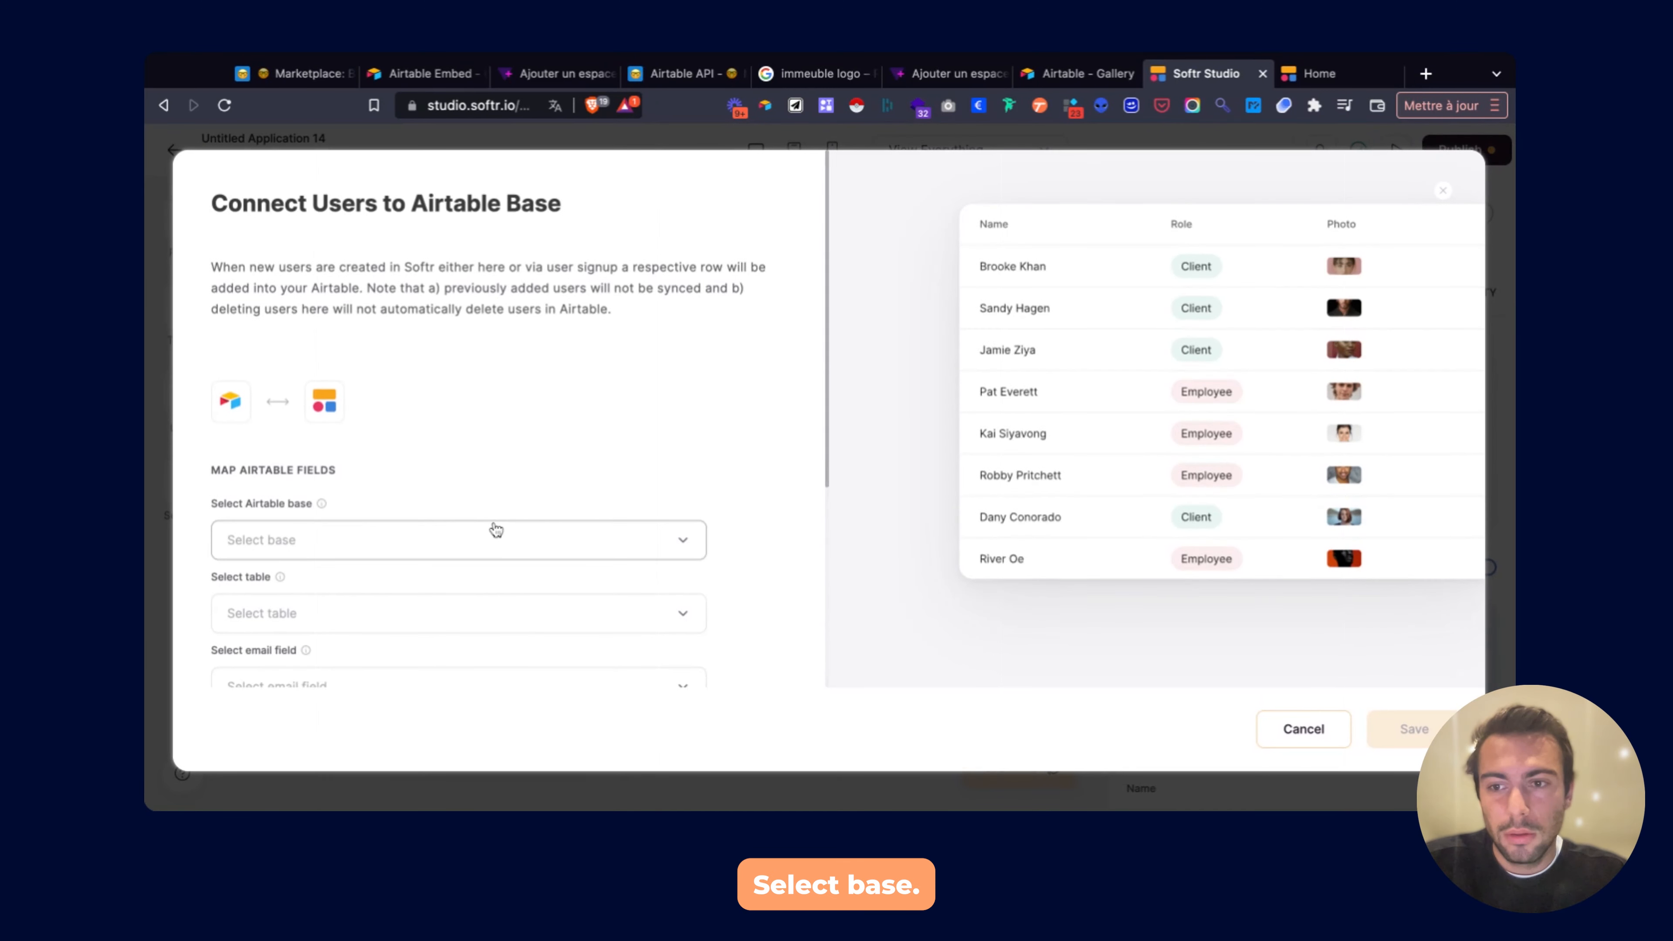
click(491, 533)
scroll(486, 540, down, 1)
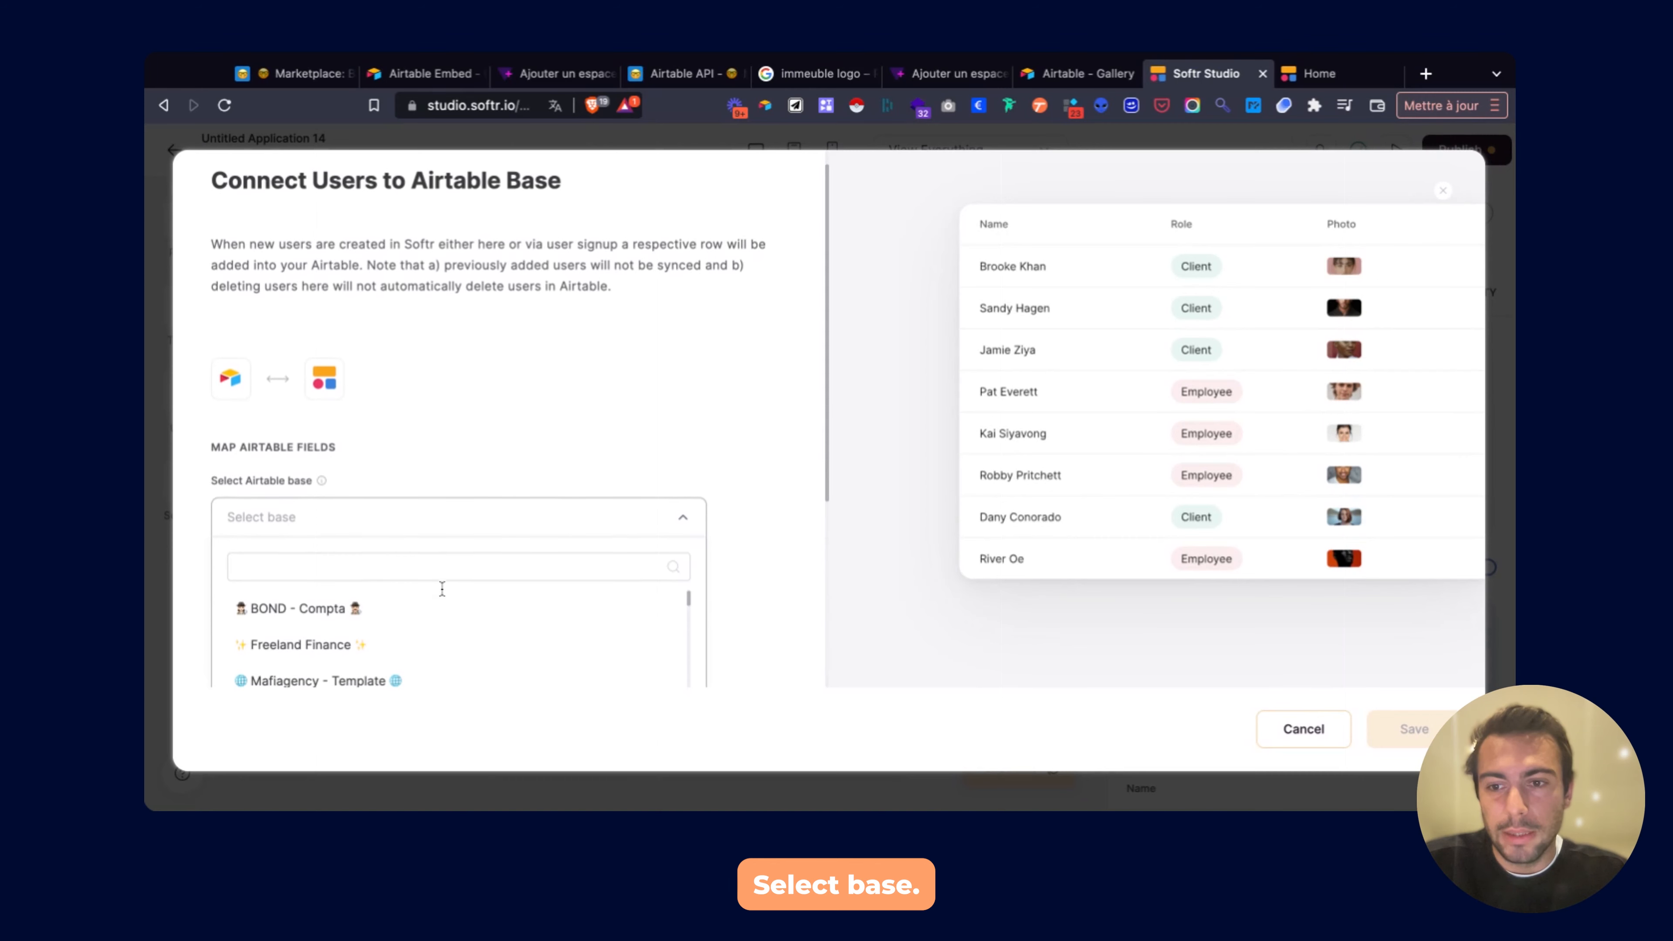
click(432, 562)
text(mar)
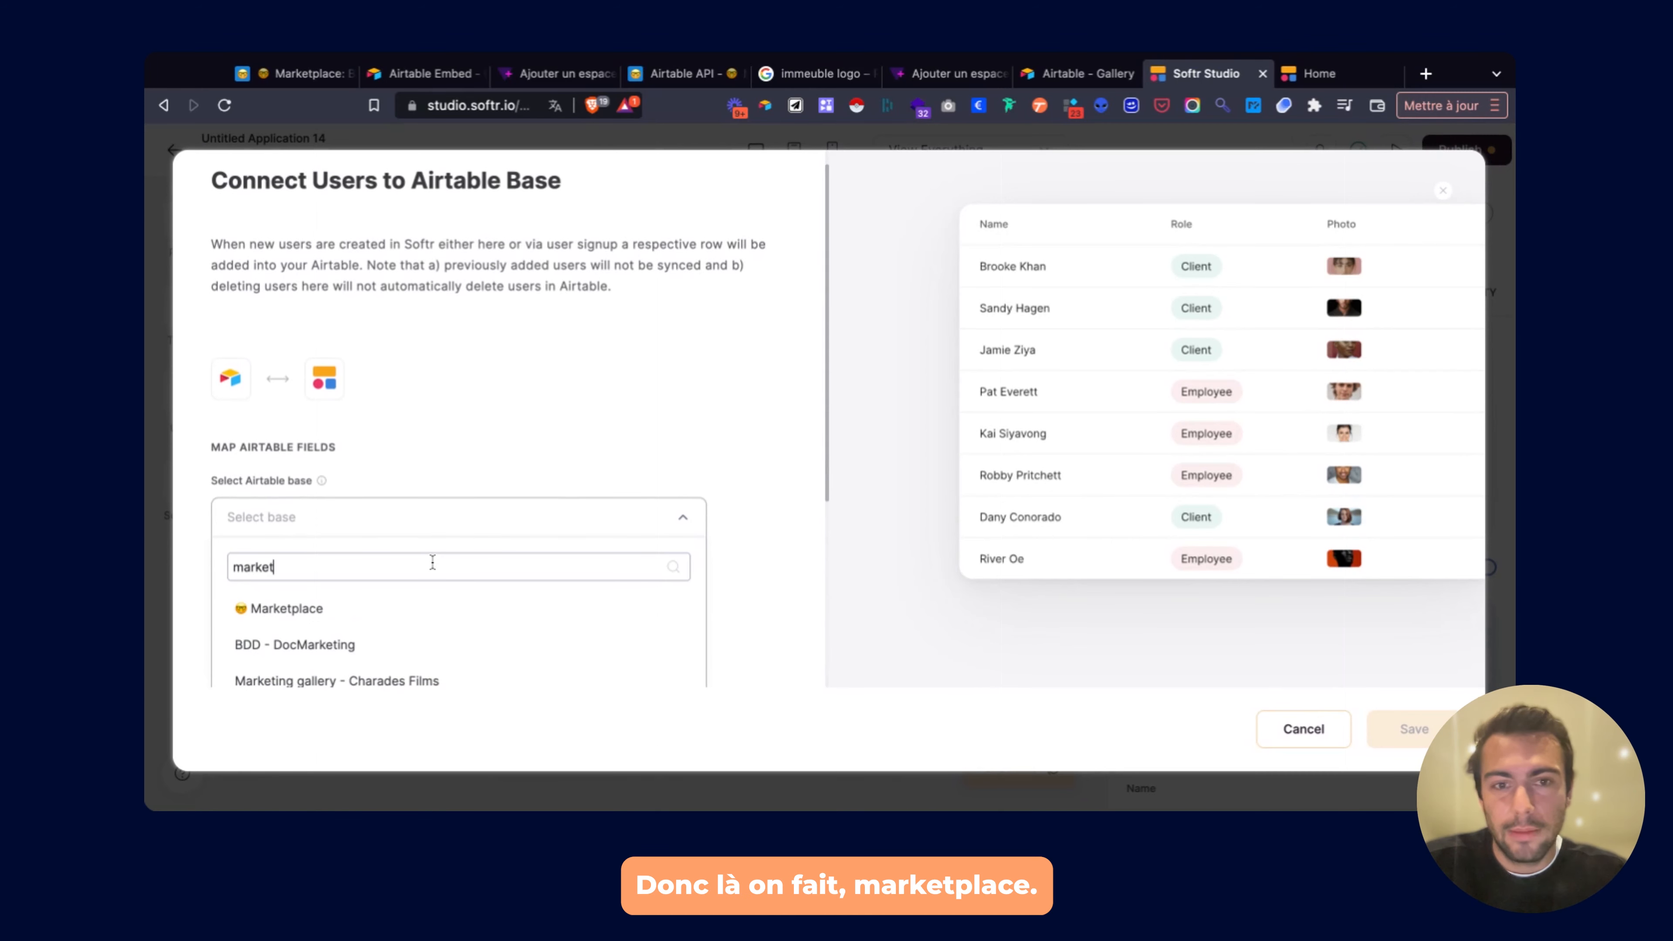
text(ket)
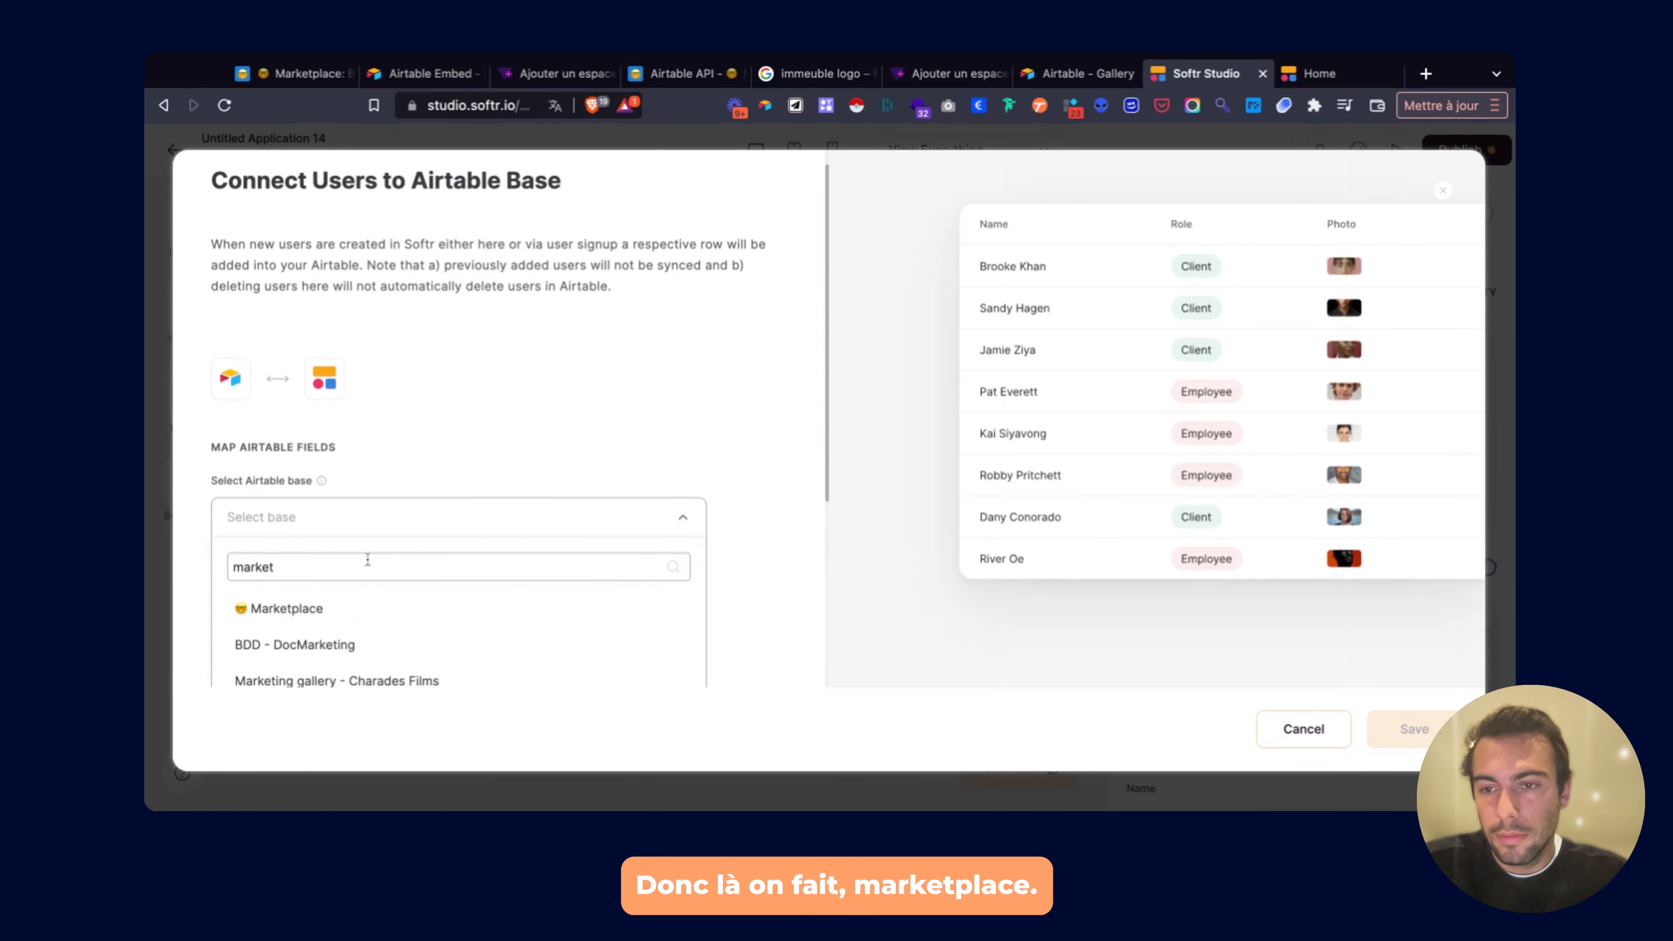
text(place)
click(346, 608)
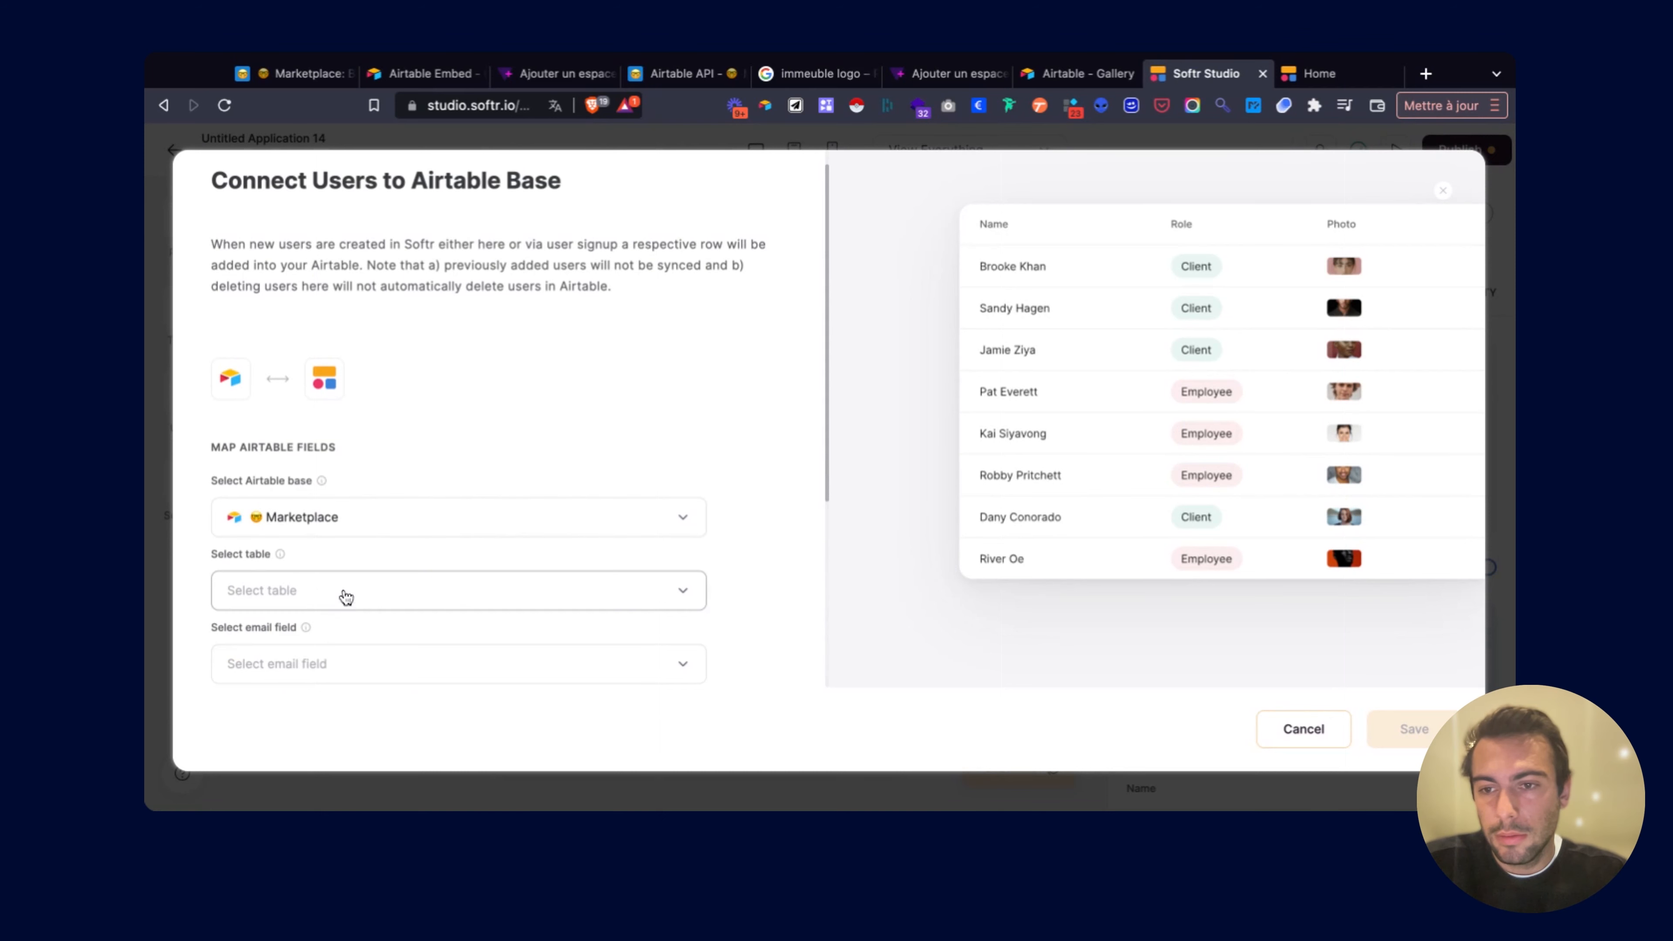
scroll(361, 544, down, 2)
click(329, 453)
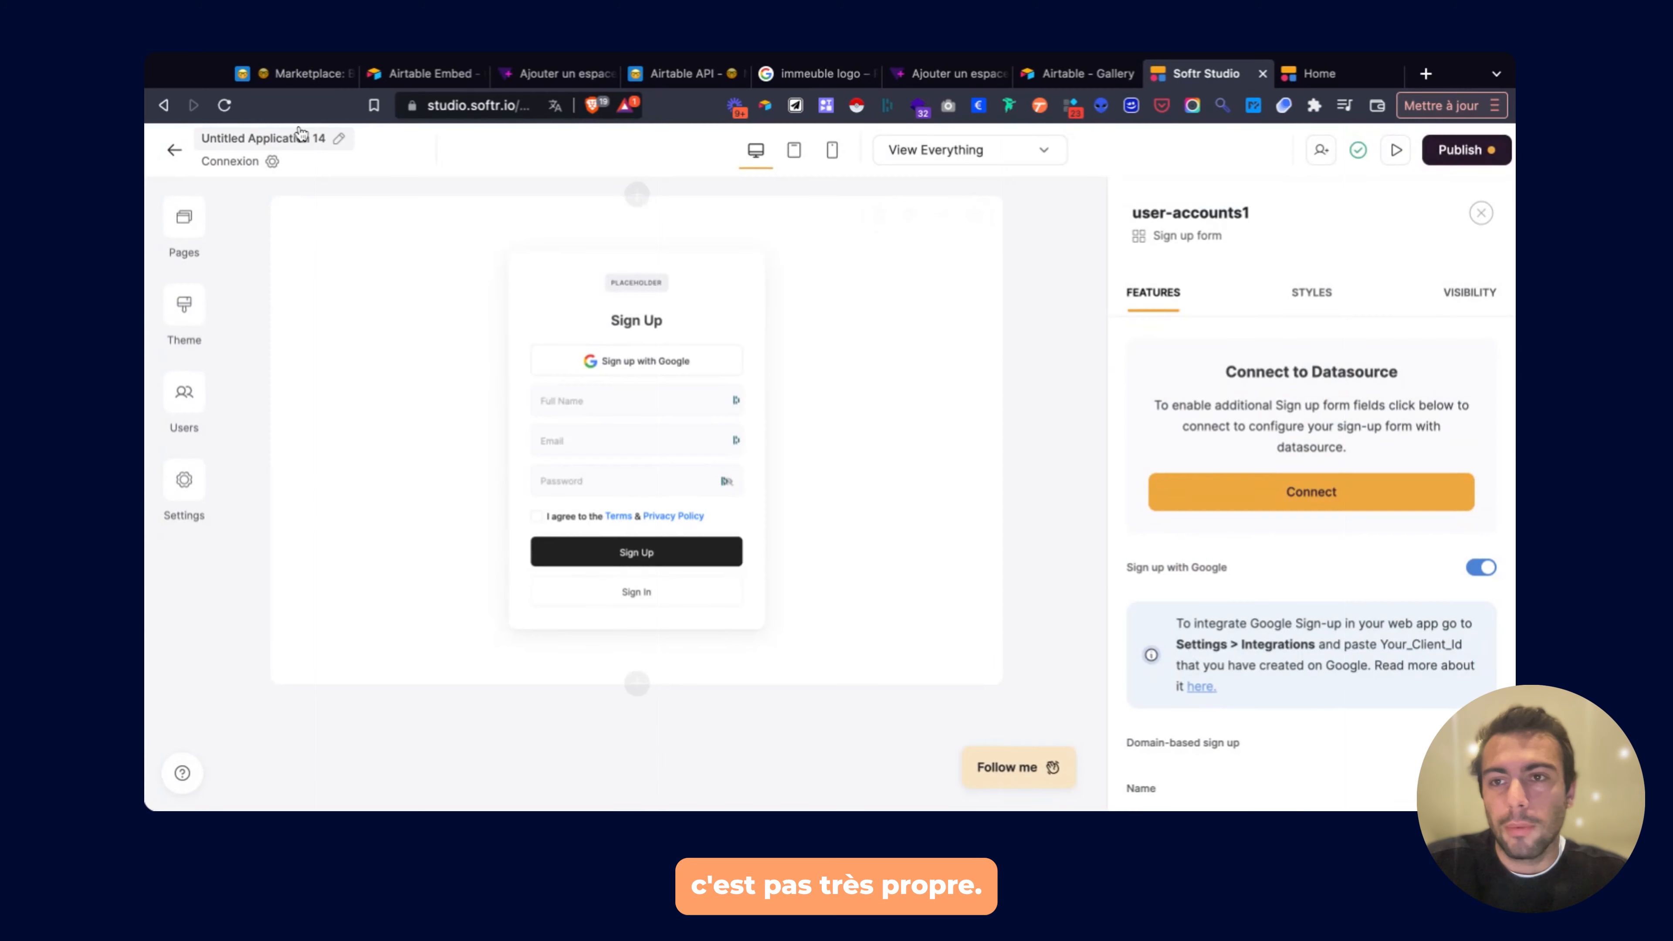
click(294, 65)
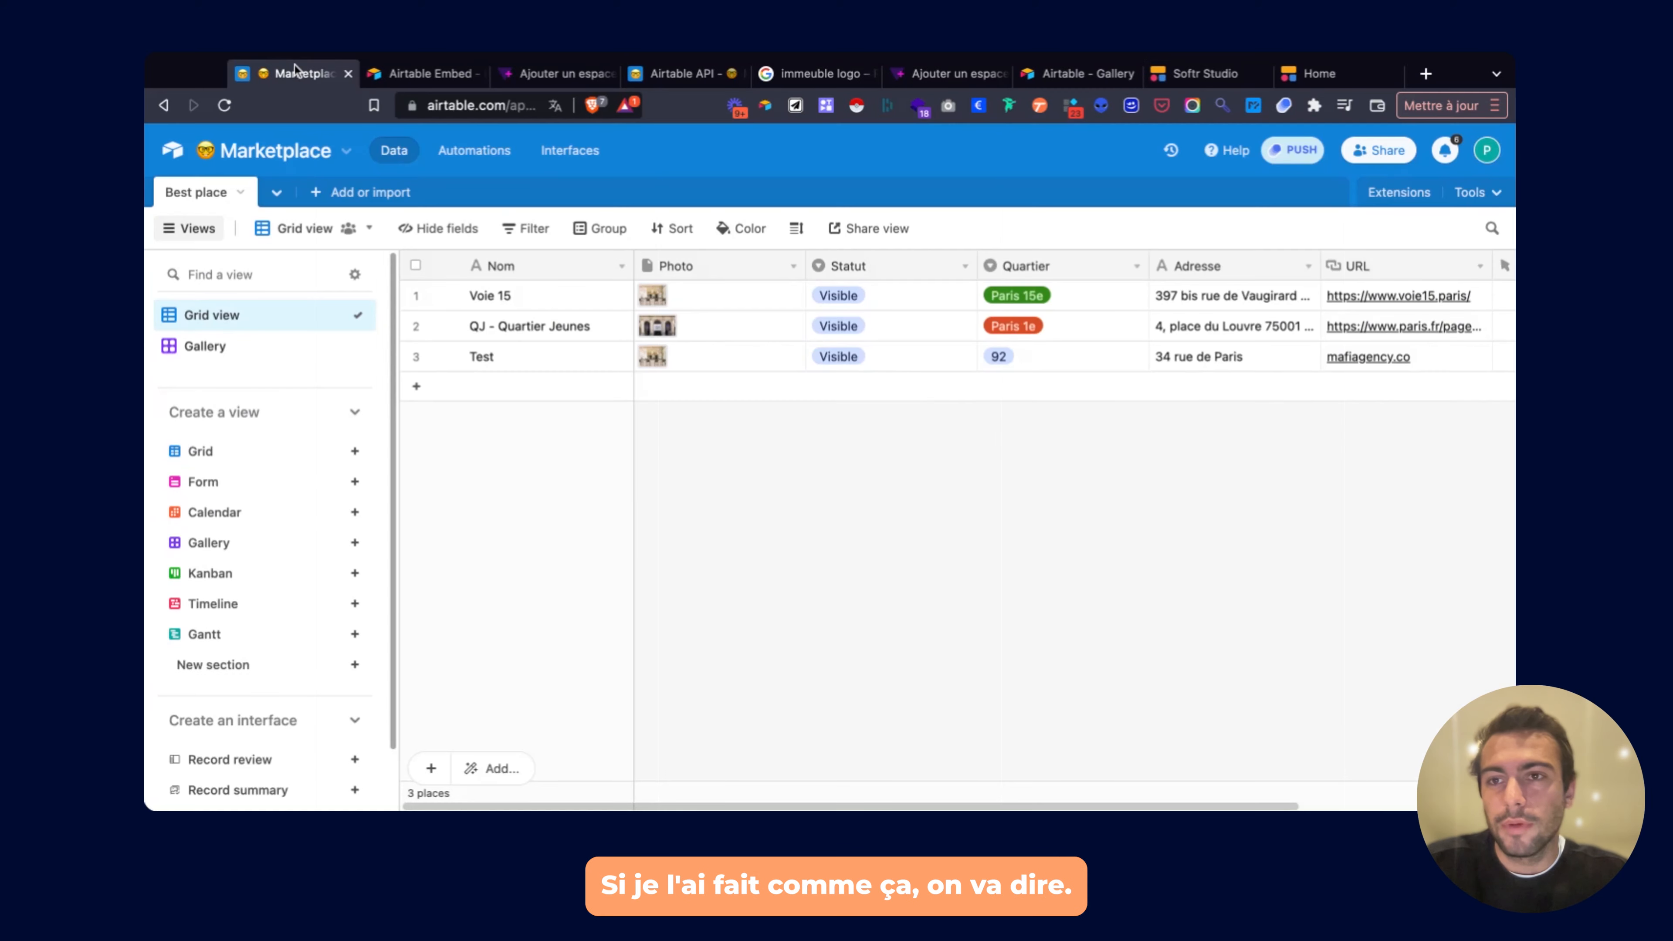
Create an empty table named Users in the Marketplace base.
click(327, 193)
click(436, 243)
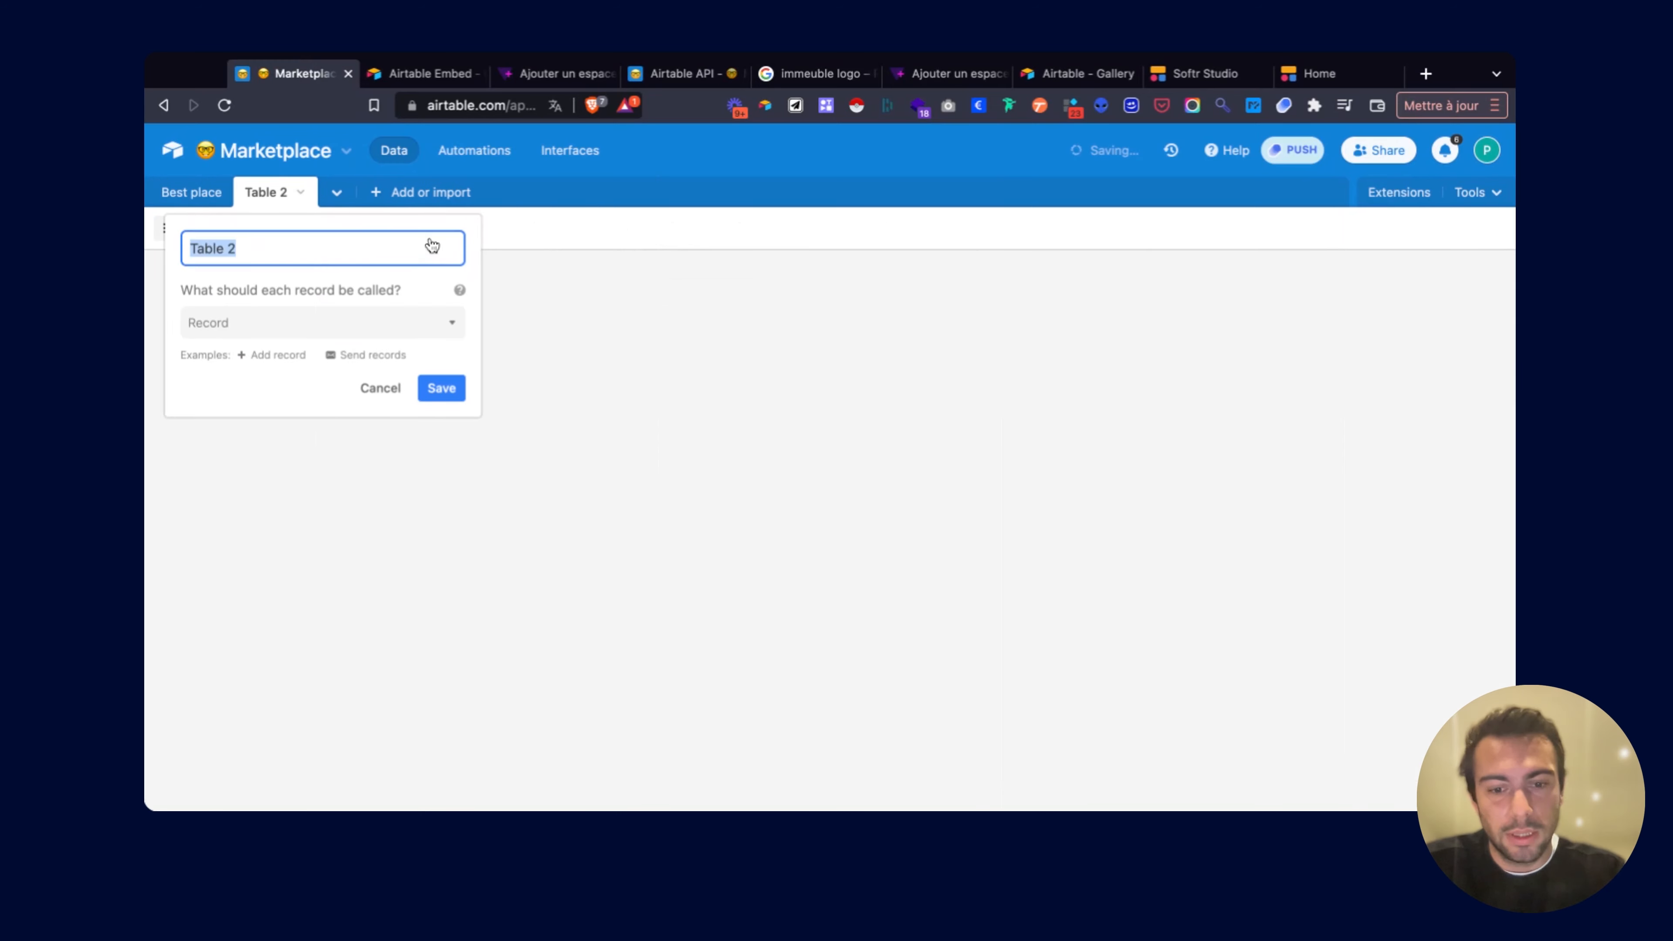
text(Users)
key(Return)
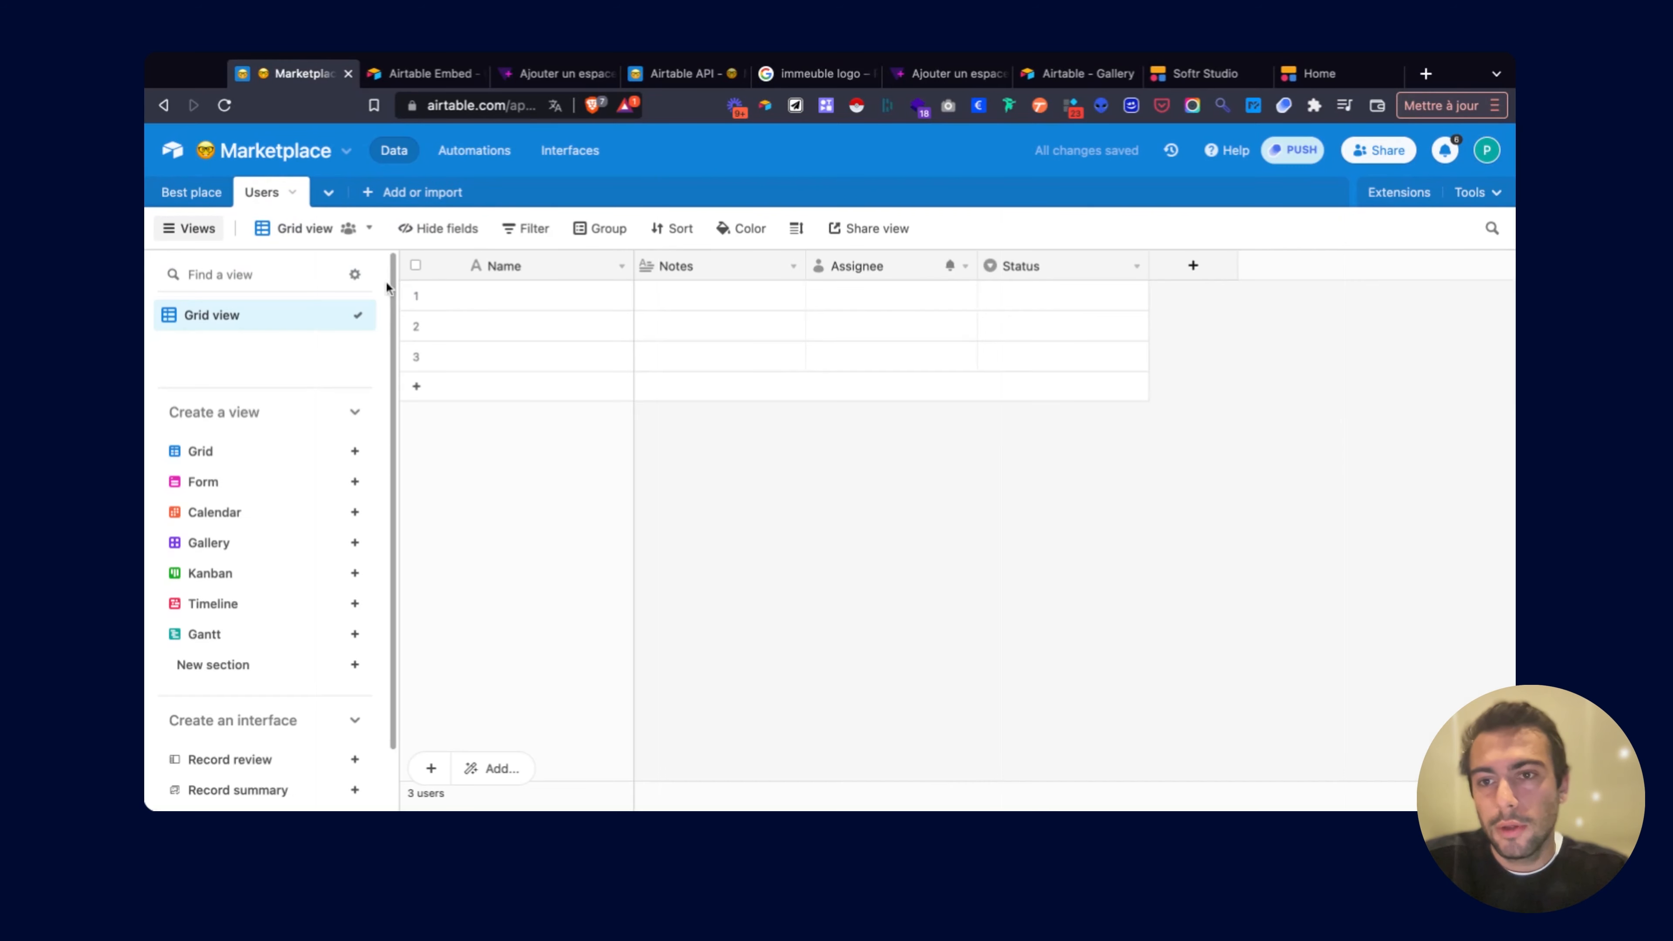
Delete the Notes, Assignee and Status fields from the Users table.
right_click(711, 255)
scroll(717, 725, down, 1)
click(722, 765)
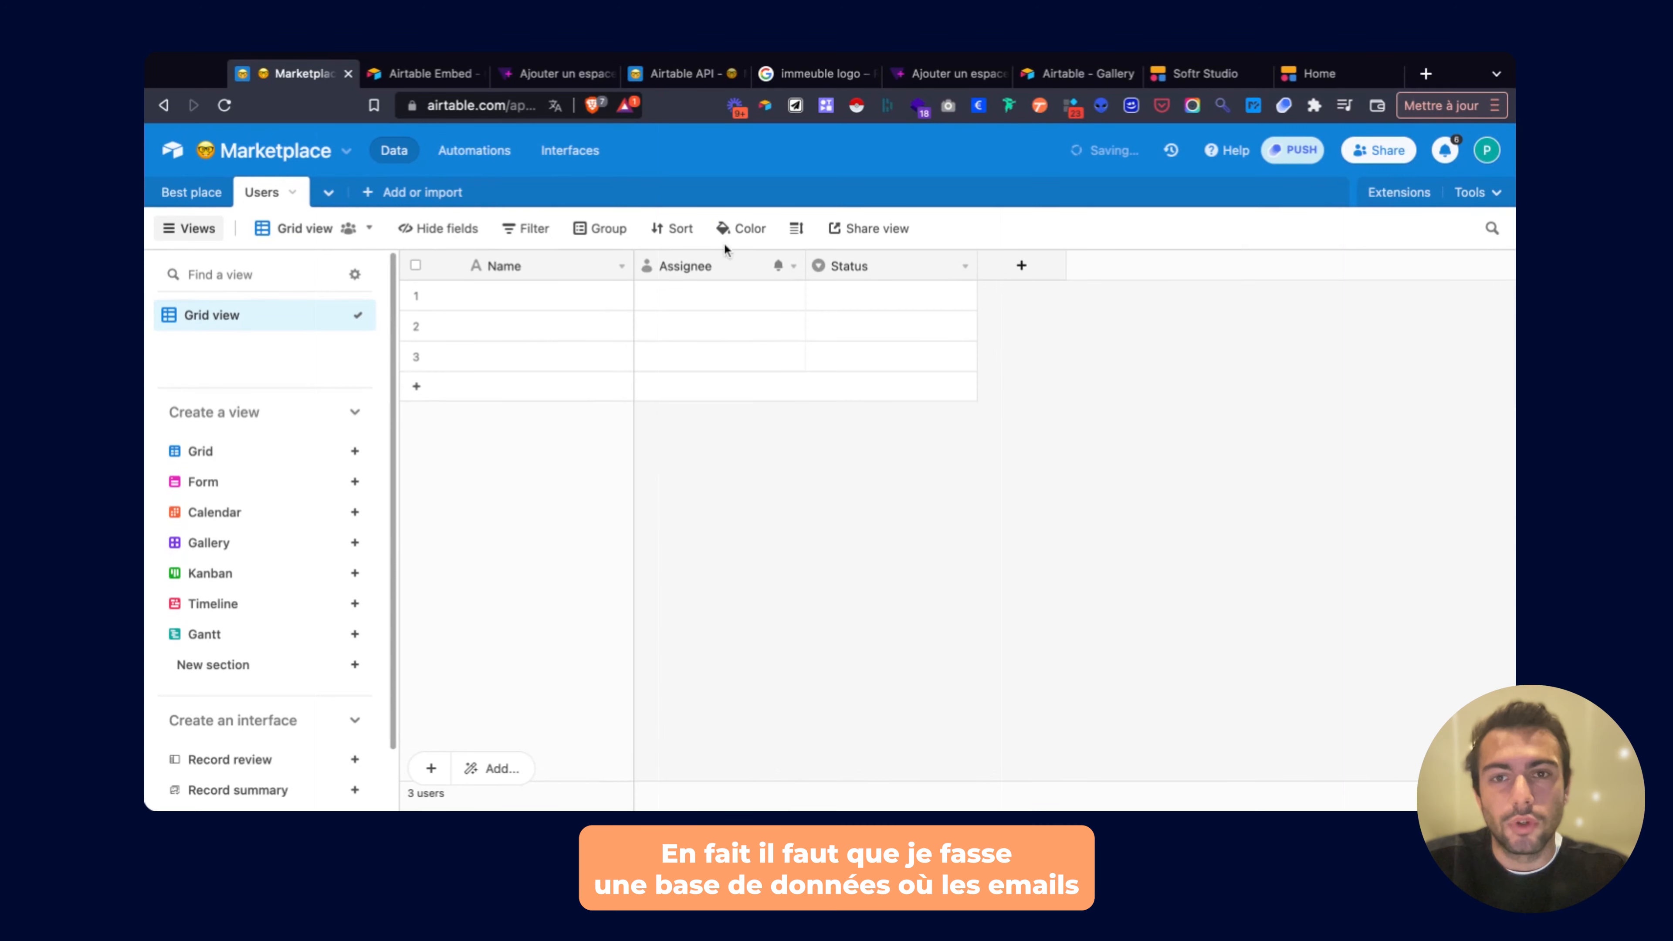
right_click(724, 261)
scroll(716, 599, down, 1)
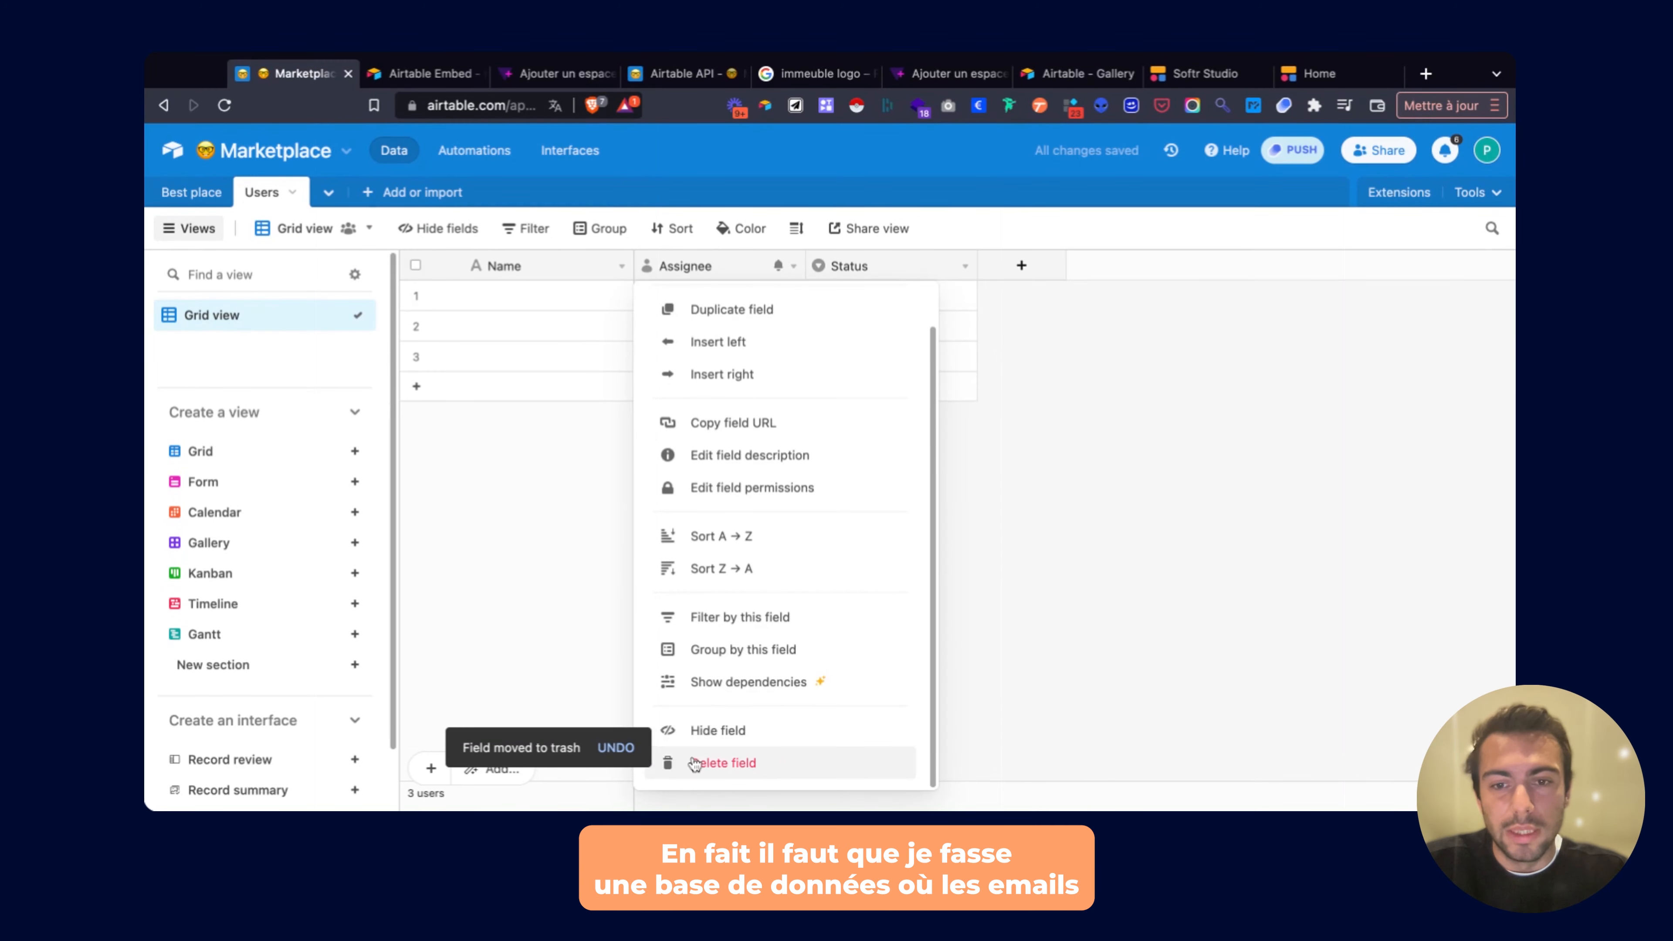
click(722, 763)
right_click(705, 271)
scroll(714, 751, down, 1)
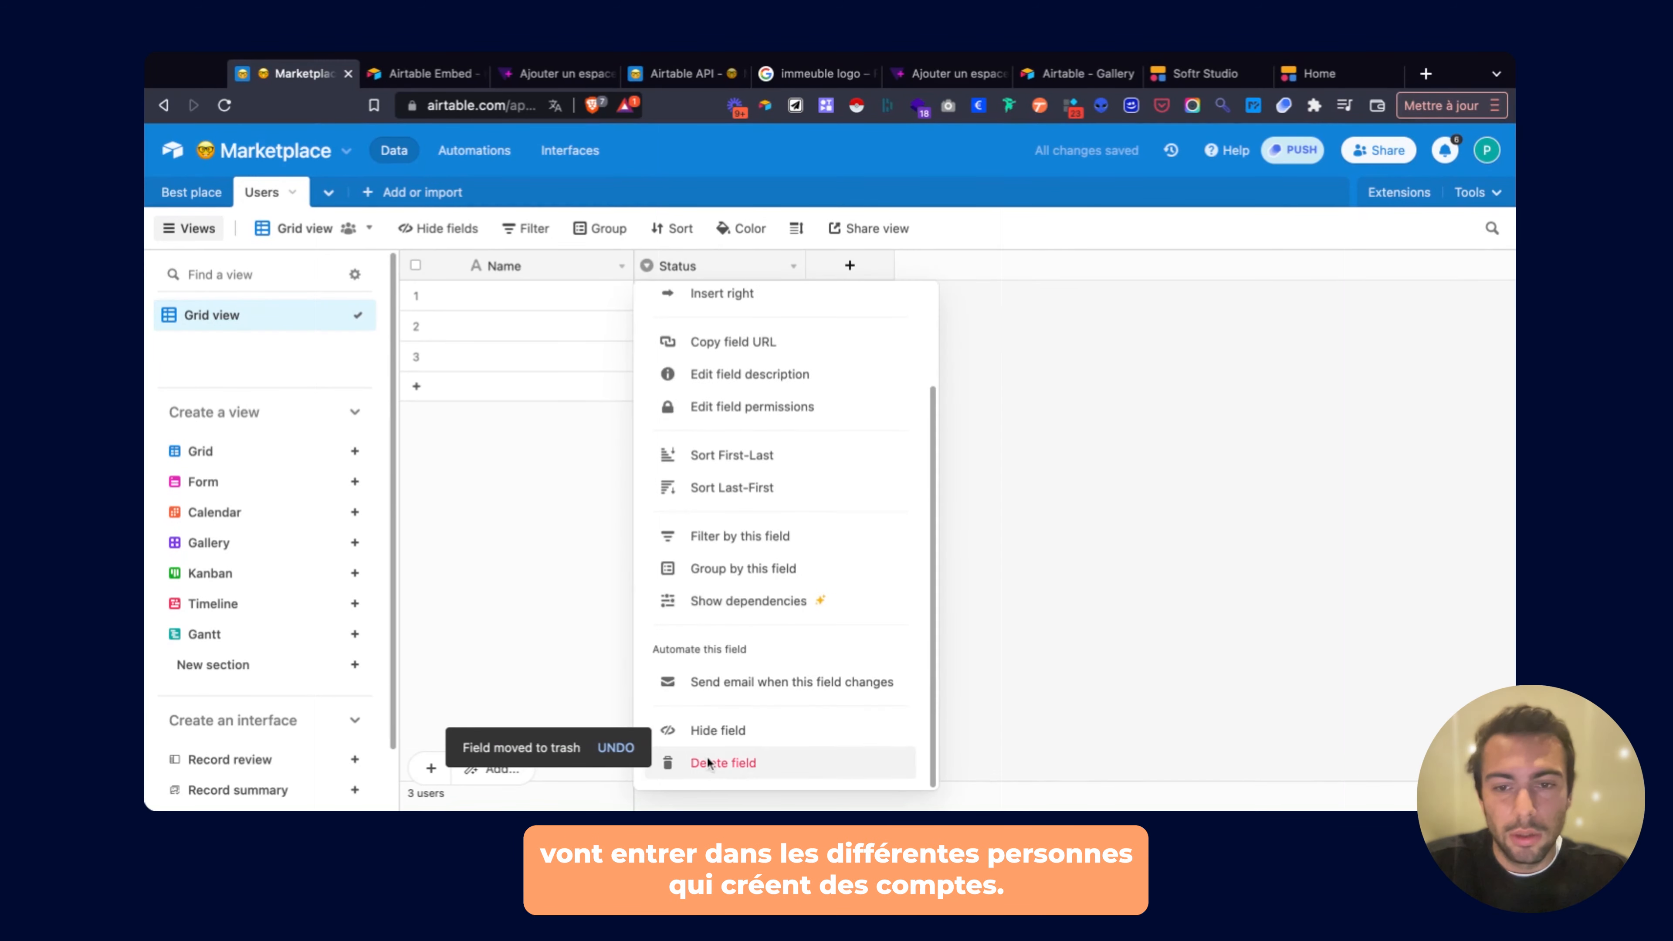
click(723, 763)
Add an Email field and set its type to Email.
click(698, 277)
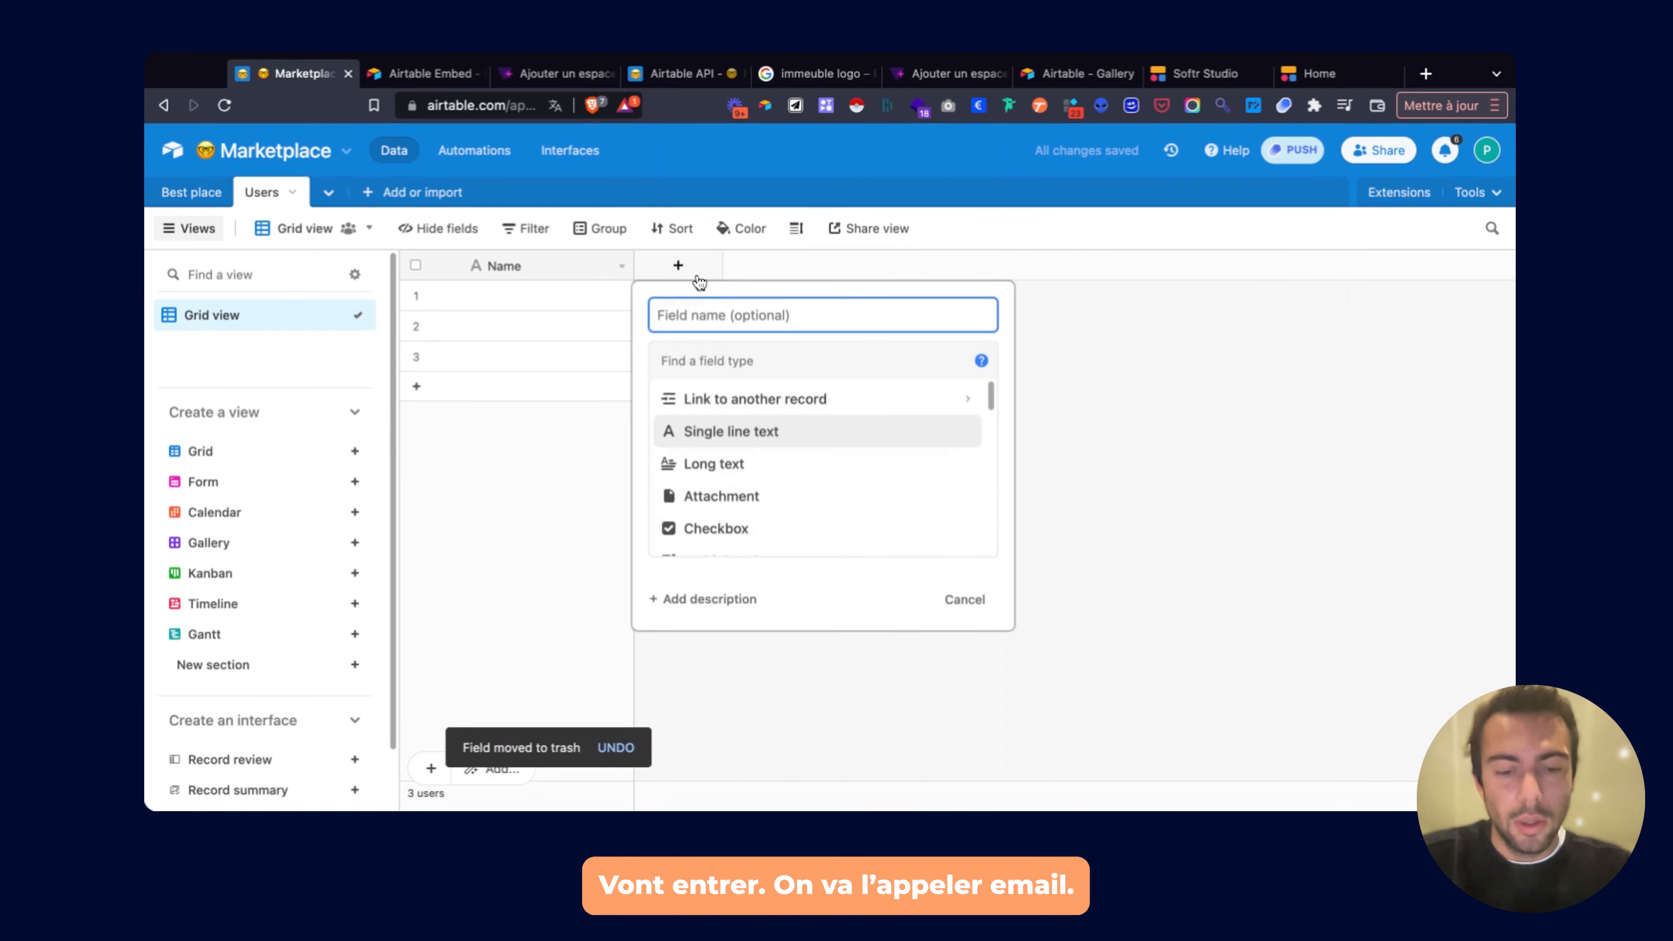
text(Email)
key(Return)
click(681, 267)
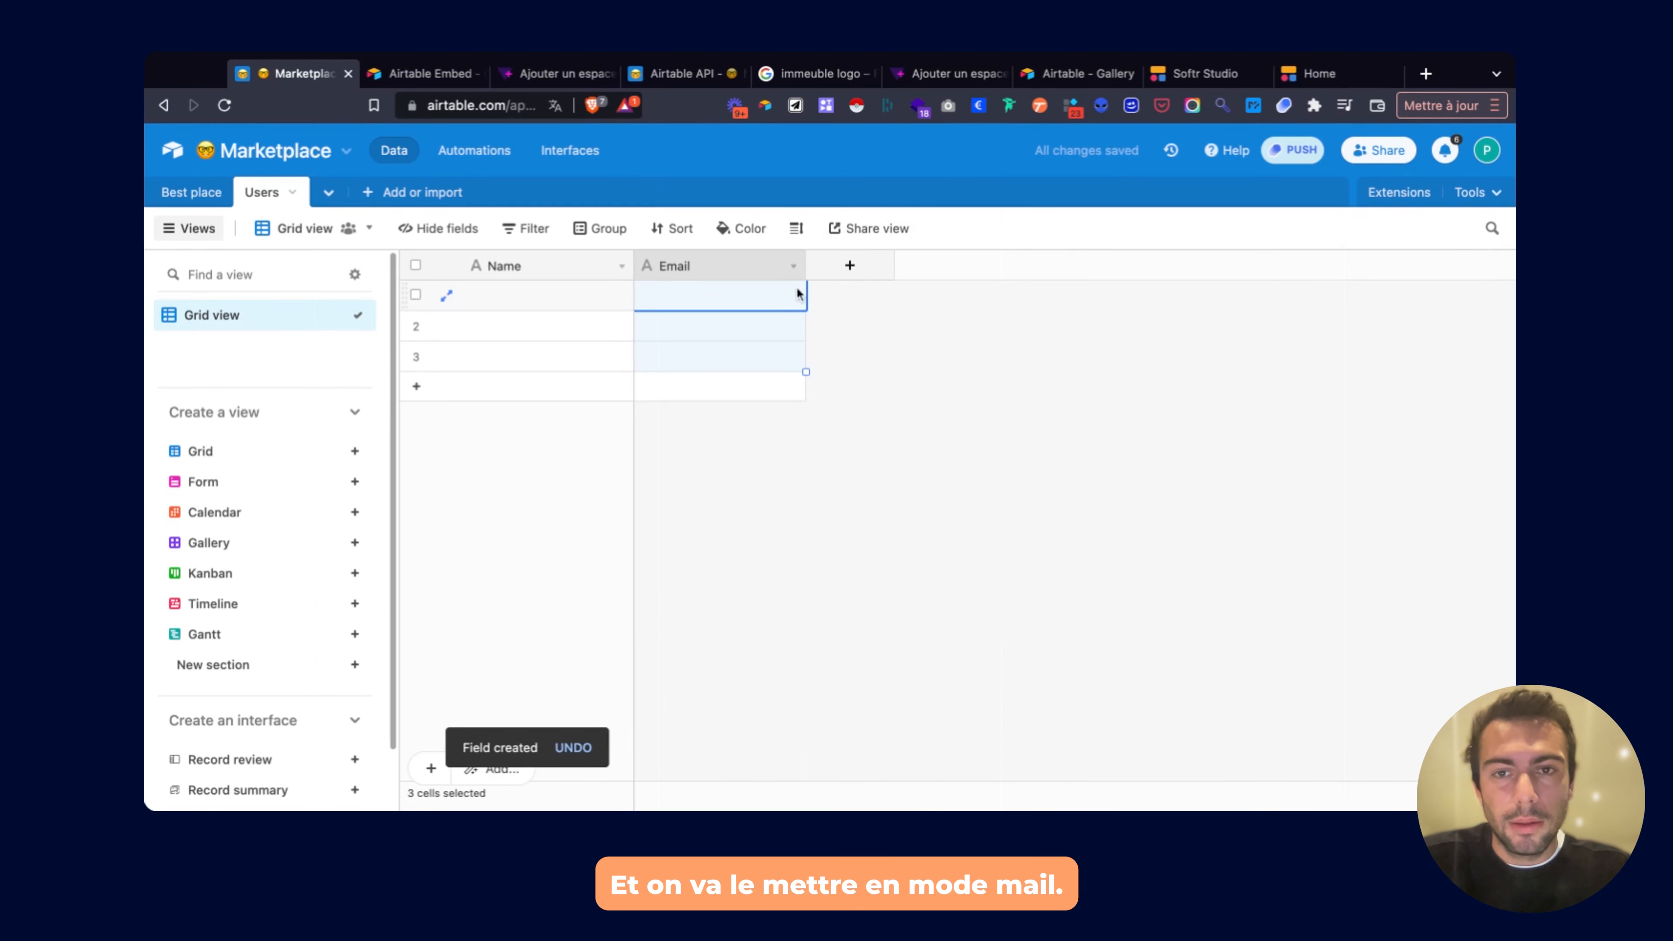
click(793, 267)
click(749, 310)
click(790, 362)
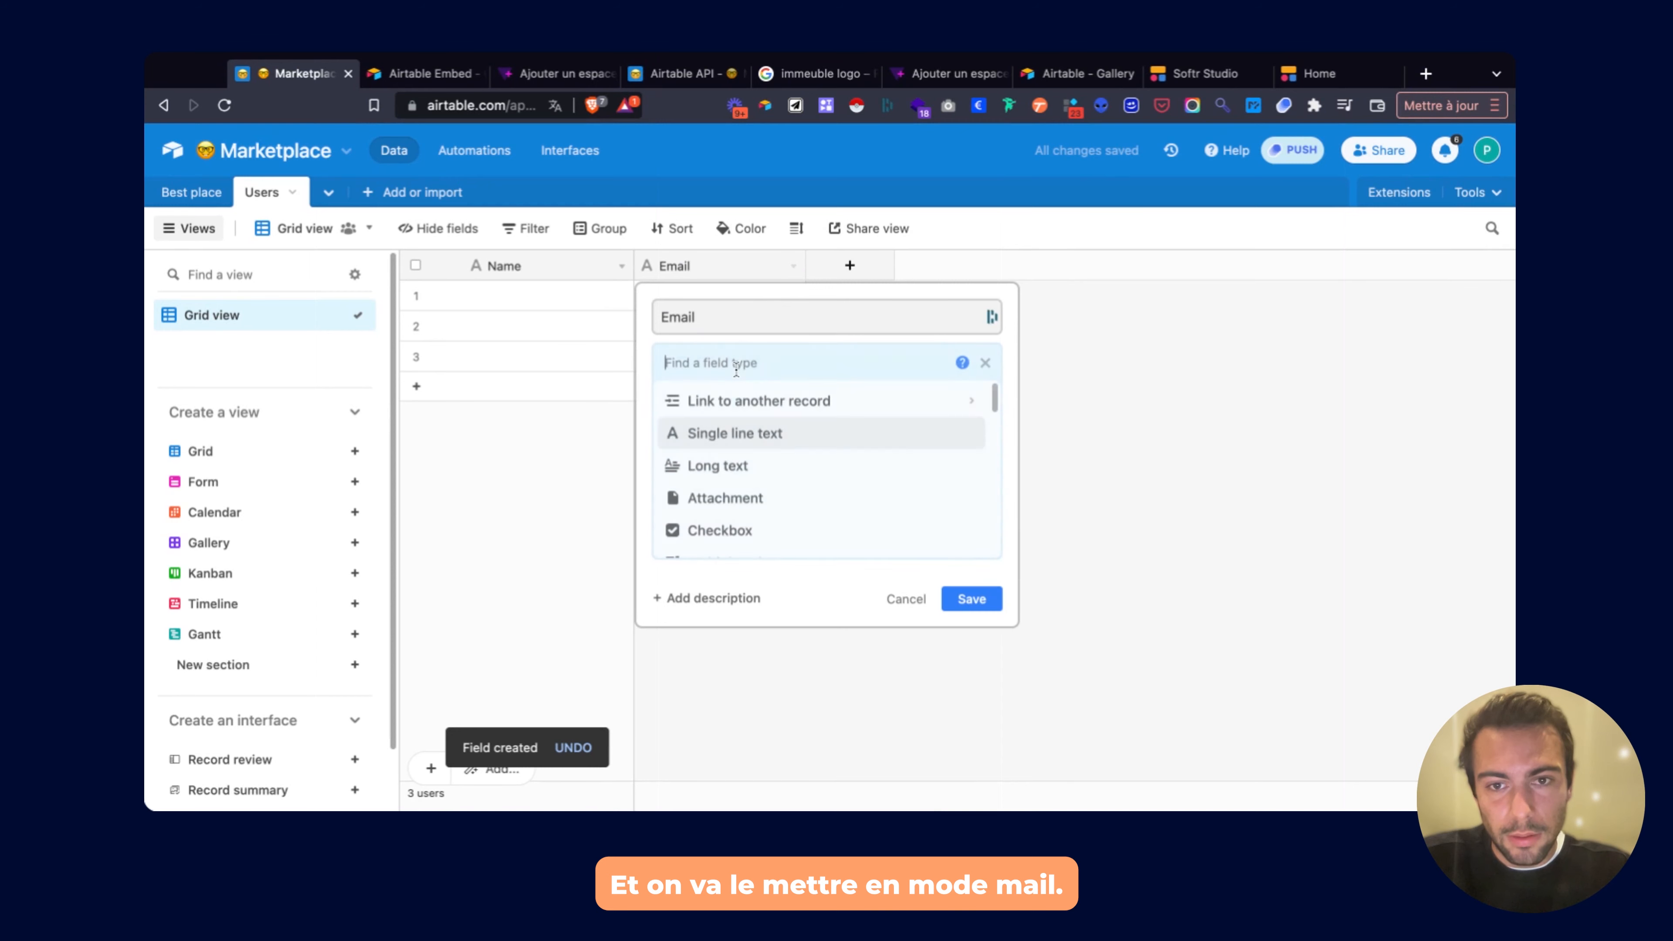
scroll(724, 459, down, 3)
scroll(725, 459, down, 2)
click(724, 465)
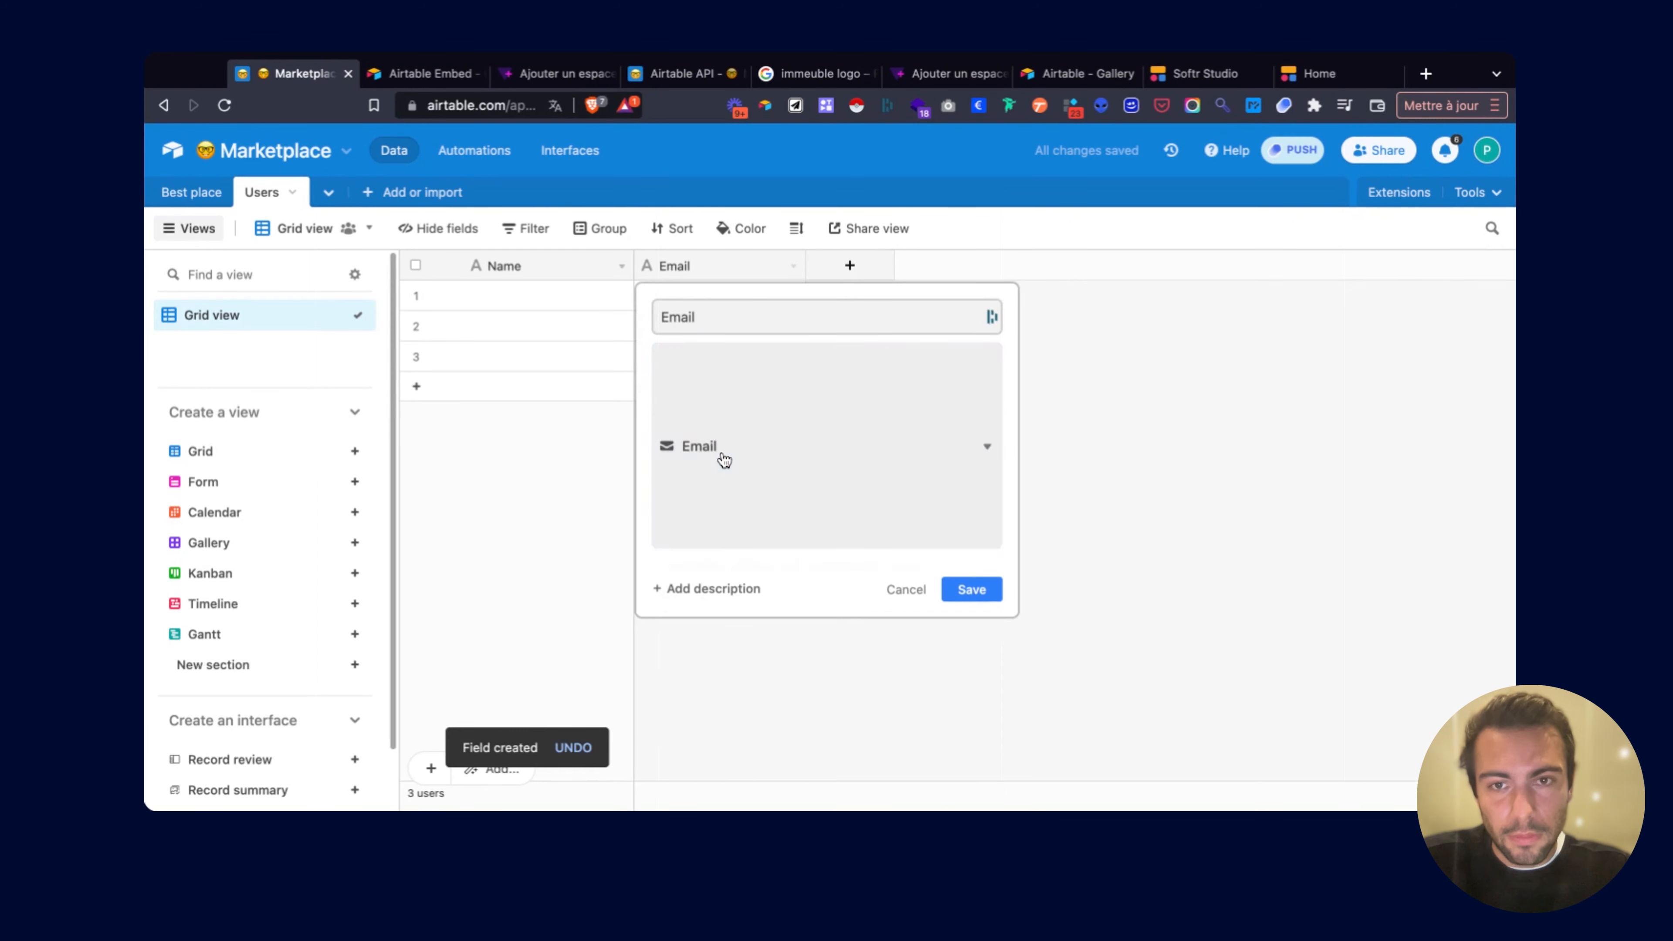
click(985, 444)
Add a URL-type field to the Users table, then return to Softr Studio.
click(849, 265)
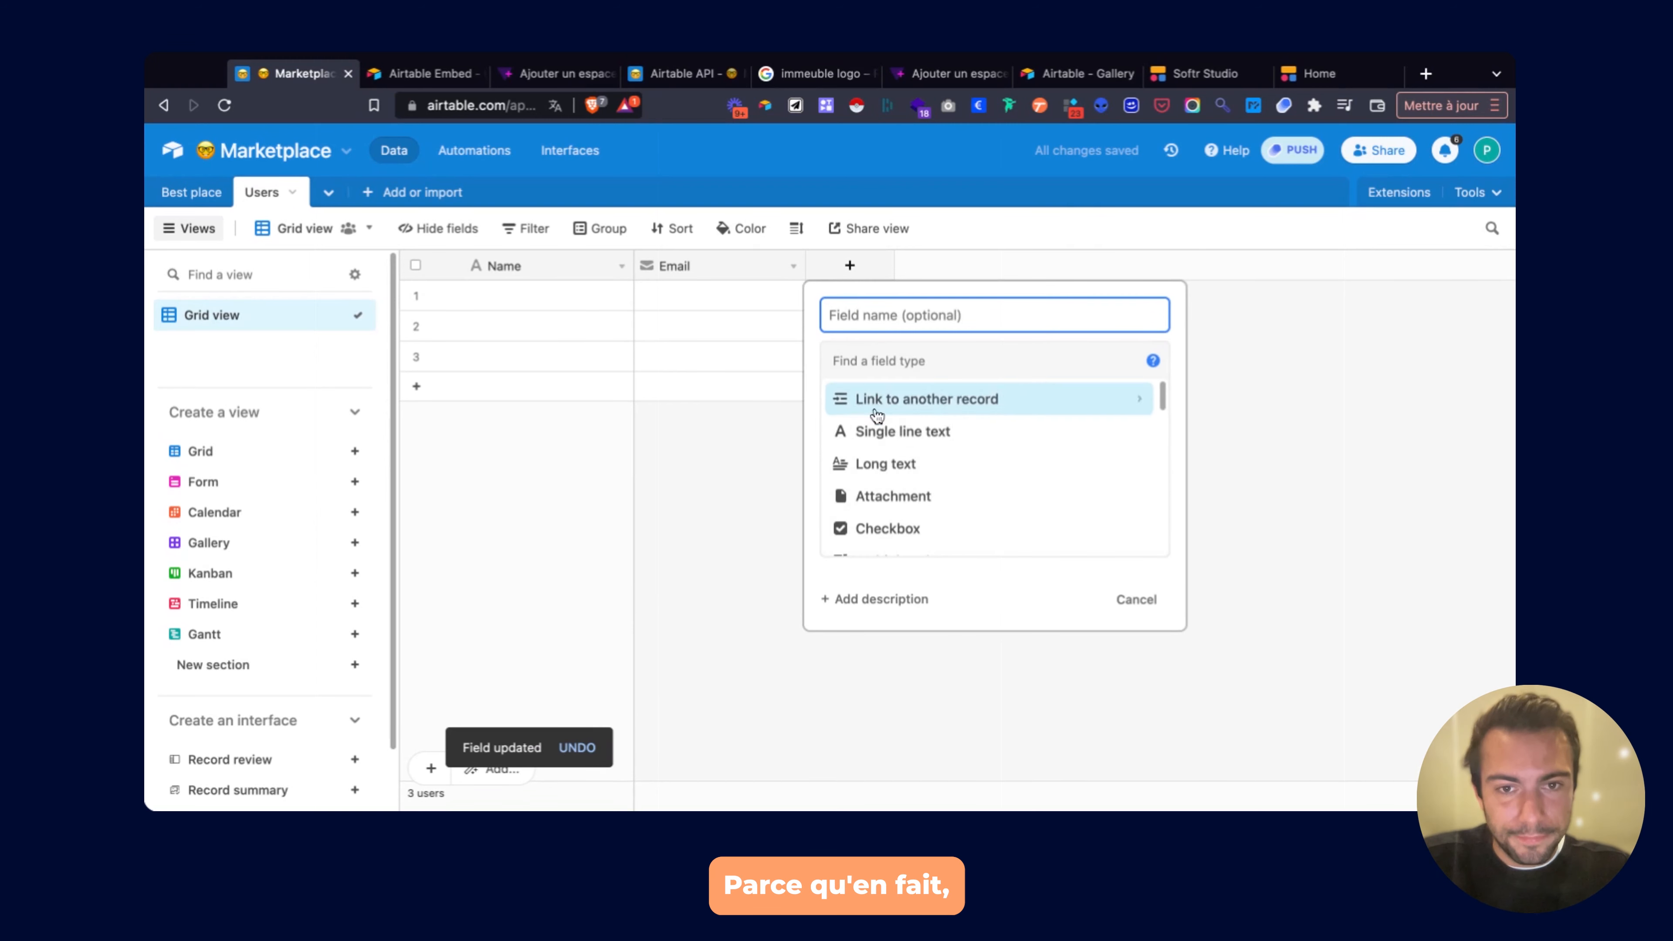
scroll(874, 421, down, 4)
scroll(874, 436, down, 3)
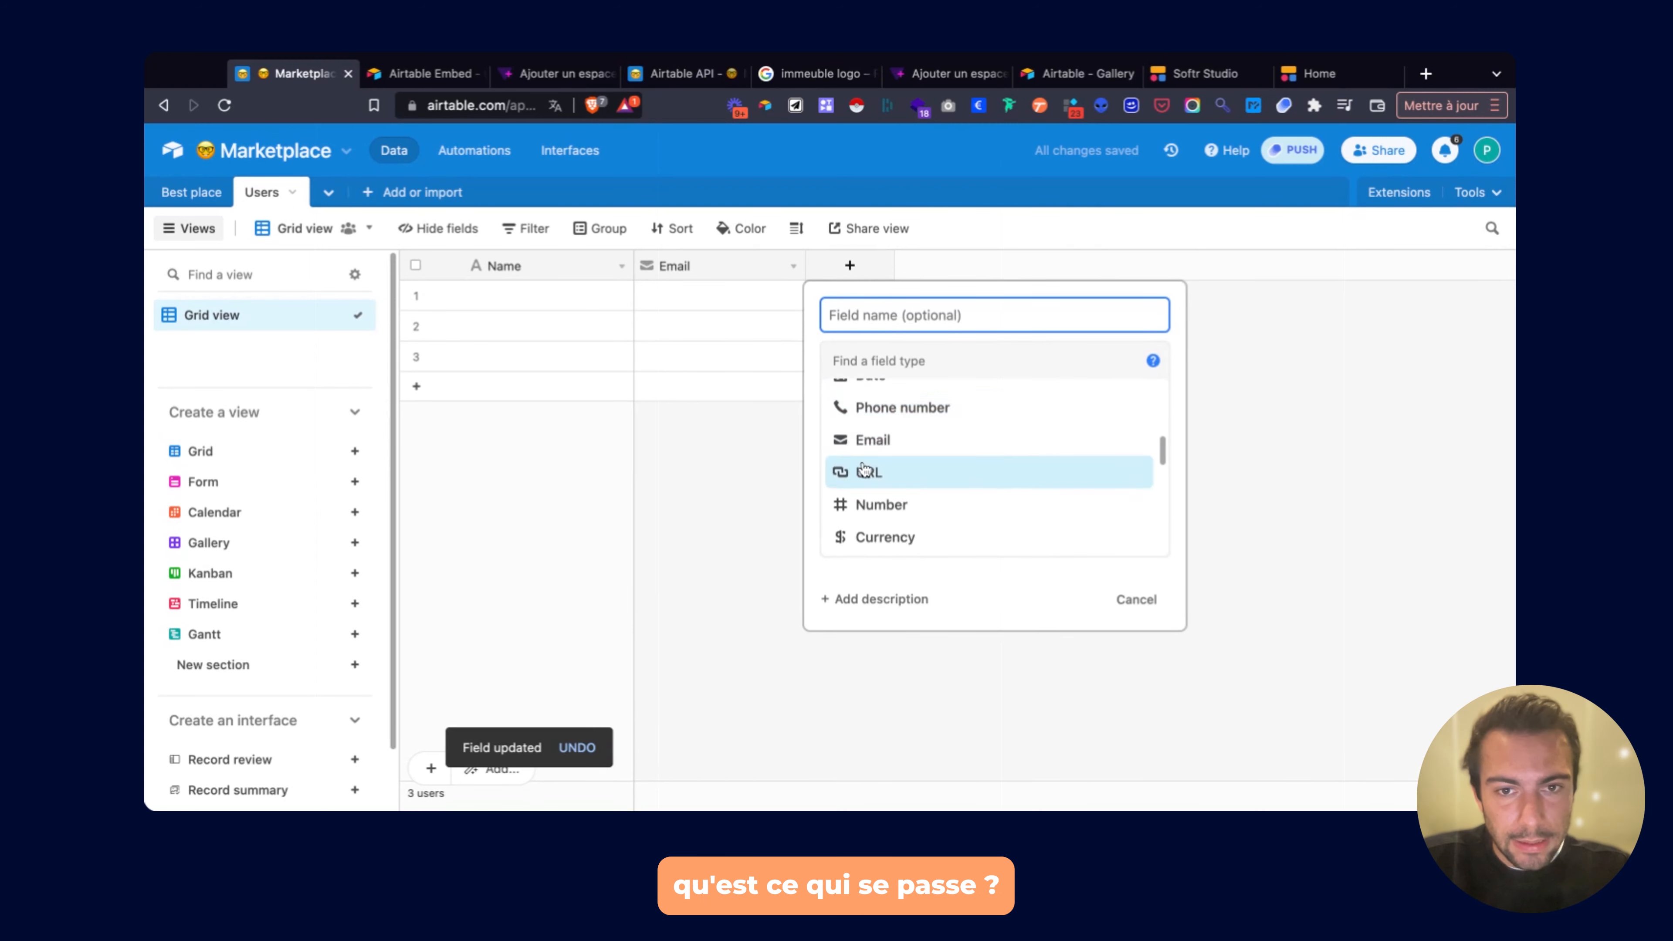
click(856, 473)
click(898, 316)
text(UE)
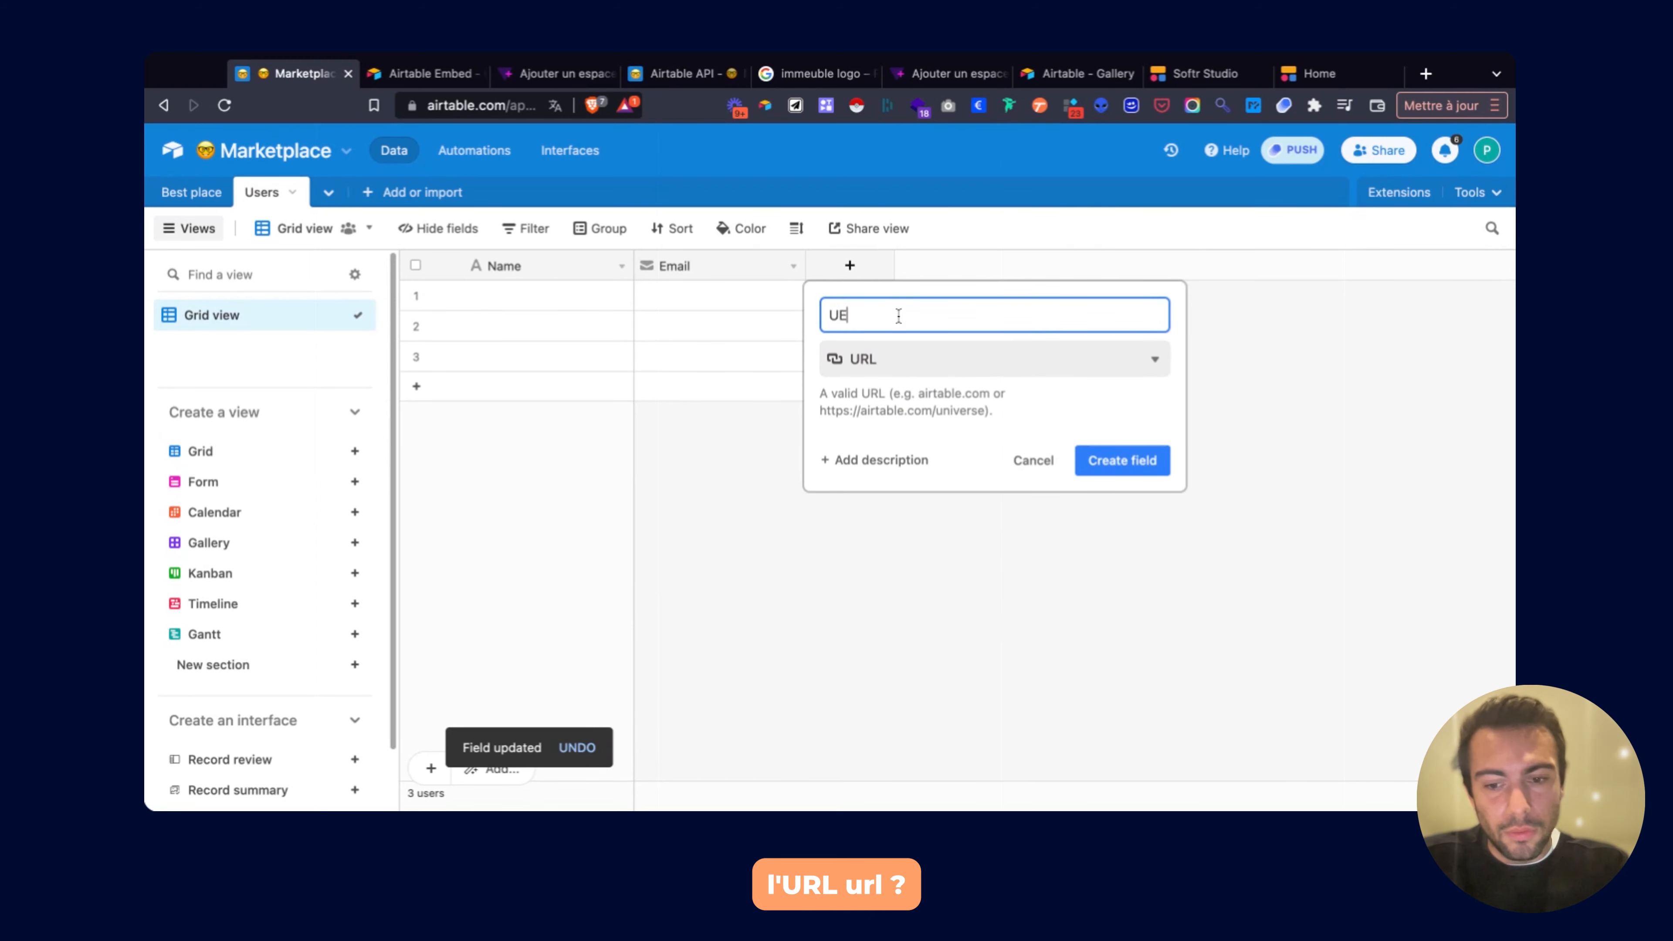
click(1109, 472)
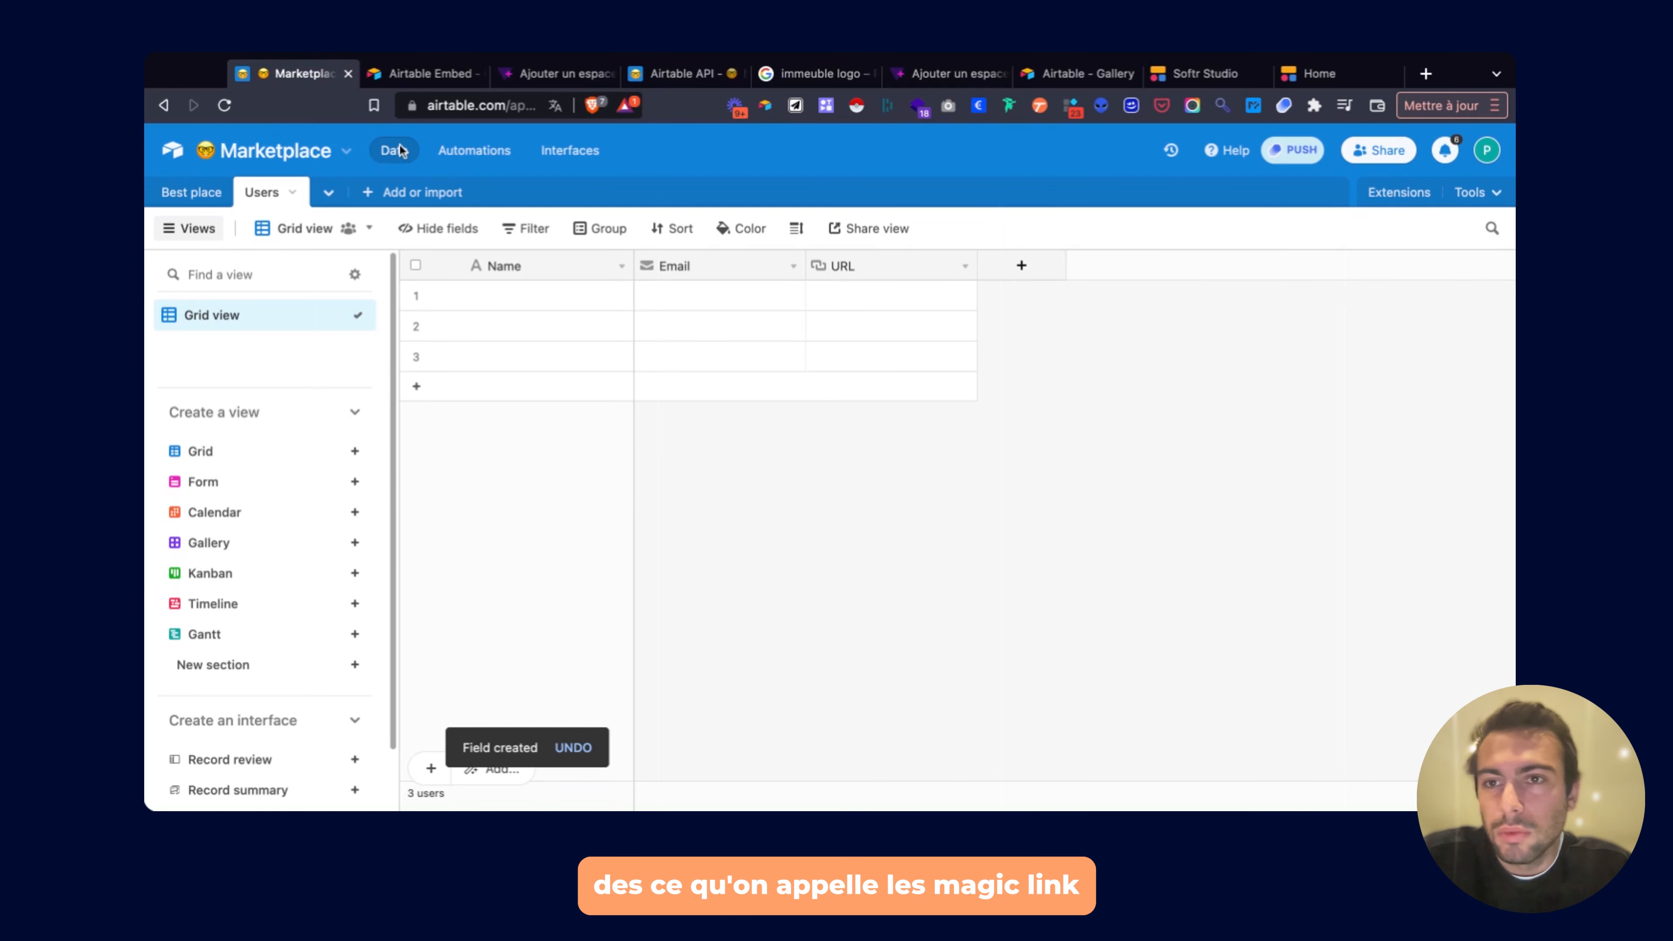
click(1206, 71)
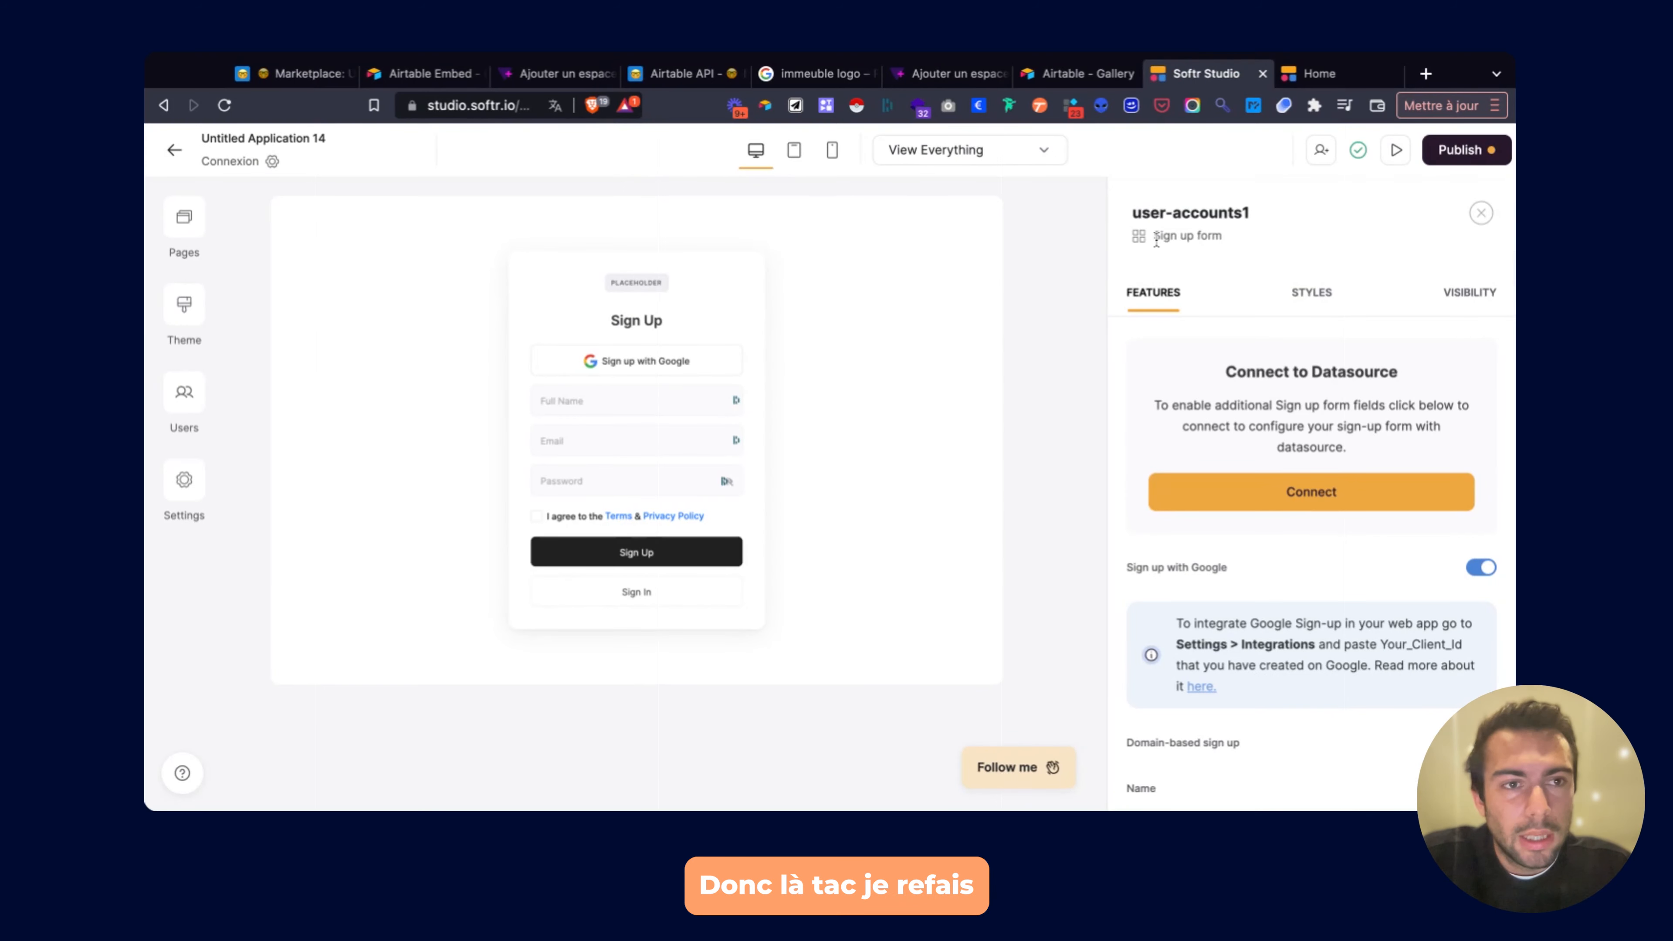
Publish the pending site updates and reload the editor.
click(1459, 150)
click(1321, 460)
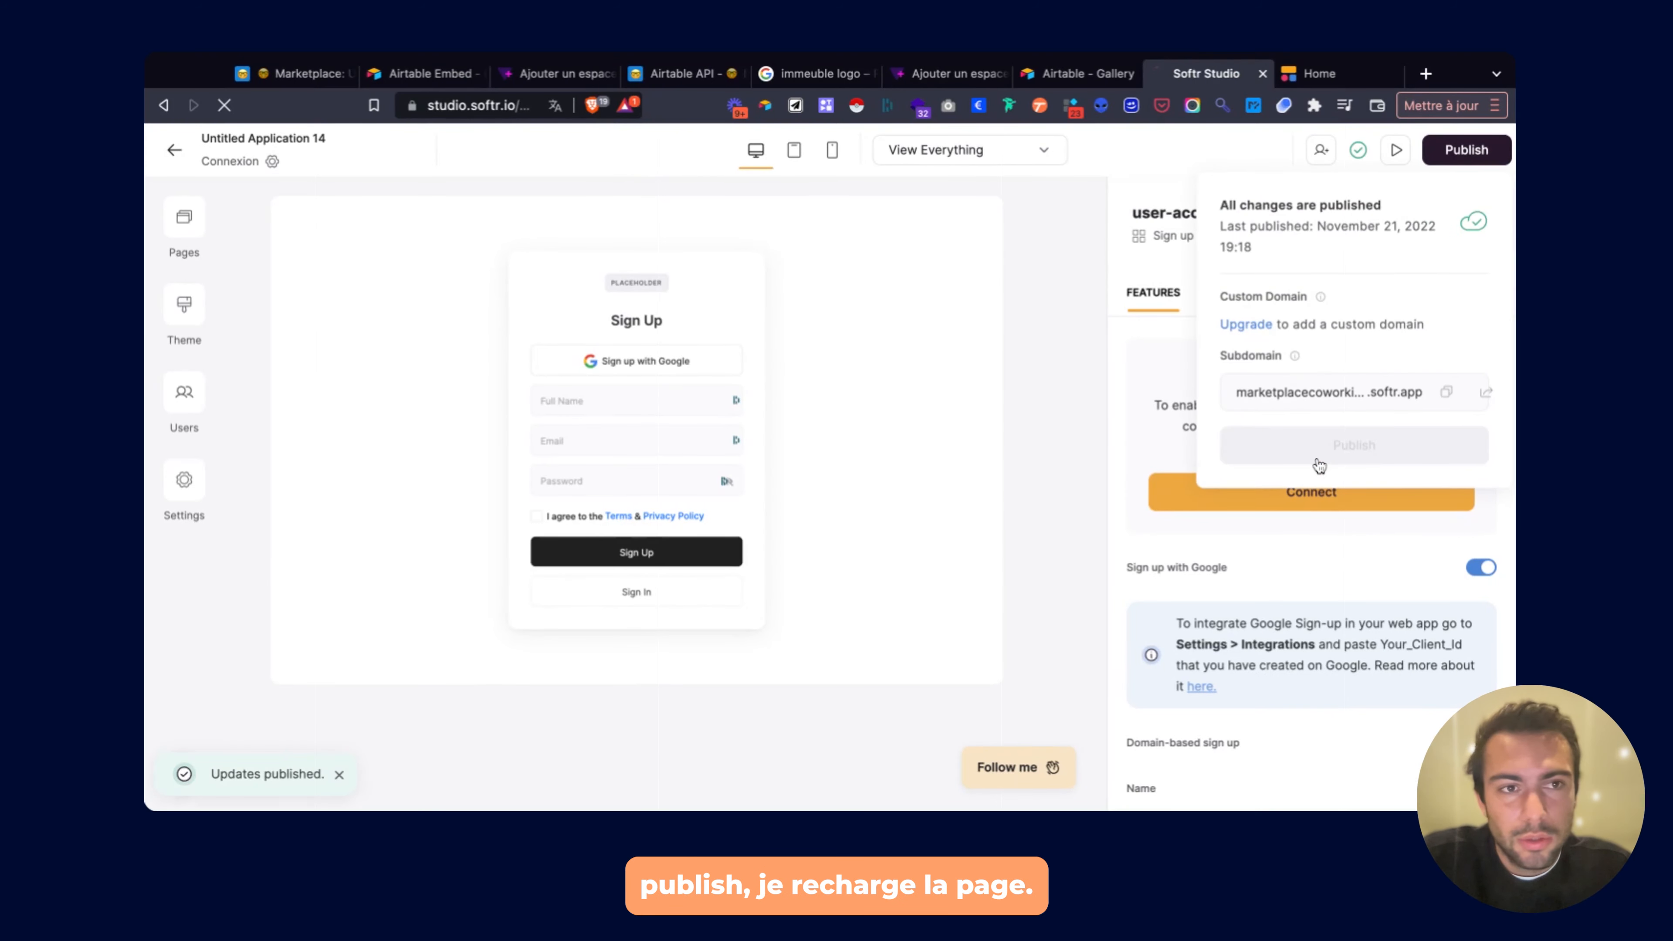
key(super+r)
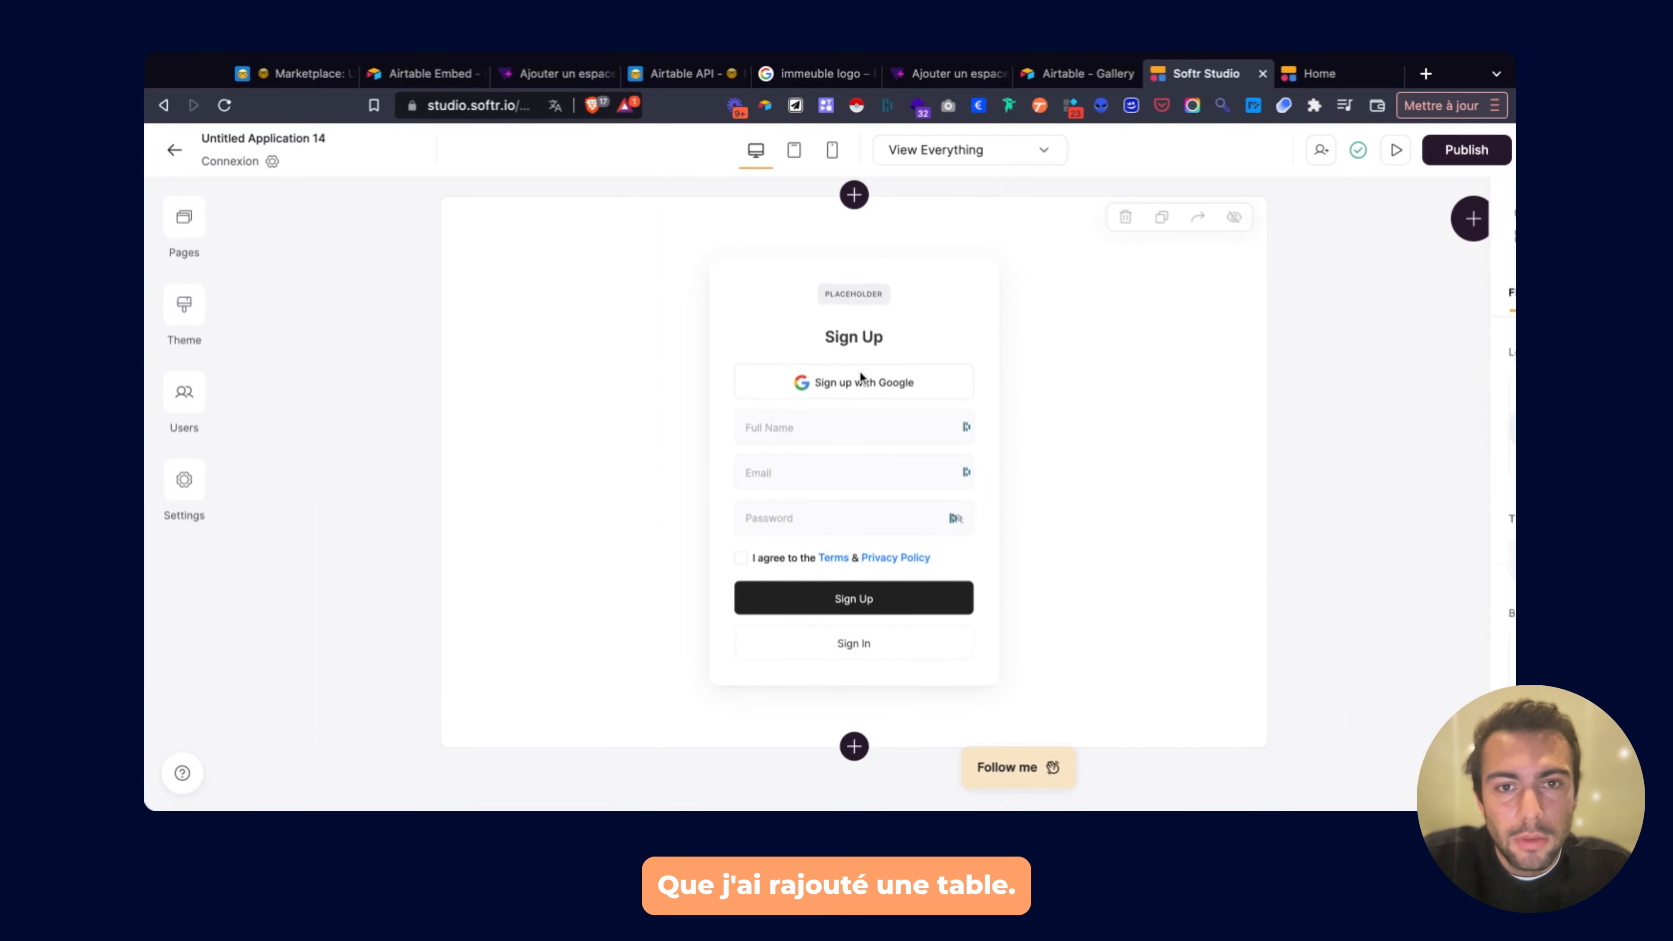
Remove the sign-up form's placeholder logo and bring up its data-source connection prompt.
click(859, 370)
click(1230, 382)
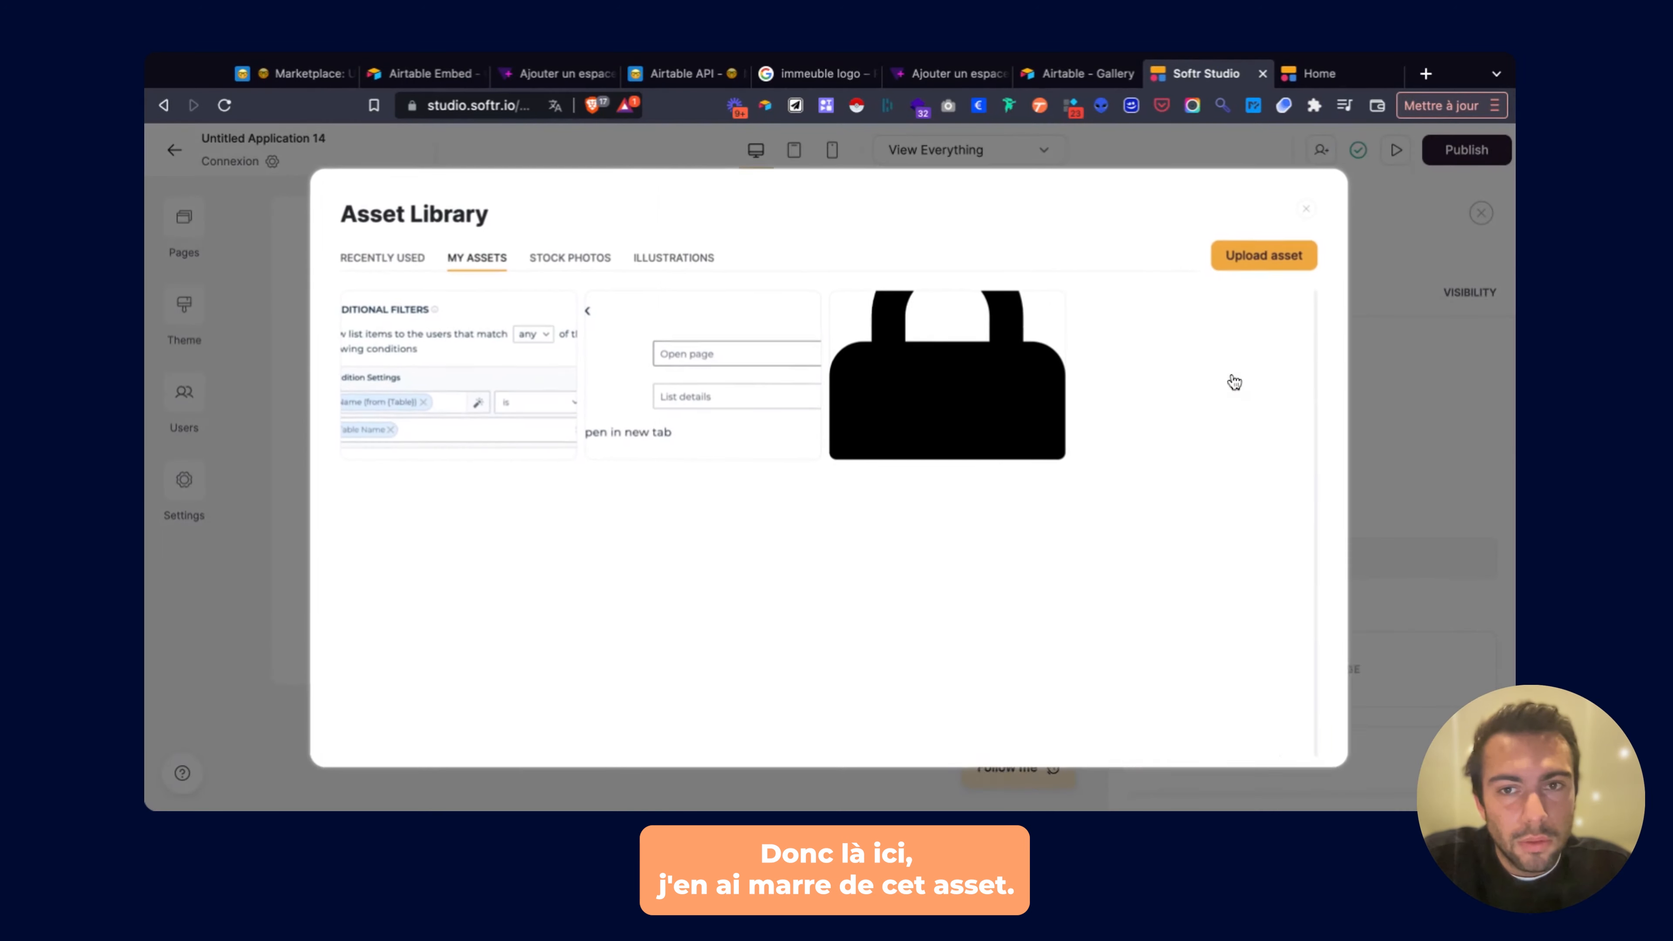
click(1311, 207)
click(1223, 384)
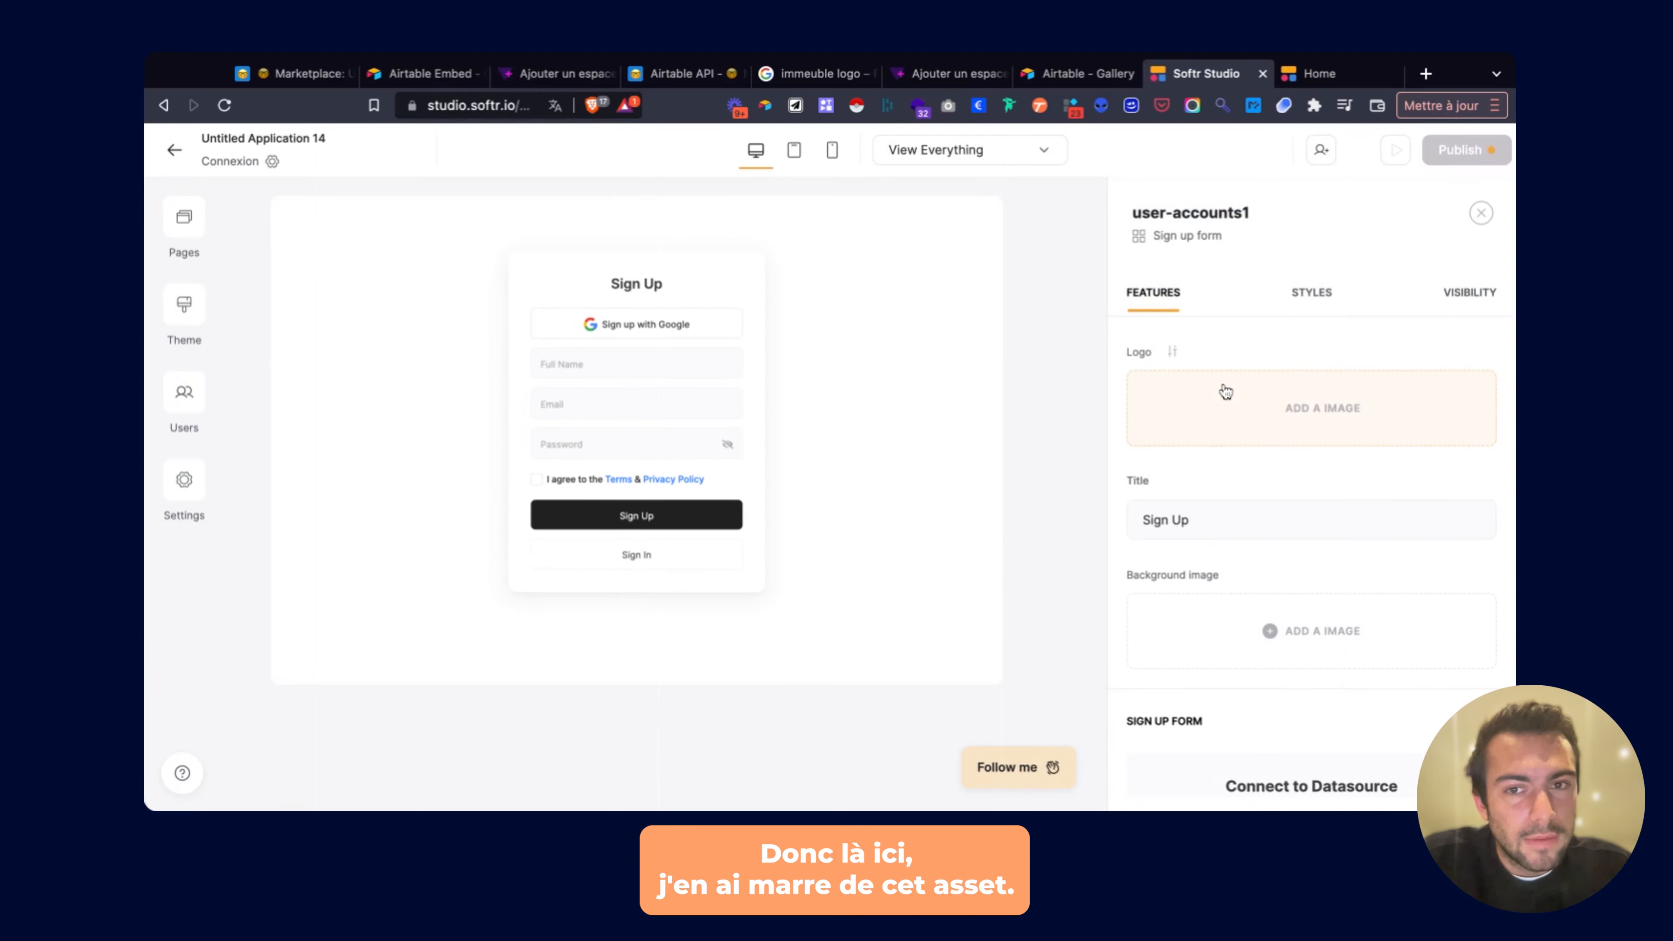
scroll(1249, 432, down, 5)
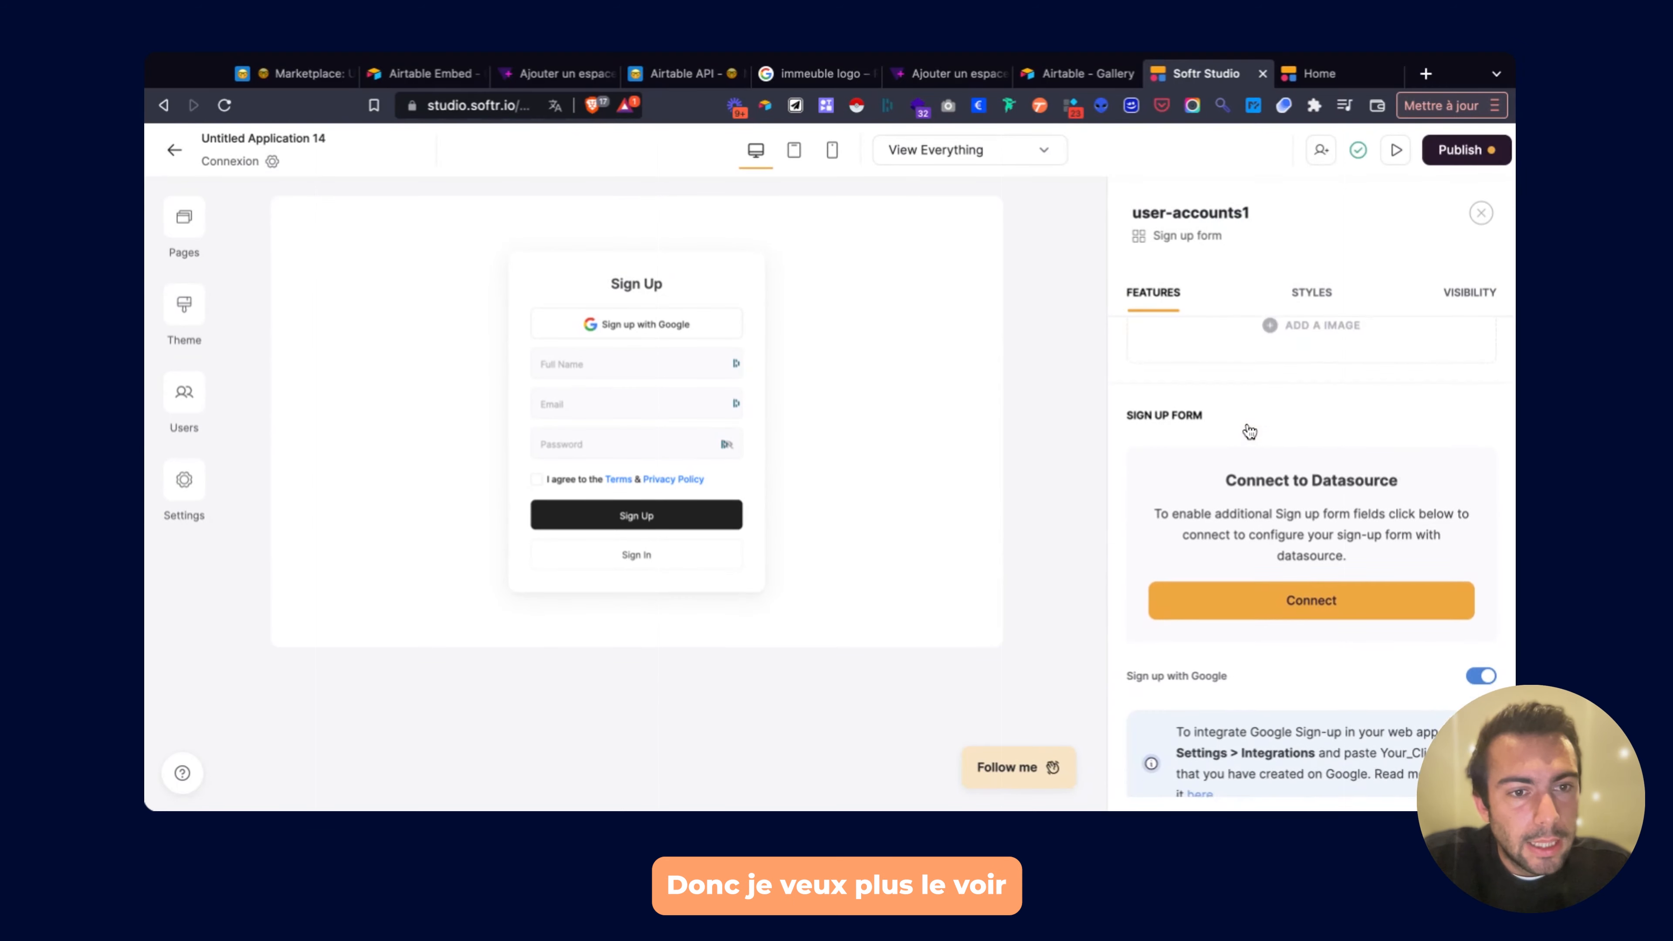
click(1264, 540)
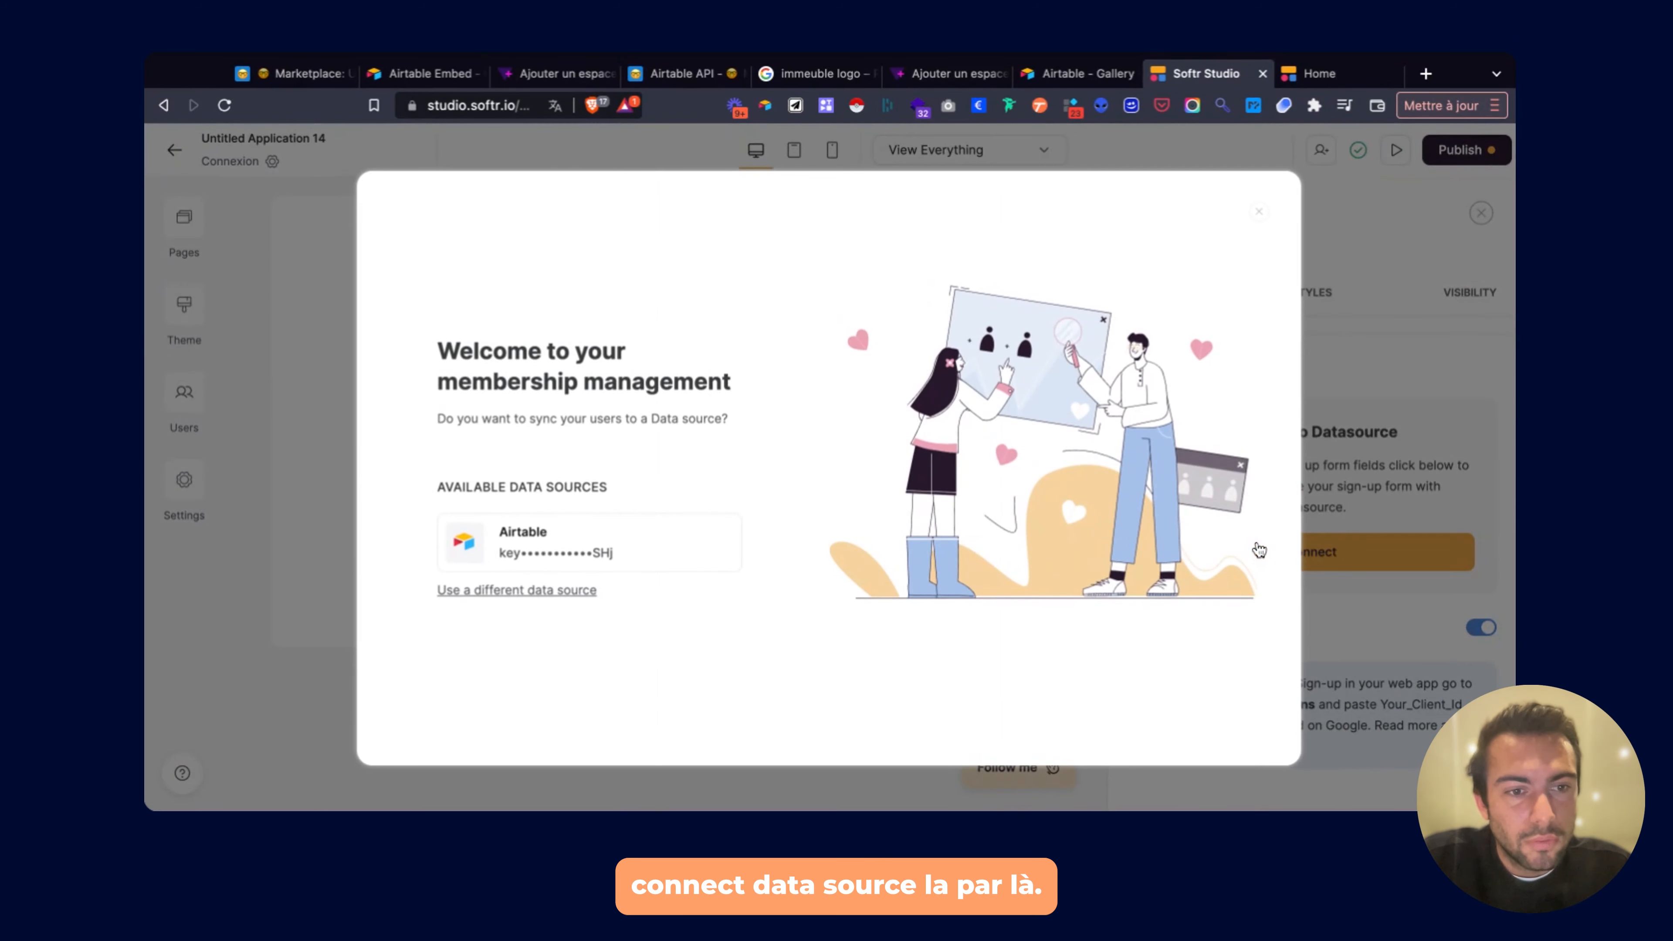
Connect user accounts to Airtable's Marketplace base and its Users table.
click(601, 550)
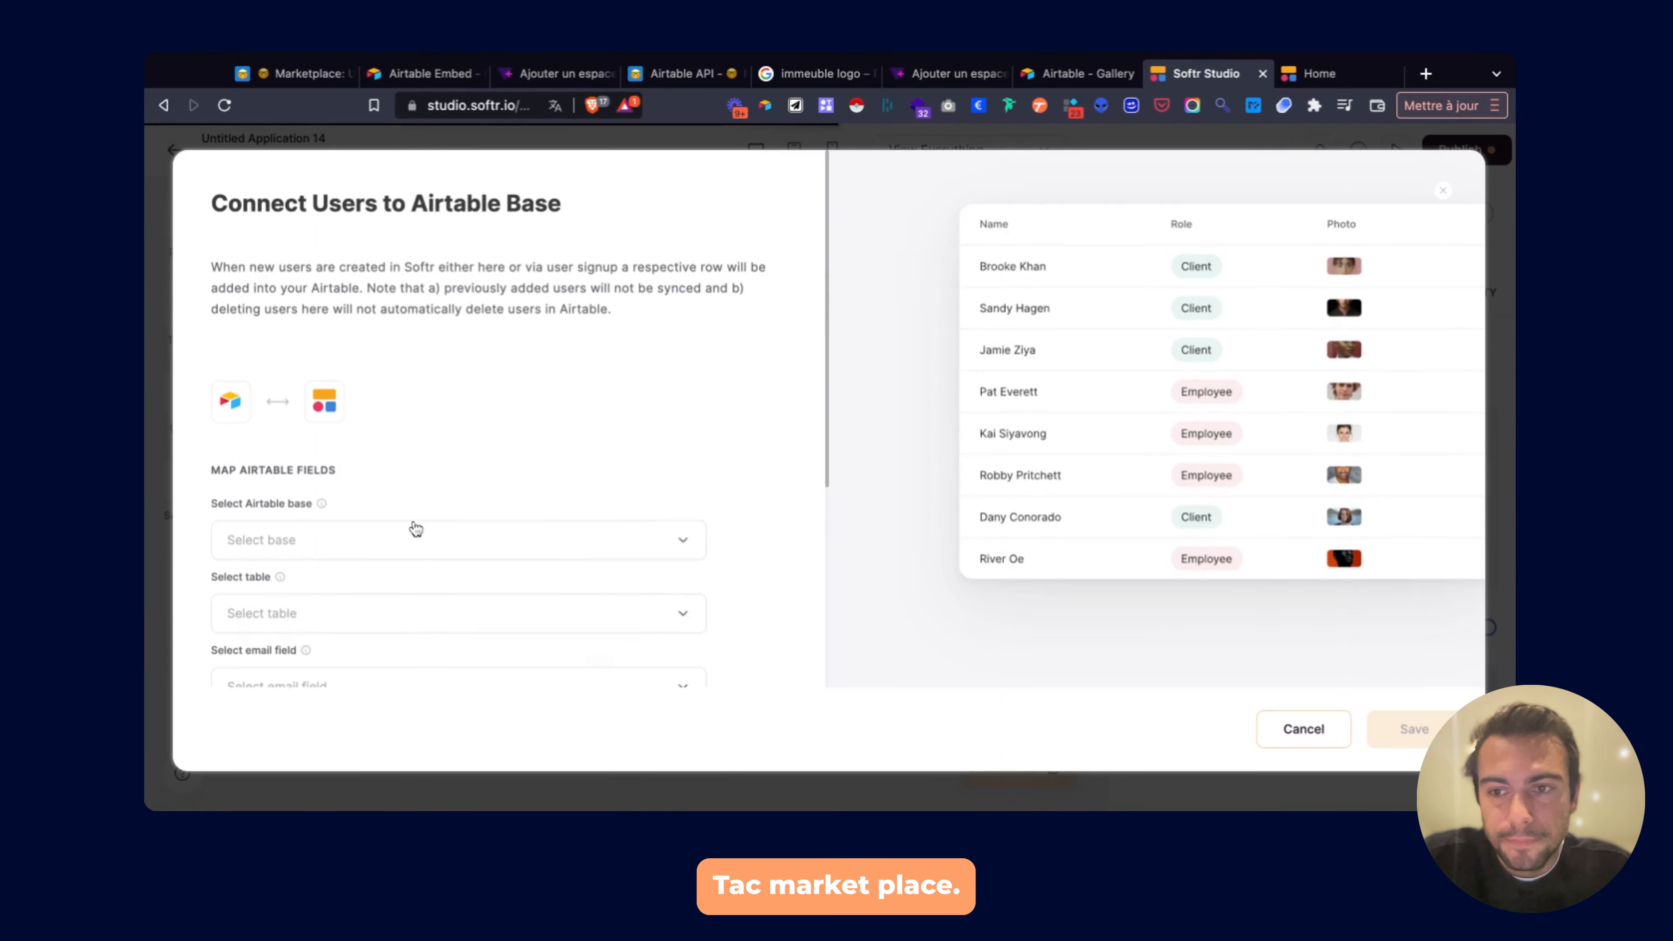
click(408, 539)
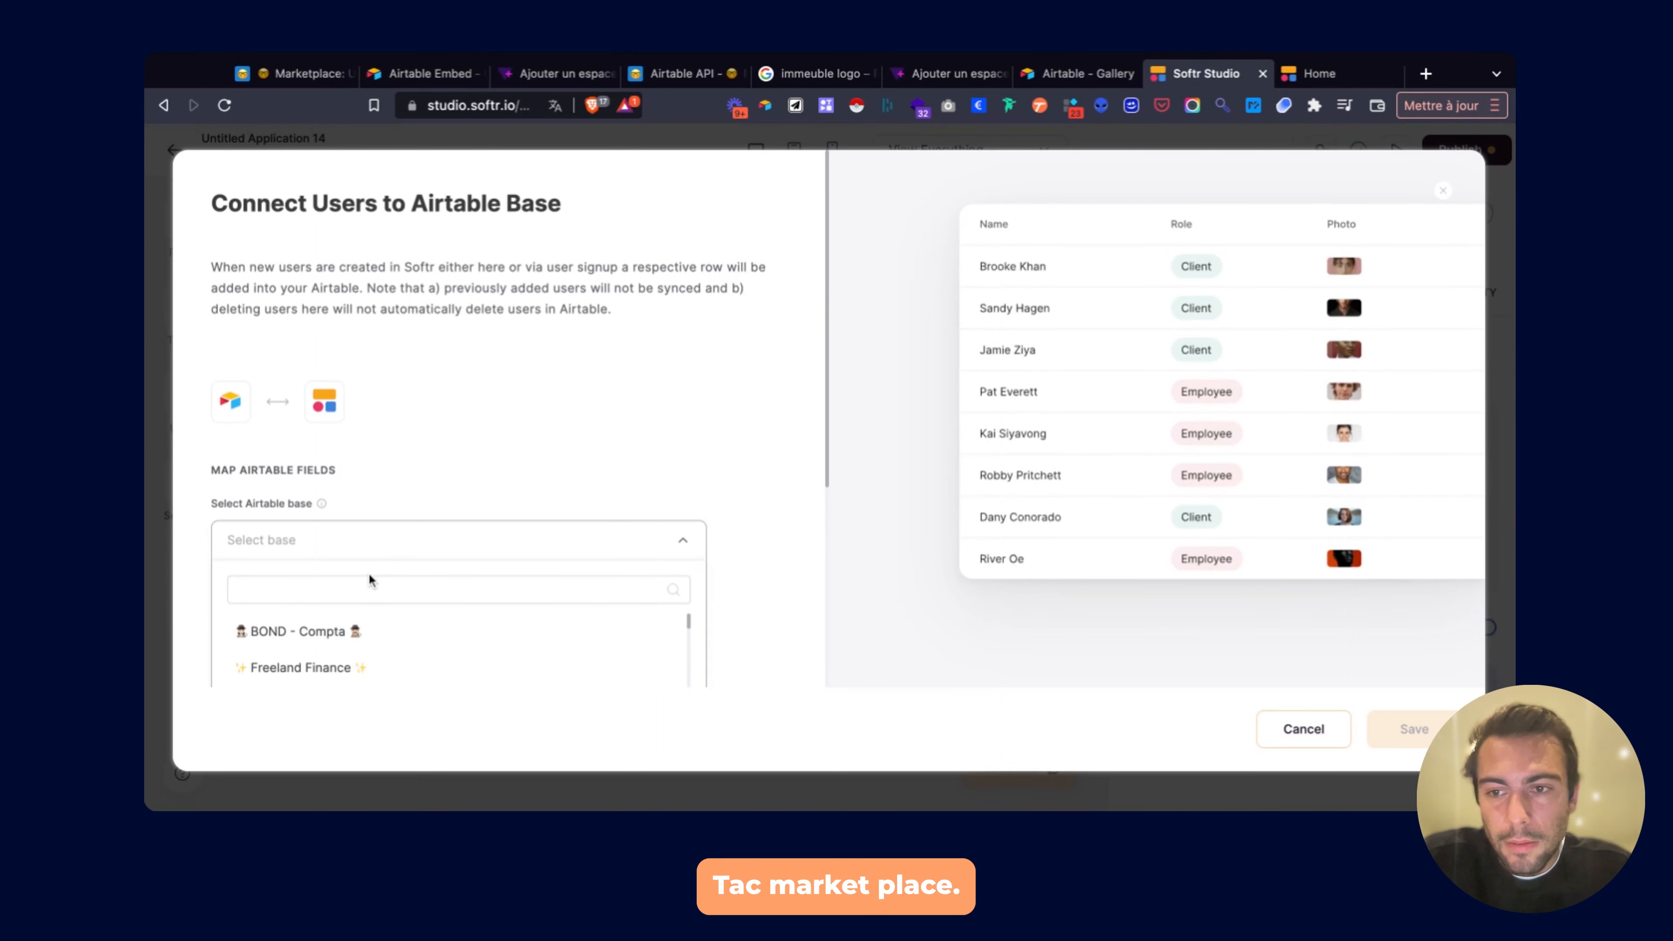
click(362, 588)
text(marketpla)
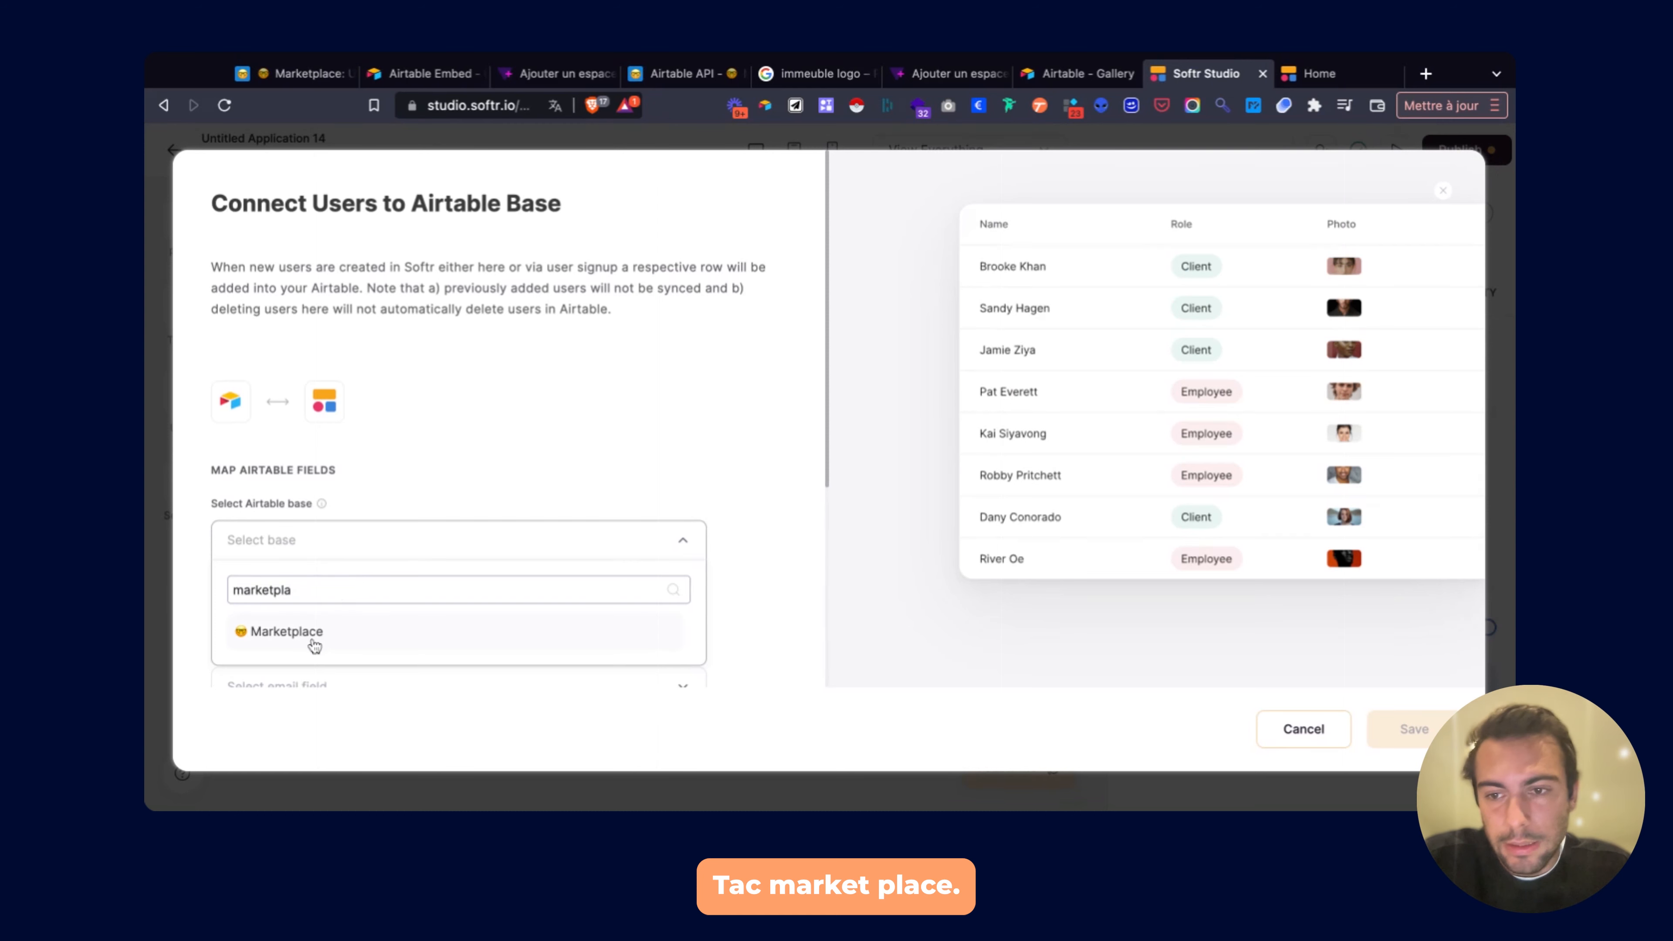
click(314, 646)
scroll(326, 546, down, 2)
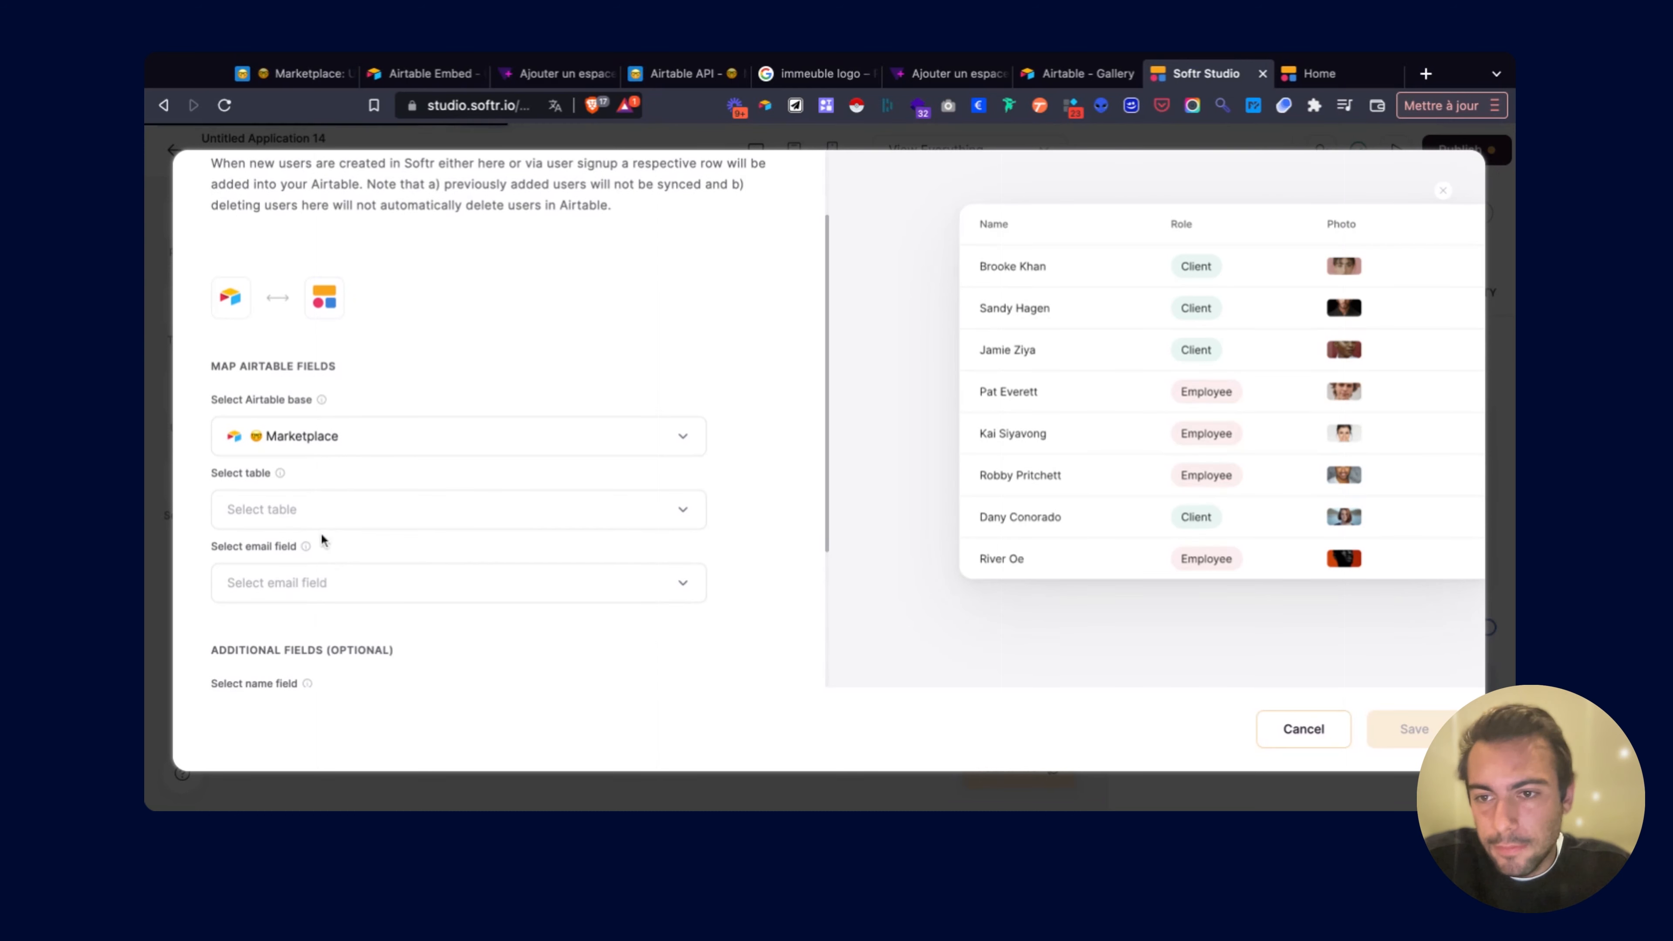
click(325, 517)
click(289, 598)
Map email to Email, name to Name, magic link to URL, leaving profile picture unmapped.
click(300, 581)
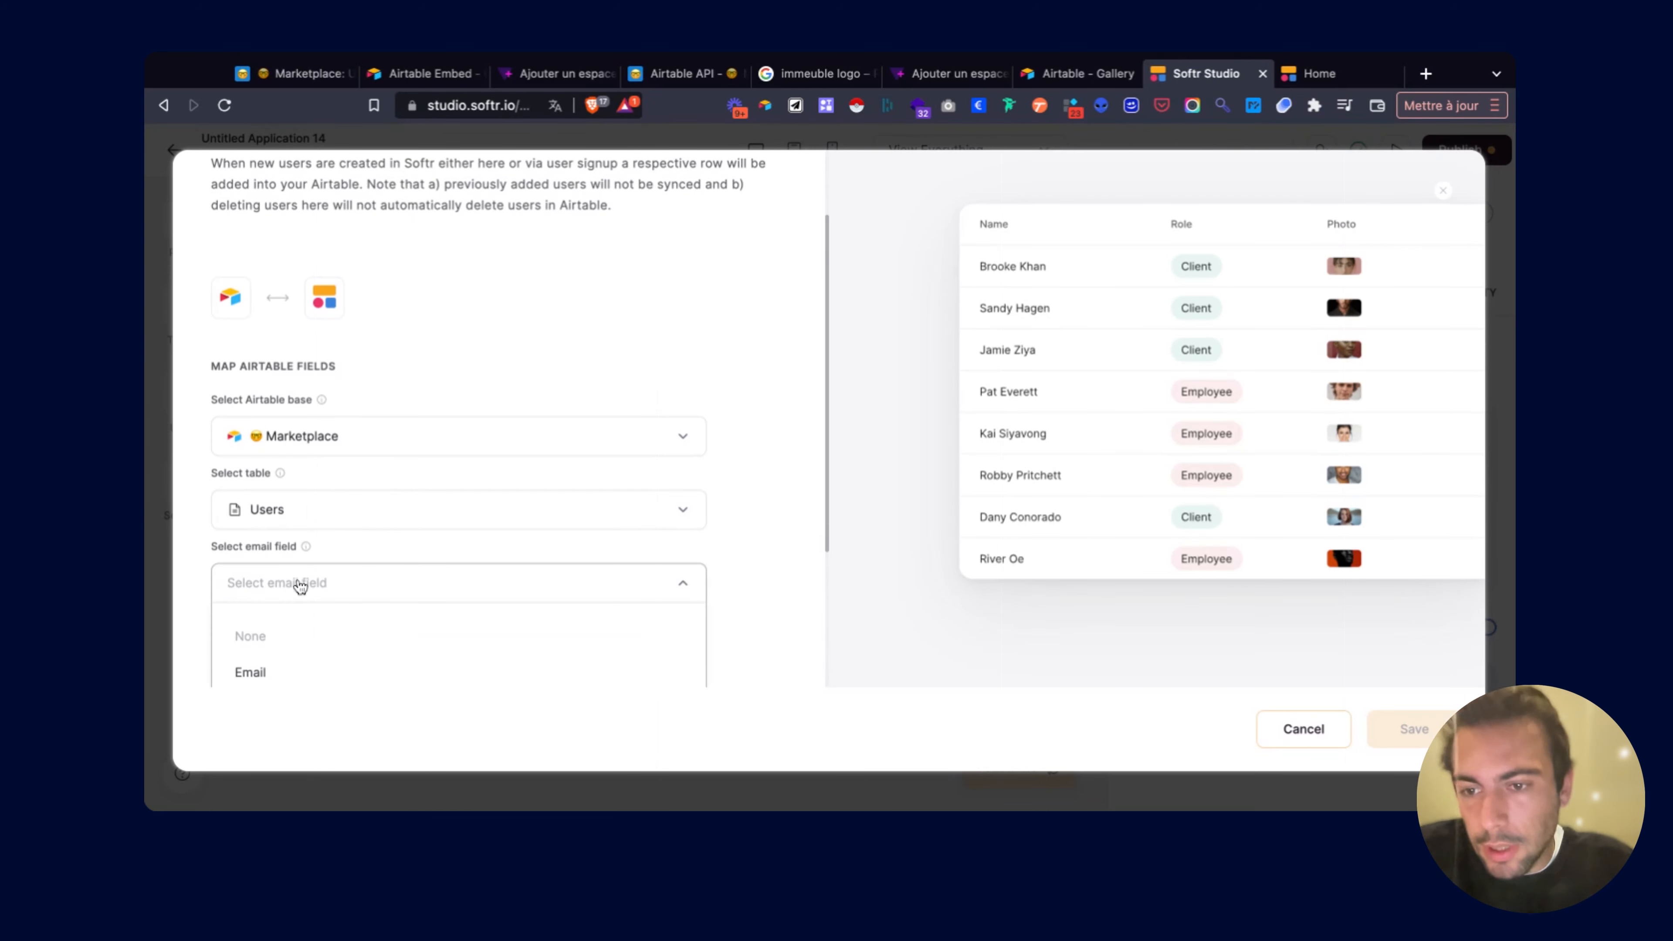
scroll(300, 583, down, 2)
click(277, 517)
click(296, 565)
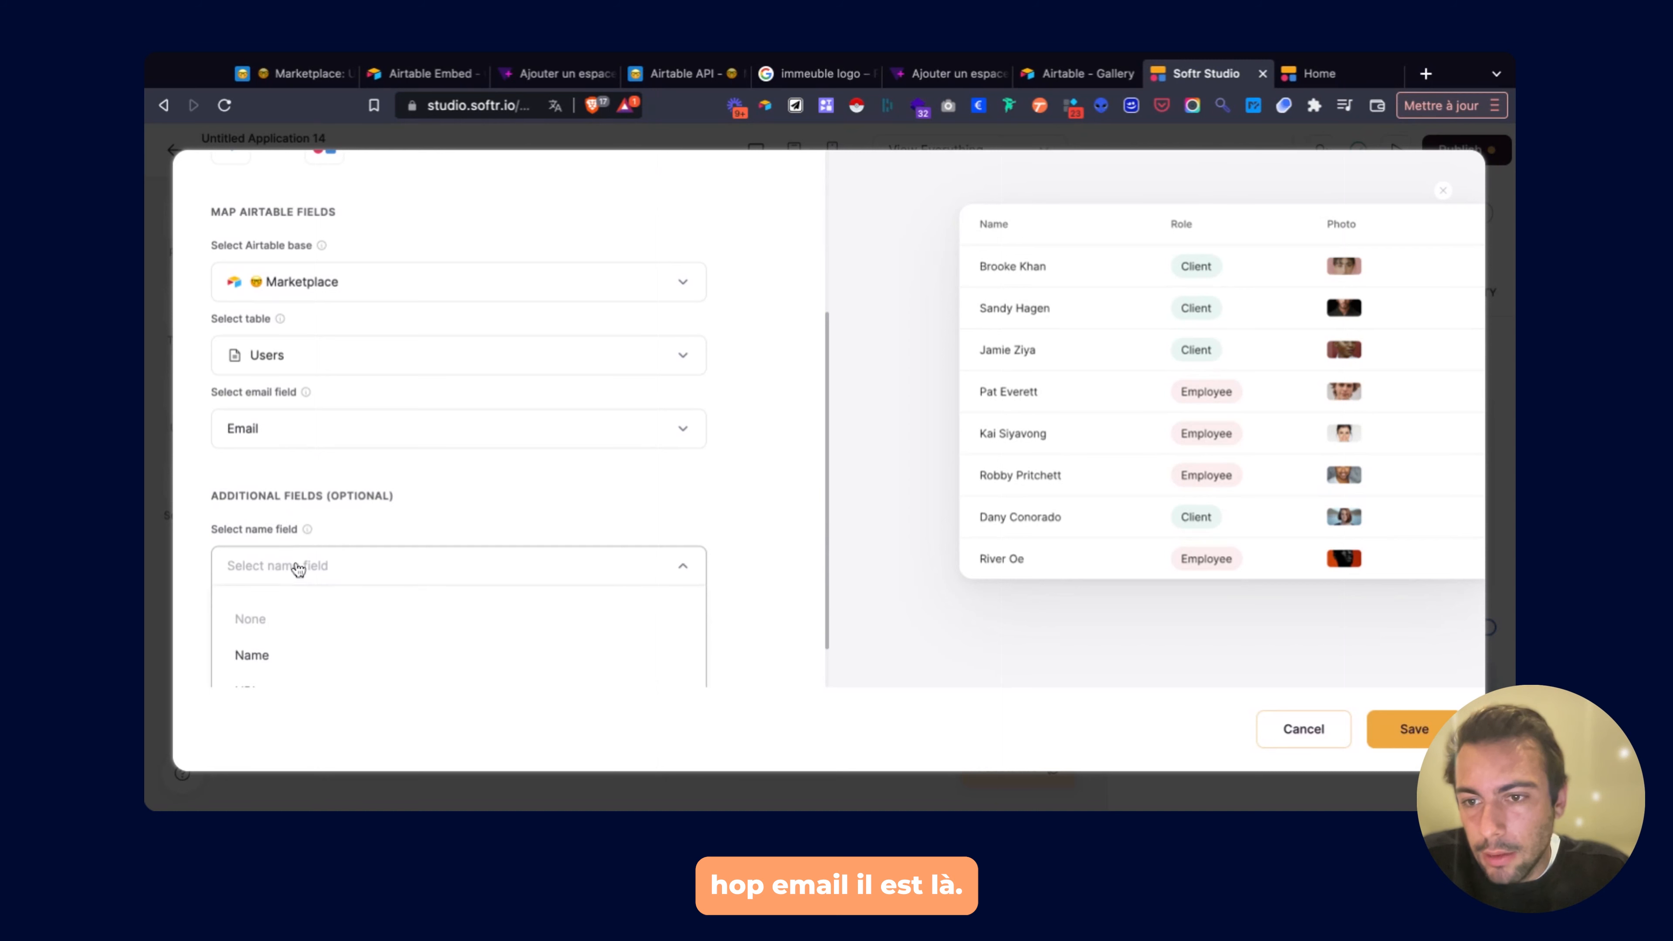
click(289, 655)
scroll(329, 528, down, 2)
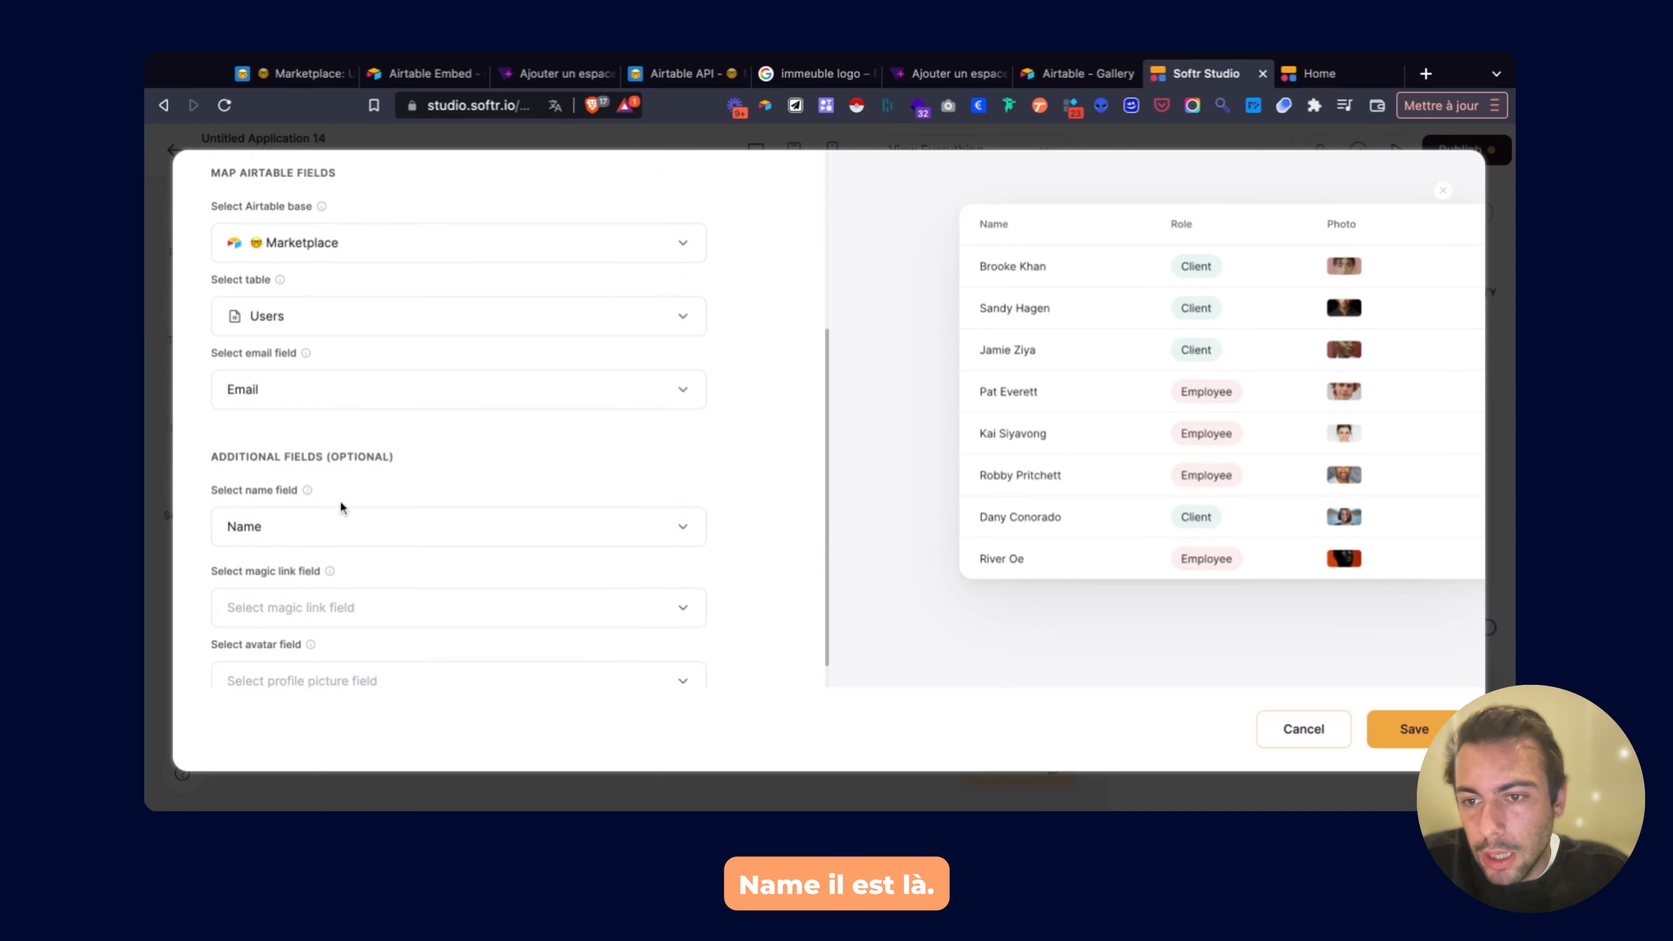
click(289, 598)
scroll(289, 603, down, 3)
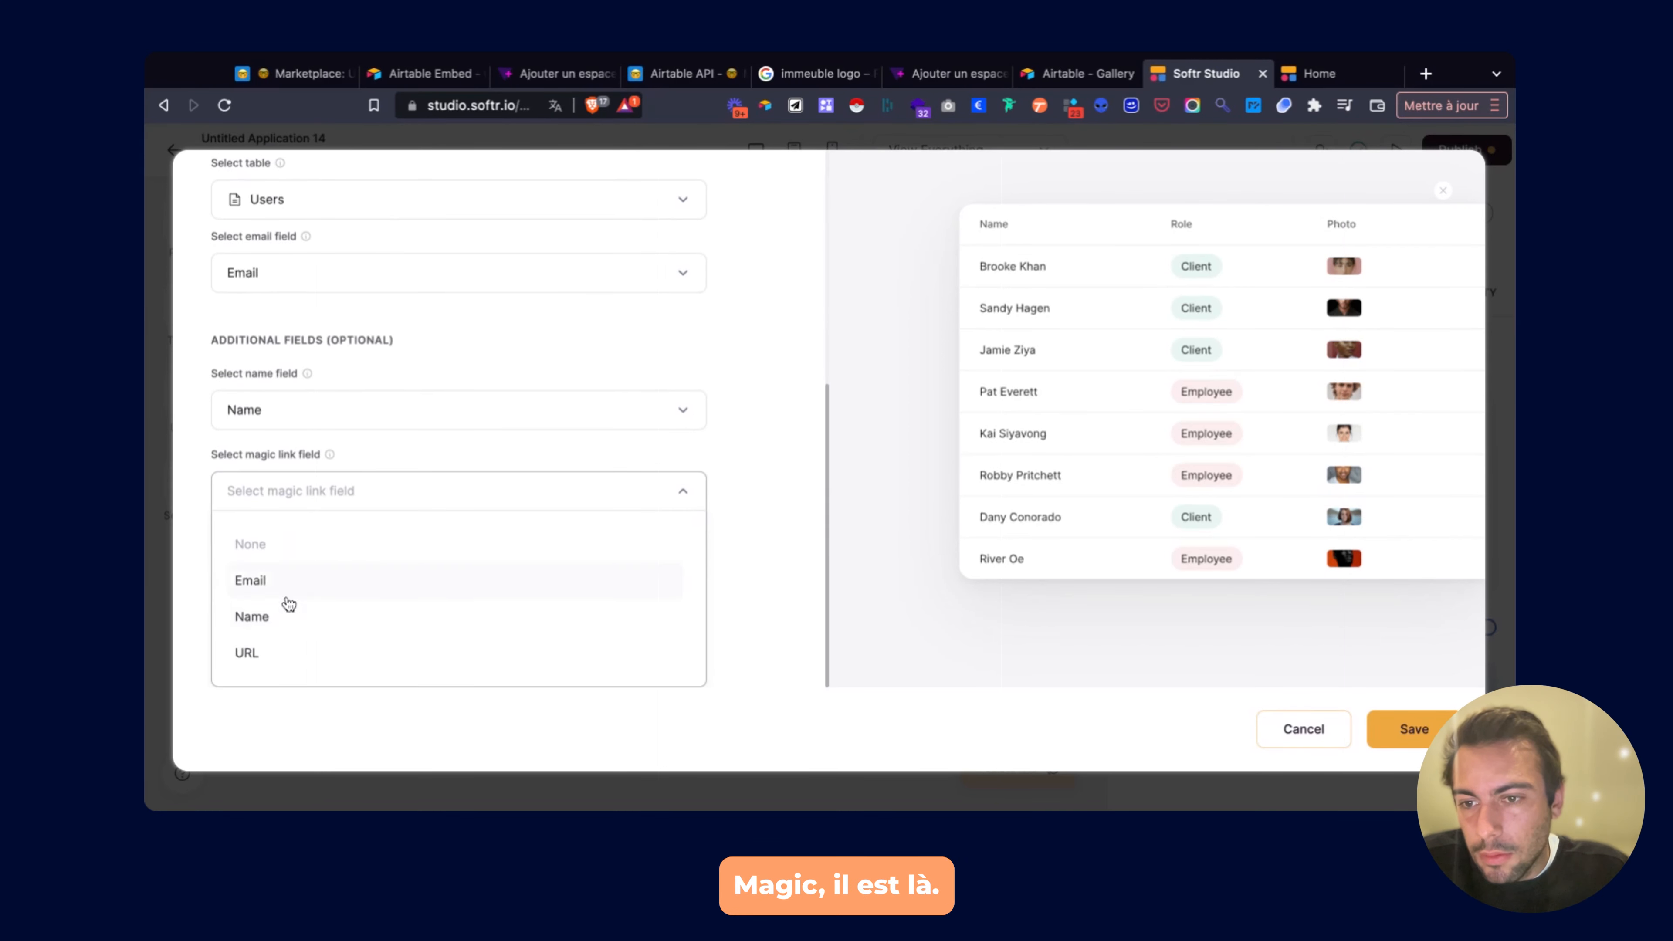
click(265, 654)
click(264, 659)
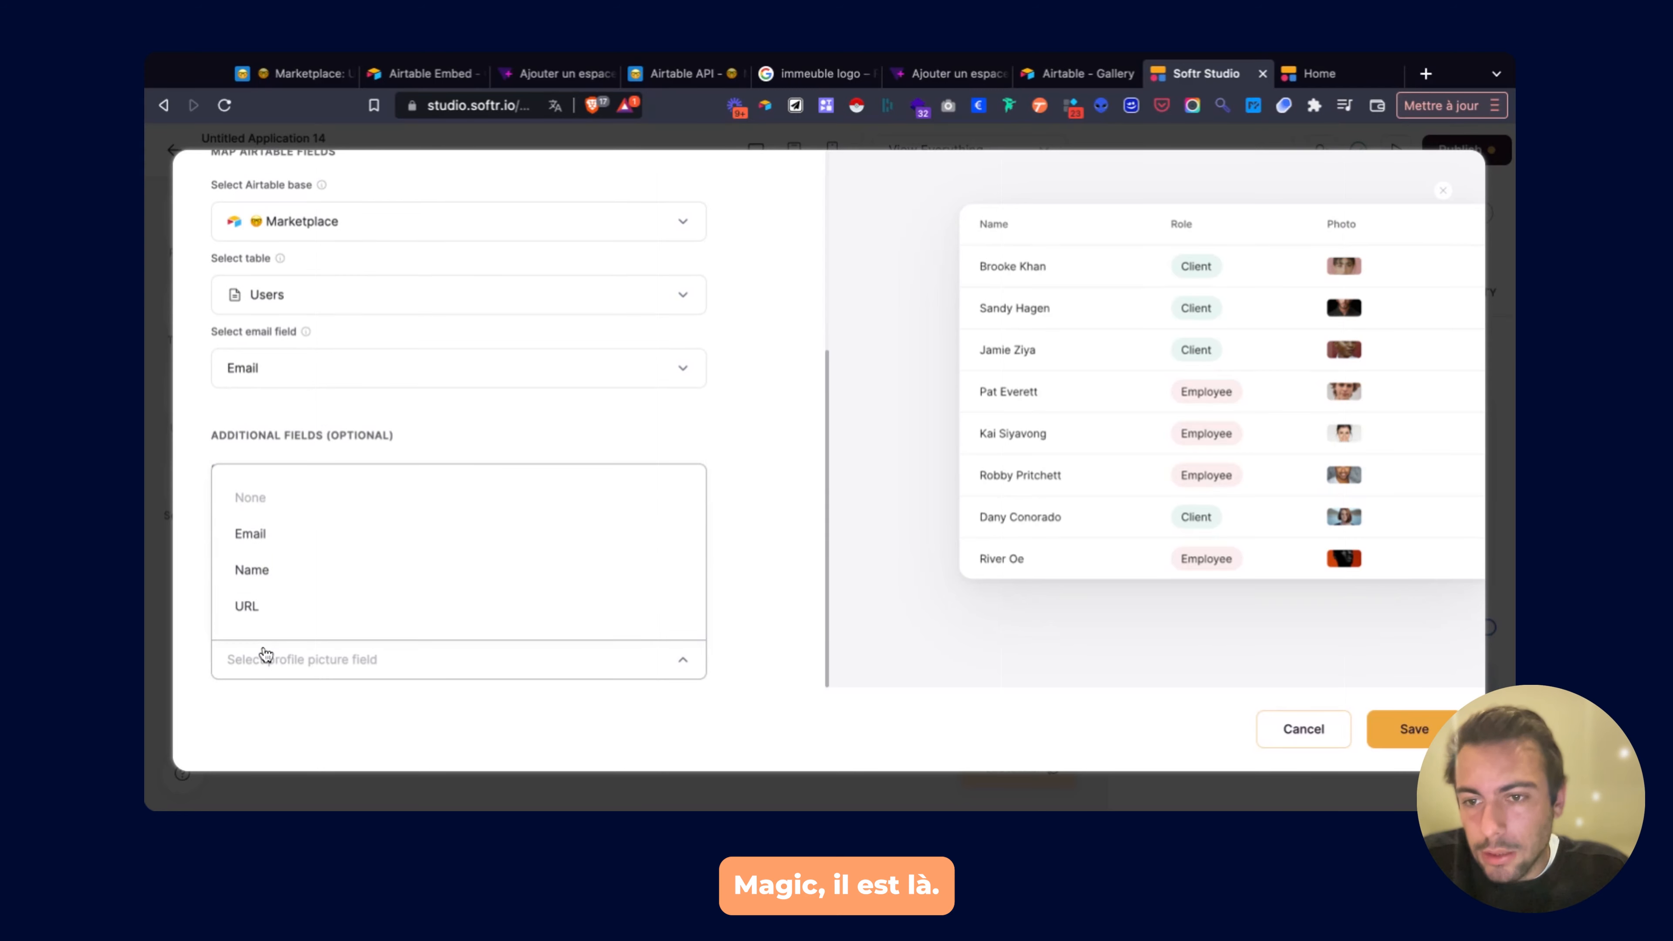
click(777, 555)
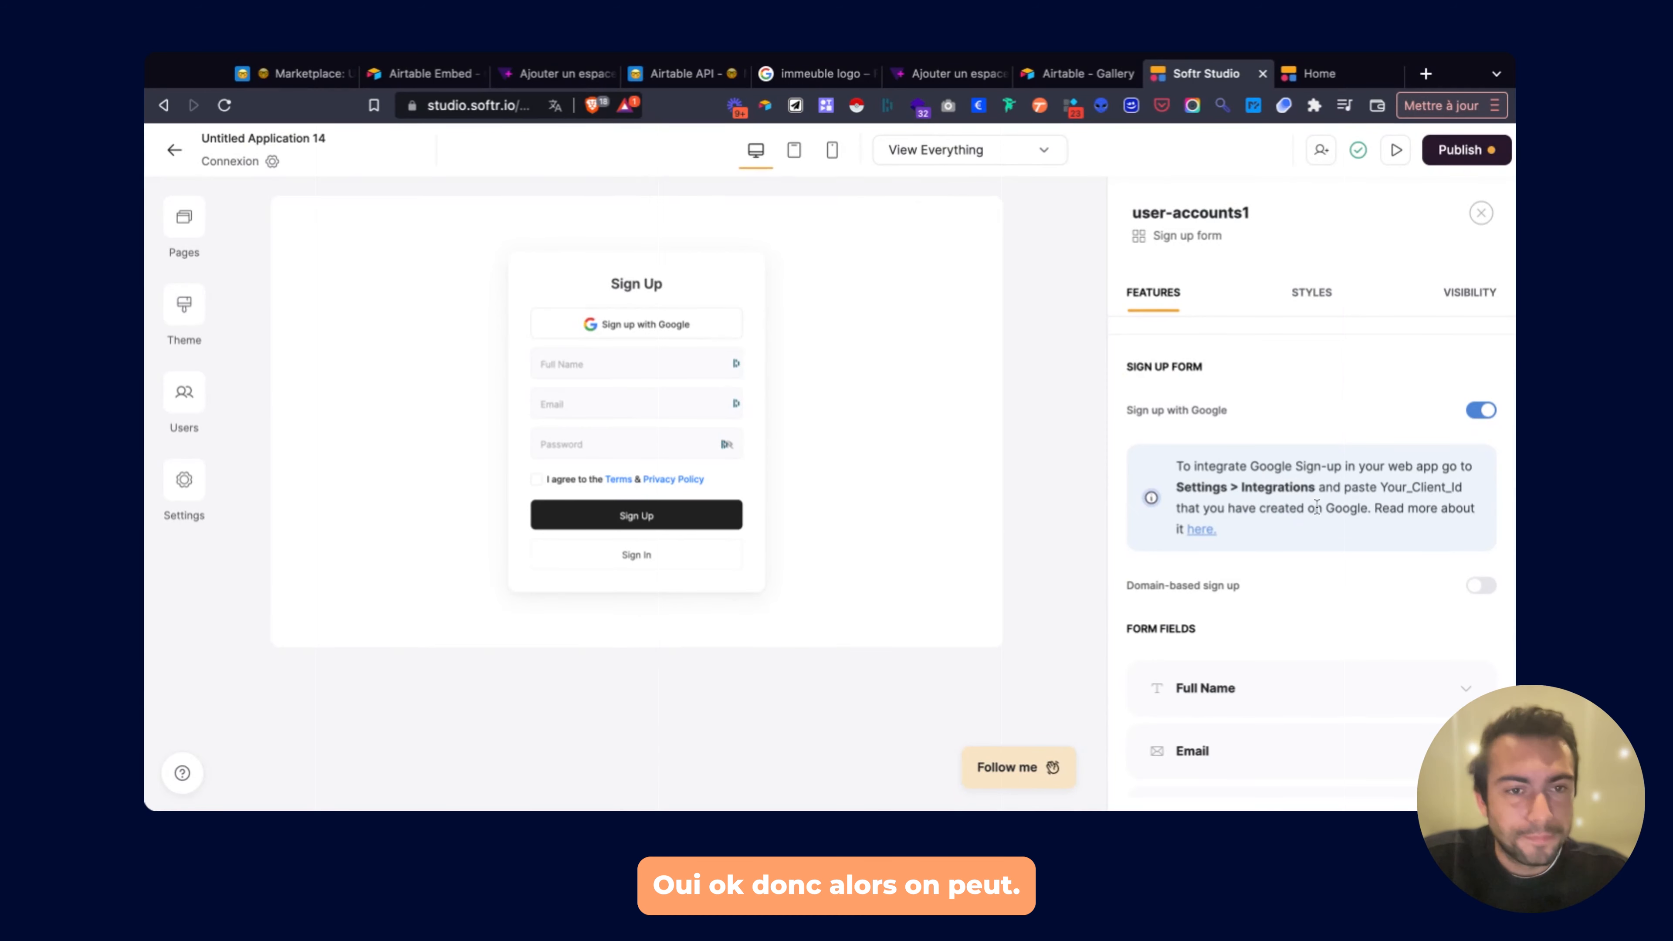
Turn off Sign up with Google on the sign-up form.
scroll(1317, 506, down, 3)
scroll(1317, 506, down, 3)
scroll(1315, 504, up, 1)
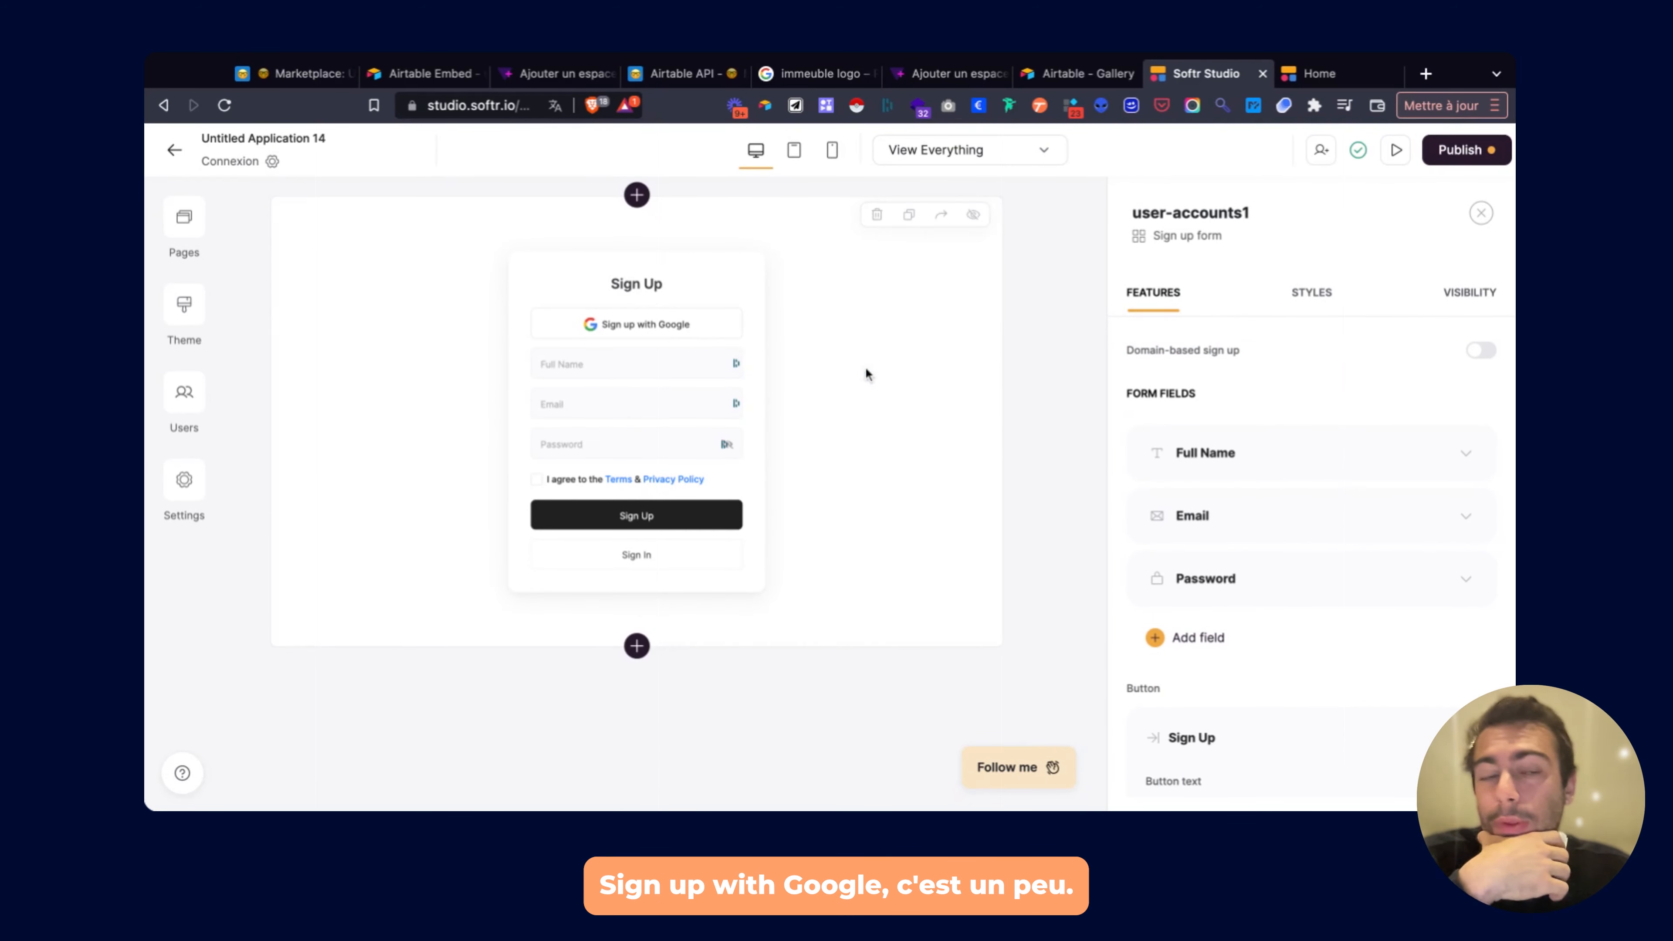
scroll(1267, 448, up, 3)
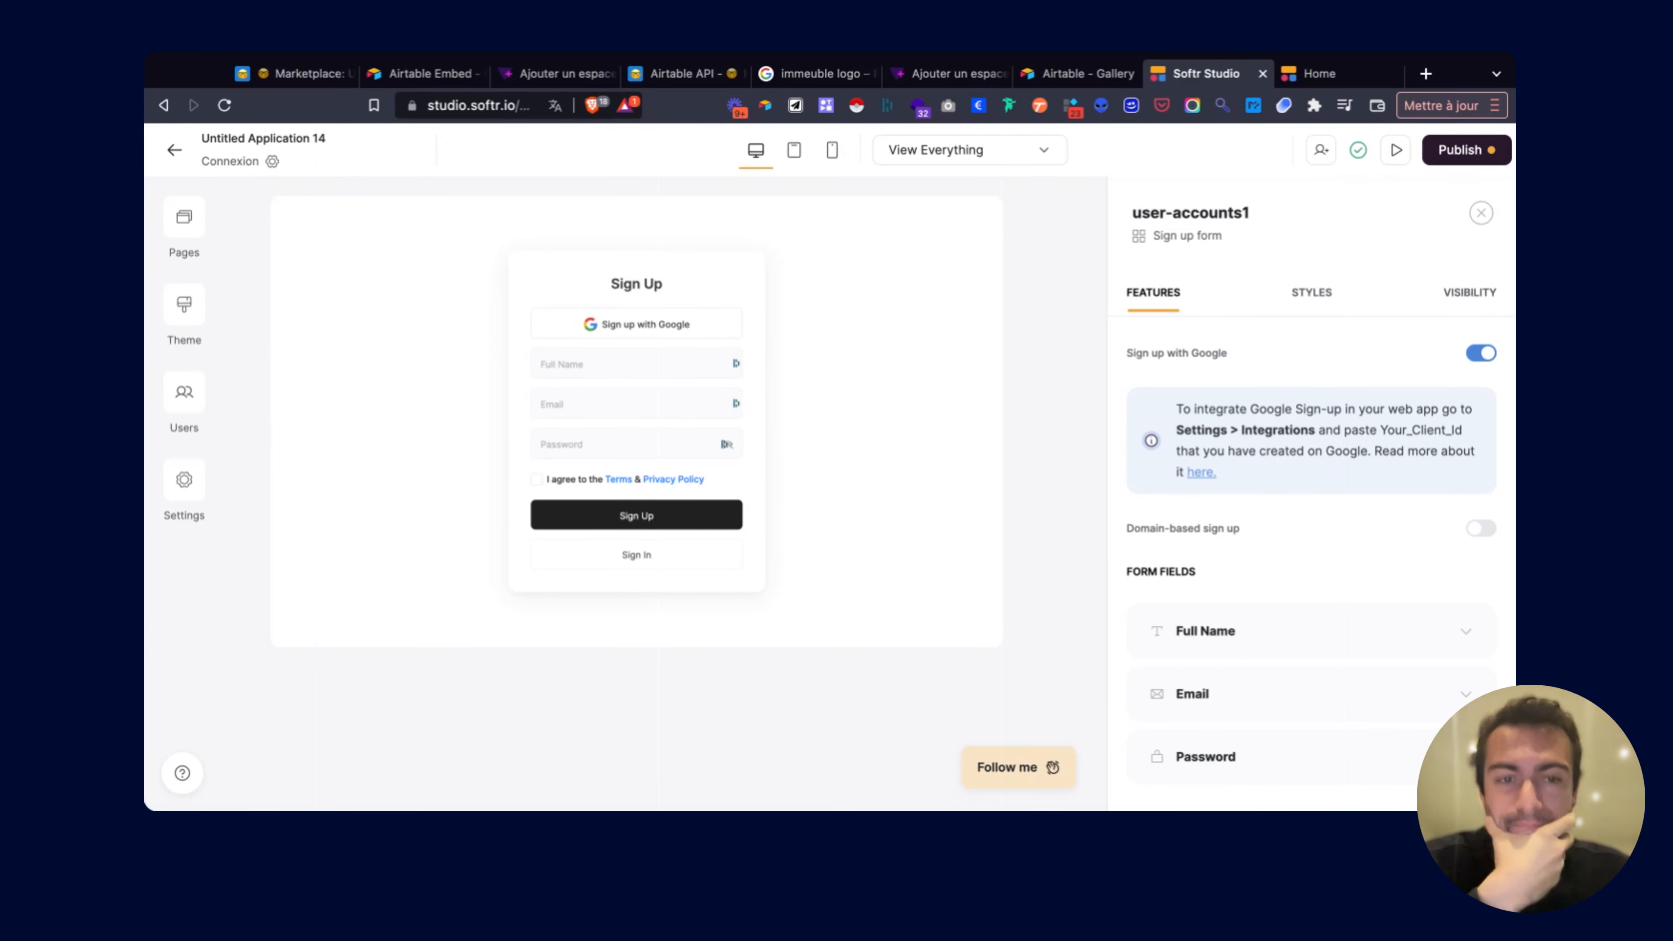
scroll(1456, 371, down, 1)
scroll(1455, 371, up, 1)
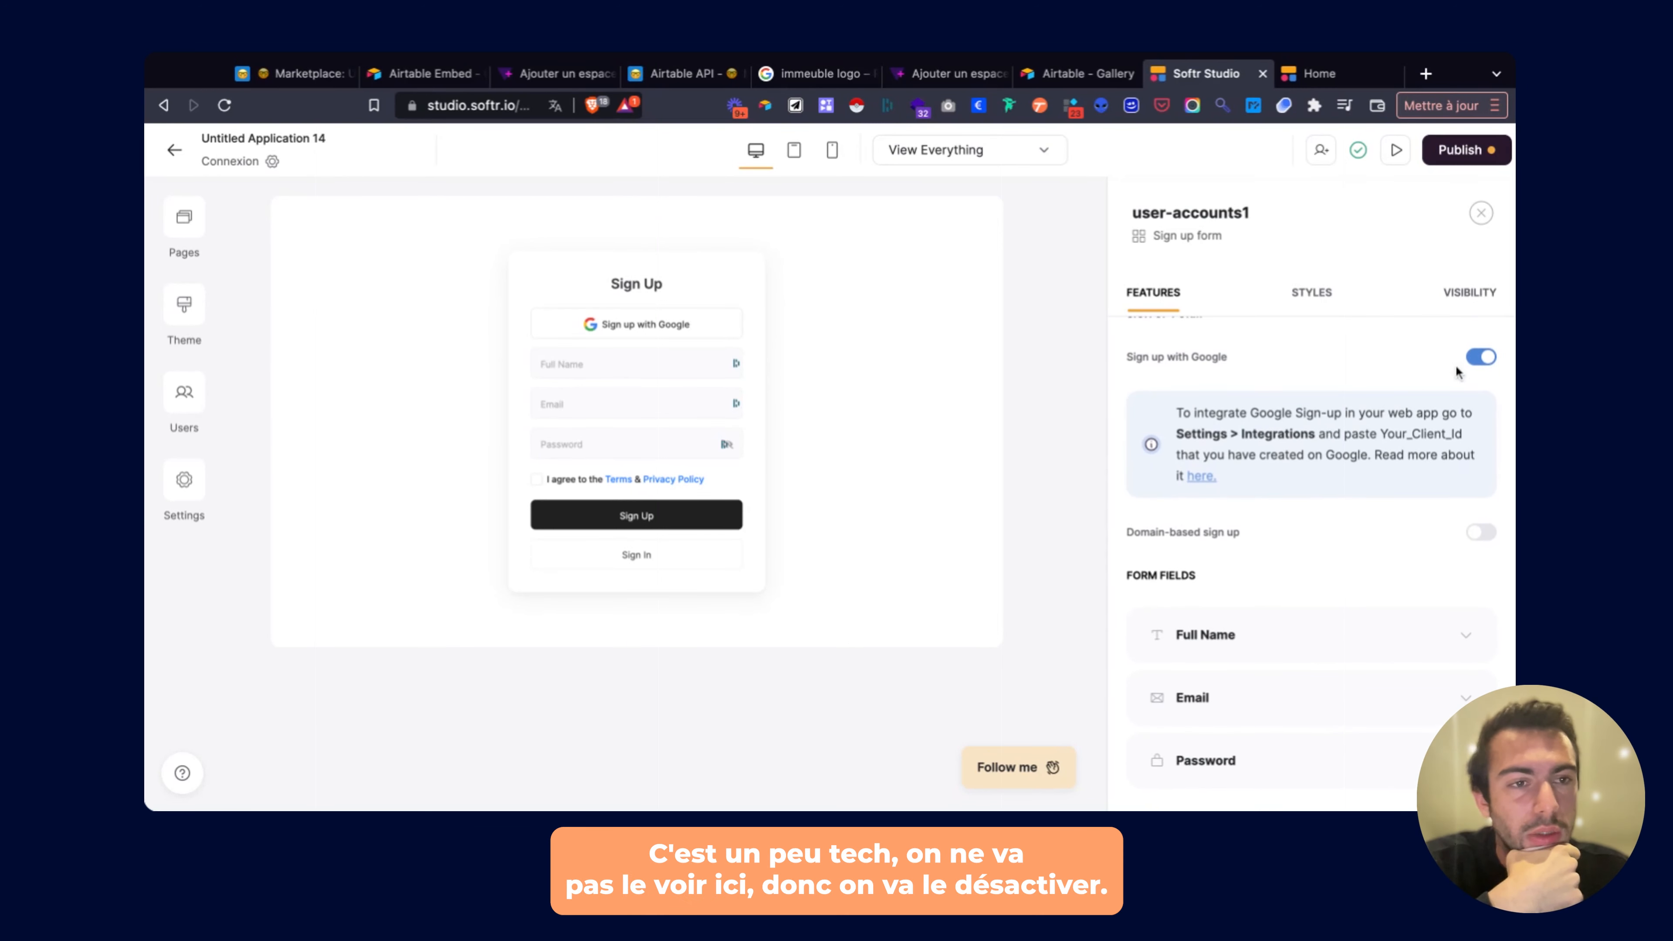
click(1476, 357)
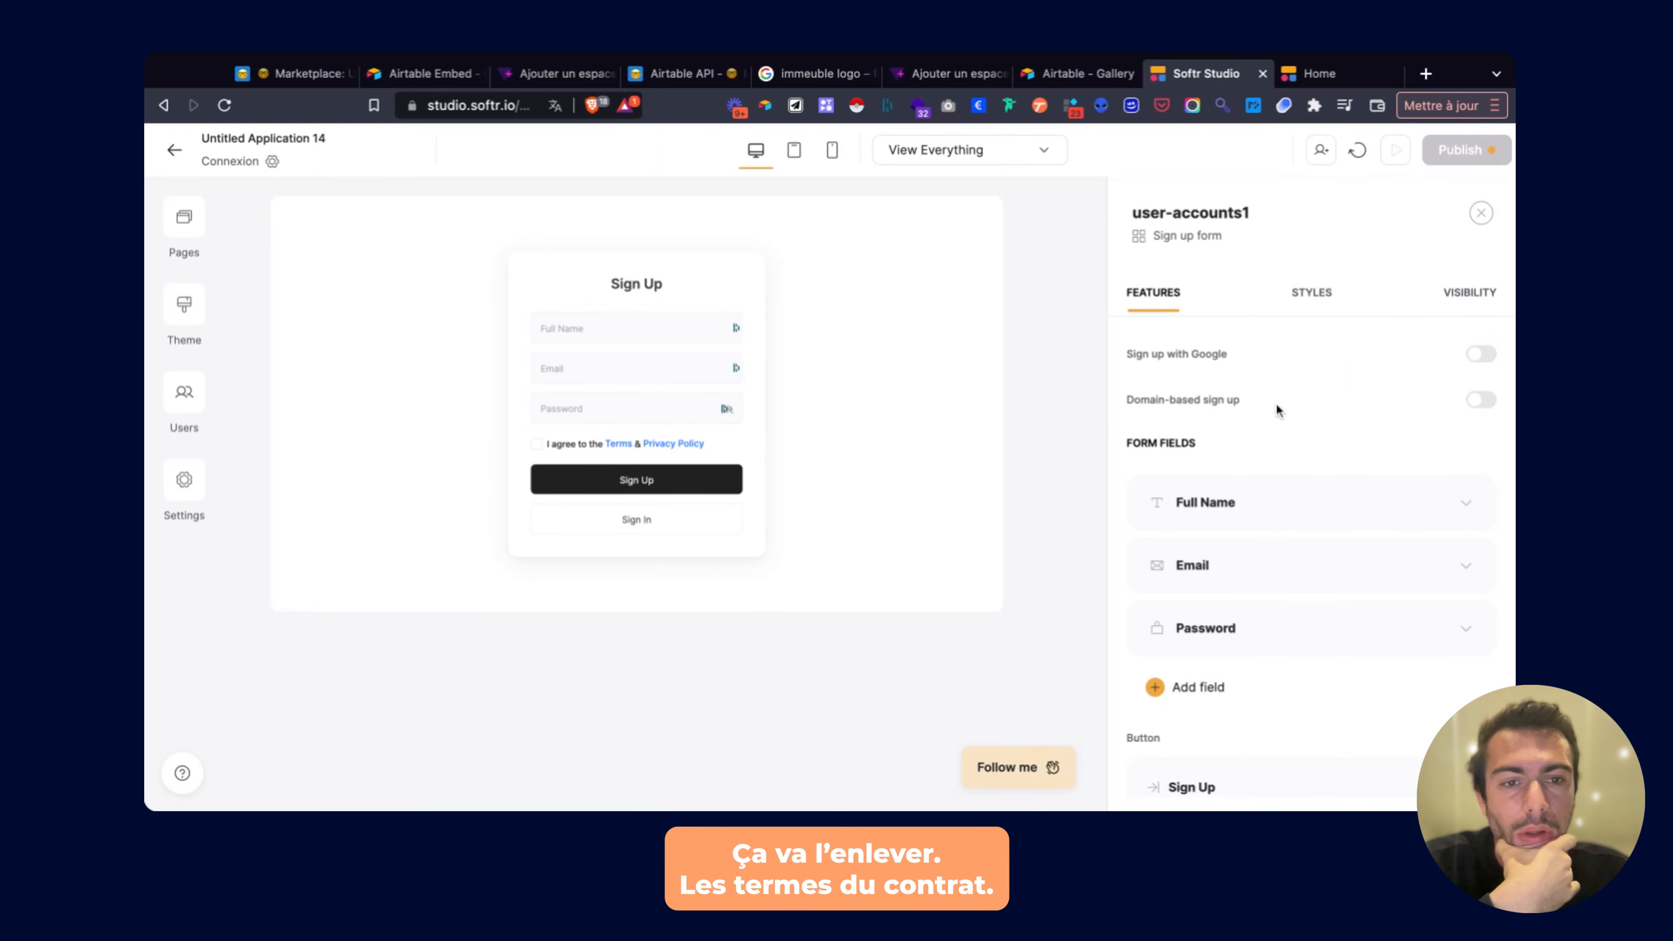
Remove the Terms & Conditions (GDPR) checkbox and review the remaining form settings.
scroll(1288, 547, down, 7)
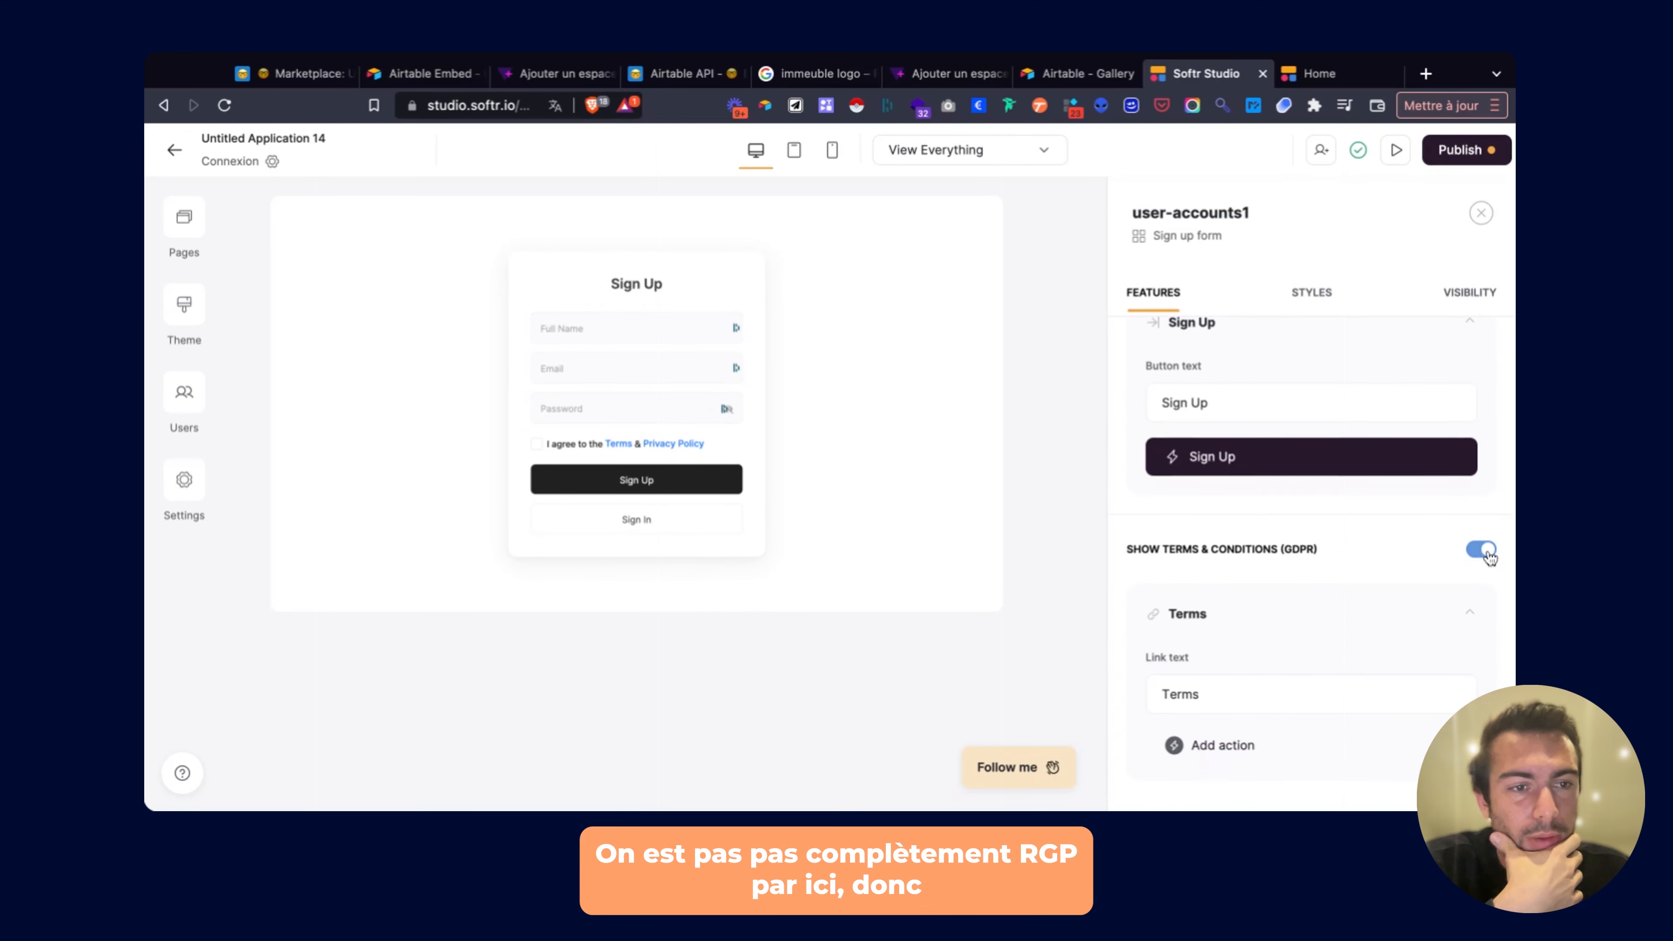
click(1482, 549)
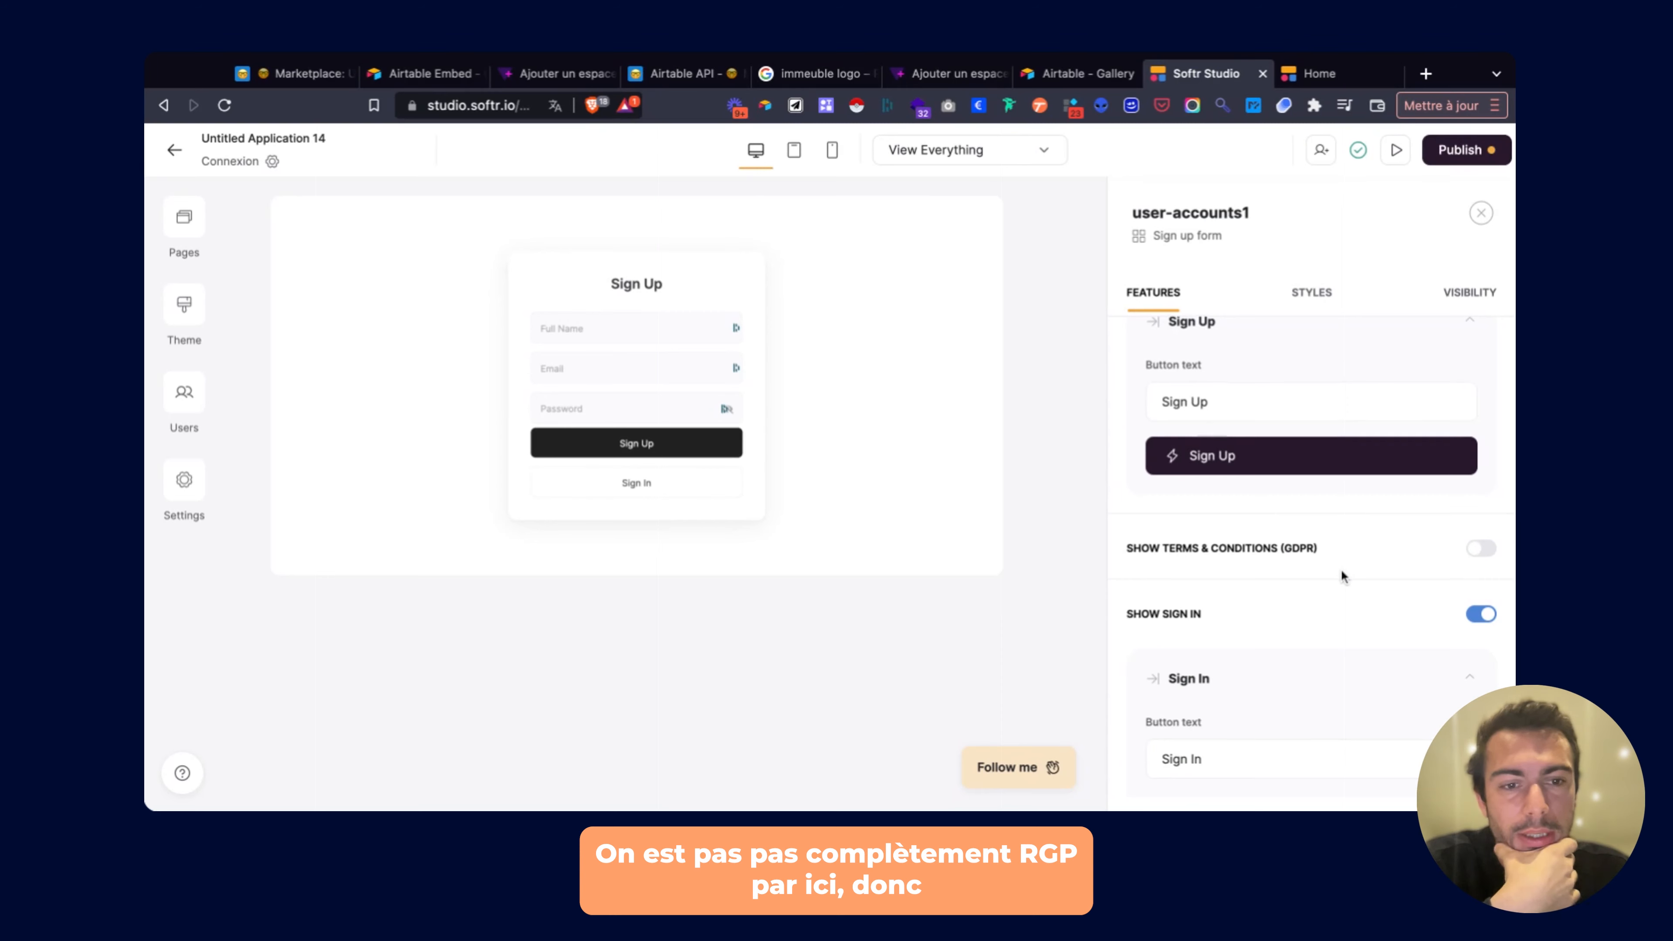
scroll(1341, 569, down, 4)
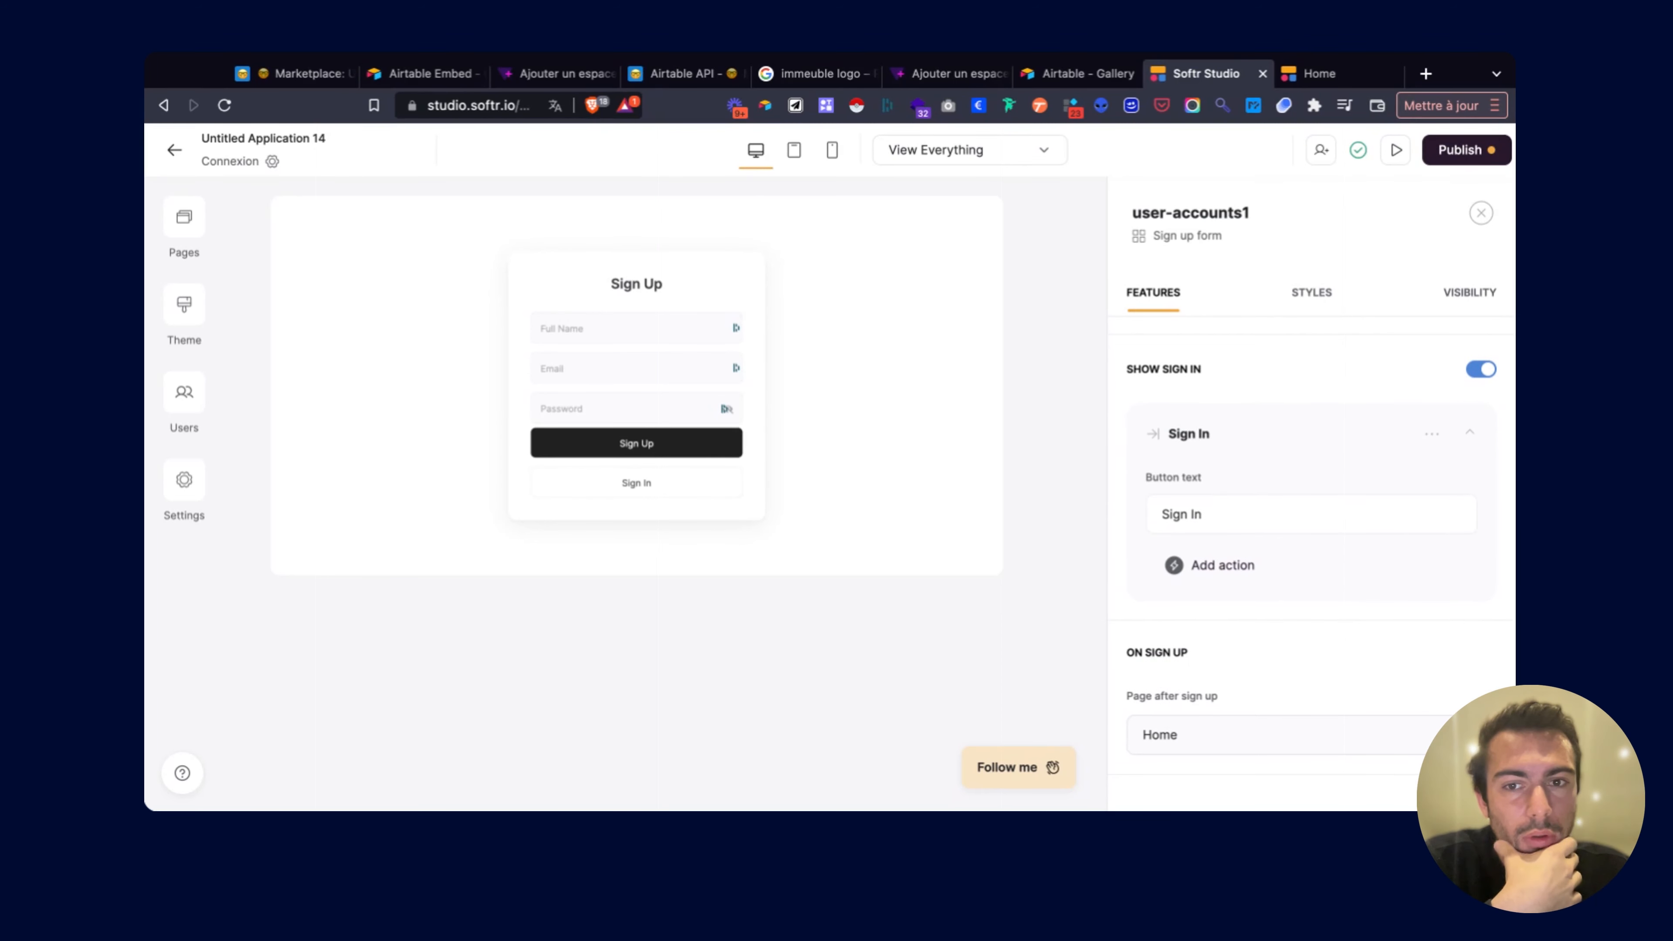
scroll(1311, 527, down, 3)
scroll(1311, 528, up, 4)
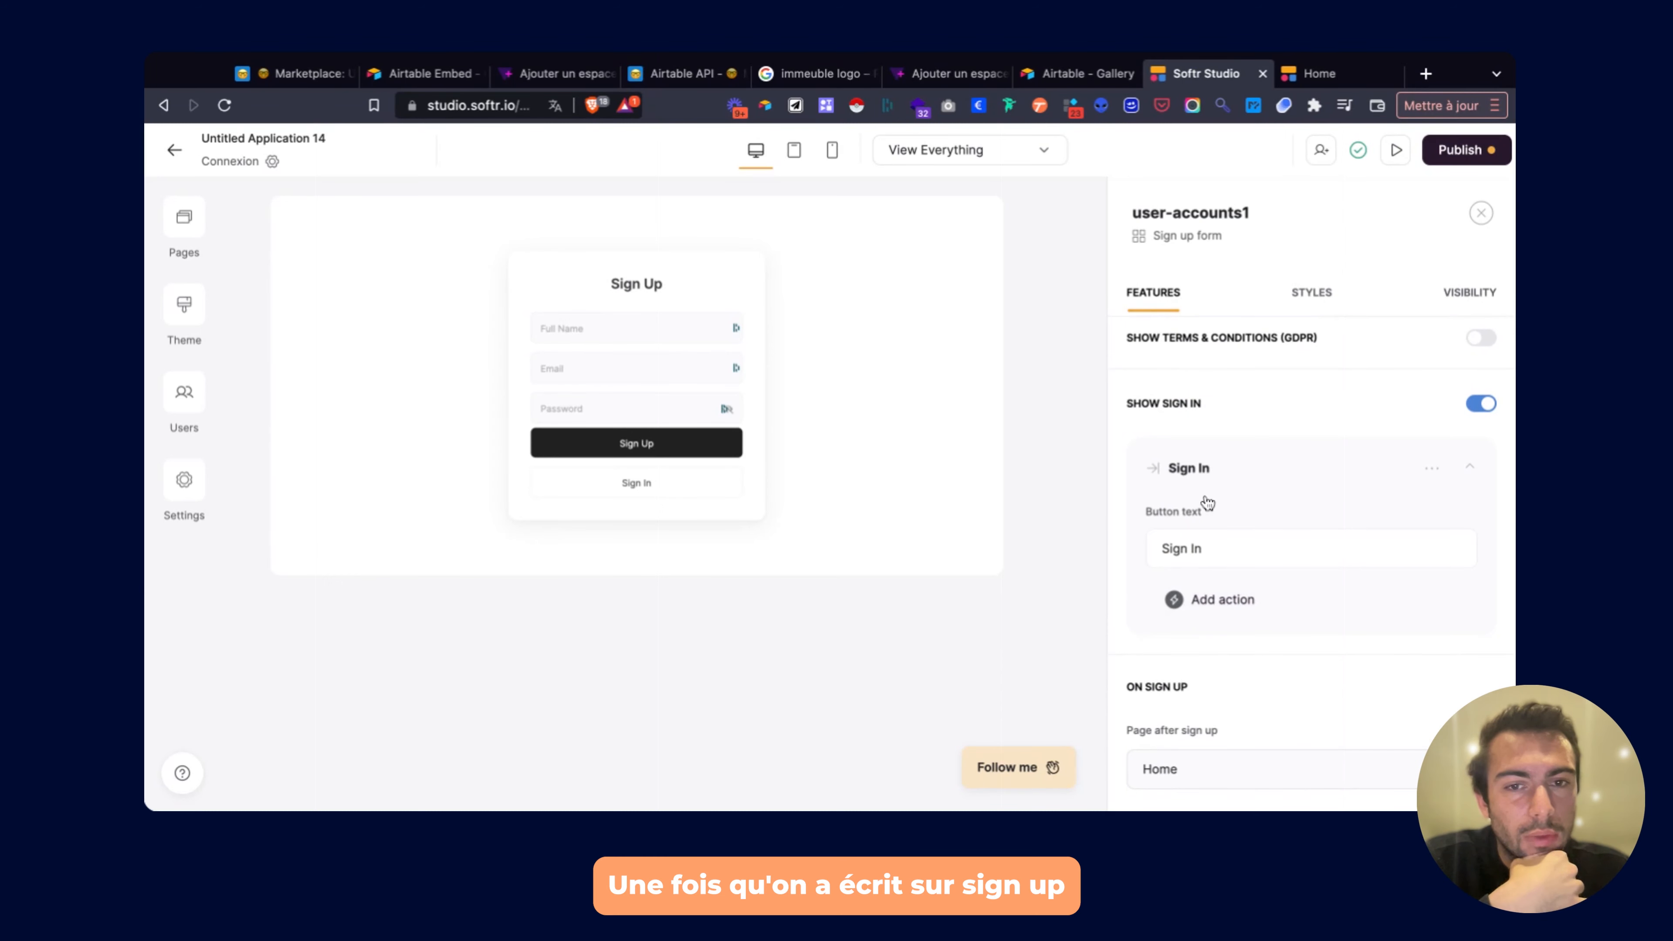
scroll(1207, 504, up, 3)
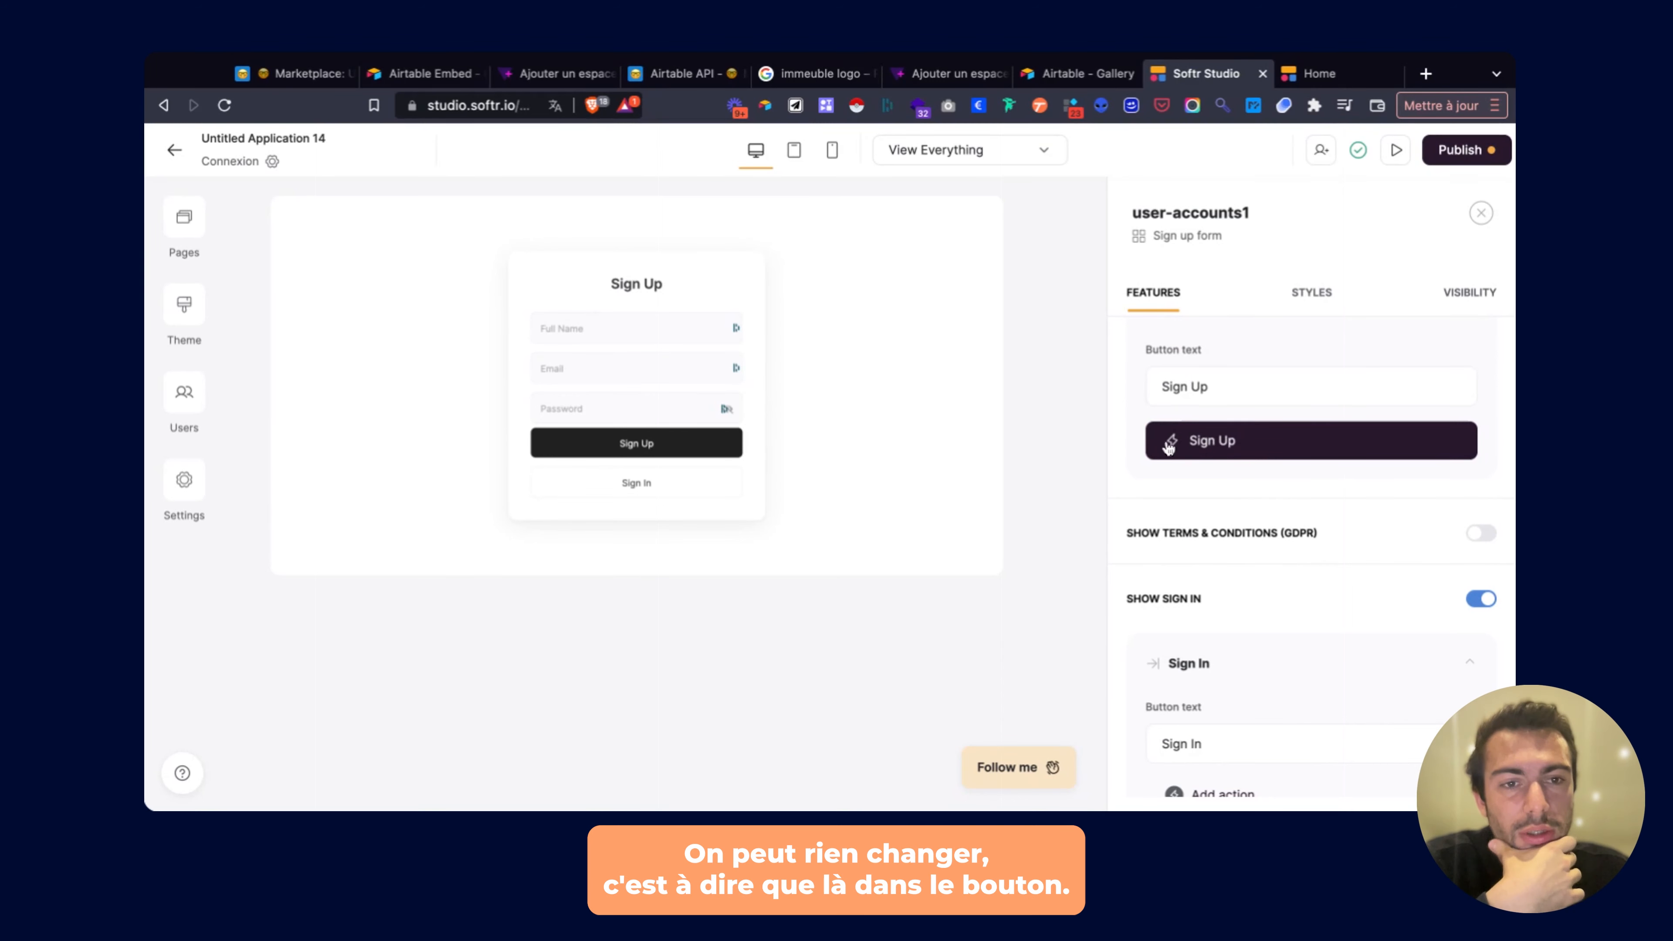
scroll(1179, 369, up, 1)
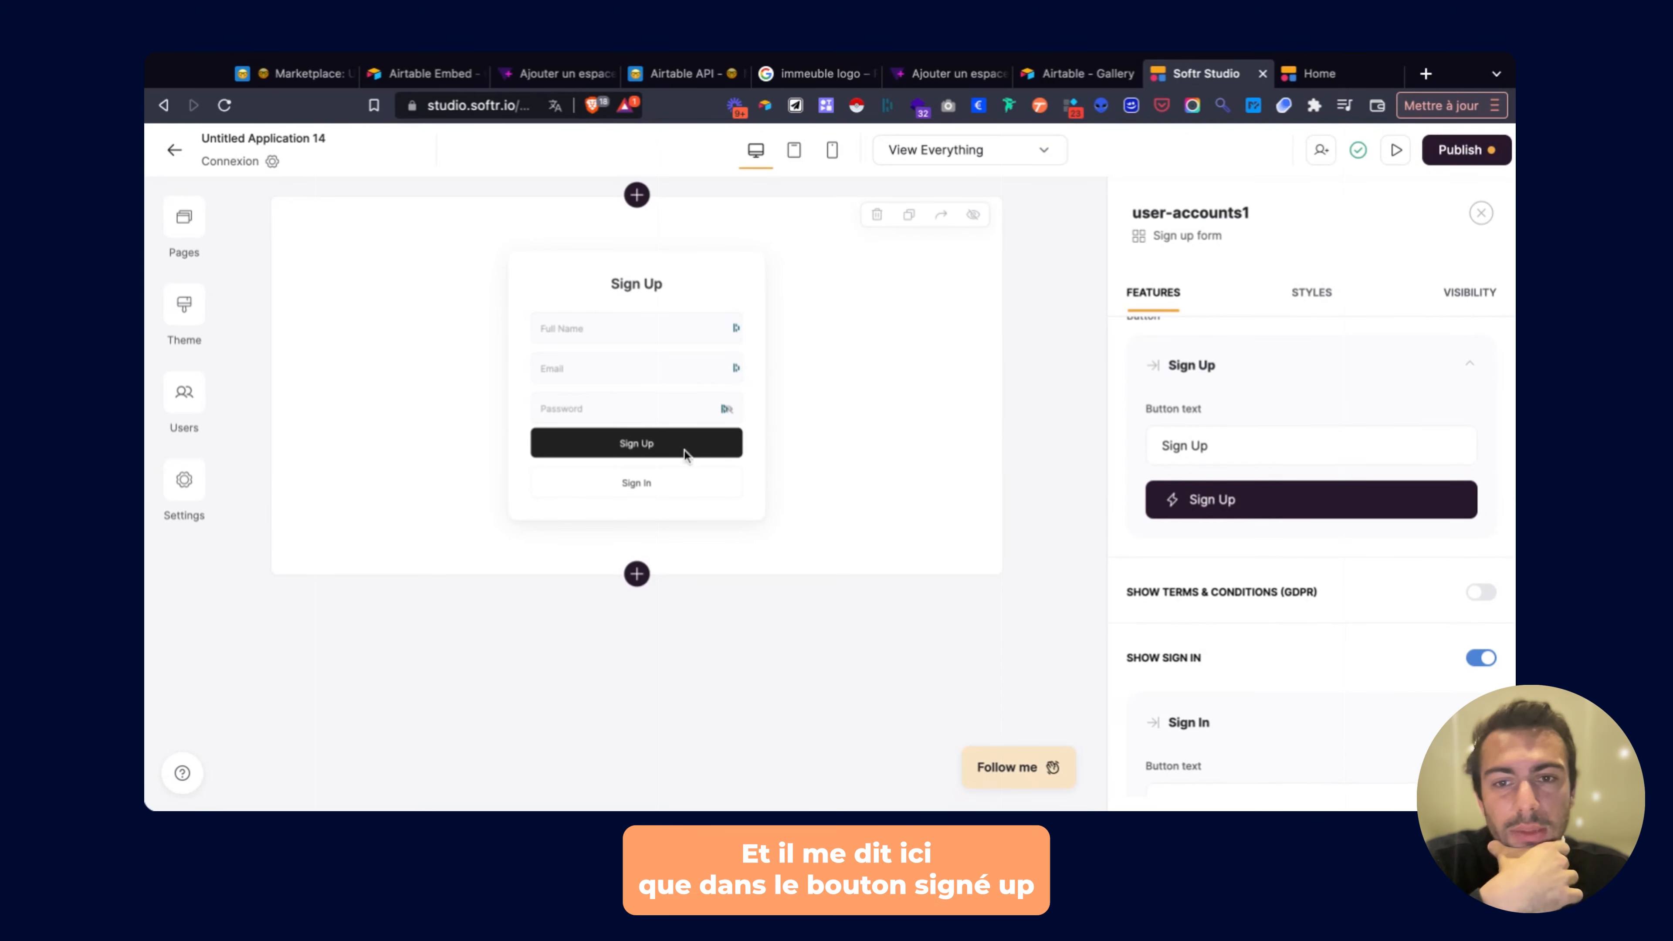
click(1215, 445)
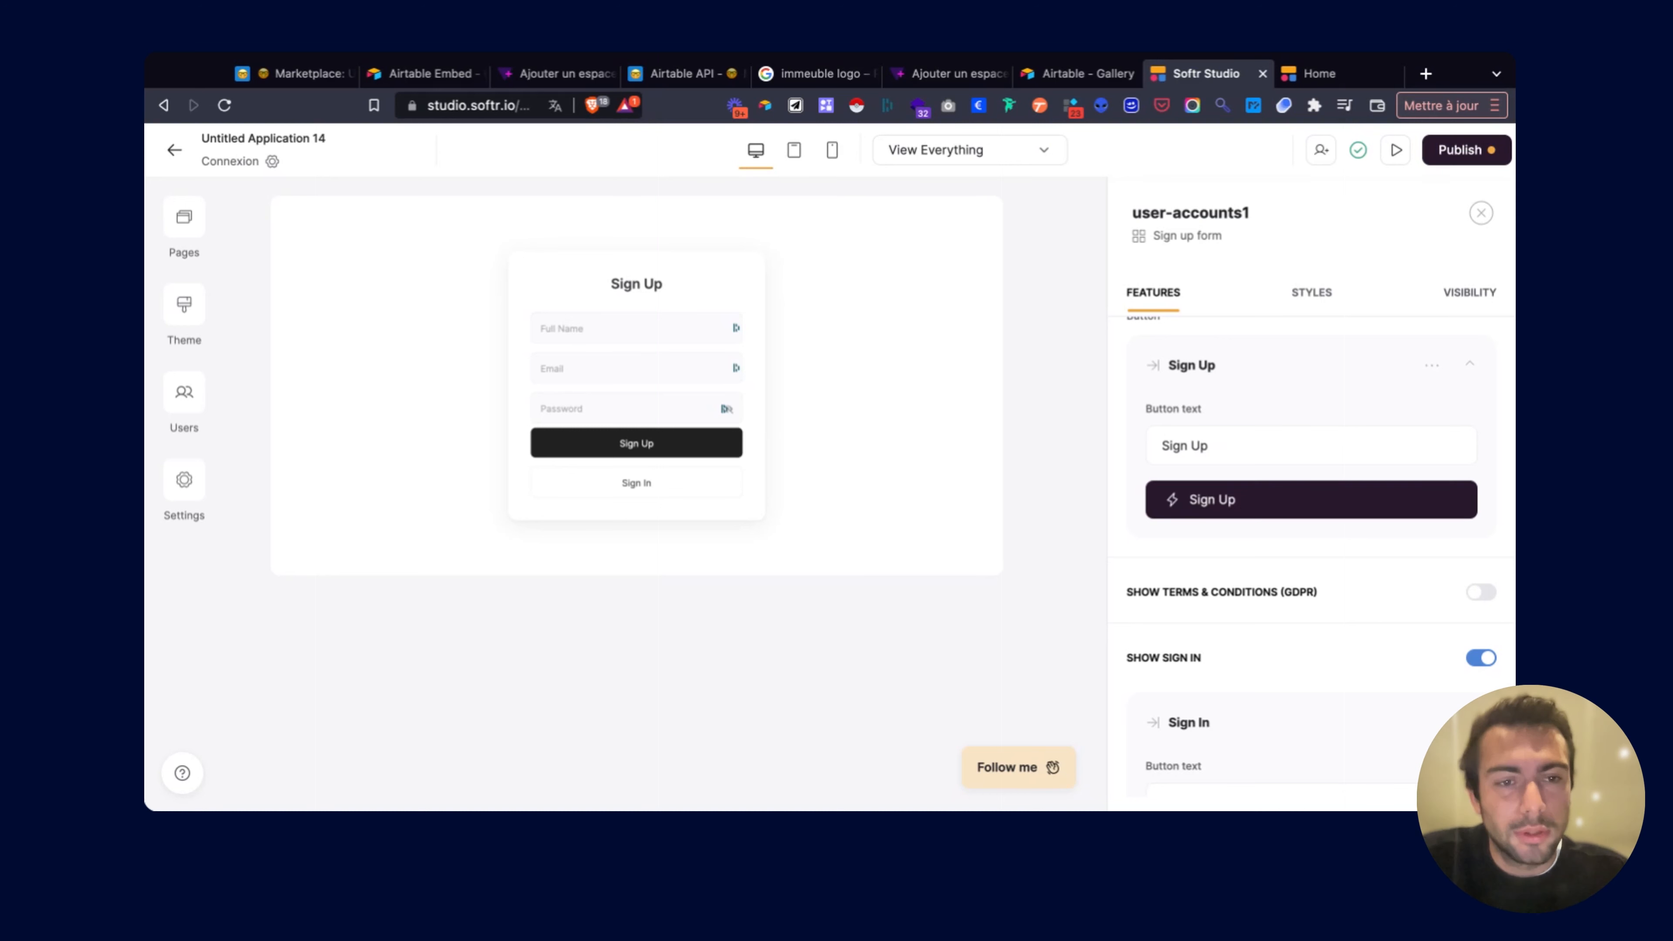
scroll(1258, 501, down, 2)
scroll(1248, 525, down, 5)
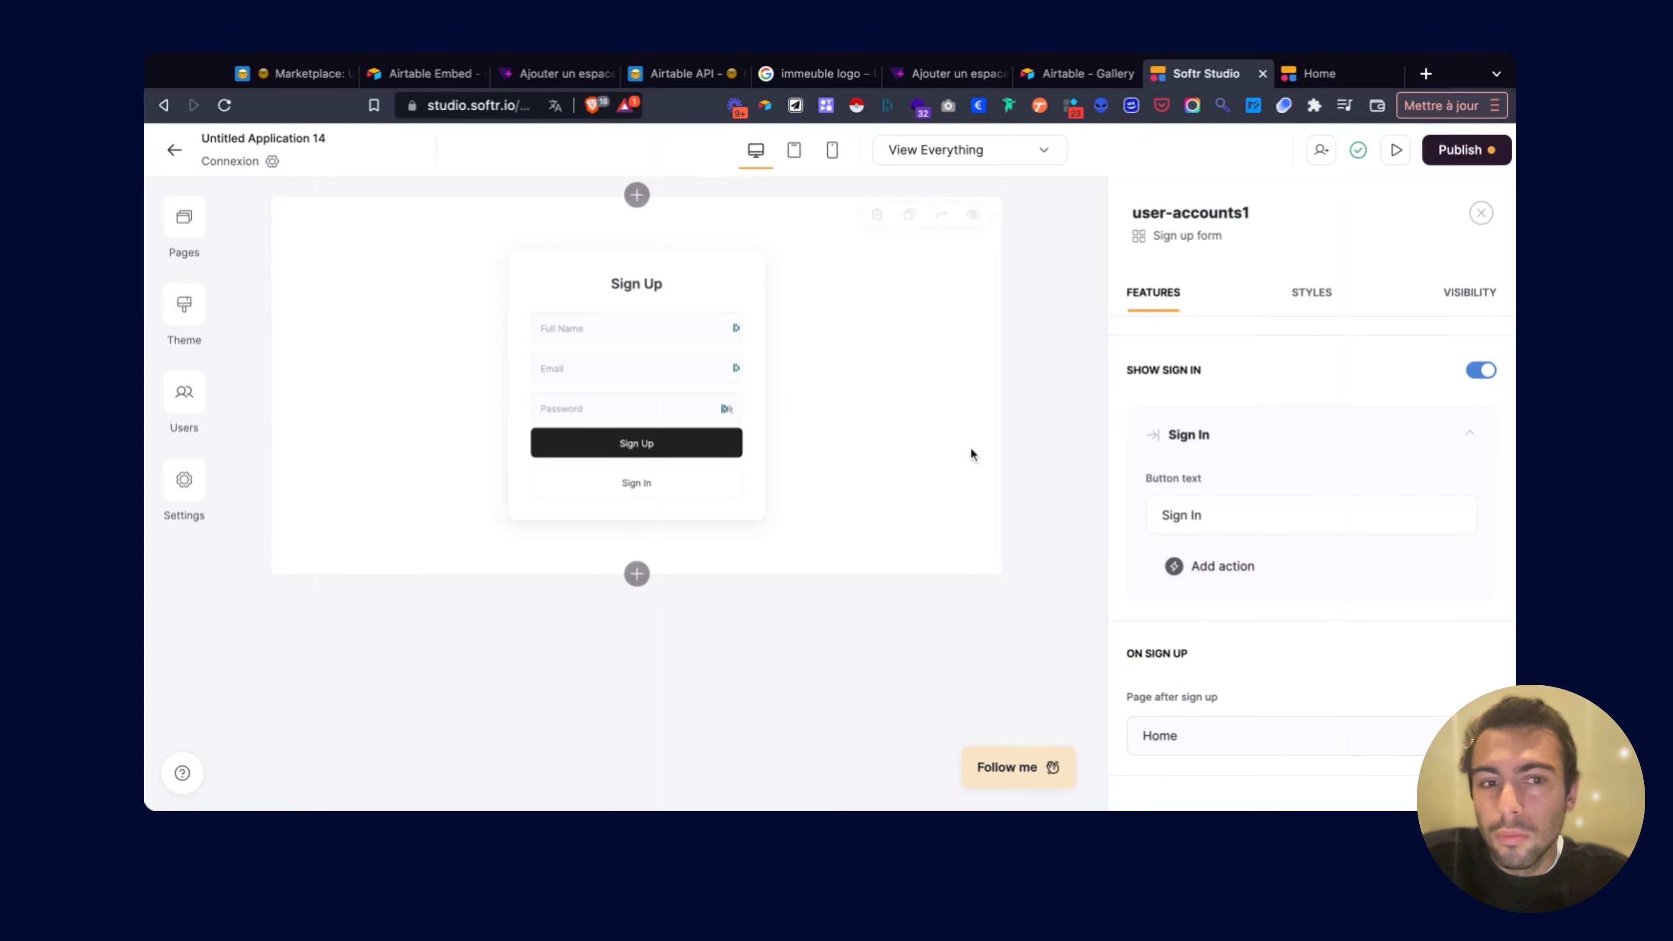
Give the form's Sign In button an Open page action targeting Home.
click(1233, 567)
click(1230, 616)
click(1229, 642)
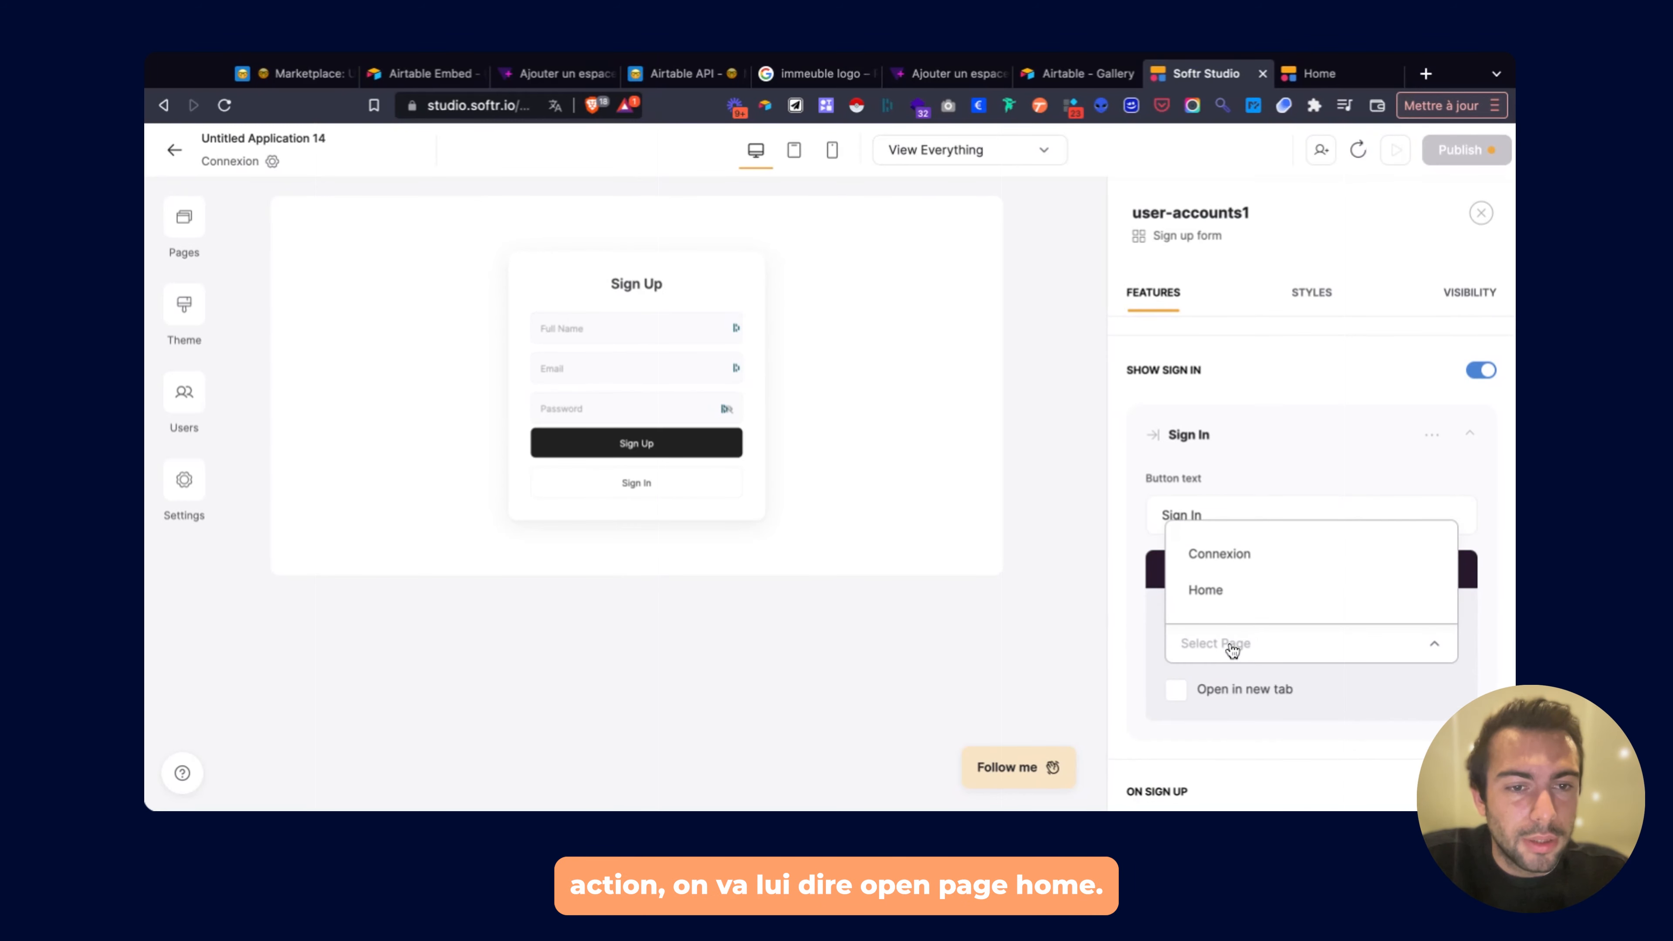
click(1209, 588)
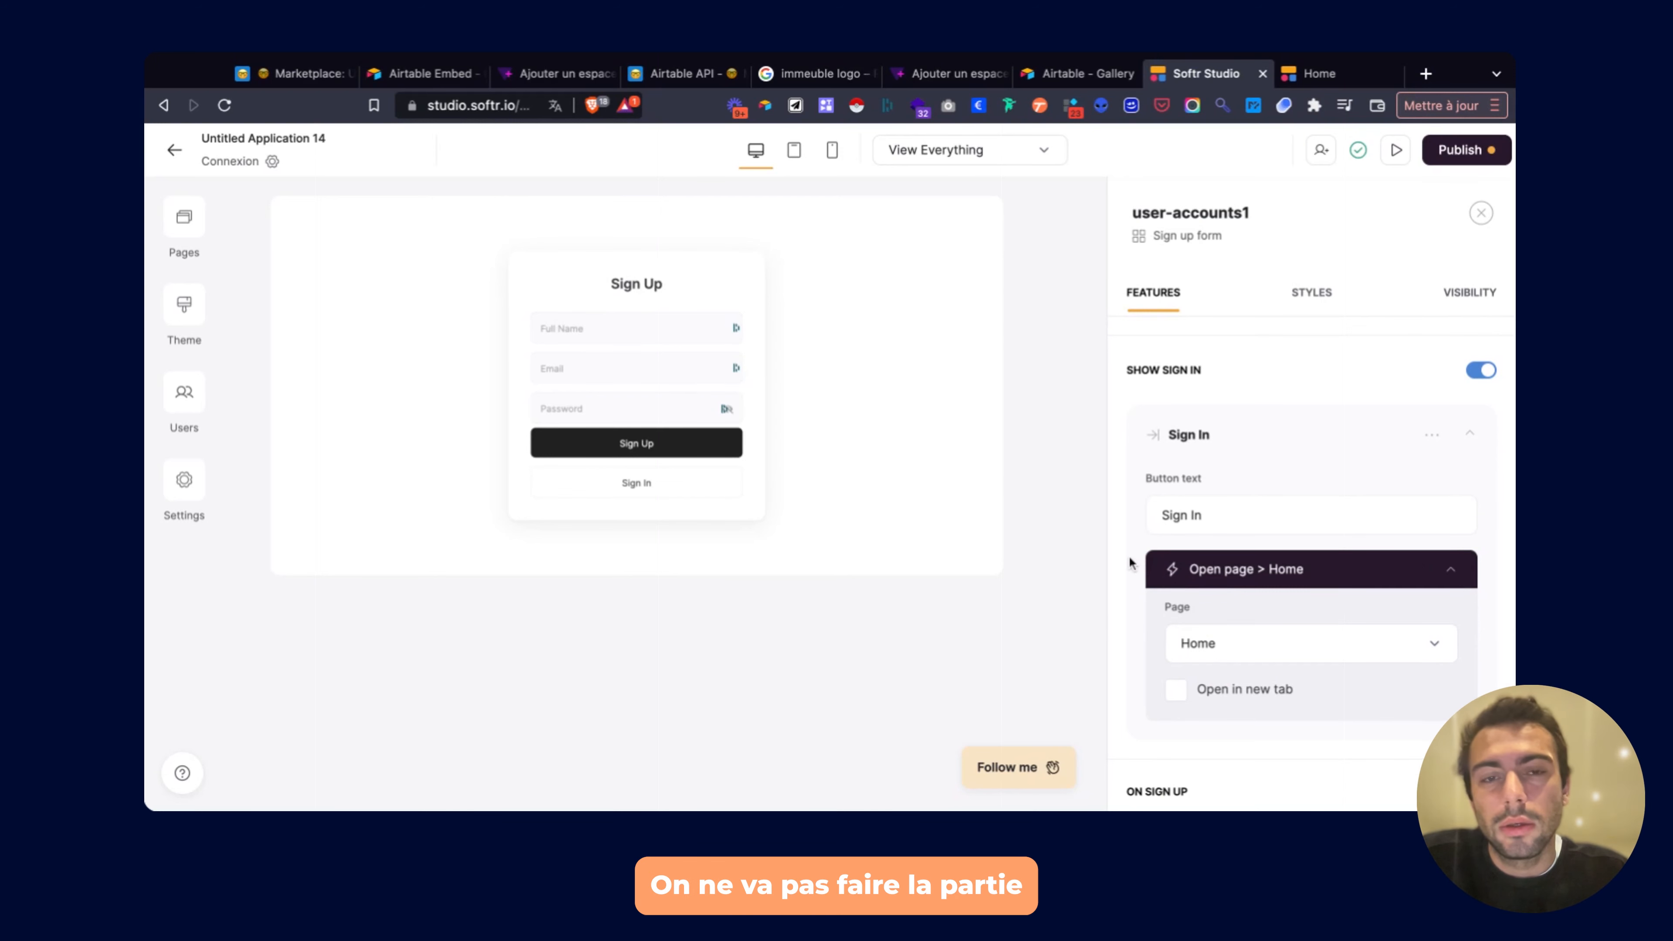
Return to the studio window and list the site's pages.
key(super+Tab)
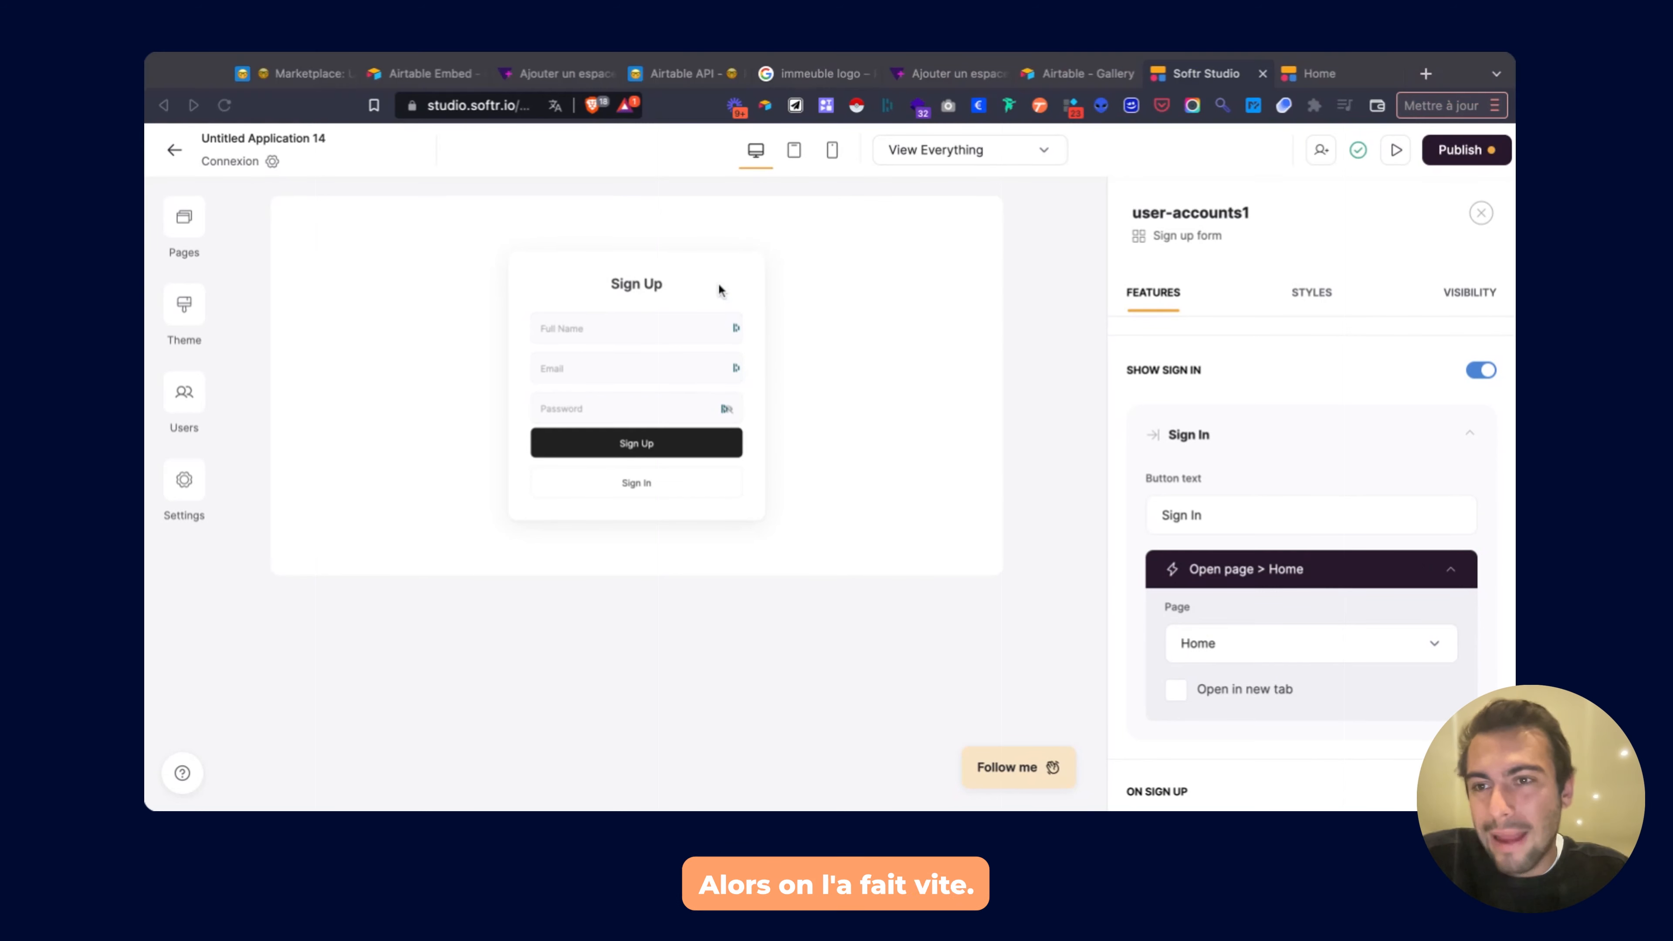
click(720, 287)
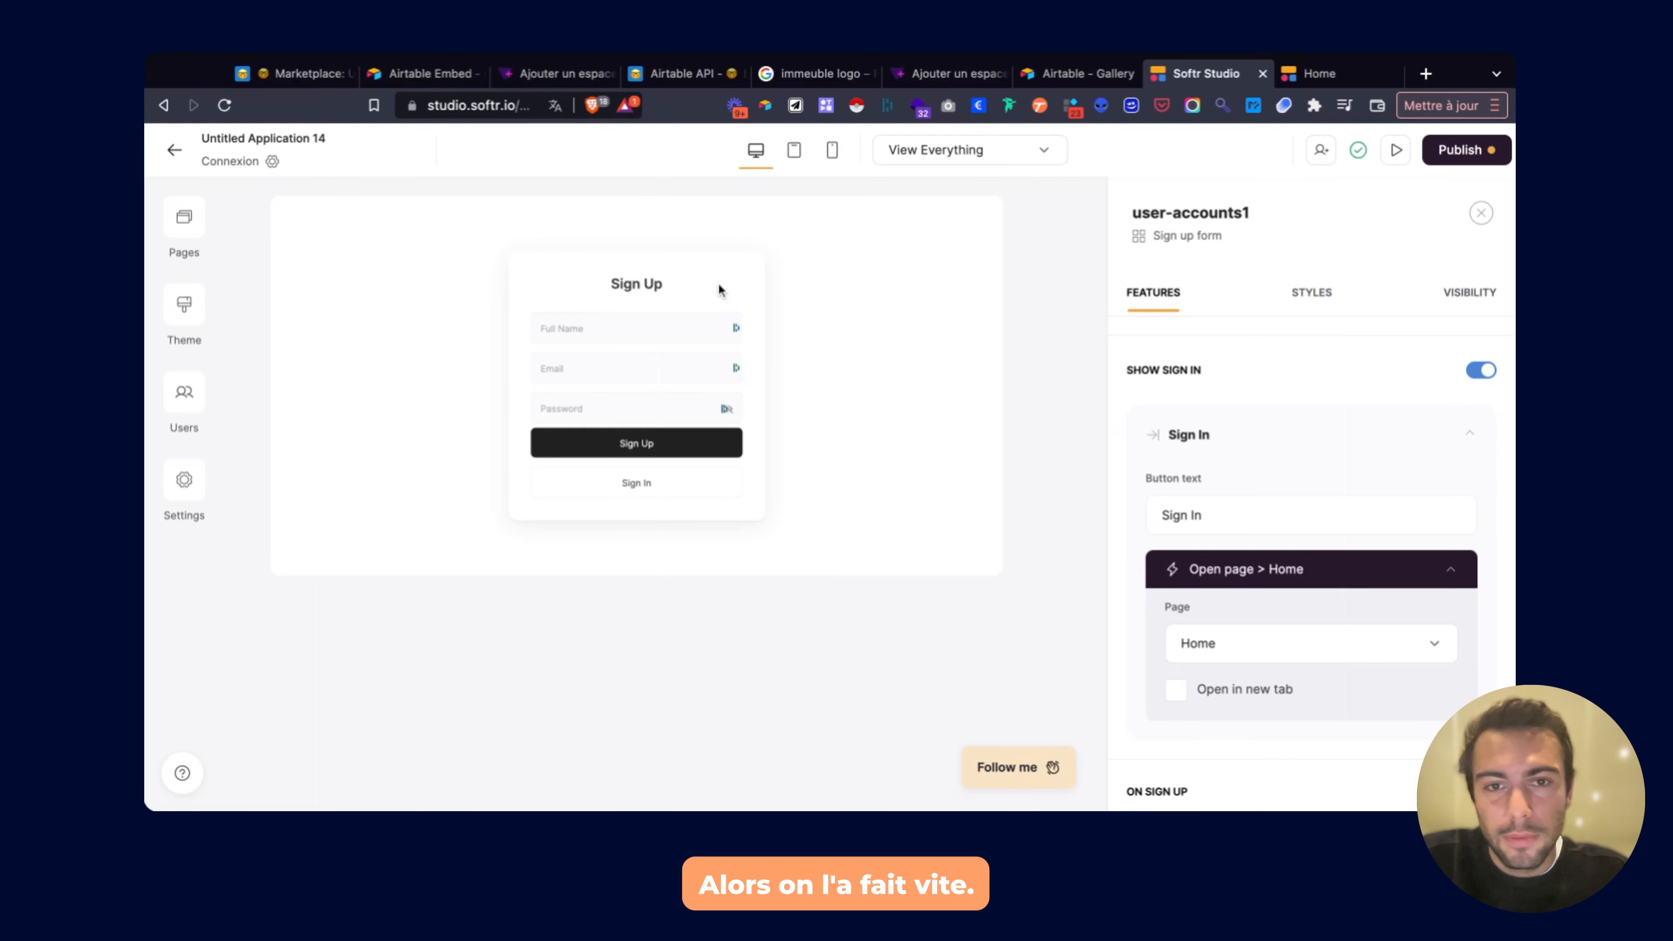
click(184, 218)
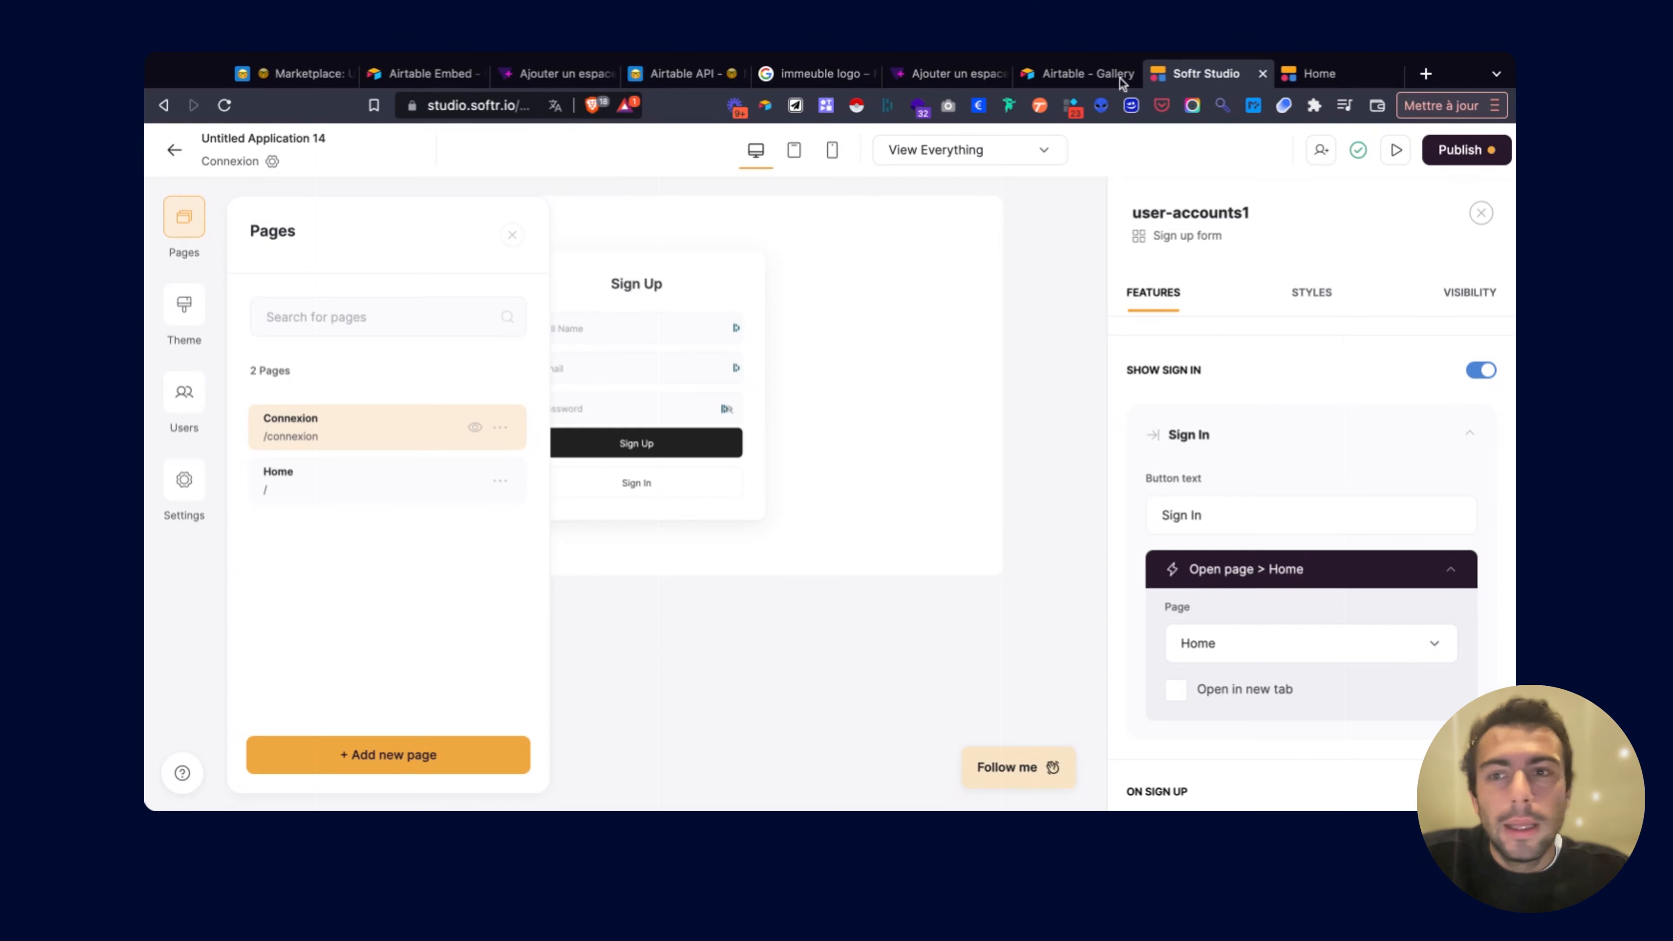
Create a new page named Sign in.
click(335, 755)
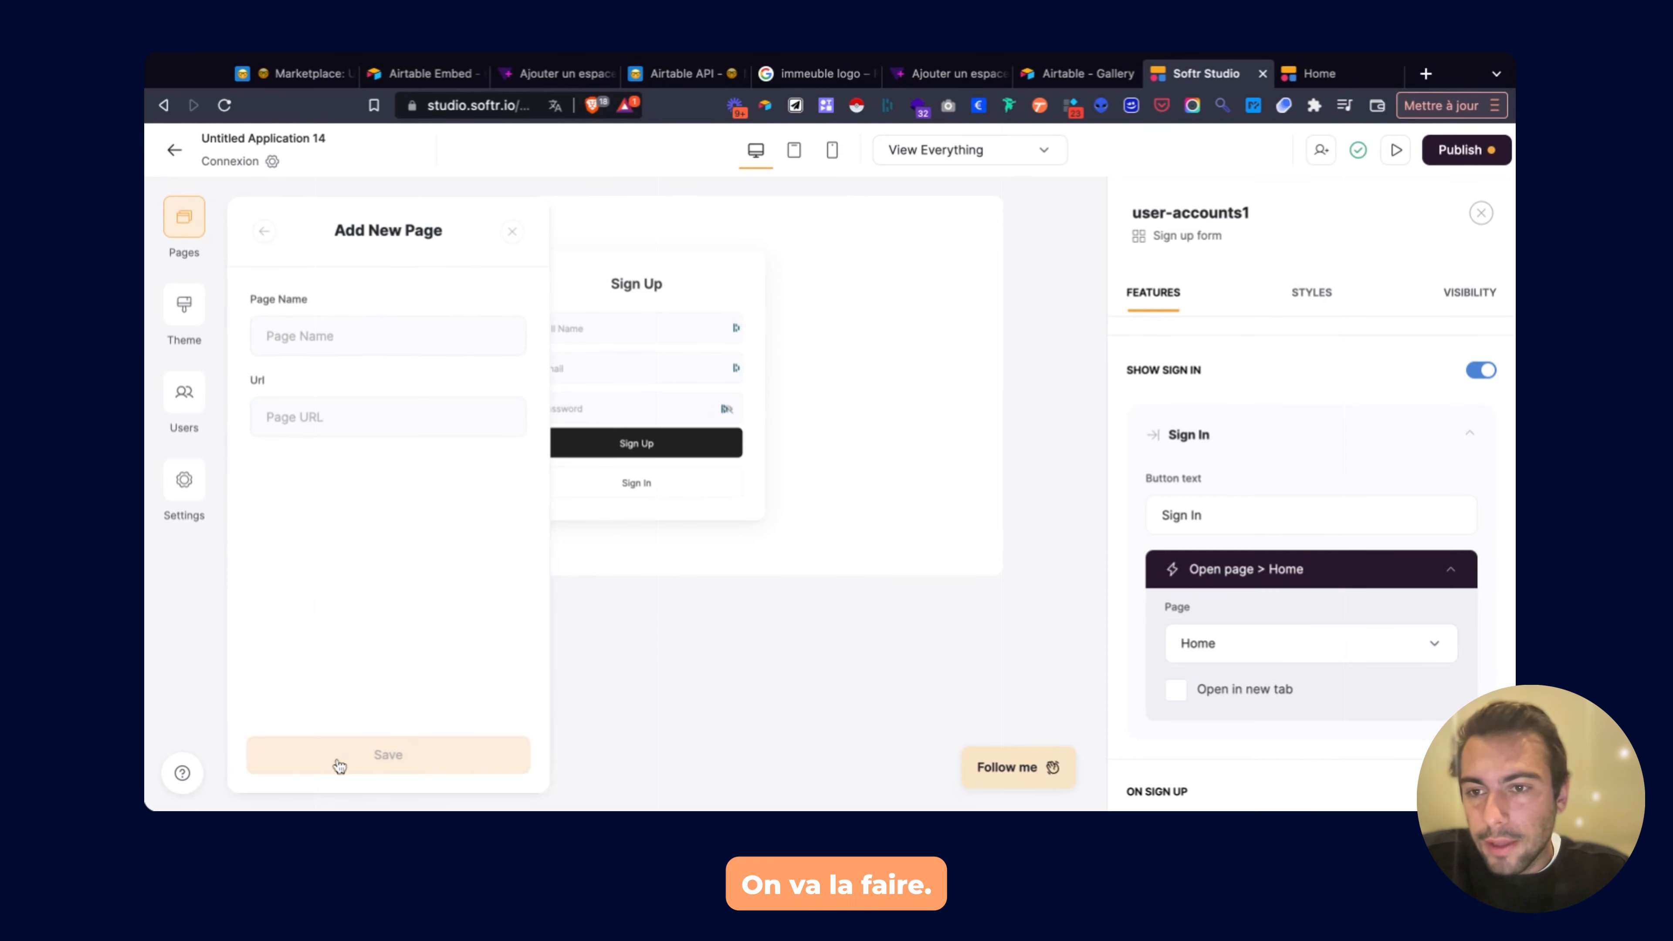
click(326, 325)
text(Sign in)
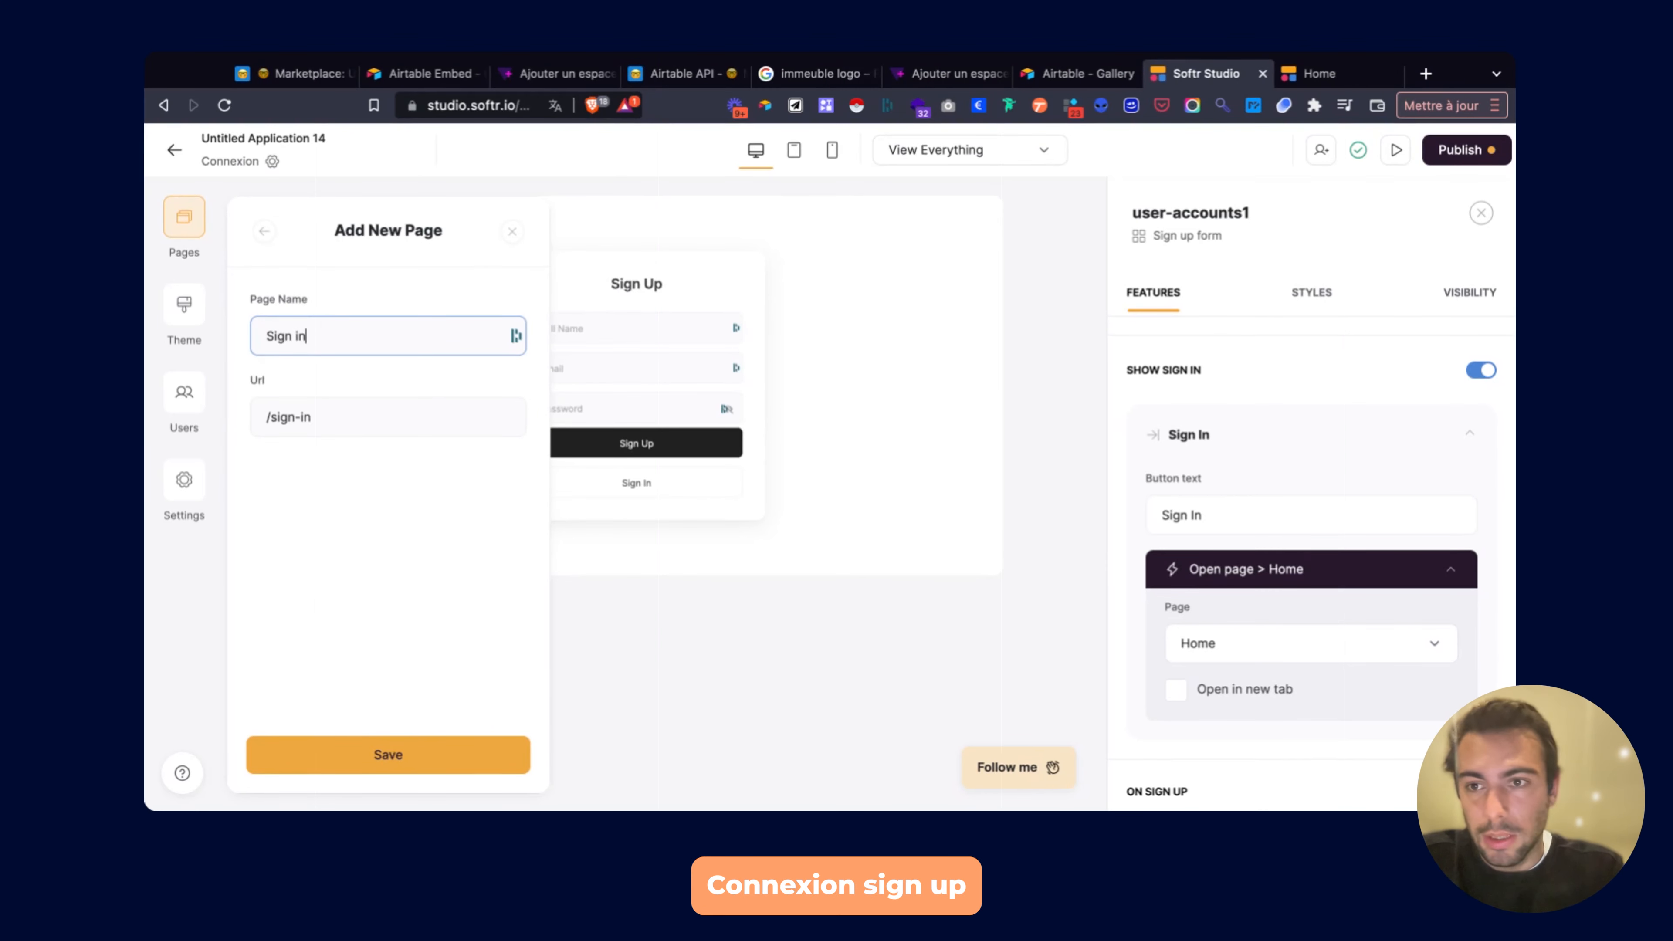
key(Return)
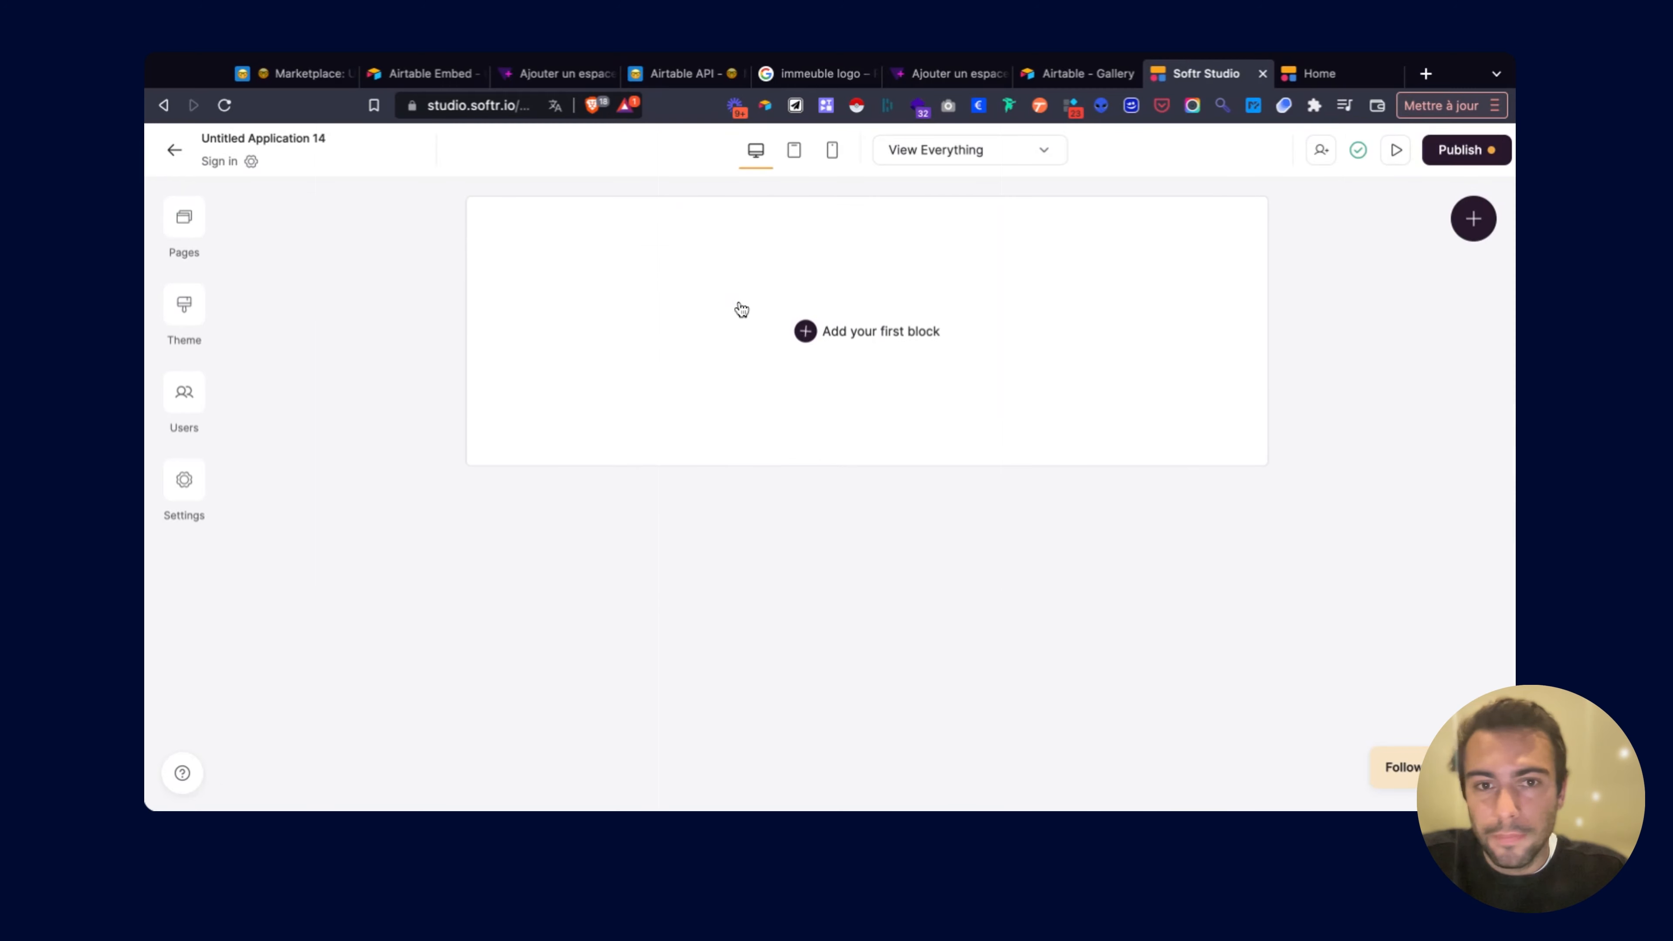
Add a Sign in form block from the User Accounts blocks and dismiss the password popup.
click(789, 319)
click(1224, 343)
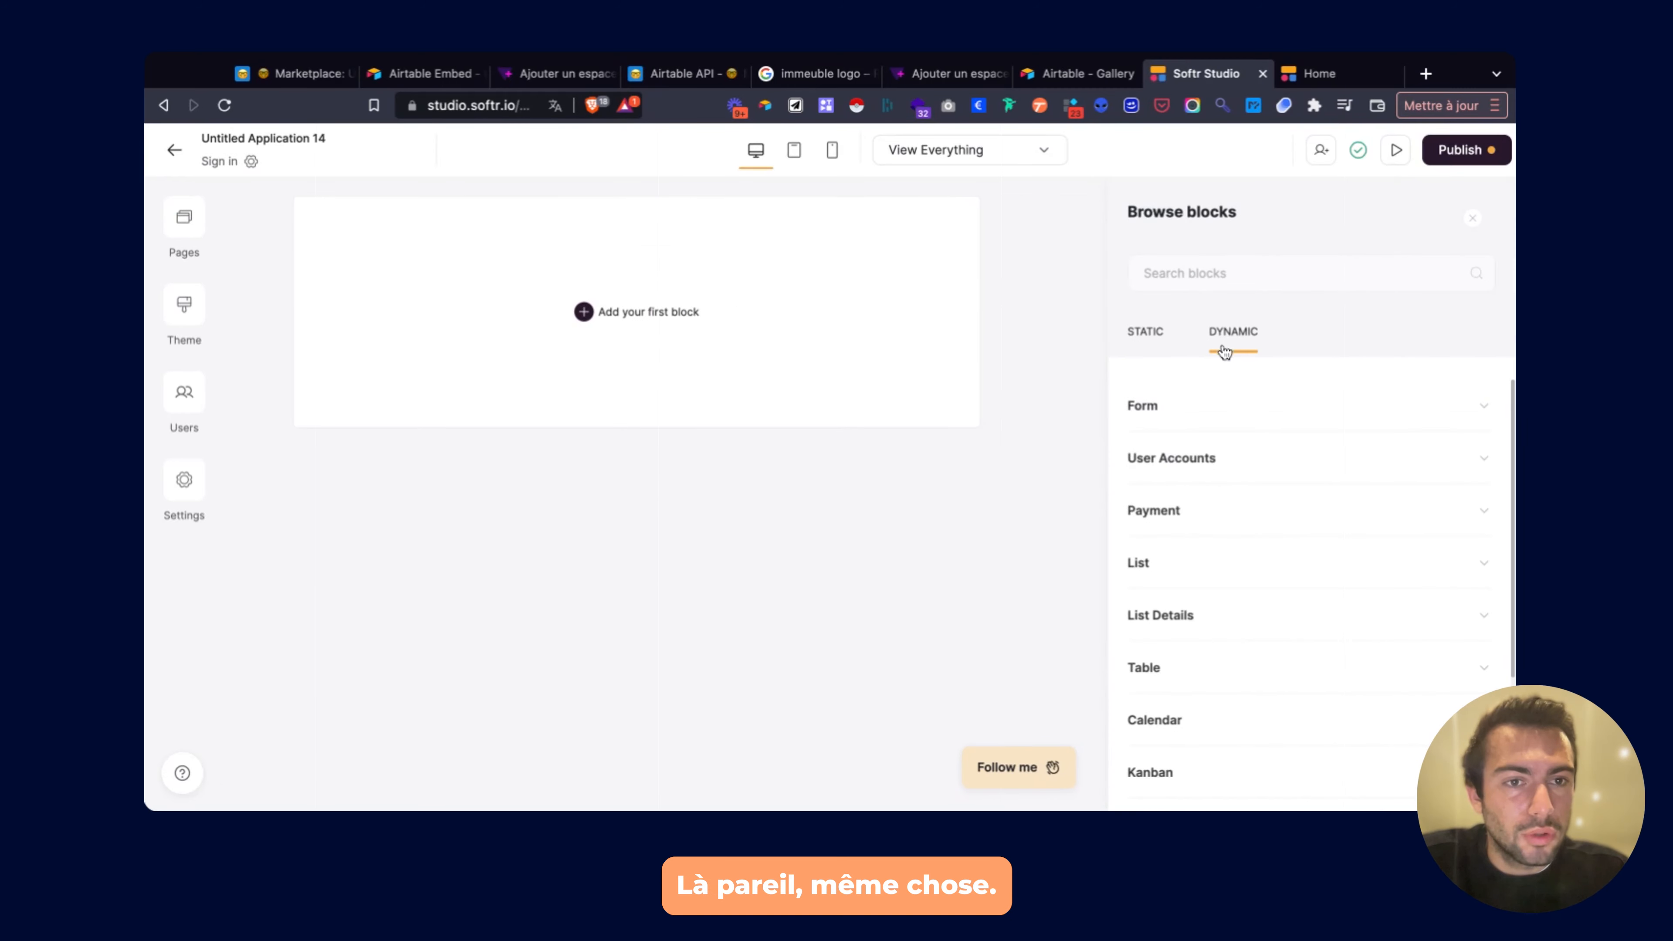
click(1182, 461)
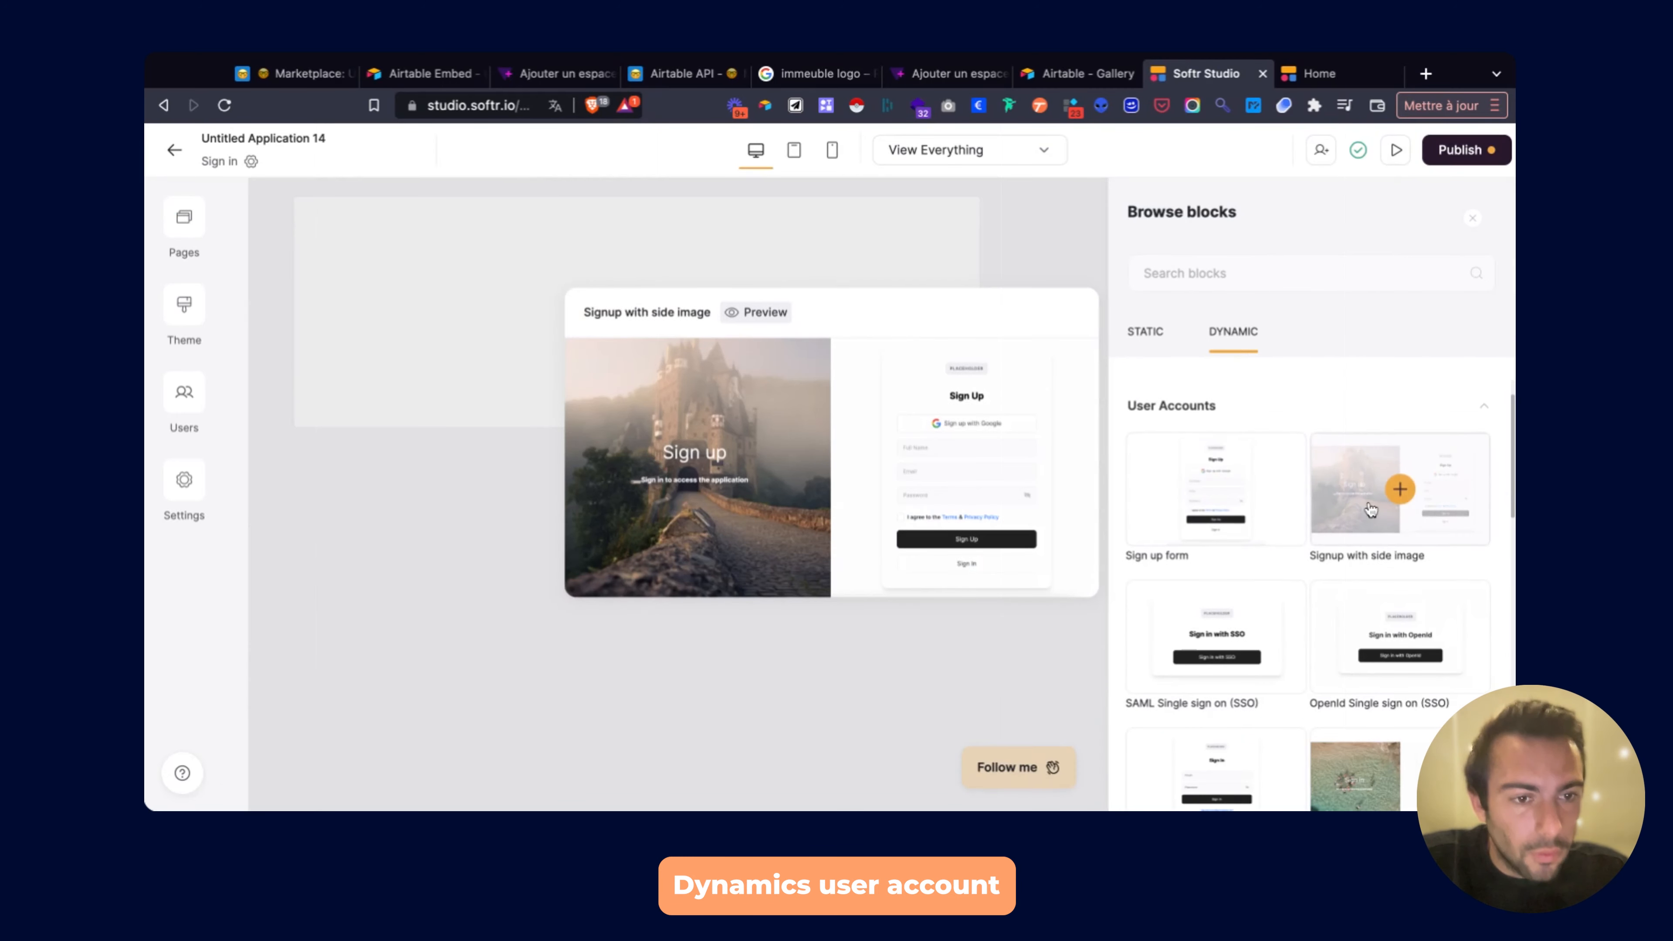
scroll(1350, 527, down, 3)
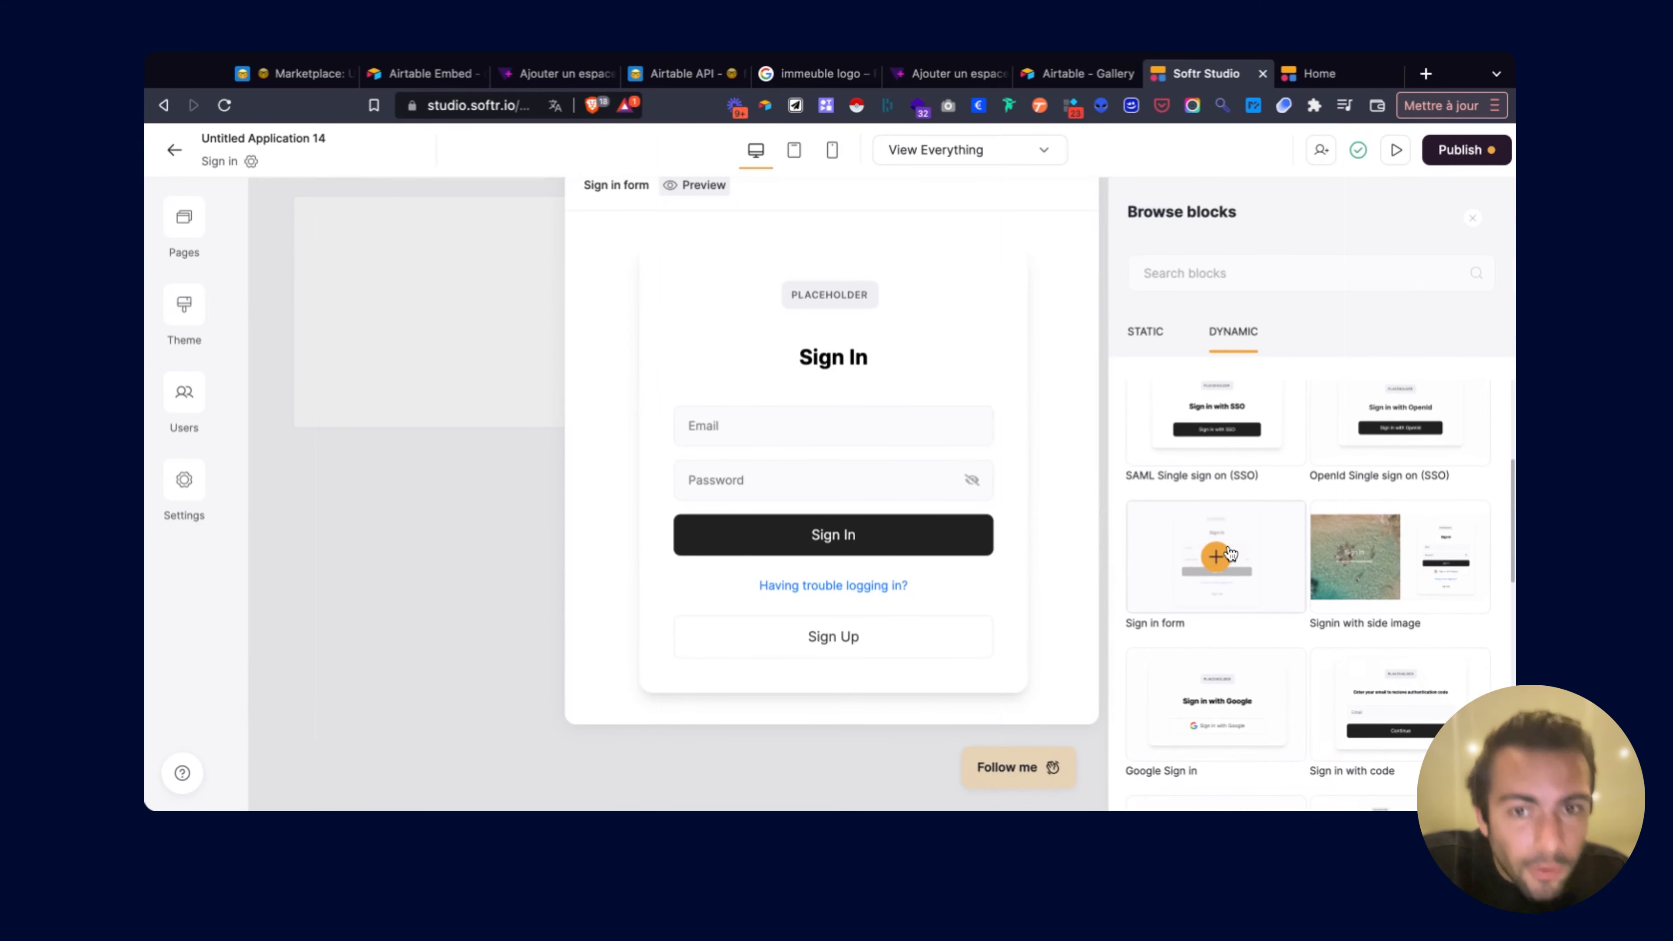
click(1193, 601)
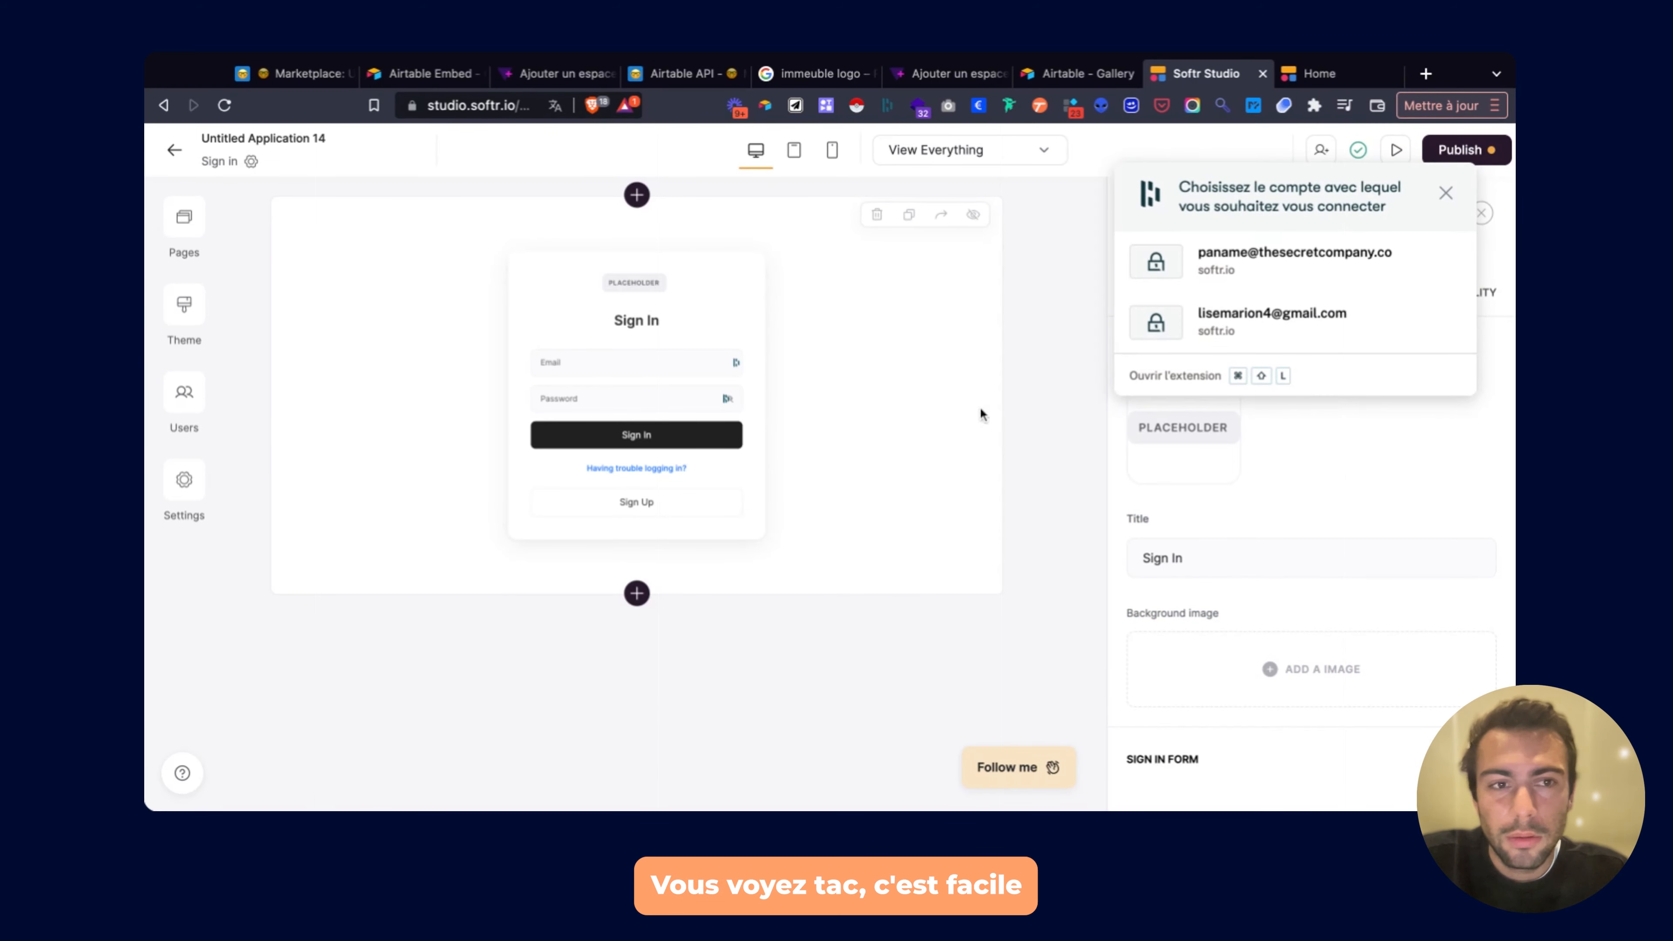
click(1440, 196)
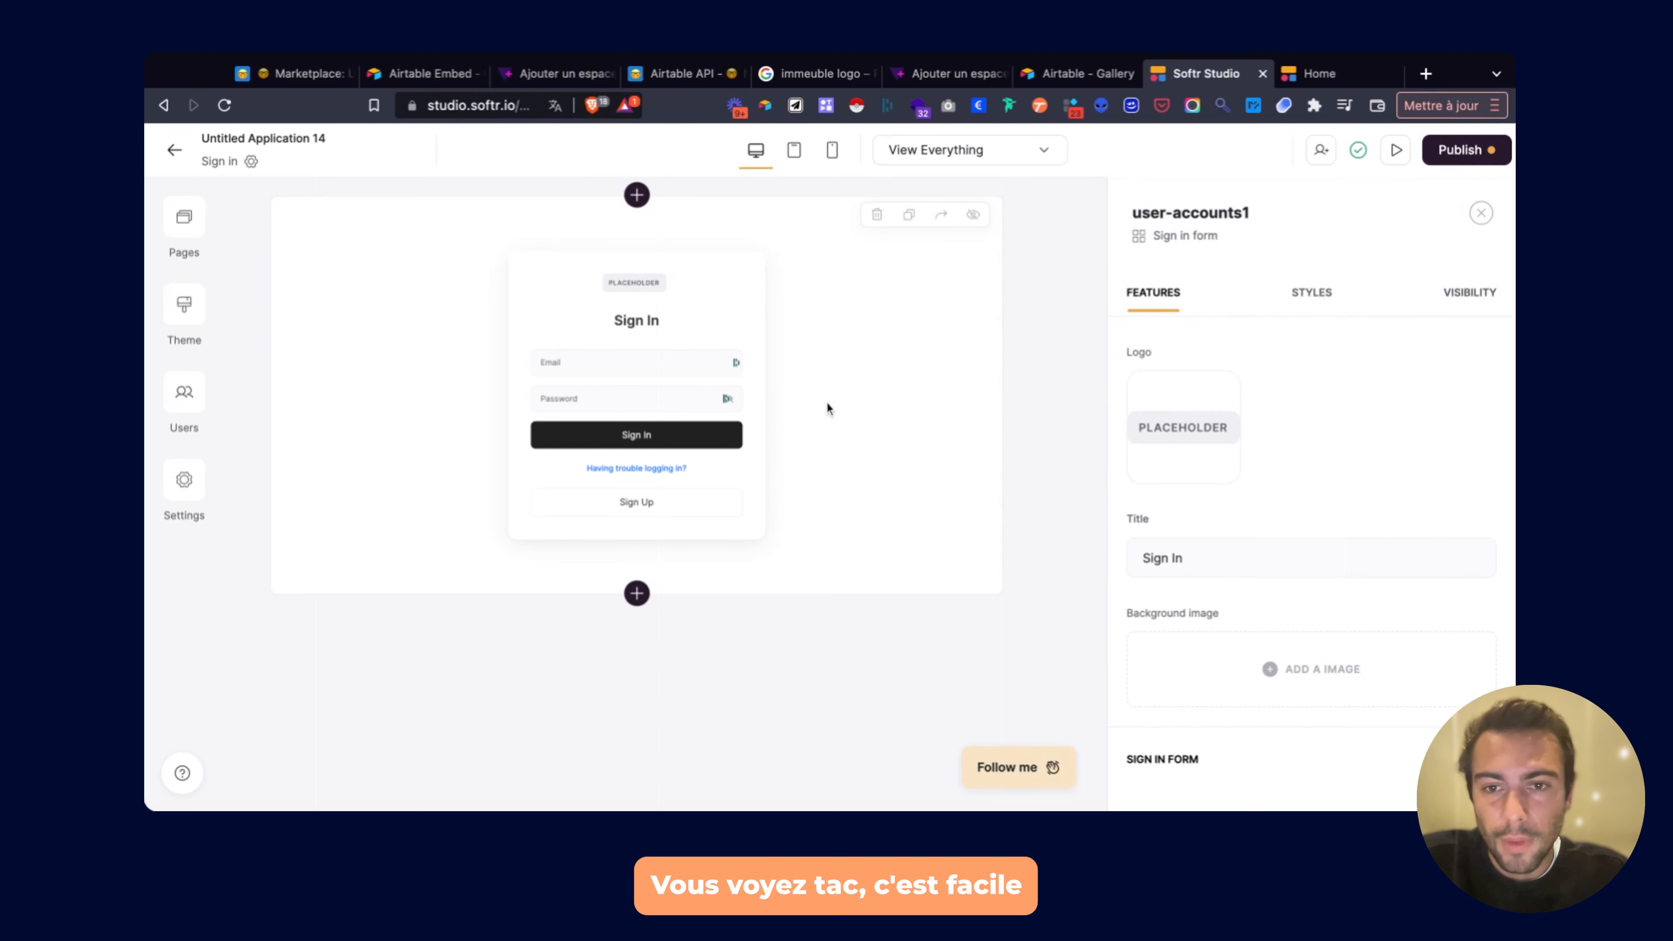
click(1459, 162)
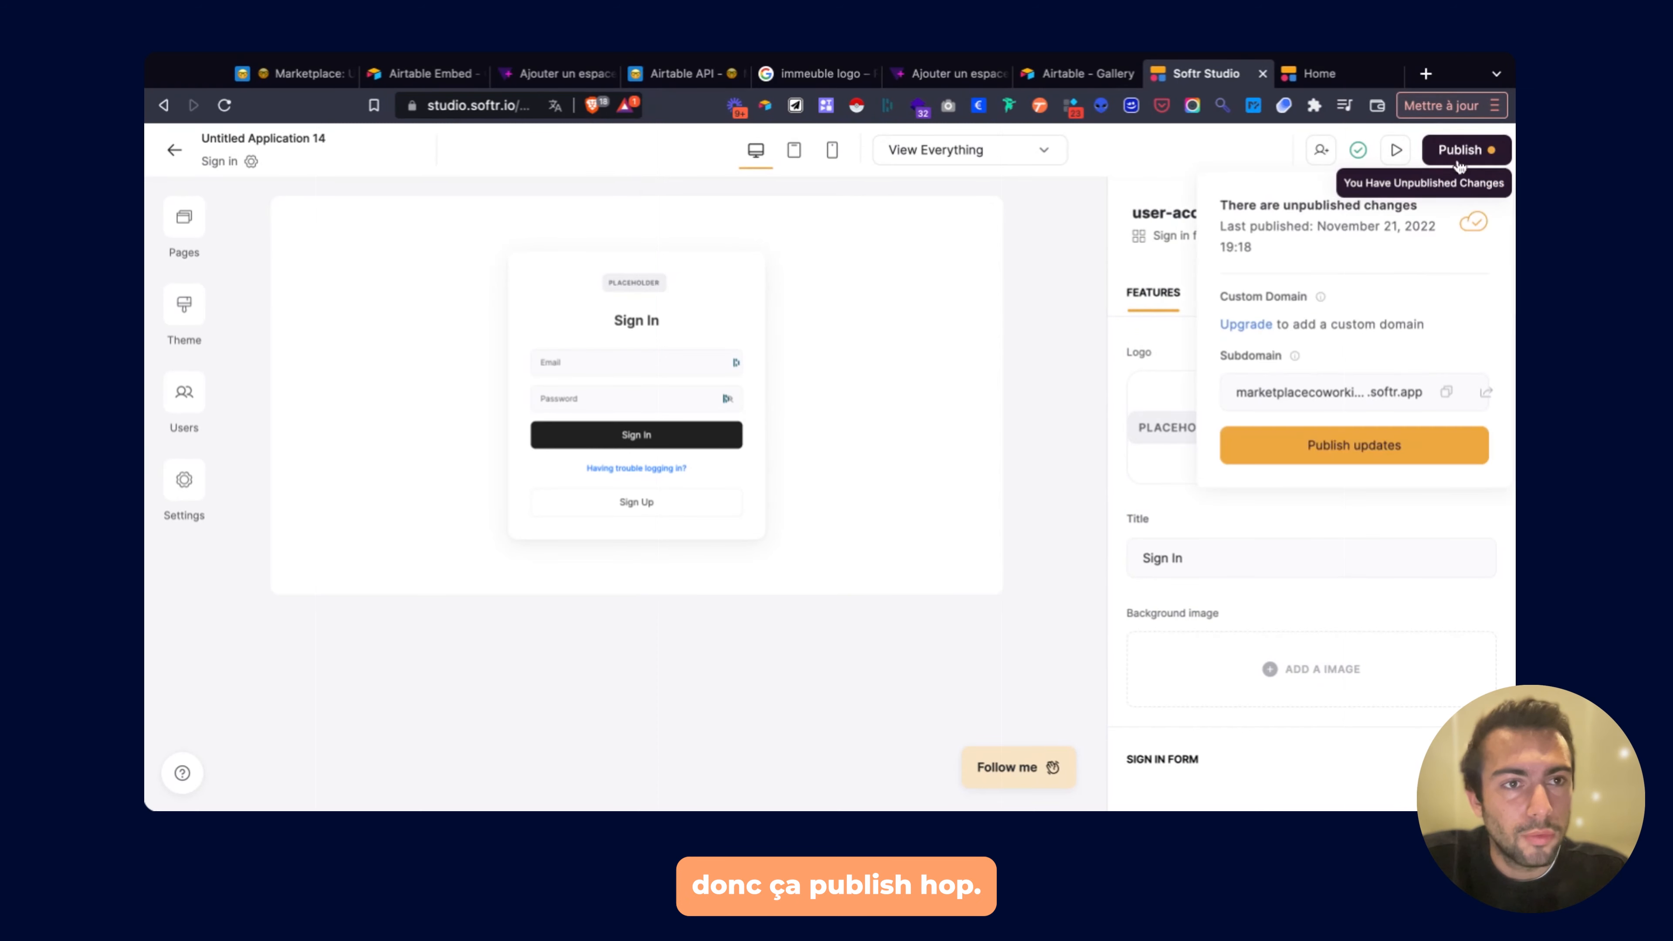
Publish the pending updates and move Connexion below Home in the page order.
click(1343, 443)
click(184, 218)
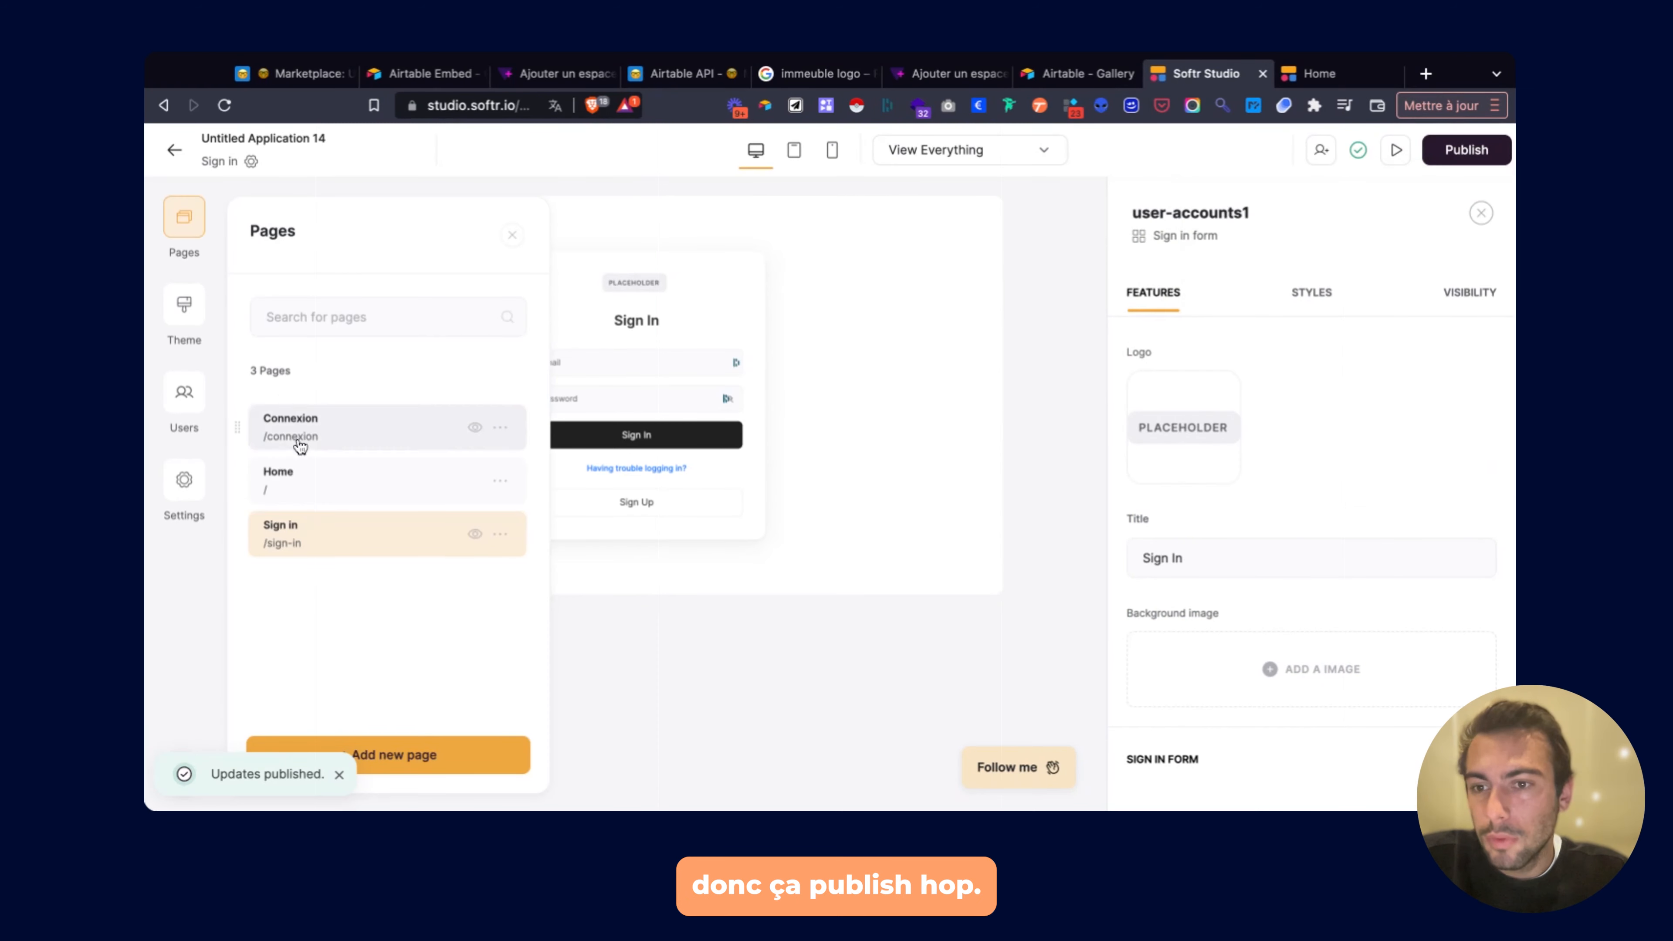
drag(300, 446, 247, 469)
On Connexion, point the Sign In button's action to the Sign in page and publish.
click(310, 482)
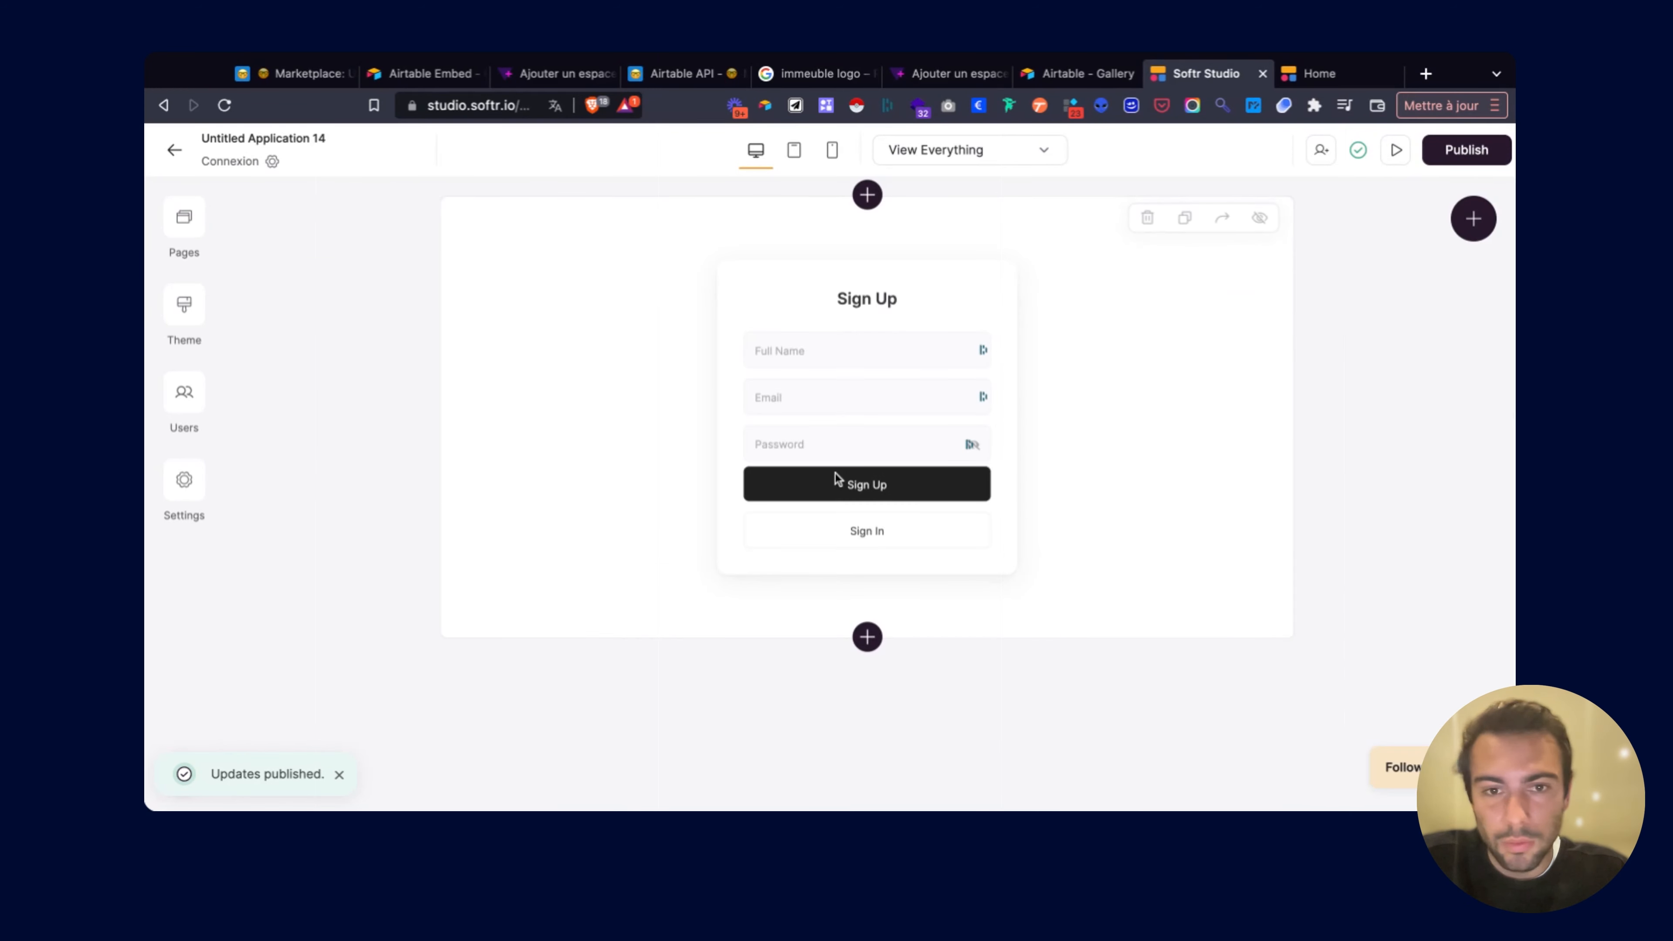
click(843, 479)
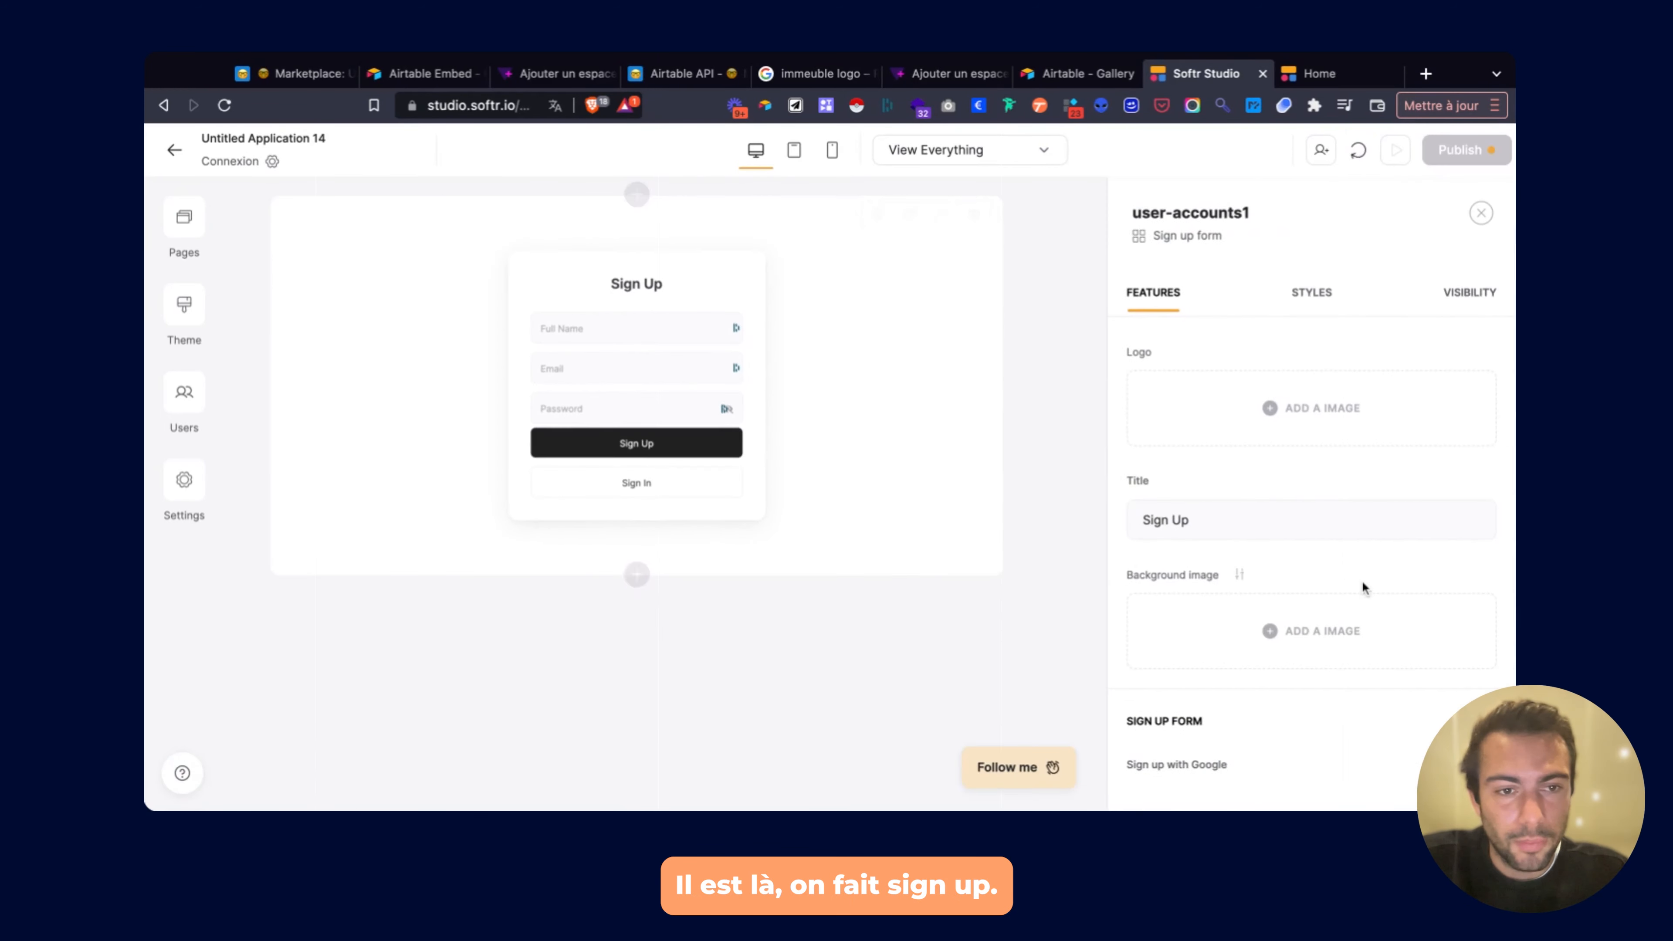
scroll(1361, 581, down, 4)
scroll(1275, 386, up, 1)
scroll(1264, 412, down, 10)
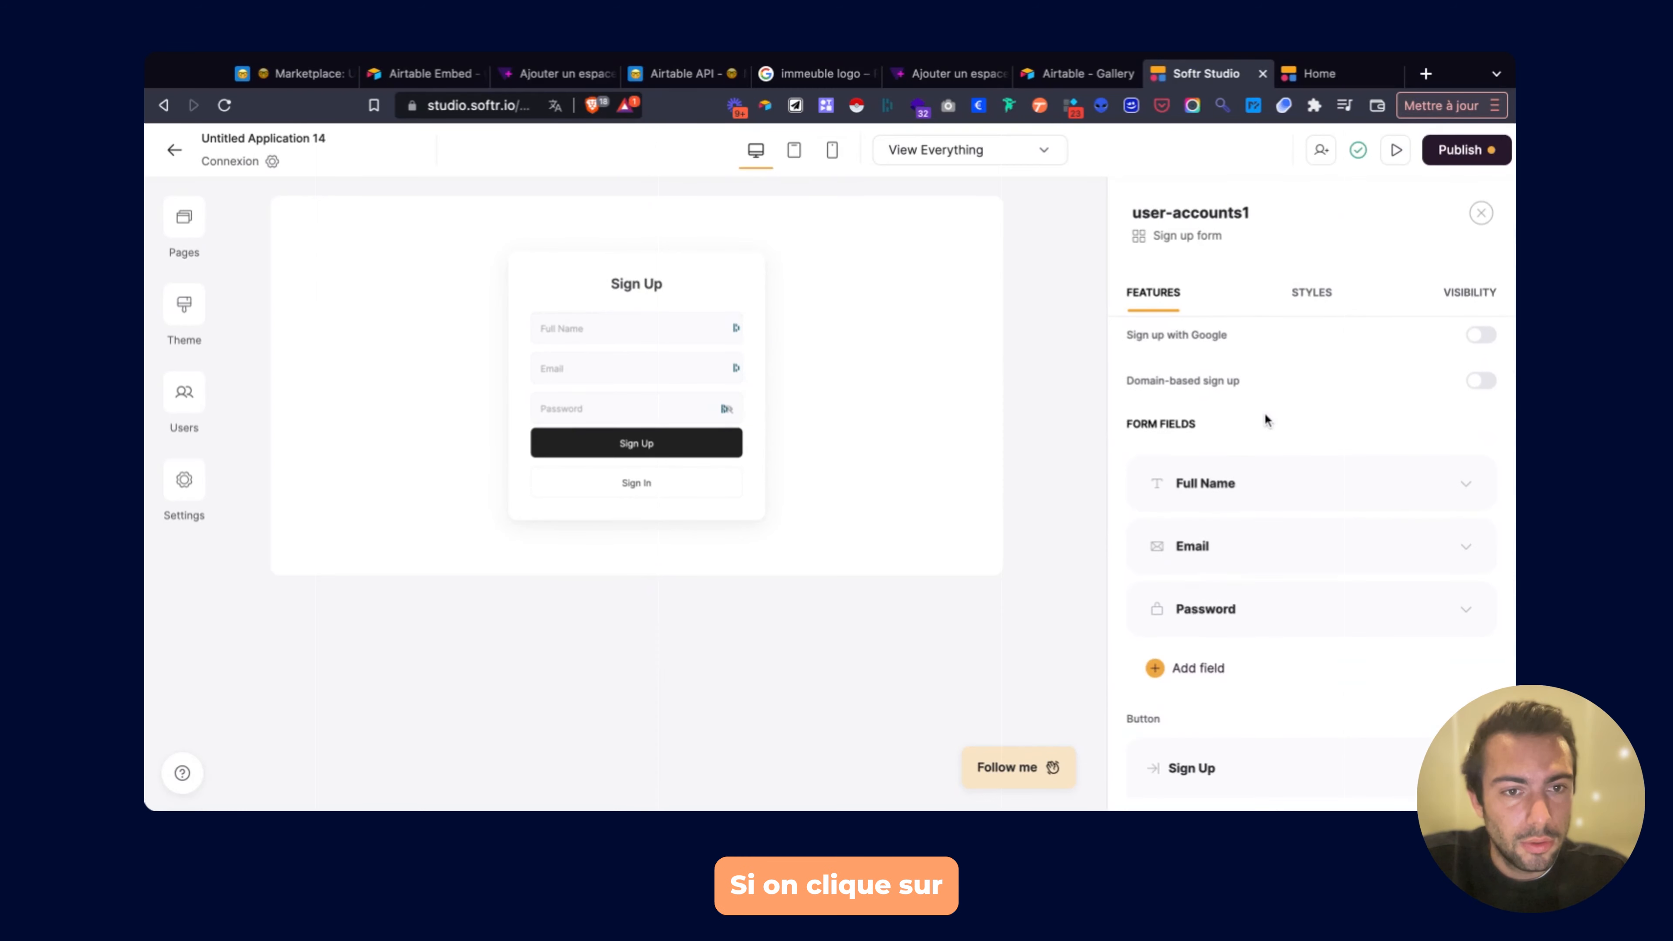
scroll(1264, 461, down, 3)
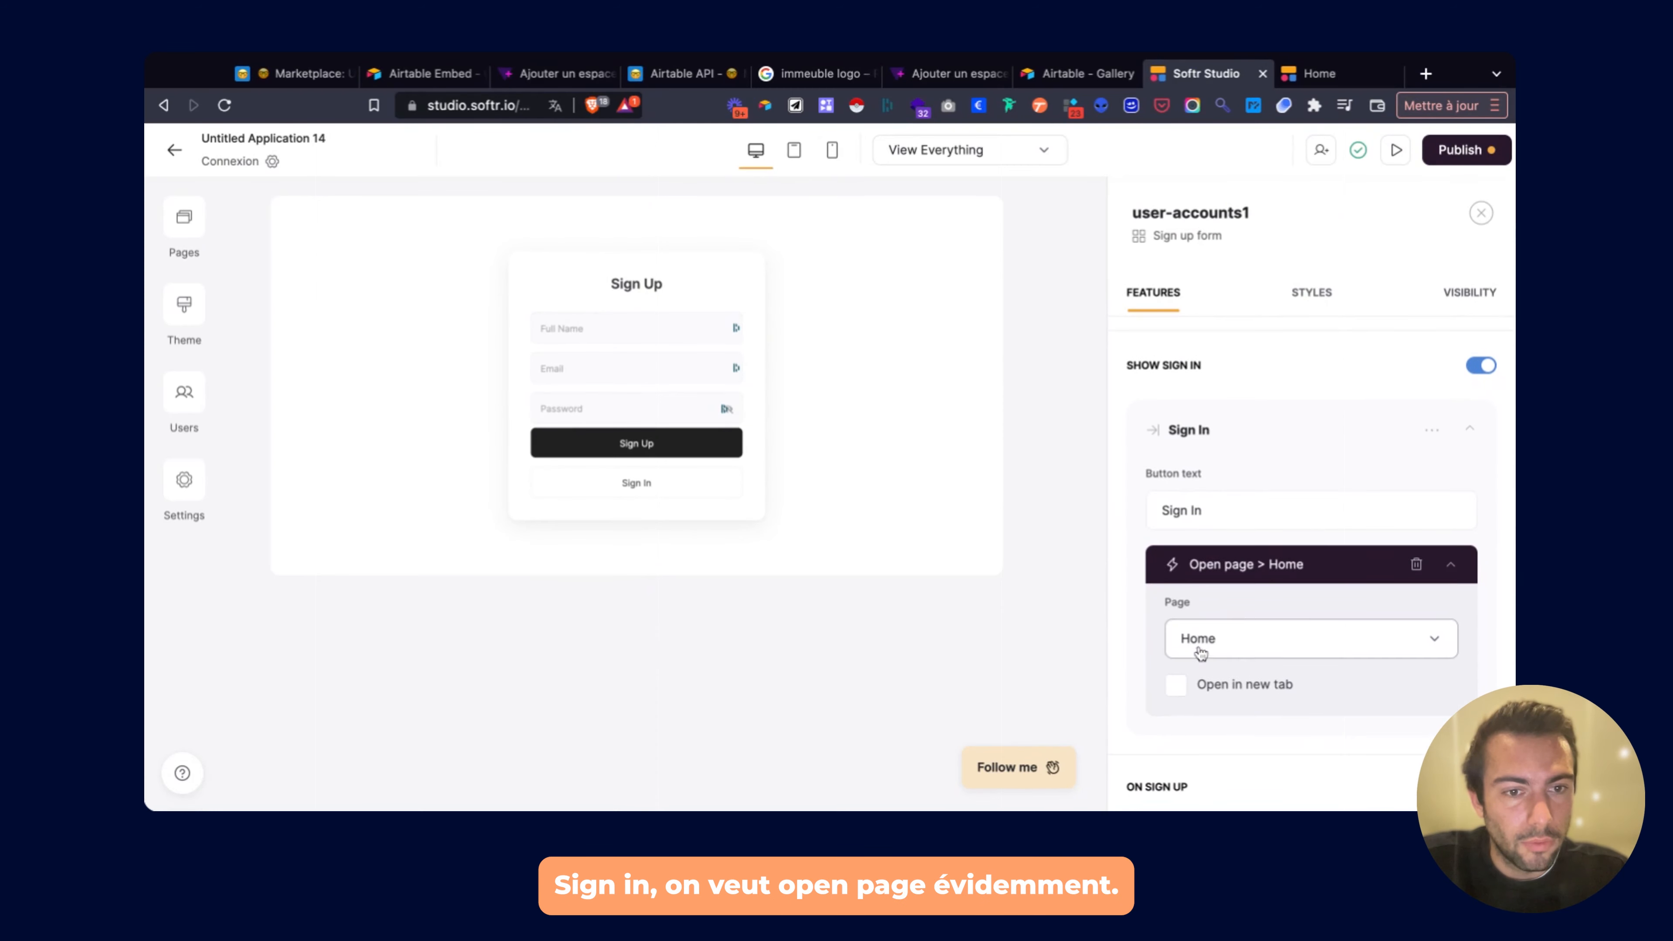
click(1221, 638)
click(1223, 586)
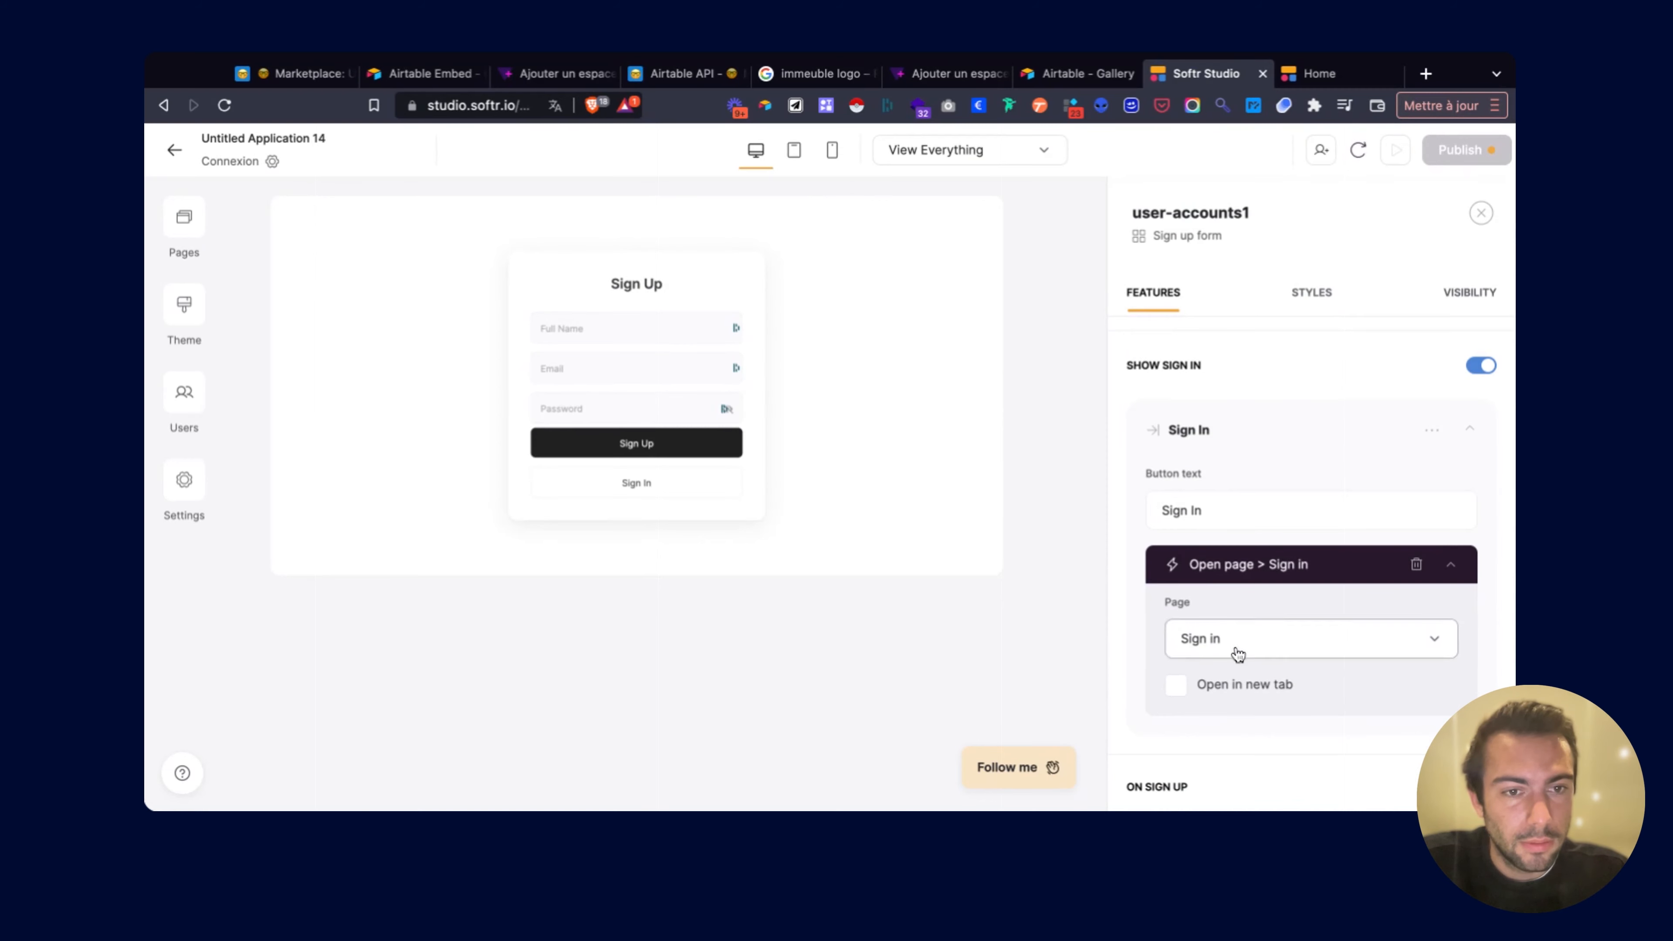
click(1460, 150)
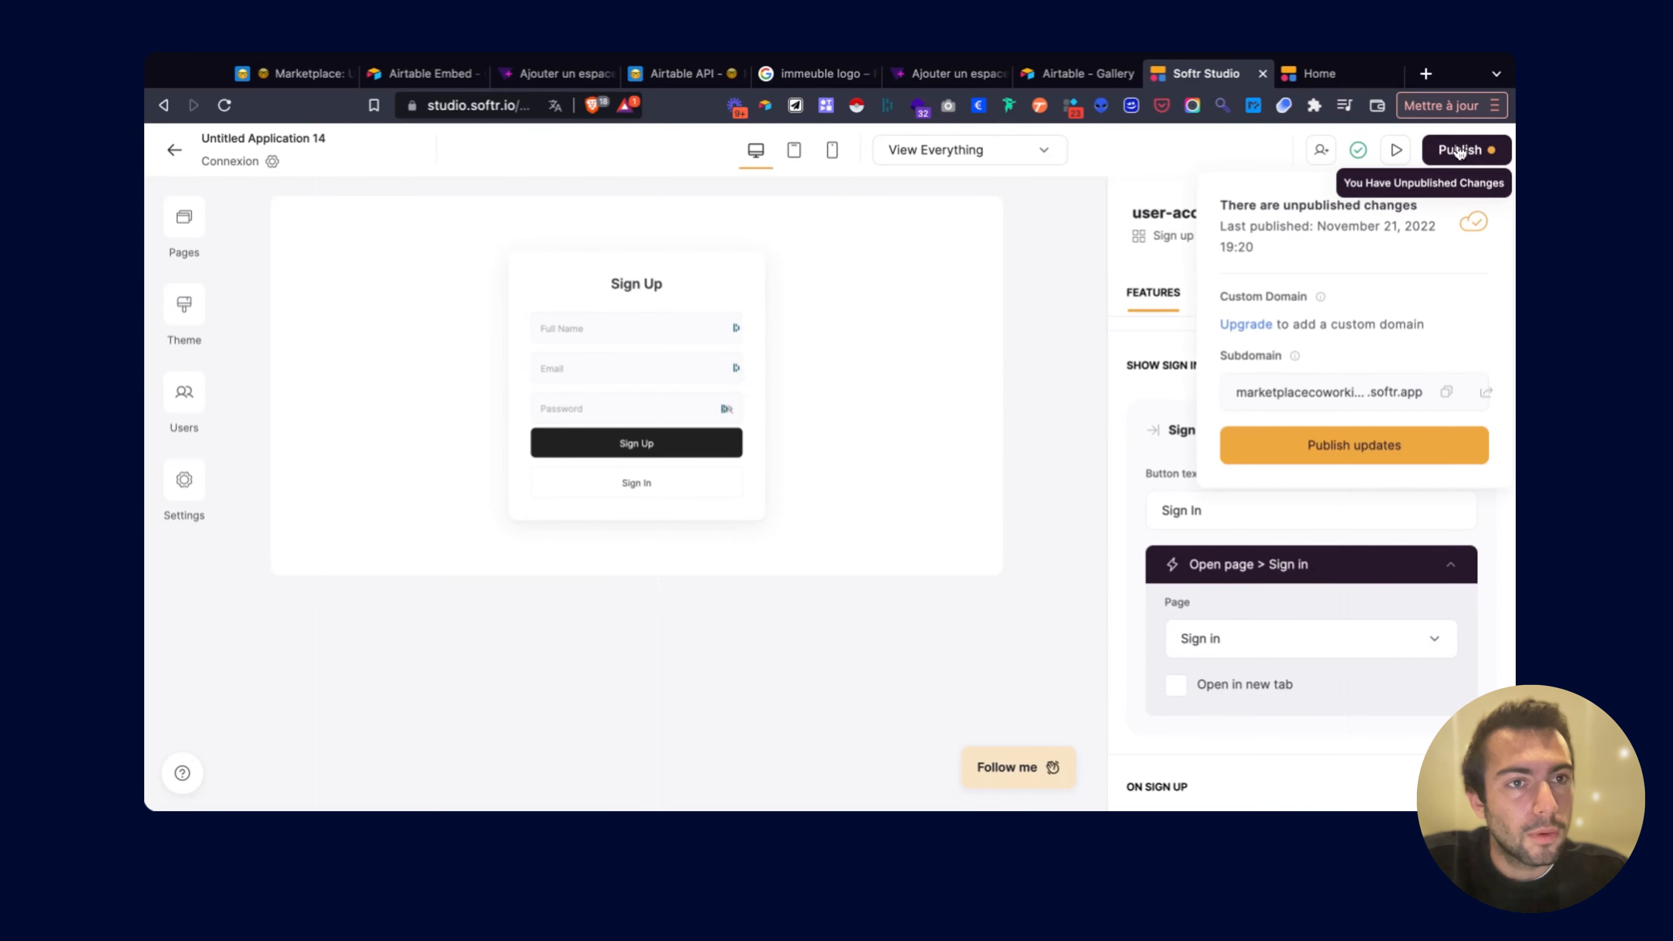
click(1309, 465)
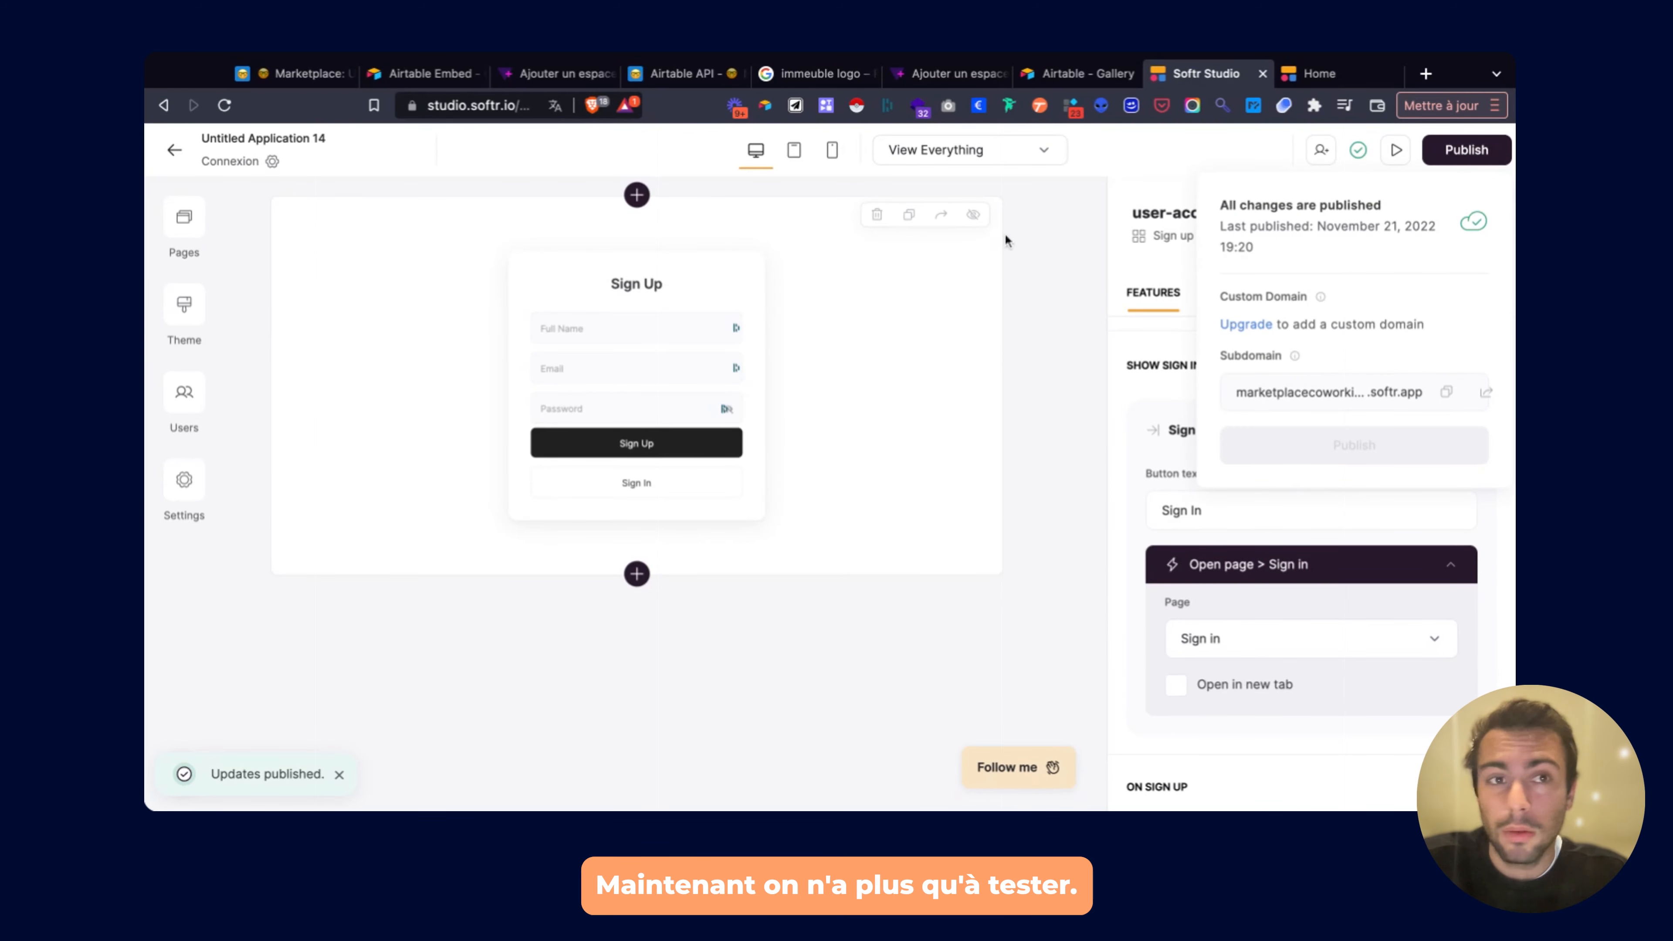
click(184, 218)
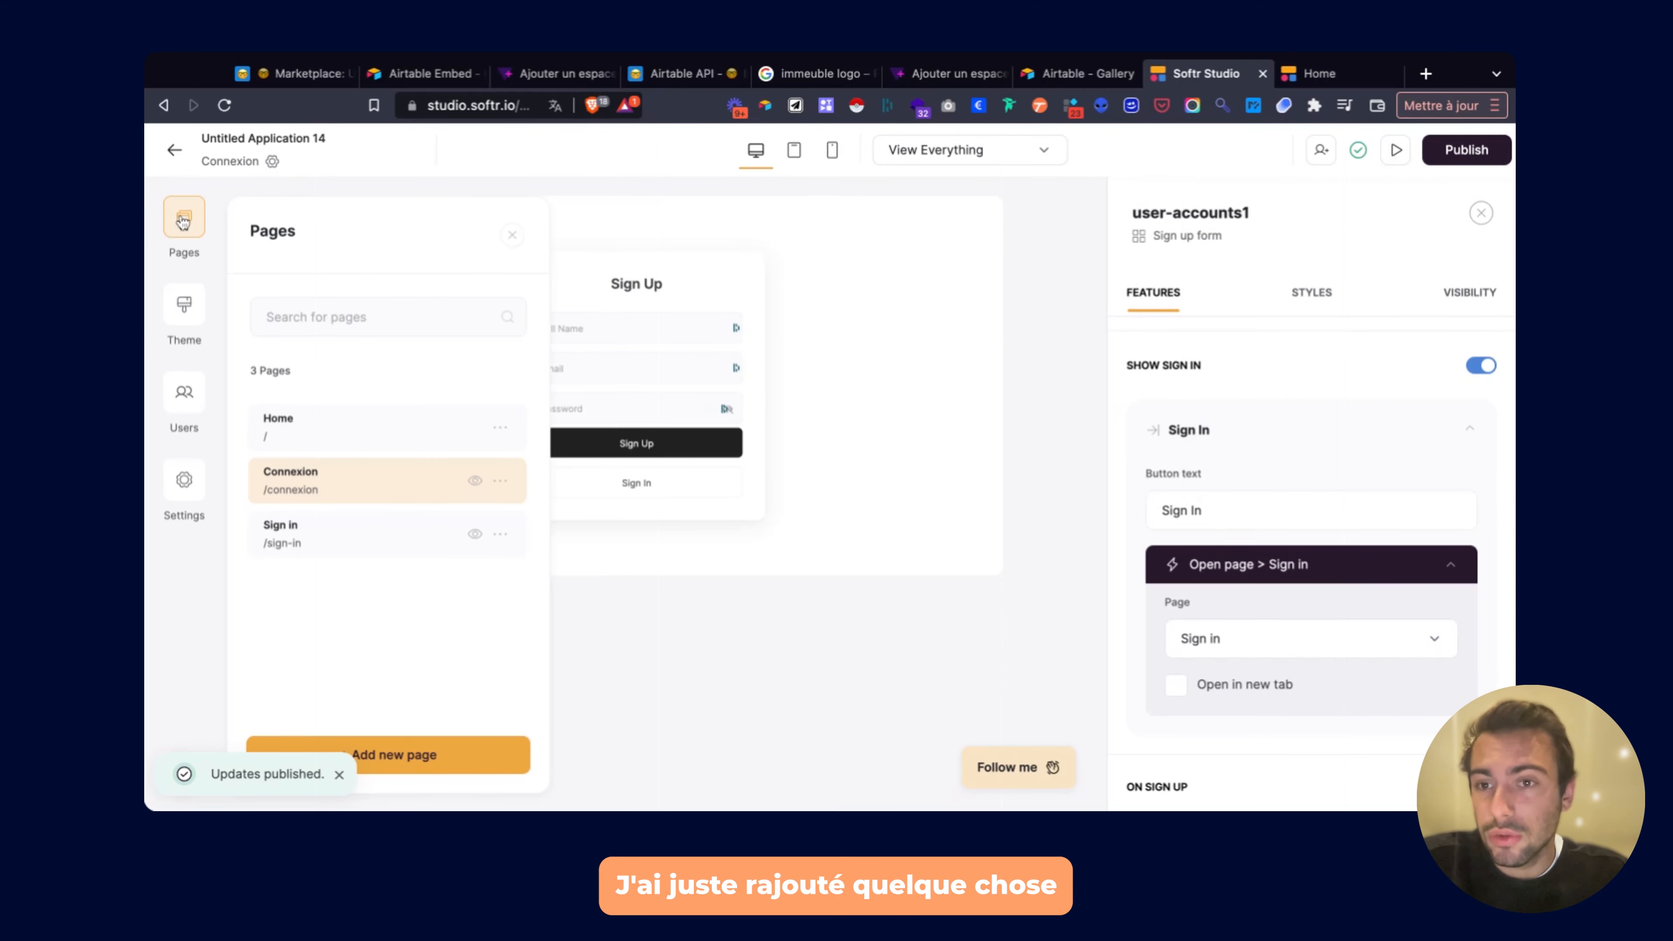
On Home, check the card list's logged-in-user edit access, then open the live site.
click(284, 426)
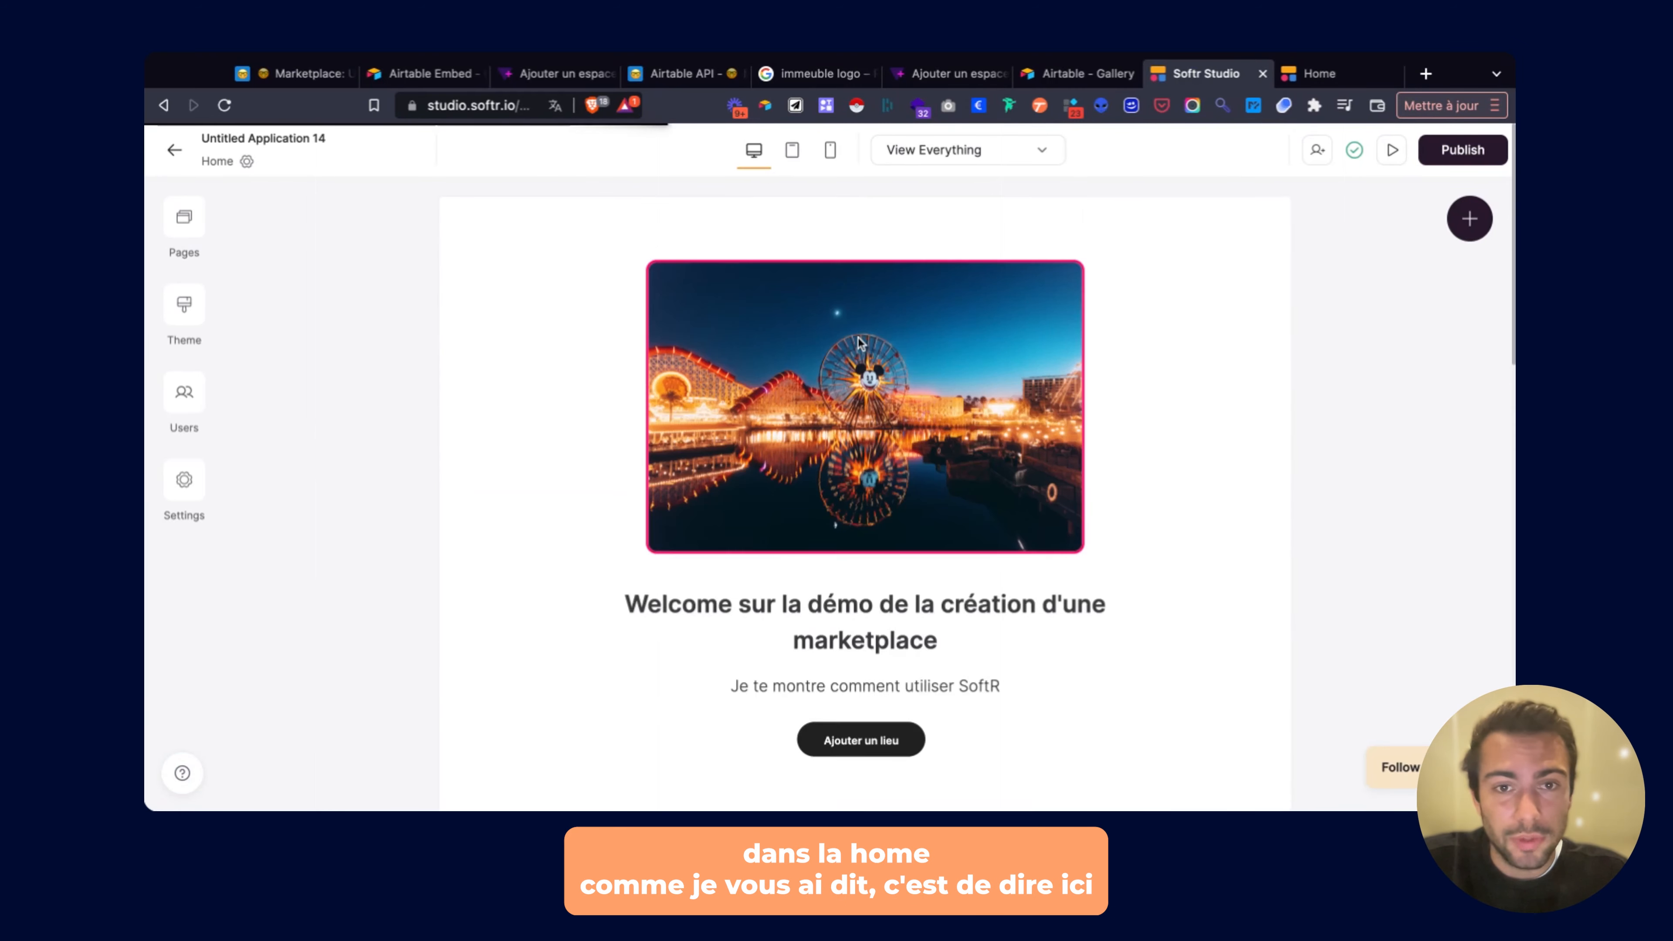
scroll(857, 339, down, 10)
click(858, 335)
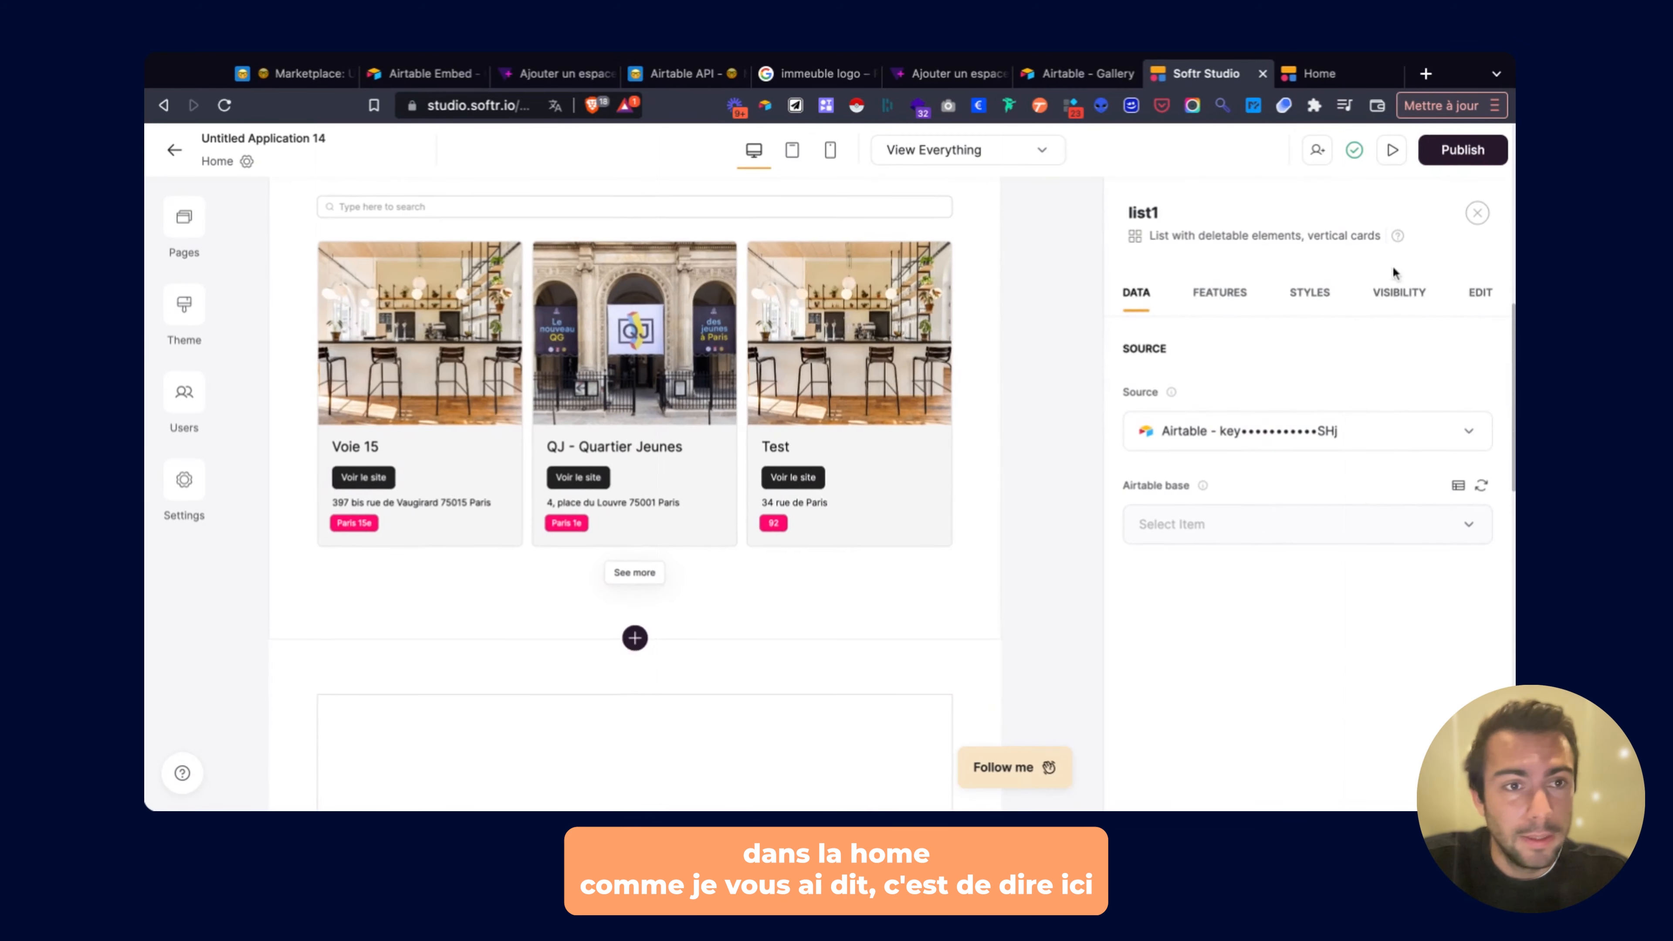
click(1476, 295)
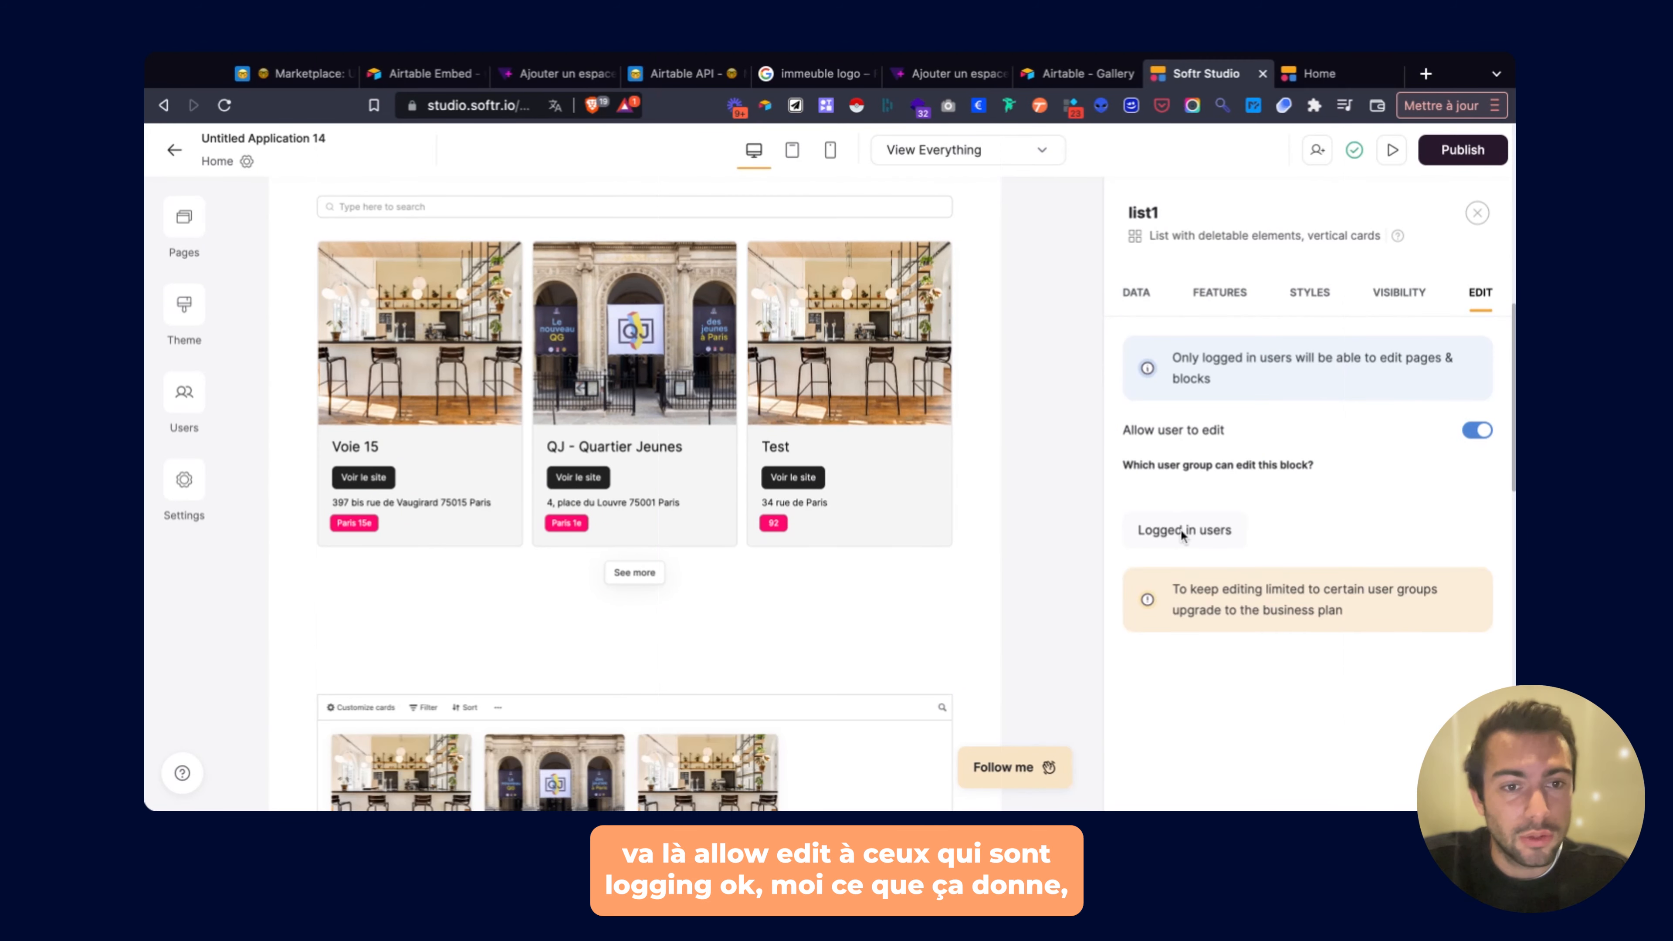
click(1445, 156)
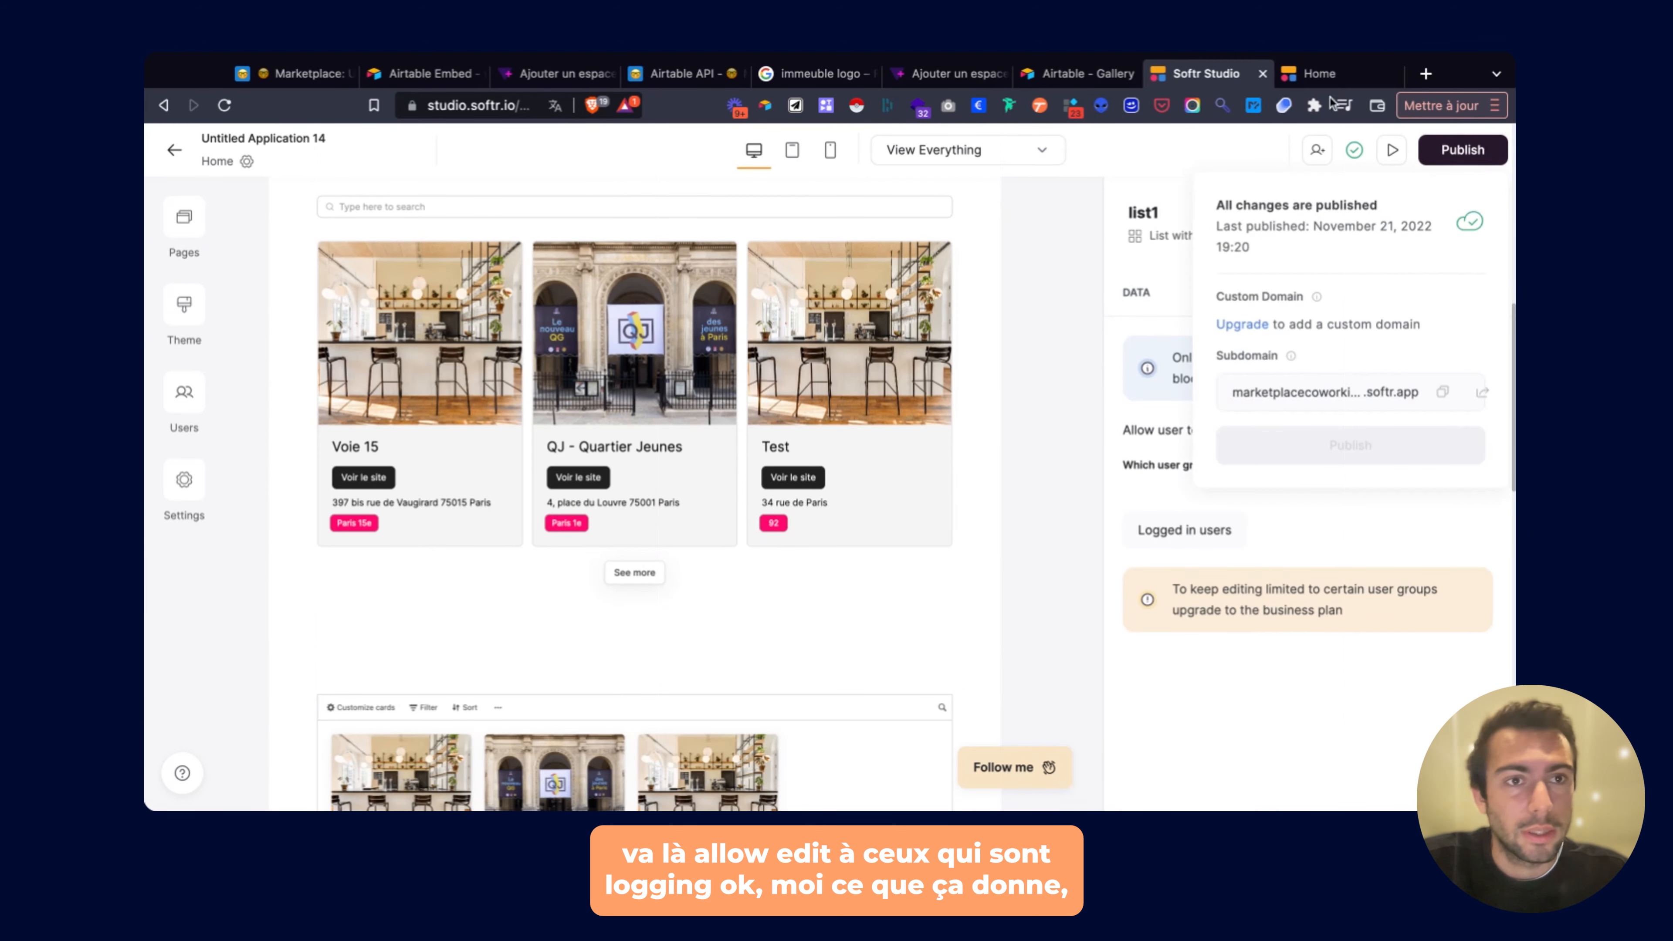
click(1297, 74)
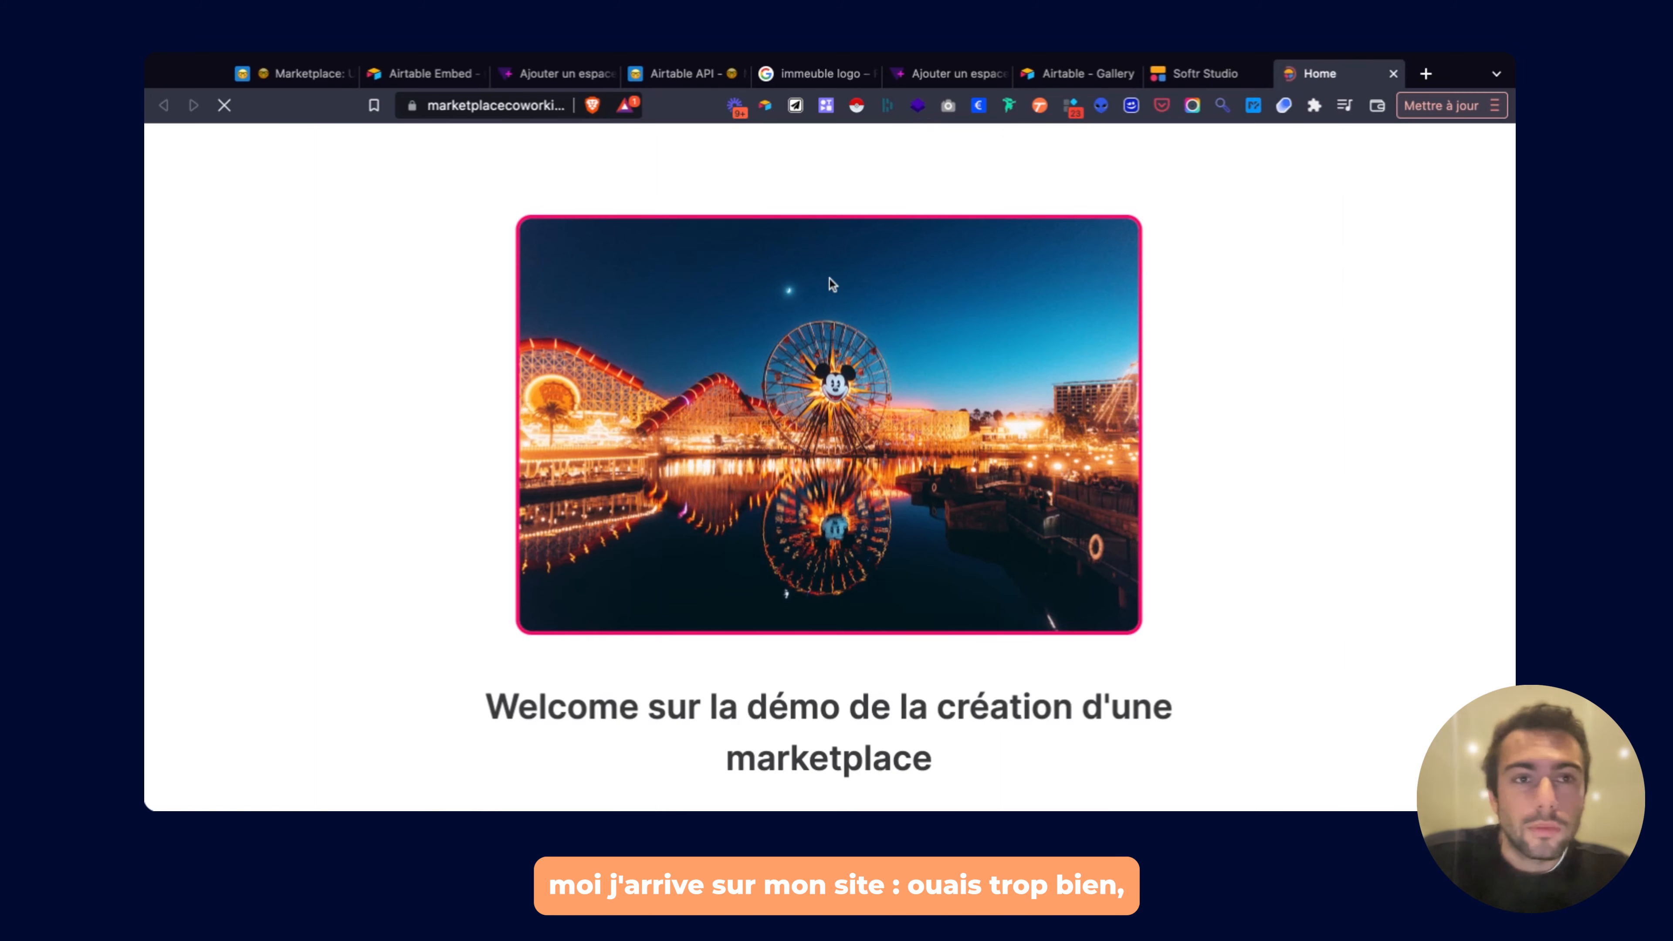
Test the live 'Ajouter un lieu' link, browse the place cards, then return to the editor.
scroll(830, 279, down, 4)
scroll(830, 461, down, 1)
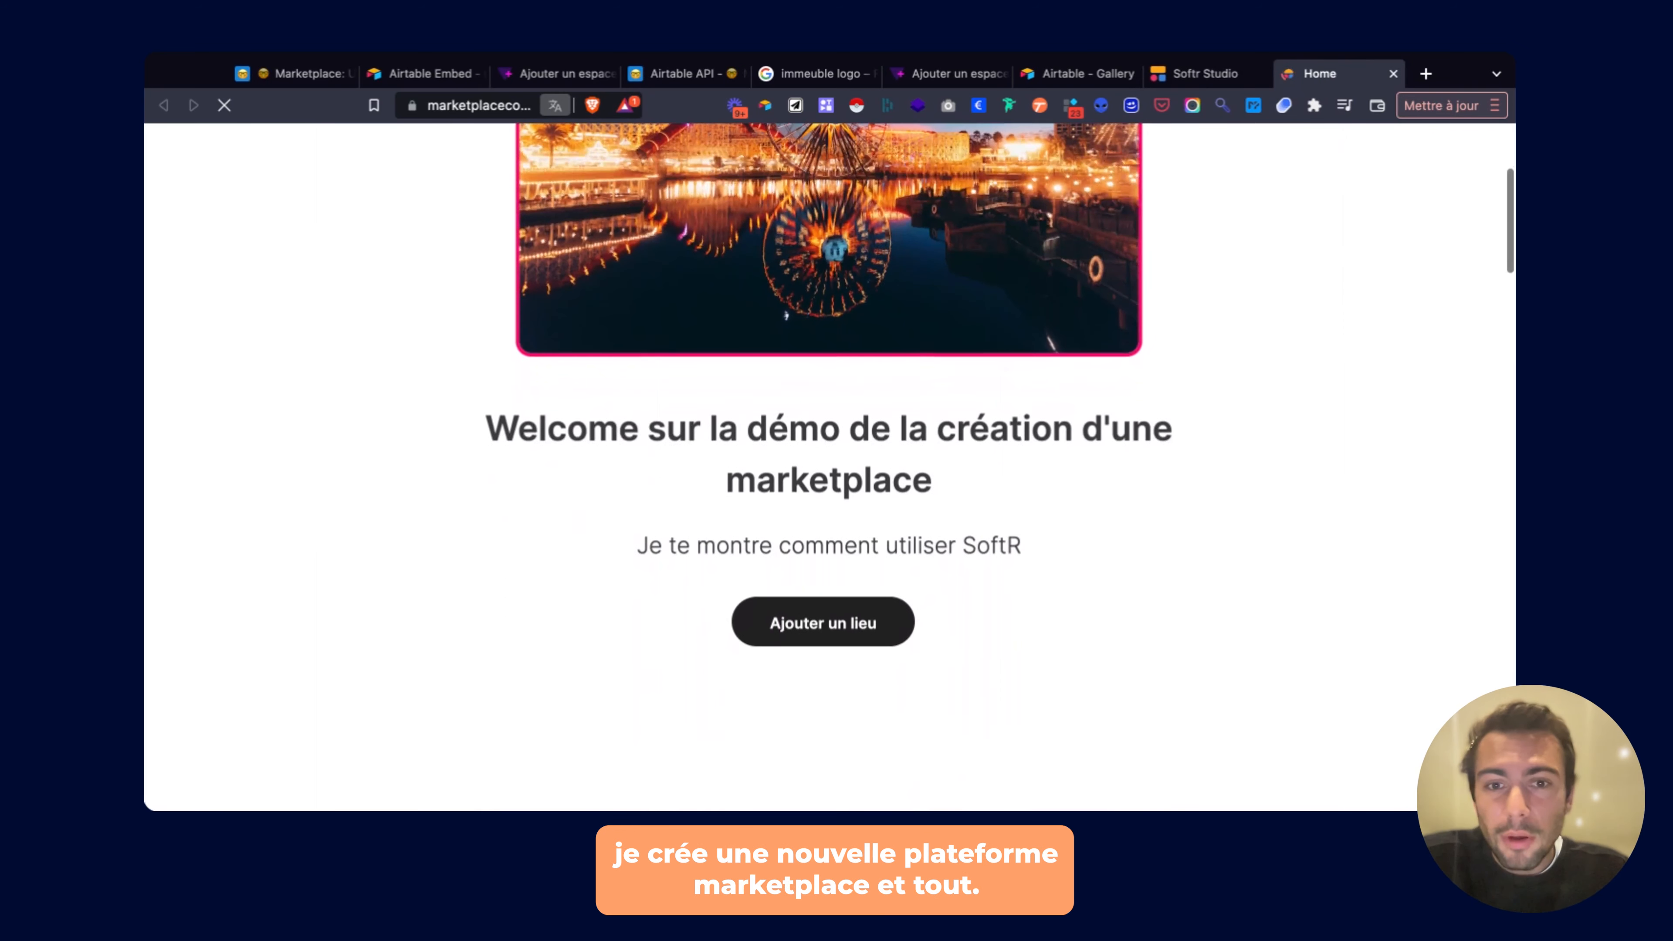
scroll(820, 379, down, 5)
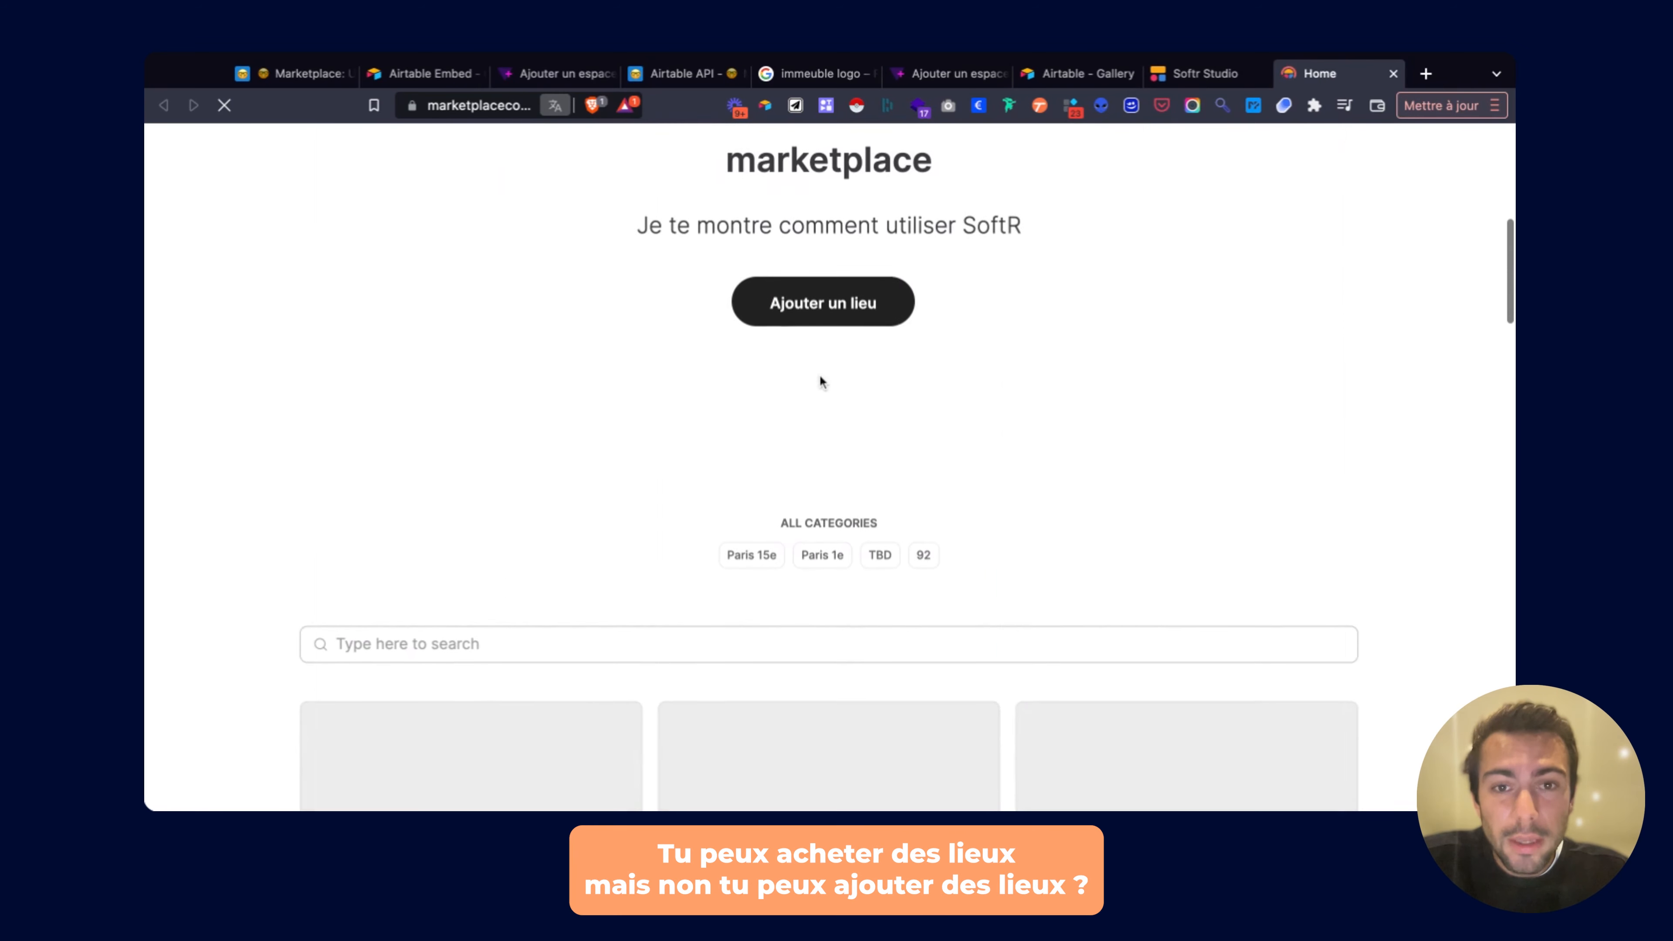
click(823, 320)
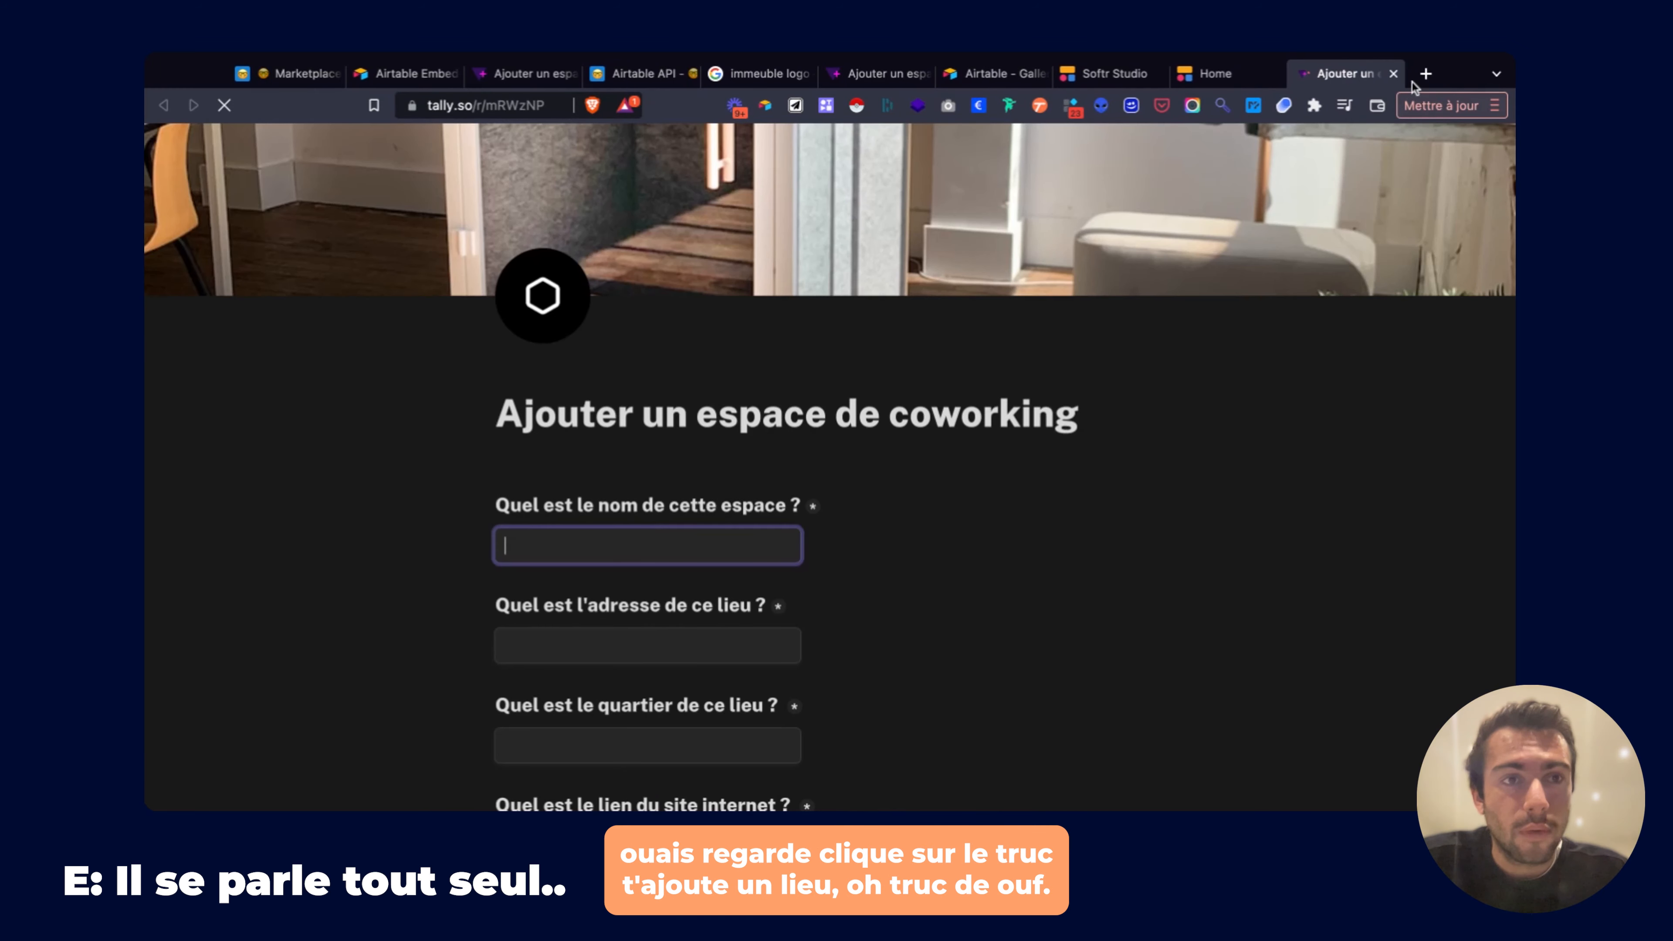
click(1392, 75)
scroll(850, 343, down, 7)
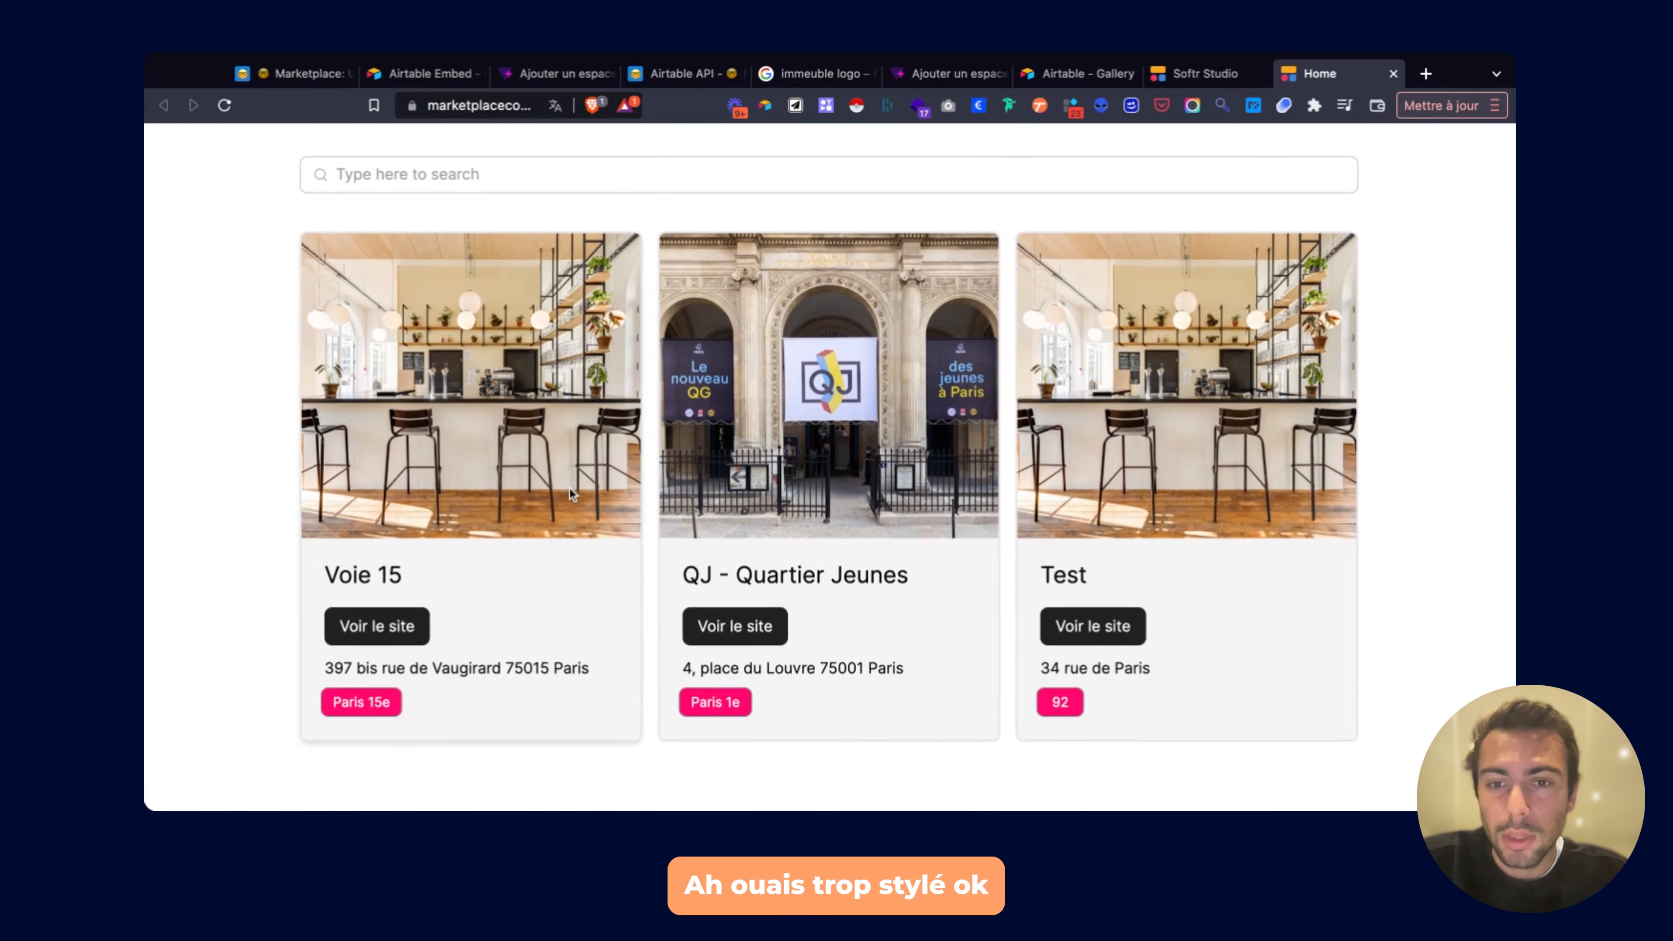
scroll(570, 491, down, 10)
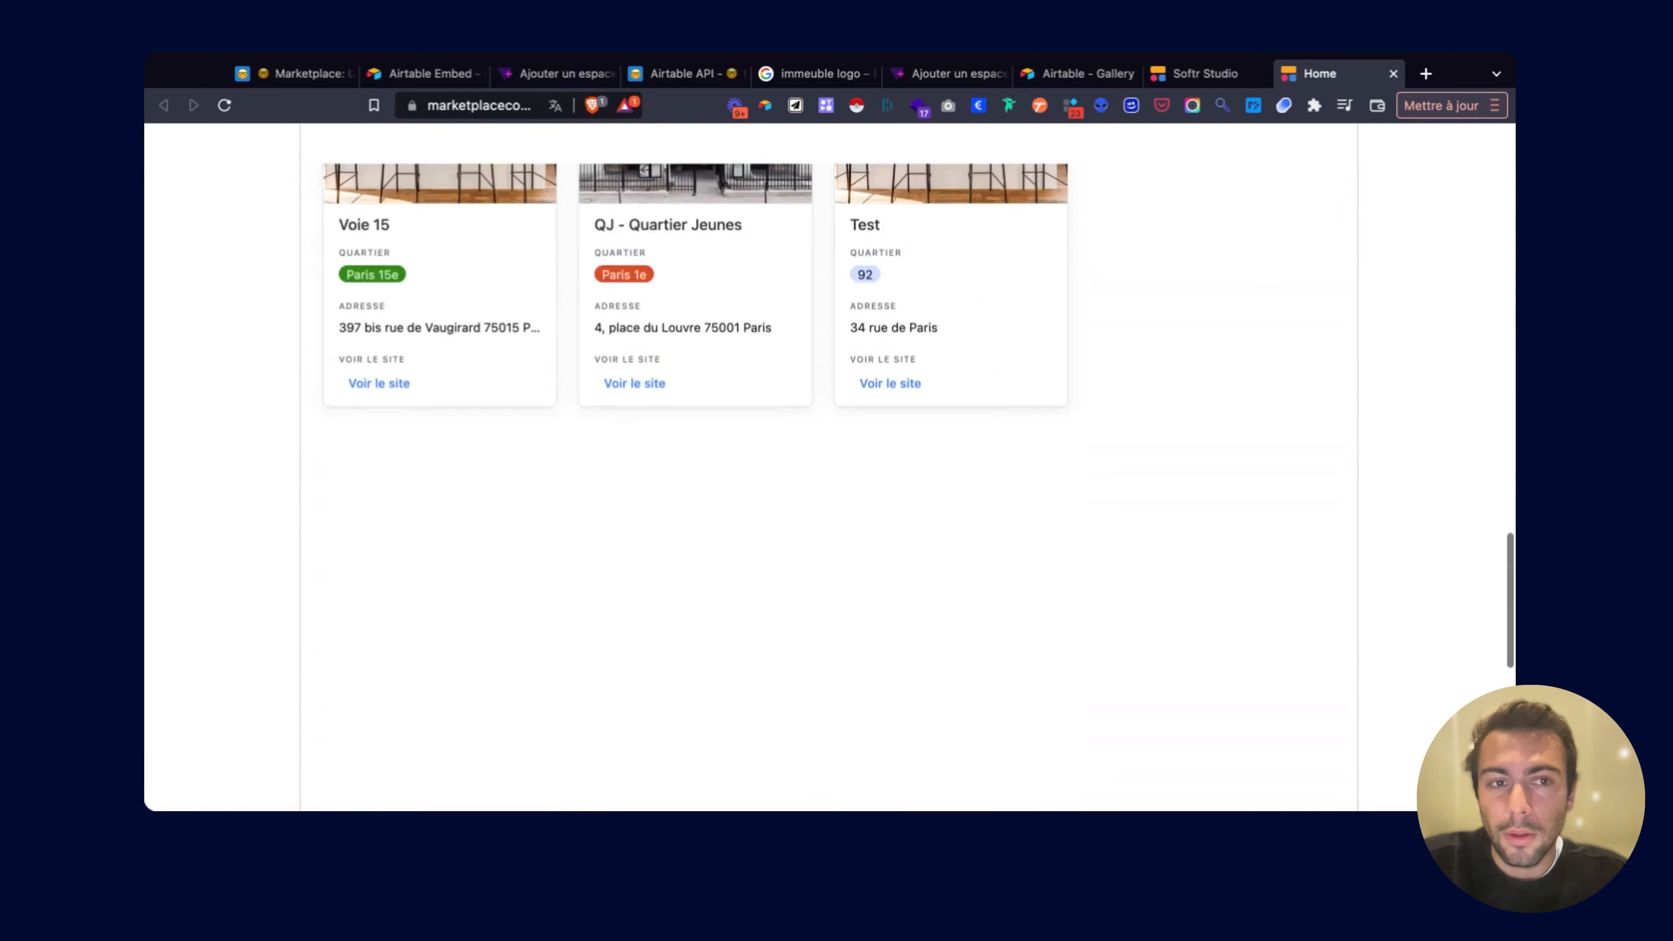
scroll(569, 487, up, 10)
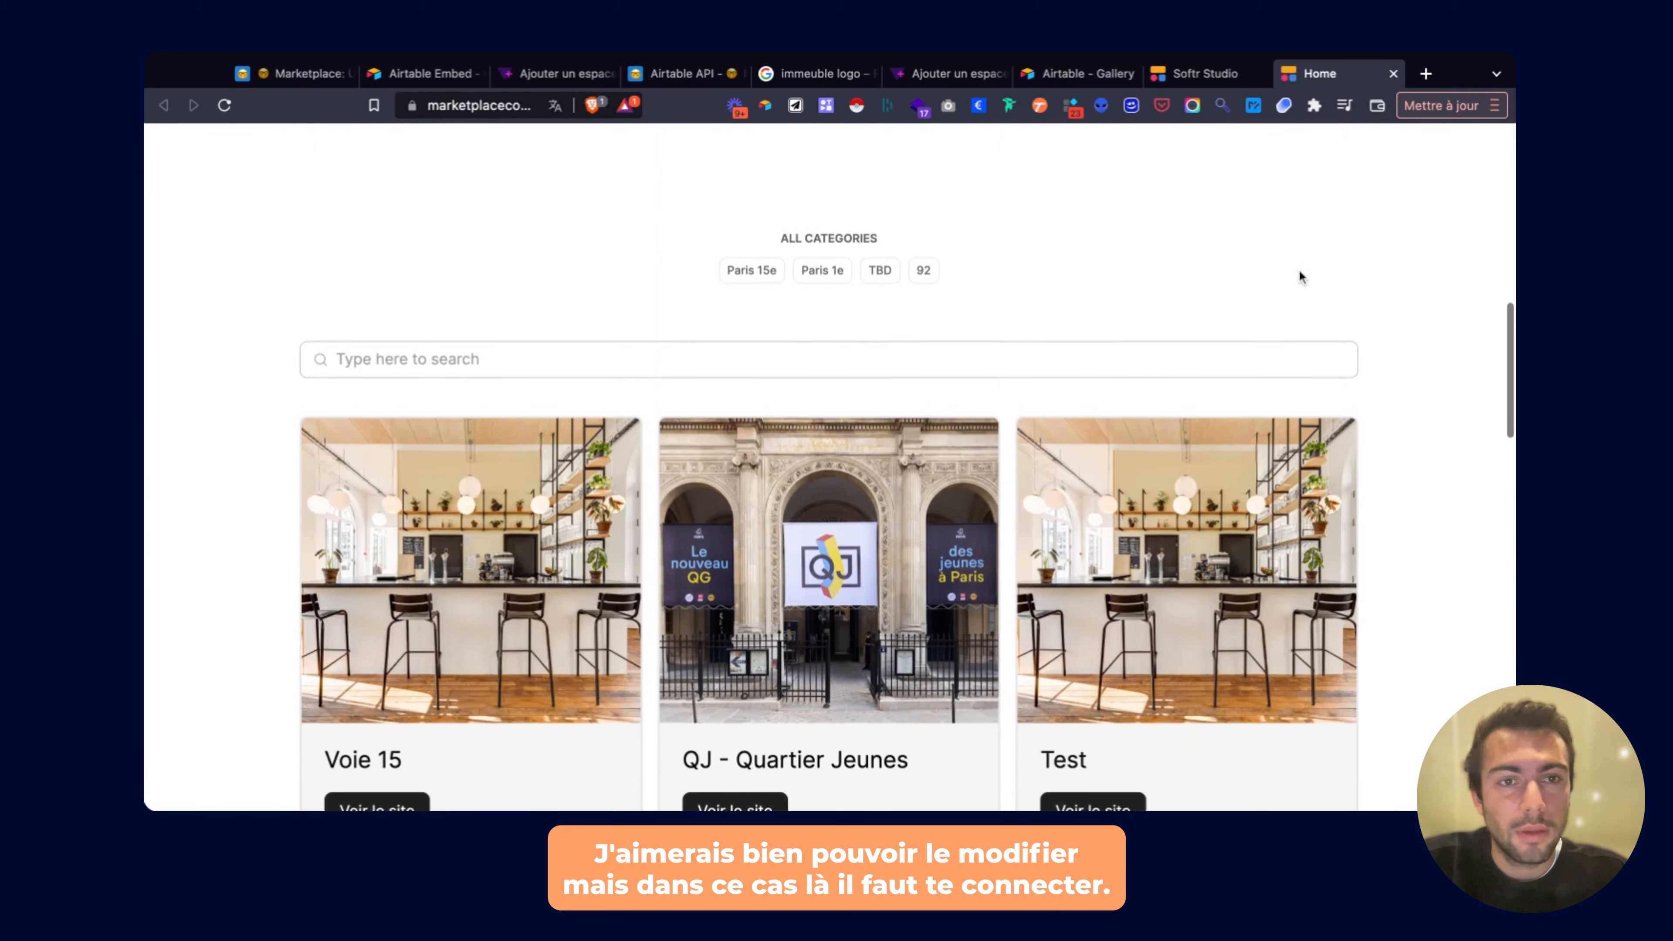
scroll(1304, 317, up, 10)
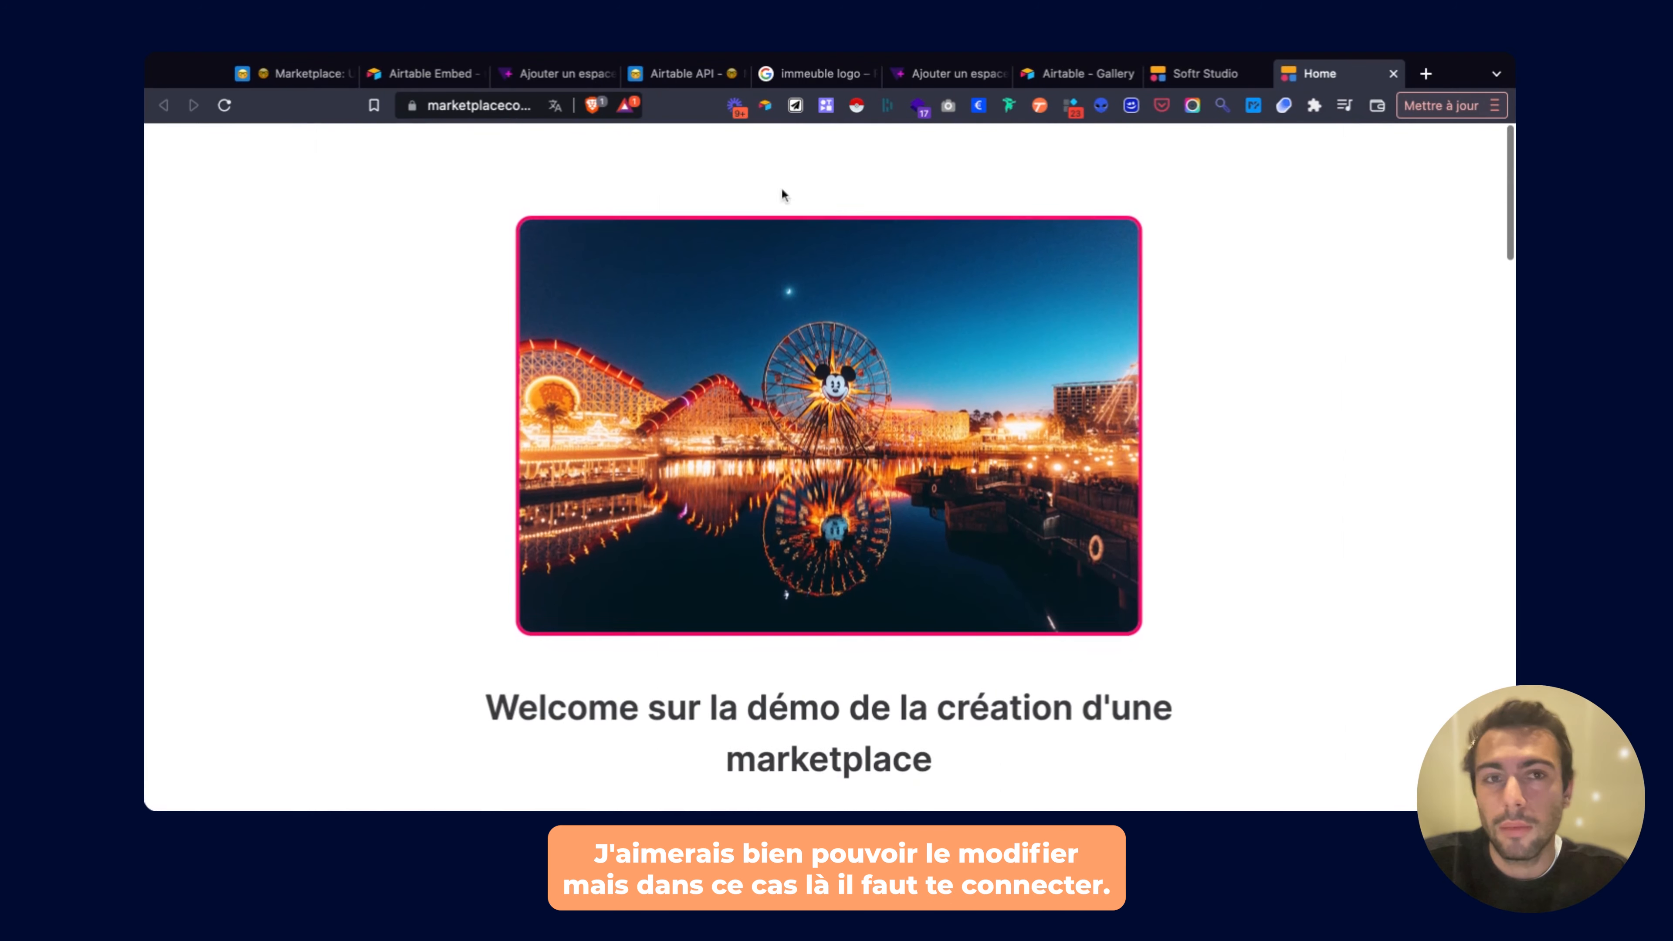
click(1203, 73)
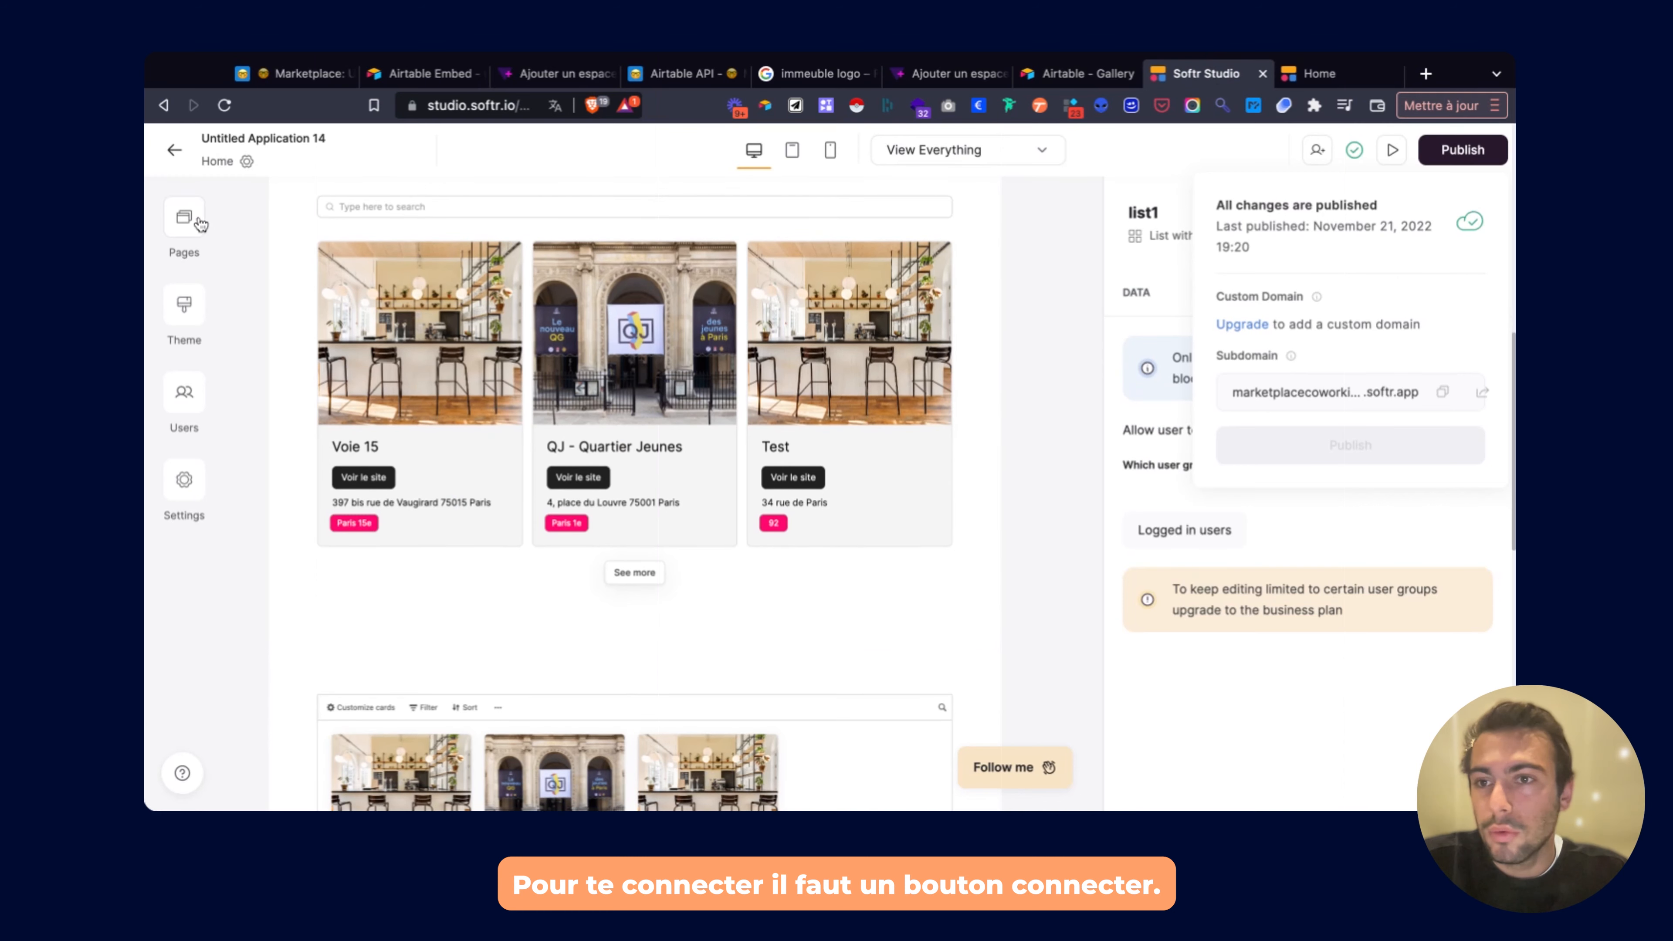
Add a second button to the Home hero with an Open page action.
click(183, 217)
click(317, 431)
scroll(552, 414, up, 10)
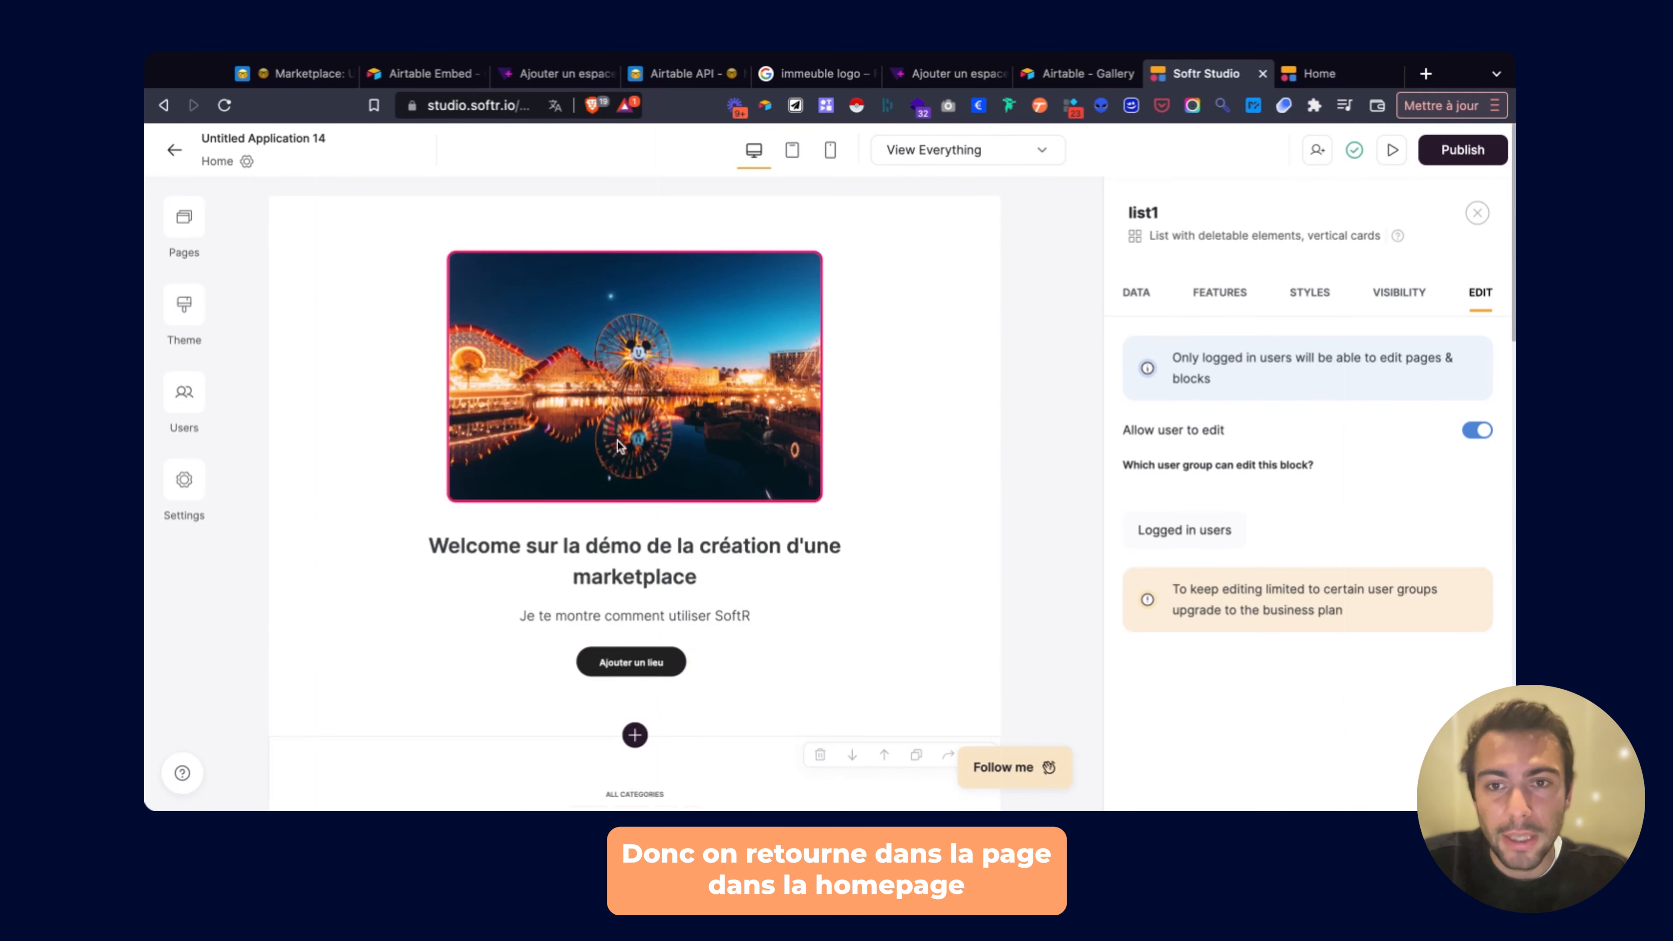
scroll(619, 440, down, 3)
scroll(619, 439, up, 3)
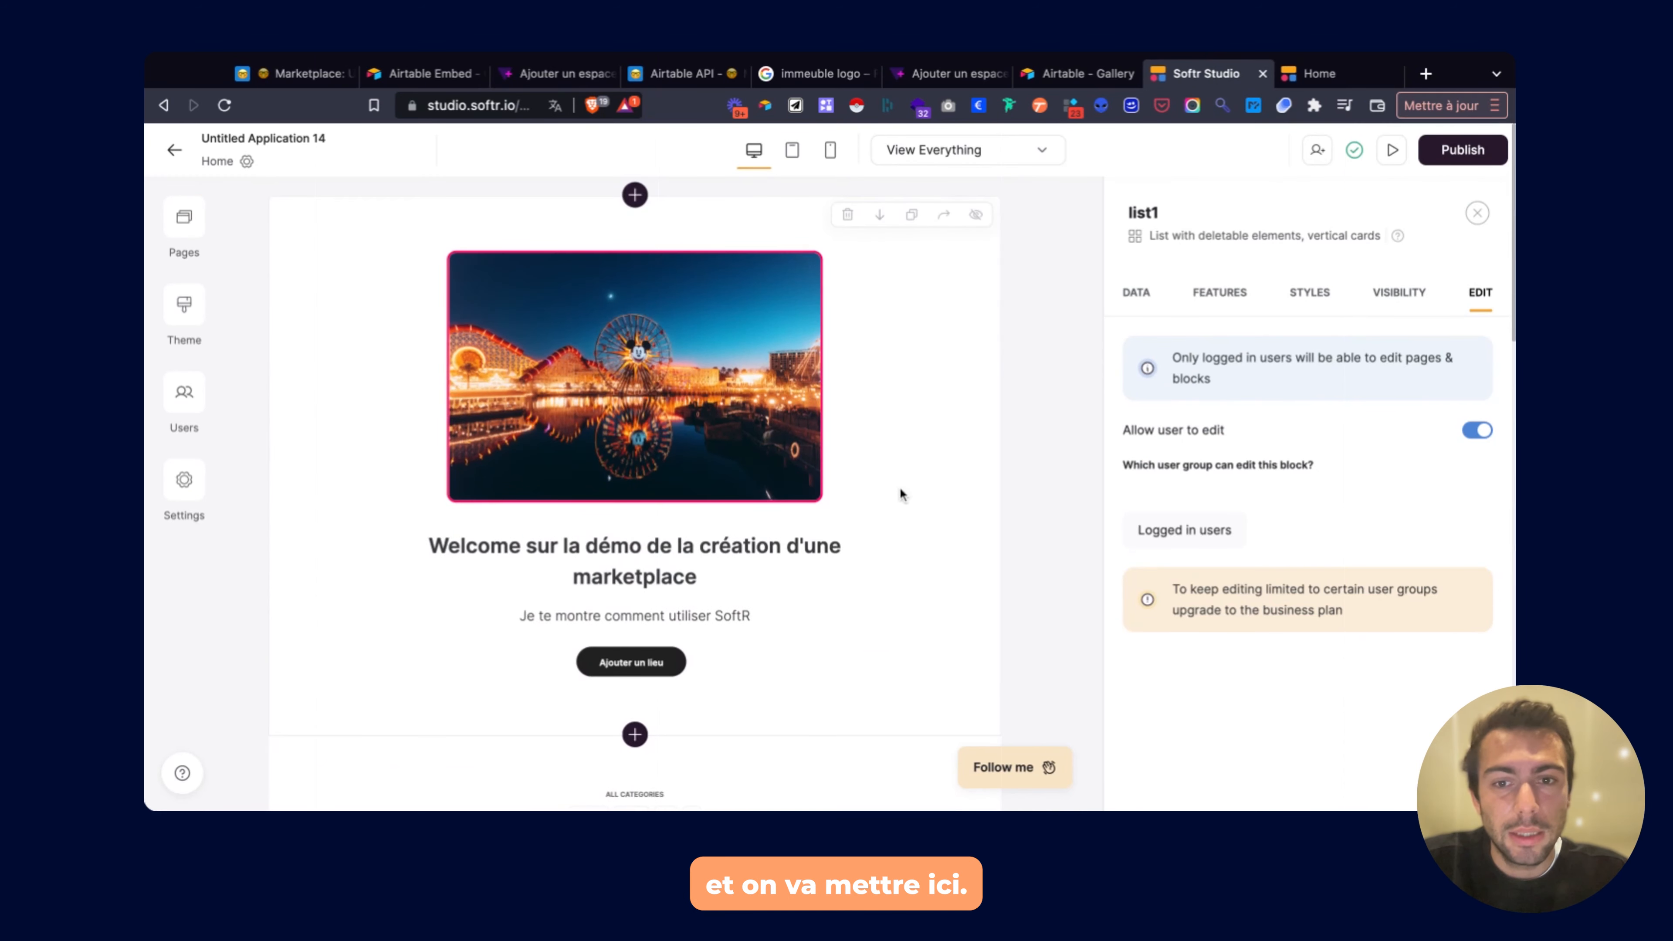
click(880, 511)
scroll(1251, 543, down, 8)
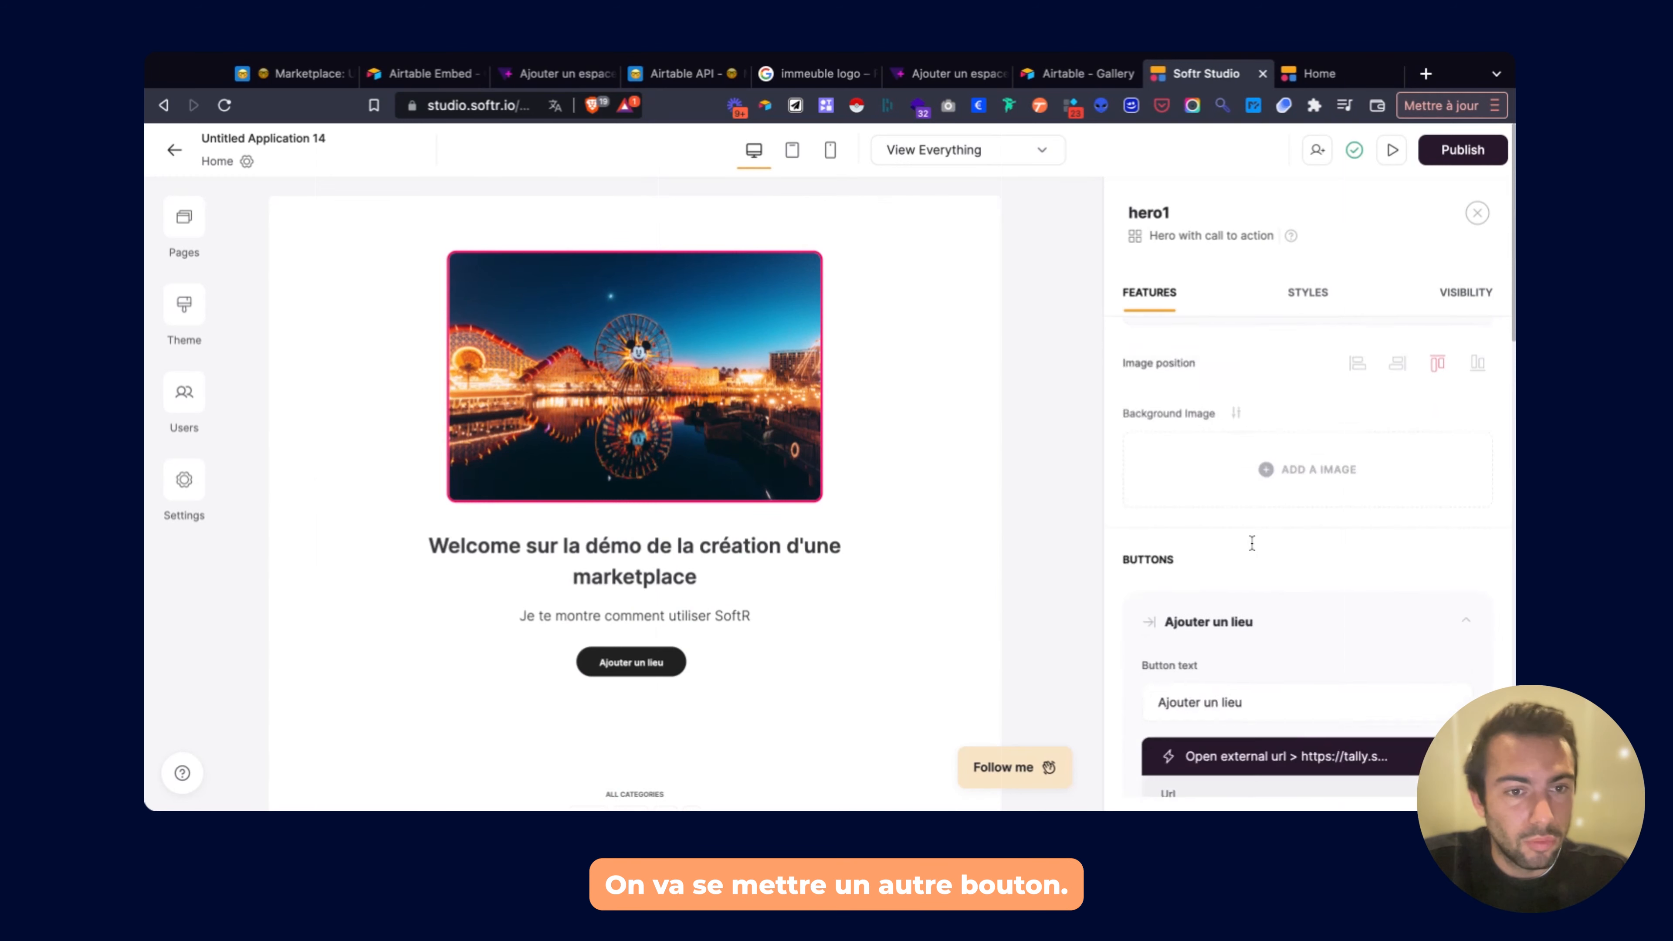
scroll(1251, 542, down, 5)
click(1203, 520)
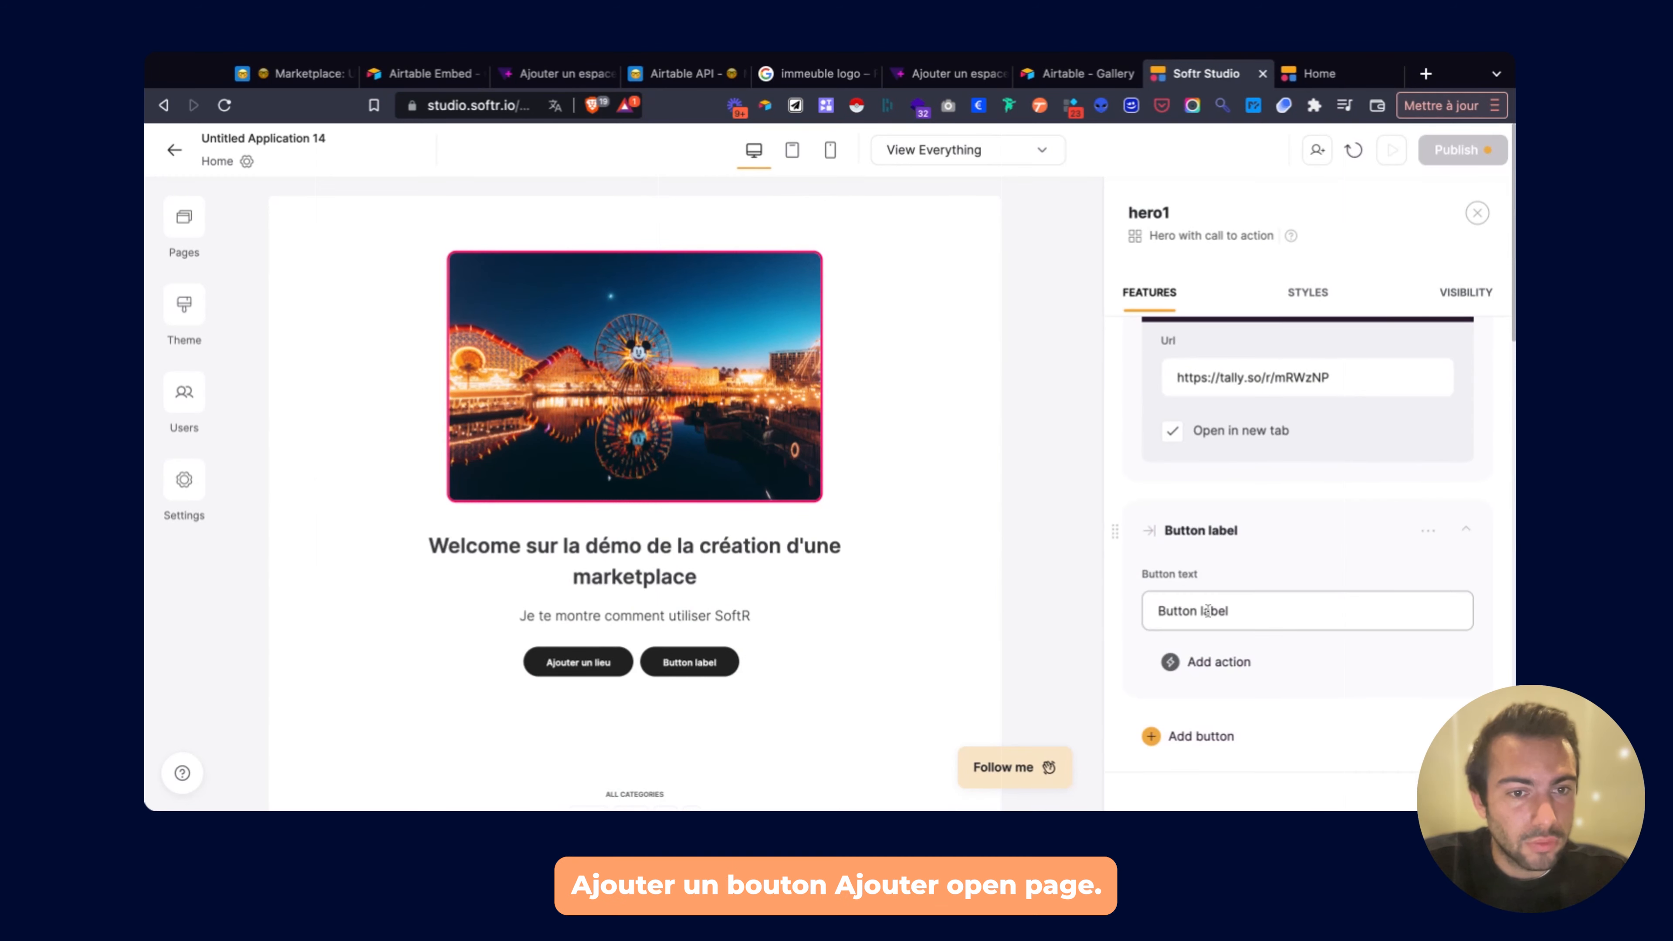
click(1203, 660)
click(1215, 516)
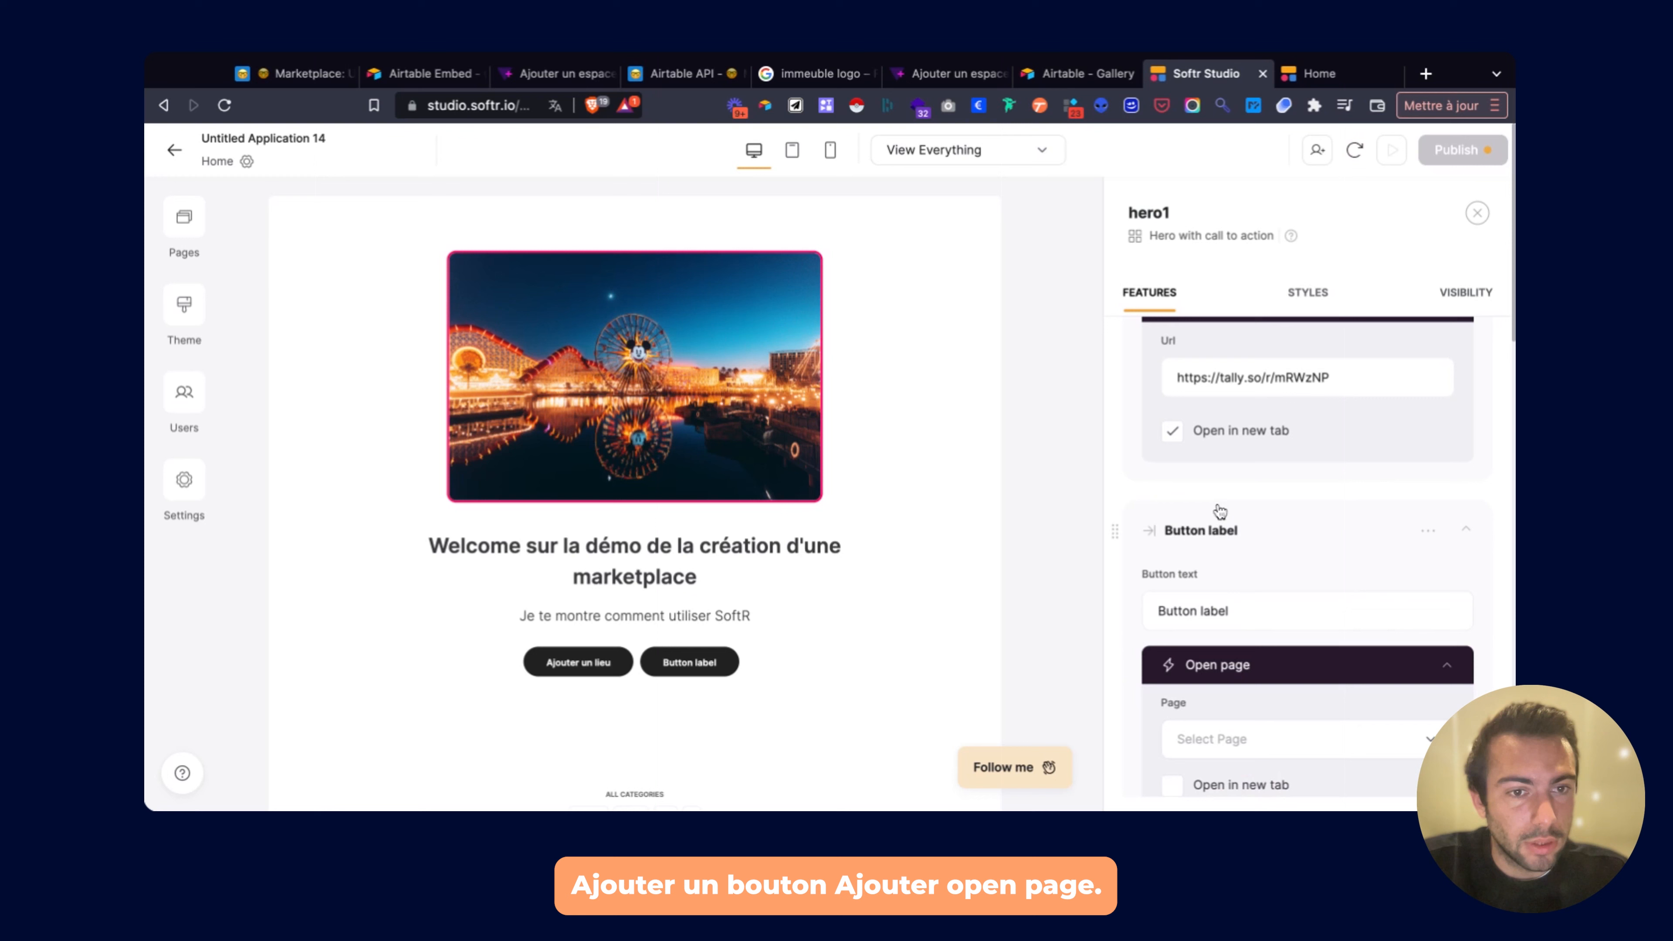
Label the button 'Test connexion', link it to the Connexion page, and publish.
triple_click(1222, 623)
text(Test connectio)
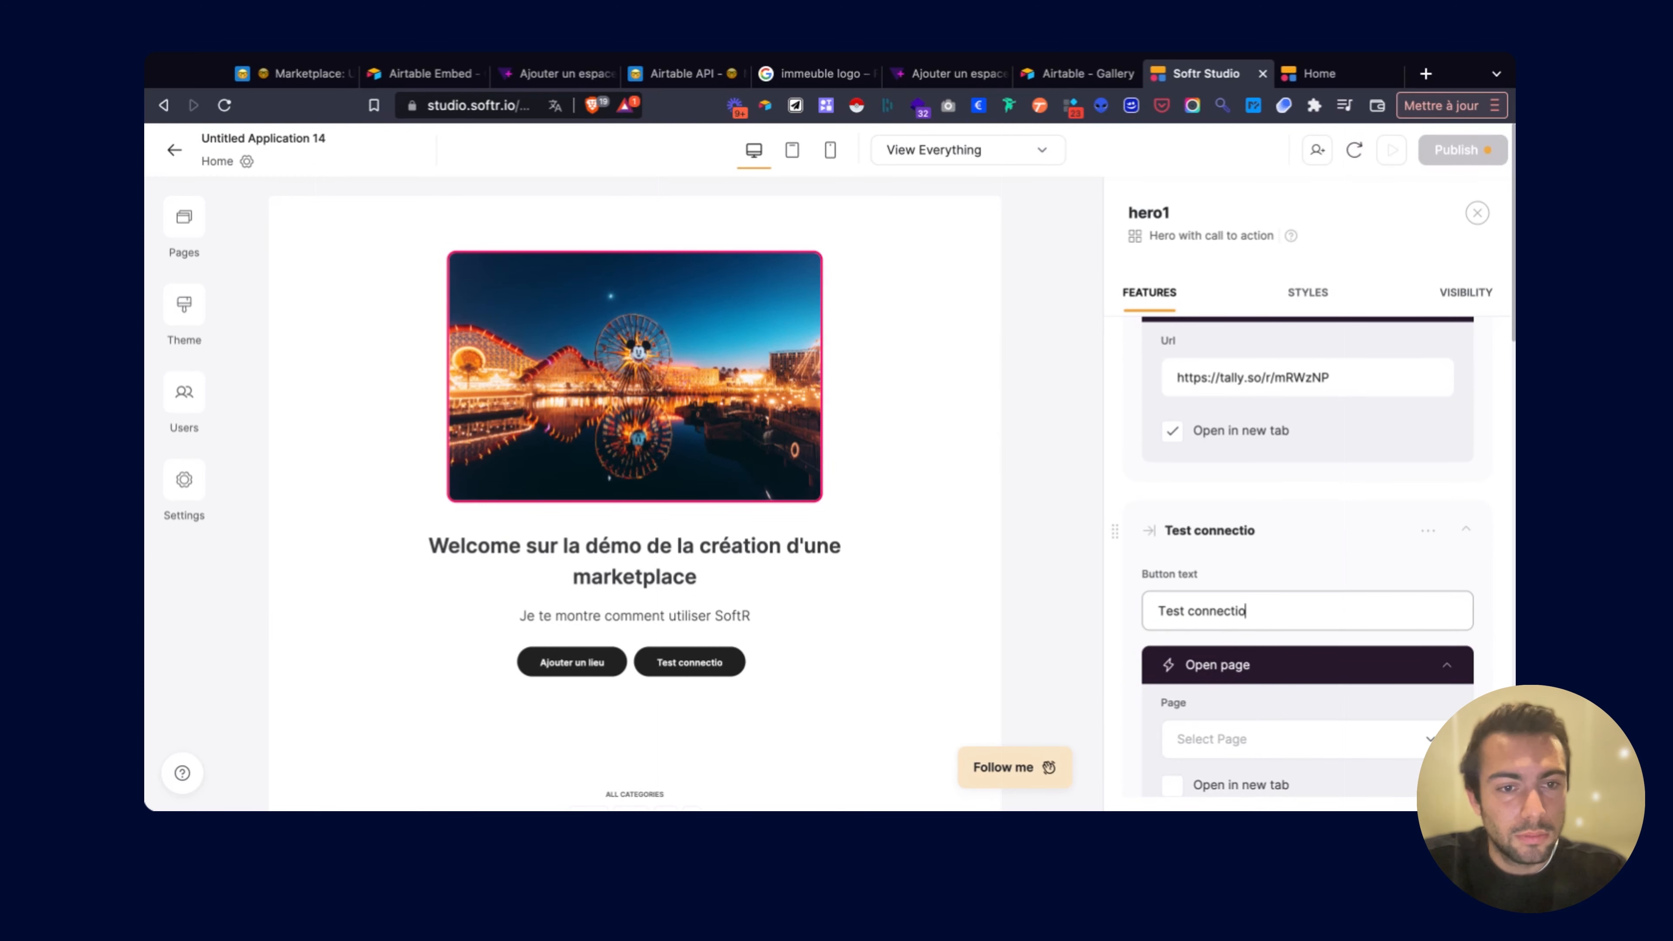
key(BackSpace)
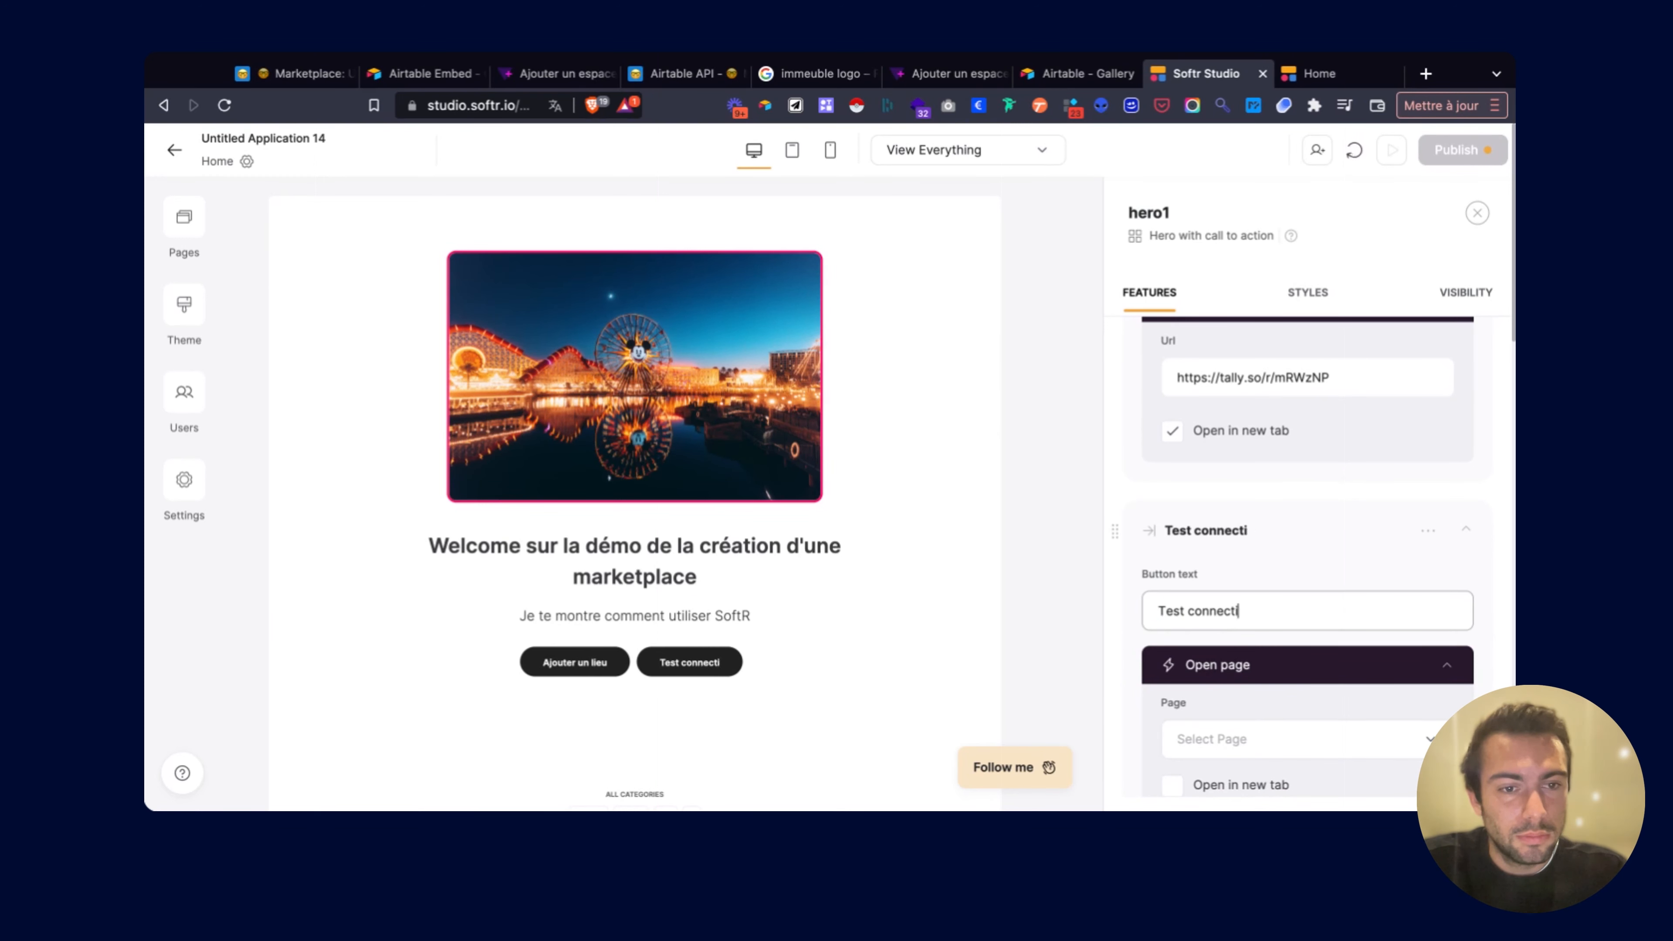
text(on)
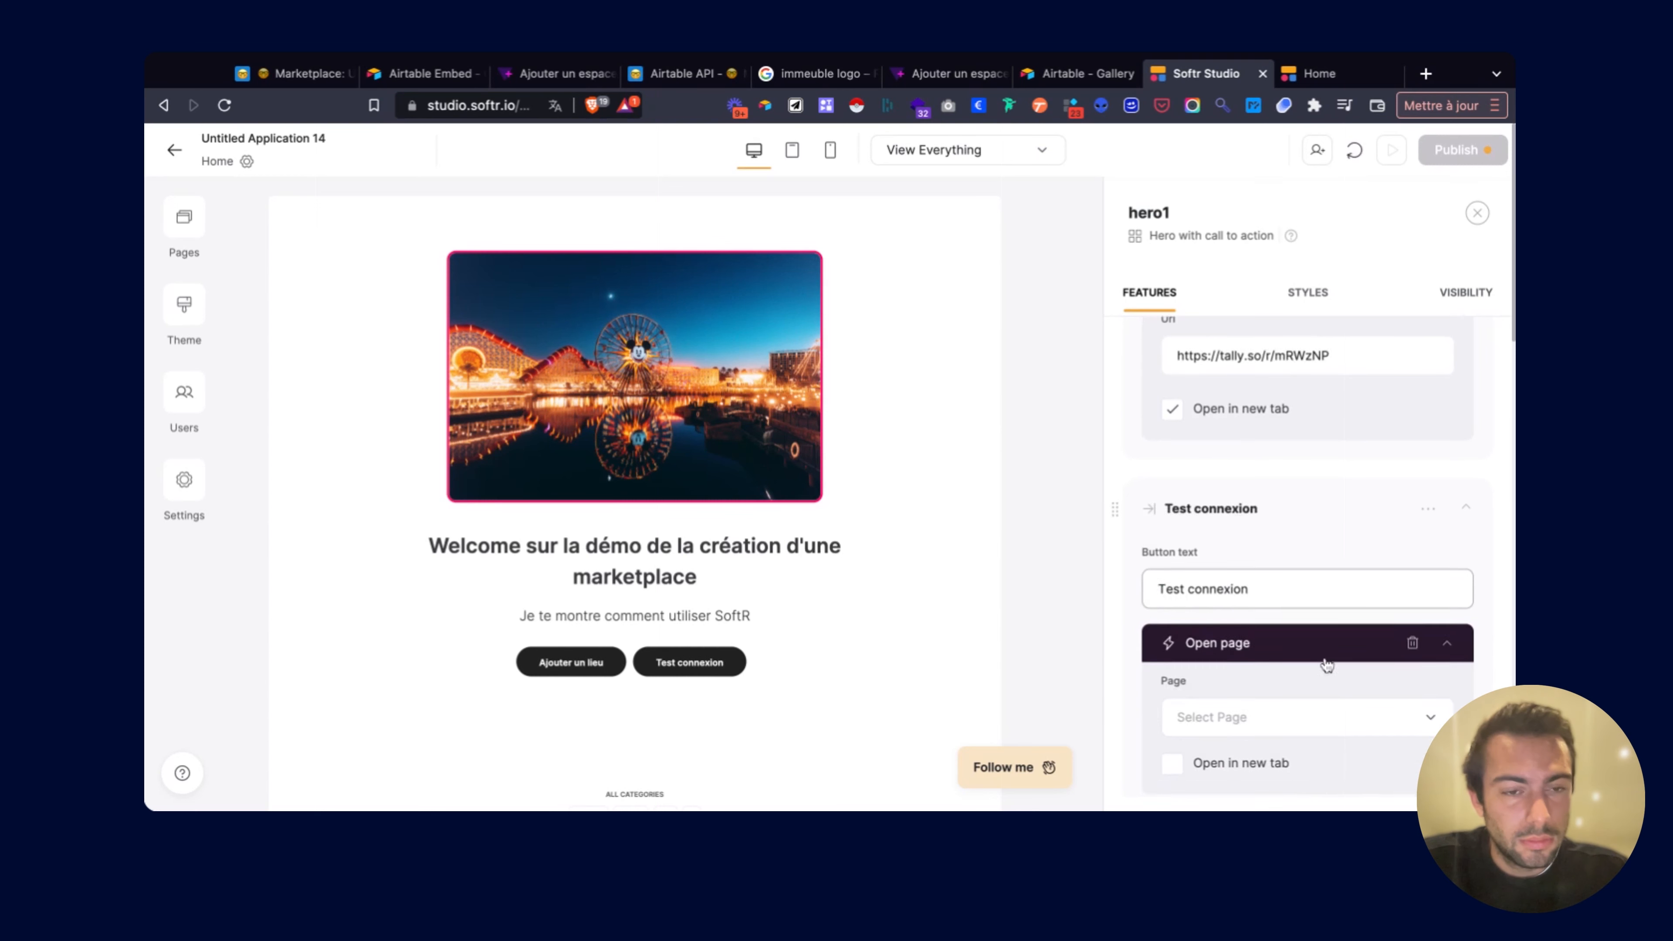
scroll(1318, 659, down, 3)
click(1280, 522)
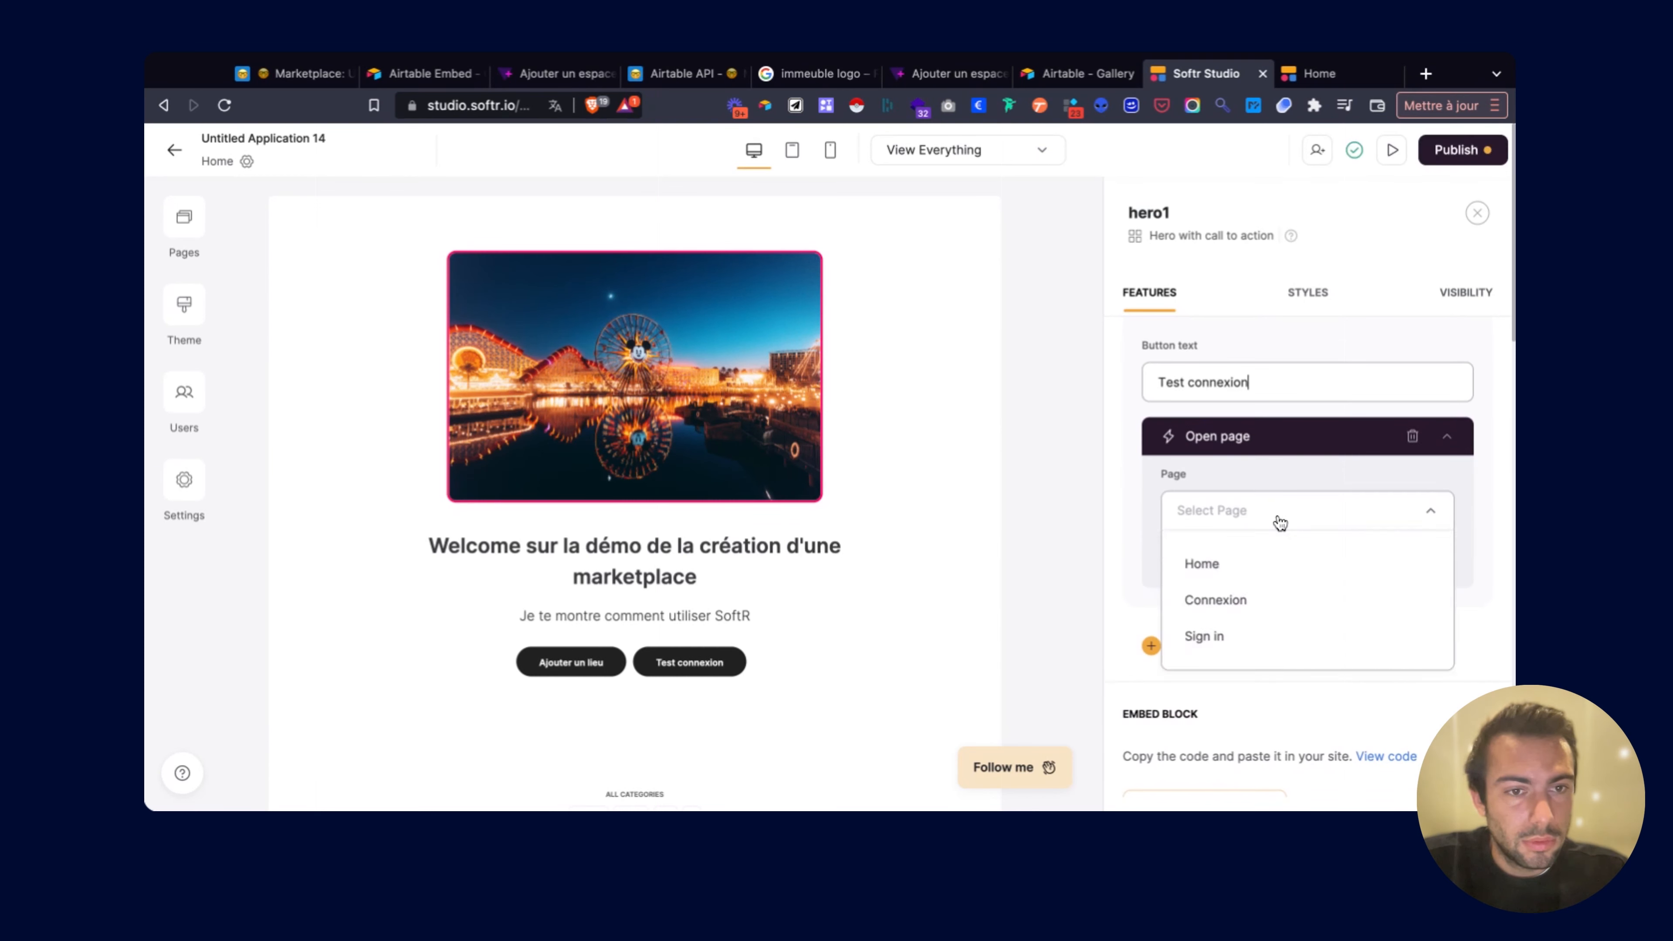
click(1243, 600)
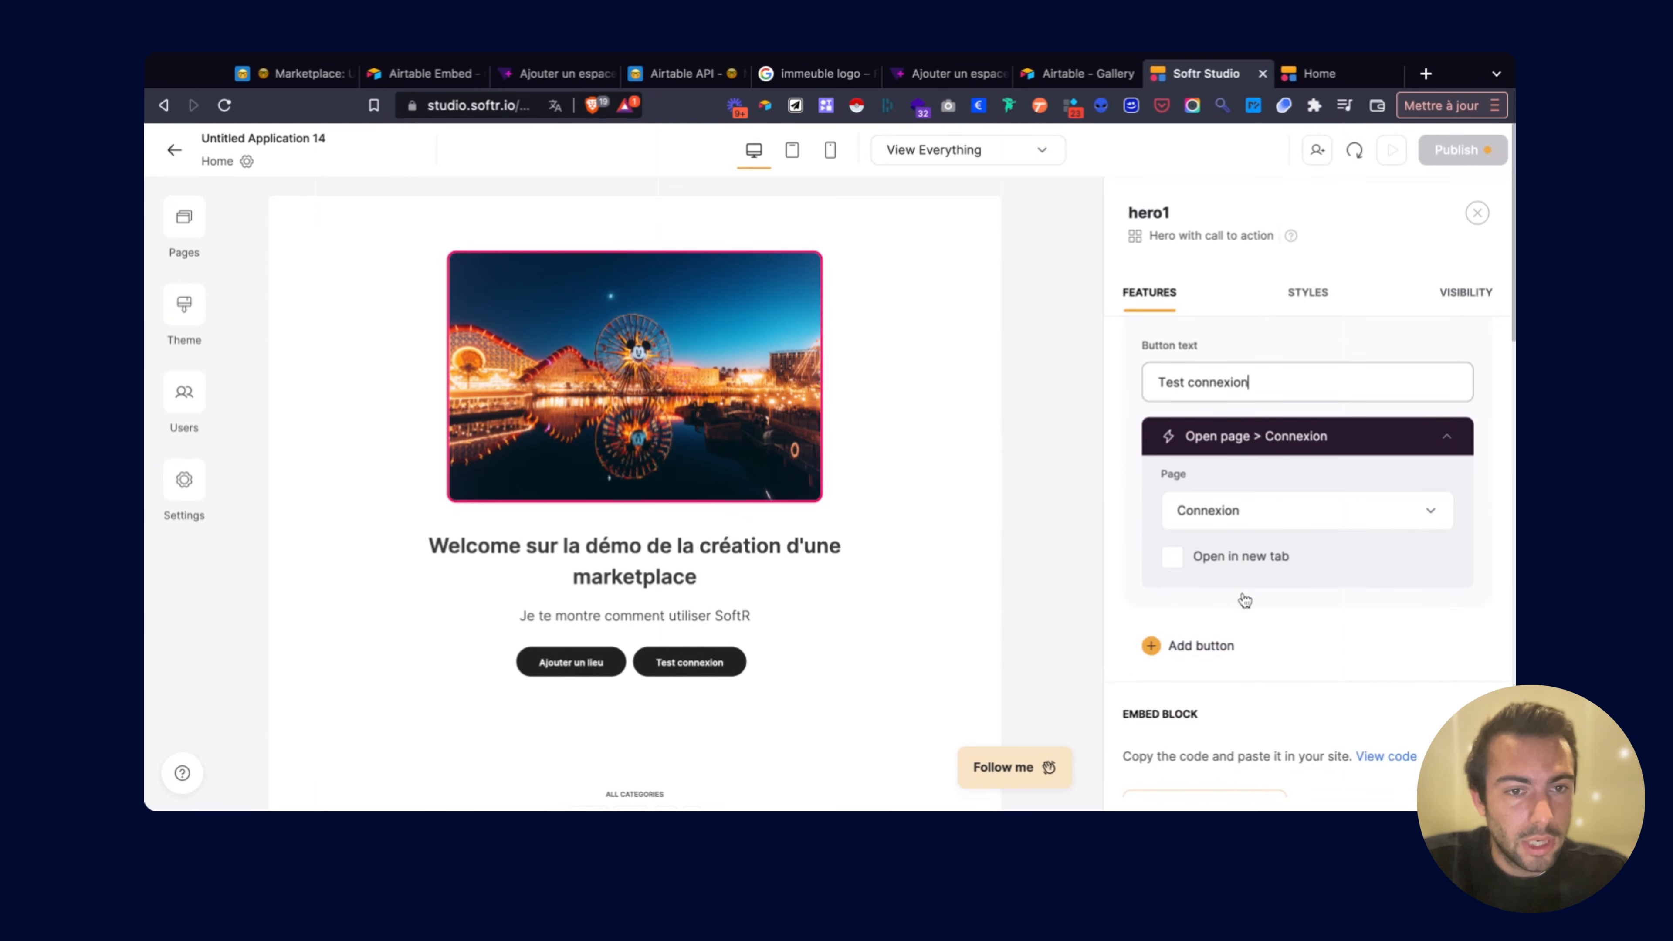
click(1459, 149)
click(1356, 442)
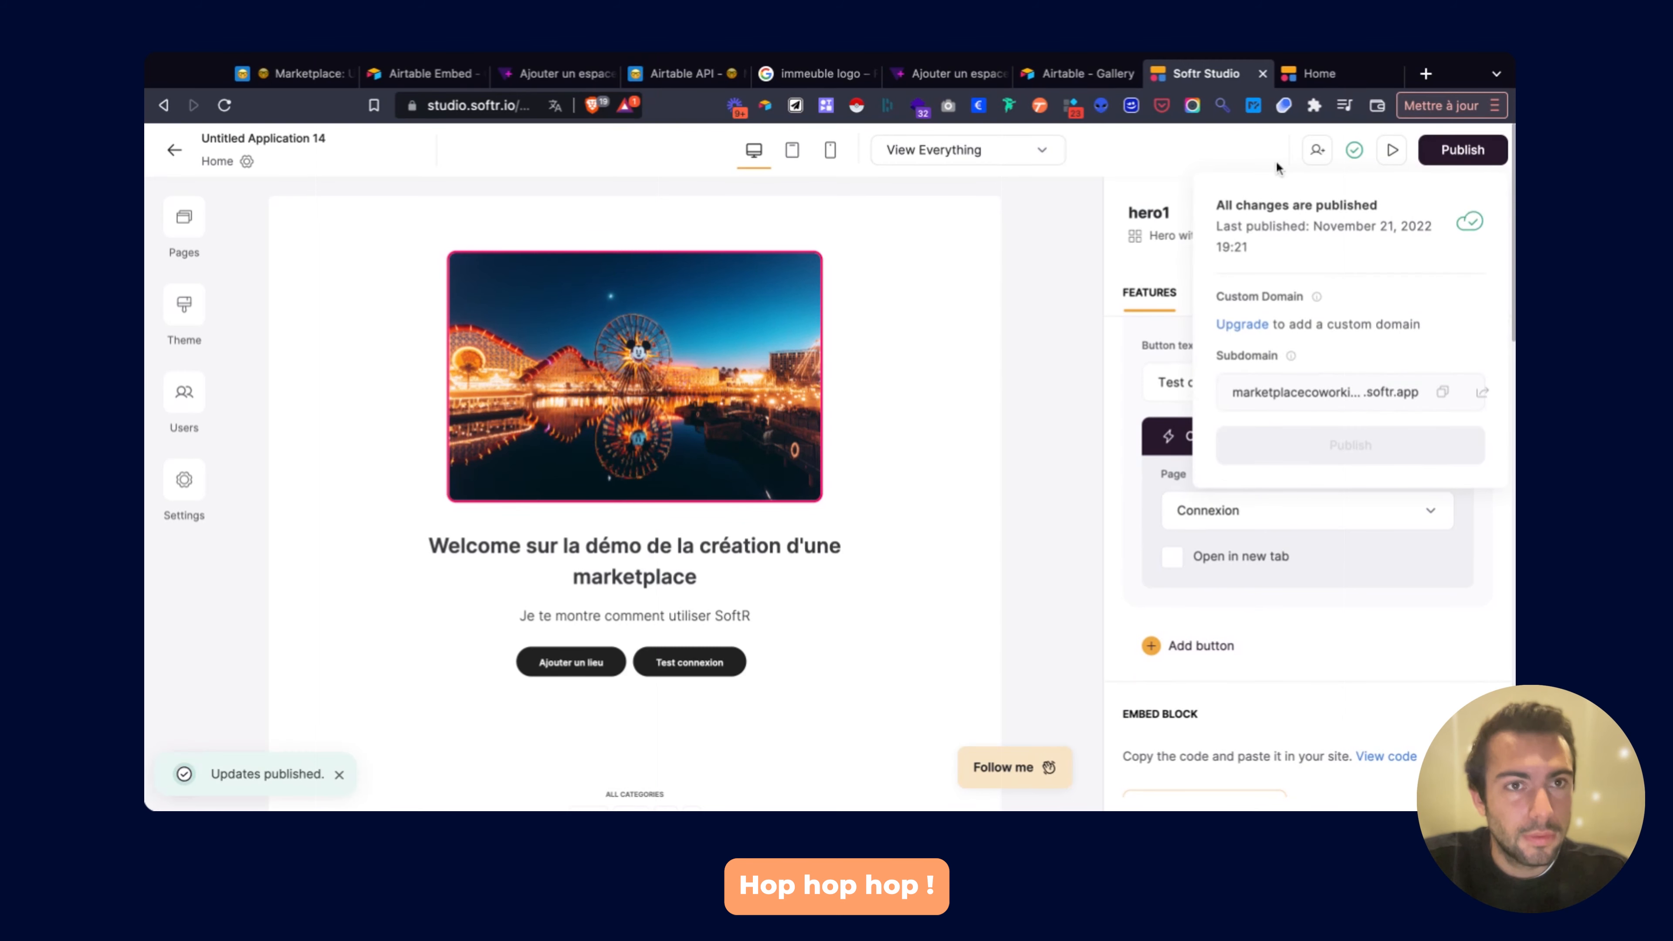
click(1330, 76)
Reload the live site and open the Connexion page via the Test connexion button.
key(super+r)
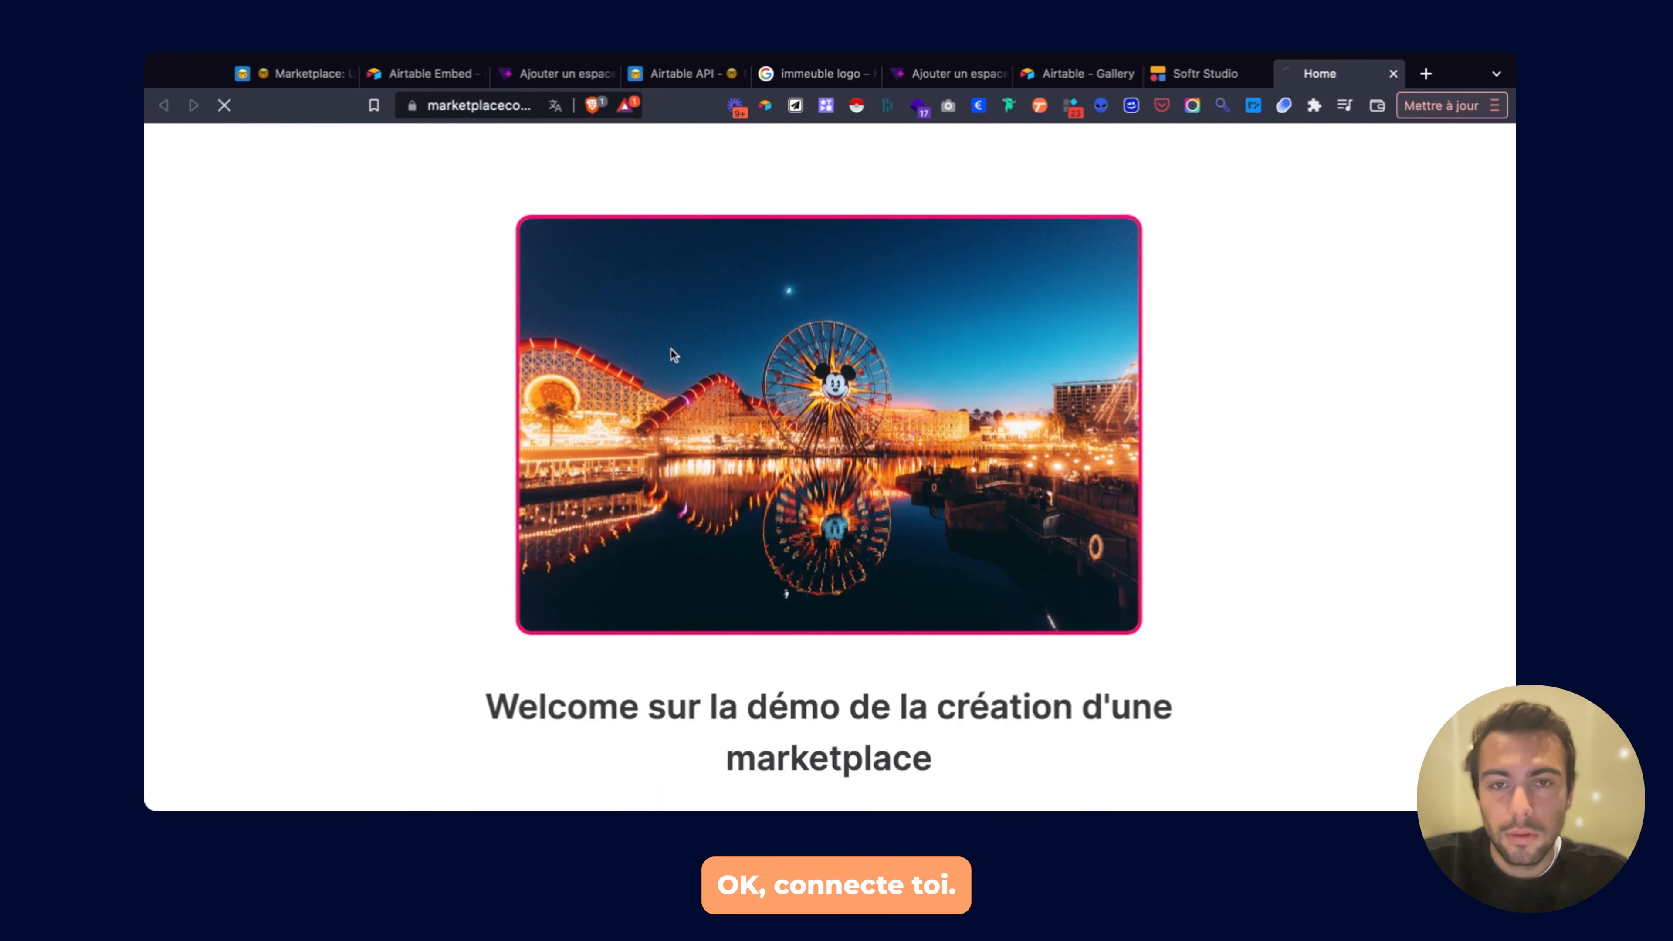
scroll(586, 419, down, 5)
scroll(587, 420, down, 1)
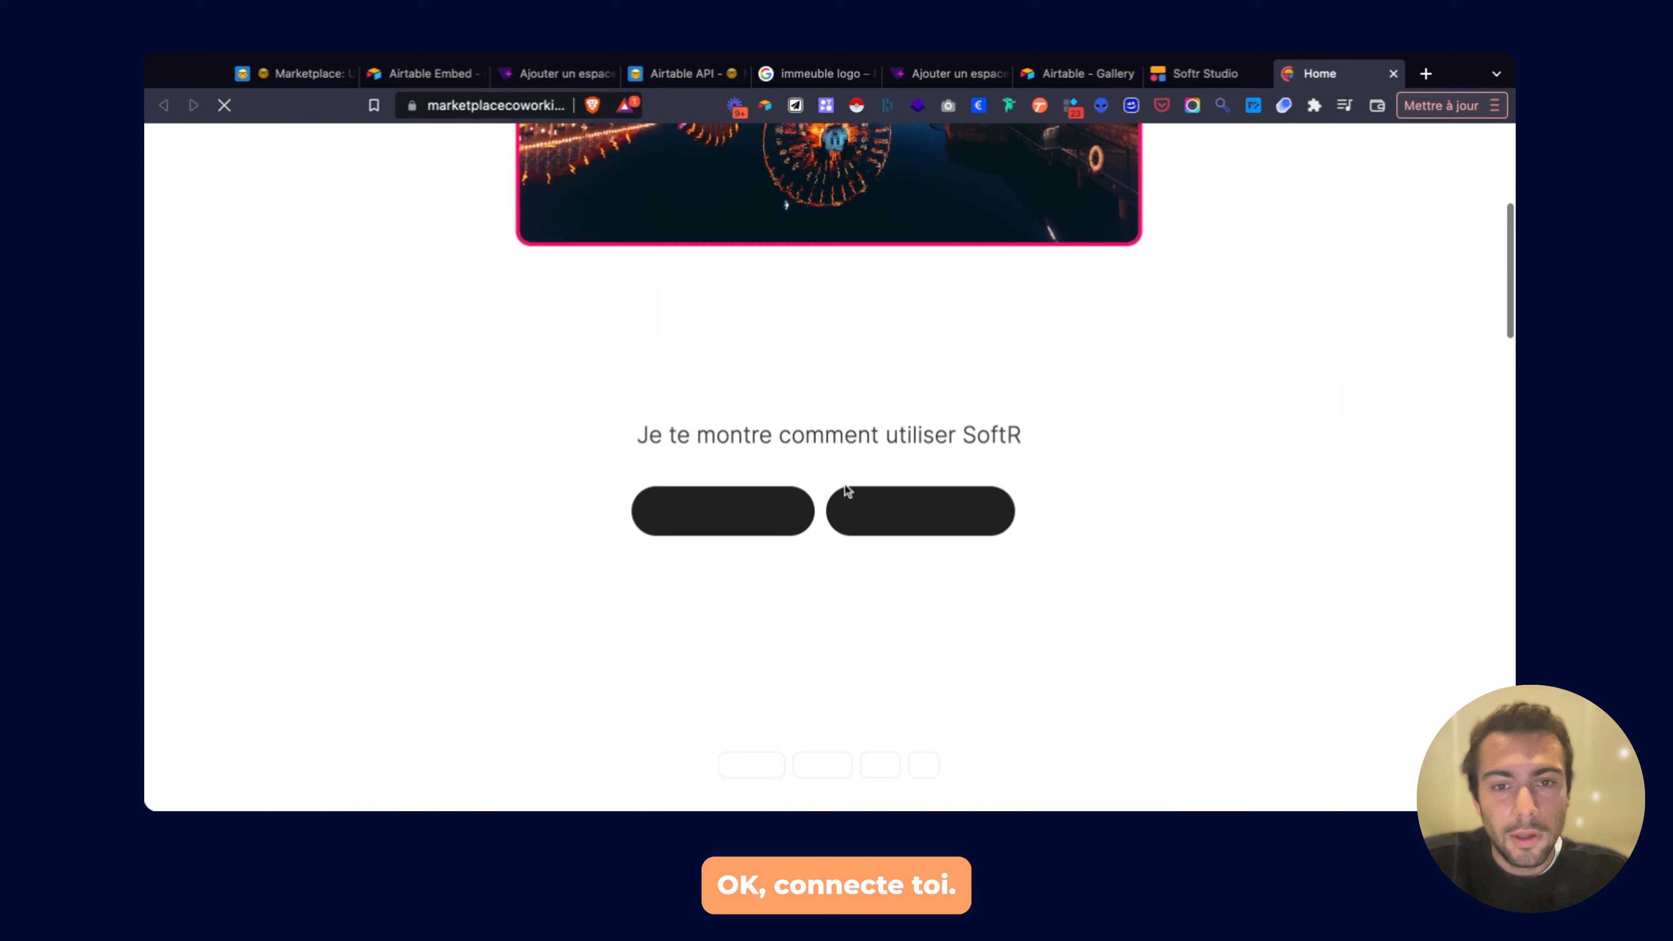
click(860, 513)
Sign up a new account with full name, saved email and a generated password.
click(758, 346)
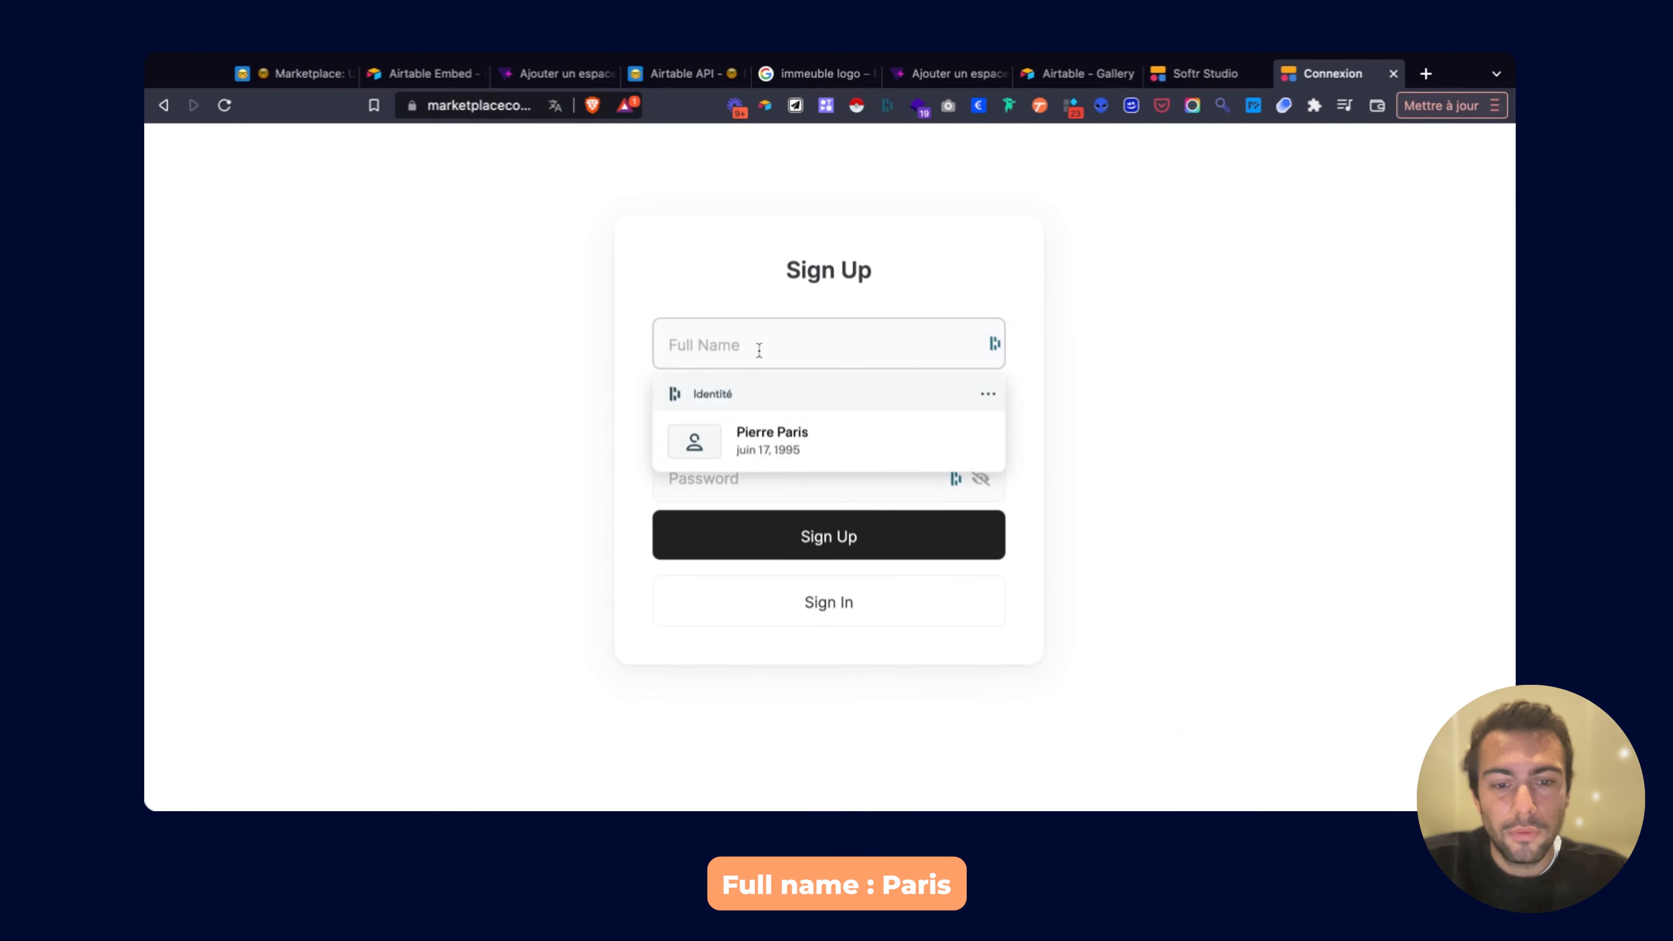
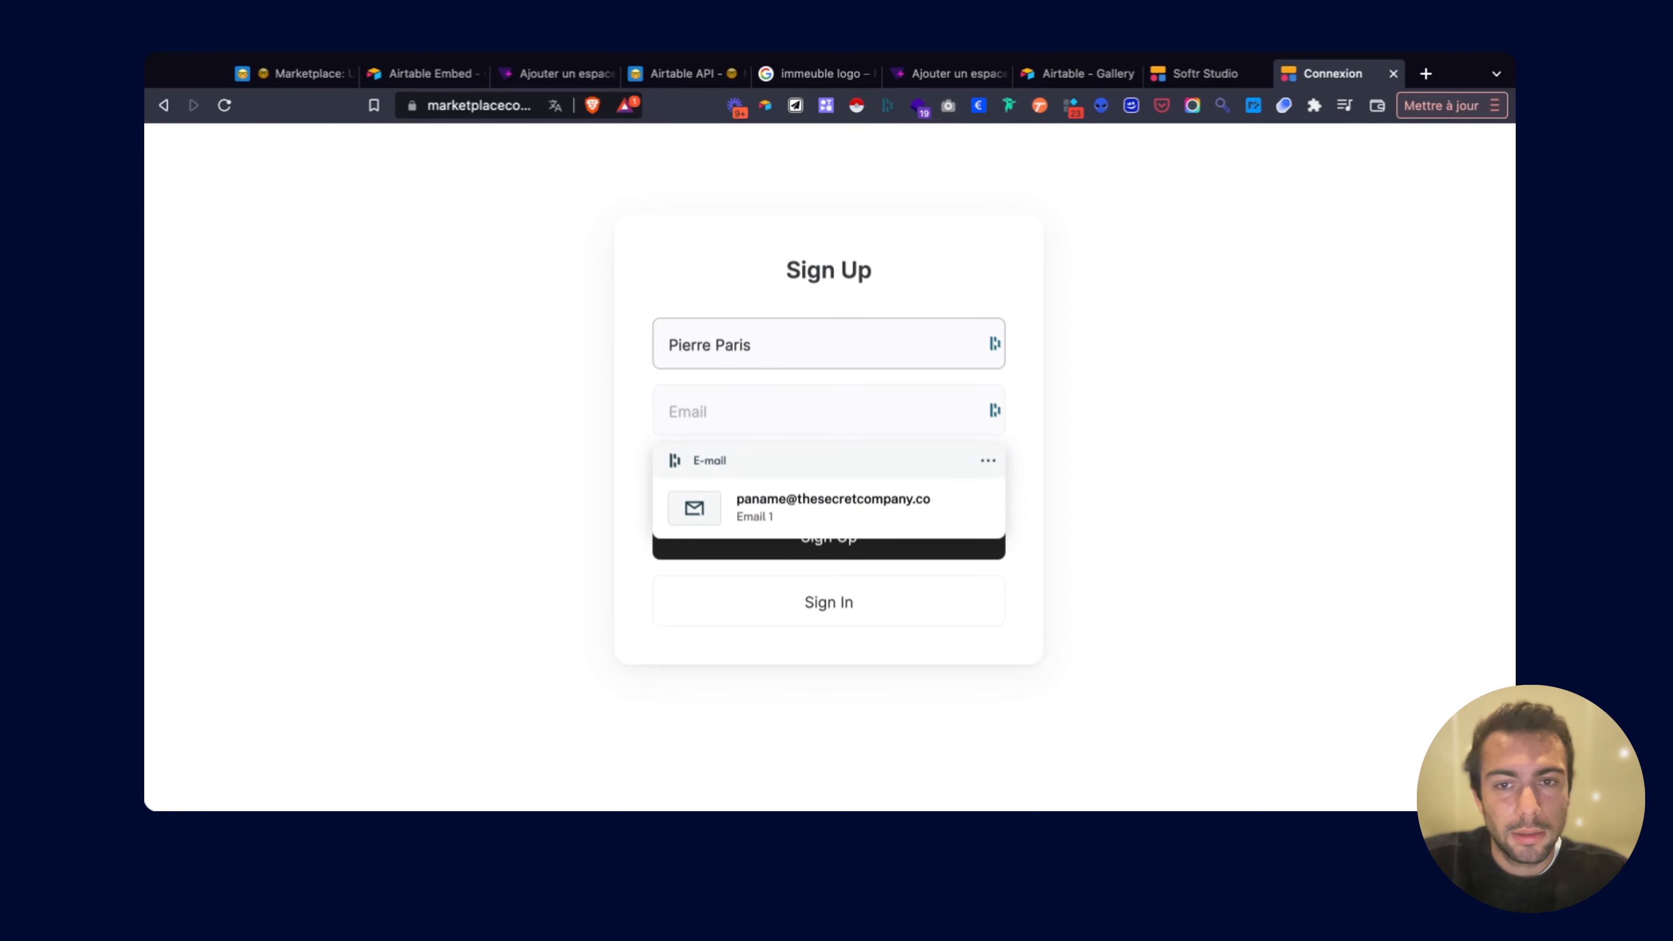
click(784, 499)
click(744, 471)
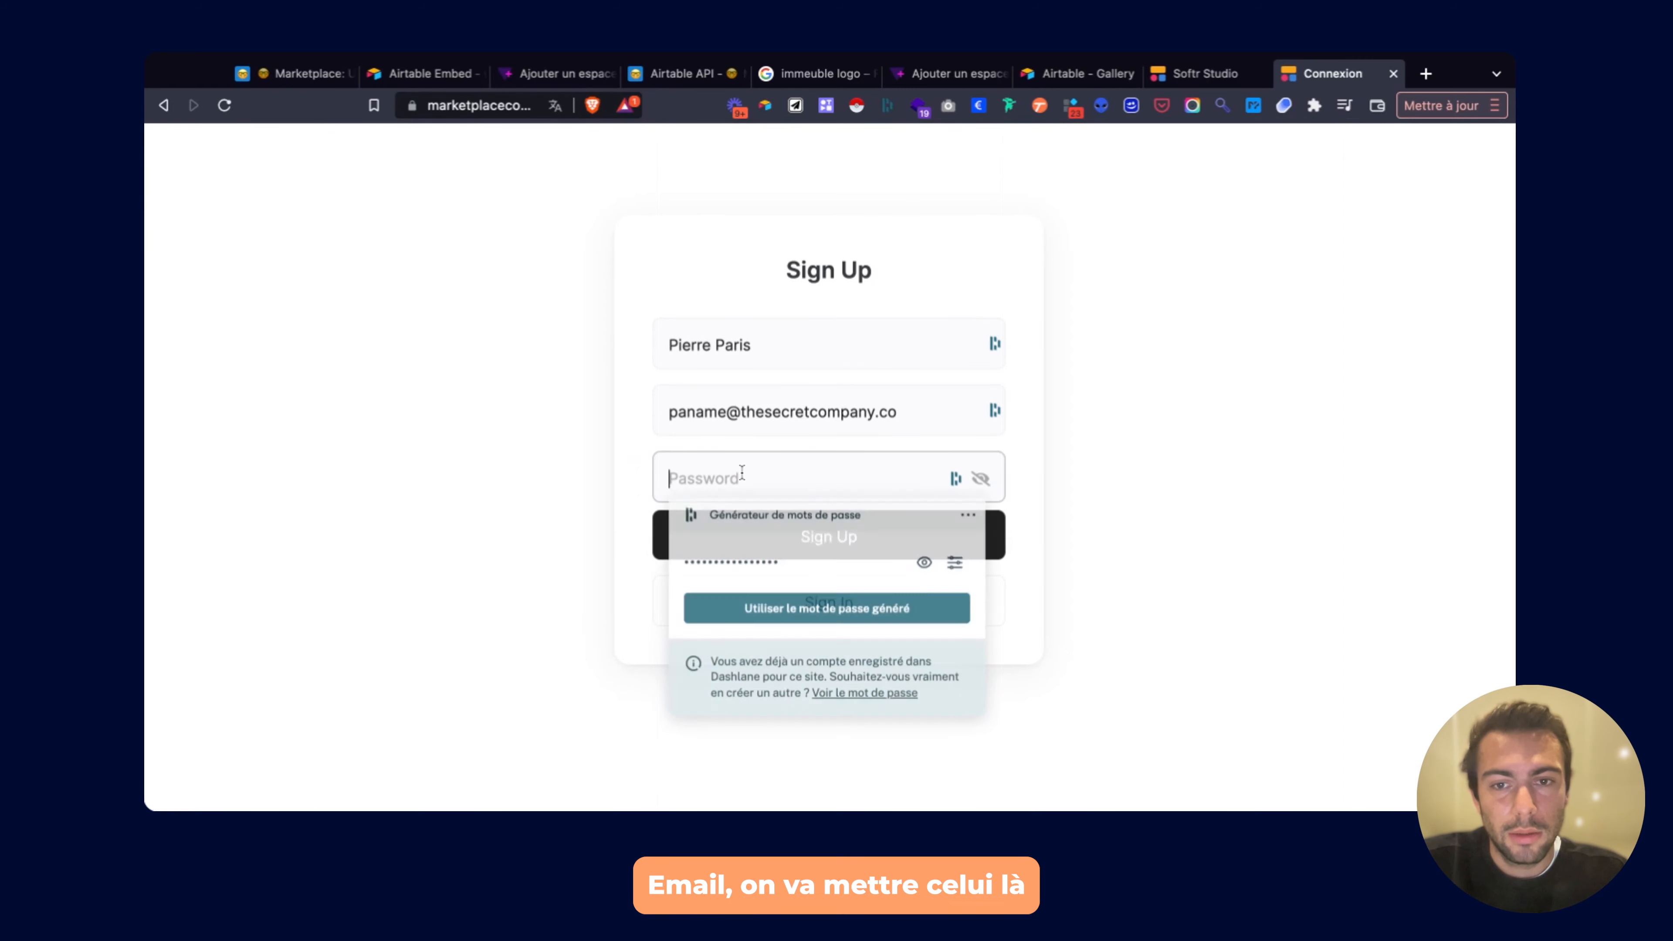
click(784, 608)
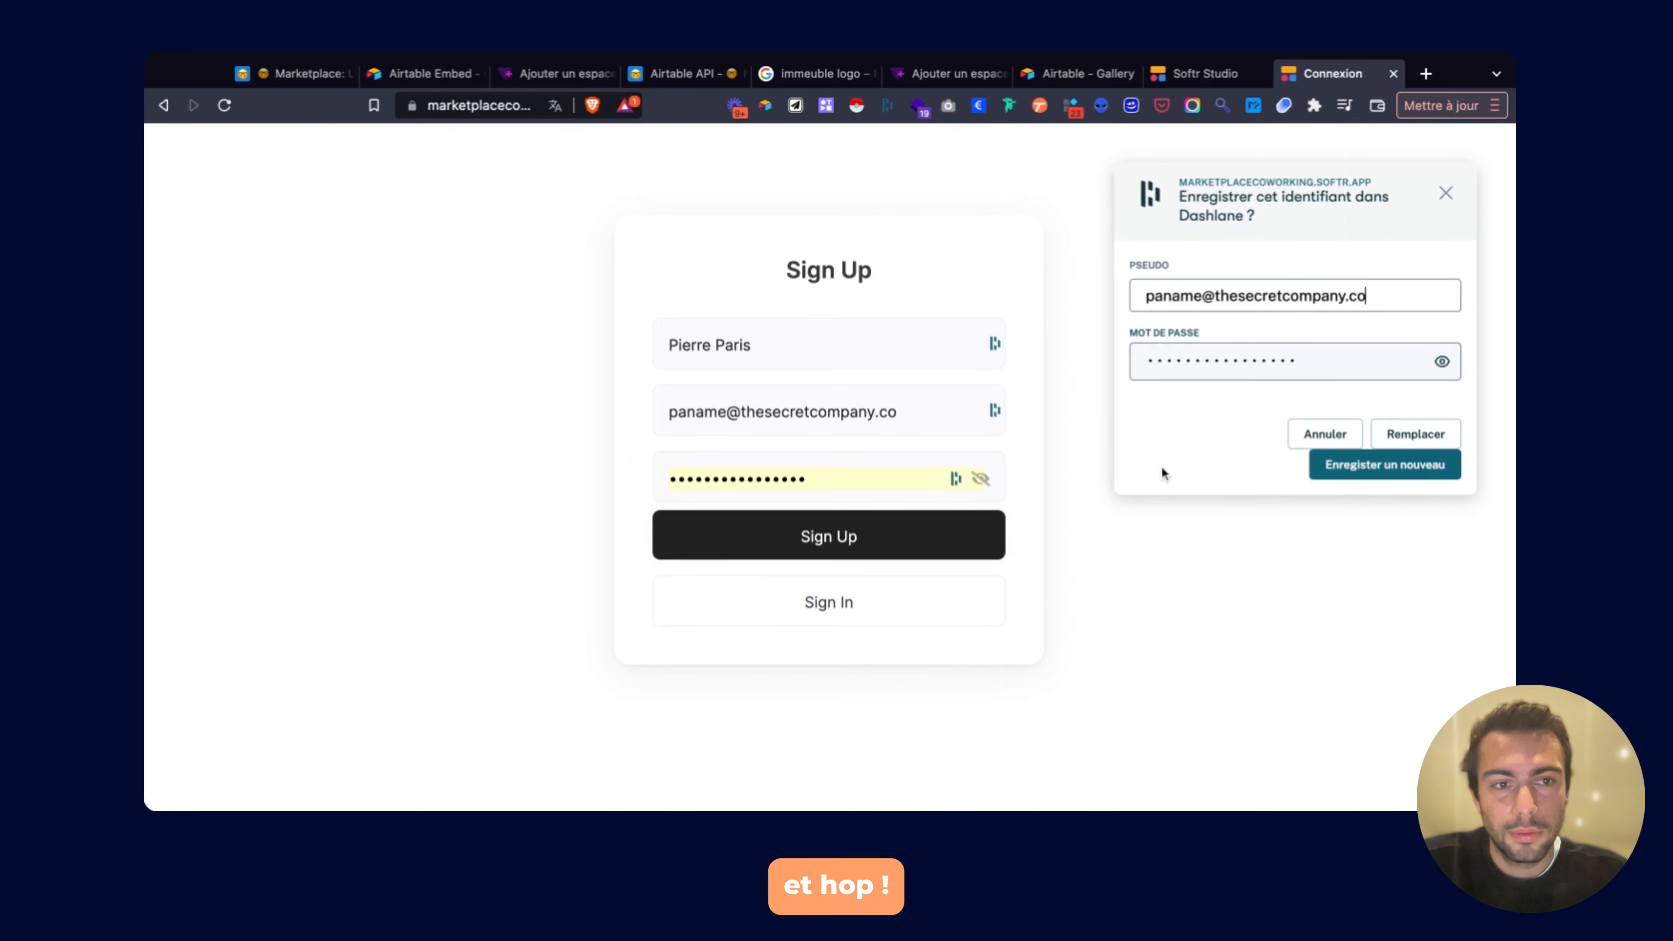
click(1358, 462)
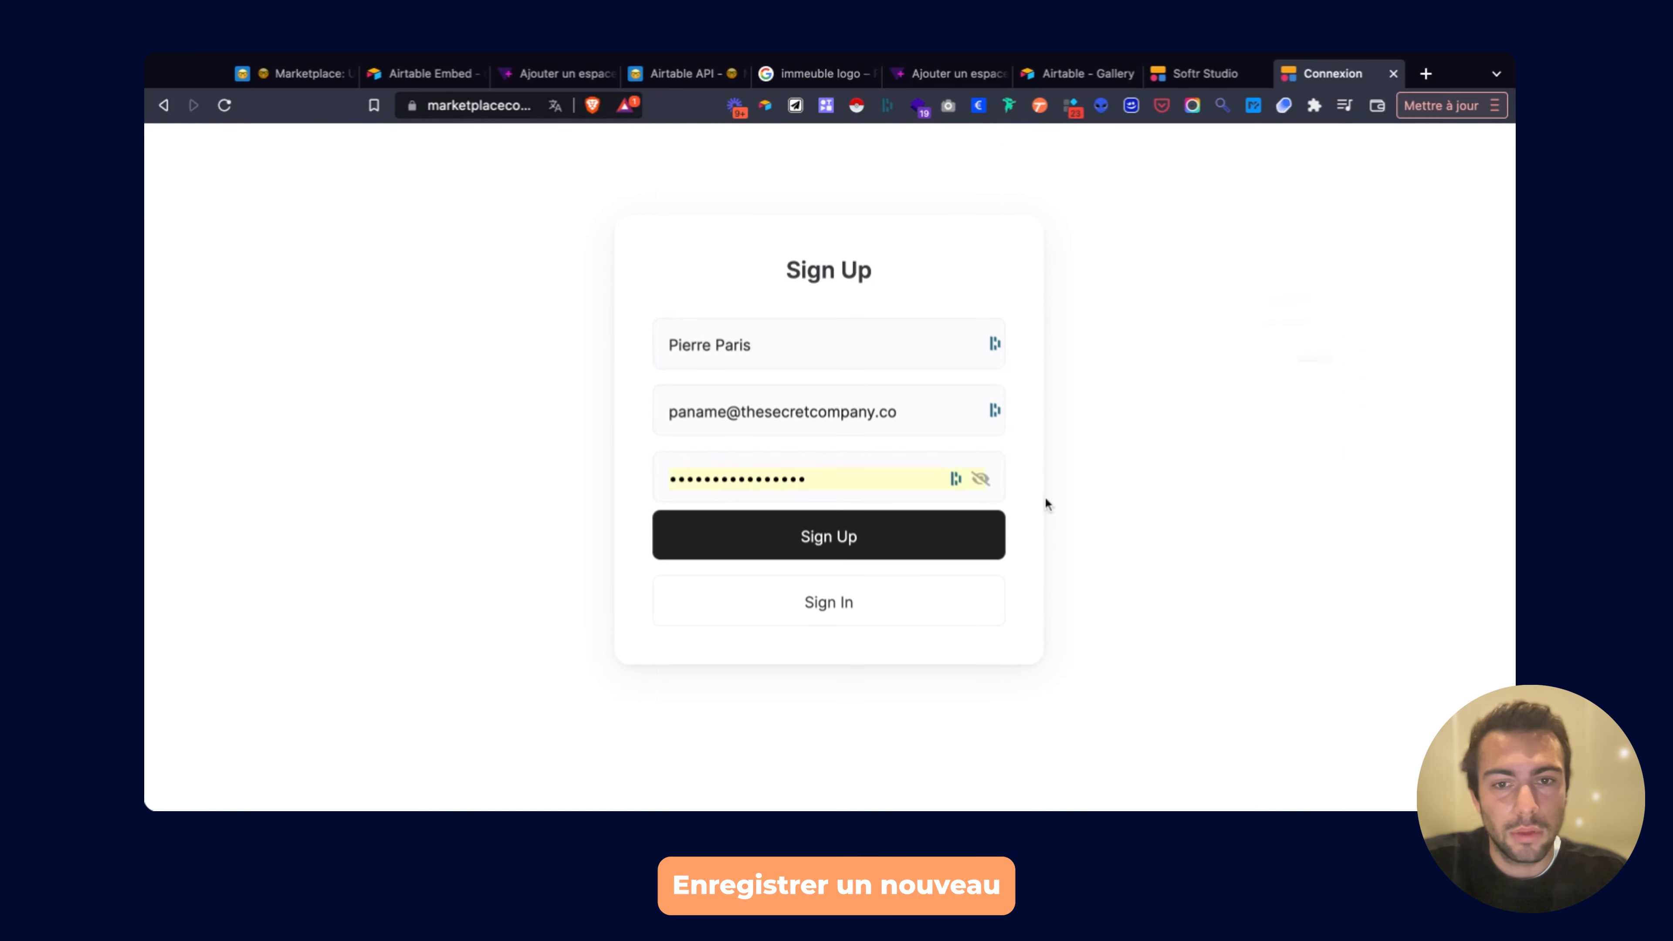
click(837, 544)
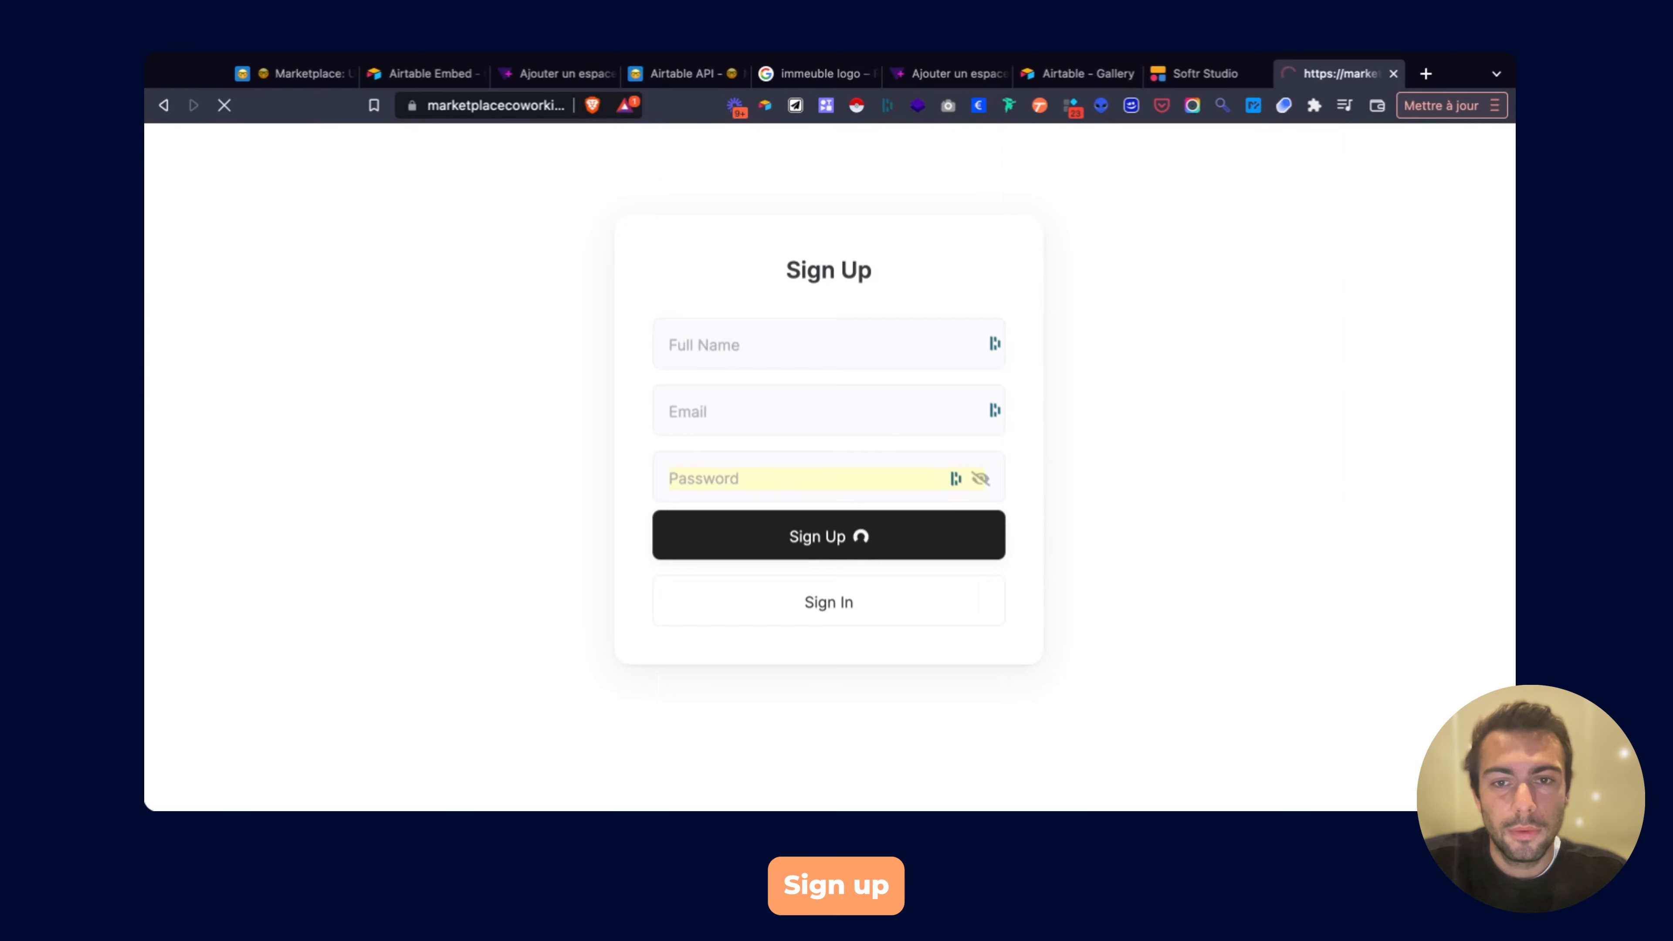
scroll(829, 461, down, 7)
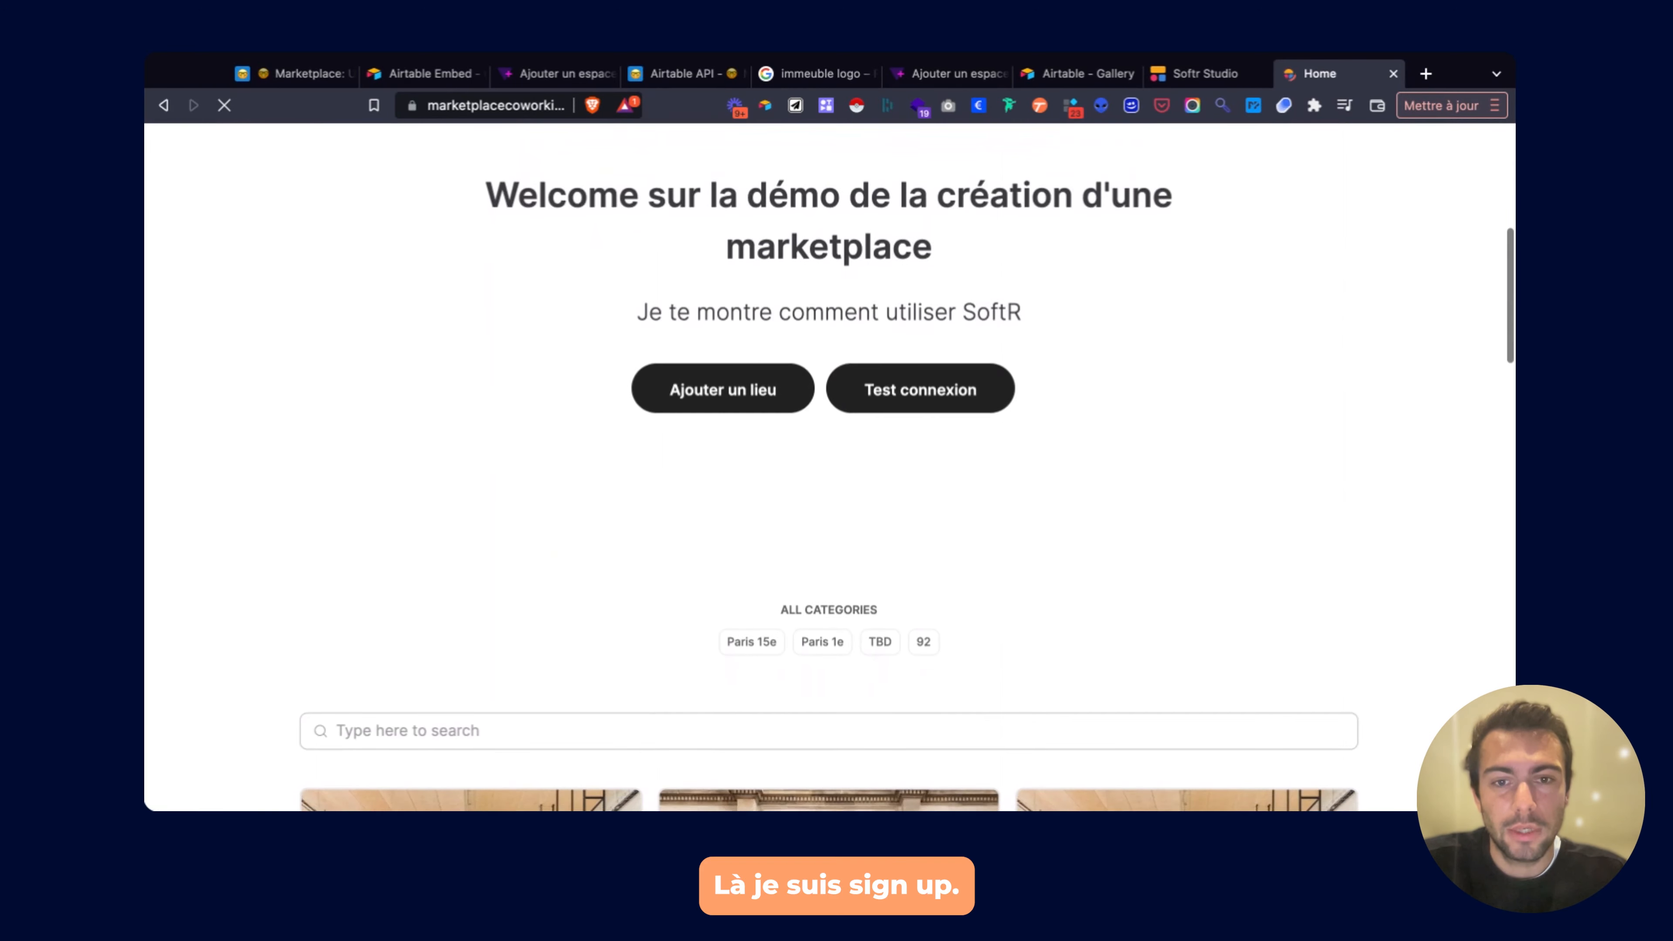
scroll(941, 398, down, 8)
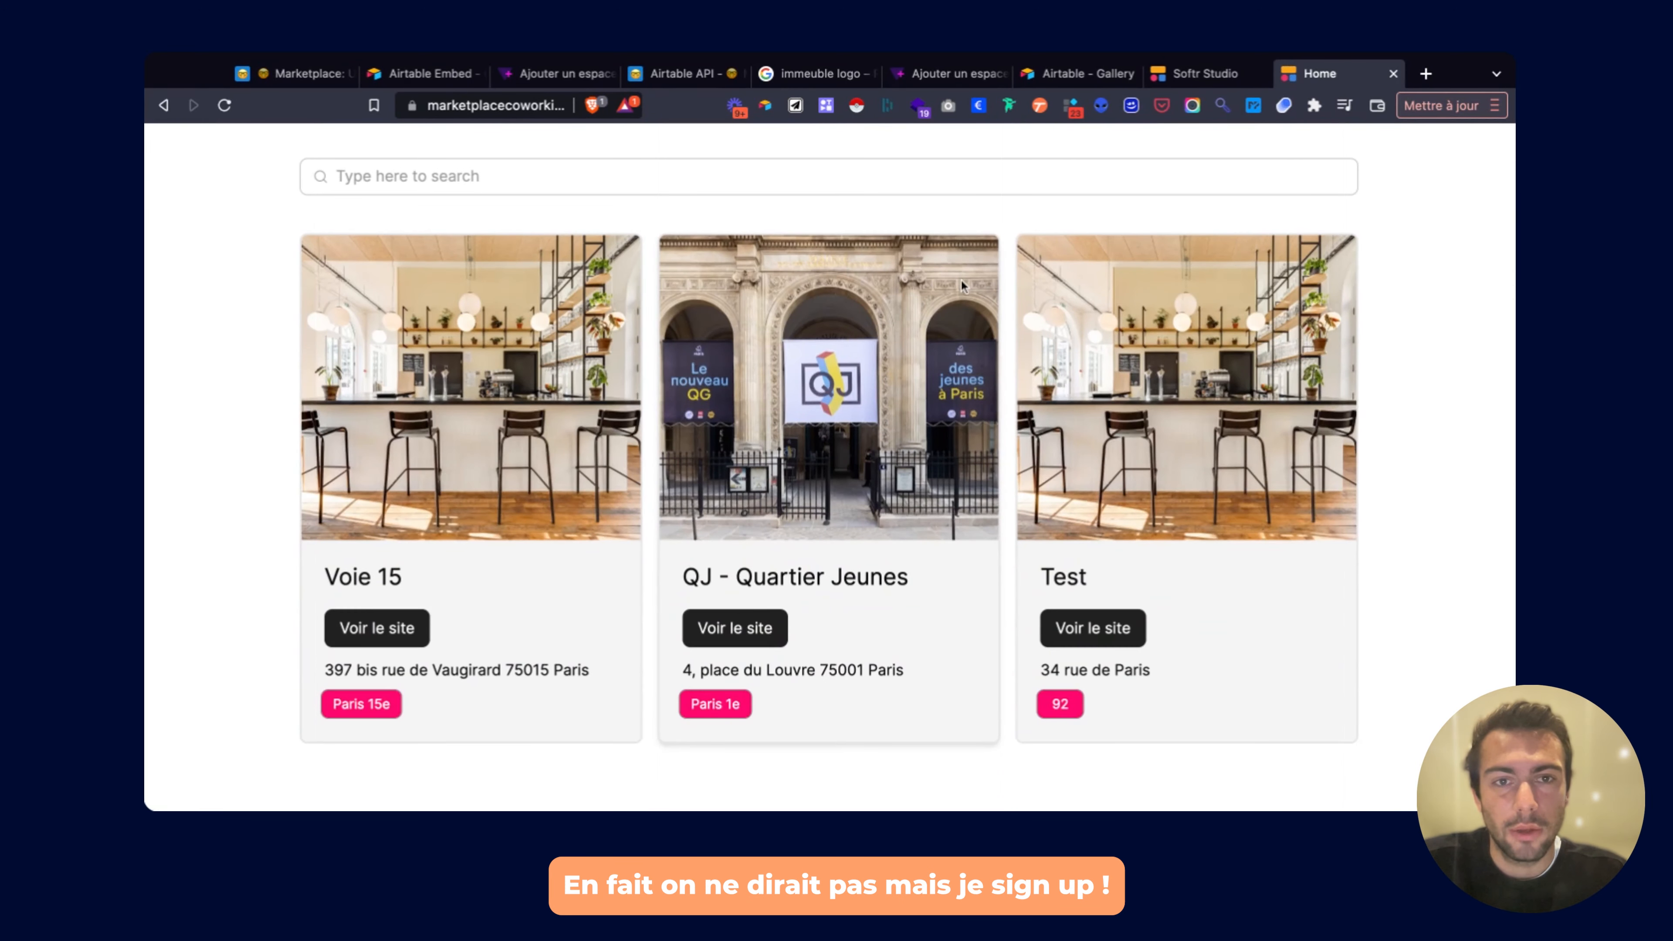
scroll(1002, 224, up, 8)
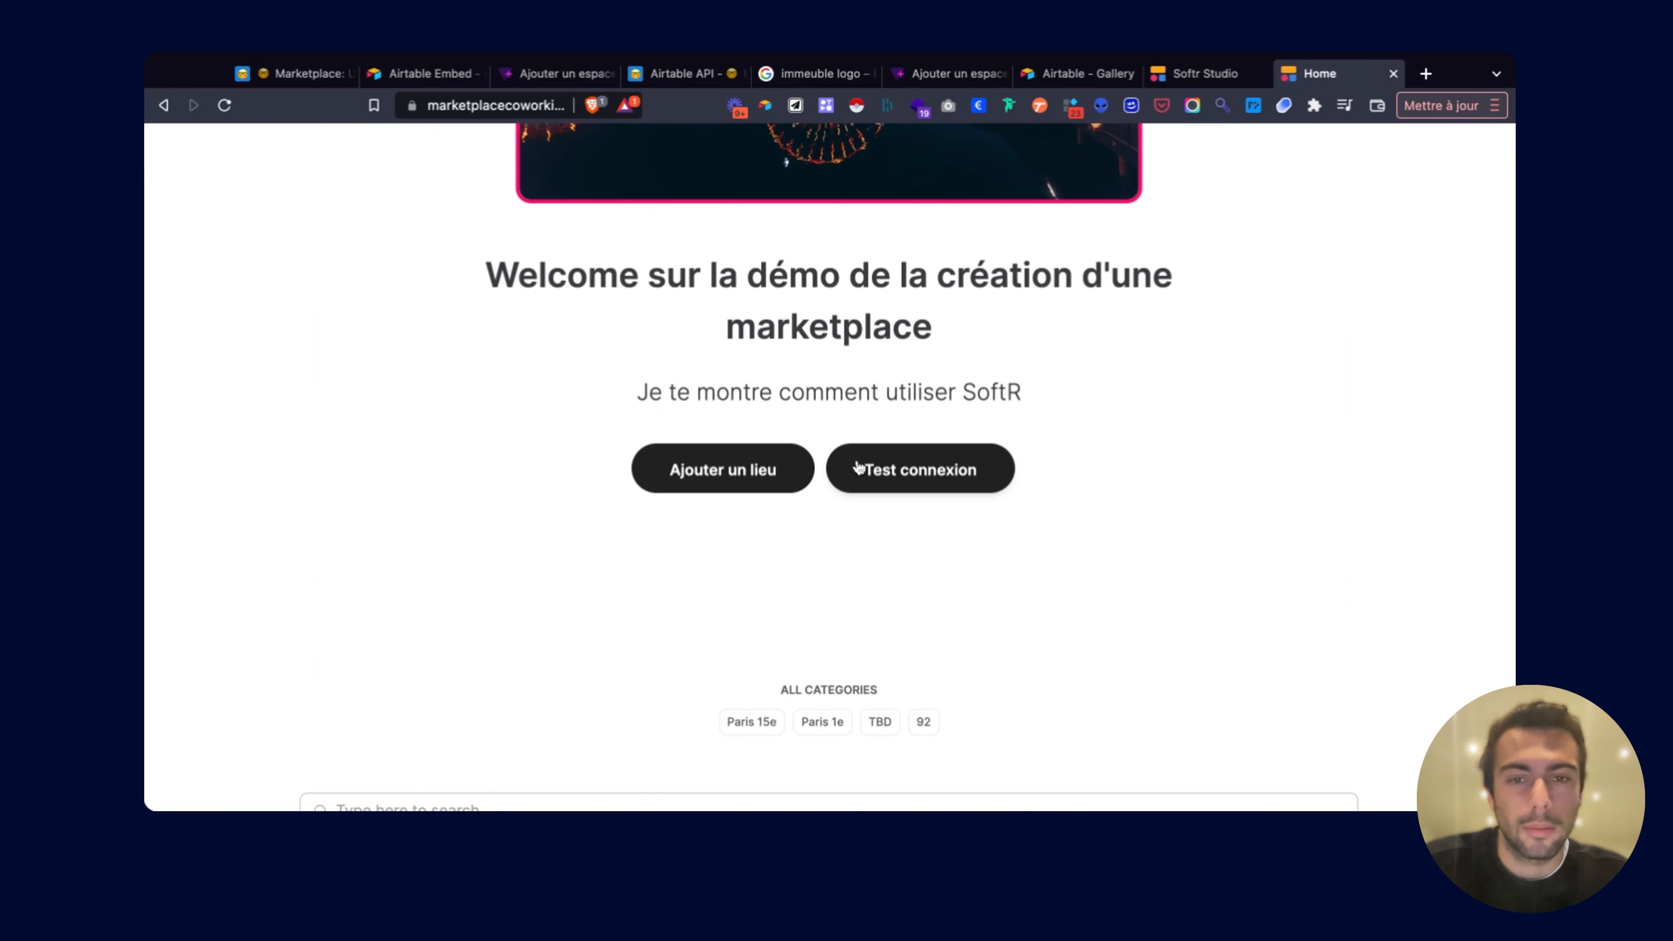
From Test connexion, go to Sign In and log in with the new account's saved email and password.
click(858, 468)
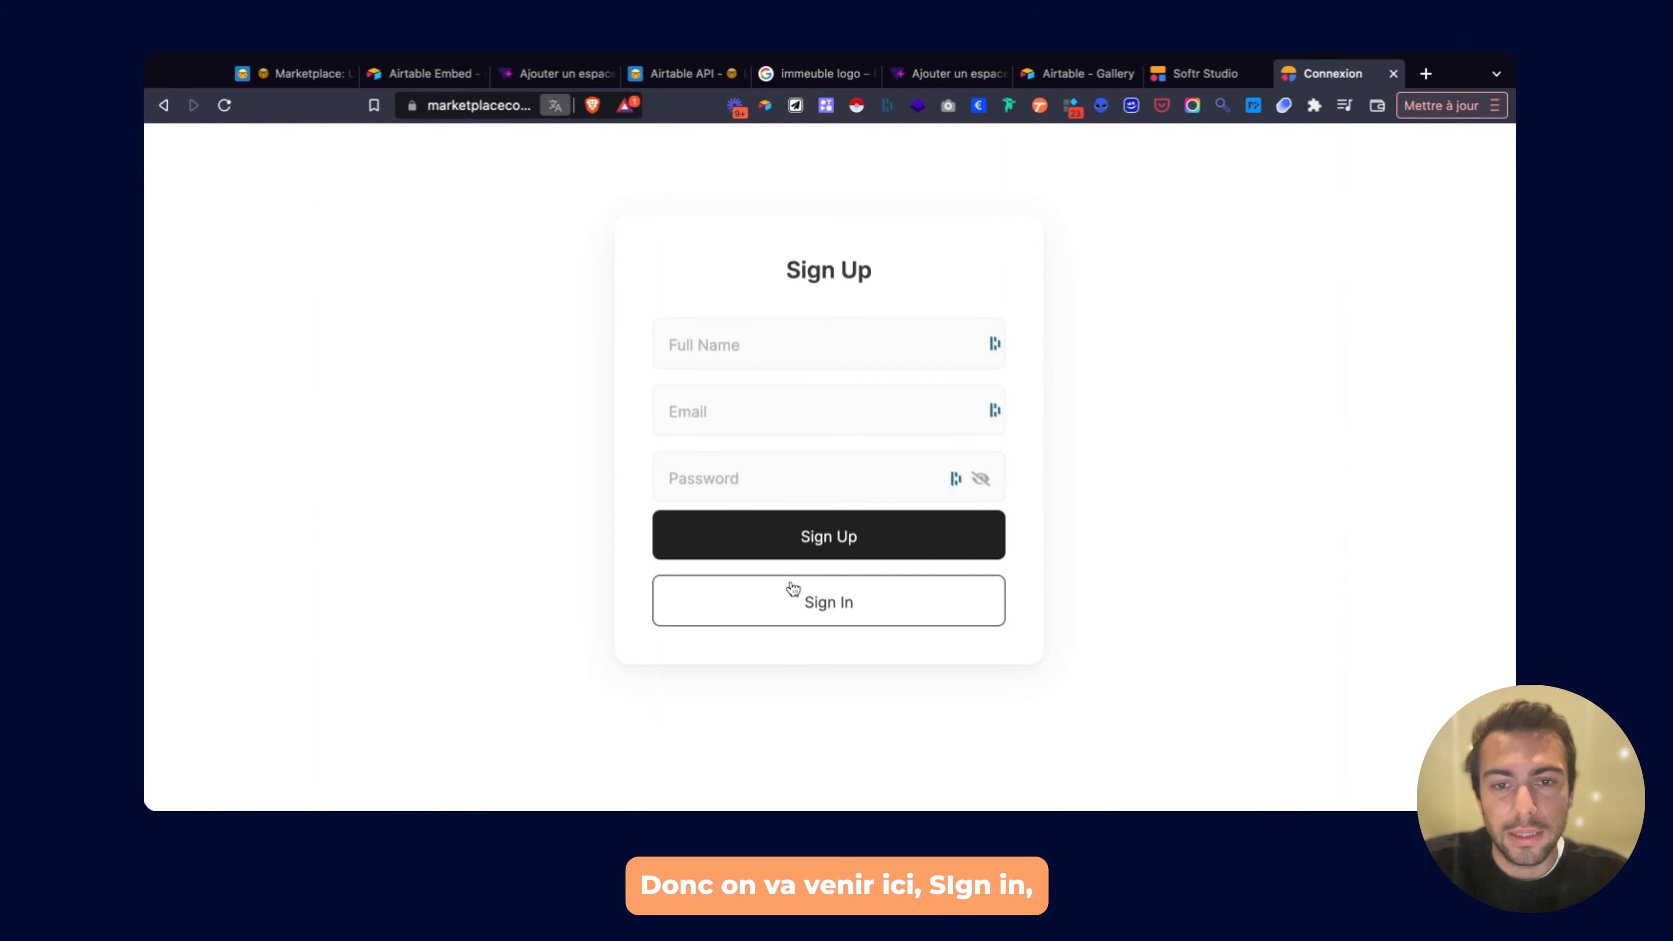
click(791, 608)
click(767, 401)
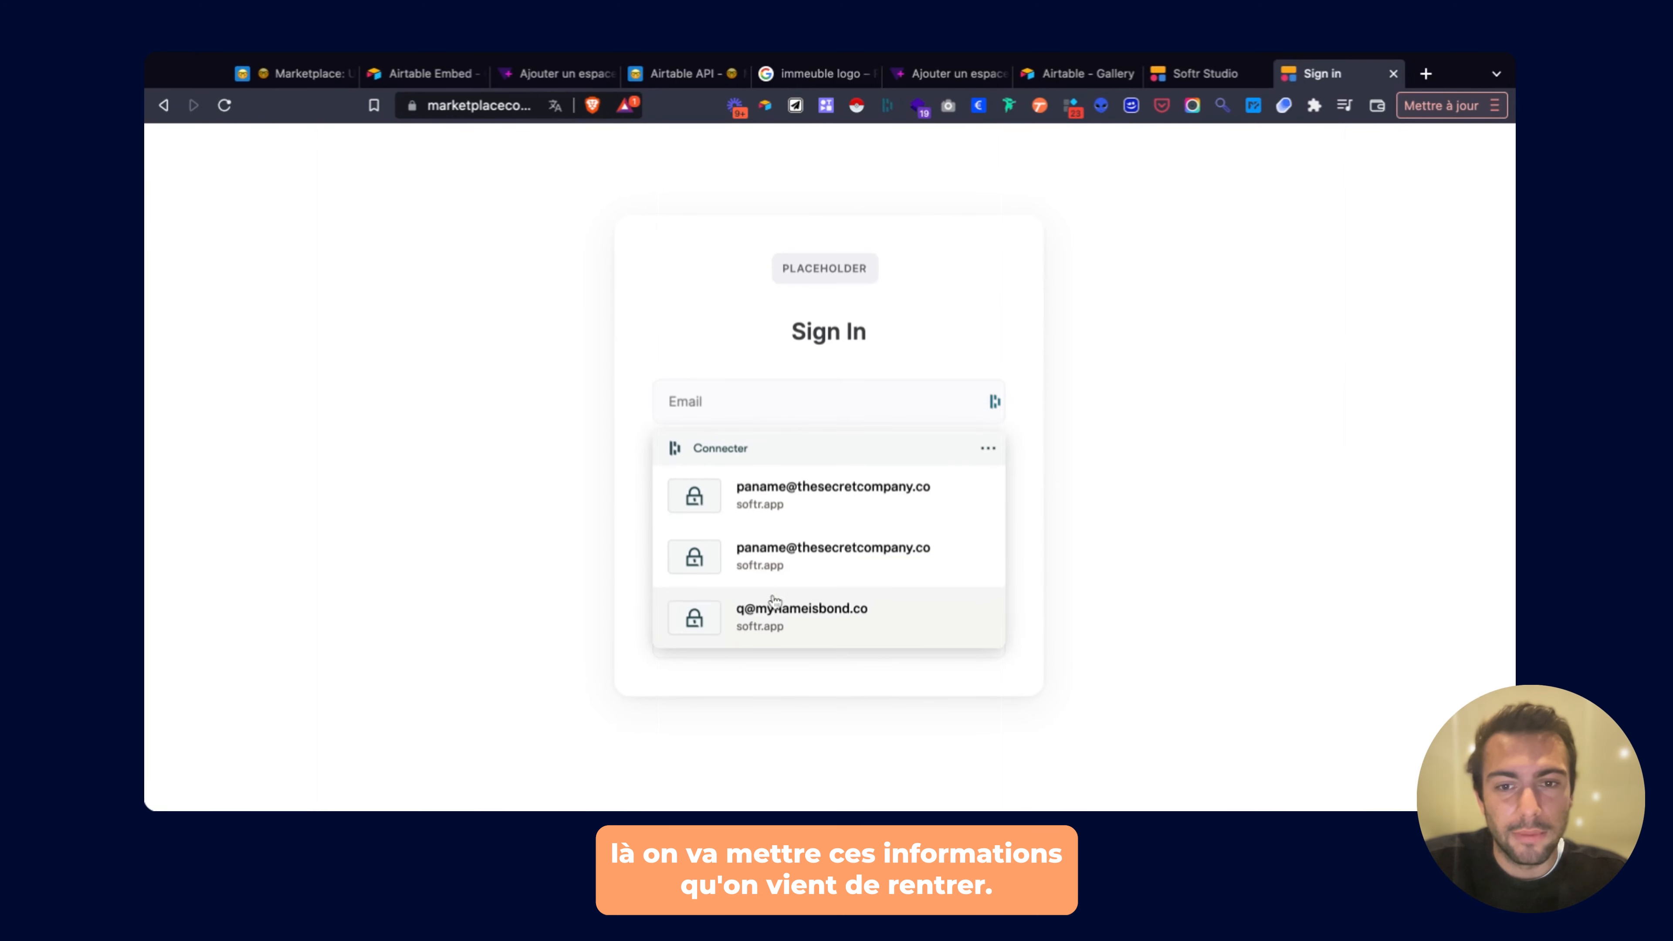
click(786, 513)
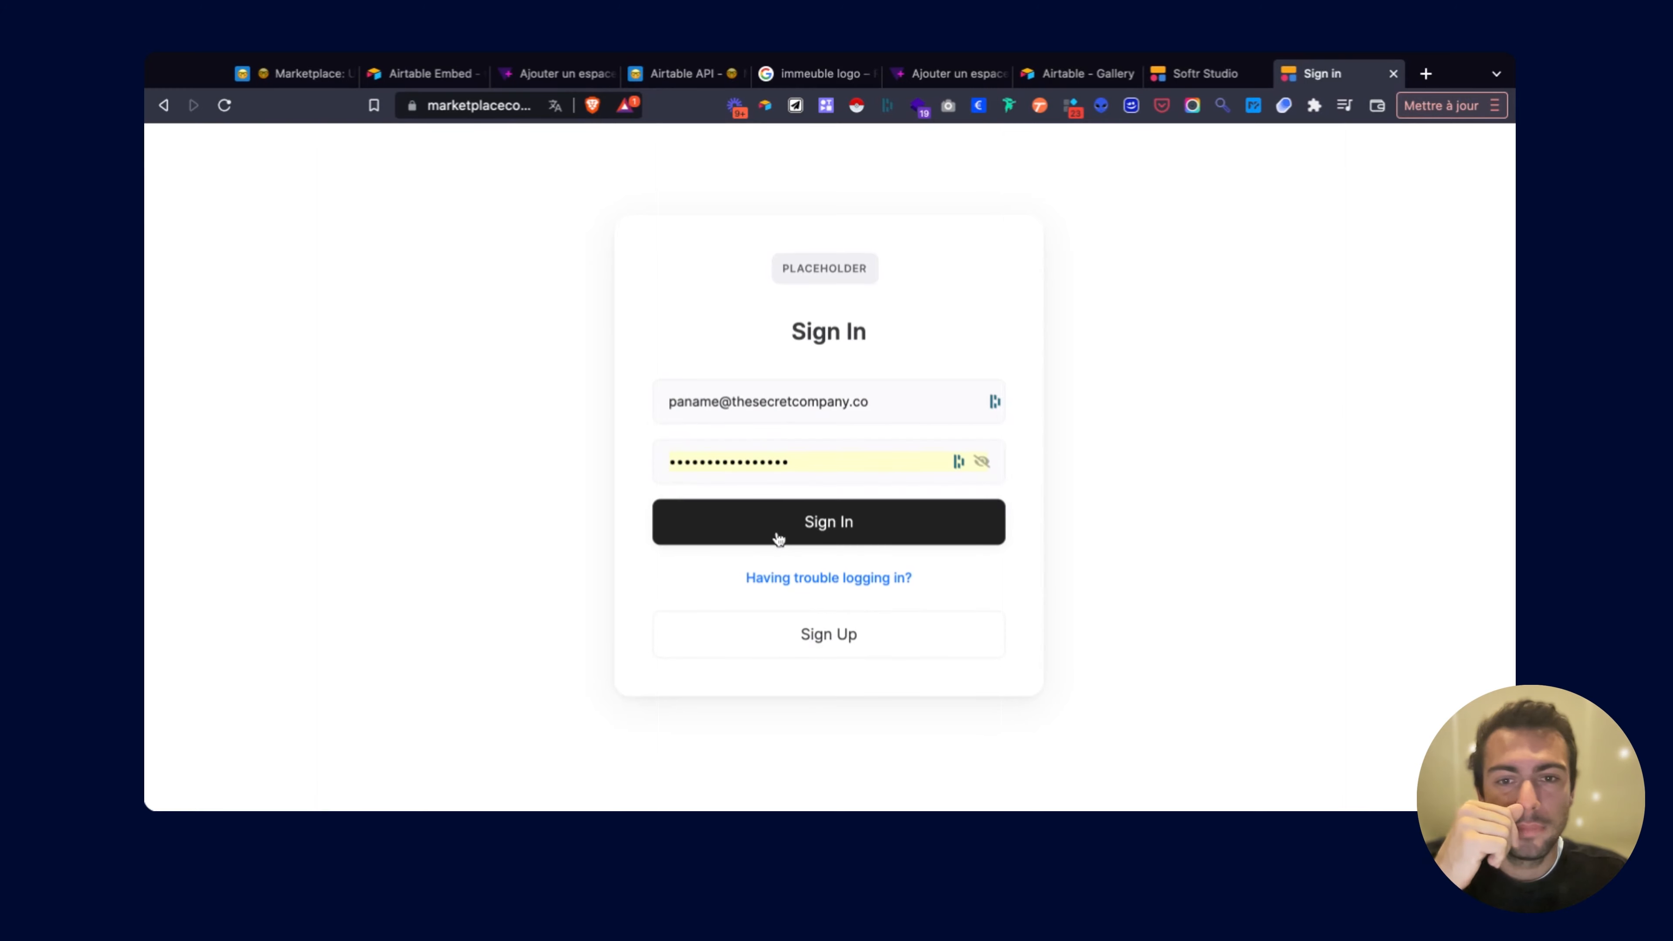
click(776, 535)
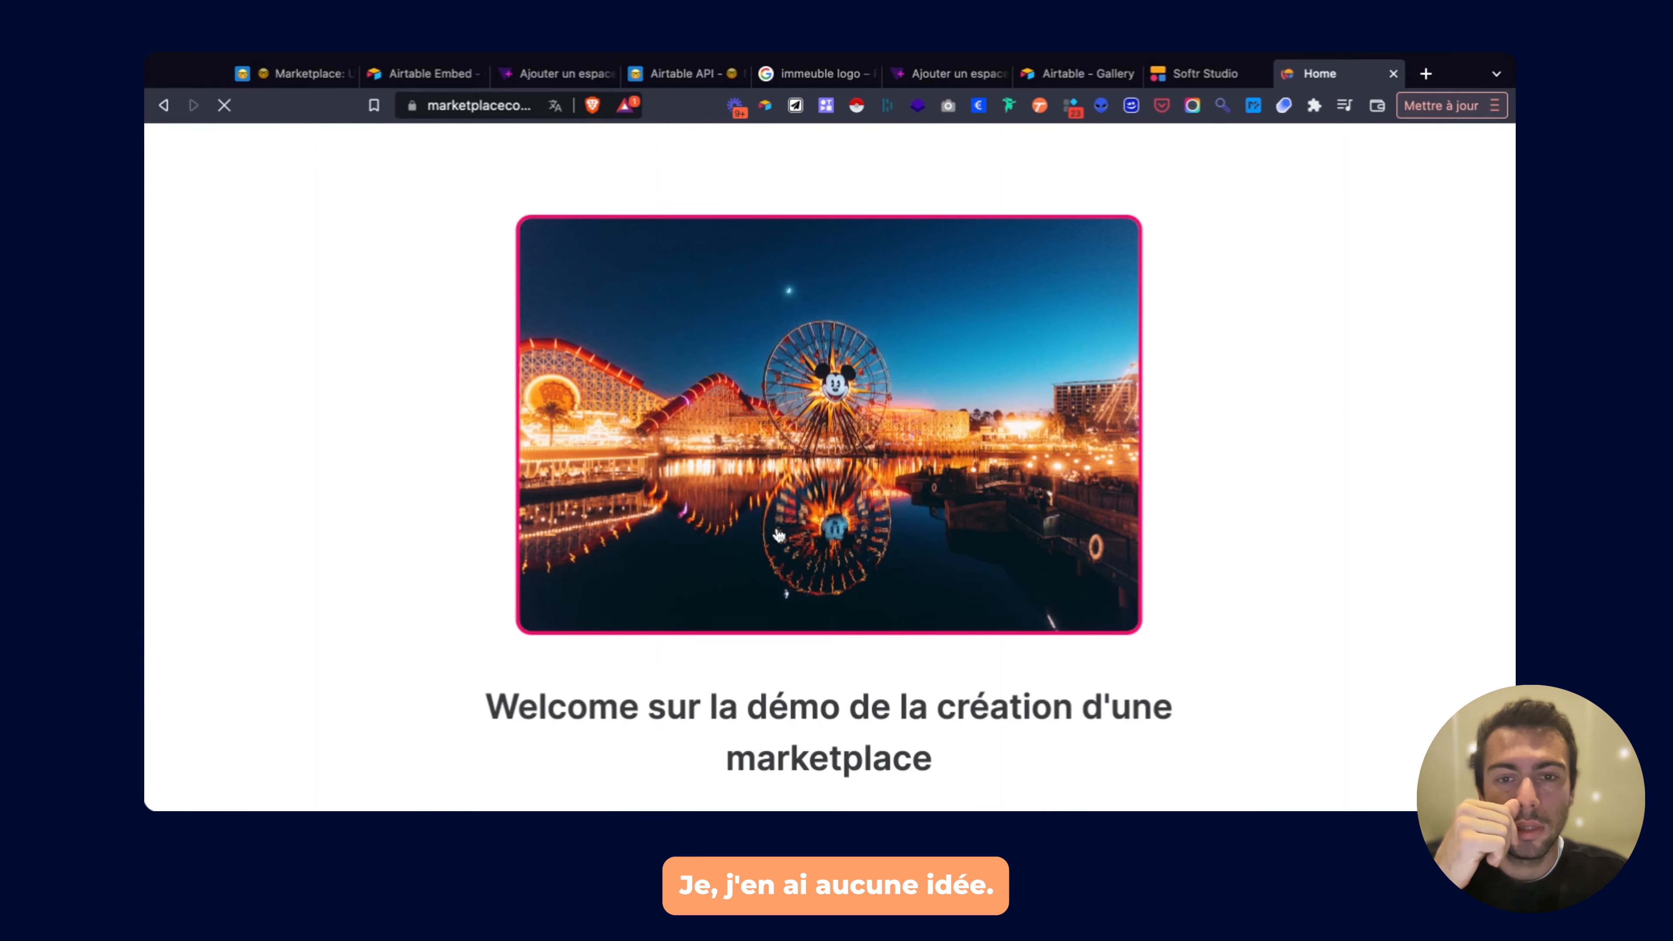
Scroll through the home page's place cards: Voie 15, QJ - Quartier Jeunes and Test.
scroll(778, 535, down, 10)
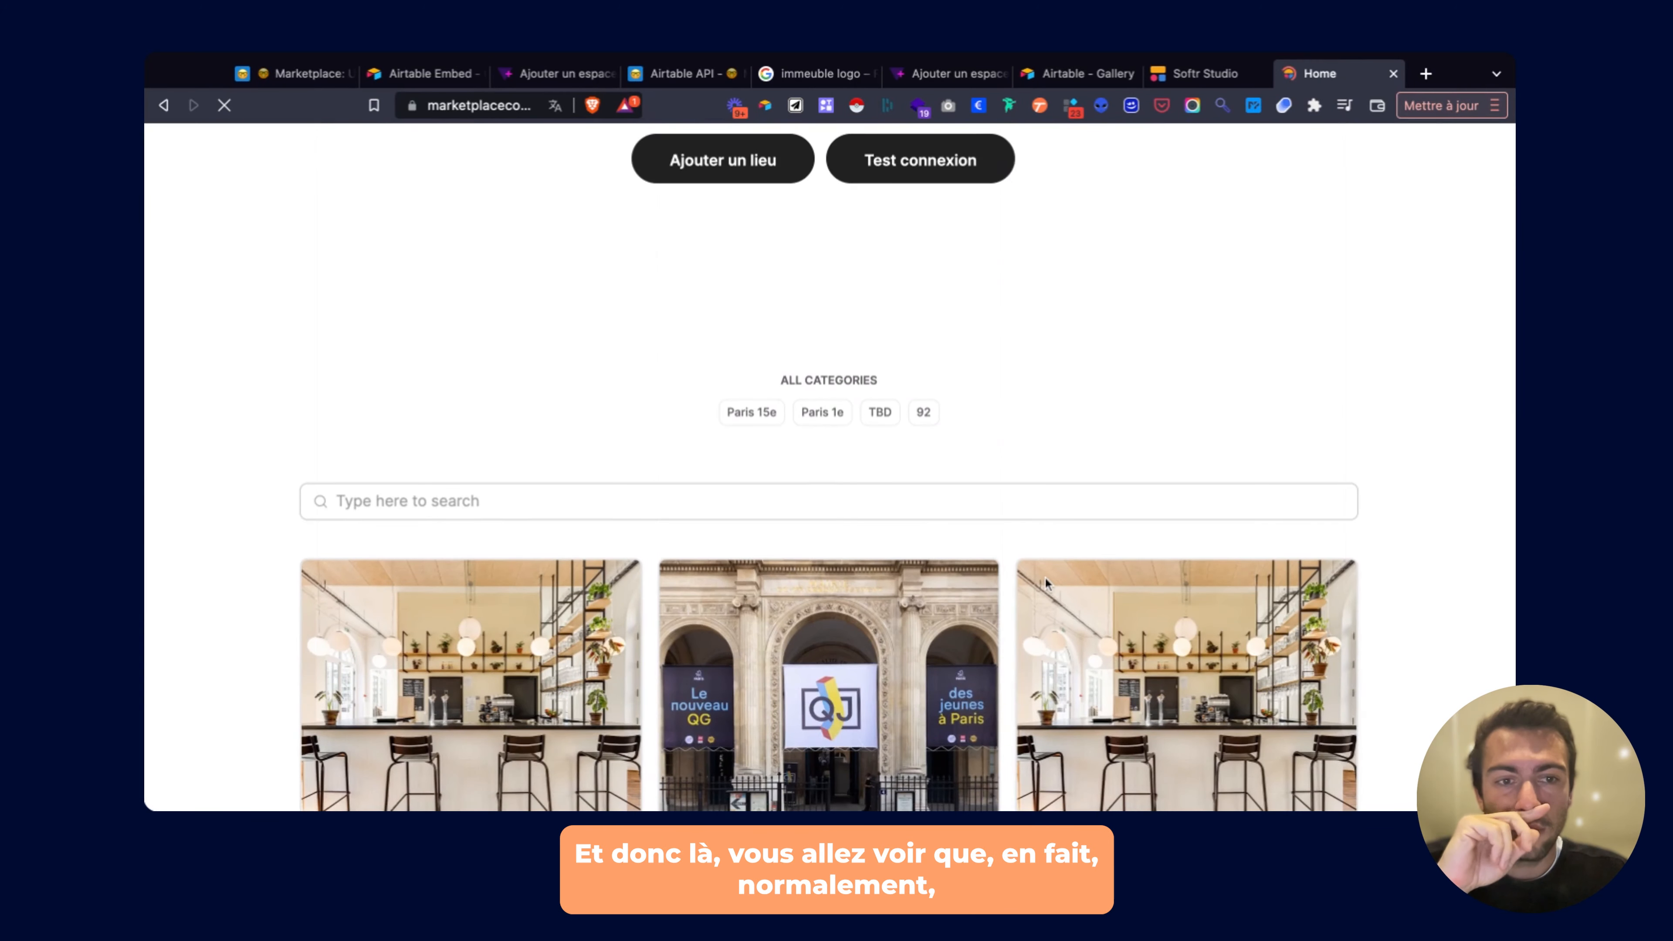
scroll(1044, 577, down, 6)
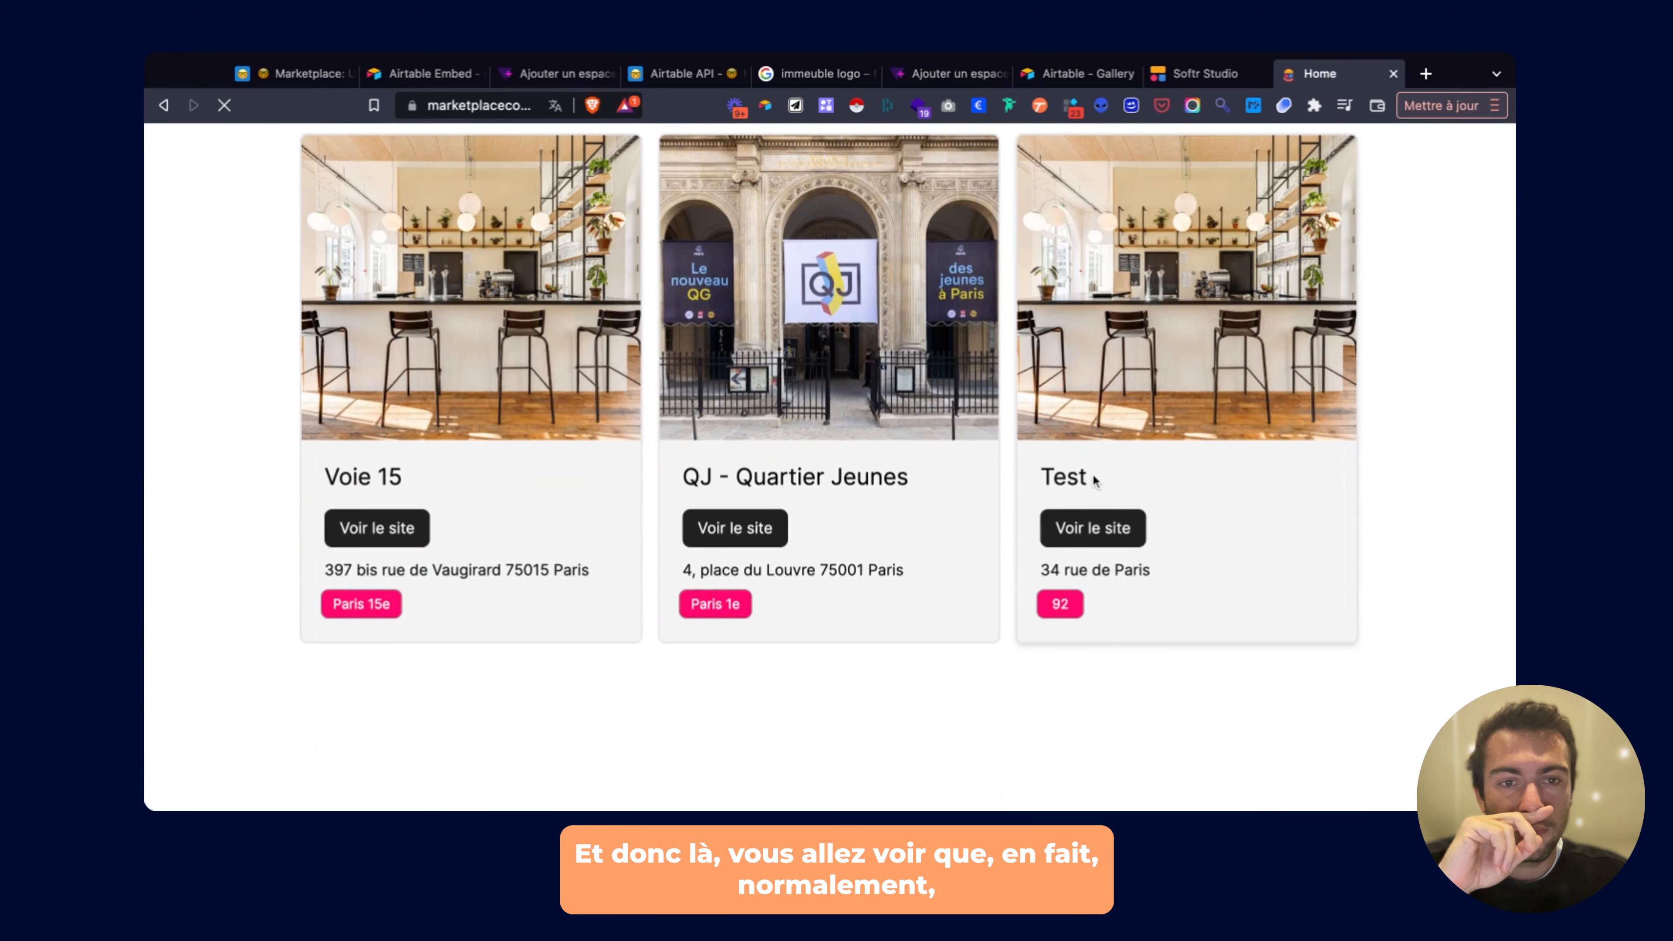
scroll(1370, 234, up, 3)
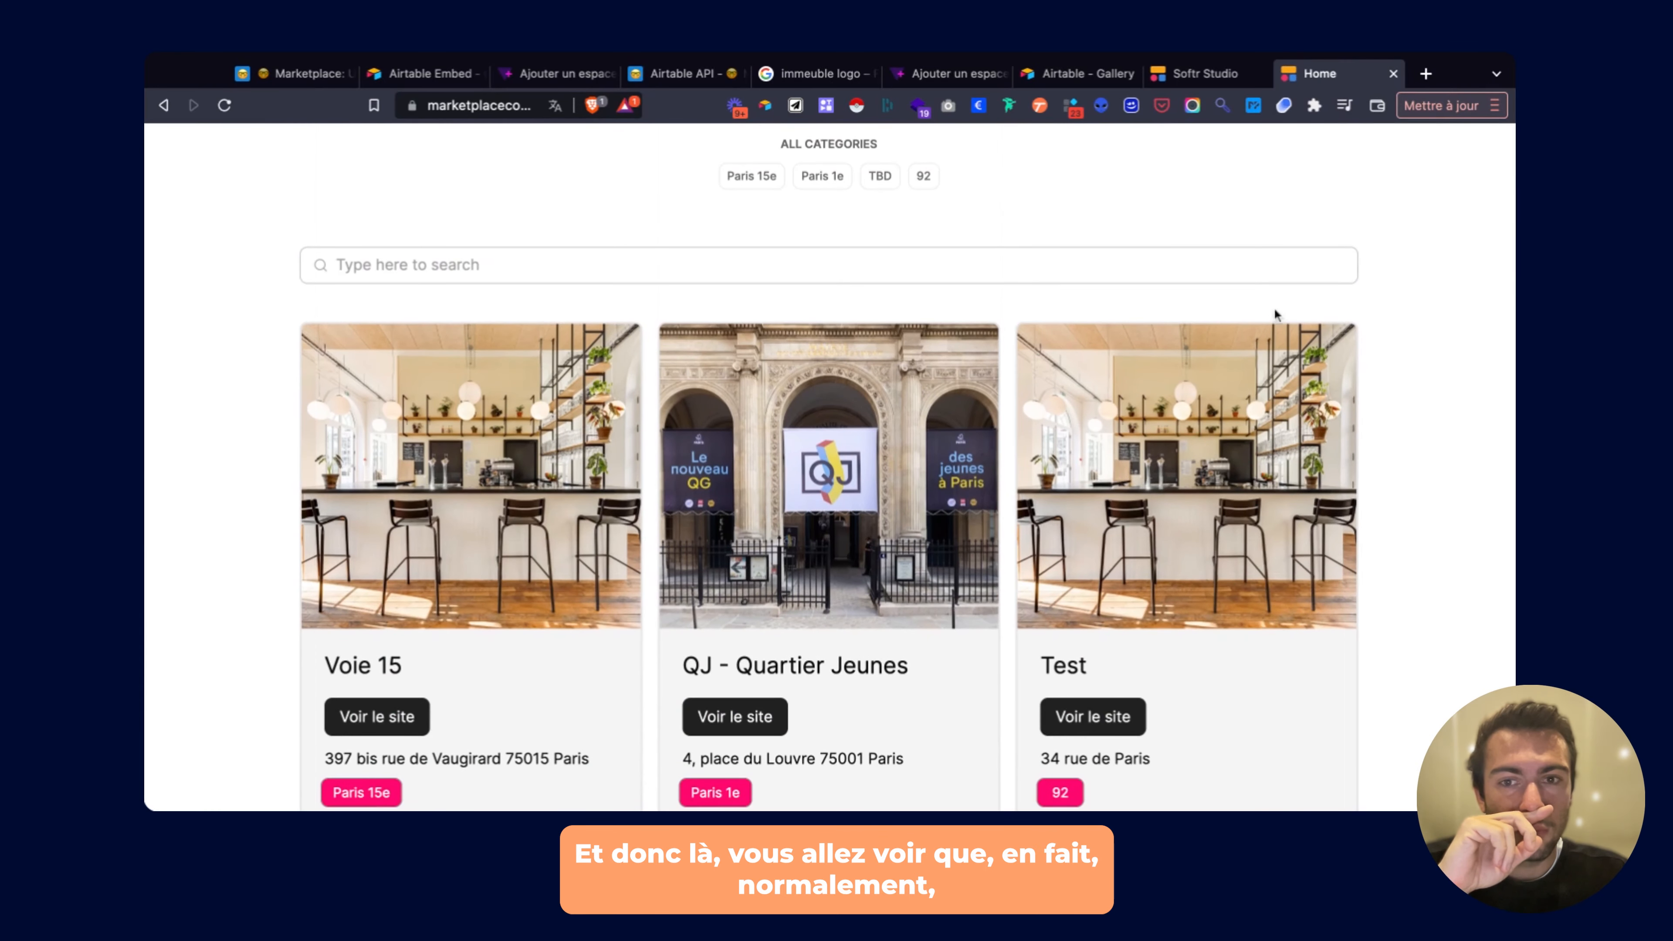
scroll(539, 417, down, 6)
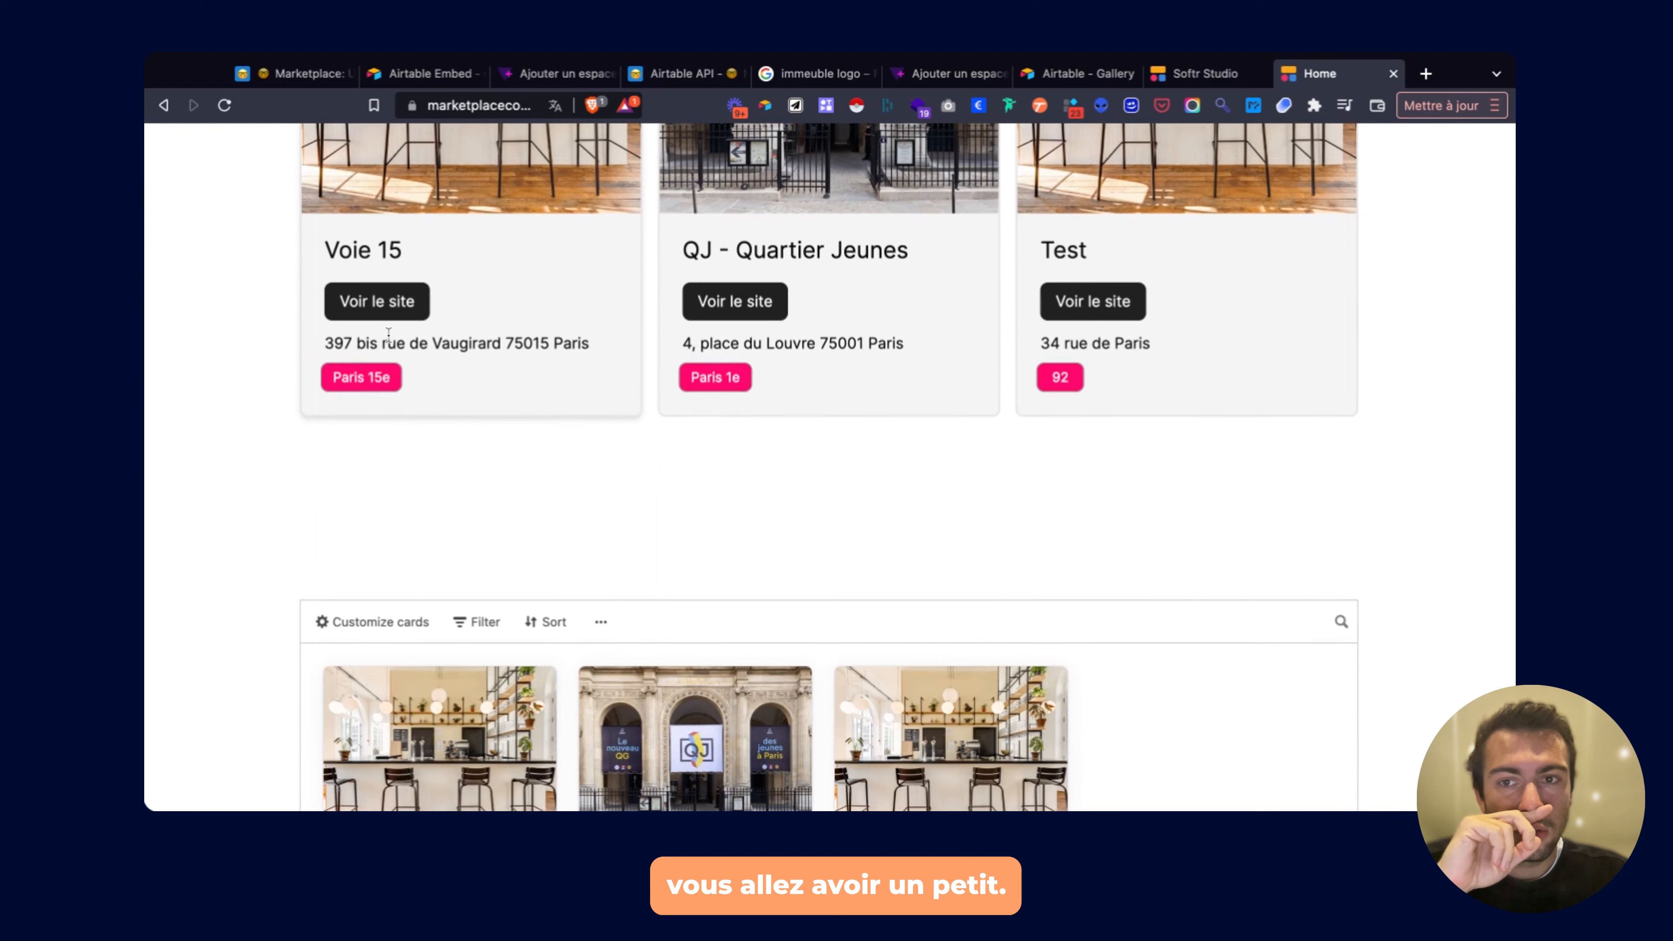
scroll(725, 450, up, 7)
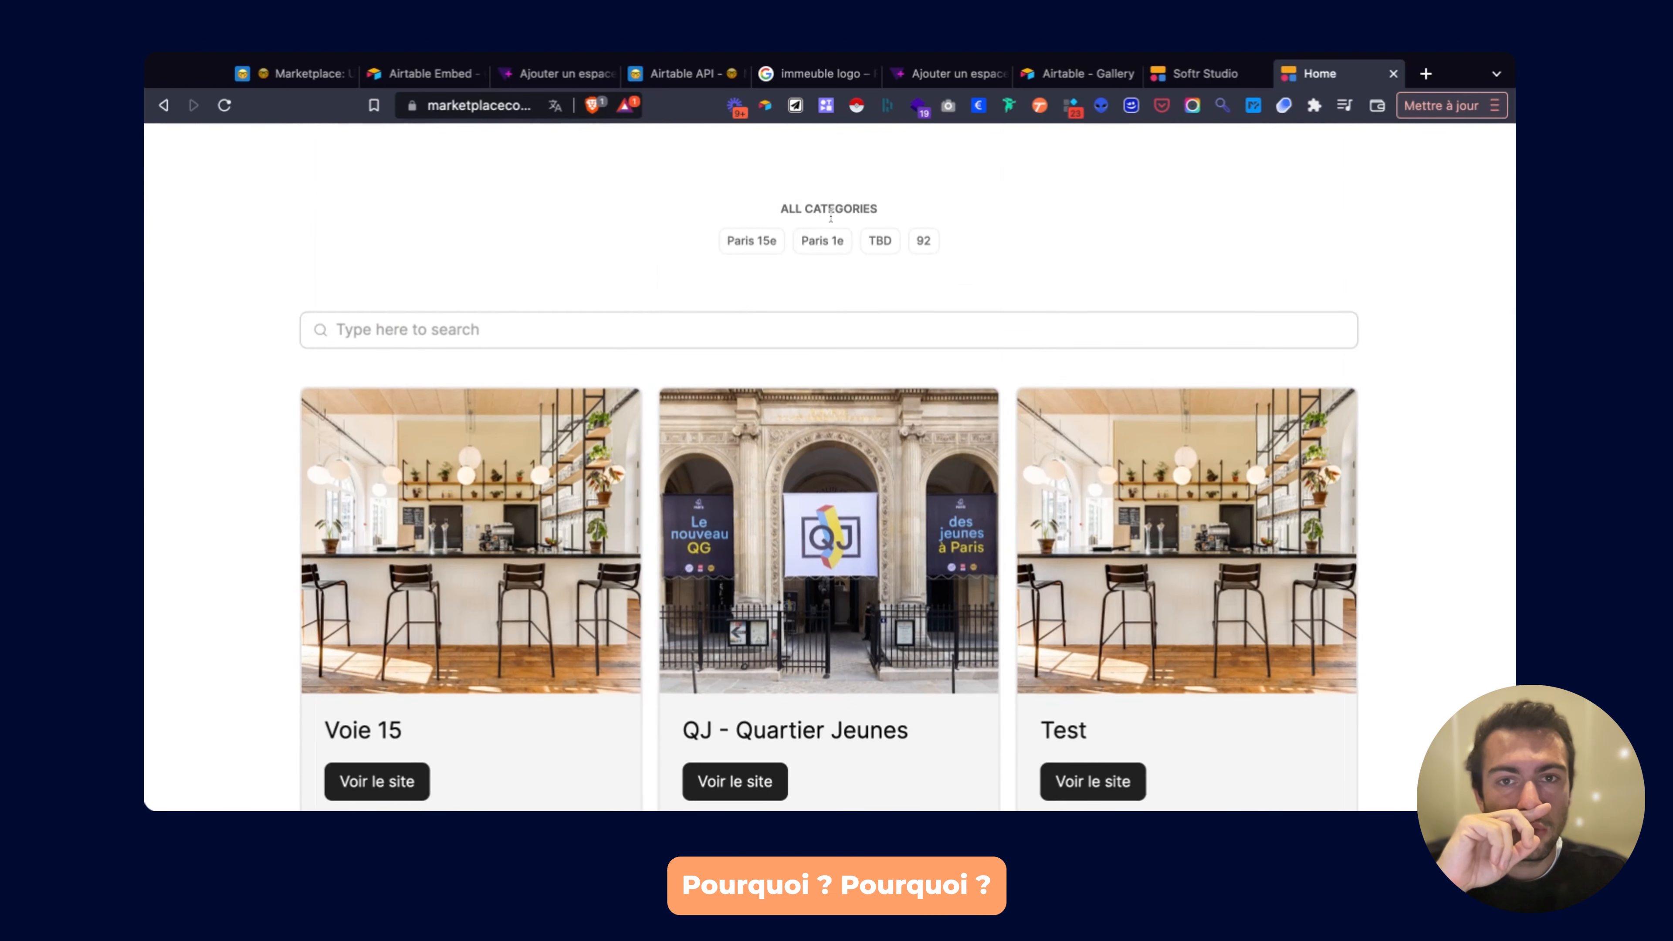
scroll(964, 323, up, 2)
scroll(964, 322, down, 1)
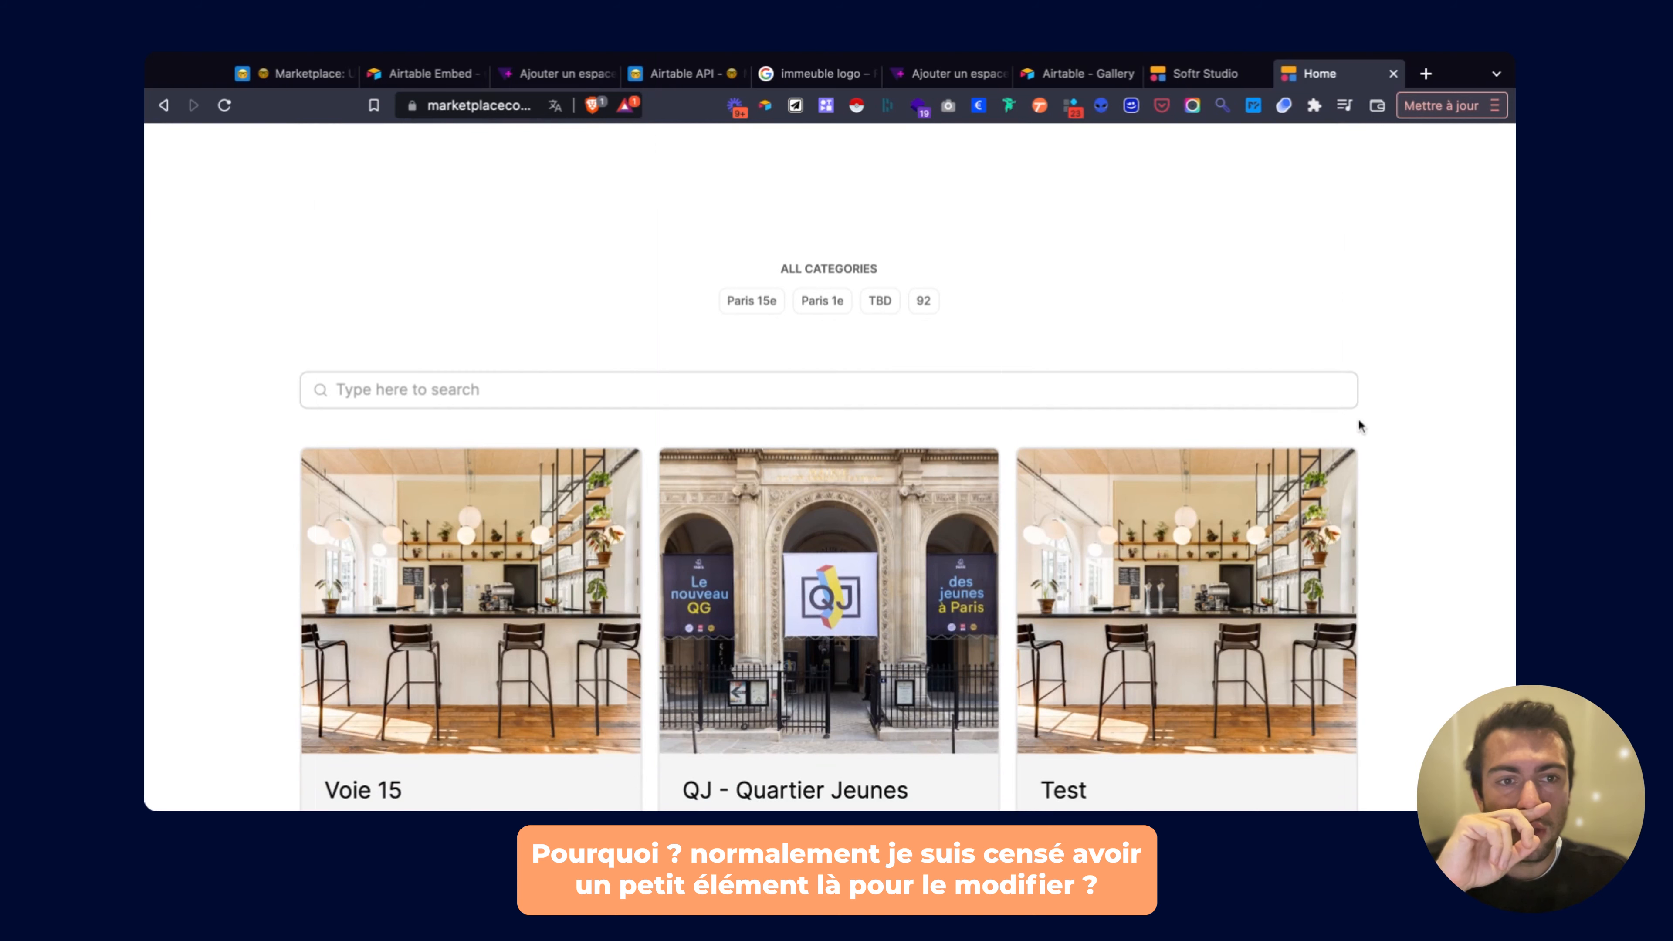
scroll(1099, 591, down, 3)
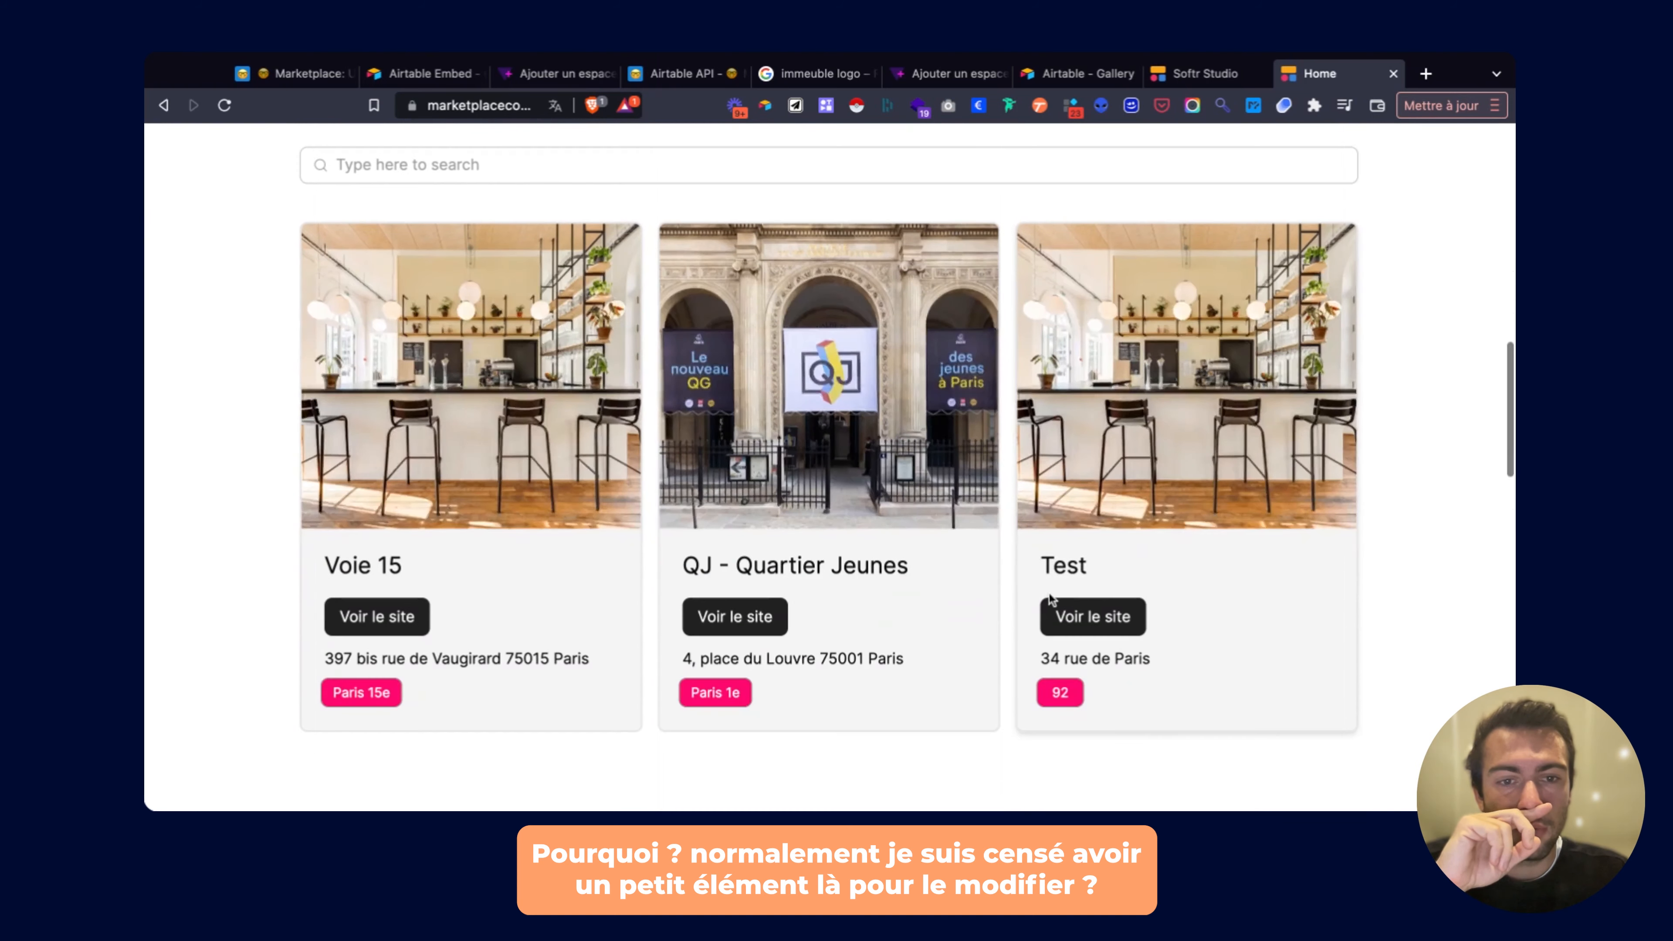
Back in Softr Studio, check that list1's edit settings allow logged-in users to edit it.
click(1196, 81)
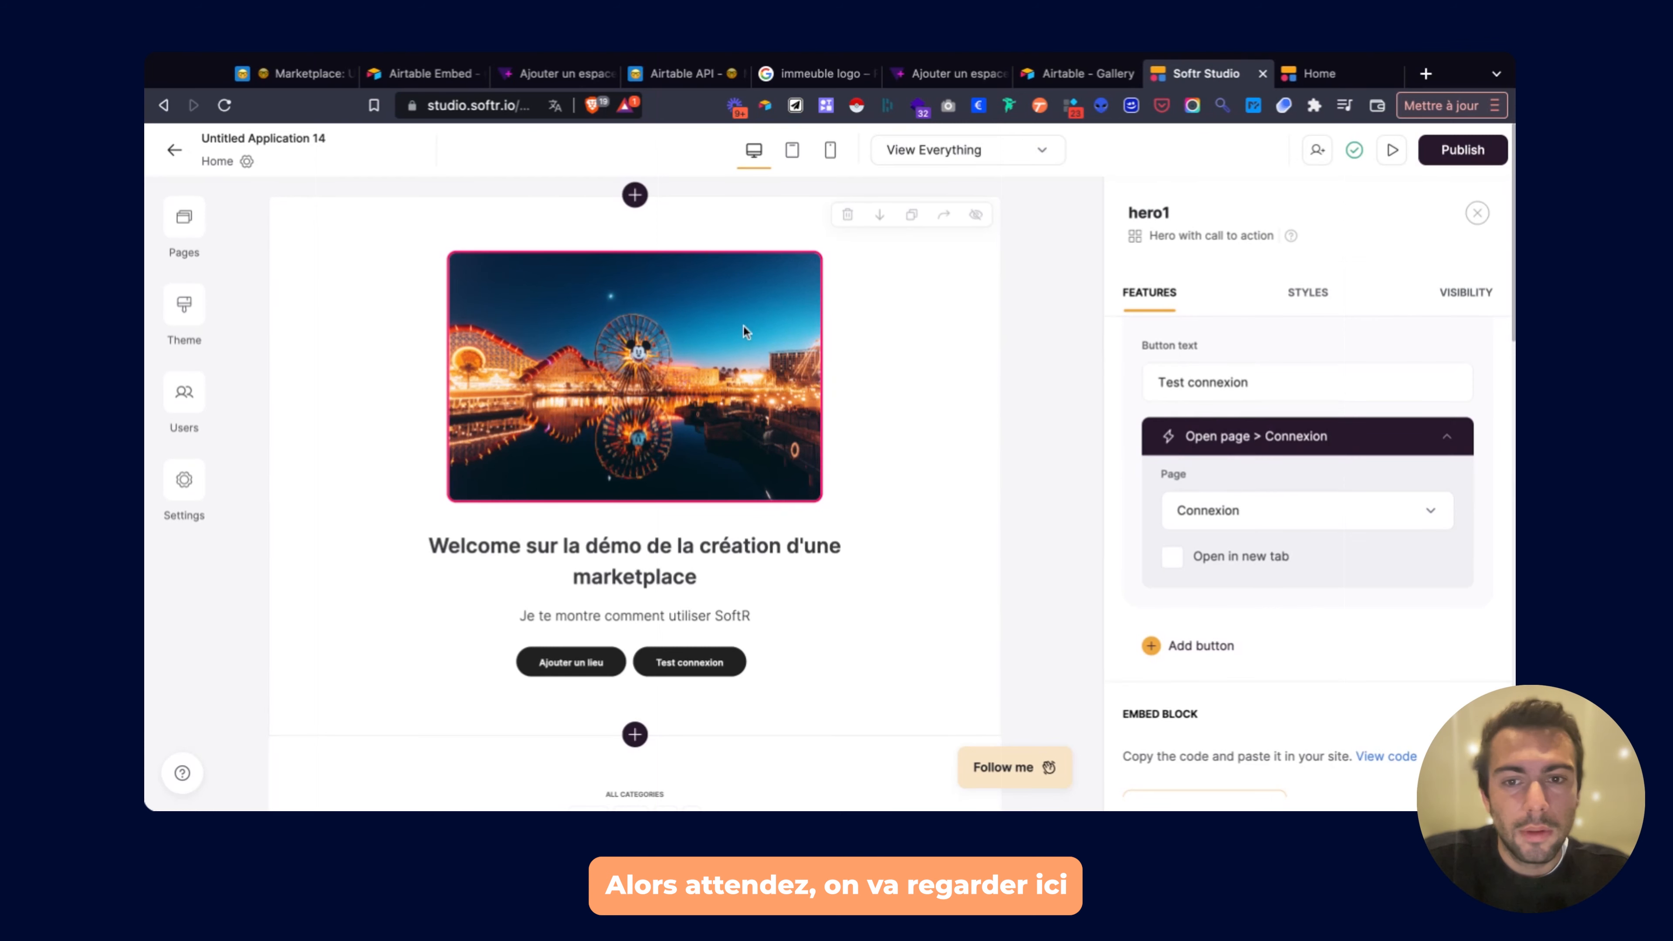
scroll(790, 443, down, 5)
click(790, 443)
click(1479, 292)
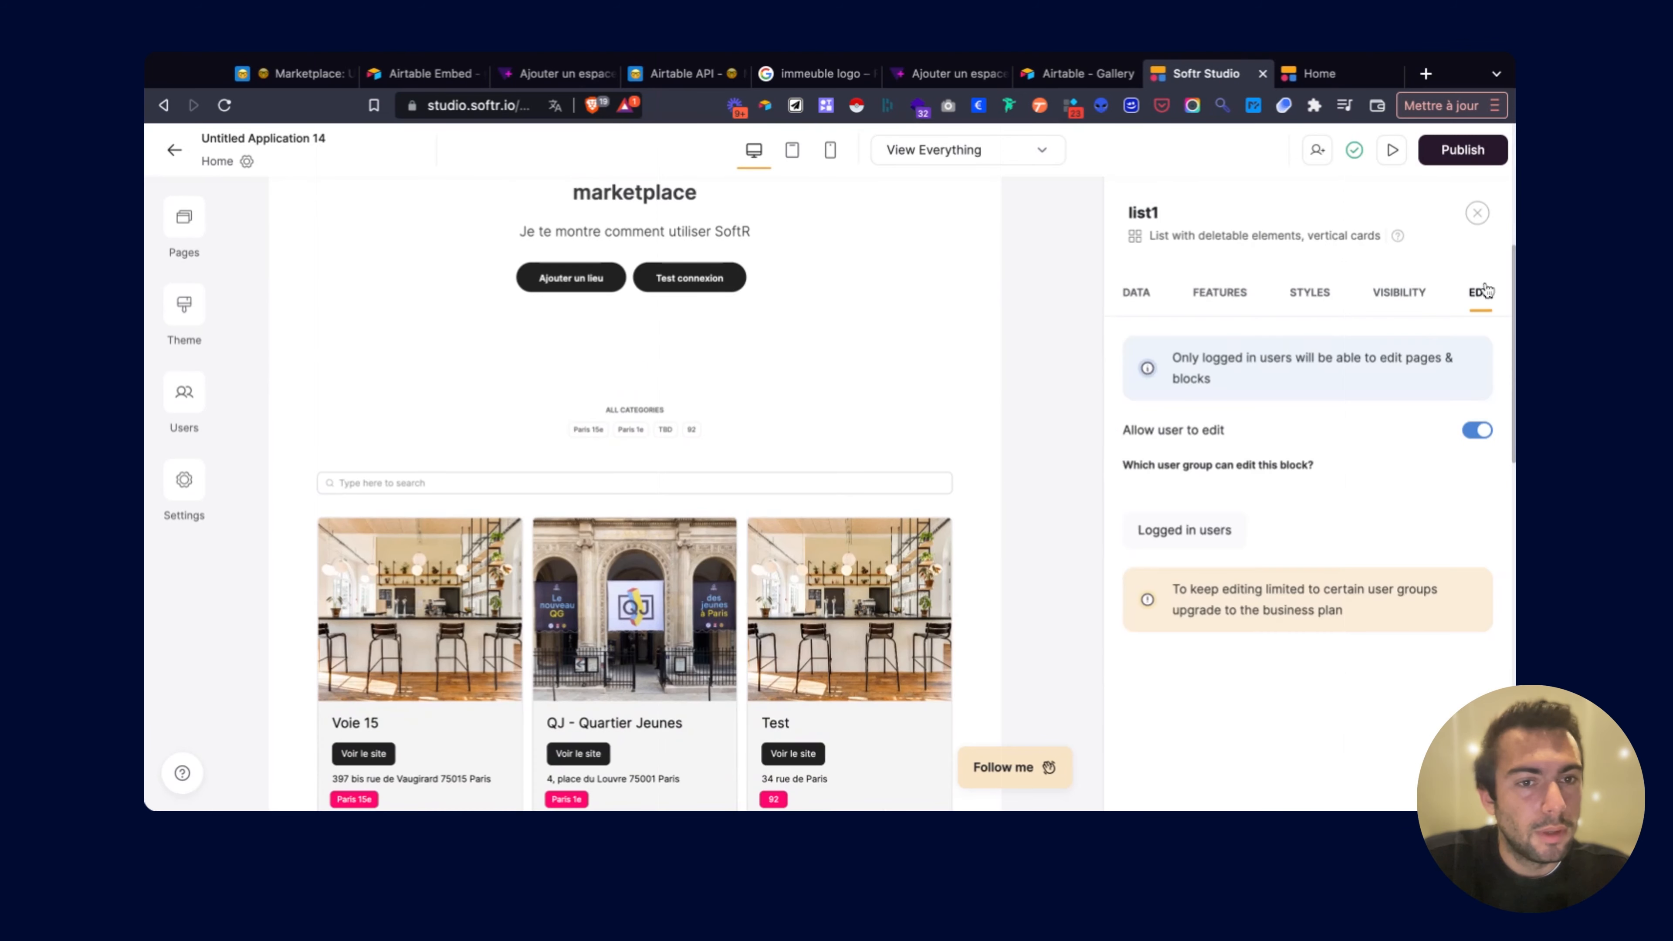
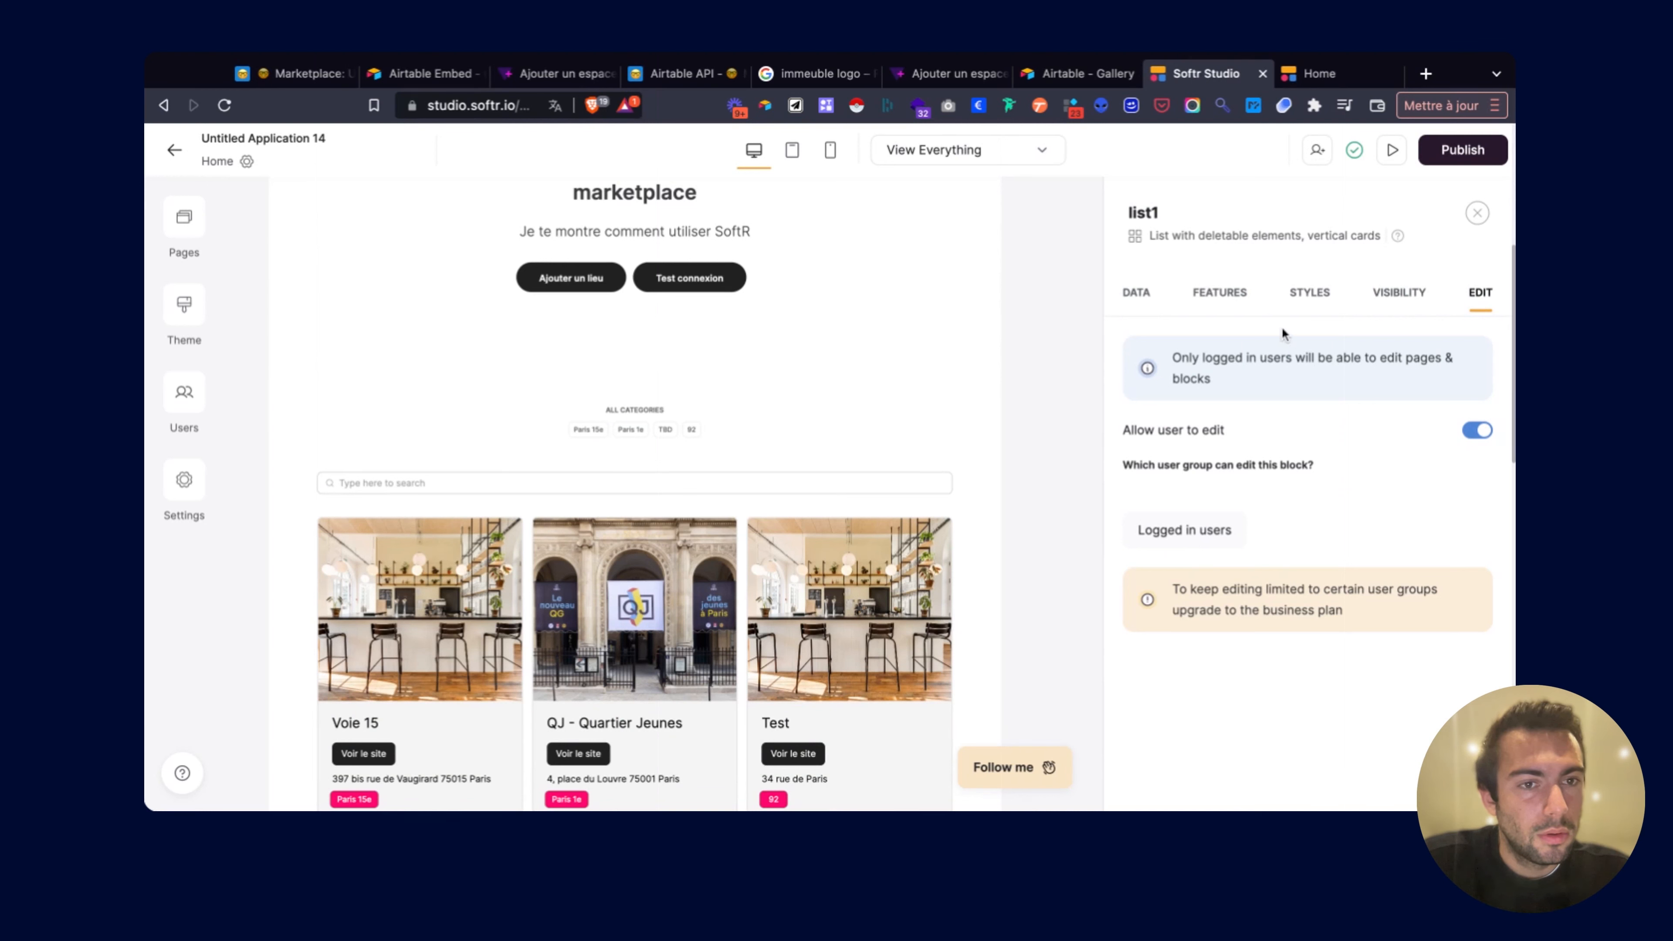
Toggle list1's Allow user to edit off and back on.
click(1475, 430)
click(1475, 431)
scroll(823, 512, down, 3)
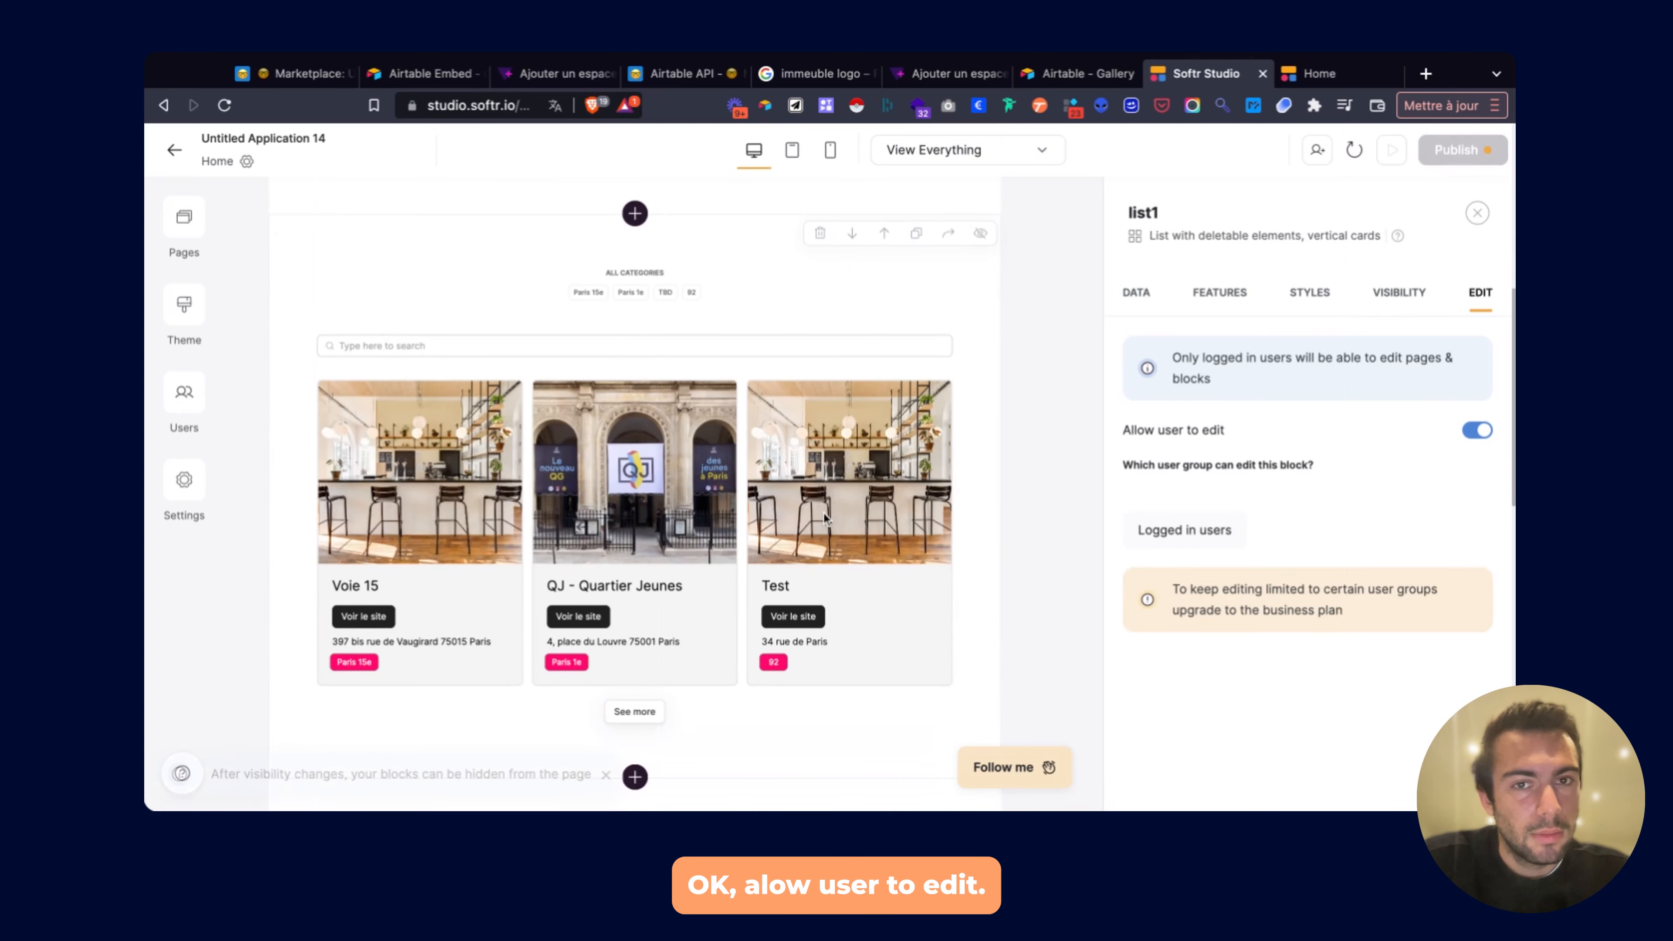
Review list1's style and feature settings, including the Photo field's styling.
click(1311, 295)
click(1230, 297)
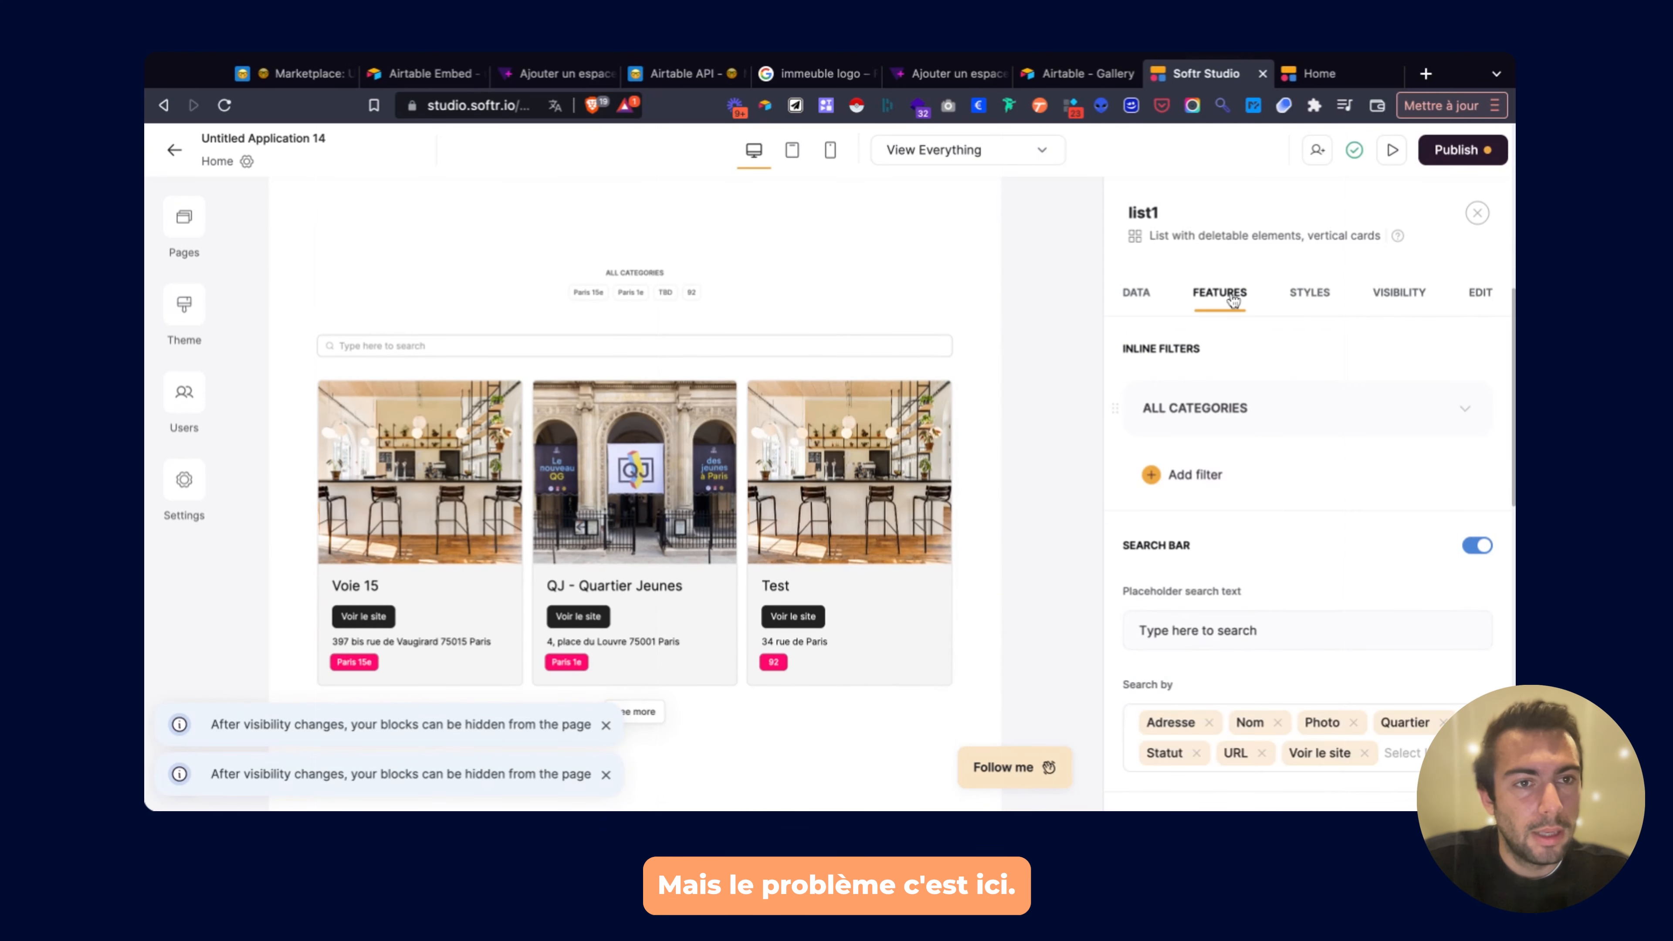
scroll(1230, 480, down, 6)
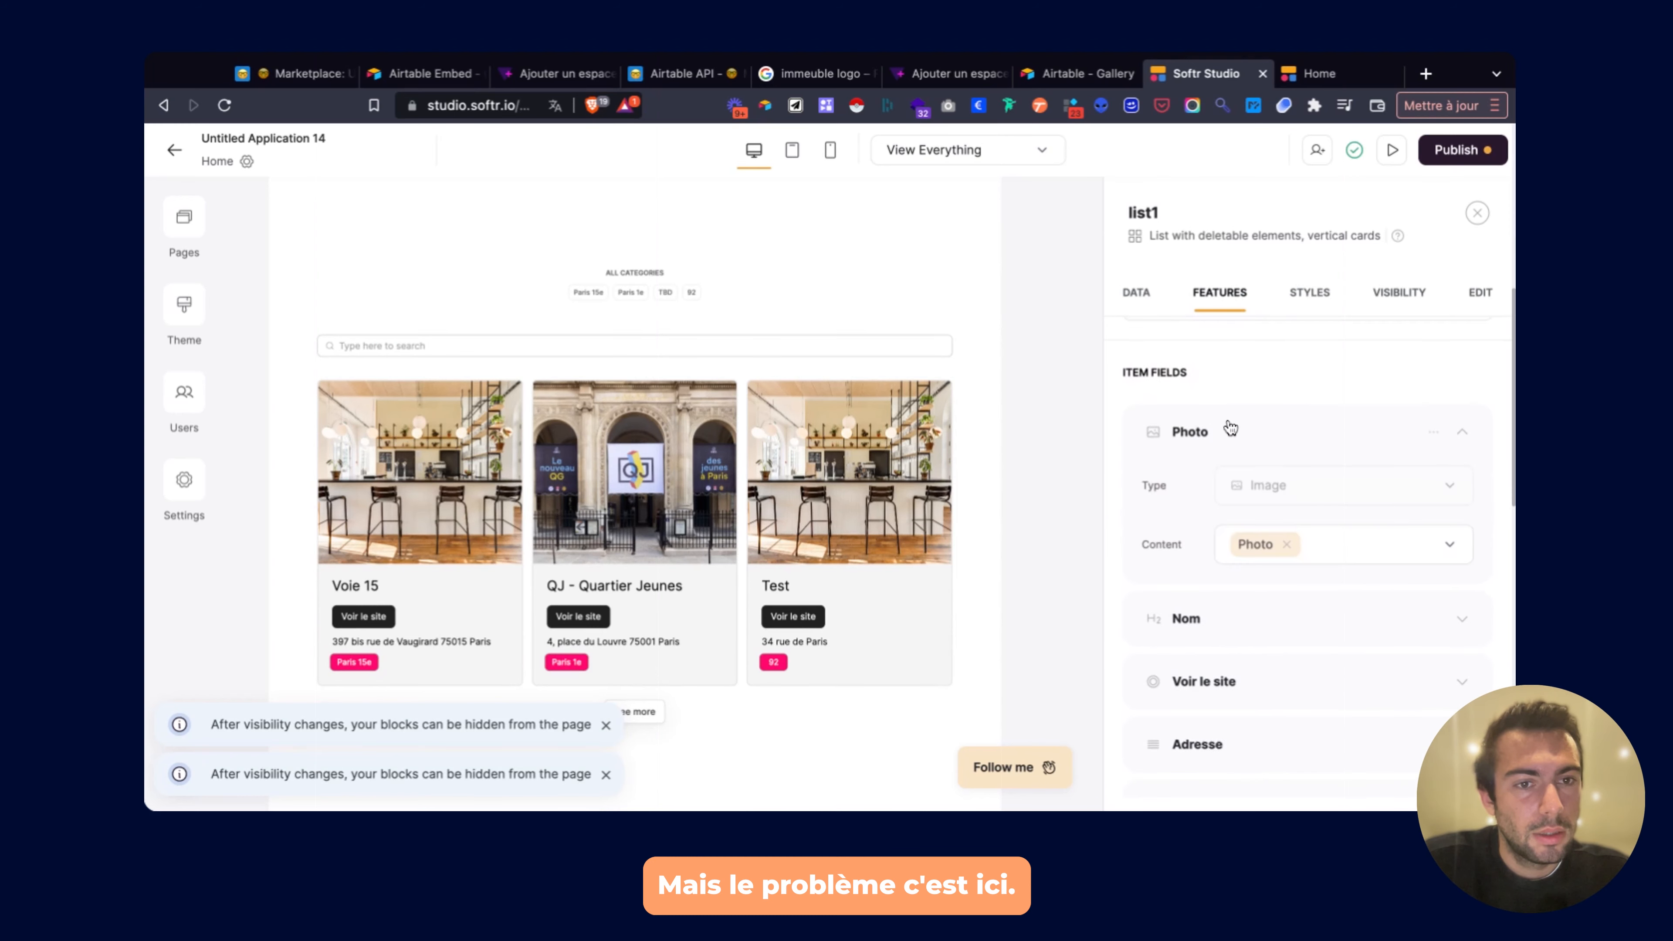
click(1434, 432)
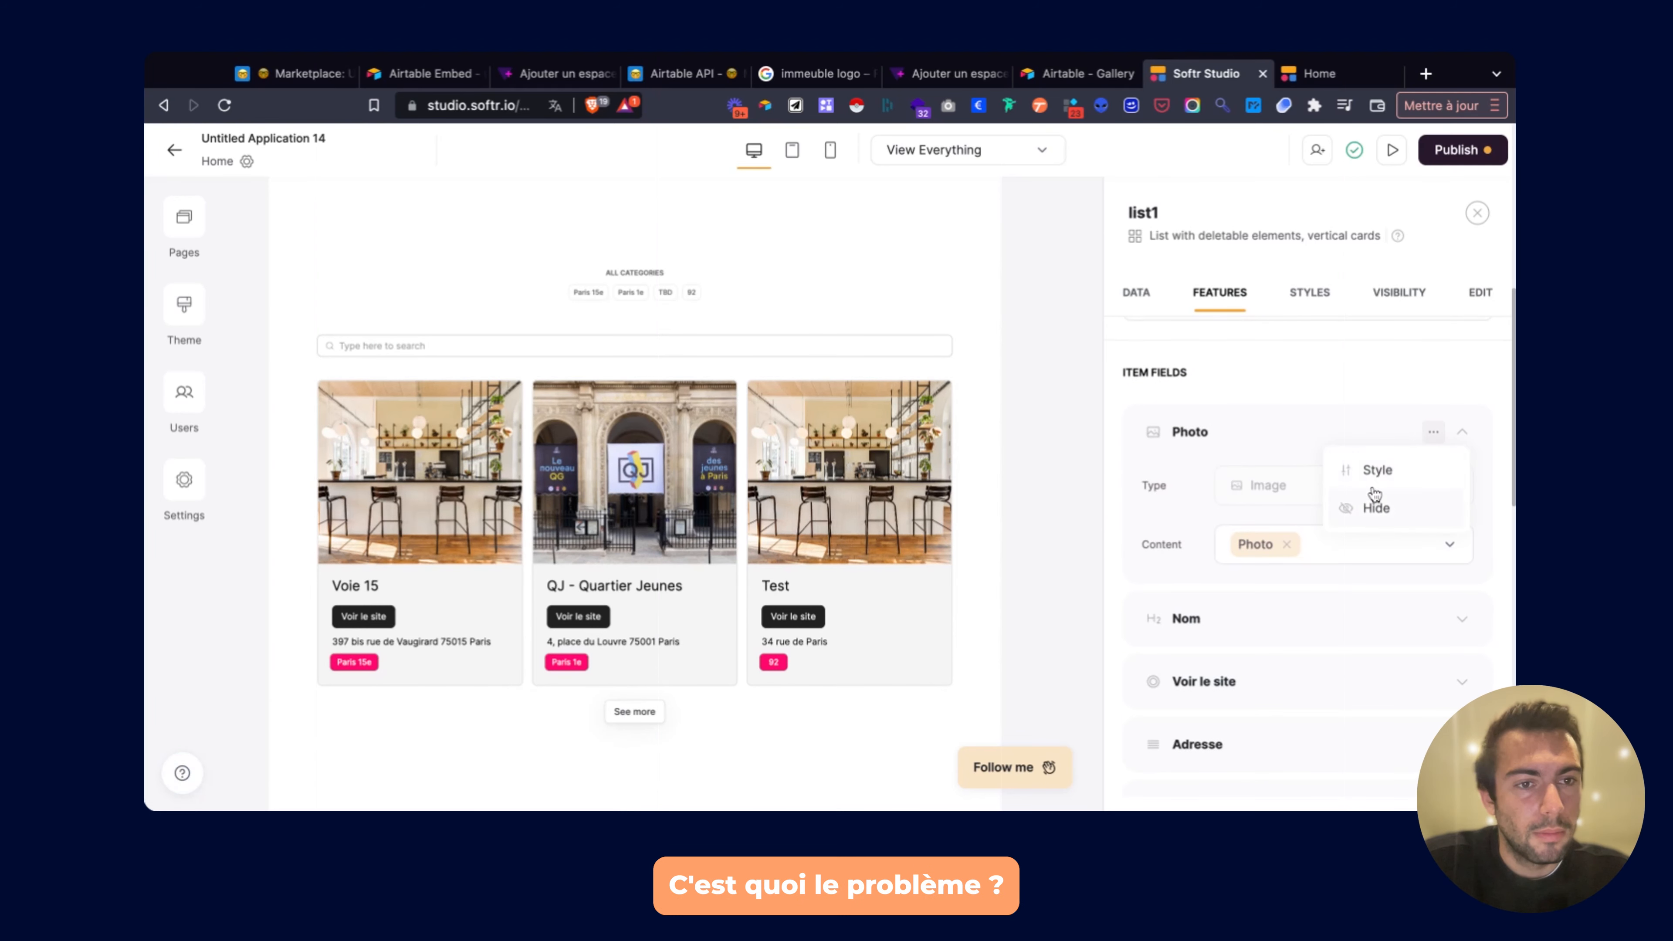
click(1372, 465)
click(1137, 206)
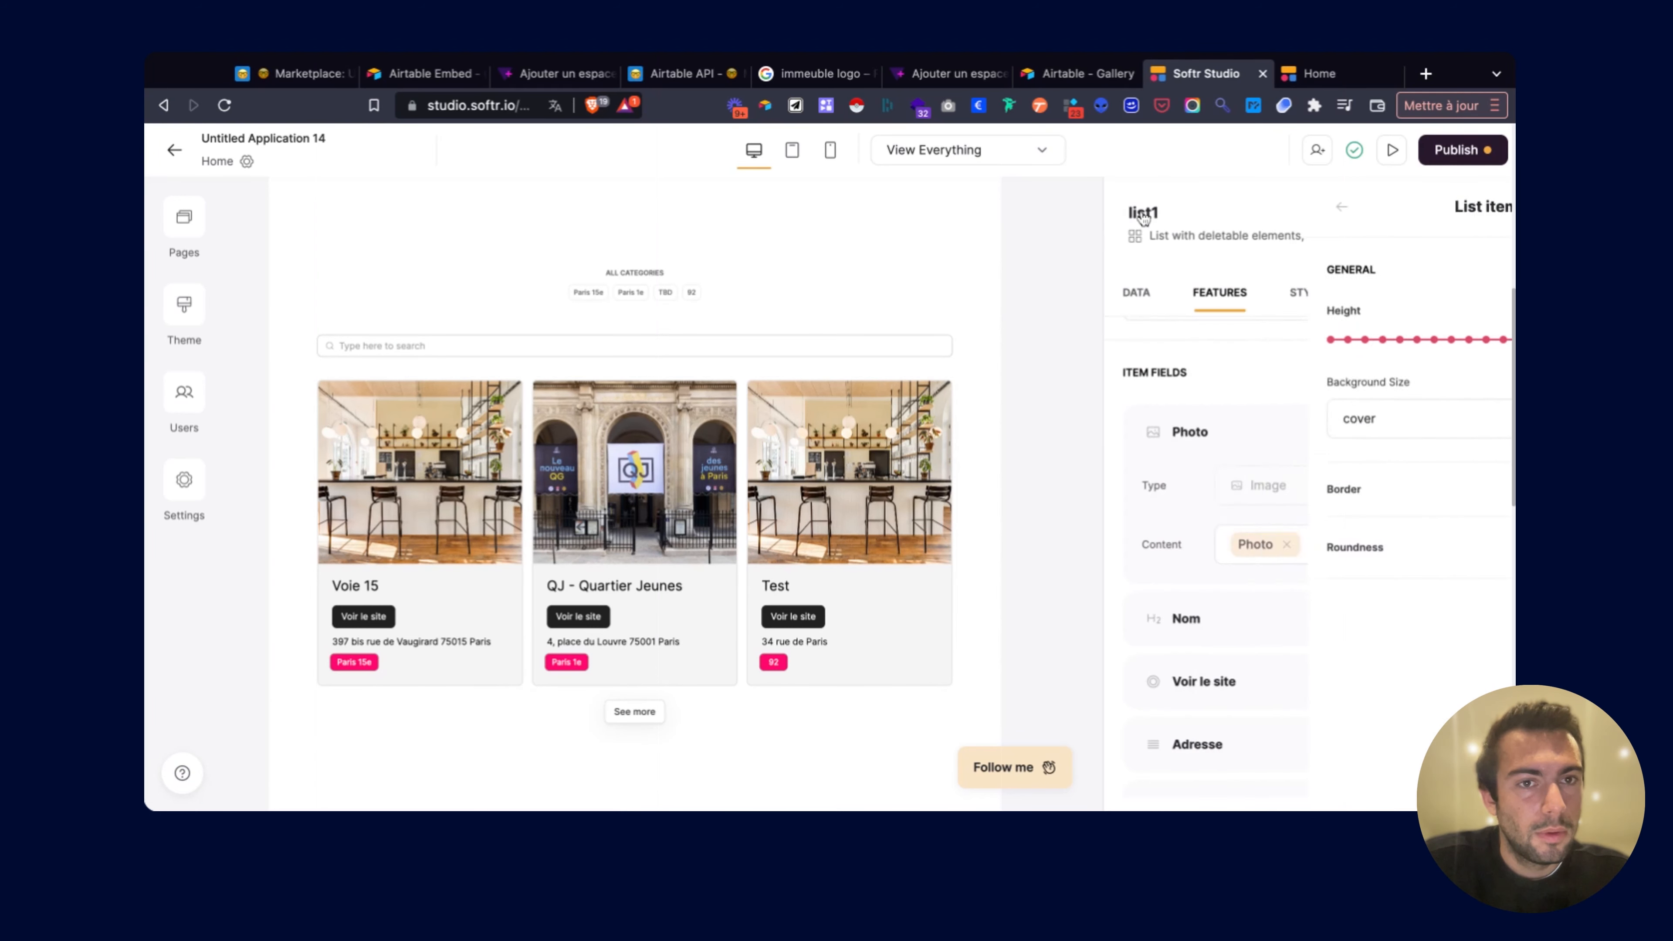
Publish the updates to the live site.
scroll(1259, 369, up, 2)
scroll(1272, 459, up, 6)
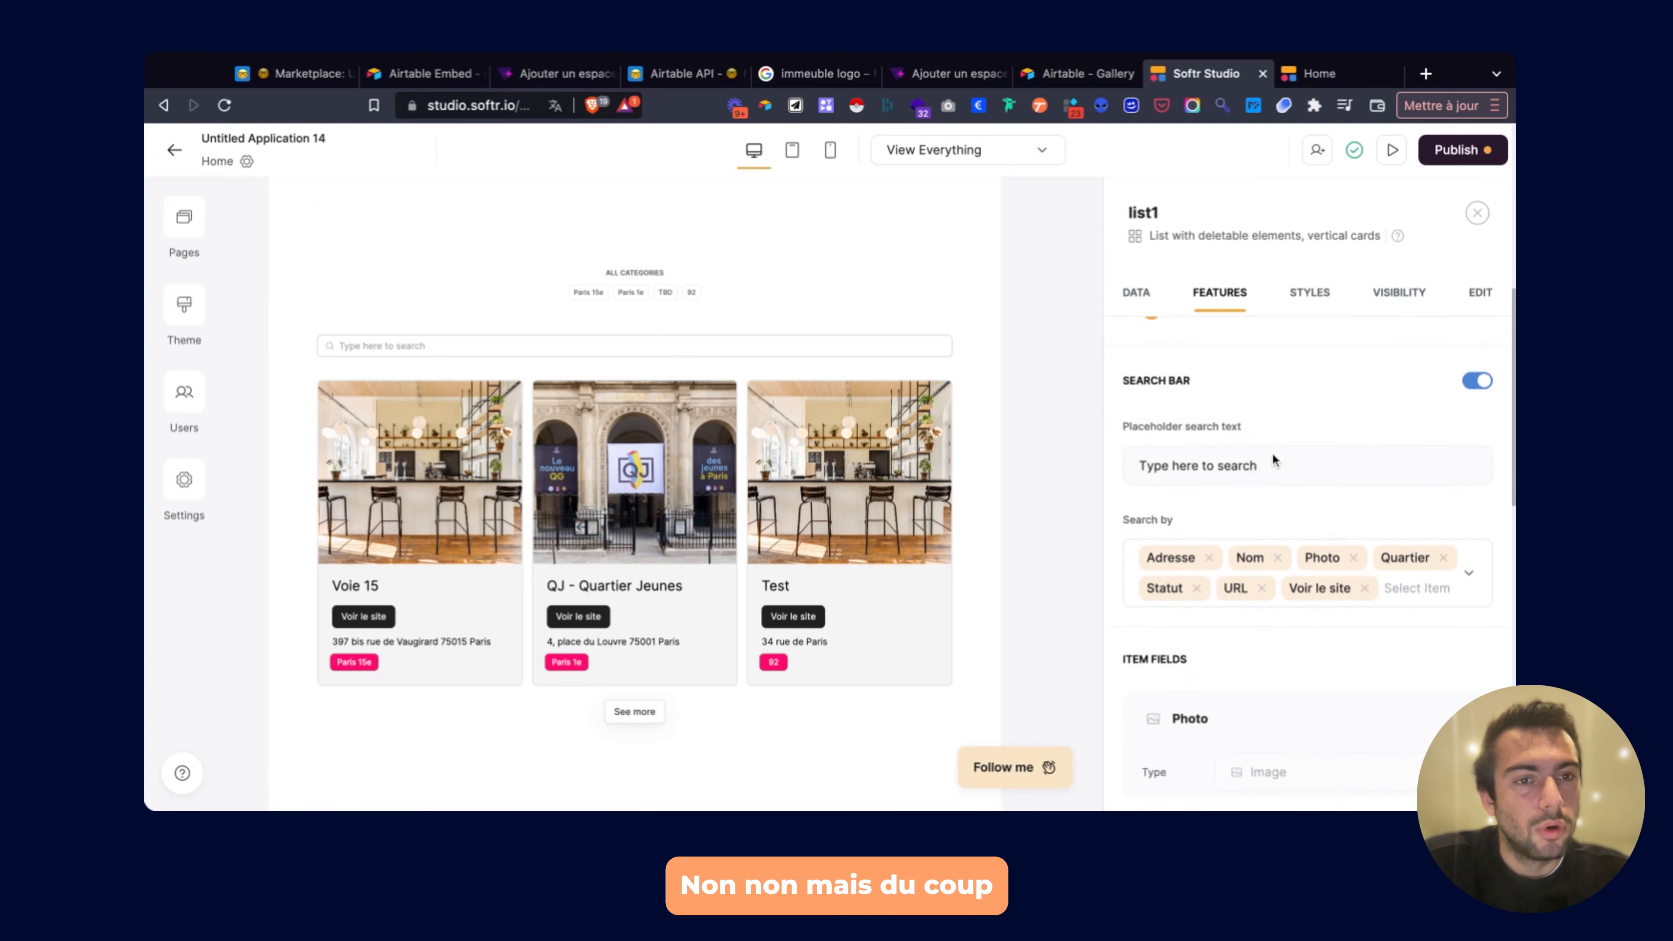
click(1462, 150)
click(1337, 449)
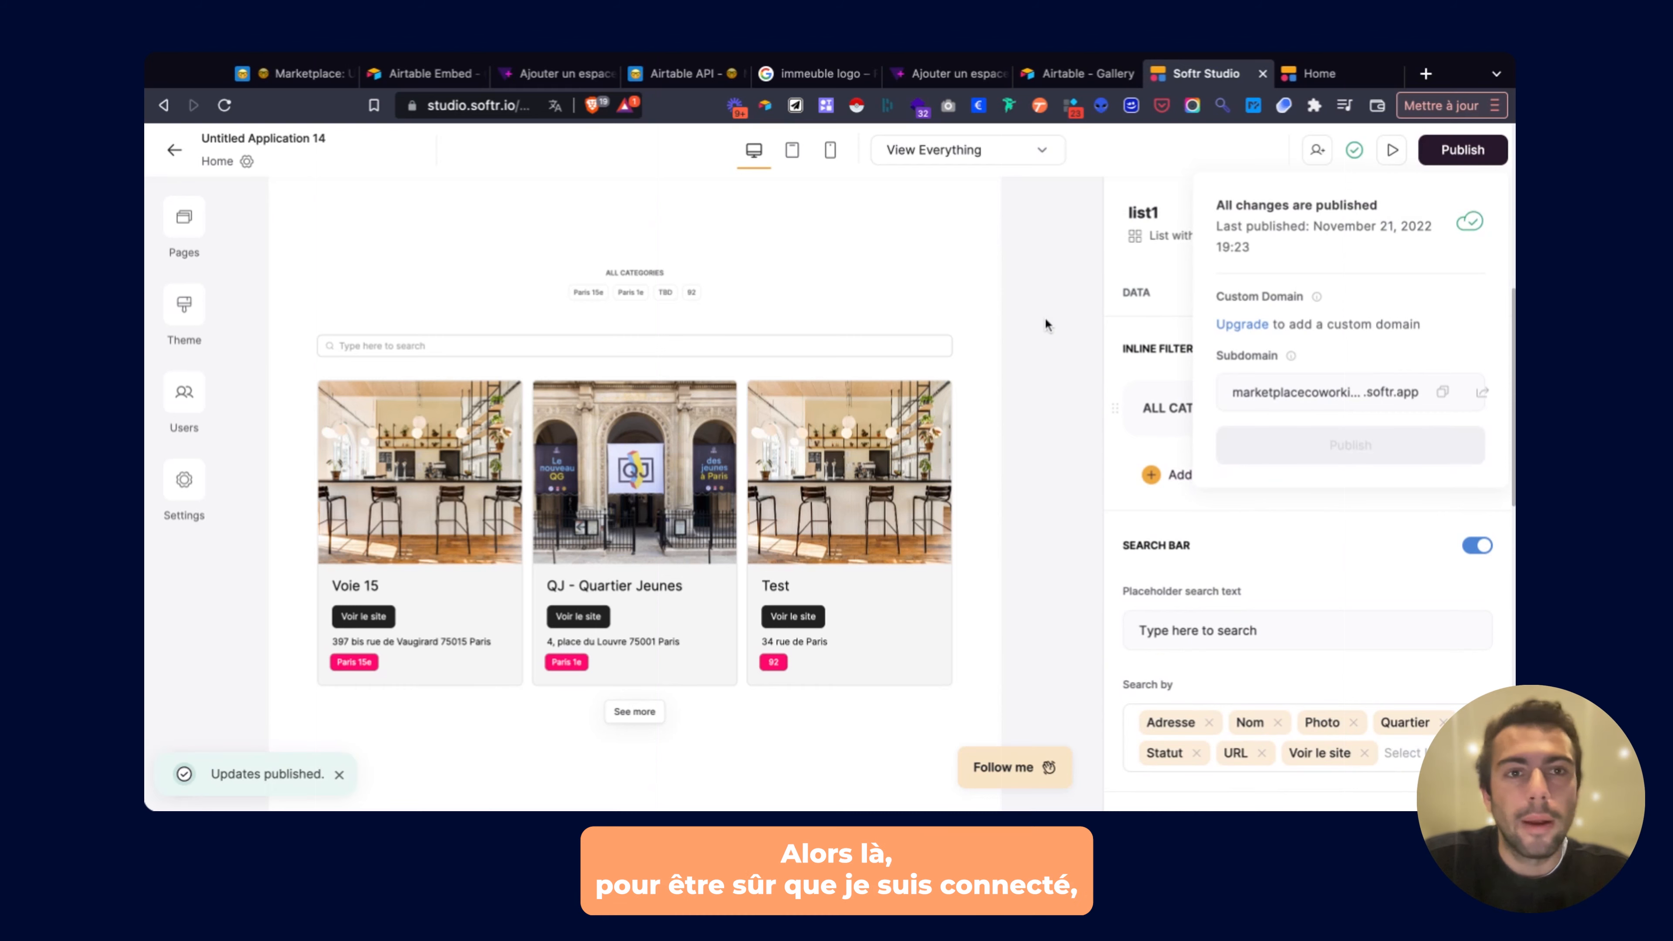
Generate a magic login link for the app's user from the Users list, then view it in Airtable.
click(299, 73)
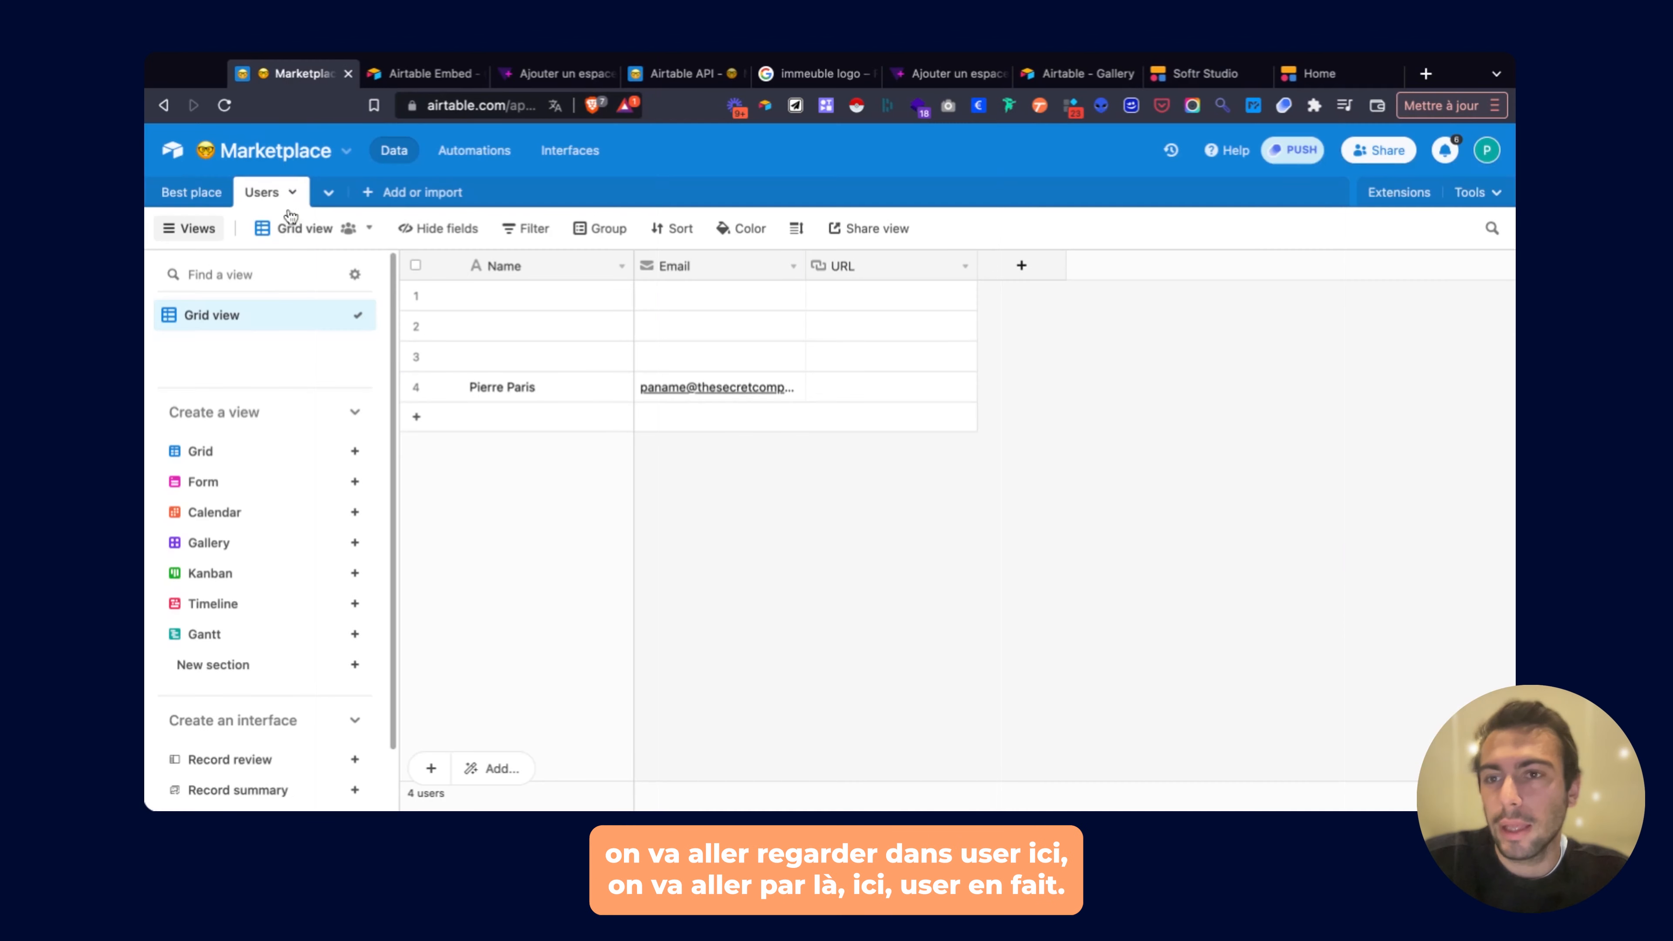
click(1206, 73)
click(184, 392)
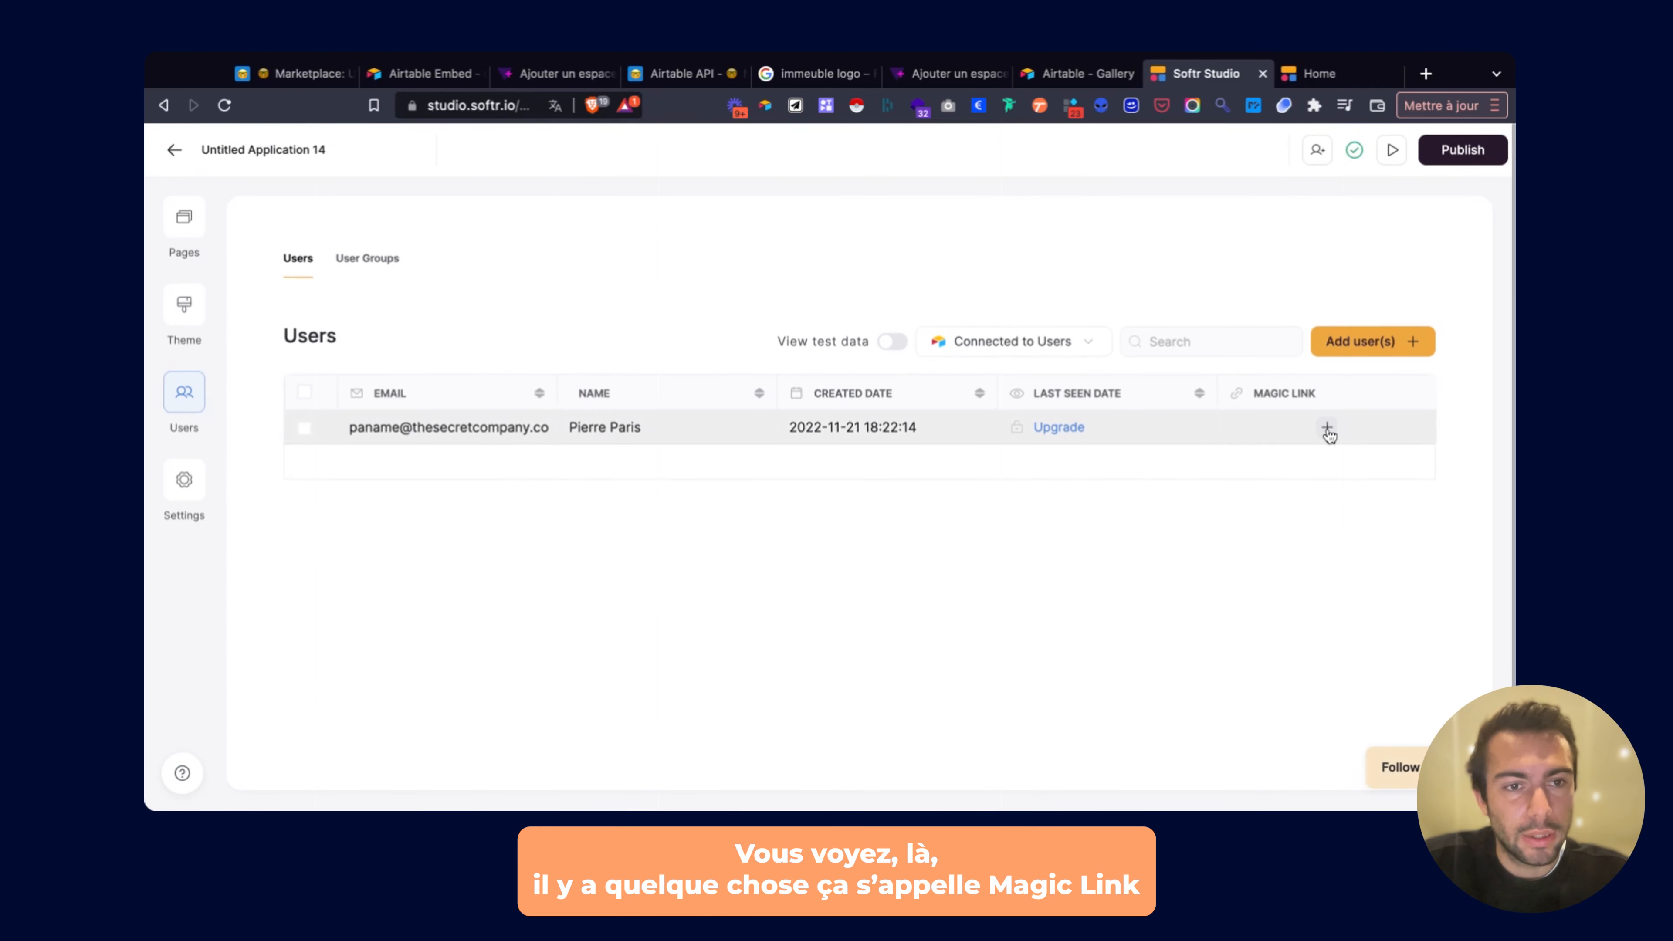
click(1328, 428)
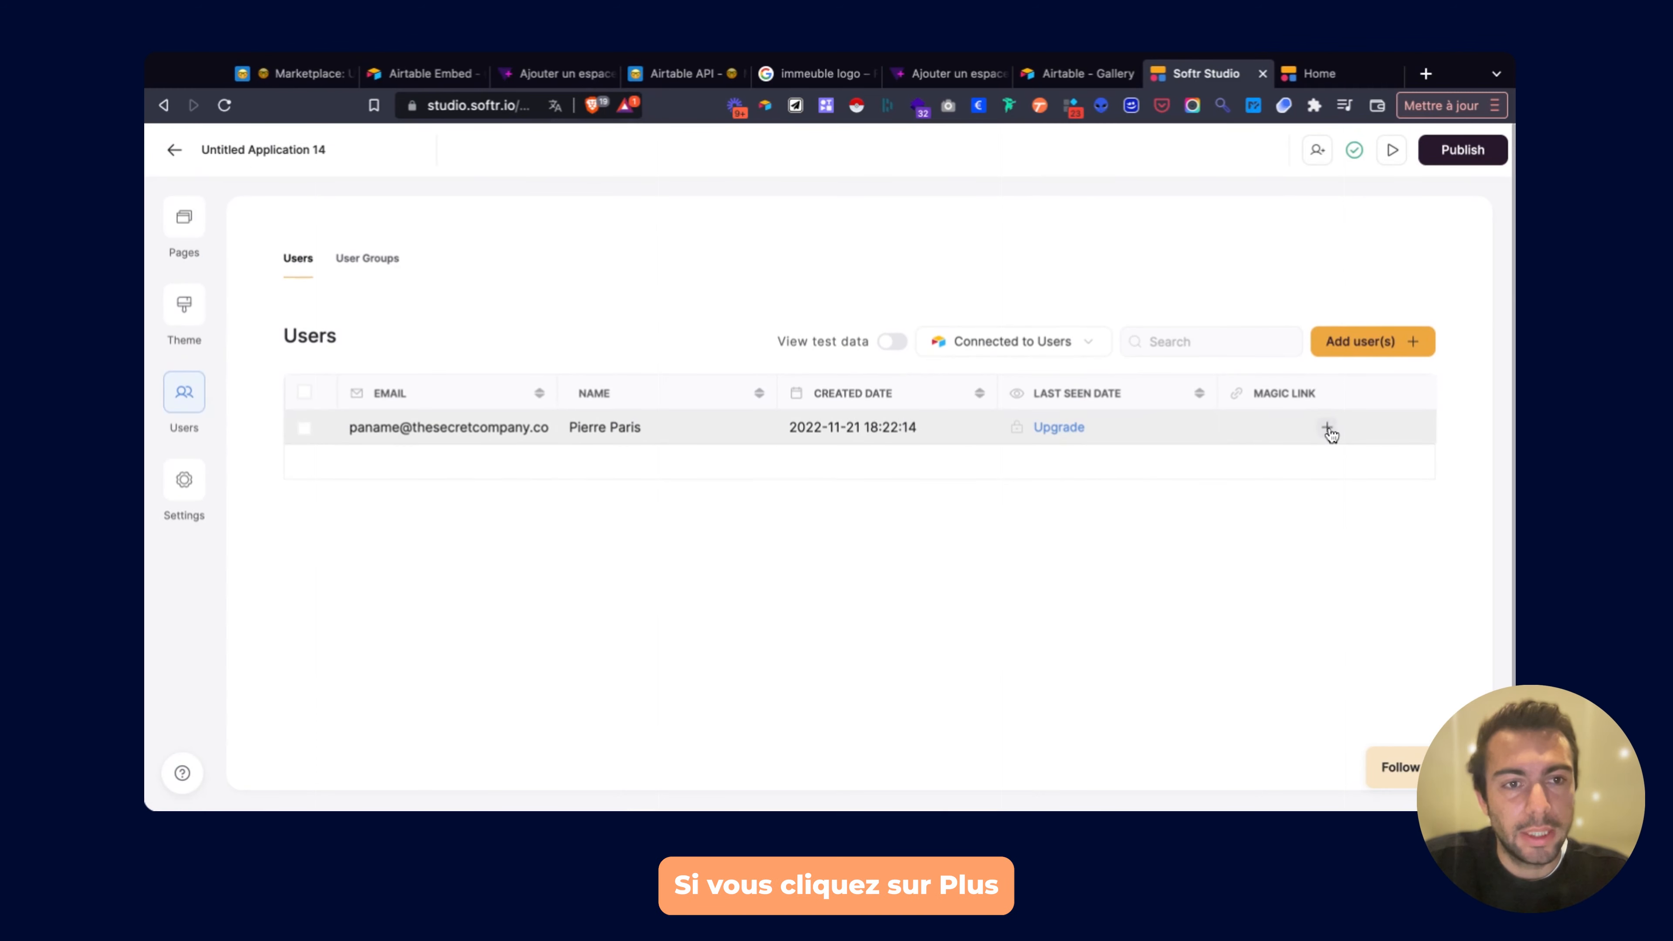
click(300, 74)
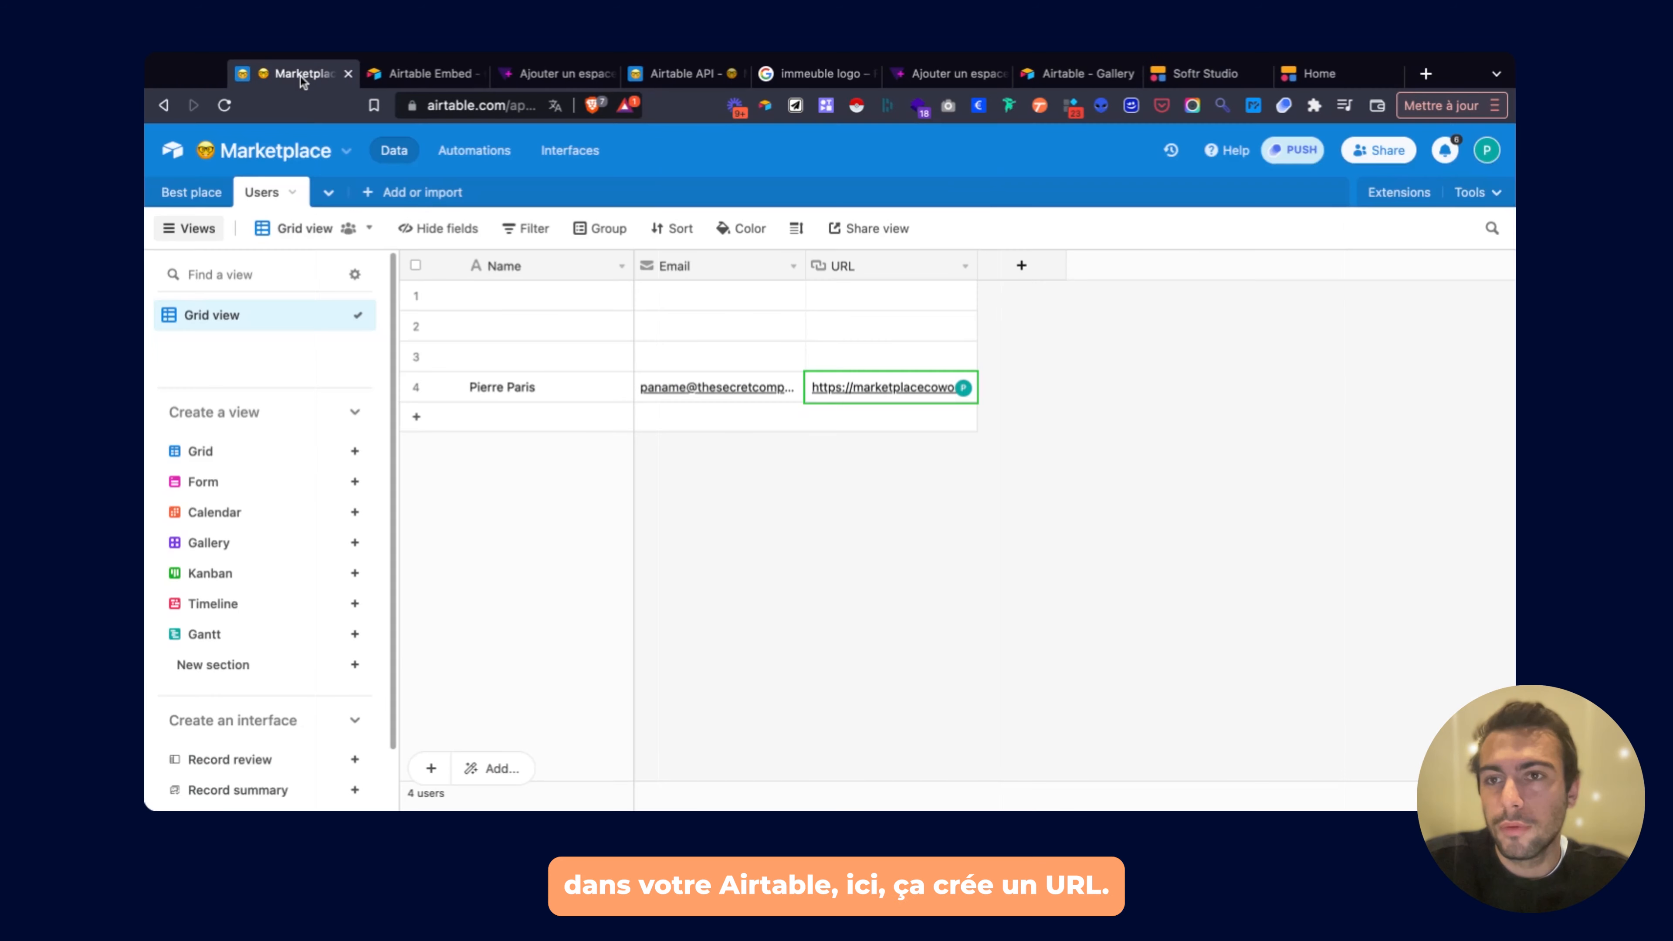
Widen Airtable's URL column and open the user's magic link in a new tab.
double_click(974, 268)
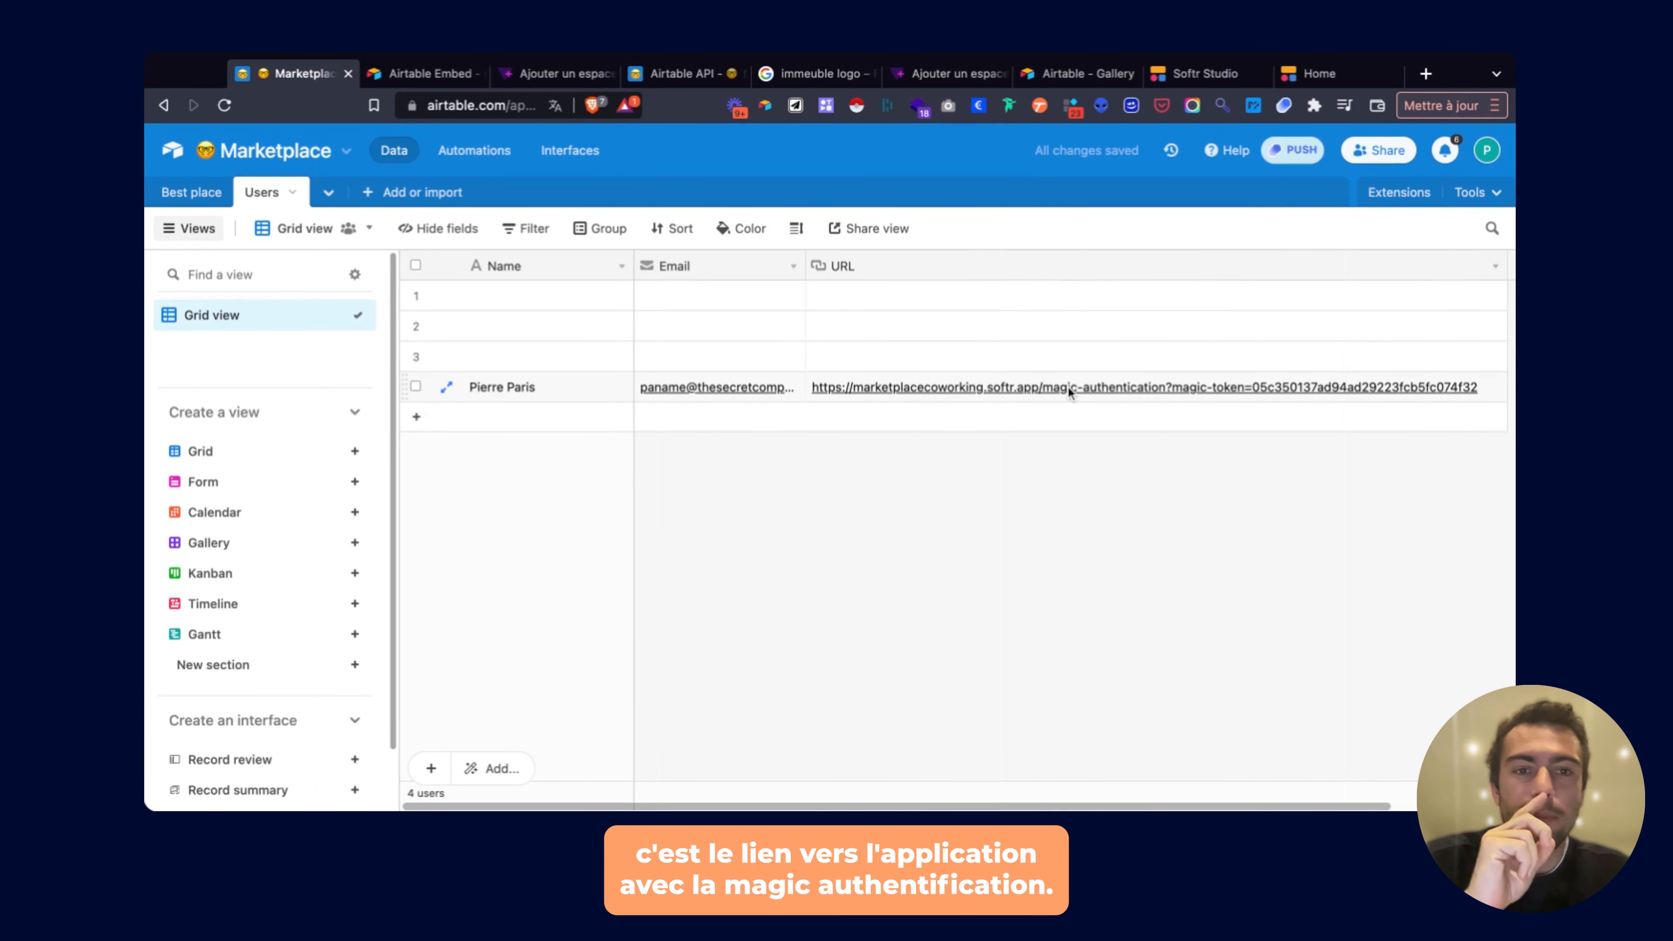
click(1225, 386)
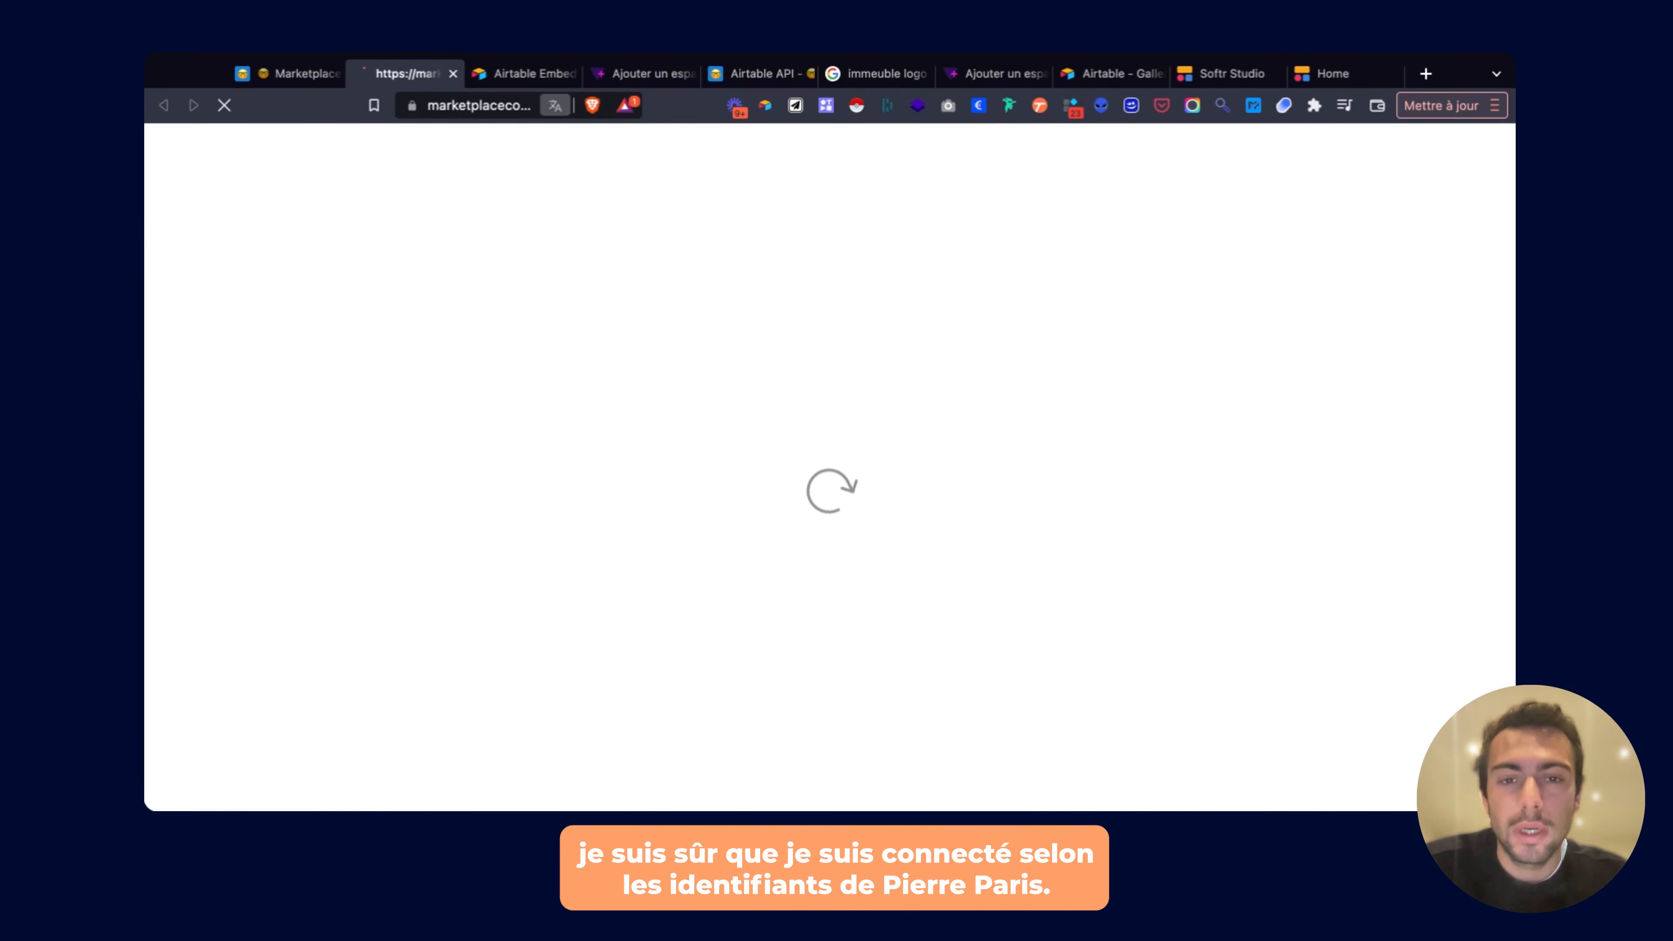
Scroll through the marketplace home page opened by the magic link.
scroll(830, 462, down, 10)
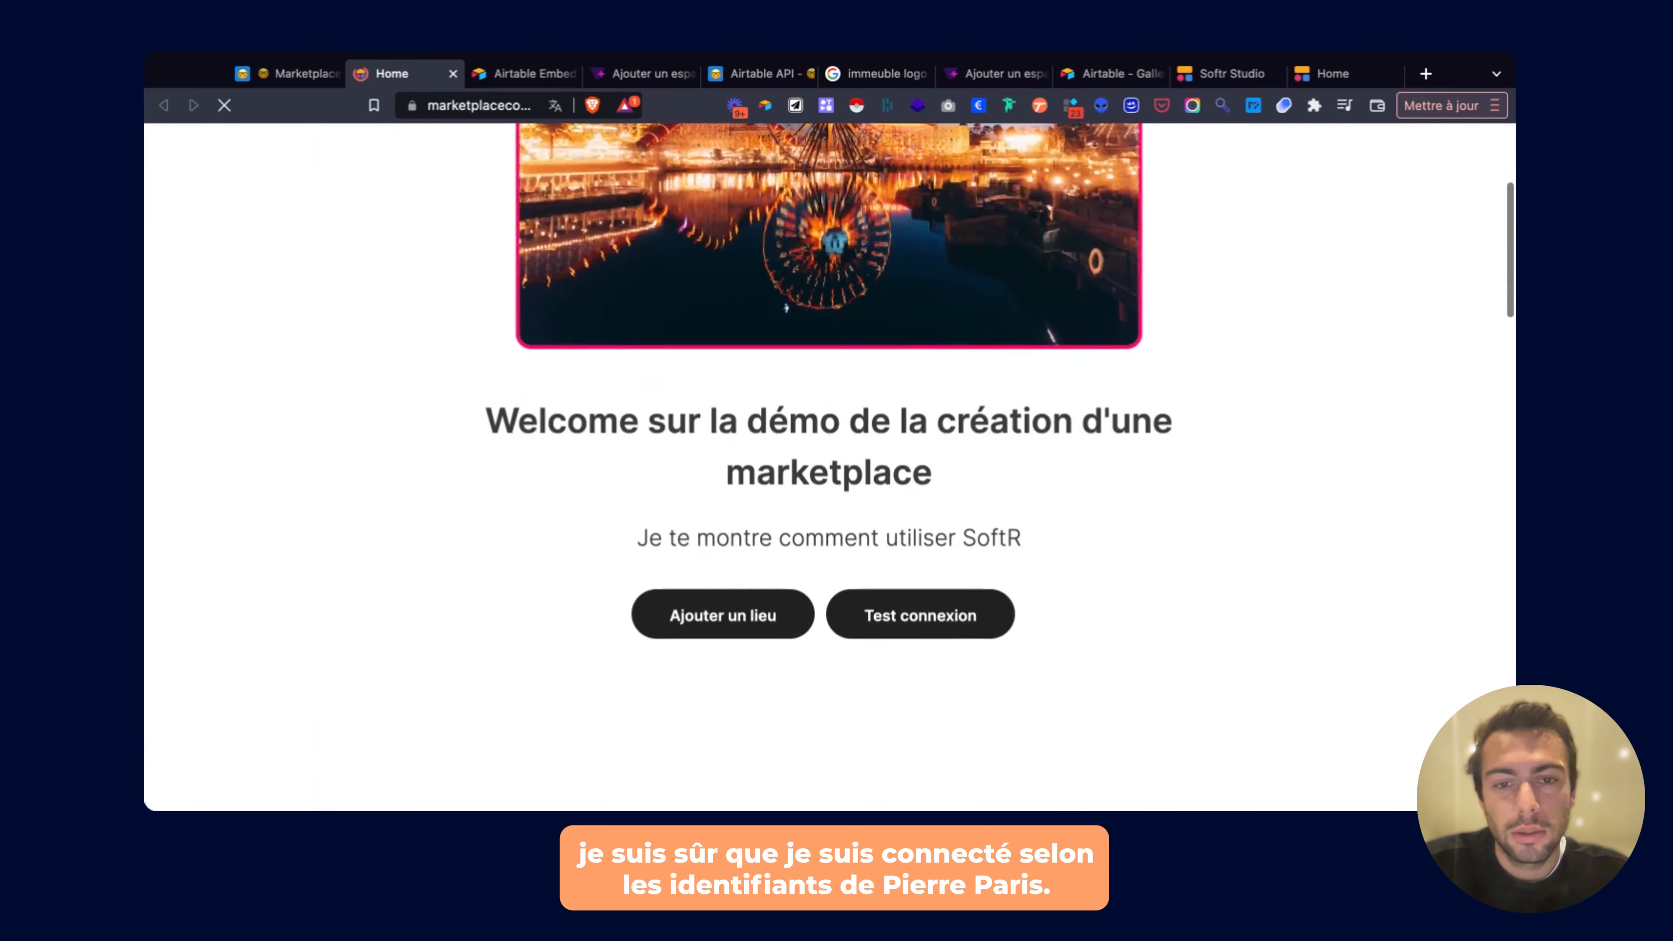
scroll(741, 654, down, 5)
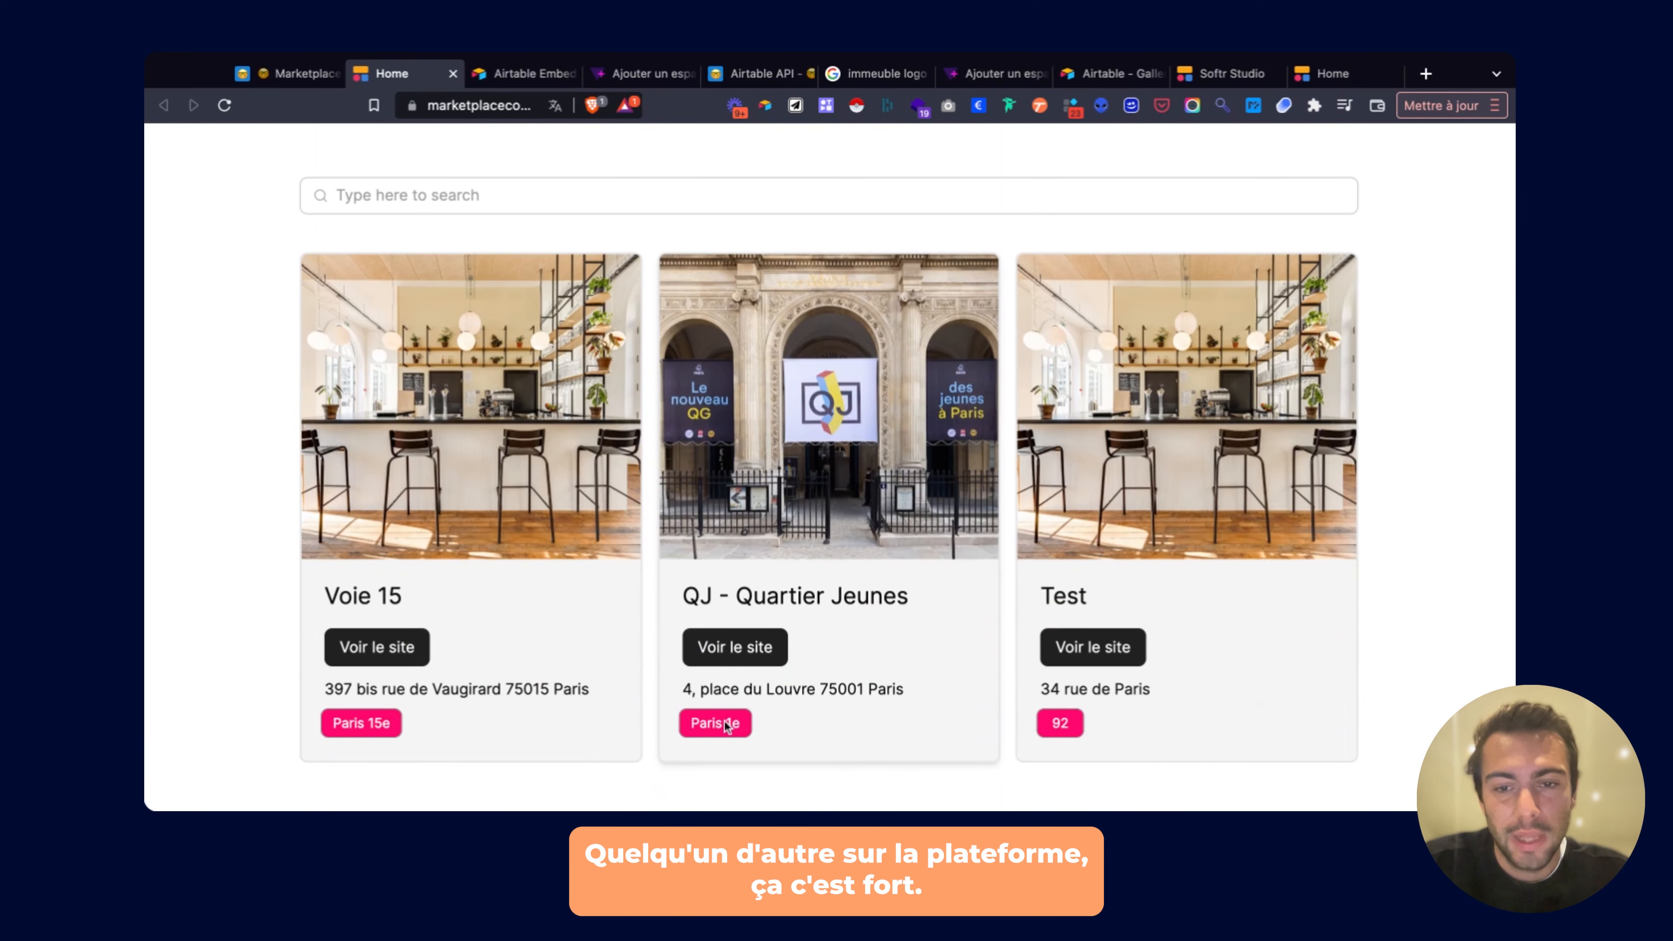
double_click(723, 691)
click(724, 692)
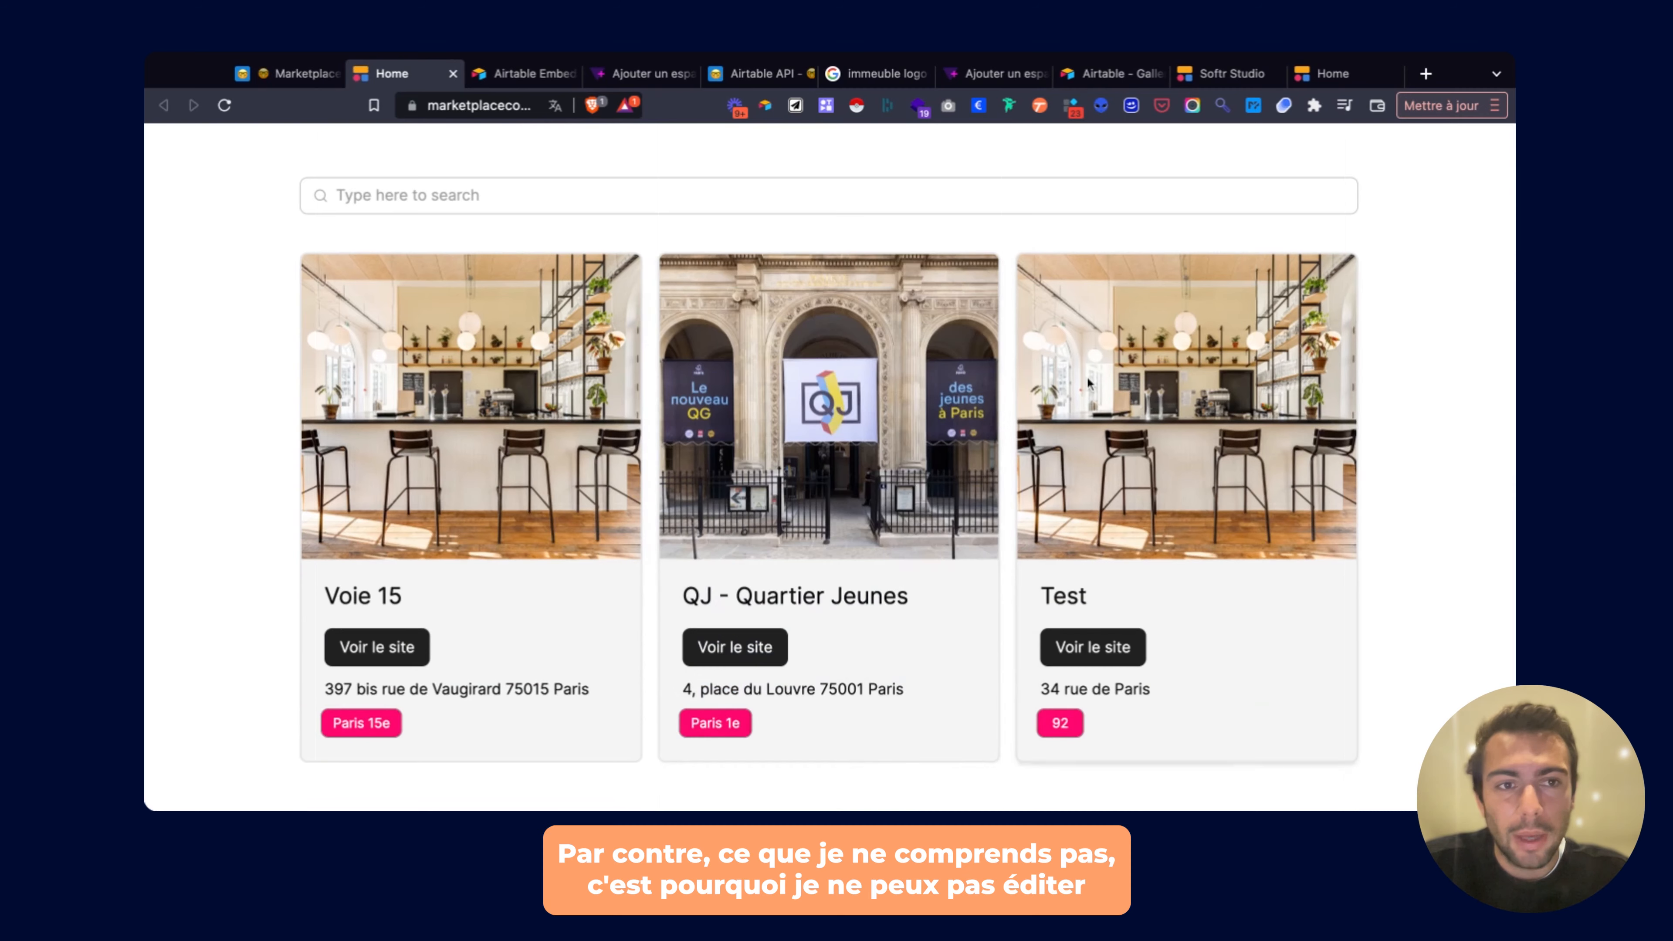
scroll(1088, 379, down, 5)
scroll(1088, 369, down, 3)
scroll(1076, 341, up, 12)
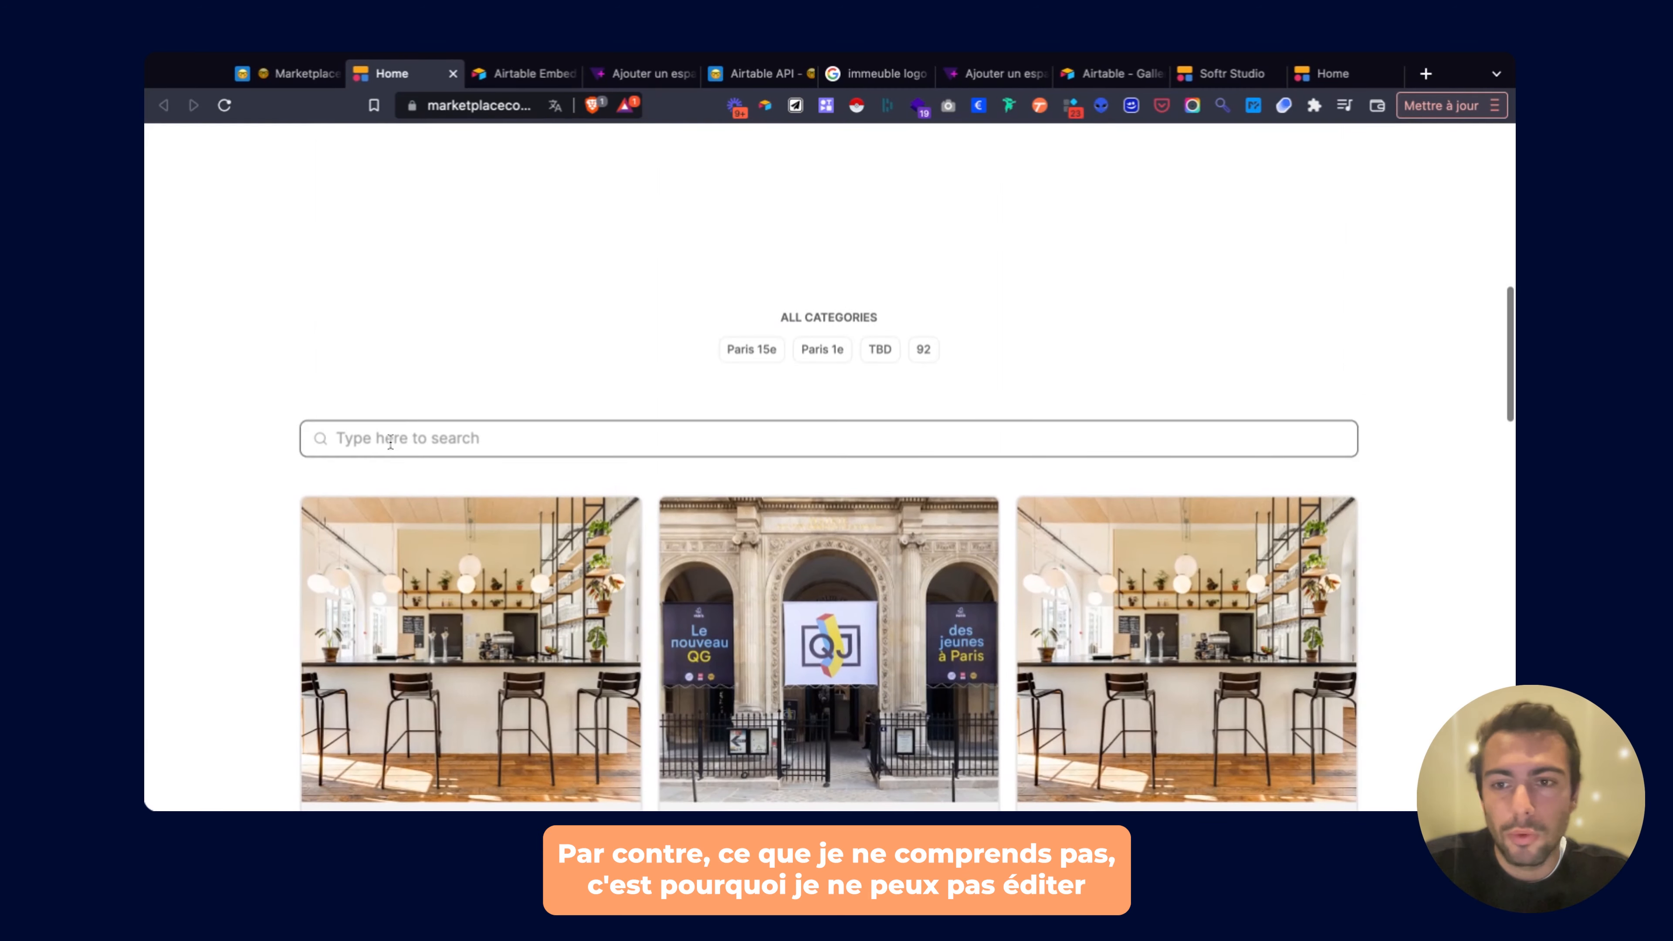
scroll(417, 434, down, 5)
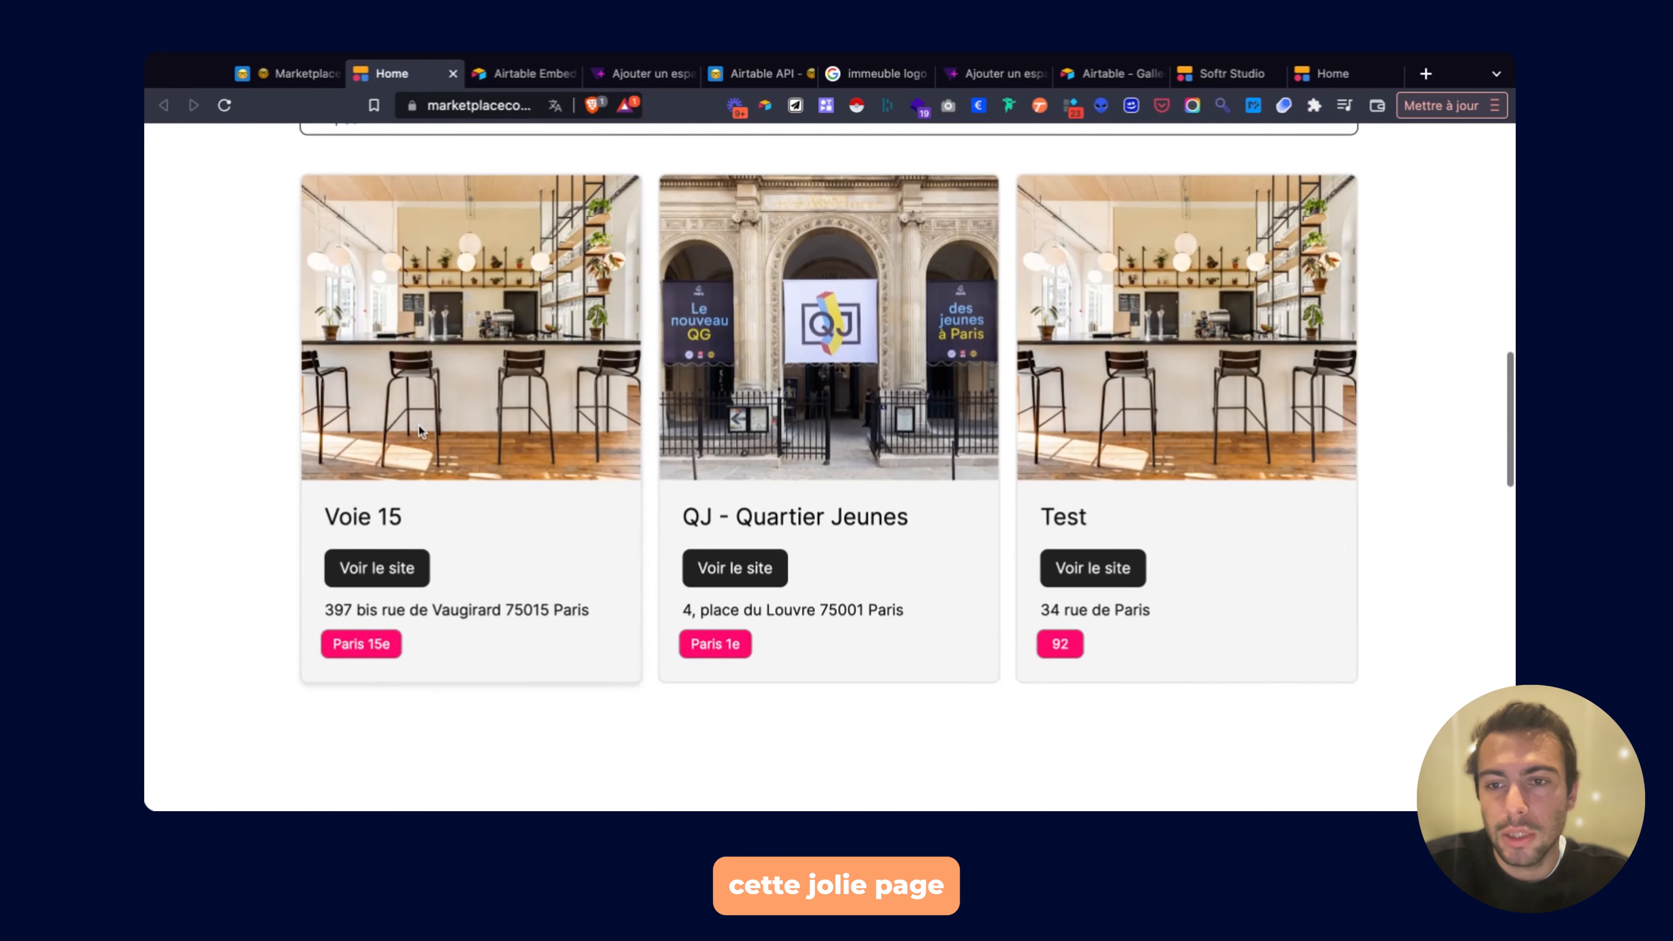
scroll(418, 425, up, 3)
Search the listings for 'voie', leaving only the Voie 15 card.
text(voie)
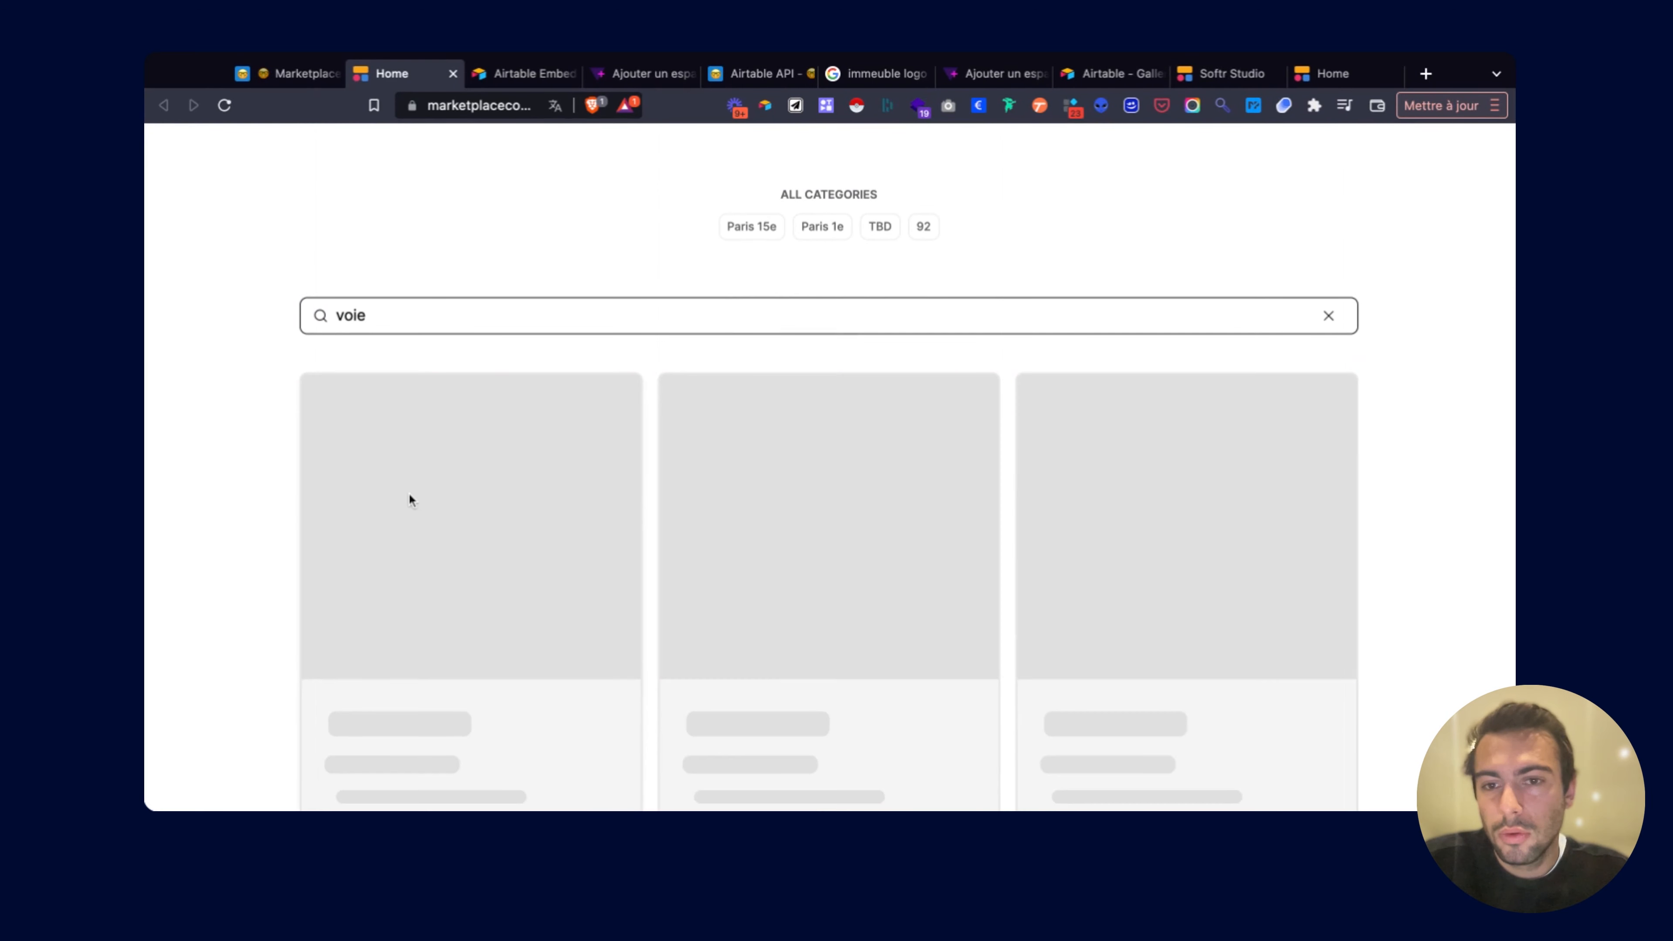
scroll(481, 456, down, 2)
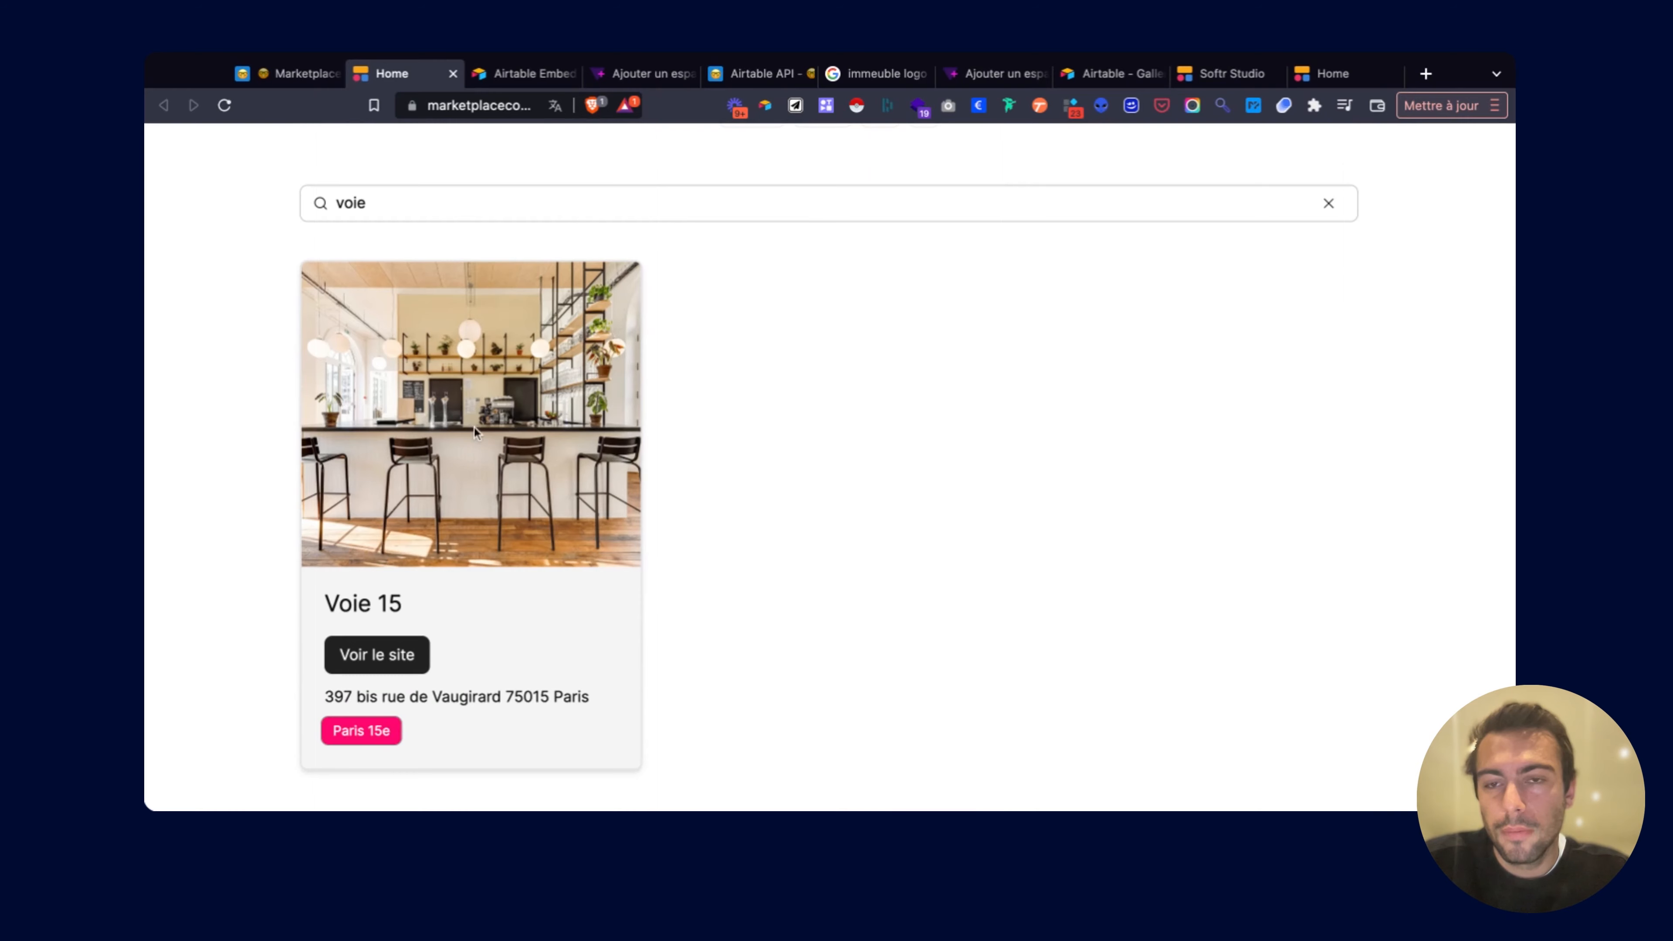
scroll(472, 427, up, 2)
click(293, 80)
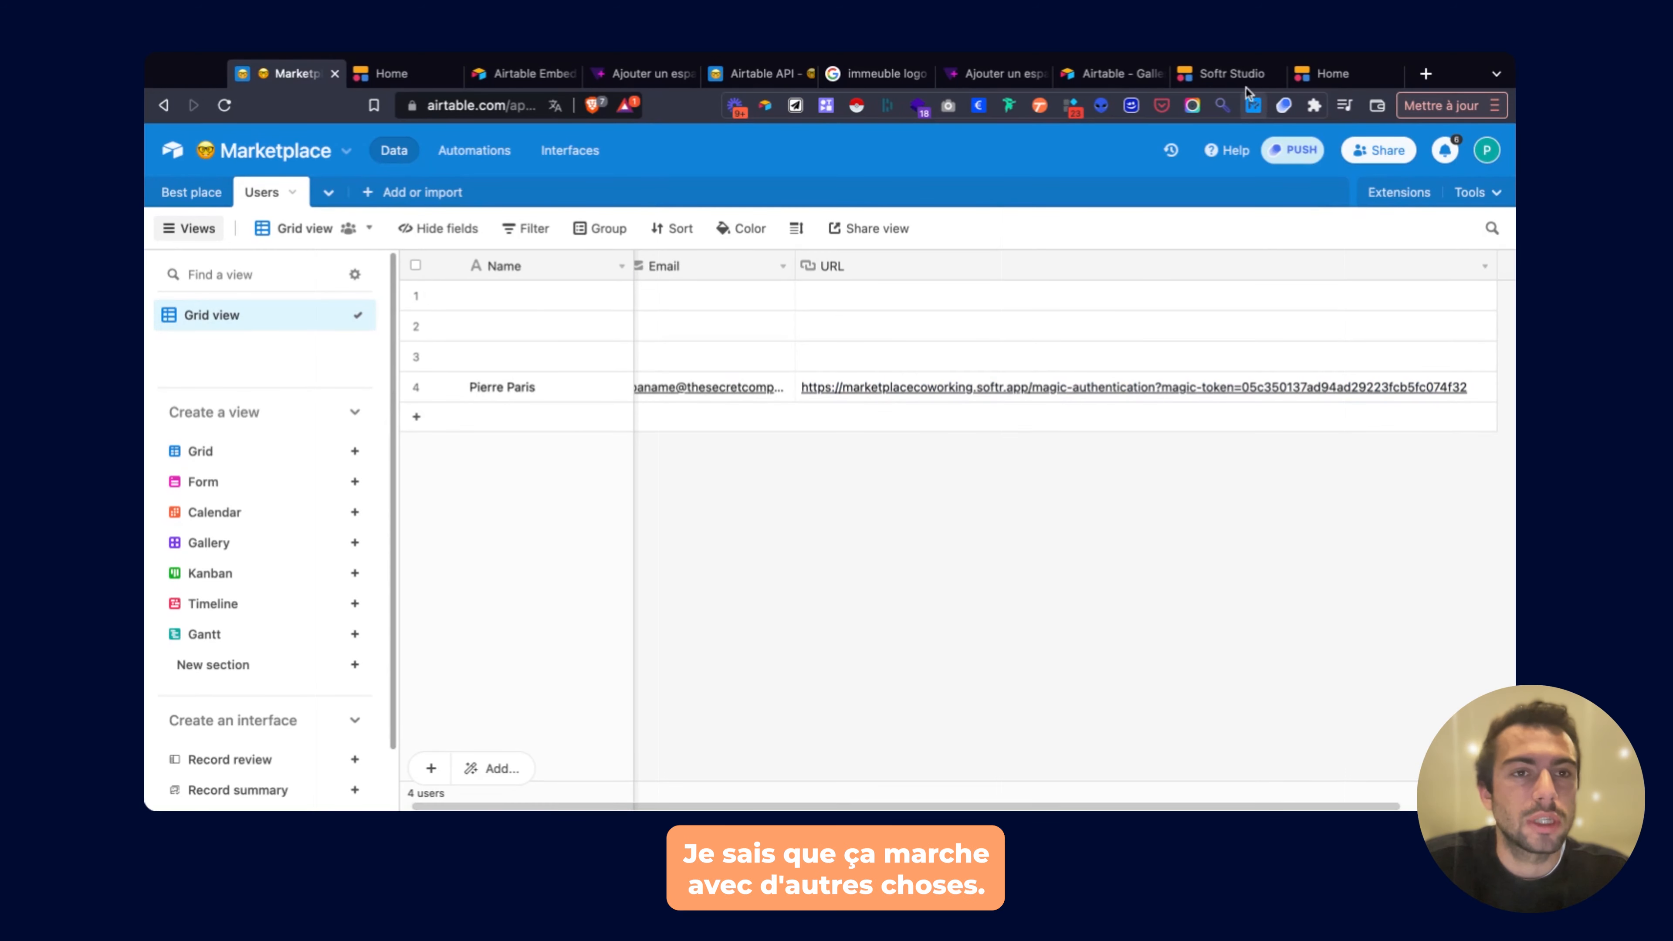
Return to Softr Studio and open the Home page in the editor.
click(1216, 75)
click(1348, 68)
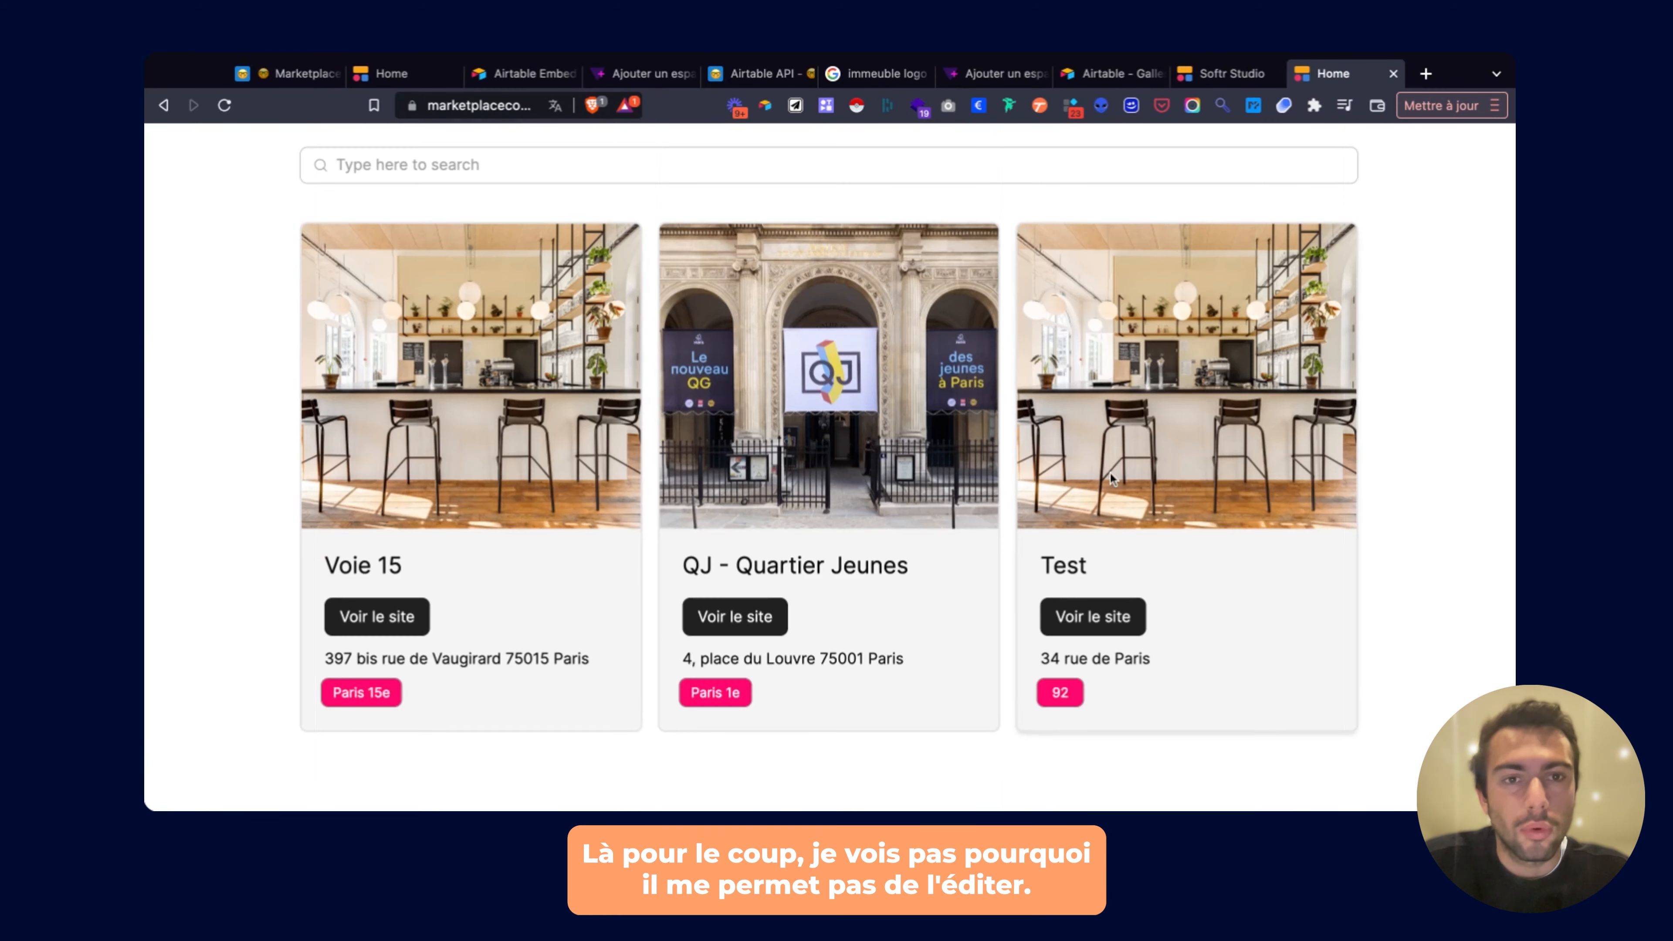
scroll(1110, 470, up, 5)
click(1207, 74)
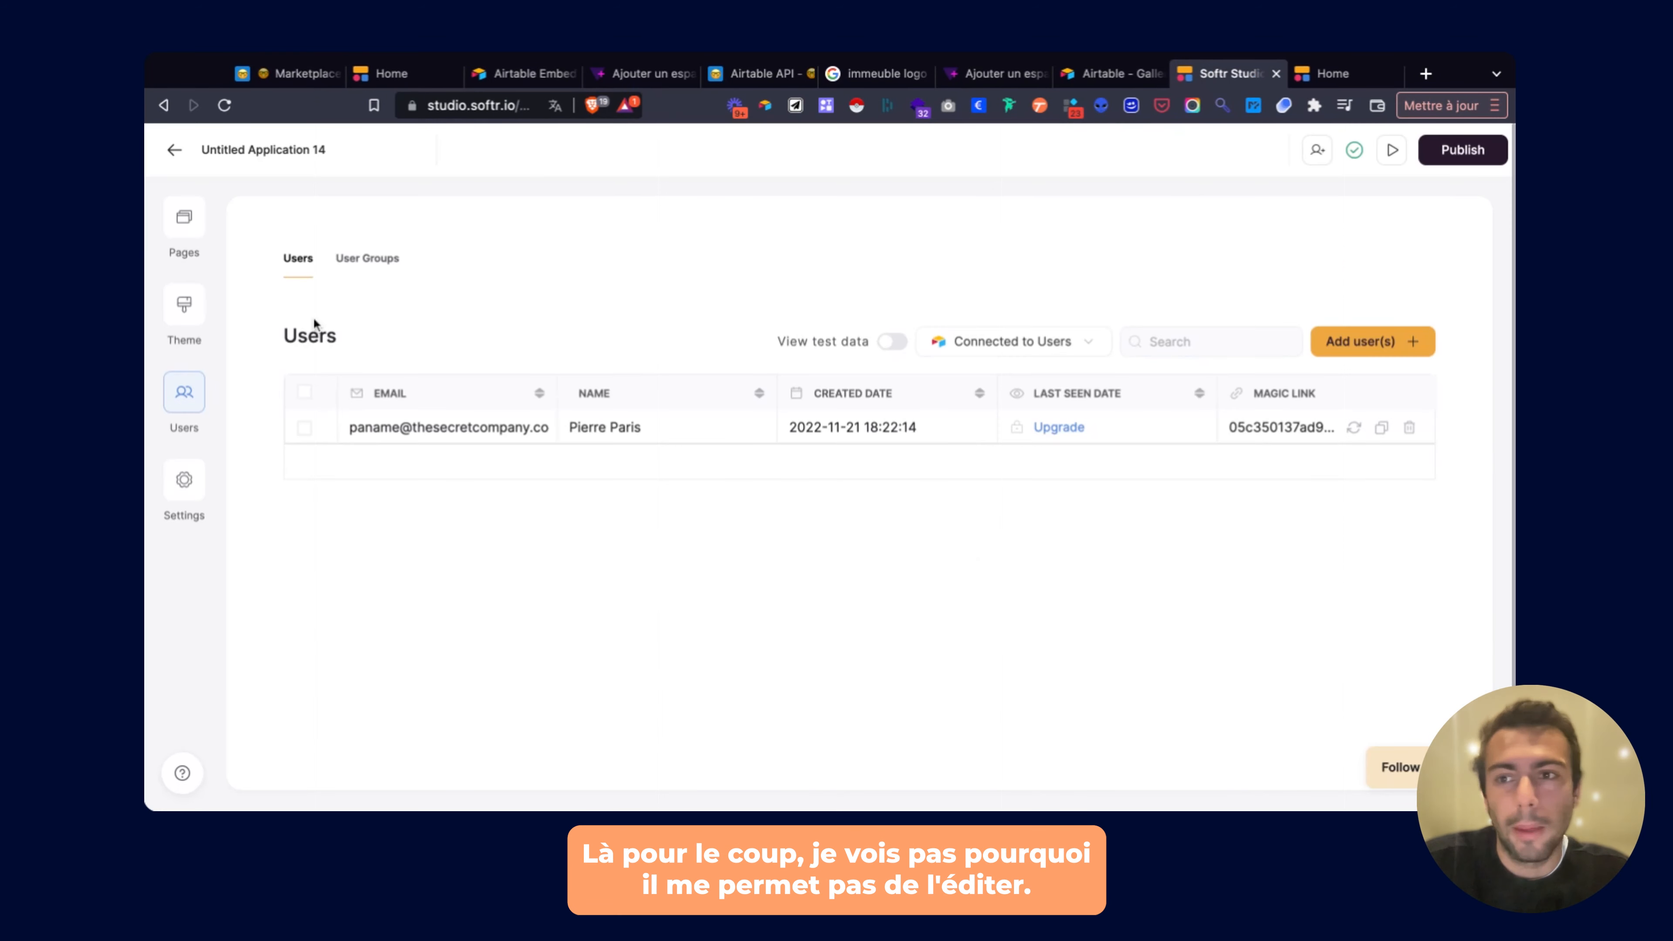
click(180, 212)
click(315, 422)
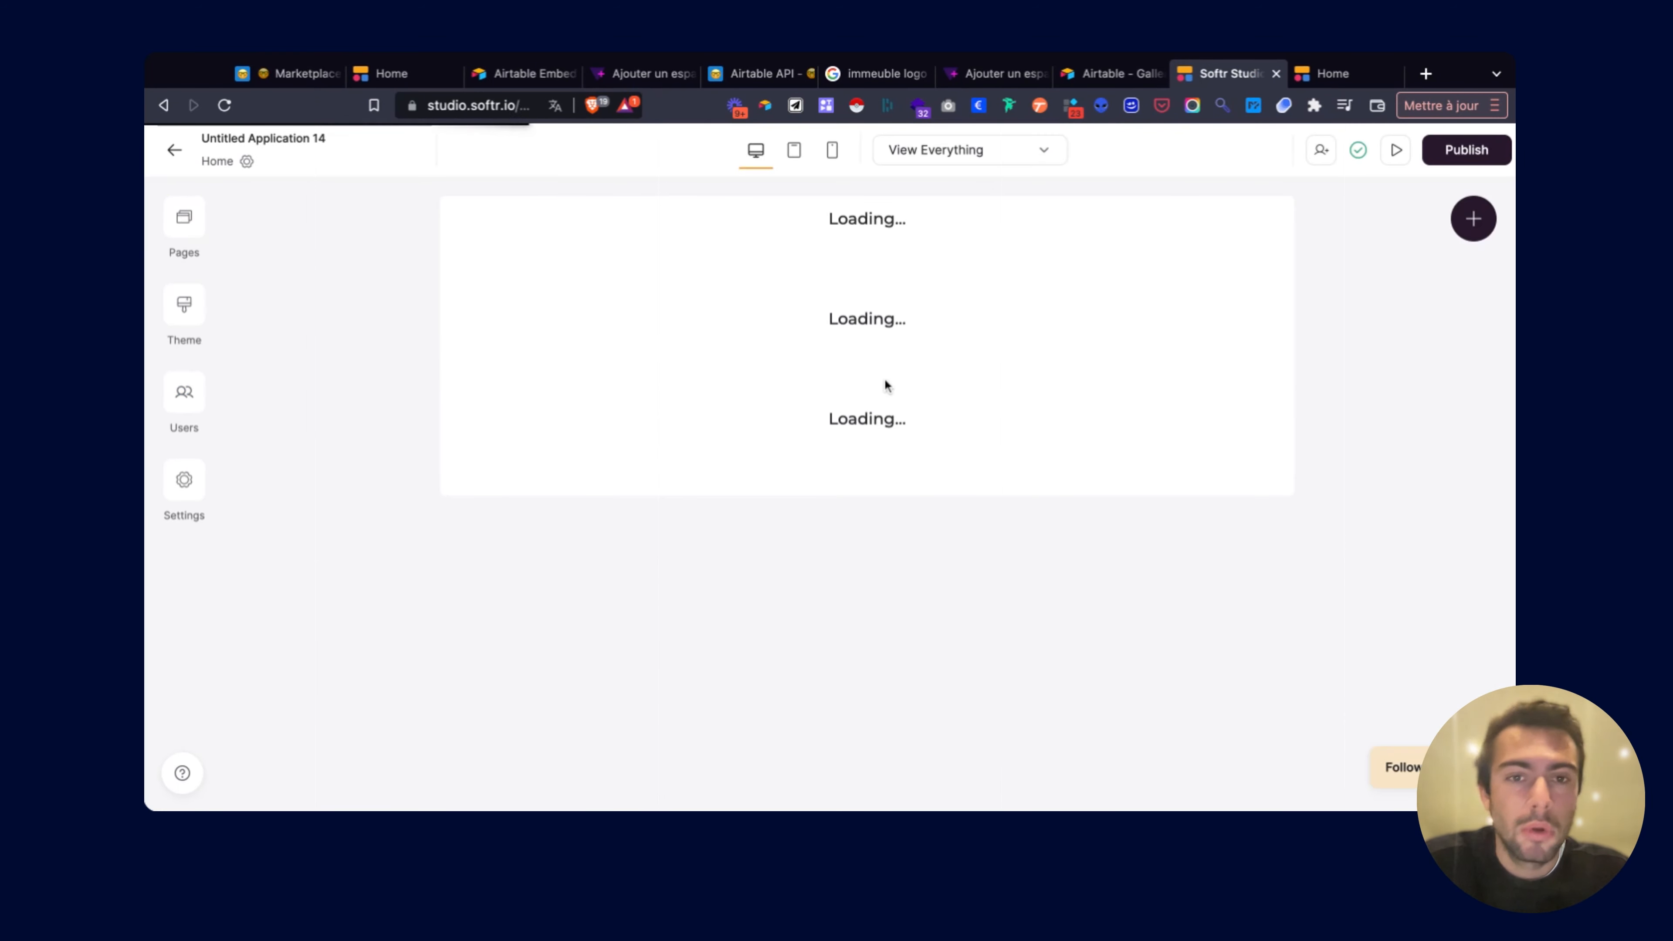
Open the place-card list's settings and review its visibility, permissions, style and data.
scroll(884, 381, down, 8)
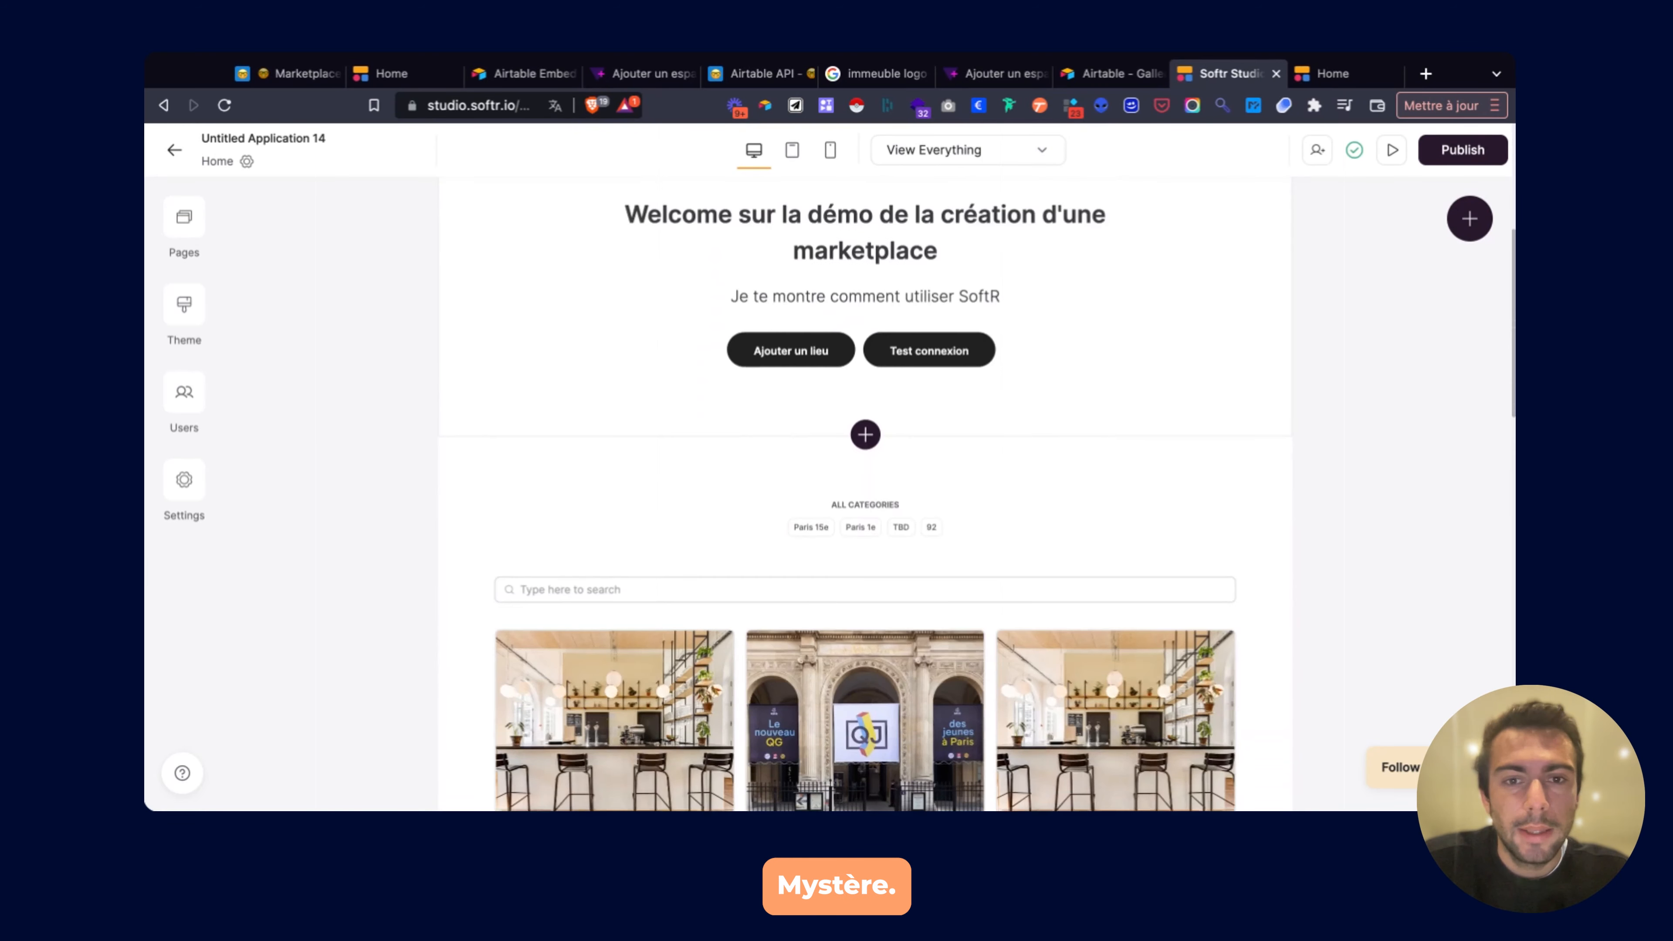
click(1020, 322)
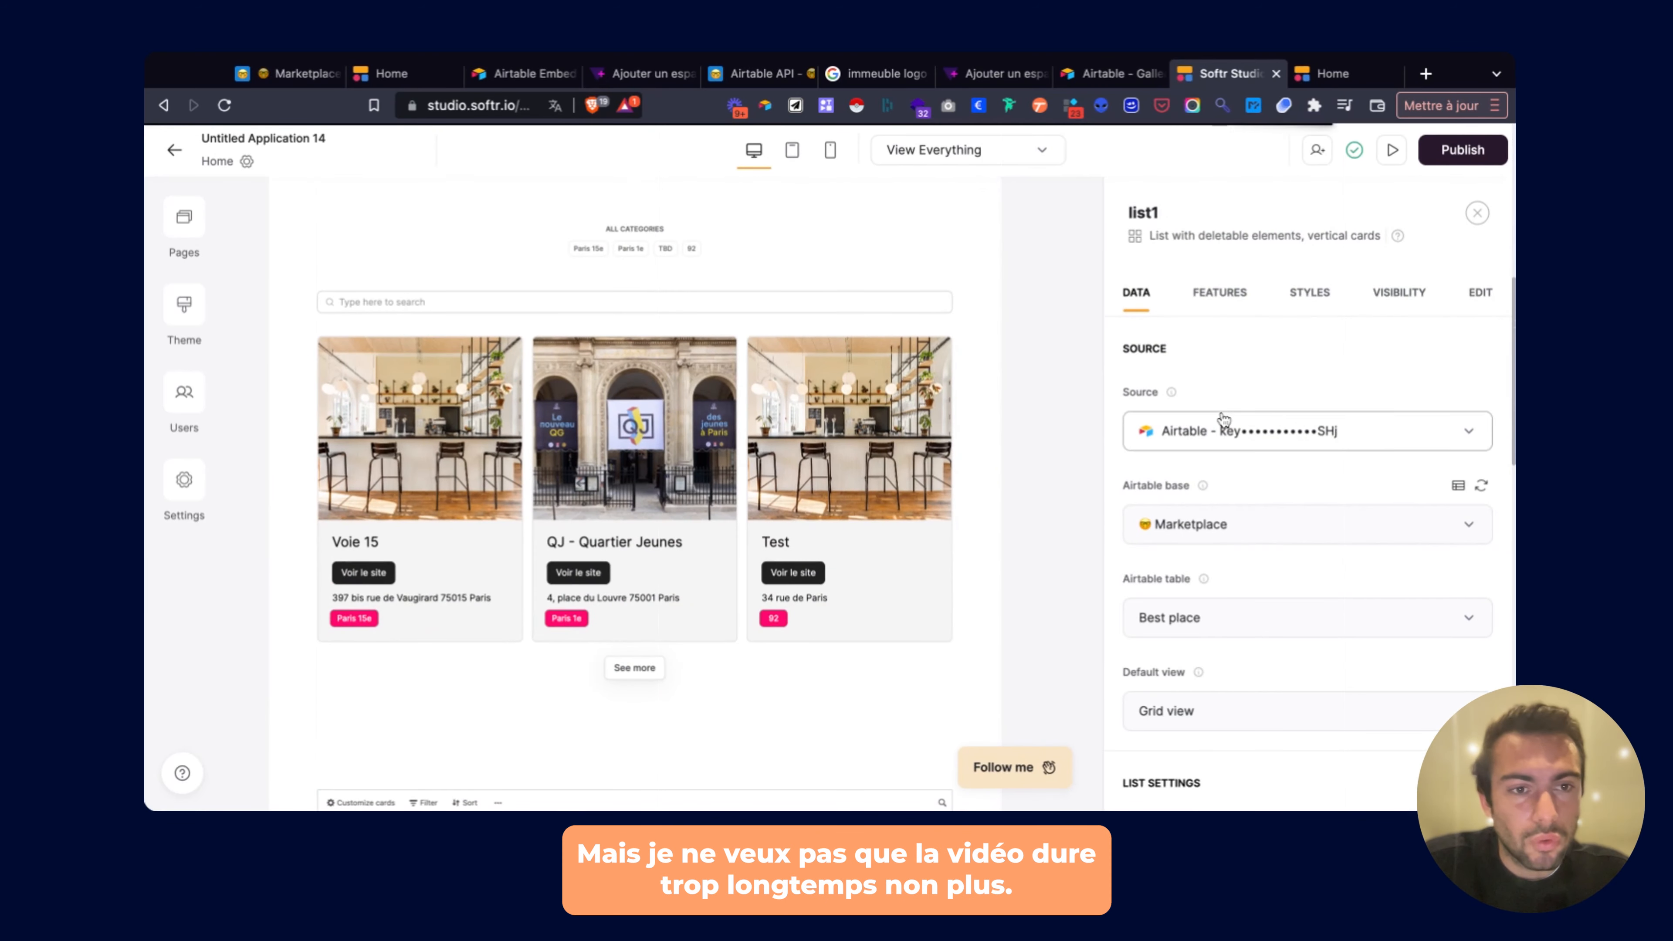
click(1398, 293)
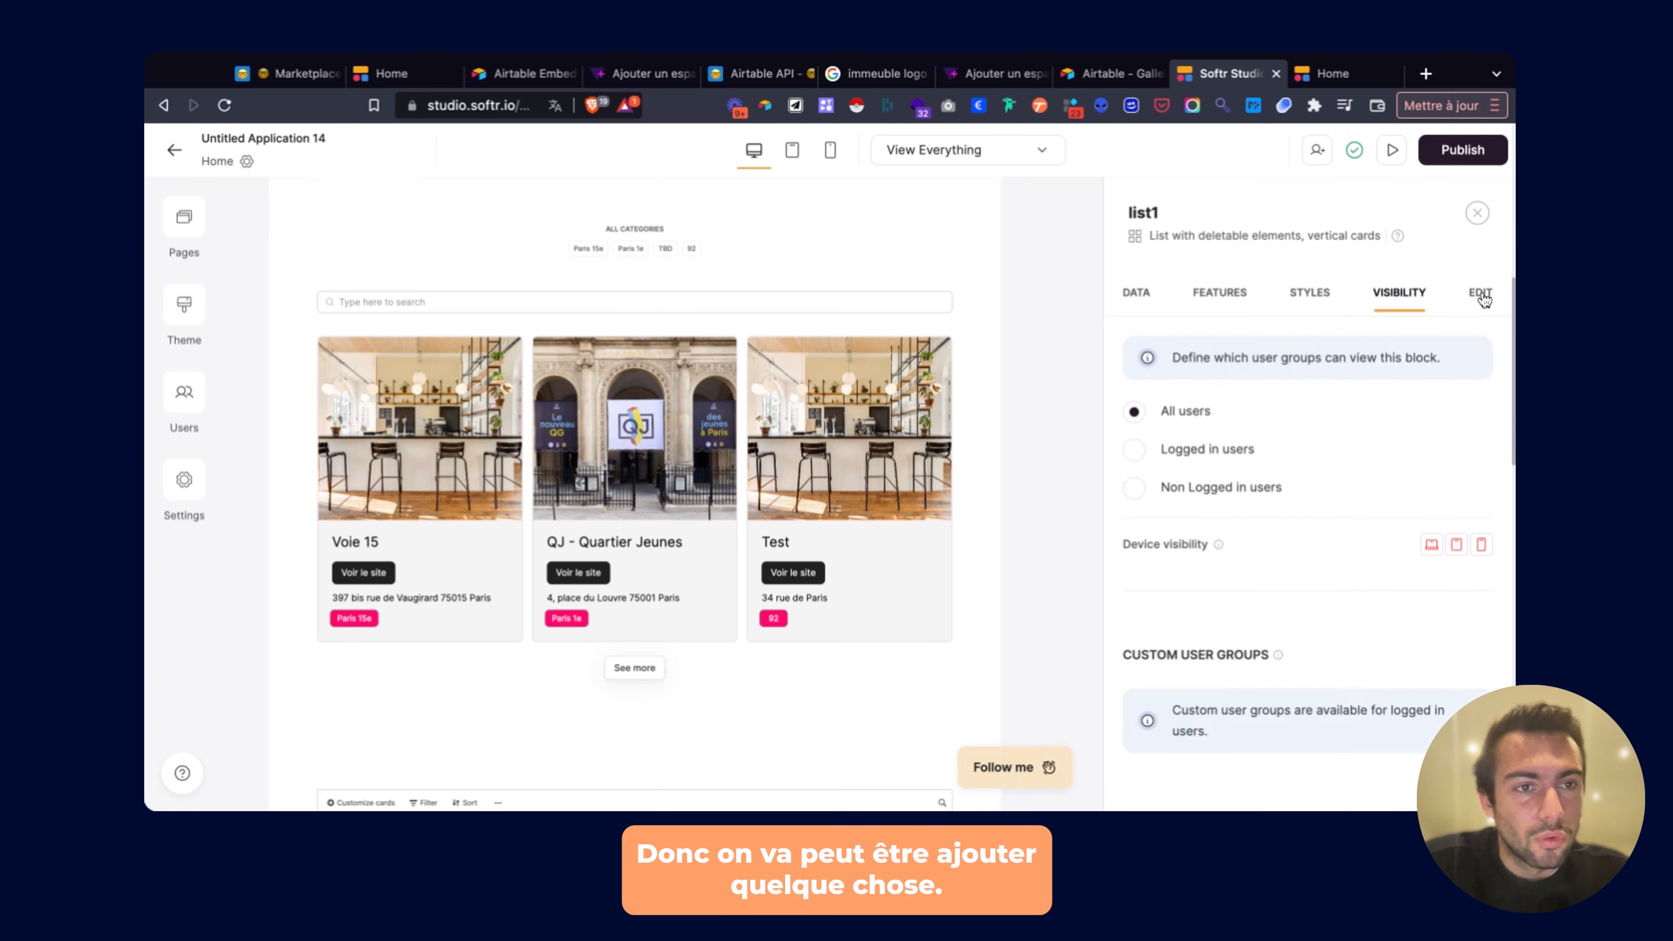
click(1480, 293)
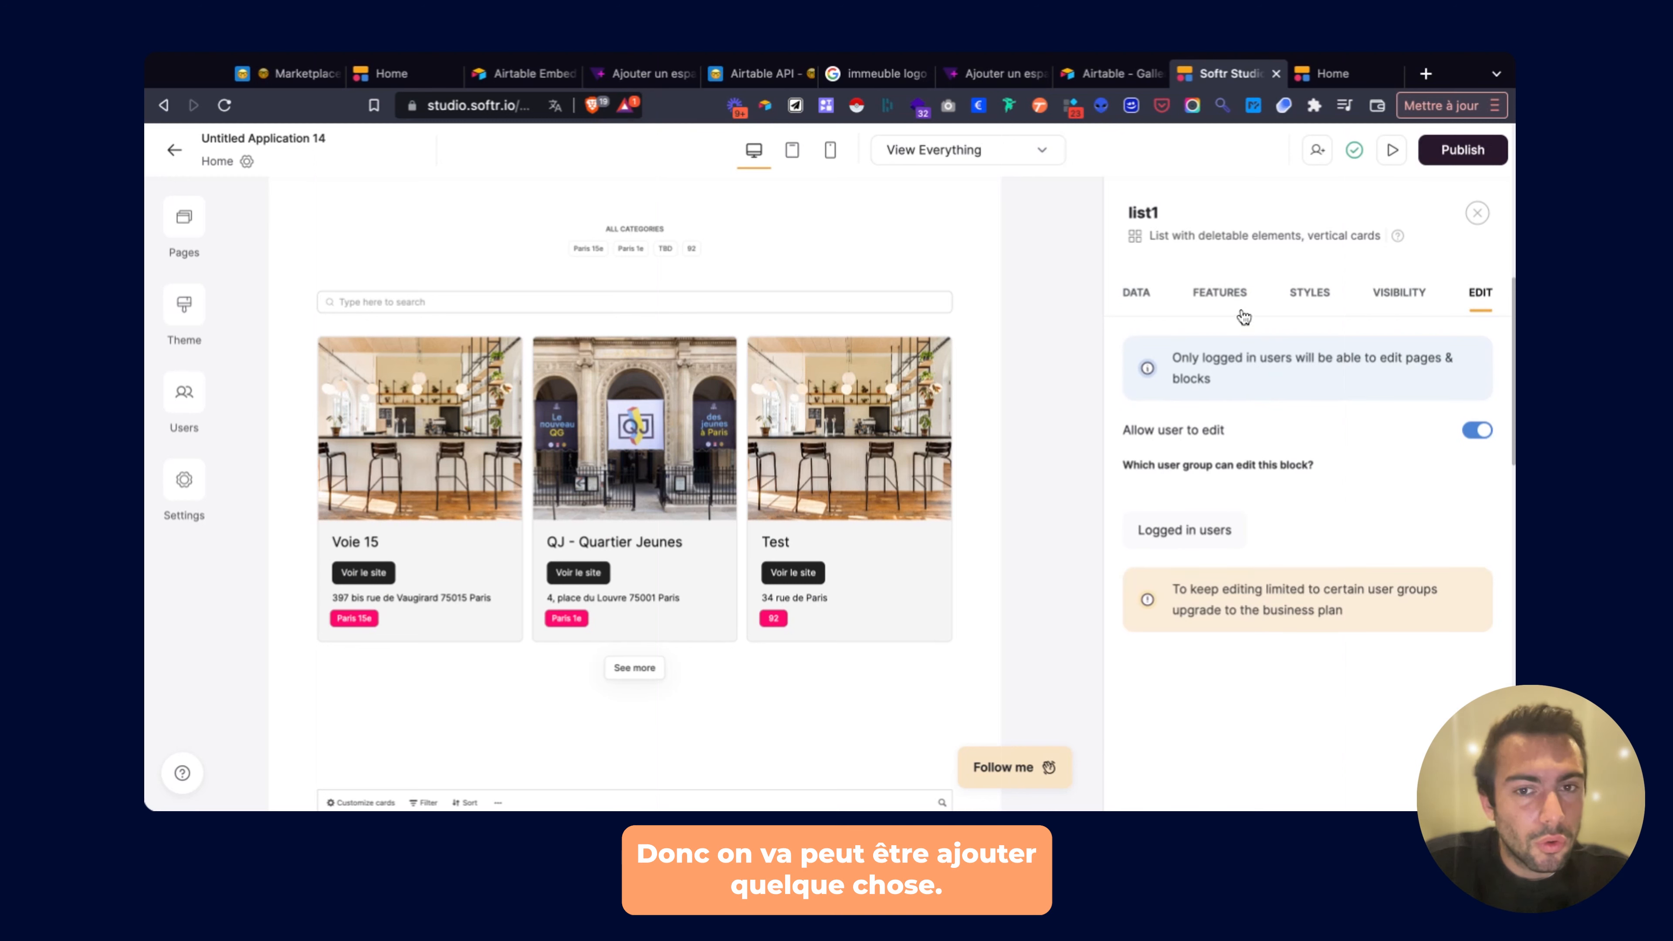
click(1310, 293)
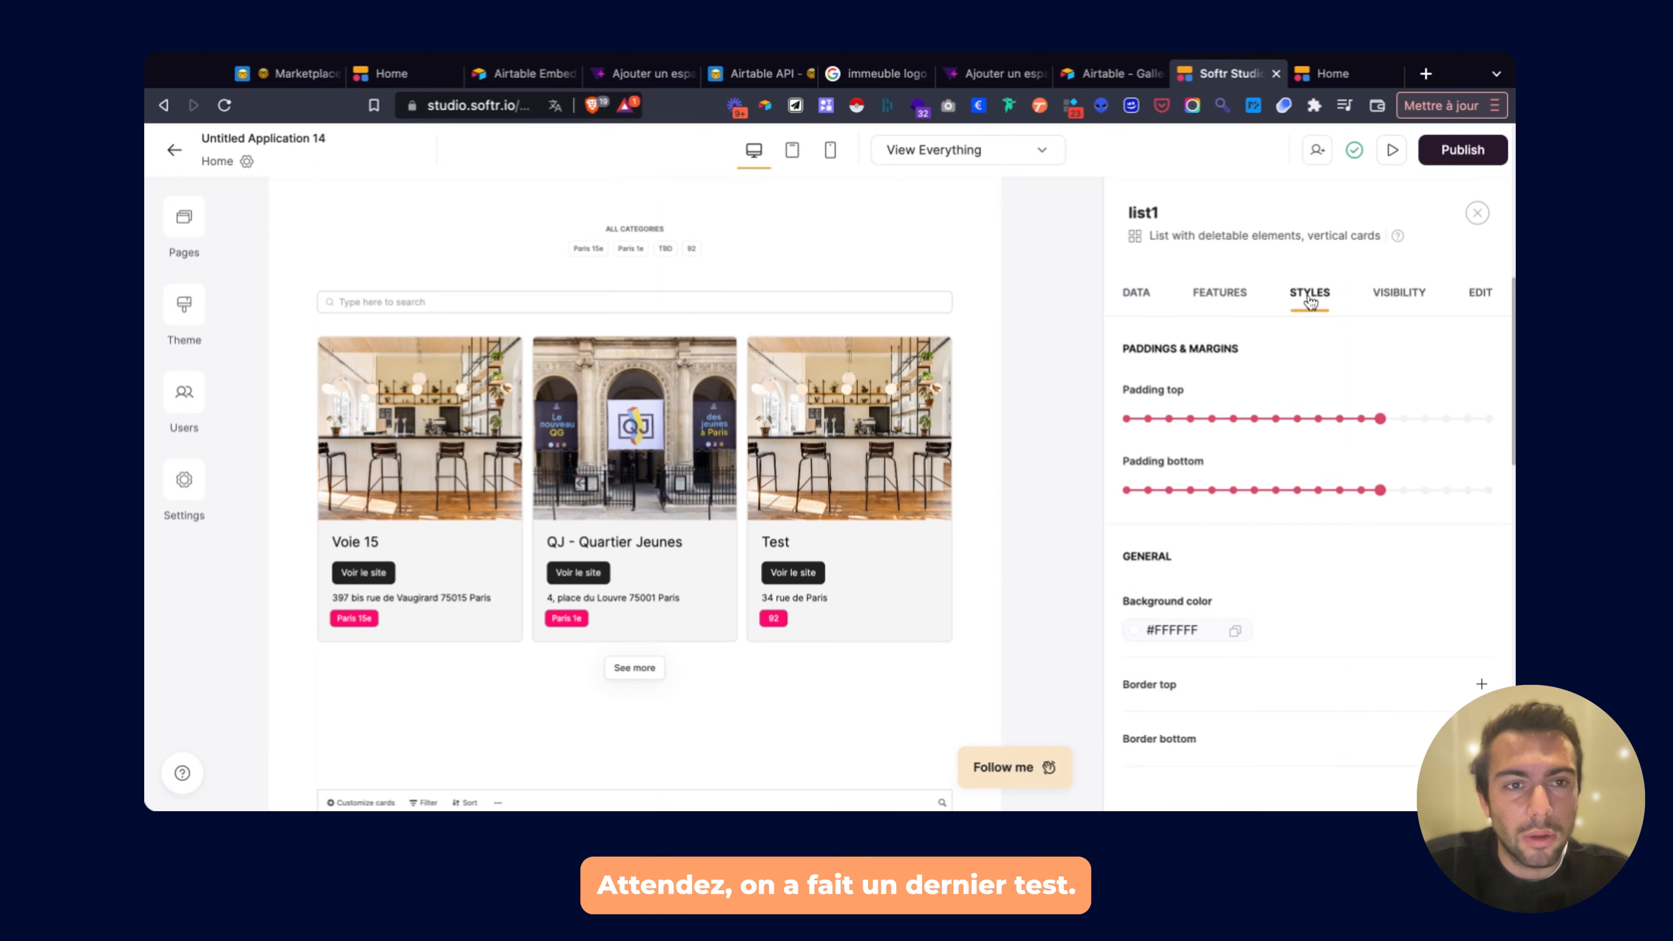
click(1219, 293)
click(1136, 293)
scroll(1245, 435, down, 3)
scroll(1245, 435, down, 6)
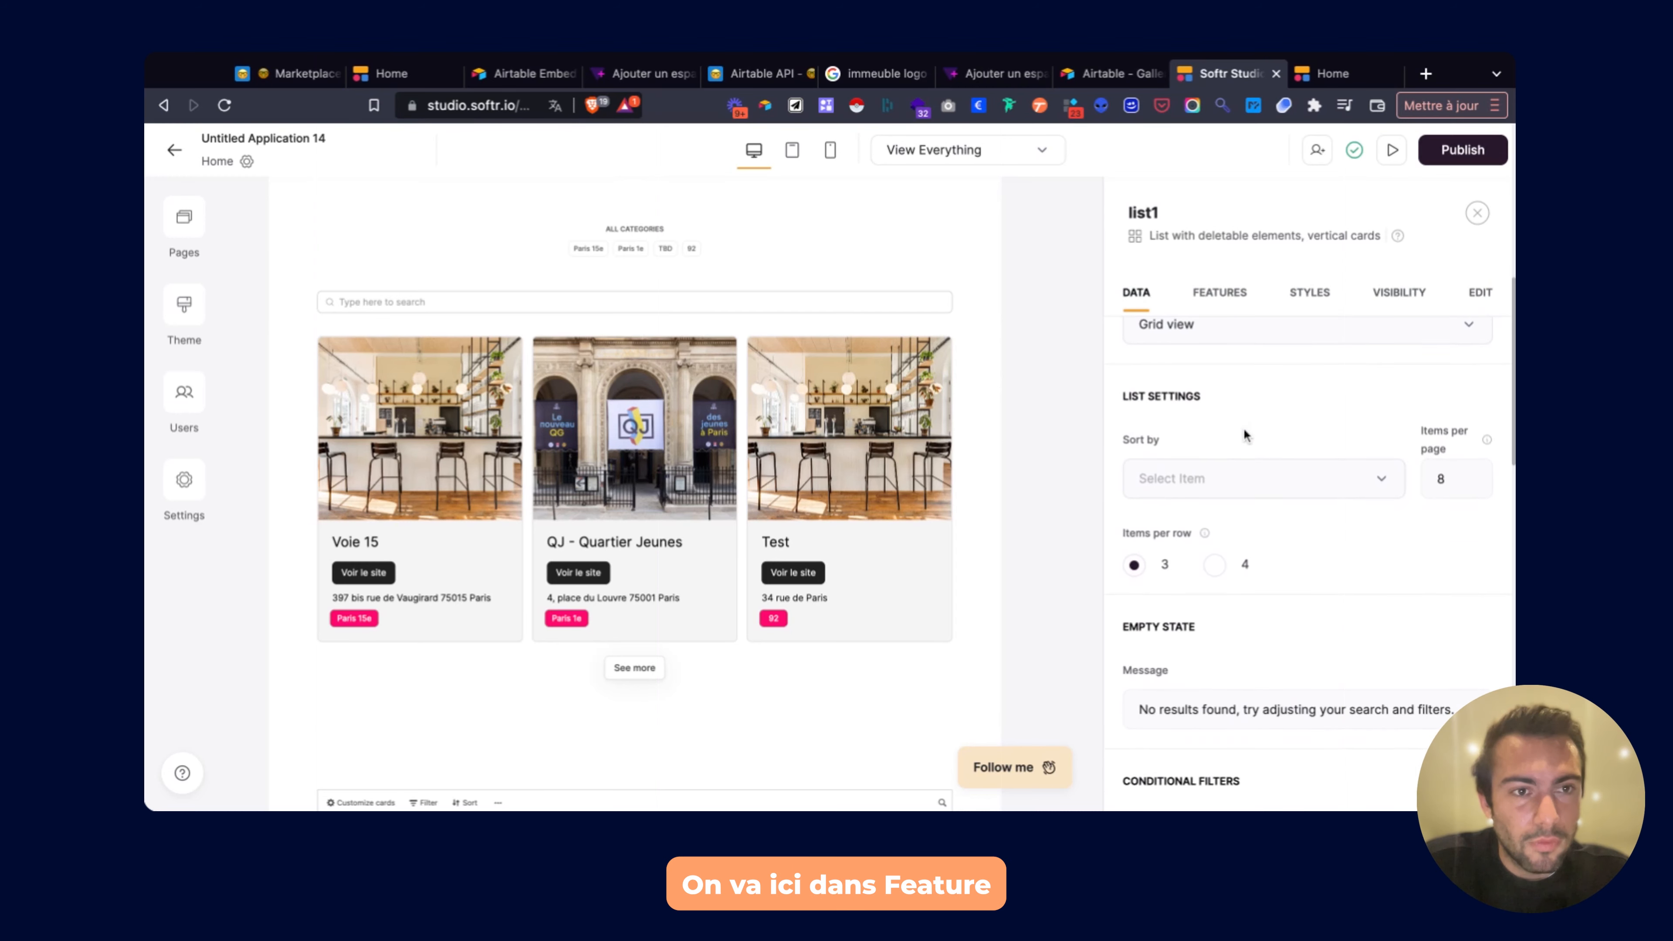
In list1's Features, add an inline filter and then delete it.
click(1219, 291)
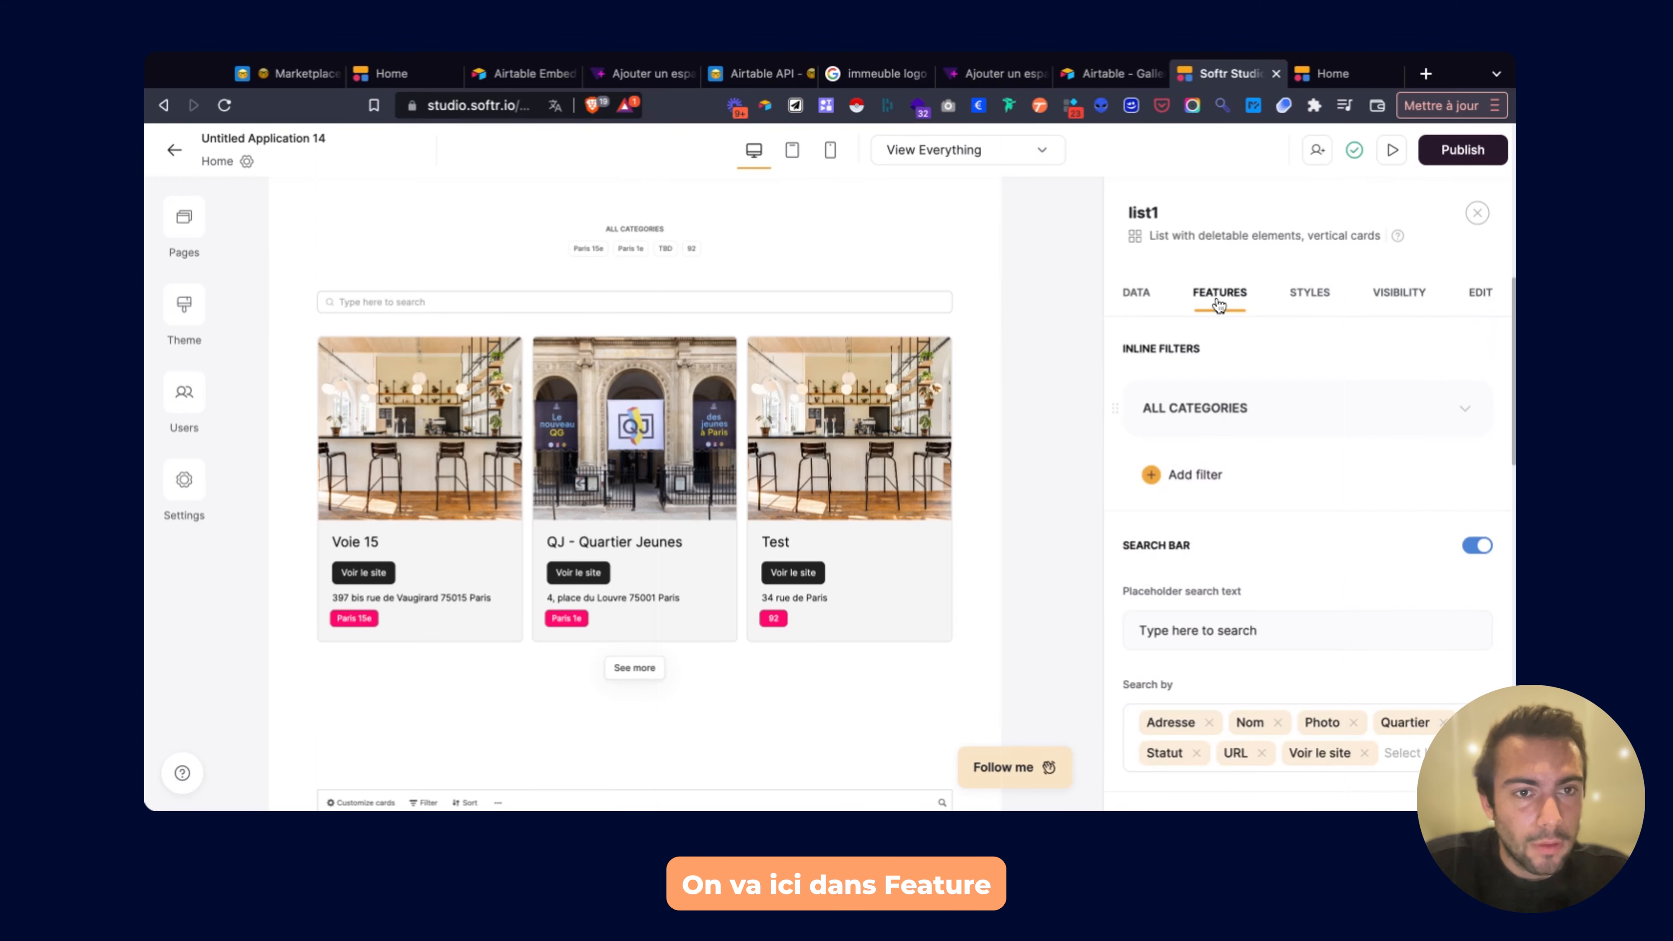
scroll(1229, 496, down, 3)
scroll(1248, 397, up, 2)
scroll(1238, 409, up, 1)
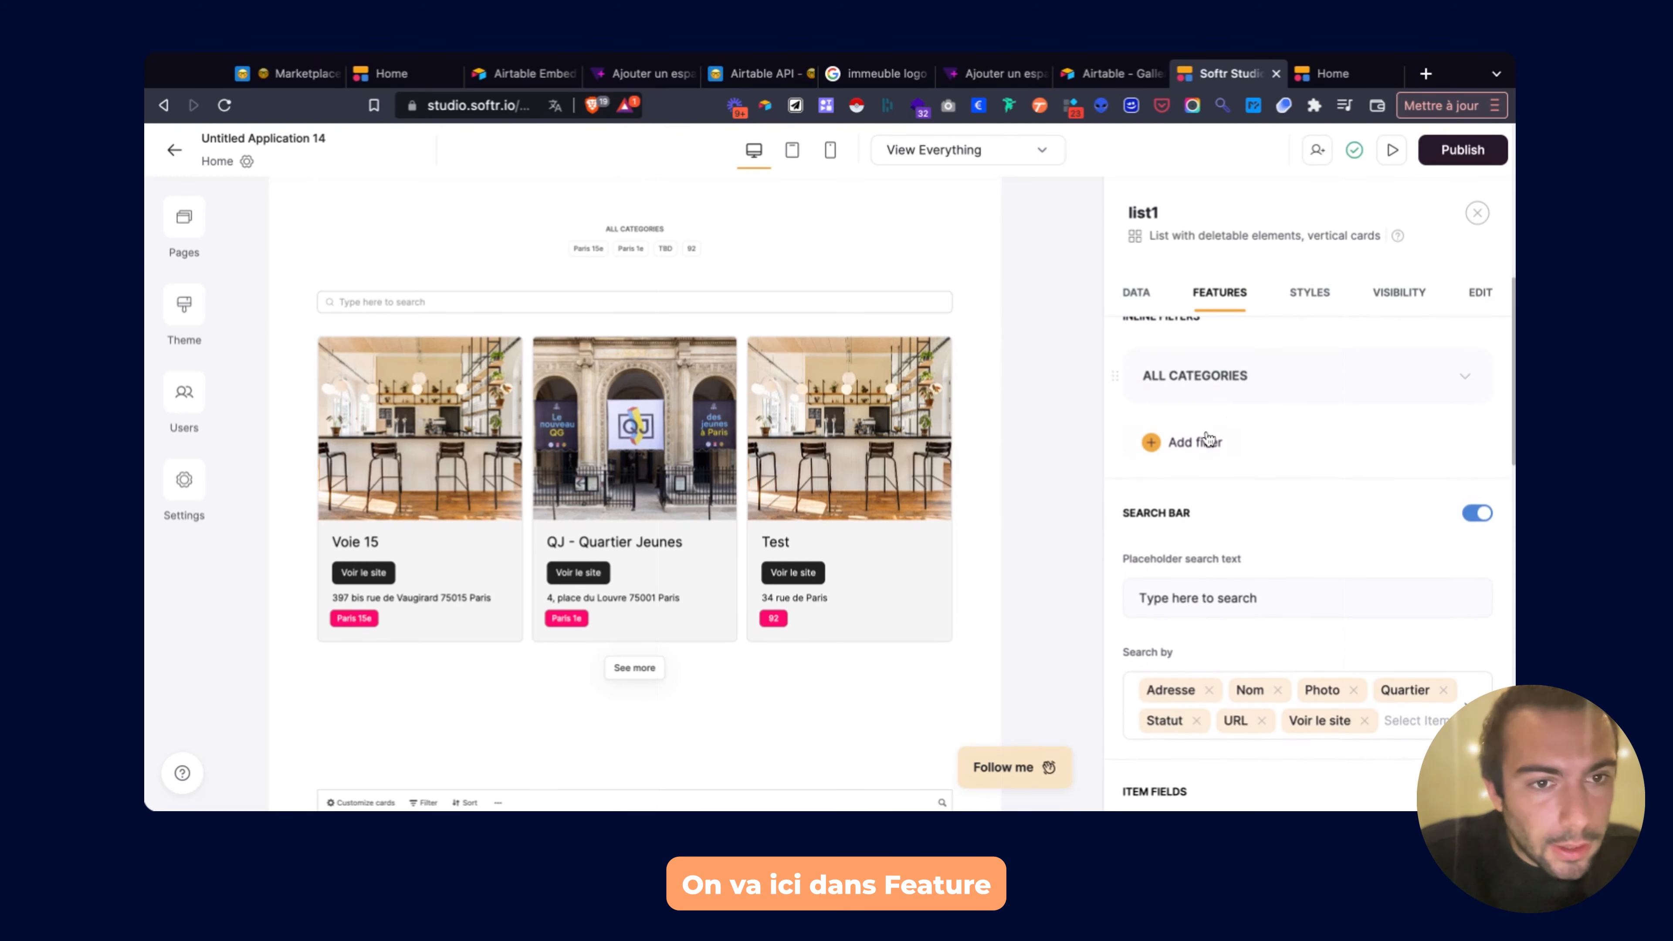
click(1208, 439)
click(1434, 448)
click(1382, 522)
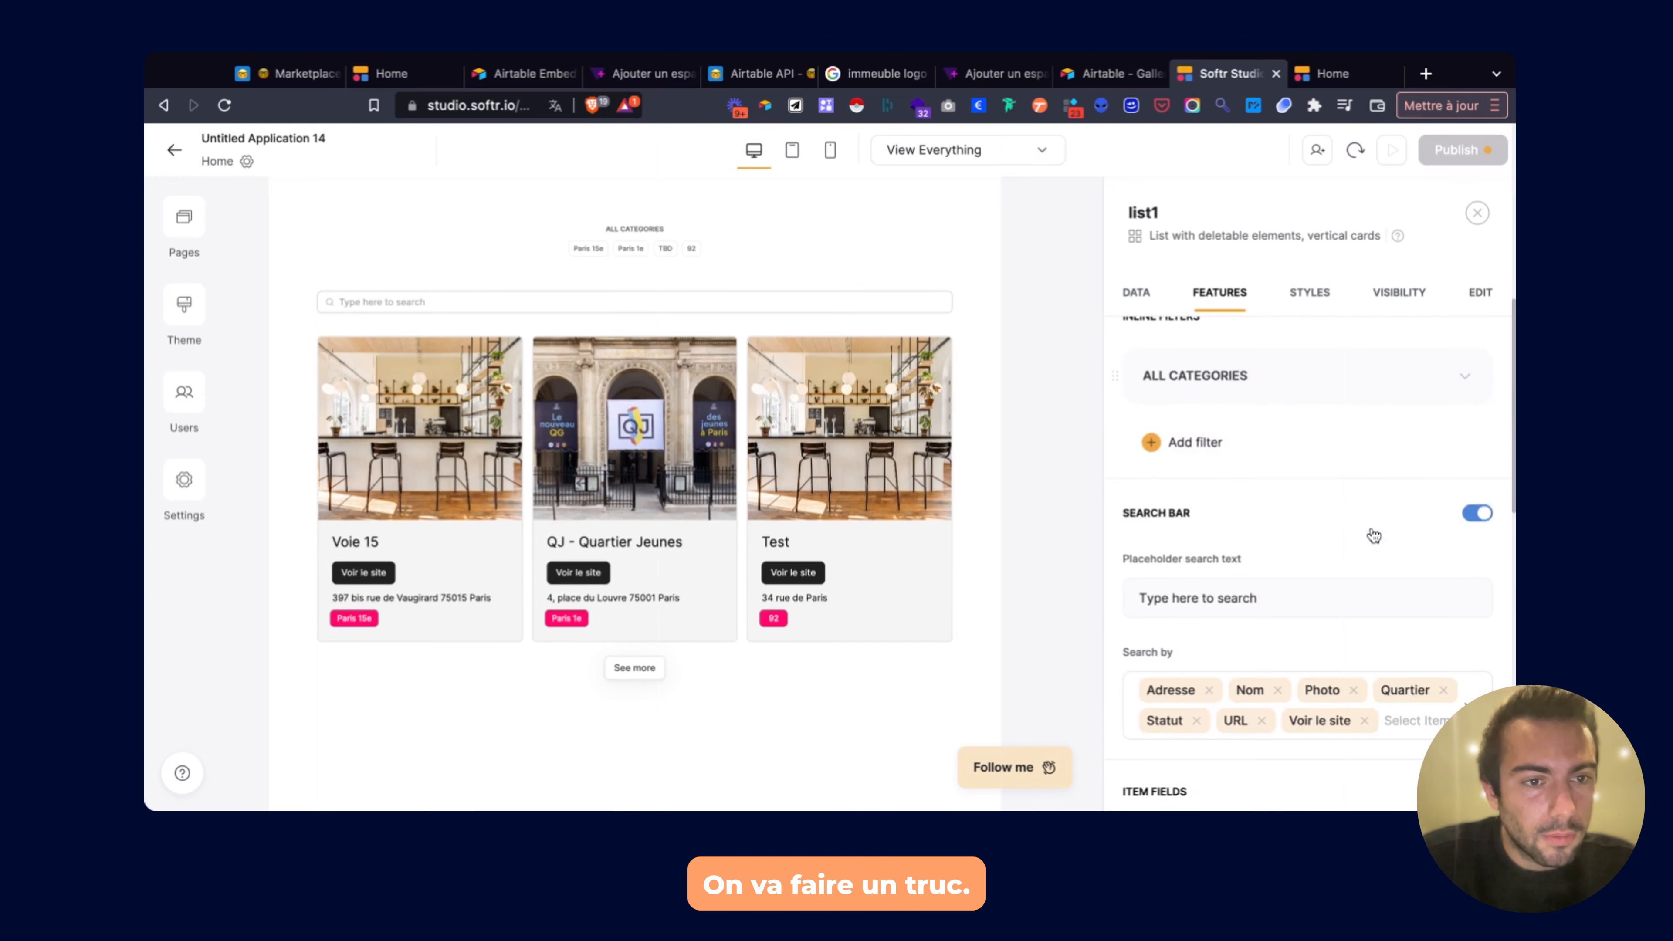
scroll(1285, 527, down, 10)
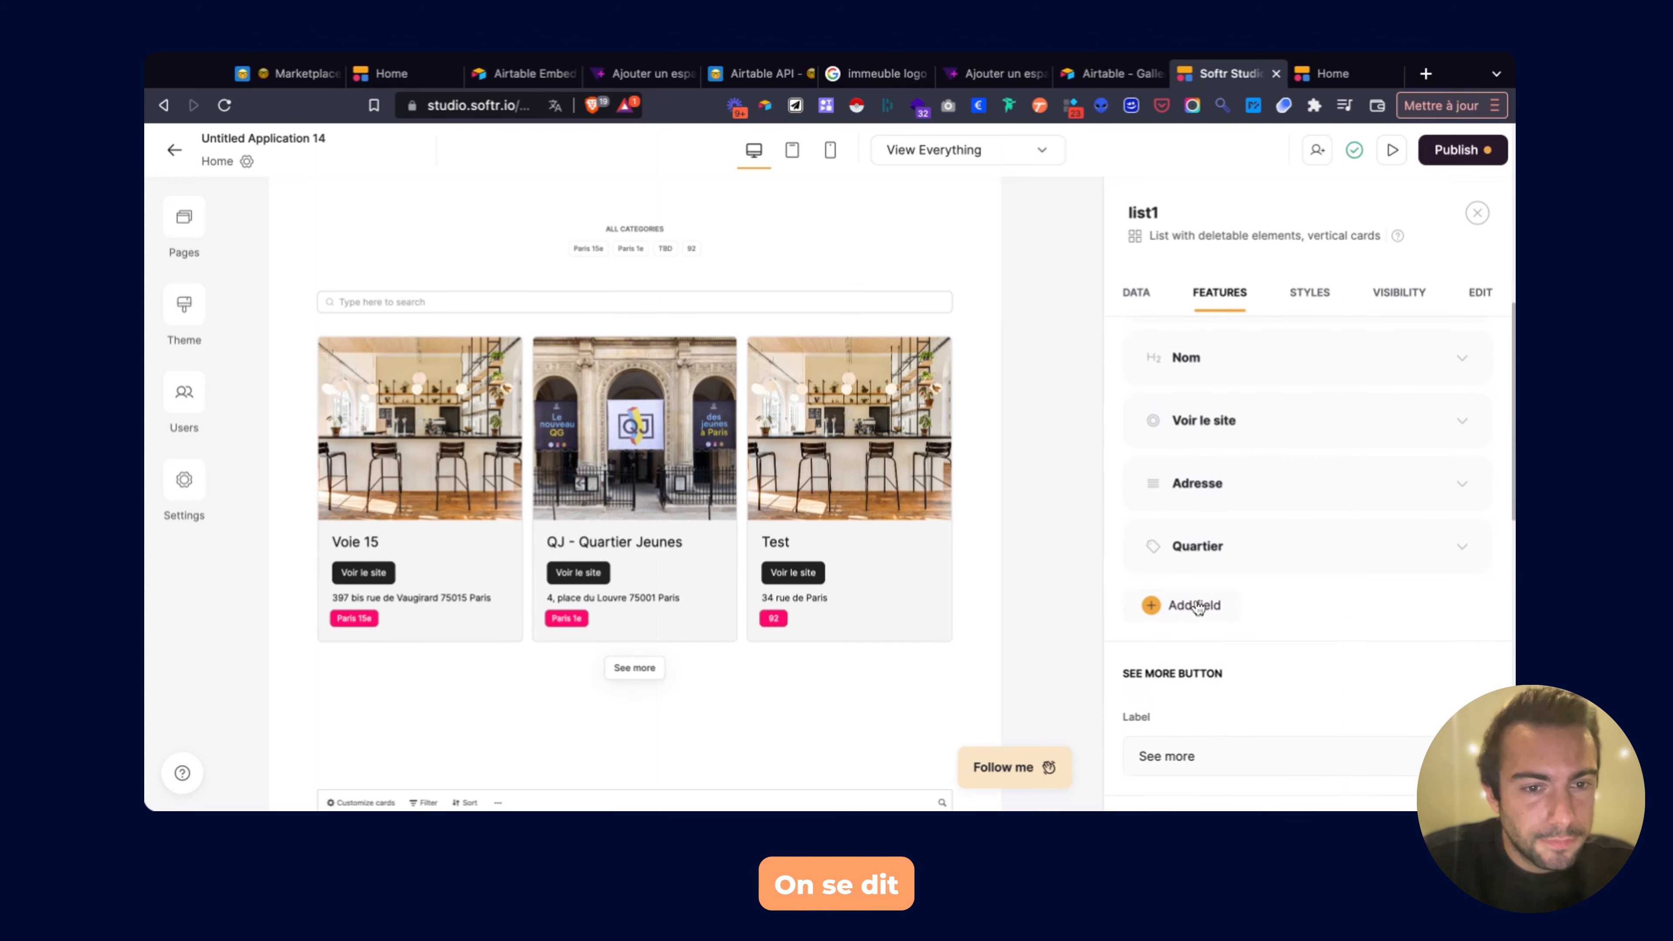
Add a new Rich text field to the list cards.
click(1194, 604)
scroll(1205, 527, down, 2)
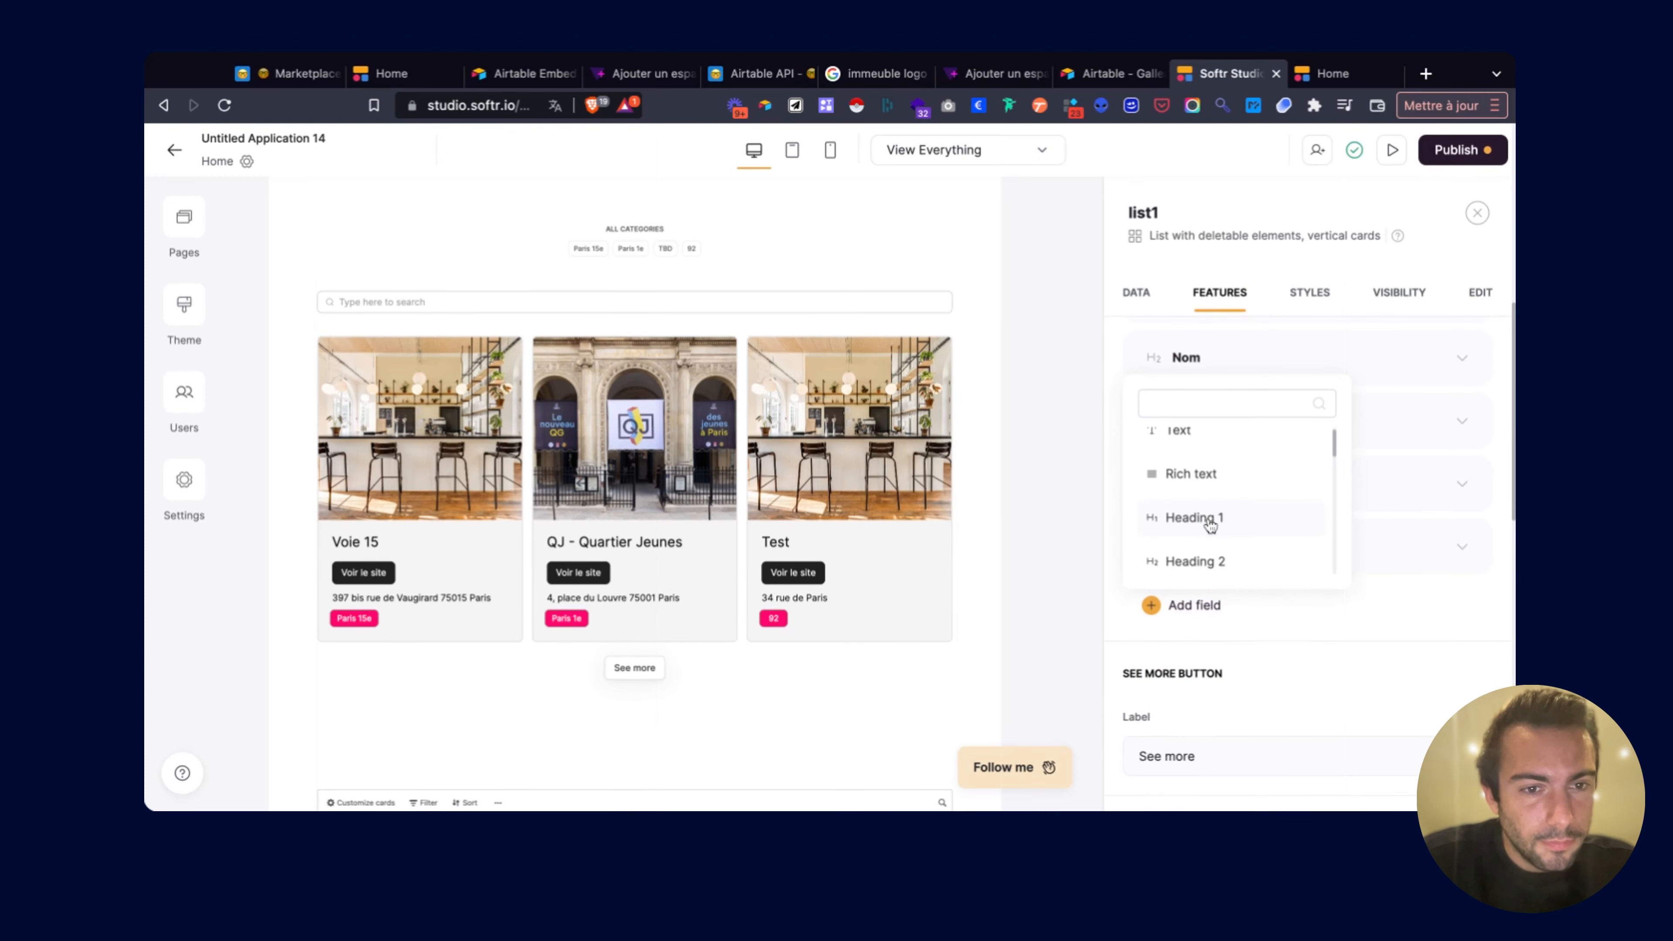
click(1212, 464)
scroll(1229, 607, down, 2)
click(1278, 613)
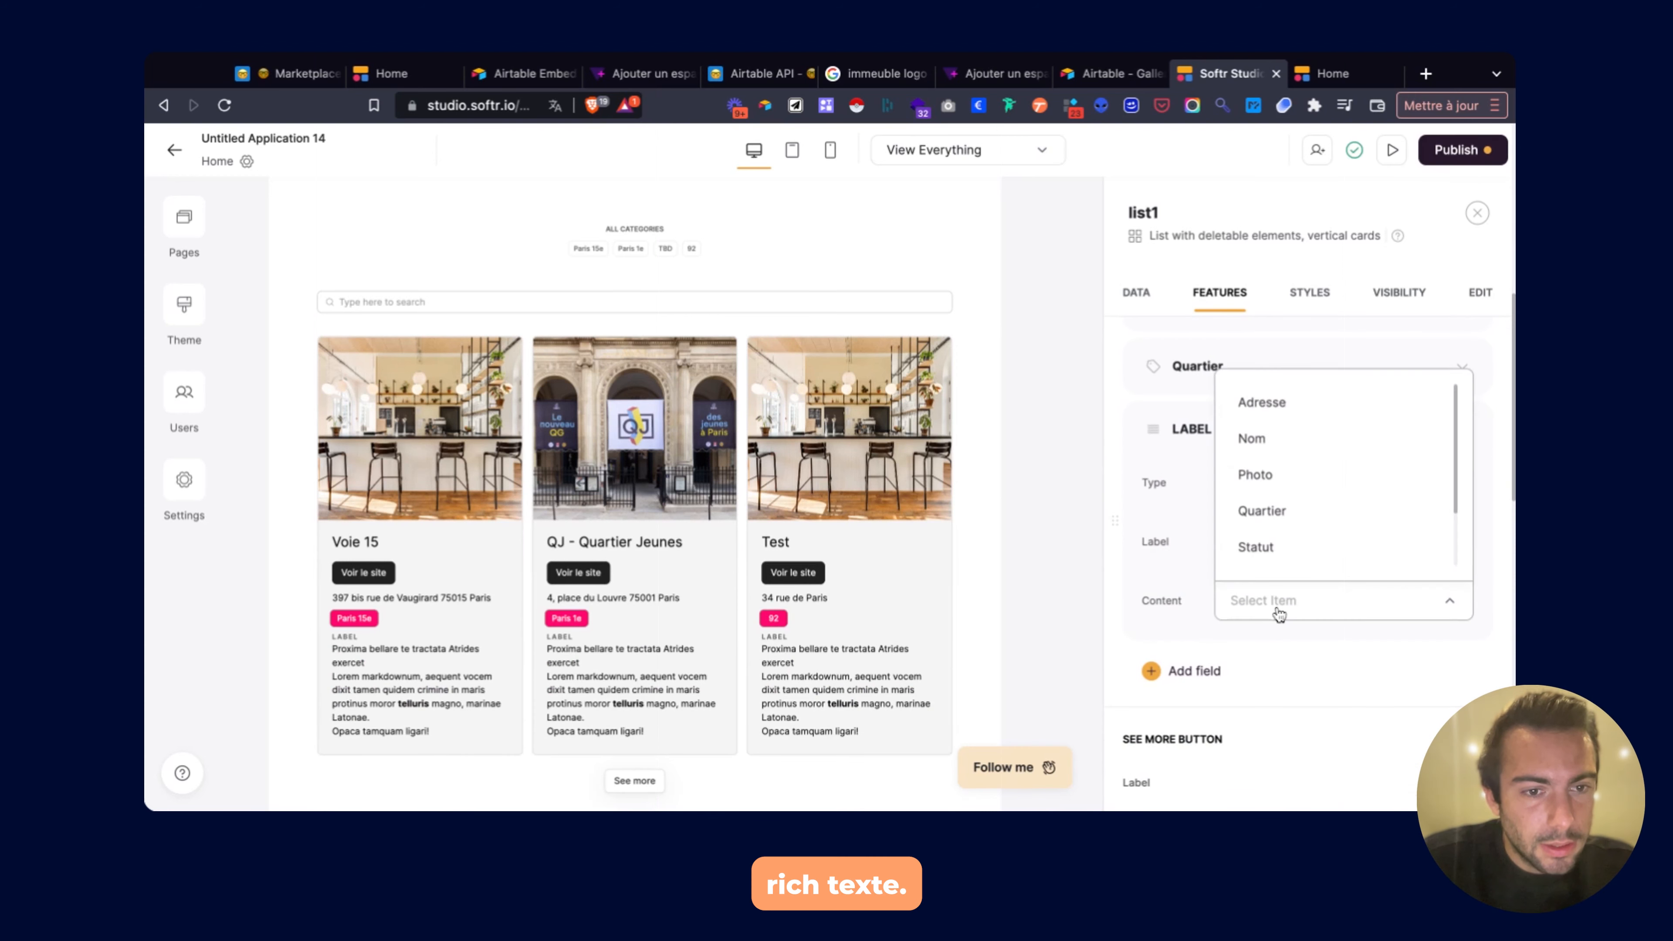
scroll(1289, 521, down, 2)
scroll(1289, 520, up, 2)
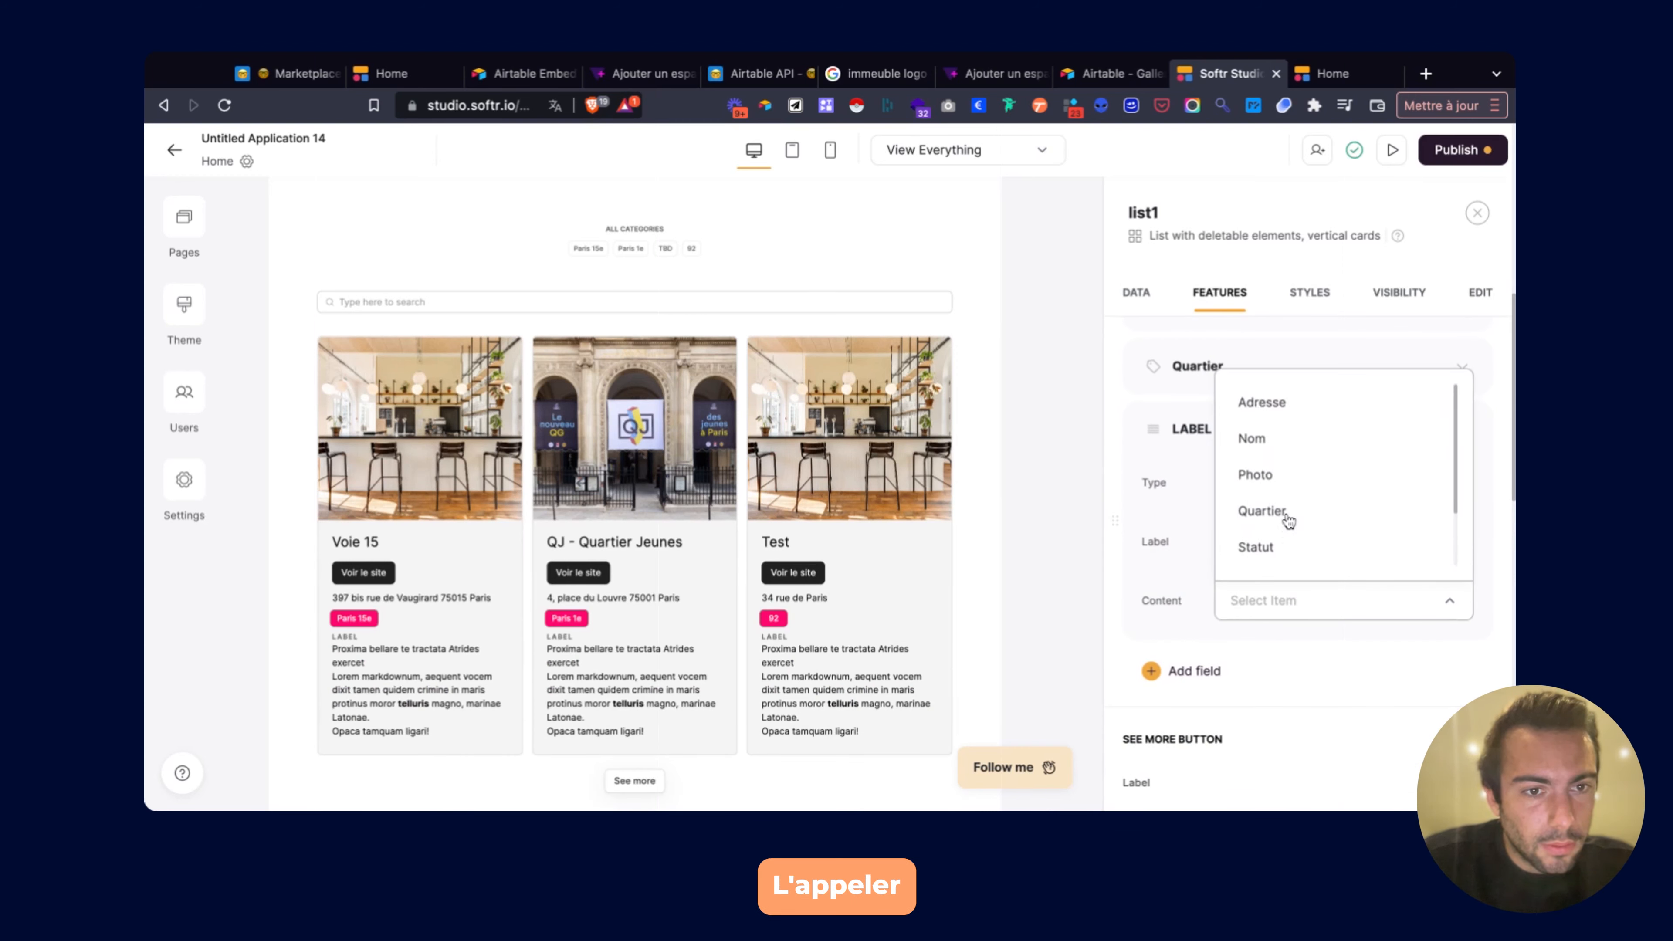
scroll(1281, 445, down, 1)
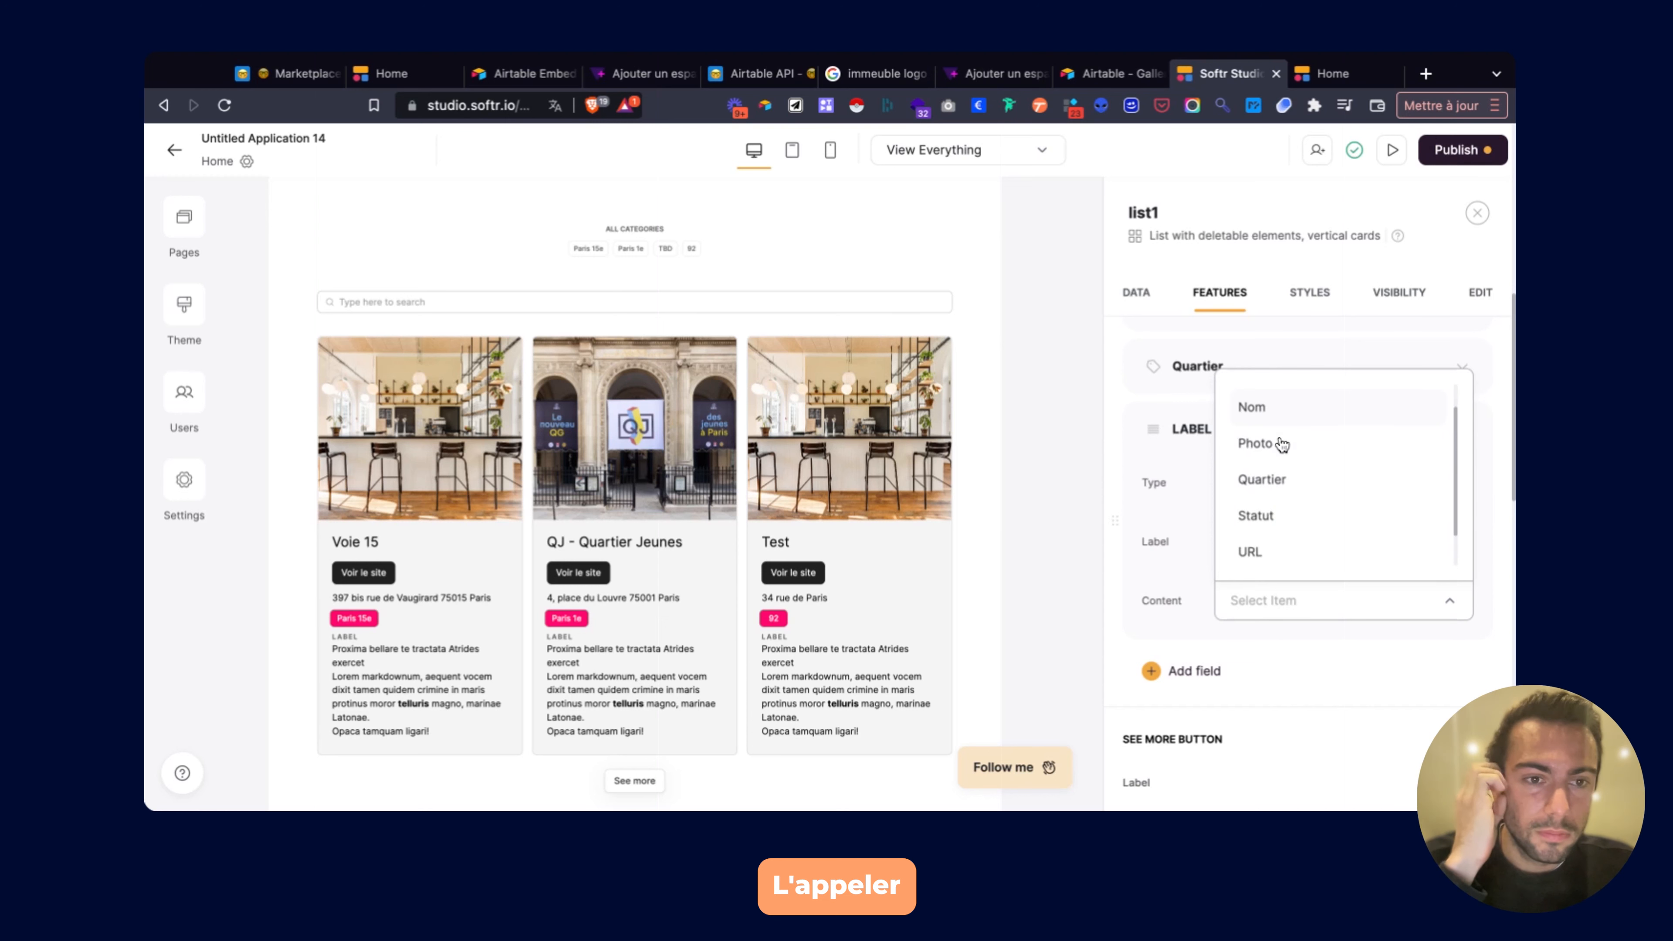
scroll(1280, 445, down, 2)
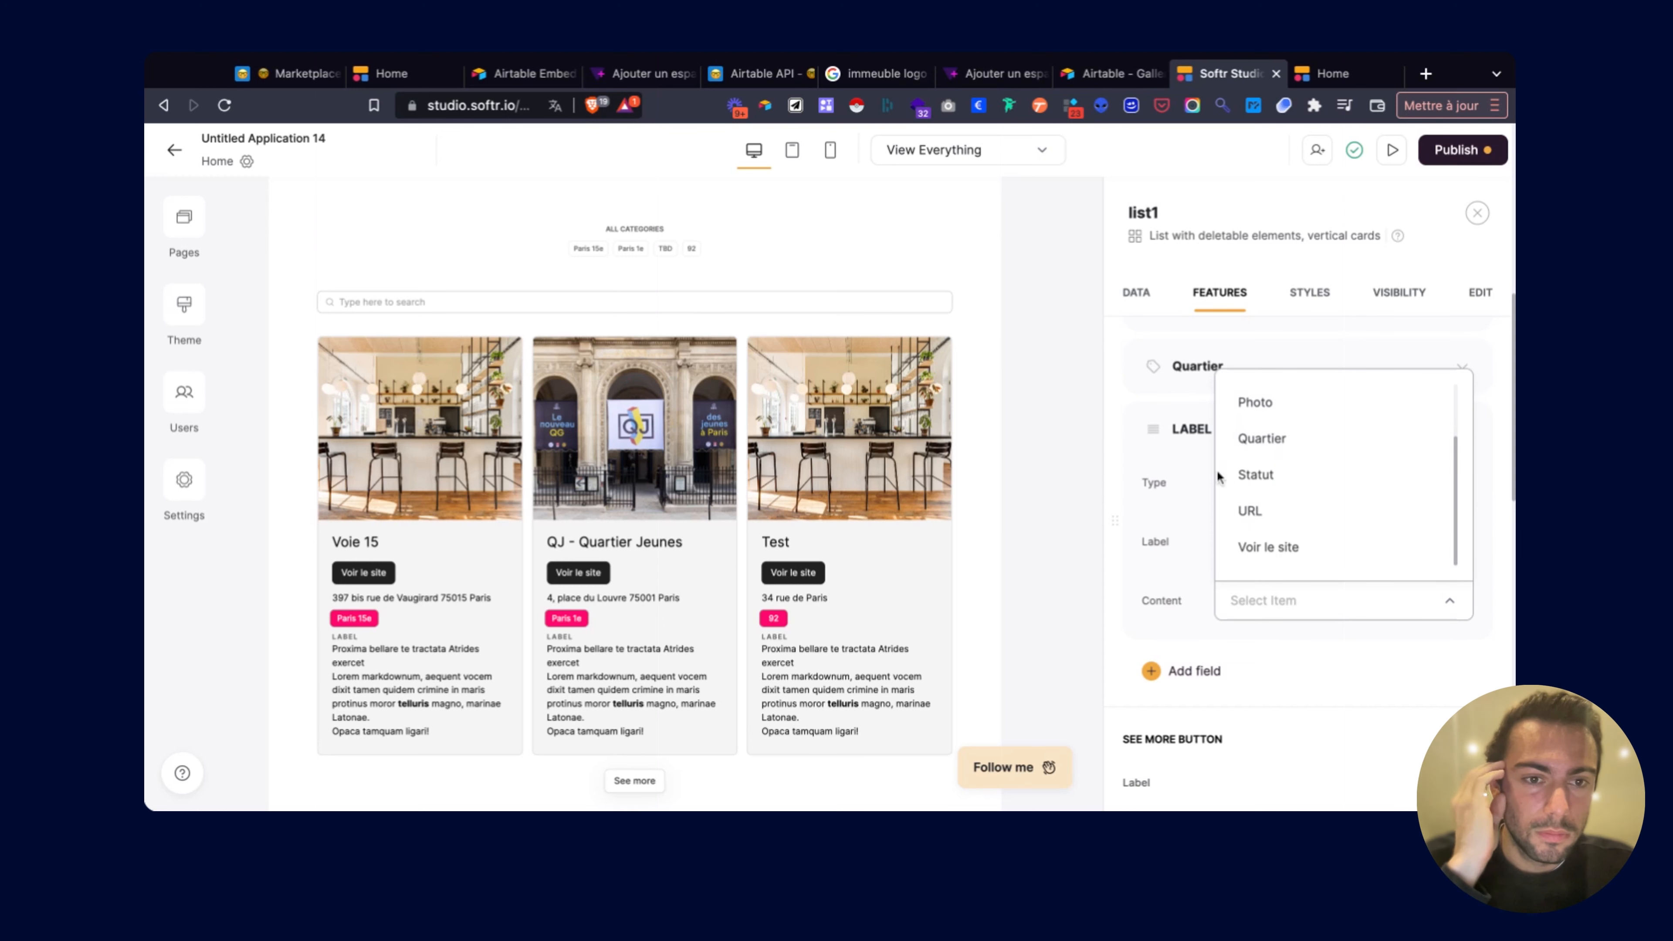
click(1237, 520)
Change the field's type to Text and set its content to Statut.
click(1277, 485)
scroll(1278, 530, down, 8)
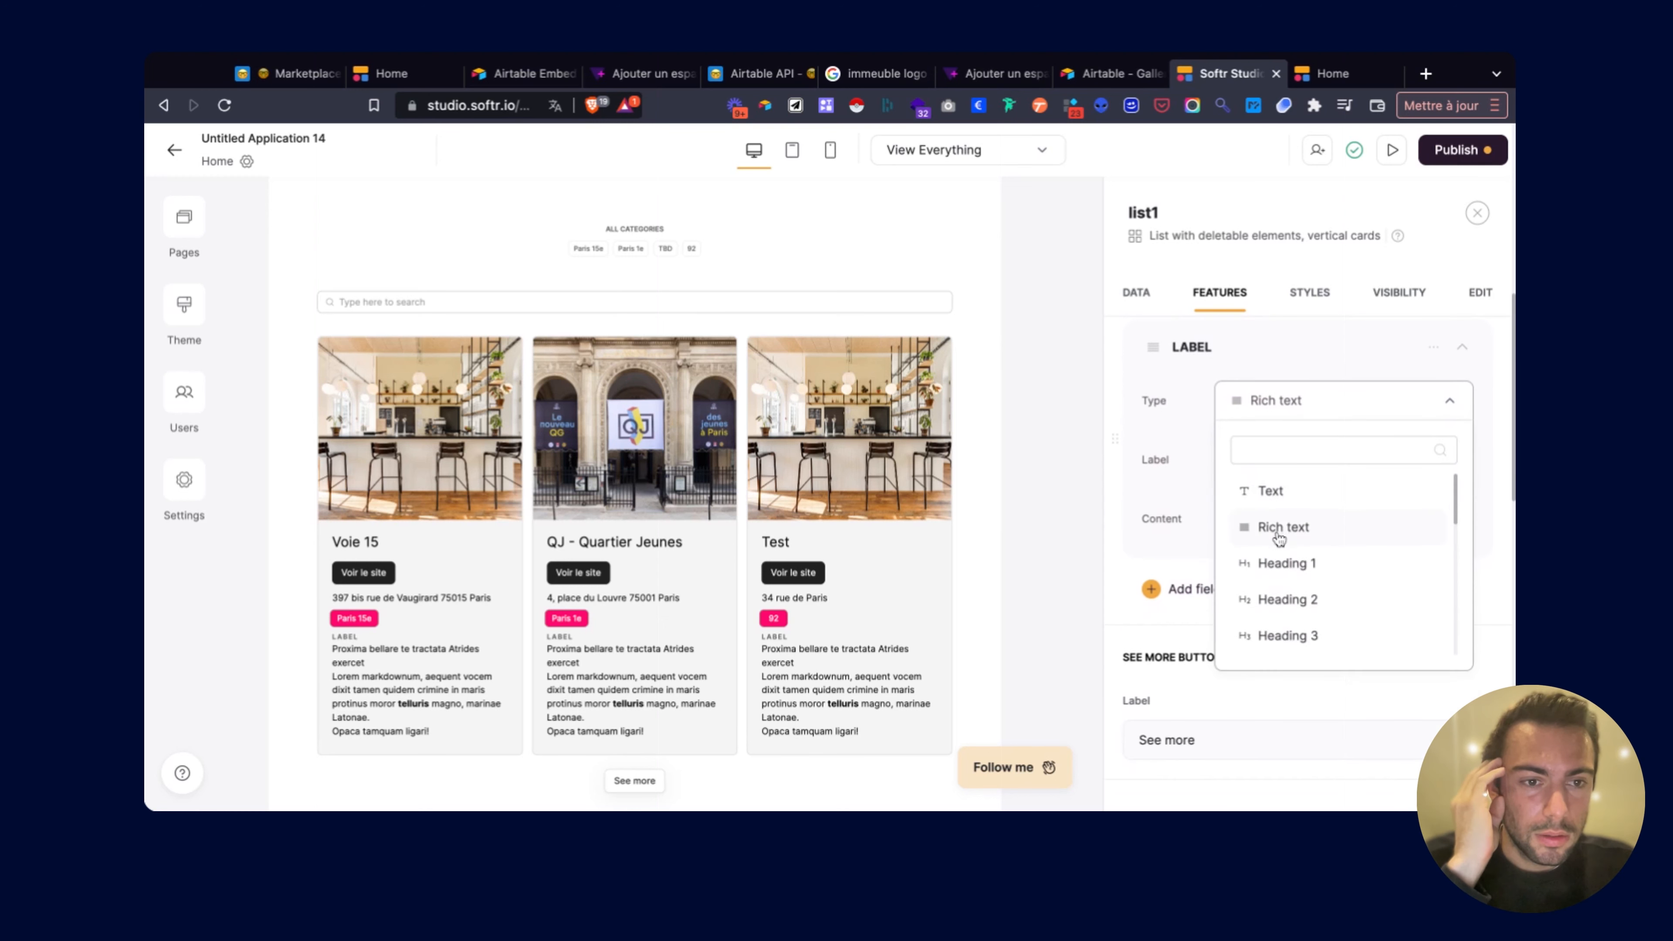
scroll(1278, 538, up, 8)
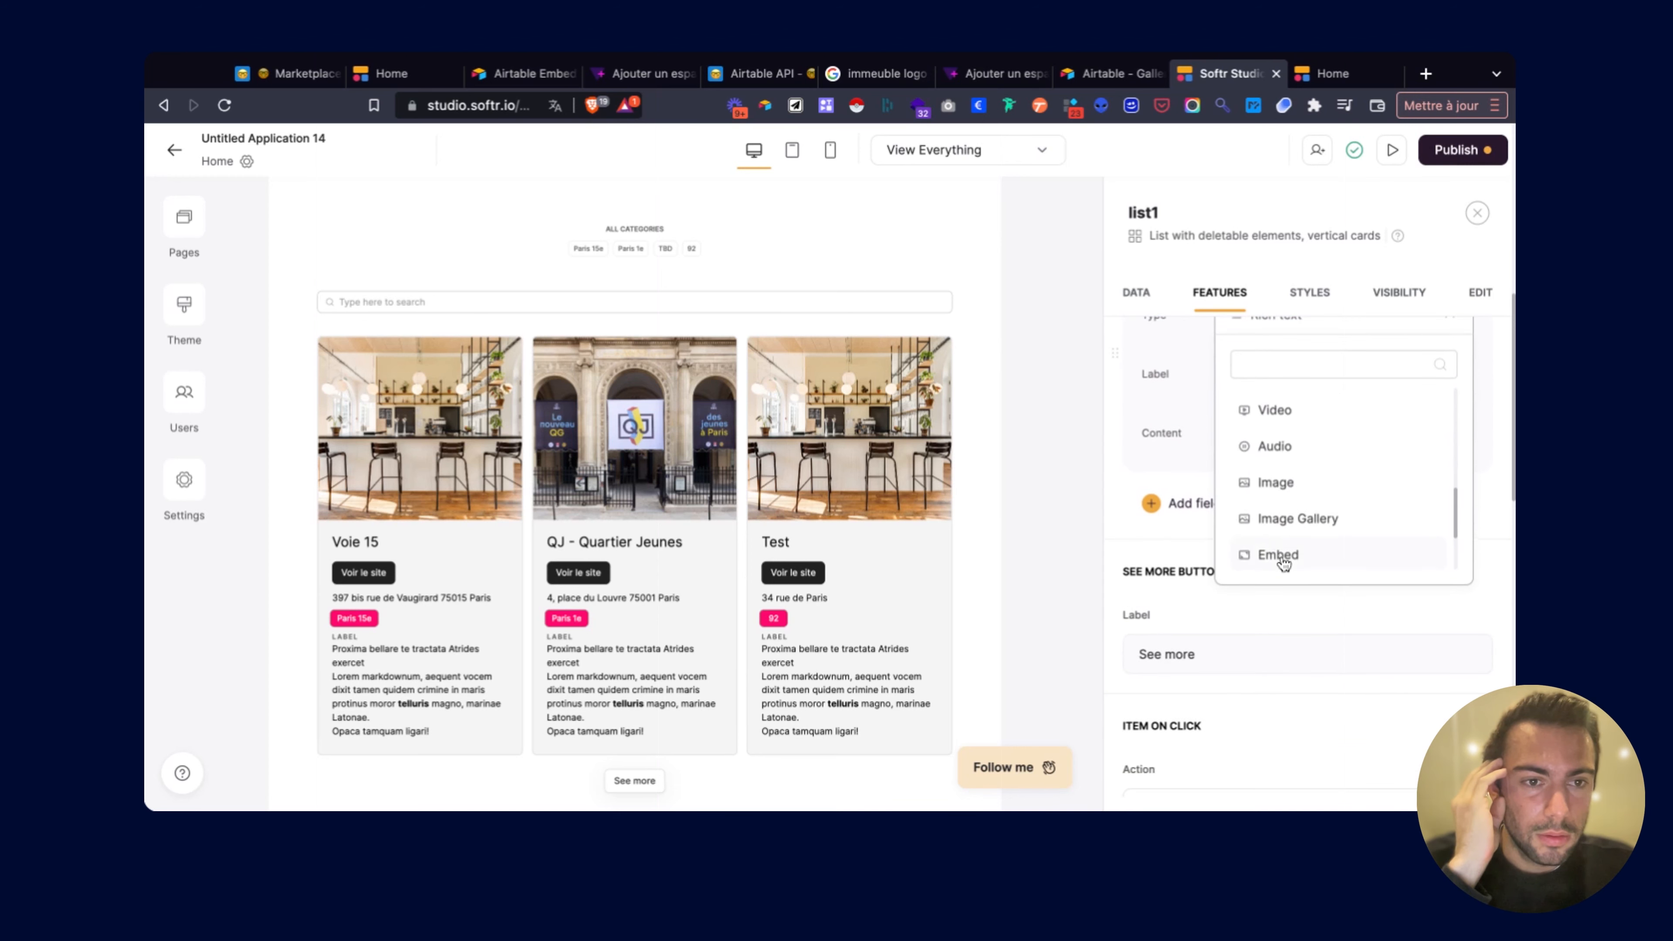
scroll(1283, 540, up, 5)
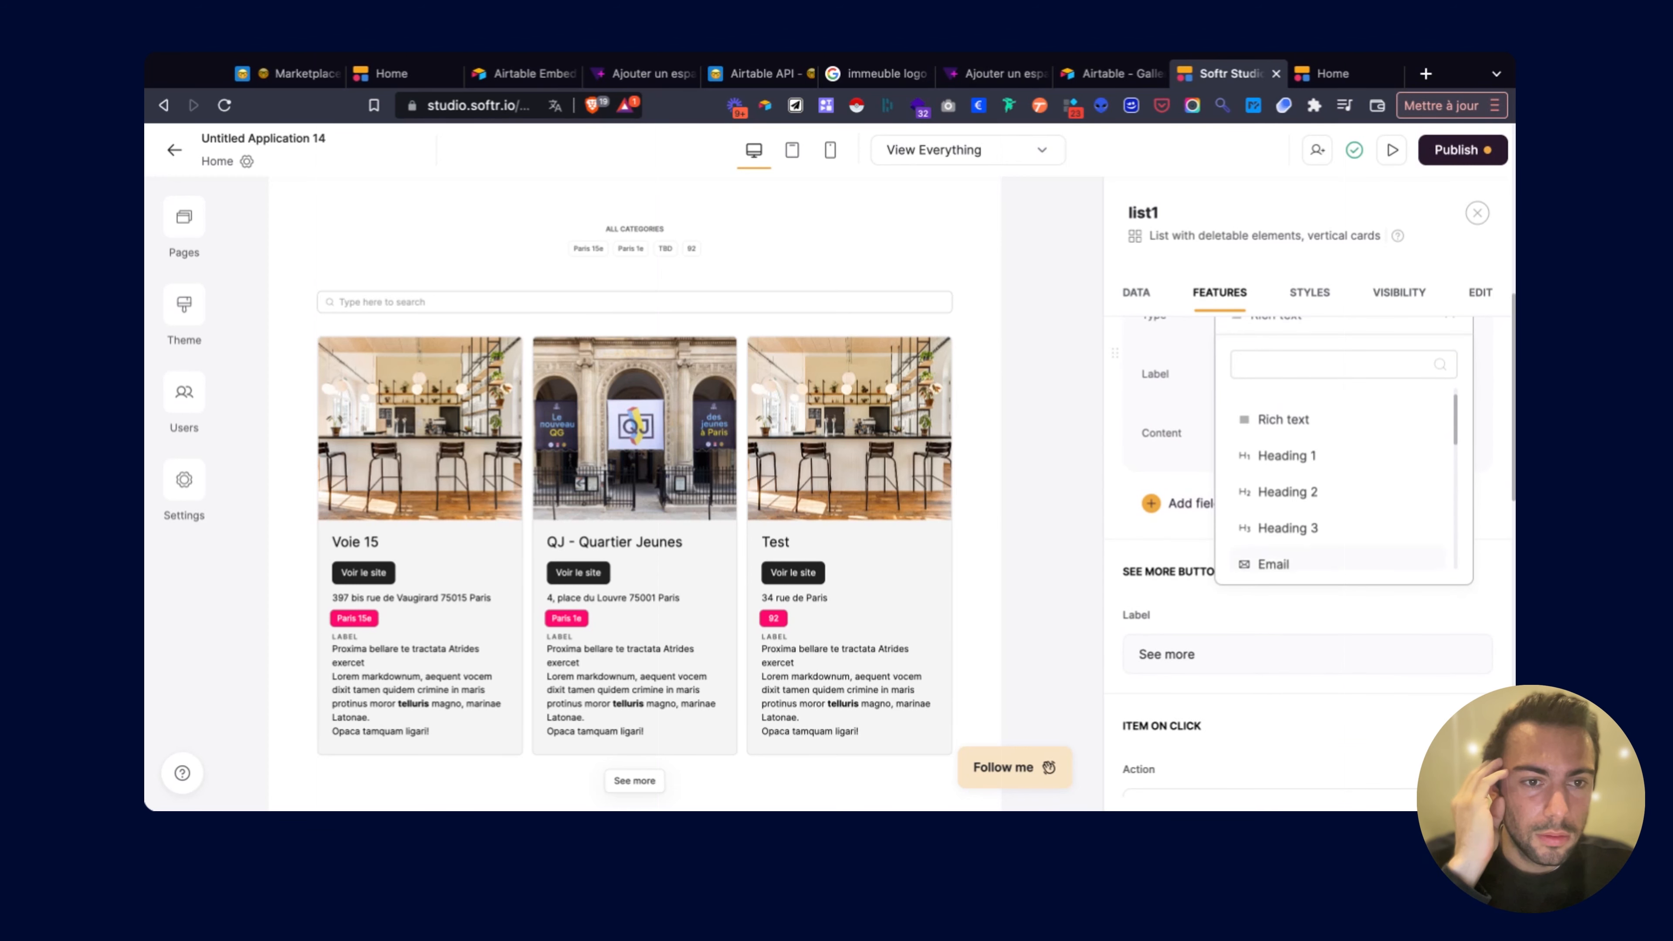
click(1270, 422)
click(1266, 433)
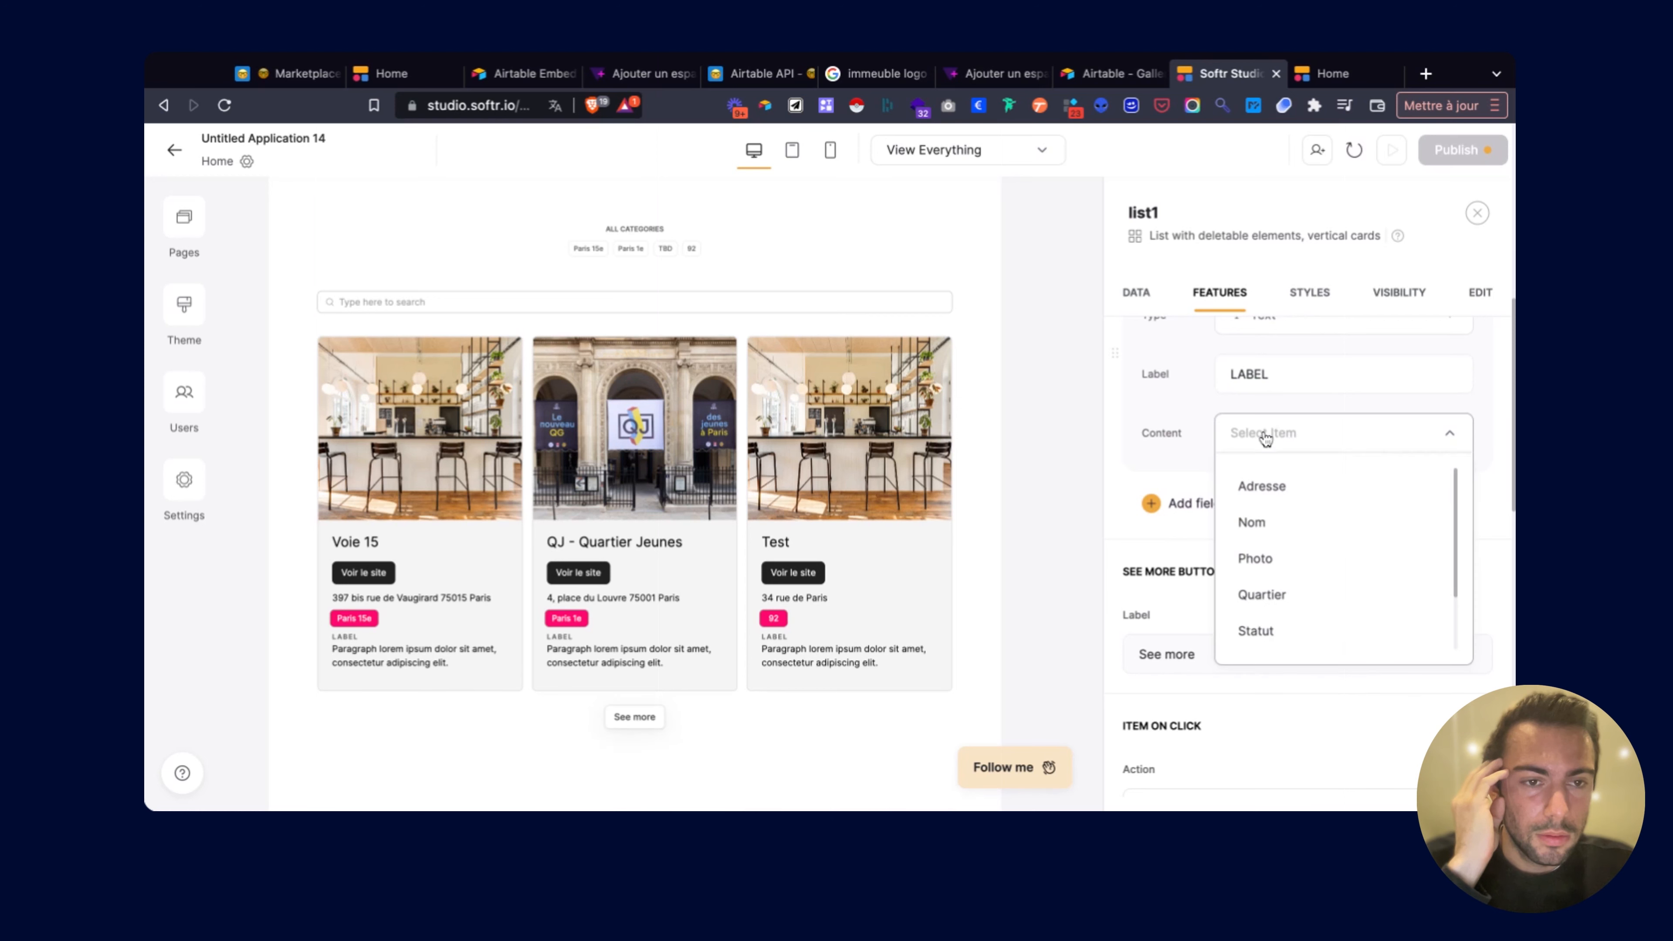
scroll(1273, 514, down, 1)
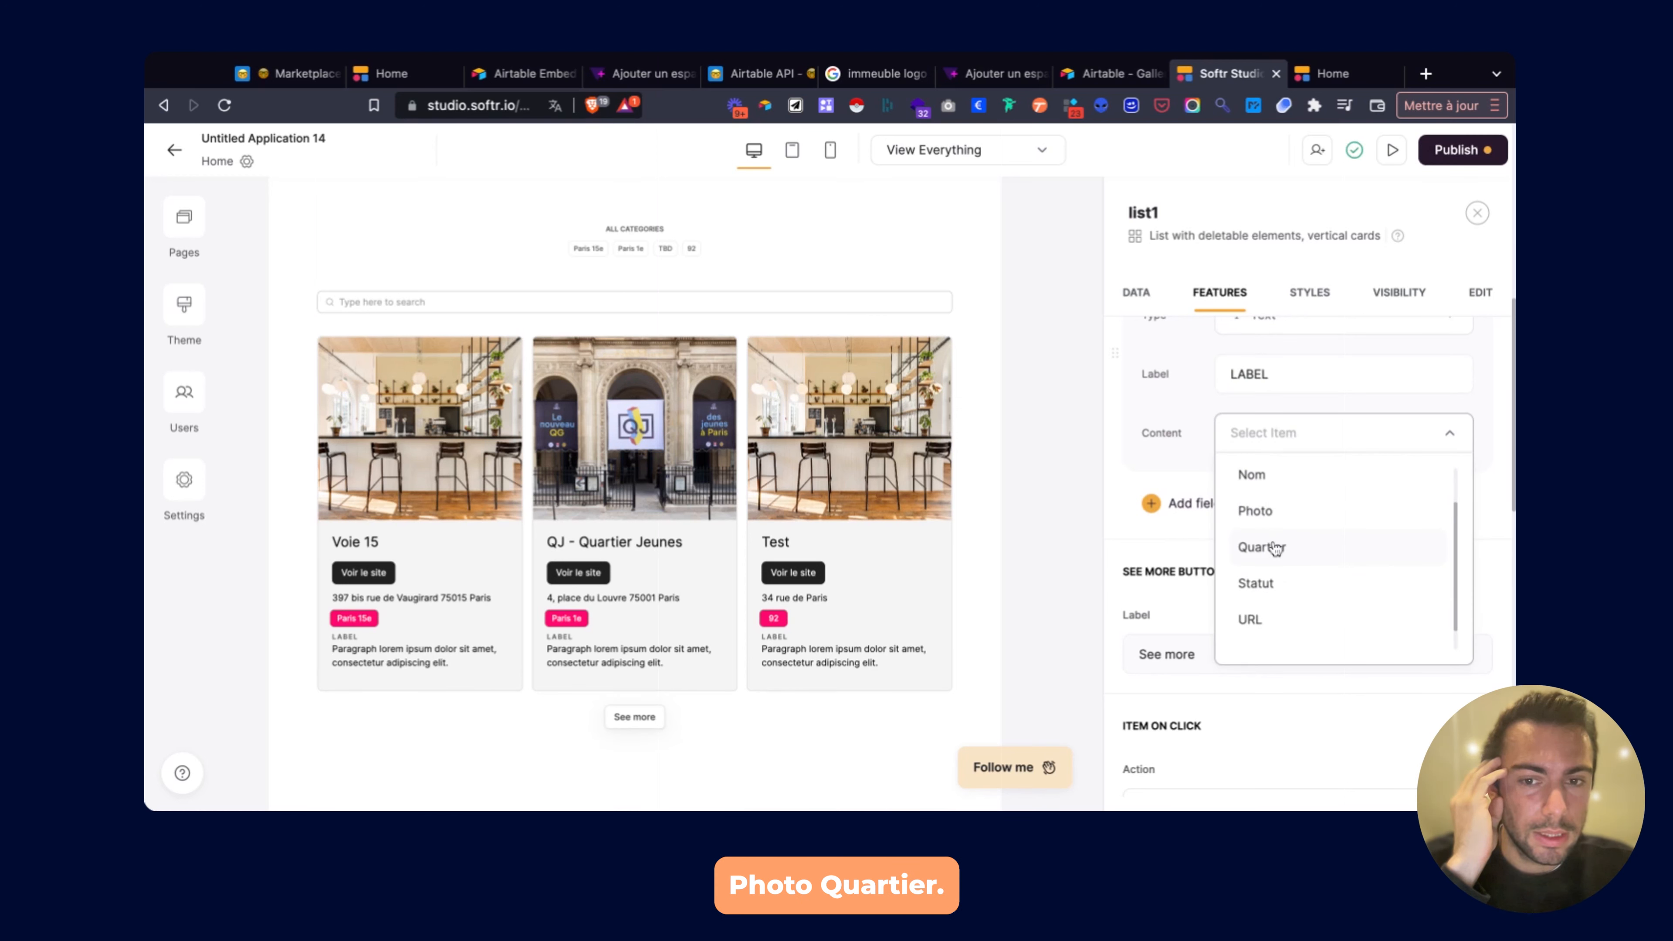
click(1275, 579)
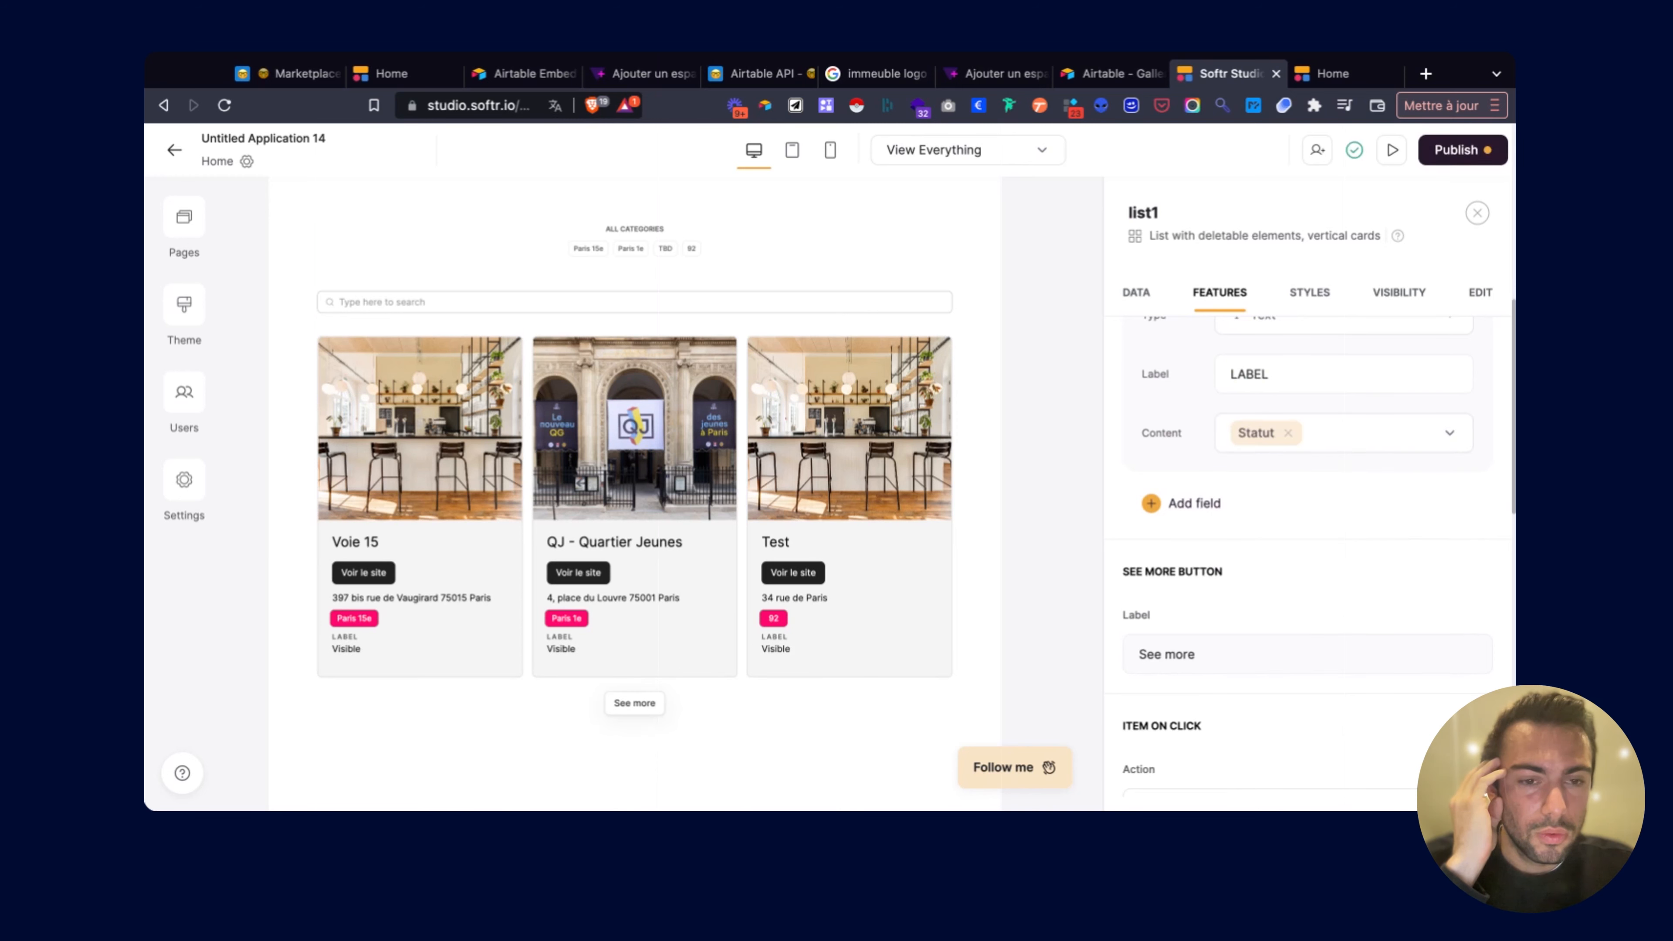
Publish the LABEL field change to the live site.
click(1453, 149)
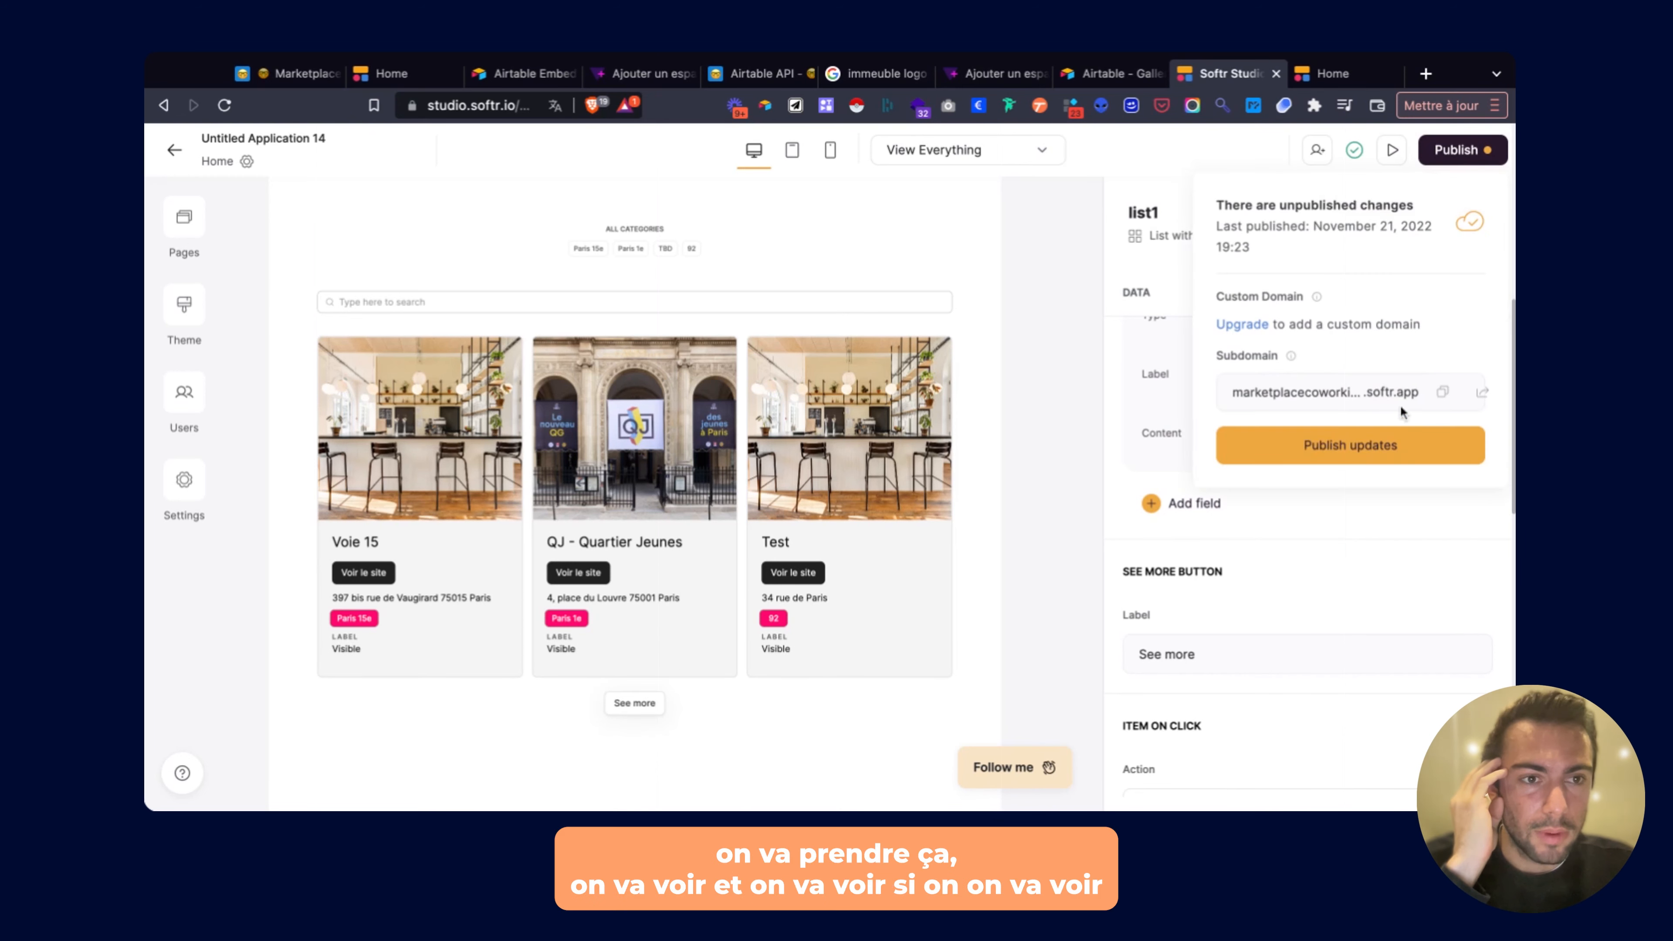
click(1380, 449)
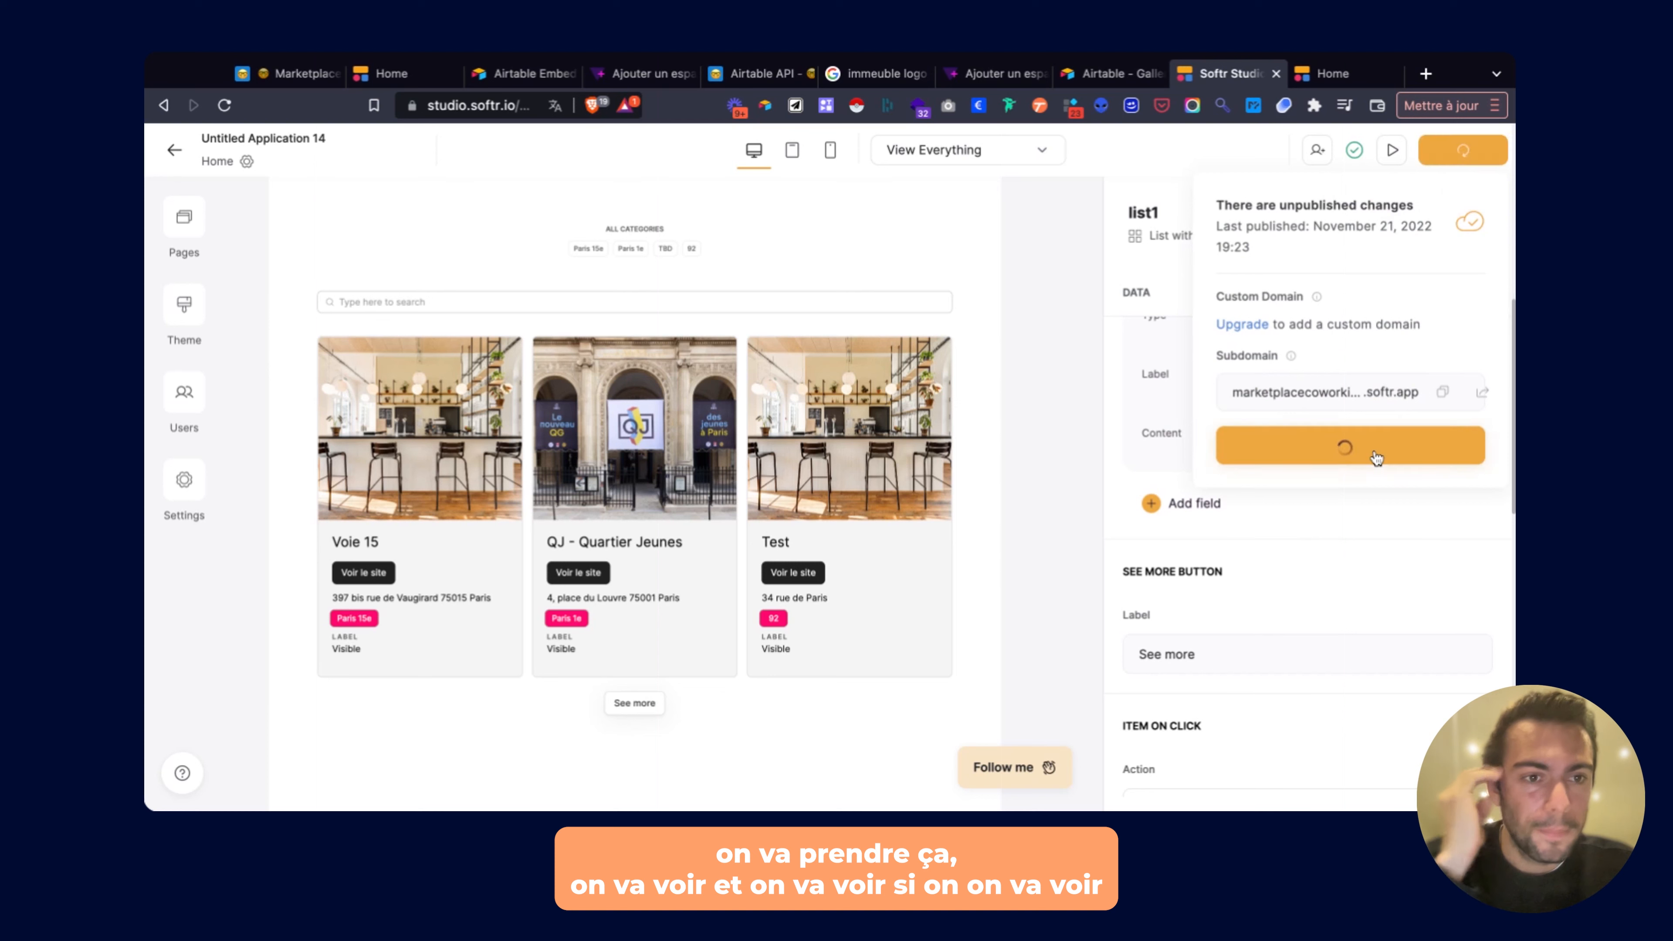
click(1264, 575)
scroll(1271, 431, up, 2)
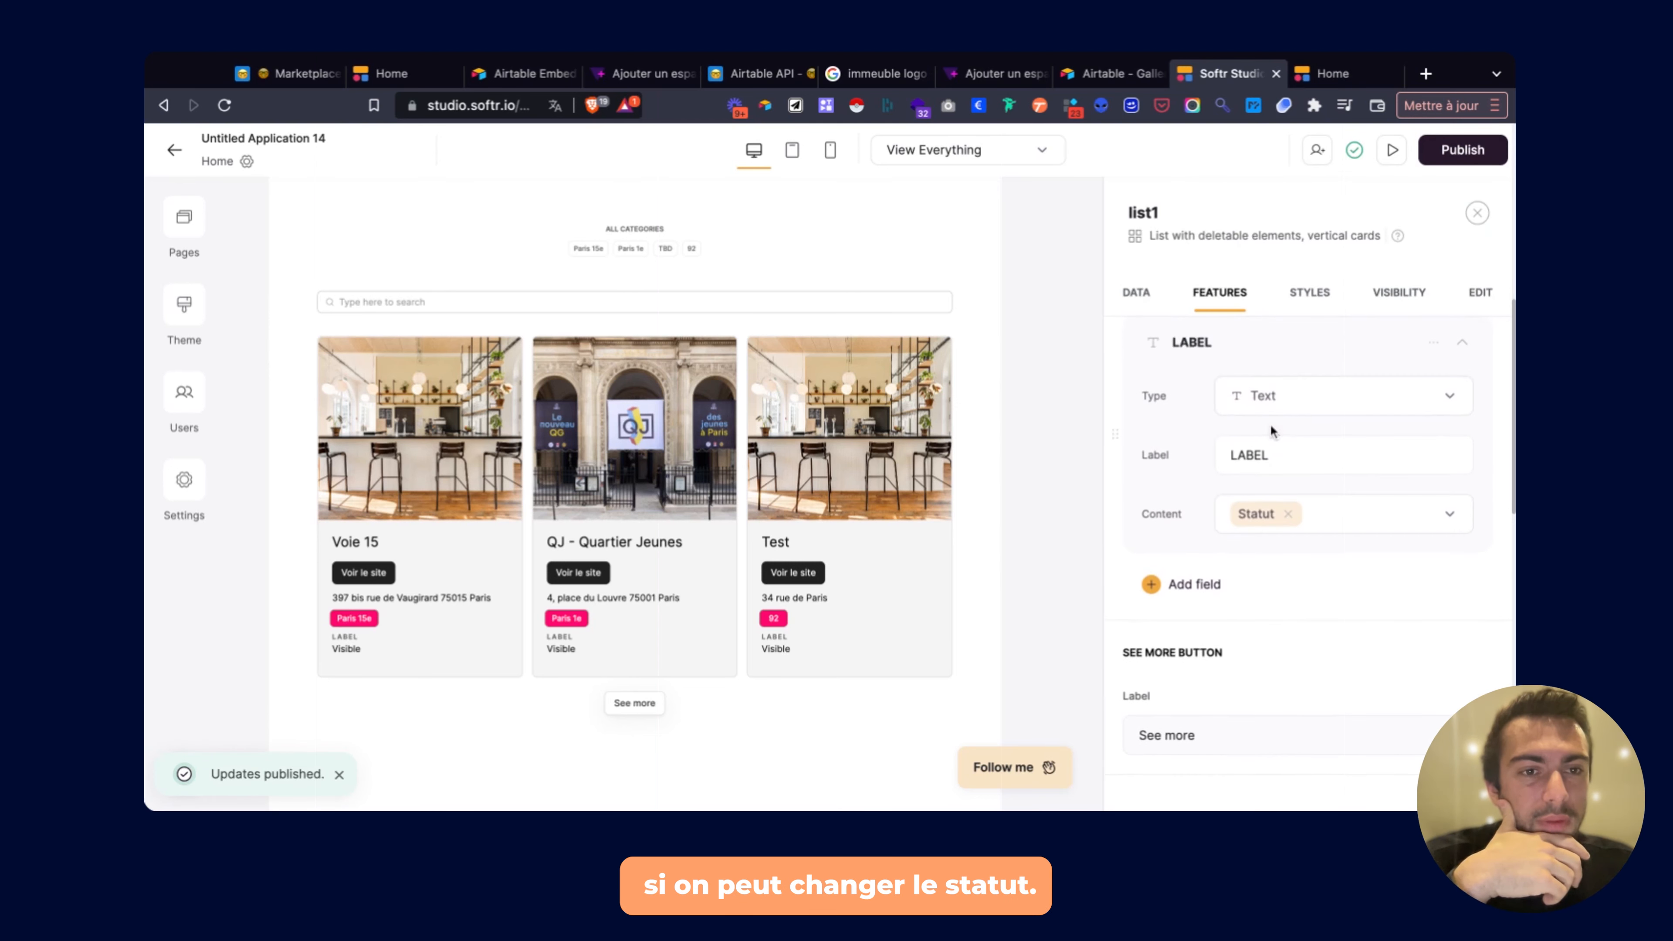
Review the field's type options, keeping it as Text.
click(1279, 400)
scroll(1285, 501, down, 5)
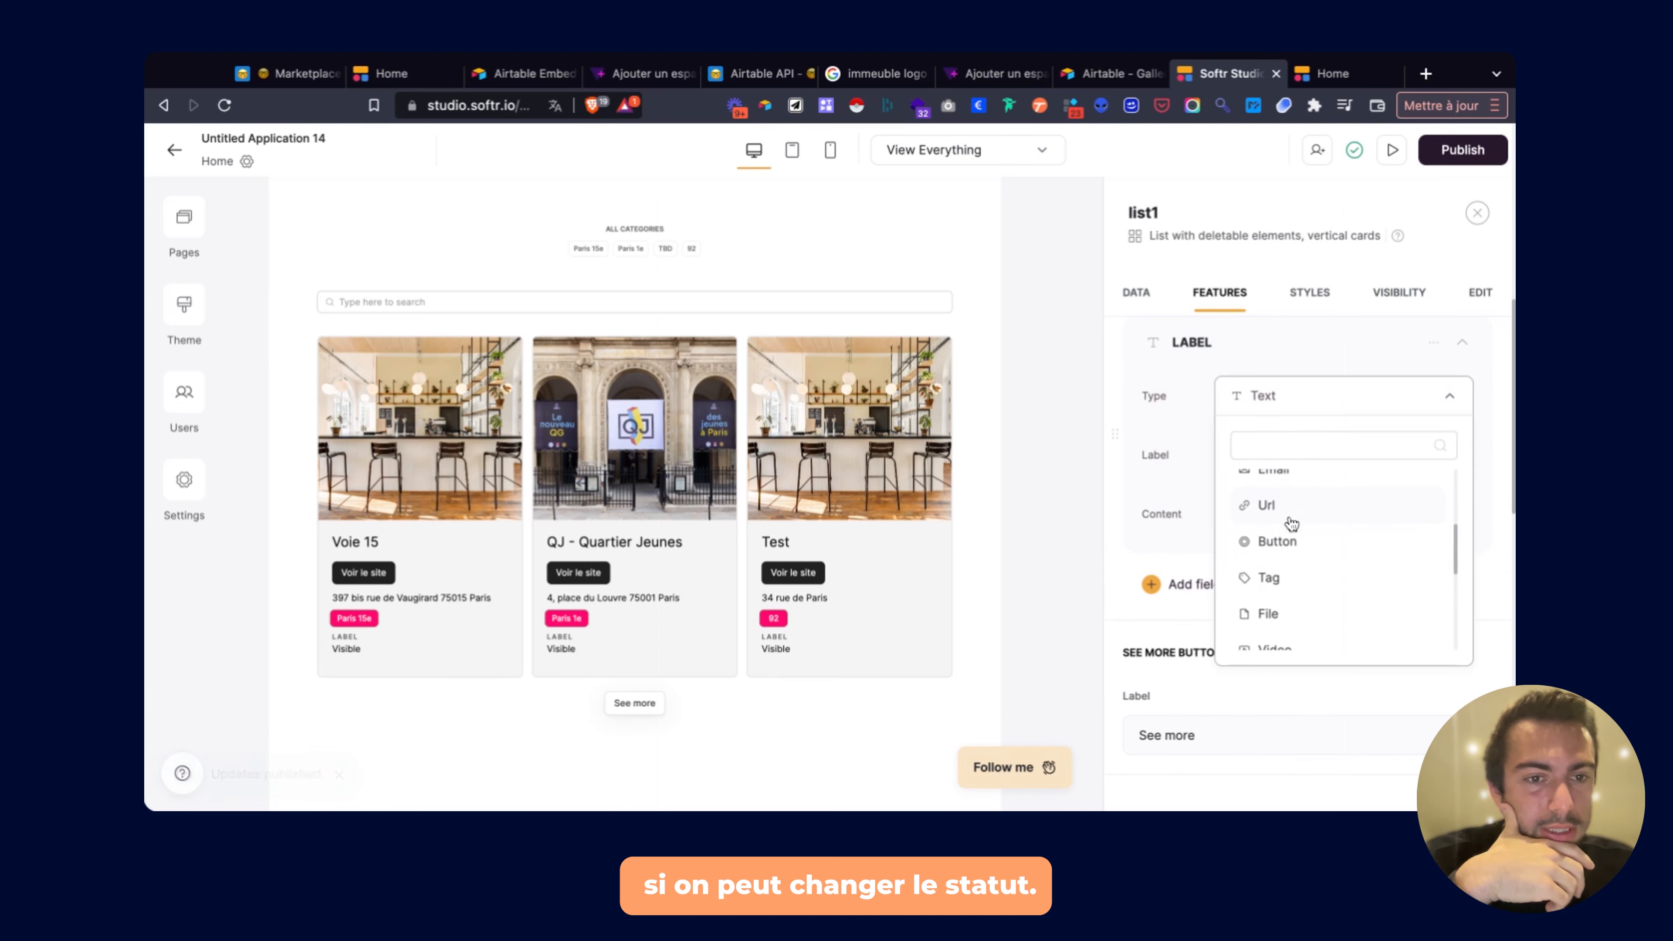
scroll(1291, 524, down, 5)
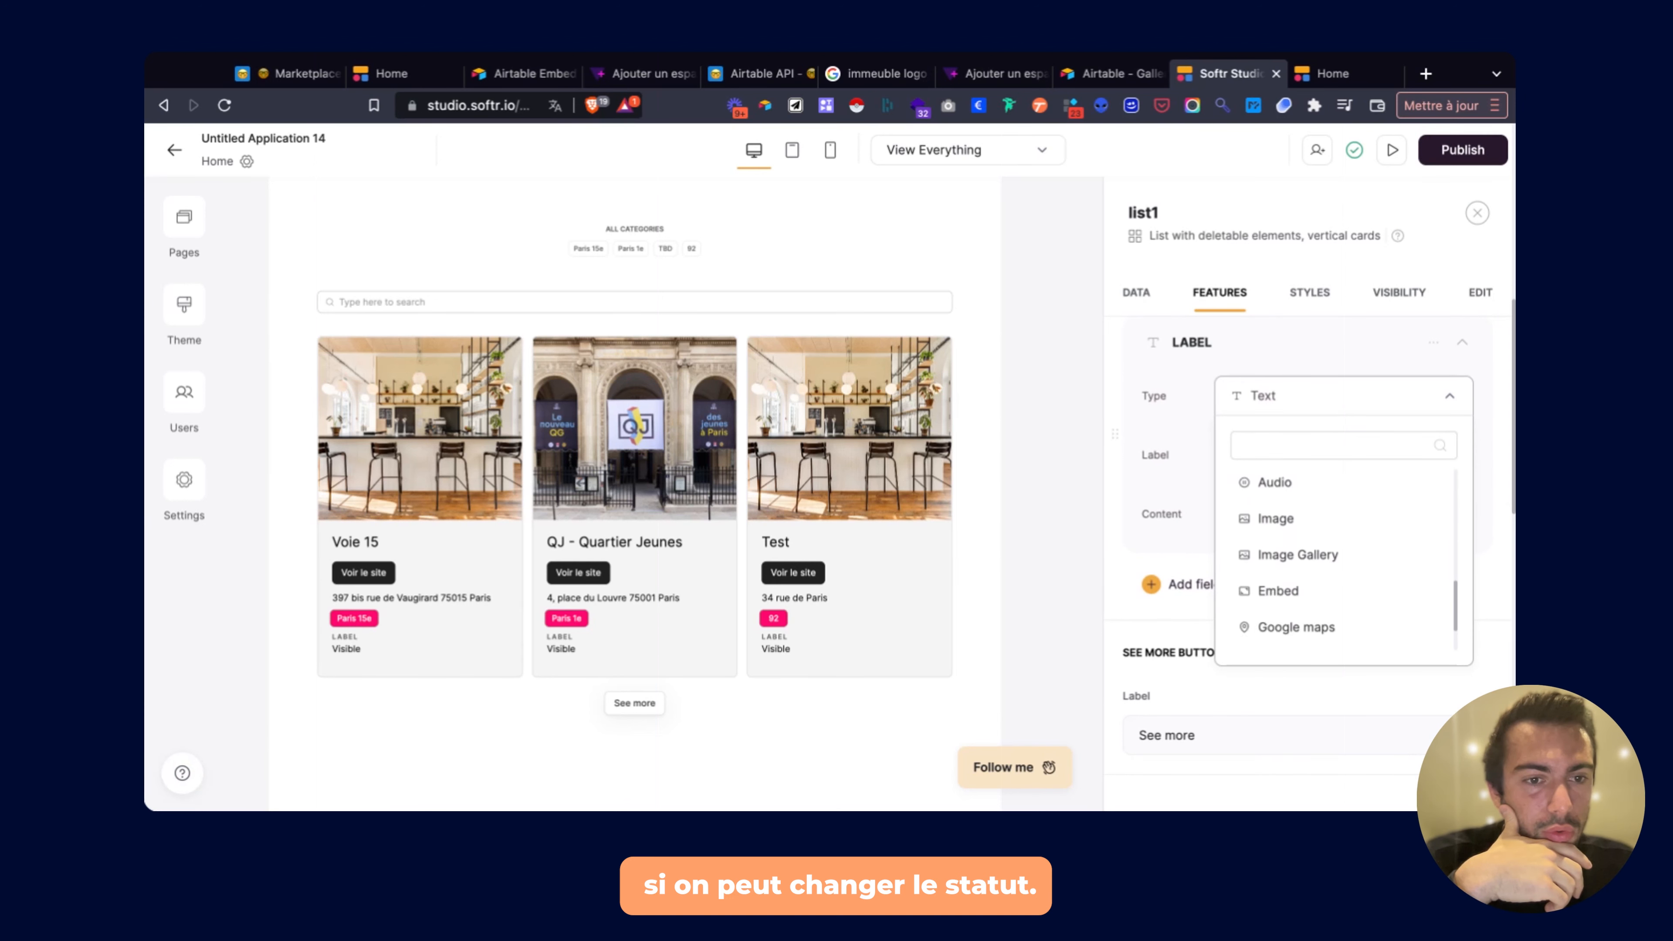
scroll(1284, 522, down, 2)
scroll(1285, 522, up, 10)
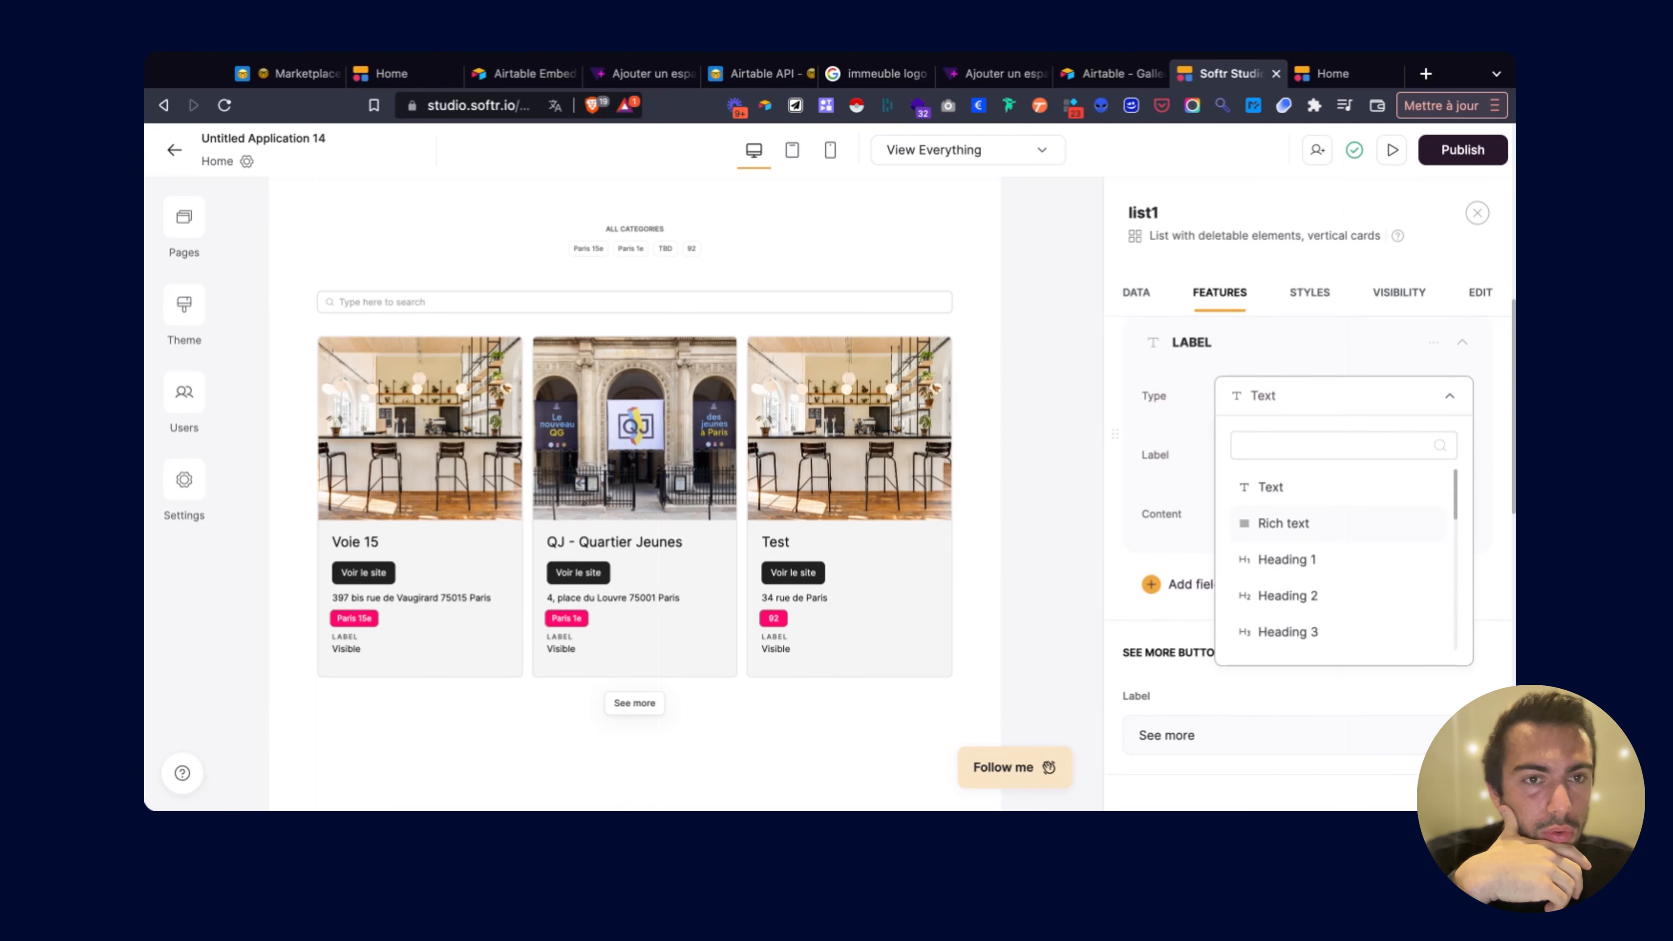
click(1107, 417)
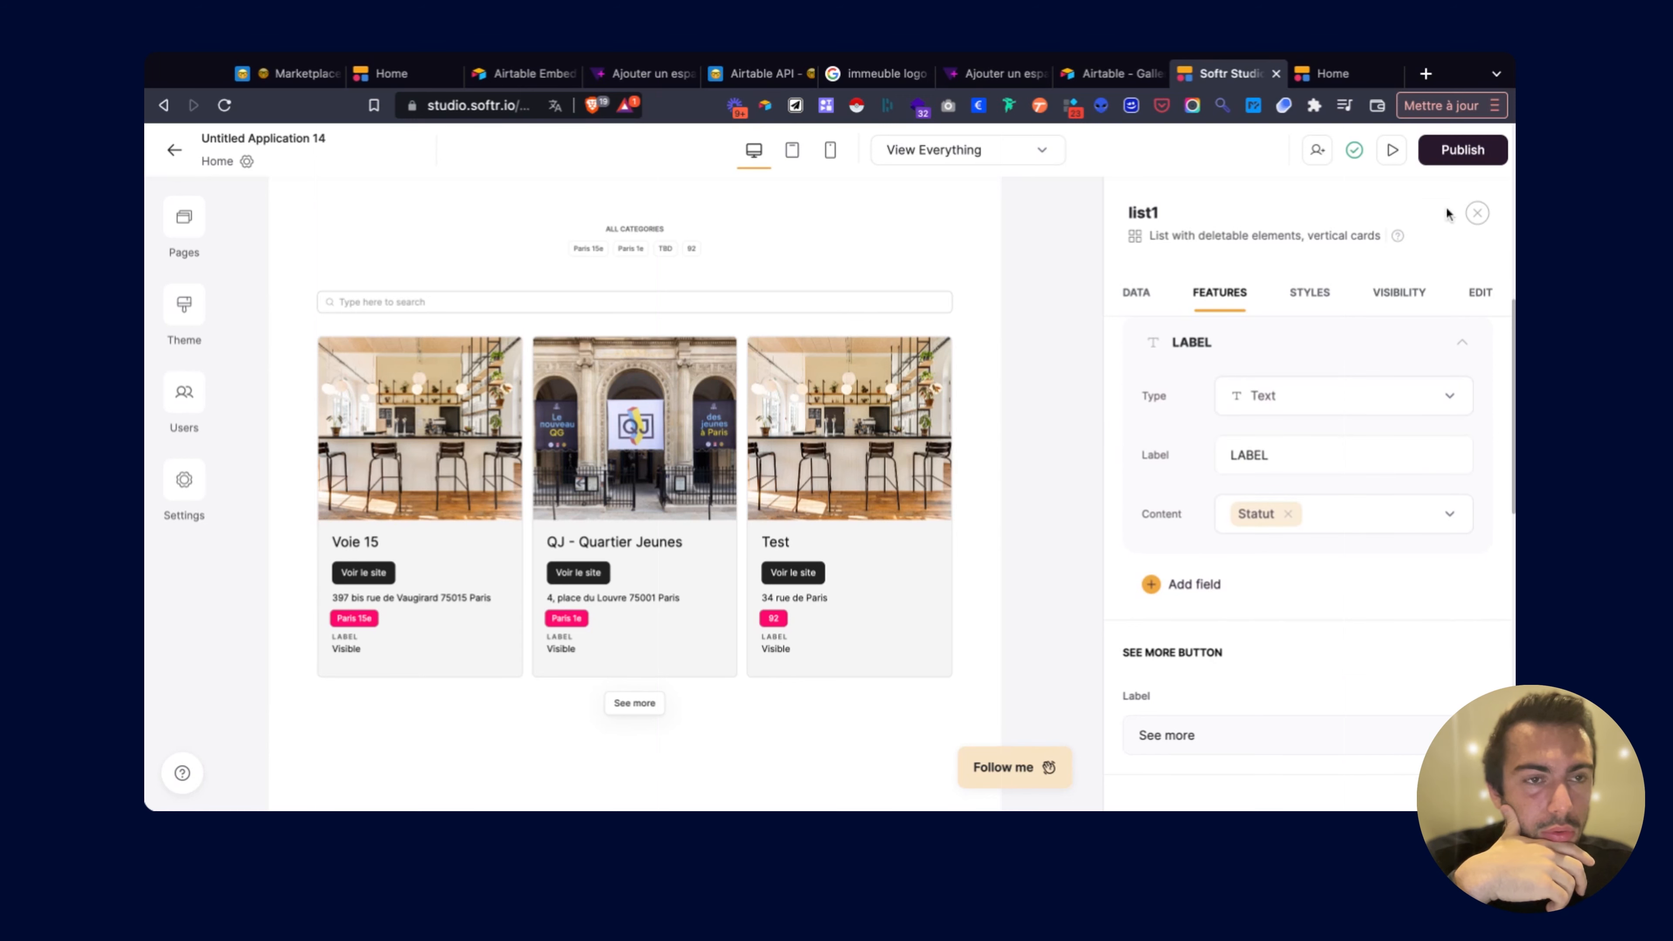
Open the list block's help page and close it again.
click(1398, 235)
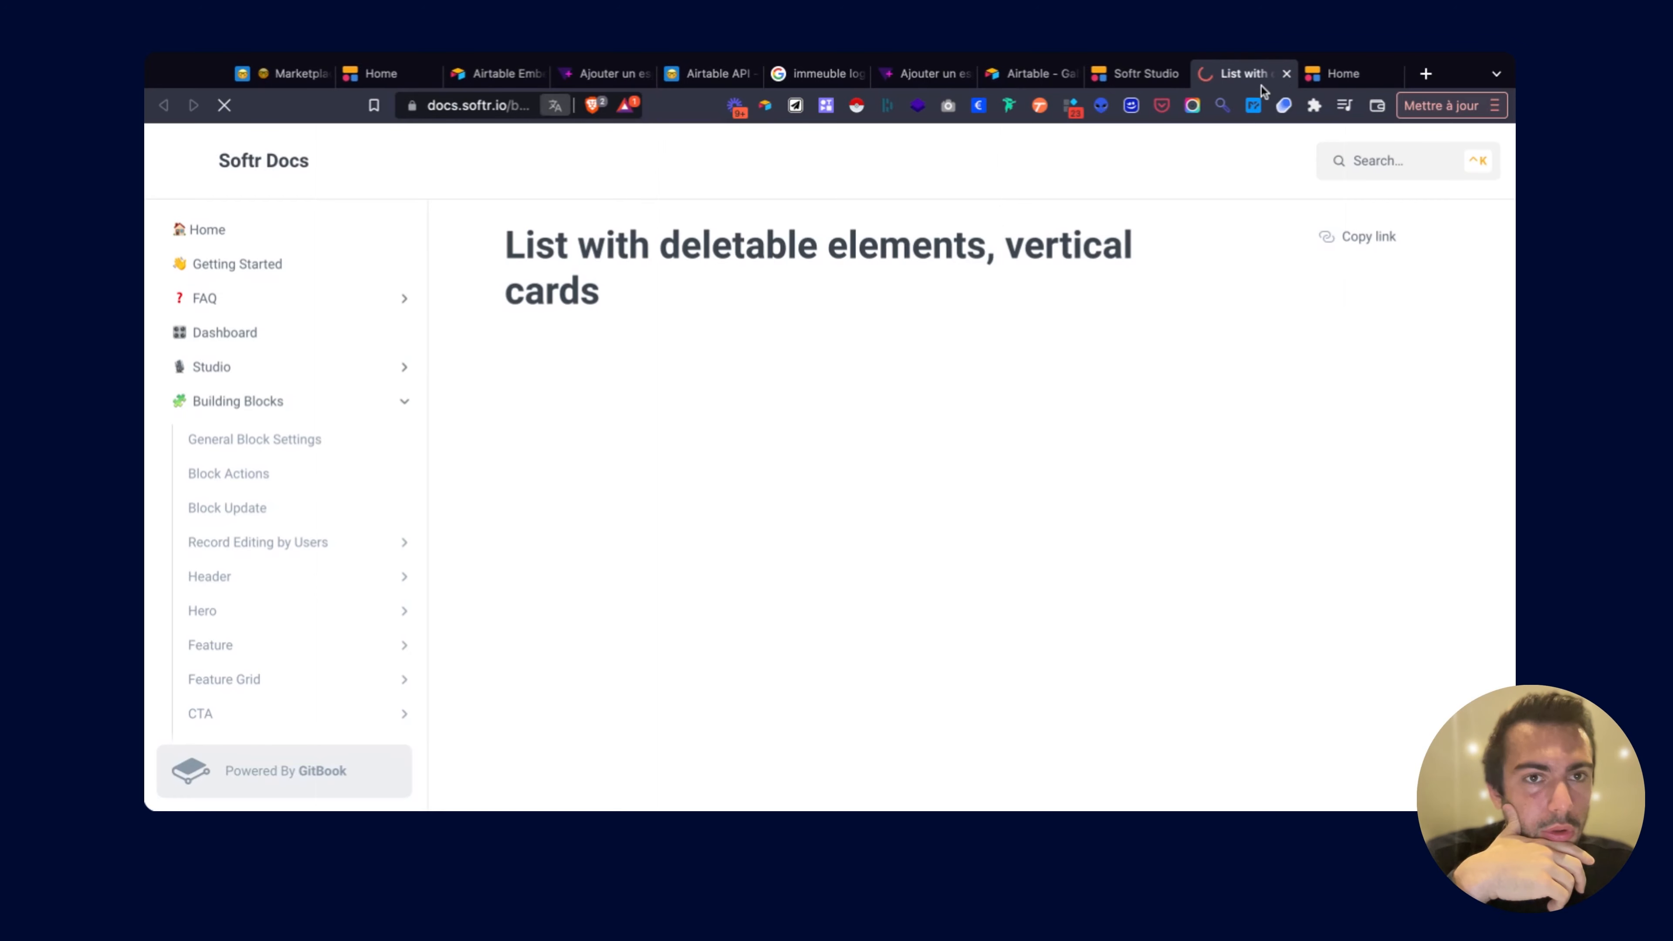
click(1285, 74)
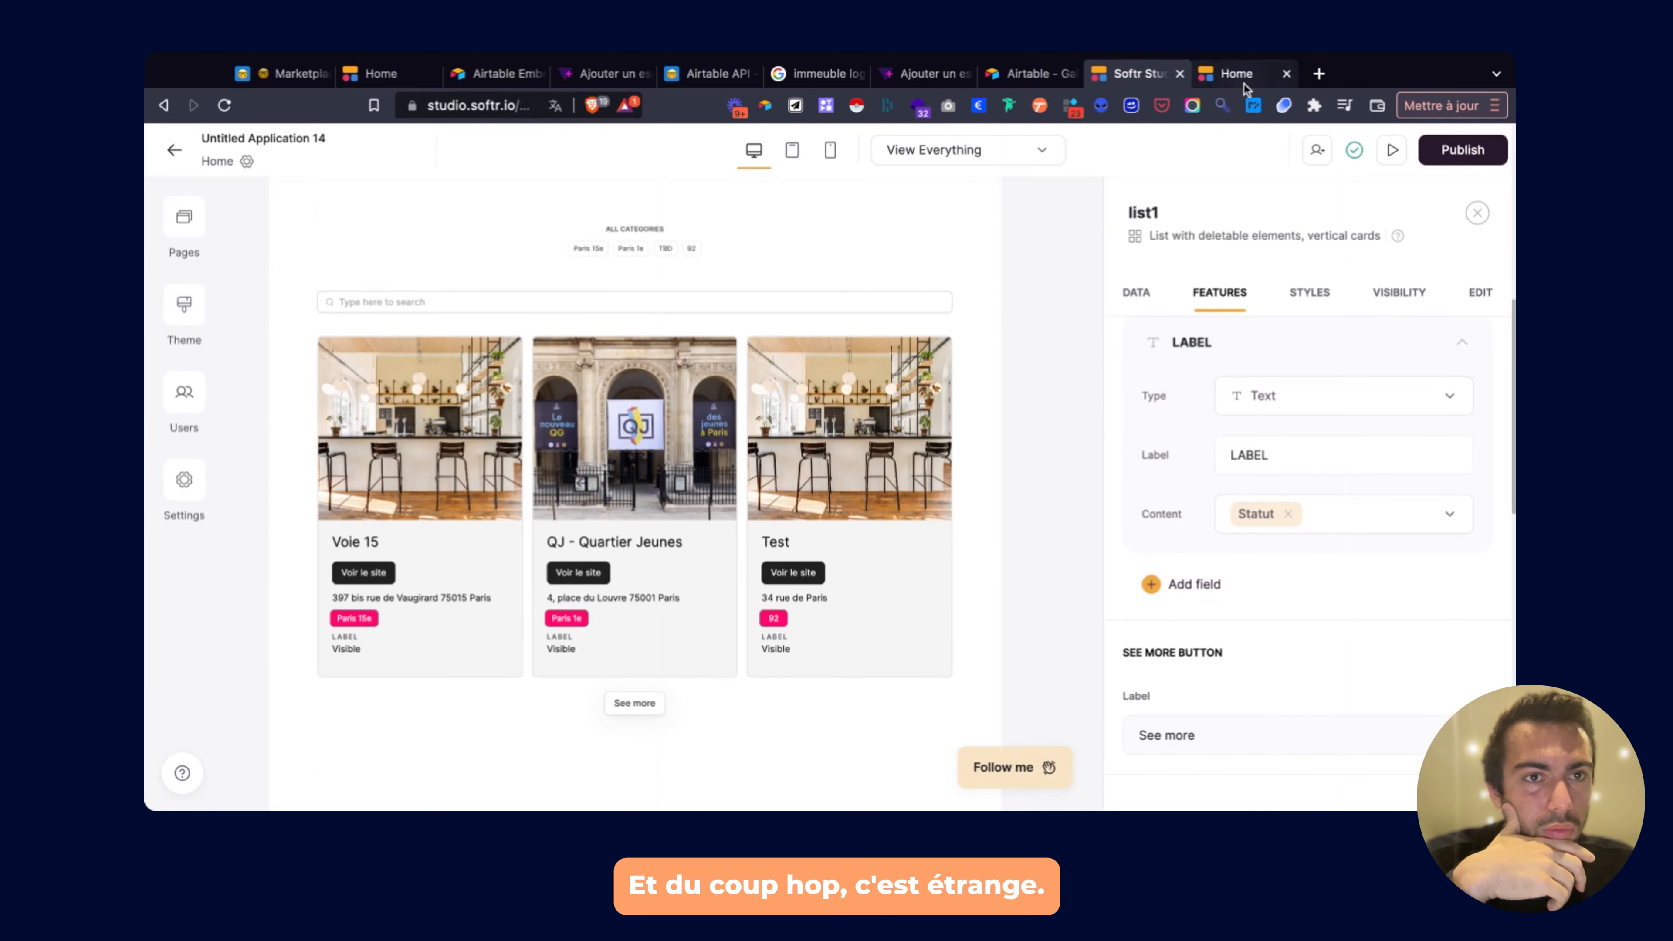
click(1243, 78)
Reload the live marketplace and scroll through the place cards showing the new LABEL field.
key(super+r)
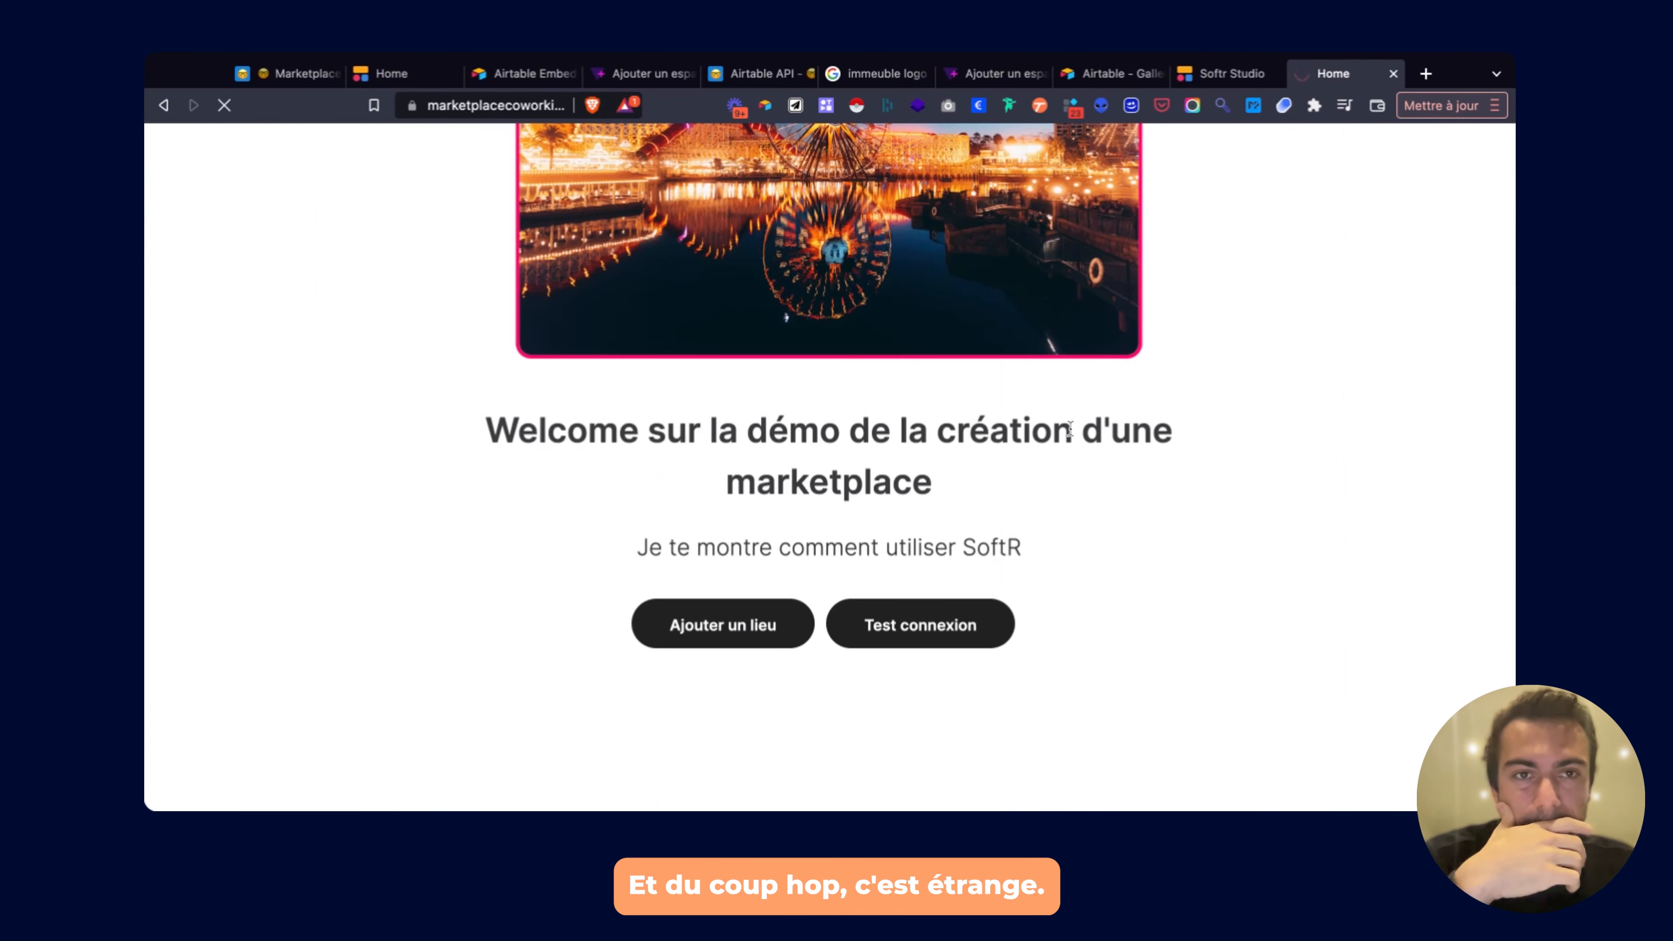
scroll(1042, 491, down, 5)
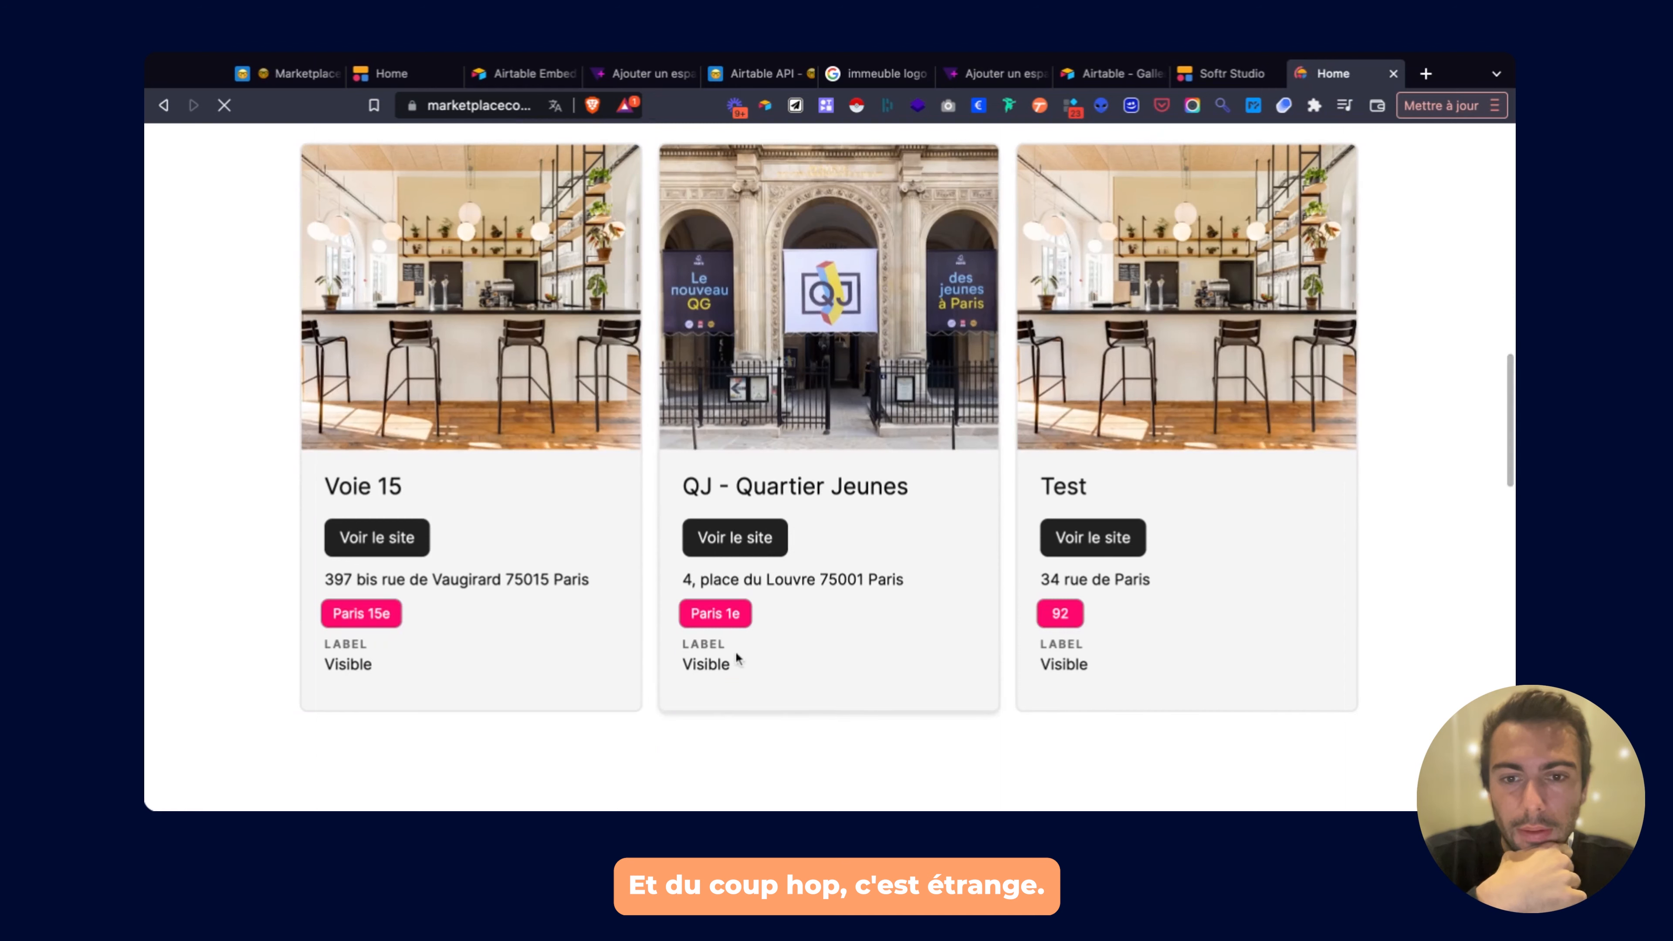
scroll(715, 667, up, 5)
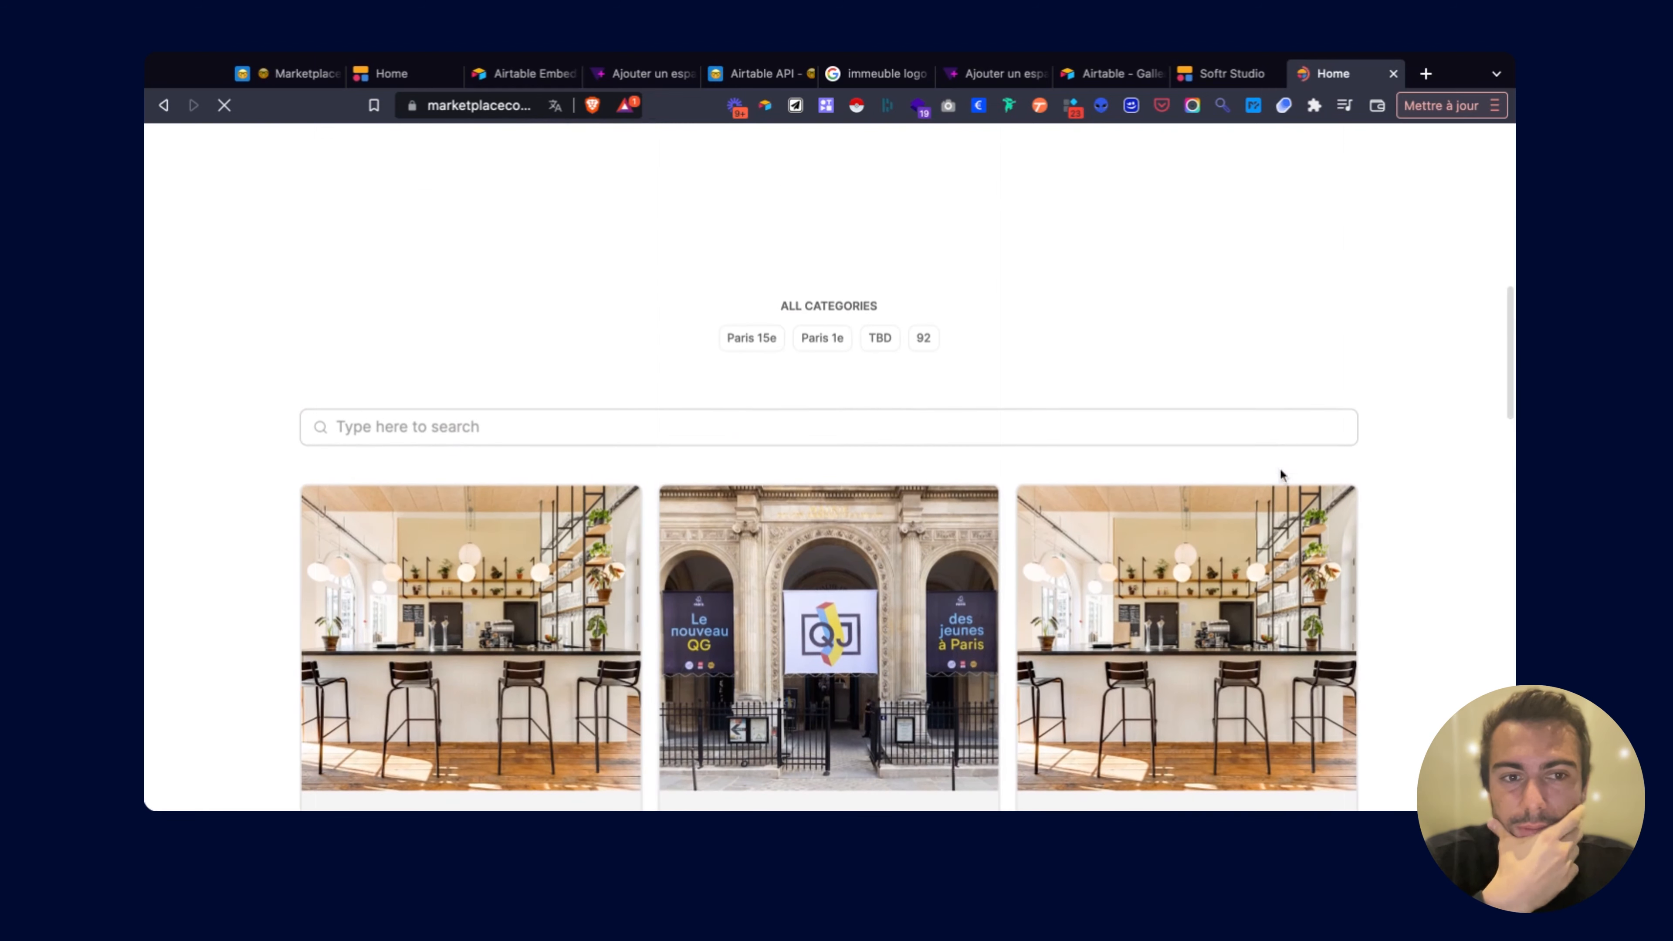
scroll(956, 350, down, 7)
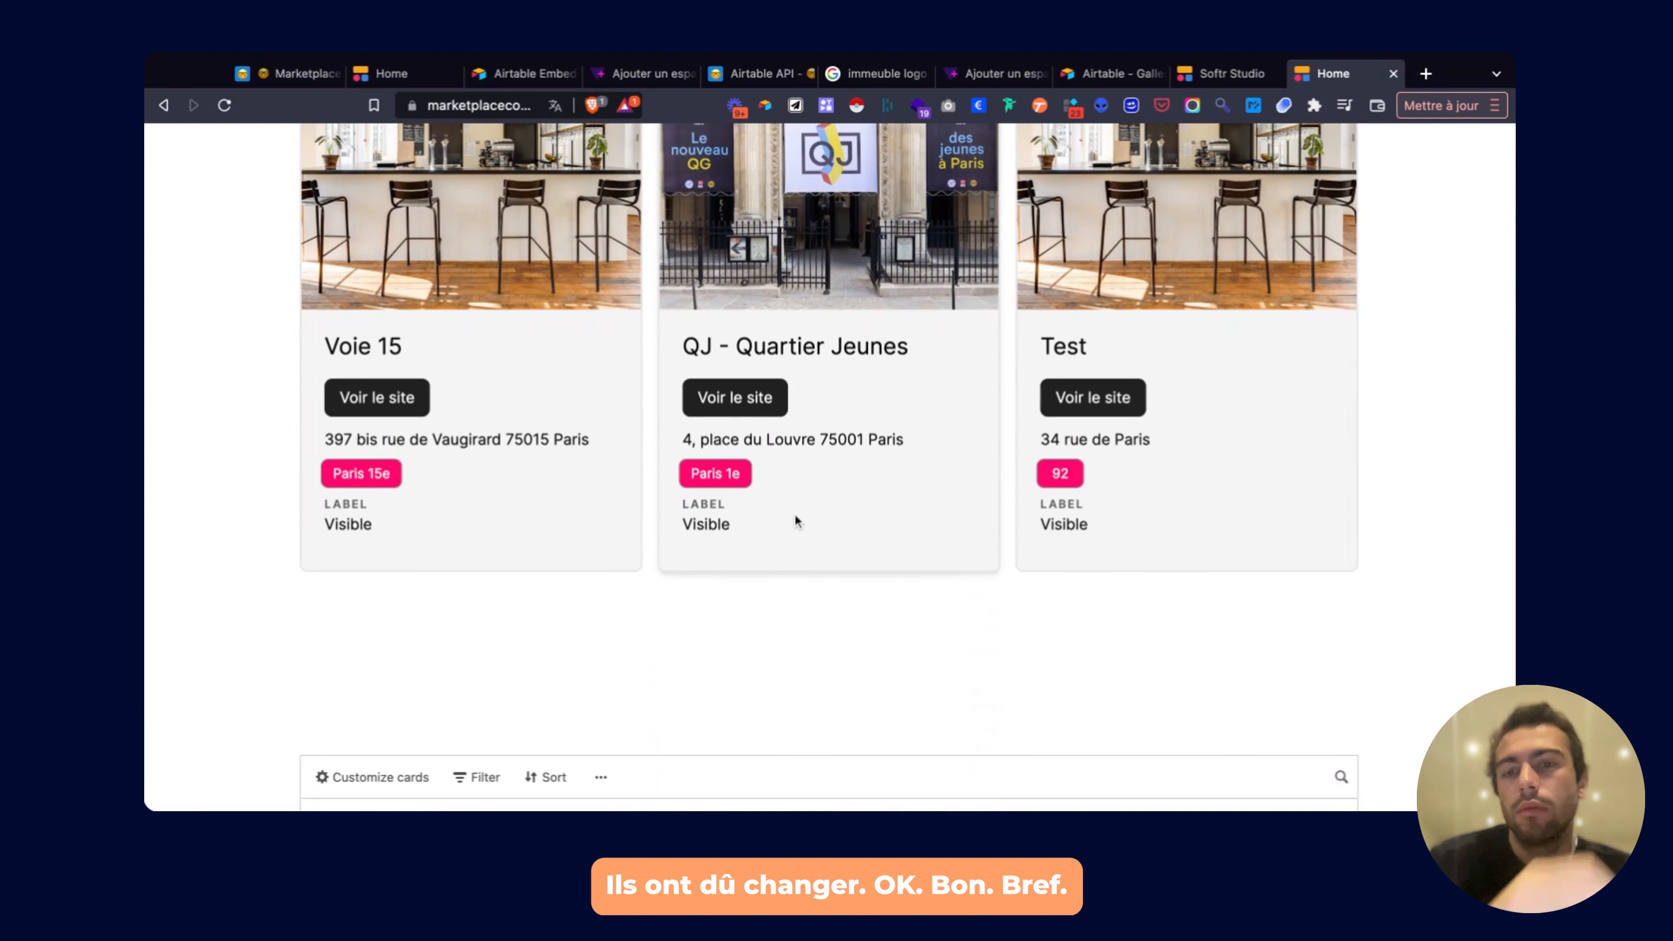
scroll(849, 514, up, 1)
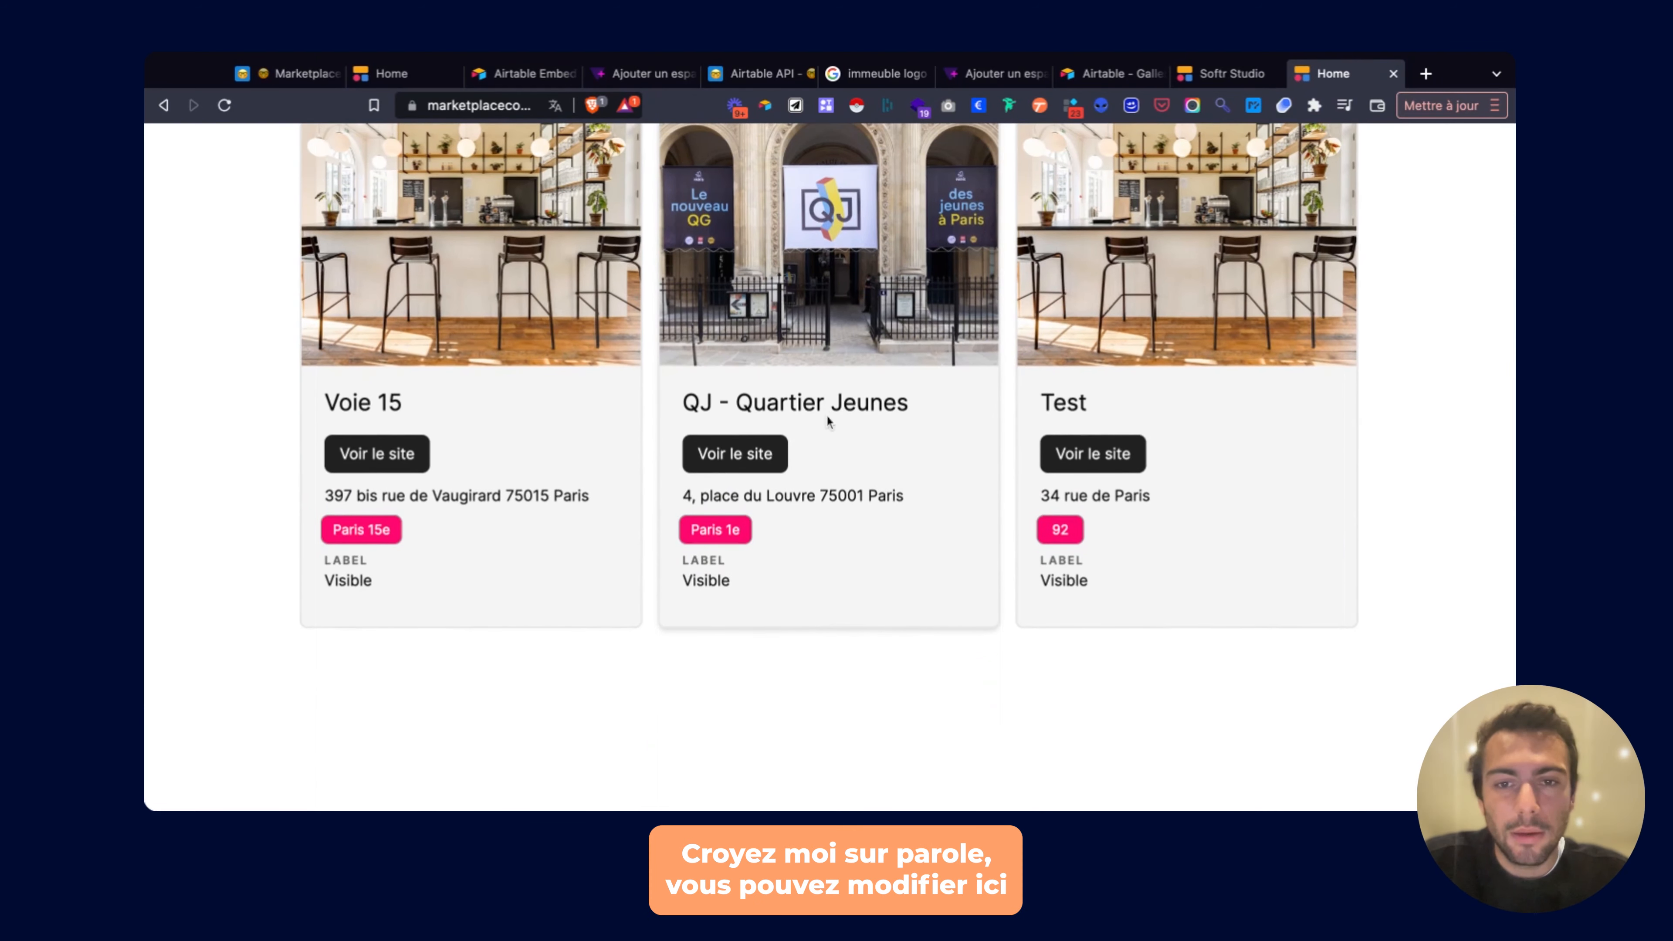
drag(766, 409, 887, 407)
click(864, 406)
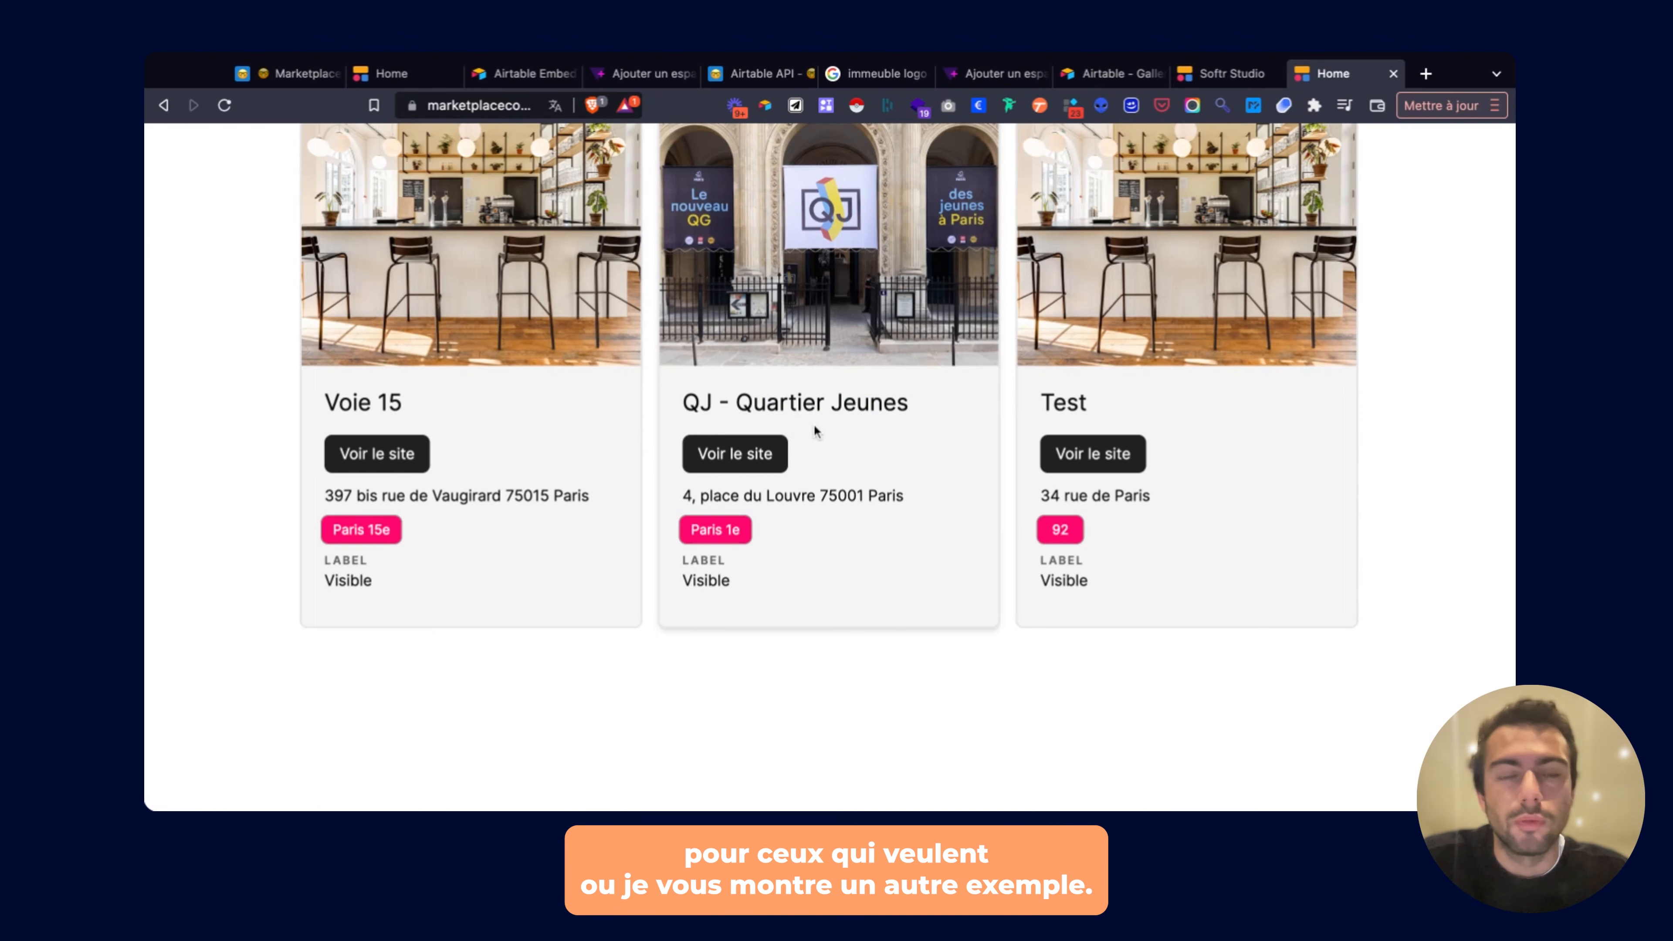
scroll(377, 366, up, 15)
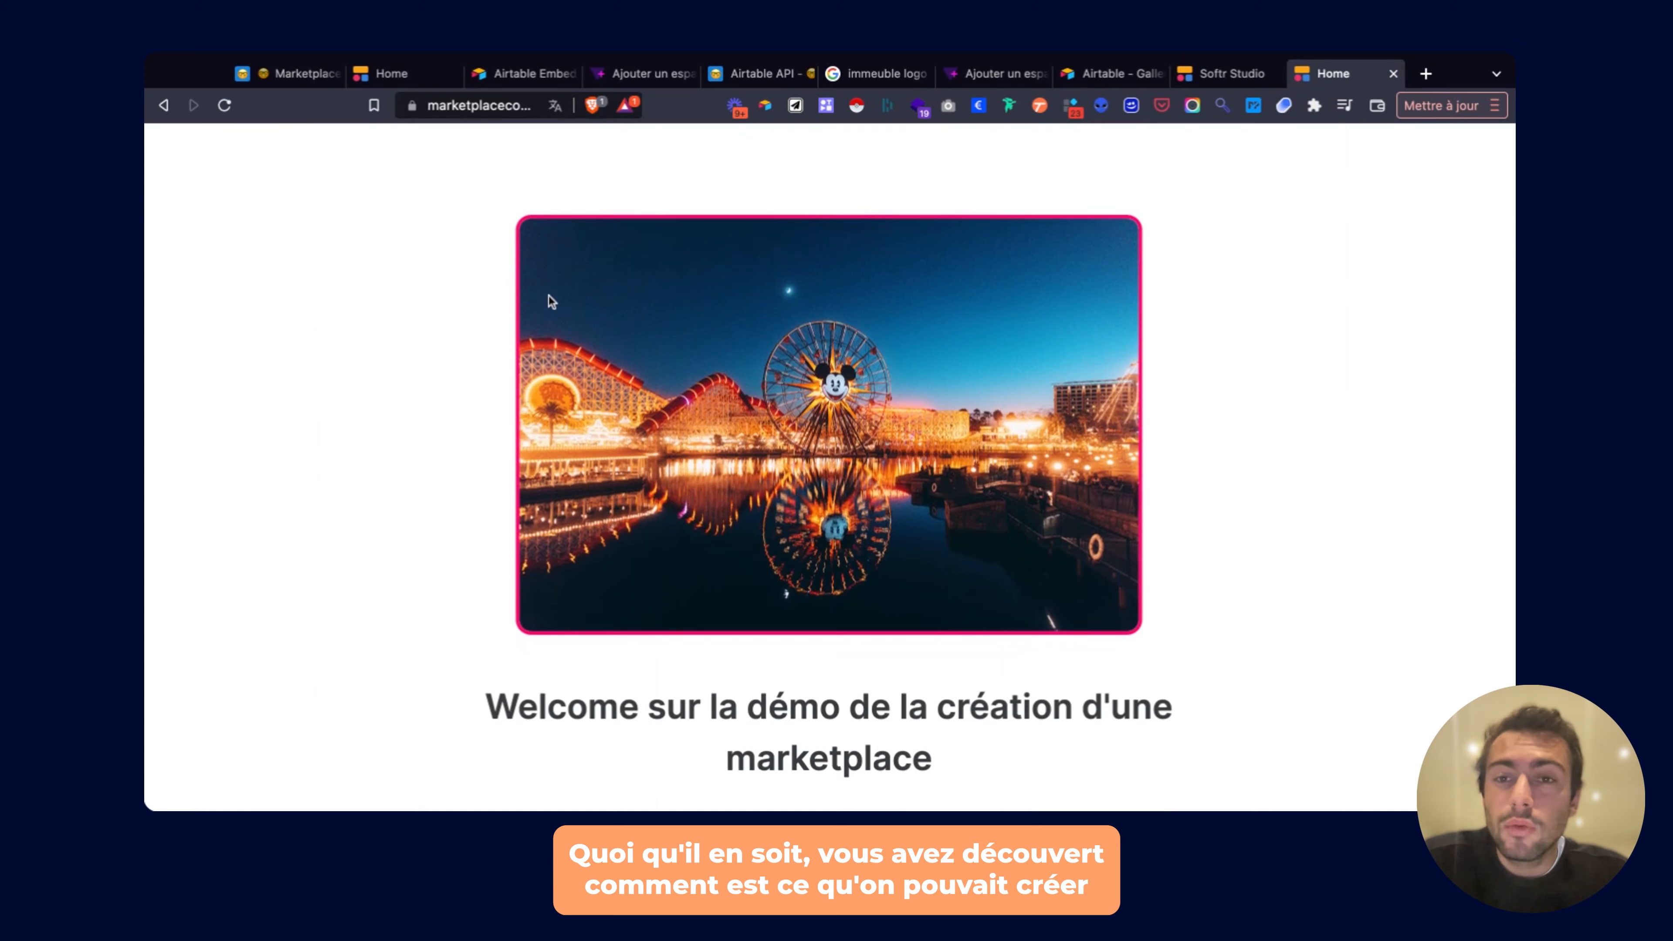
scroll(548, 301, down, 8)
scroll(548, 294, down, 5)
scroll(547, 294, up, 6)
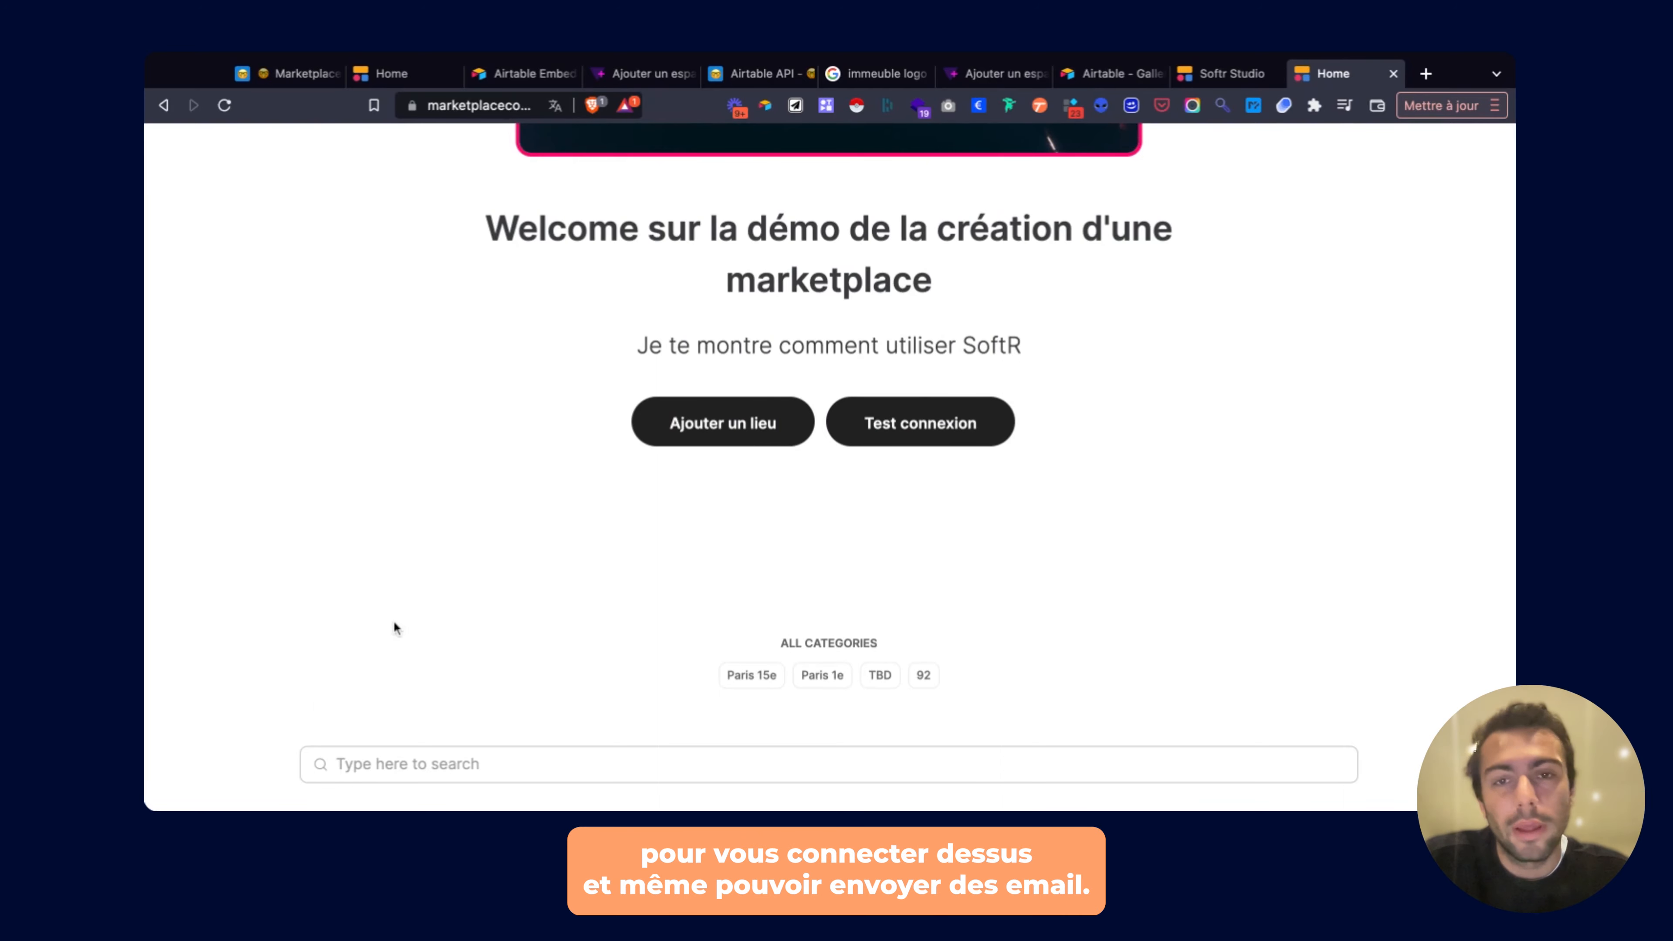
scroll(934, 507, down, 5)
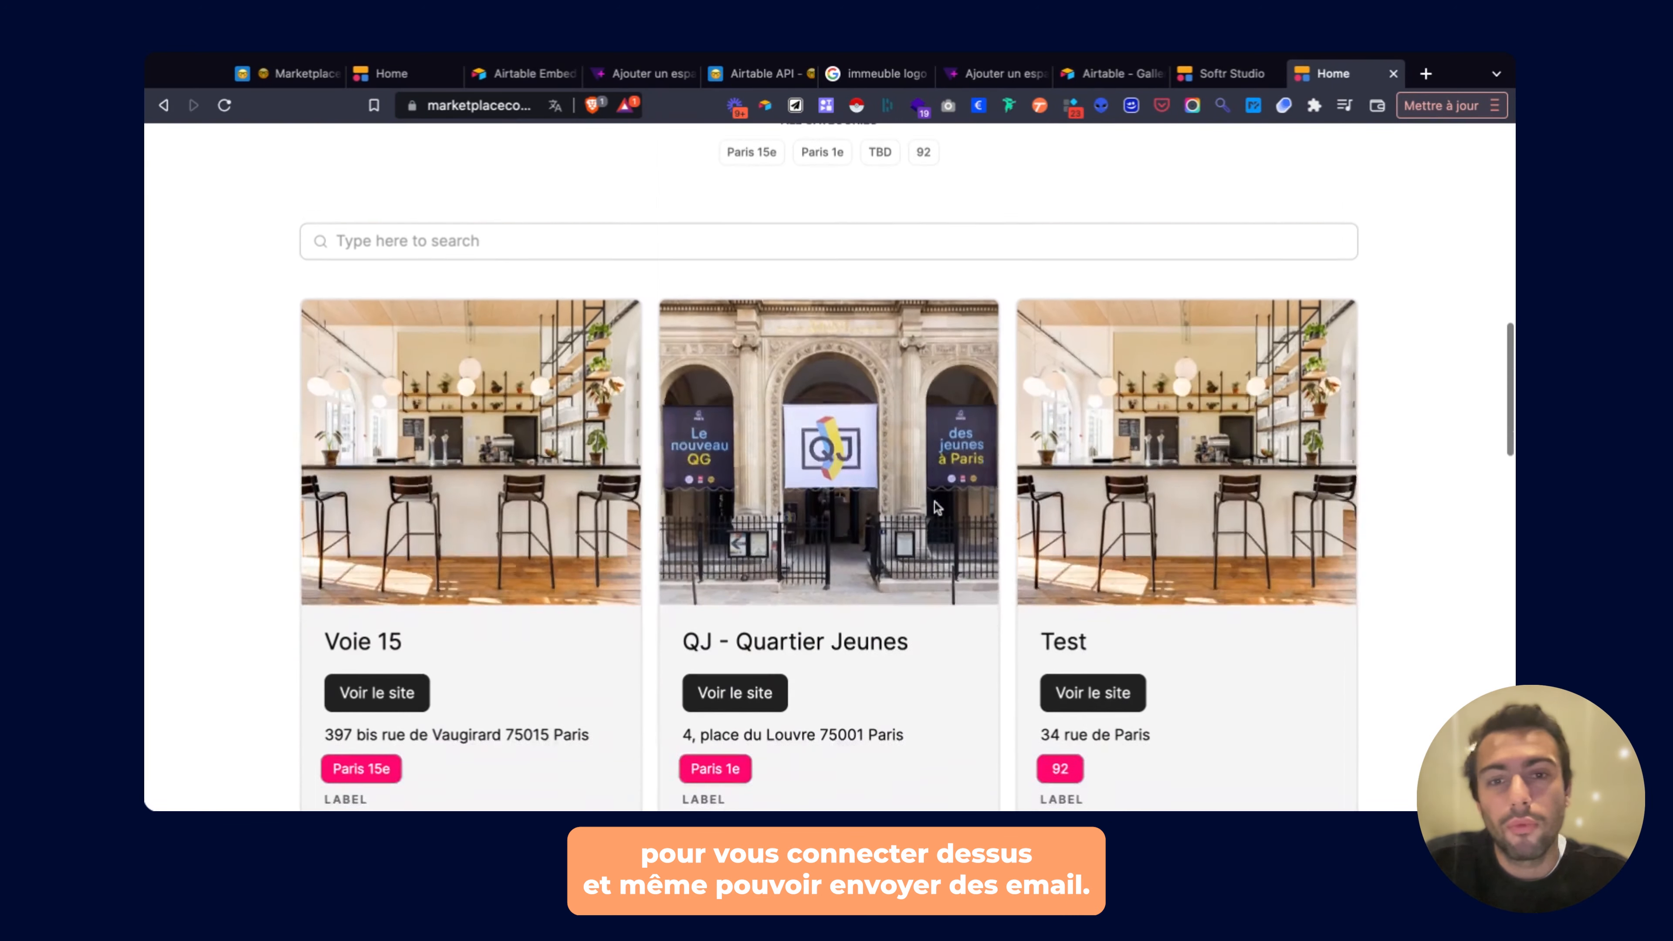
Glance at the Airtable base, then return to the Softr Studio editor.
click(291, 86)
click(417, 86)
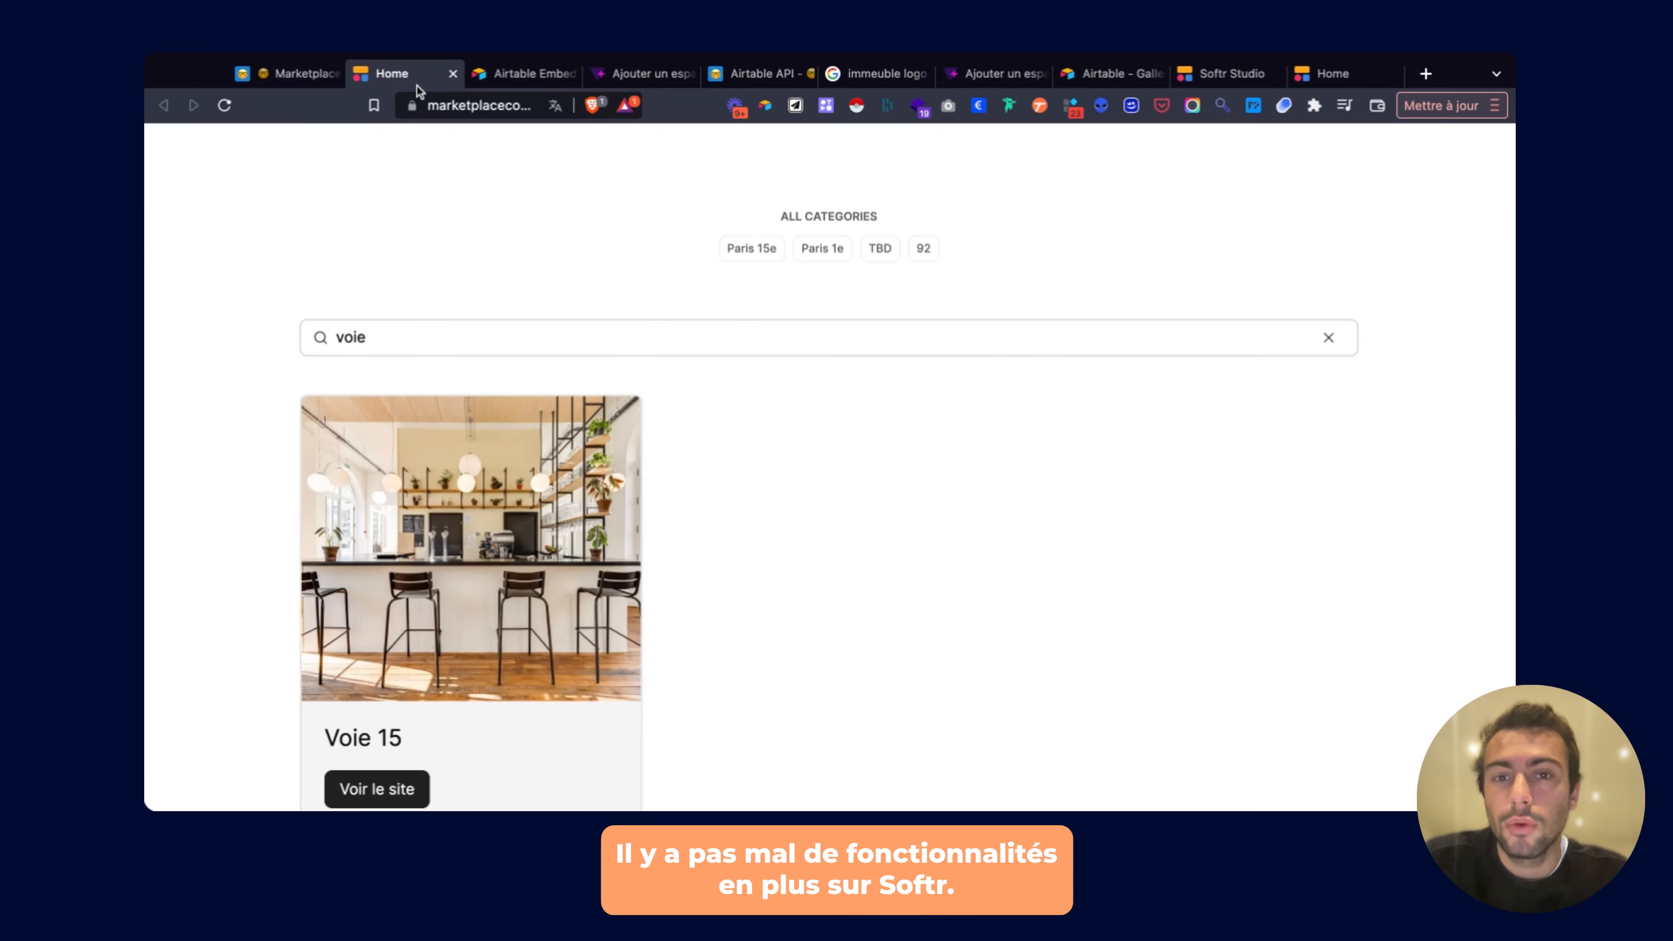
click(1225, 73)
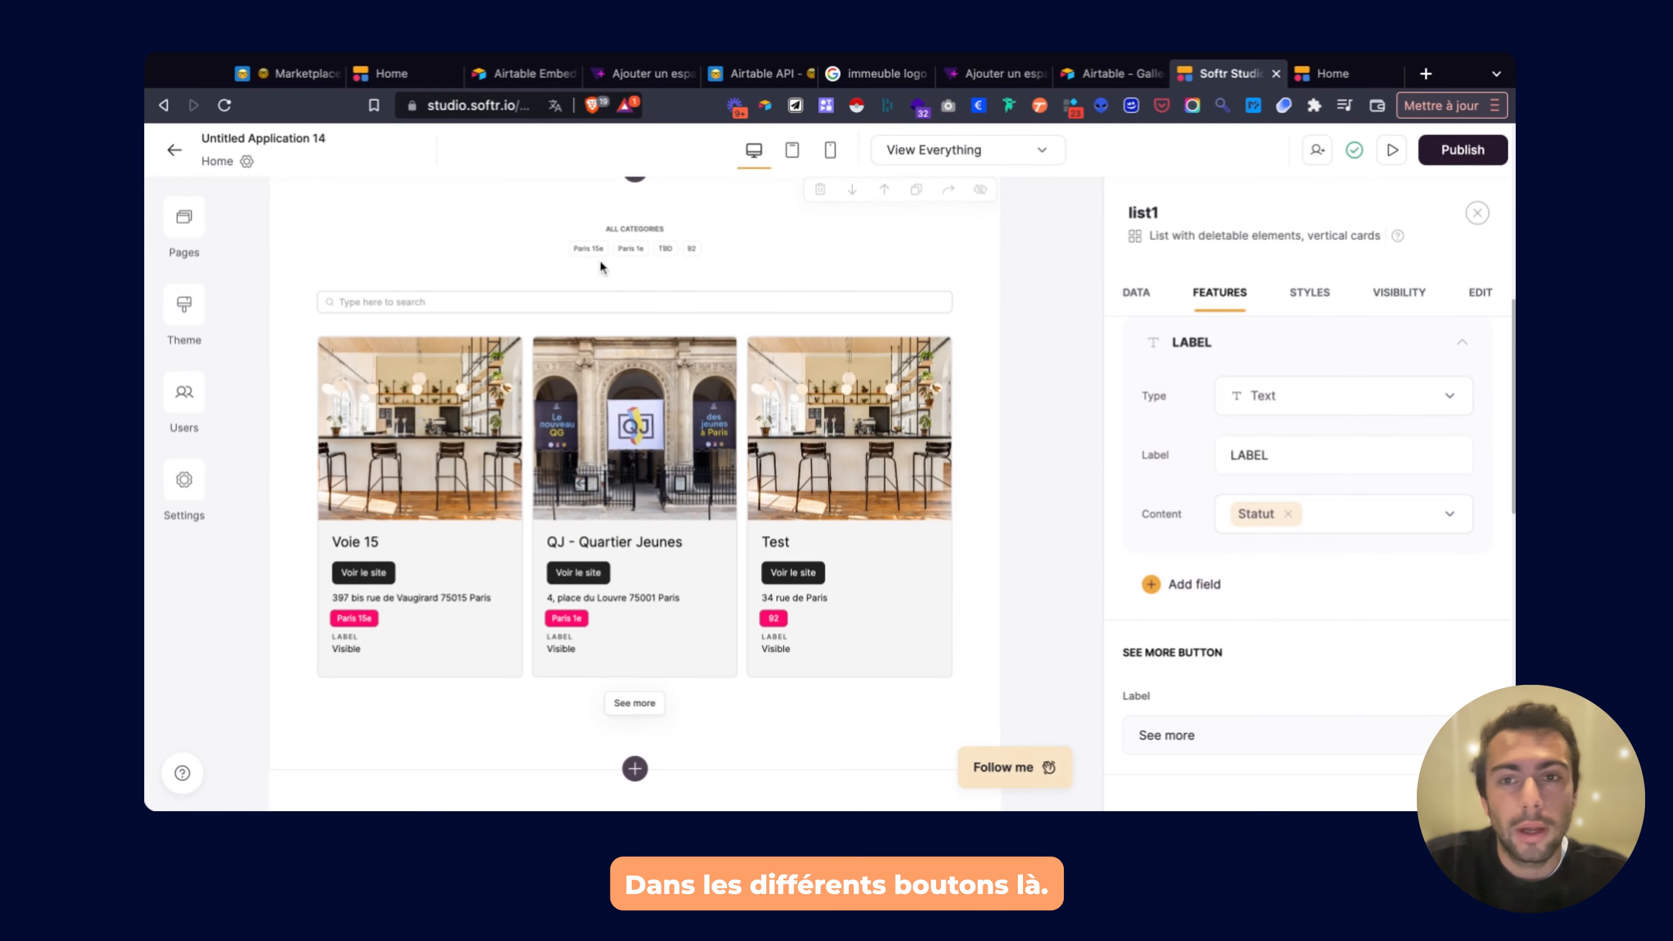
Add a third 'Button label' button to the Home hero section, looking over its action choices.
scroll(601, 266, up, 5)
click(768, 263)
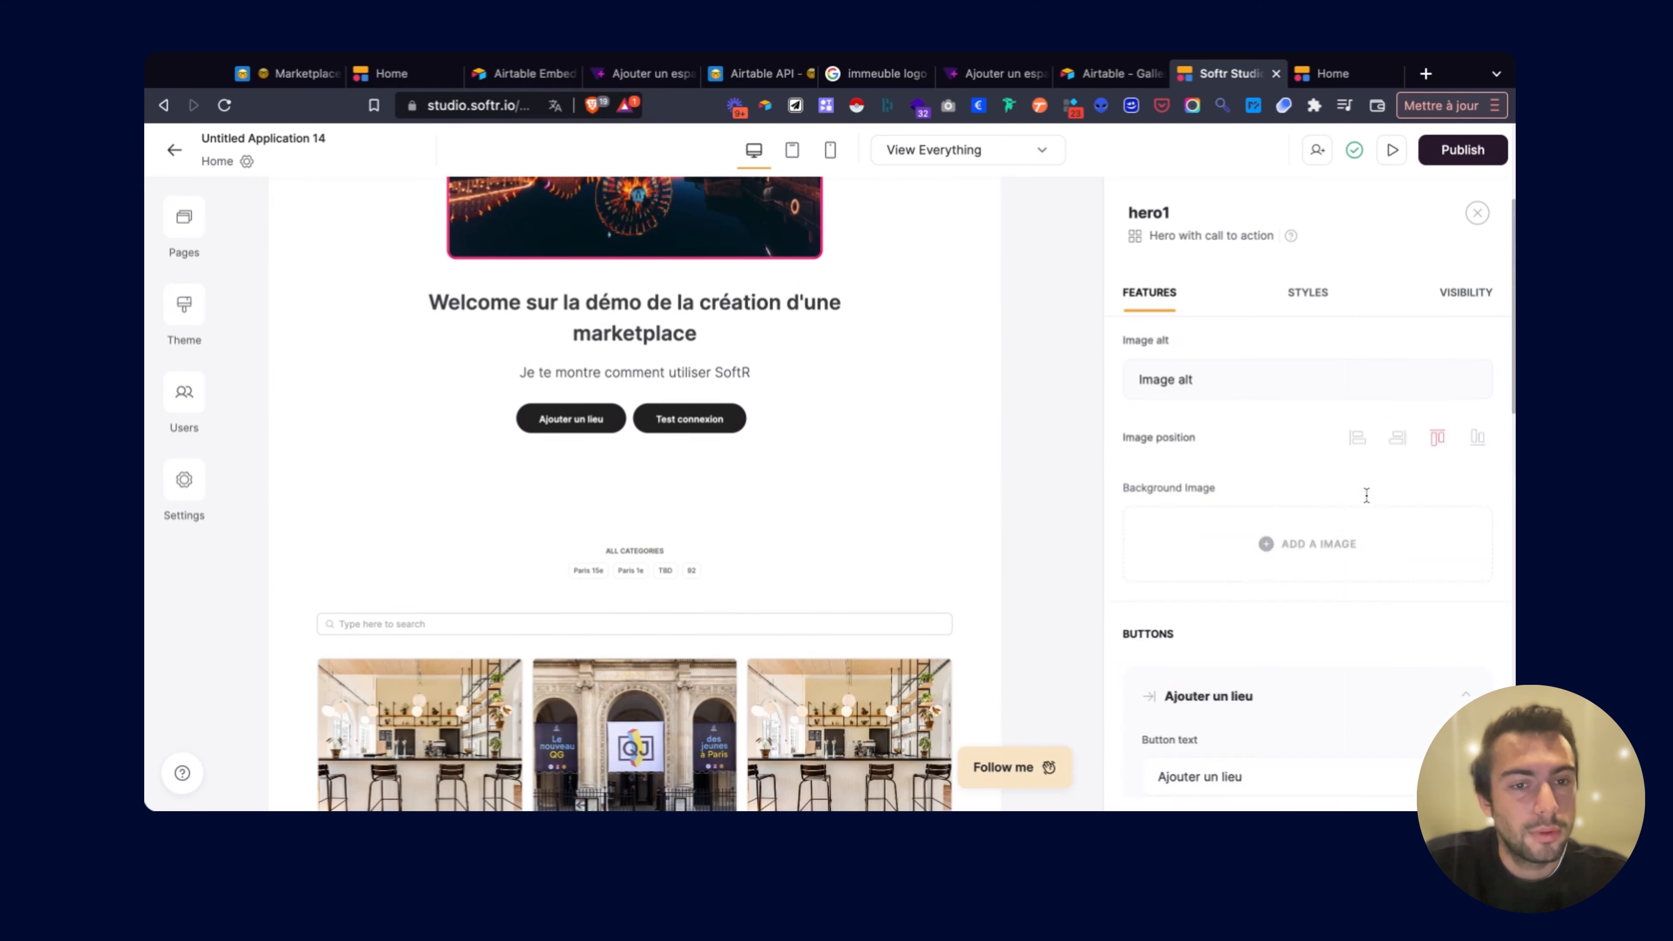
scroll(1367, 495, down, 10)
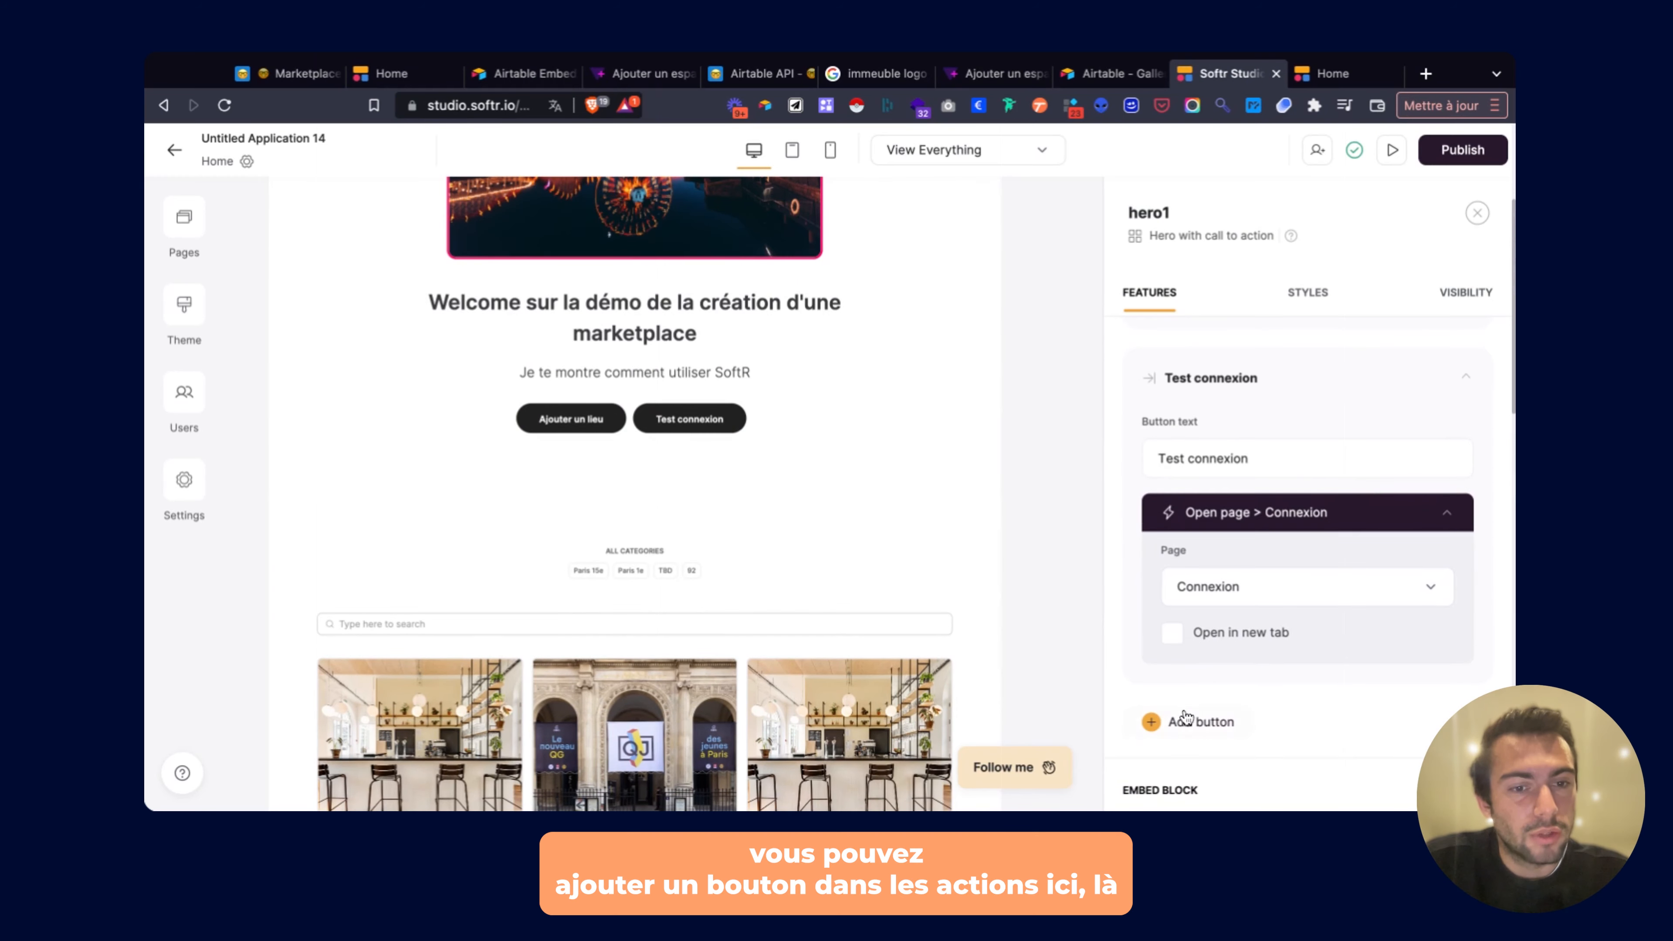
click(1185, 718)
click(1231, 575)
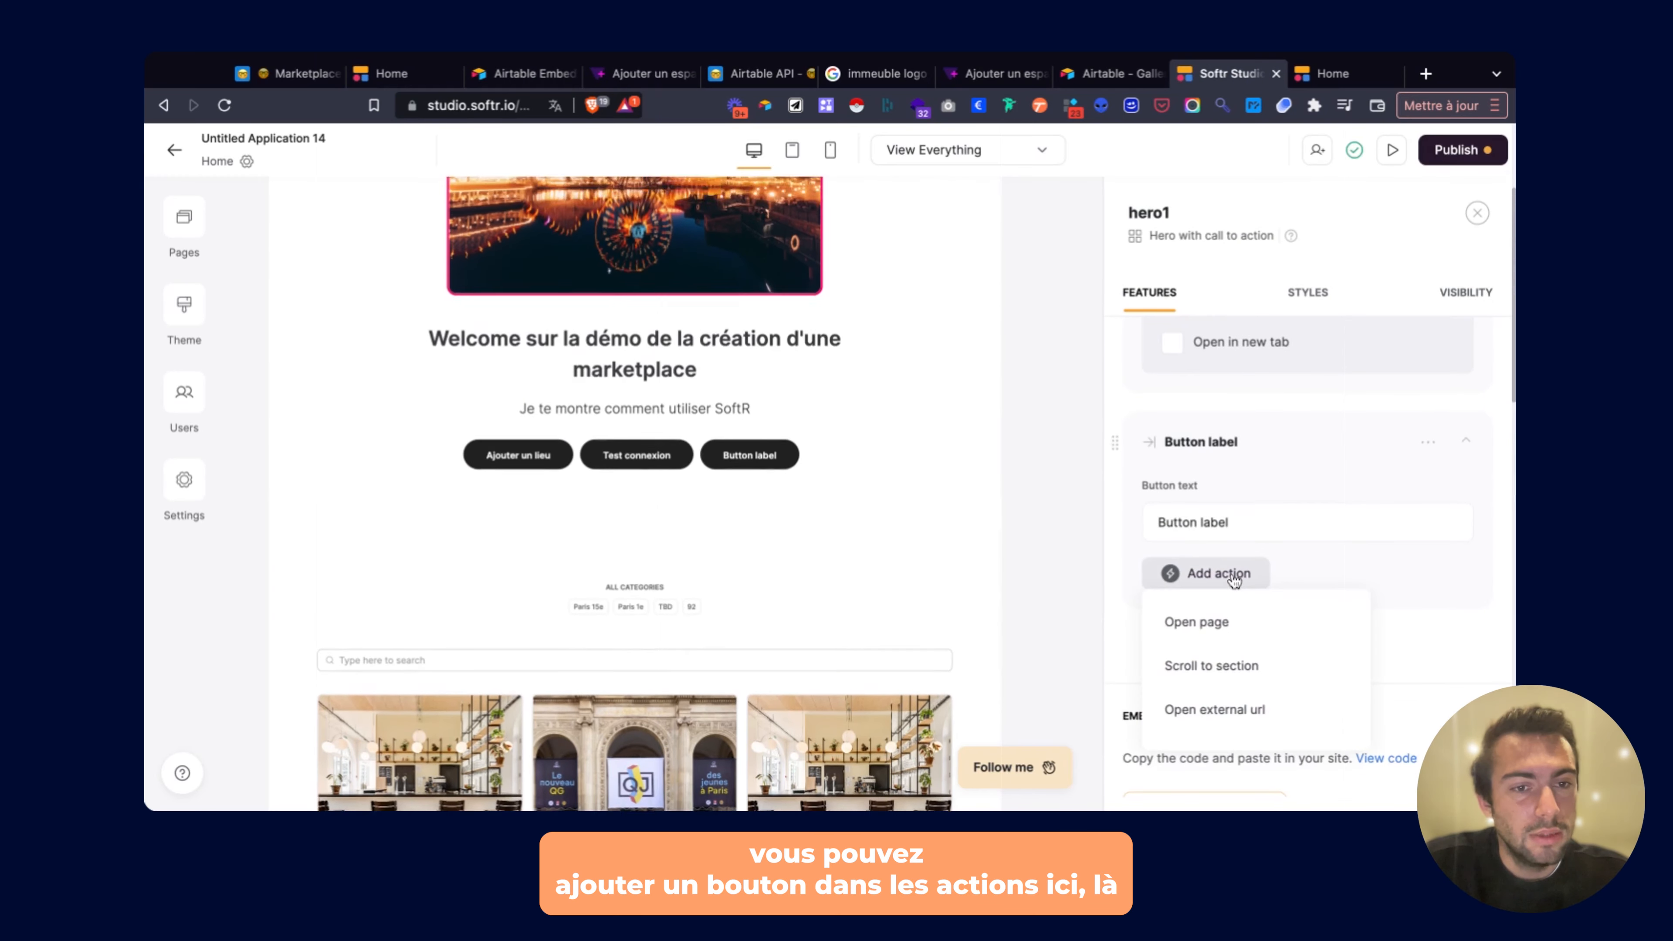
scroll(1231, 646, down, 2)
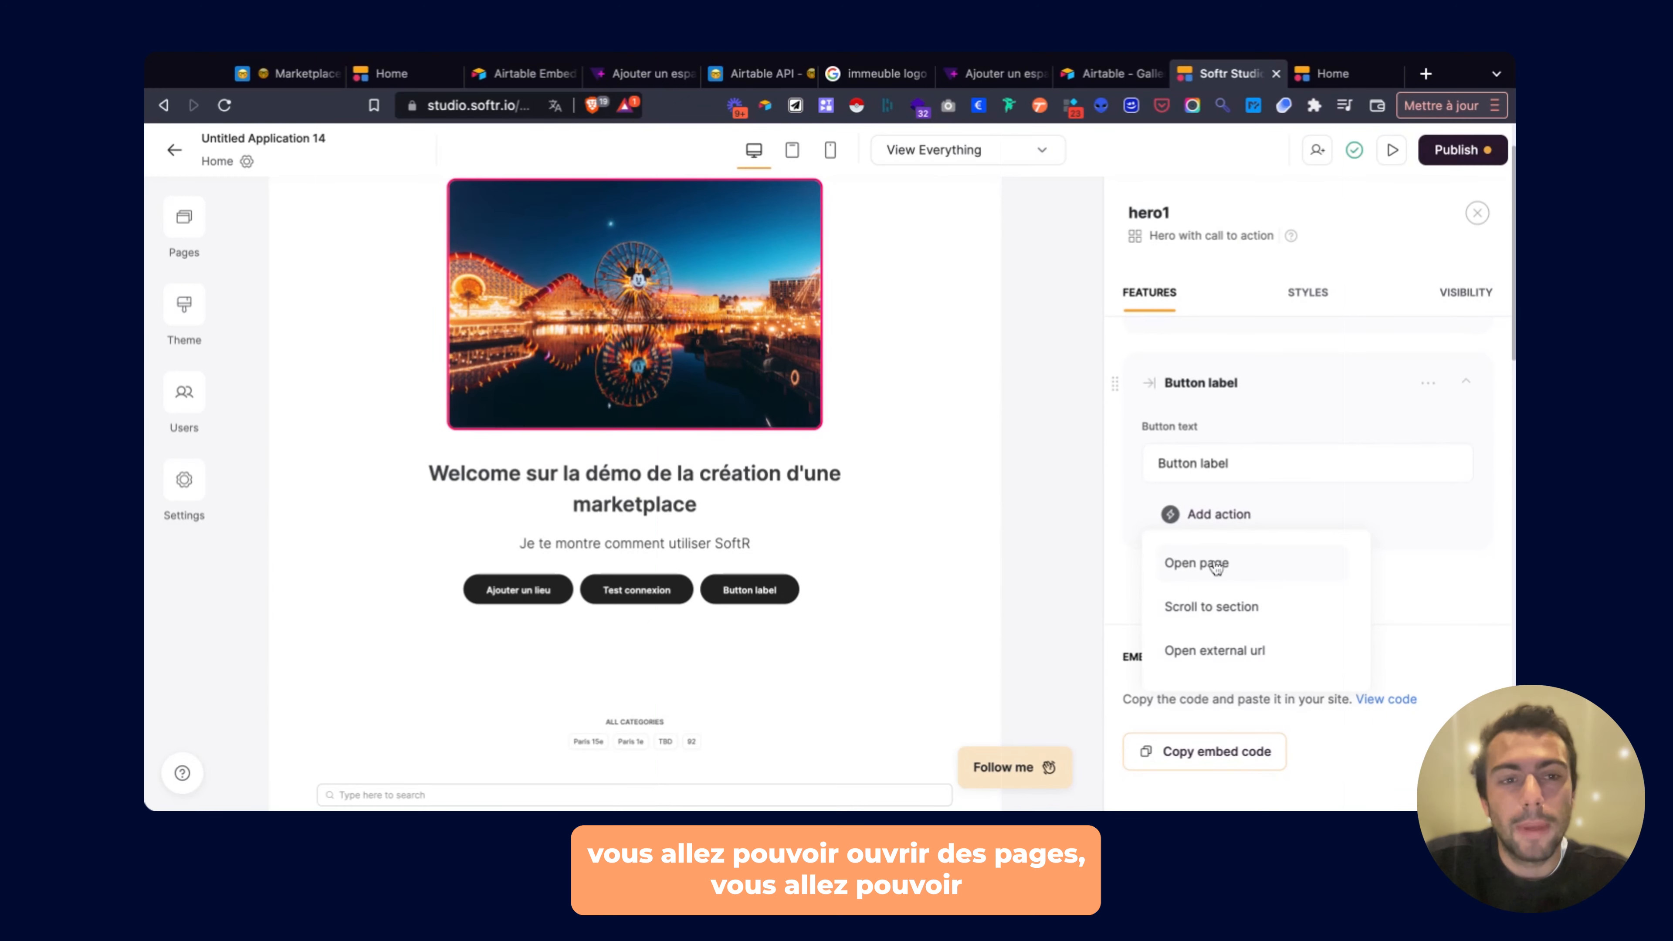
click(1120, 541)
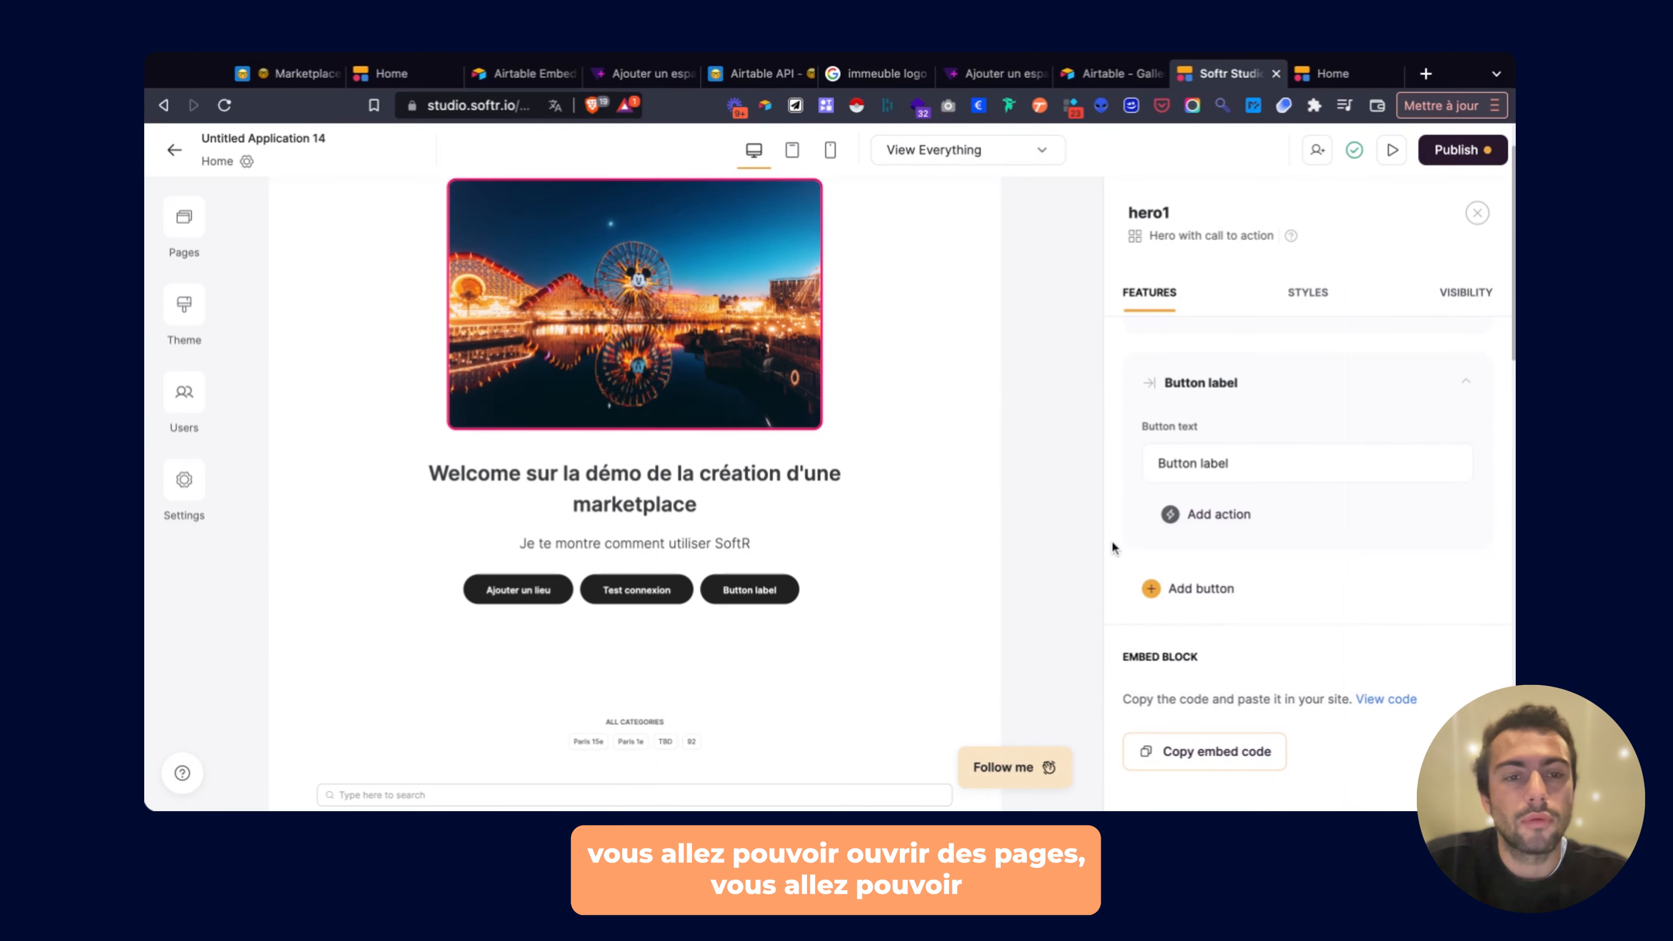
click(1189, 514)
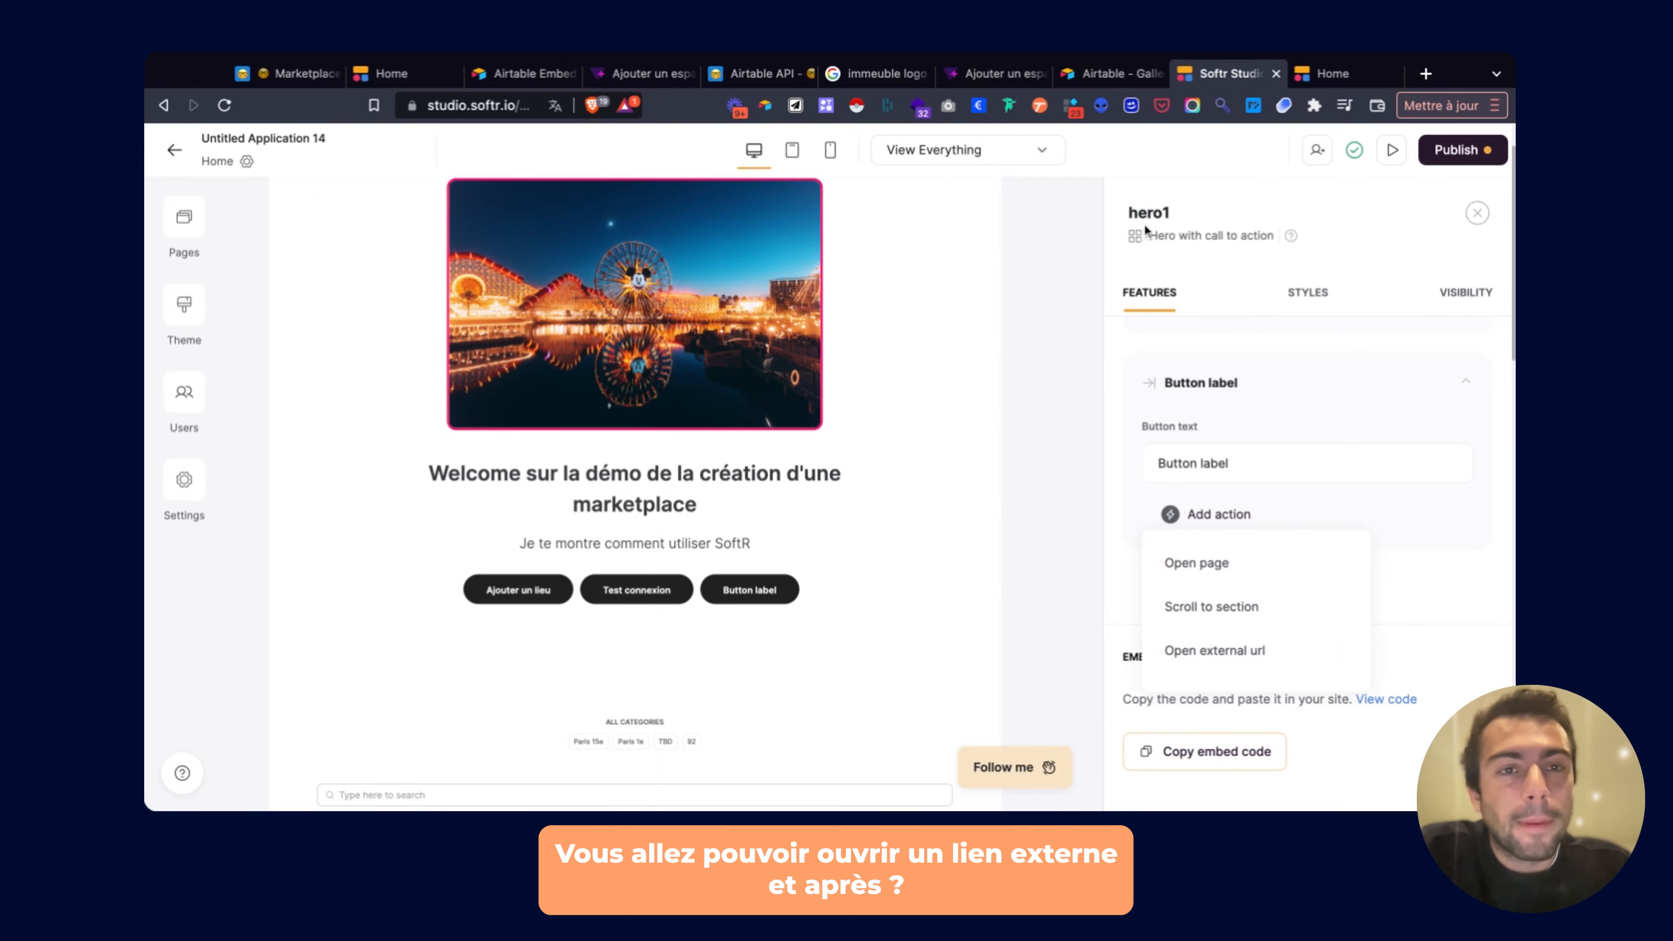
click(1477, 212)
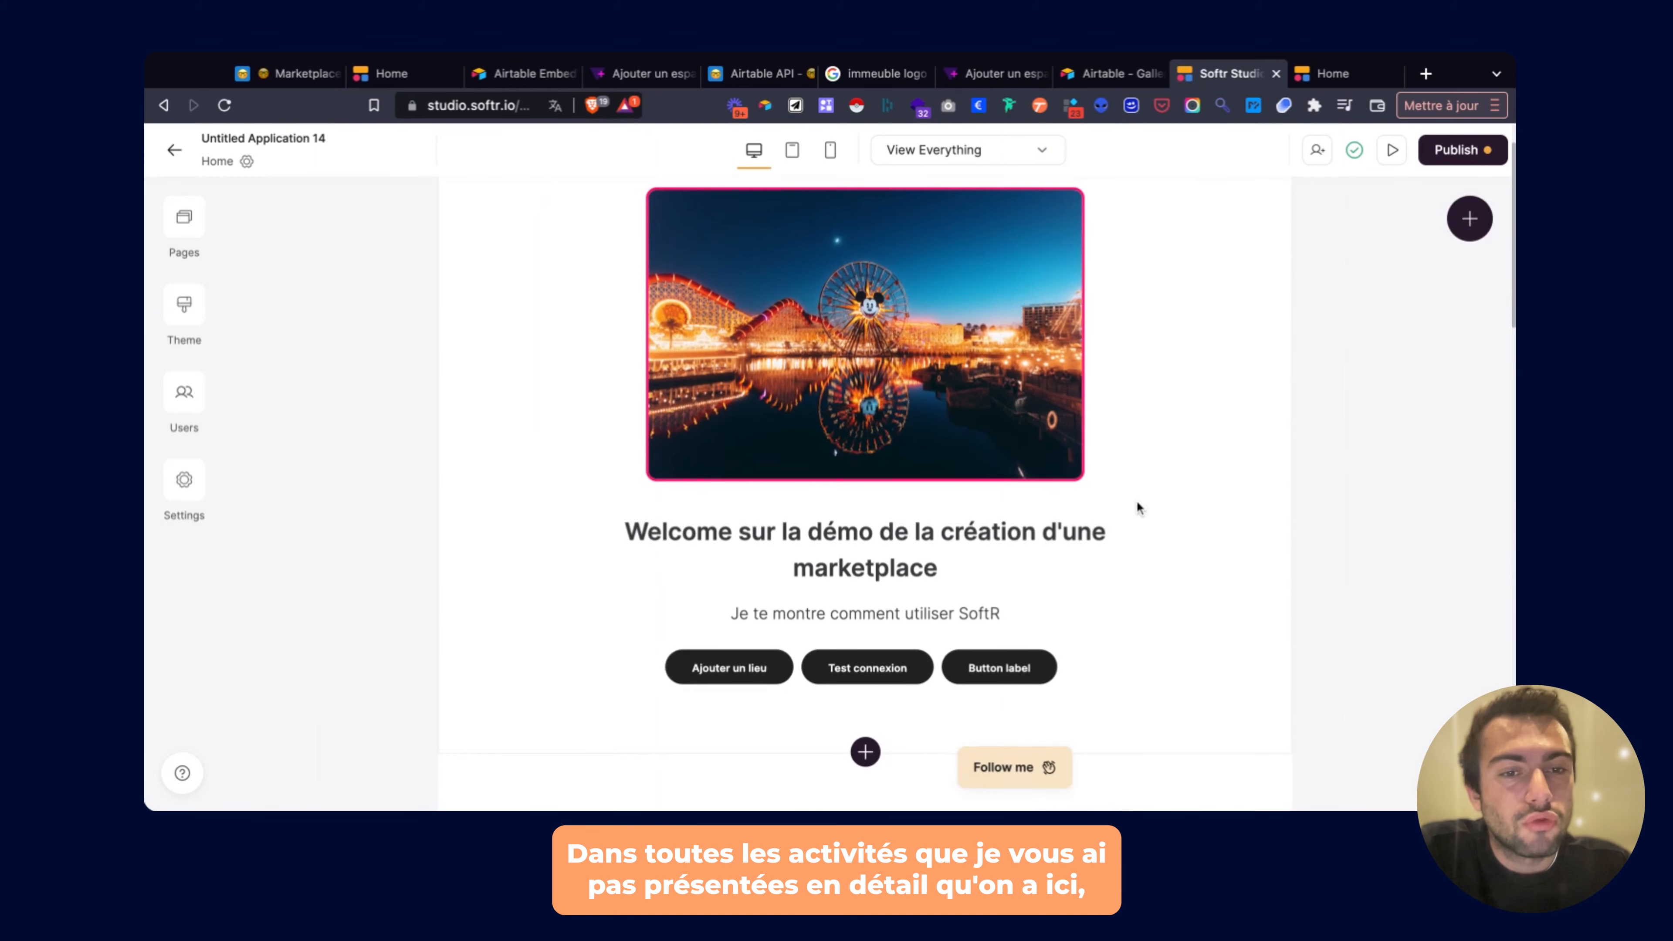
click(1137, 507)
click(635, 662)
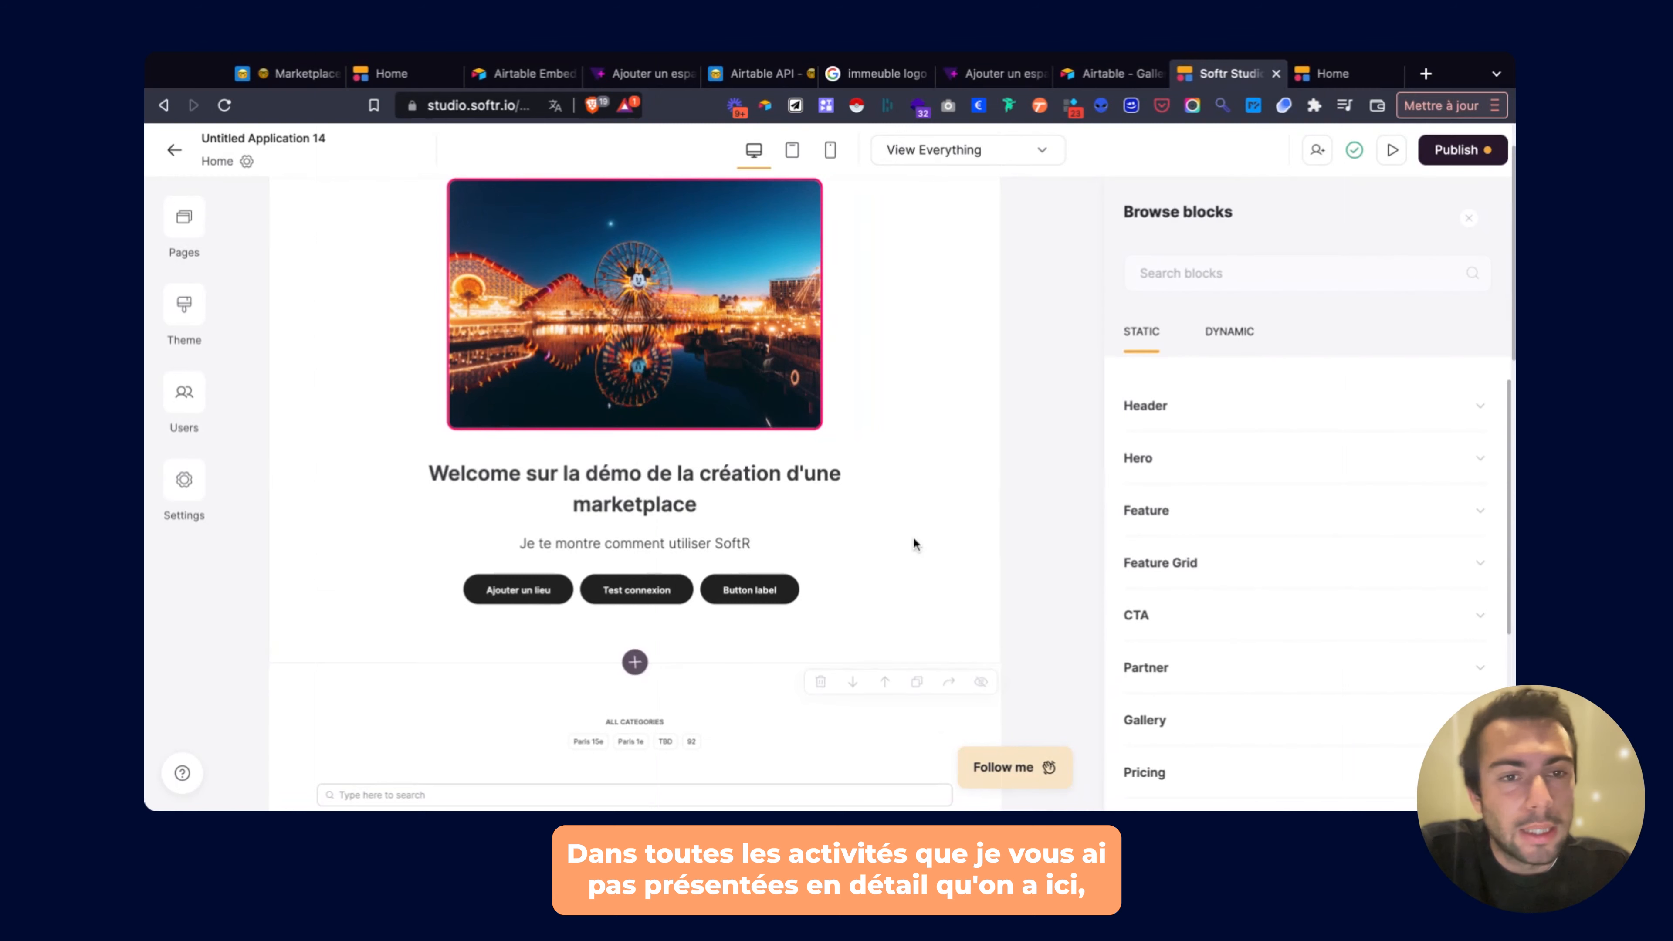
scroll(1229, 432, down, 2)
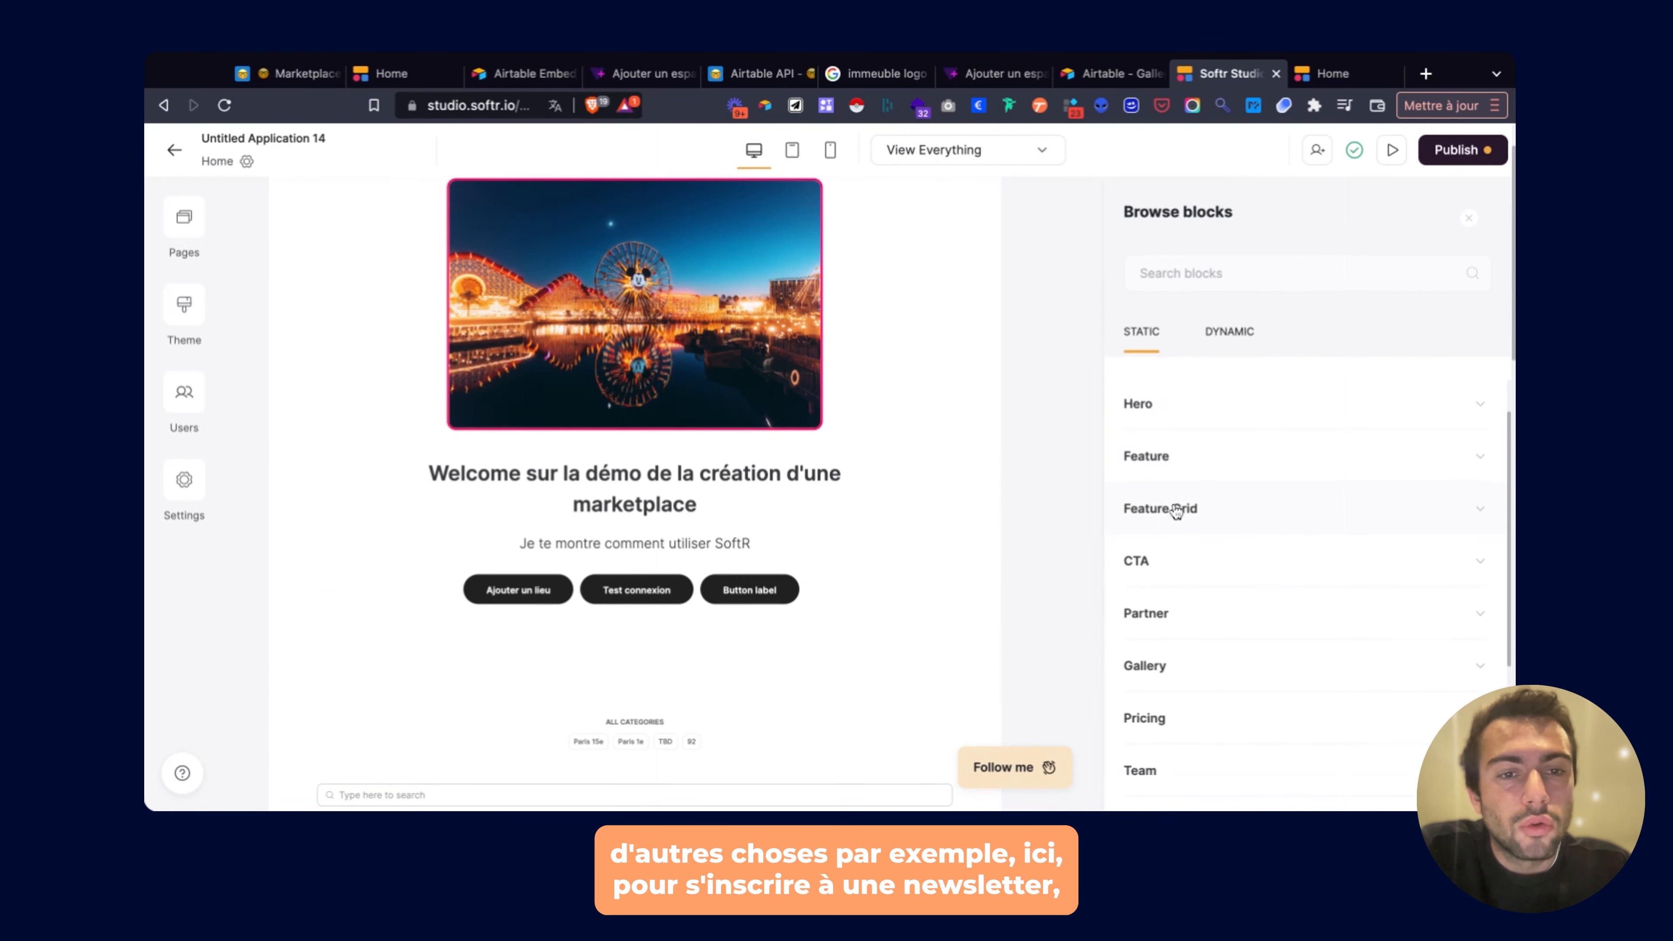
click(1153, 557)
scroll(1150, 570, down, 2)
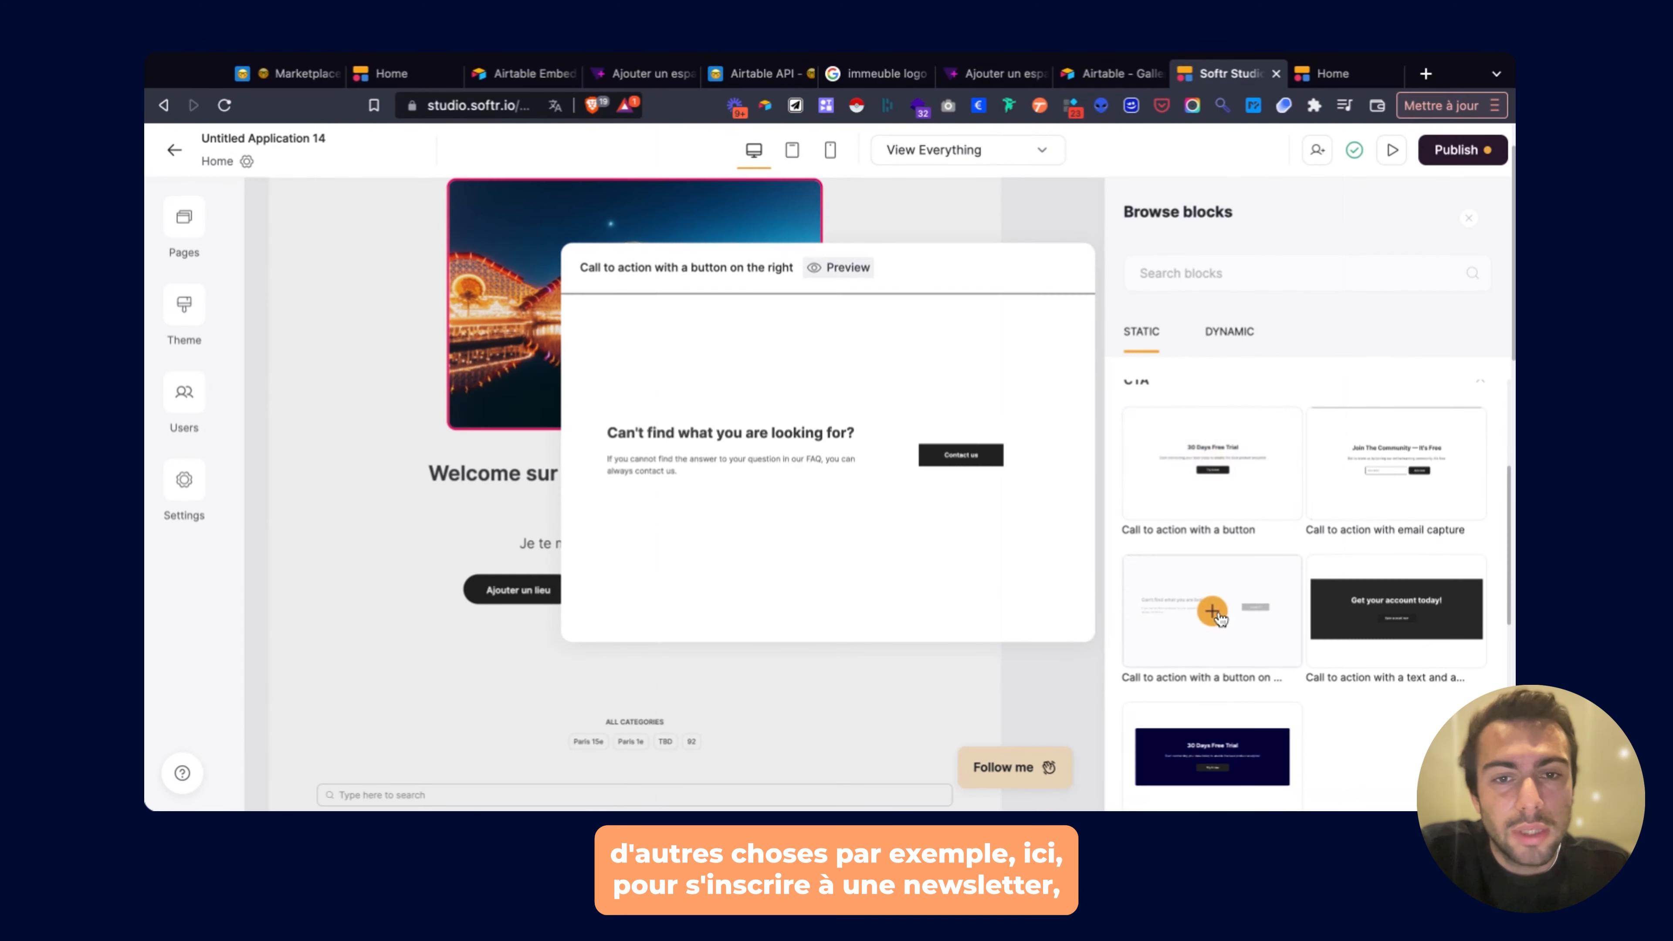
scroll(1223, 715, down, 5)
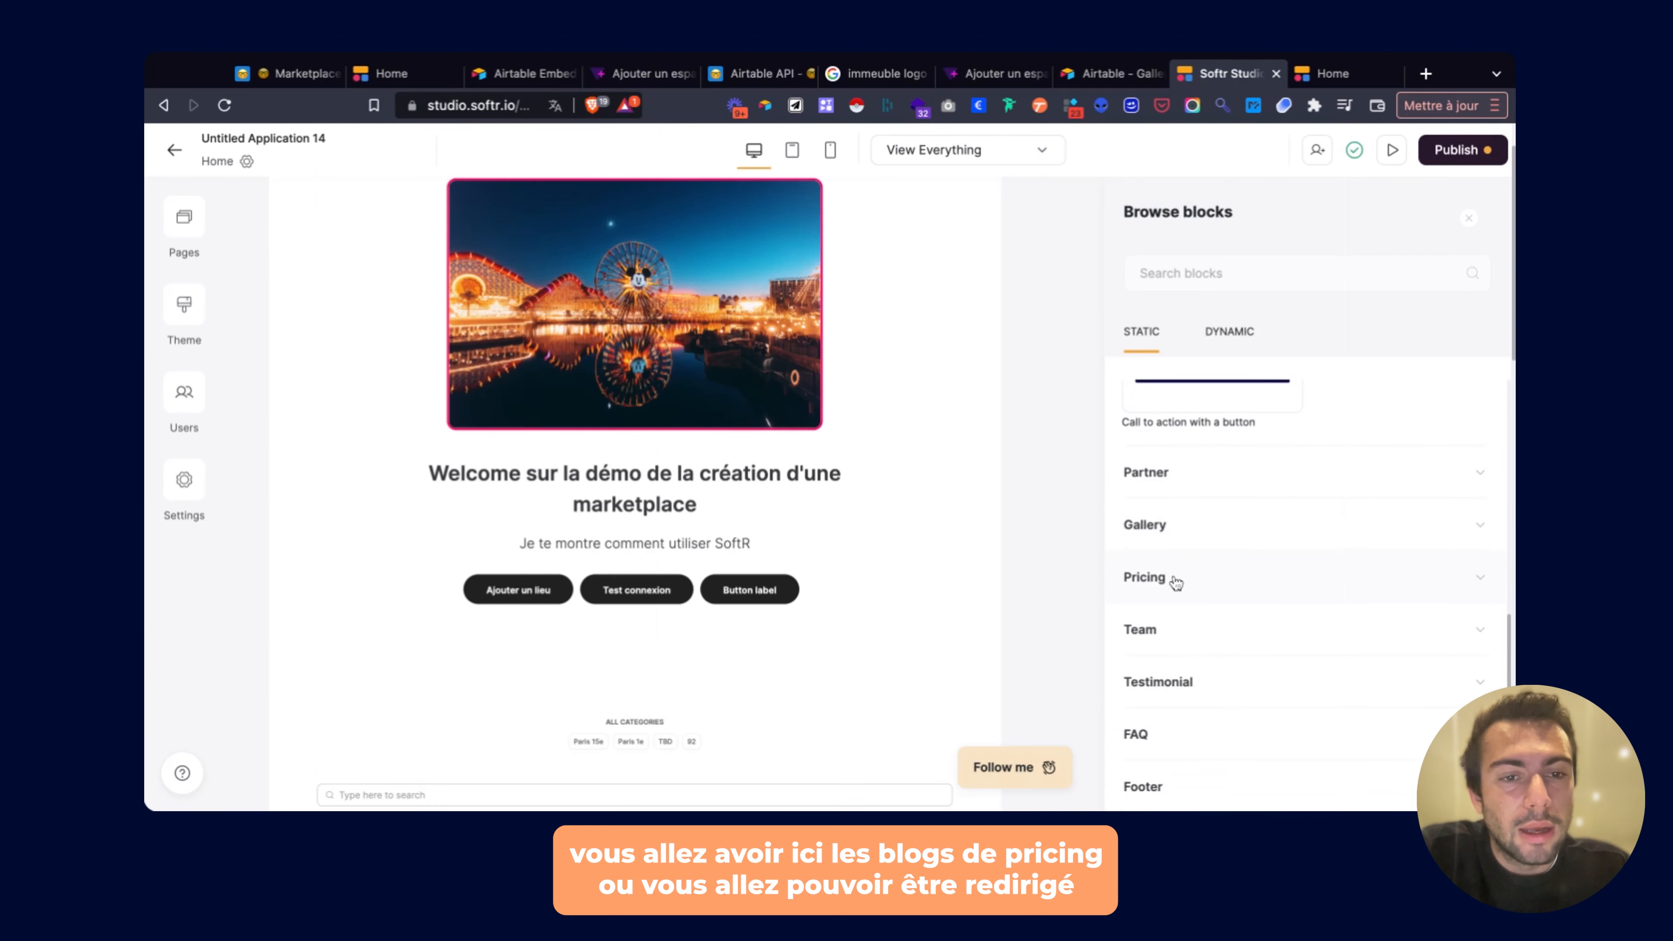
click(1174, 582)
scroll(1174, 583, down, 1)
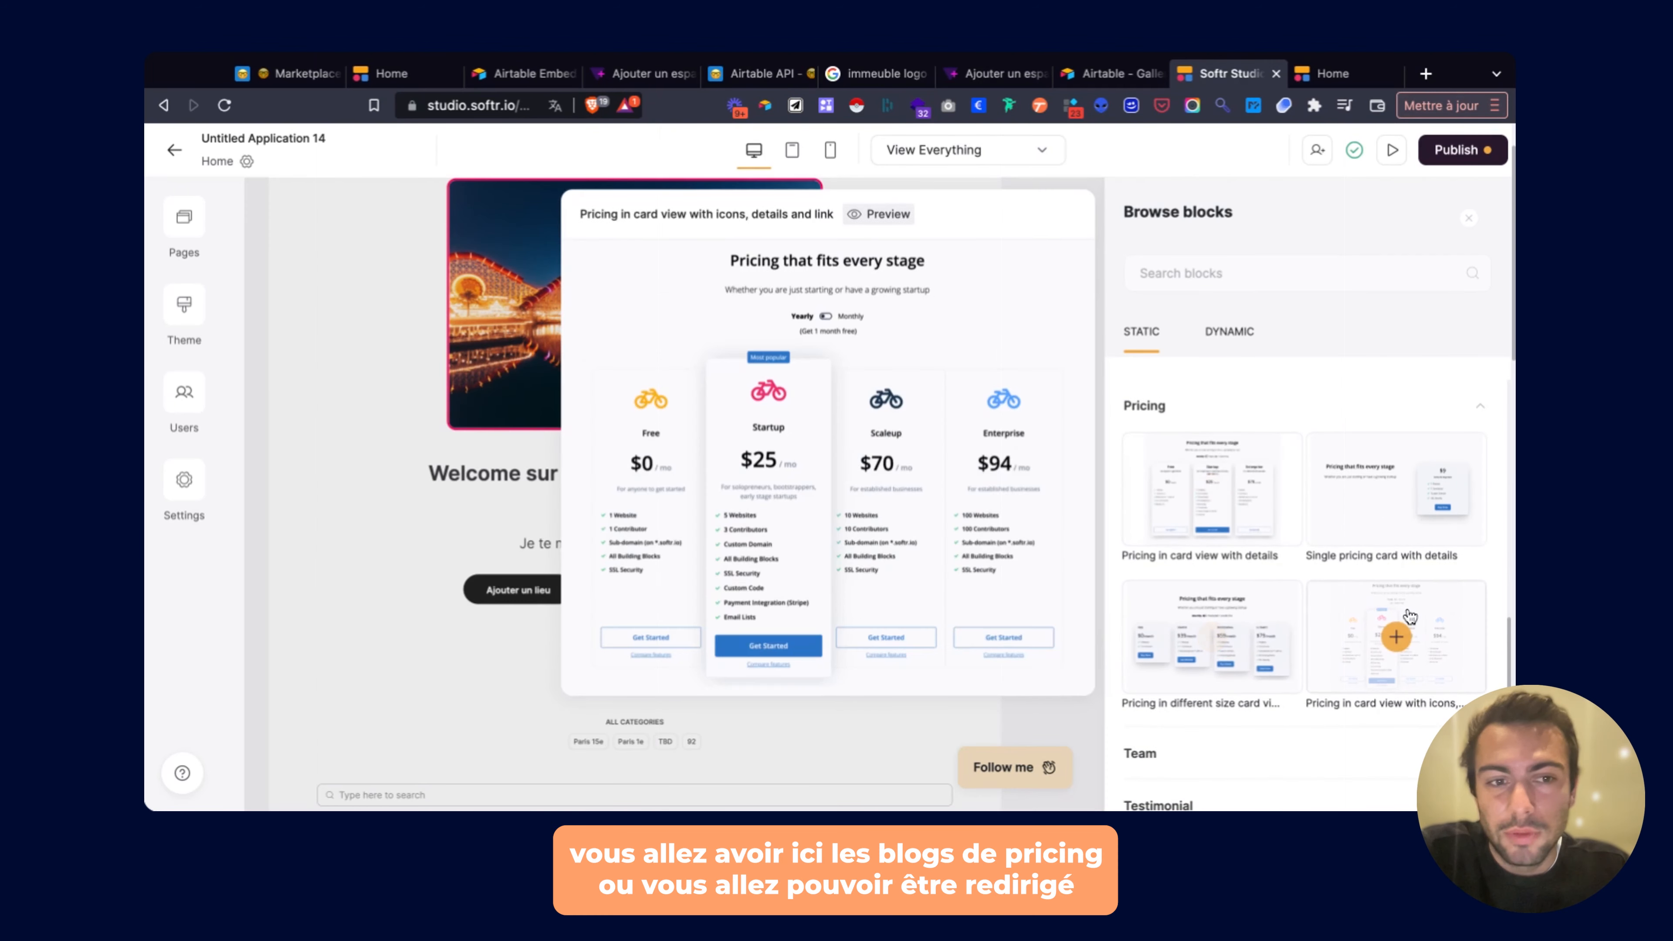
mouse_move(1398, 514)
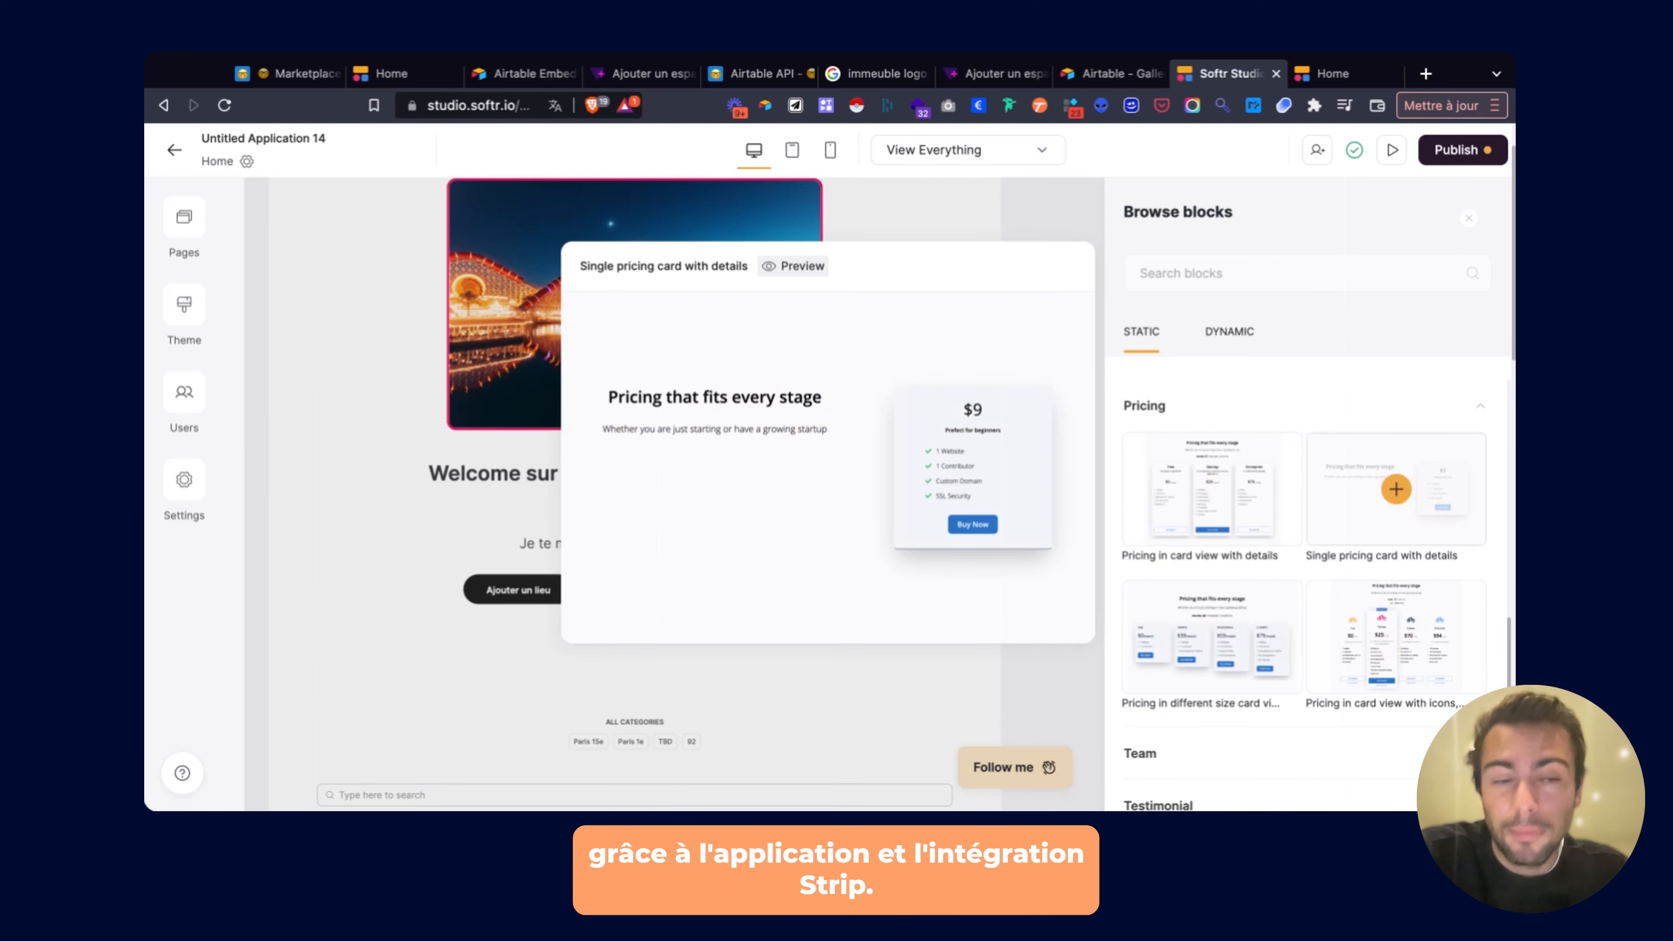
mouse_move(1299, 444)
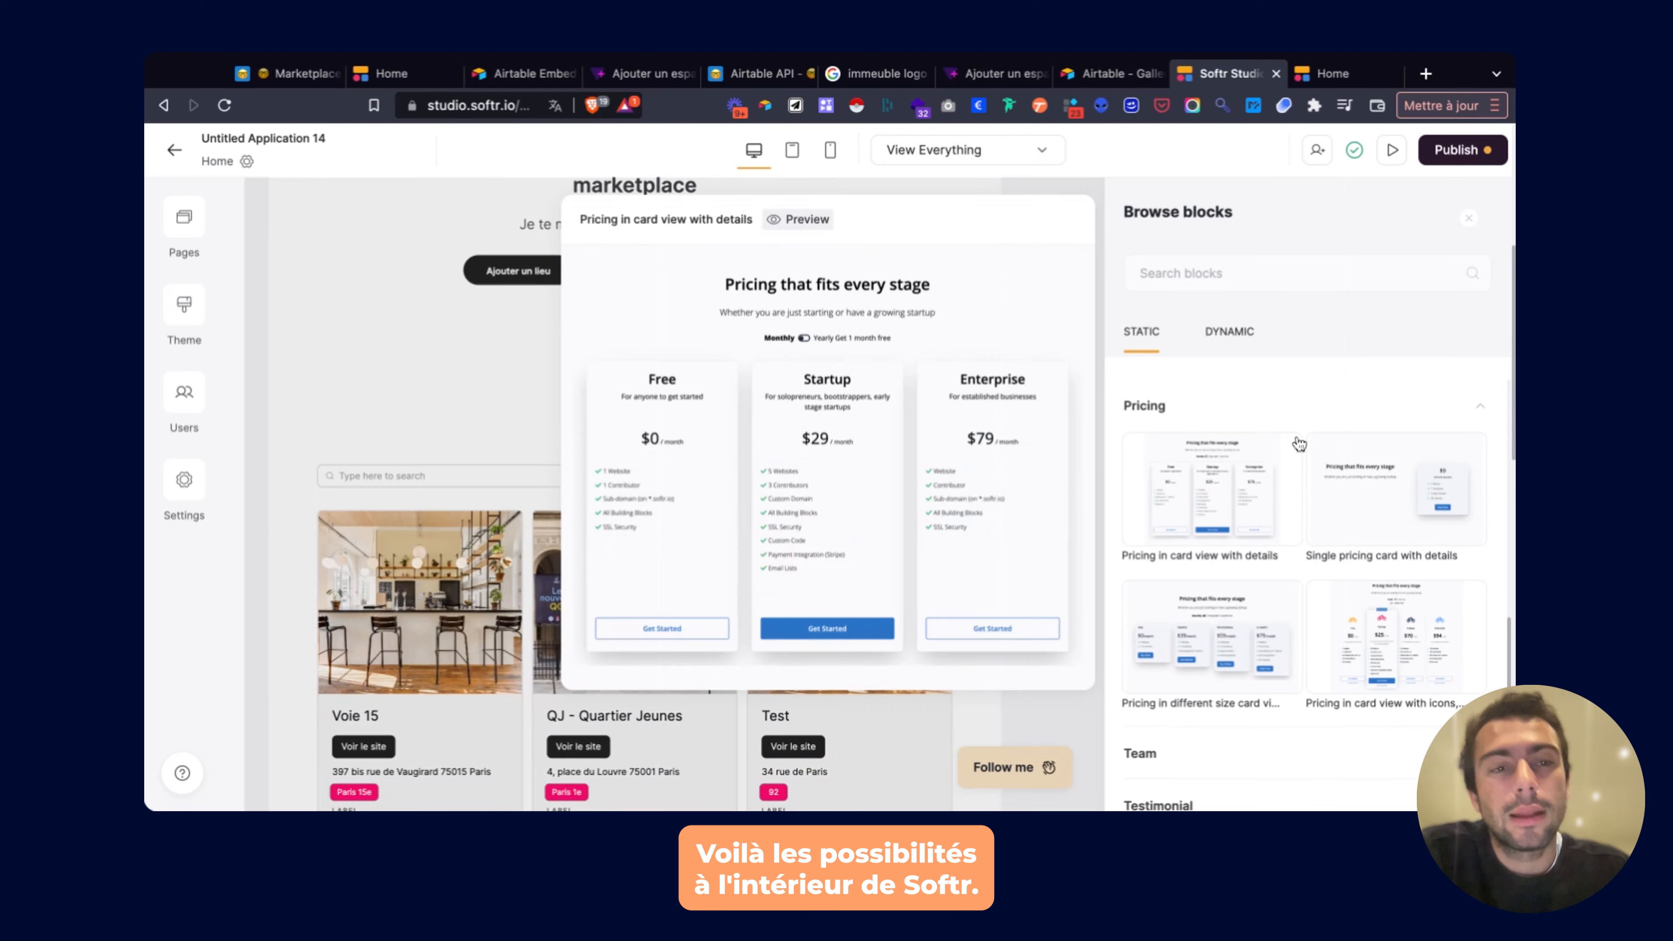
scroll(1299, 444, down, 3)
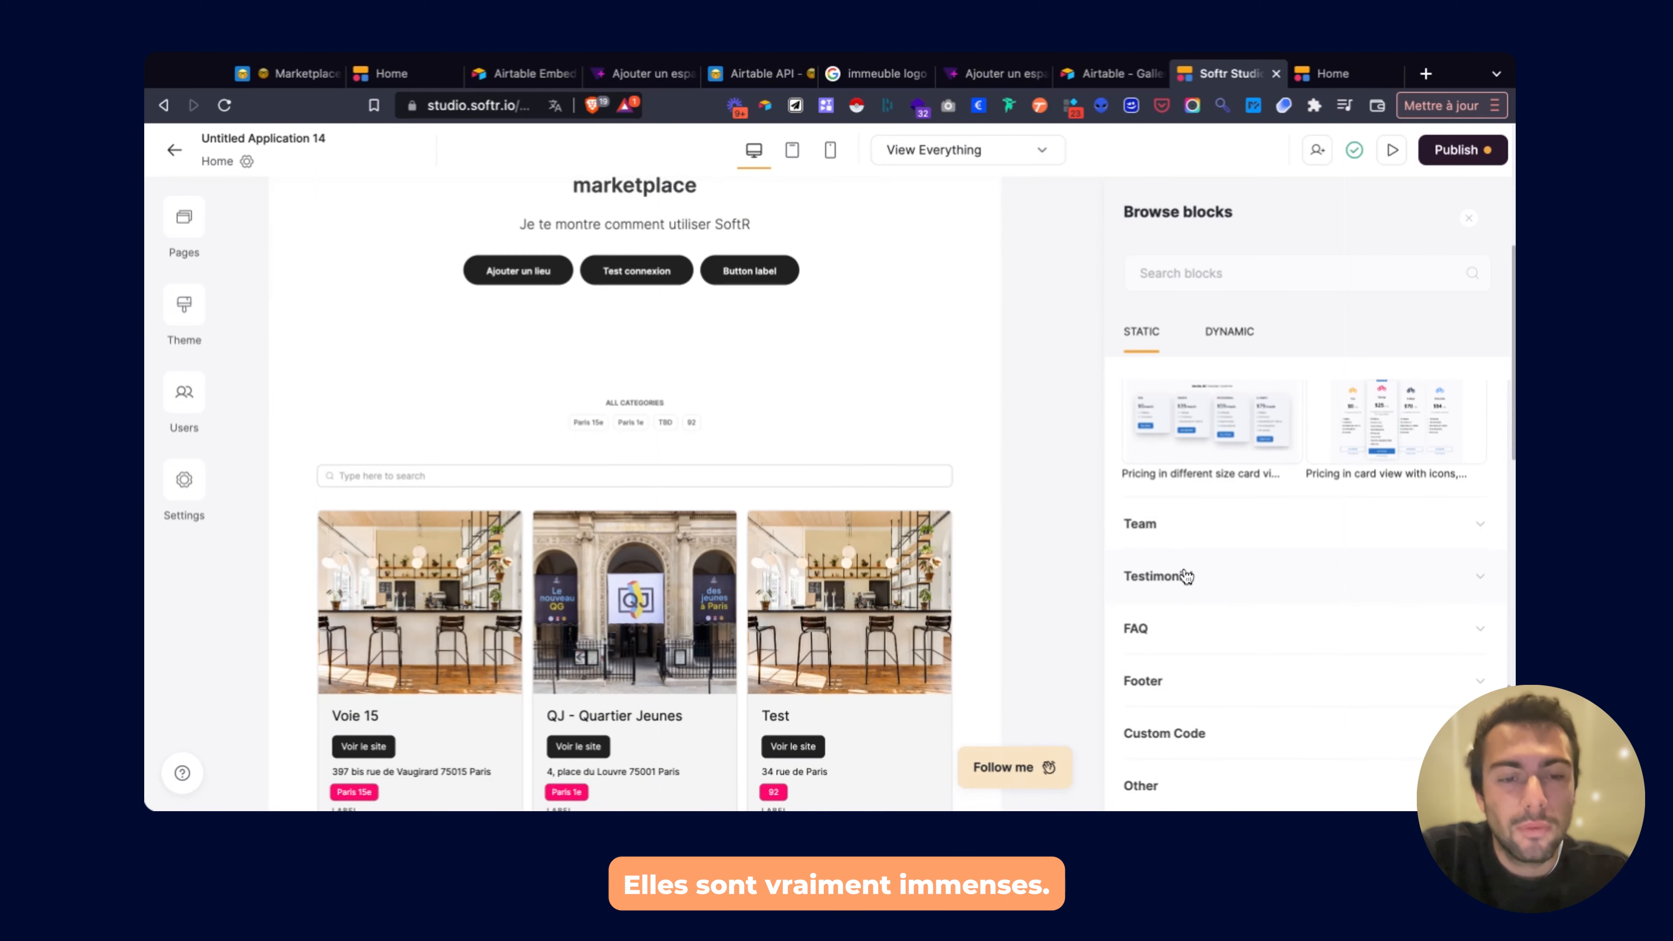
scroll(894, 491, up, 5)
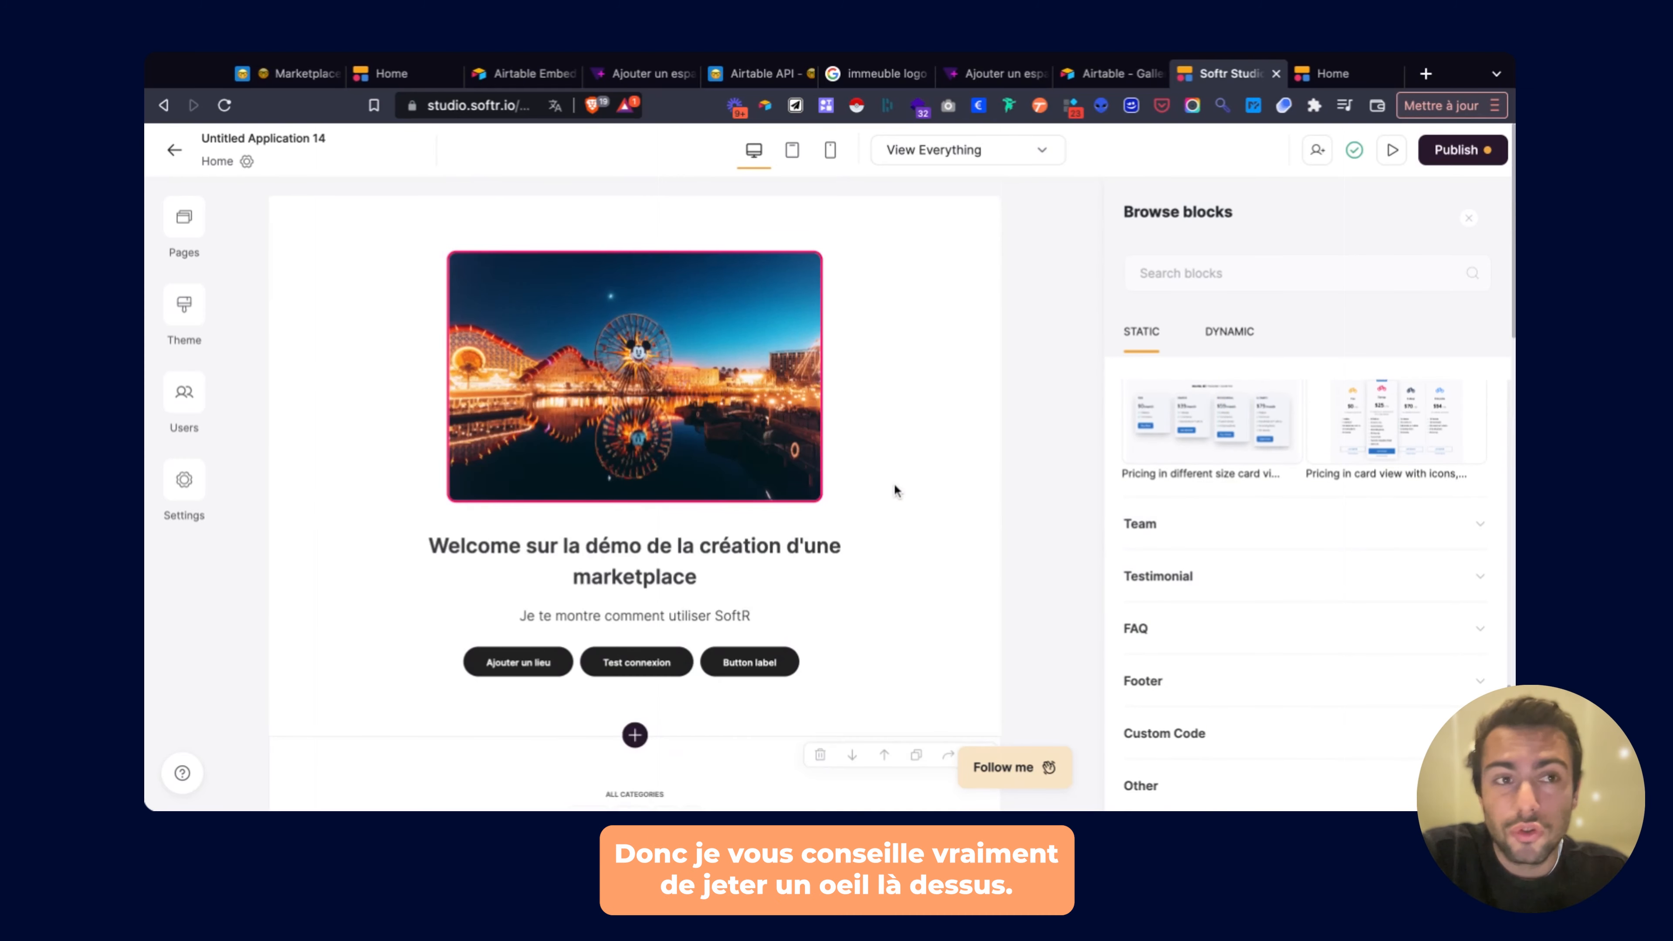
click(1469, 218)
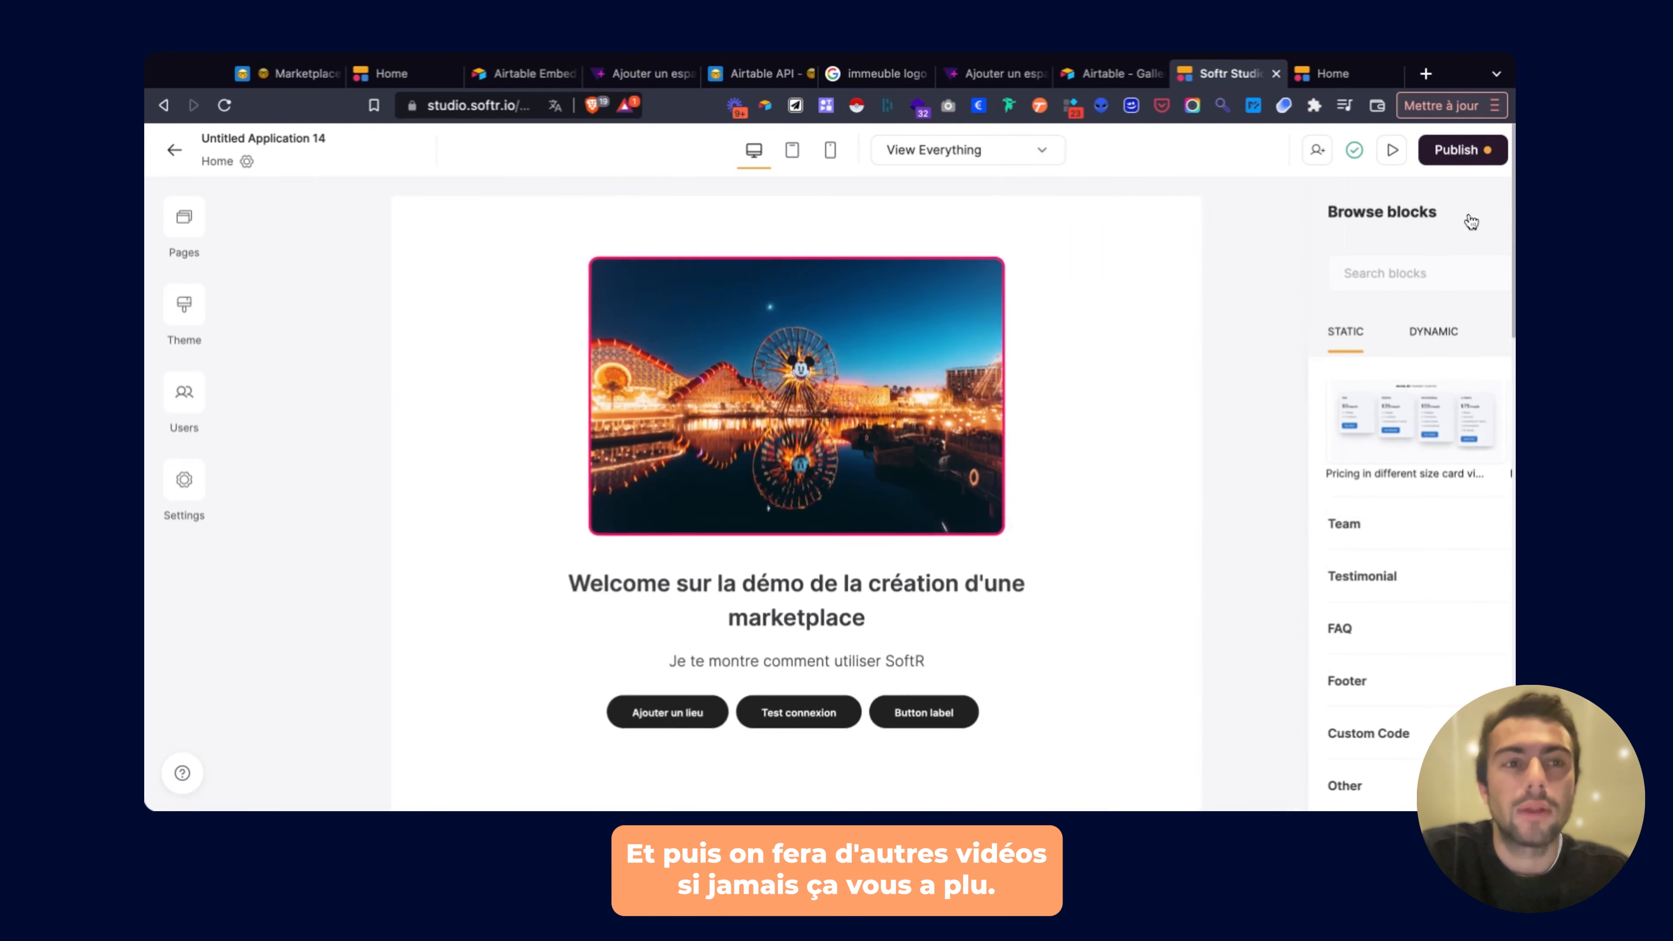